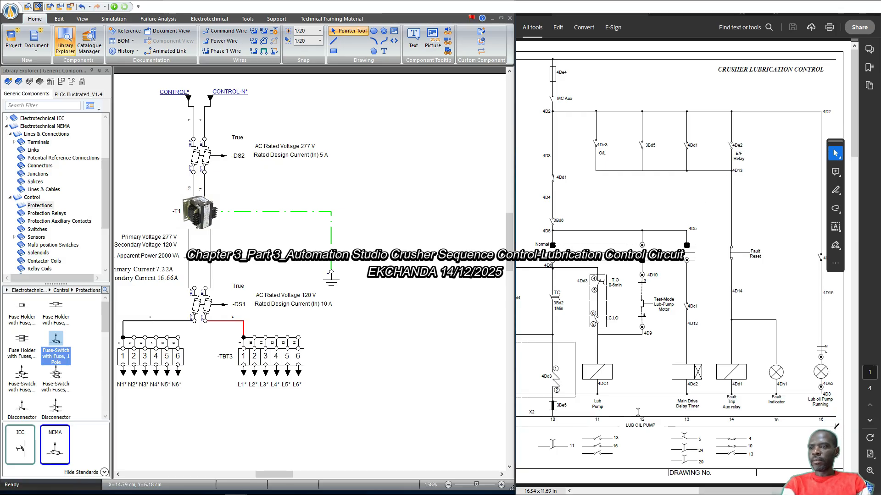
# Examine the sequence start and lubrication control circuits in the crusher reference drawing, and bring up empty space below the schematic's terminal strips.
pyautogui.moveTo(716, 490); pyautogui.dragTo(582, 487)
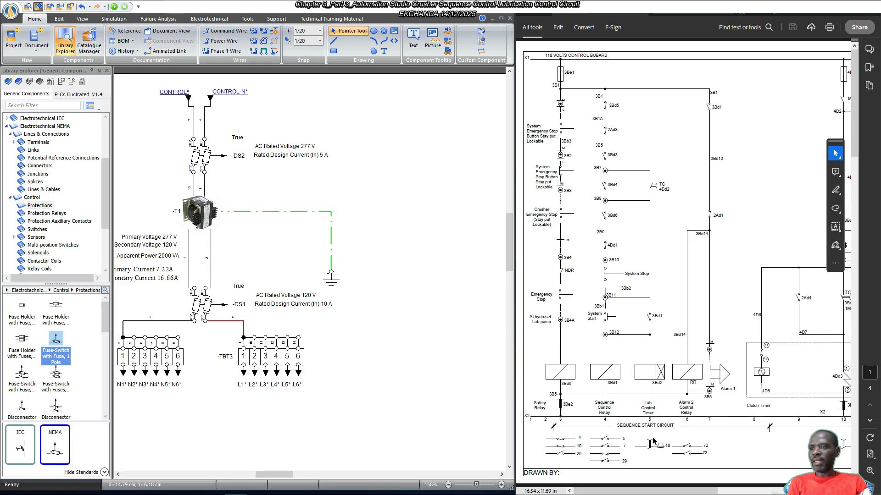
pyautogui.moveTo(641, 490); pyautogui.dragTo(715, 487)
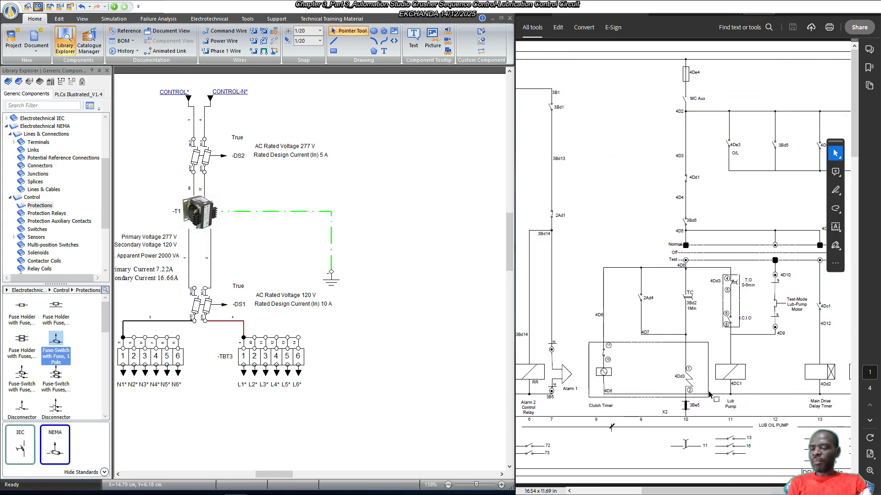
pyautogui.moveTo(681, 491); pyautogui.dragTo(606, 490)
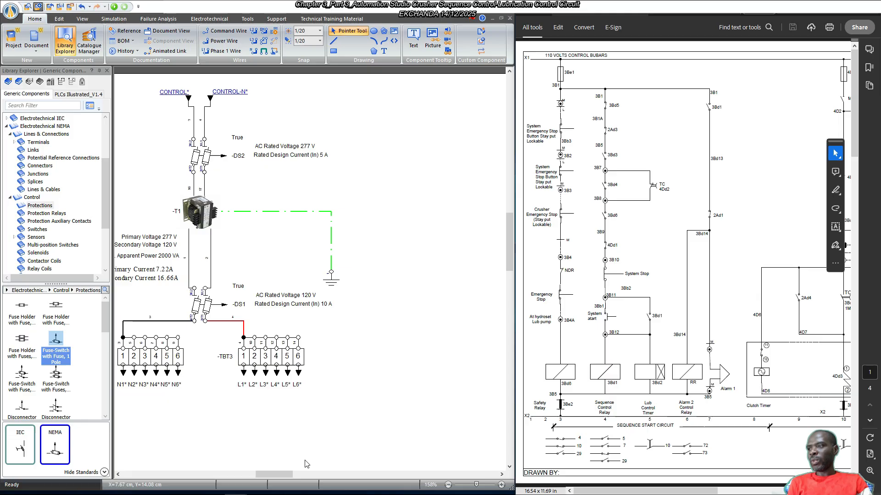
pyautogui.click(283, 476)
pyautogui.moveTo(283, 477); pyautogui.dragTo(283, 480)
pyautogui.scroll(-5, 312, 330)
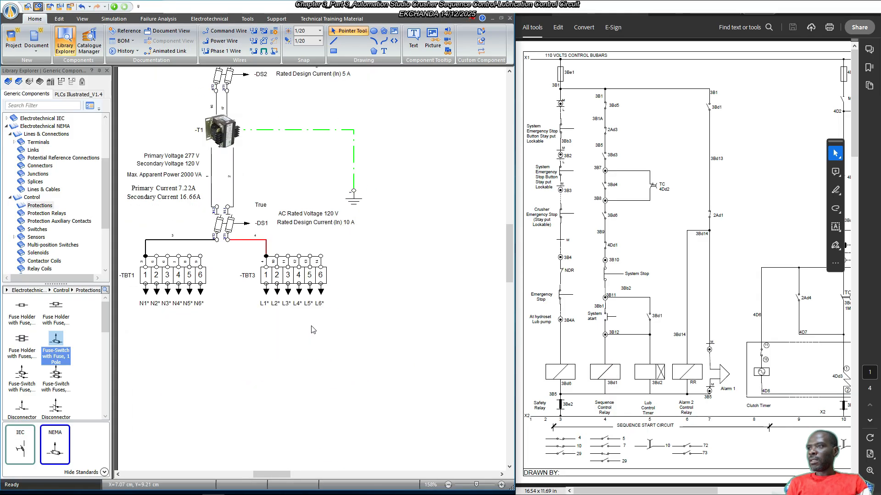
pyautogui.scroll(-2, 312, 330)
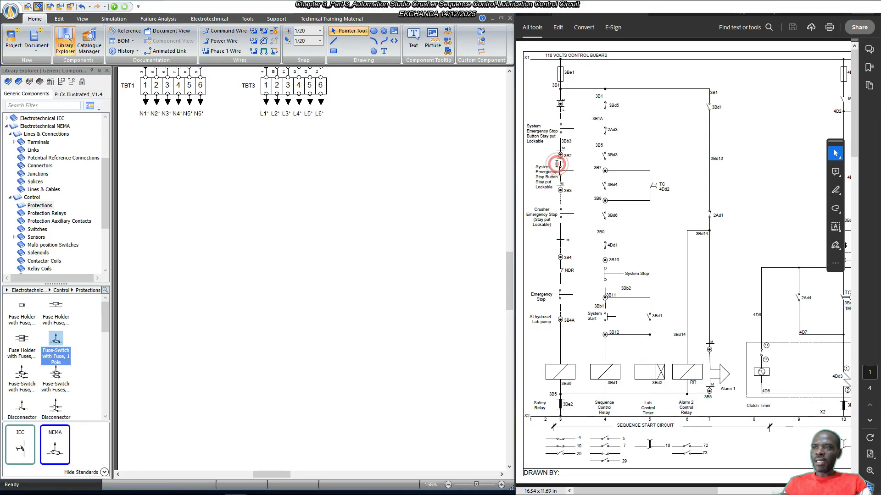
pyautogui.scroll(1, 558, 166)
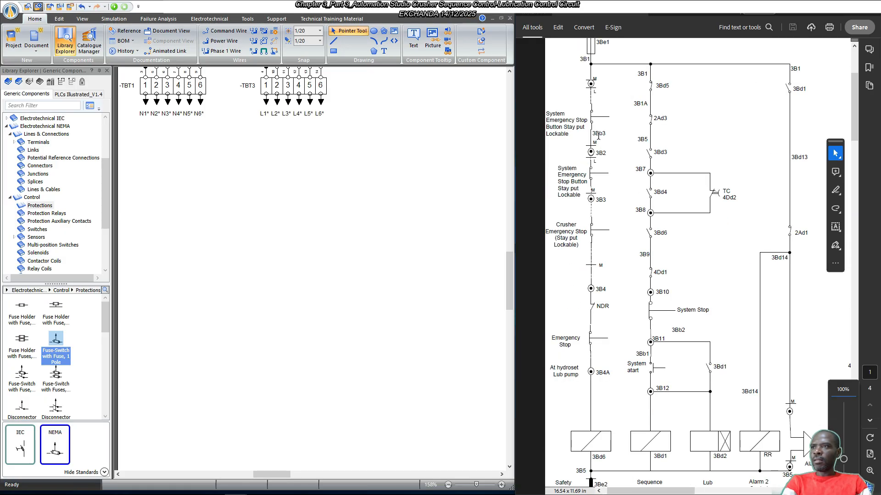
pyautogui.moveTo(662, 491); pyautogui.dragTo(660, 491)
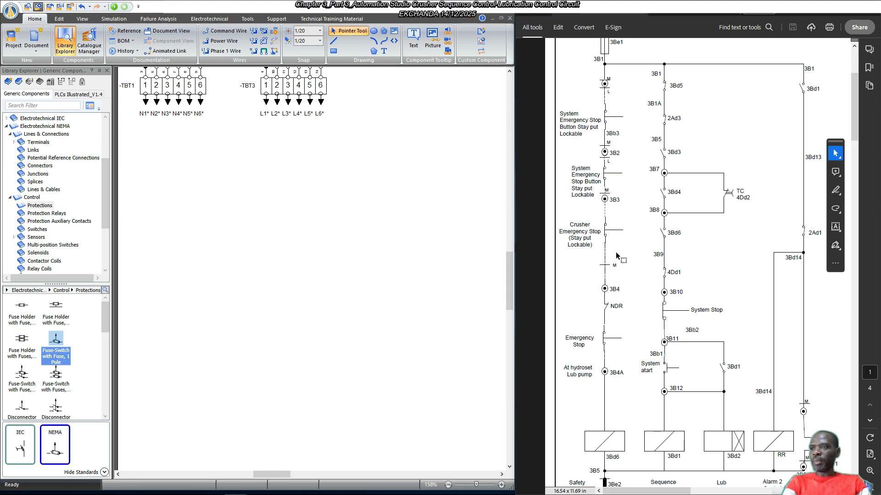
# Browse the NEMA control switches in the component library for a suitable emergency stop push-button.
pyautogui.click(36, 206)
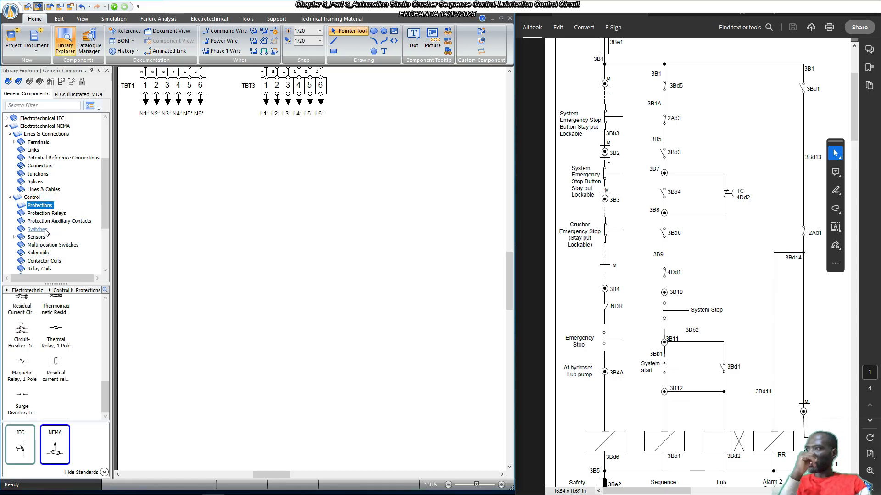
pyautogui.click(39, 230)
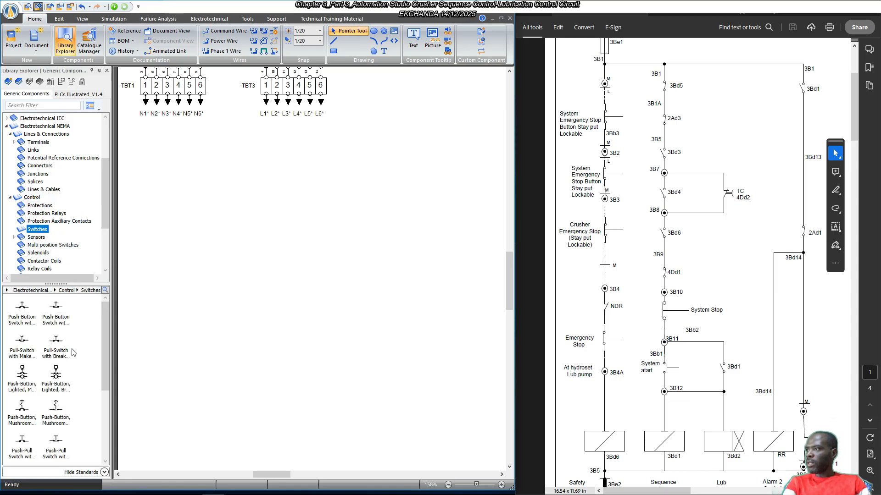
pyautogui.scroll(-4, 60, 332)
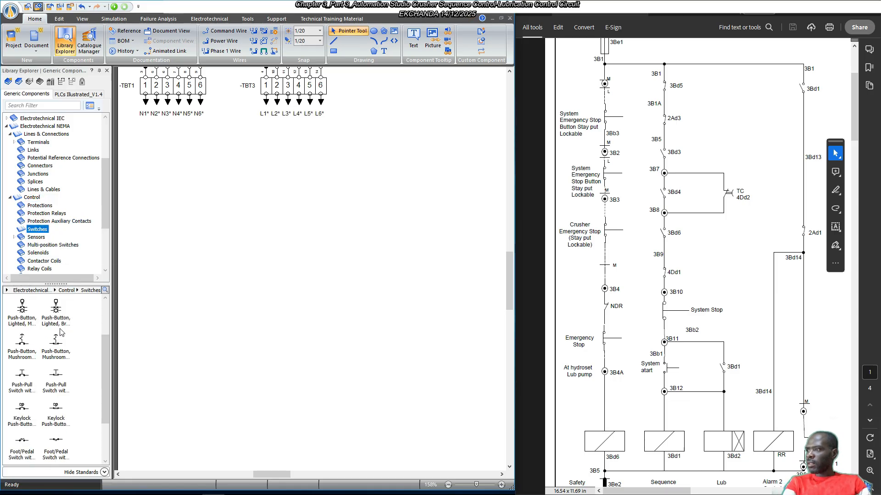
pyautogui.scroll(-1, 60, 332)
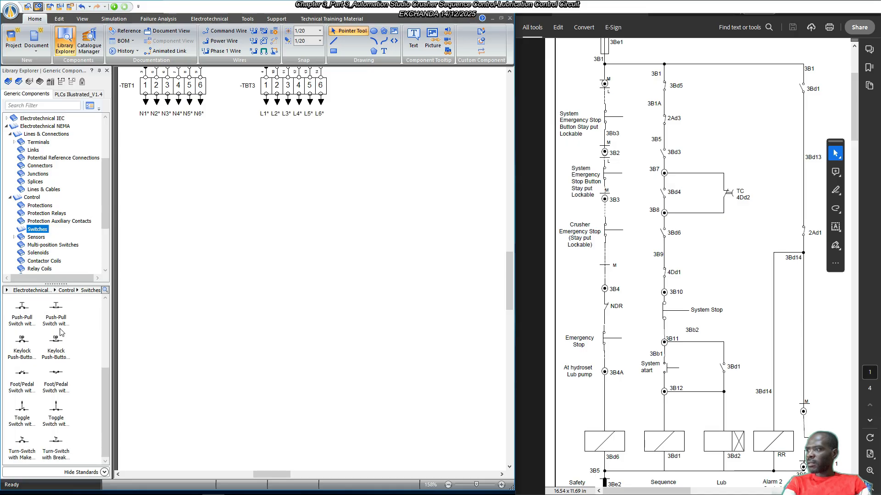
pyautogui.scroll(2, 63, 384)
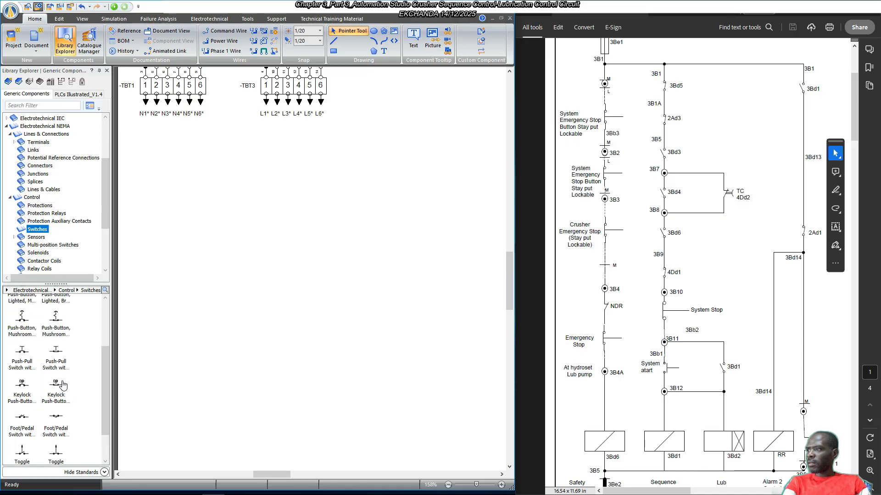
pyautogui.scroll(1, 47, 359)
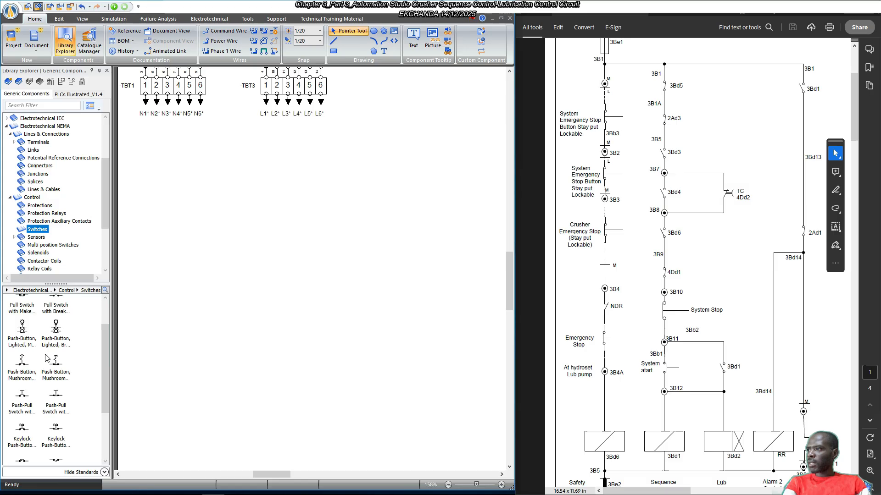
pyautogui.scroll(2, 54, 364)
pyautogui.click(64, 319)
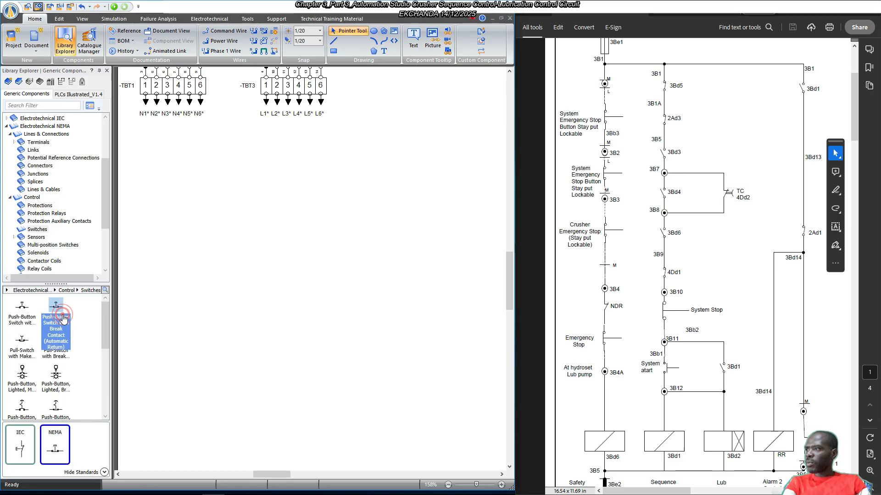
pyautogui.click(88, 321)
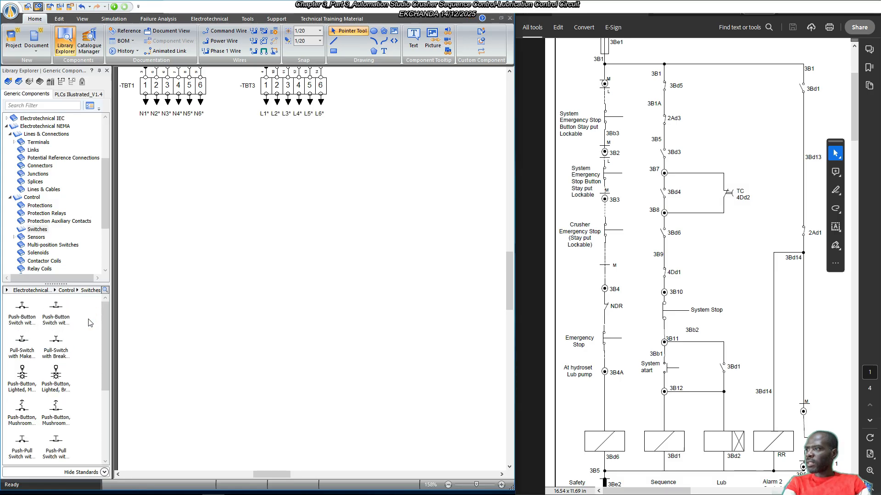
pyautogui.click(67, 310)
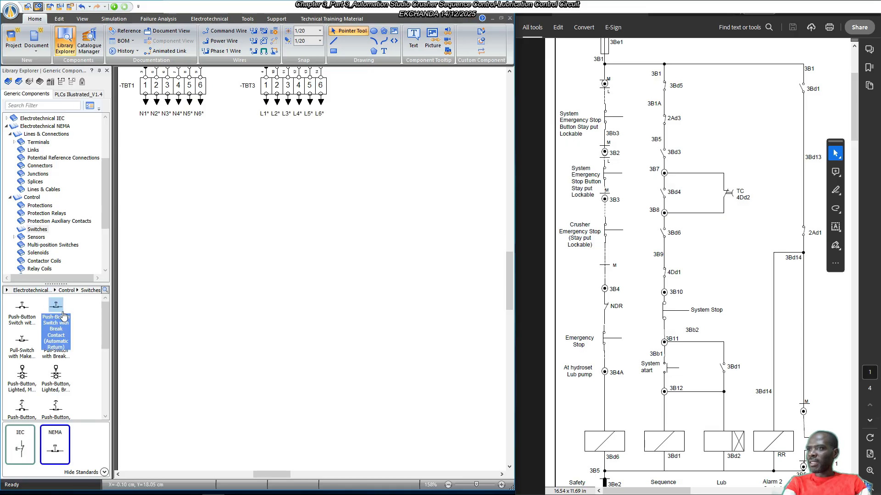
pyautogui.click(22, 315)
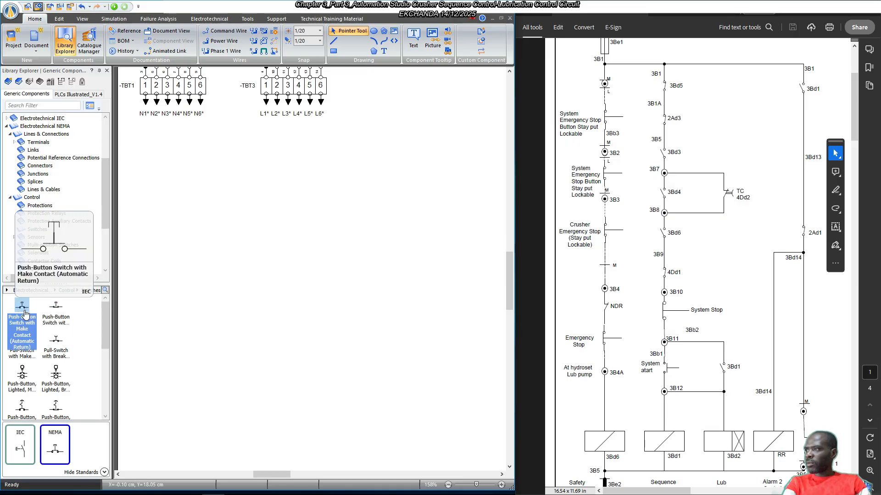
pyautogui.click(55, 325)
pyautogui.click(82, 362)
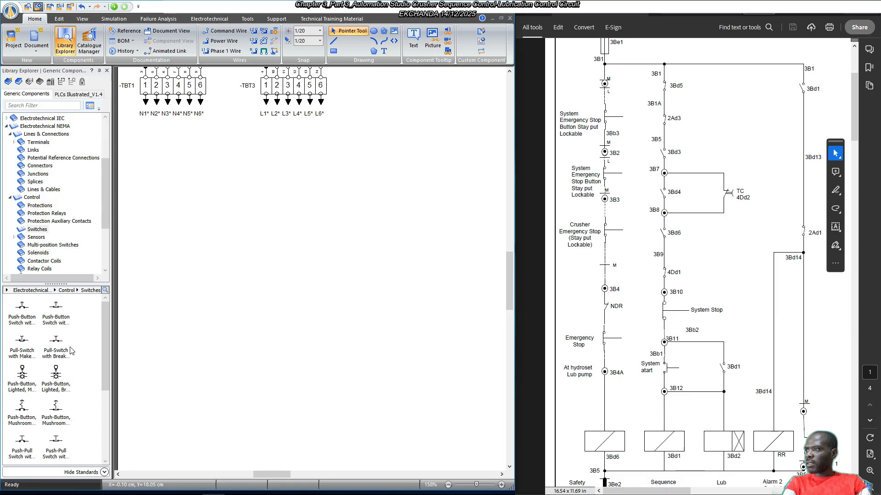
# Place a mushroom emergency stop push-button with break contact in the empty area below terminal strip TBT1.
pyautogui.click(59, 408)
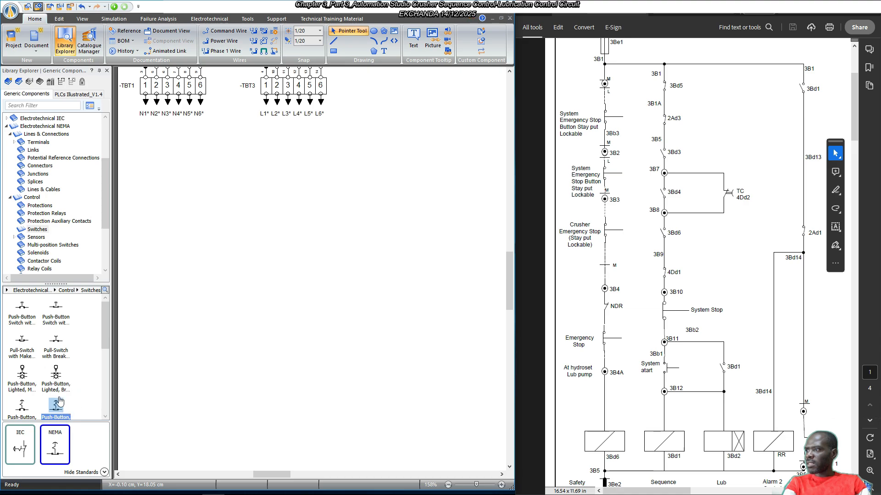
pyautogui.scroll(-1, 60, 404)
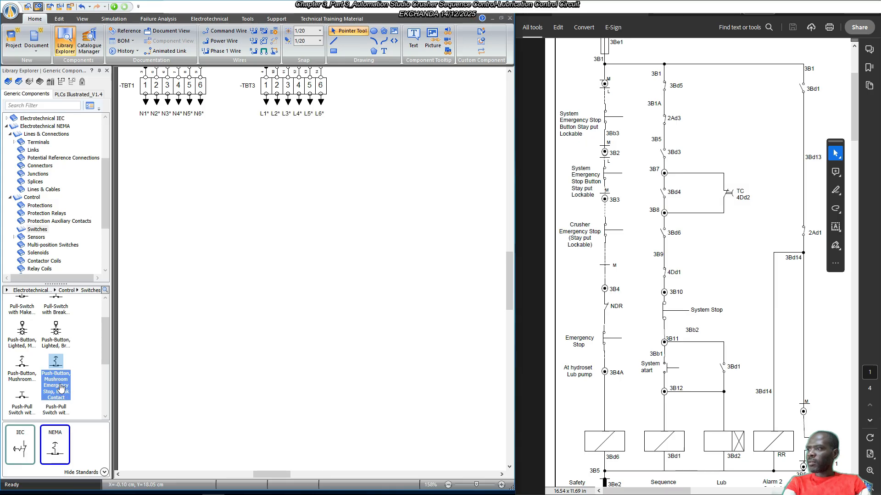
pyautogui.moveTo(53, 364); pyautogui.dragTo(203, 223)
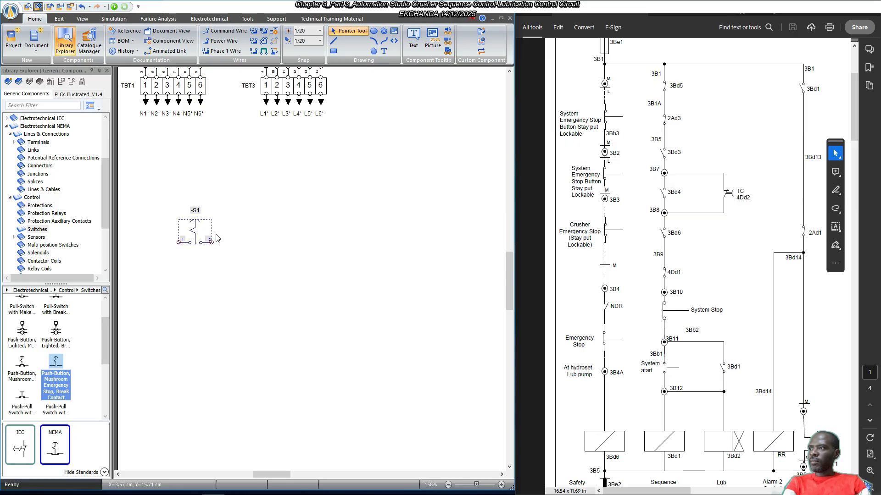
pyautogui.click(271, 214)
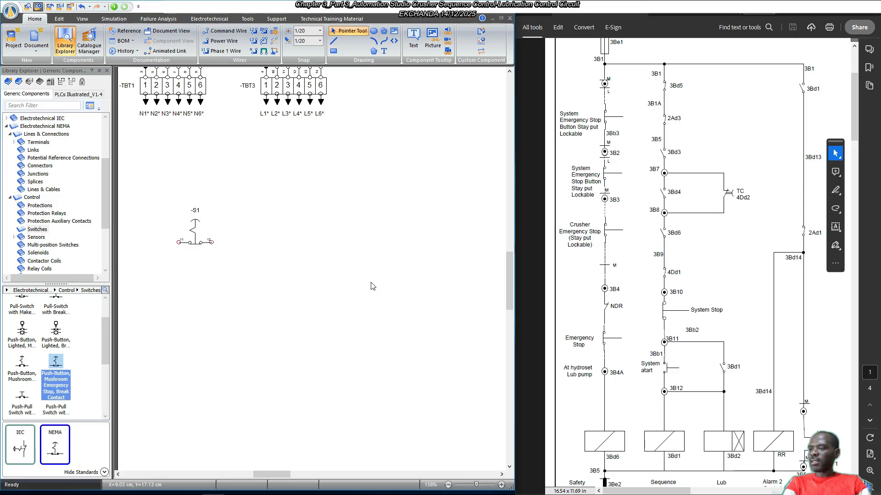
# Rotate the emergency stop push-button left into vertical orientation and move it slightly up the sheet.
pyautogui.moveTo(274, 476); pyautogui.dragTo(271, 476)
pyautogui.rightClick(233, 242)
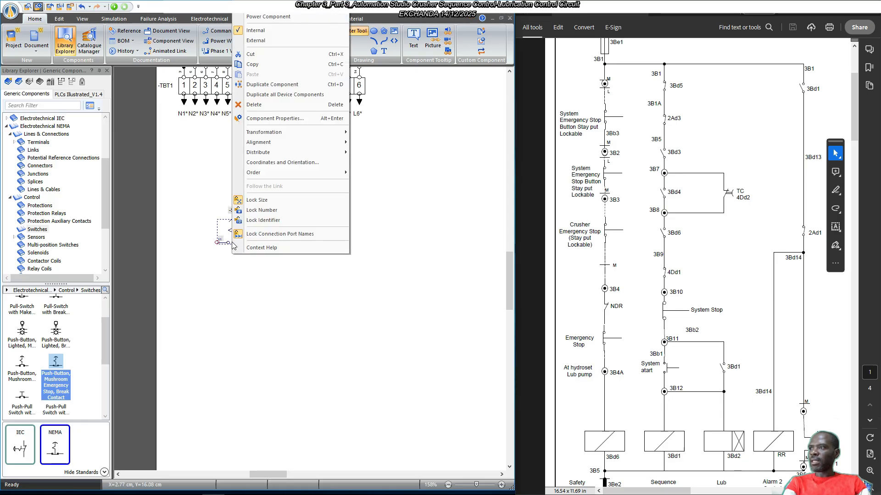
pyautogui.moveTo(321, 133)
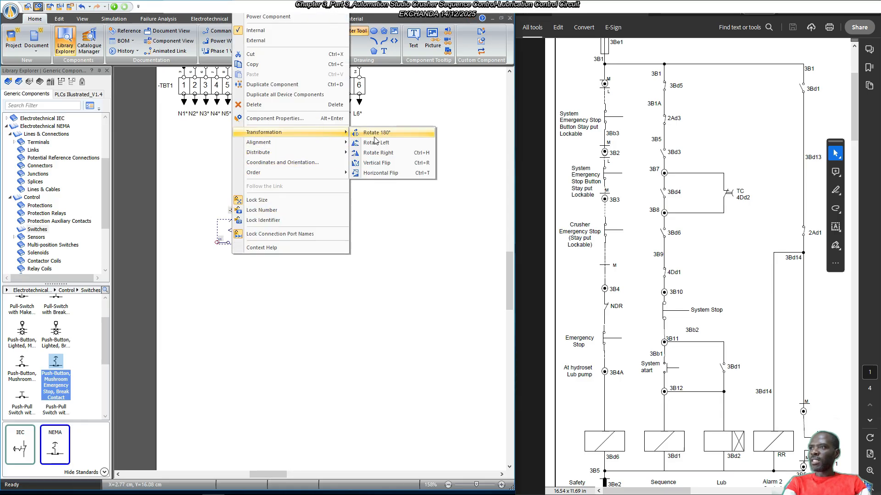
pyautogui.click(390, 144)
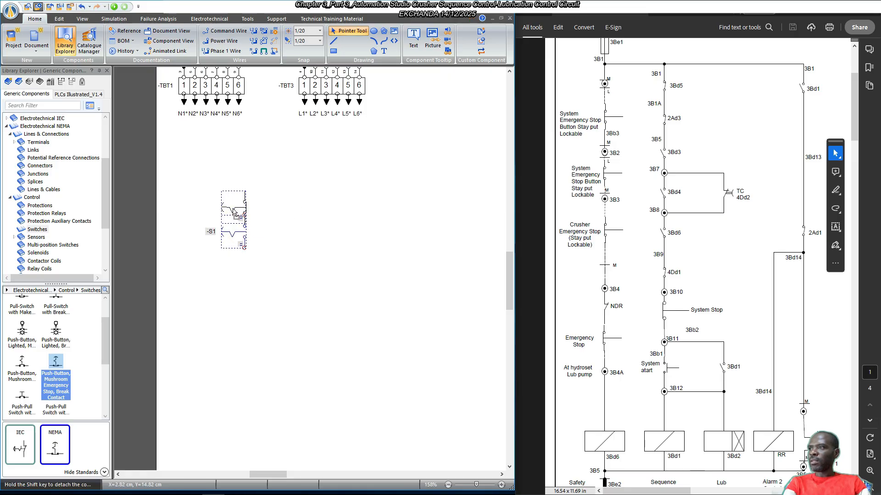
pyautogui.moveTo(235, 195); pyautogui.dragTo(239, 204)
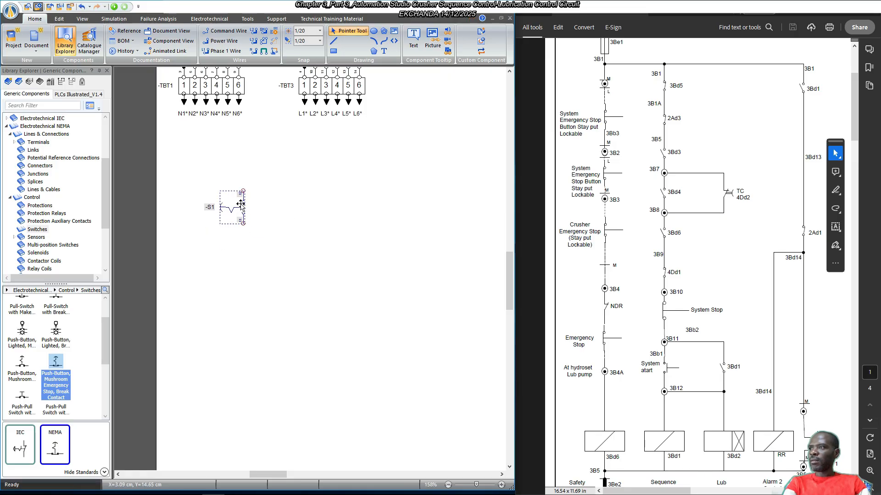
# Copy the rotated emergency stop push-button three times, spacing the copies in a vertical column below the original.
pyautogui.scroll(-2, 267, 212)
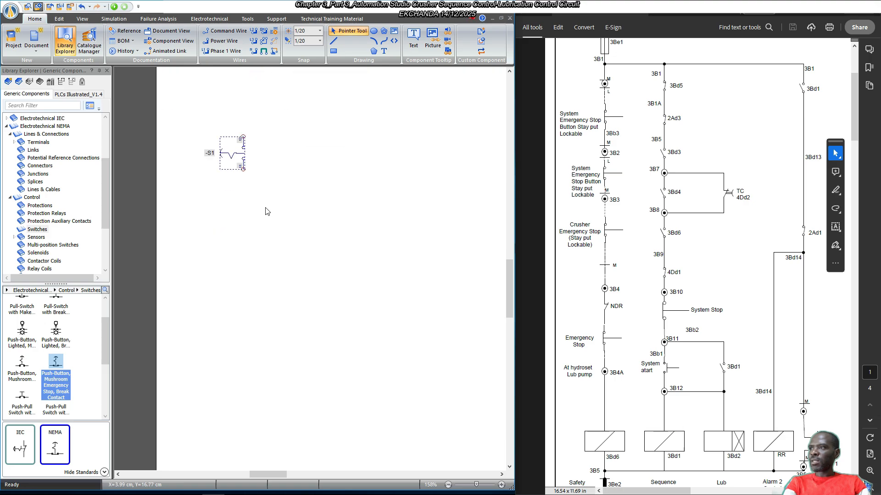
pyautogui.moveTo(239, 155); pyautogui.dragTo(238, 323)
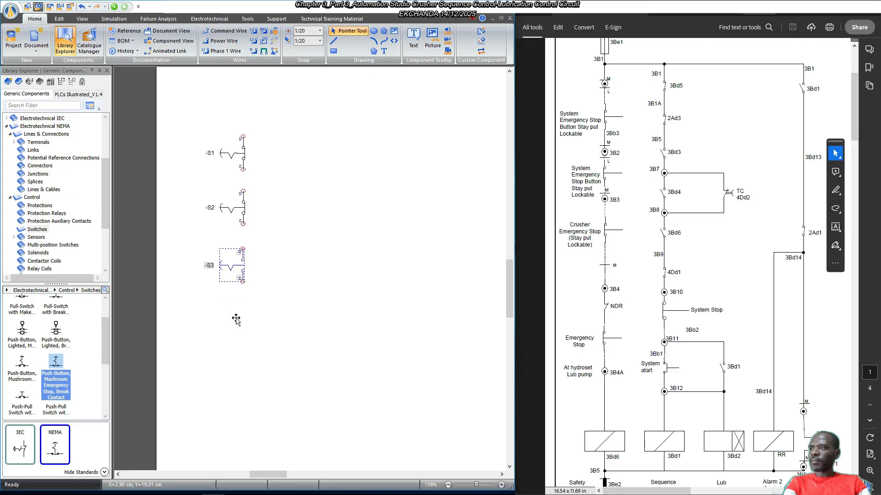
pyautogui.click(294, 284)
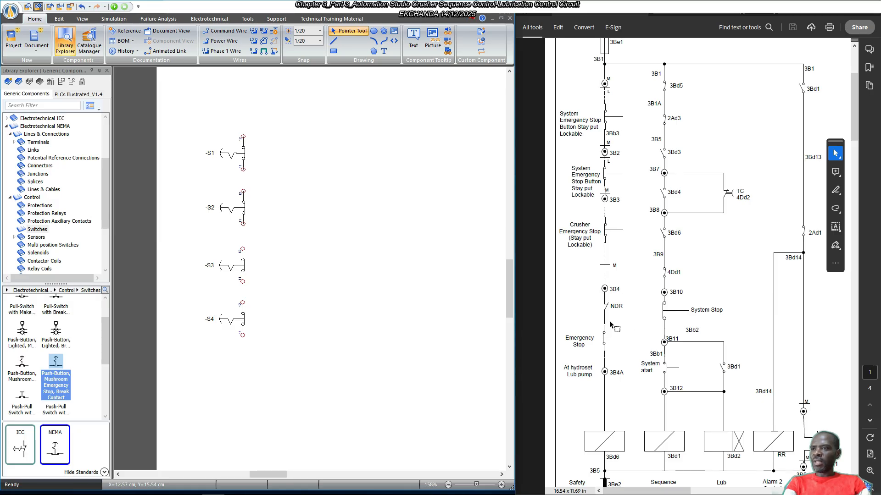
# Review the lub oil and hydroset control circuits on the following reference drawing pages, and return to the sequence start circuit.
pyautogui.scroll(-5, 632, 299)
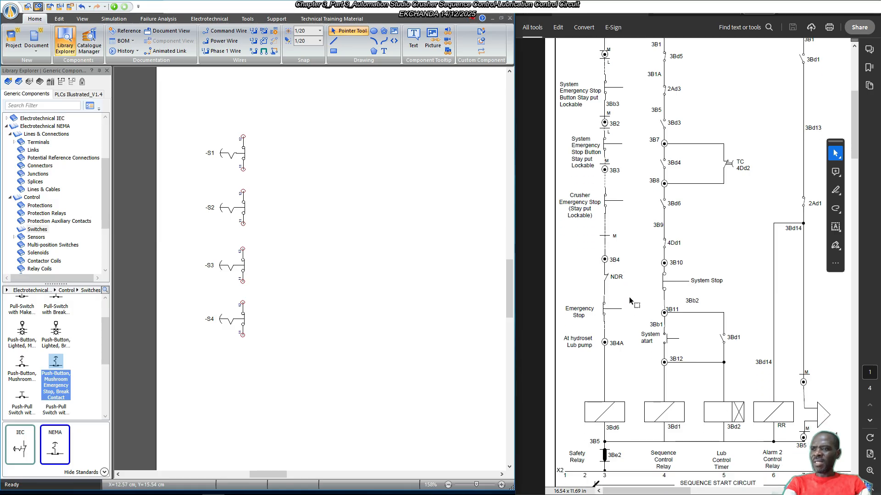
pyautogui.scroll(-10, 629, 296)
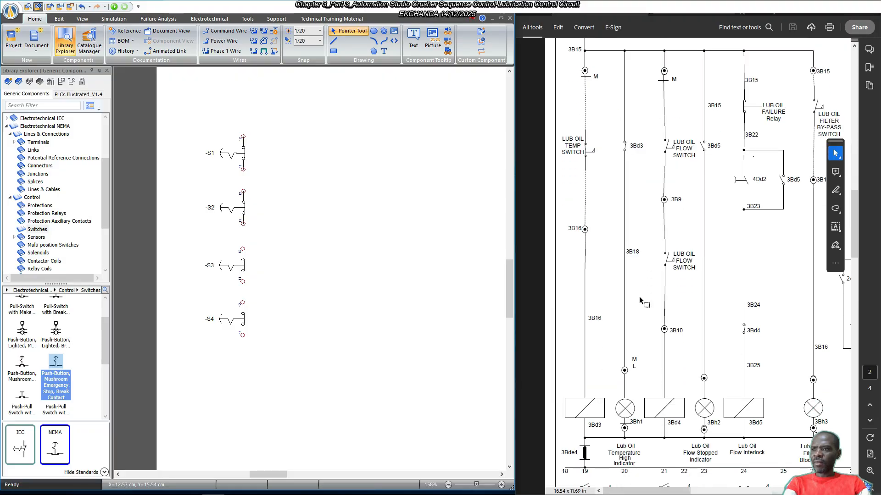
pyautogui.scroll(-5, 644, 390)
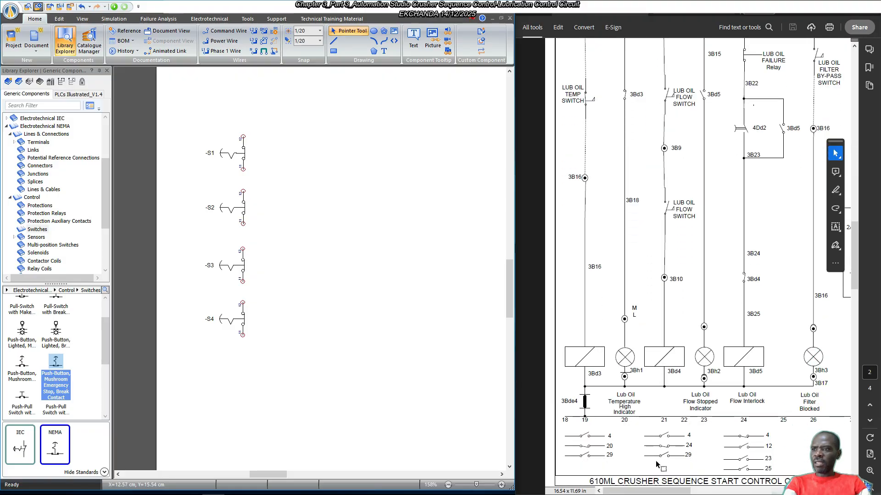
pyautogui.scroll(-5, 671, 323)
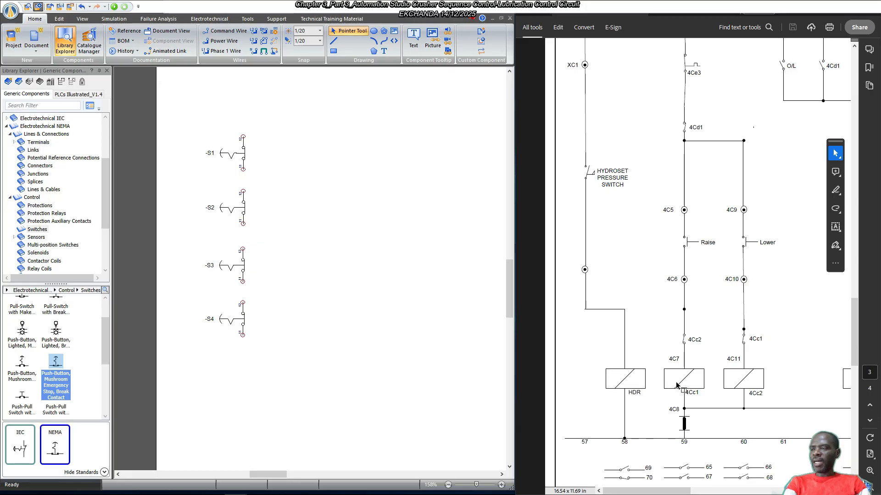
pyautogui.scroll(10, 676, 385)
pyautogui.scroll(10, 676, 385)
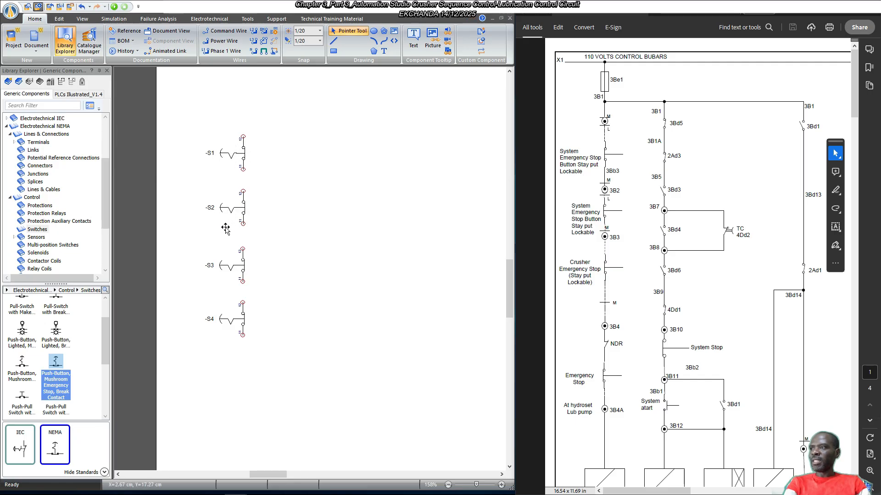
# Set the contact's rated operational voltage (Ue) of emergency stop push-button -S1 to 120 V and save the changes.
pyautogui.doubleClick(242, 153)
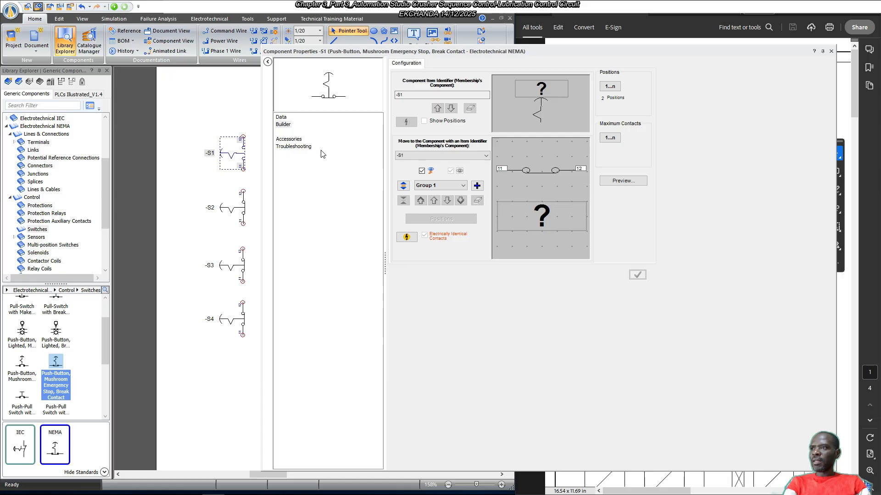
pyautogui.click(412, 240)
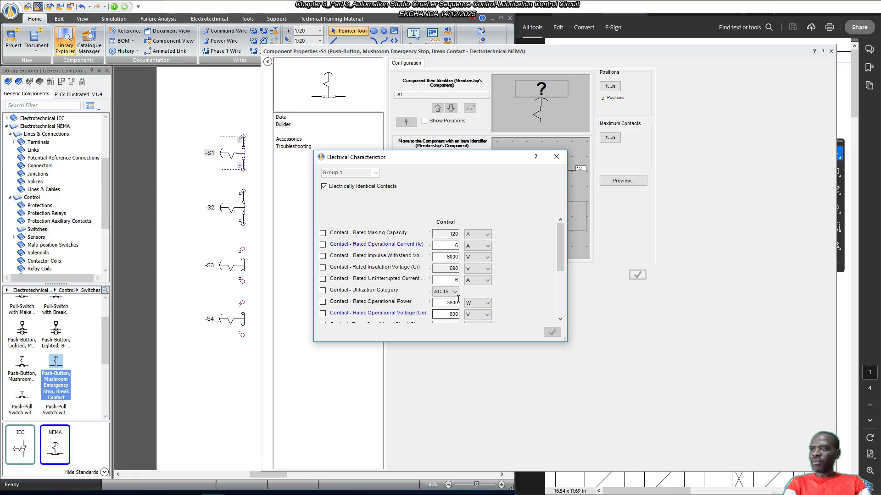
pyautogui.click(557, 157)
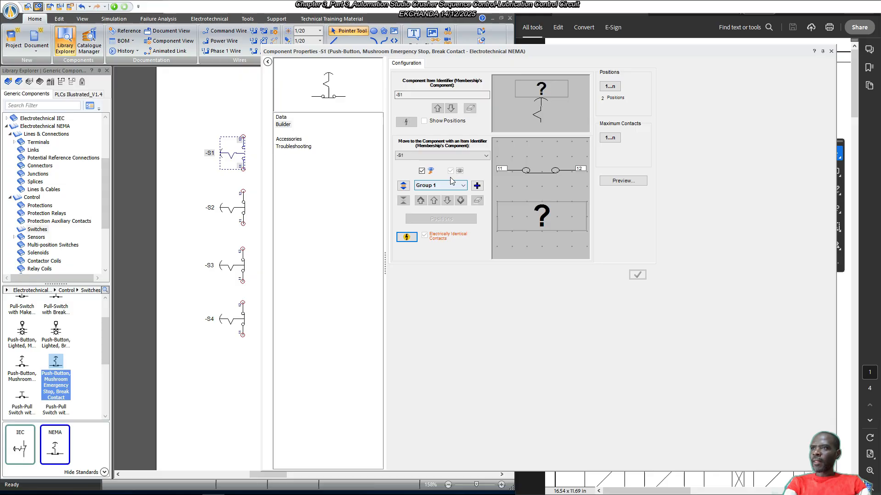
pyautogui.click(413, 238)
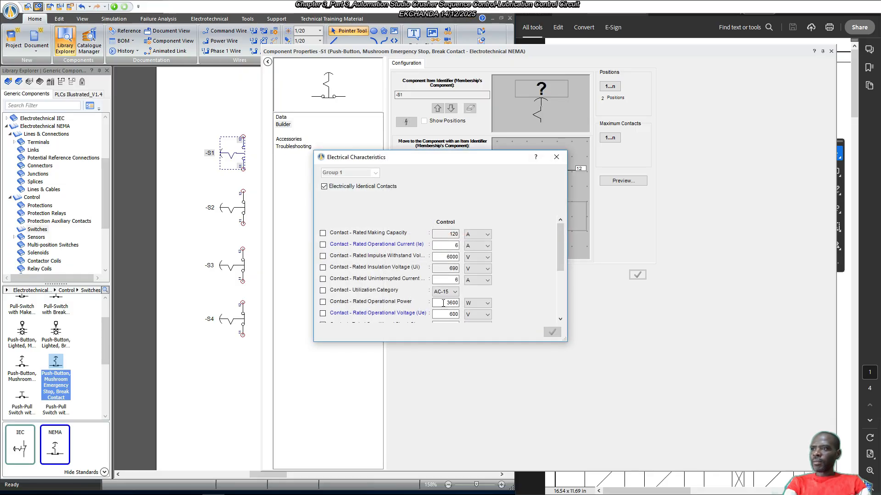
pyautogui.doubleClick(446, 313)
pyautogui.write('120')
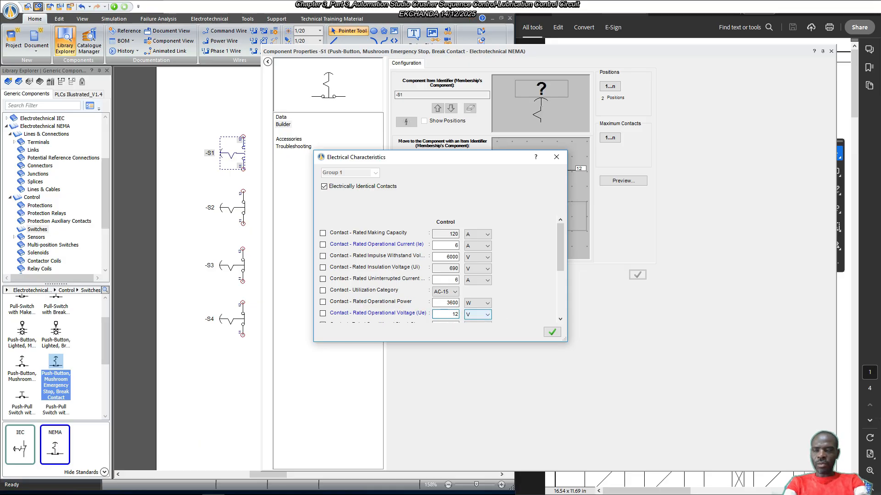
pyautogui.press('Tab')
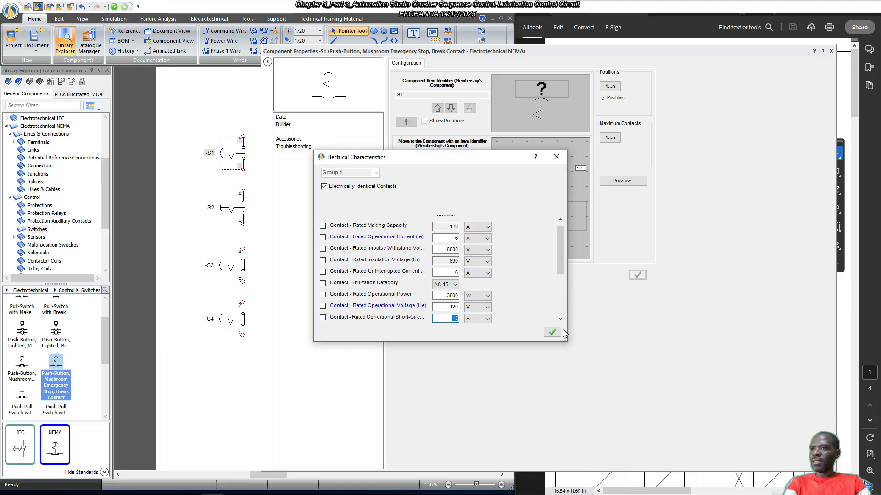
pyautogui.click(549, 331)
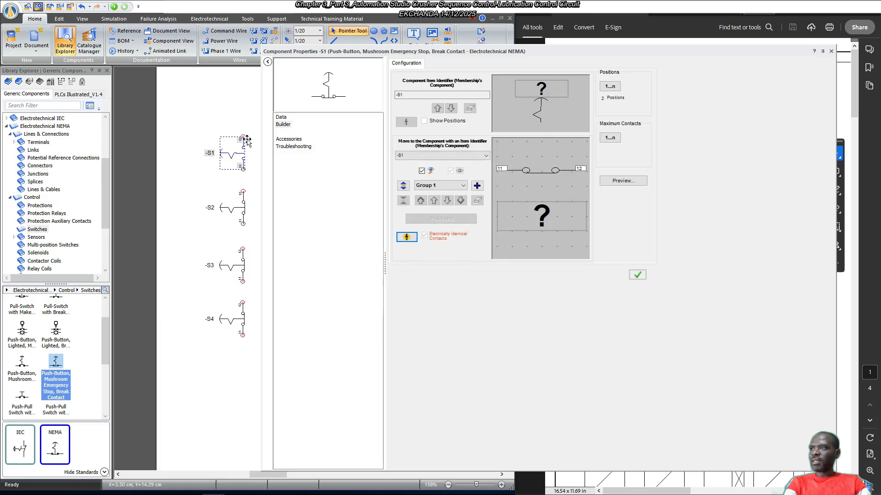
pyautogui.click(205, 186)
pyautogui.click(245, 271)
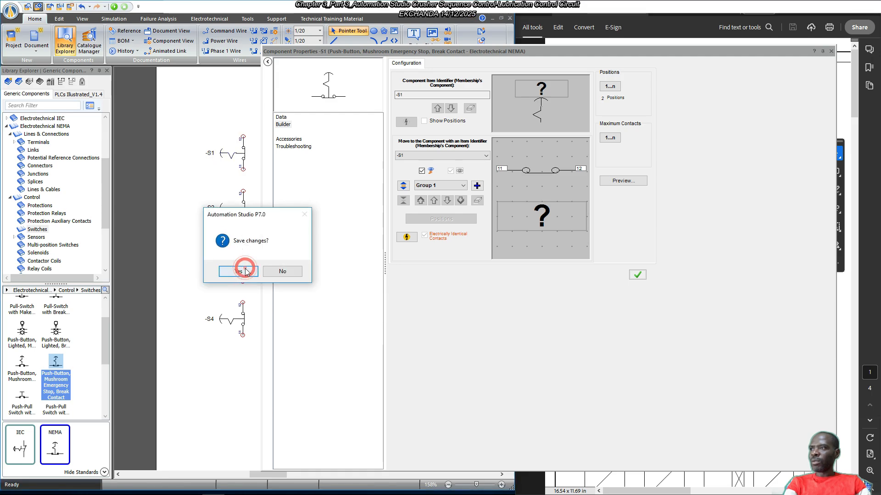
# Replace the three lower push-buttons with fresh copies of -S1, spaced wider apart in a vertical column below it.
pyautogui.moveTo(192, 187); pyautogui.dragTo(254, 355)
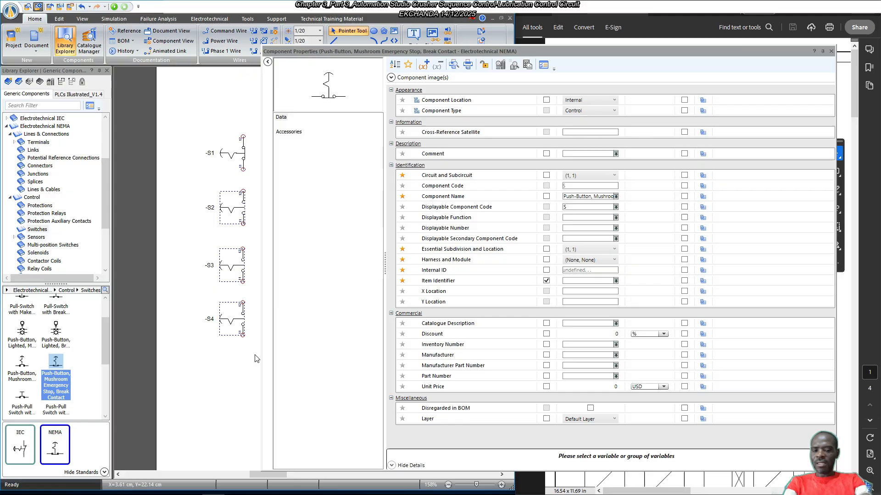
pyautogui.press('Delete')
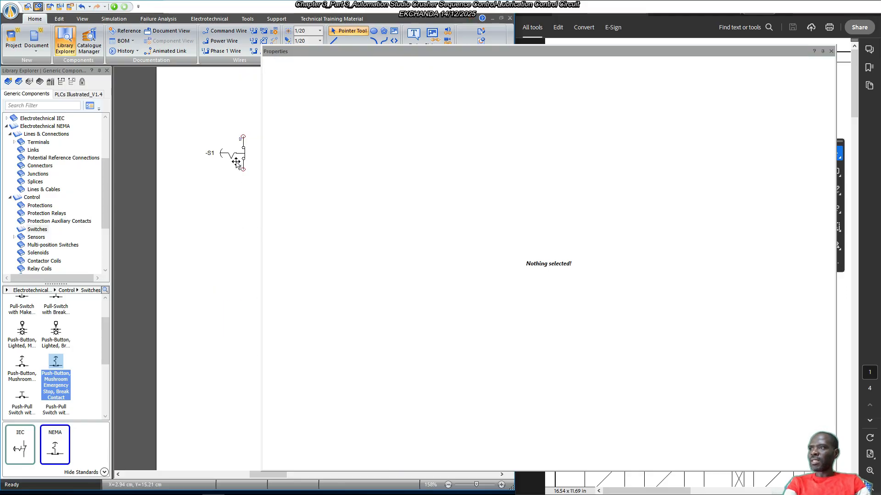
pyautogui.moveTo(236, 155); pyautogui.dragTo(238, 225)
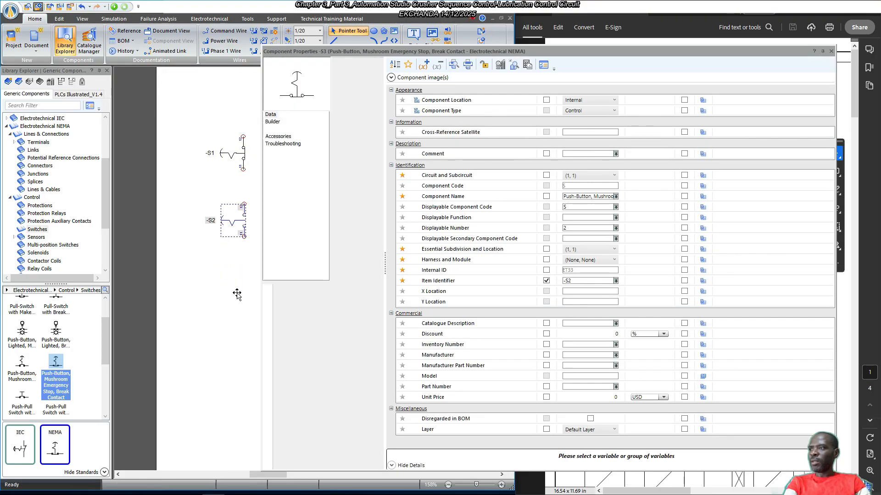
pyautogui.click(231, 288)
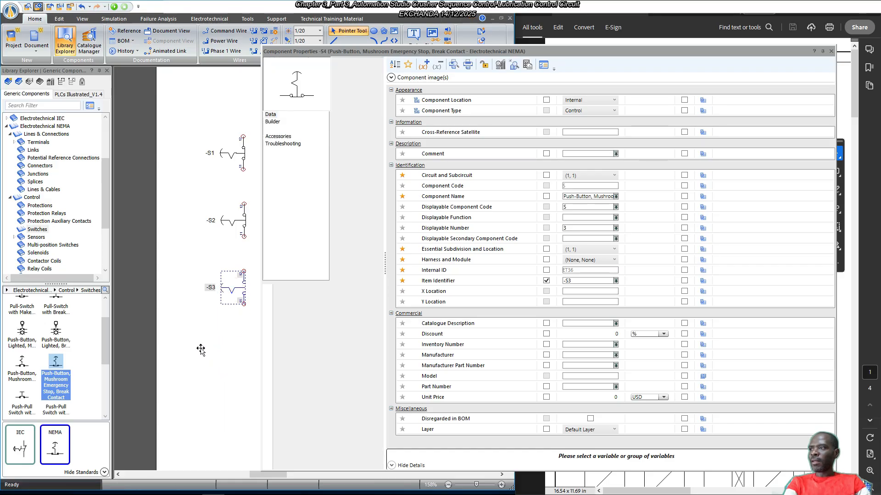
pyautogui.click(191, 327)
pyautogui.click(237, 358)
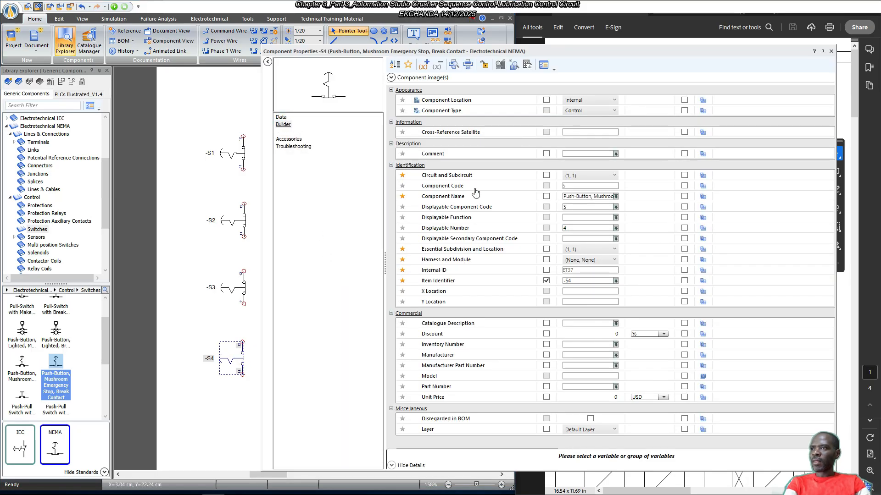
# Check the contact's rated operational voltage in the electrical characteristics of the lowest push-button, -S4, and close its properties.
pyautogui.click(283, 124)
pyautogui.click(406, 237)
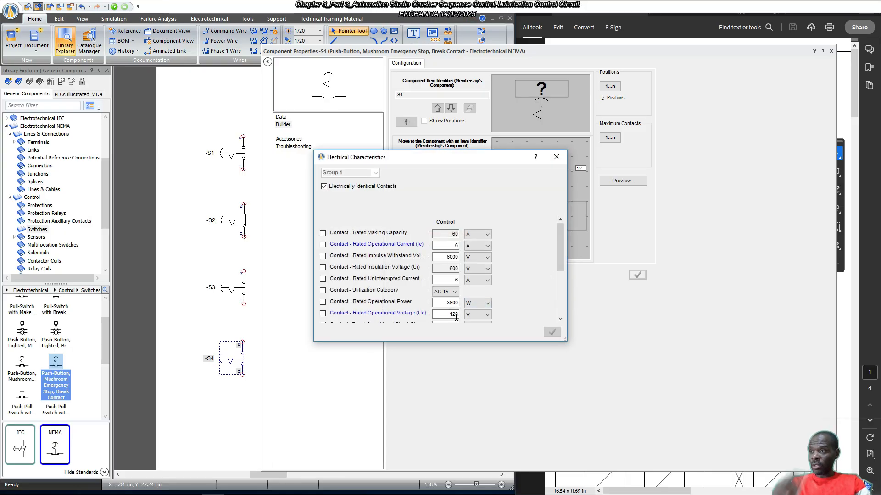
pyautogui.click(556, 157)
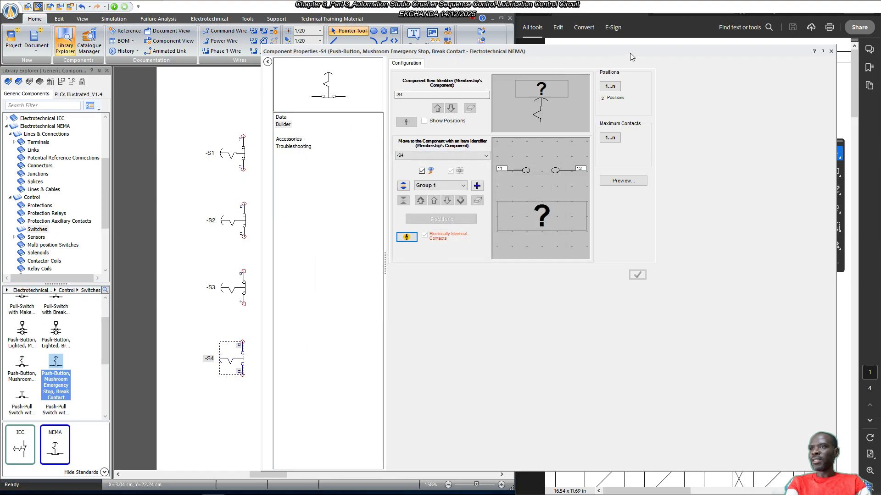
pyautogui.click(830, 51)
pyautogui.click(283, 177)
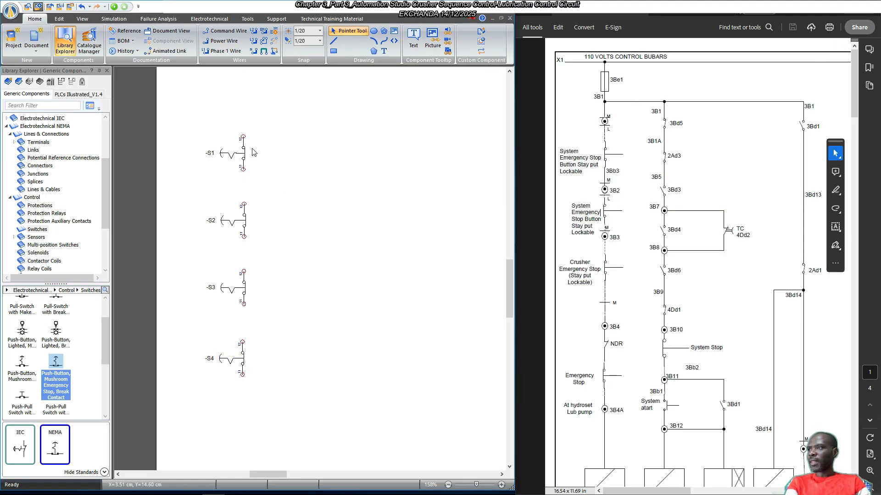
# Set the item identifier of the uppermost emergency stop push-button to STATION1 EMR and copy that text for reuse.
pyautogui.doubleClick(244, 152)
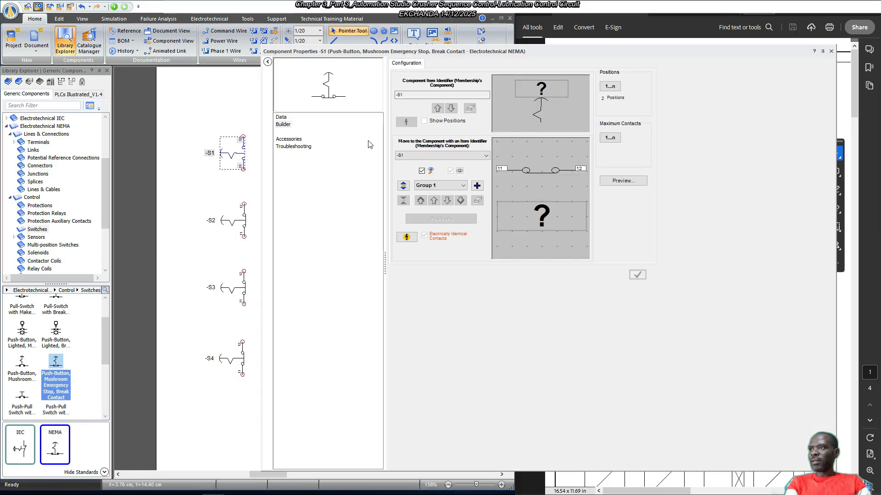
pyautogui.click(296, 119)
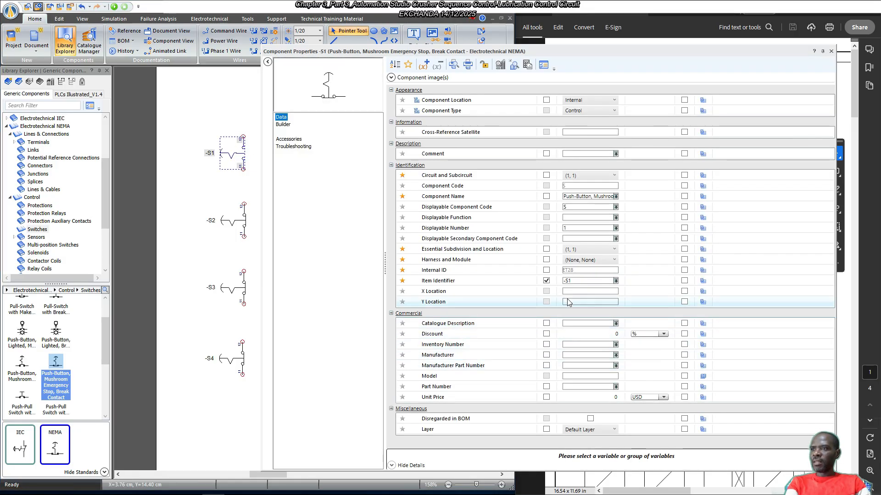
pyautogui.click(575, 280)
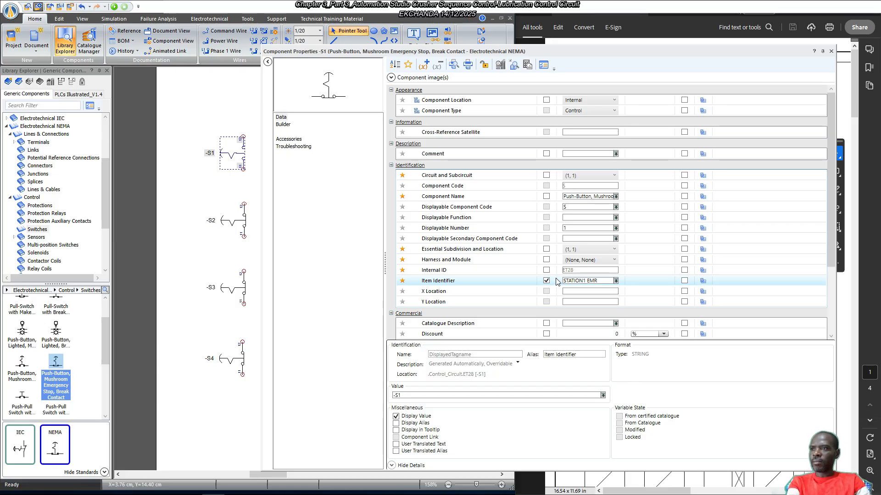
pyautogui.doubleClick(603, 279)
pyautogui.hotkey('ctrl', 'c')
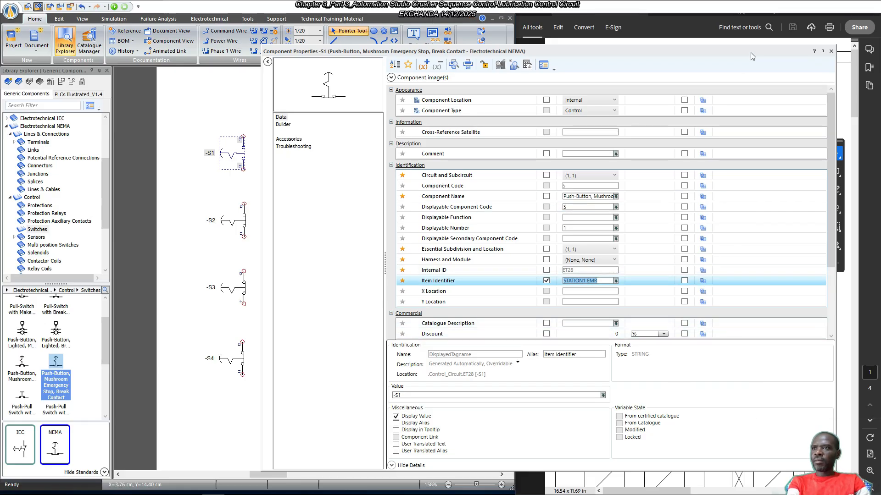
pyautogui.moveTo(751, 53); pyautogui.dragTo(755, 40)
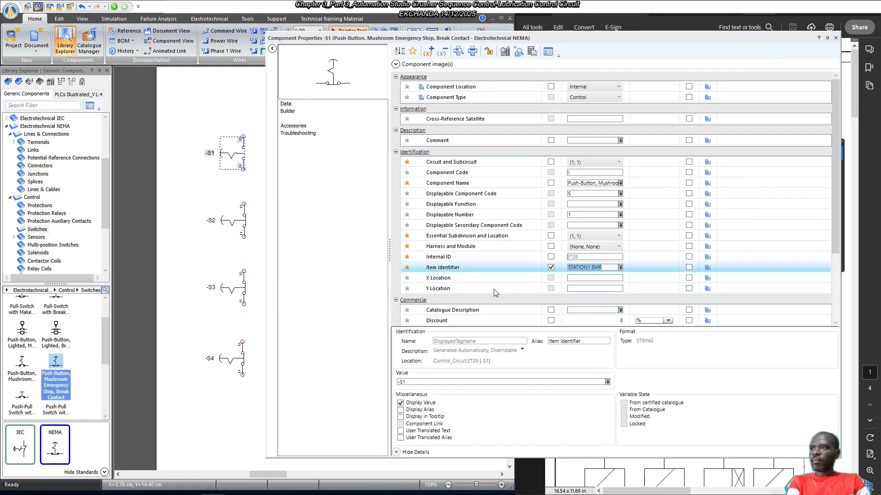
# Set the item identifier of push-button -S2 to STATION2 EMR, reusing the copied text.
pyautogui.click(246, 220)
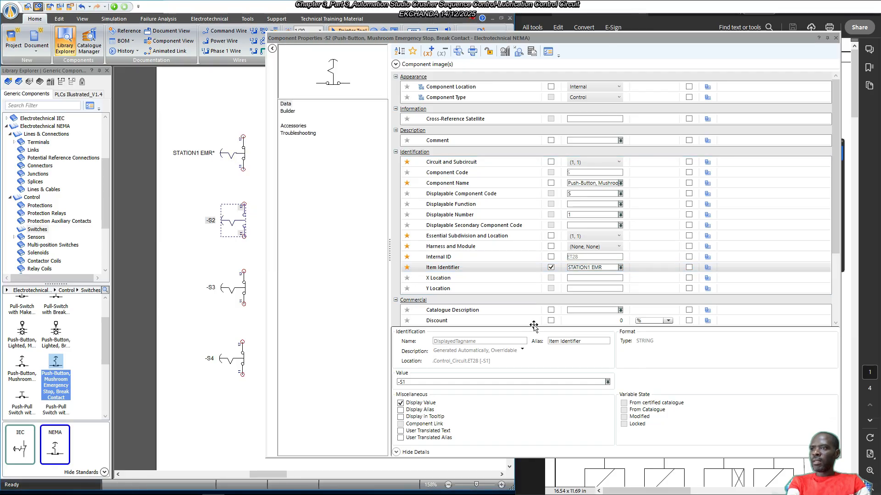
pyautogui.click(606, 270)
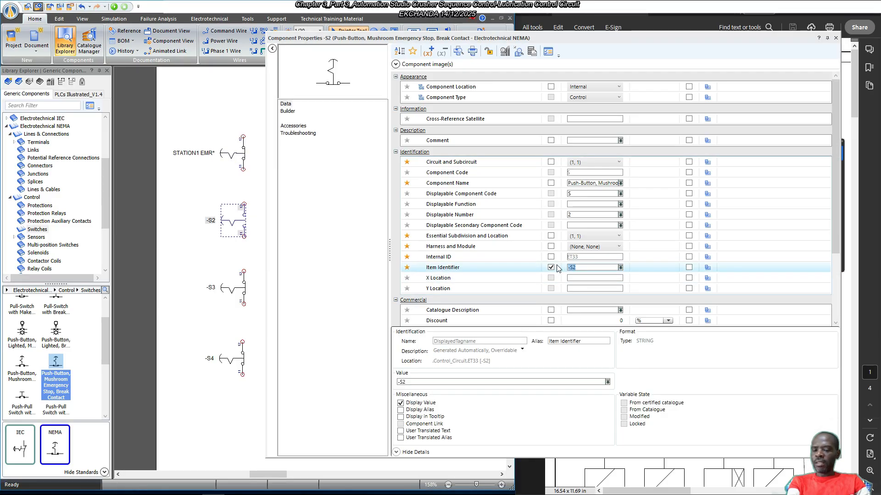
pyautogui.hotkey('ctrl', 'v')
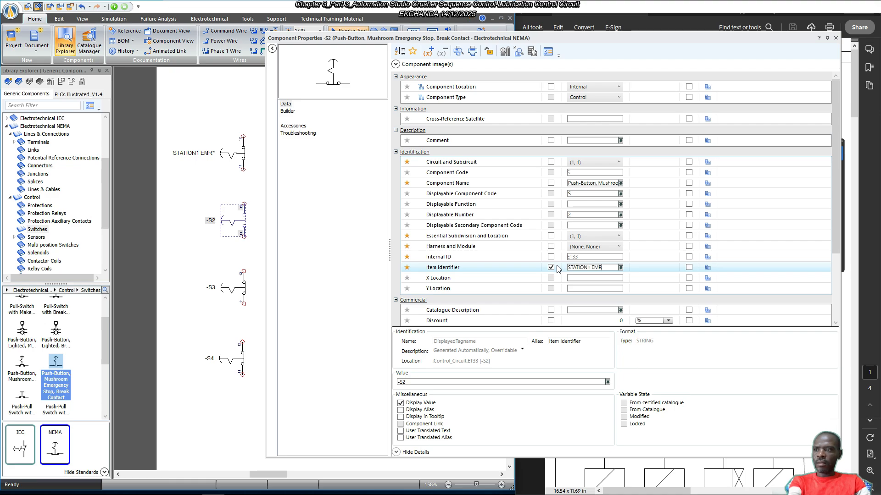
pyautogui.click(589, 268)
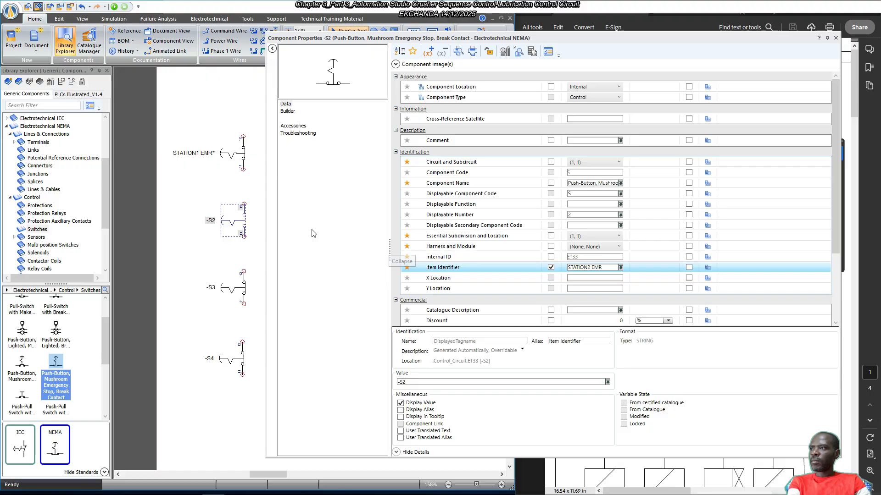
pyautogui.press('Tab')
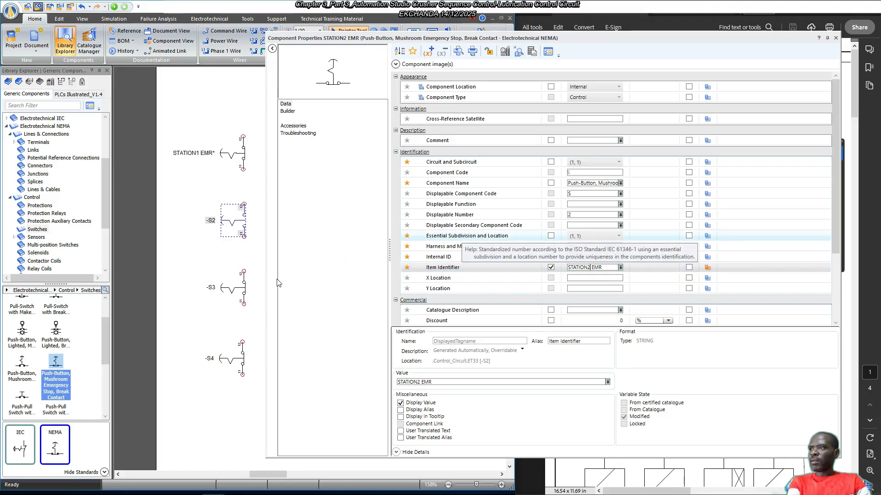
# Set the item identifier of push-button -S3 to STATION3 EMR, reusing the copied text.
pyautogui.click(244, 288)
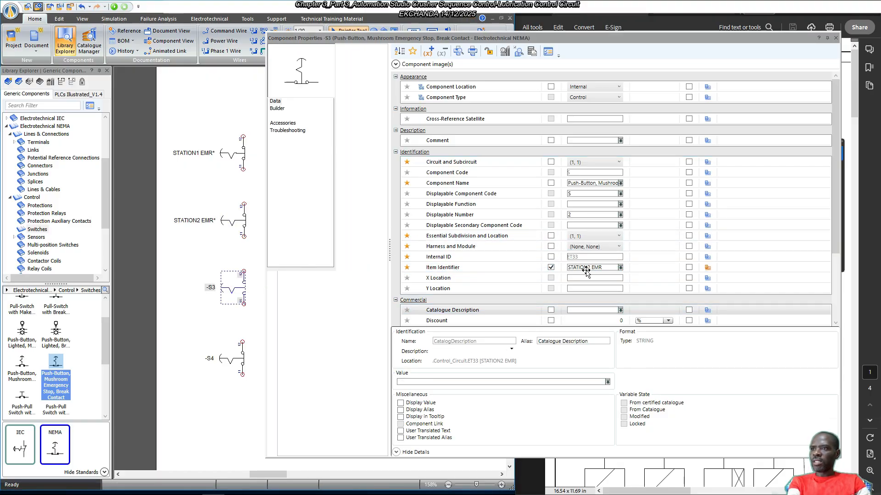
pyautogui.click(573, 269)
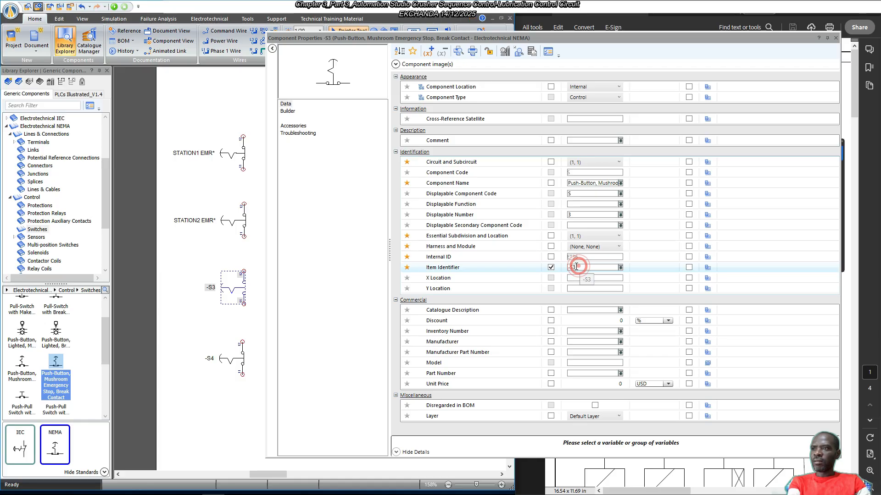
pyautogui.hotkey('ctrl', 'v')
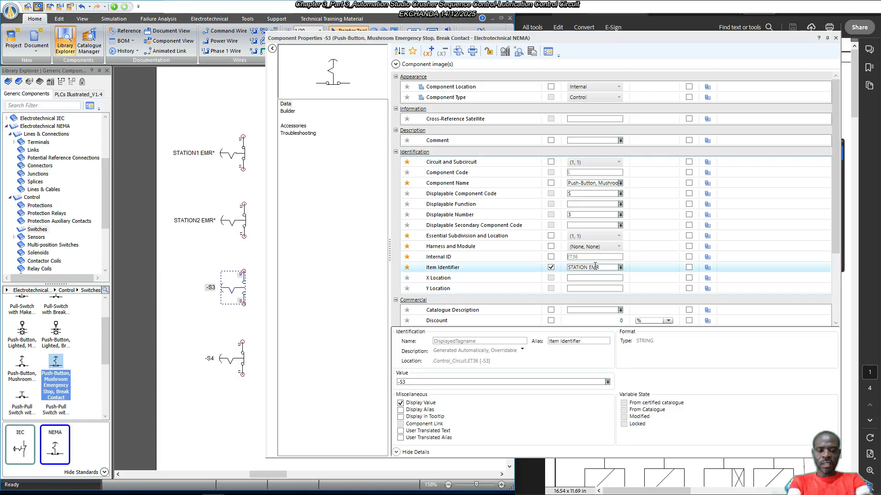
pyautogui.write('3')
pyautogui.press('Return')
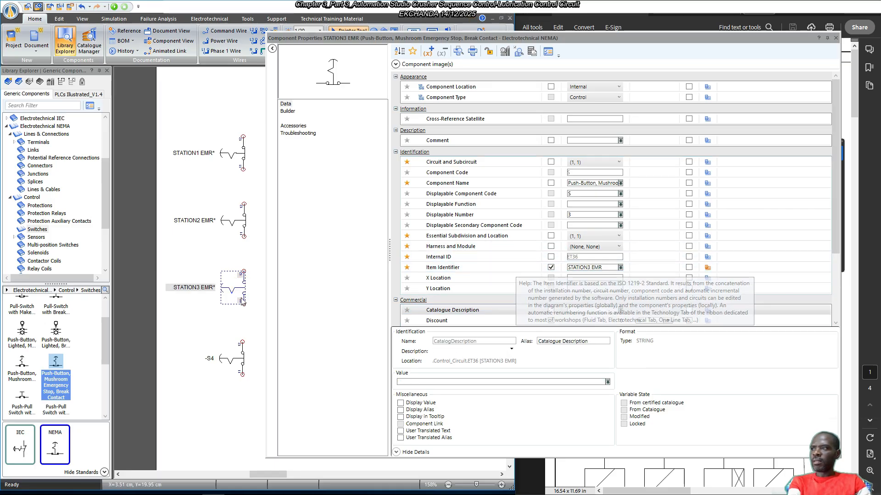
# Set the item identifier of push-button -S4 to STATION4 EMR, reusing the copied text.
pyautogui.click(240, 357)
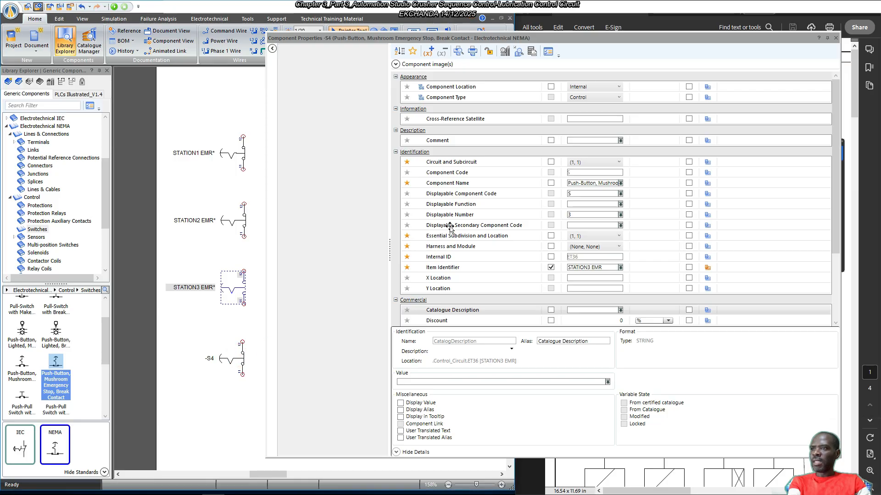
pyautogui.click(589, 267)
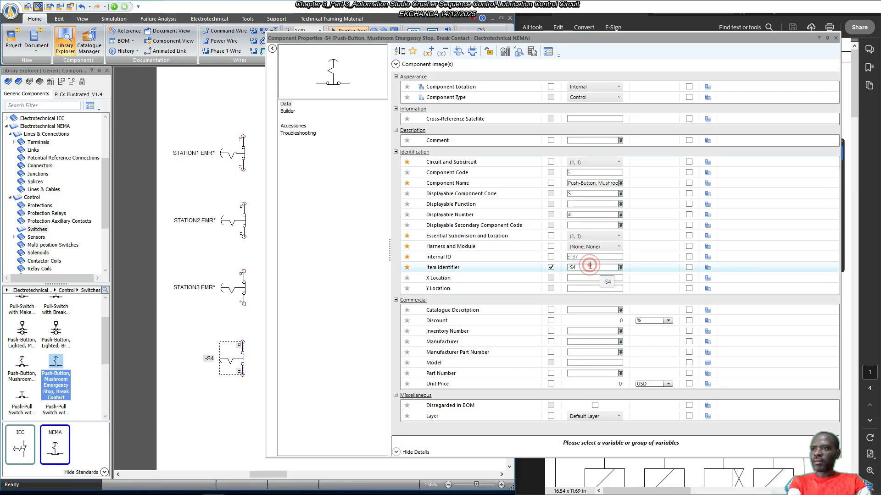
pyautogui.write('STATION4 EMR')
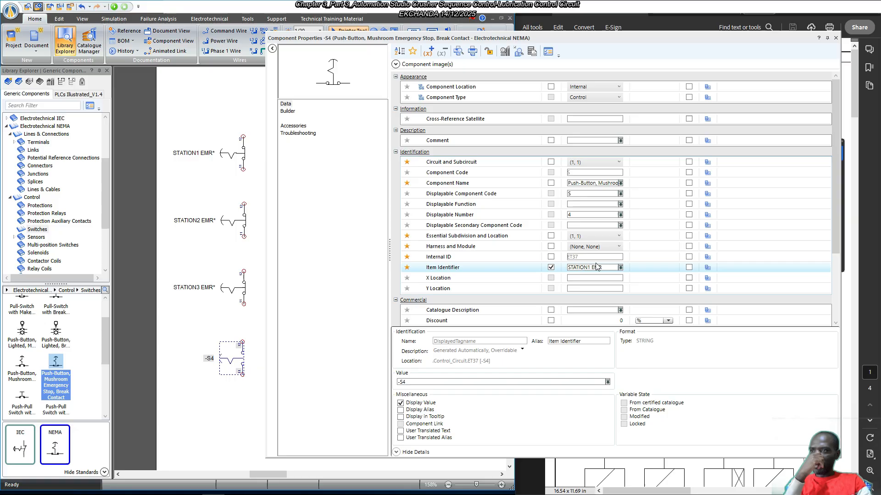
pyautogui.click(590, 268)
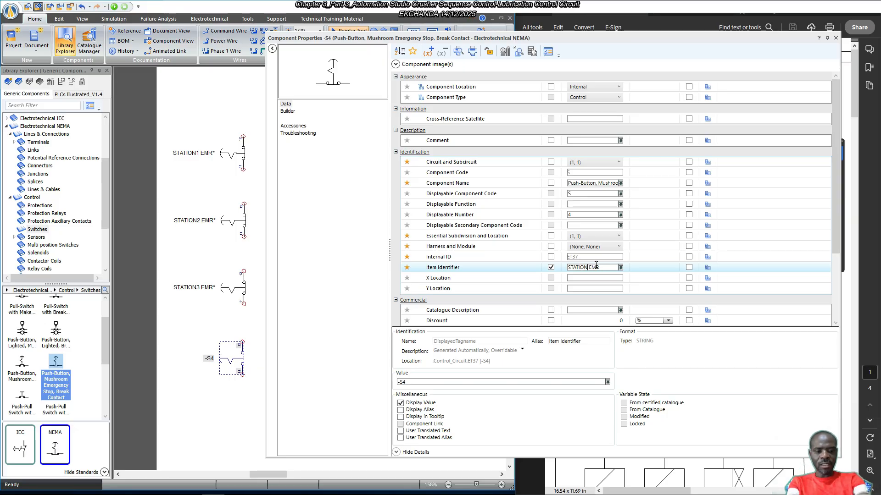
pyautogui.press('BackSpace')
pyautogui.write('4')
pyautogui.press('Return')
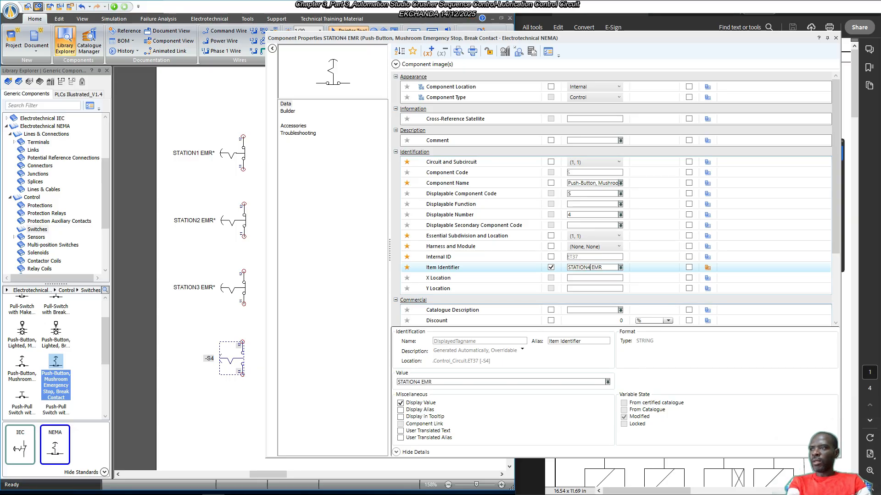
# Close the push-button's properties and place a NEMA relay coil of an alternating current relay in the blank area beside the emergency stops.
pyautogui.click(836, 38)
pyautogui.click(358, 235)
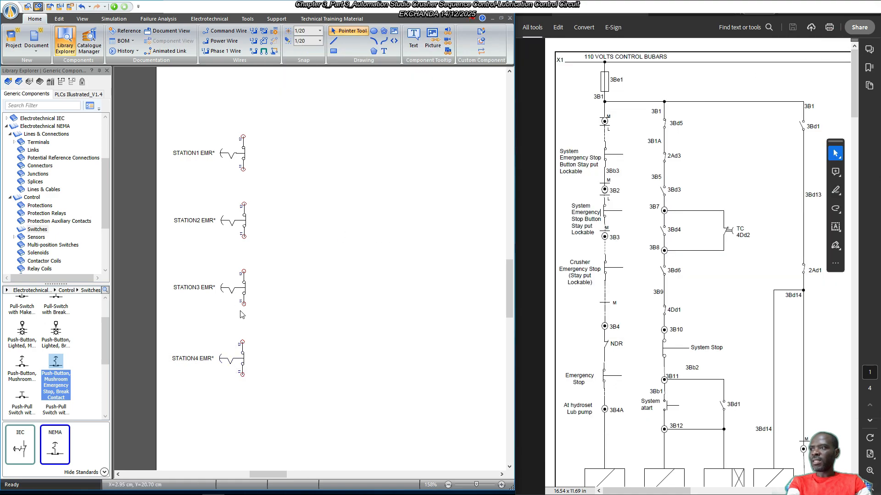
pyautogui.scroll(-1, 345, 277)
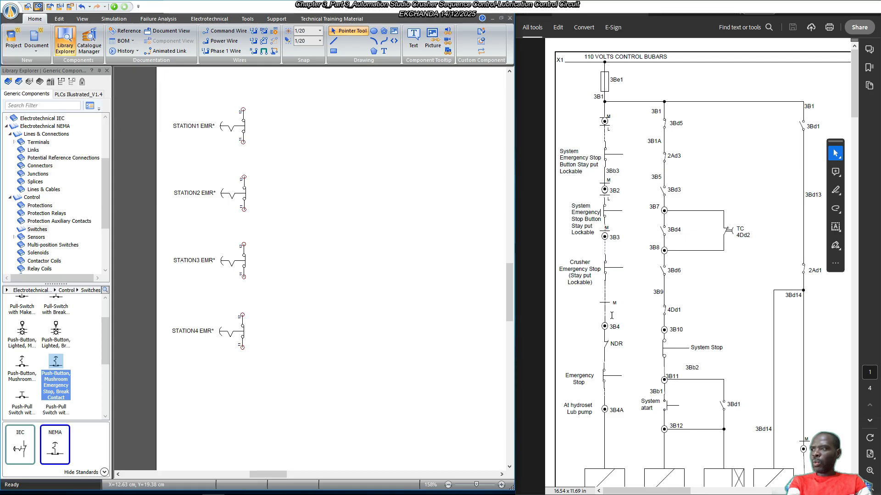
pyautogui.click(40, 269)
pyautogui.click(56, 306)
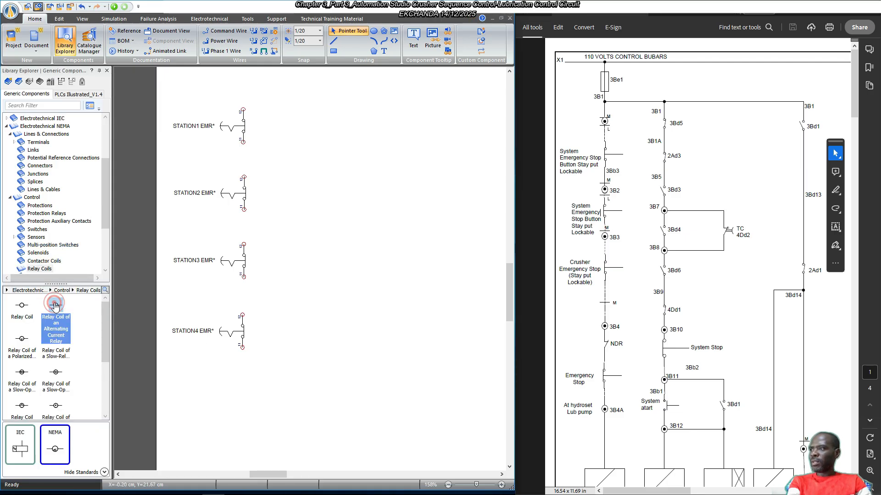
pyautogui.moveTo(61, 312)
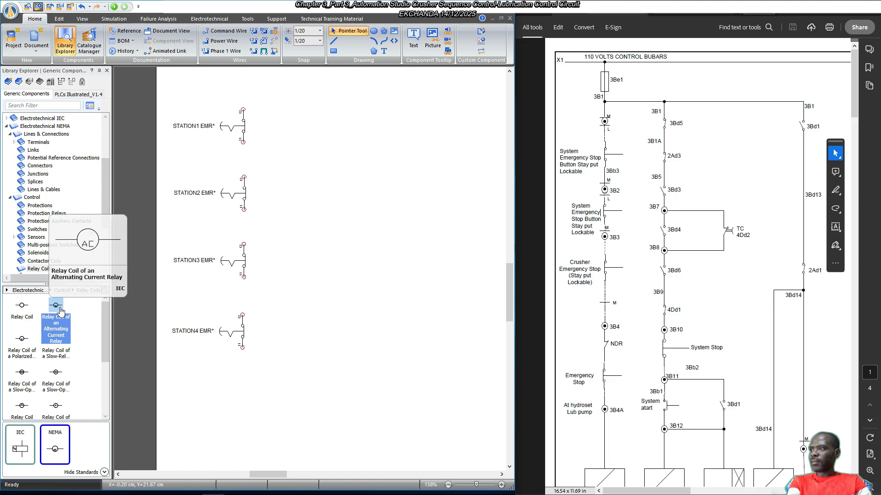
pyautogui.moveTo(57, 311); pyautogui.dragTo(463, 224)
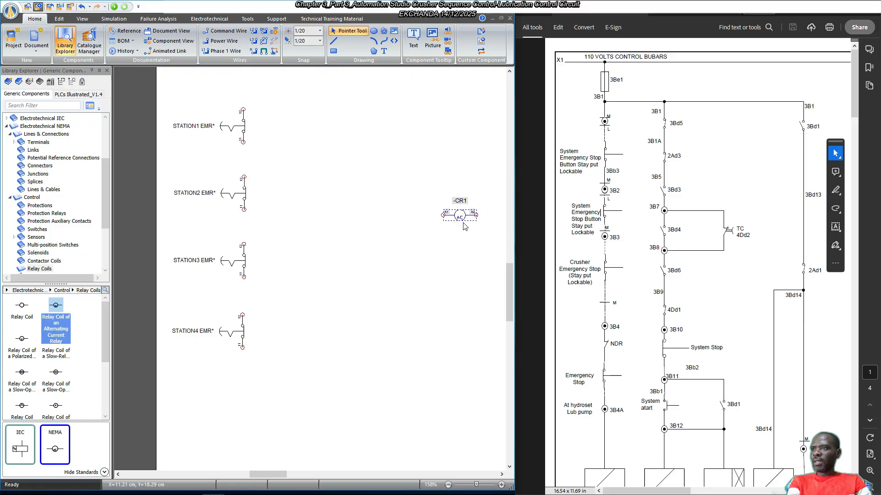
pyautogui.click(460, 241)
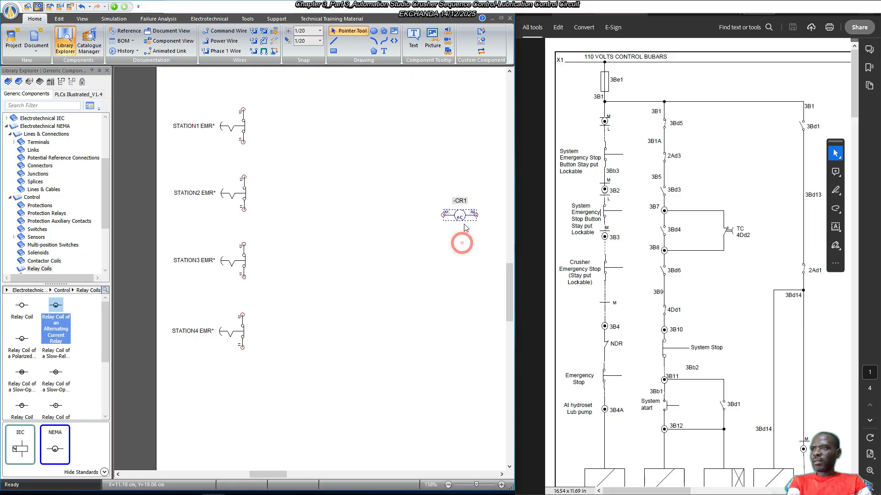
# Set the new AC relay coil's item identifier to HDR.
pyautogui.doubleClick(460, 214)
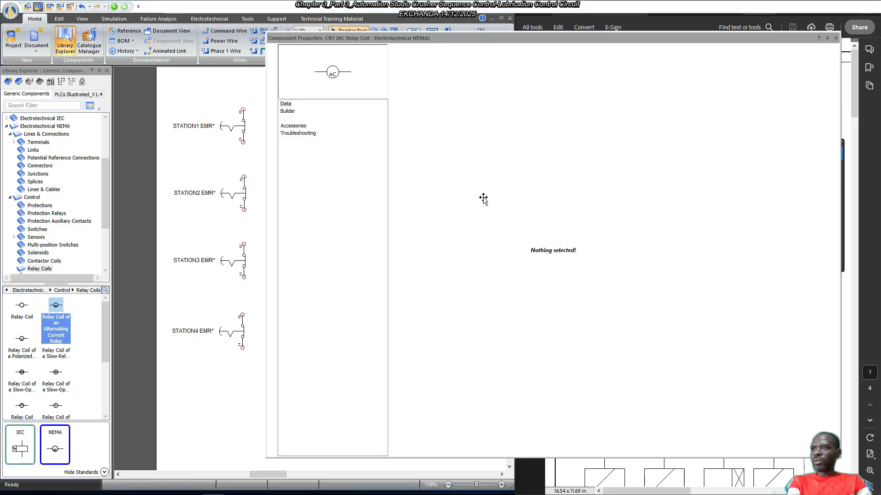
pyautogui.click(285, 103)
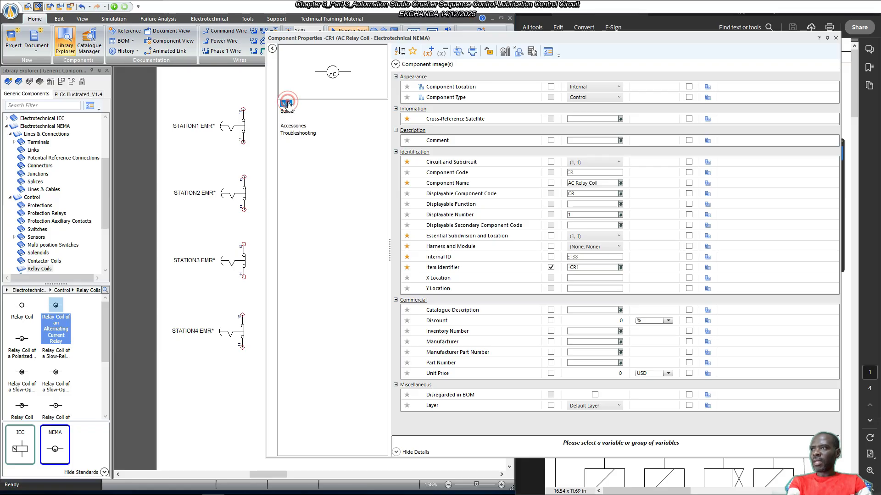
pyautogui.click(583, 268)
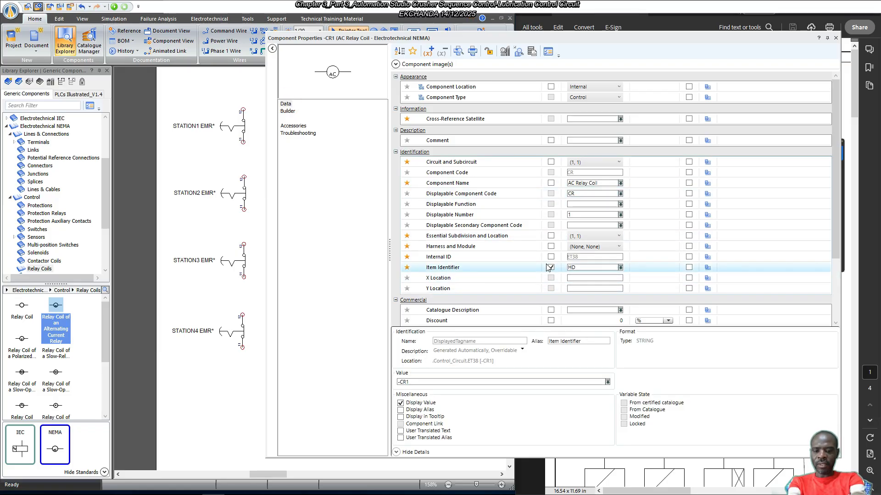
pyautogui.write('DR')
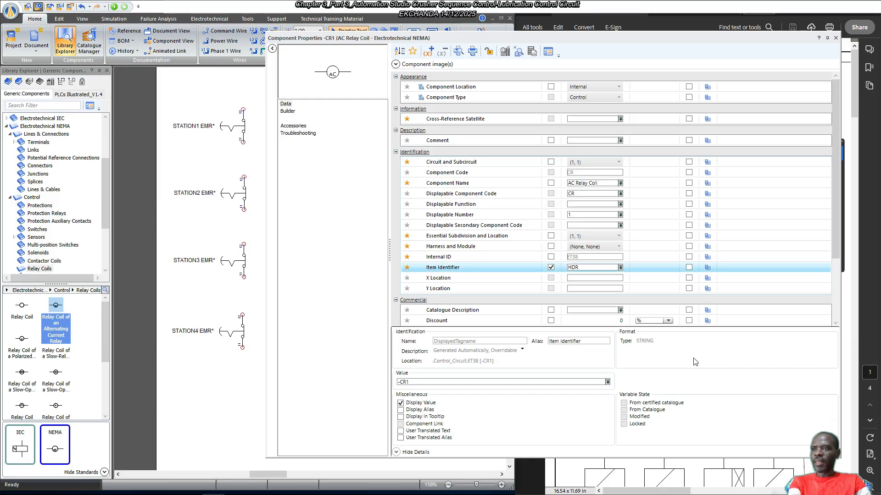
pyautogui.press('Return')
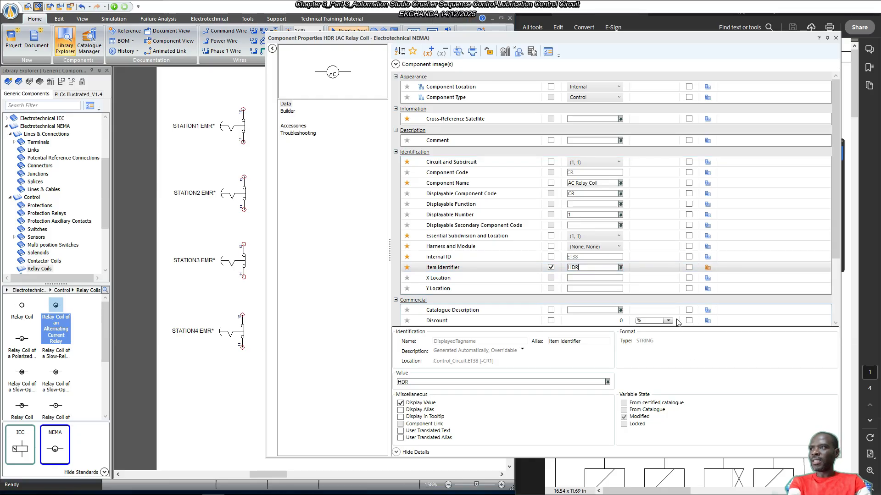
pyautogui.click(677, 312)
# Add one normally open contact to the HDR relay coil in its builder configuration, apply it and close the properties.
pyautogui.click(289, 112)
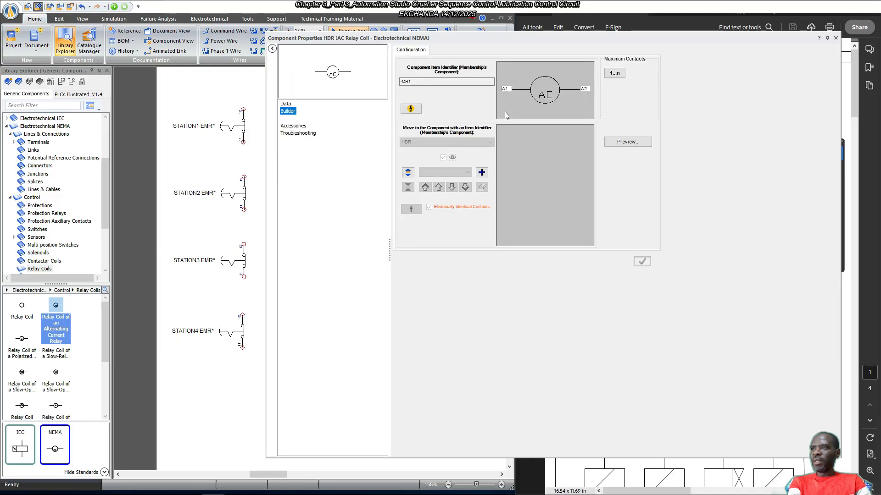
pyautogui.click(481, 173)
pyautogui.click(553, 184)
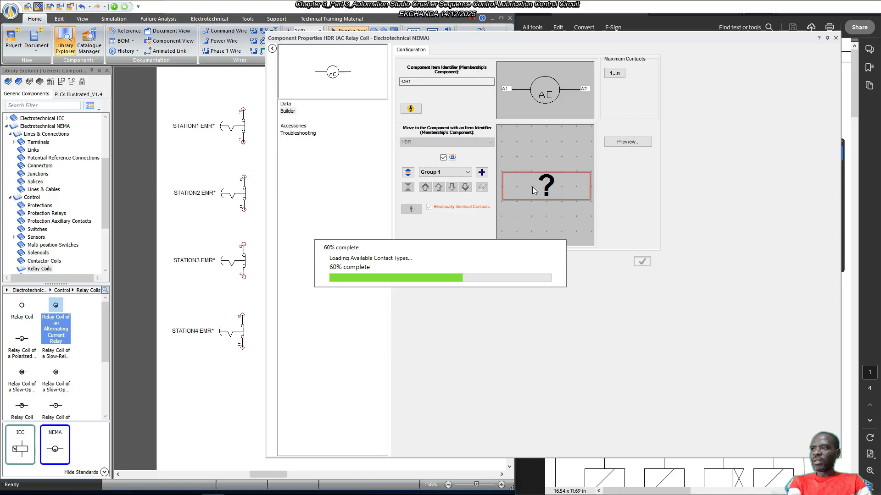
pyautogui.doubleClick(294, 165)
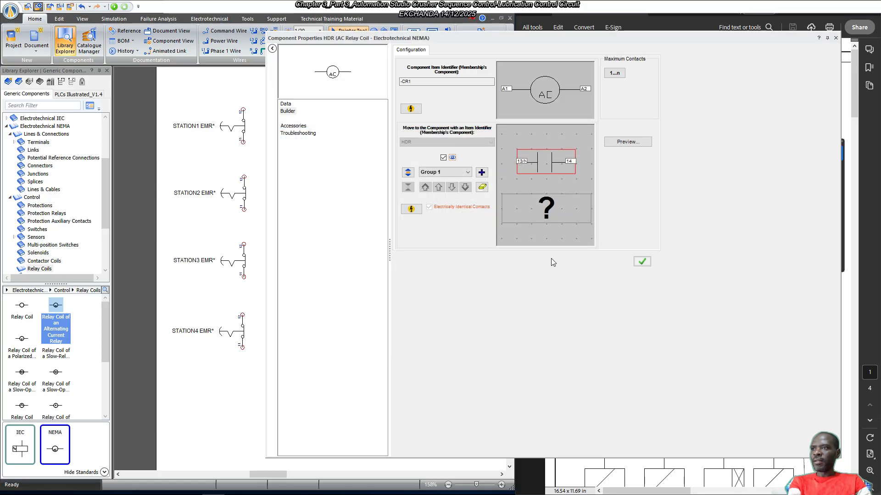
pyautogui.click(639, 261)
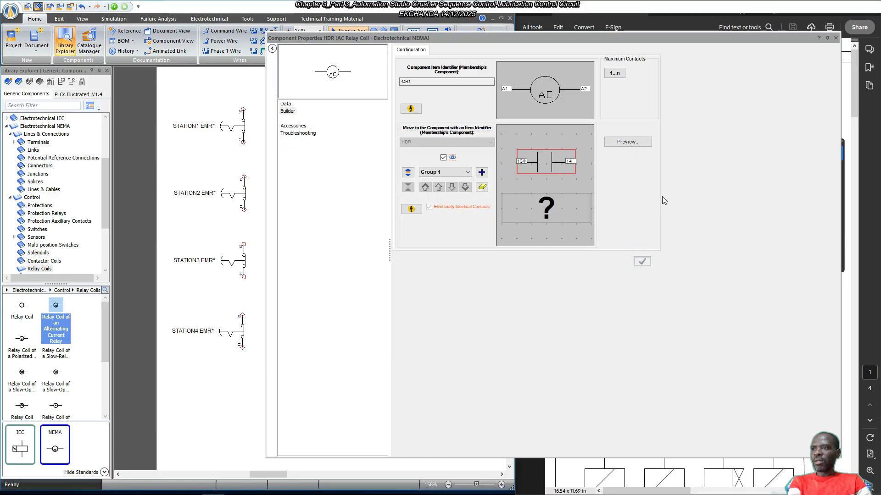
pyautogui.click(836, 37)
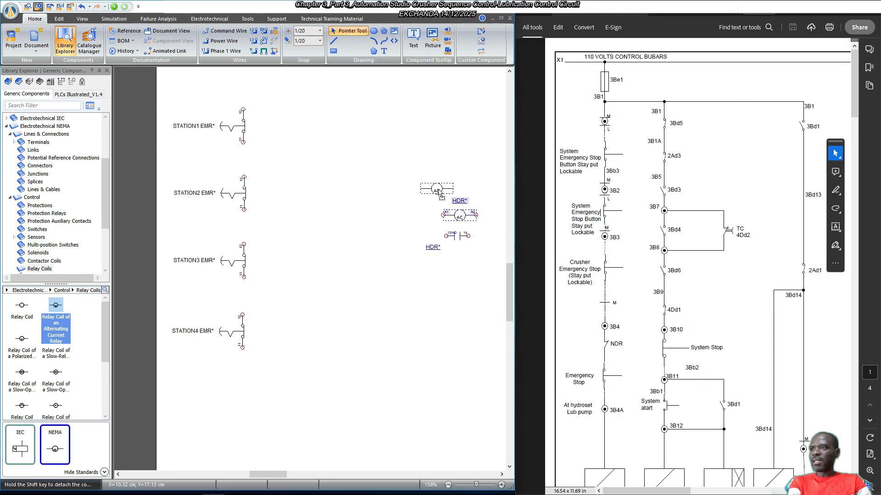
# Move the HDR coil away from its contact and centre the contact's HDR label directly beneath the contact.
pyautogui.moveTo(462, 217); pyautogui.dragTo(438, 189)
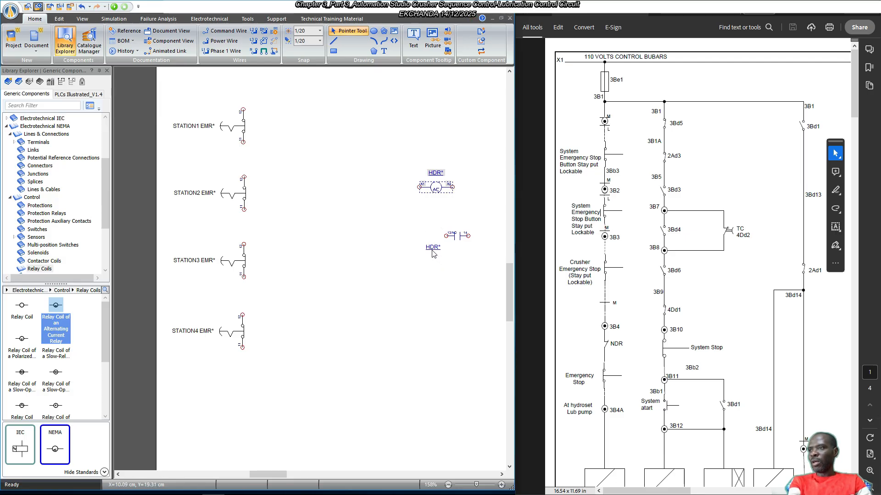
pyautogui.moveTo(431, 248); pyautogui.dragTo(453, 252)
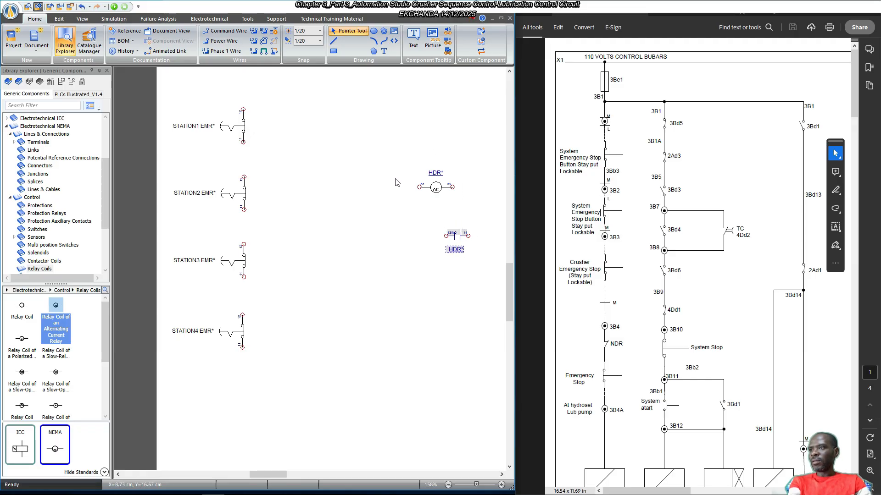
pyautogui.click(457, 283)
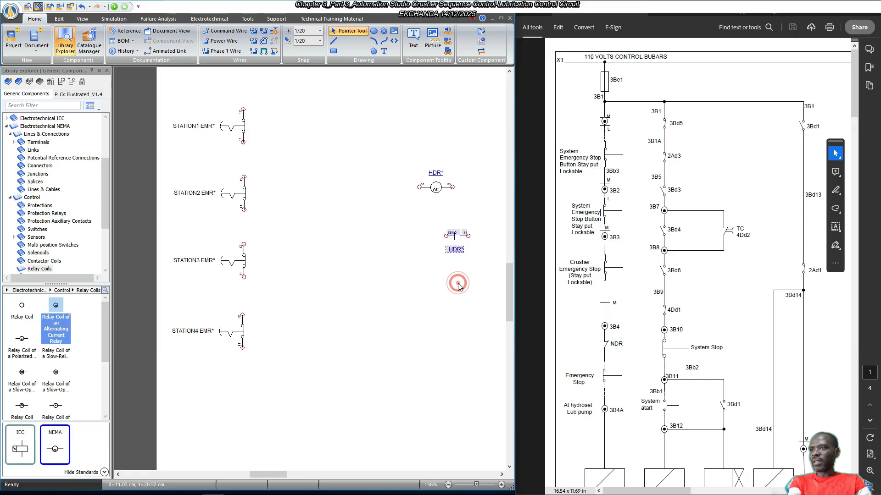
# Move the HDR contact below the STATION4 EMR push-button, rotate it to vertical and place its label to its left.
pyautogui.moveTo(459, 235); pyautogui.dragTo(236, 404)
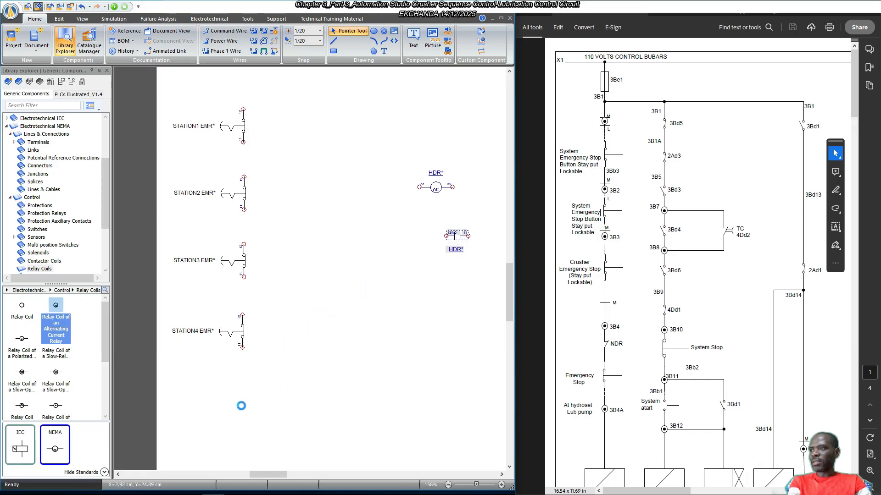
pyautogui.rightClick(238, 405)
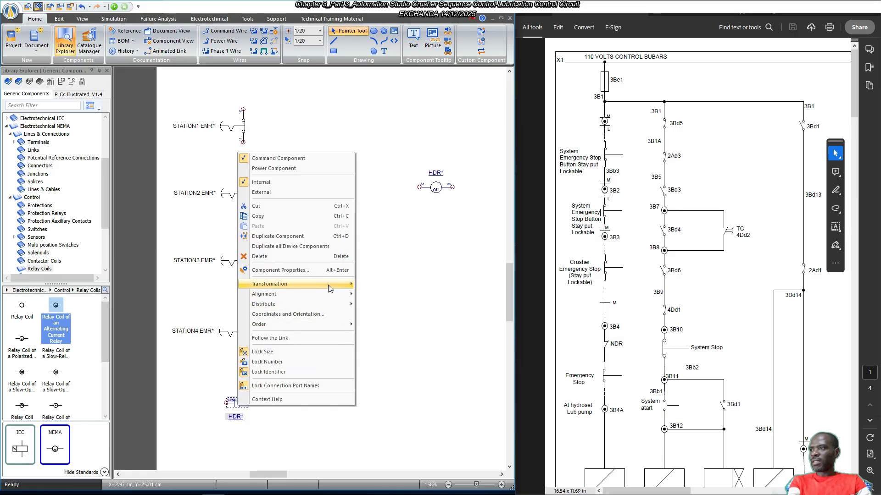
pyautogui.moveTo(332, 284)
pyautogui.click(386, 298)
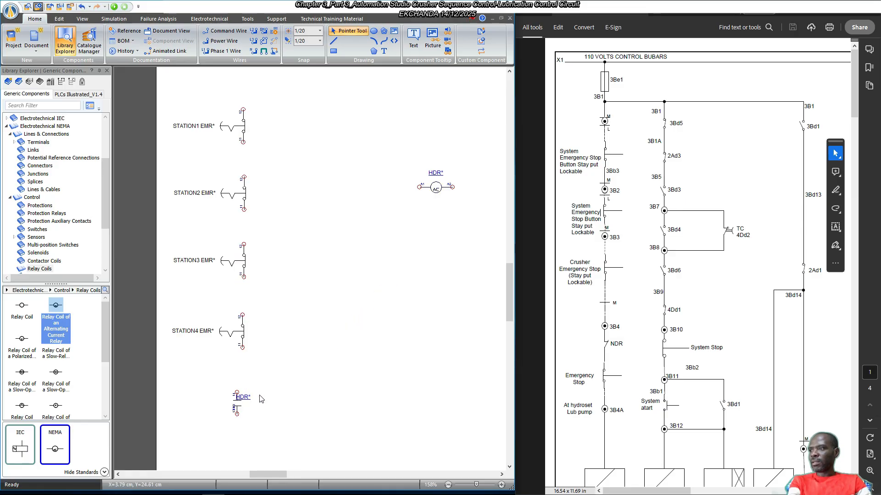
pyautogui.moveTo(243, 397); pyautogui.dragTo(204, 404)
pyautogui.click(237, 402)
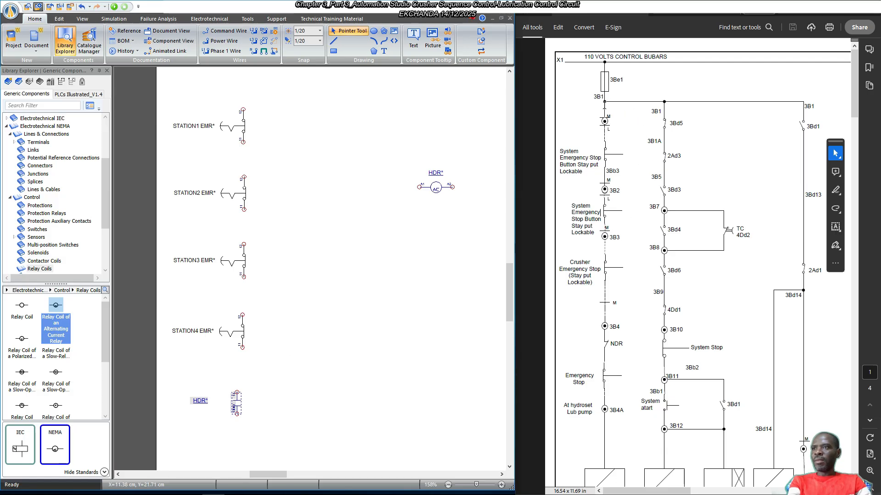
# Check the coil row of the reference drawing and place a second AC relay coil beside the HDR contact.
pyautogui.scroll(-1, 624, 151)
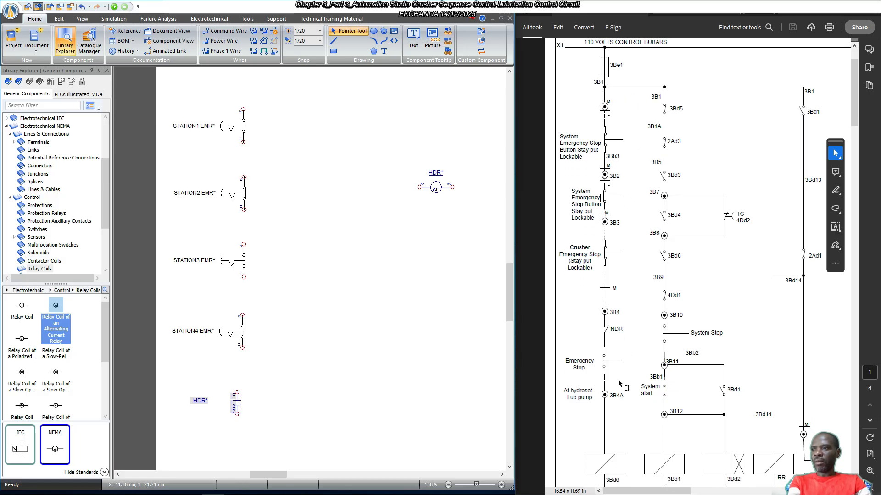
pyautogui.scroll(-1, 624, 383)
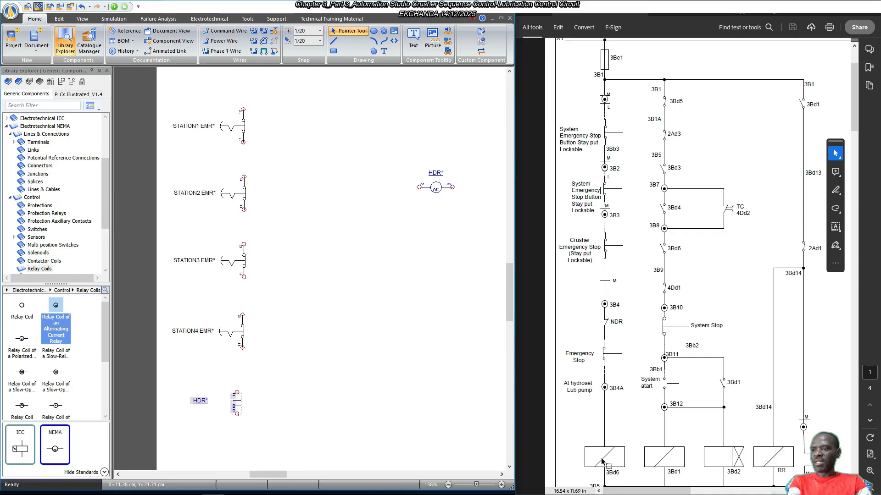
pyautogui.scroll(-1, 614, 453)
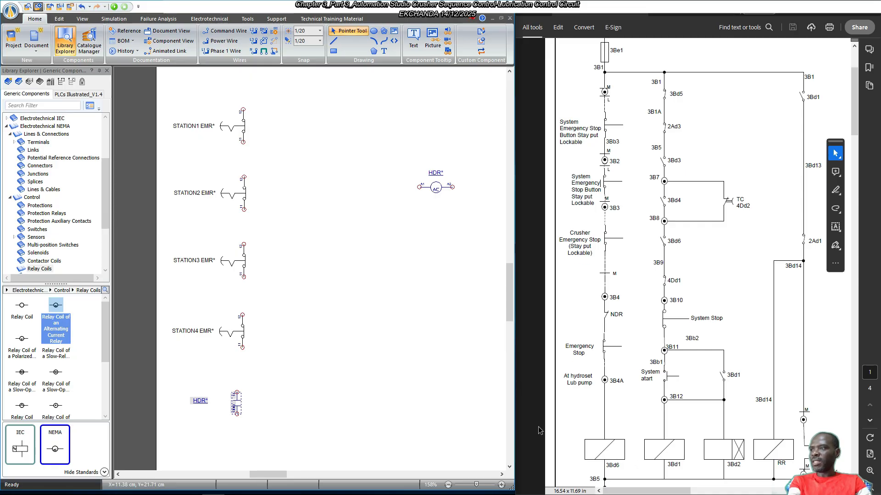
pyautogui.moveTo(61, 323); pyautogui.dragTo(333, 375)
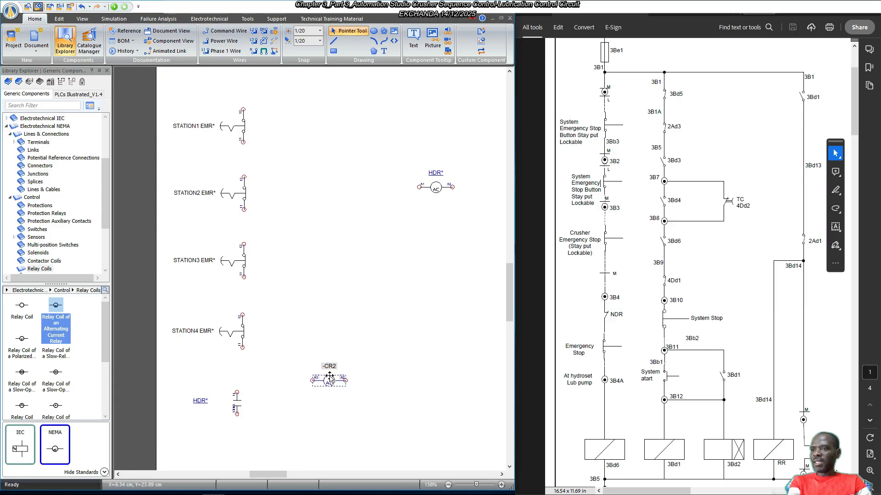
# Set the second AC relay coil's item identifier to 3BD6.
pyautogui.doubleClick(336, 373)
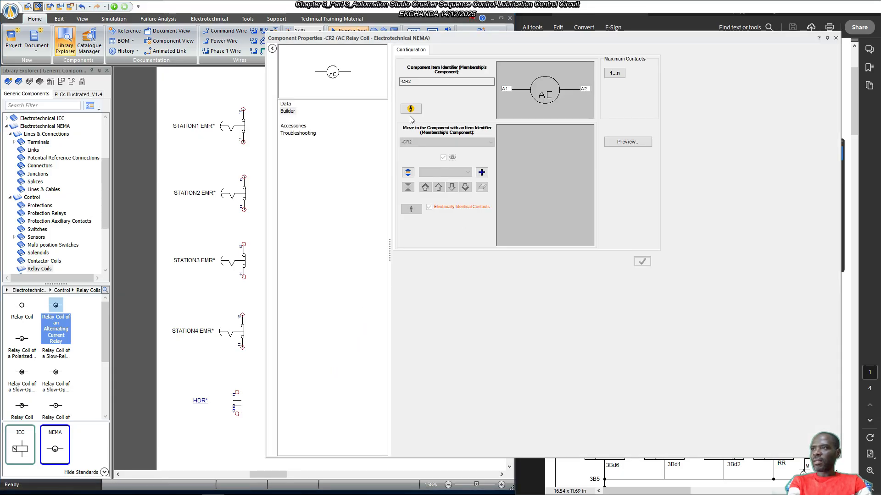
pyautogui.click(286, 104)
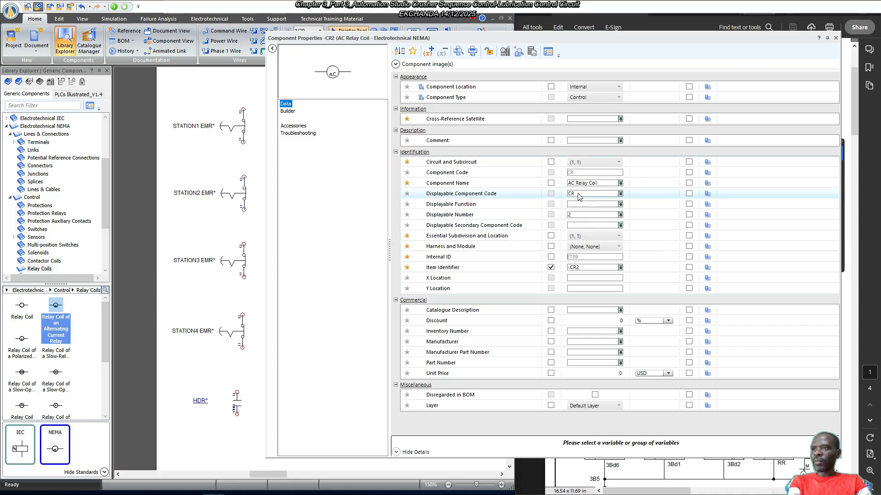
pyautogui.click(584, 267)
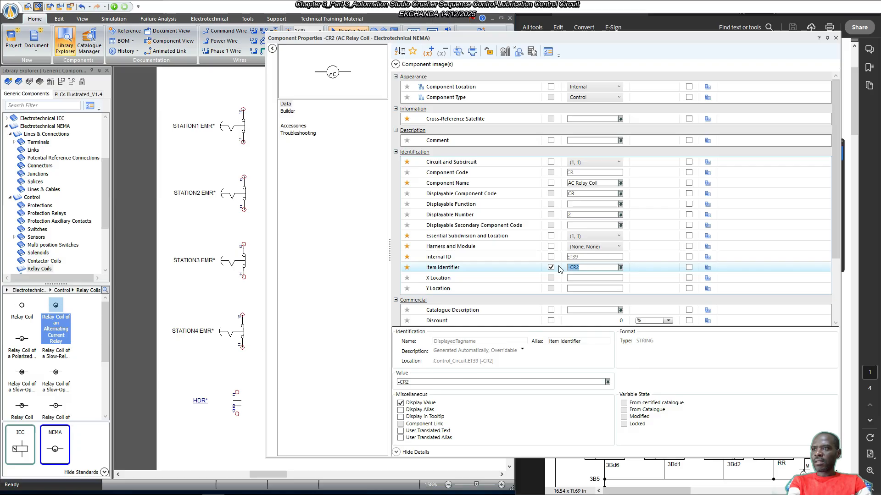
pyautogui.write('3')
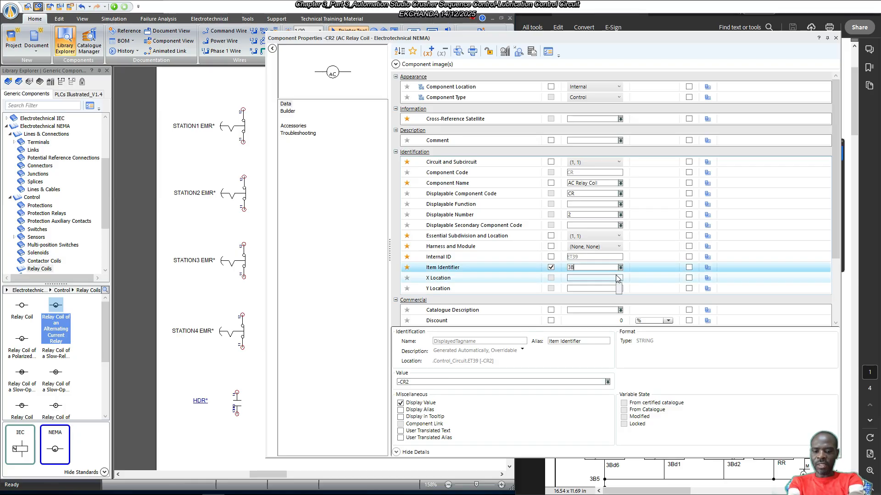
pyautogui.write('BD')
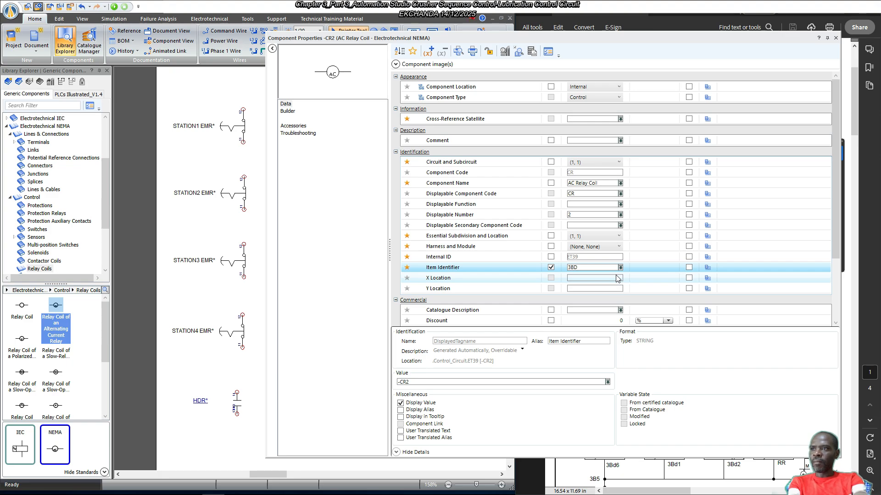
pyautogui.write('6')
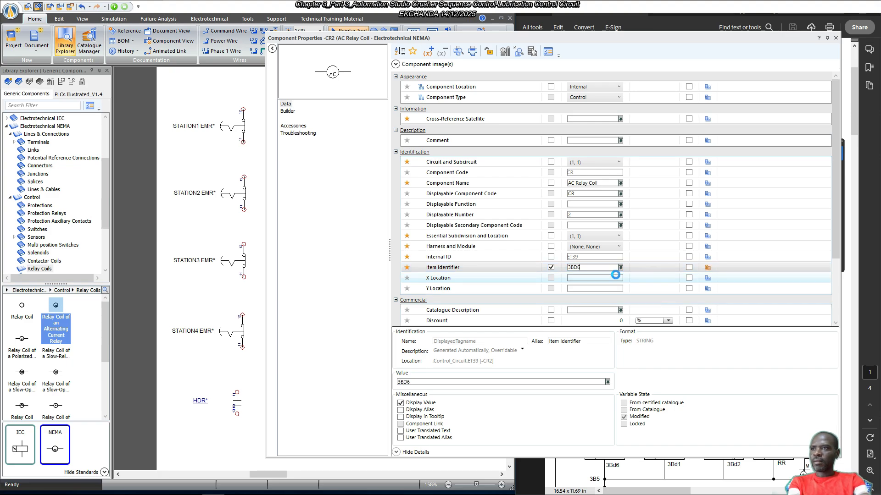
pyautogui.press('Tab')
# Check the 3BD6 relay coil's builder configuration and electrical characteristics, leaving the settings as they are, and exit its properties.
pyautogui.click(293, 112)
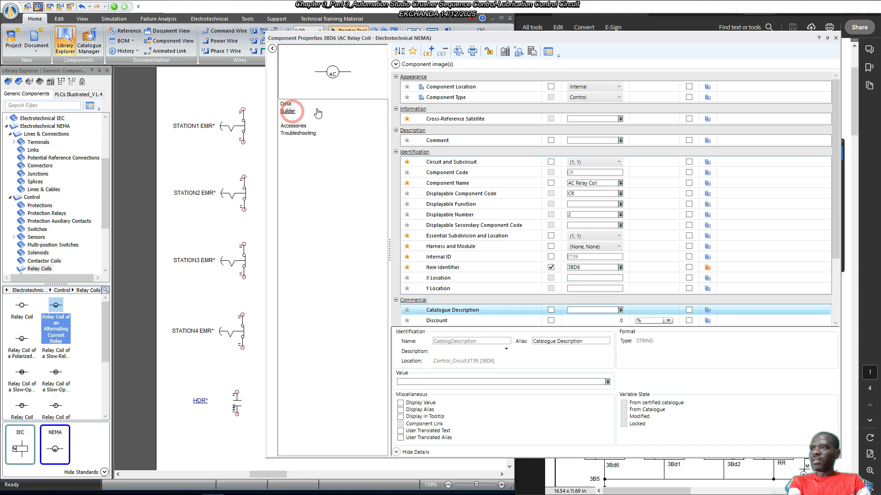
pyautogui.click(411, 109)
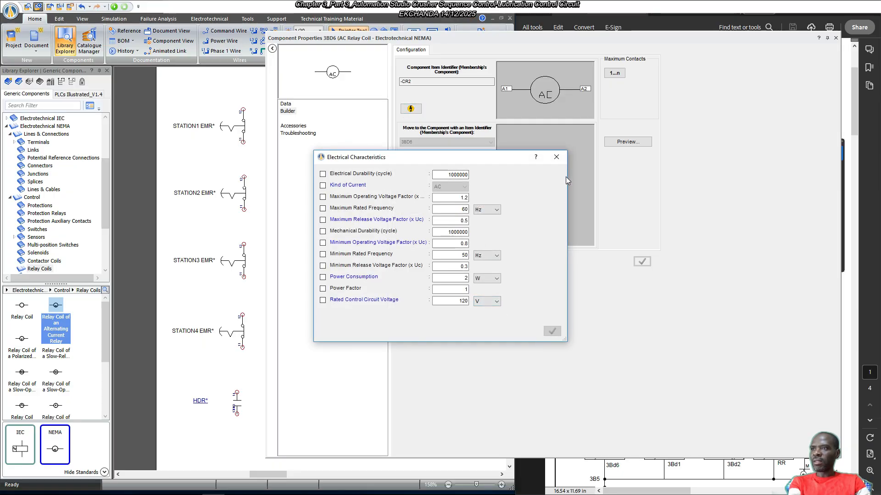
pyautogui.click(556, 157)
pyautogui.click(835, 39)
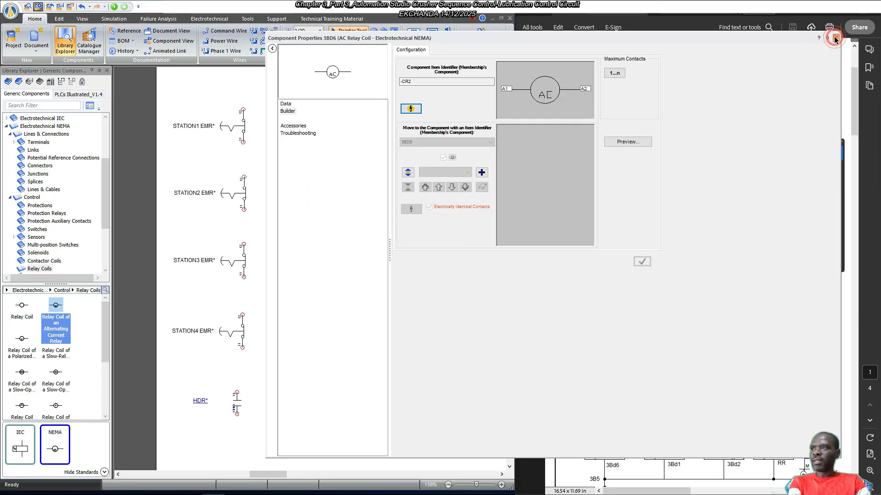
# Rotate the 3BD6 relay coil left to vertical and move it below the HDR contact.
pyautogui.rightClick(334, 378)
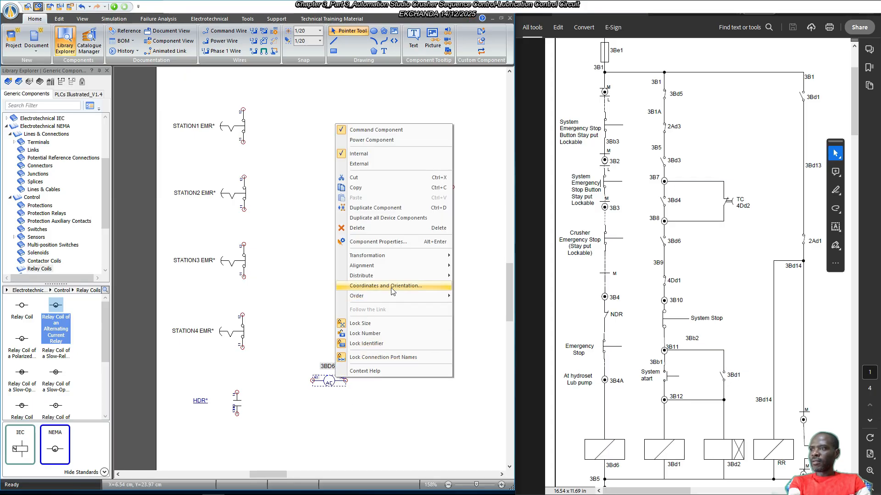
pyautogui.click(421, 255)
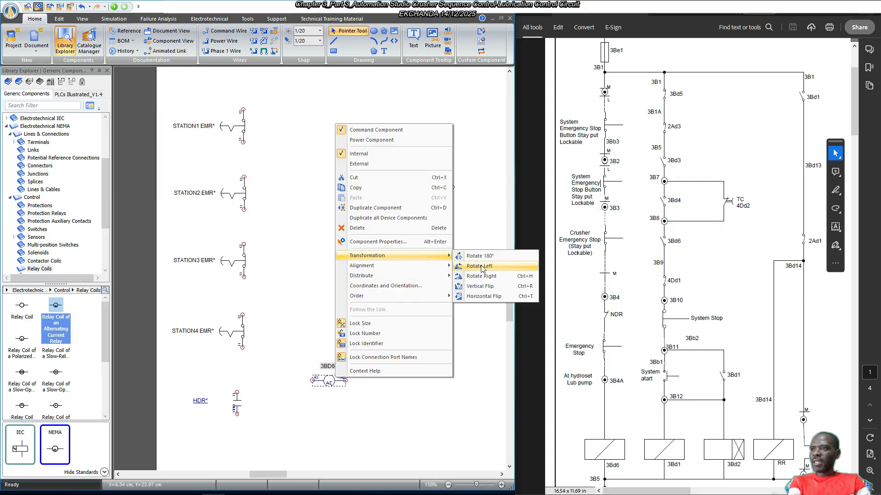
pyautogui.click(482, 266)
pyautogui.click(335, 399)
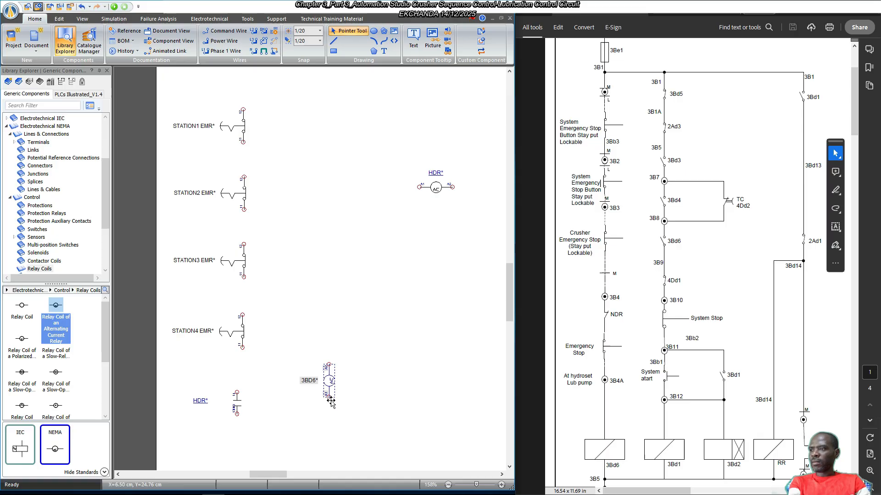
pyautogui.moveTo(326, 386); pyautogui.dragTo(233, 449)
# Move the HDR contact up beneath the STATION4 EMR push-button and shift the 3BD6 coil slightly to the right.
pyautogui.scroll(-3, 255, 310)
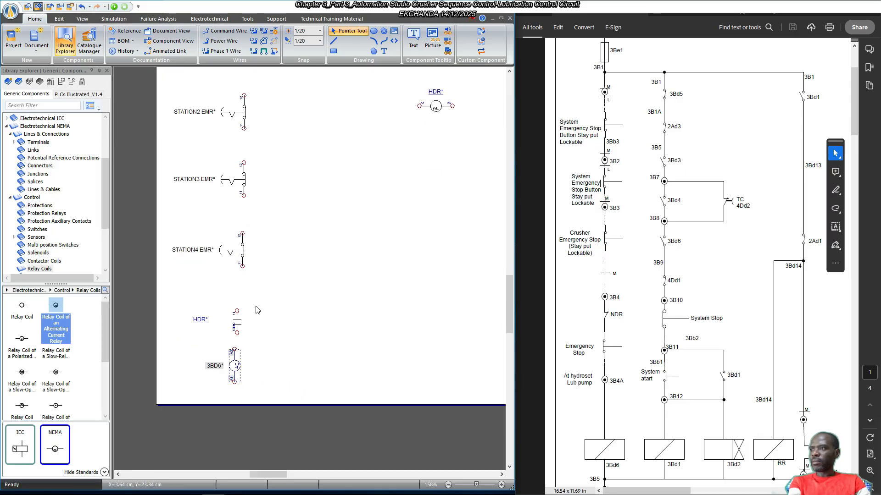
pyautogui.scroll(1, 256, 318)
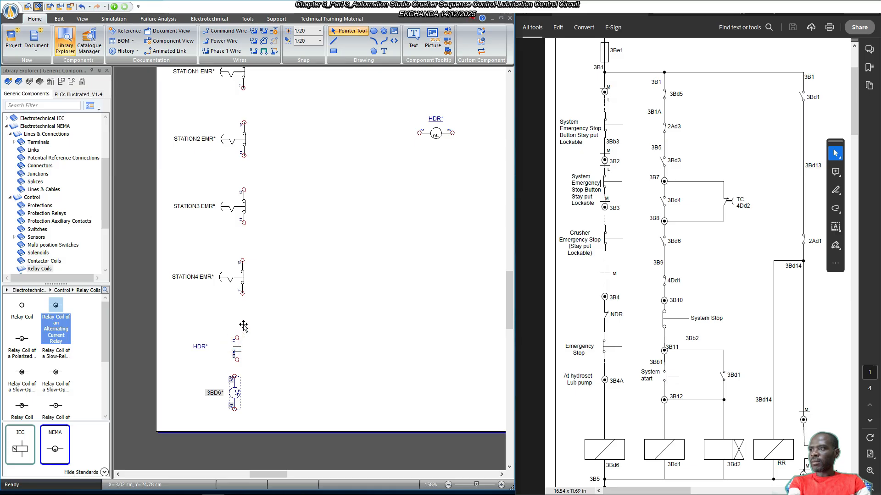
pyautogui.moveTo(235, 342); pyautogui.dragTo(253, 330)
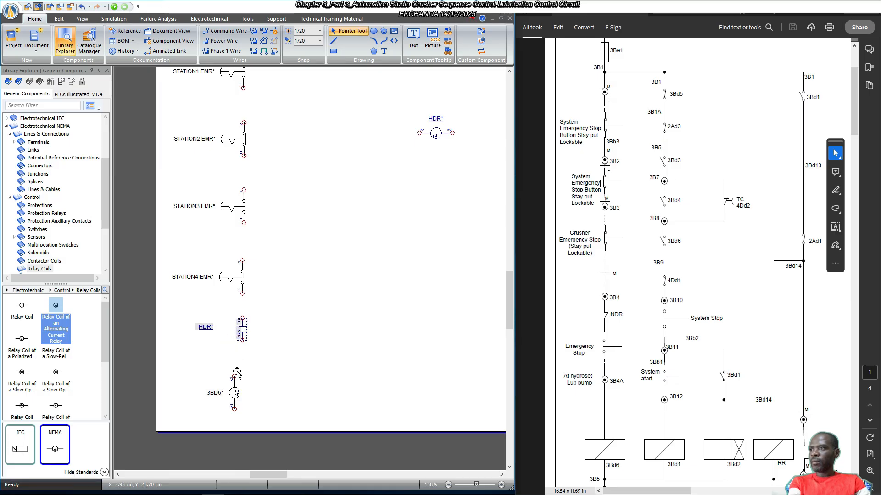
pyautogui.click(269, 366)
pyautogui.click(234, 391)
pyautogui.moveTo(241, 393); pyautogui.dragTo(247, 394)
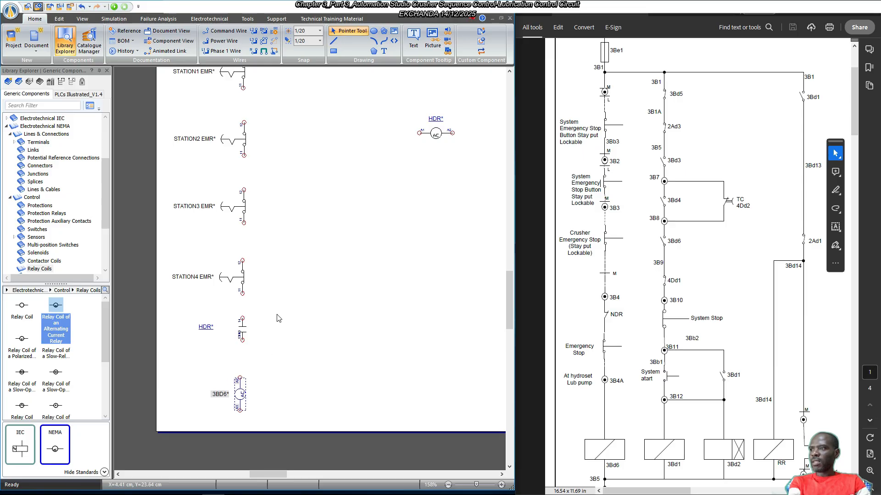
# Raise the STATION1 EMR push-button and apply Align Middle to the whole column from STATION1 EMR down to the 3BD6 coil.
pyautogui.scroll(3, 277, 318)
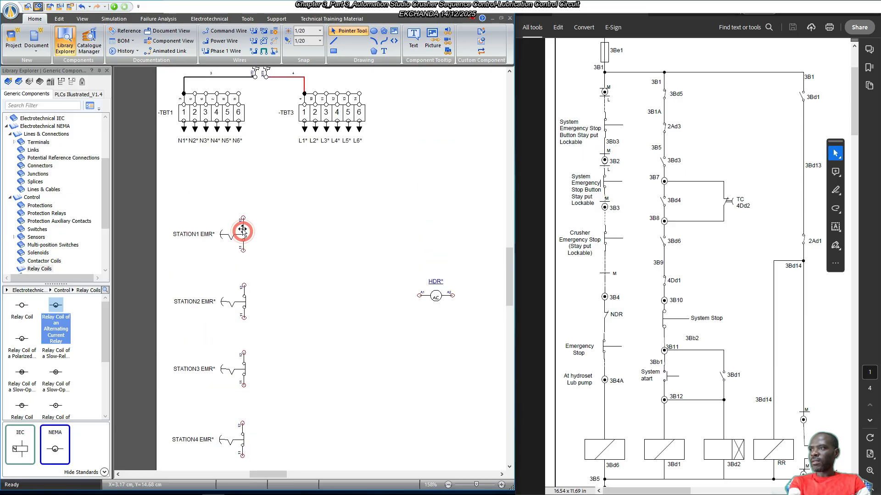
pyautogui.moveTo(245, 238); pyautogui.dragTo(246, 212)
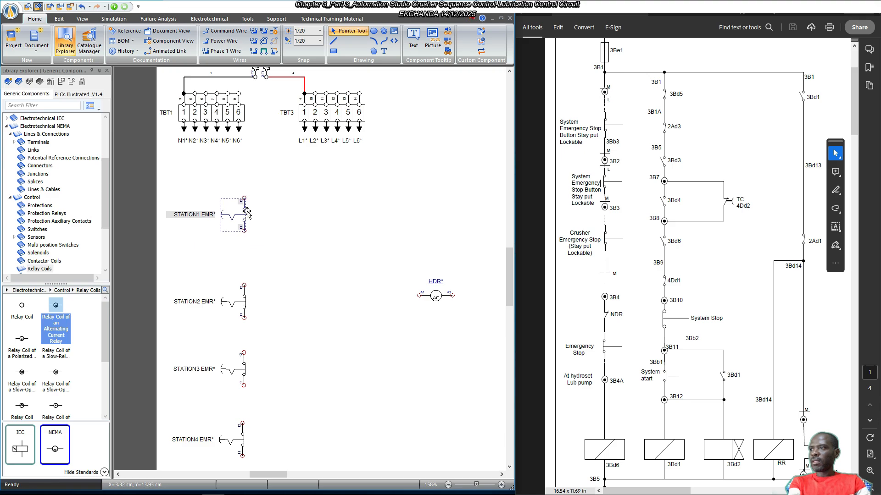
pyautogui.scroll(-3, 247, 212)
pyautogui.moveTo(163, 104)
pyautogui.mouseDown()
pyautogui.moveTo(262, 217)
pyautogui.moveTo(284, 472)
pyautogui.moveTo(277, 450)
pyautogui.mouseUp()
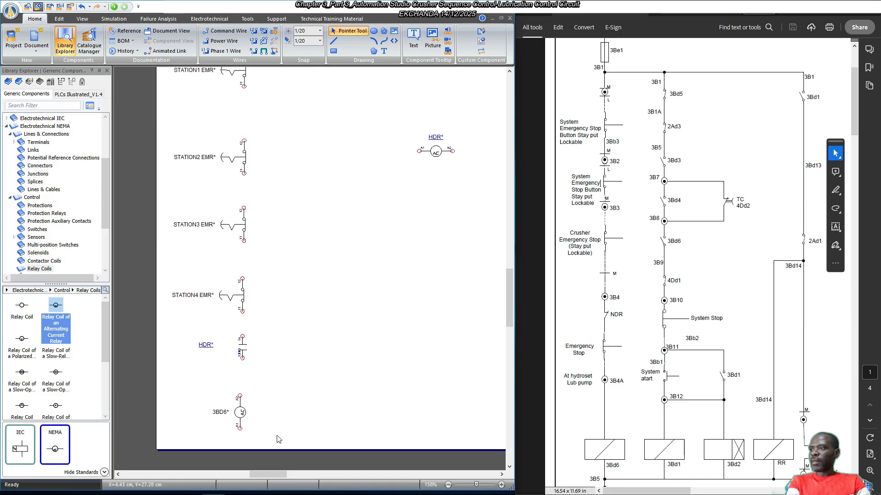
pyautogui.rightClick(240, 232)
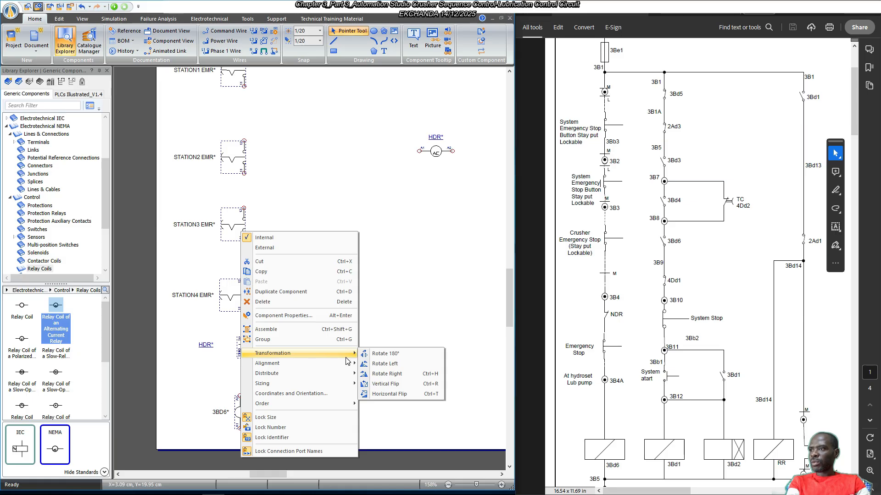
pyautogui.moveTo(348, 365)
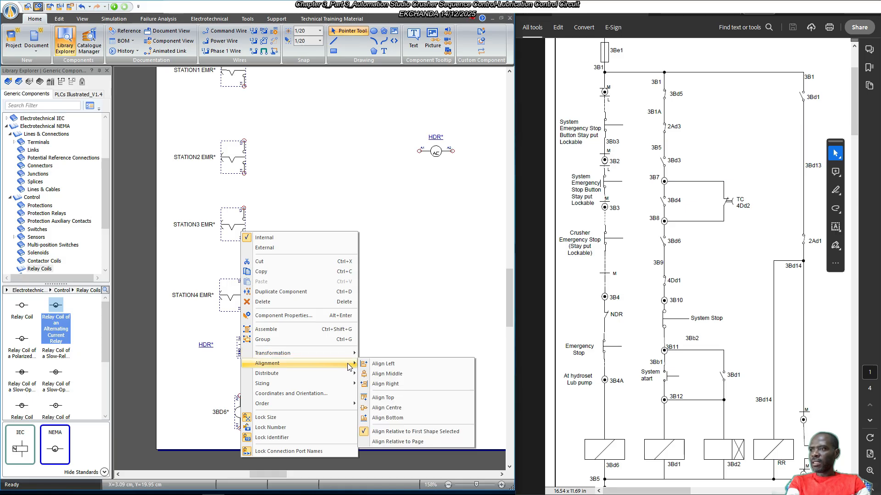
pyautogui.click(387, 373)
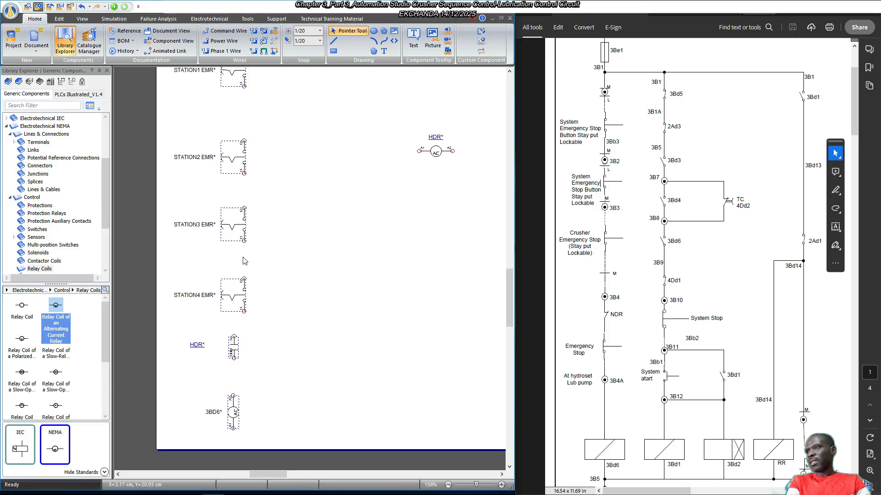
# Distribute the selected column of push-buttons, HDR contact and 3BD6 coil vertically.
pyautogui.rightClick(243, 231)
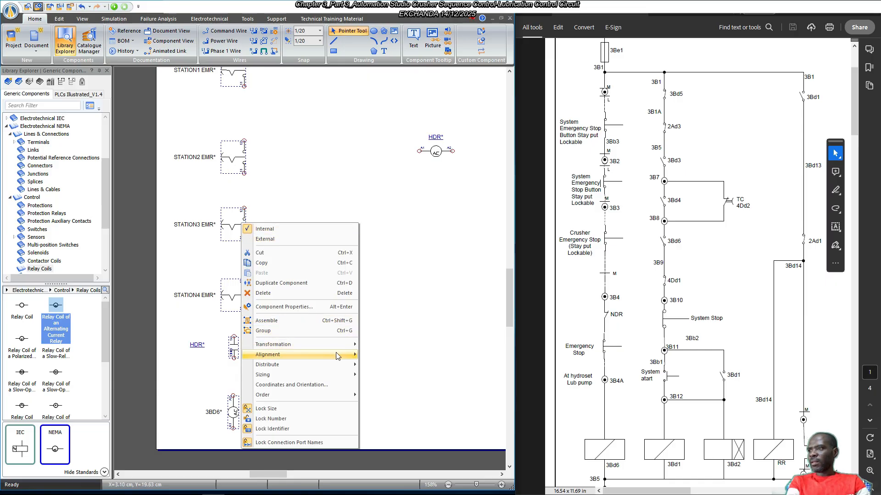
pyautogui.moveTo(337, 359)
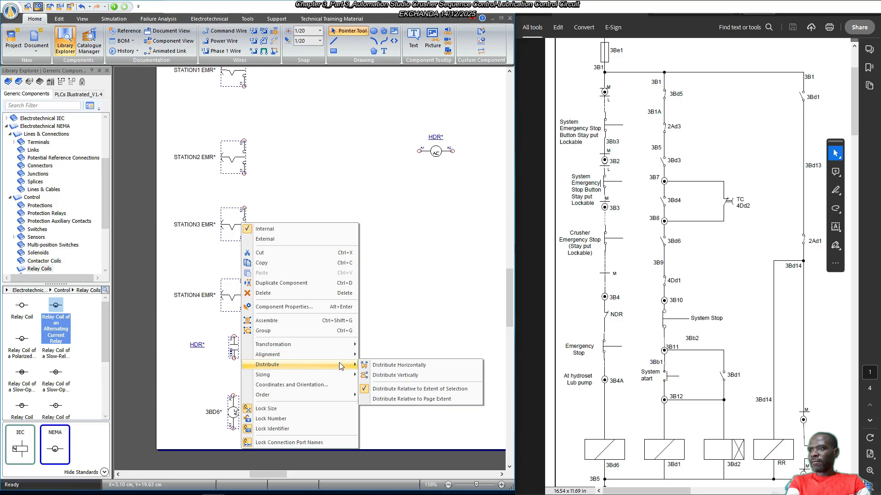
pyautogui.click(403, 370)
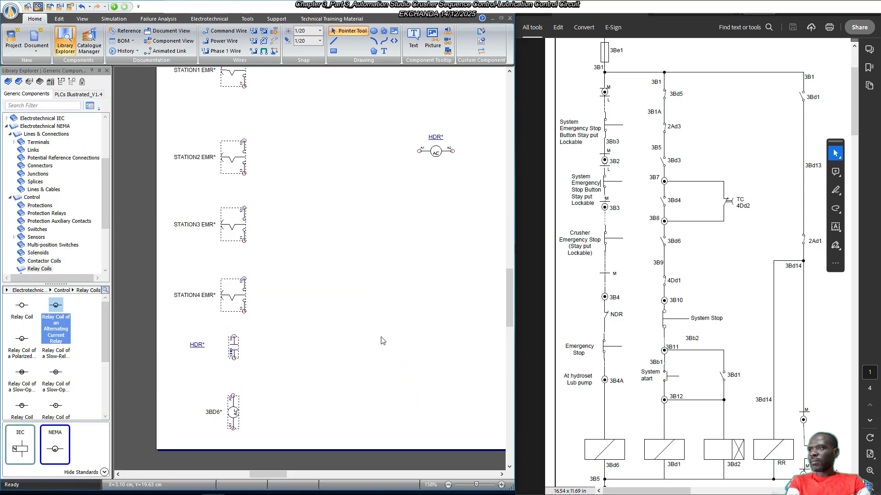
pyautogui.click(289, 303)
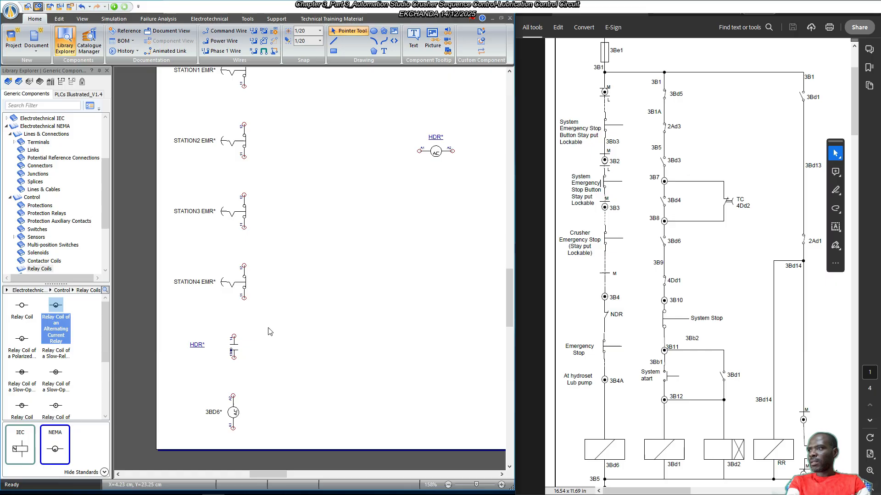
# Shift the HDR contact and 3BD6 coil right, under the STATION4 EMR terminals, and place the 3BD6 label at the coil's lower right.
pyautogui.scroll(2, 225, 361)
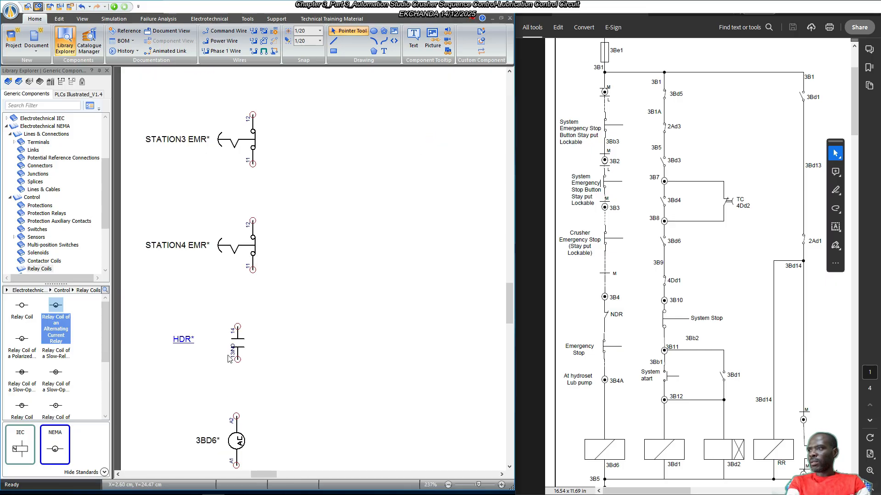
pyautogui.moveTo(242, 342); pyautogui.dragTo(257, 344)
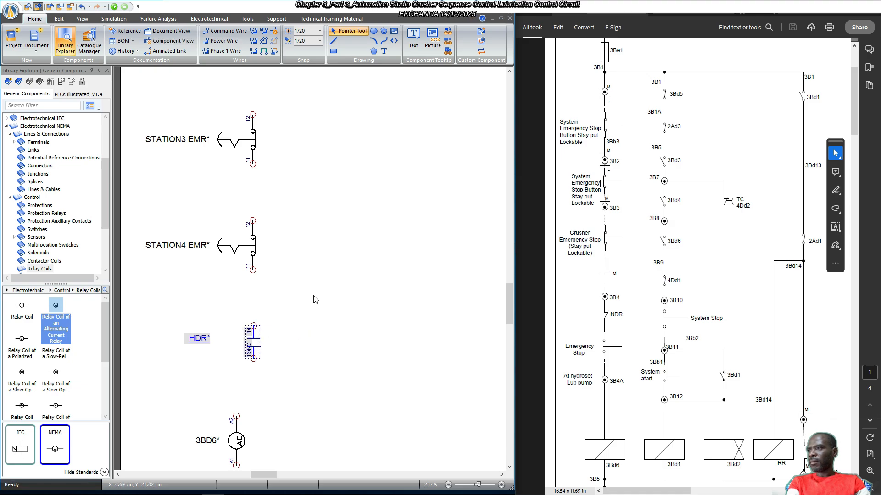
pyautogui.scroll(-2, 314, 270)
pyautogui.click(236, 387)
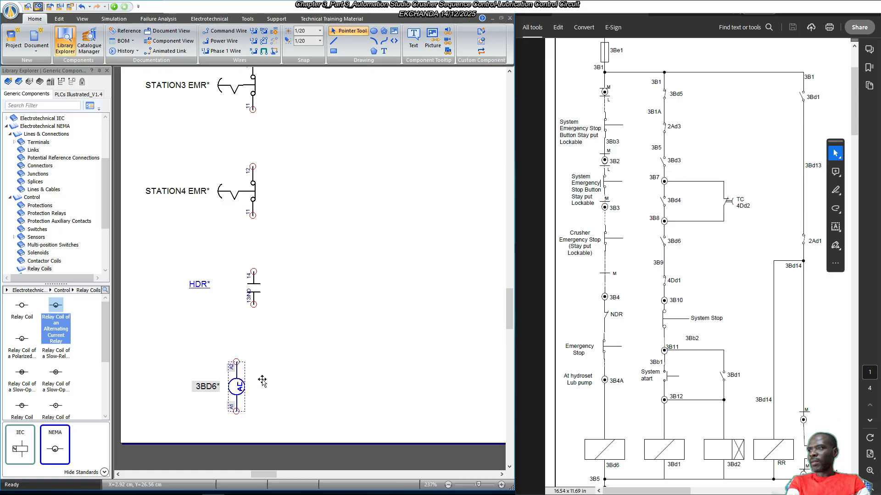
pyautogui.moveTo(262, 380); pyautogui.dragTo(261, 380)
pyautogui.click(321, 327)
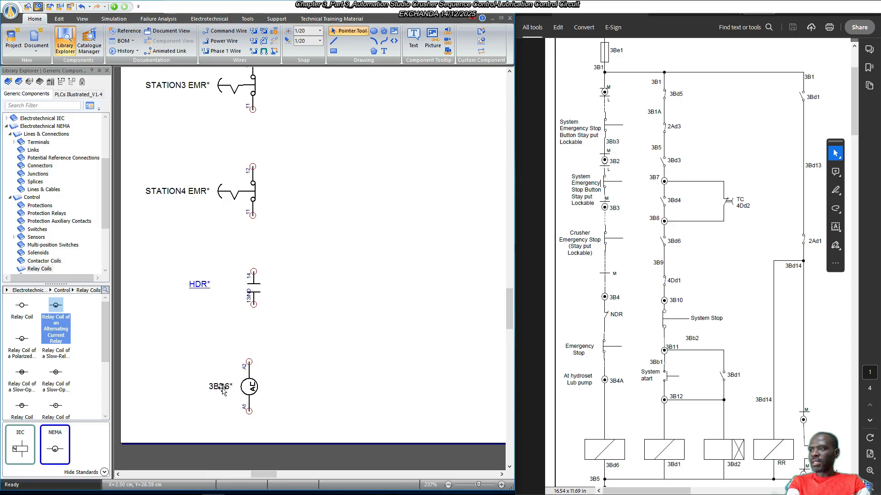
pyautogui.moveTo(222, 389); pyautogui.dragTo(280, 406)
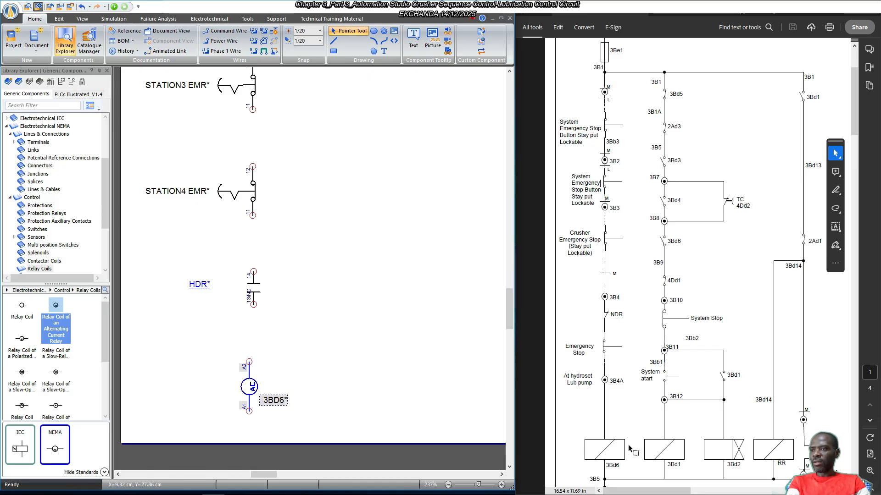
# Wire the STATION1, STATION2 and STATION3 EMR push-buttons in series, joining each terminal 11 to terminal 12 of the one below.
pyautogui.scroll(3, 629, 340)
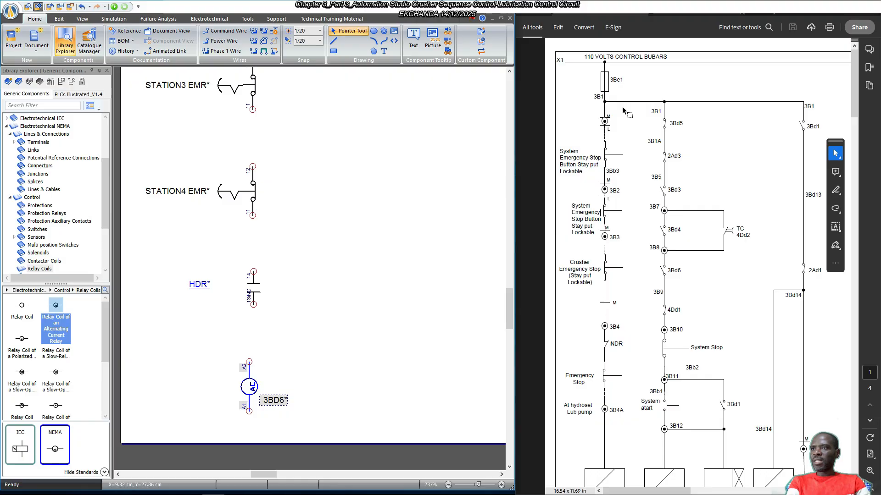
pyautogui.scroll(5, 340, 211)
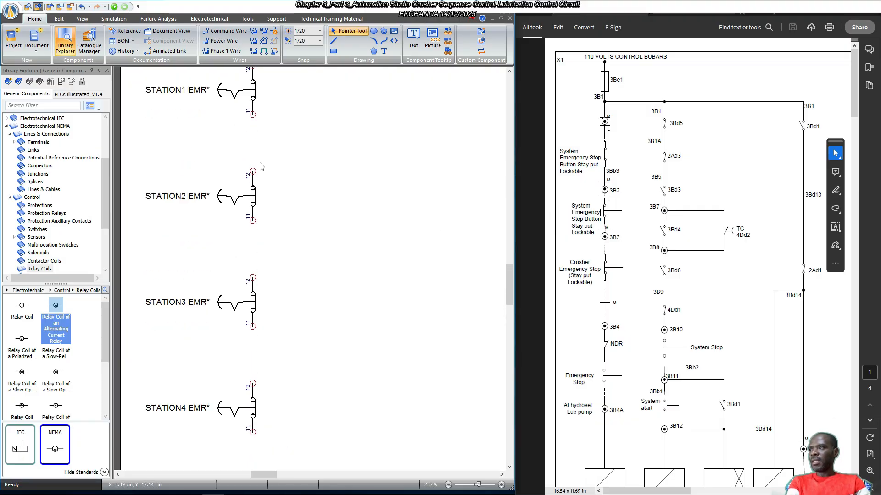
pyautogui.scroll(3, 260, 166)
pyautogui.scroll(-2, 257, 179)
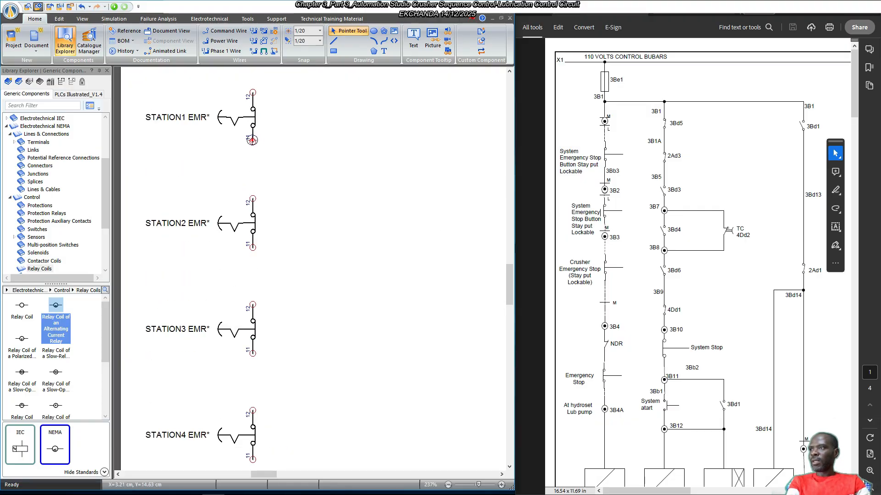
pyautogui.click(252, 140)
pyautogui.click(252, 199)
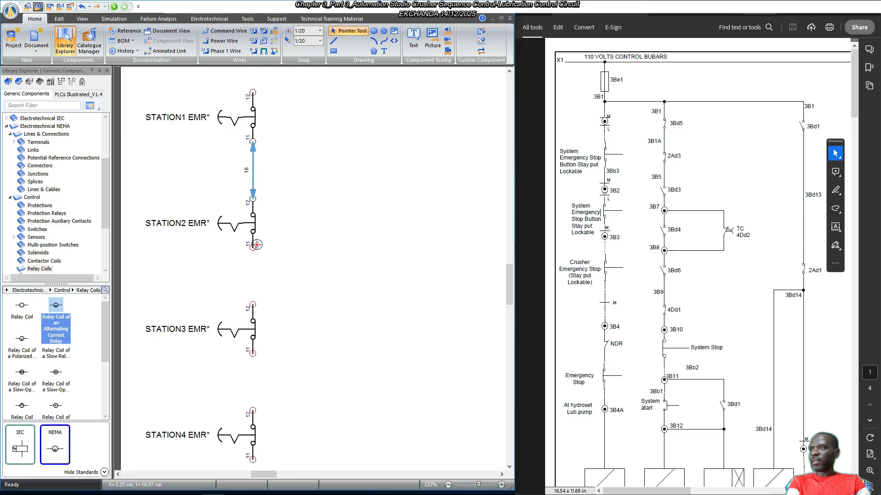
pyautogui.click(252, 247)
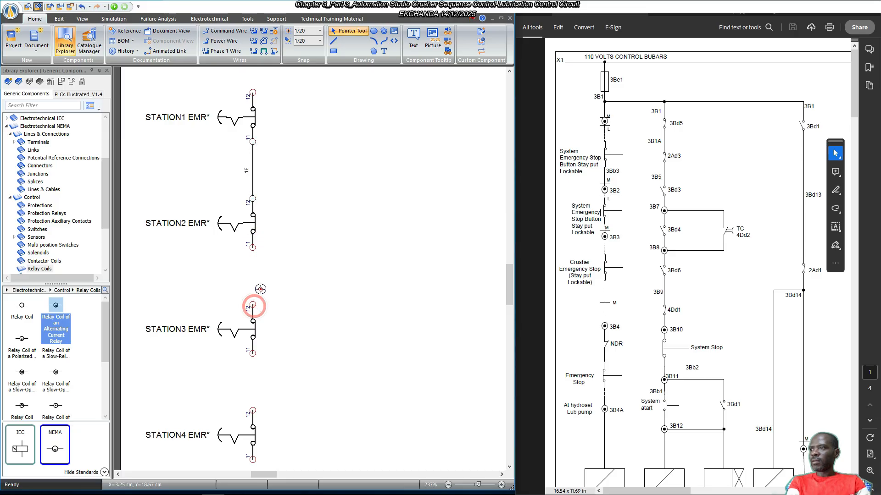
pyautogui.click(253, 305)
# Wire STATION3 EMR to STATION4 EMR and STATION4 EMR's terminal 11 to terminal 14 of the HDR contact.
pyautogui.scroll(-3, 282, 244)
pyautogui.click(253, 273)
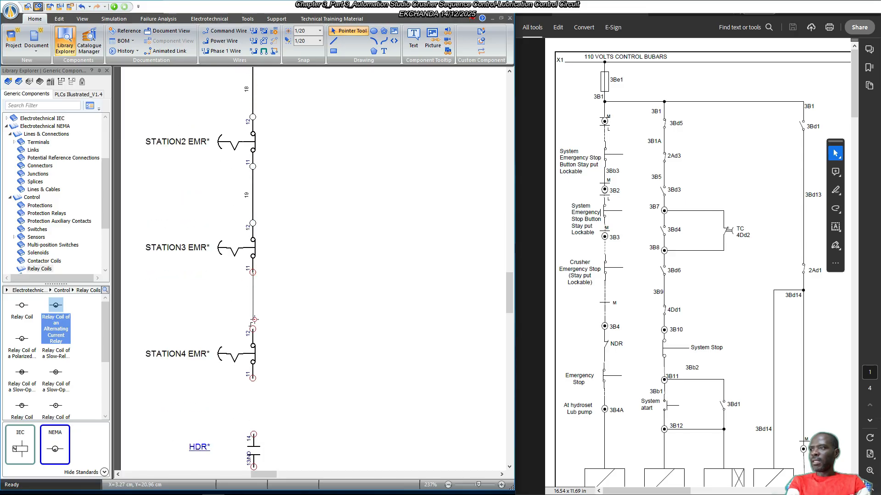
pyautogui.click(253, 331)
pyautogui.scroll(-6, 275, 270)
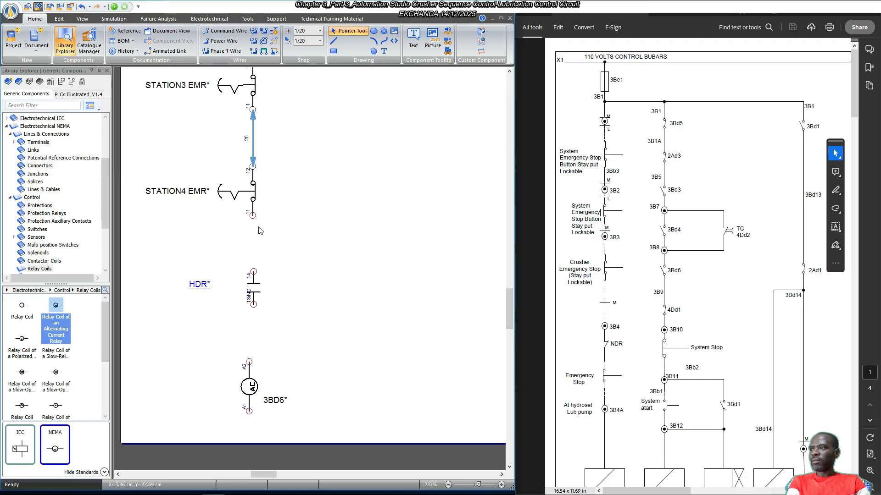
pyautogui.click(253, 215)
pyautogui.click(254, 272)
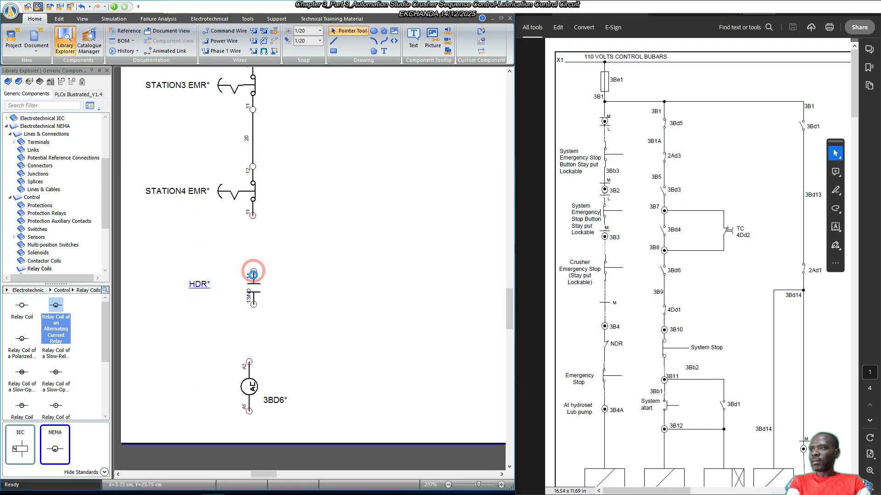
# Wire the lower terminal of the HDR contact to terminal A2 of the 3BD6 coil.
pyautogui.click(254, 304)
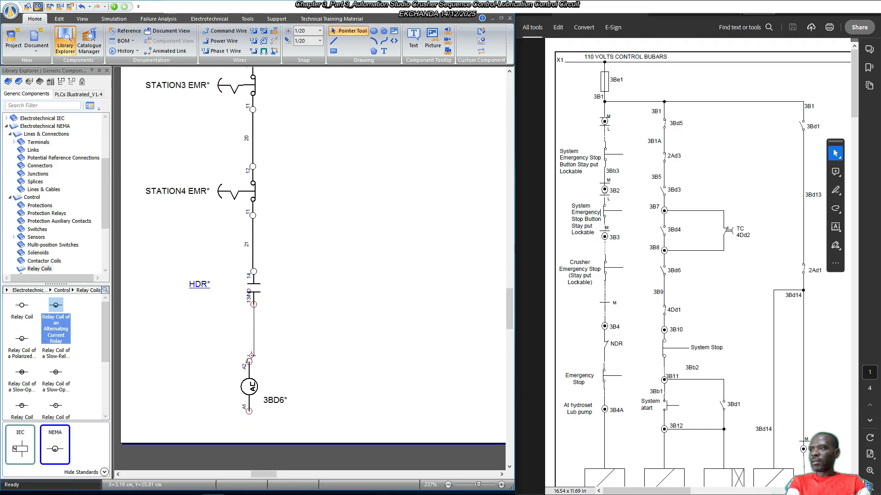
pyautogui.click(249, 361)
pyautogui.scroll(5, 246, 388)
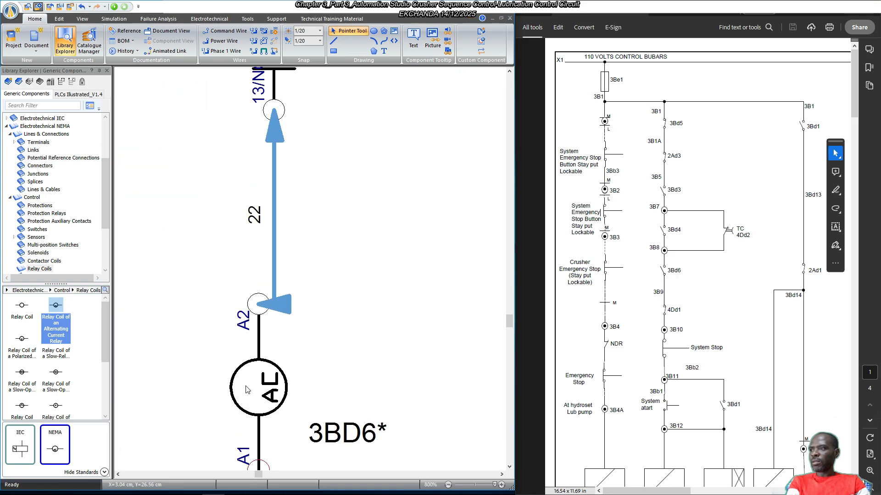
# Shift the 3BD6 coil sideways to bring its A2 terminal closer in line with the wire from the HDR contact.
pyautogui.scroll(-3, 262, 309)
pyautogui.click(274, 299)
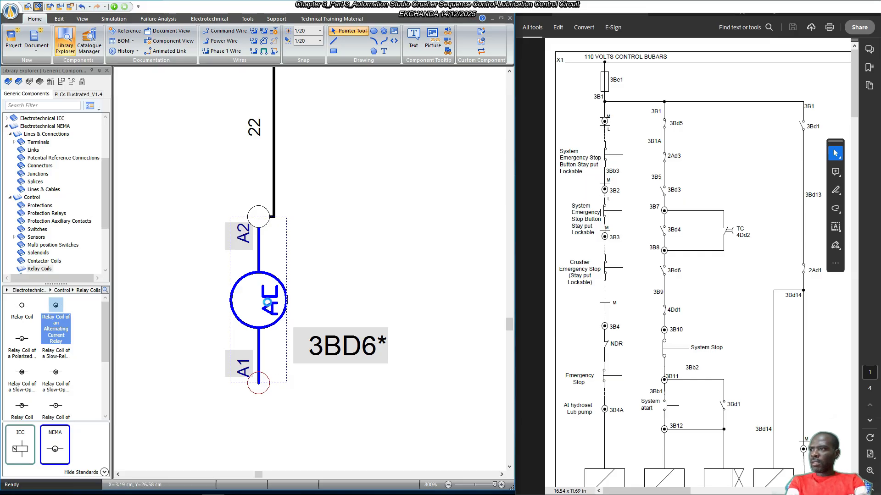
pyautogui.moveTo(268, 304); pyautogui.dragTo(295, 304)
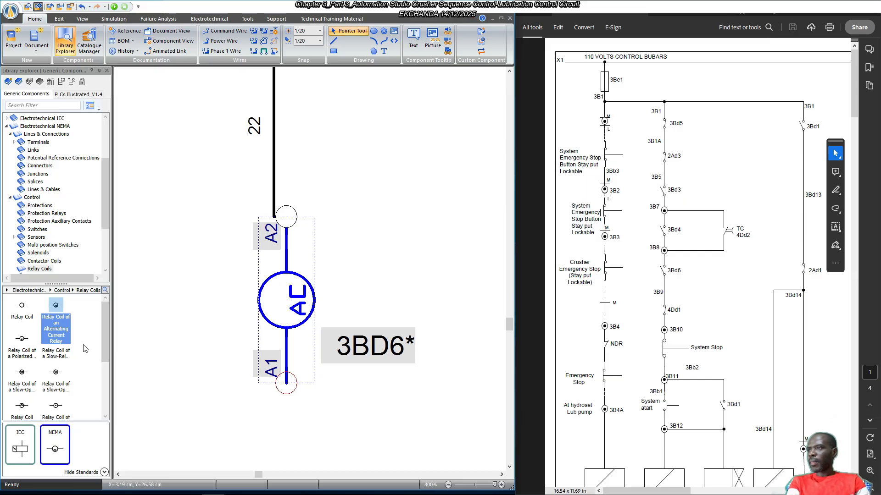
pyautogui.scroll(3, 243, 310)
pyautogui.scroll(-1, 275, 339)
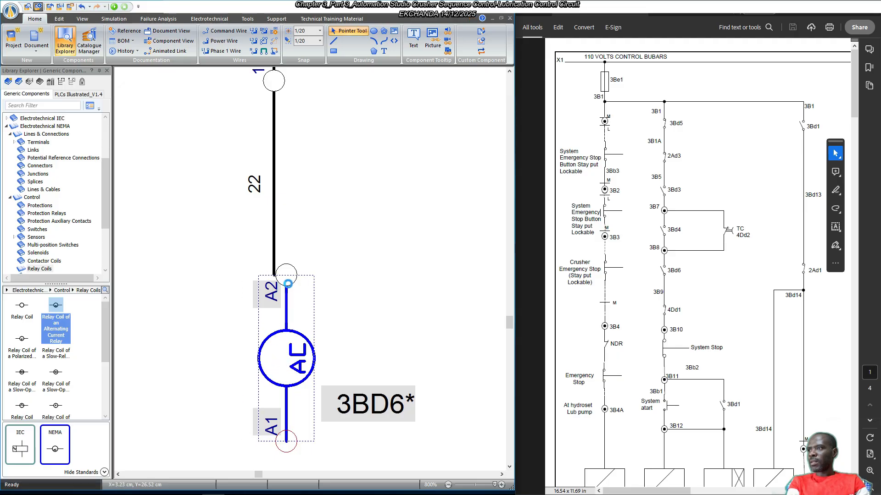
pyautogui.moveTo(287, 287); pyautogui.dragTo(283, 294)
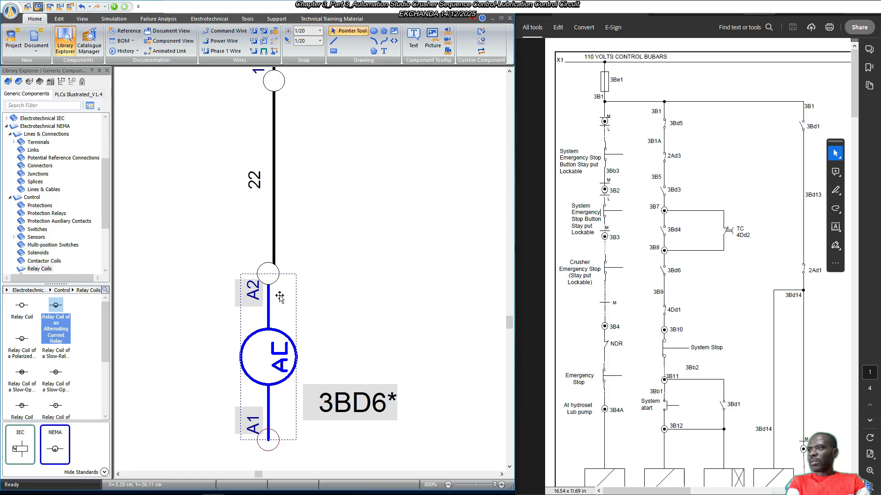
pyautogui.doubleClick(265, 345)
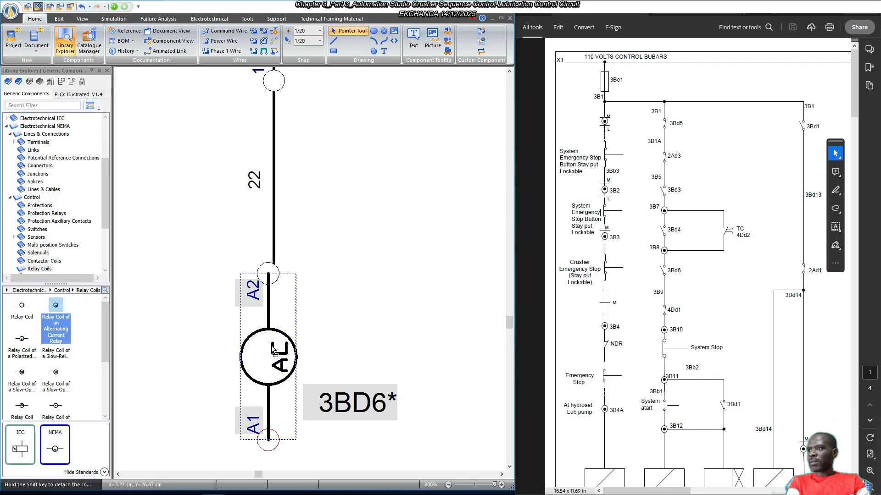
pyautogui.moveTo(271, 347); pyautogui.dragTo(275, 346)
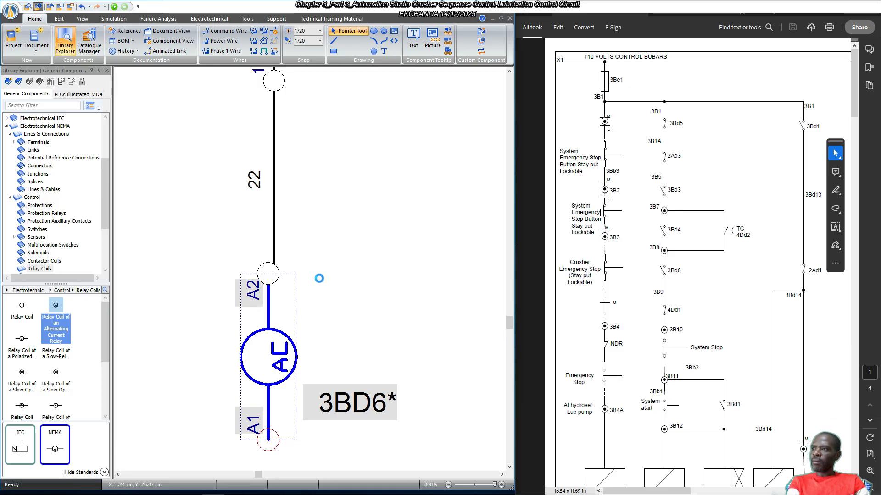
pyautogui.click(383, 248)
pyautogui.scroll(-4, 248, 328)
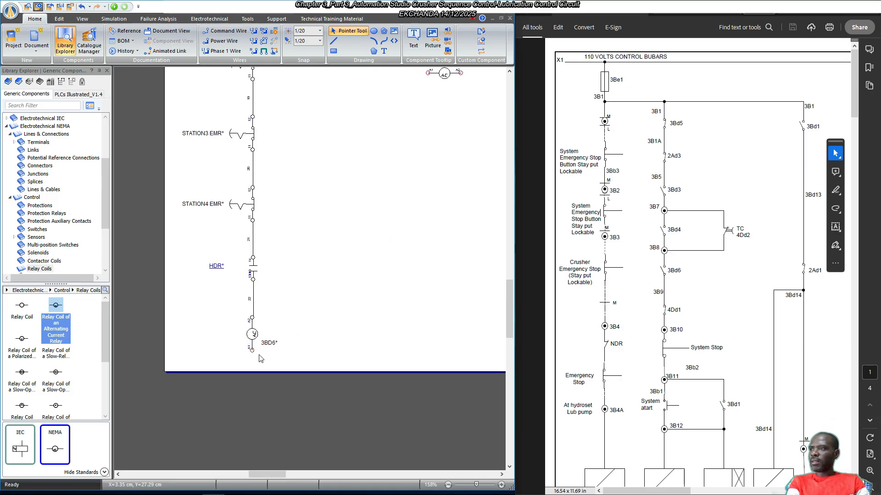
pyautogui.scroll(1, 266, 299)
pyautogui.scroll(1, 277, 324)
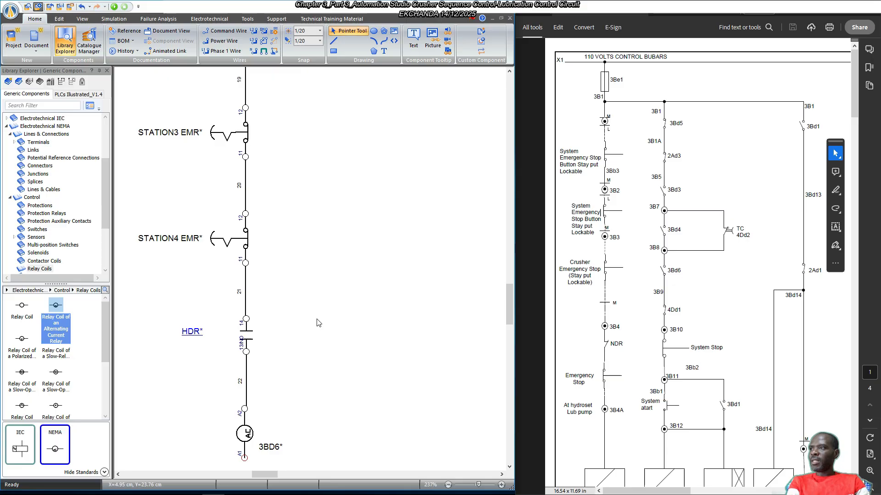
pyautogui.scroll(-2, 284, 297)
pyautogui.scroll(5, 282, 238)
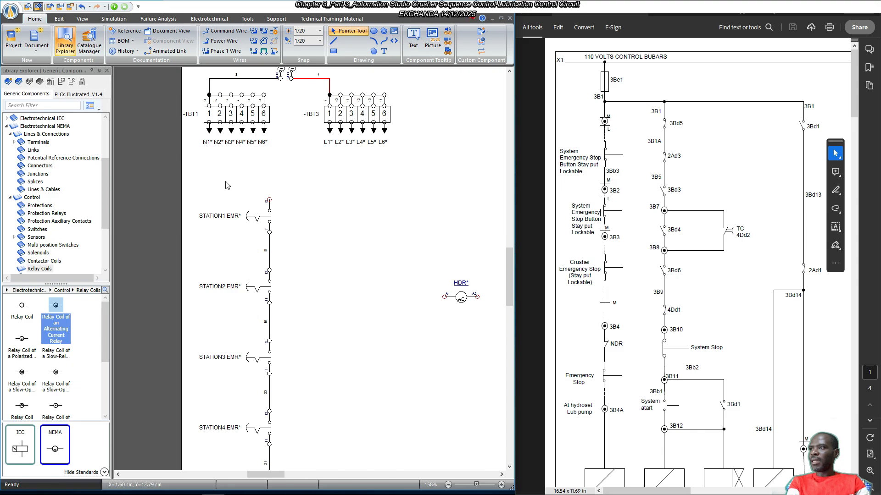
pyautogui.moveTo(268, 198); pyautogui.dragTo(233, 187)
pyautogui.rightClick(235, 188)
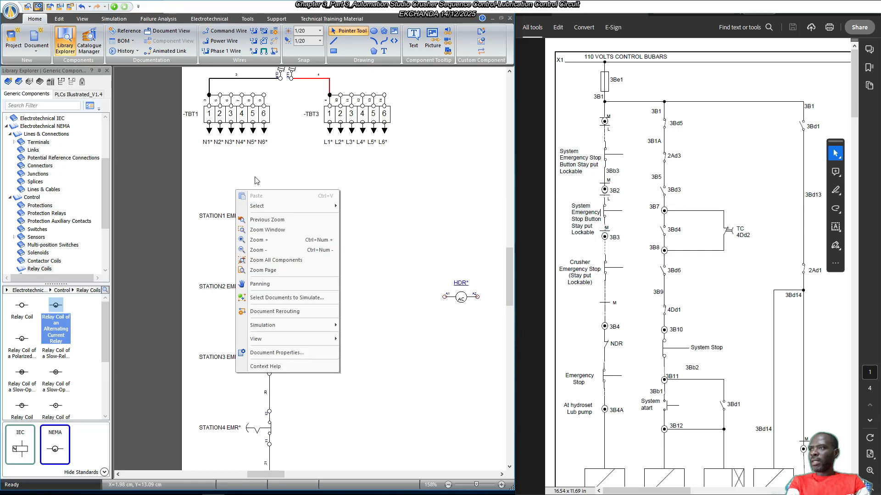
pyautogui.click(255, 178)
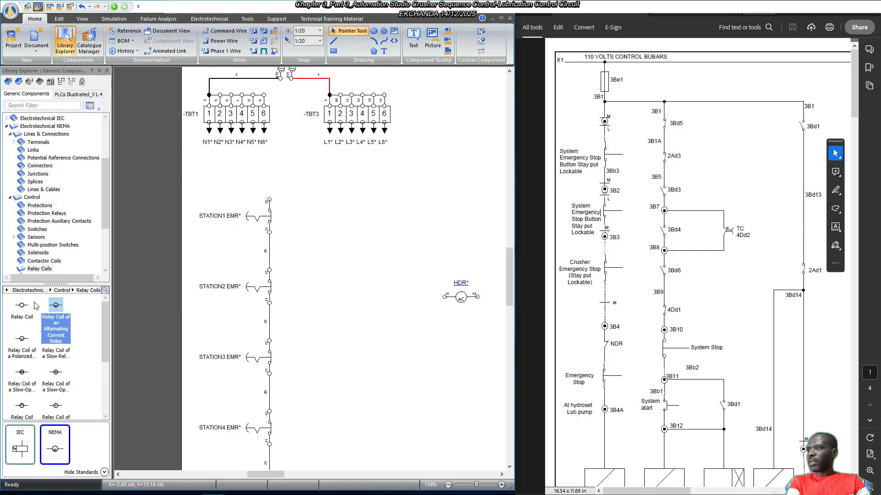
# Place a NEMA single-pole input link between terminal strip TBT1 and the STATION1 EMR push-button, and rotate it left.
pyautogui.click(33, 150)
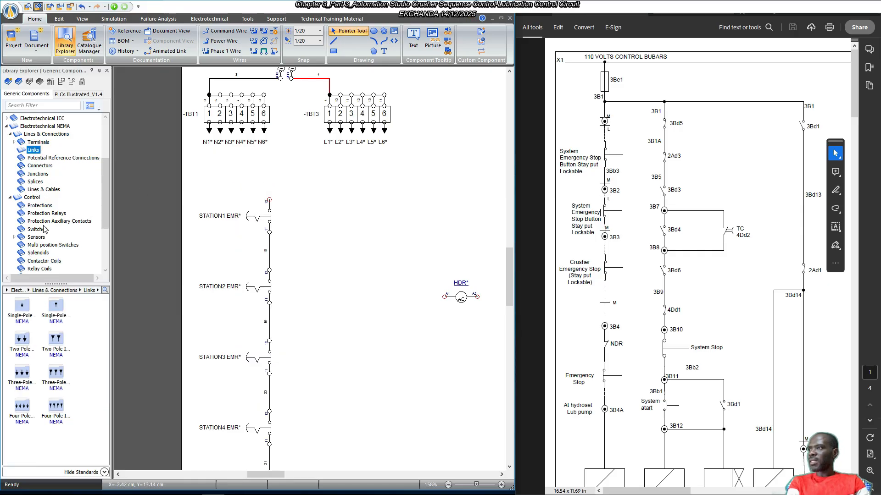
pyautogui.click(57, 309)
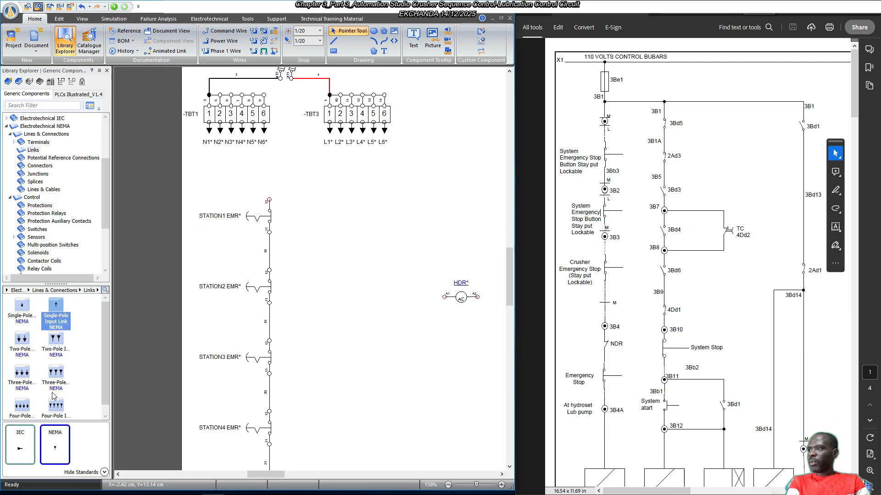
pyautogui.moveTo(54, 446); pyautogui.dragTo(210, 178)
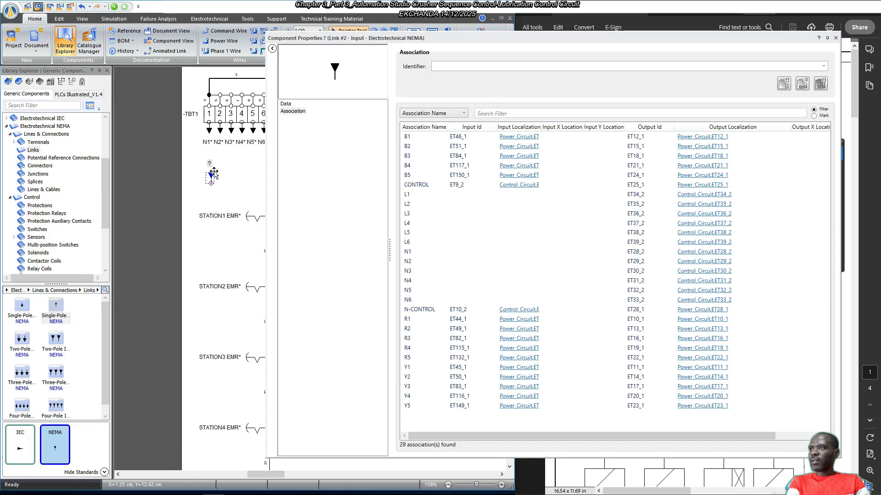
pyautogui.rightClick(211, 176)
pyautogui.moveTo(290, 293)
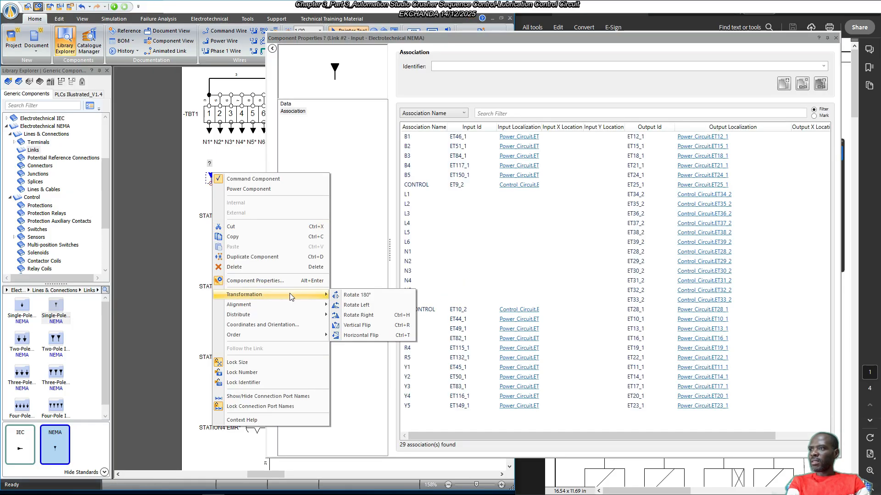
pyautogui.click(352, 301)
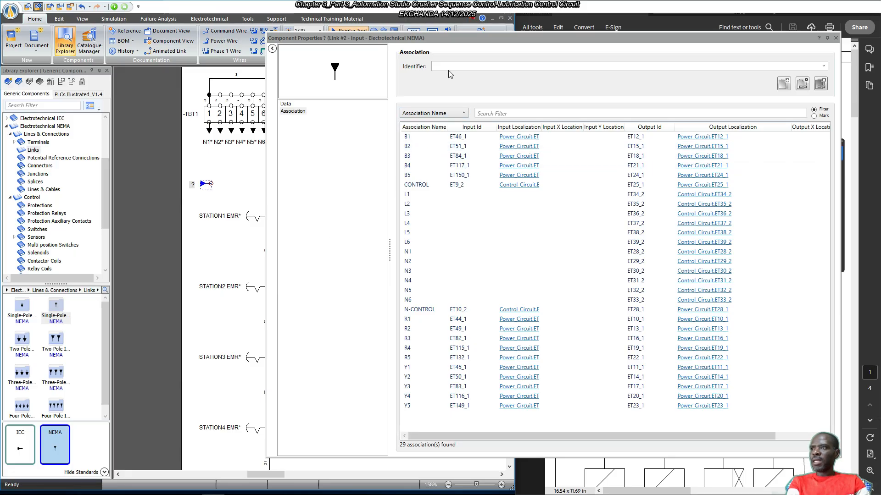
# Associate the new input link with output N1 and set its item identifier to N1.
pyautogui.click(447, 254)
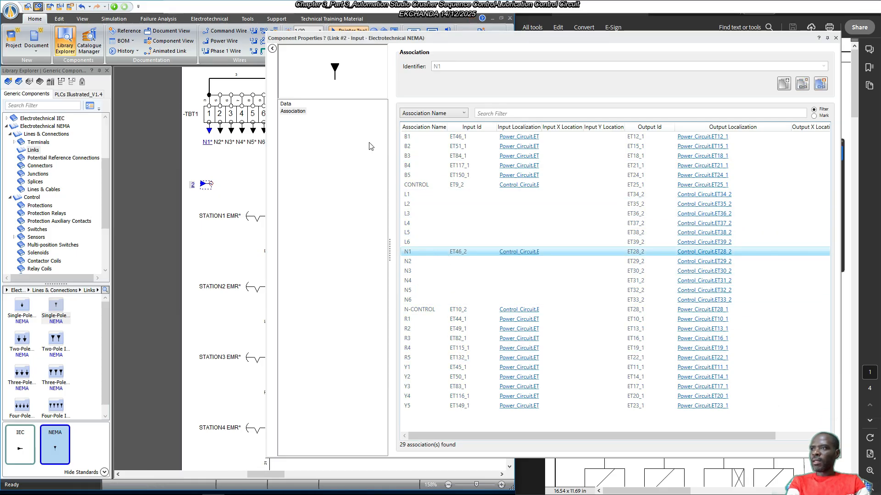
pyautogui.click(285, 103)
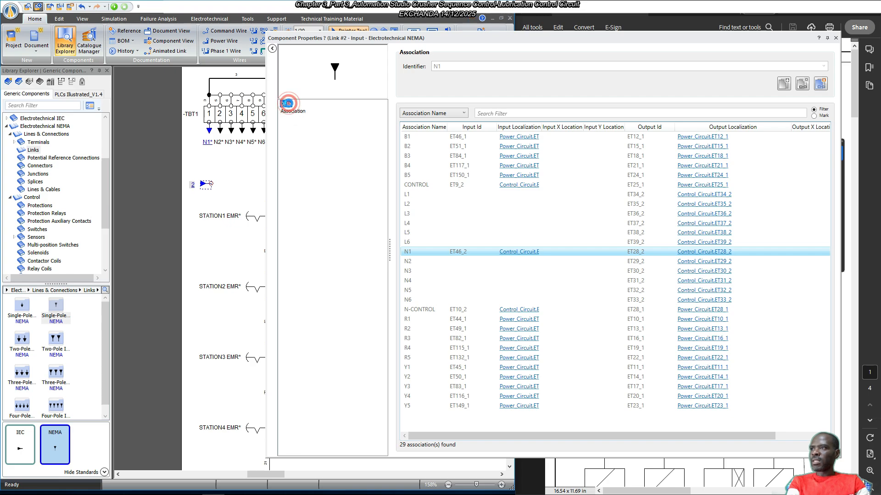
pyautogui.click(589, 236)
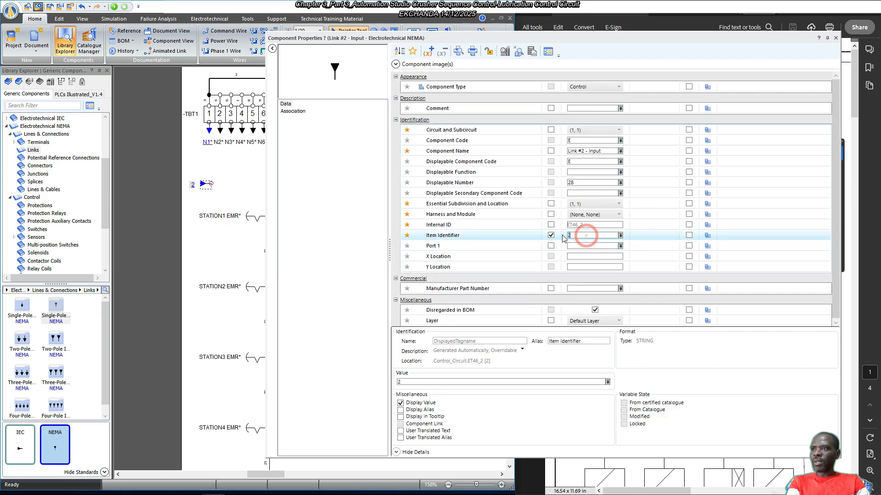
pyautogui.write('N')
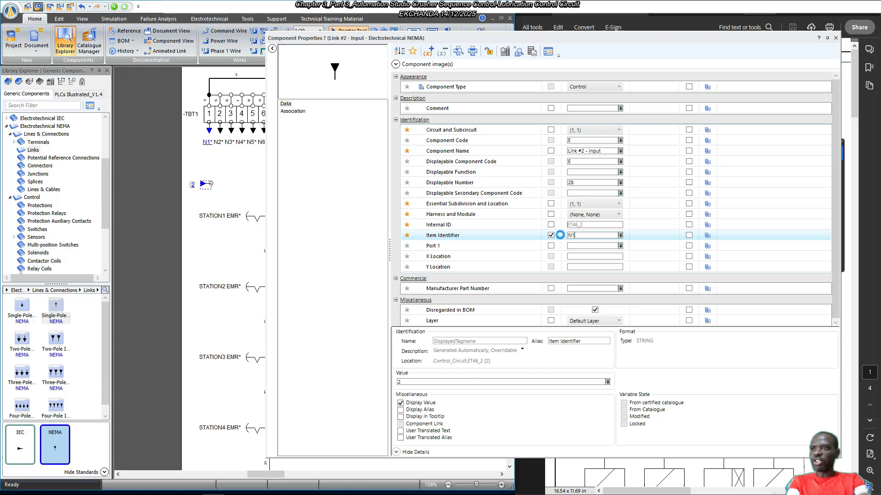
pyautogui.write('1')
pyautogui.press('Return')
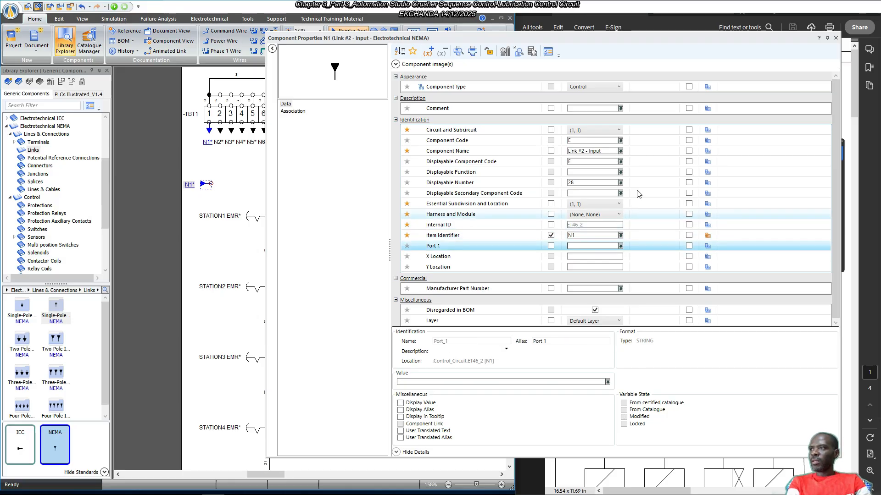
pyautogui.click(836, 38)
# Wire the N1 input link to the upper terminal of the STATION1 EMR push-button.
pyautogui.click(225, 185)
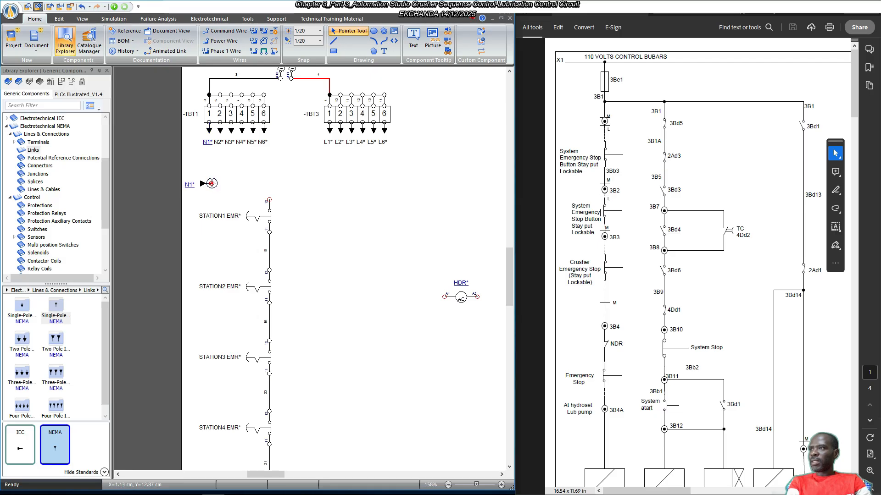
pyautogui.click(211, 183)
pyautogui.click(269, 200)
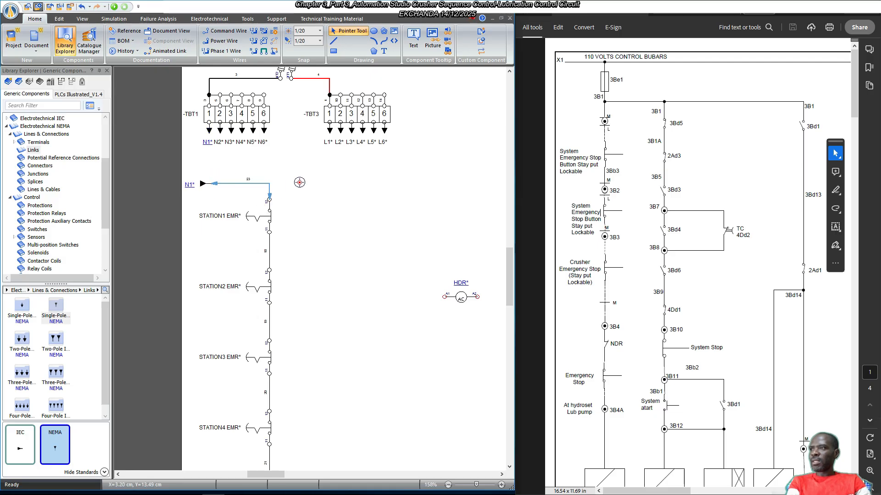
# Copy the N1 input link to the left of the 3BD6 coil's A1 terminal.
pyautogui.scroll(-5, 302, 179)
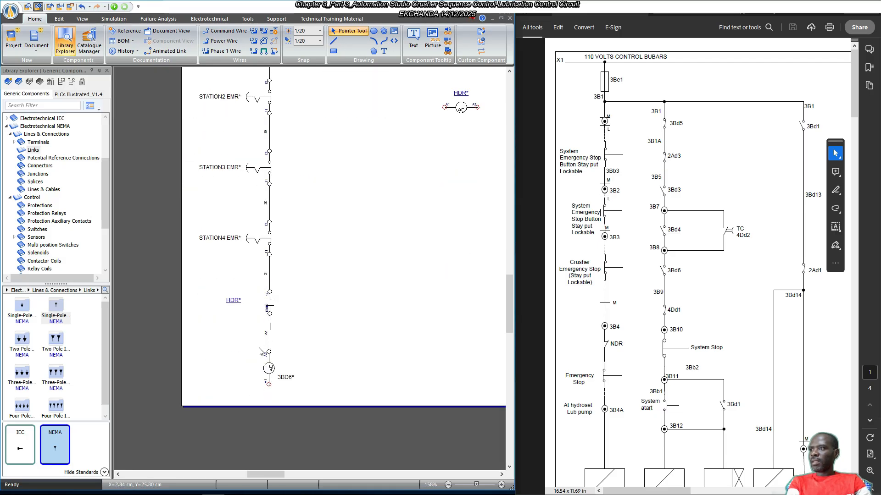
pyautogui.scroll(2, 259, 352)
pyautogui.click(204, 75)
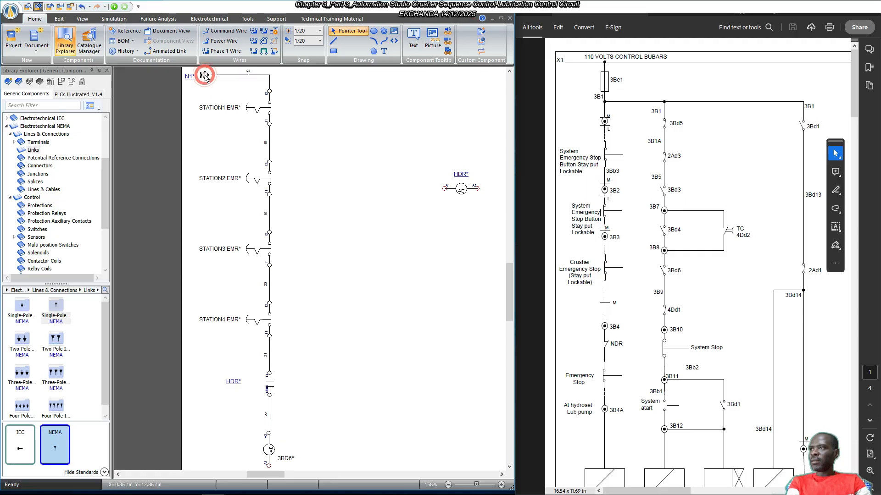
pyautogui.moveTo(205, 75); pyautogui.dragTo(211, 431)
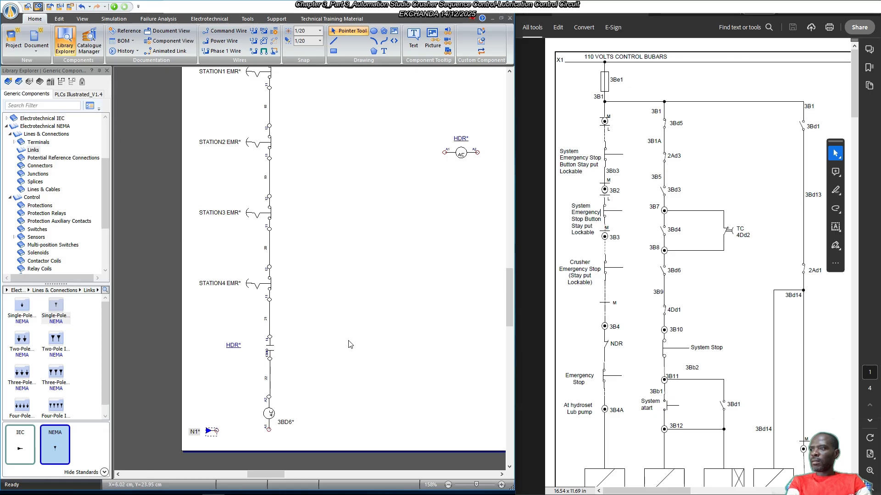
pyautogui.click(337, 320)
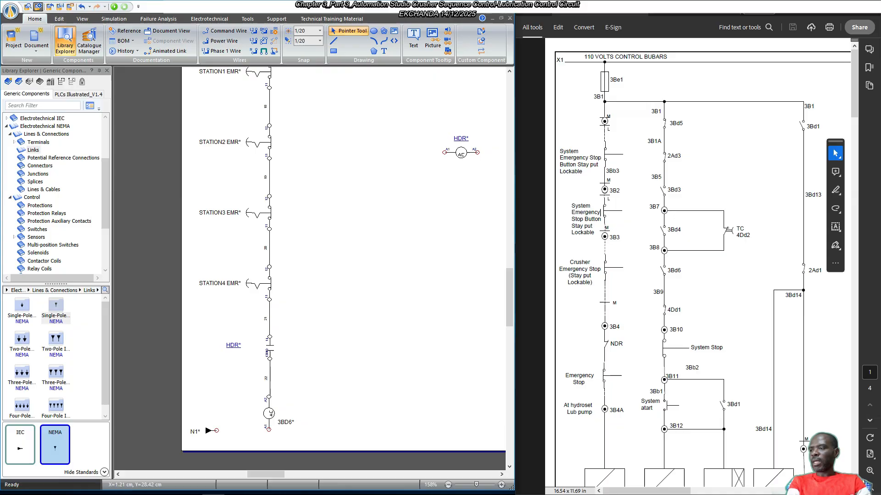
# Associate the copied input link beside the 3BD6 coil with output L1 and set its item identifier to L1.
pyautogui.doubleClick(210, 431)
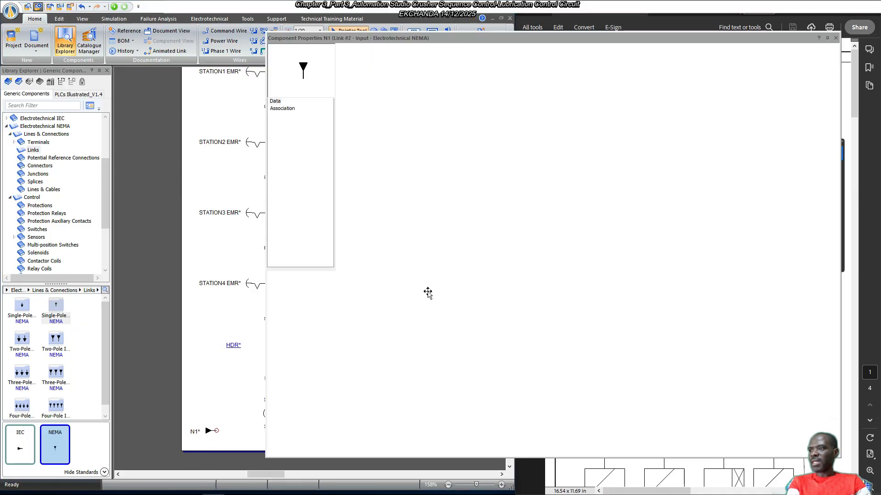
pyautogui.click(315, 112)
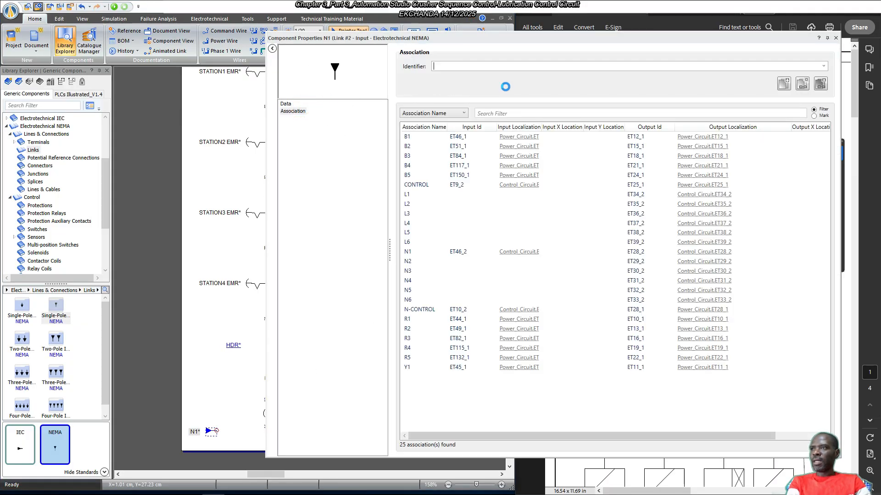
pyautogui.click(476, 63)
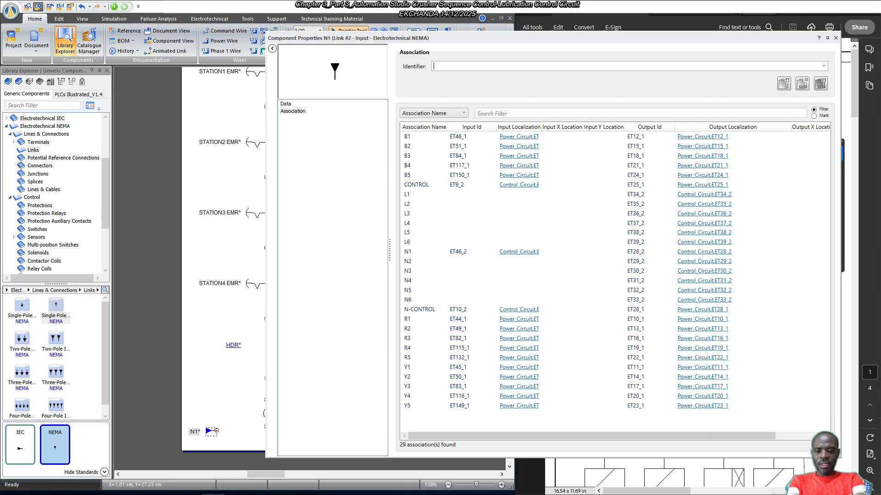
pyautogui.write('L1')
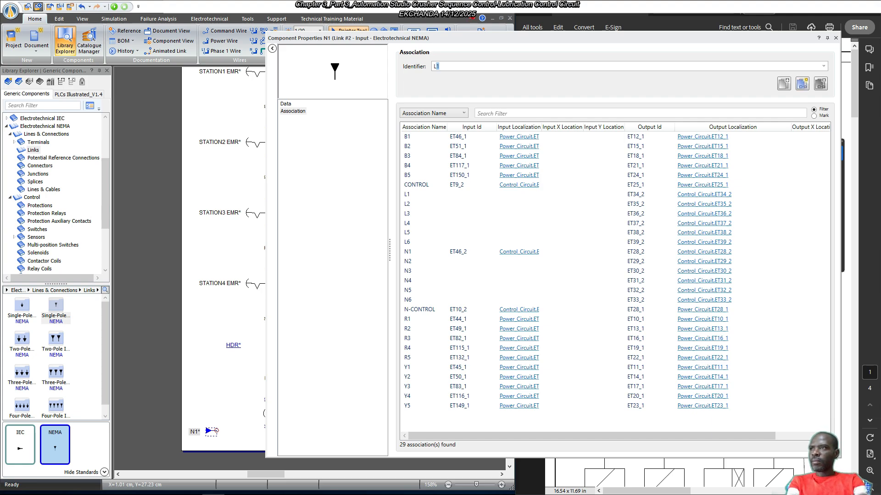
pyautogui.click(412, 196)
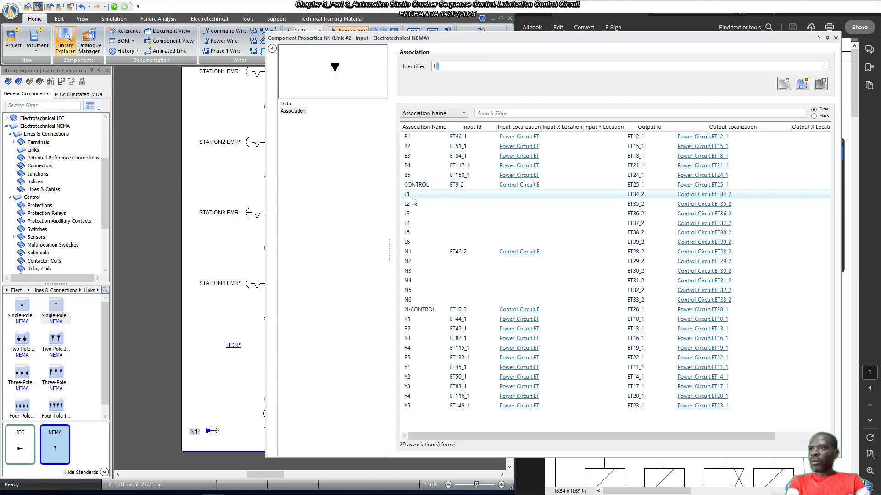
pyautogui.click(286, 104)
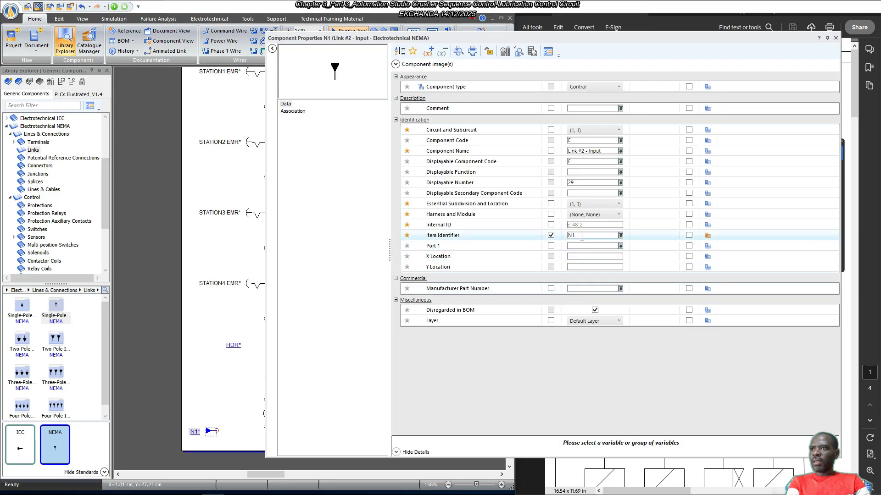
pyautogui.click(570, 236)
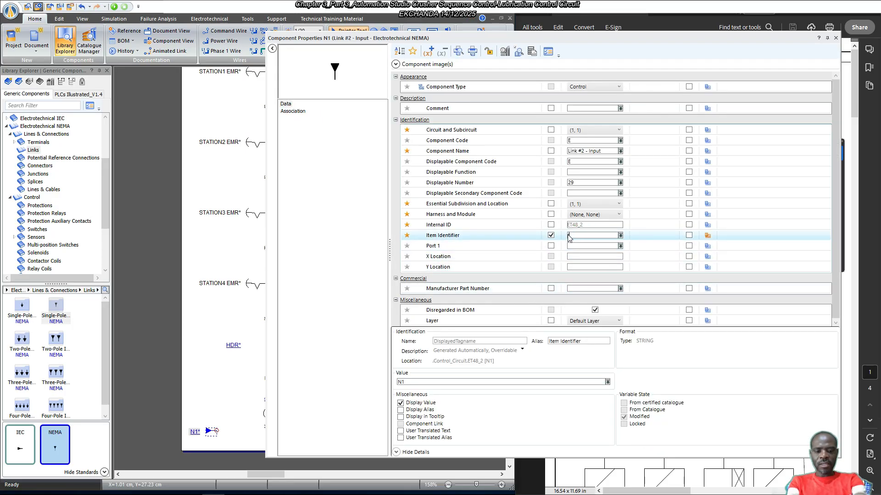
pyautogui.write('L1')
pyautogui.press('Return')
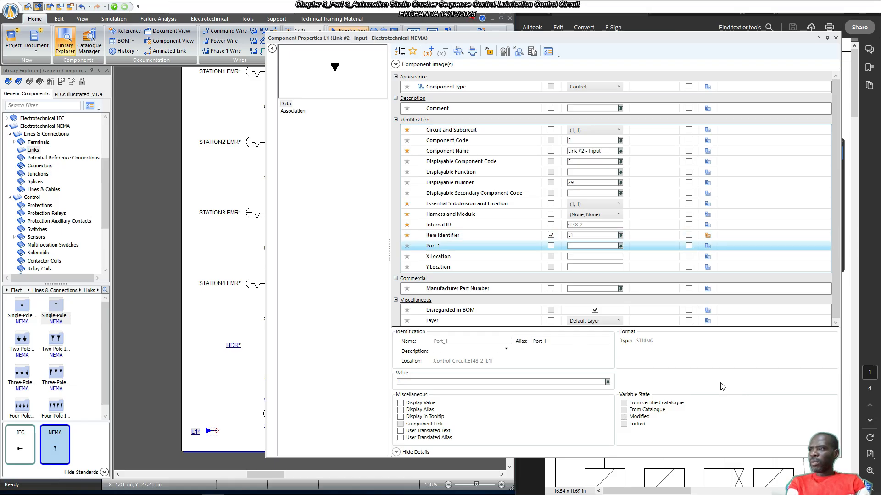
# Confirm L1 as the item identifier of the link beside the 3BD6 coil and close its properties.
pyautogui.click(585, 236)
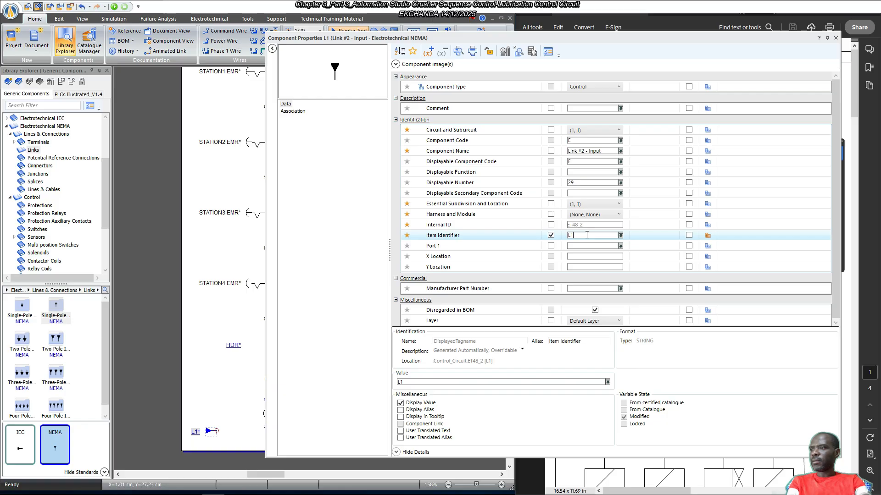
pyautogui.press('Return')
pyautogui.click(835, 37)
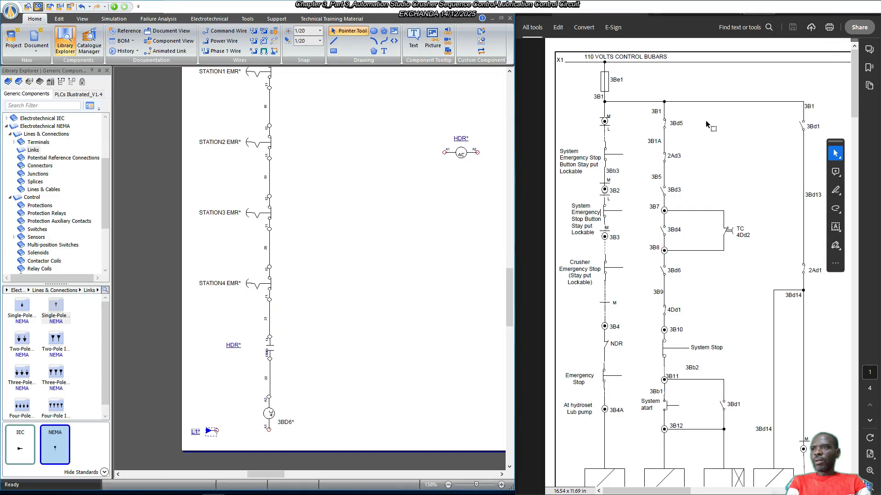
# Detach the N1 input link from the wire above STATION1 EMR and move it down near the 3BD6 coil.
pyautogui.scroll(3, 211, 136)
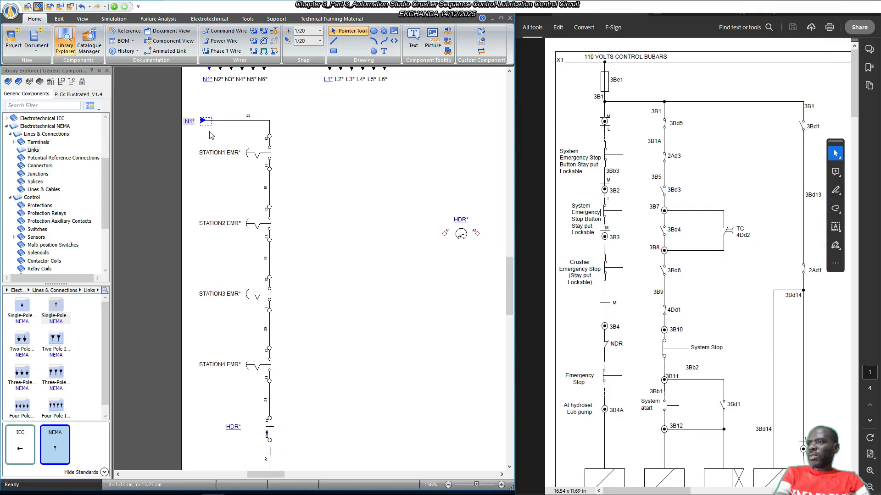
pyautogui.scroll(-2, 218, 138)
pyautogui.scroll(1, 243, 170)
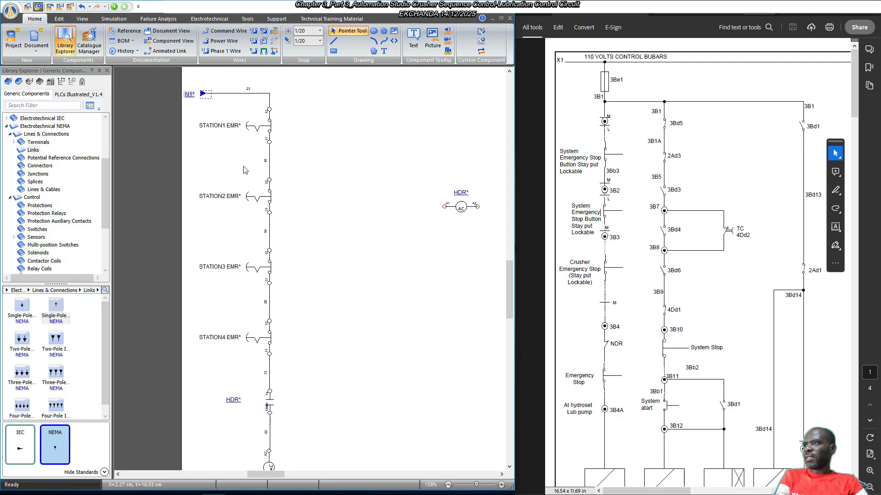
pyautogui.scroll(-2, 243, 173)
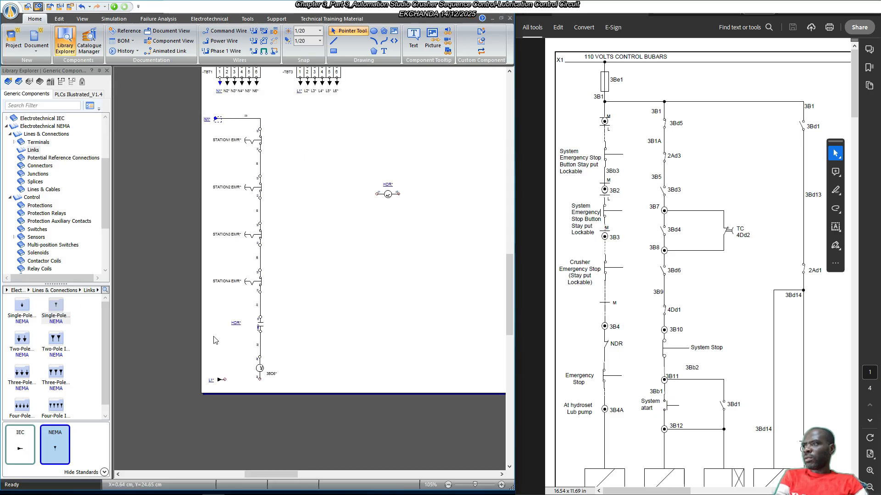
pyautogui.scroll(2, 223, 381)
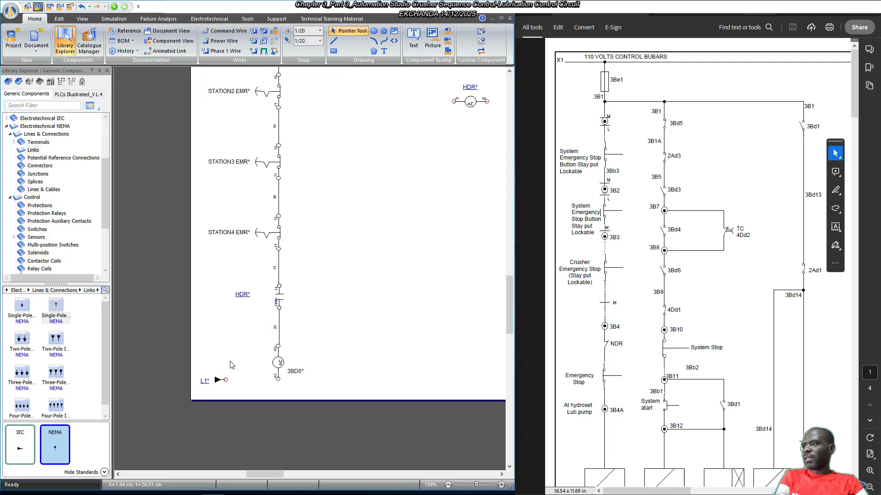
pyautogui.scroll(3, 230, 365)
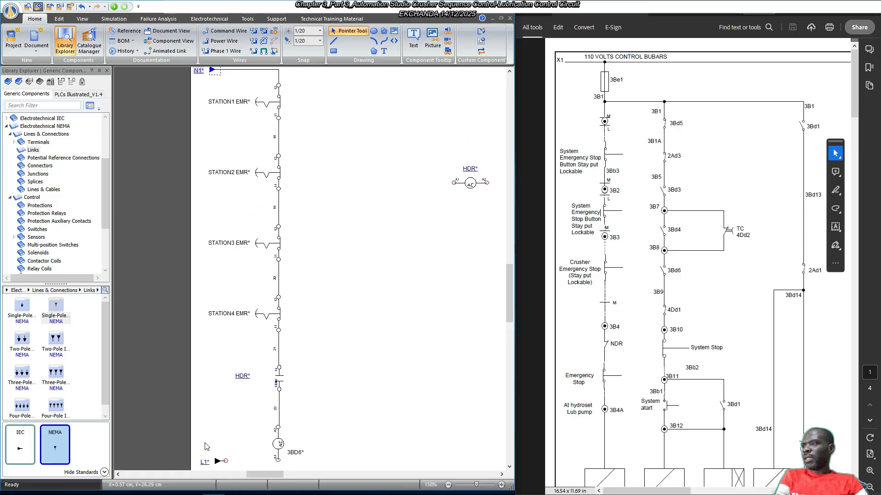
pyautogui.click(212, 72)
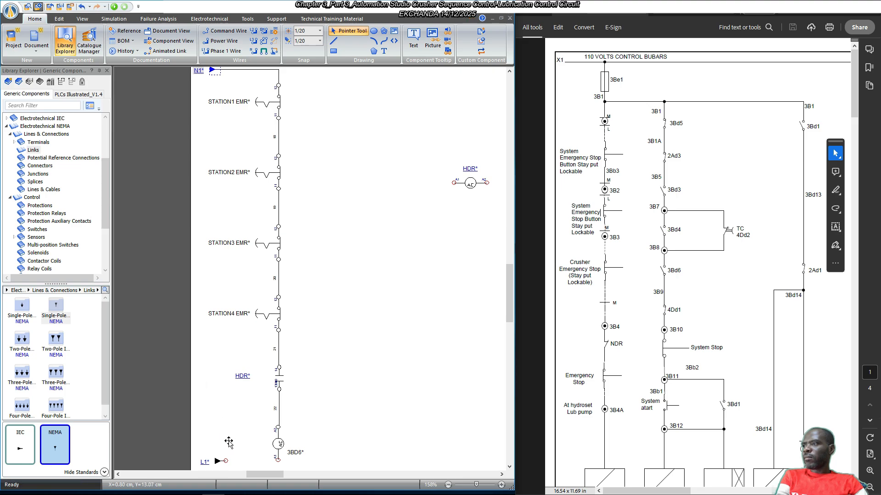
pyautogui.moveTo(212, 71); pyautogui.dragTo(200, 428)
# Move the L1 input link from beside the 3BD6 coil to the free end of the wire above STATION1 EMR.
pyautogui.moveTo(216, 461); pyautogui.dragTo(220, 103)
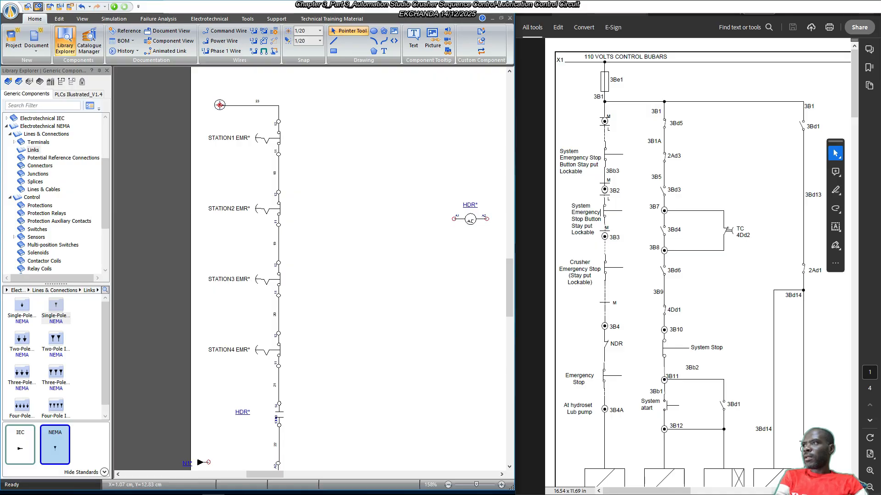
pyautogui.scroll(-3, 232, 108)
pyautogui.scroll(1, 174, 378)
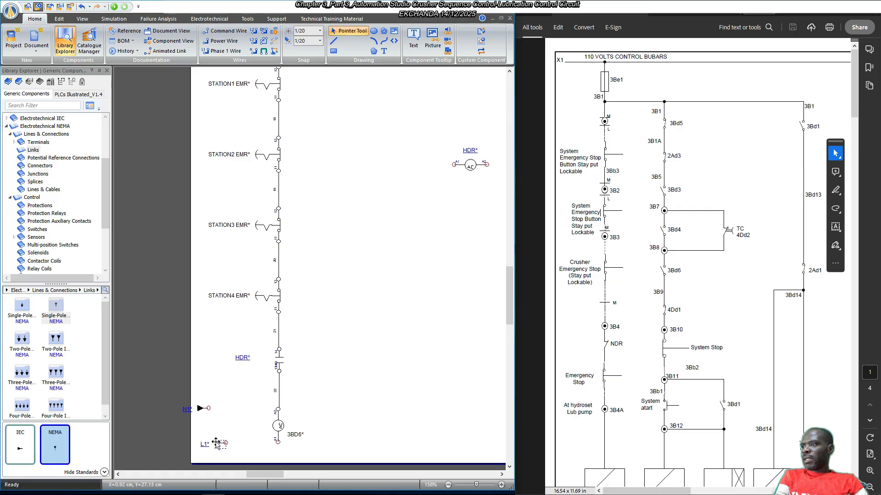
pyautogui.scroll(1, 221, 74)
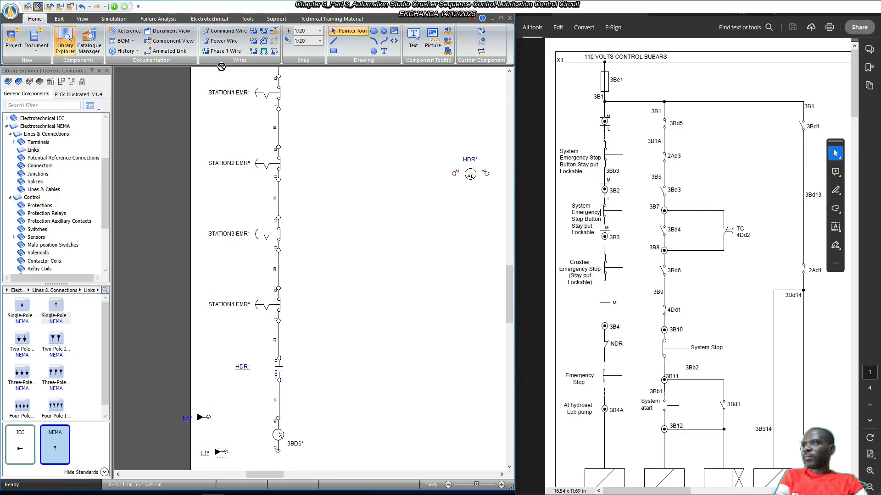
pyautogui.scroll(2, 209, 75)
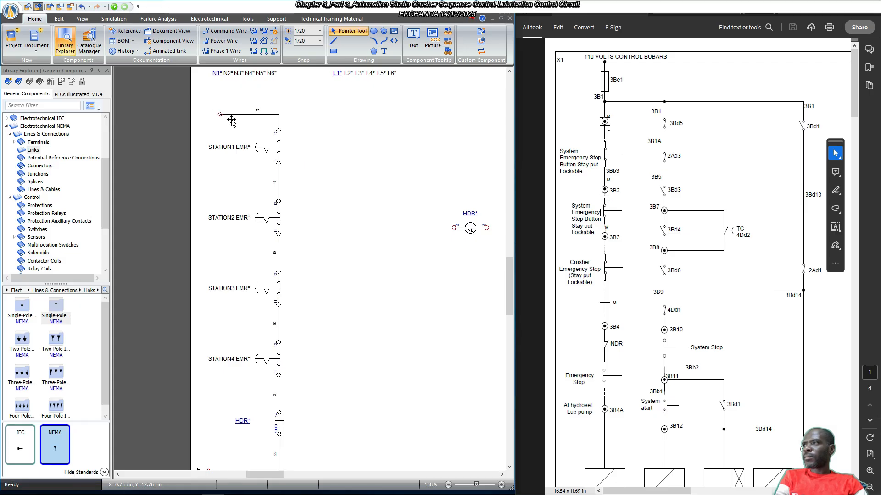
# Align the N1 input link with the 3BD6 coil's A1 terminal and wire the two together.
pyautogui.scroll(-7, 210, 114)
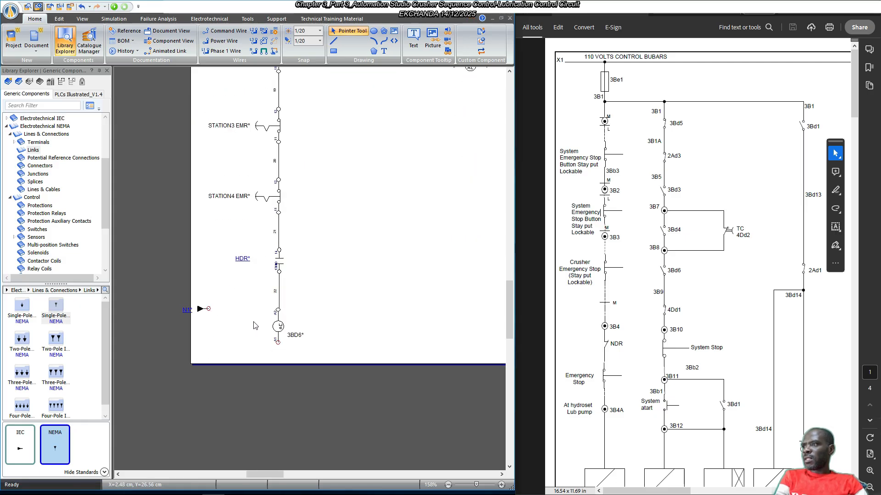
pyautogui.moveTo(202, 309); pyautogui.dragTo(208, 344)
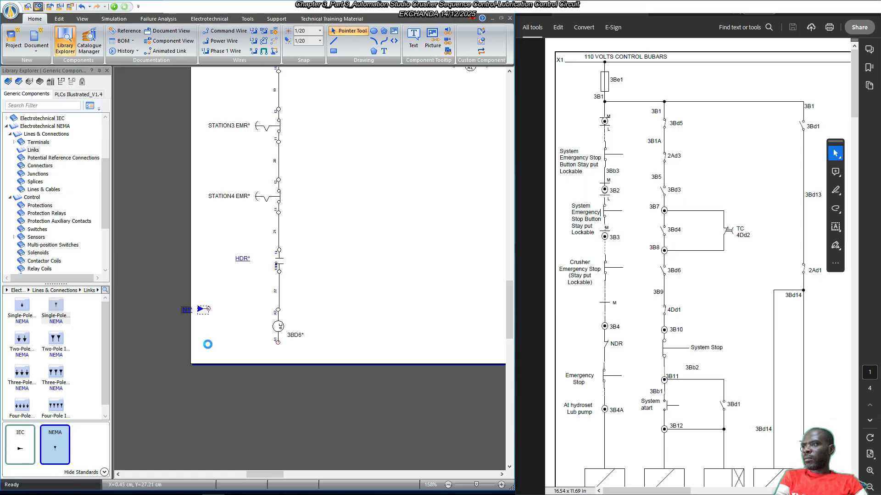
pyautogui.click(204, 345)
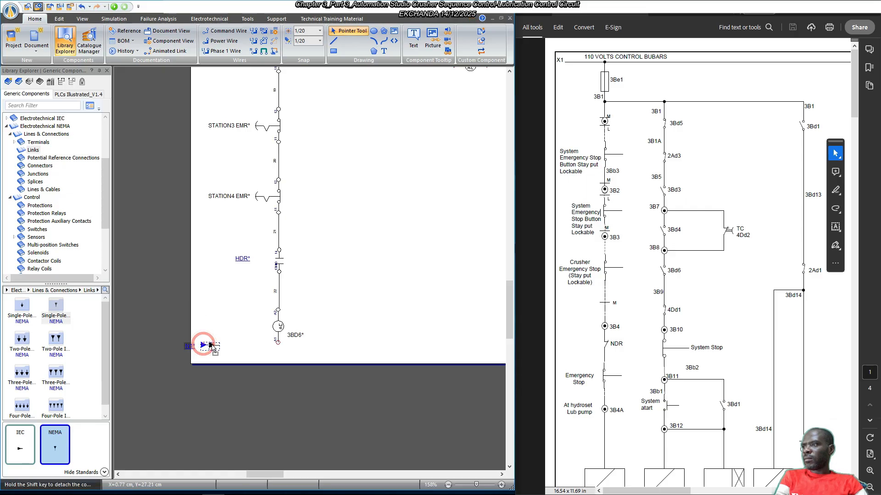
pyautogui.click(252, 347)
pyautogui.moveTo(277, 343); pyautogui.dragTo(216, 344)
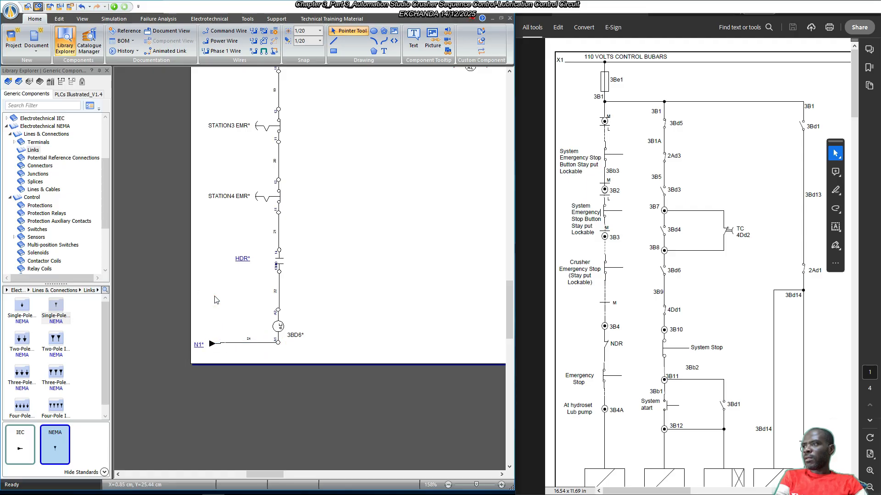
# Review the emergency stop rung between L1 and N1, and examine the 3Bd6 and 3Bd1 branches in the reference drawing.
pyautogui.scroll(3, 288, 284)
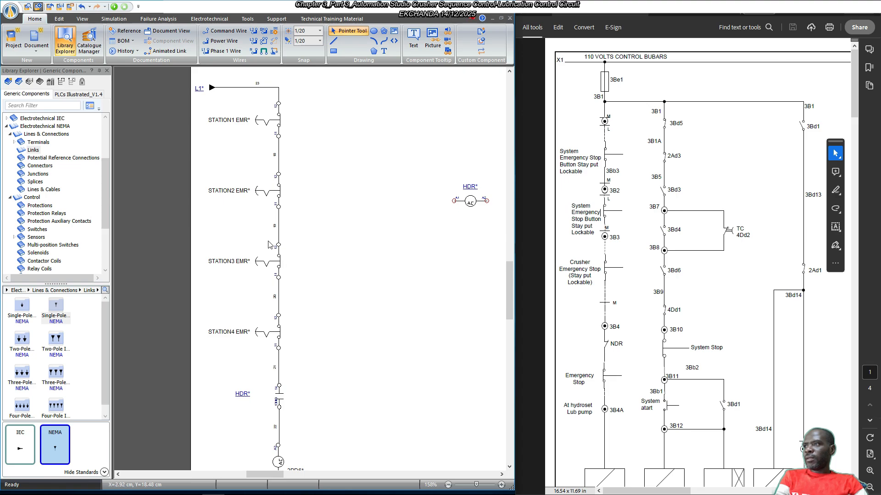
pyautogui.scroll(-1, 270, 244)
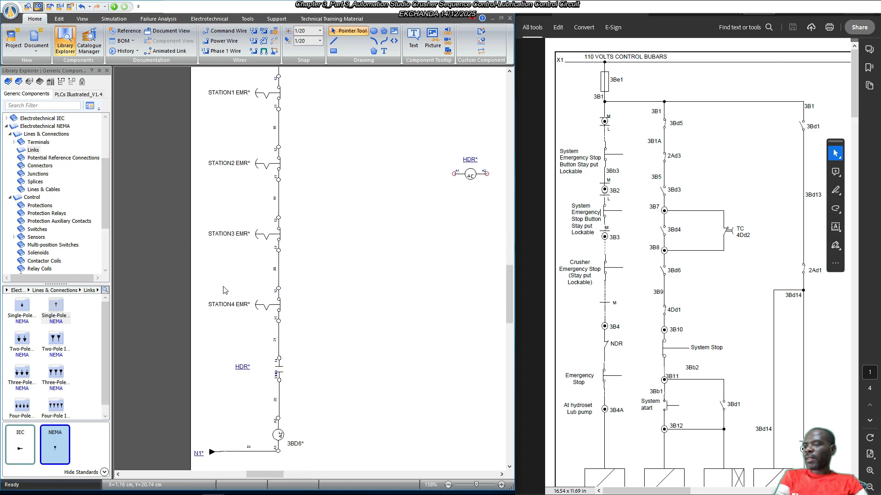
pyautogui.scroll(-2, 297, 278)
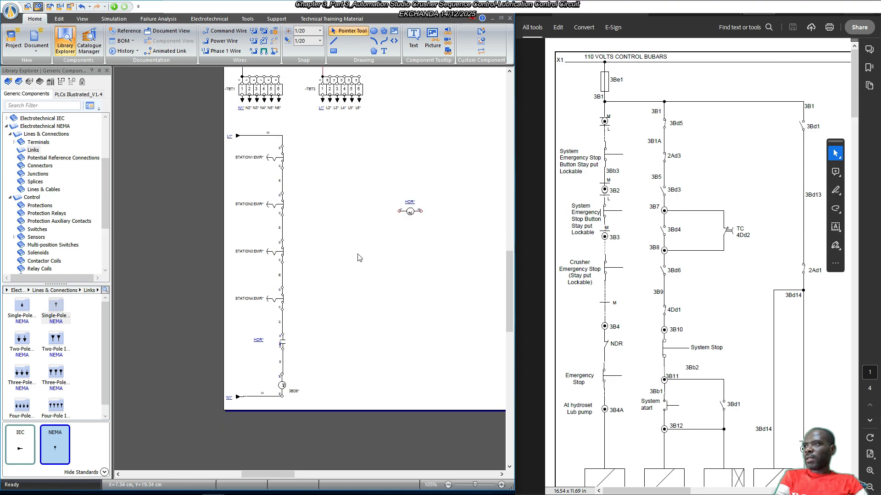
pyautogui.scroll(2, 359, 258)
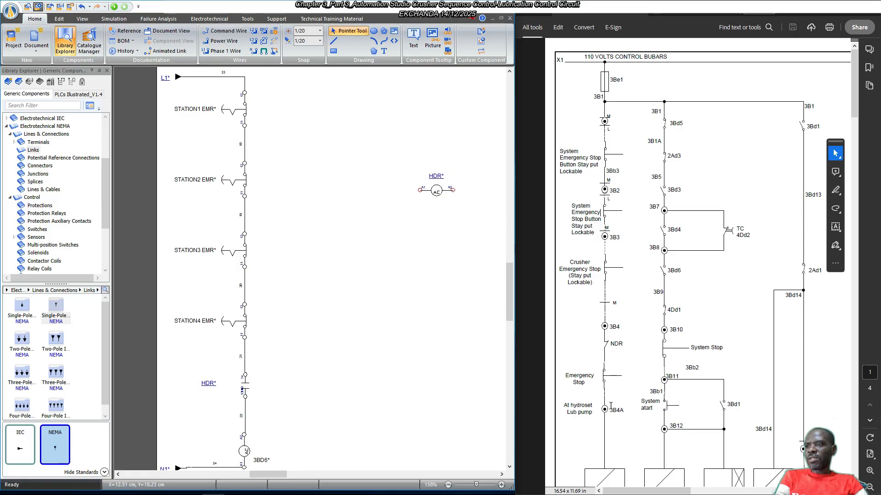
pyautogui.scroll(-1, 617, 381)
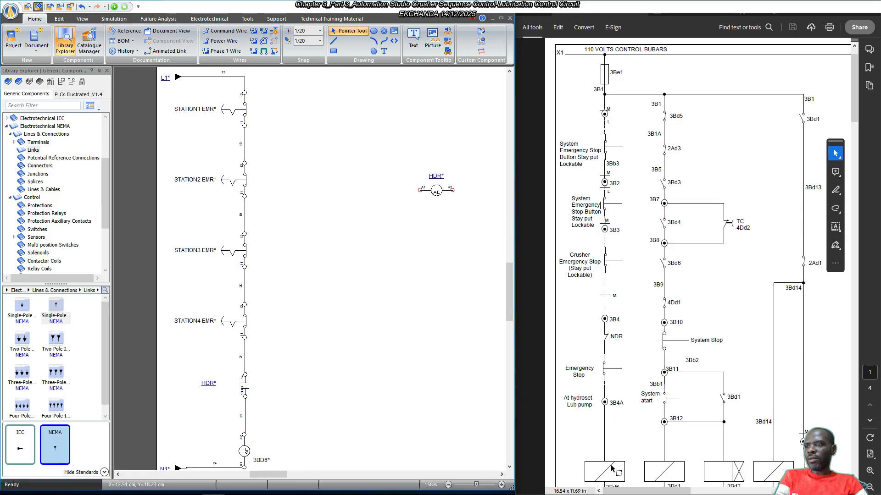
pyautogui.scroll(-1, 612, 468)
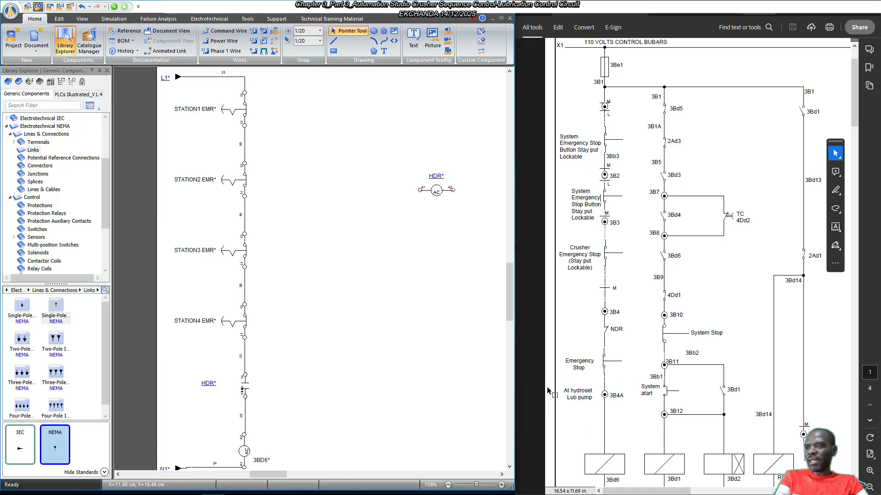
pyautogui.scroll(1, 613, 315)
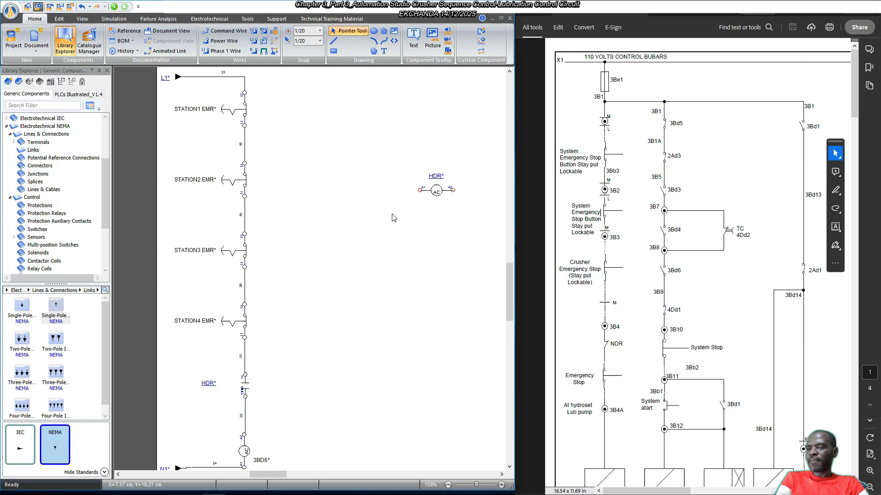
pyautogui.scroll(-2, 679, 255)
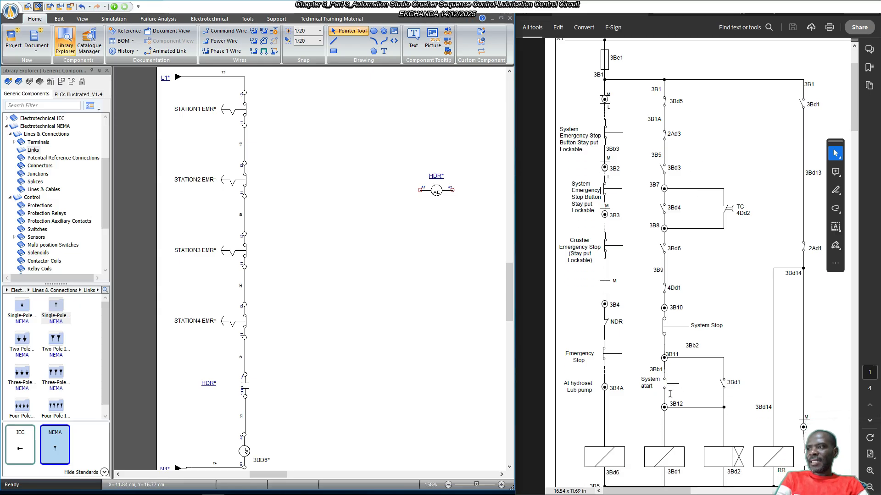
pyautogui.scroll(-1, 665, 399)
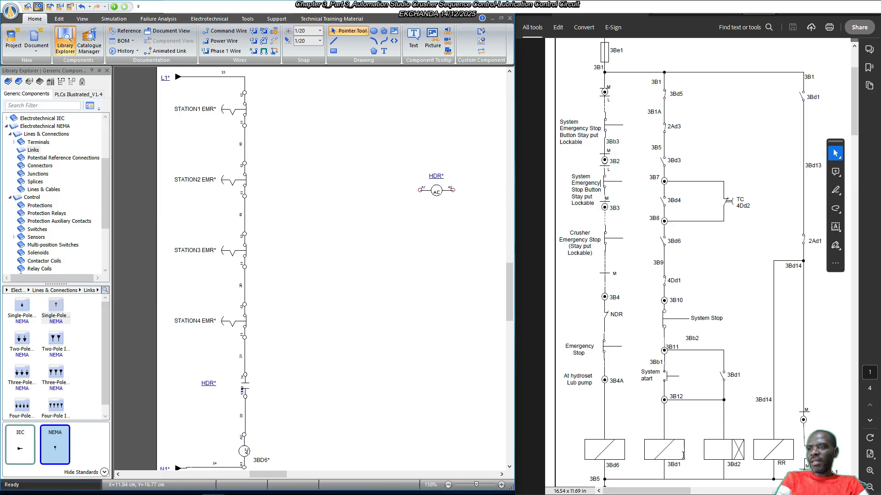
pyautogui.scroll(1, 688, 404)
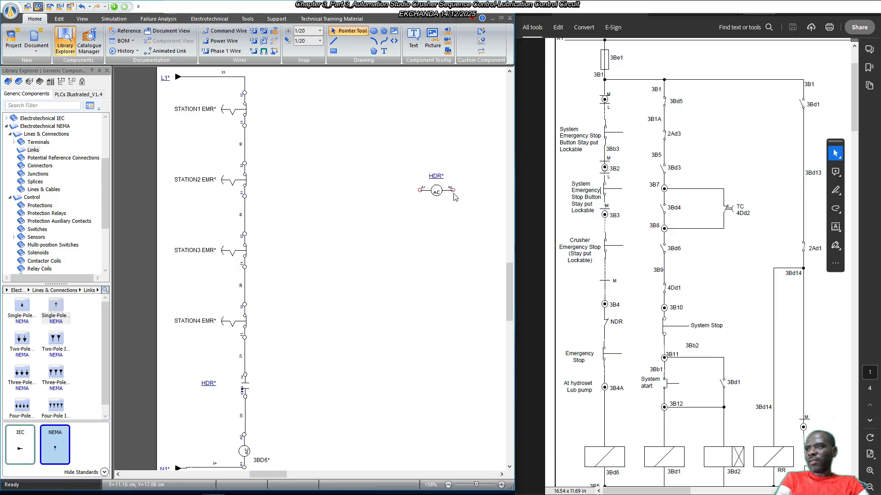
# Copy the HDR relay coil to just below itself and set the copy's item identifier to 3BD5.
pyautogui.click(436, 191)
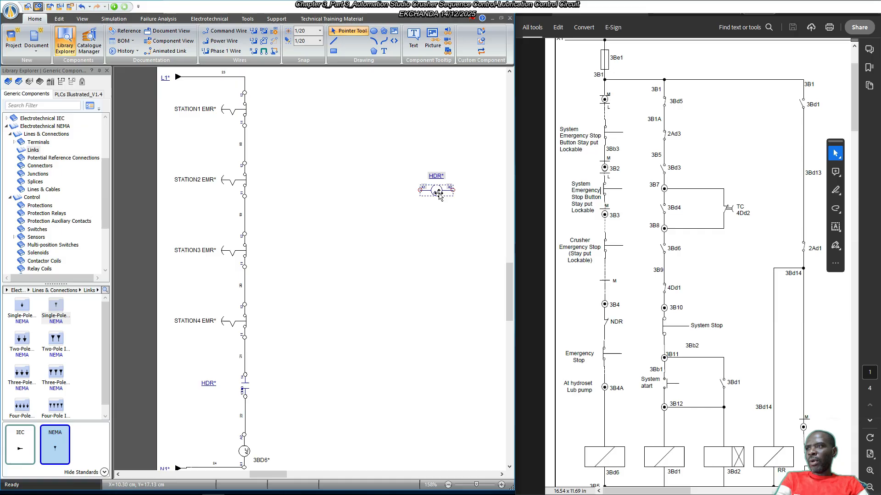
pyautogui.moveTo(436, 193); pyautogui.dragTo(436, 252)
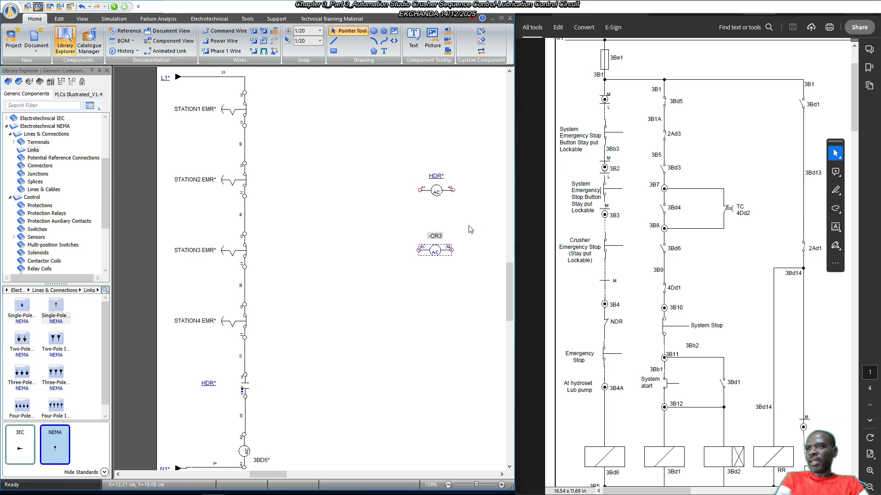
pyautogui.doubleClick(435, 250)
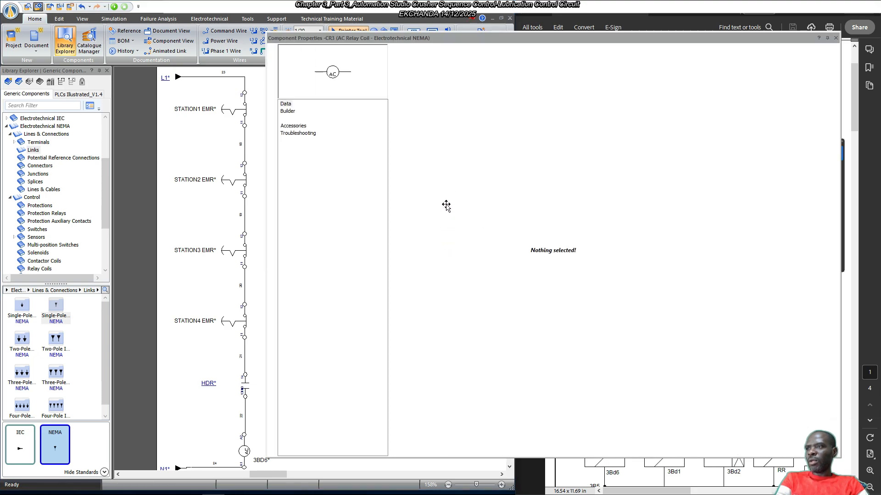
pyautogui.click(288, 111)
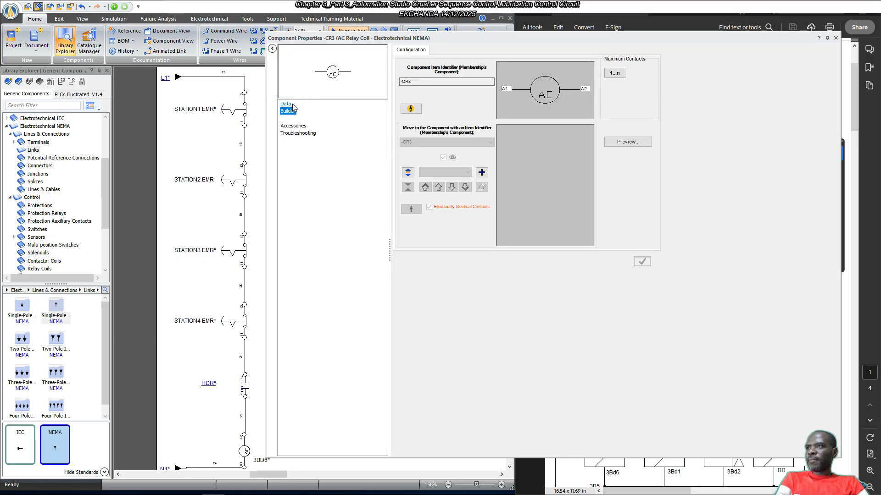
pyautogui.click(286, 104)
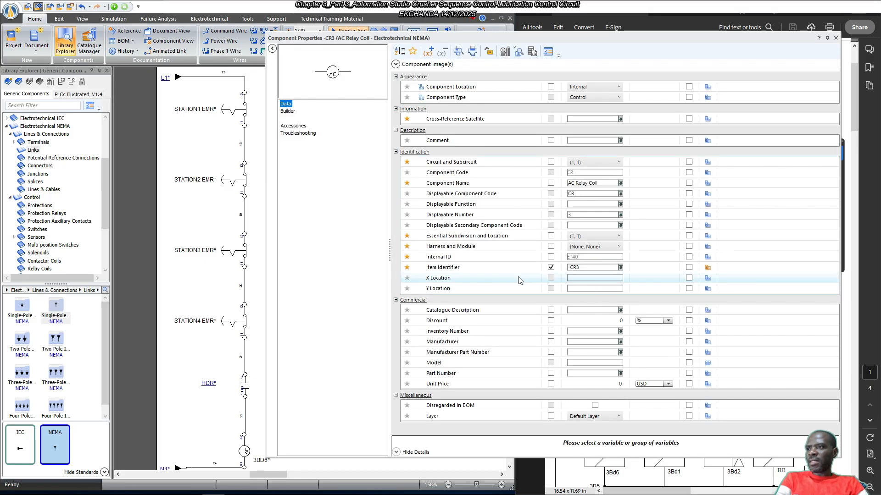
pyautogui.click(568, 266)
pyautogui.press('BackSpace')
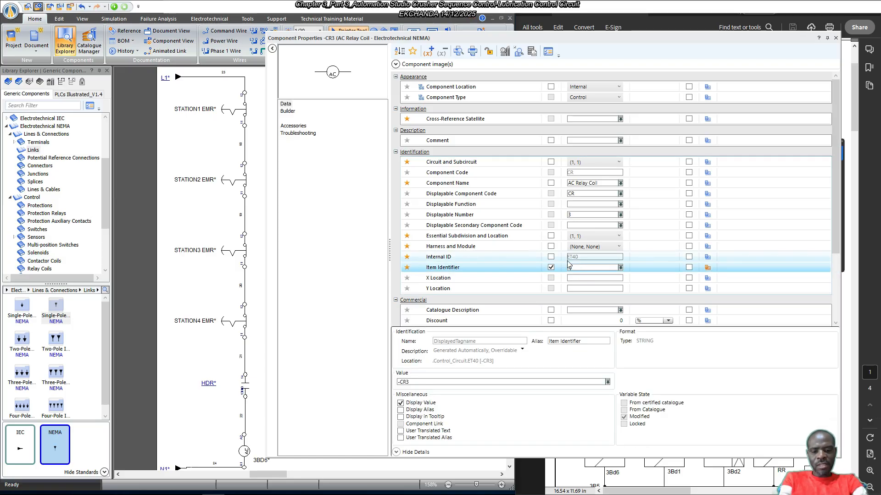
pyautogui.write('3BD5')
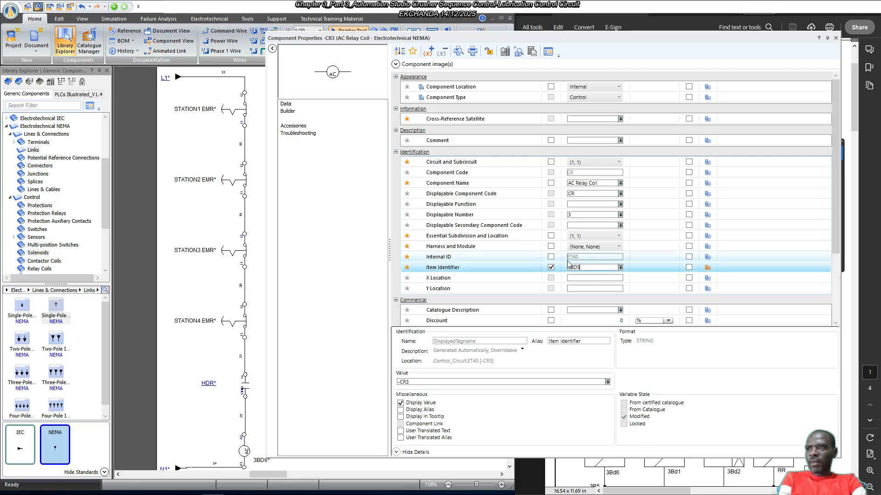
pyautogui.press('Return')
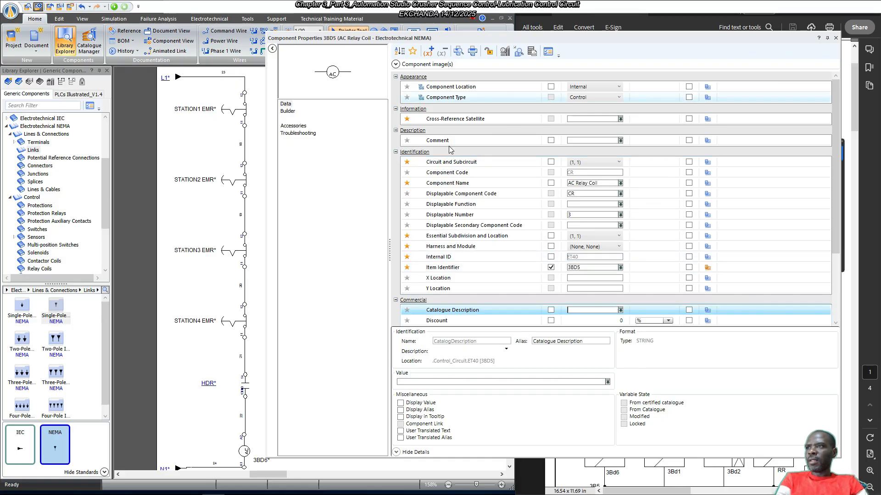
# Add a single-throw NO contact to the 3BD5 relay coil as Group 1 and save the configuration.
pyautogui.click(291, 112)
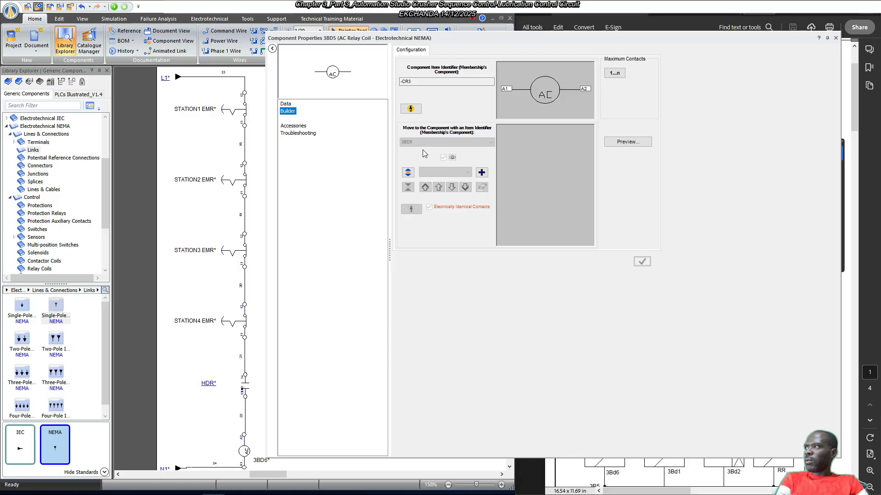
pyautogui.click(481, 172)
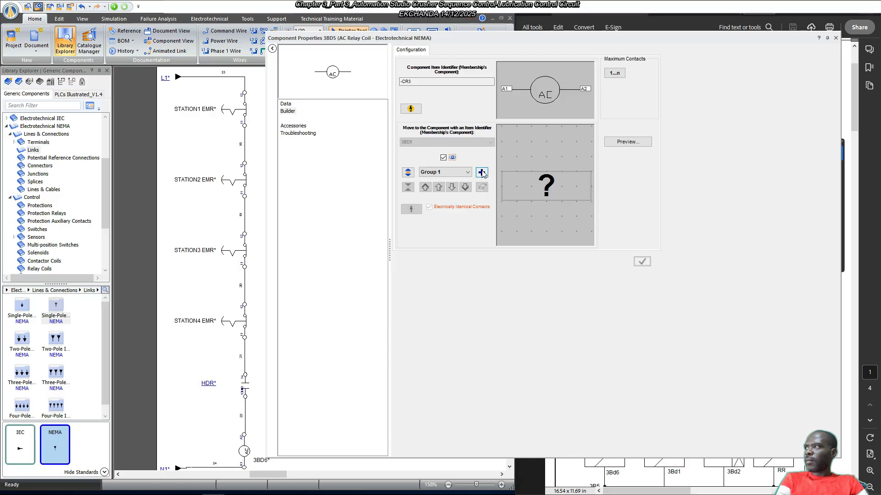
pyautogui.click(535, 179)
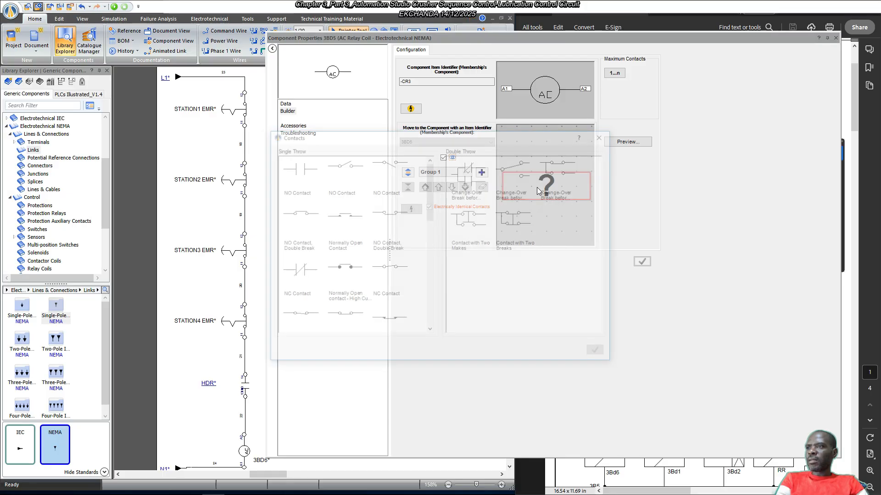
pyautogui.doubleClick(293, 167)
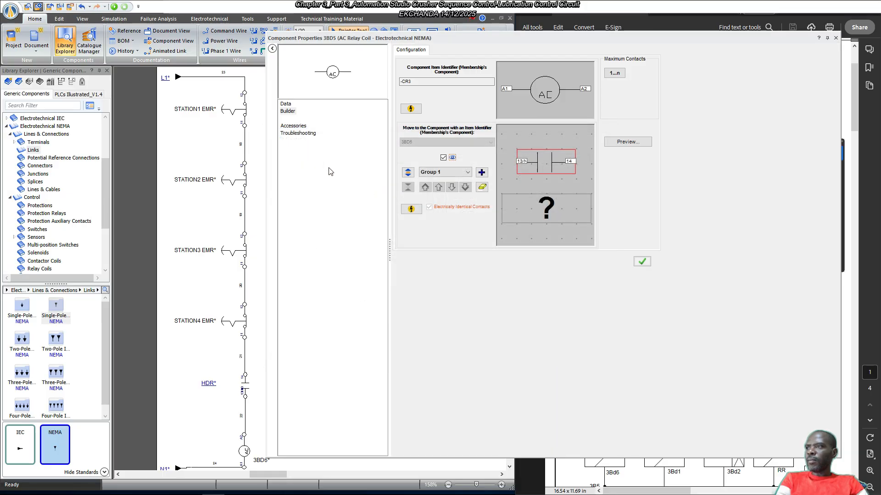
pyautogui.click(409, 207)
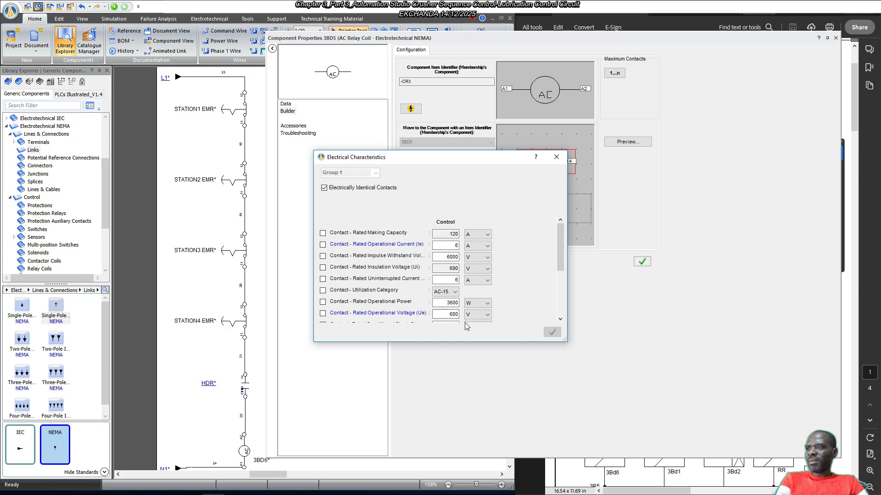
pyautogui.click(557, 157)
pyautogui.click(641, 262)
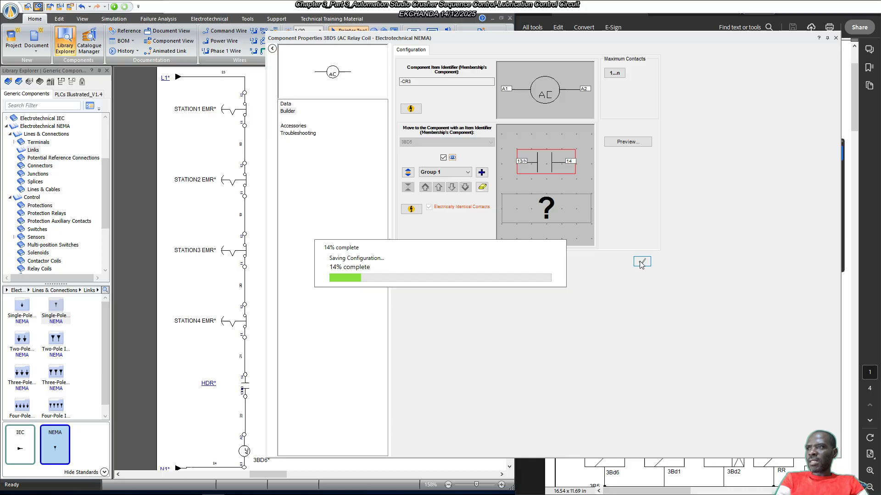
pyautogui.click(836, 39)
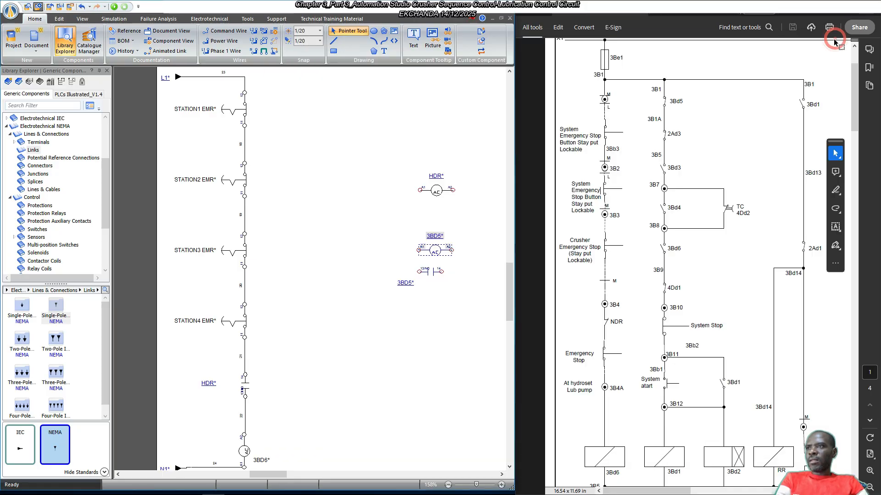
pyautogui.click(449, 236)
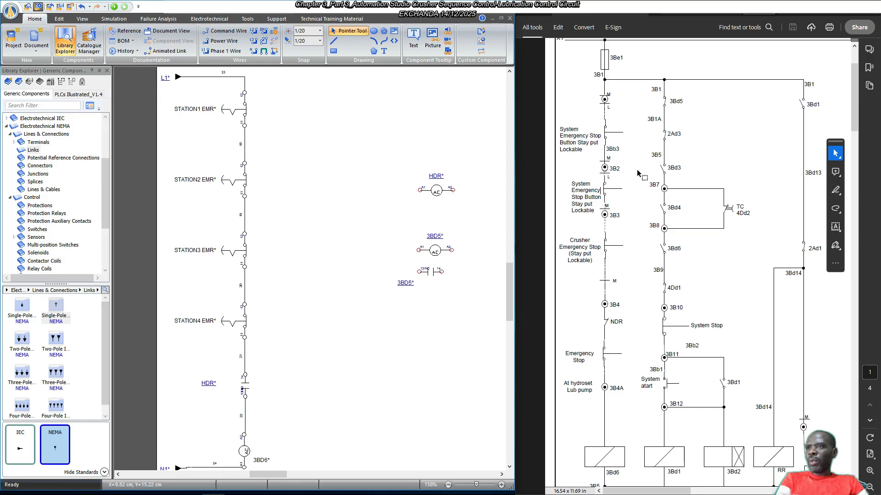
# Rotate the 3BD5 contact to vertical, place it to the right of STATION1 EMR, and set its identifier label on its right side.
pyautogui.rightClick(432, 272)
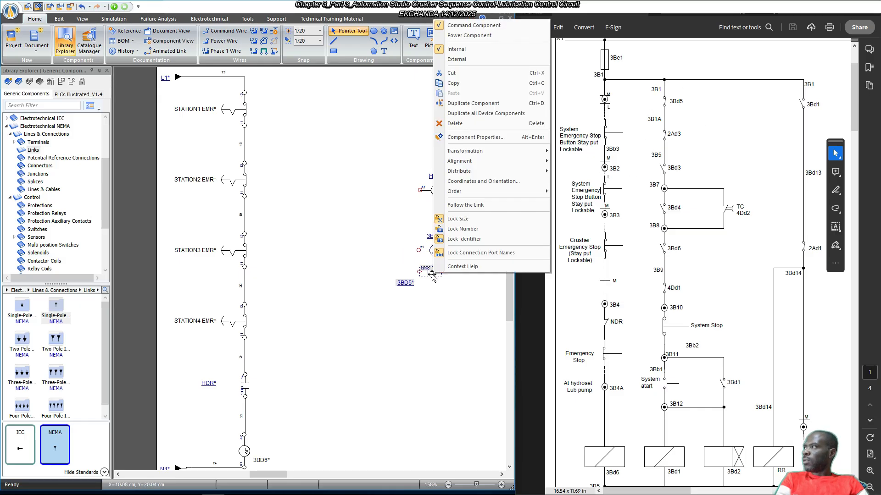
pyautogui.click(476, 153)
pyautogui.click(573, 161)
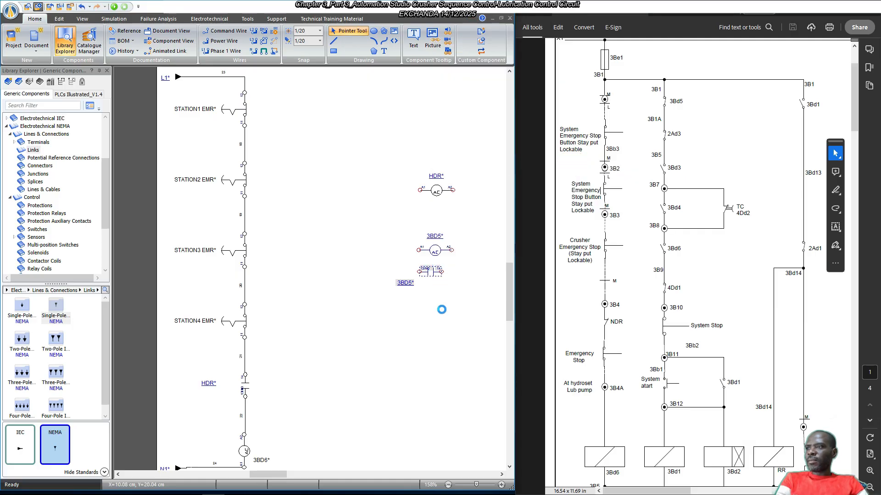
pyautogui.moveTo(430, 274); pyautogui.dragTo(301, 114)
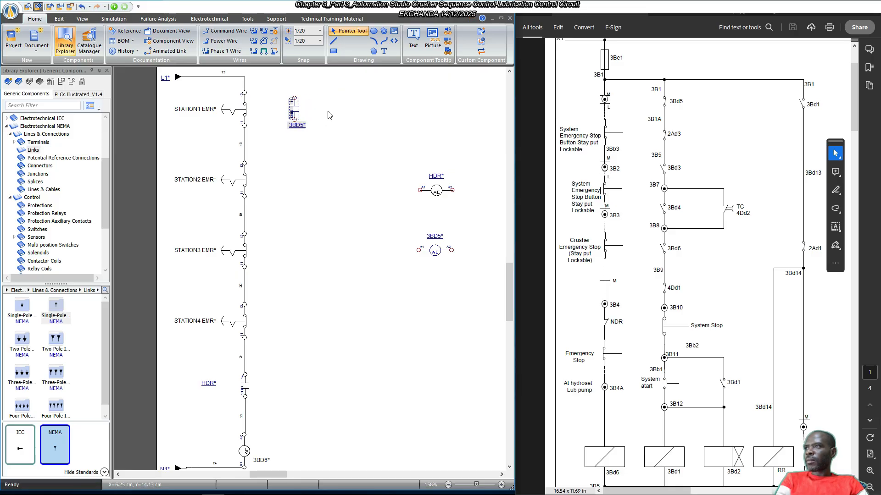
pyautogui.click(331, 128)
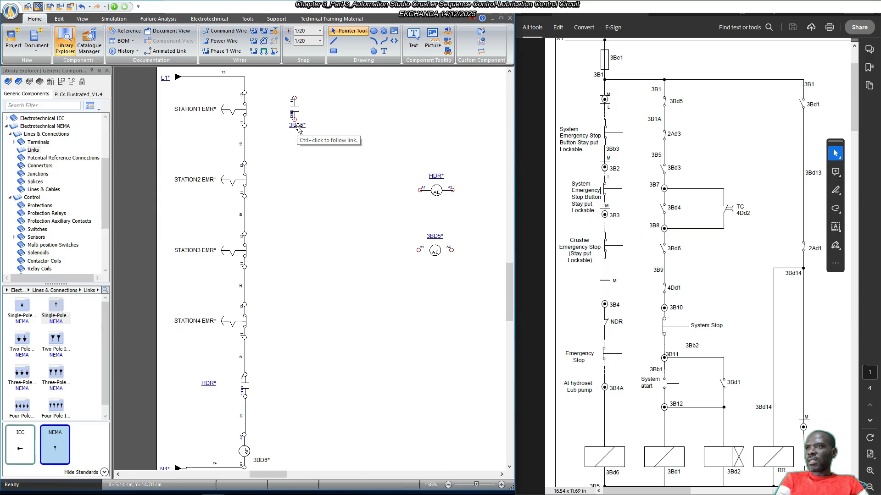
pyautogui.moveTo(302, 128); pyautogui.dragTo(317, 113)
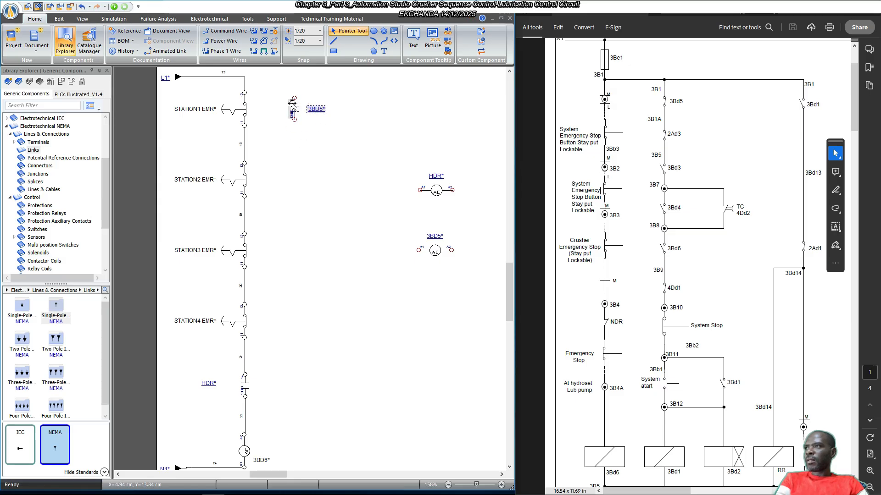
# Unlock the 3BD5 contact's connection port names and move the 13/NO label below the contact and the 14 label above it.
pyautogui.scroll(2, 292, 103)
pyautogui.scroll(2, 292, 104)
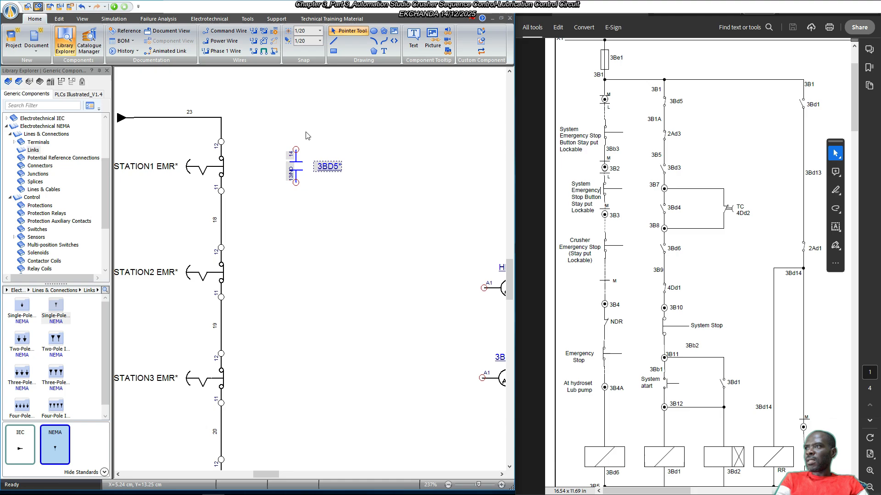
pyautogui.rightClick(289, 174)
pyautogui.click(304, 409)
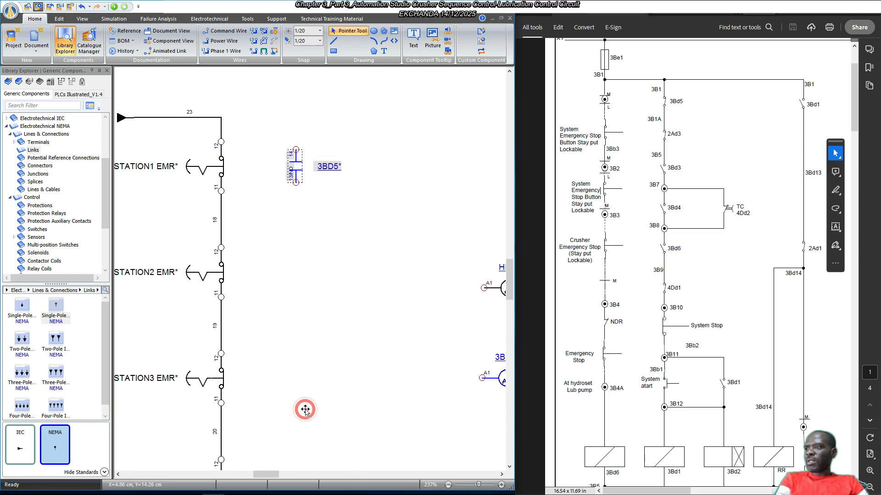
pyautogui.click(292, 244)
pyautogui.moveTo(290, 183); pyautogui.dragTo(288, 196)
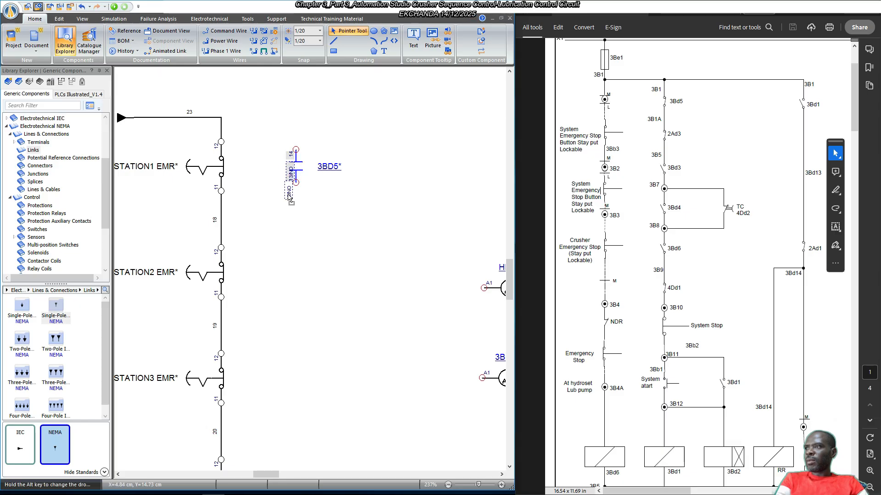
pyautogui.moveTo(288, 154); pyautogui.dragTo(290, 137)
pyautogui.click(316, 123)
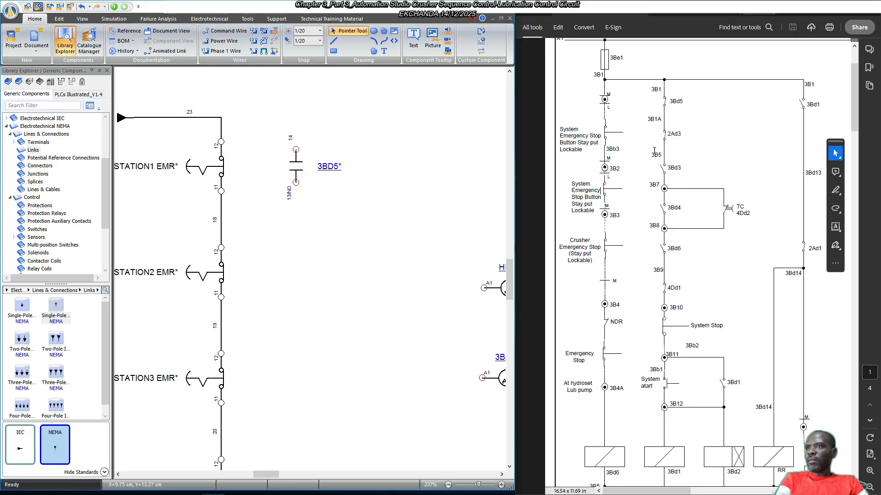
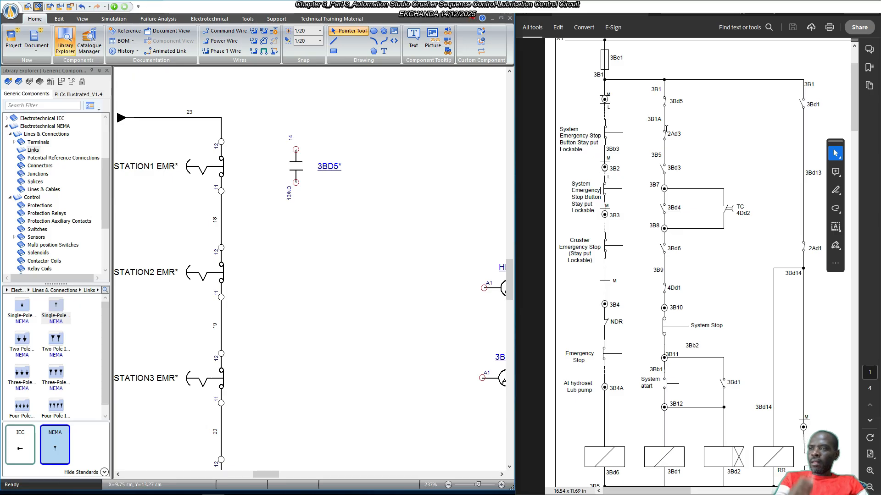
# Examine the 3Bd1 rung in the reference drawing and trace the 2Ad3 relay on the crusher main drive control page.
pyautogui.scroll(-3, 717, 376)
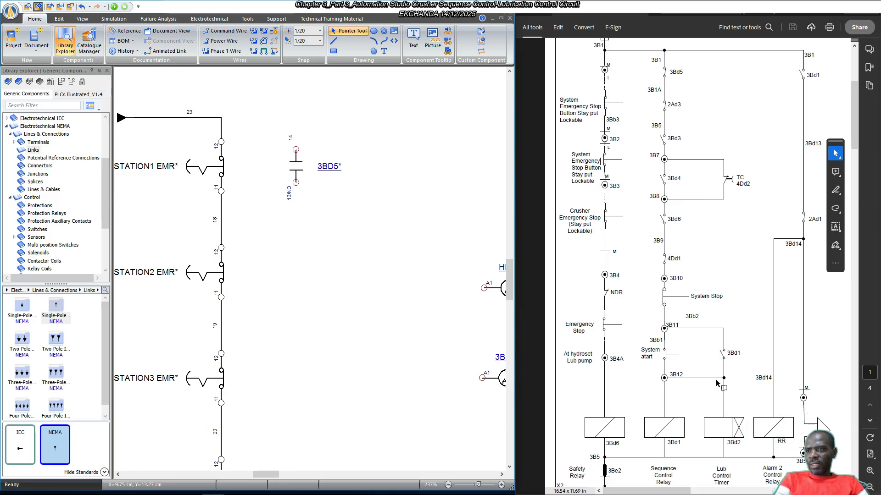
pyautogui.moveTo(679, 492); pyautogui.dragTo(829, 491)
pyautogui.scroll(-3, 767, 415)
pyautogui.scroll(-5, 767, 414)
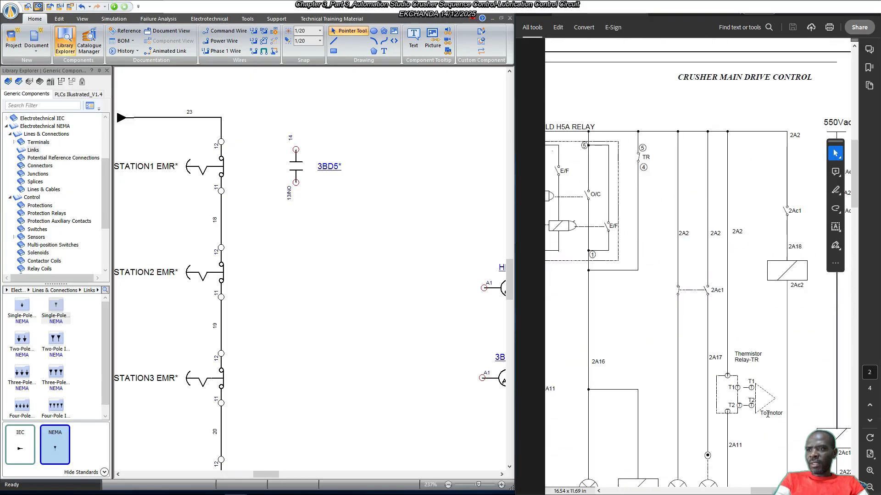
pyautogui.scroll(-3, 726, 293)
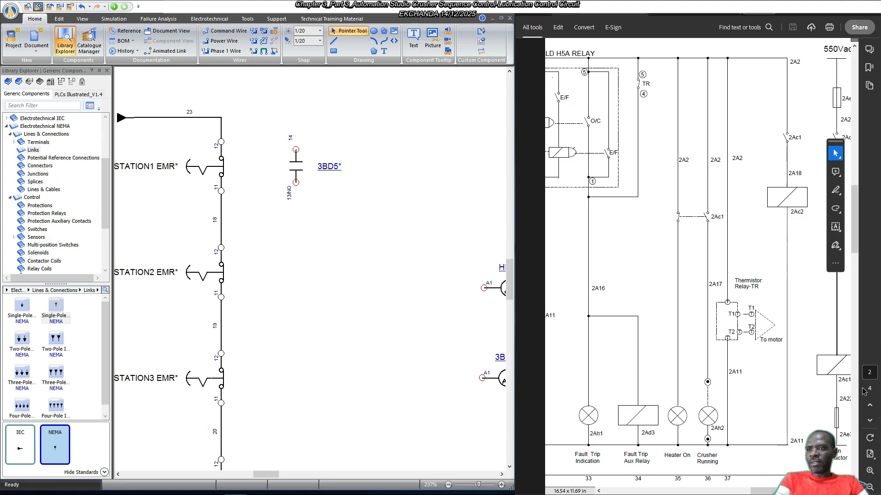
pyautogui.click(855, 232)
pyautogui.moveTo(855, 231); pyautogui.dragTo(854, 94)
pyautogui.moveTo(756, 486); pyautogui.dragTo(616, 490)
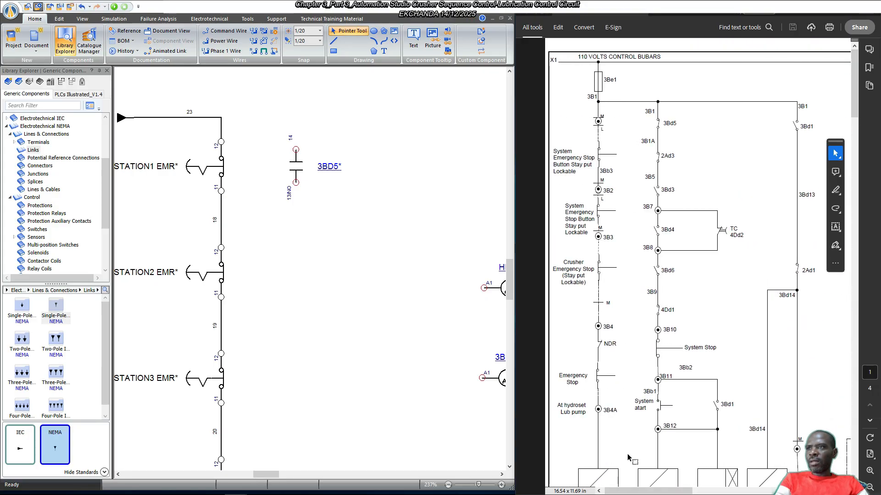
# Move the 3BD5 relay coil to just above the HDR coil.
pyautogui.click(317, 238)
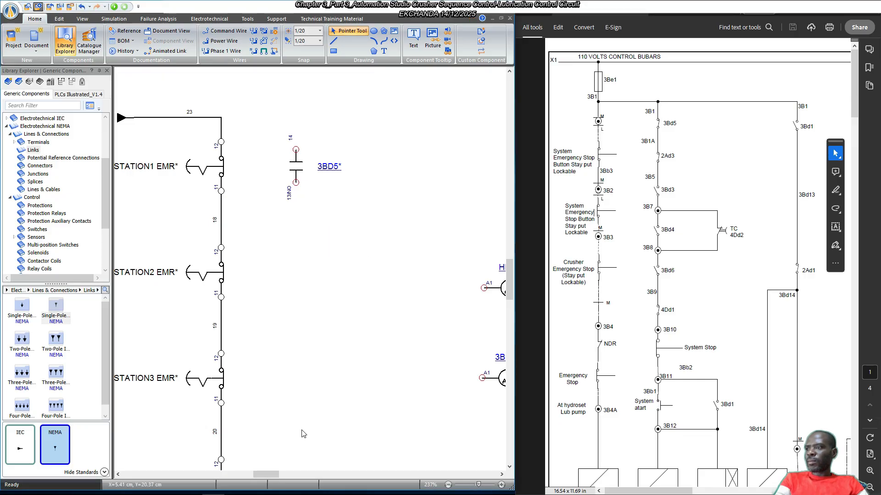
pyautogui.moveTo(265, 474); pyautogui.dragTo(271, 474)
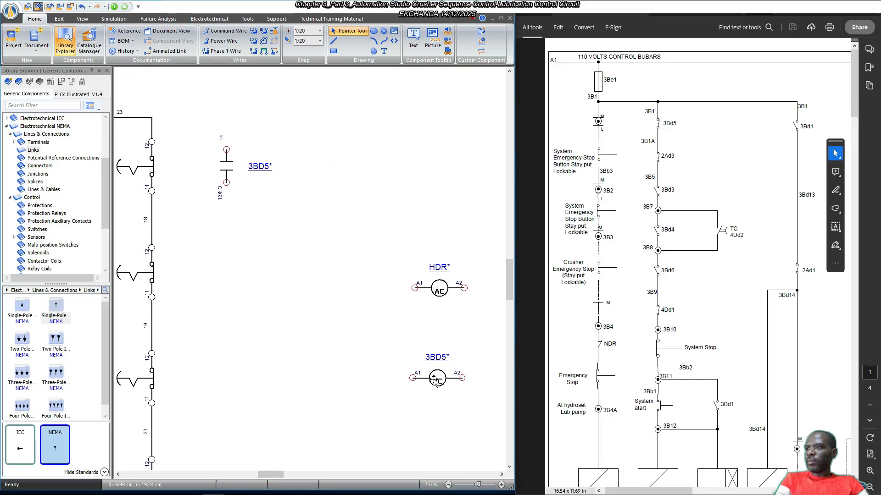
pyautogui.moveTo(435, 381); pyautogui.dragTo(442, 232)
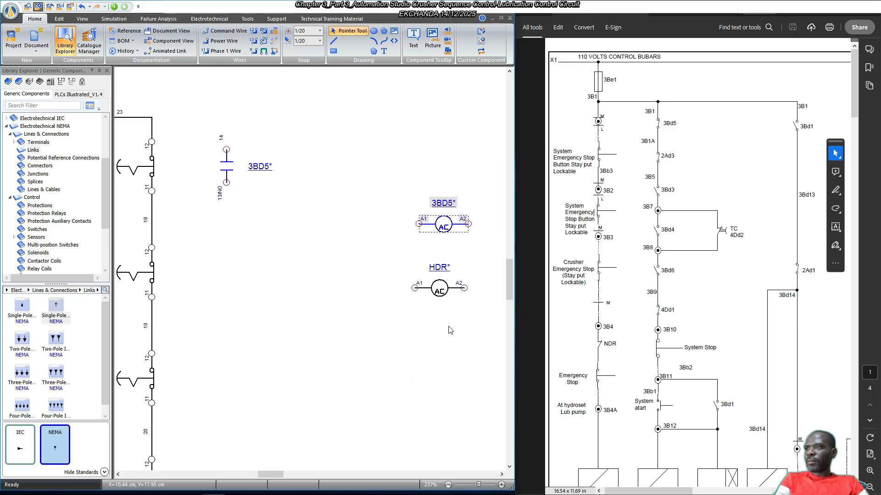
pyautogui.click(450, 312)
# Copy the HDR relay coil to just below itself and set the copy's item identifier to 2AD3.
pyautogui.moveTo(439, 289); pyautogui.dragTo(437, 353)
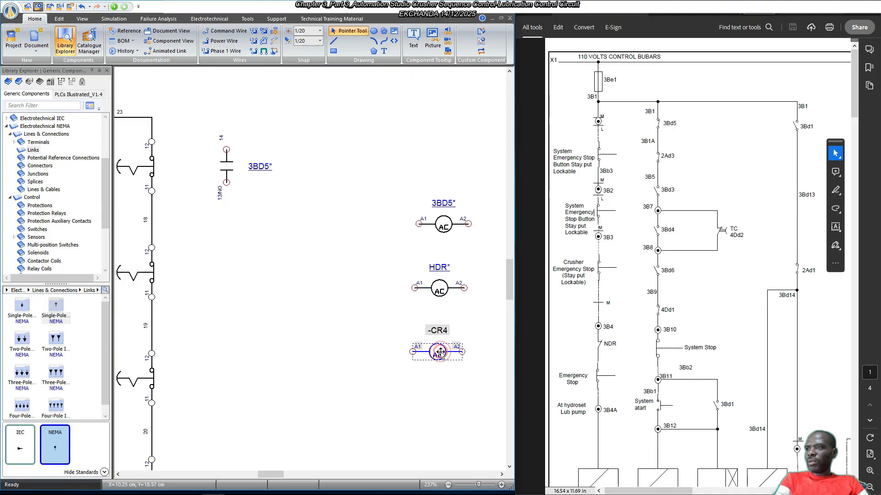
pyautogui.doubleClick(439, 352)
pyautogui.click(287, 104)
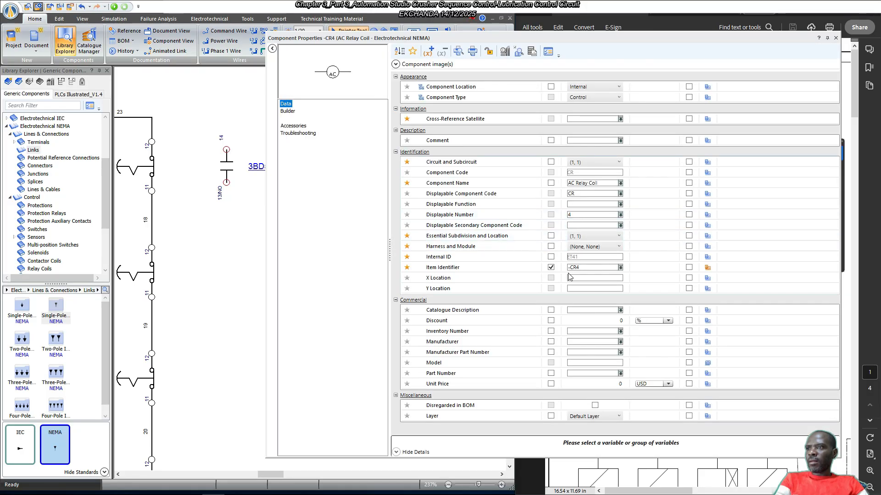
pyautogui.click(585, 267)
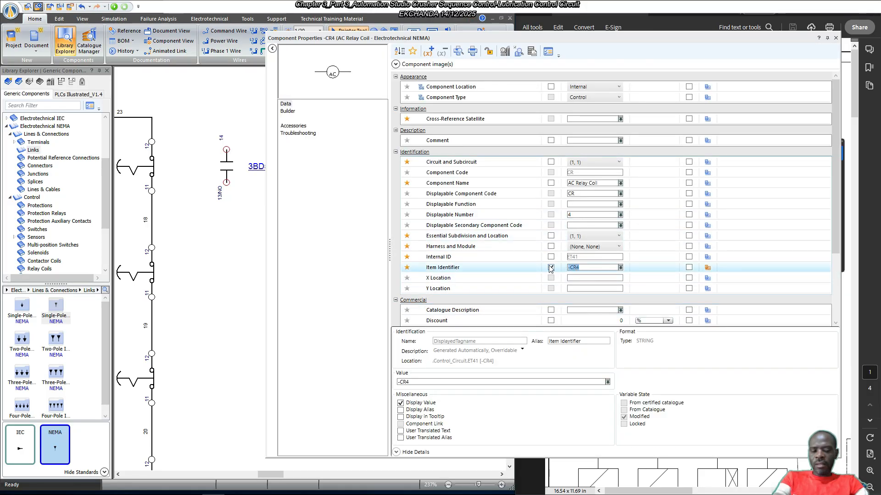
pyautogui.write('2AD3')
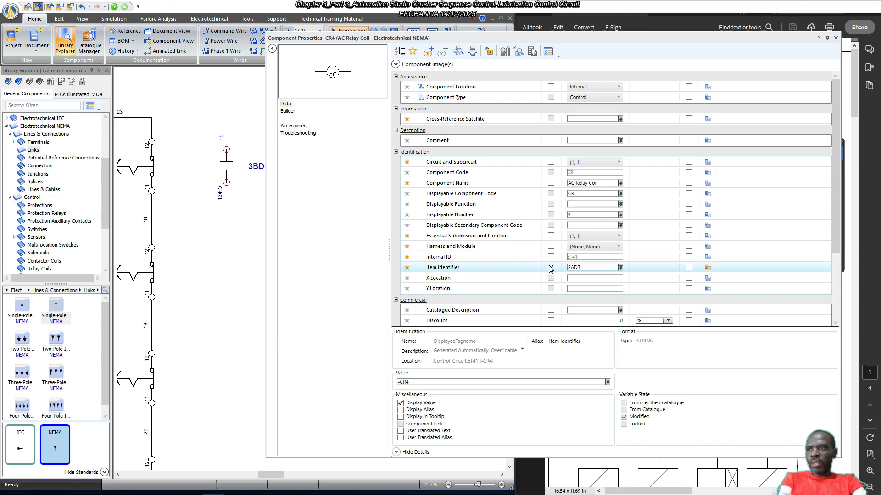
pyautogui.press('Return')
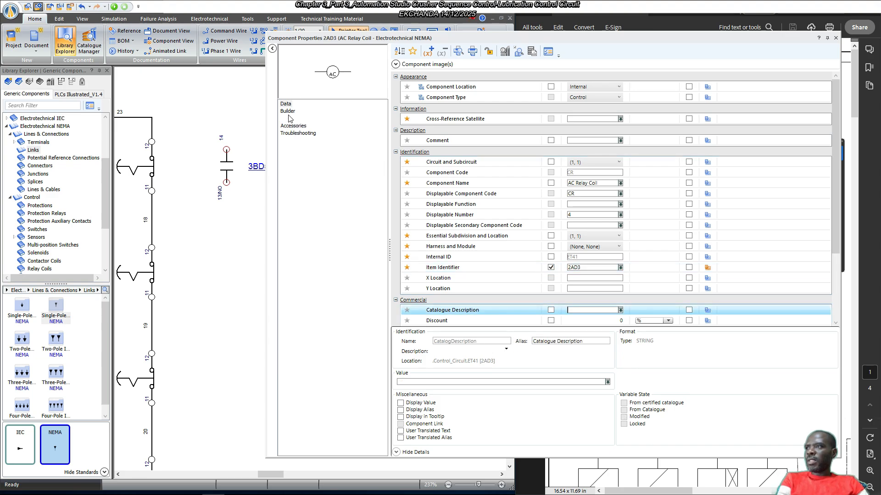
# Add a single-throw NO contact to the 2AD3 relay coil as Group 1 and save the configuration.
pyautogui.click(289, 112)
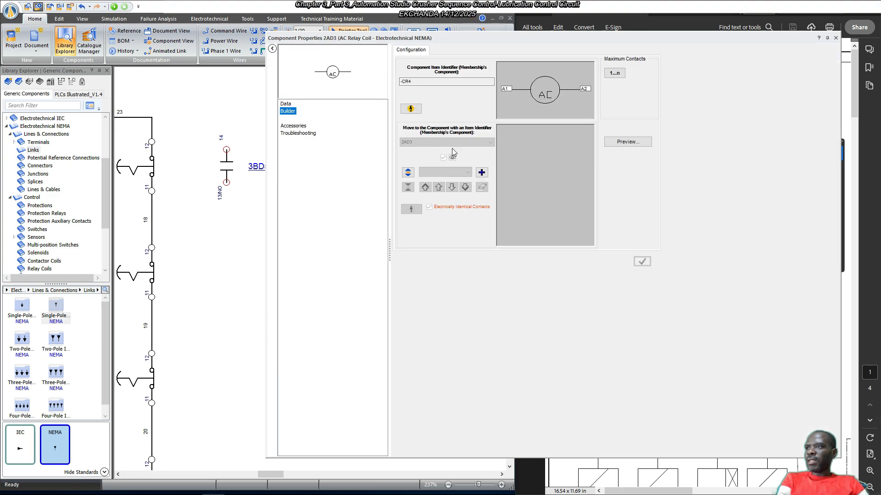
pyautogui.click(480, 173)
pyautogui.click(560, 188)
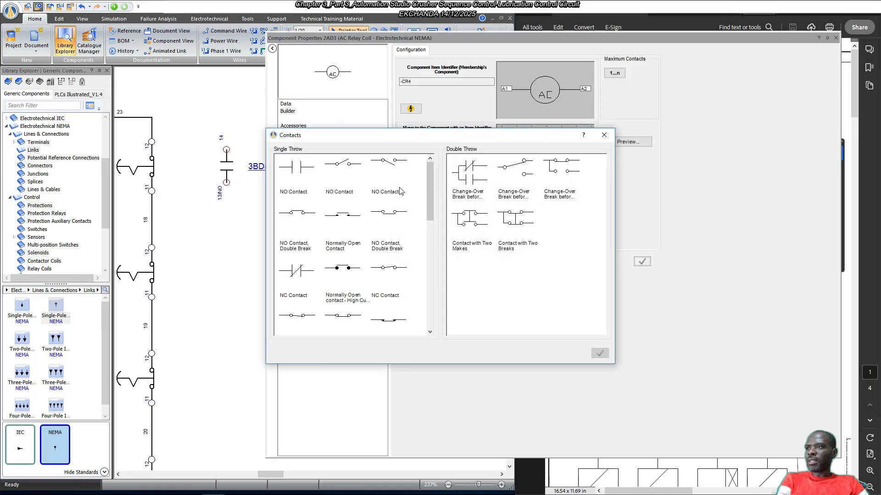
pyautogui.doubleClick(289, 166)
pyautogui.click(642, 262)
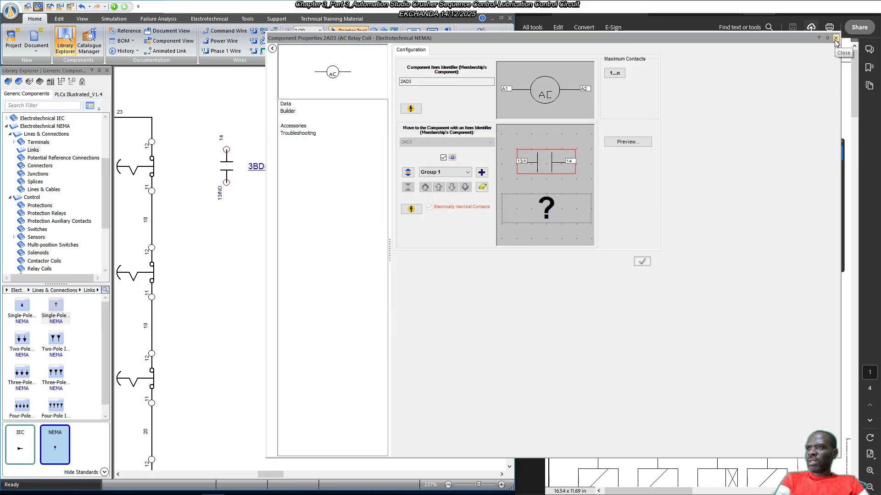
pyautogui.click(835, 39)
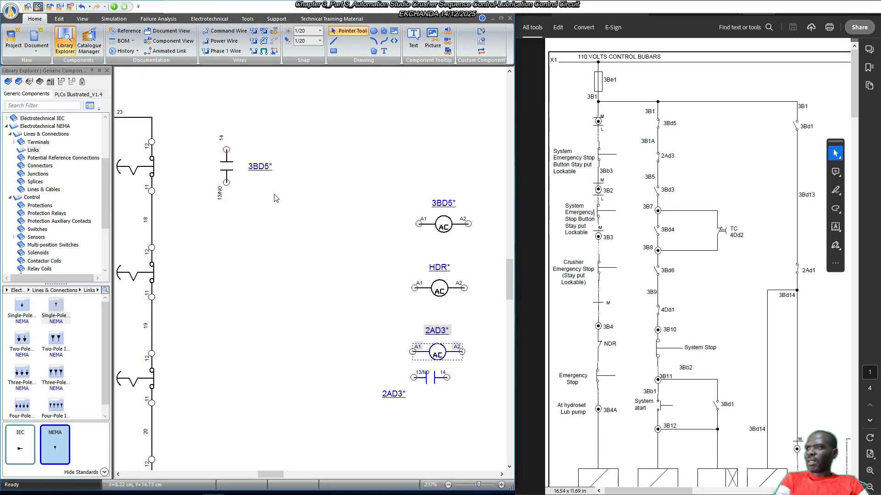
# Place the 2AD3 contact's label directly under its symbol and copy the 2AD3 relay coil to just below that contact.
pyautogui.click(393, 394)
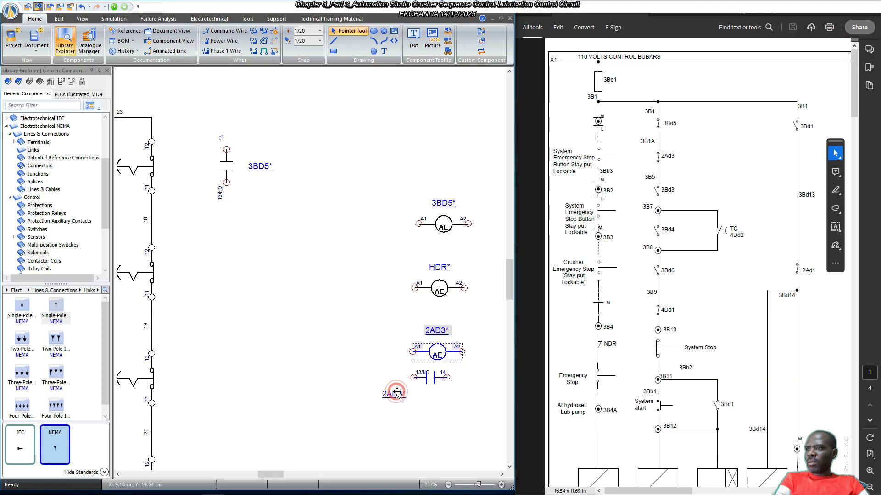
pyautogui.moveTo(438, 395); pyautogui.dragTo(436, 393)
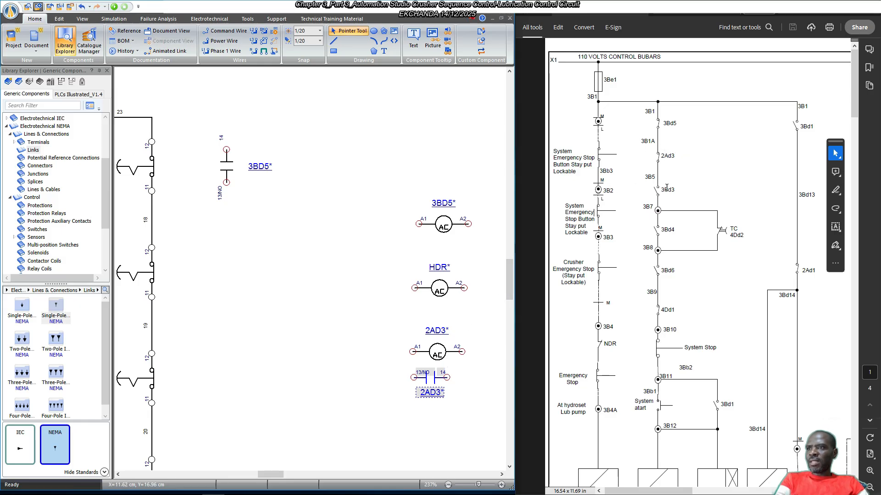
pyautogui.scroll(-1, 671, 220)
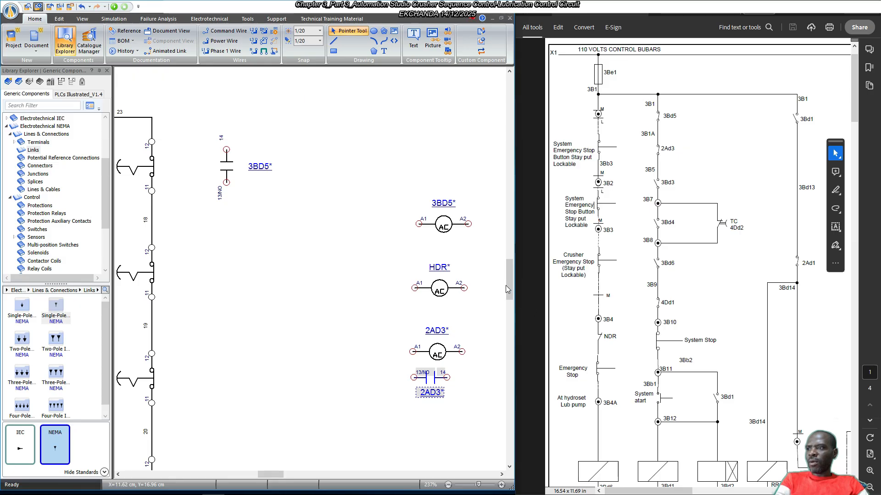
pyautogui.scroll(-3, 500, 284)
pyautogui.scroll(-2, 465, 278)
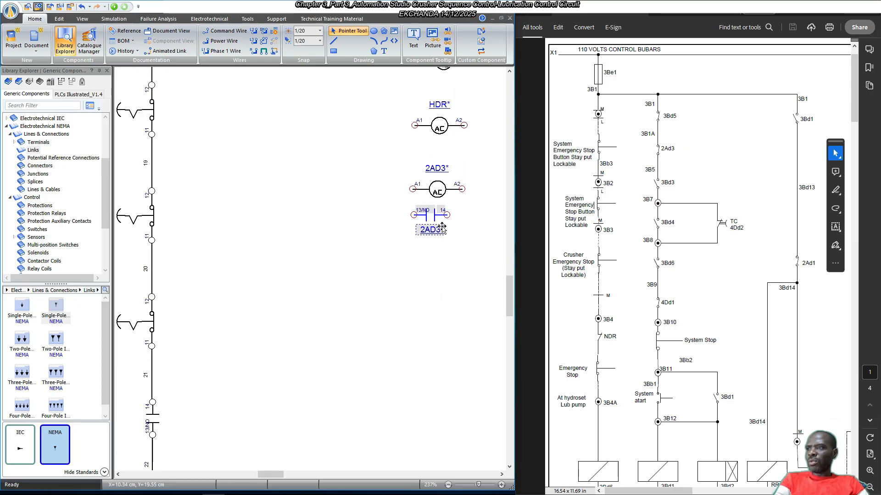
pyautogui.click(436, 192)
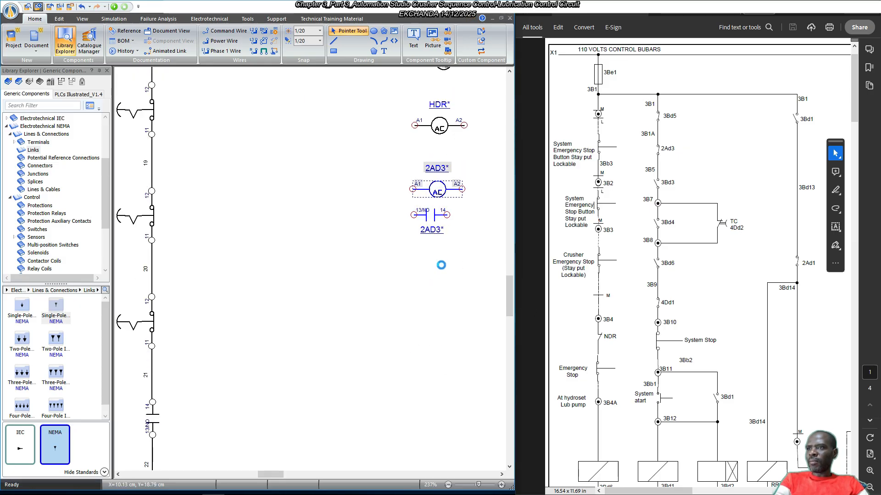
pyautogui.hotkey('ctrl', 'v')
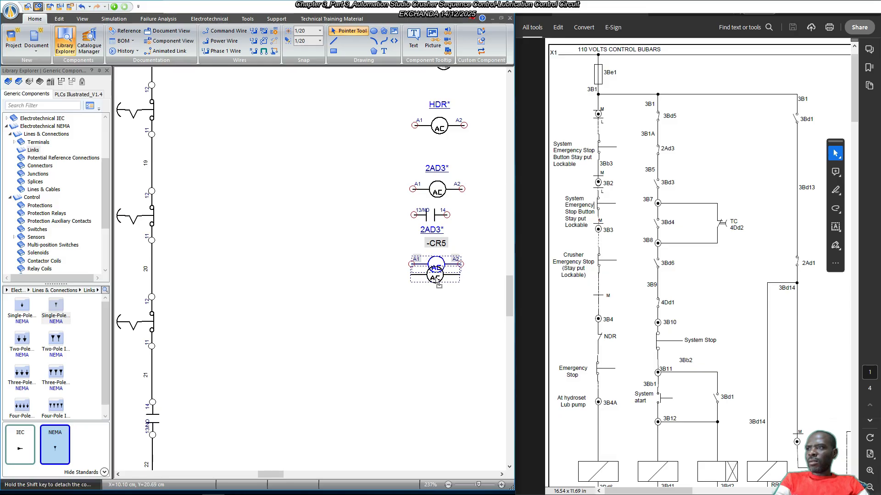
pyautogui.moveTo(438, 269); pyautogui.dragTo(438, 280)
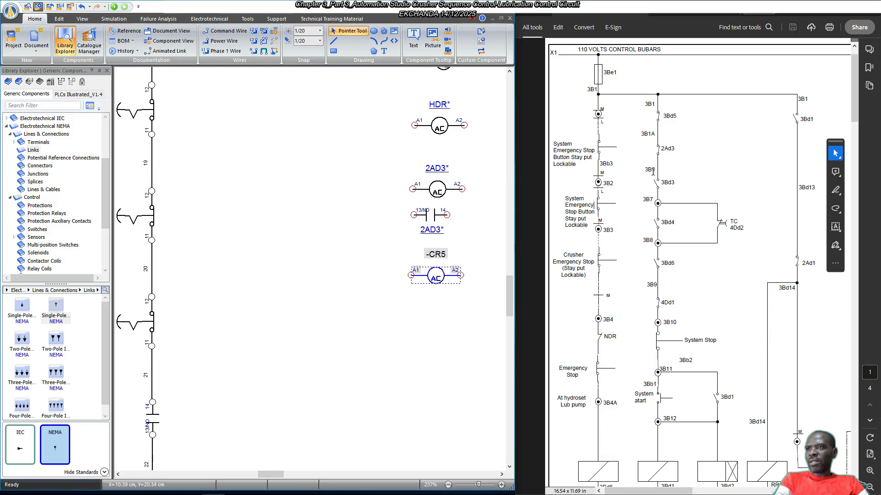
# Set the item identifier of the newly copied relay coil below the 2AD3 contact to 3BD3.
pyautogui.doubleClick(437, 277)
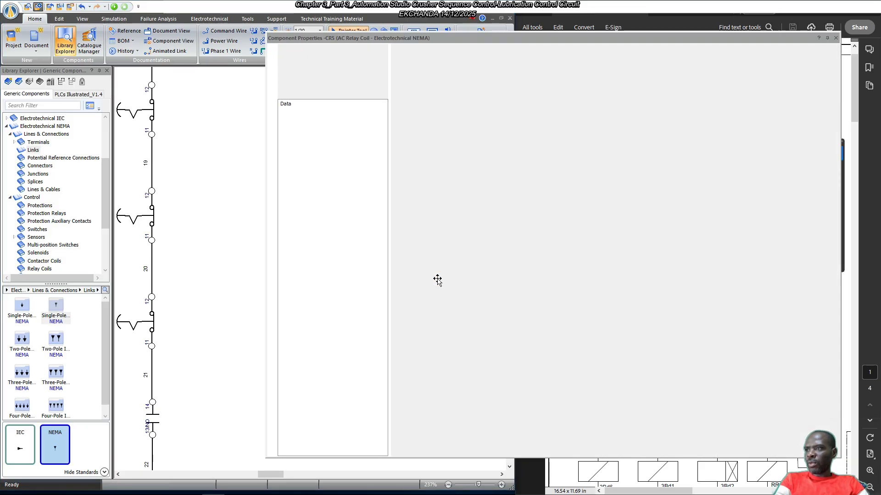
pyautogui.click(286, 105)
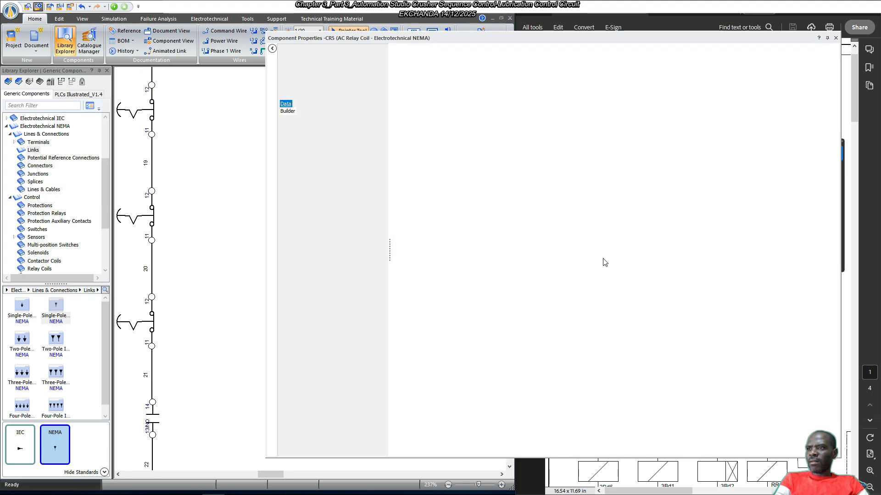
pyautogui.click(586, 266)
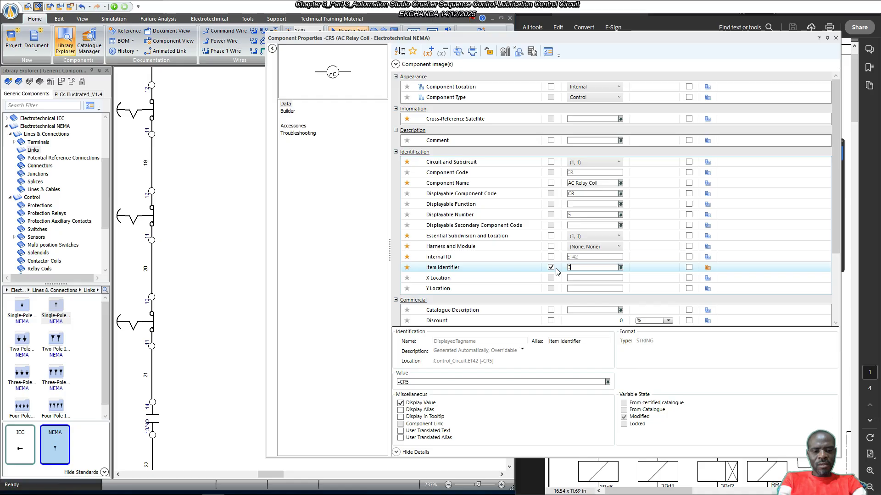
pyautogui.press('BackSpace')
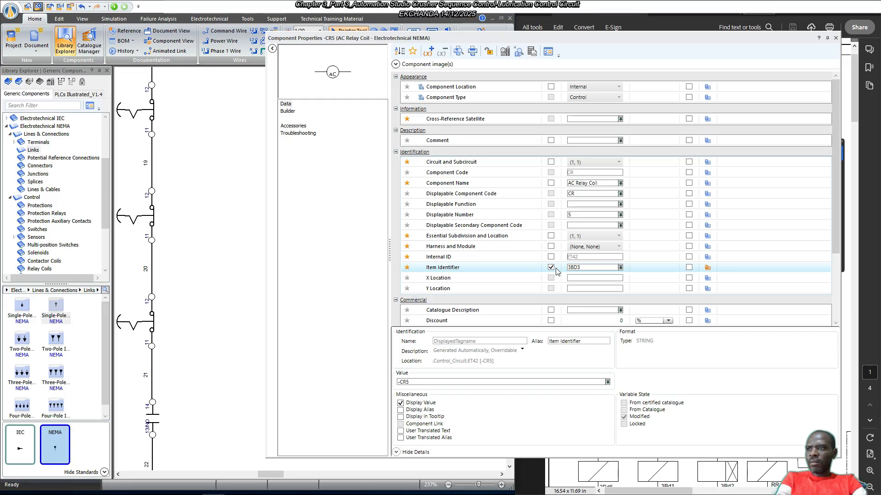
pyautogui.write('BD3')
pyautogui.click(452, 310)
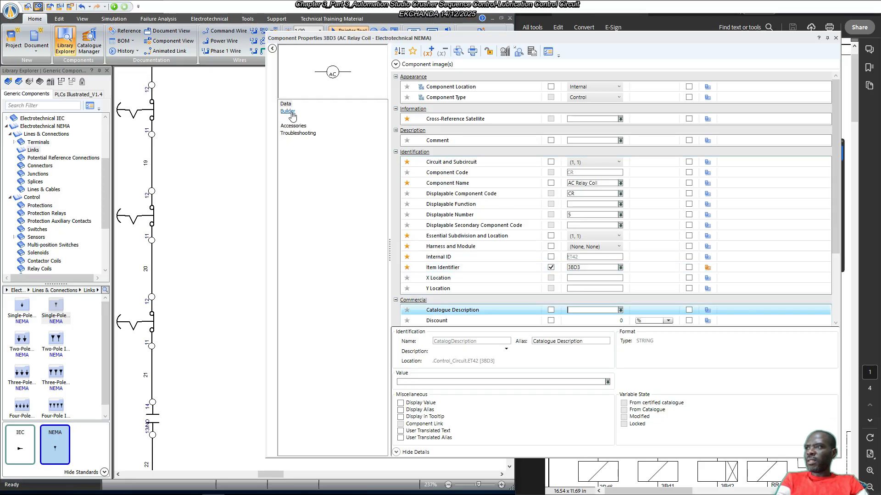
# Add a single-throw NO contact to the 3BD3 relay coil as Group 1 and place the contact's label directly under its symbol.
pyautogui.click(295, 113)
pyautogui.click(482, 173)
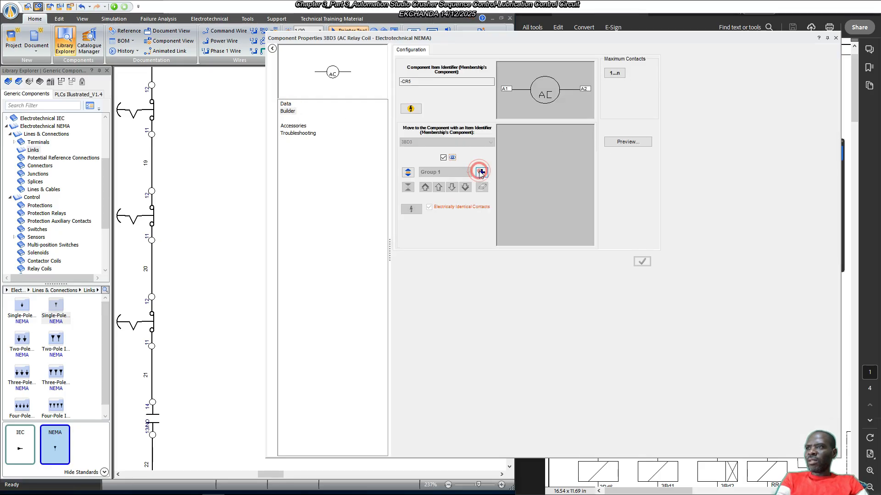
pyautogui.click(544, 186)
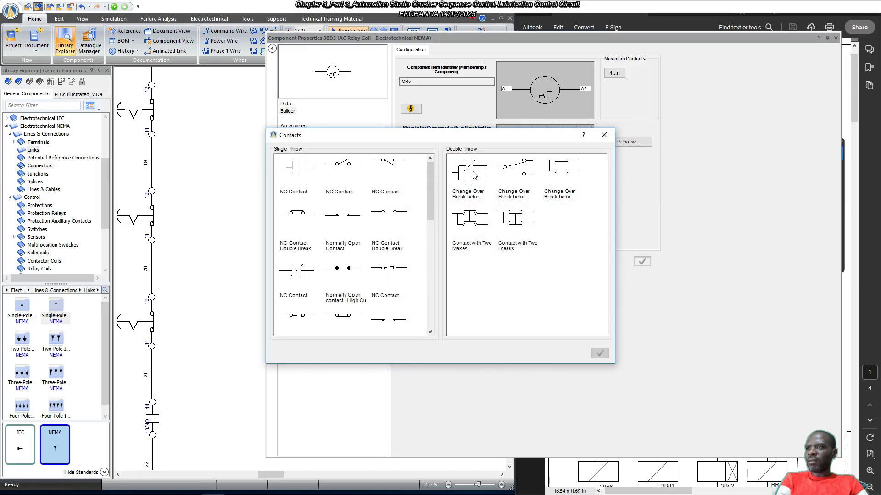
pyautogui.doubleClick(312, 170)
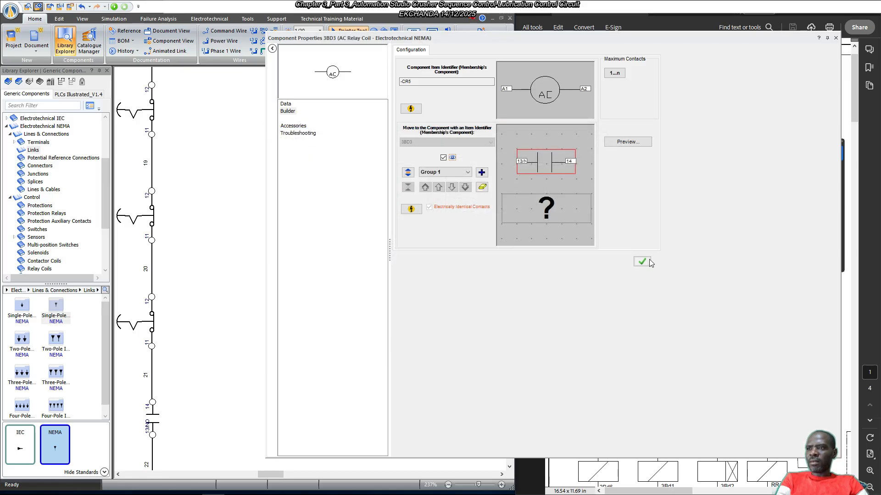
pyautogui.click(642, 262)
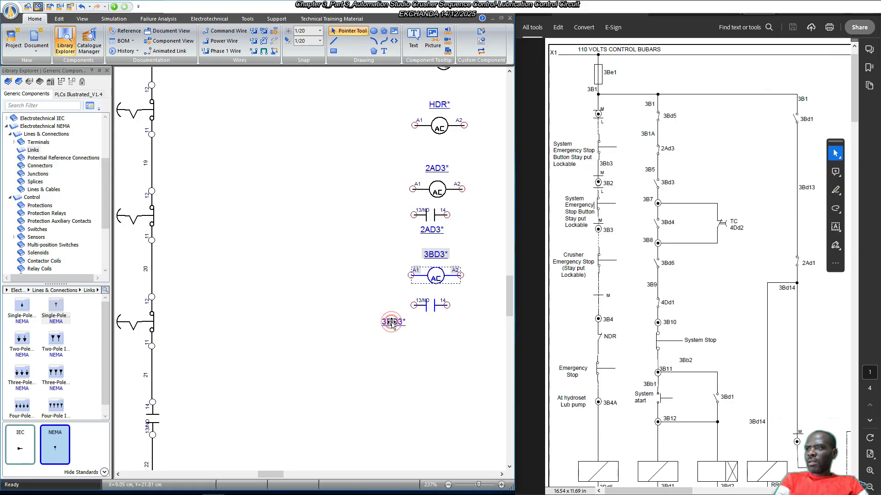
pyautogui.moveTo(392, 322); pyautogui.dragTo(428, 328)
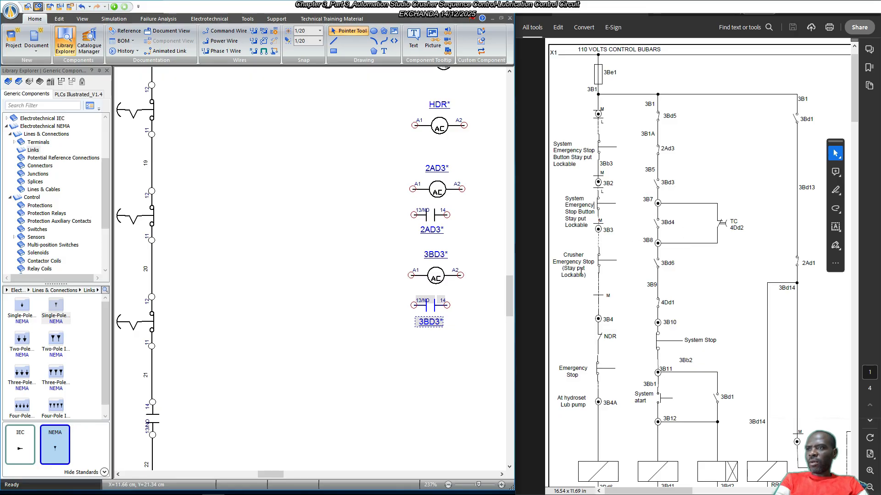
# Copy the 3BD3 relay coil to just below its contact and set the copy's item identifier to 3DB4.
pyautogui.click(437, 276)
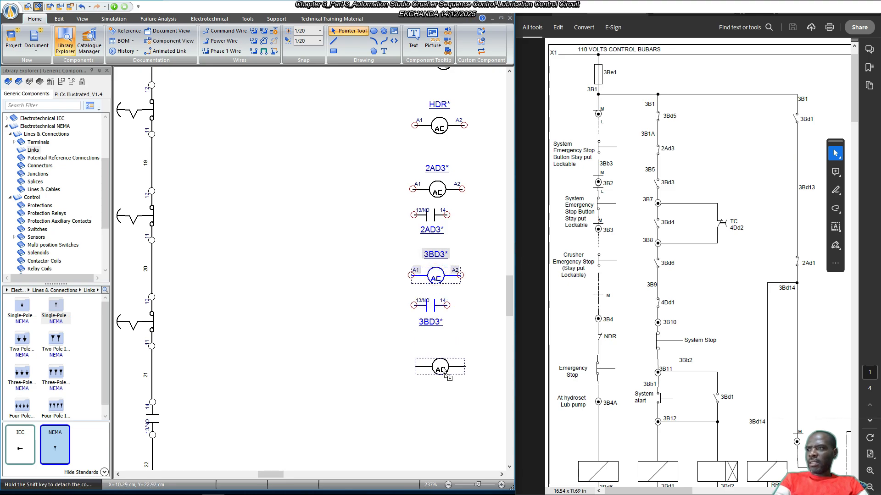
pyautogui.click(442, 364)
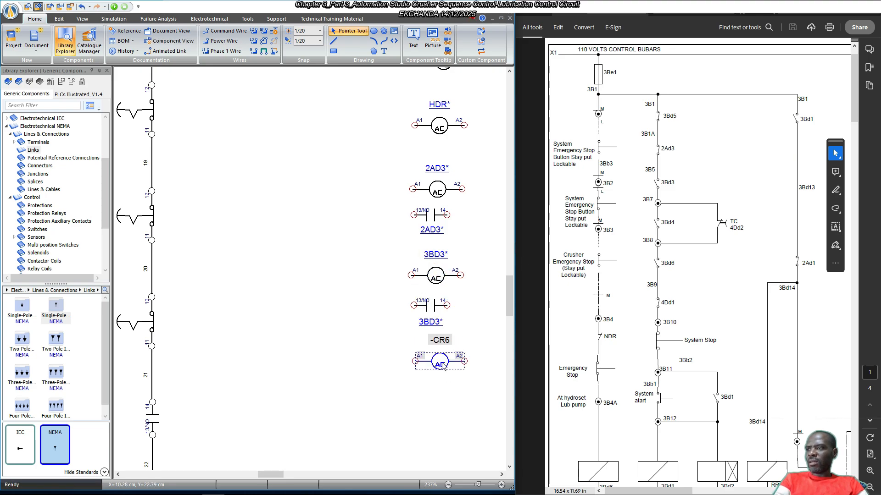
pyautogui.doubleClick(440, 362)
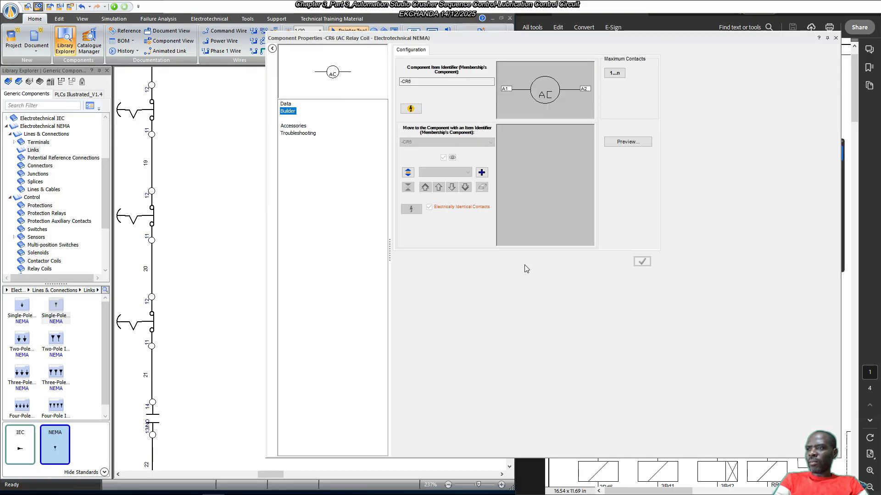
pyautogui.click(302, 106)
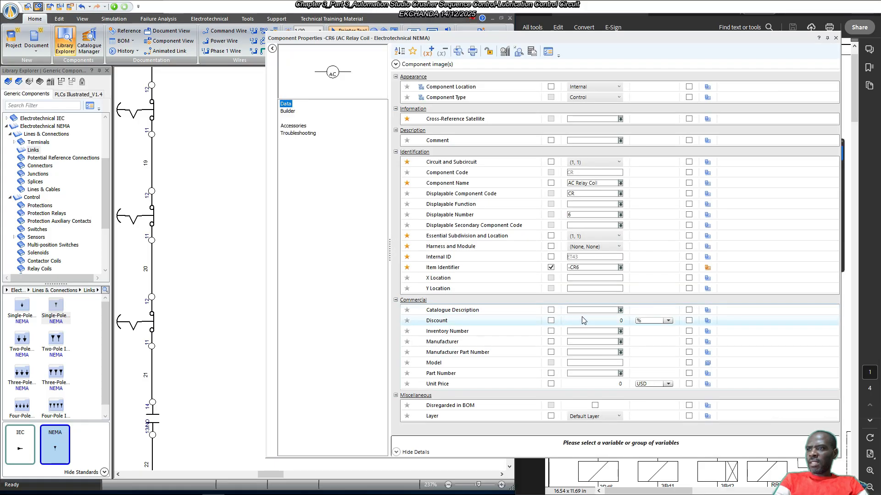
pyautogui.click(567, 267)
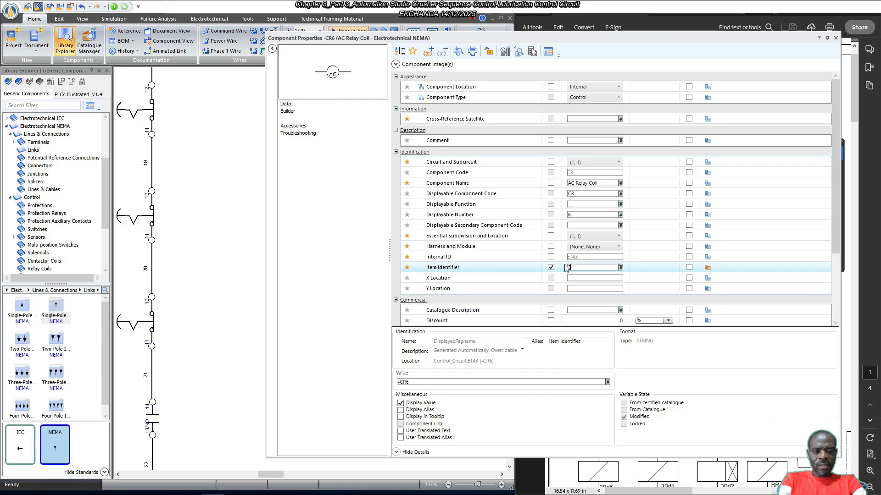
pyautogui.write('3DB4')
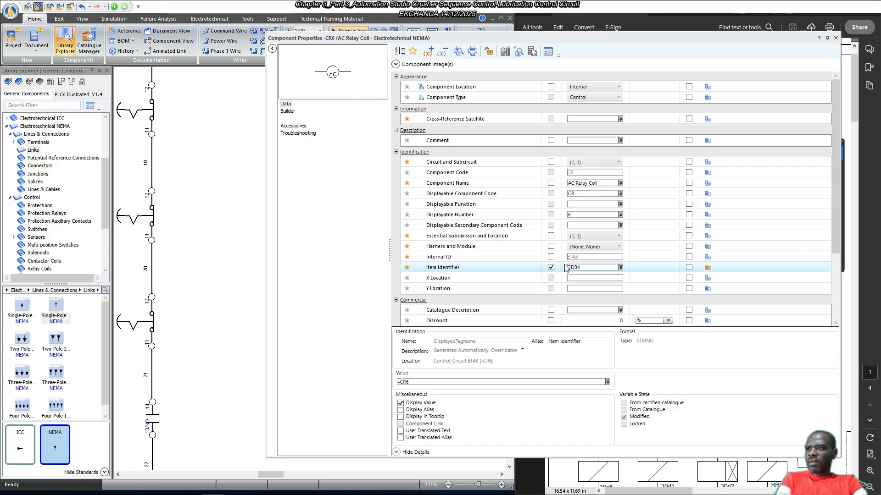
pyautogui.press('Return')
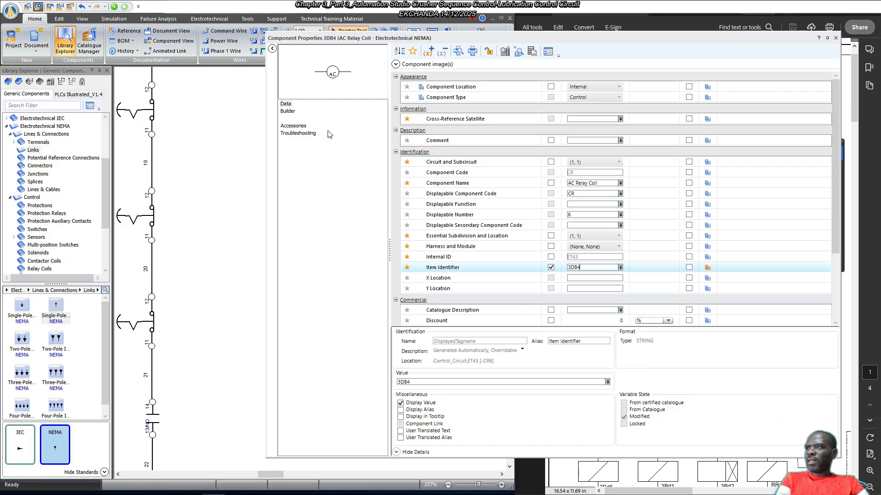
# Add a single-throw NO contact to the 3DB4 relay coil as Group 1 and save the configuration.
pyautogui.click(287, 111)
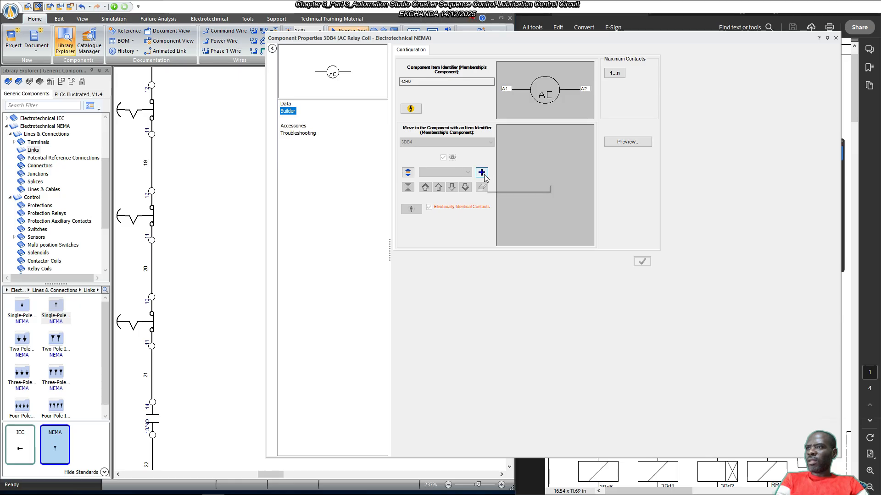
pyautogui.click(482, 173)
pyautogui.click(555, 241)
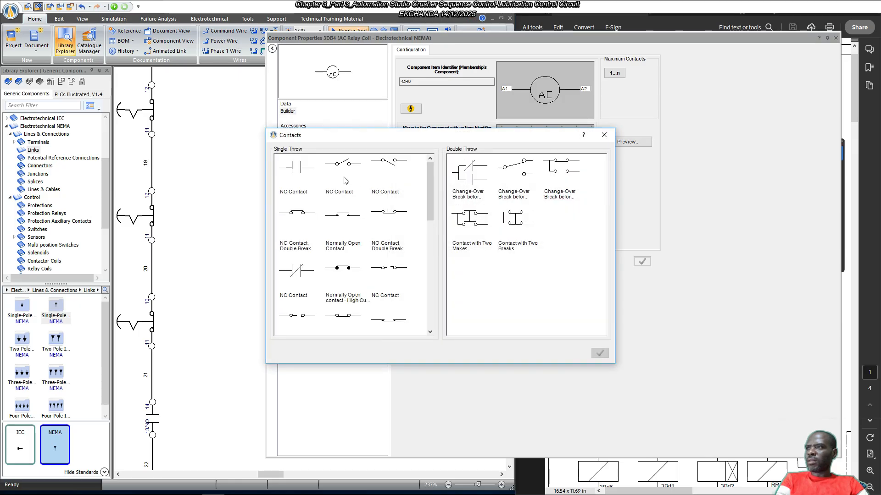
pyautogui.click(301, 168)
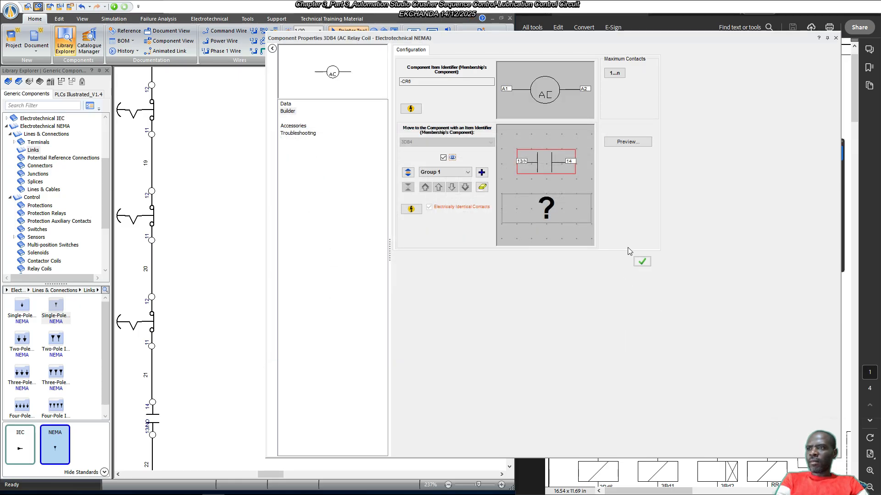
pyautogui.click(641, 261)
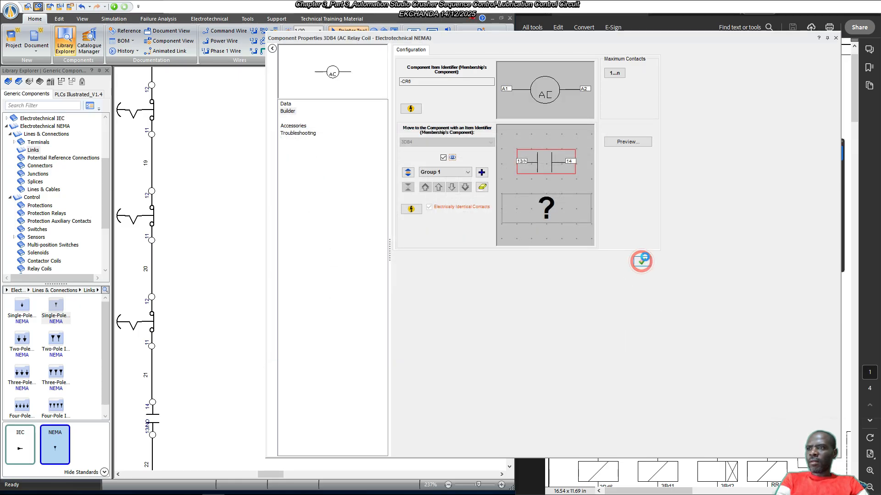
pyautogui.click(836, 38)
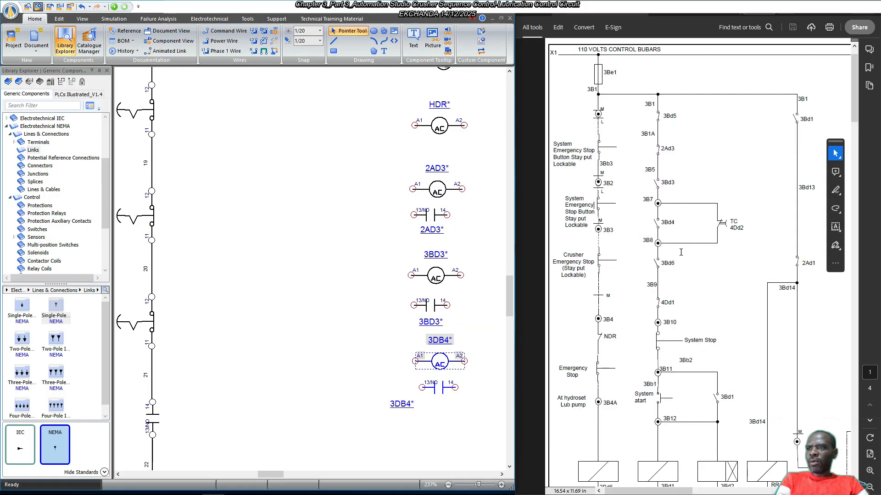
# Move the 3DB4 contact's label directly under its contact symbol.
pyautogui.scroll(-5, 173, 387)
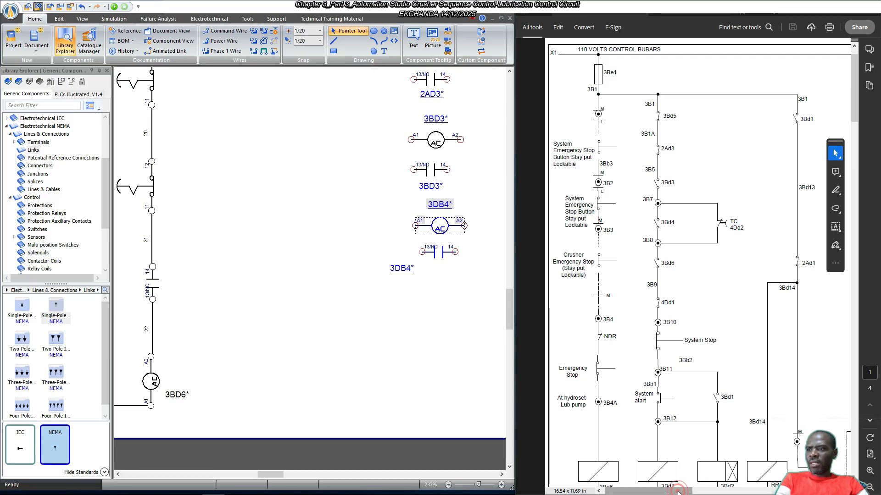
pyautogui.moveTo(678, 491); pyautogui.dragTo(794, 490)
pyautogui.scroll(-1, 794, 447)
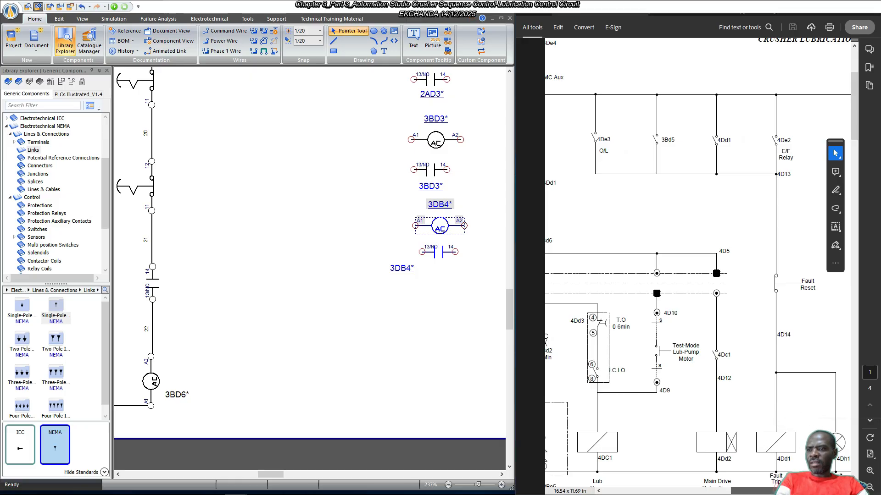
pyautogui.click(440, 269)
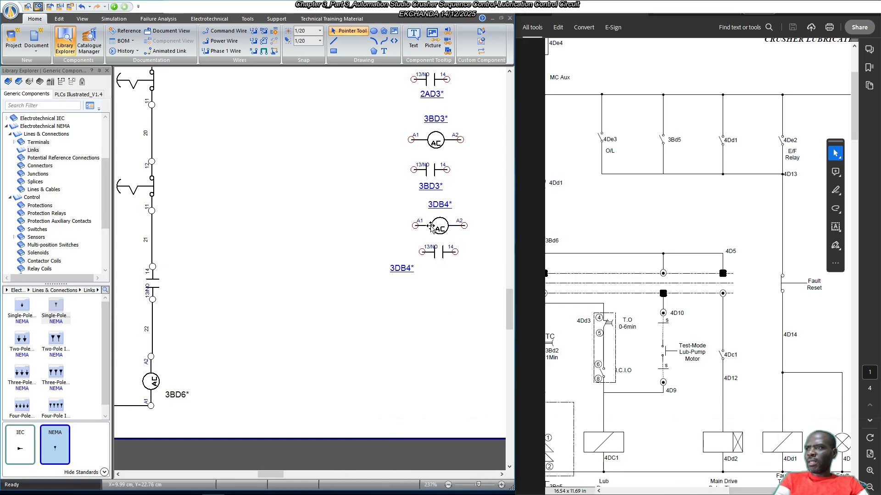
pyautogui.click(407, 268)
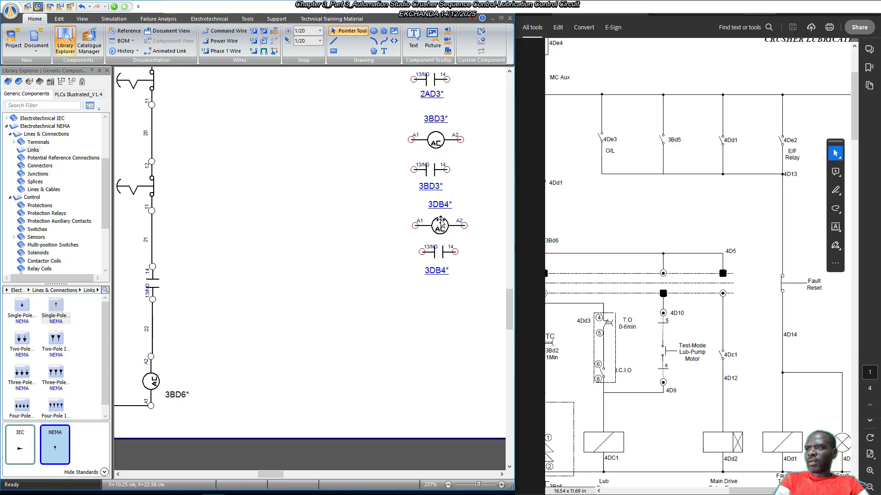
# Copy the 3DB4 relay coil to just below its contact and set the copy's item identifier to 4Dd1.
pyautogui.moveTo(440, 226); pyautogui.dragTo(444, 311)
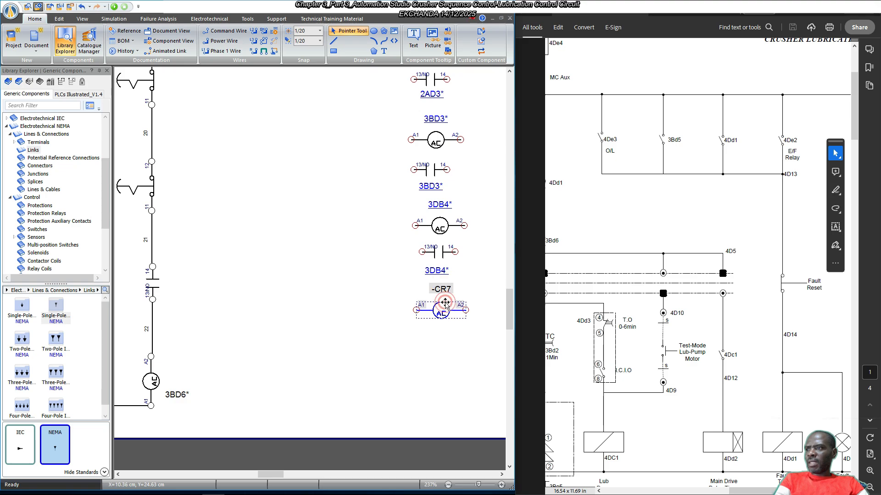
pyautogui.doubleClick(443, 311)
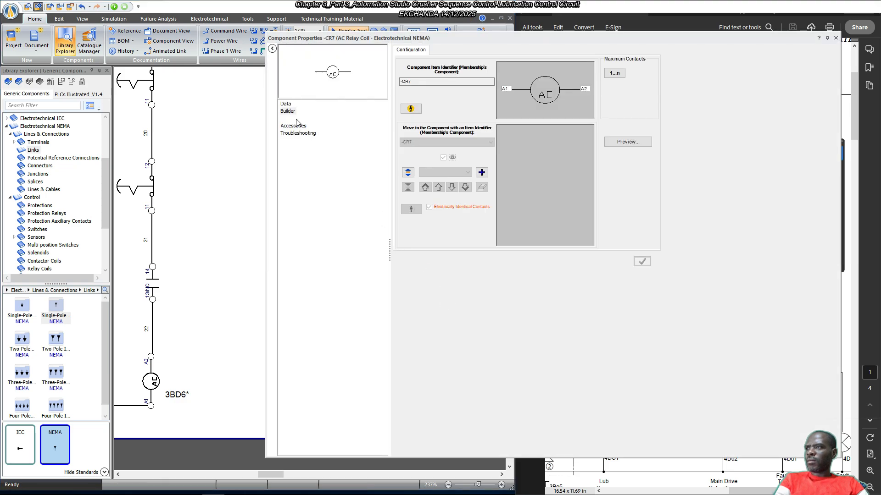
pyautogui.click(290, 112)
pyautogui.click(286, 105)
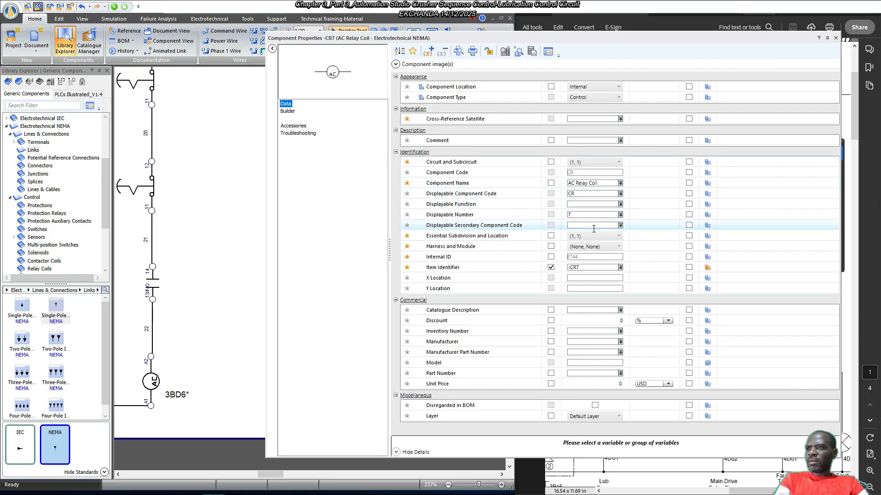
pyautogui.click(583, 267)
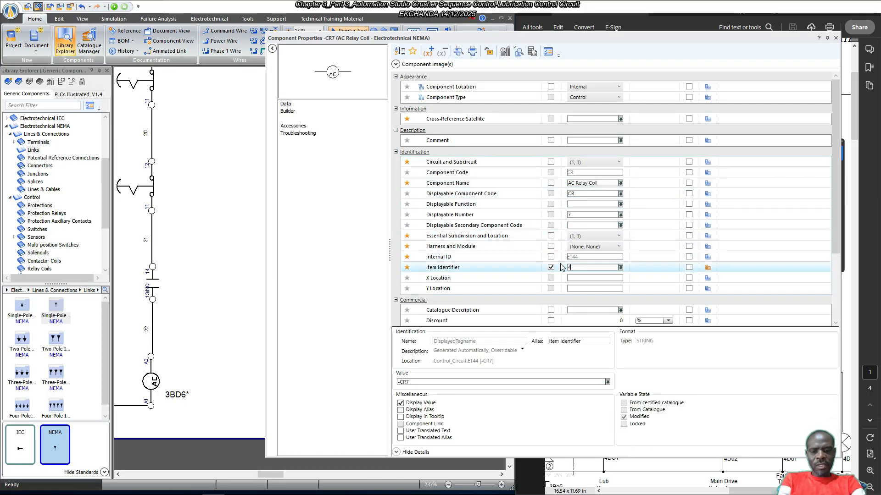
pyautogui.write('4D')
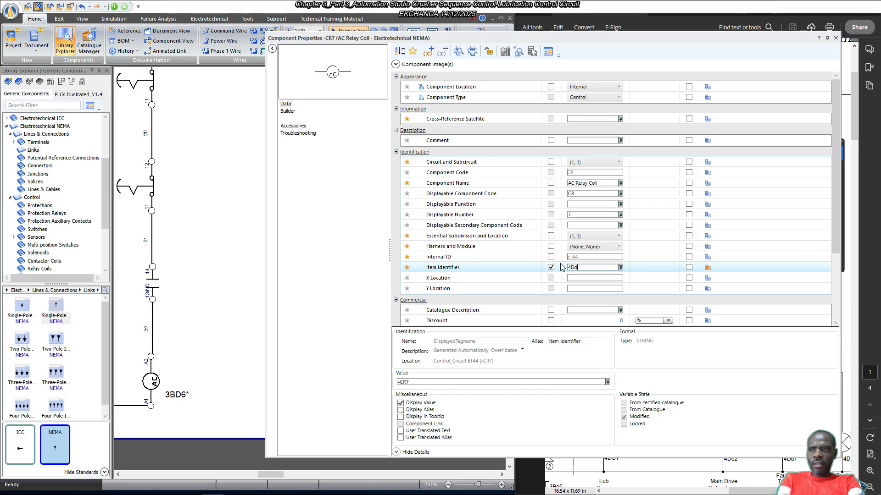
pyautogui.write('d1')
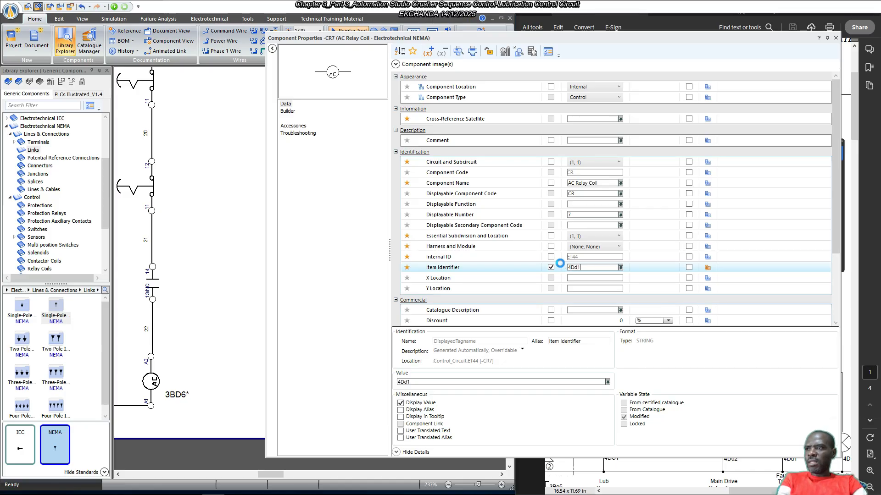
# Add a single-throw NO contact to the 4Dd1 relay coil as Group 1 and save the configuration.
pyautogui.click(288, 112)
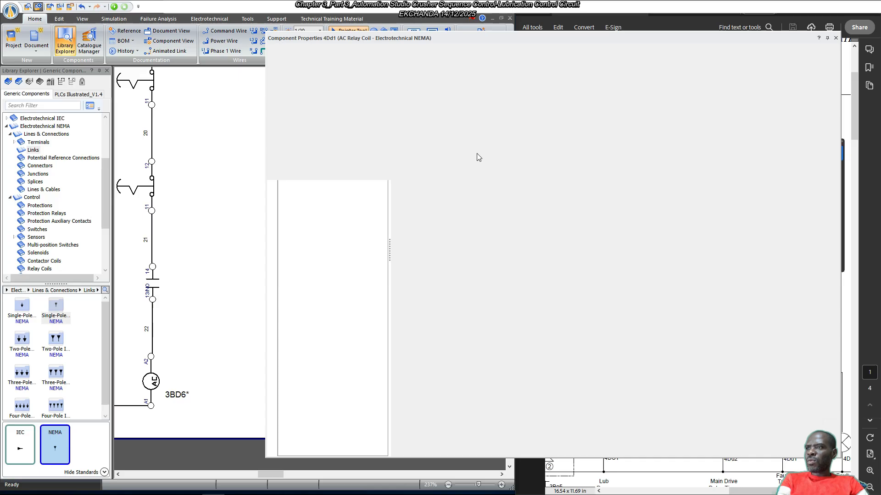
pyautogui.click(482, 172)
pyautogui.doubleClick(571, 195)
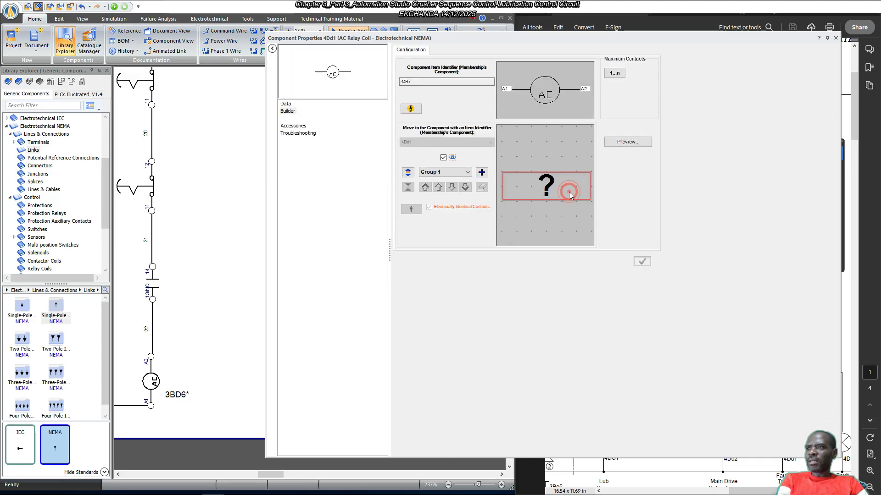
pyautogui.doubleClick(297, 167)
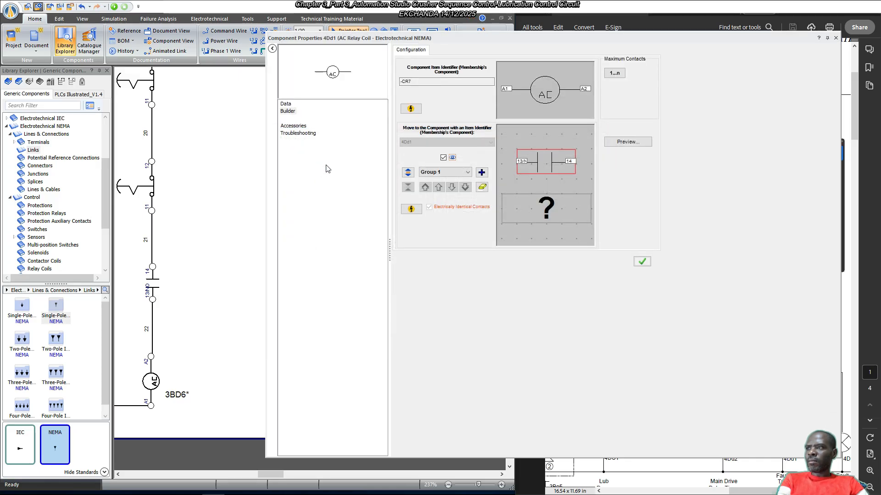
pyautogui.click(641, 262)
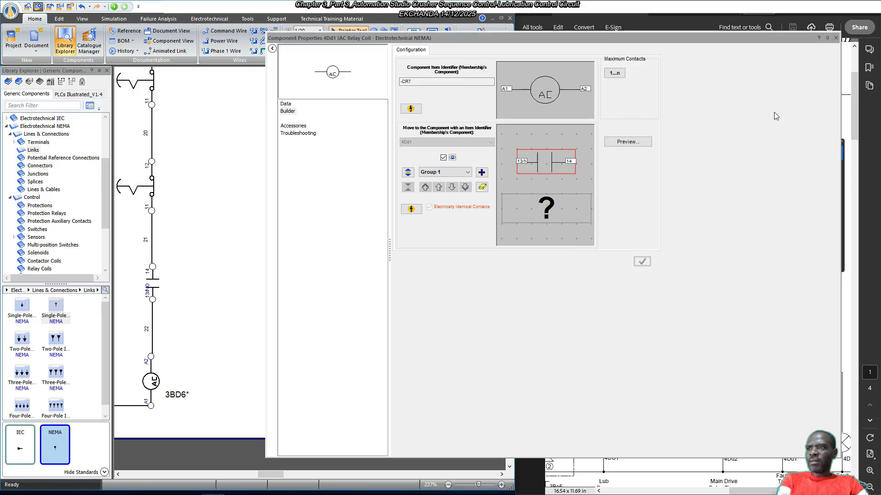
pyautogui.click(835, 39)
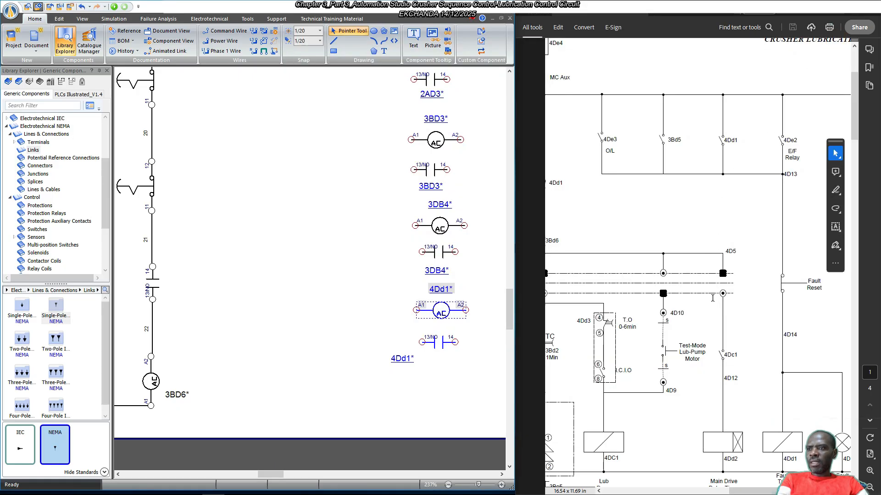
# Place a NEMA push-button switch with break contact (automatic return) below the 4Dd1 contact for the reference drawing's System Stop.
pyautogui.moveTo(729, 491); pyautogui.dragTo(616, 492)
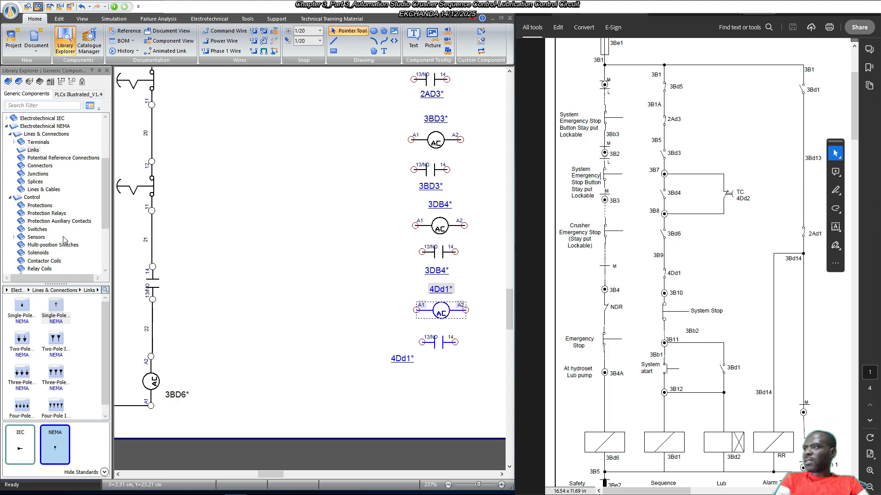
pyautogui.click(38, 229)
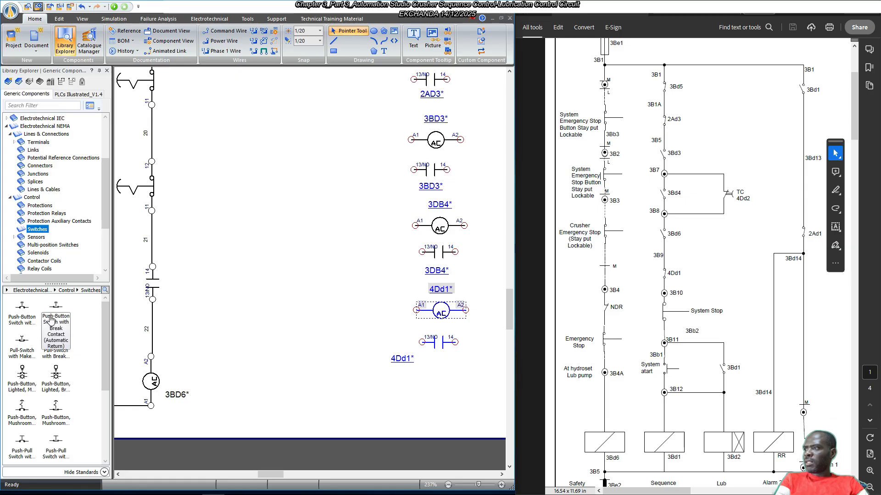
pyautogui.click(51, 320)
pyautogui.moveTo(54, 450); pyautogui.dragTo(408, 388)
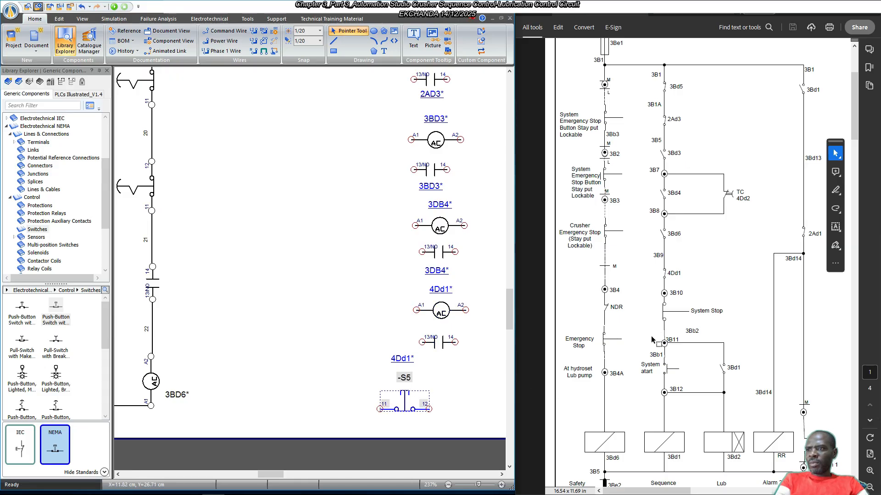
# Set the new break-contact push-button's item identifier to SYSTEM STOP.
pyautogui.doubleClick(405, 406)
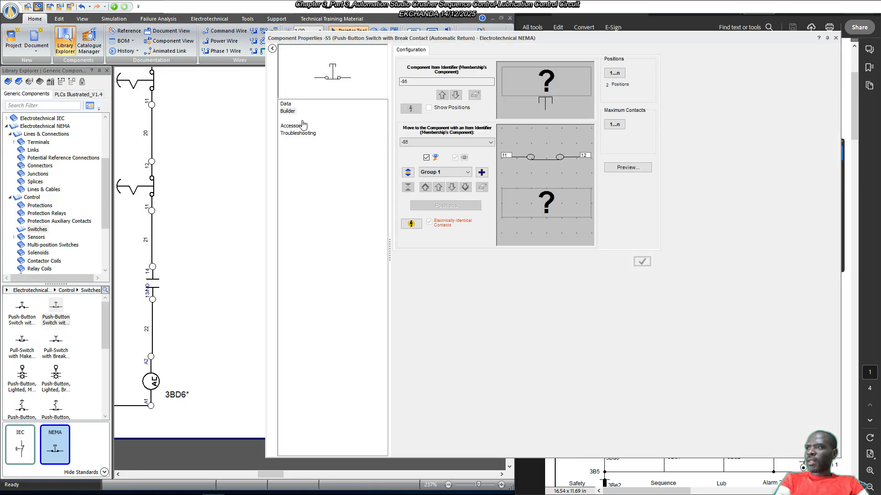
pyautogui.click(287, 105)
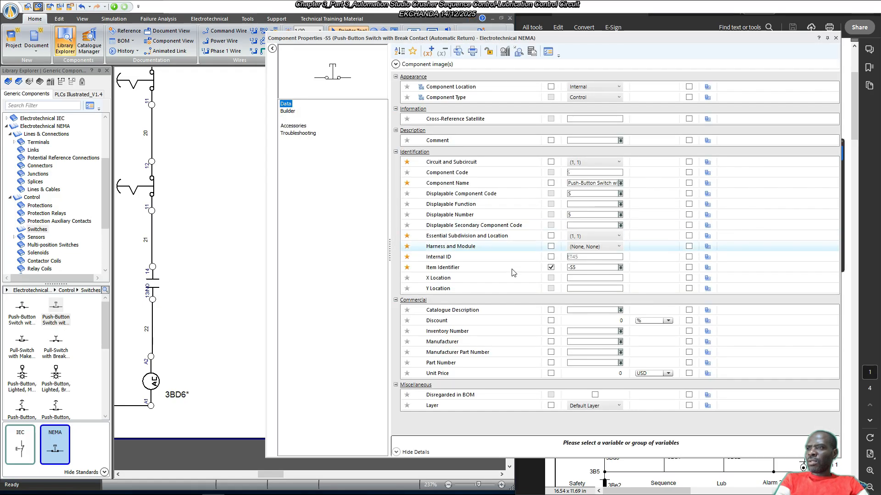
pyautogui.click(573, 267)
pyautogui.write('SYETM \\')
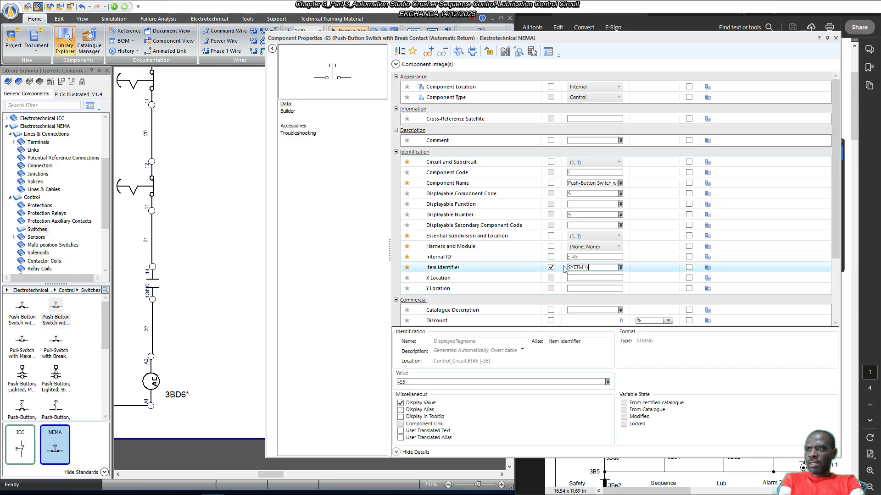
pyautogui.press('BackSpace')
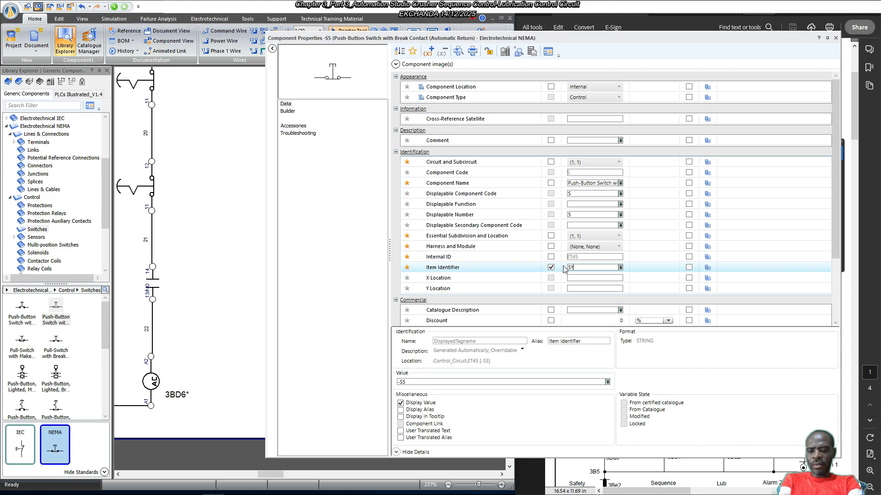
pyautogui.write('STEM STOP')
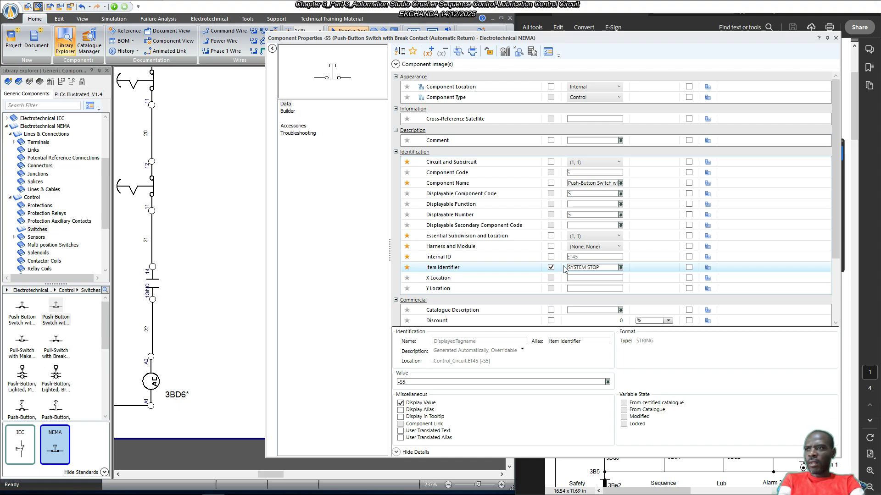
pyautogui.press('Return')
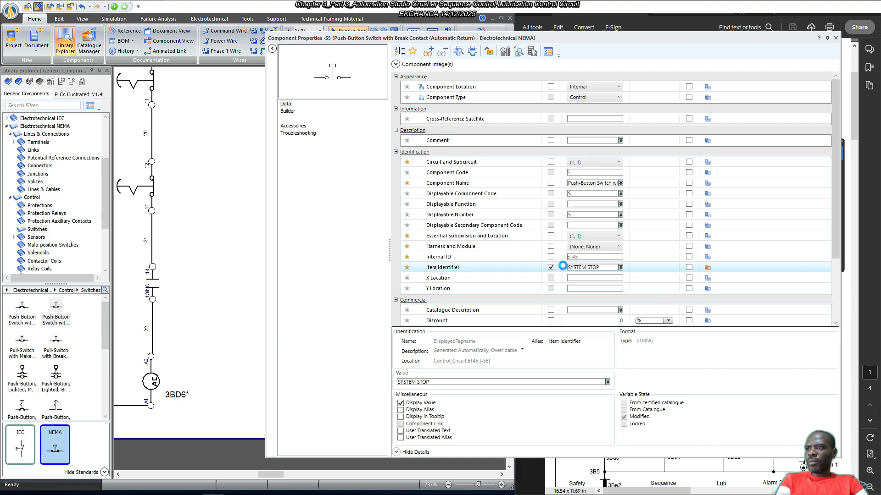
# Review the SYSTEM STOP push-button's contact configuration and electrical characteristics, and close its properties.
pyautogui.click(287, 111)
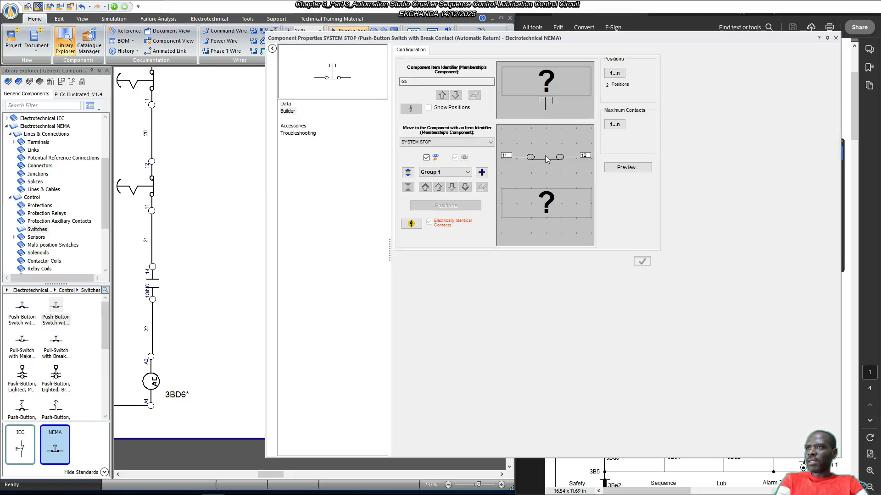
pyautogui.click(411, 224)
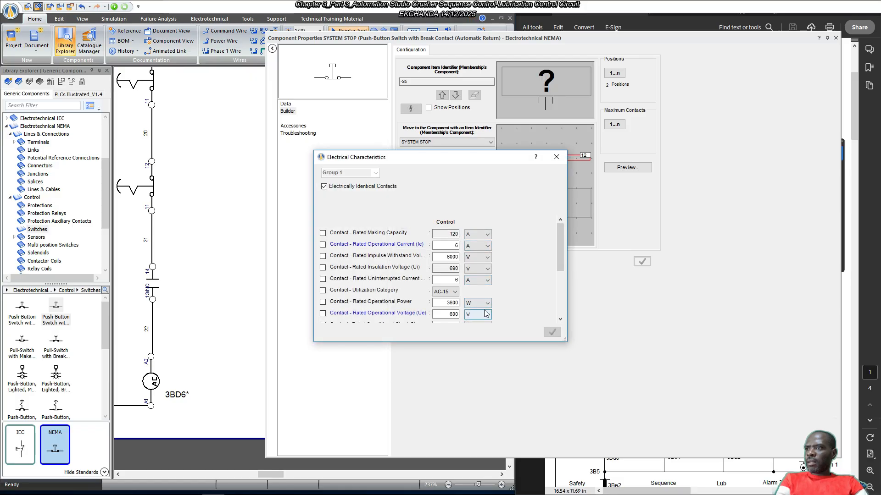
pyautogui.click(556, 158)
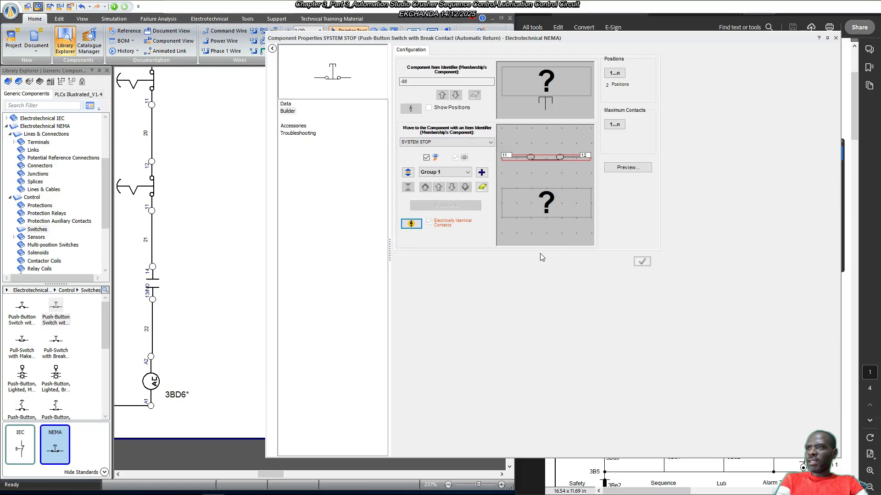
pyautogui.click(835, 39)
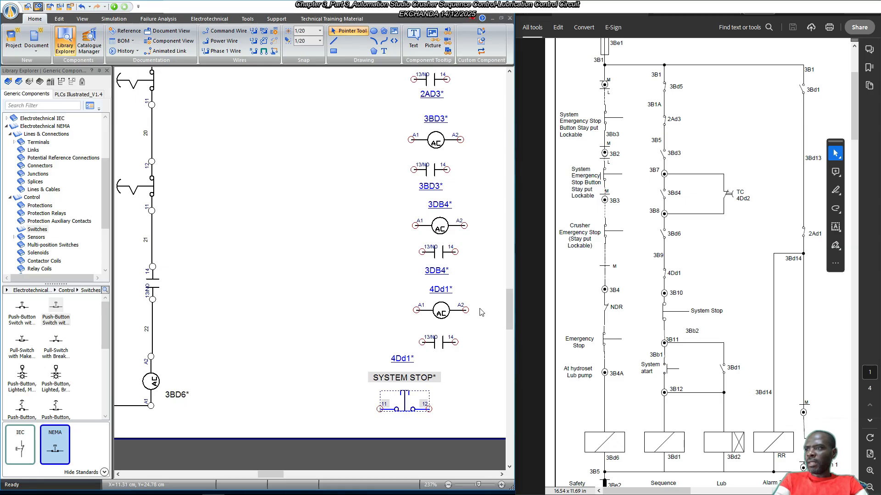
# Copy the 4Dd1 relay coil to the free space beside it and set the copy's item identifier to 3BD1.
pyautogui.click(443, 311)
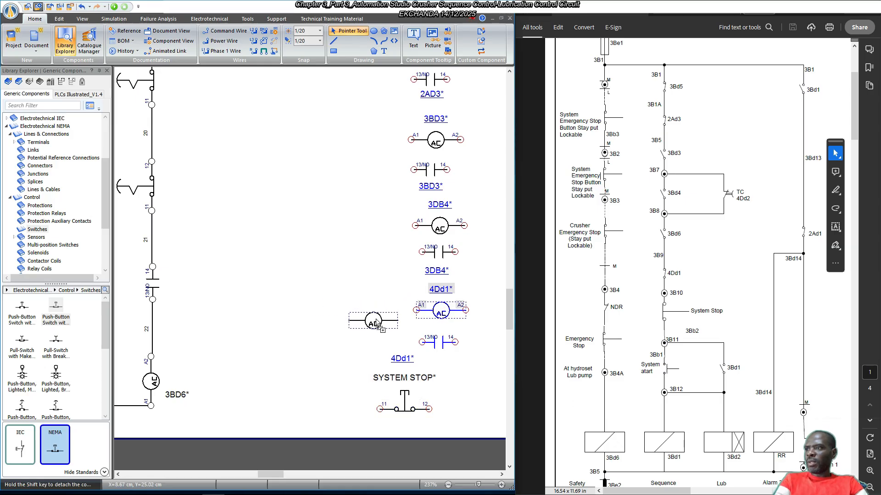
pyautogui.hotkey('ctrl', 'v')
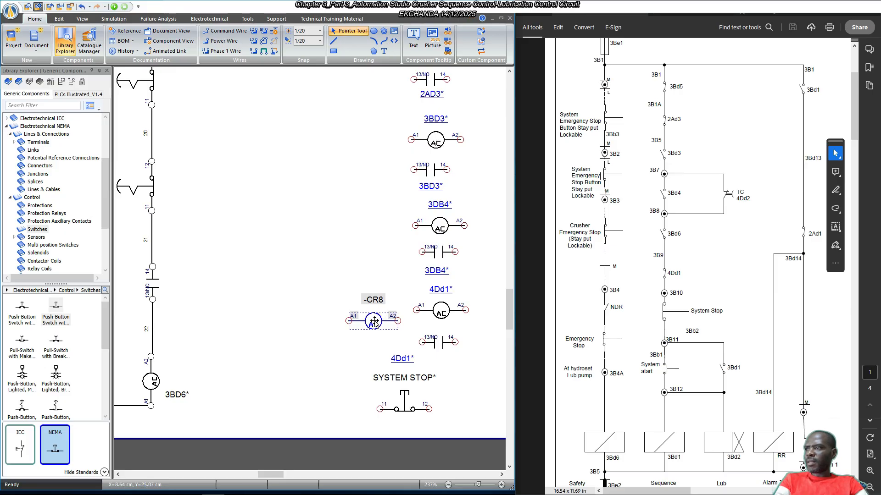
pyautogui.doubleClick(374, 321)
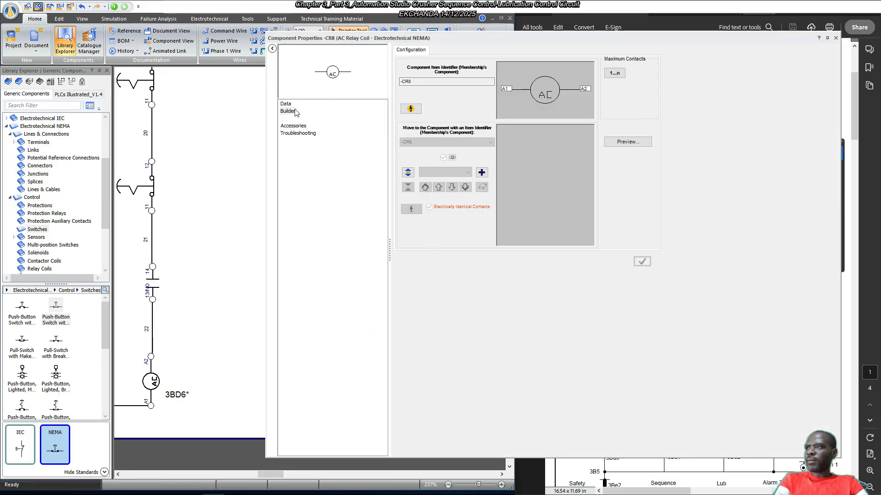
pyautogui.click(286, 104)
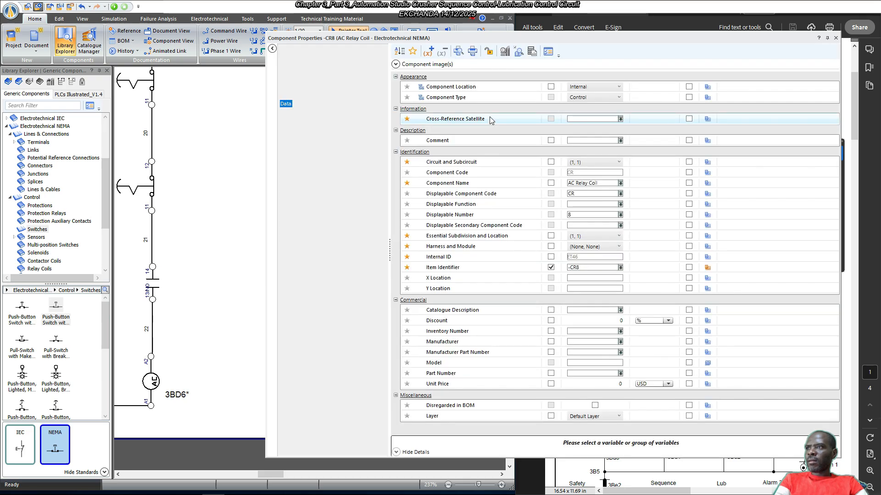
pyautogui.click(587, 268)
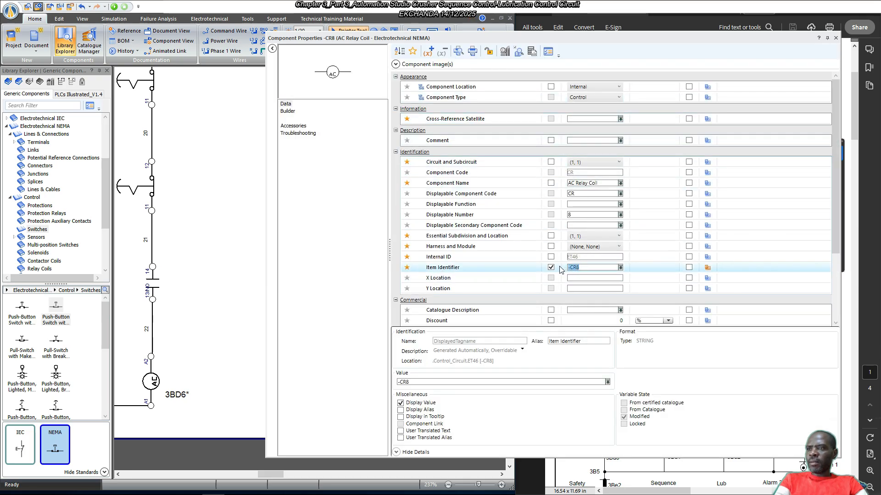
pyautogui.write('3BD1')
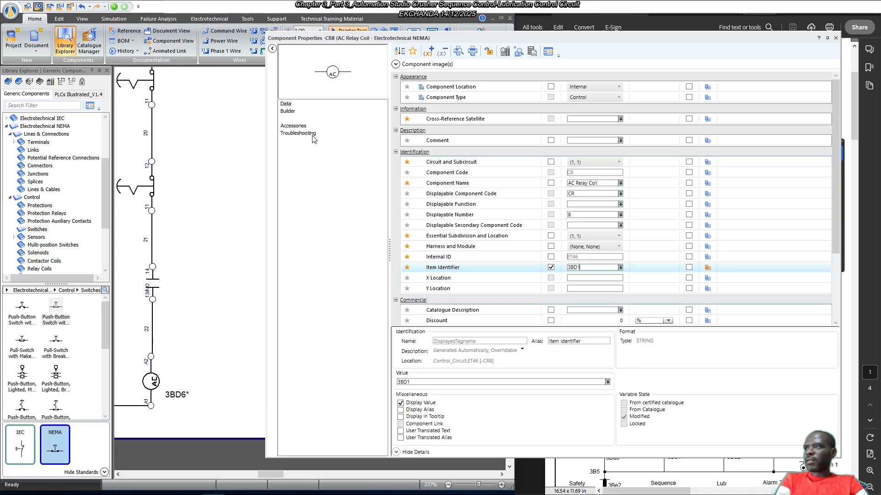
# Add a single-throw NO contact to the 3BD1 relay coil as Group 1 and save the configuration.
pyautogui.click(288, 111)
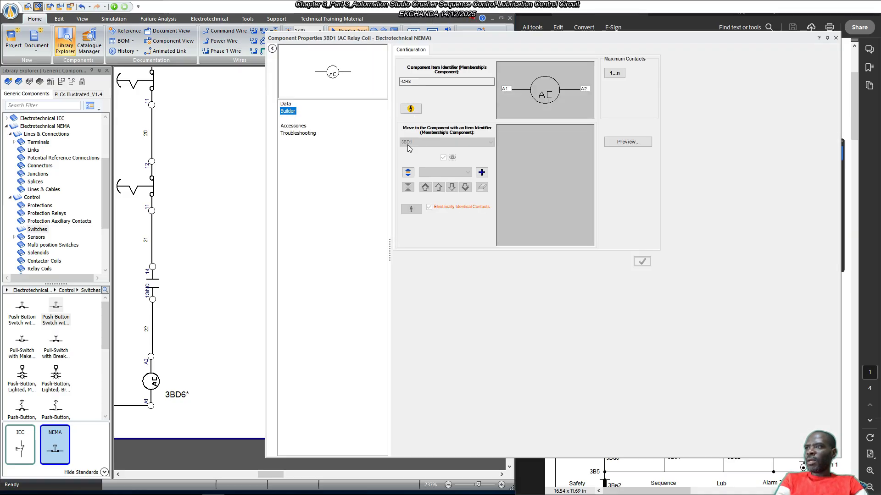
pyautogui.click(481, 172)
pyautogui.click(546, 186)
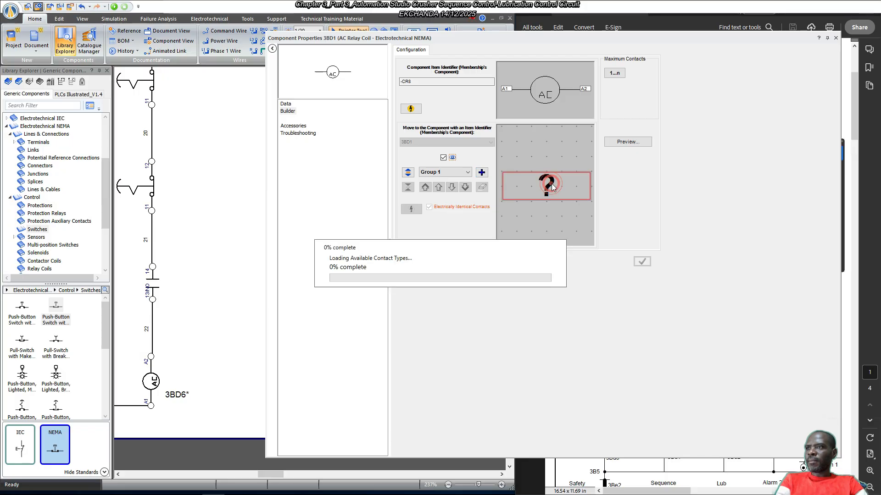
pyautogui.doubleClick(291, 169)
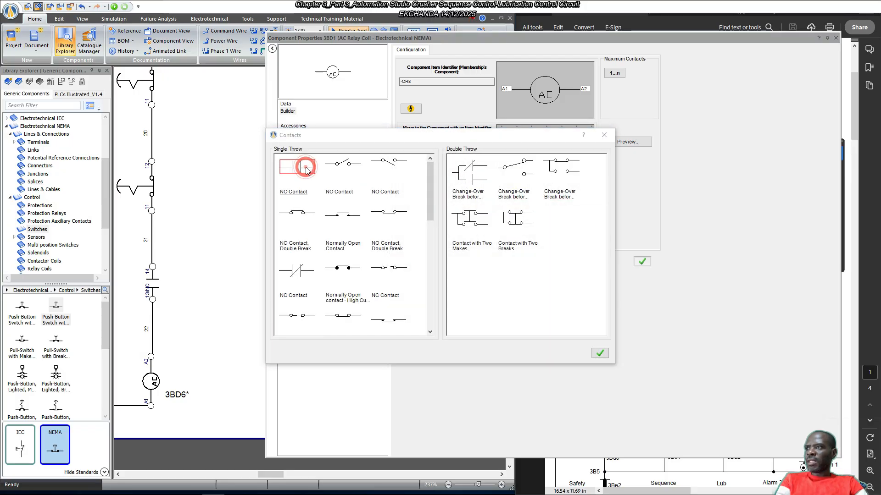
pyautogui.click(641, 259)
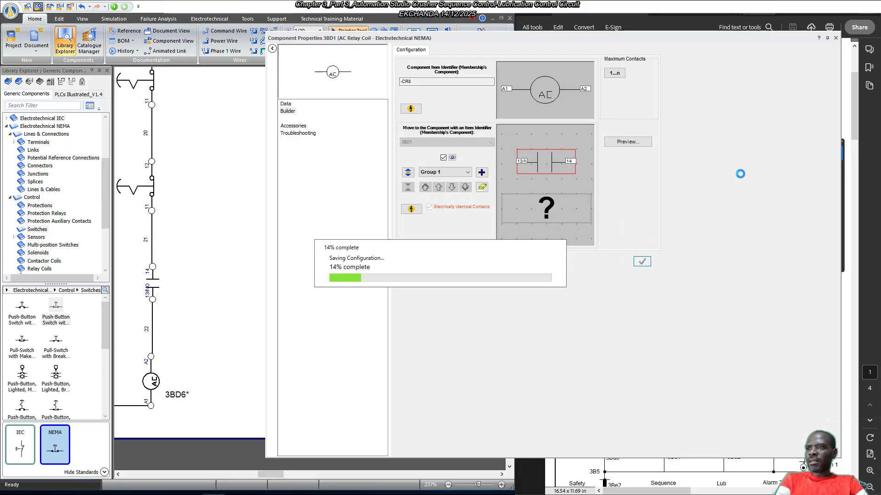
pyautogui.click(833, 38)
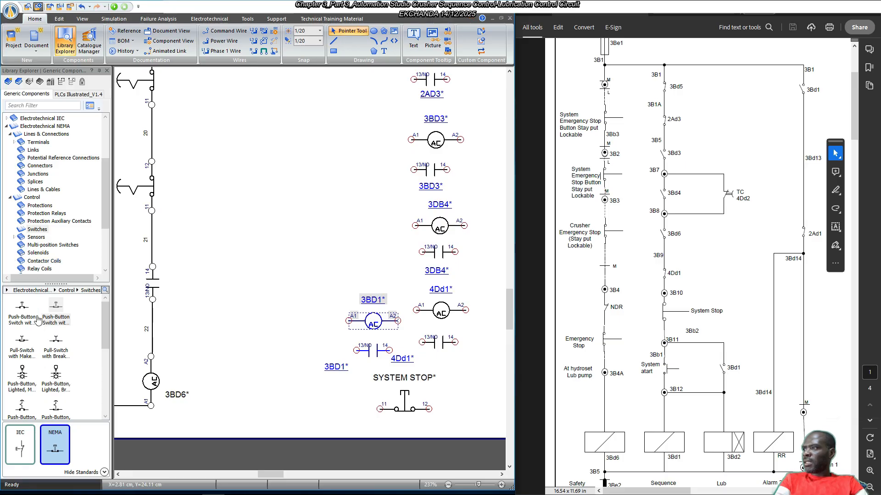
# Place a push-button switch with make contact (automatic return) in the free space above the 3BD1 coil and set its item identifier to SYSTEM START.
pyautogui.click(26, 325)
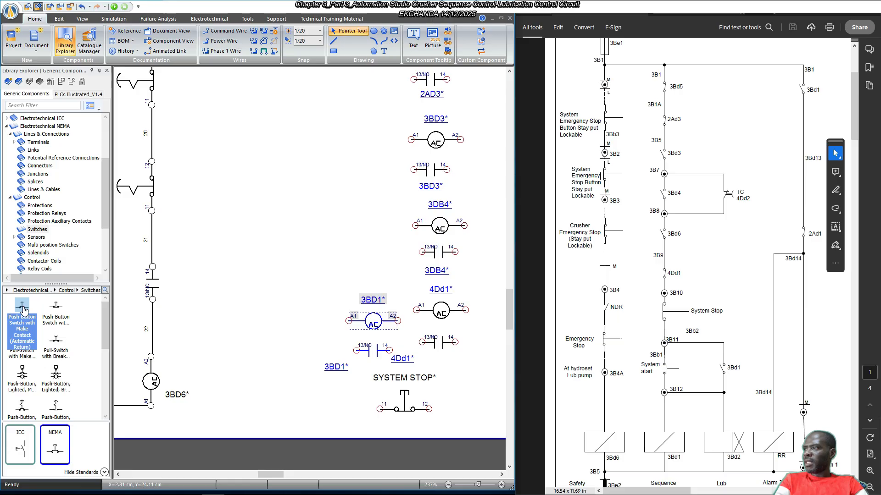
pyautogui.moveTo(24, 313); pyautogui.dragTo(321, 238)
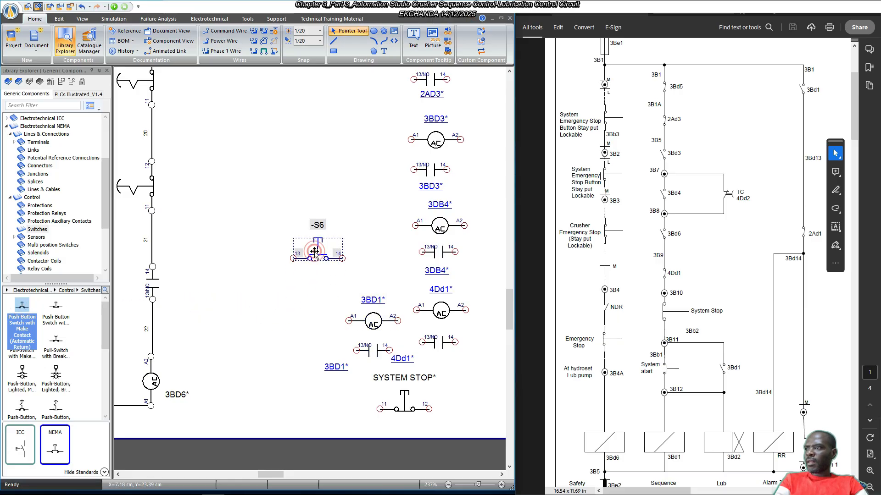
pyautogui.doubleClick(315, 252)
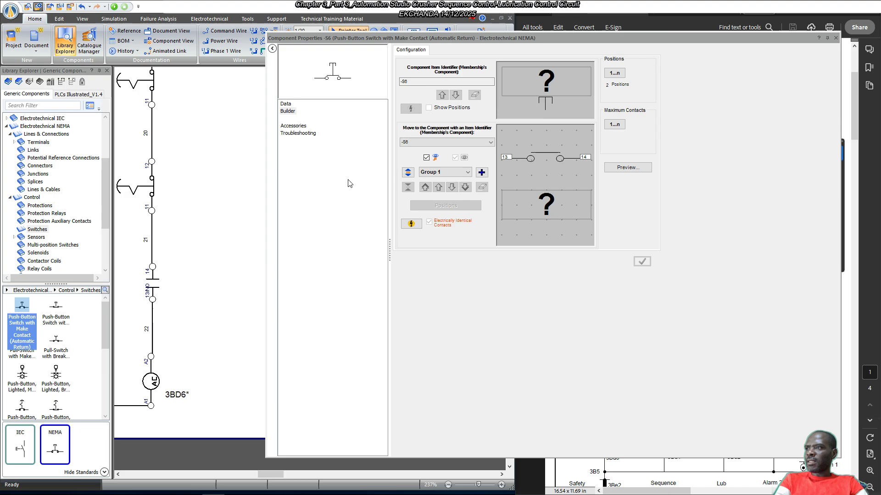
pyautogui.click(288, 111)
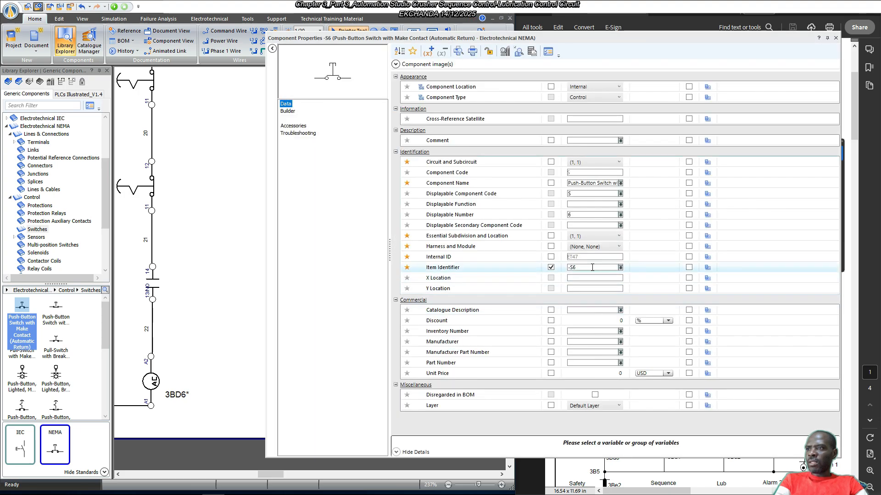
pyautogui.click(592, 268)
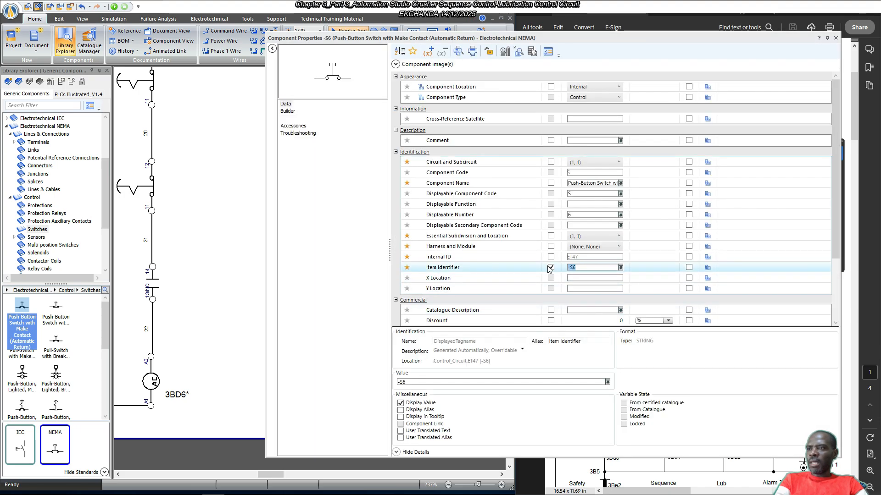
pyautogui.write('SYST')
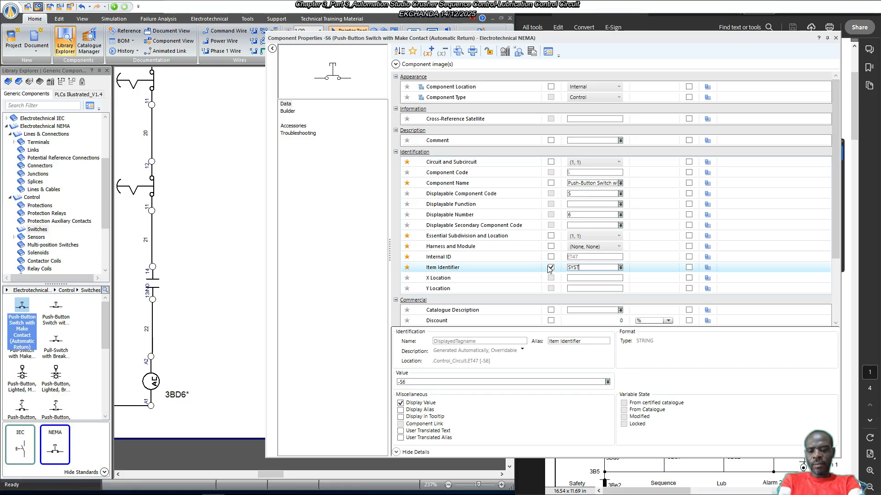
pyautogui.write('EM')
pyautogui.press('BackSpace')
pyautogui.press('BackSpace')
pyautogui.press('BackSpace')
pyautogui.press('BackSpace')
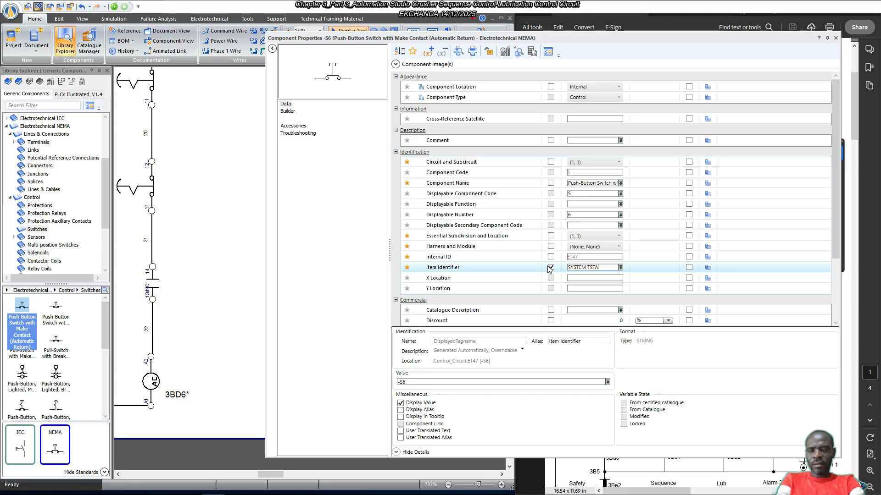
pyautogui.press('BackSpace')
pyautogui.press('BackSpace')
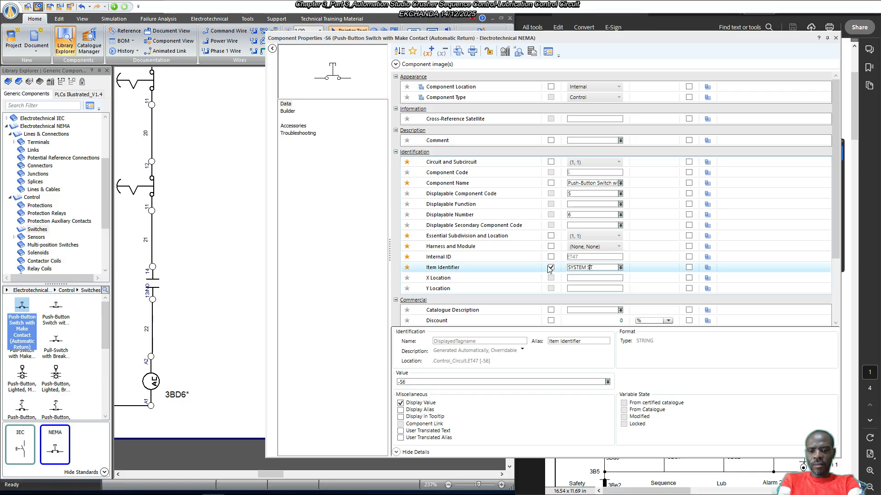
pyautogui.click(550, 267)
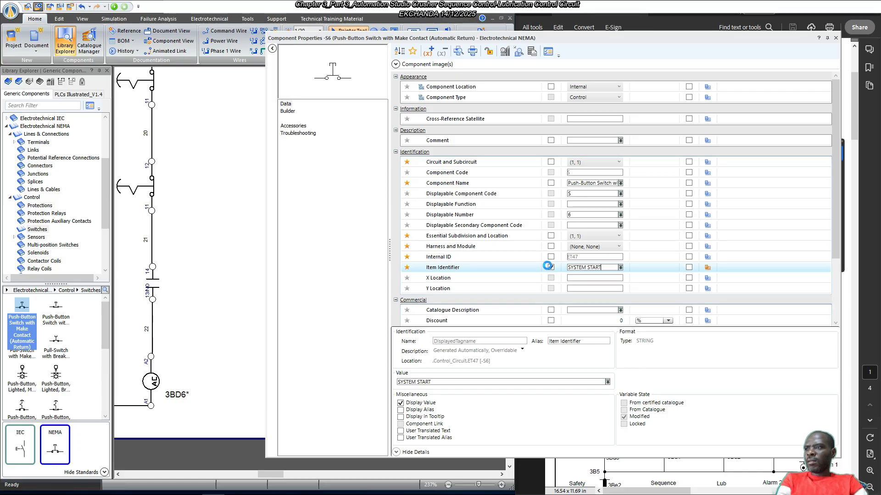
# Review the SYSTEM START push-button's contact configuration and electrical characteristics, and close its properties.
pyautogui.click(288, 112)
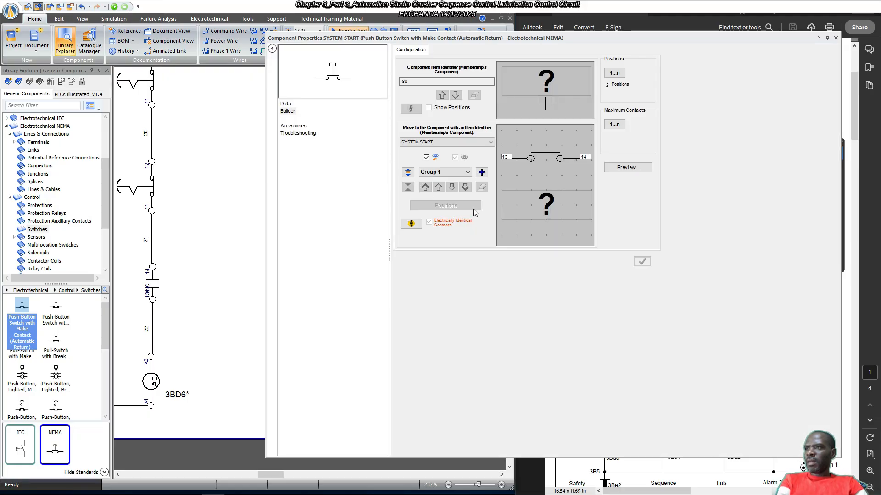
pyautogui.click(532, 161)
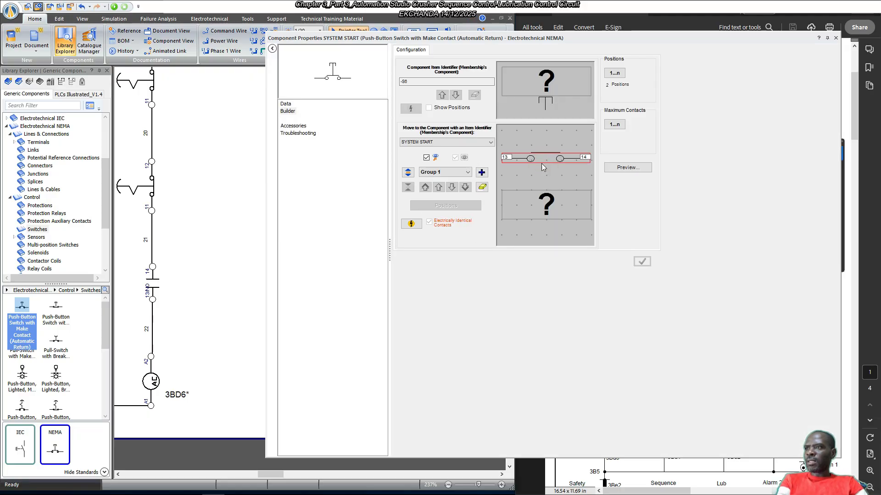
pyautogui.click(481, 188)
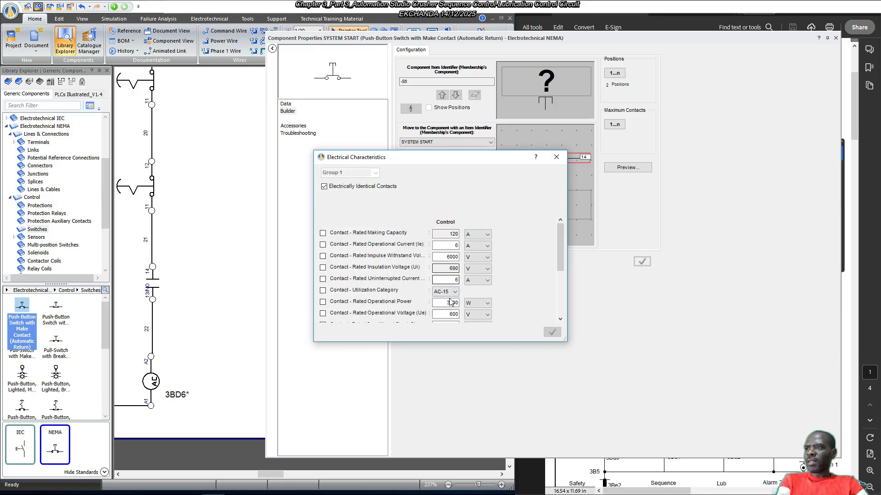
pyautogui.click(557, 158)
pyautogui.click(836, 39)
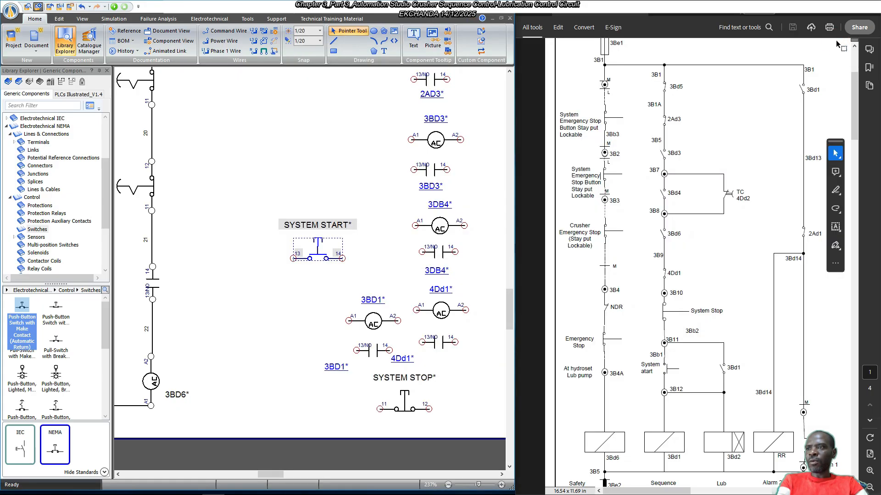
pyautogui.click(482, 361)
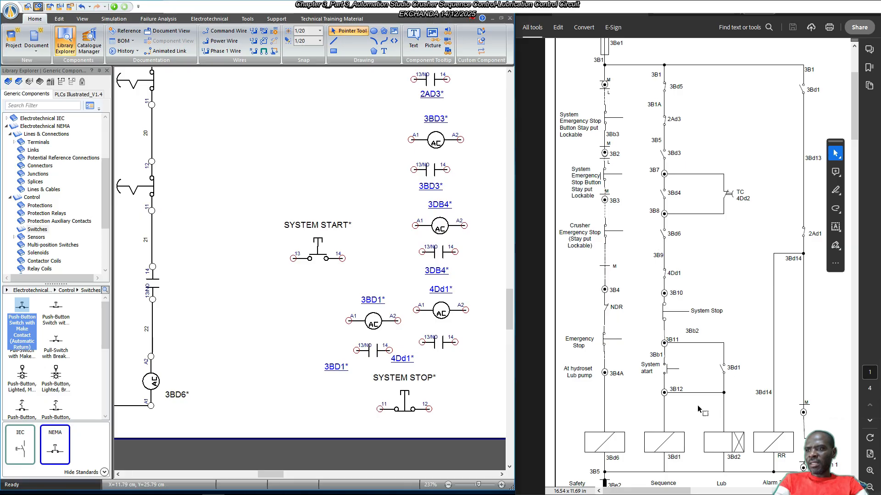
# Set the 3BD1 relay coil's comment to Sequence Control Relay and display the comment's value on the drawing.
pyautogui.scroll(-1, 653, 441)
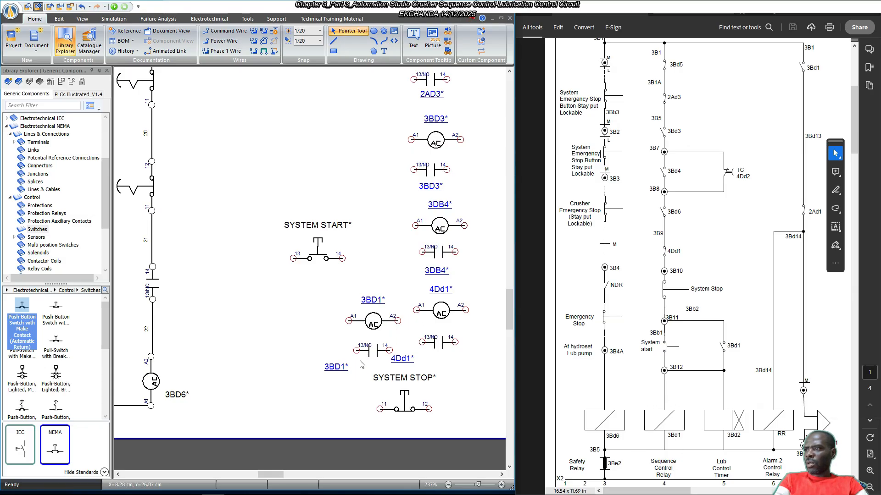
pyautogui.click(375, 323)
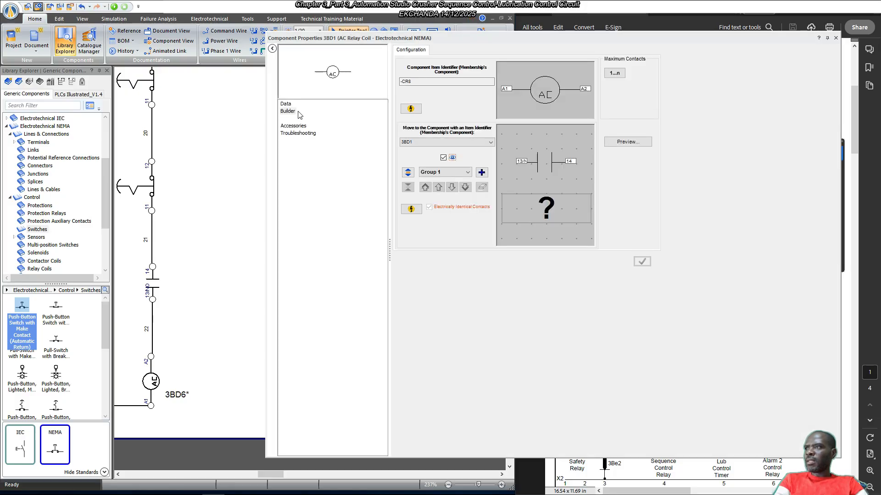
pyautogui.click(286, 104)
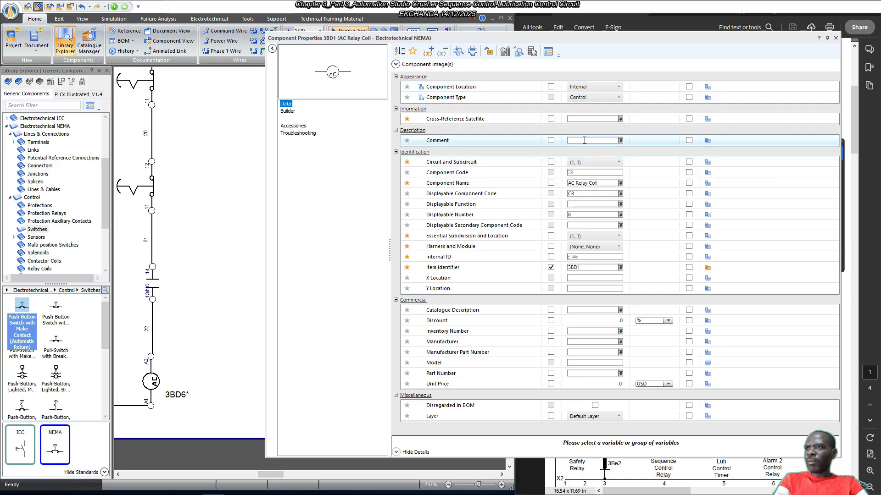
pyautogui.click(502, 144)
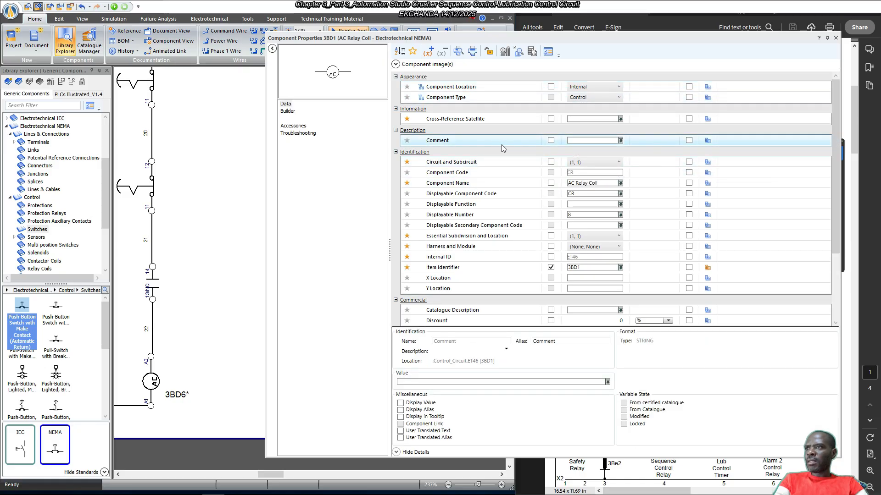
pyautogui.click(402, 403)
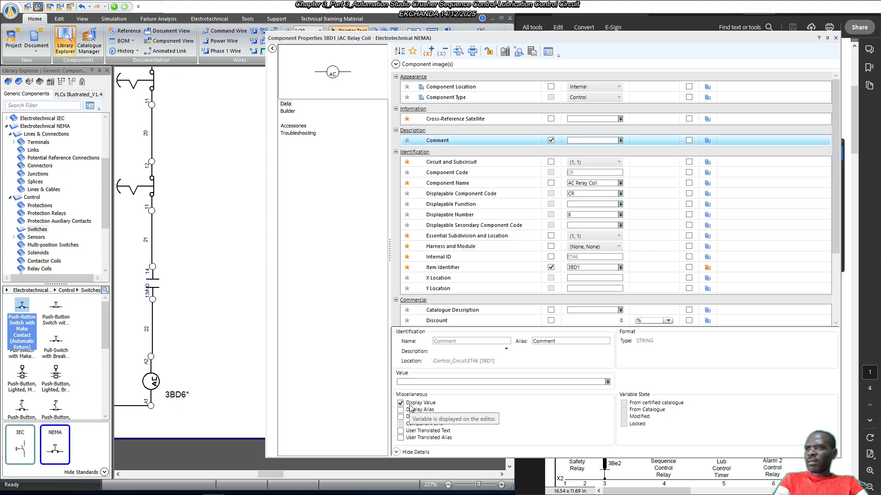
pyautogui.click(585, 141)
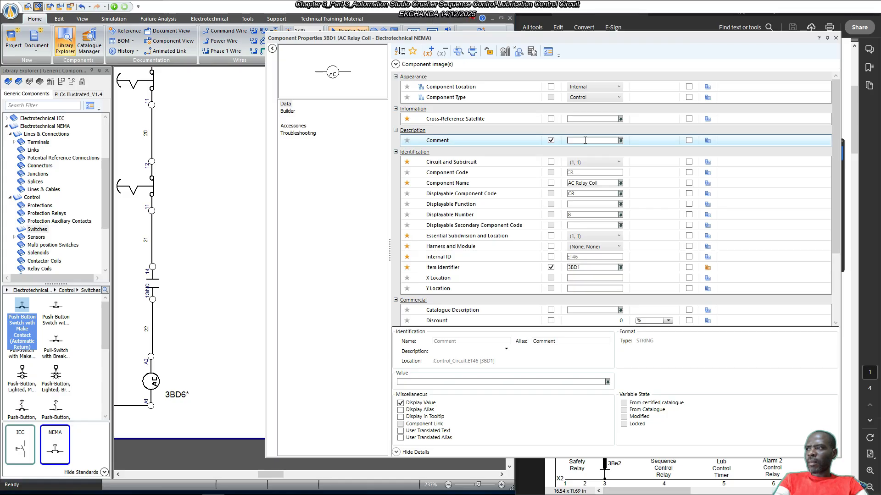
pyautogui.write('sE')
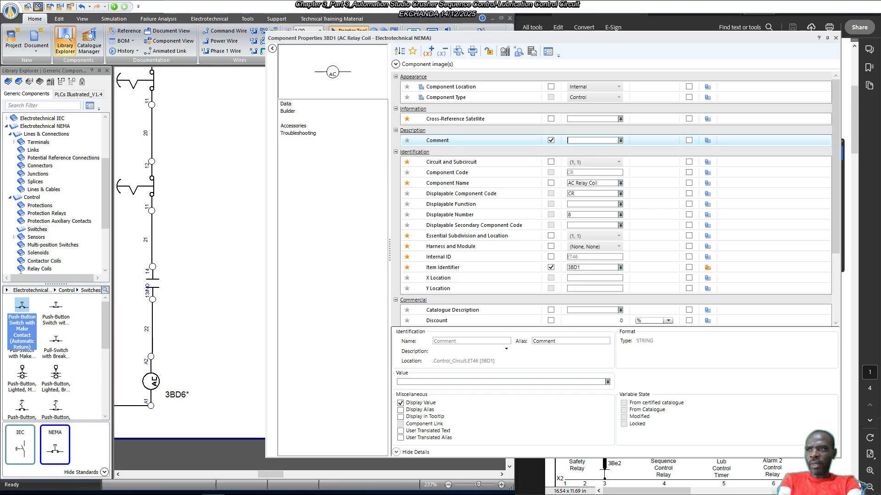
pyautogui.write('Sequence C')
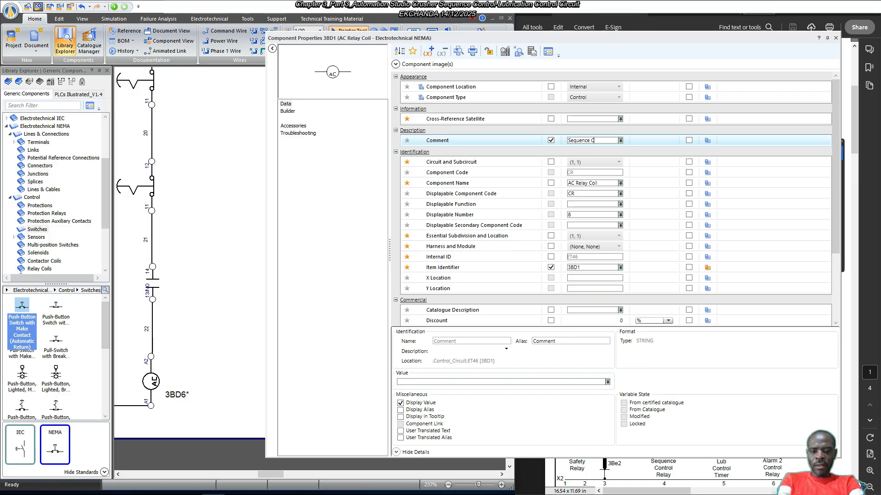
pyautogui.write('ontrol')
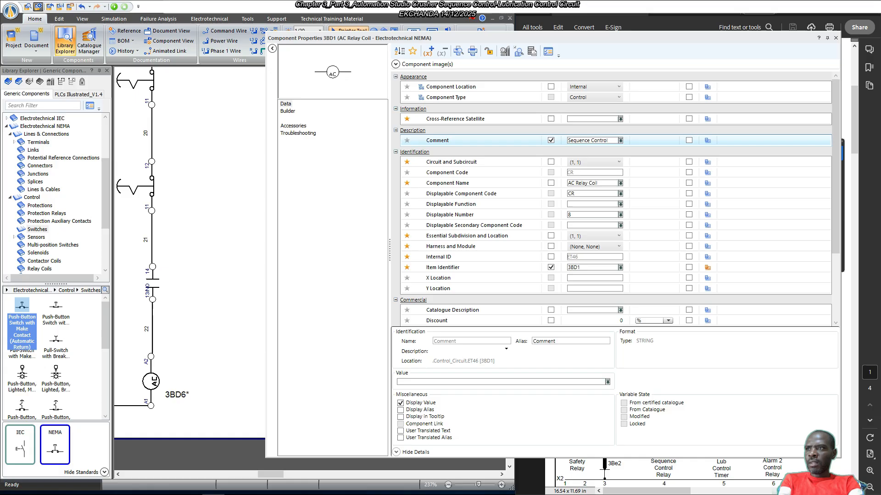
pyautogui.write(' Relay')
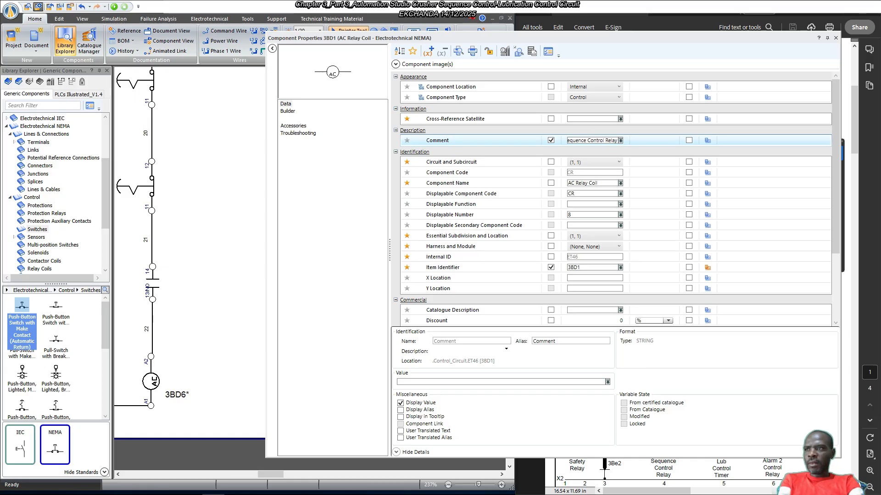
pyautogui.press('Return')
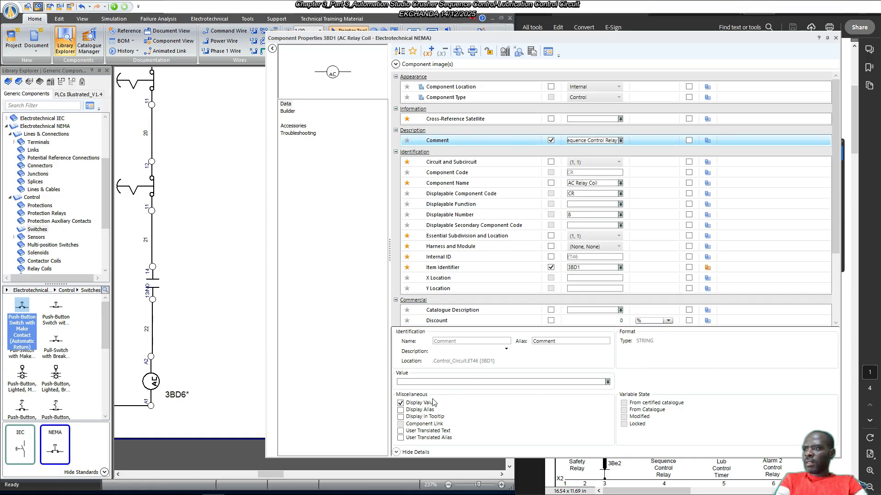
# Try displaying the 3BD1 comment's alias with and without its value, and return to displaying the value only.
pyautogui.click(402, 411)
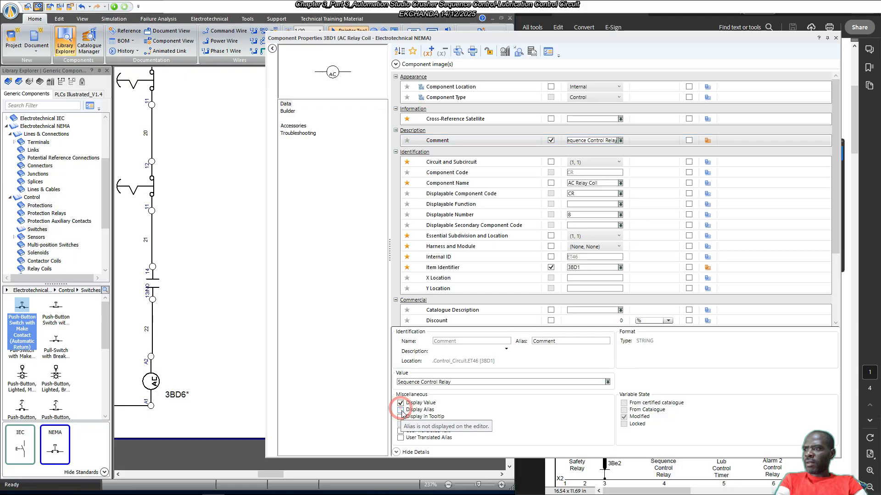
pyautogui.click(412, 410)
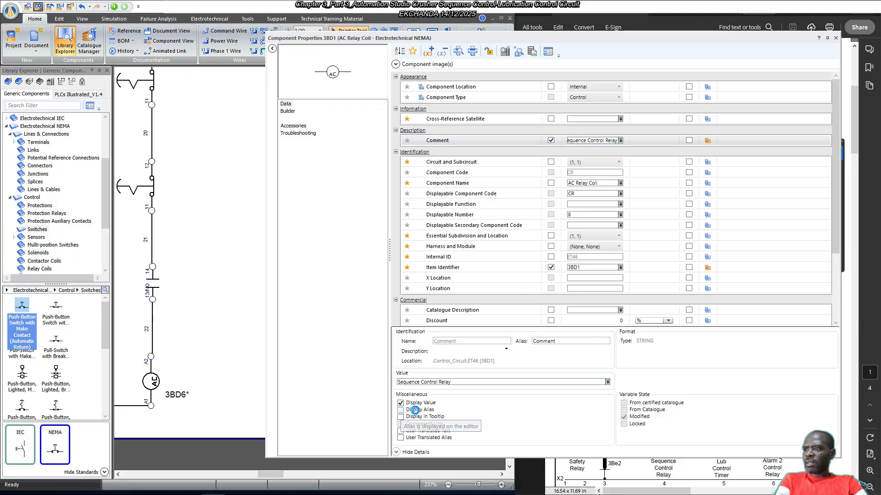
pyautogui.click(423, 411)
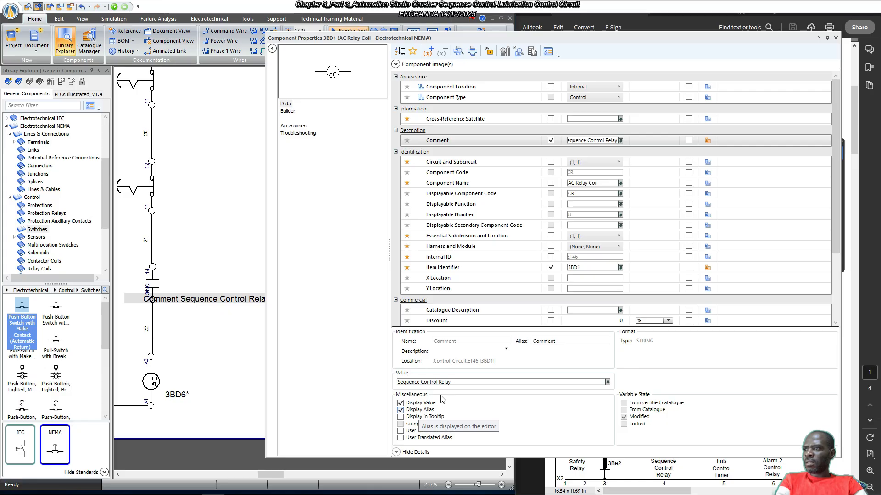
pyautogui.click(400, 402)
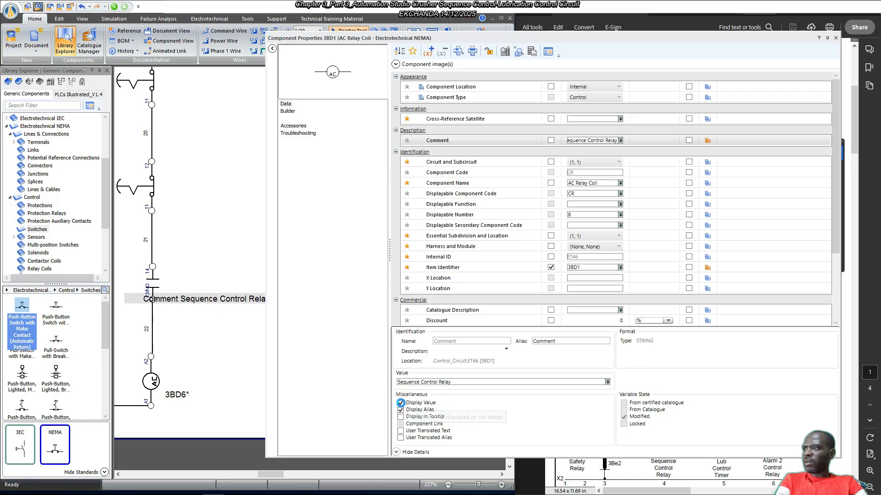
pyautogui.click(401, 403)
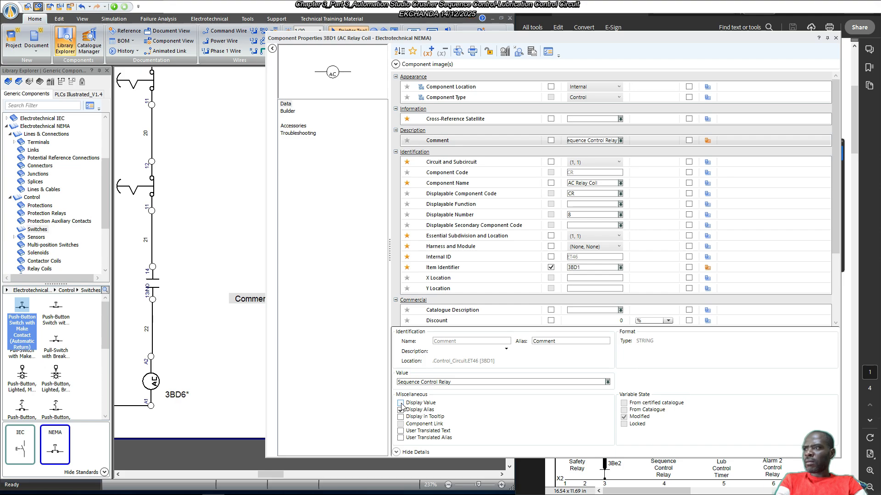
pyautogui.moveTo(625, 37)
pyautogui.mouseDown()
pyautogui.moveTo(687, 28)
pyautogui.moveTo(627, 41)
pyautogui.mouseUp()
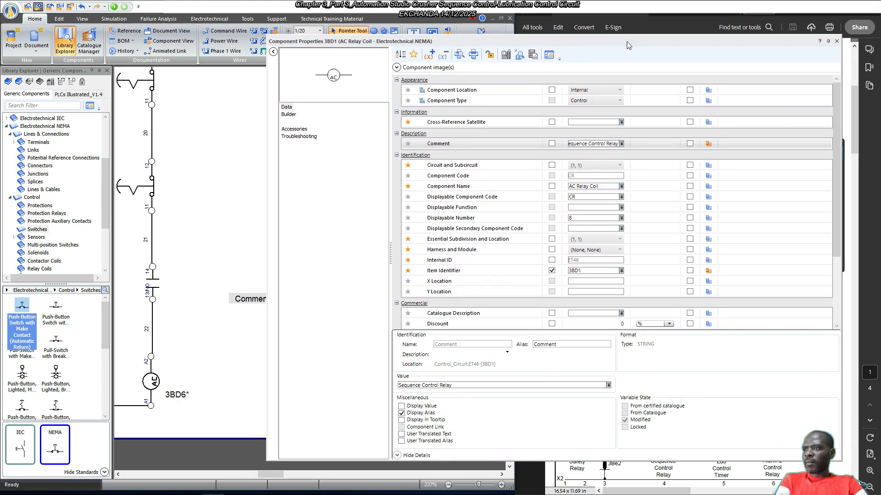
pyautogui.click(413, 407)
pyautogui.click(553, 143)
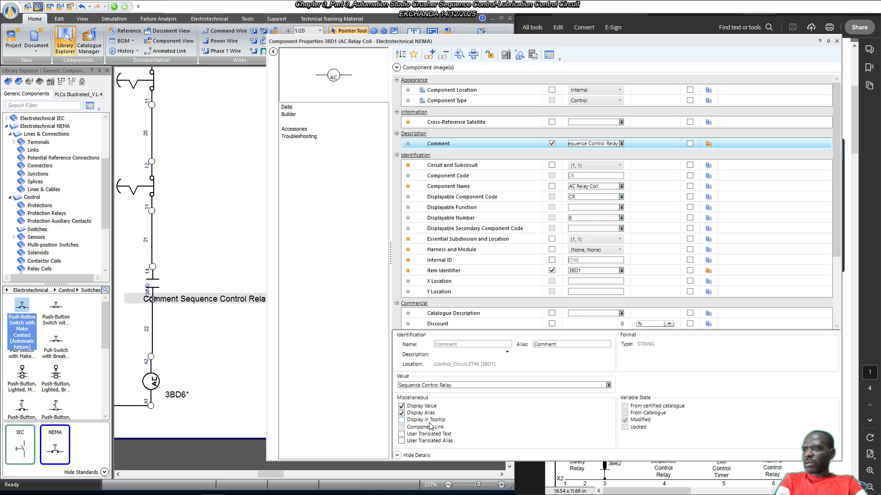
pyautogui.click(402, 413)
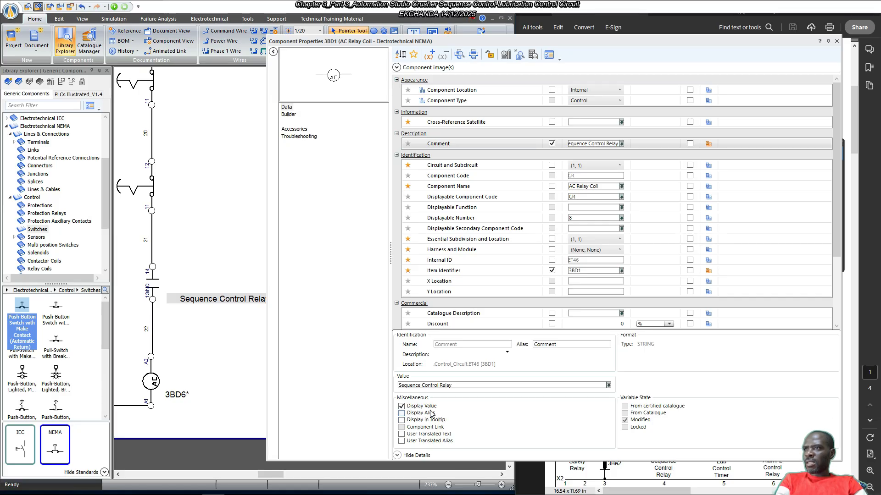
# Close the 3BD1 coil's properties and move its Sequence Control Relay comment and 3BD1 label beneath the coil symbol.
pyautogui.click(836, 41)
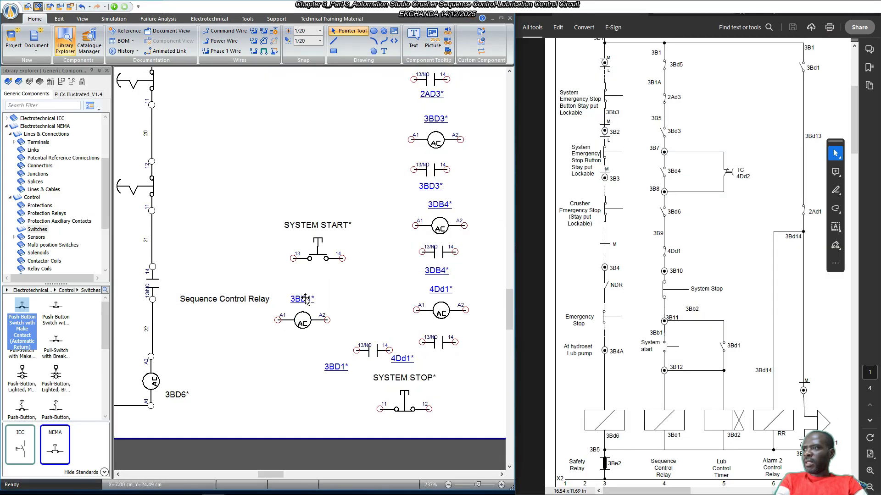
pyautogui.moveTo(239, 304); pyautogui.dragTo(307, 347)
pyautogui.moveTo(302, 299); pyautogui.dragTo(300, 331)
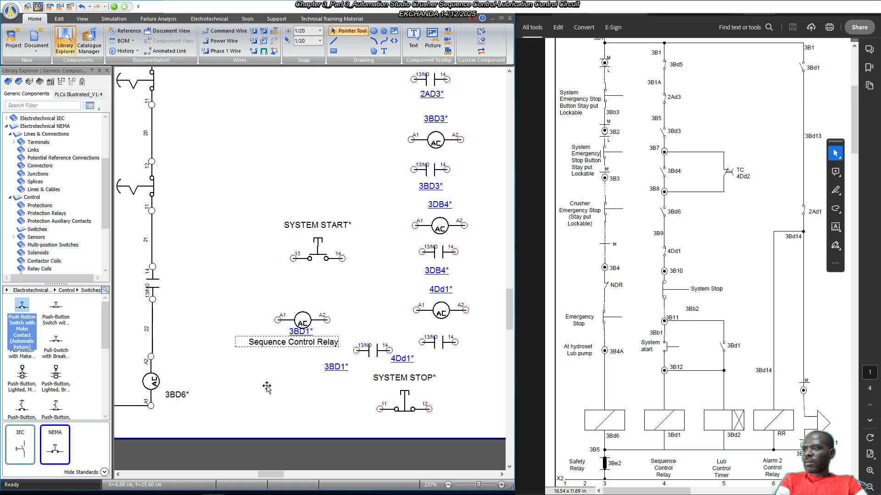
# Move the 3BD1 relay coil below and to the left of the SYSTEM START push-button, with its label and comment spaced beneath it.
pyautogui.click(302, 320)
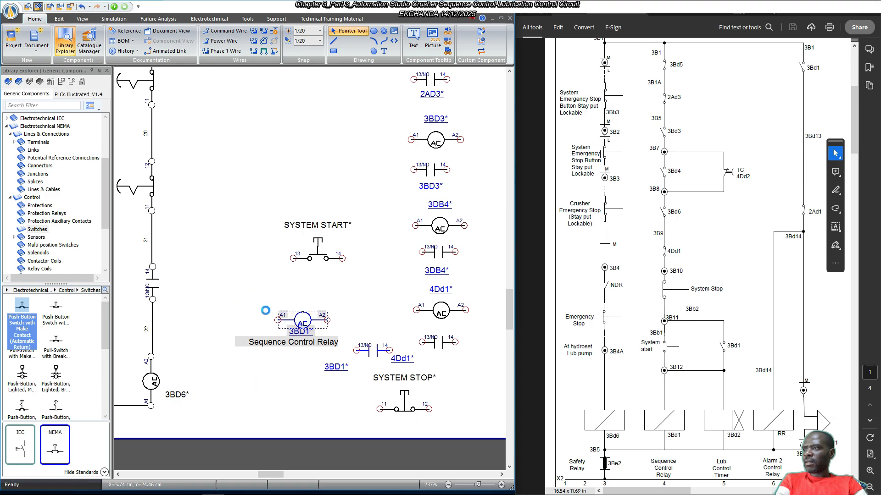
pyautogui.click(265, 363)
pyautogui.moveTo(253, 317)
pyautogui.mouseDown()
pyautogui.moveTo(257, 334)
pyautogui.moveTo(254, 320)
pyautogui.mouseUp()
pyautogui.click(304, 311)
pyautogui.click(315, 309)
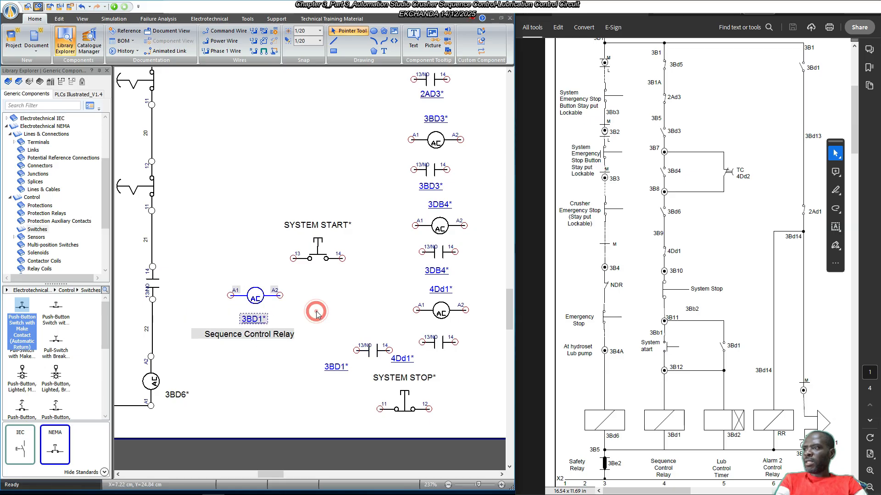
# Set the 3BD6 relay coil's comment to Safety Relay and display the comment's value on the drawing.
pyautogui.doubleClick(153, 380)
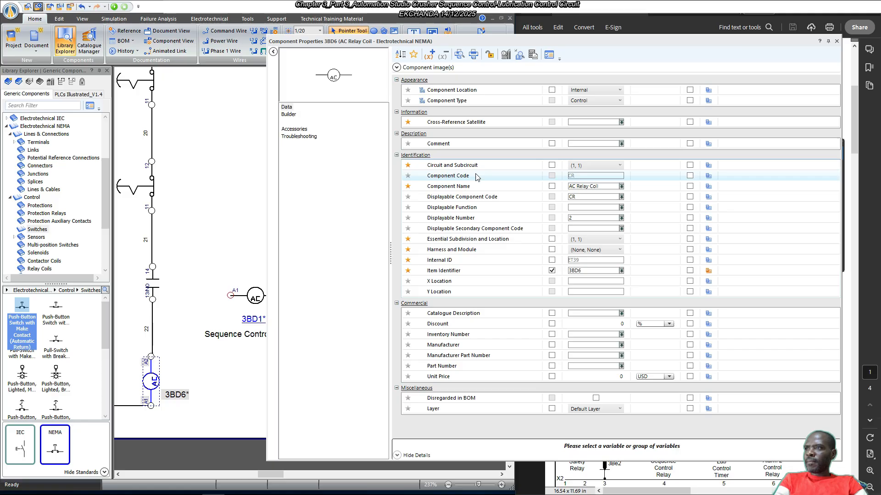
pyautogui.click(485, 145)
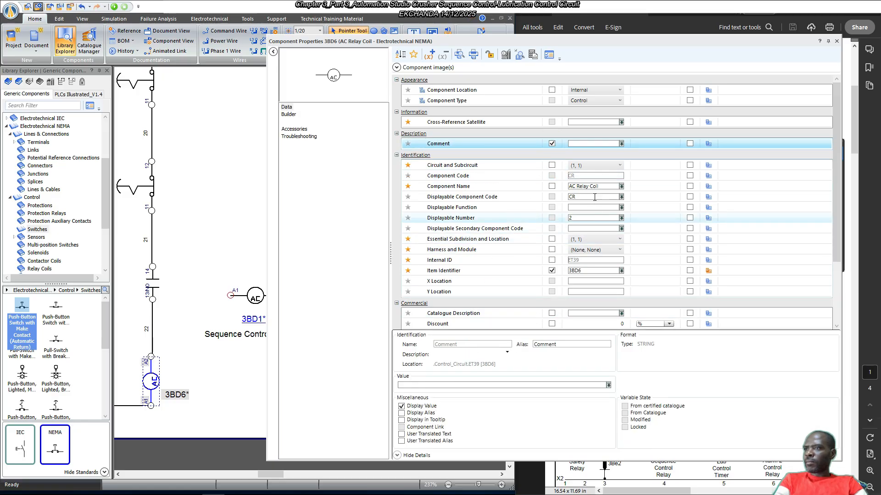
pyautogui.click(581, 141)
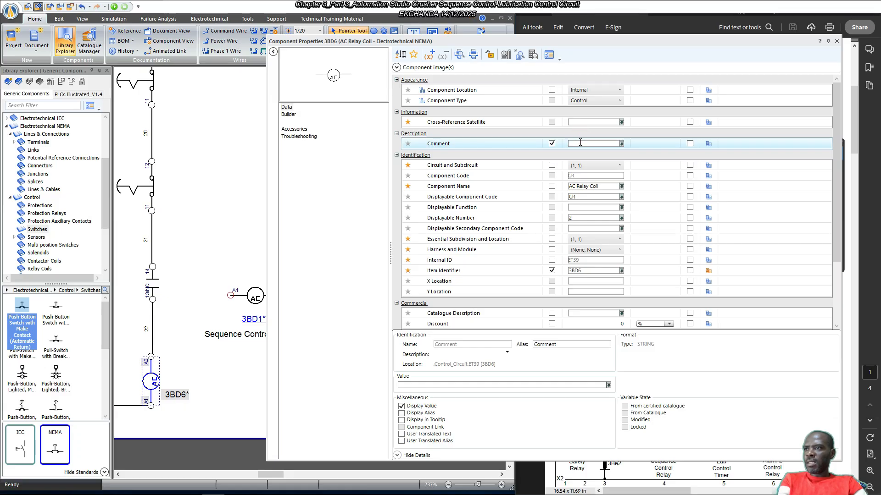
pyautogui.write('S')
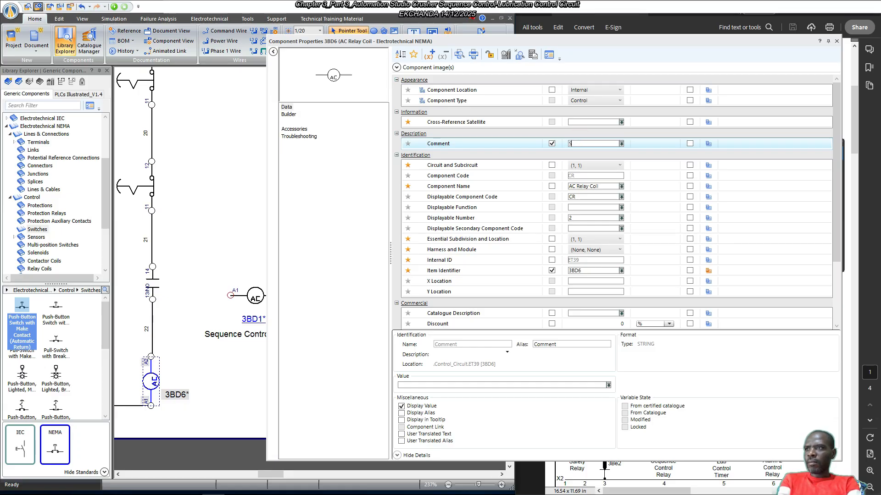
pyautogui.write('afe')
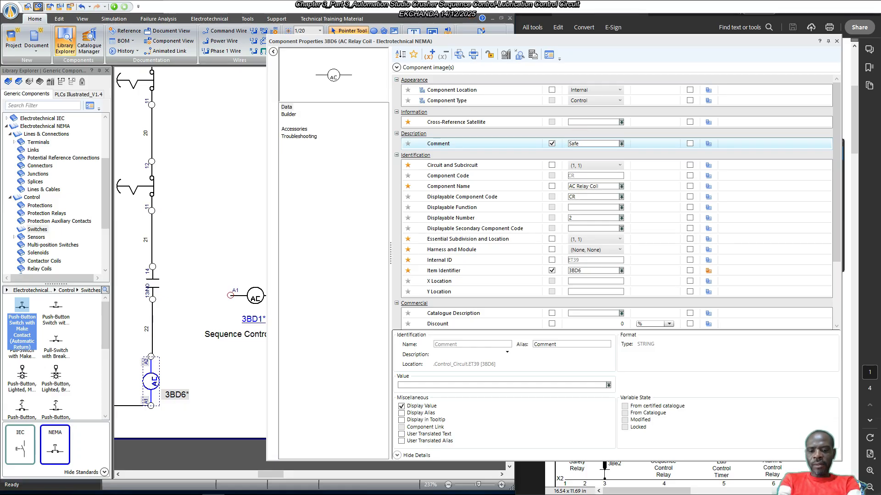
pyautogui.write('ty Re')
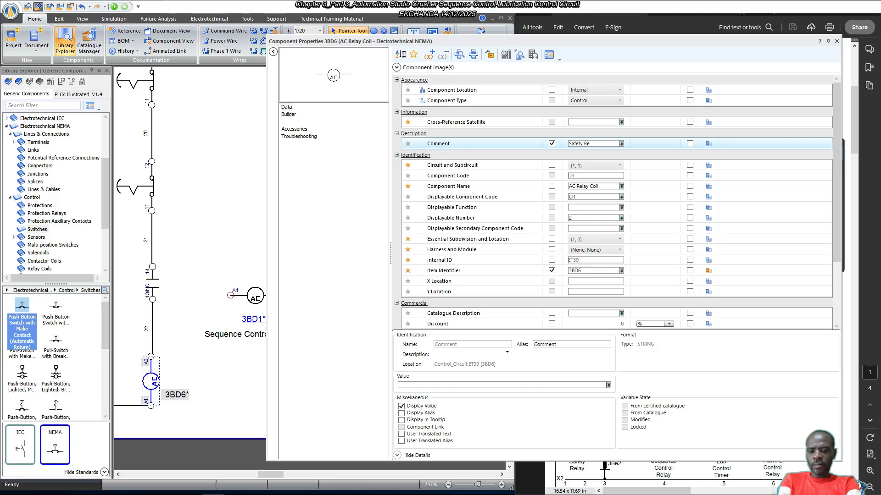
pyautogui.write('lay')
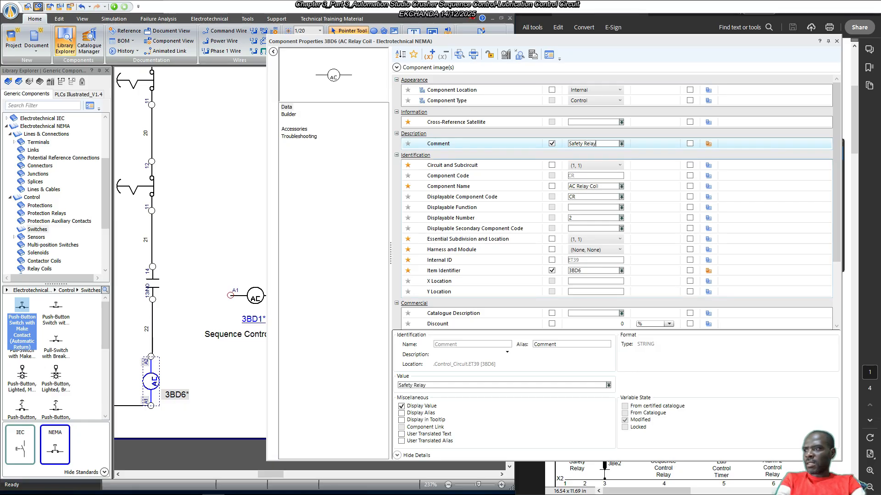
pyautogui.click(572, 165)
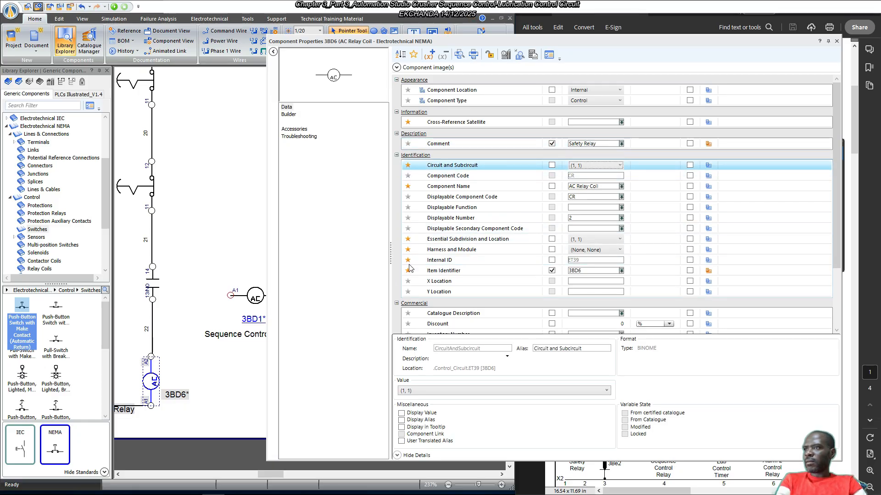
# Place the Safety Relay comment beneath the 3BD6 coil, just under wire 24, and close the coil's properties.
pyautogui.moveTo(276, 475); pyautogui.dragTo(272, 477)
pyautogui.click(198, 427)
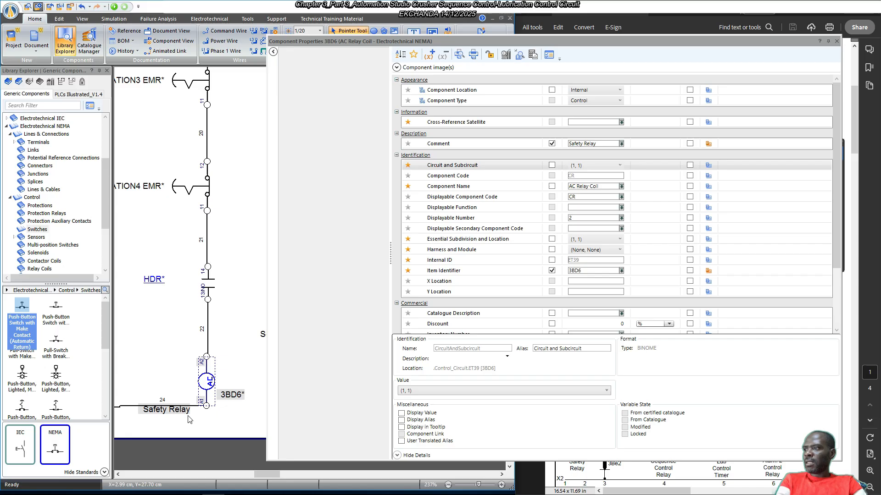
pyautogui.moveTo(165, 411); pyautogui.dragTo(214, 423)
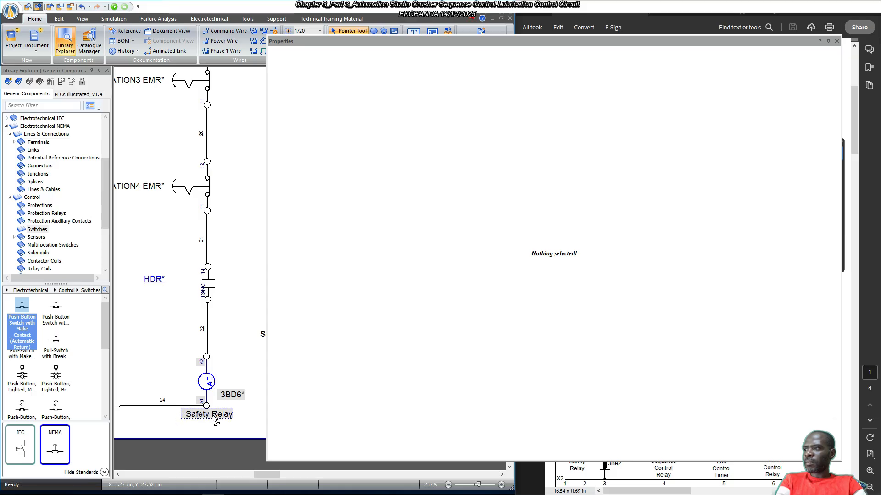
pyautogui.click(837, 41)
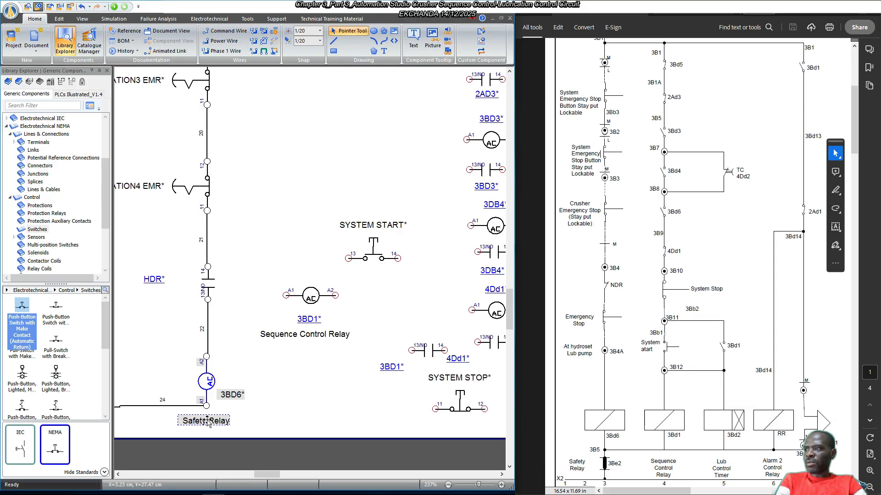
pyautogui.moveTo(207, 420); pyautogui.dragTo(192, 420)
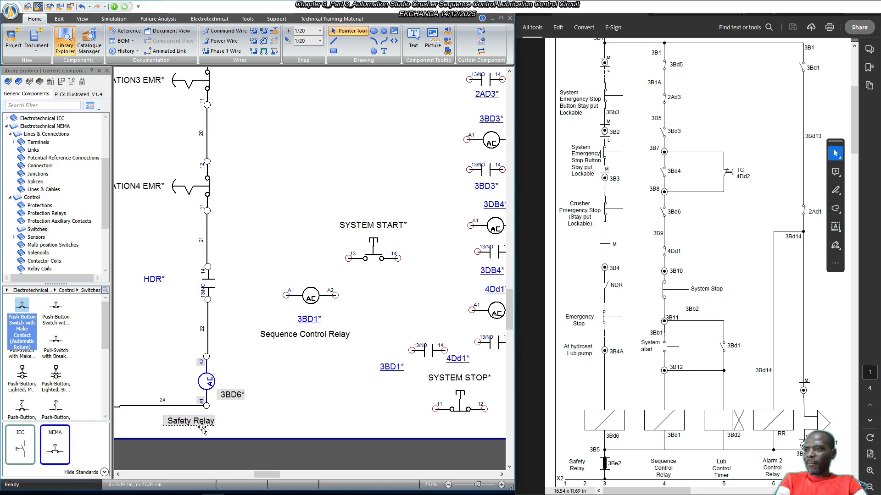
pyautogui.moveTo(199, 422); pyautogui.dragTo(190, 422)
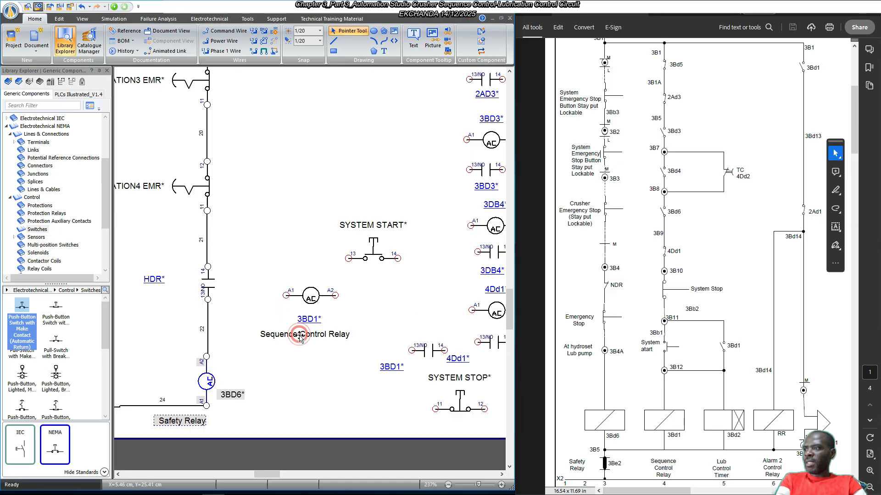
# Move the Sequence Control Relay comment beside the Safety Relay comment and rotate the 3BD1 coil counterclockwise to stand vertically.
pyautogui.moveTo(299, 333); pyautogui.dragTo(267, 427)
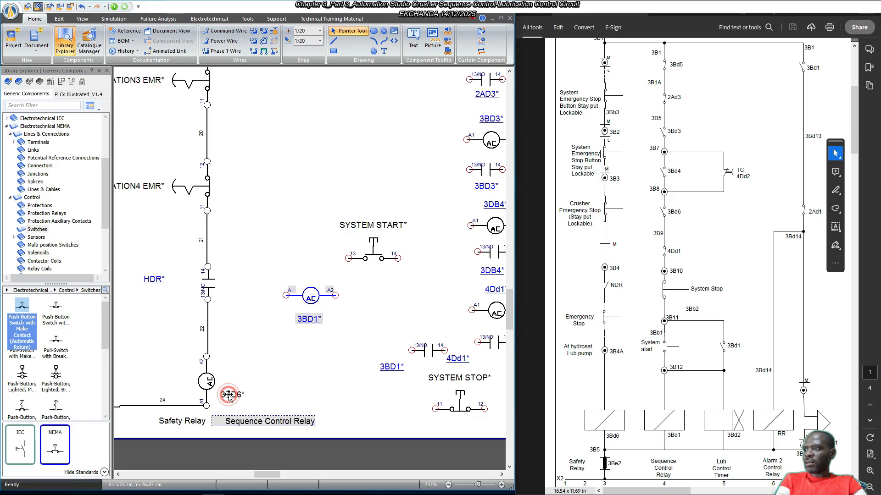
pyautogui.moveTo(229, 397)
pyautogui.mouseDown()
pyautogui.moveTo(184, 388)
pyautogui.moveTo(231, 392)
pyautogui.moveTo(225, 406)
pyautogui.moveTo(230, 400)
pyautogui.mouseUp()
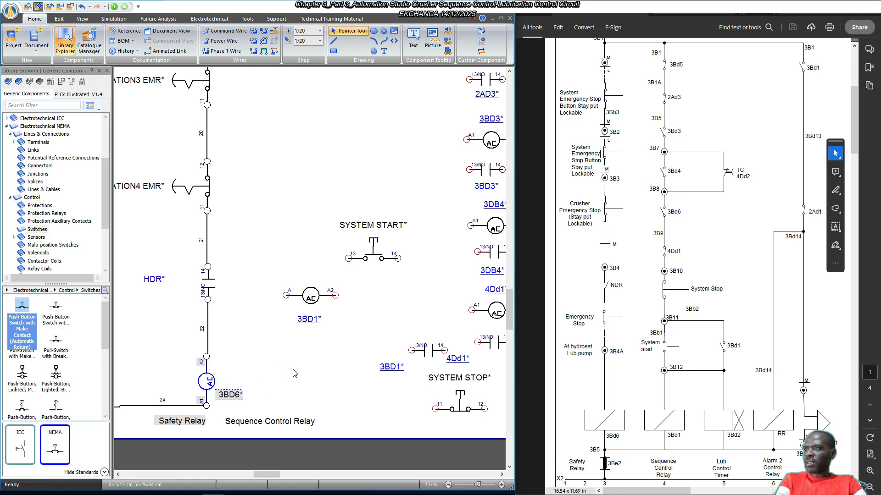
pyautogui.click(311, 298)
pyautogui.rightClick(311, 298)
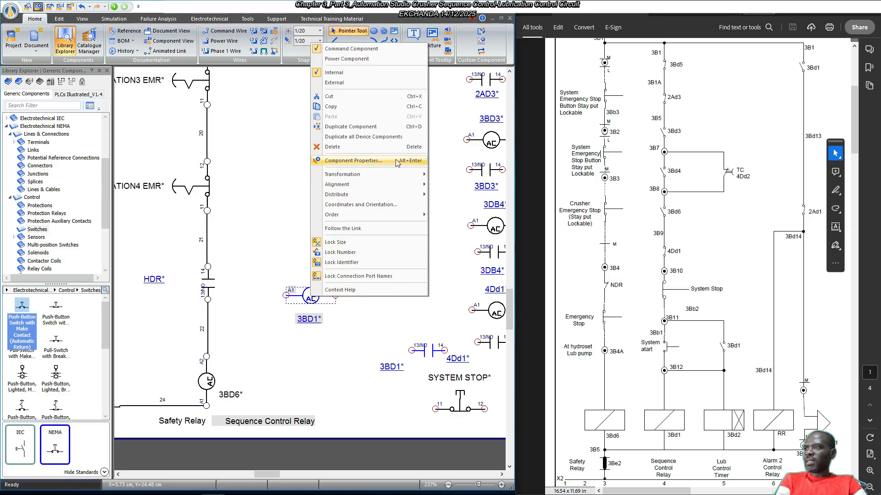
pyautogui.moveTo(395, 174)
pyautogui.click(458, 184)
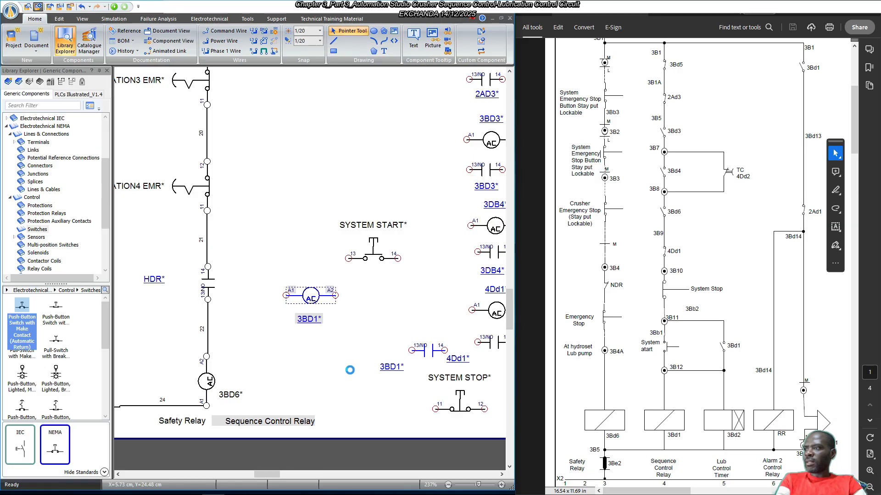
# Place the vertical 3BD1 coil level with the 3BD6 coil on its right, with the Sequence Control Relay comment beneath it.
pyautogui.scroll(-3, 337, 287)
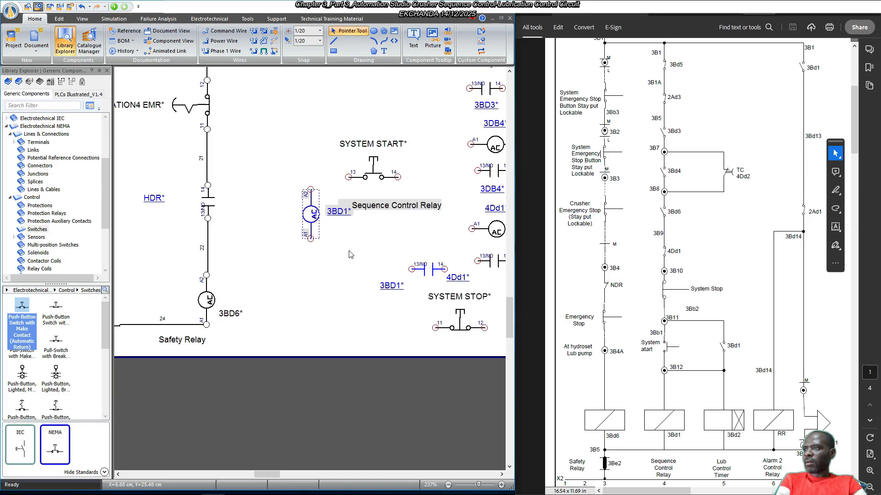
pyautogui.click(390, 216)
pyautogui.moveTo(389, 205); pyautogui.dragTo(276, 350)
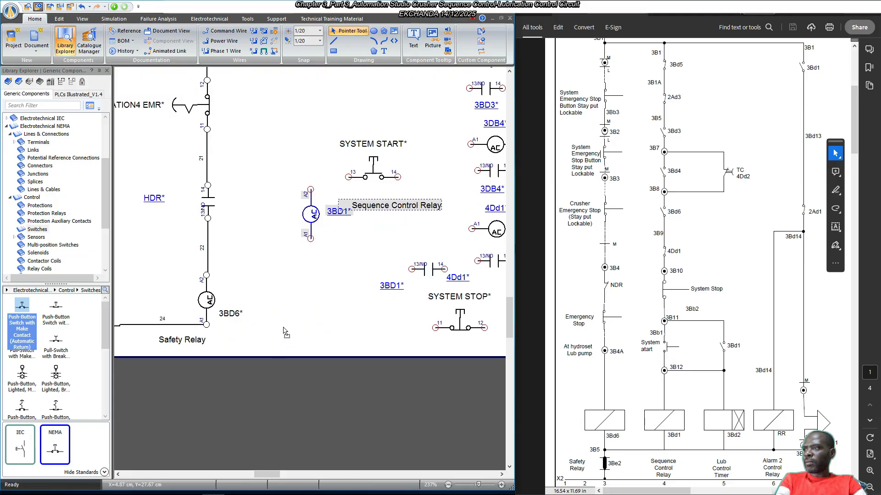
pyautogui.moveTo(269, 296); pyautogui.dragTo(280, 302)
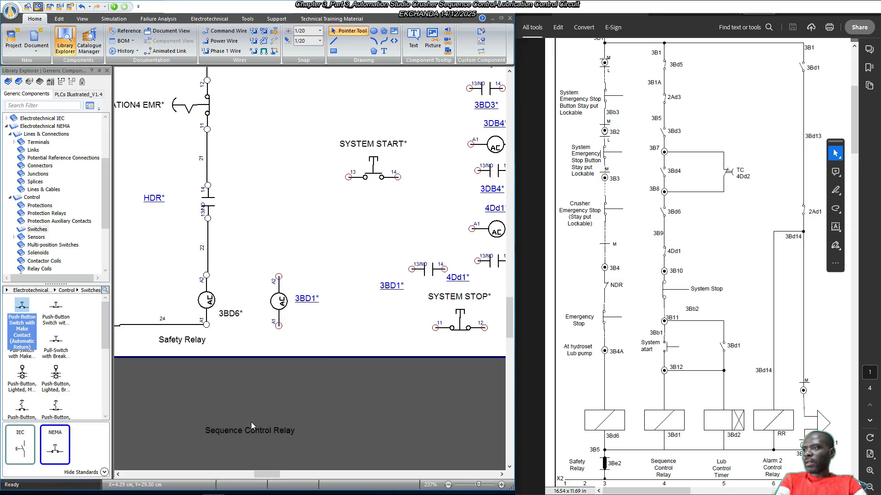
pyautogui.moveTo(250, 431); pyautogui.dragTo(282, 346)
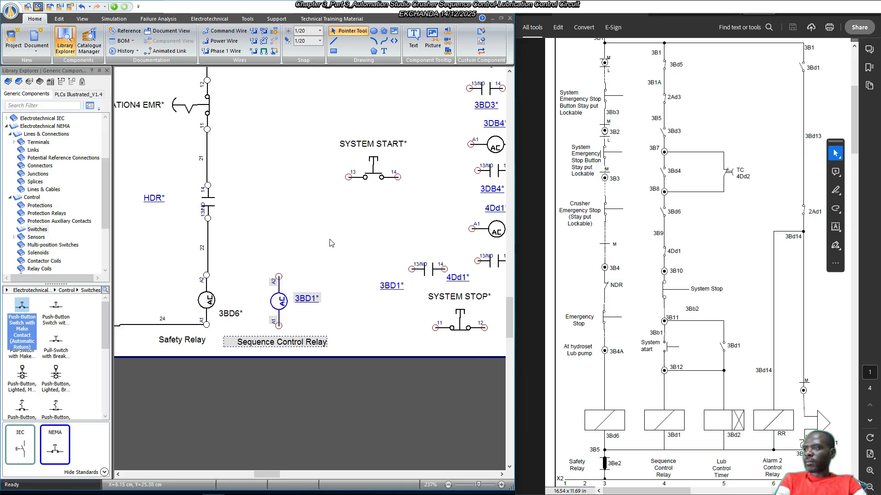
# Examine the 3Bd2 and 4Dd2 timer coils and their timed contacts in the reference drawing against the circuit drawn so far.
pyautogui.scroll(3, 337, 252)
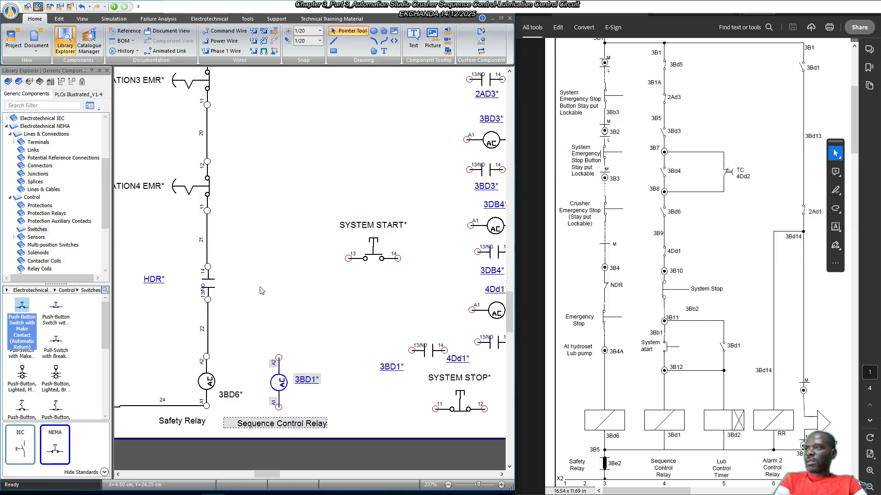
pyautogui.scroll(-1, 258, 288)
pyautogui.scroll(-3, 256, 287)
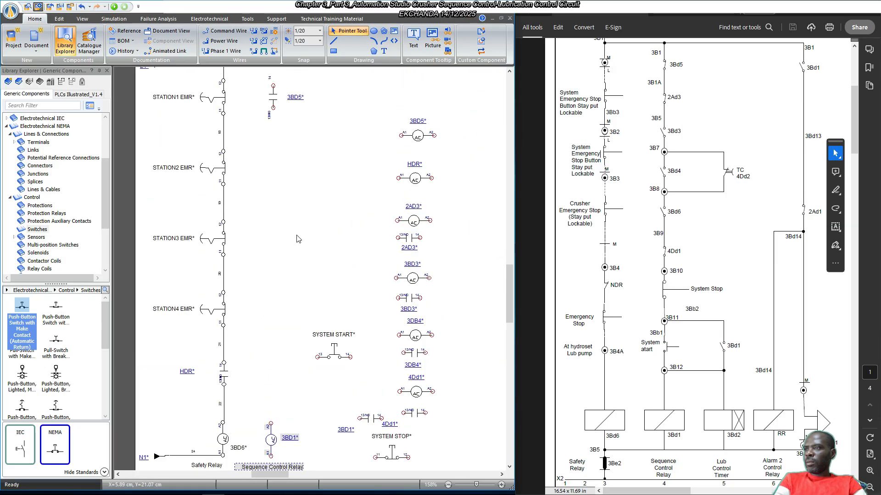
pyautogui.scroll(1, 298, 239)
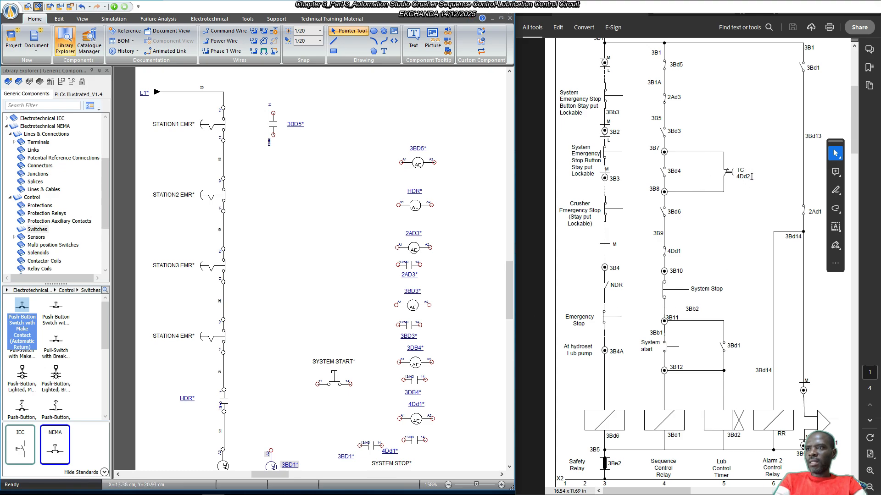
pyautogui.scroll(-3, 415, 351)
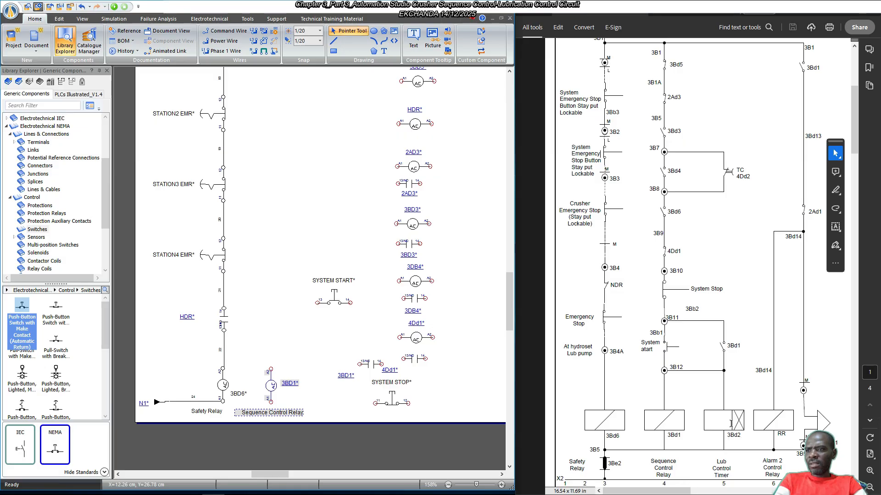
pyautogui.scroll(-3, 690, 477)
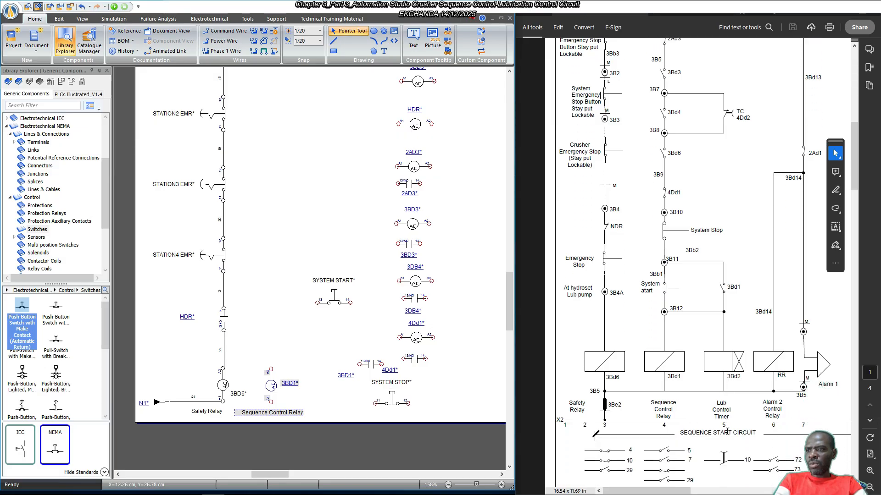
pyautogui.scroll(-1, 743, 454)
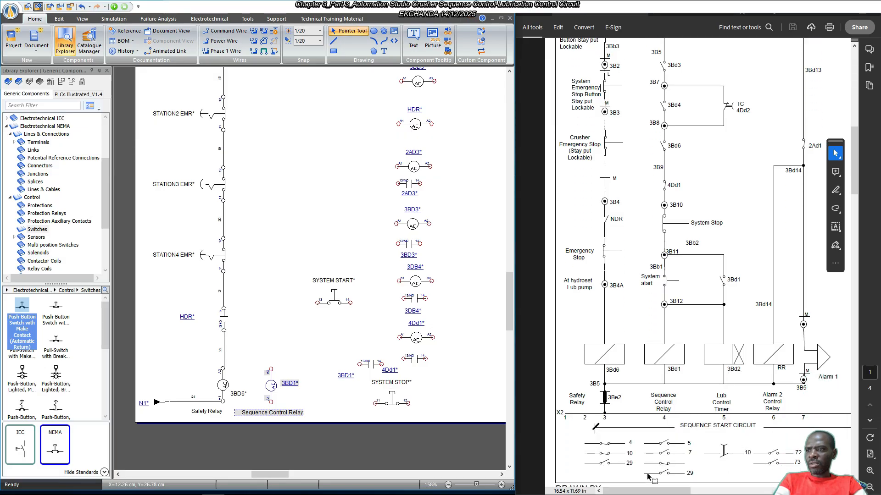
pyautogui.moveTo(659, 490); pyautogui.dragTo(721, 488)
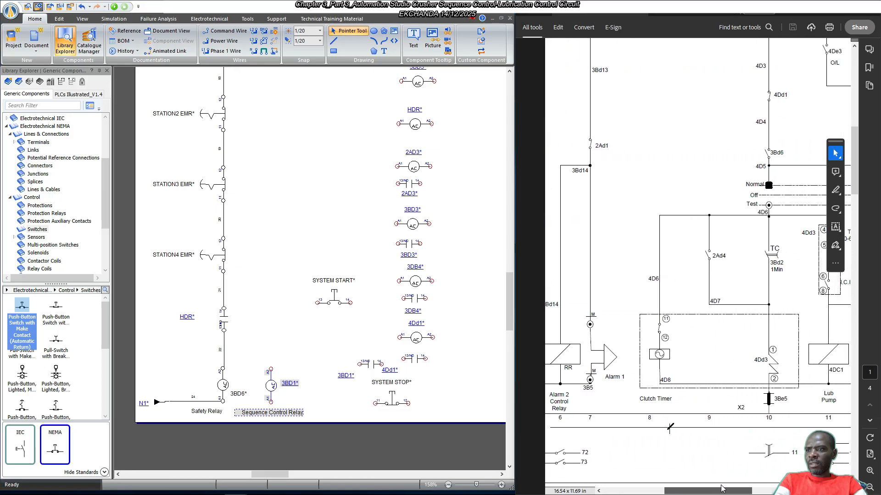
pyautogui.scroll(2, 801, 360)
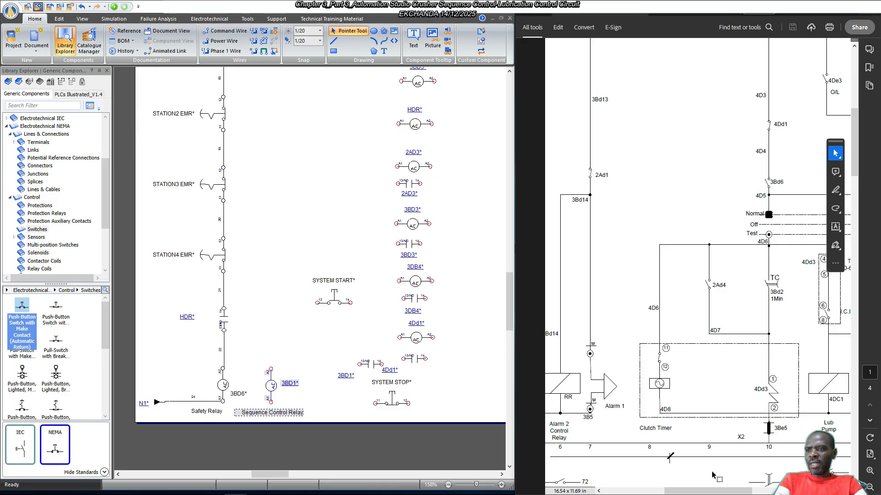
pyautogui.moveTo(716, 491); pyautogui.dragTo(660, 493)
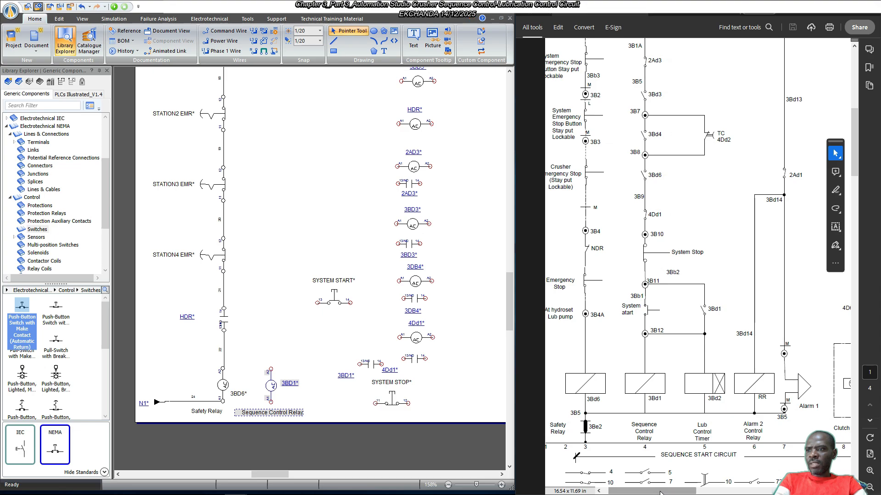
pyautogui.scroll(2, 722, 376)
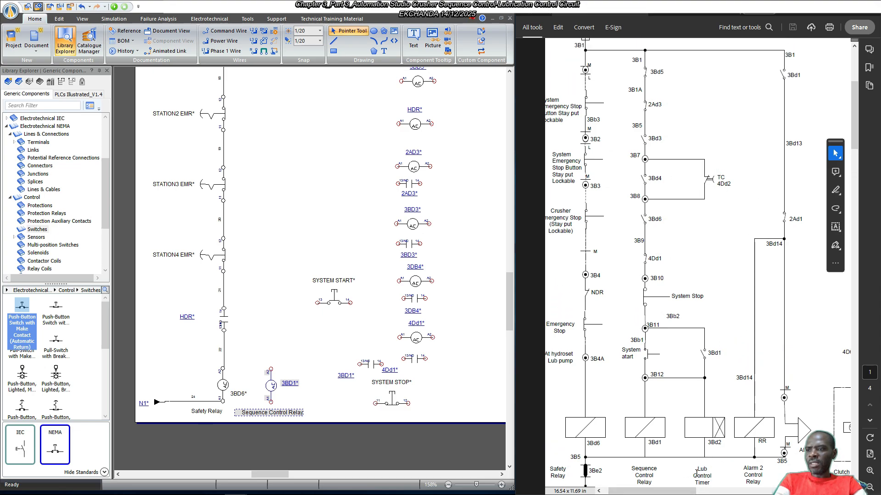
pyautogui.moveTo(688, 492); pyautogui.dragTo(813, 492)
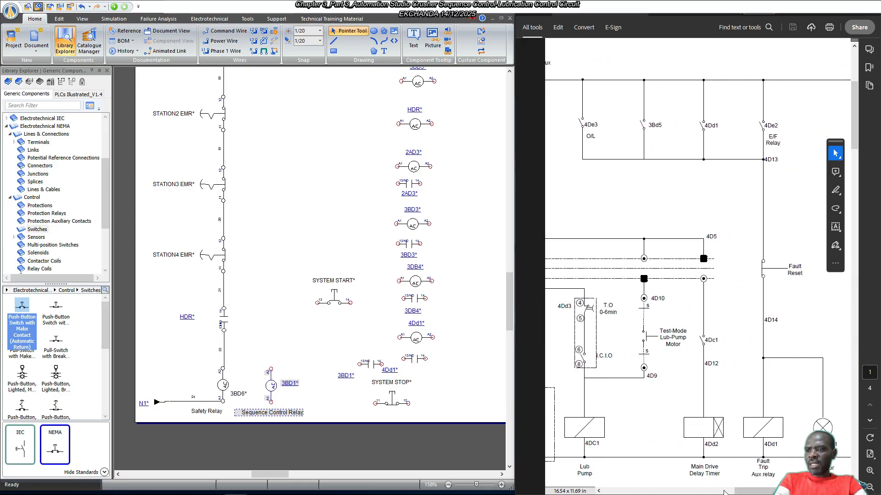
pyautogui.moveTo(725, 492); pyautogui.dragTo(629, 490)
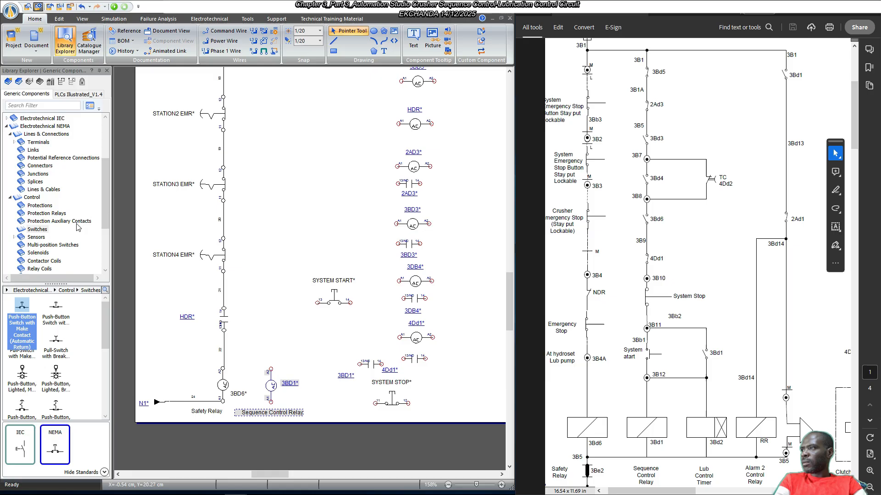
# Insert a NEMA Relay Coil of a Slow-Operating Relay in the free area above the SYSTEM START push-button.
pyautogui.click(37, 261)
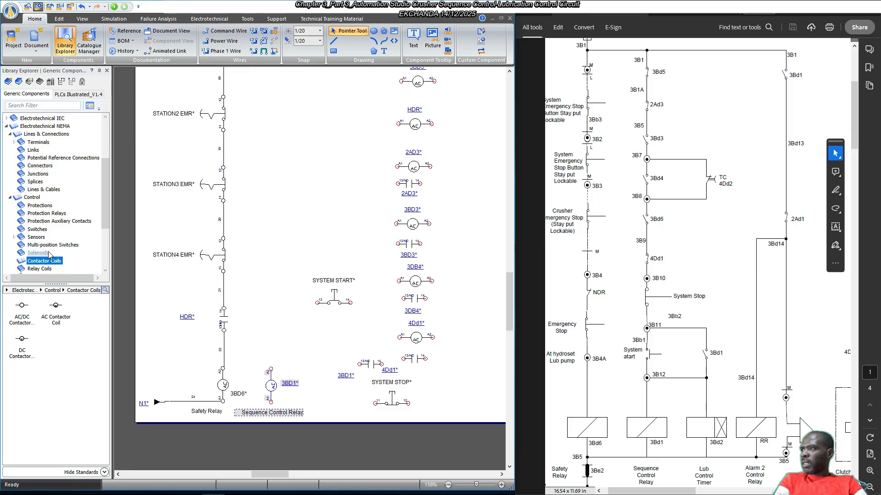
pyautogui.click(47, 269)
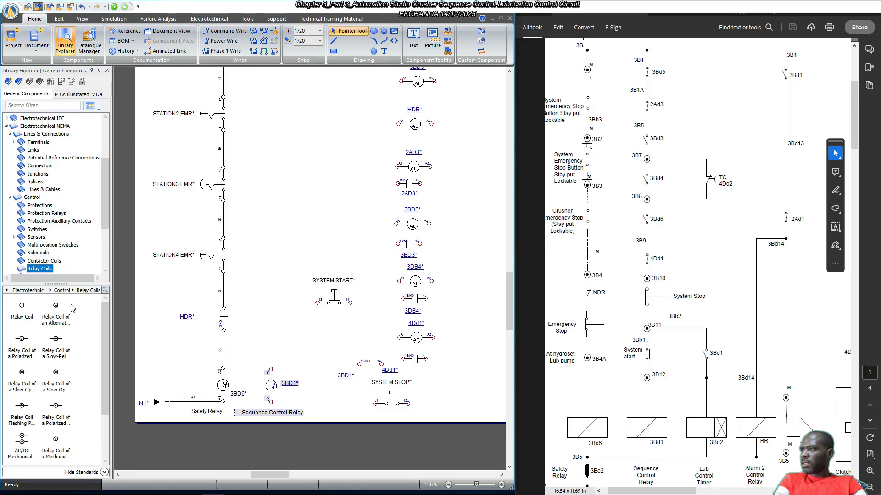
pyautogui.click(61, 320)
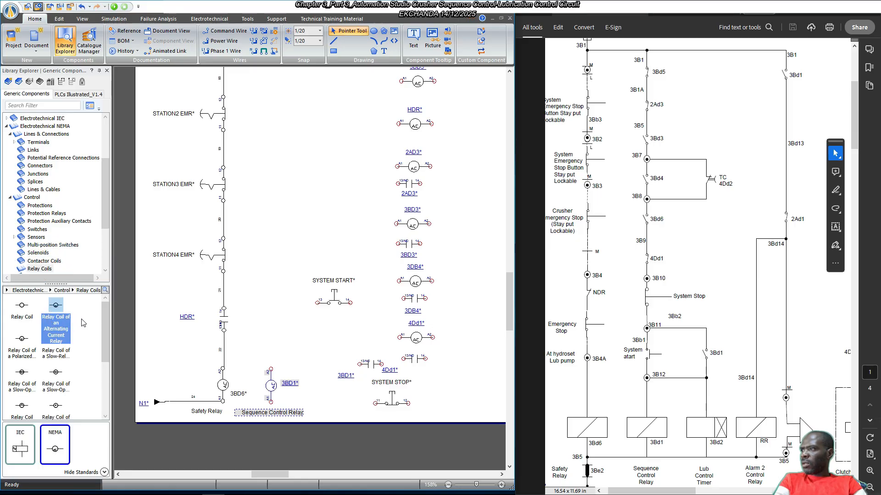
pyautogui.click(87, 373)
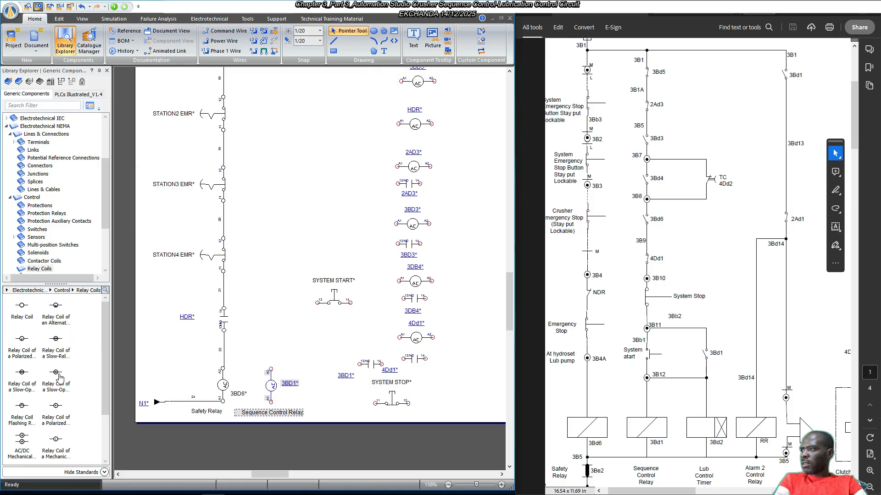
pyautogui.click(57, 373)
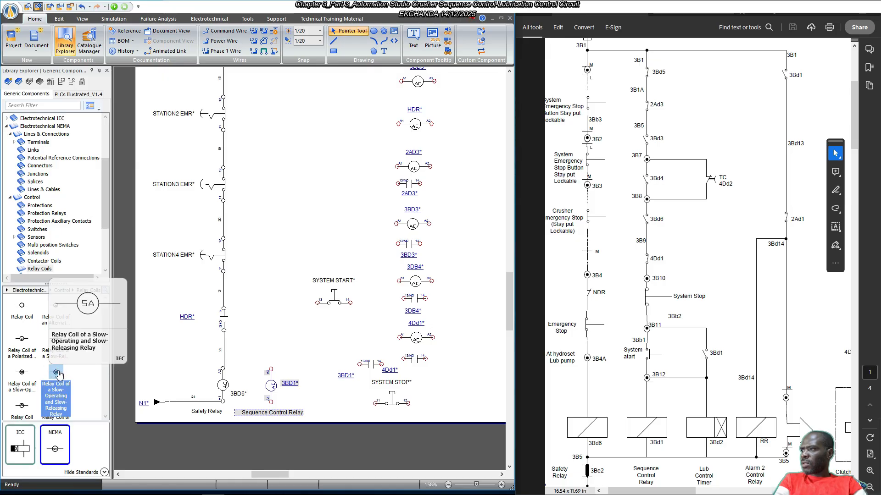
pyautogui.click(64, 347)
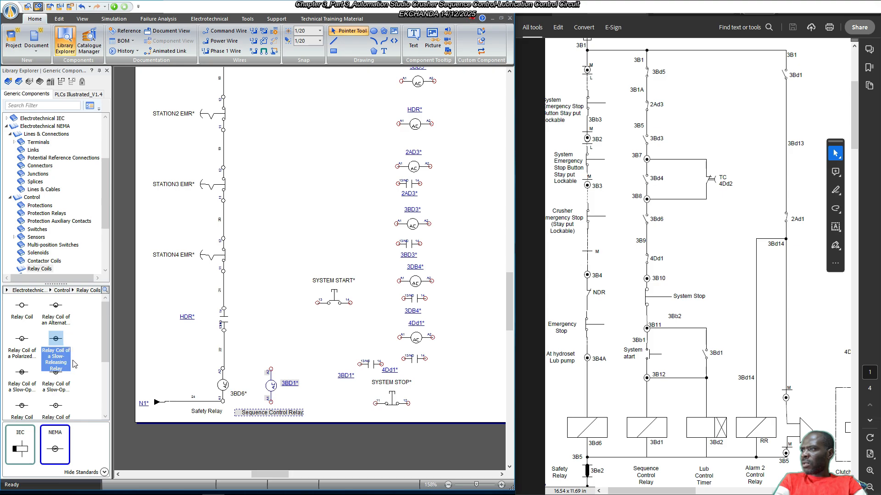
pyautogui.click(32, 380)
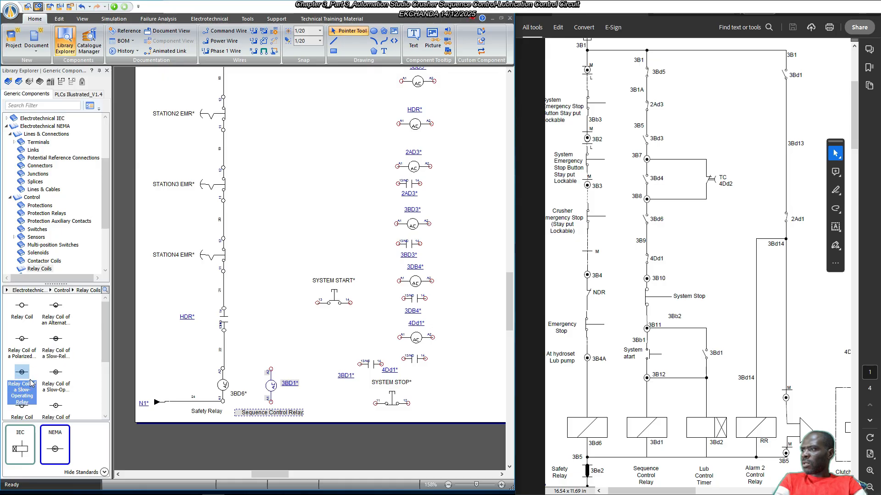
pyautogui.moveTo(24, 376); pyautogui.dragTo(331, 198)
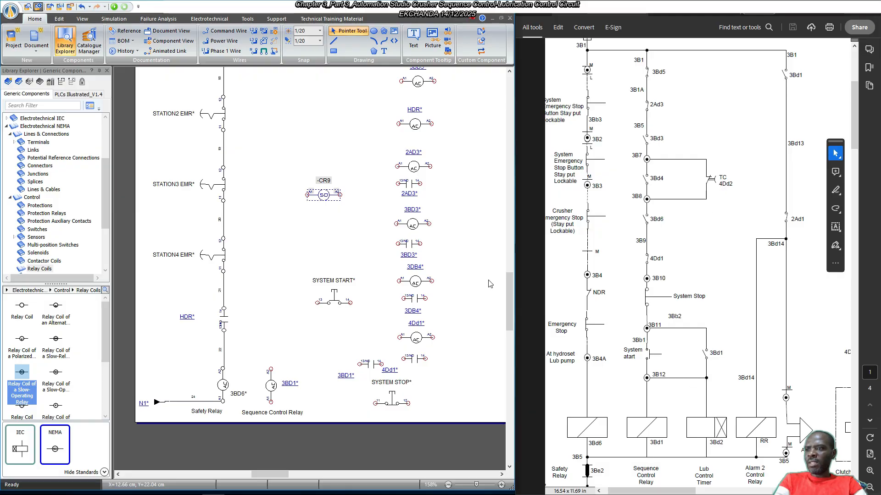
# Move the slow-operating relay coil level with the STATION3 EMR switch and the 2AD3 contact, above the SYSTEM START push-button.
pyautogui.click(334, 212)
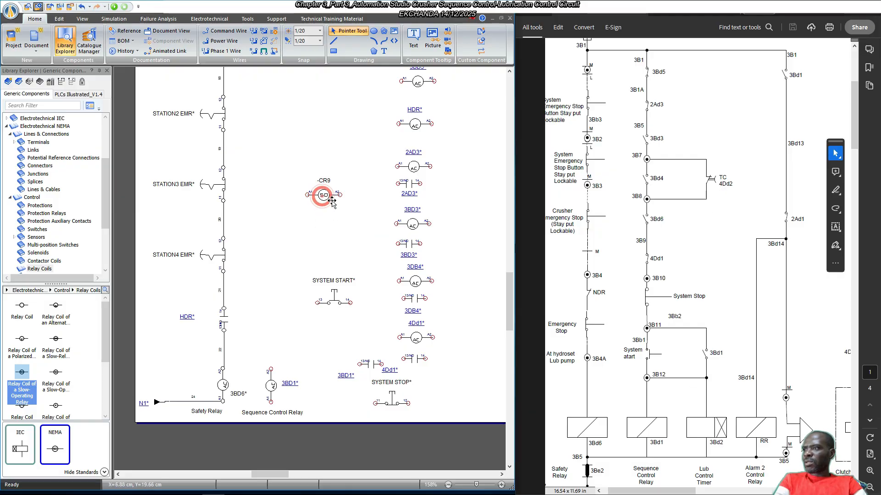
pyautogui.click(320, 194)
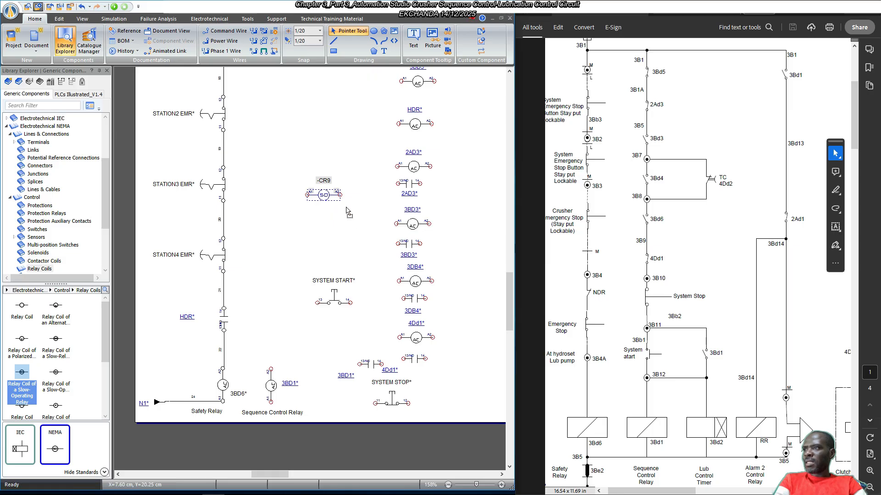
pyautogui.moveTo(346, 207); pyautogui.dragTo(345, 207)
pyautogui.scroll(2, 345, 207)
pyautogui.scroll(3, 335, 220)
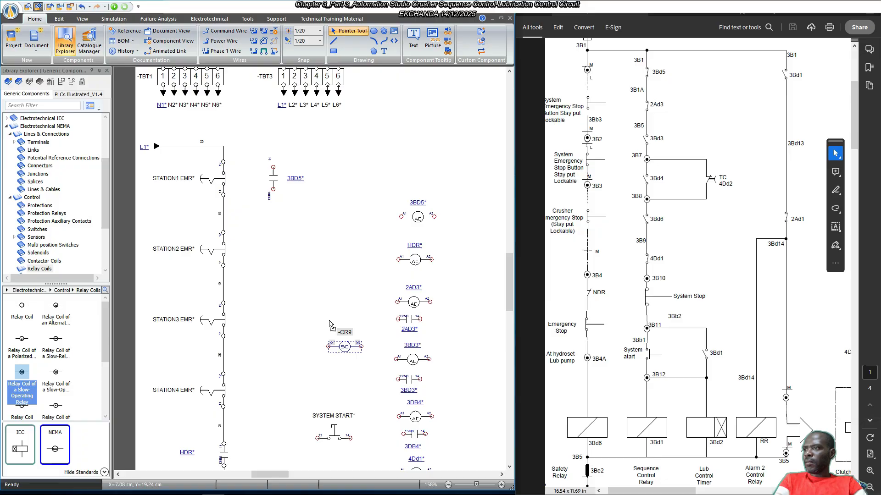
pyautogui.moveTo(334, 364); pyautogui.dragTo(320, 335)
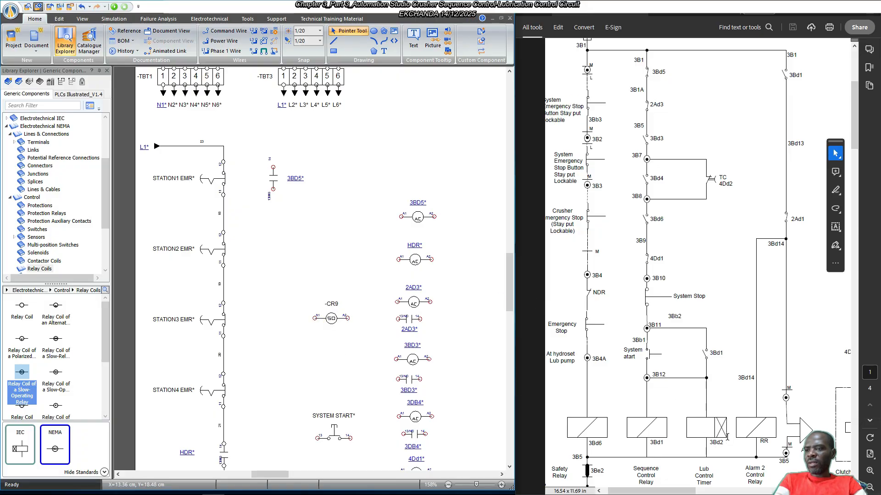
# Change the item identifier of the slow-operating relay coil -CR9 to 3BD2.
pyautogui.doubleClick(332, 318)
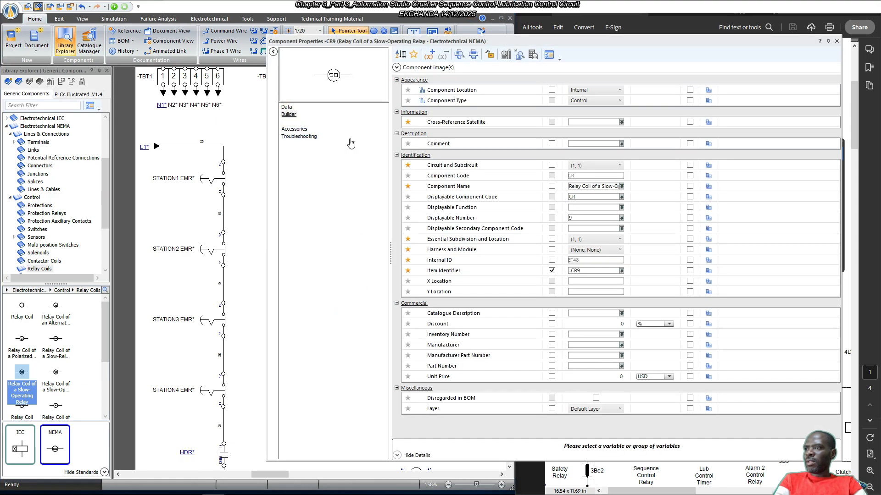
pyautogui.click(289, 115)
pyautogui.click(287, 107)
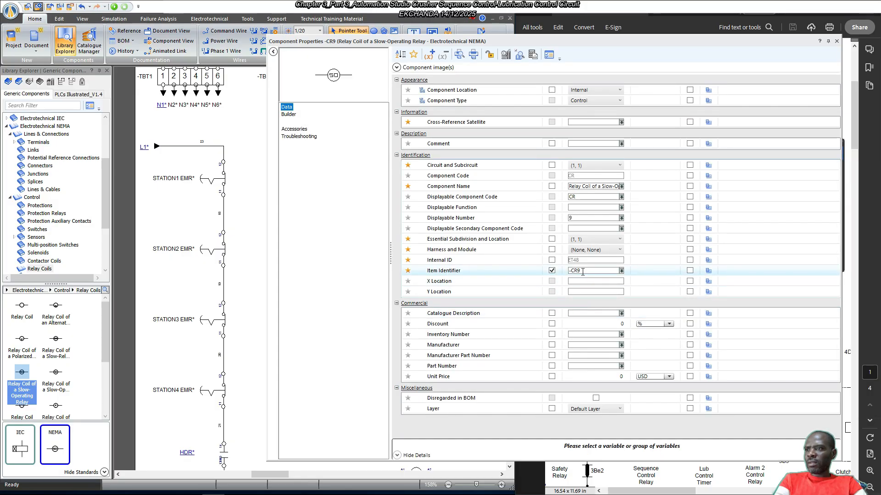
pyautogui.click(567, 271)
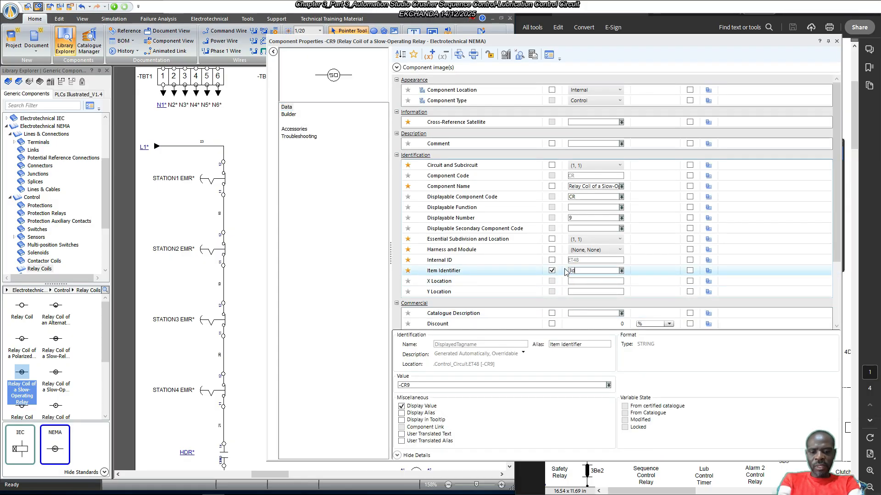
pyautogui.write('3bd2')
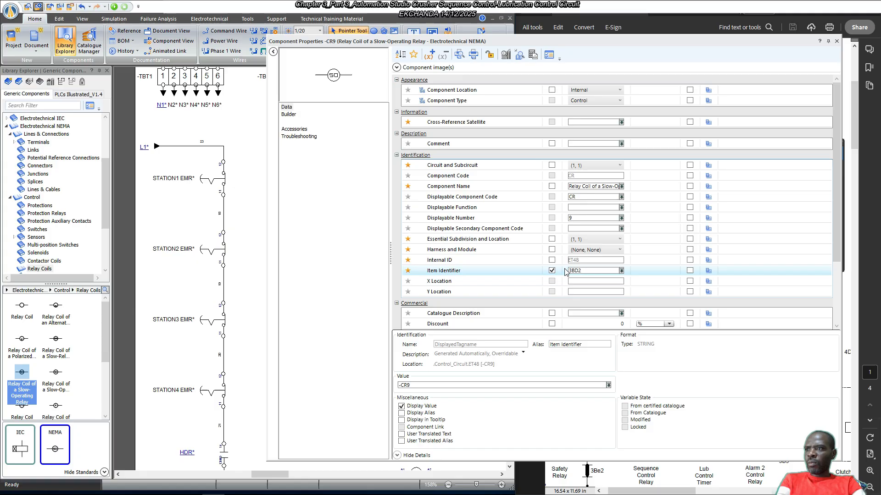
pyautogui.click(563, 270)
# Review the 3BD2 coil's electrical characteristics in the builder, down to the rated control circuit voltage.
pyautogui.click(289, 114)
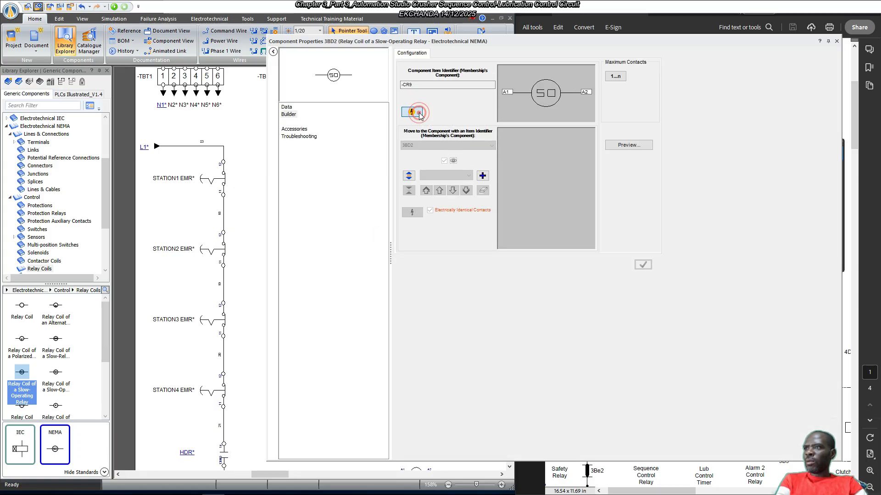
pyautogui.click(411, 112)
pyautogui.scroll(-3, 477, 274)
pyautogui.scroll(-2, 476, 274)
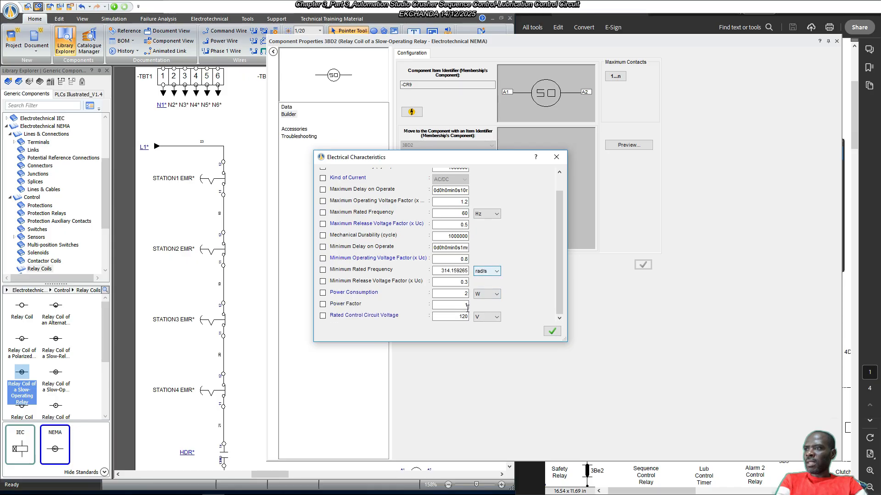
pyautogui.click(552, 331)
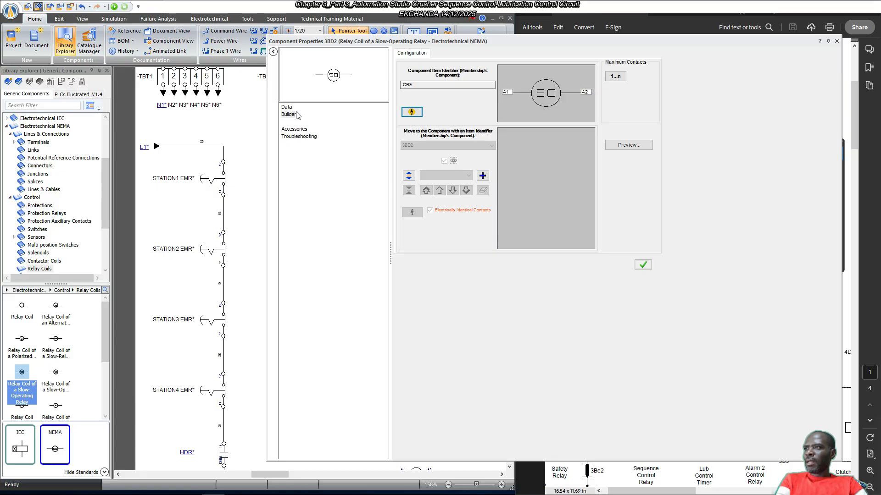
# Add a normally open TDO contact to Group 1 of the 3BD2 relay and apply the configuration.
pyautogui.click(482, 176)
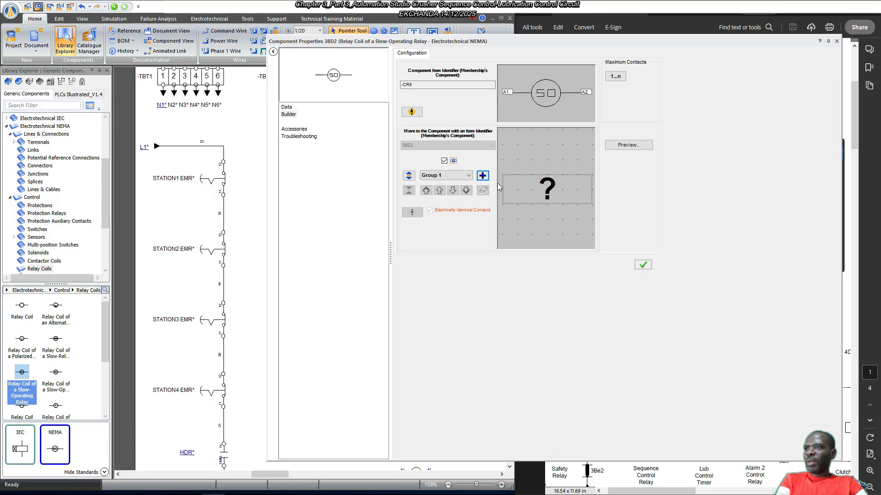
pyautogui.click(527, 191)
pyautogui.doubleClick(298, 169)
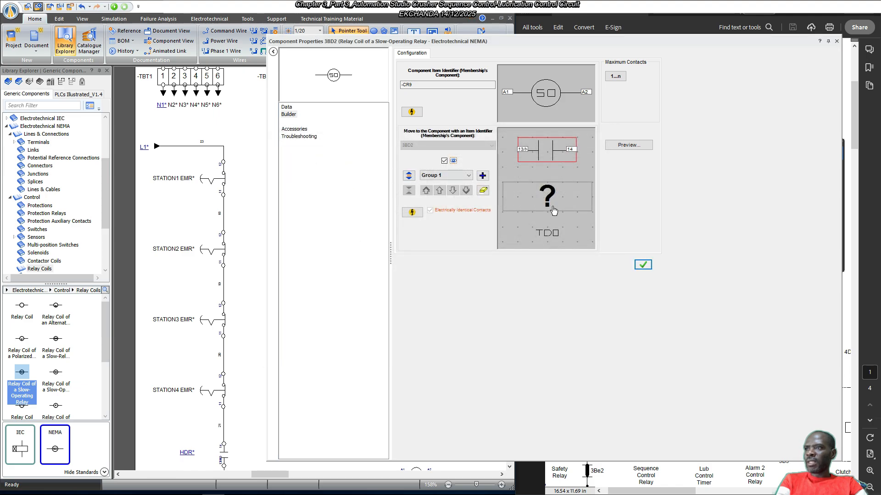
pyautogui.click(642, 264)
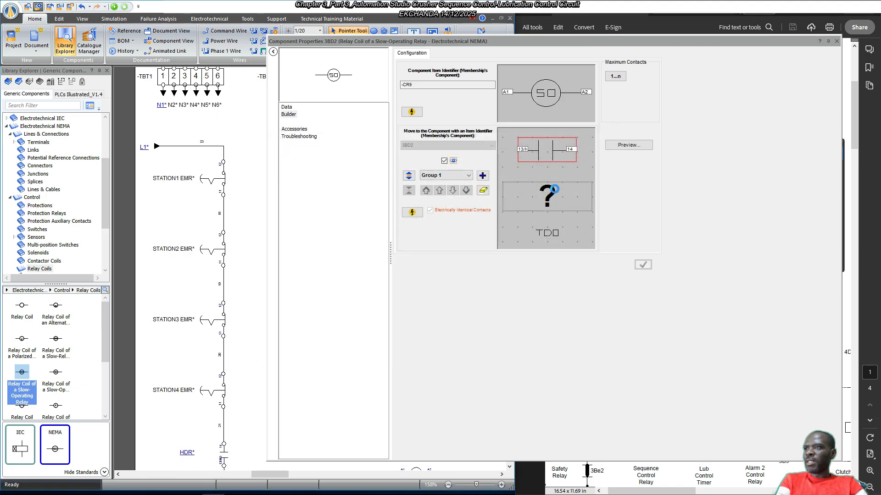
# Display the 3BD2 coil's Delay on Operate and set it to 0d0h0min10s1ms in the electrical characteristics.
pyautogui.click(288, 115)
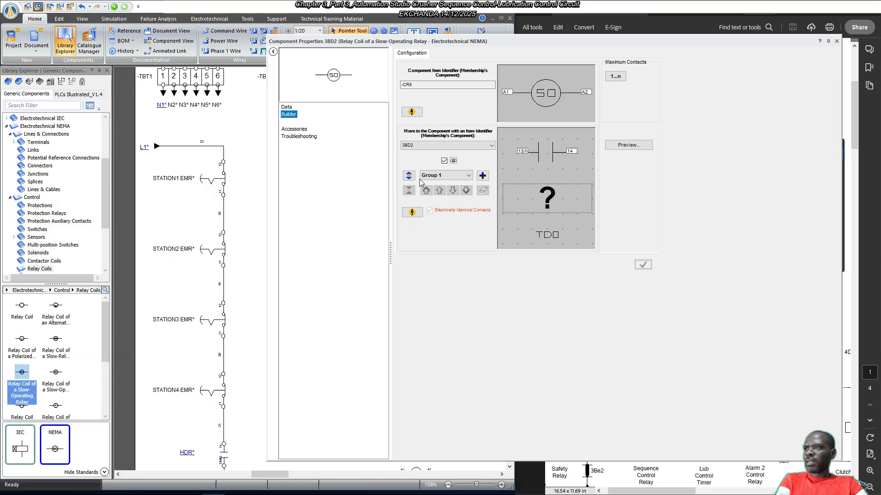
pyautogui.click(412, 112)
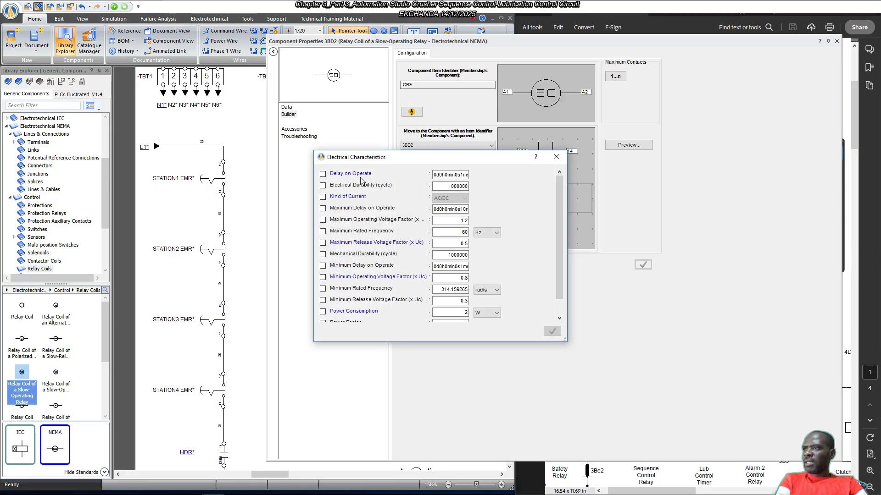
pyautogui.click(330, 176)
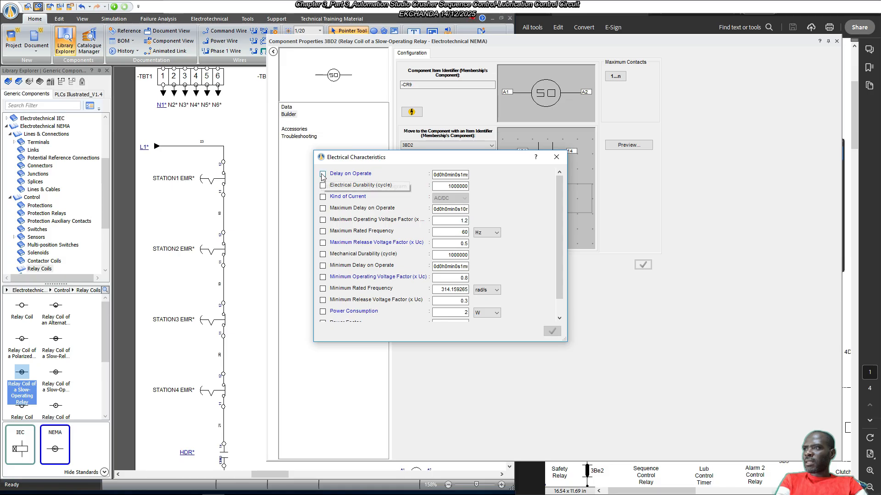
pyautogui.click(463, 175)
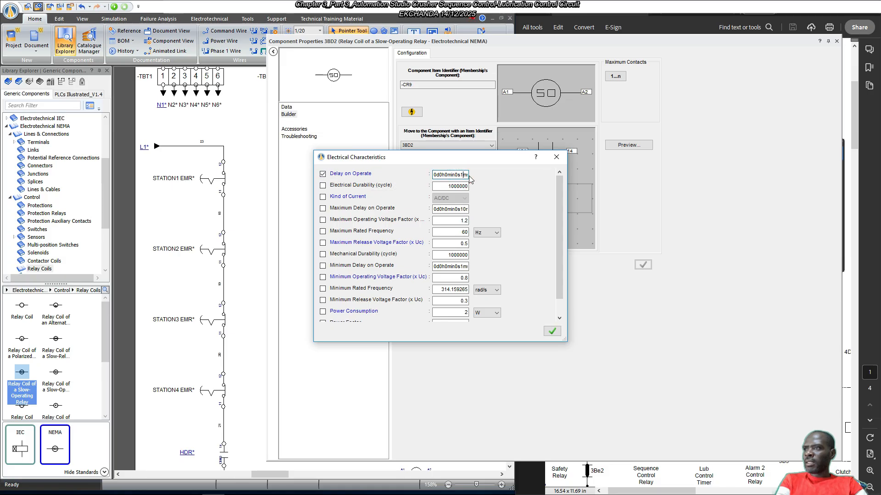
pyautogui.click(458, 175)
pyautogui.click(456, 174)
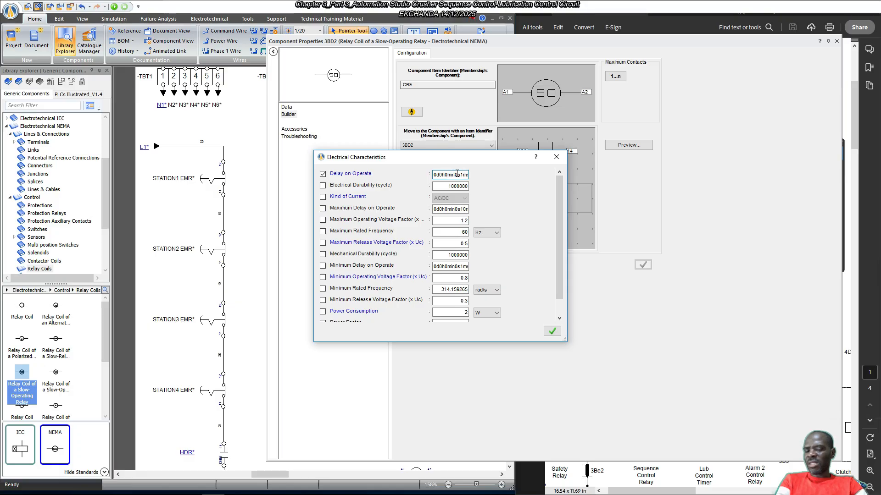
pyautogui.write('1')
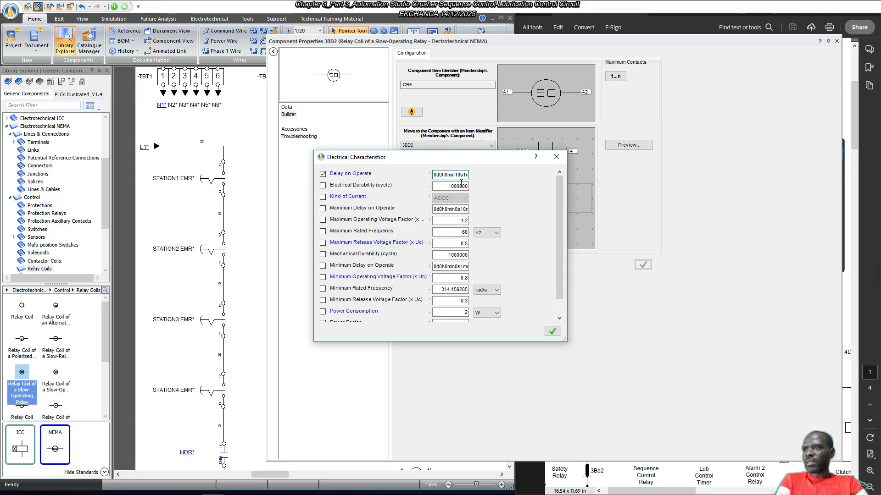
pyautogui.click(550, 331)
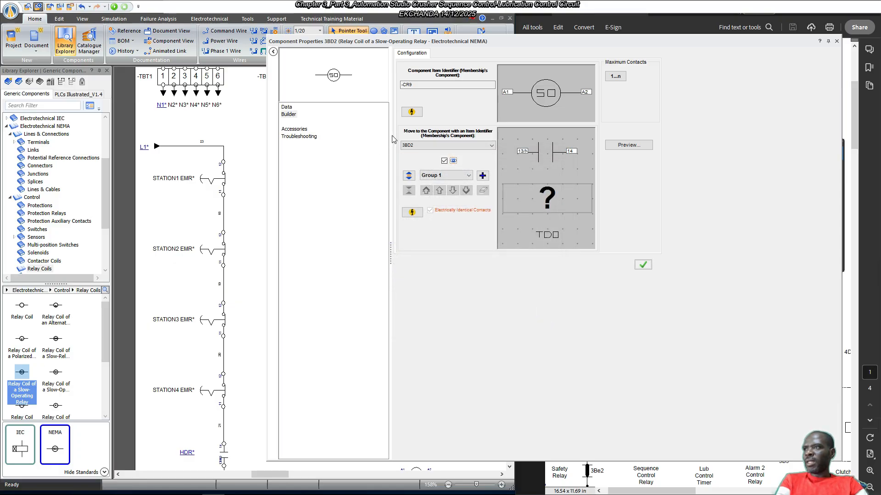
# Recheck the 3BD2 coil's electrical characteristics, including Delay on Operate and Maximum Delay on Operate.
pyautogui.click(411, 112)
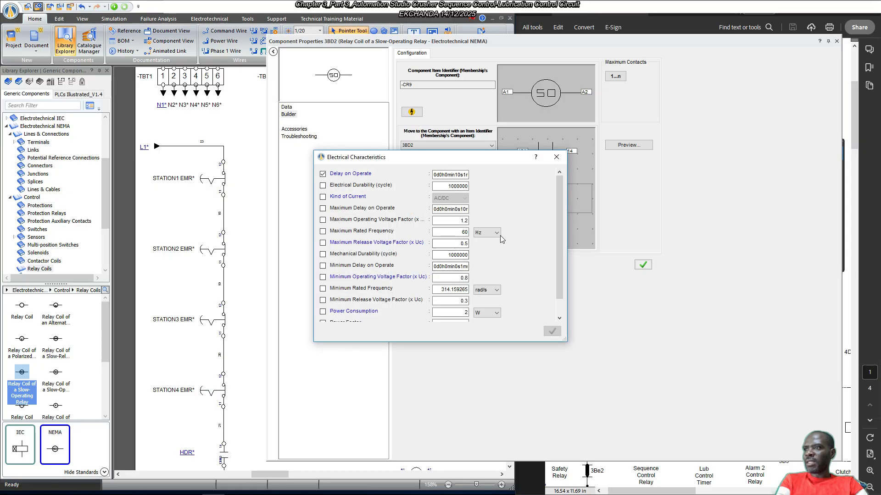
pyautogui.moveTo(558, 241); pyautogui.dragTo(559, 259)
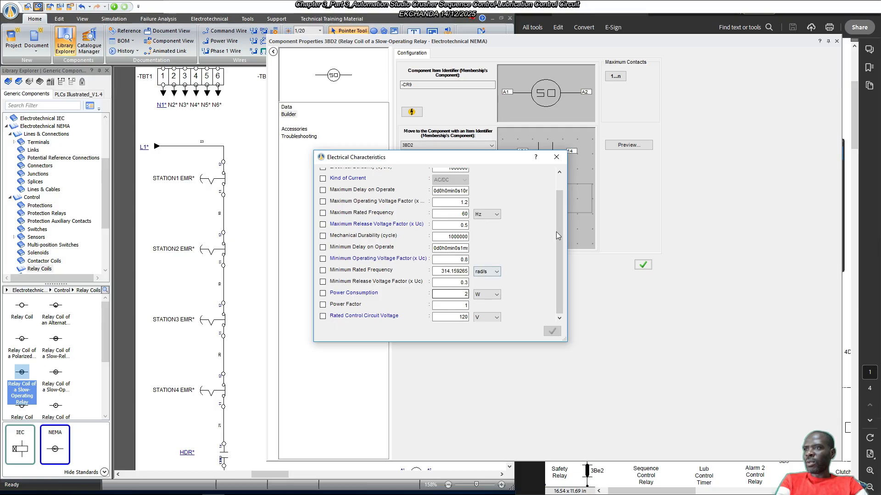
pyautogui.moveTo(557, 226); pyautogui.dragTo(441, 189)
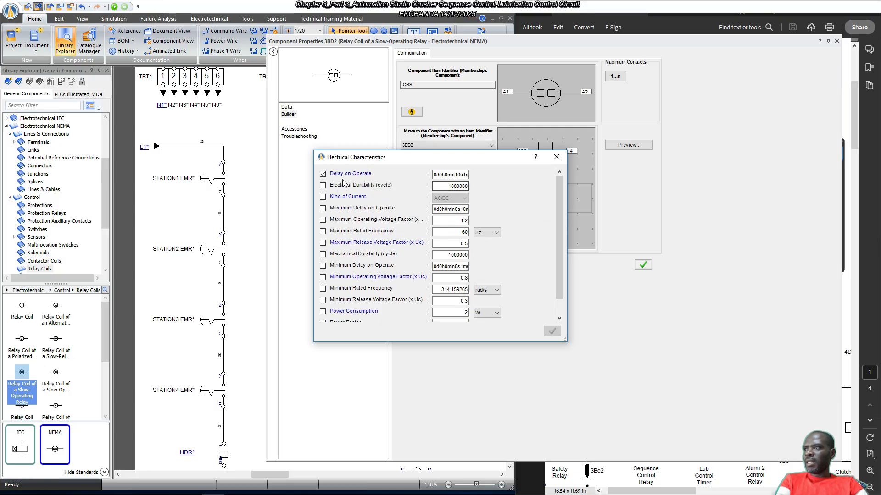
pyautogui.click(457, 177)
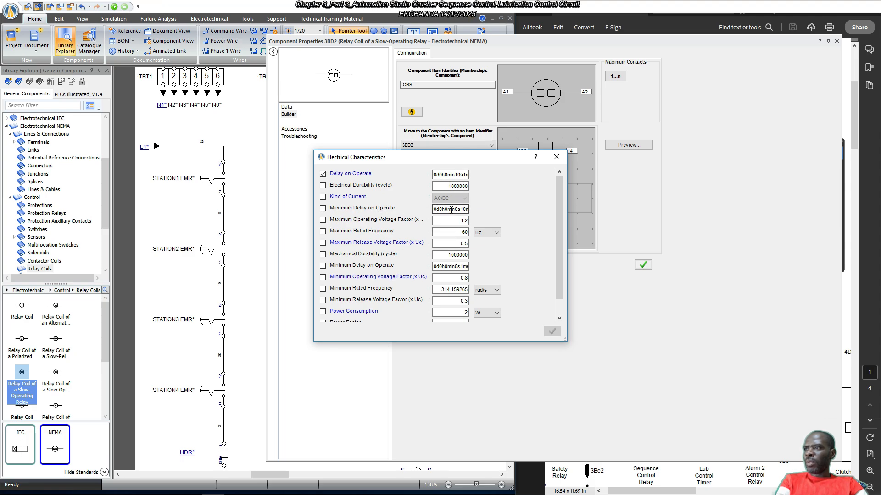
pyautogui.moveTo(458, 210); pyautogui.dragTo(471, 212)
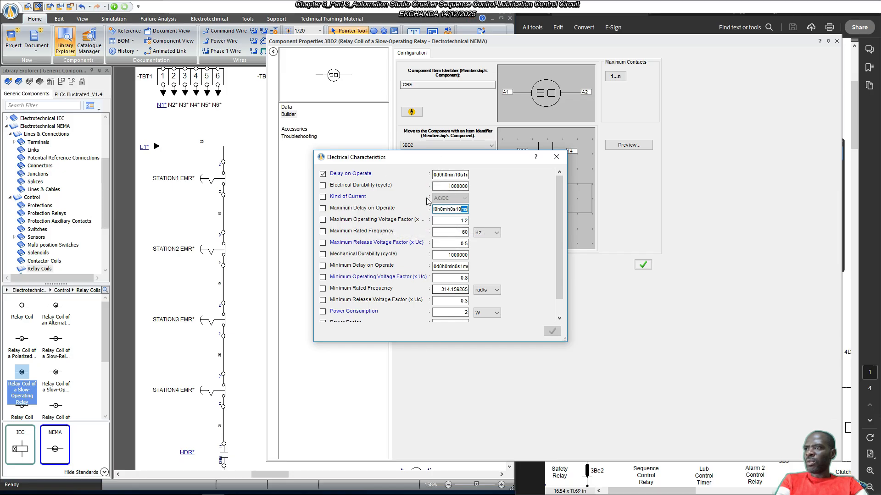
pyautogui.click(557, 157)
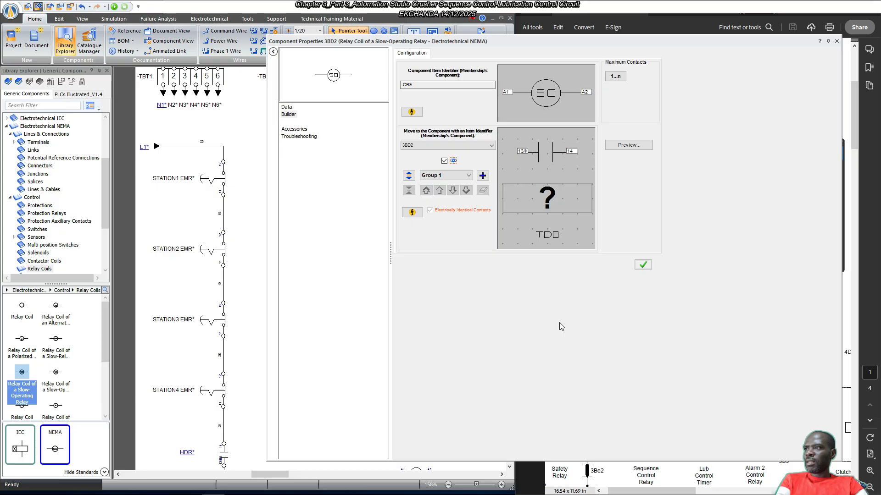
# Apply the 3BD2 relay coil's builder configuration and close its component properties.
pyautogui.click(644, 266)
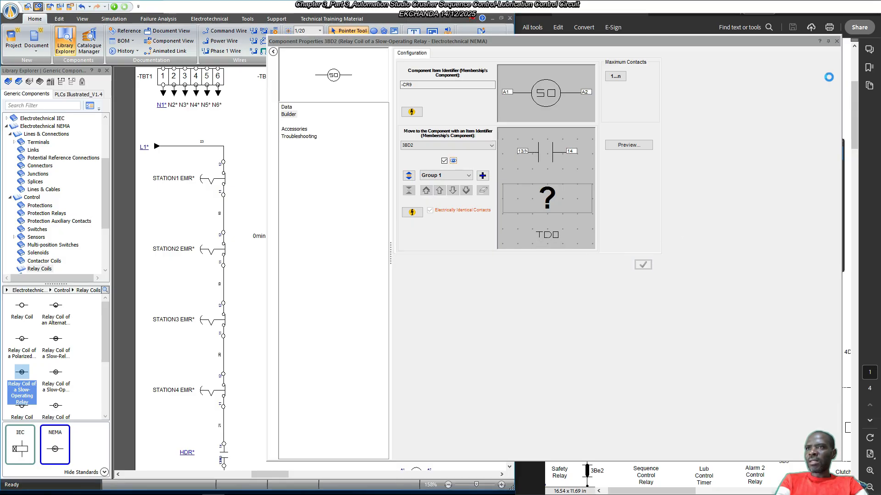
pyautogui.click(836, 42)
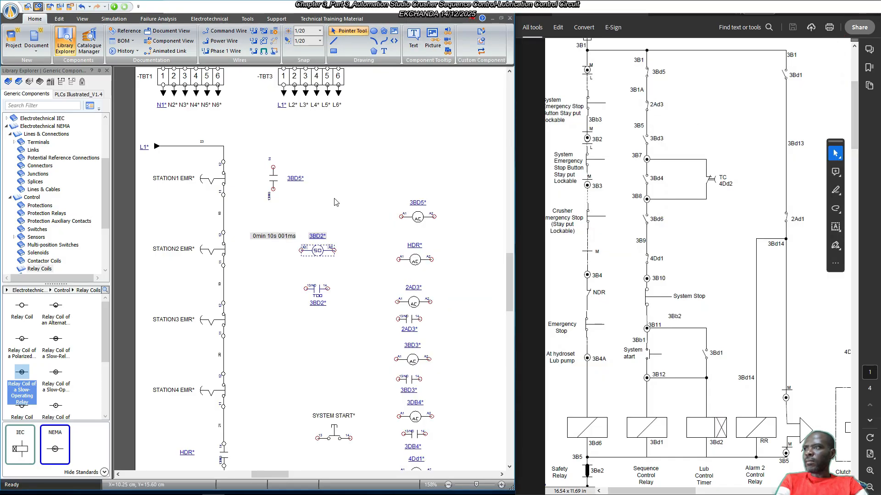
pyautogui.click(348, 234)
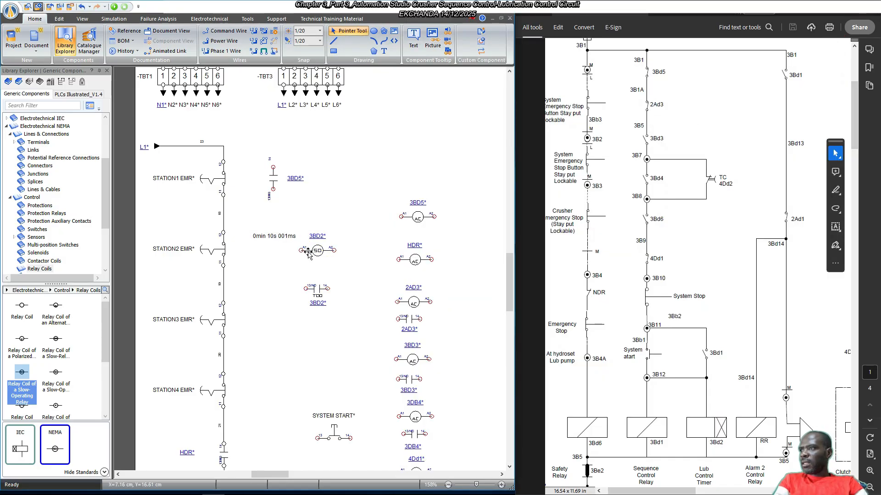
# Move the delay time text below the 3BD2 coil and rotate the coil 90° counterclockwise.
pyautogui.click(277, 234)
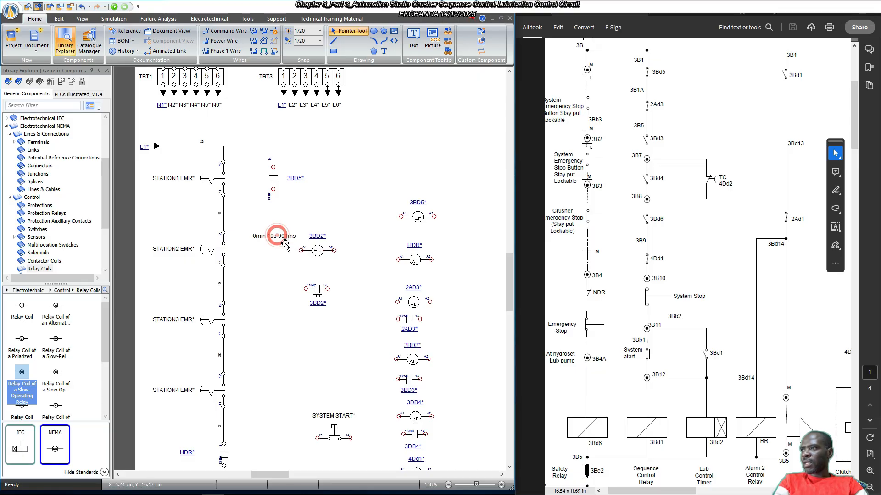
pyautogui.click(325, 253)
pyautogui.rightClick(320, 253)
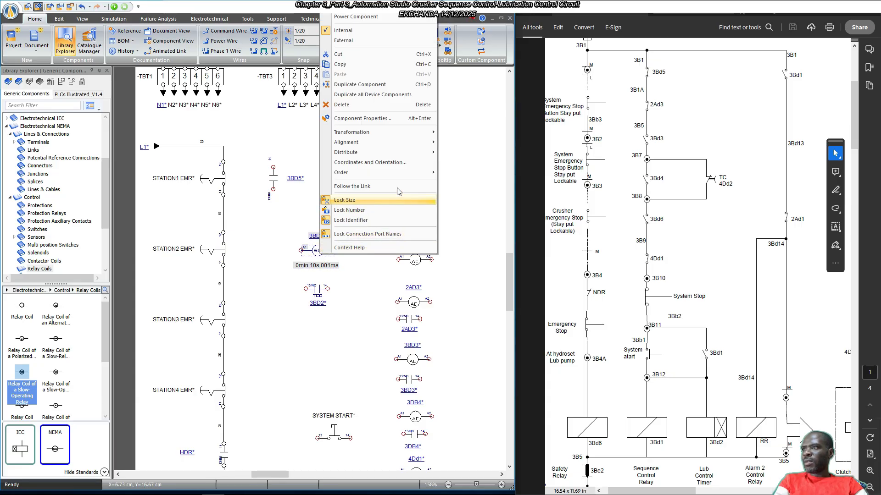
pyautogui.moveTo(420, 140)
pyautogui.click(459, 143)
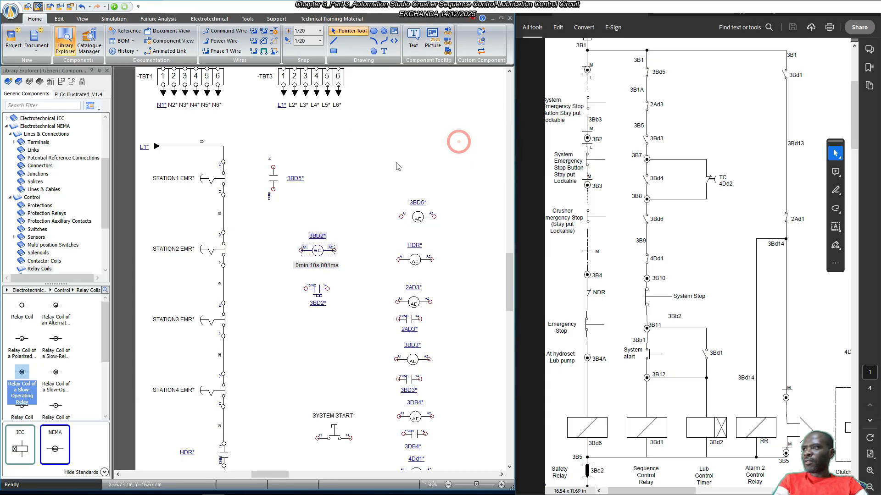
pyautogui.click(347, 220)
pyautogui.click(346, 192)
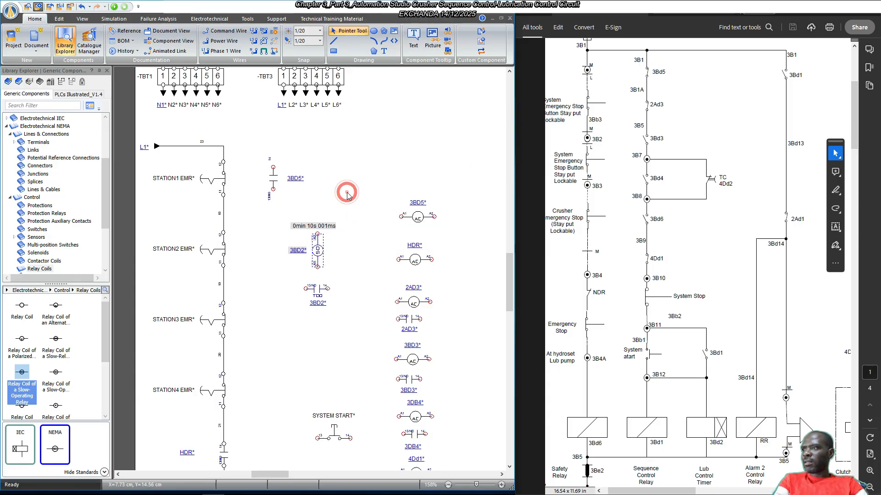
# Reposition the 3BD2 identifier and the delay time text beneath it on the right side of the vertical coil.
pyautogui.moveTo(298, 251); pyautogui.dragTo(342, 250)
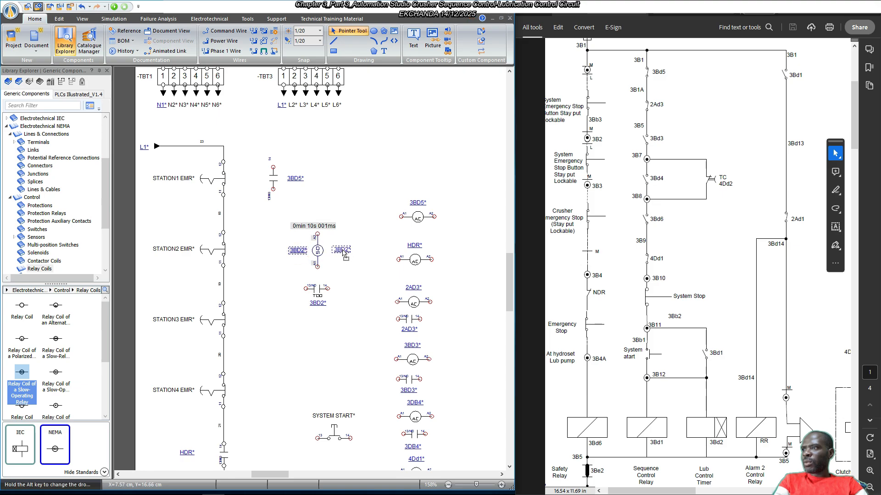
pyautogui.moveTo(309, 224); pyautogui.dragTo(350, 268)
pyautogui.scroll(1, 310, 315)
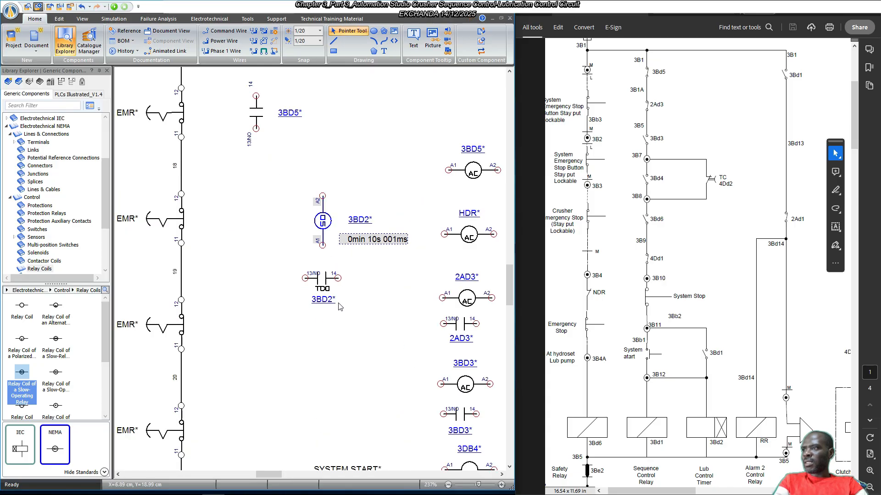
pyautogui.scroll(-1, 348, 309)
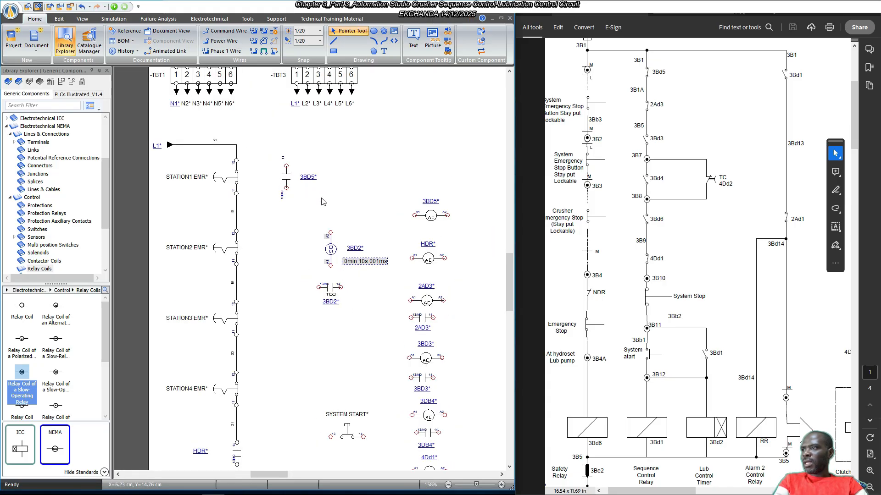
# Rotate the SYSTEM START push button 90° counterclockwise so its contacts run vertically.
pyautogui.rightClick(348, 434)
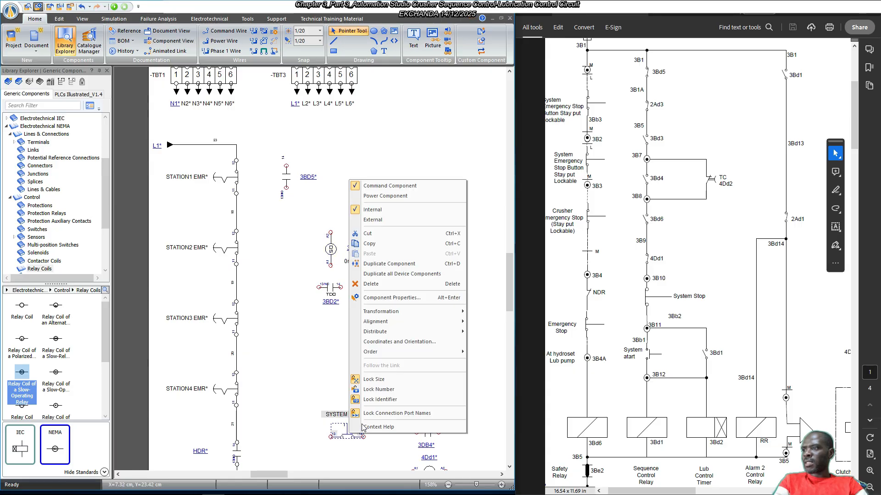
pyautogui.click(448, 311)
pyautogui.click(503, 321)
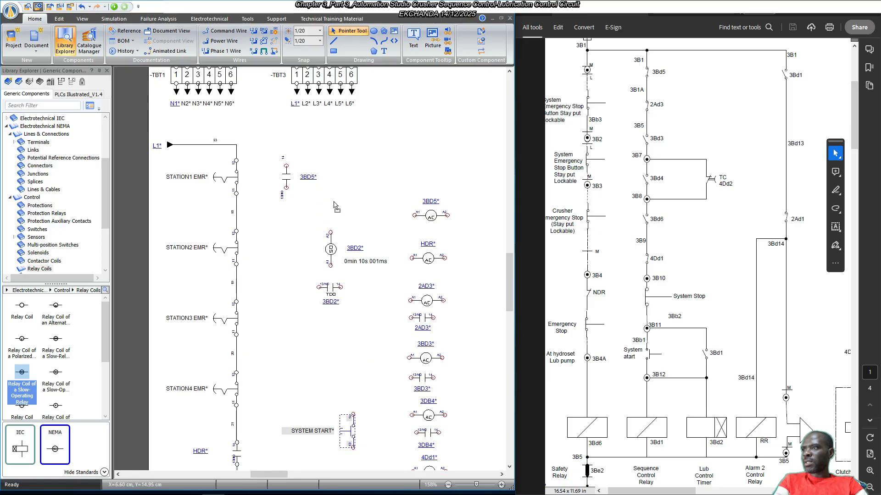
# Place the SYSTEM START push button directly above the 3BD2 coil and wire its upper terminal to the L1 line.
pyautogui.click(360, 160)
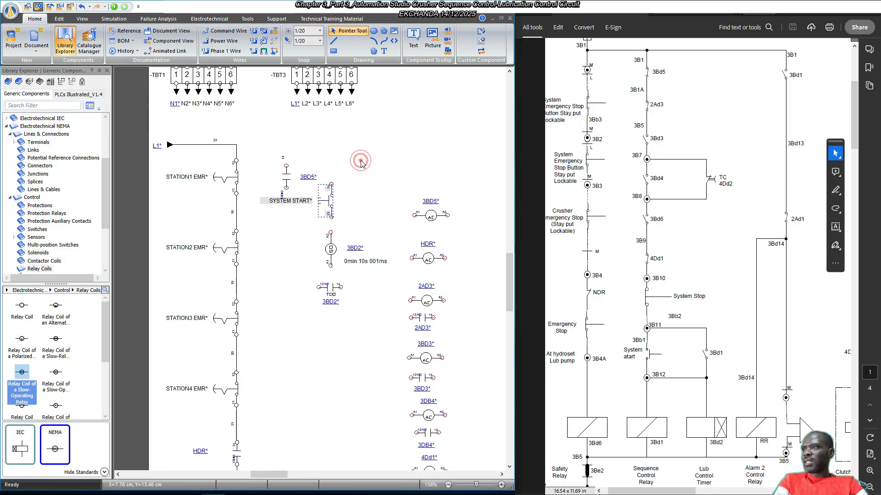
pyautogui.click(331, 183)
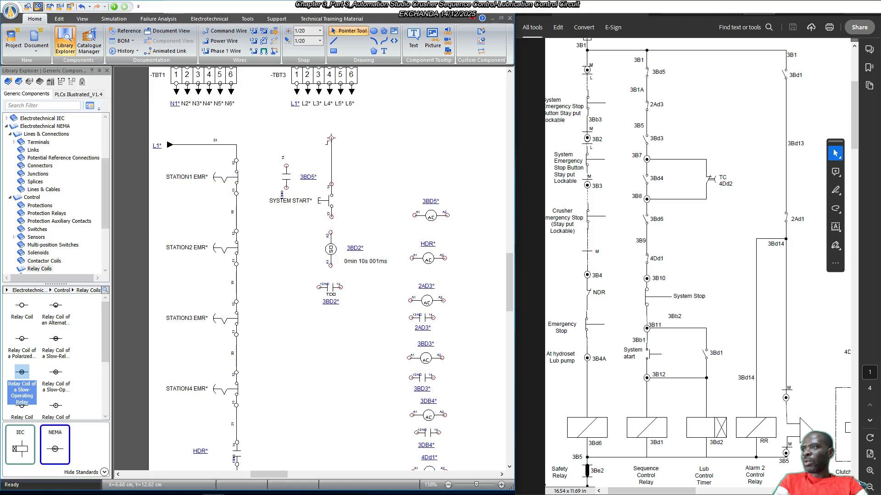
pyautogui.click(237, 145)
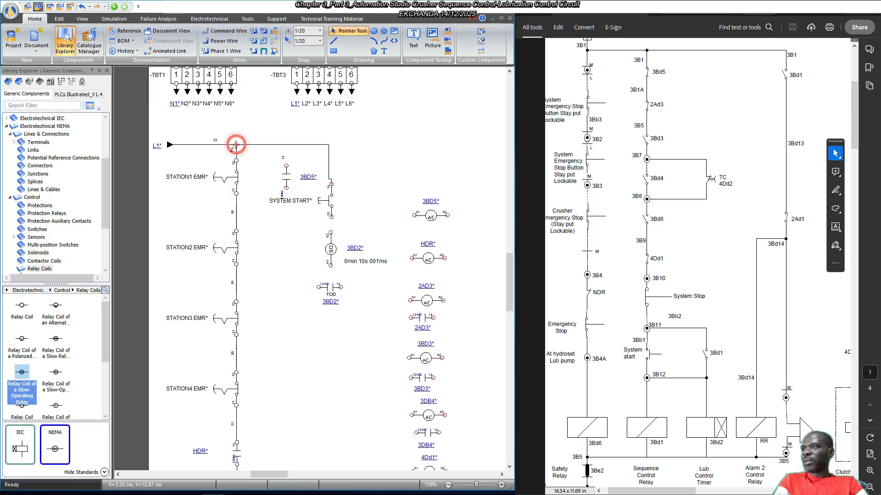
pyautogui.click(234, 161)
# Wire the 3BD2 coil's lower terminal to the N1 line and its upper terminal to the SYSTEM START push button.
pyautogui.scroll(-2, 337, 151)
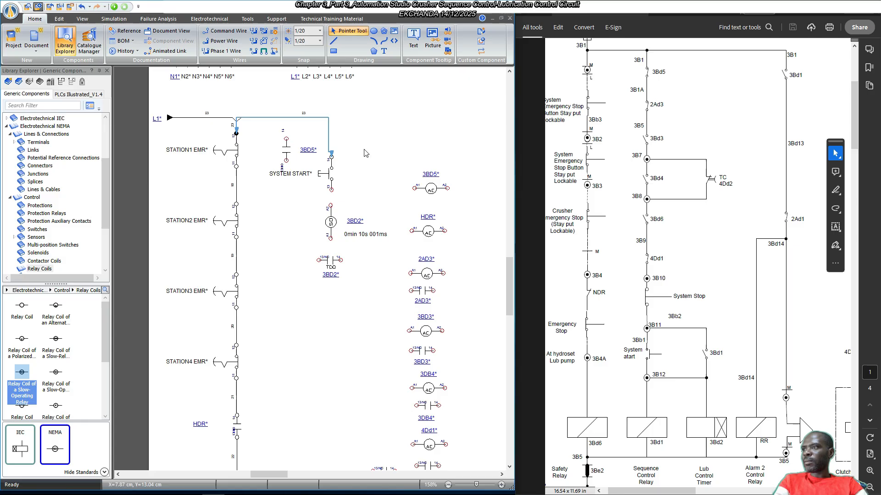
pyautogui.scroll(-2, 273, 367)
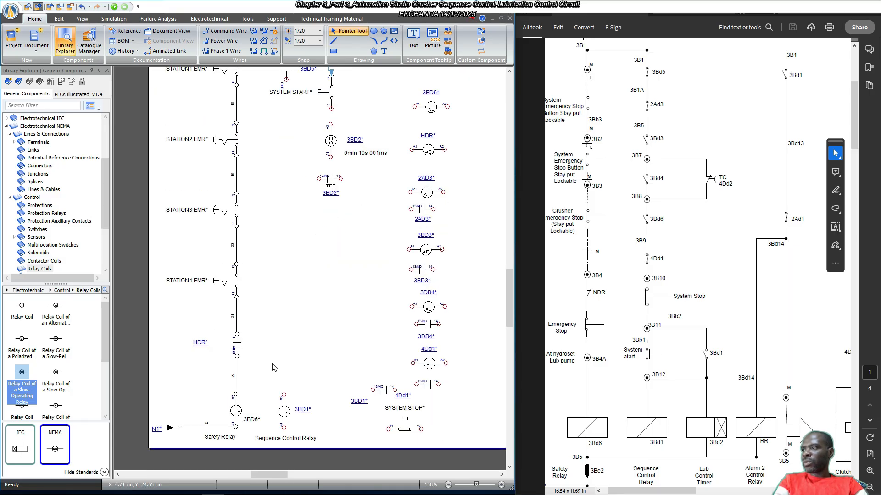
pyautogui.click(233, 425)
pyautogui.click(270, 426)
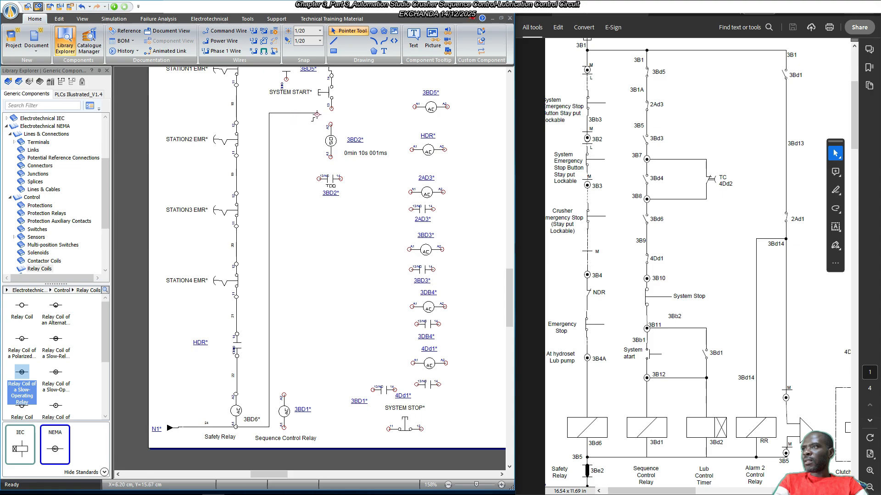
pyautogui.scroll(2, 316, 116)
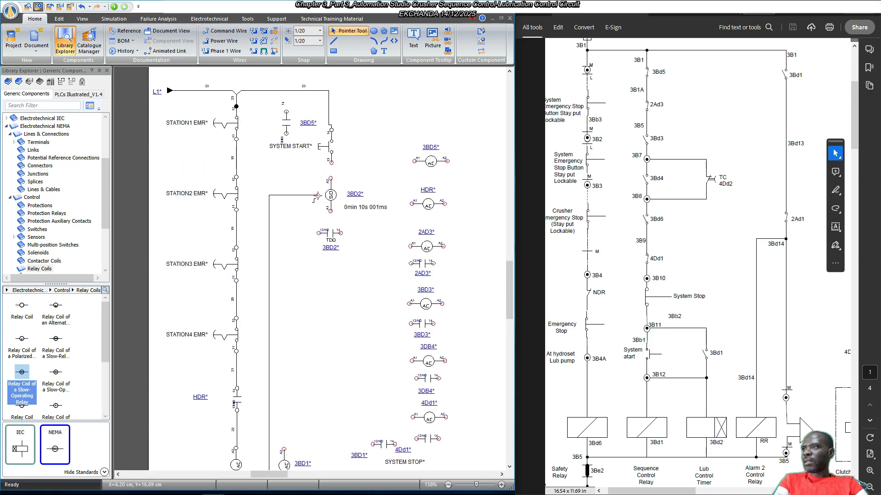
pyautogui.click(331, 212)
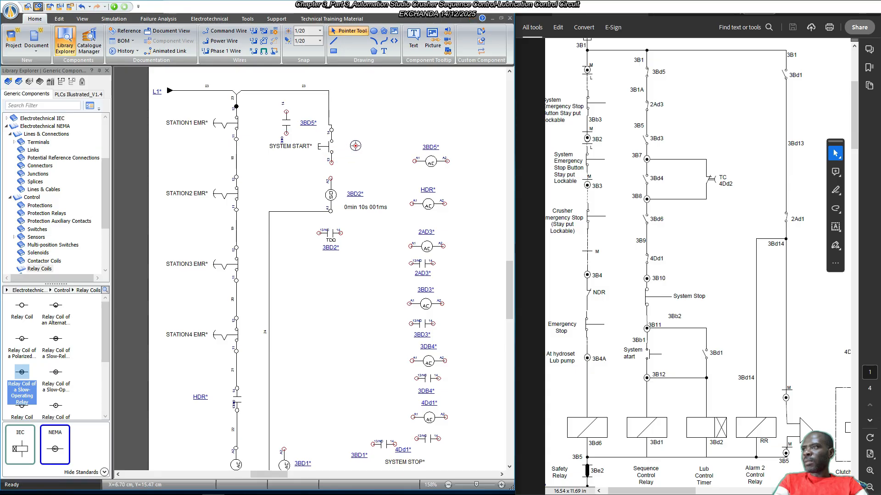
pyautogui.click(360, 142)
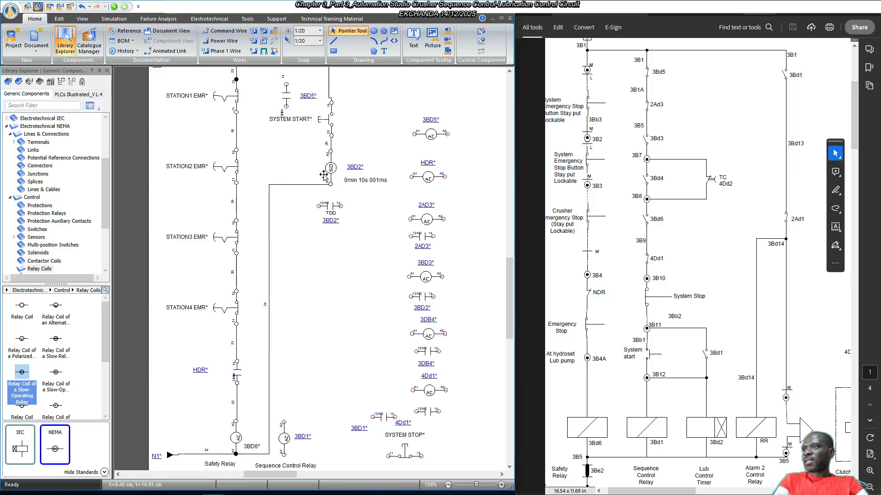
# Run the simulation and inspect the control supply from the SYSTEM START branch up through the terminal blocks and transformer.
pyautogui.scroll(3, 285, 134)
pyautogui.scroll(-2, 376, 171)
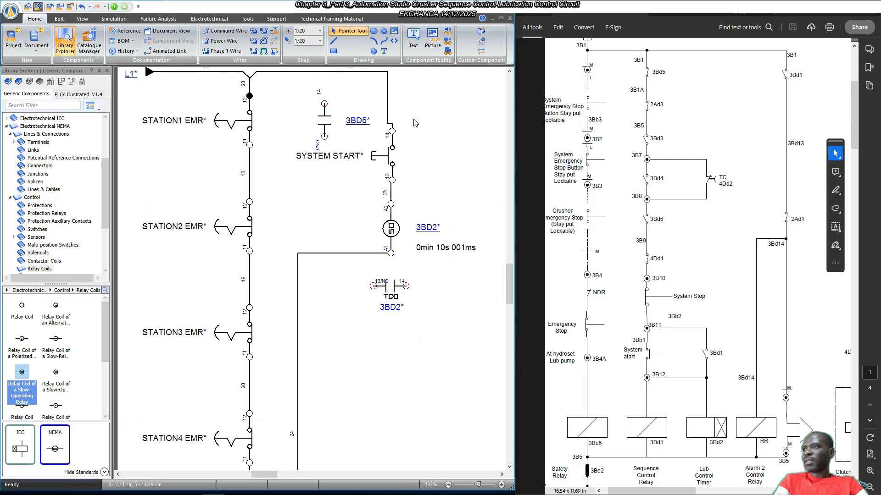
pyautogui.scroll(1, 418, 114)
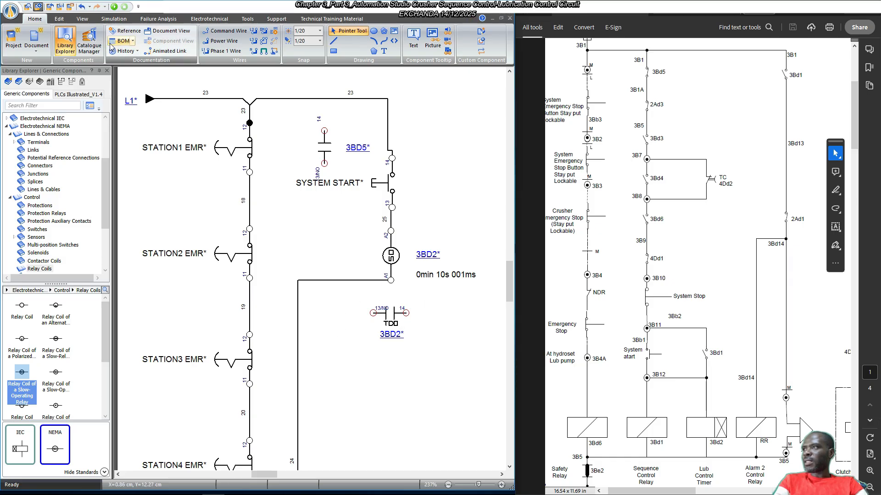
pyautogui.click(114, 6)
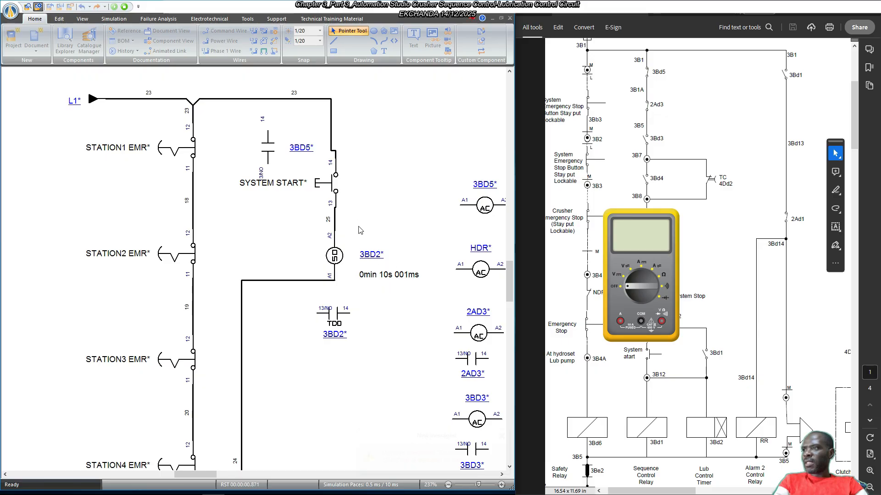
pyautogui.scroll(1, 362, 191)
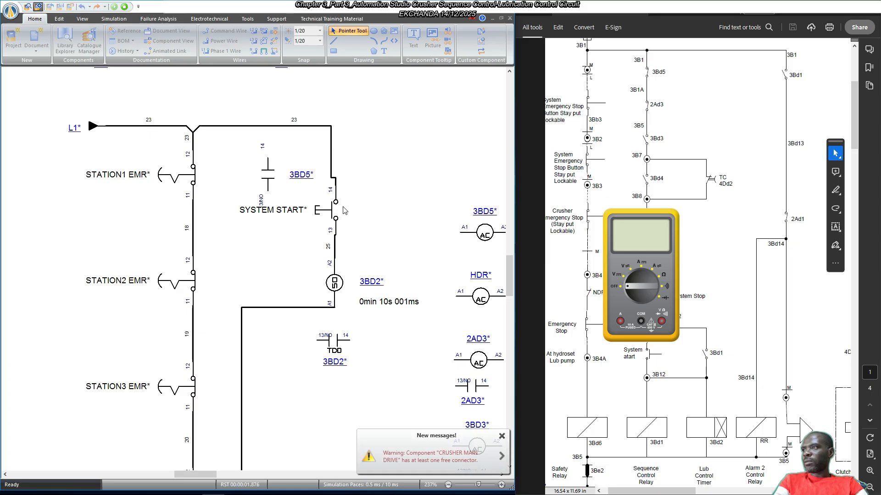
pyautogui.scroll(4, 345, 210)
pyautogui.scroll(7, 344, 211)
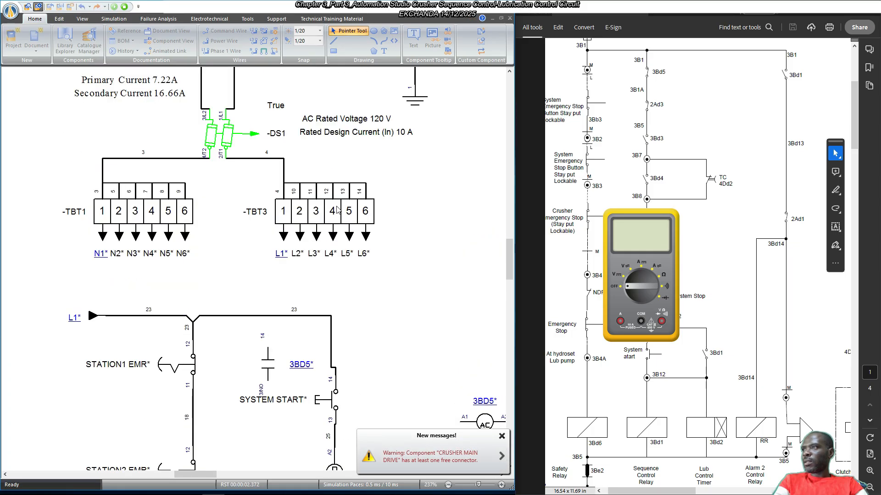
pyautogui.scroll(6, 268, 162)
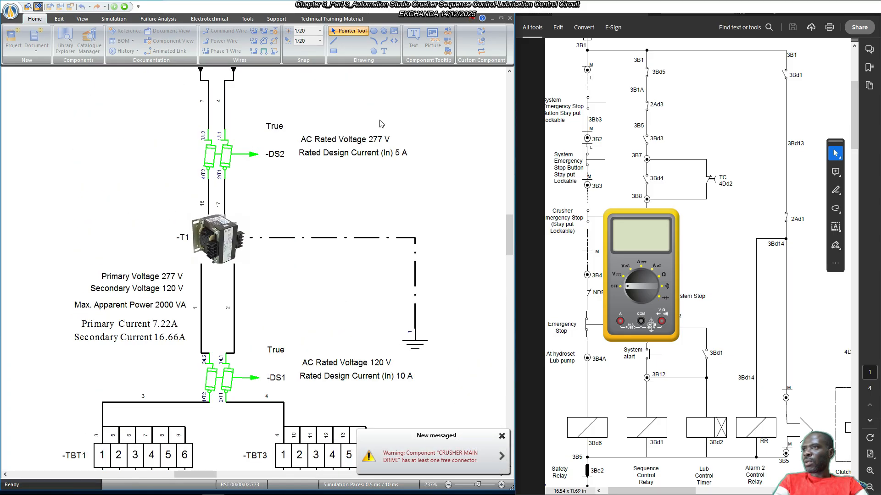
# Maximize the workspace, open the Power_Circuit document from the project, and stop the simulation.
pyautogui.doubleClick(485, 14)
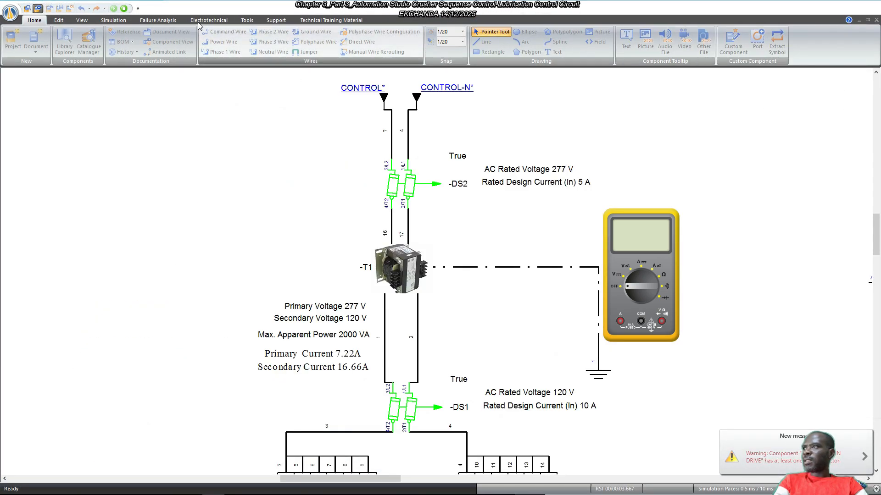
pyautogui.click(247, 20)
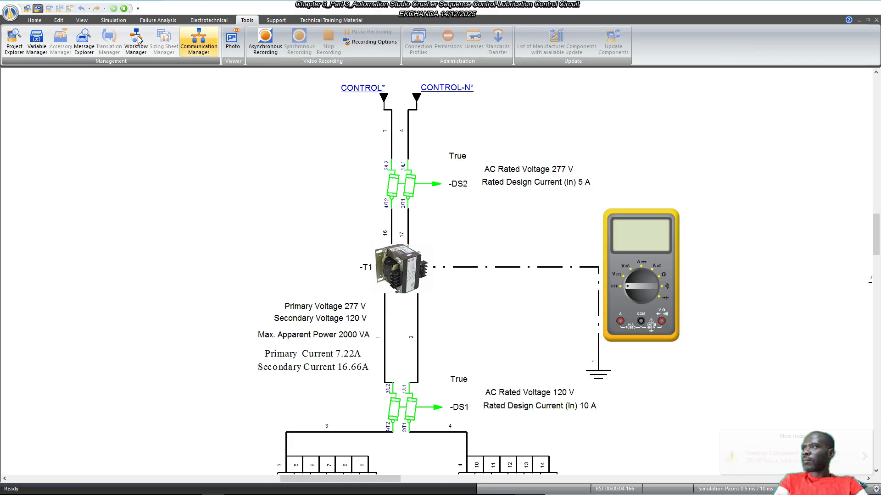
pyautogui.click(14, 41)
pyautogui.doubleClick(809, 119)
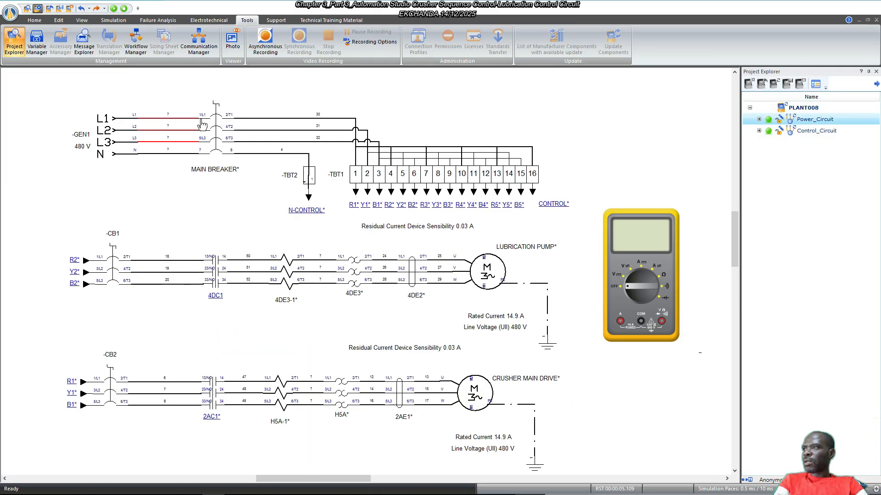
pyautogui.click(124, 9)
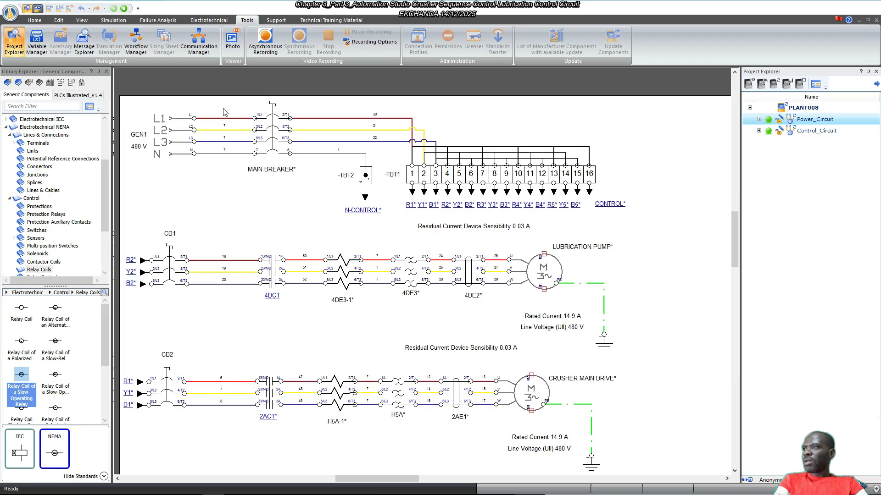
# Enable Closed on Simulation Start for the MAIN BREAKER and display that value on the diagram.
pyautogui.doubleClick(277, 133)
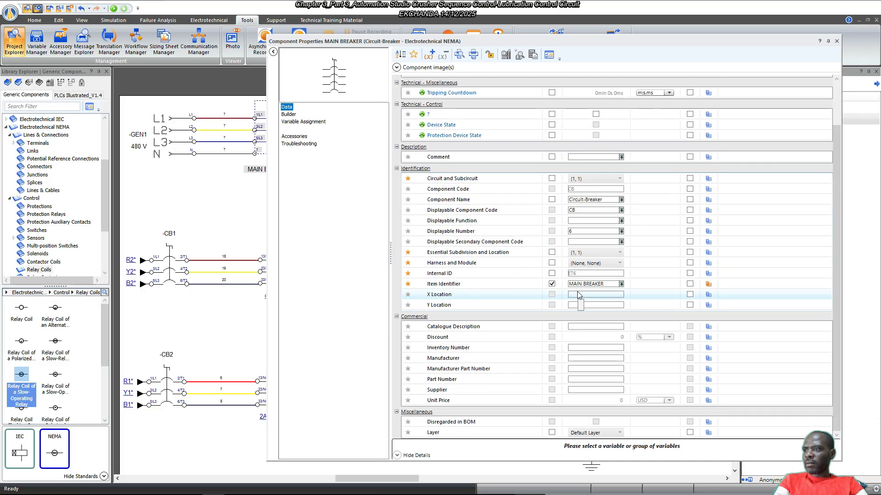
pyautogui.scroll(2, 575, 285)
pyautogui.click(293, 114)
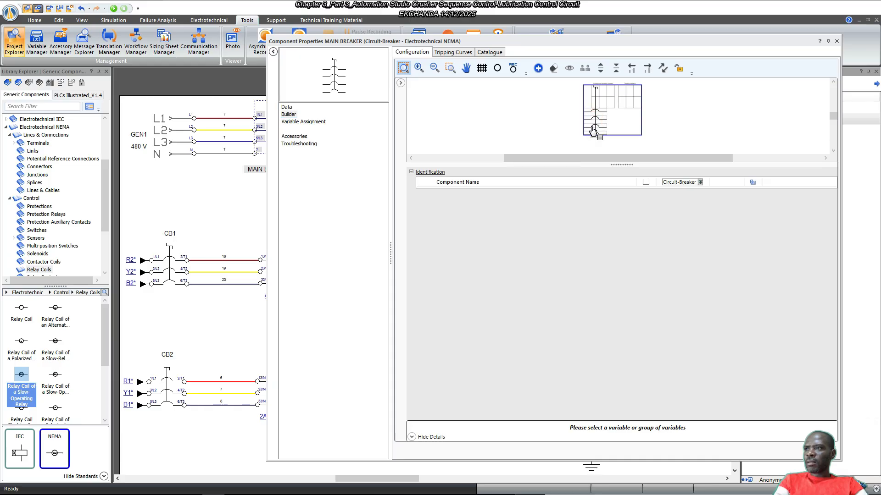
pyautogui.click(593, 123)
pyautogui.click(534, 374)
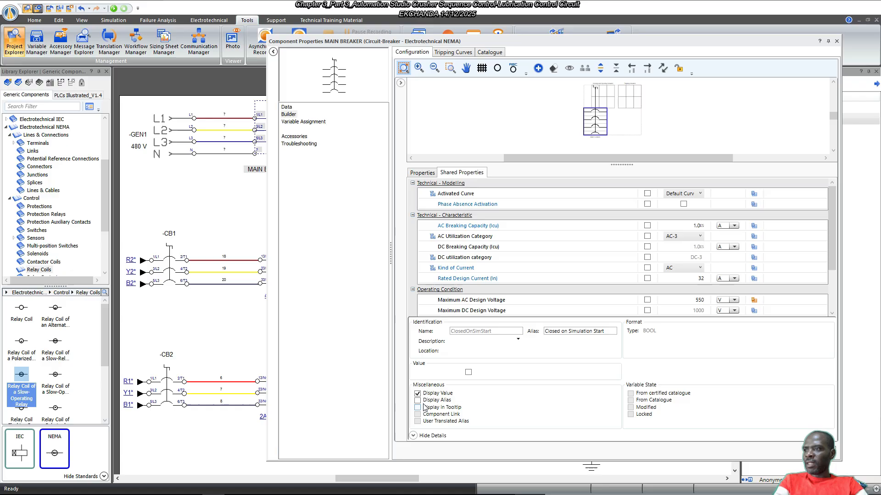
pyautogui.click(468, 373)
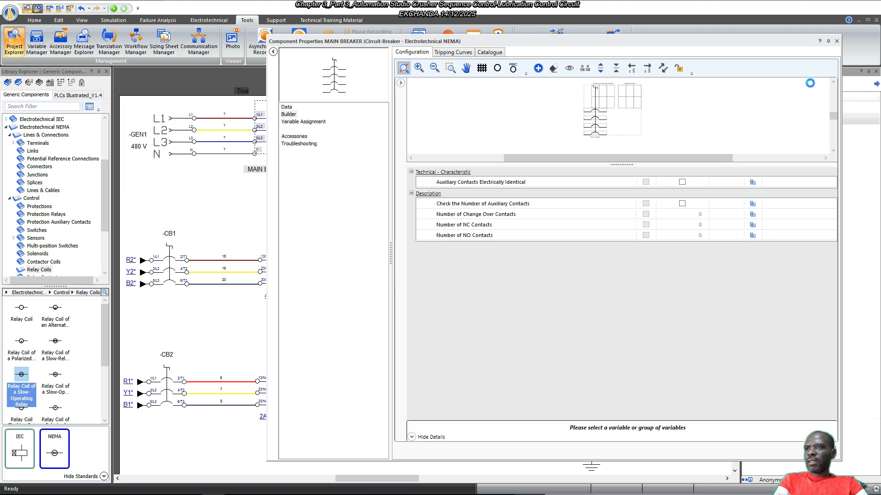
pyautogui.click(836, 41)
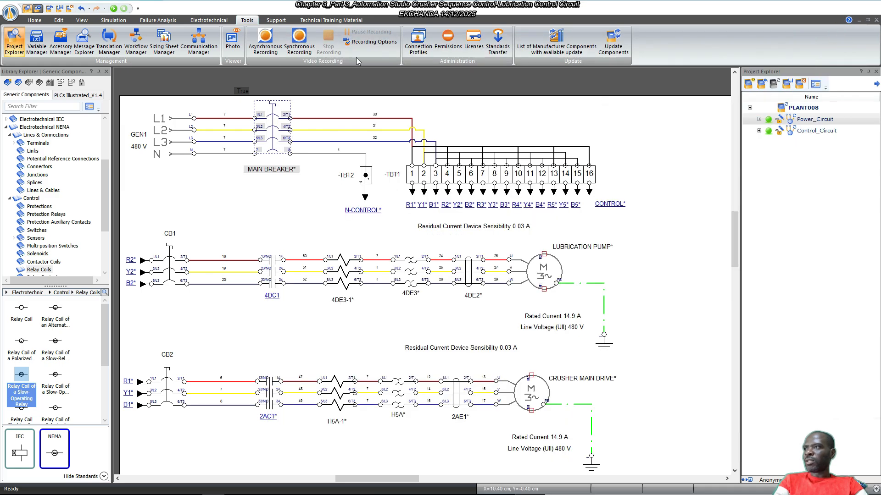
# Return to the Control_Circuit document and run the simulation to check the supply reaching the SYSTEM START branch.
pyautogui.doubleClick(808, 119)
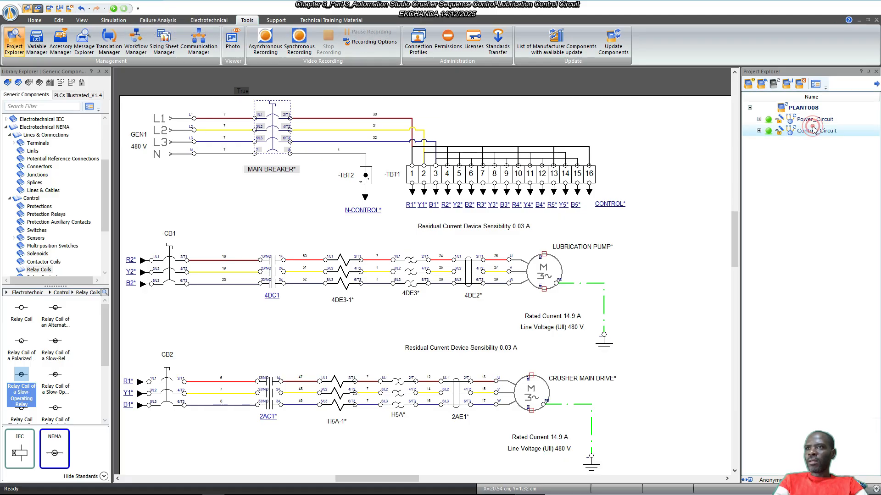
pyautogui.doubleClick(802, 130)
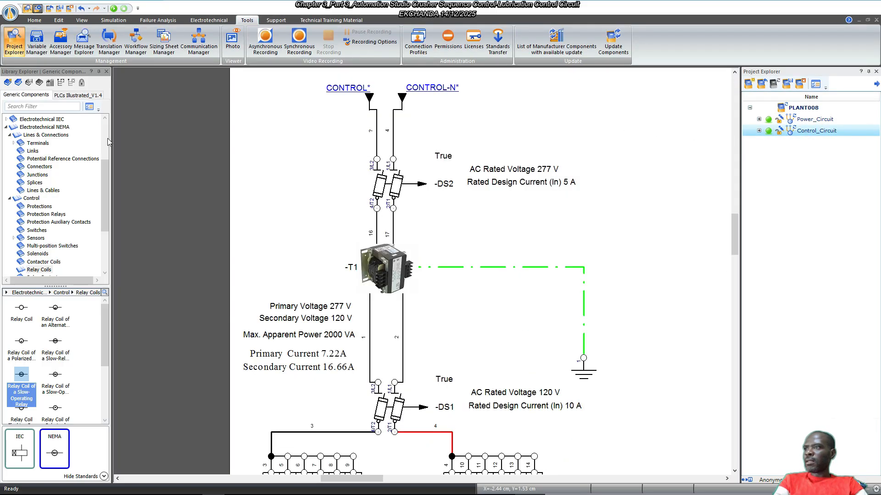
pyautogui.click(113, 9)
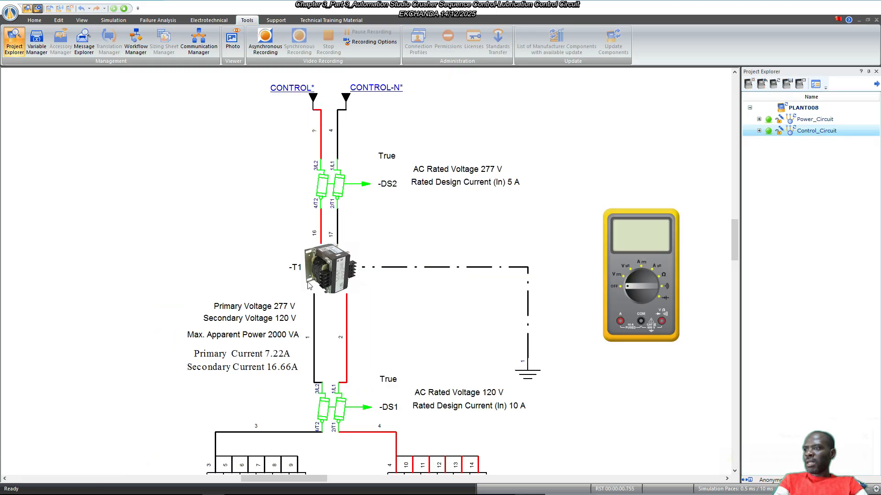
pyautogui.scroll(-3, 352, 413)
pyautogui.scroll(-5, 273, 254)
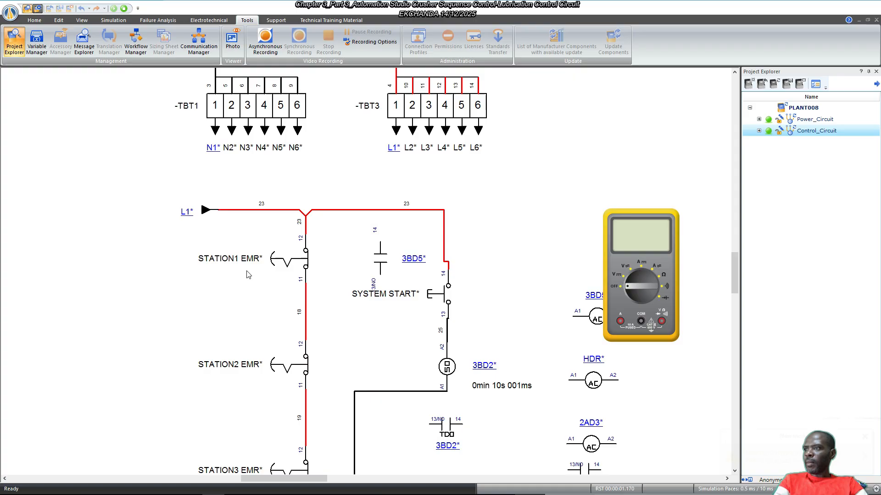
pyautogui.scroll(-2, 133, 261)
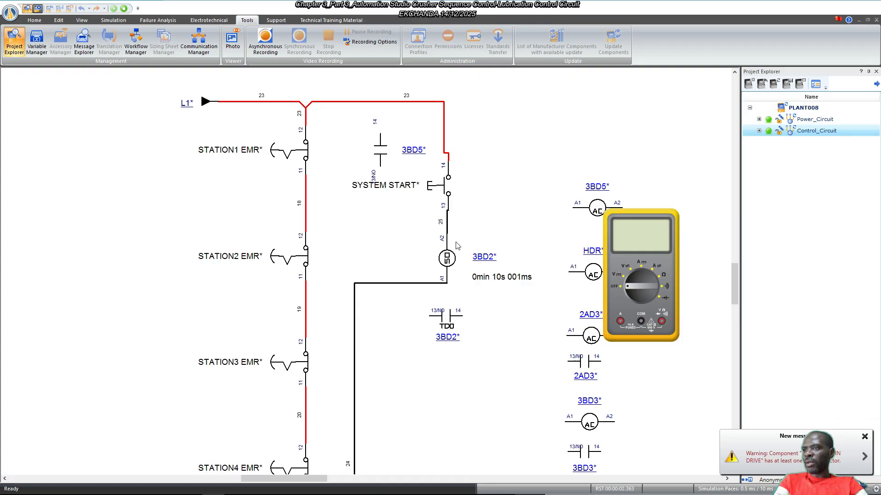
# Actuate SYSTEM START in the simulation to test the 3BD2 coil and its delayed contact, and stop the simulation.
pyautogui.click(443, 191)
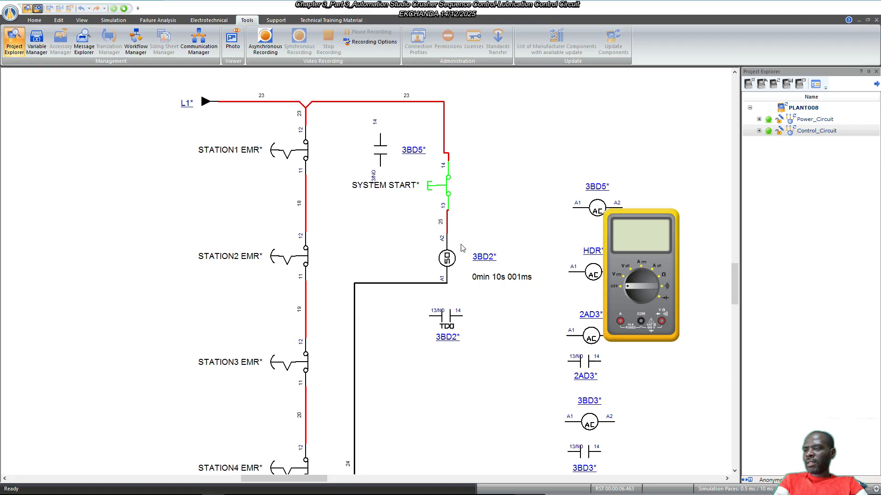
pyautogui.moveTo(493, 322); pyautogui.dragTo(411, 288)
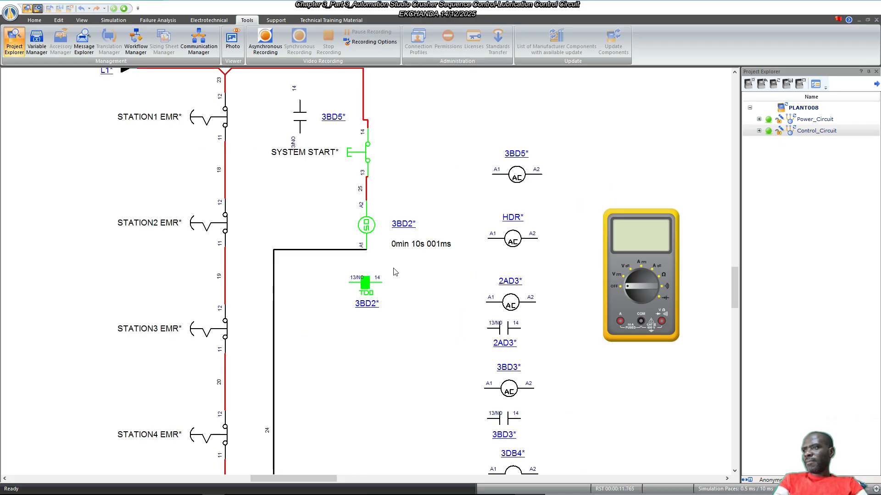
pyautogui.scroll(1, 393, 271)
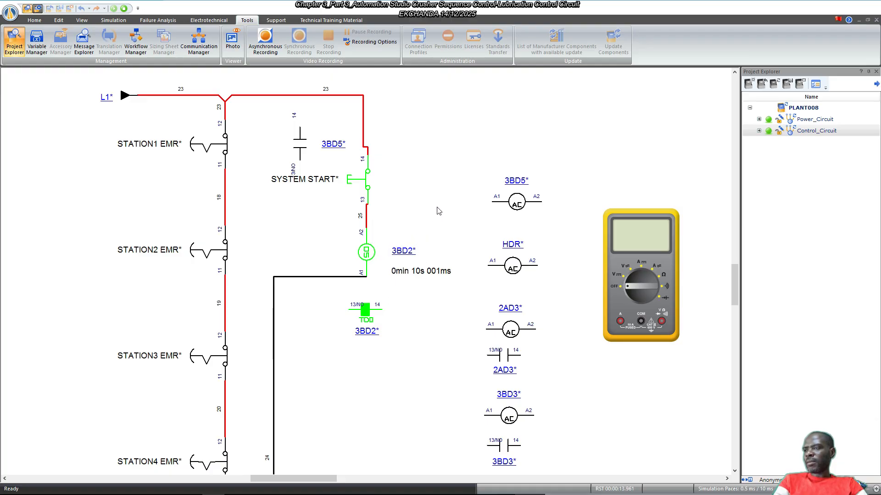
pyautogui.click(124, 9)
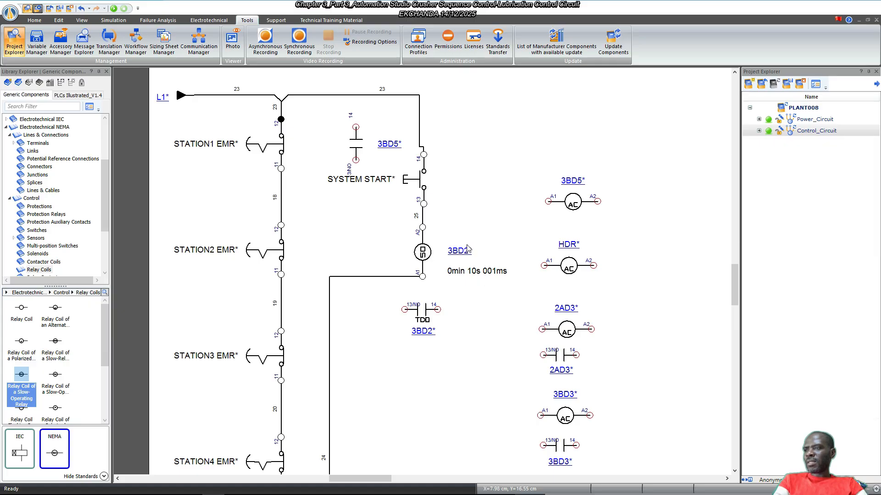
# Set the Delay on Operate of the 3BD2 slow-operating relay coil to 5 s 1 ms and apply it.
pyautogui.doubleClick(422, 252)
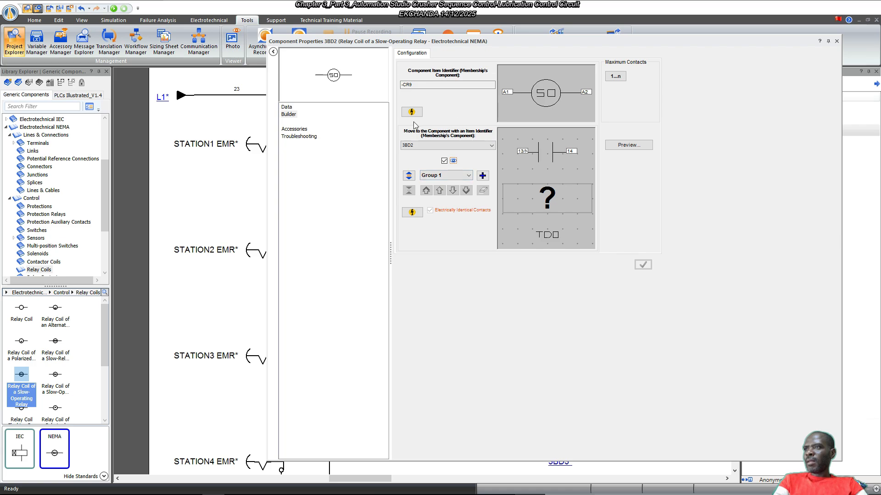
pyautogui.click(412, 112)
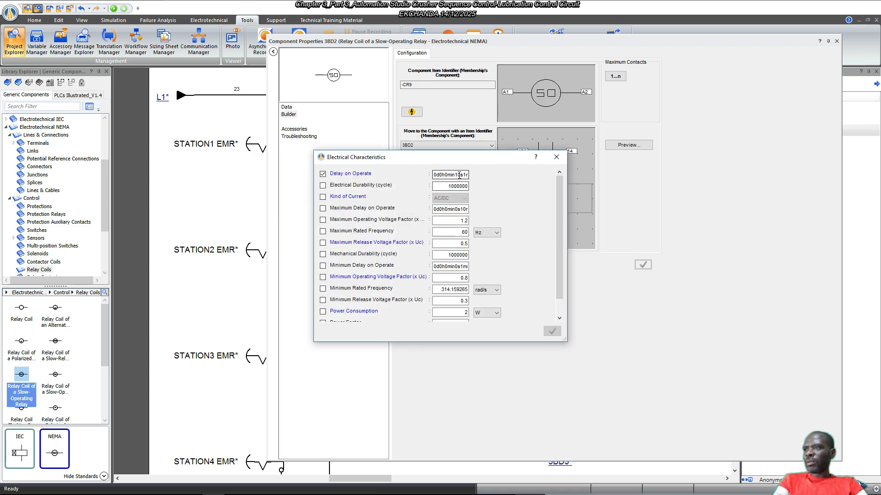
pyautogui.doubleClick(457, 175)
pyautogui.write('5s1m')
pyautogui.press('Tab')
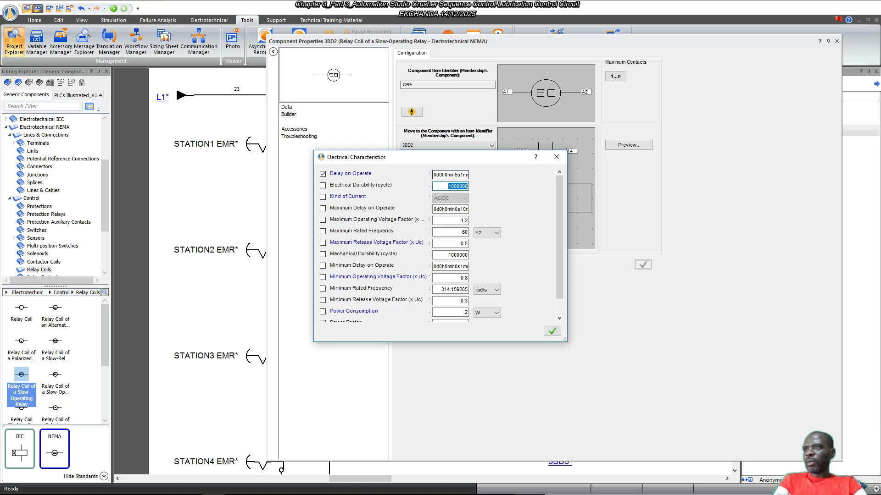
pyautogui.click(551, 332)
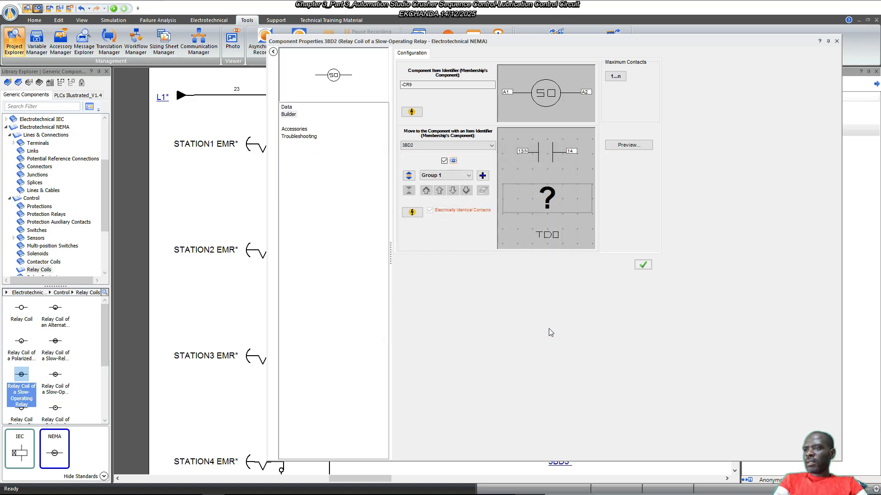
pyautogui.click(648, 267)
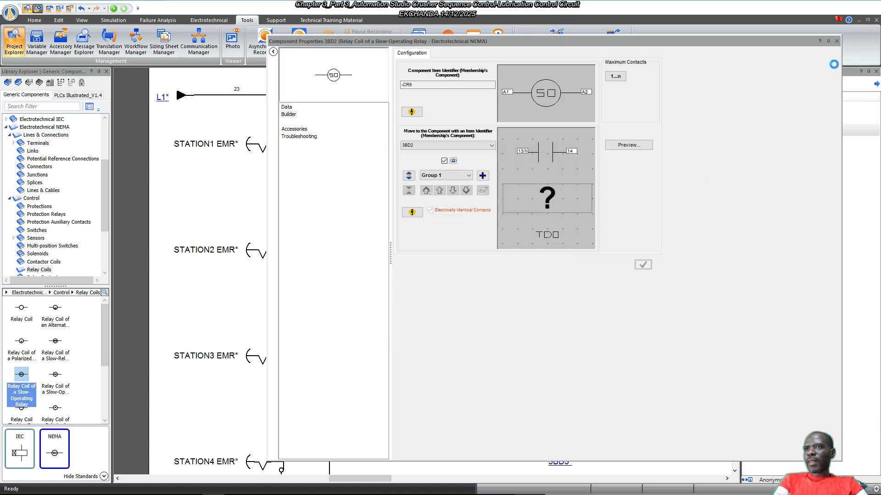
pyautogui.click(836, 42)
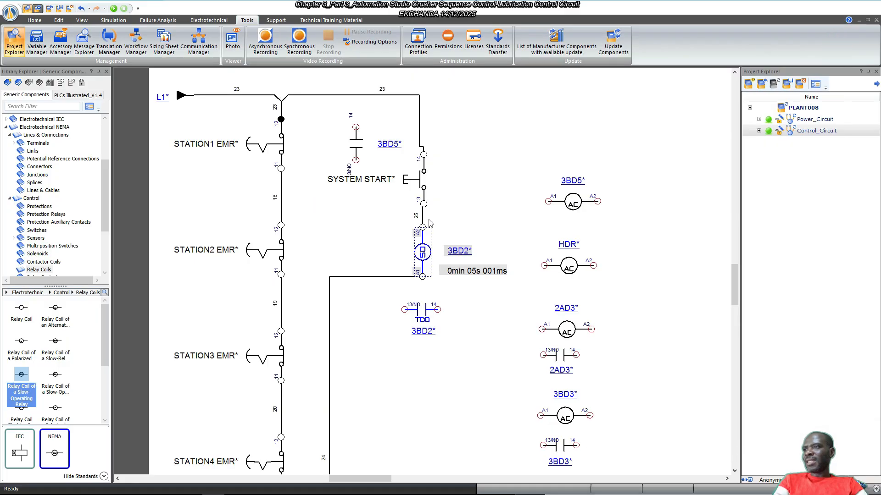
# Simulate the circuit, actuate SYSTEM START to test the 3BD2 timer contact with its new delay, and stop the simulation.
pyautogui.click(121, 9)
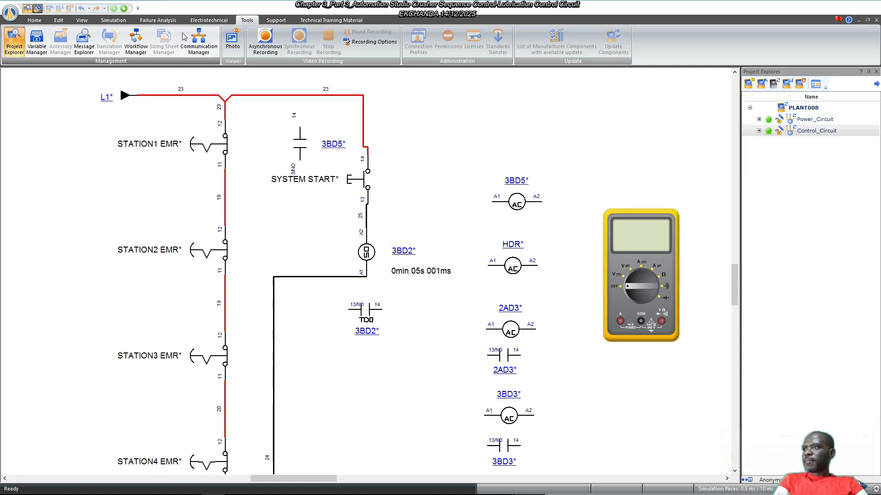
pyautogui.click(365, 186)
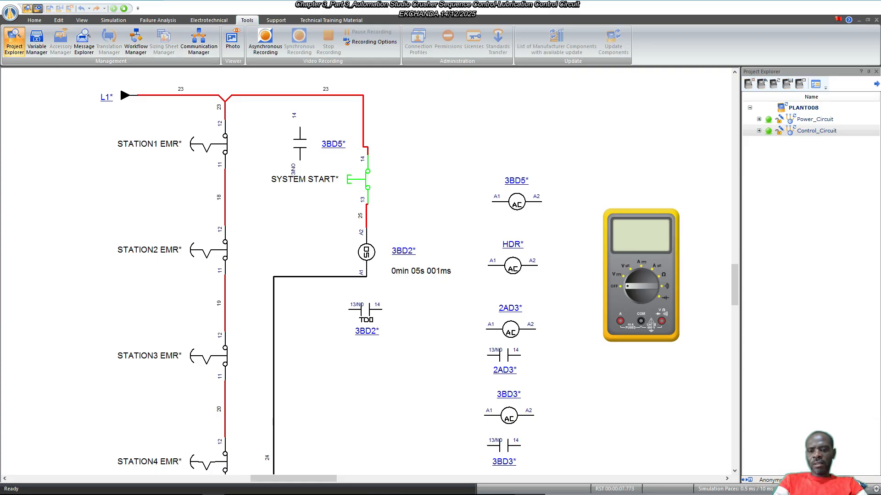
pyautogui.press('XF86Calculator')
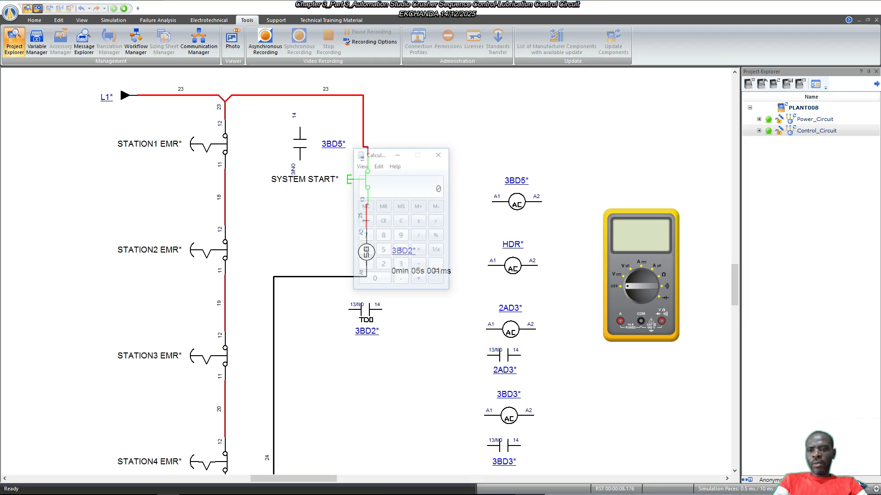
pyautogui.moveTo(379, 153); pyautogui.dragTo(880, 155)
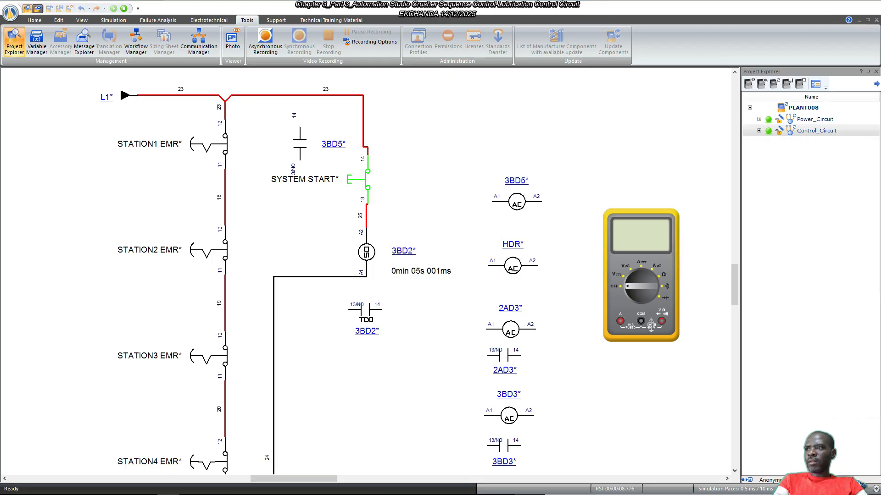
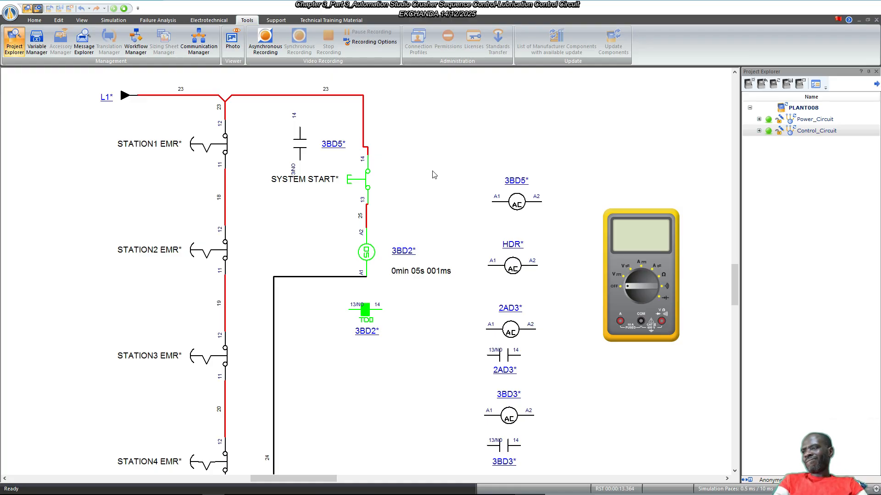
pyautogui.click(124, 9)
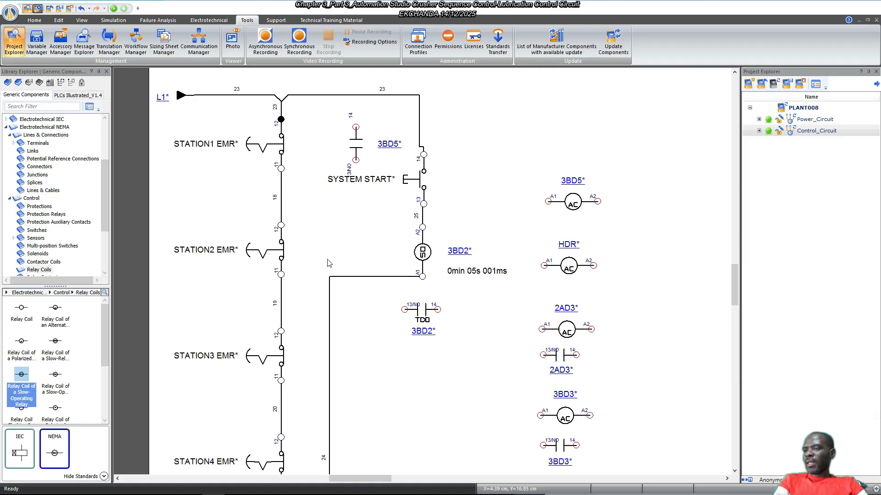
# Delete the wires linking SYSTEM START and the 3BD2 coil to the supply line, the return line and each other.
pyautogui.scroll(-1, 316, 263)
pyautogui.scroll(-1, 315, 263)
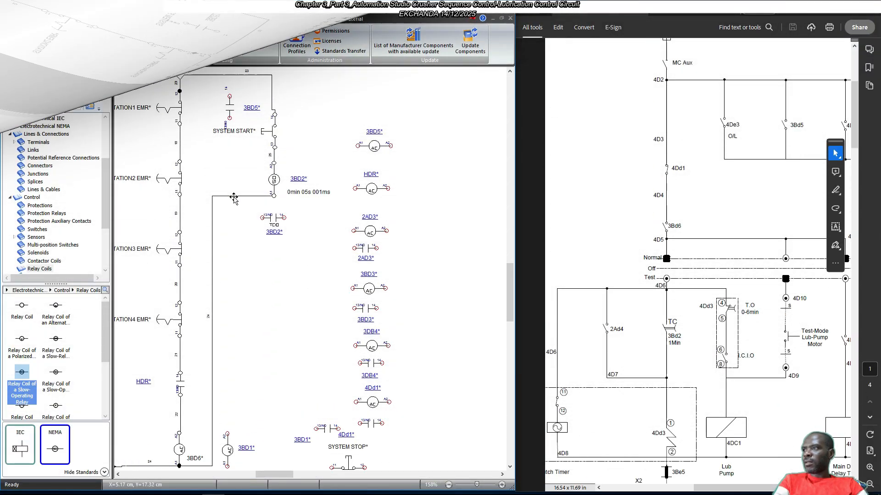
pyautogui.click(234, 196)
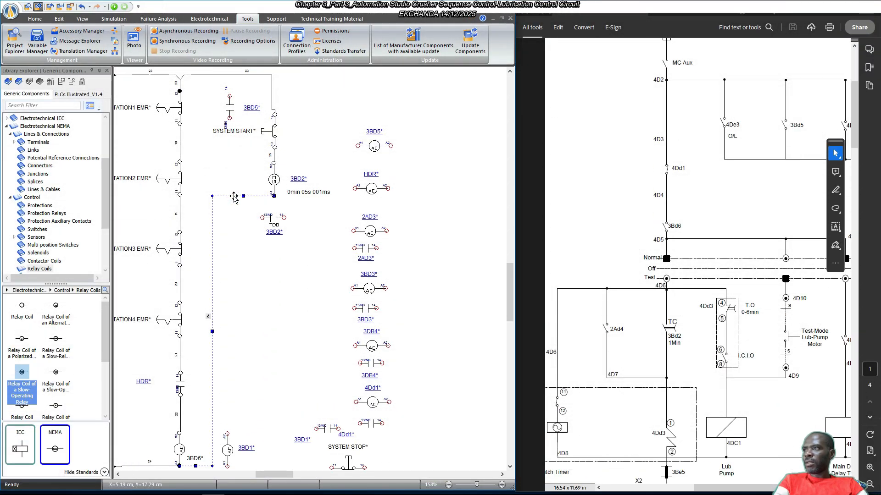
pyautogui.press('Delete')
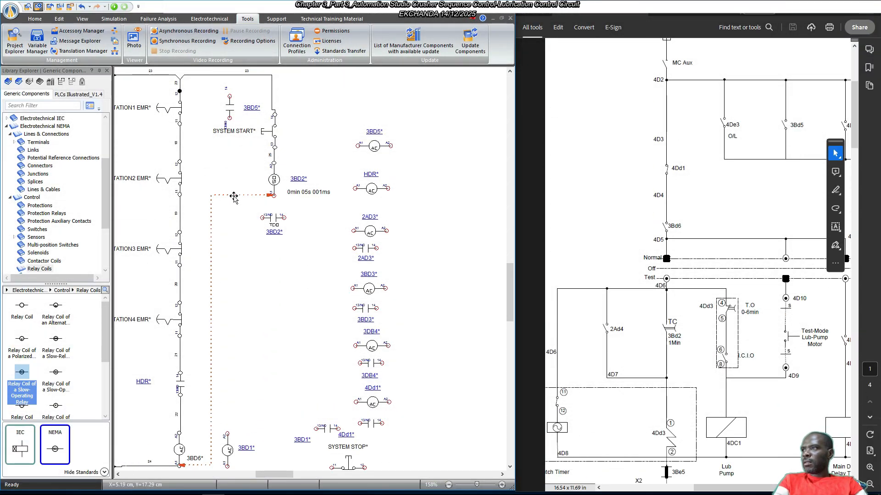
pyautogui.click(273, 95)
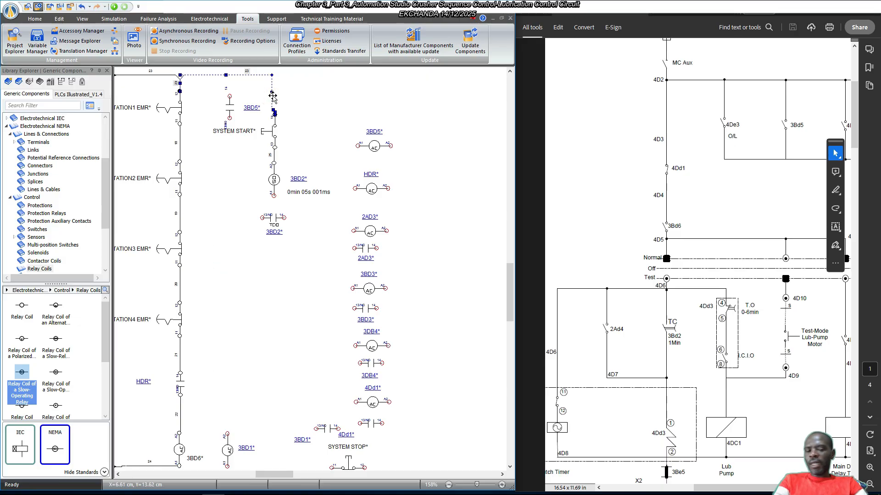
pyautogui.press('Delete')
pyautogui.click(301, 98)
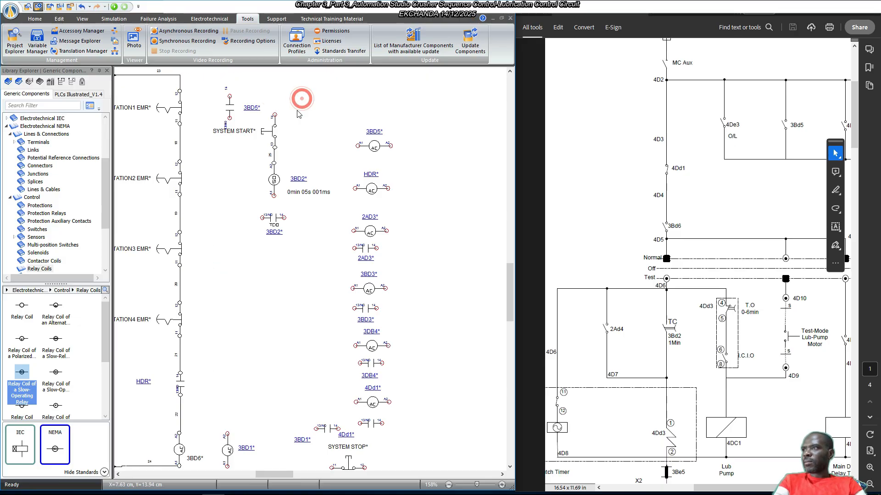
pyautogui.click(274, 155)
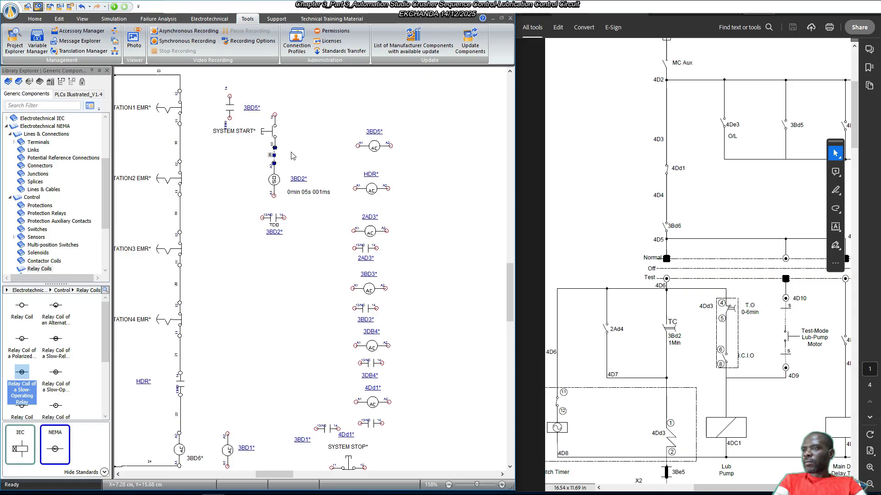
pyautogui.press('Delete')
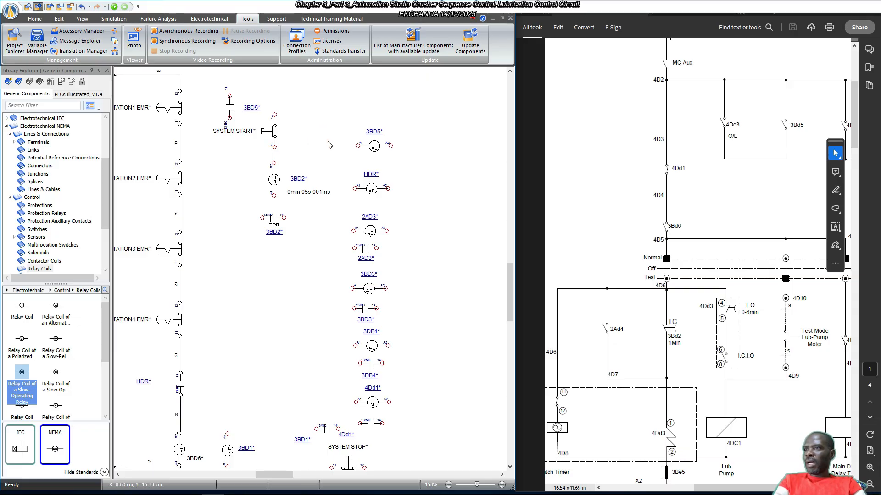
# Consult the 4Dd2 timer in the reference drawing, duplicate the 3BD2 coil below its contact, and set the copy's Item Identifier to 4Dd2.
pyautogui.moveTo(713, 492); pyautogui.dragTo(637, 492)
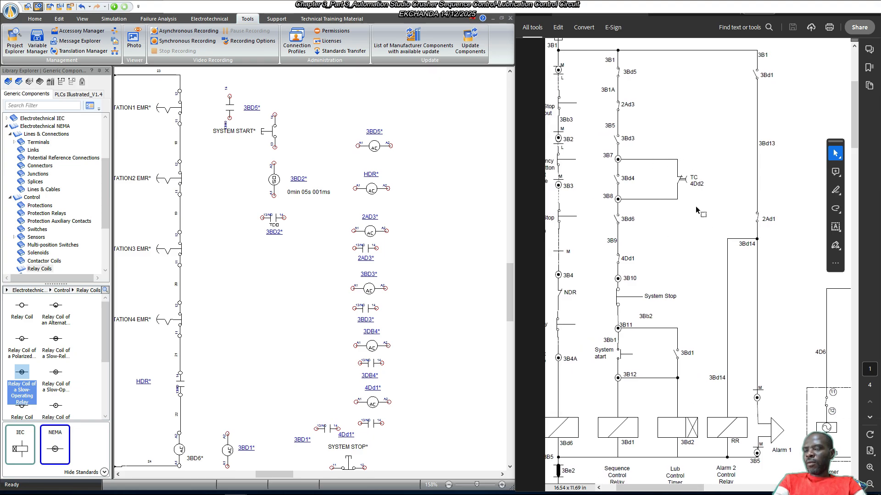
pyautogui.click(275, 183)
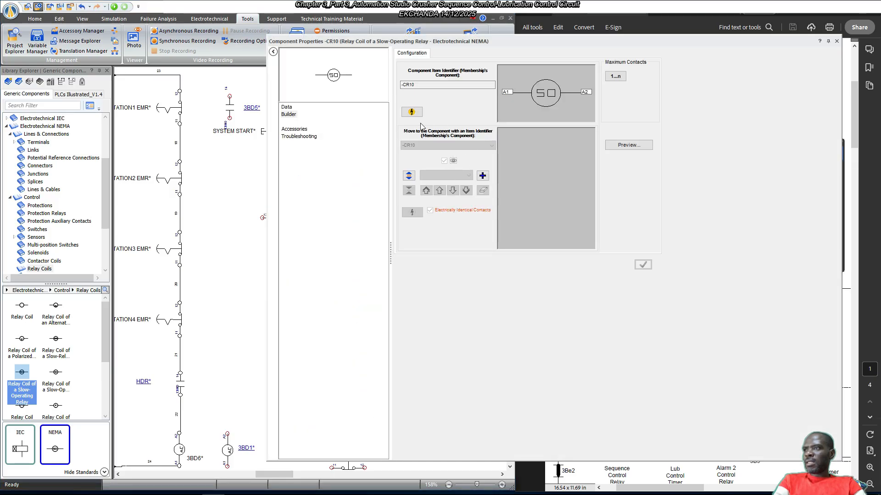
pyautogui.click(286, 107)
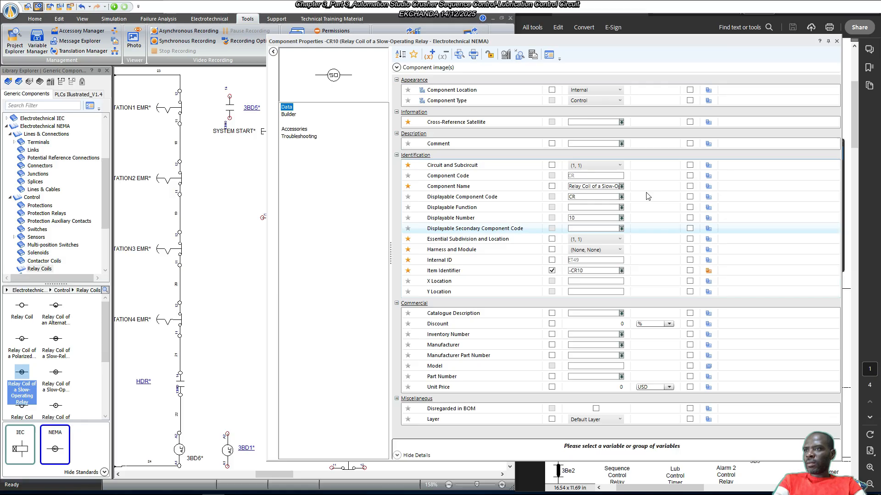
pyautogui.moveTo(733, 41); pyautogui.dragTo(550, 74)
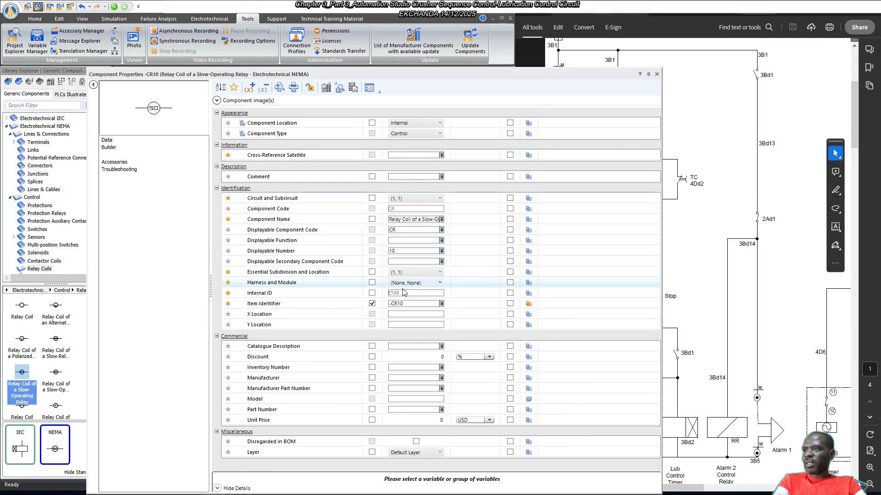
pyautogui.click(408, 304)
pyautogui.write('4')
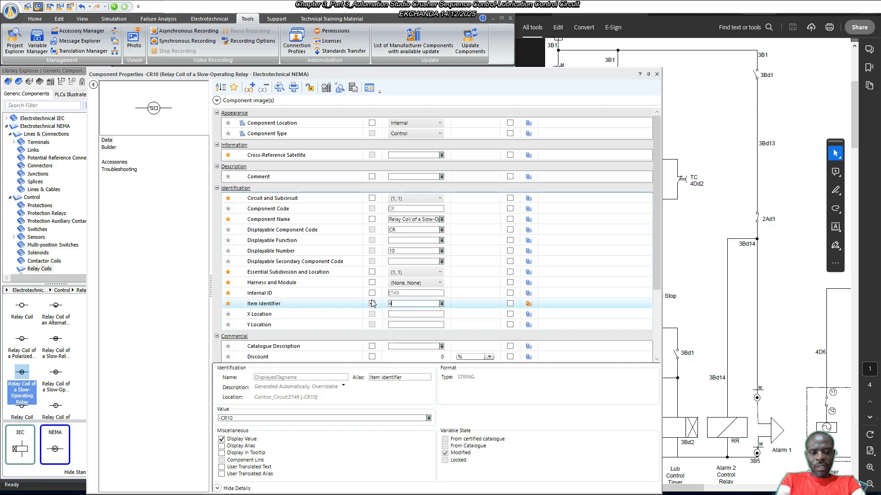
pyautogui.write('D')
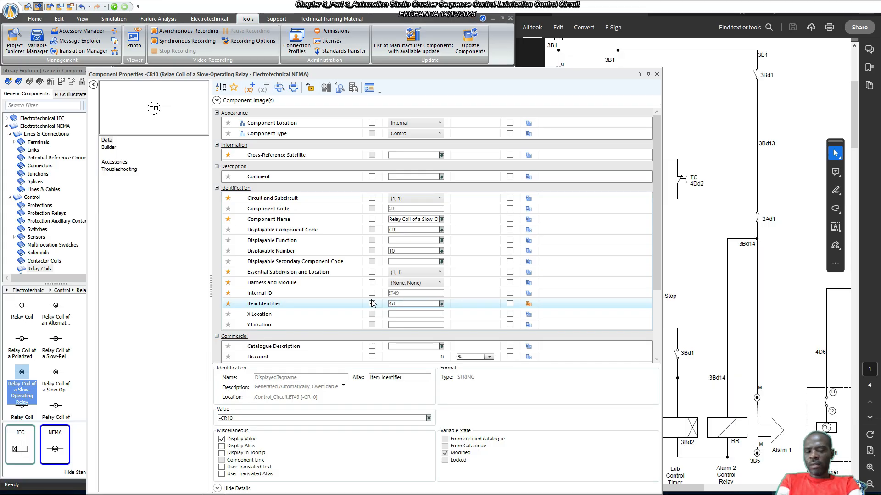
pyautogui.write('d2')
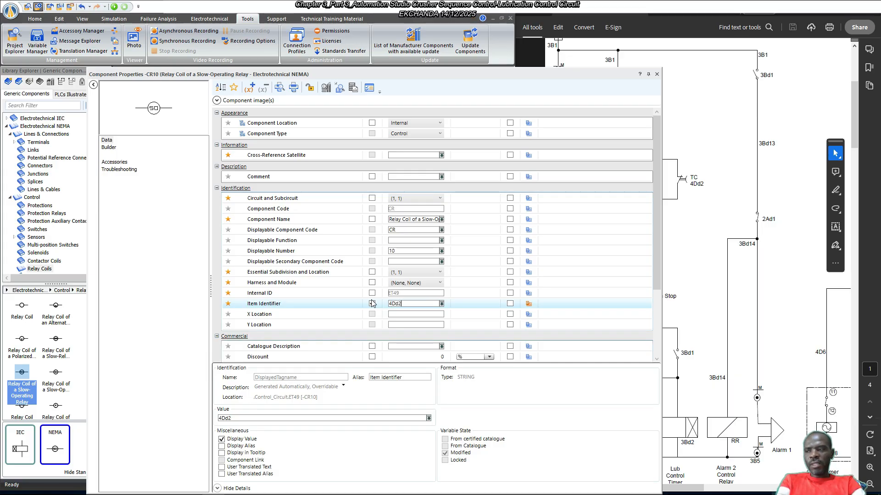
pyautogui.press('Return')
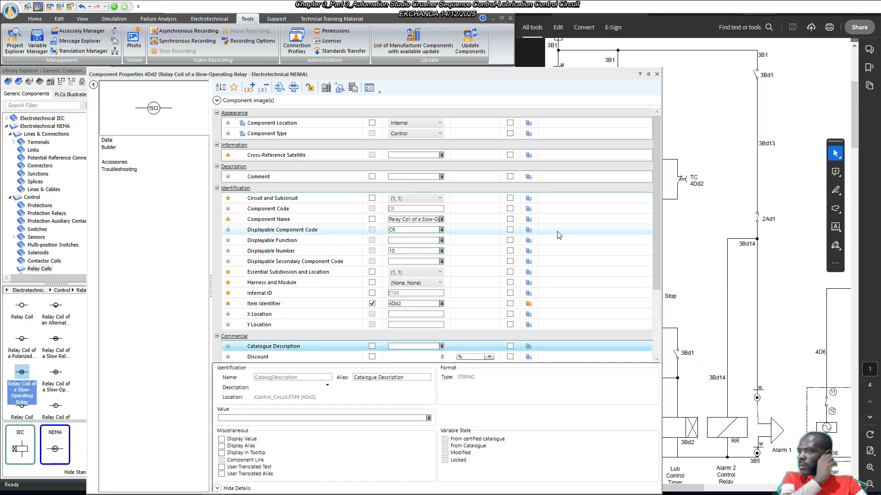
pyautogui.click(656, 74)
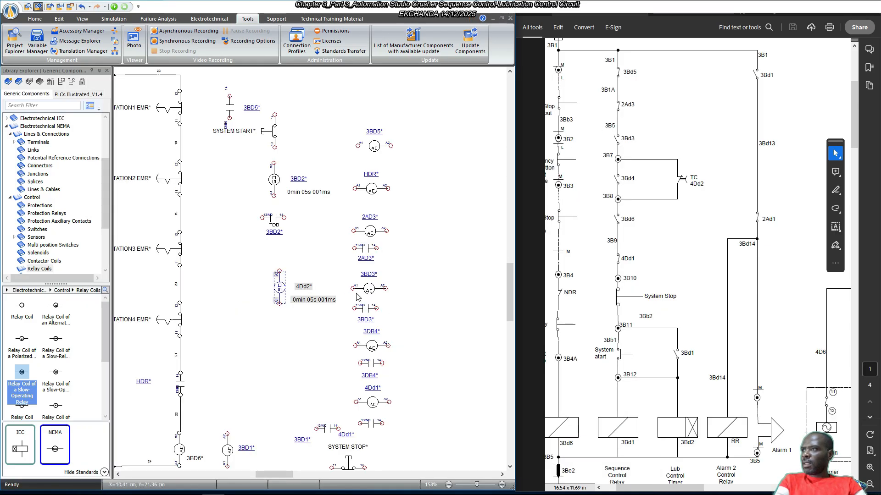
# Open the contact builder configuration of the 4Dd2 slow-operating relay coil.
pyautogui.click(286, 338)
pyautogui.doubleClick(280, 288)
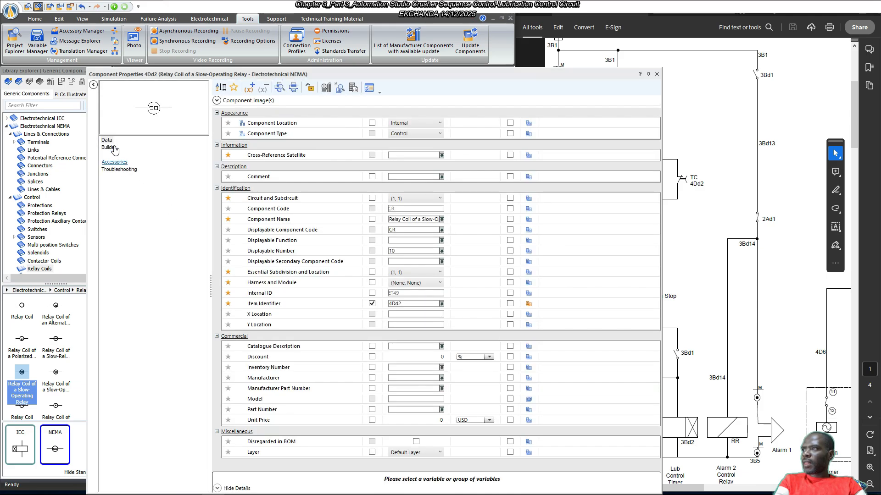
pyautogui.click(108, 148)
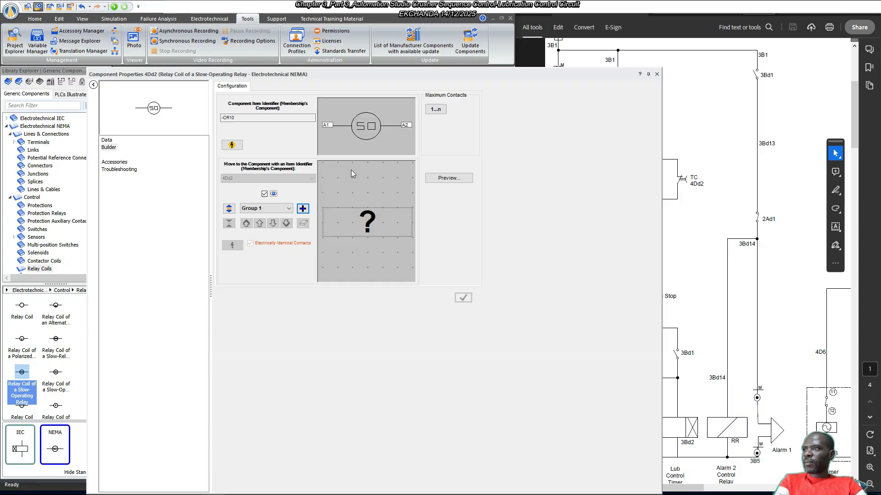
pyautogui.click(346, 214)
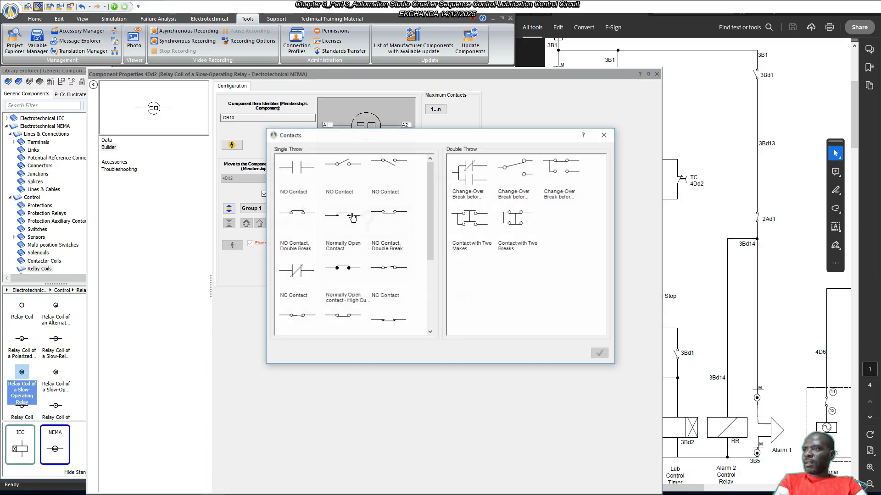
pyautogui.doubleClick(303, 170)
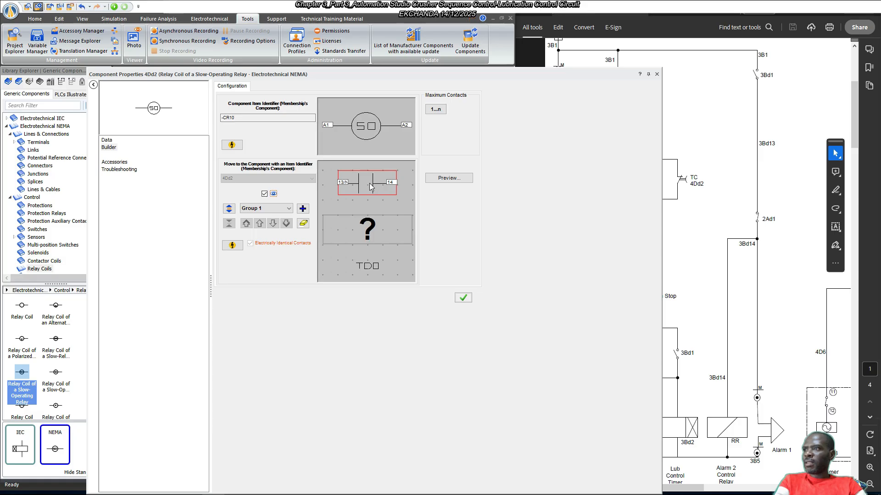
pyautogui.press('Delete')
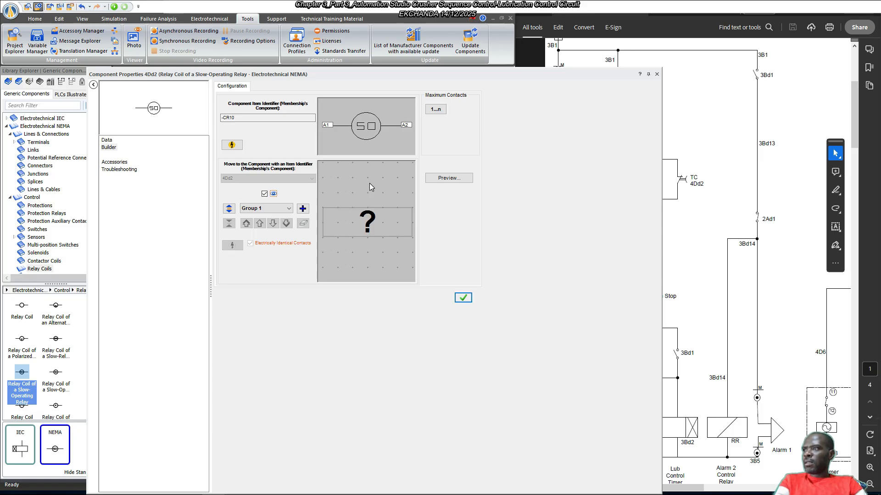
# Add an NC Contact to the 4Dd2 slow-operating relay coil, place it just below the coil's time delay, and close the component properties.
pyautogui.click(350, 222)
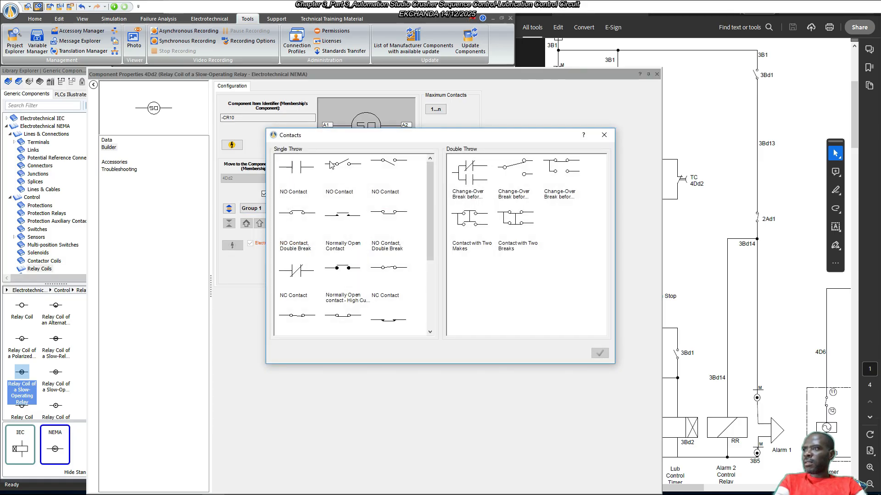
pyautogui.doubleClick(303, 265)
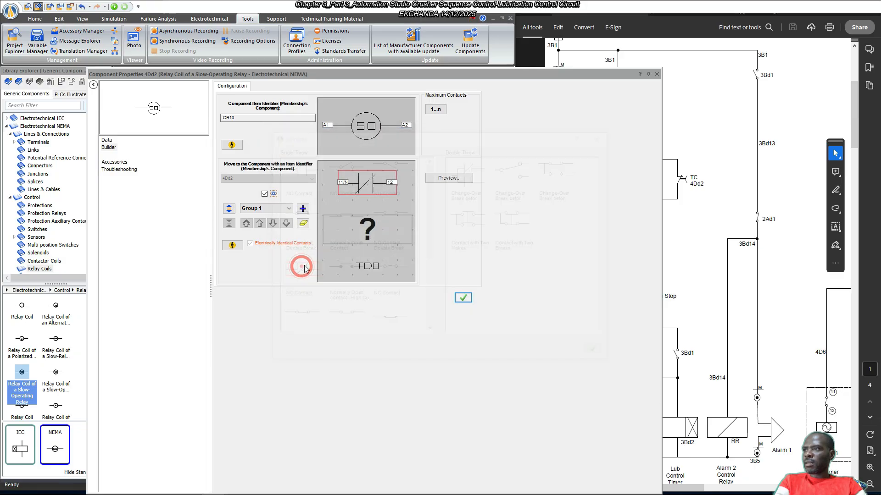
pyautogui.click(463, 298)
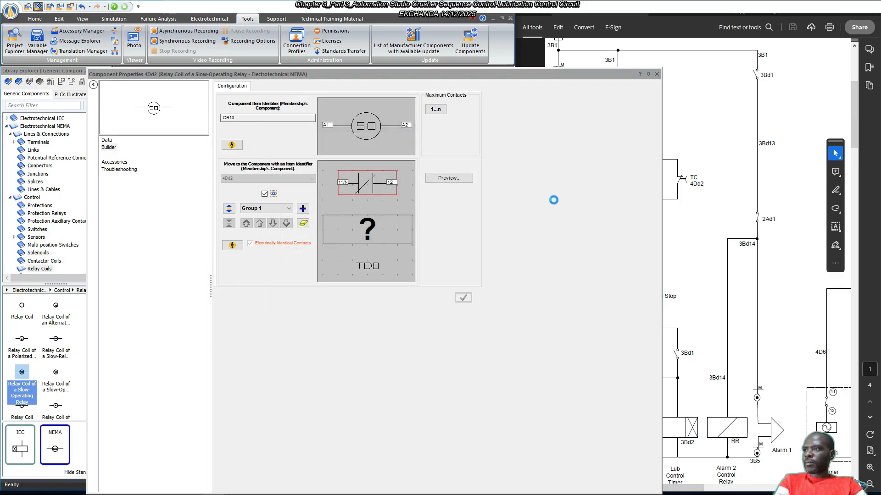
pyautogui.click(657, 74)
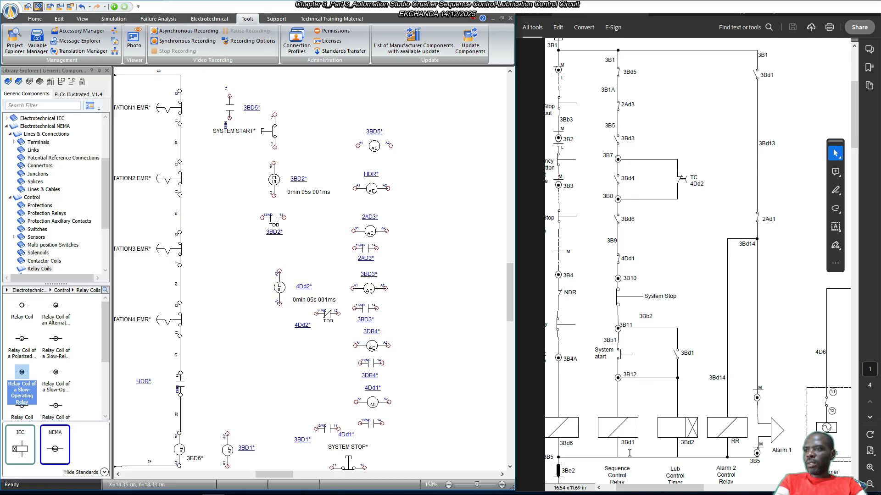
# Check the sequence start circuit in the reference drawing and move the SYSTEM START pushbutton above the 3BD5 coil.
pyautogui.scroll(-1, 636, 434)
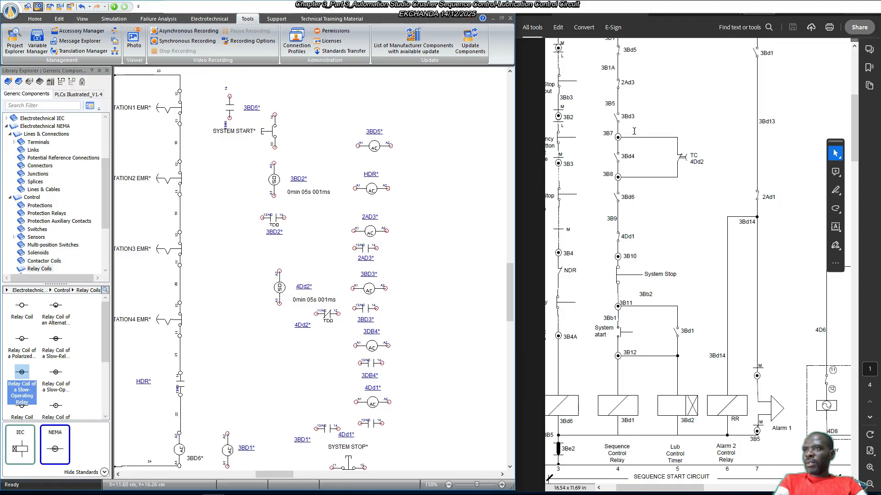
pyautogui.scroll(1, 632, 129)
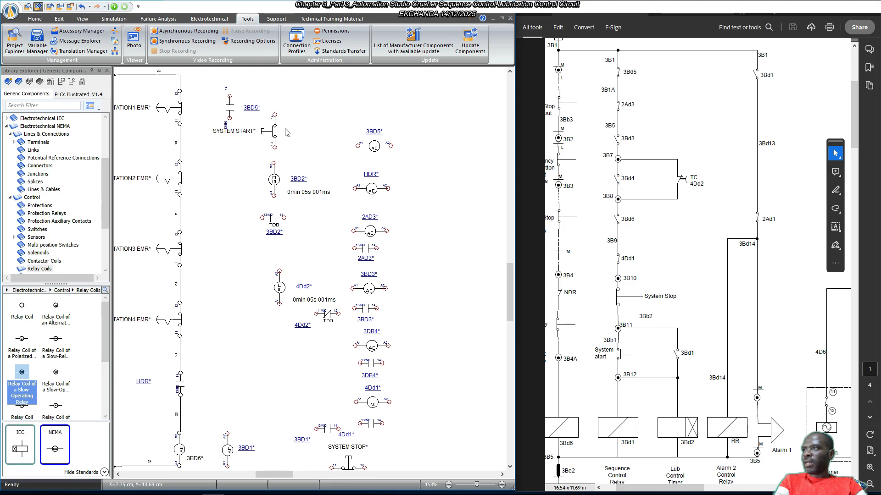
pyautogui.click(299, 109)
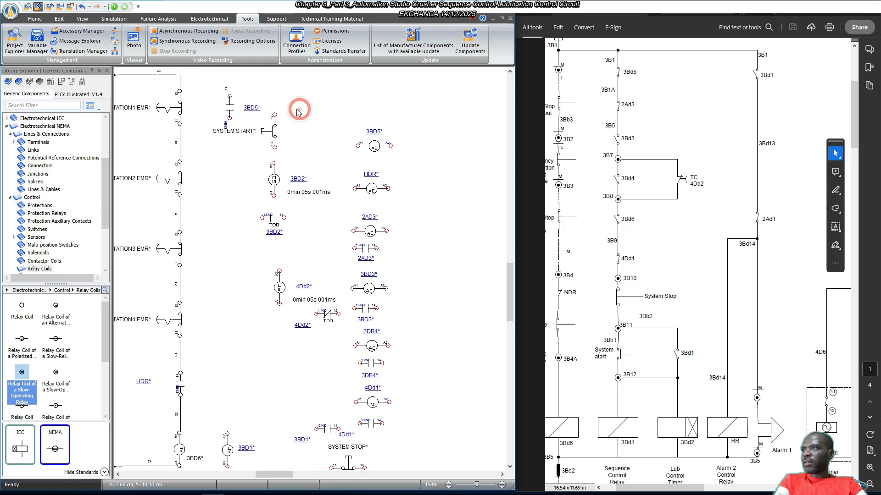
pyautogui.click(271, 132)
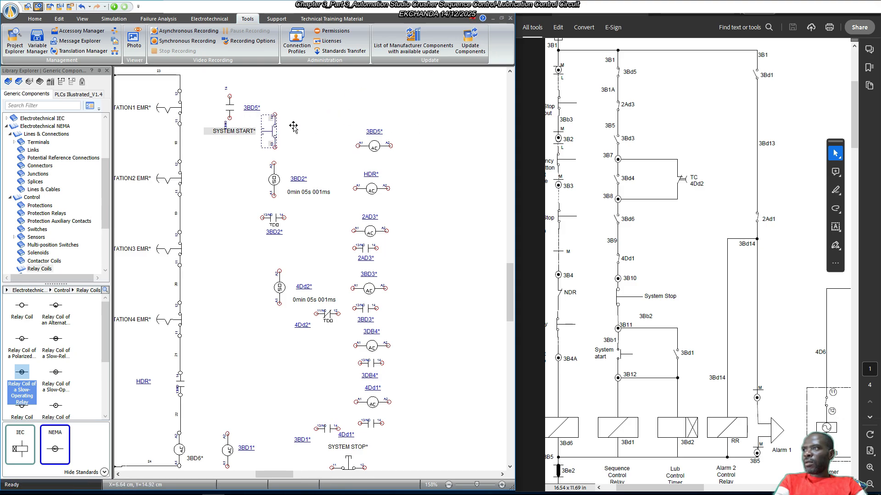
pyautogui.moveTo(294, 127); pyautogui.dragTo(357, 106)
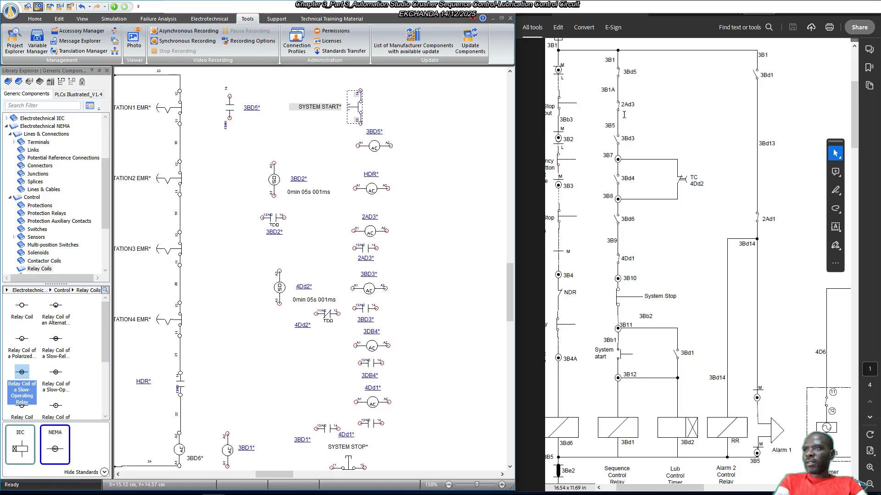
# Move the 2AD3 coil aside and place its contact vertically below the 3BD5 contact, with the label beside it.
pyautogui.click(370, 232)
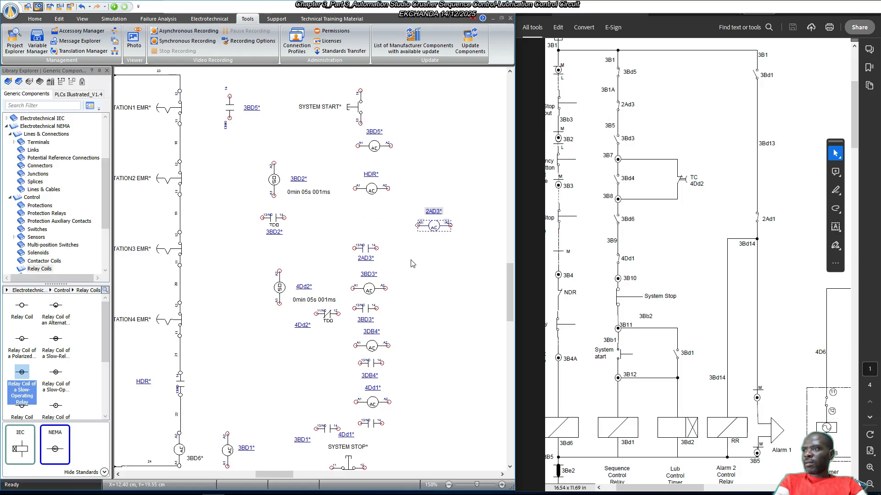
pyautogui.moveTo(365, 247); pyautogui.dragTo(232, 178)
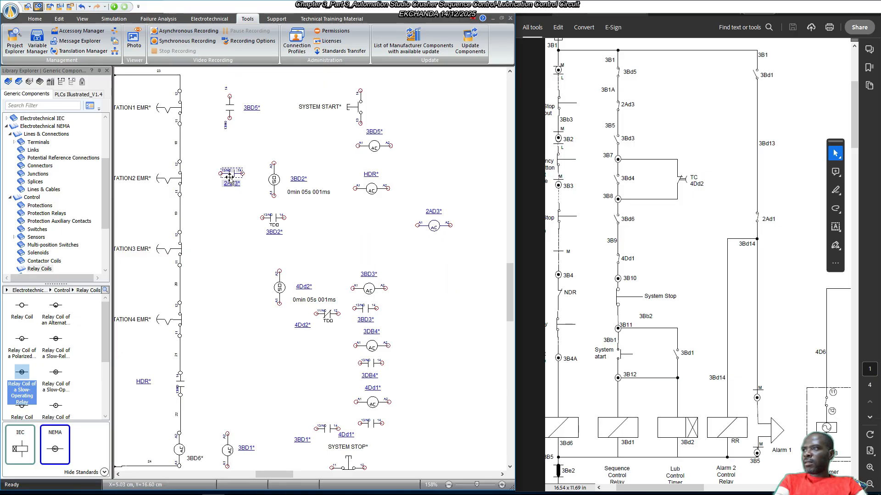
pyautogui.rightClick(230, 178)
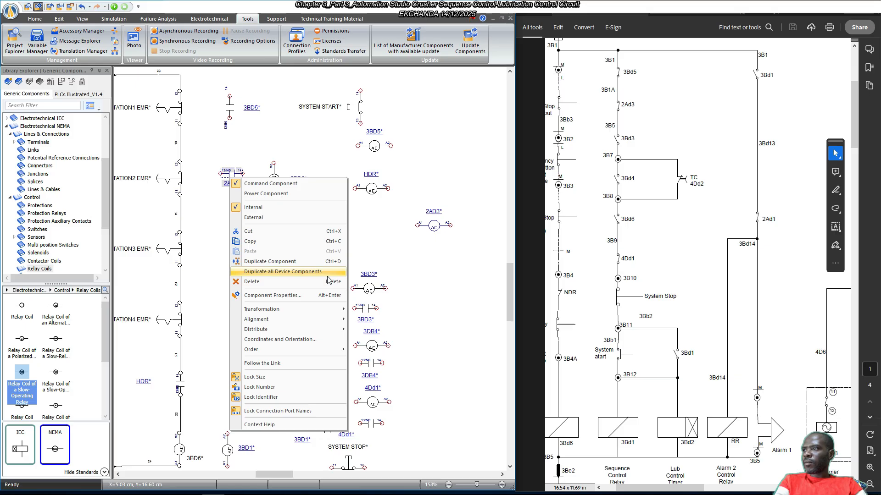
pyautogui.click(323, 308)
pyautogui.click(382, 320)
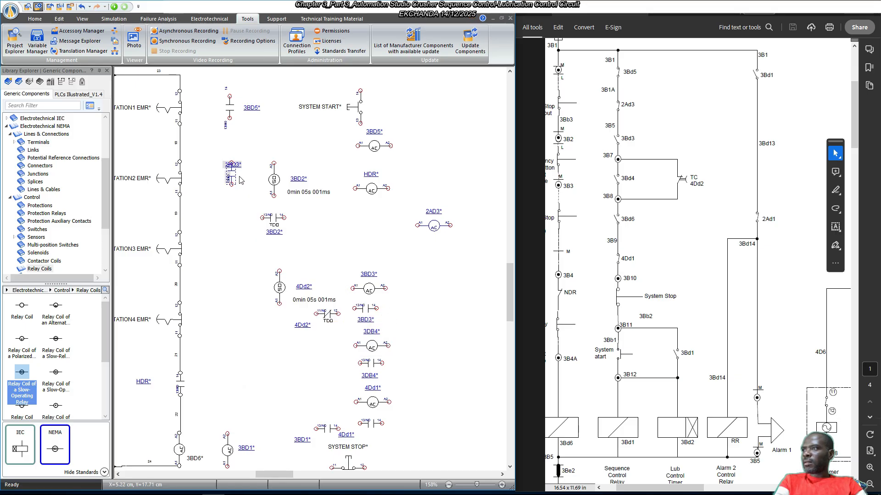
pyautogui.moveTo(237, 166); pyautogui.dragTo(255, 177)
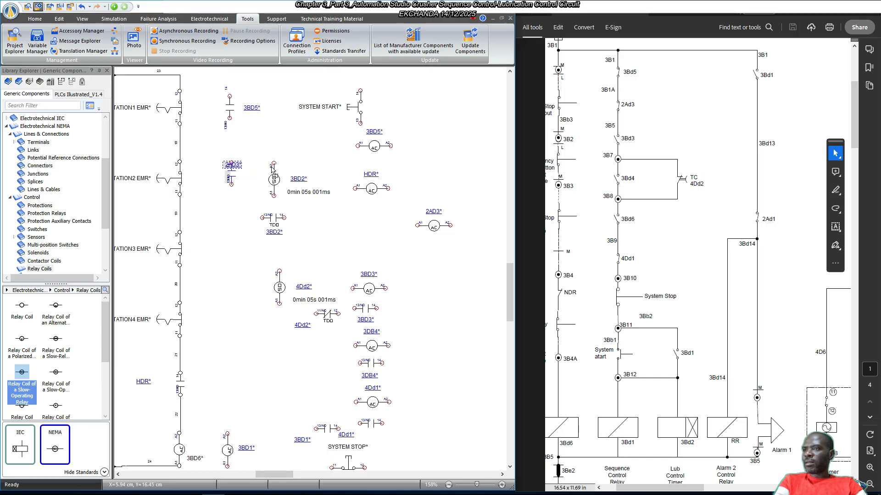
pyautogui.click(422, 297)
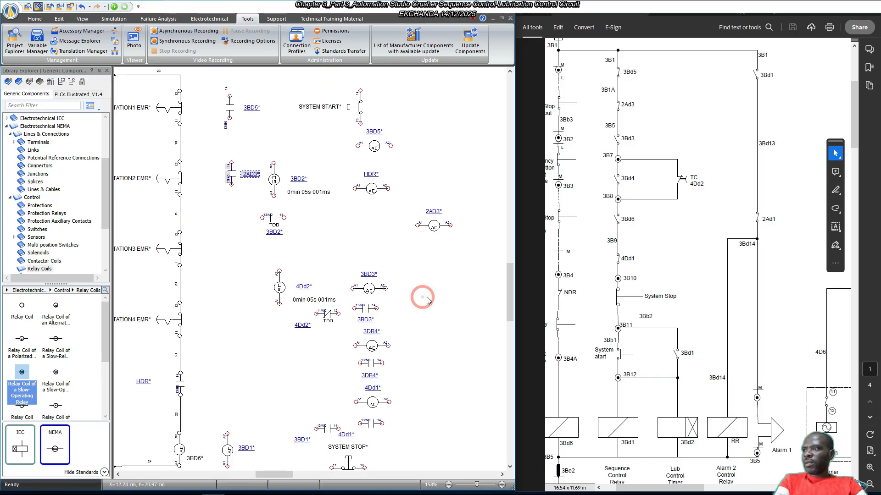
# Move the 3BD3 contact below the 2AD3 contact and rotate it left so it stands vertically.
pyautogui.scroll(-1, 417, 345)
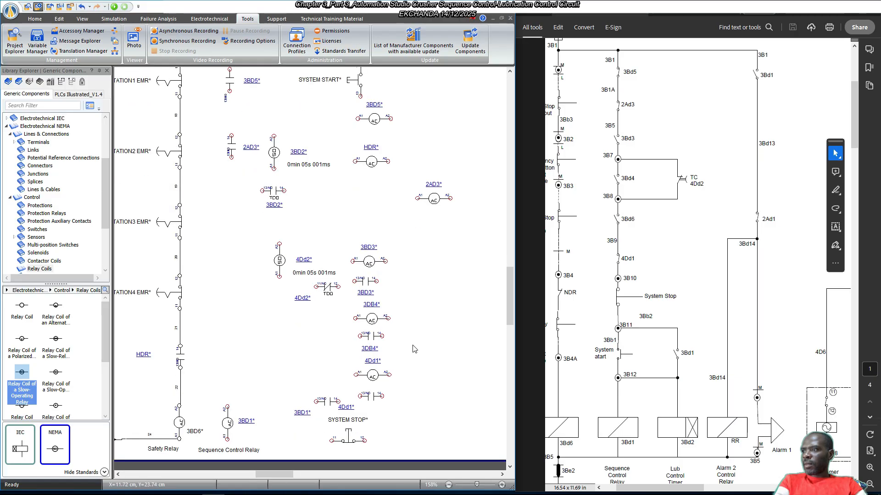
pyautogui.scroll(-1, 426, 301)
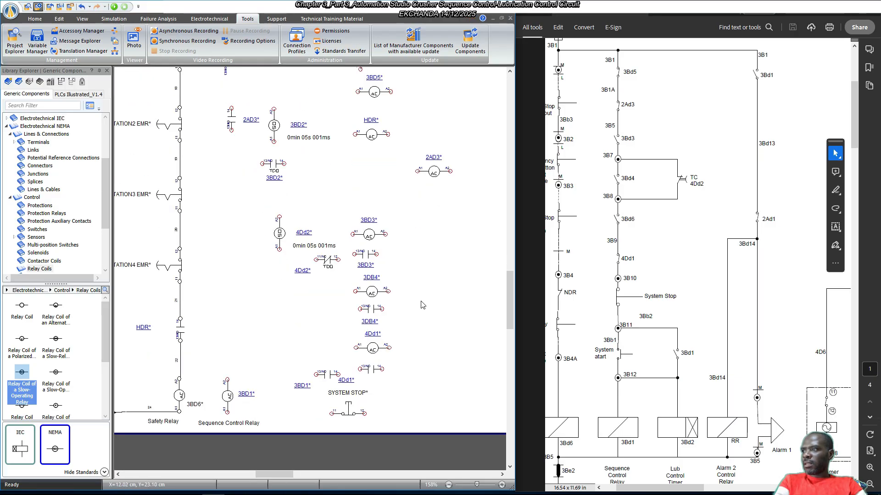
pyautogui.click(366, 254)
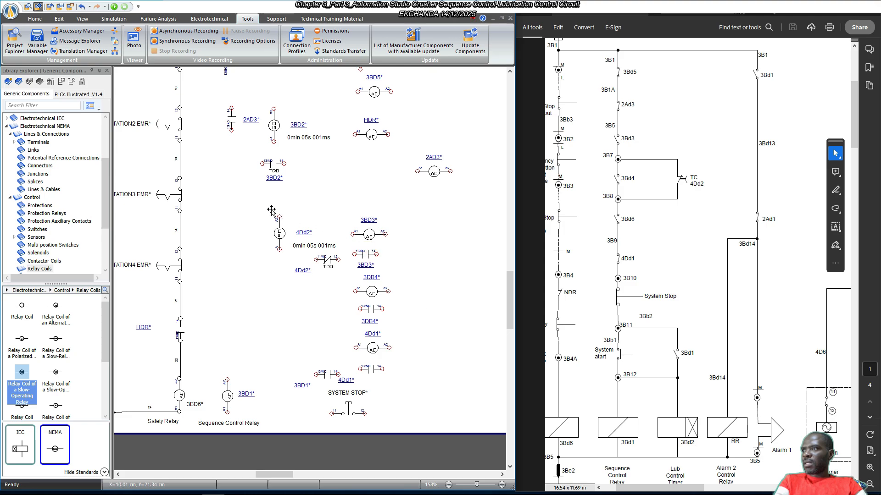
pyautogui.moveTo(366, 254); pyautogui.dragTo(232, 193)
pyautogui.rightClick(229, 191)
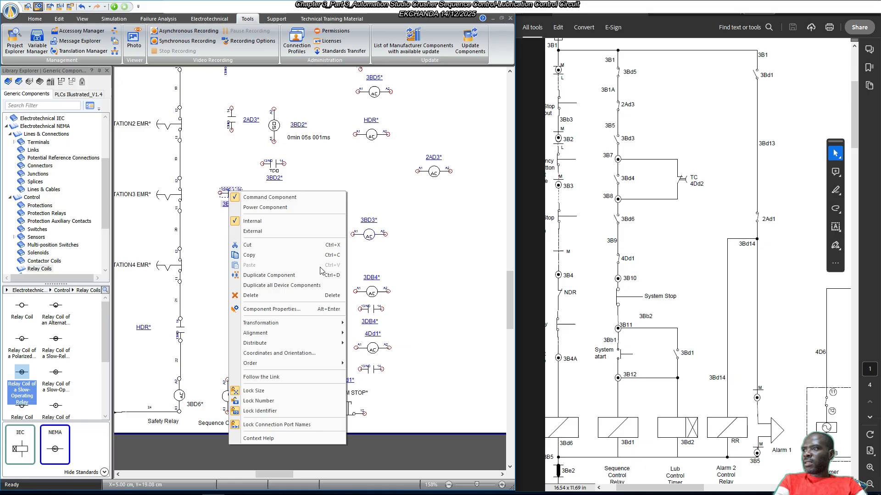
pyautogui.moveTo(331, 323)
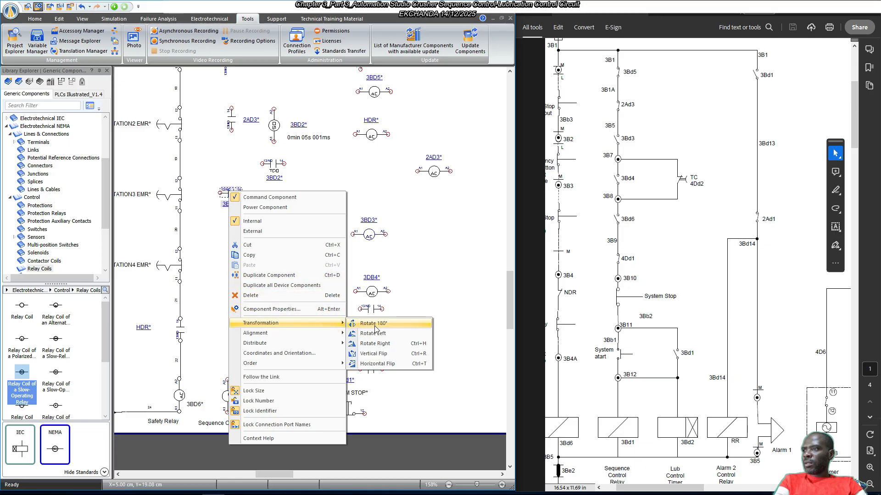
pyautogui.click(374, 334)
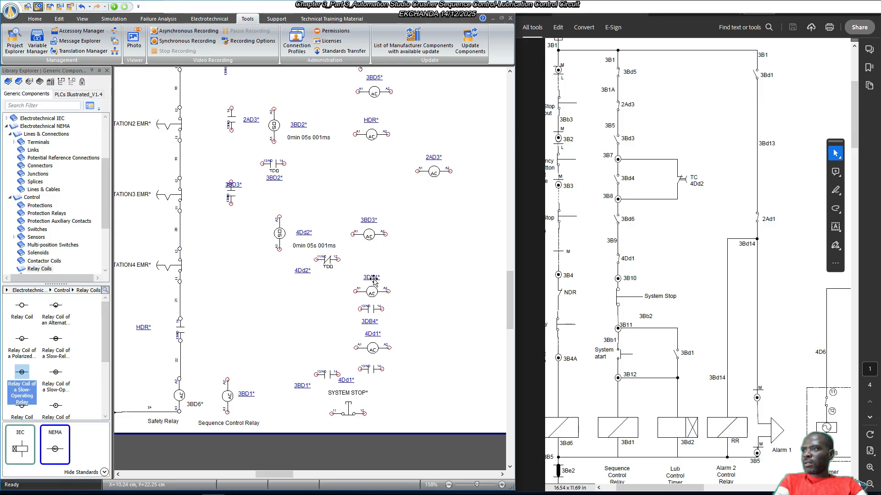
# Move the 3DB4 contact below the 3BD3 contact and shift the 3BD3 label to the right of its contact.
pyautogui.rightClick(372, 309)
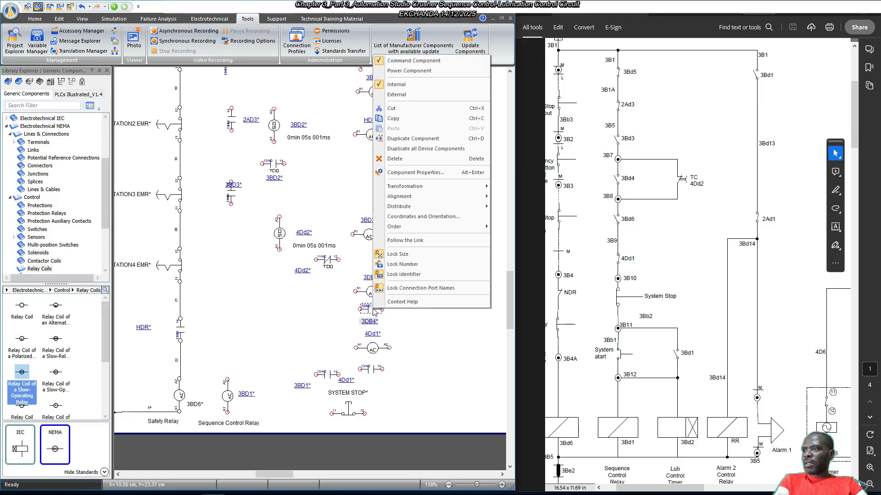
pyautogui.moveTo(372, 309); pyautogui.dragTo(236, 256)
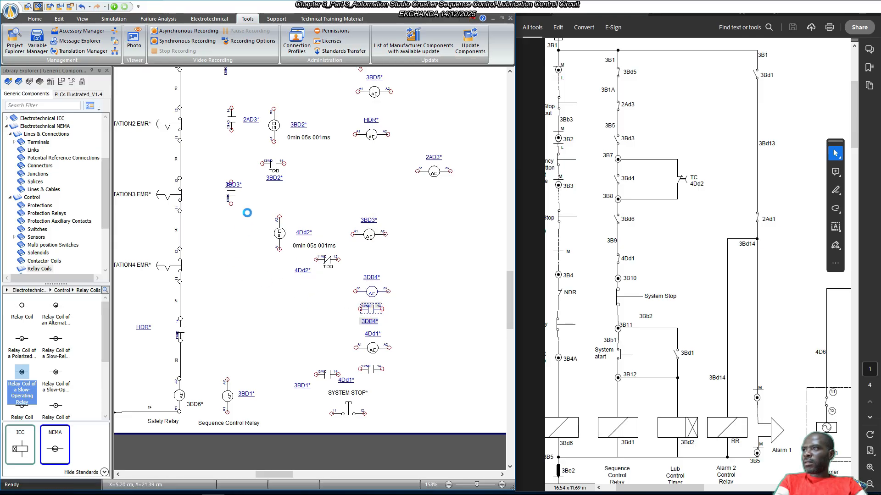
pyautogui.click(256, 197)
pyautogui.moveTo(235, 183); pyautogui.dragTo(250, 188)
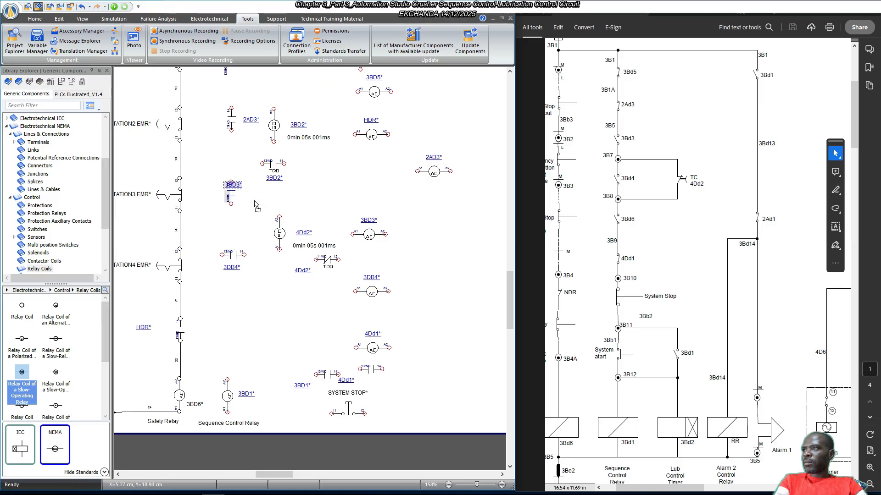
# Rotate the 3DB4 contact to vertical and reposition its label just to the right of the contact.
pyautogui.click(231, 266)
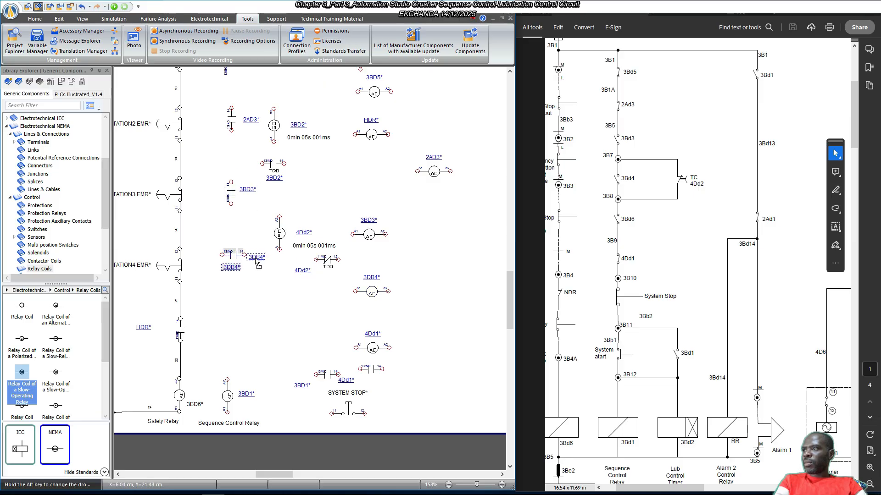
pyautogui.moveTo(247, 273); pyautogui.dragTo(248, 273)
pyautogui.rightClick(231, 255)
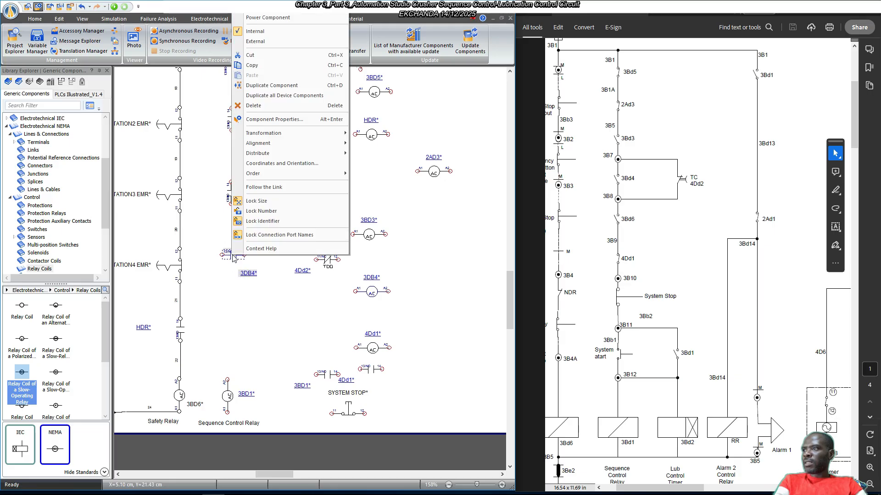
pyautogui.moveTo(326, 135)
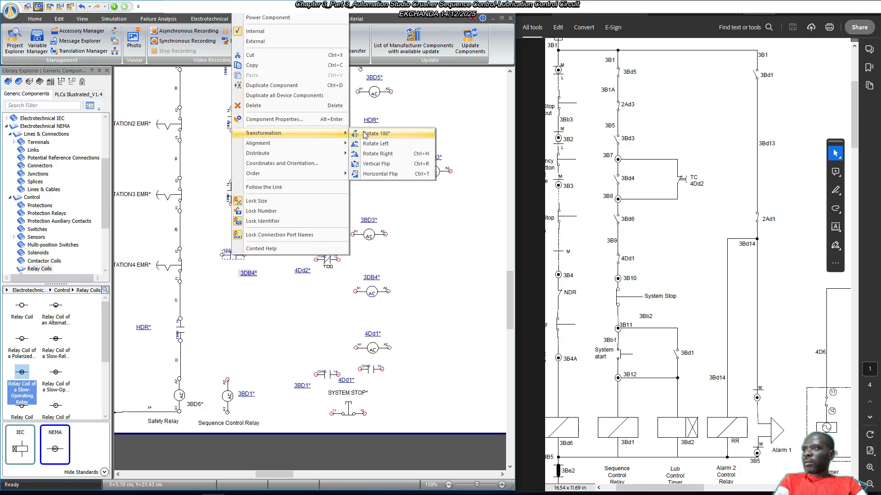
pyautogui.click(384, 154)
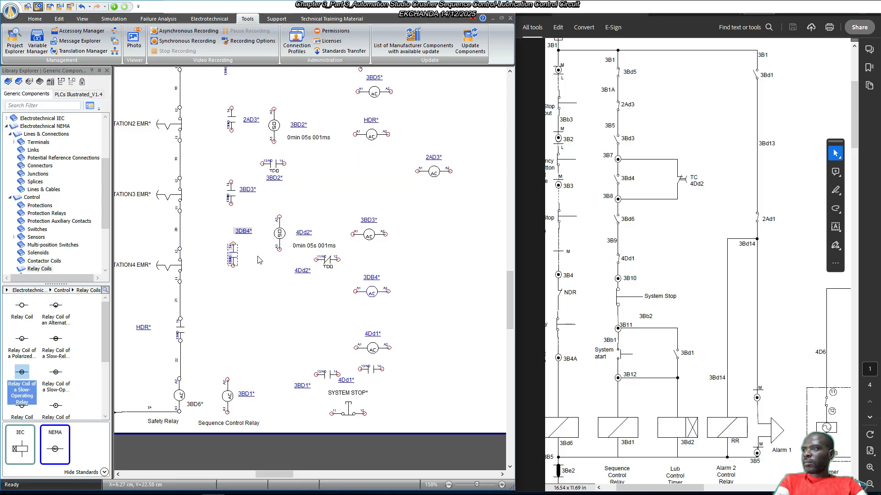
pyautogui.moveTo(243, 233); pyautogui.dragTo(254, 259)
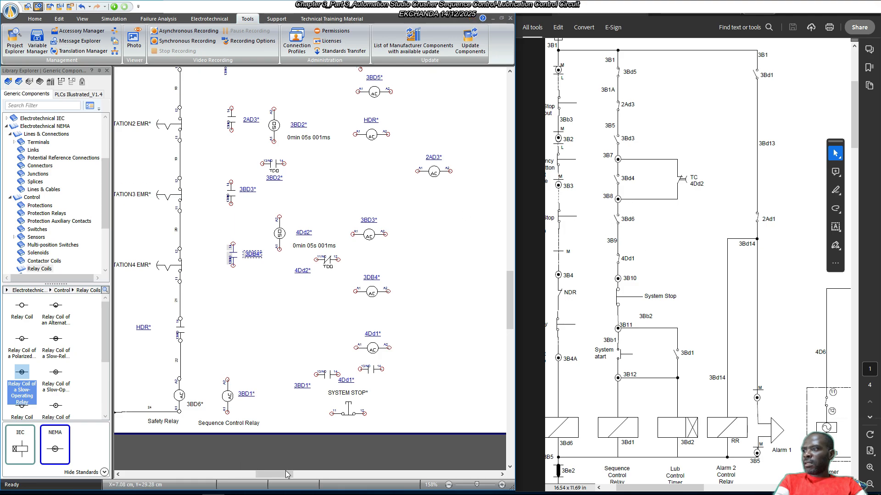
# Add a contact group with one NO Contact to the 3BD6 safety relay coil in its contact builder.
pyautogui.moveTo(282, 475); pyautogui.dragTo(283, 478)
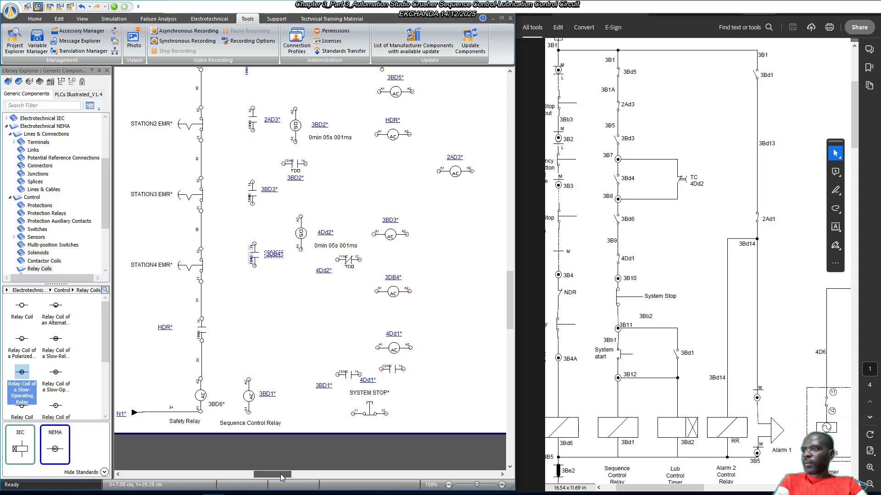
pyautogui.scroll(3, 336, 247)
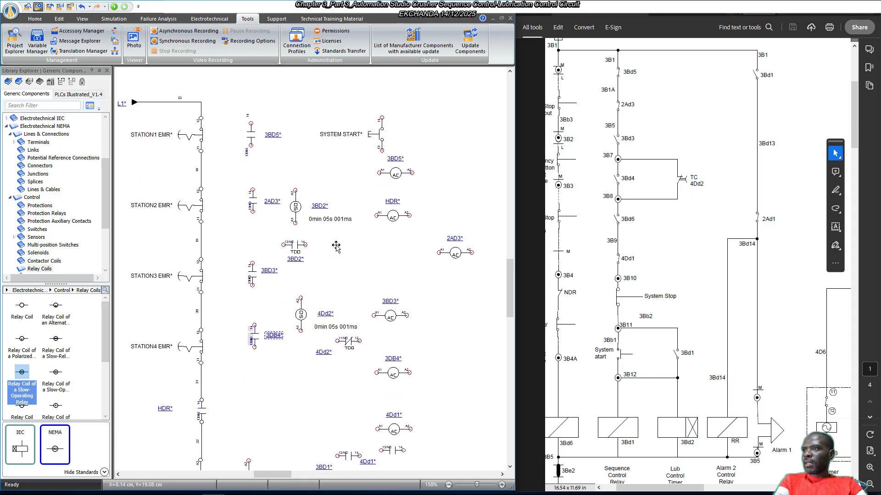
pyautogui.scroll(-3, 336, 247)
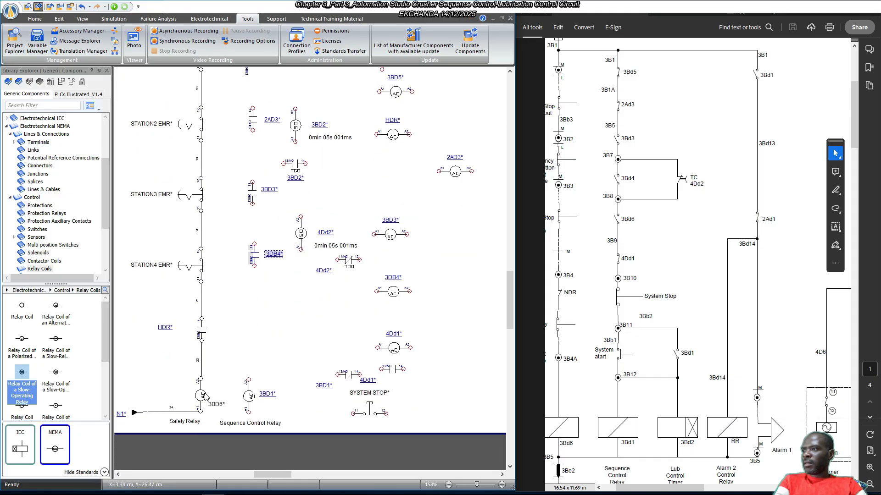
pyautogui.doubleClick(202, 396)
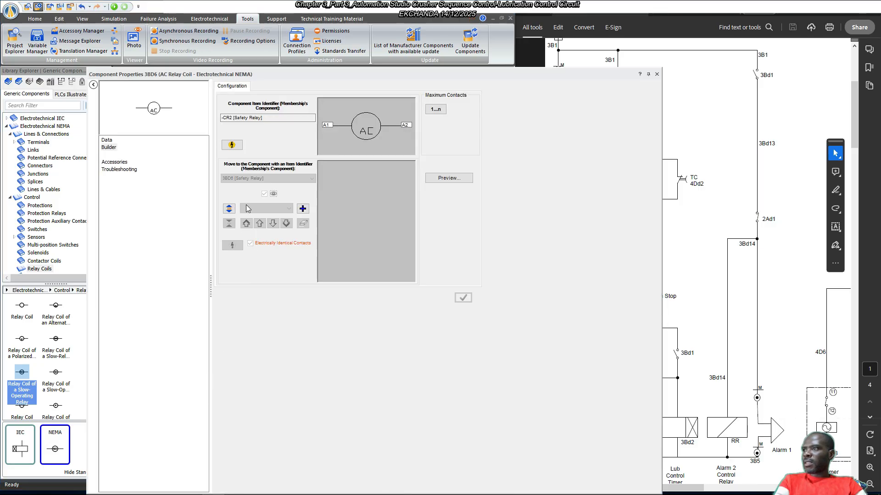
pyautogui.click(302, 209)
pyautogui.click(359, 217)
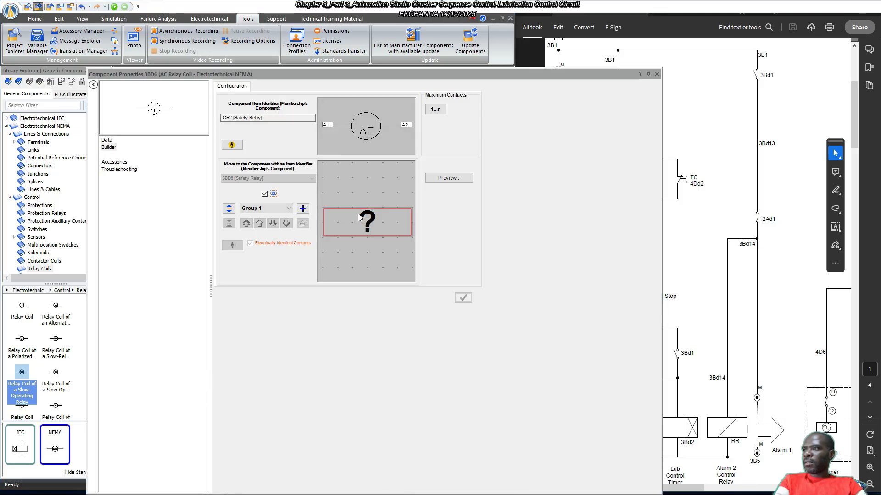
pyautogui.click(359, 217)
pyautogui.click(304, 165)
pyautogui.click(601, 354)
pyautogui.click(463, 298)
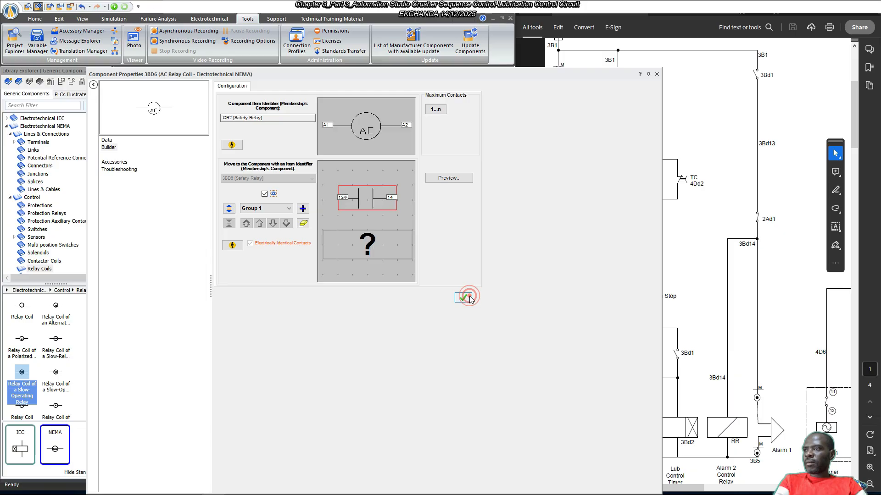
# Rotate the 4Dd1 contact left to vertical and place it below the 3DB4 contact.
pyautogui.click(657, 75)
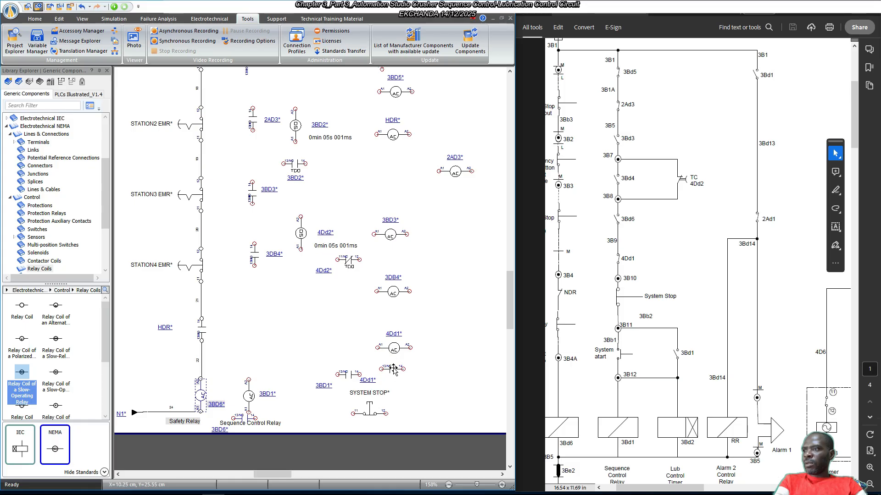
pyautogui.moveTo(393, 368); pyautogui.dragTo(453, 388)
pyautogui.click(449, 393)
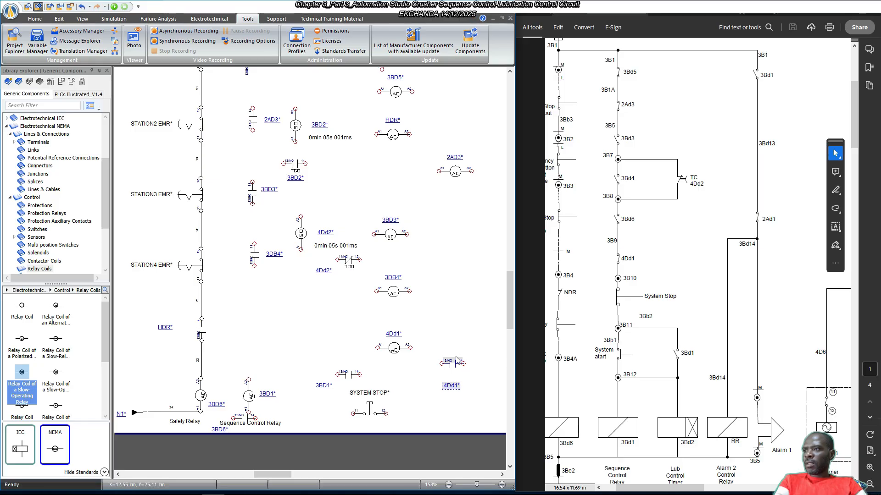
pyautogui.rightClick(458, 351)
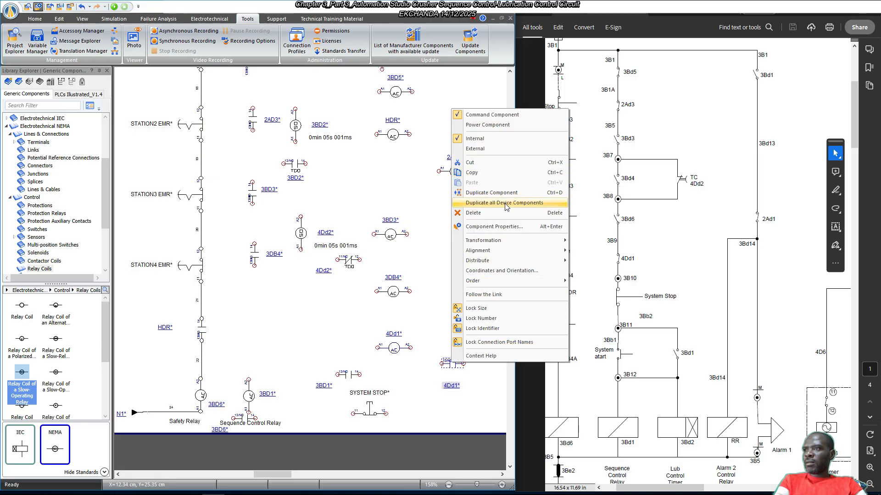
pyautogui.click(499, 242)
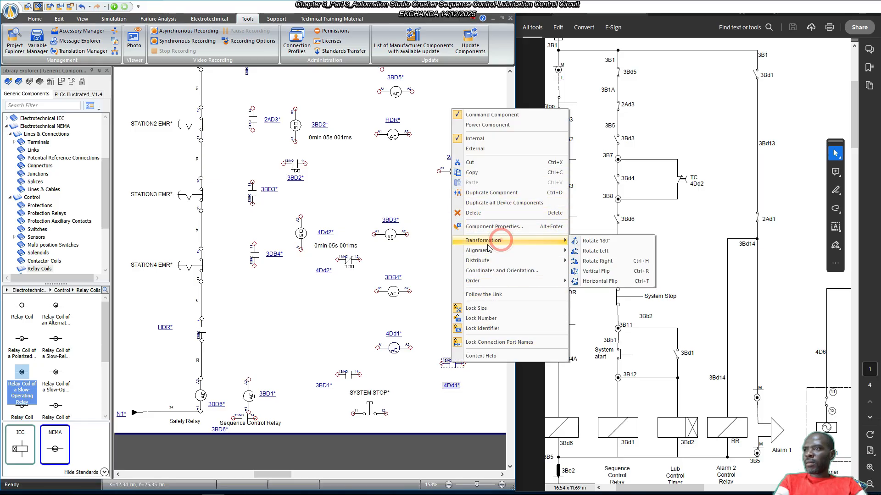
pyautogui.click(594, 251)
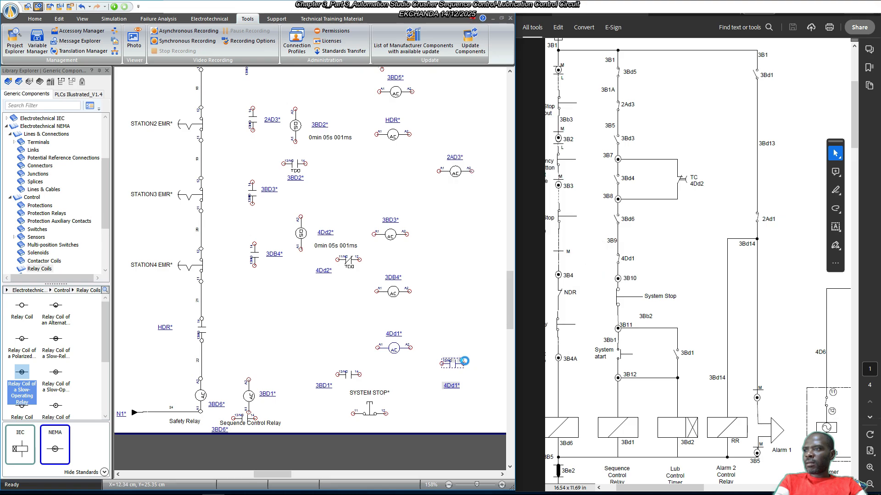
pyautogui.moveTo(454, 365)
pyautogui.mouseDown()
pyautogui.moveTo(474, 370)
pyautogui.moveTo(468, 356)
pyautogui.moveTo(474, 374)
pyautogui.moveTo(256, 297)
pyautogui.mouseUp()
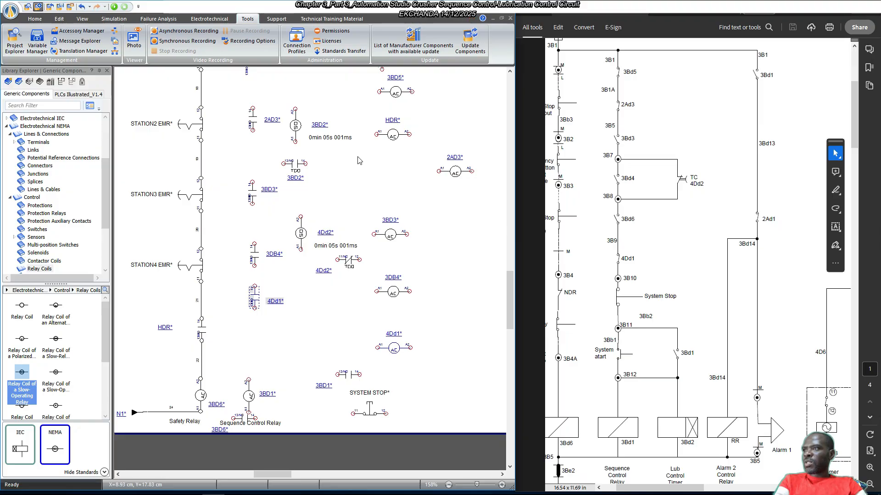
# Rotate the SYSTEM STOP pushbutton right and move it below the 4Dd1 contact.
pyautogui.scroll(3, 367, 151)
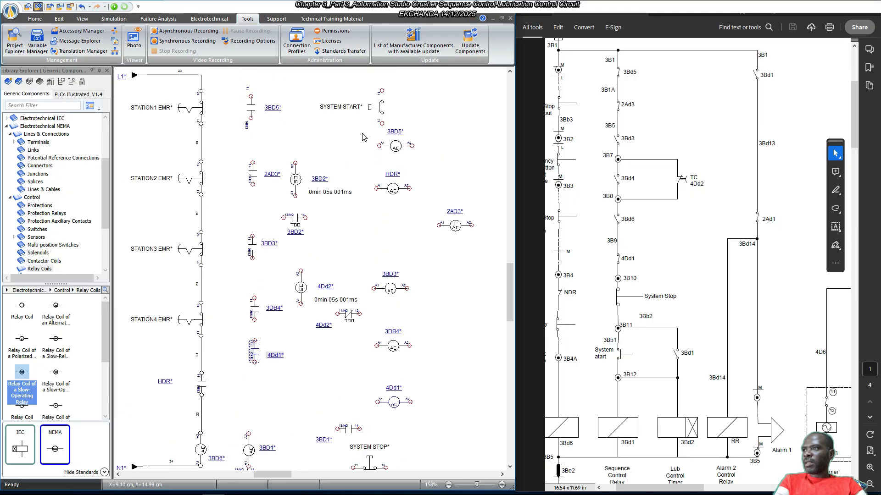
pyautogui.scroll(-3, 359, 213)
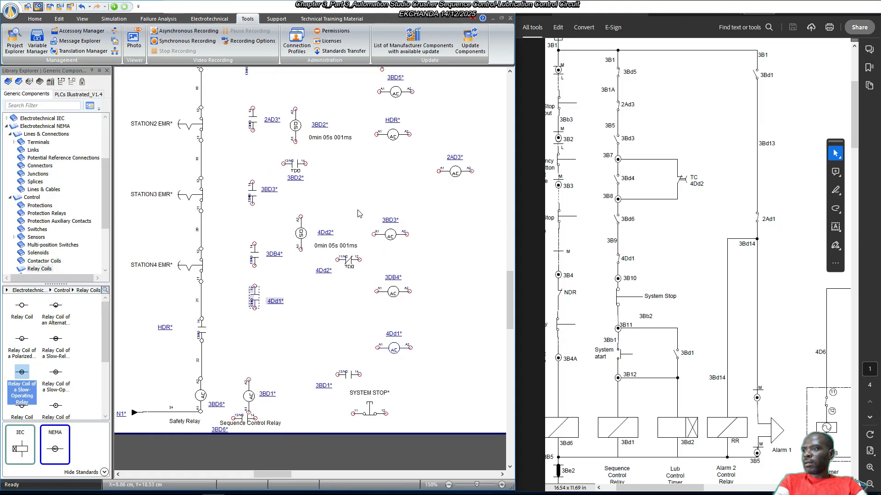
pyautogui.click(370, 414)
pyautogui.rightClick(370, 414)
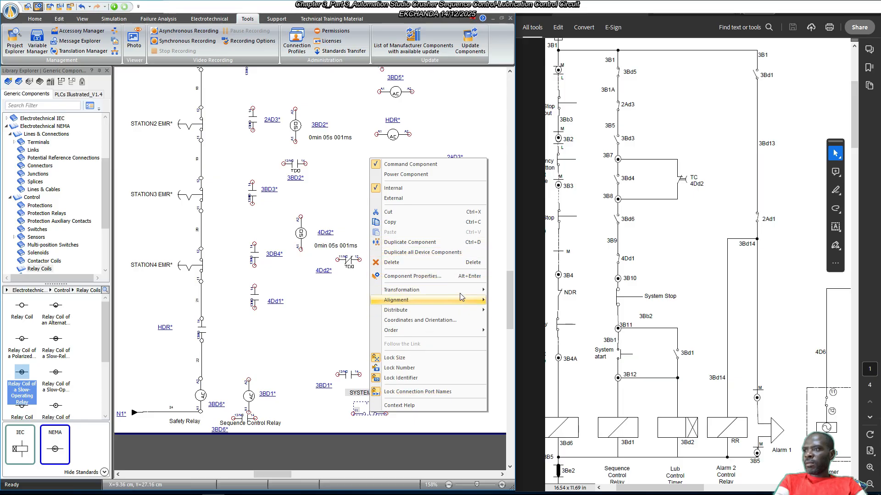
pyautogui.moveTo(461, 290)
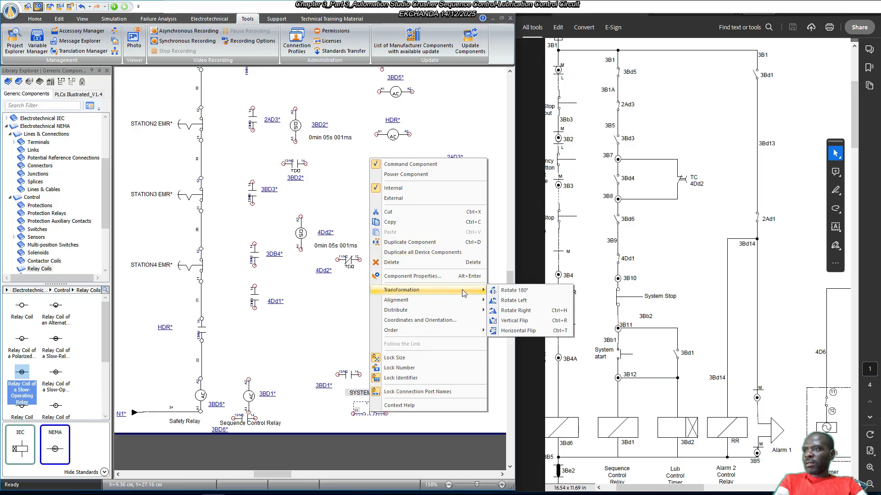
pyautogui.click(527, 311)
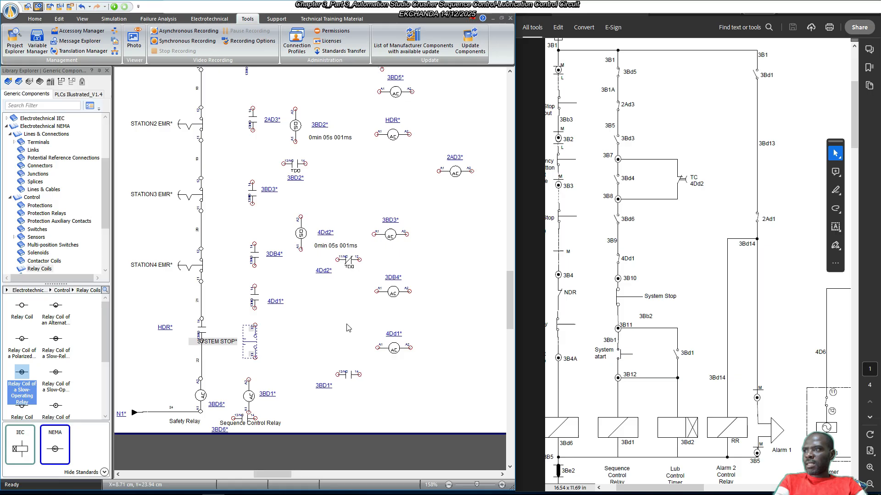
# Shift the 3BD5, 2AD3, 3BD3 and 3DB4 contacts upward to close up the spacing of the vertical column.
pyautogui.scroll(2, 341, 305)
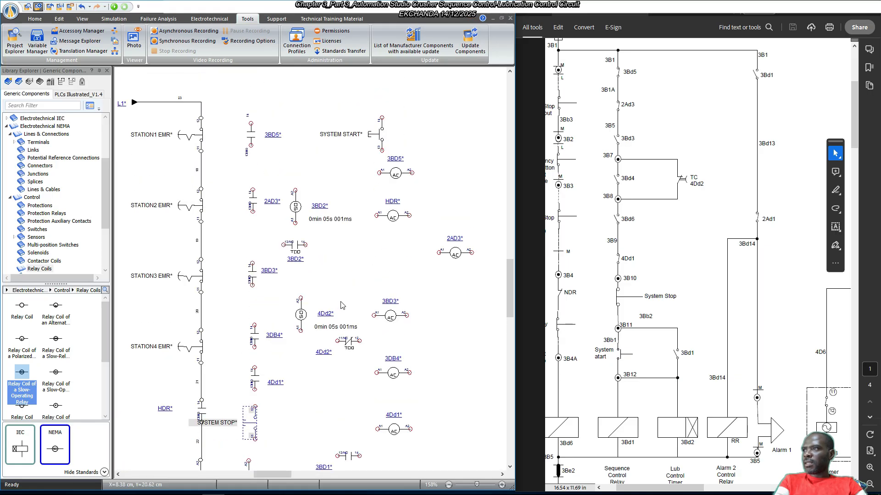
pyautogui.click(250, 131)
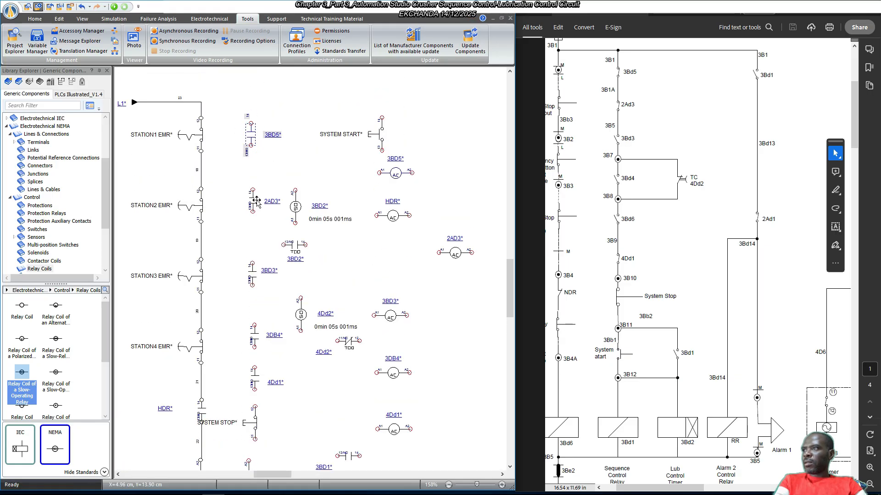
pyautogui.click(275, 173)
pyautogui.moveTo(250, 199); pyautogui.dragTo(257, 163)
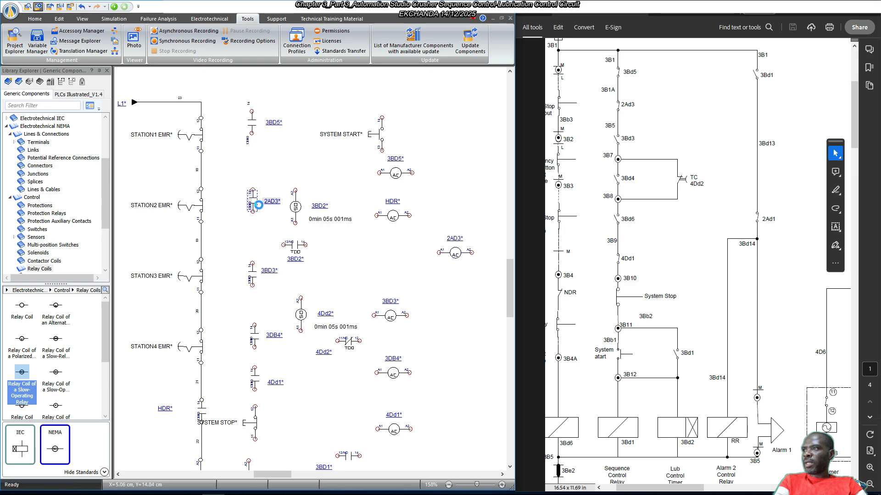
pyautogui.moveTo(253, 274); pyautogui.dragTo(252, 195)
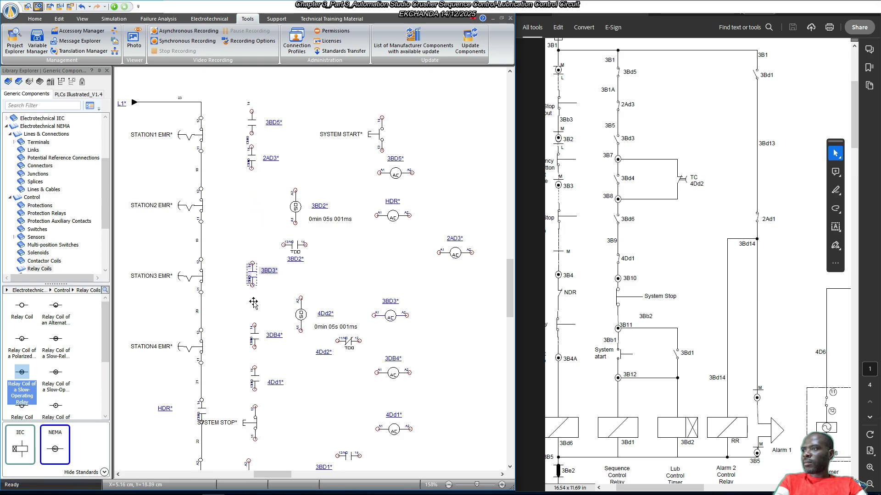
pyautogui.click(257, 335)
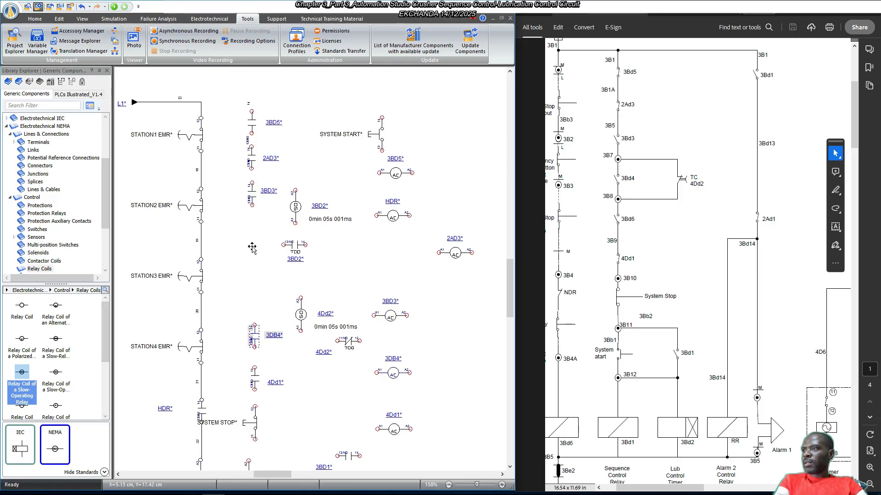
pyautogui.moveTo(255, 340); pyautogui.dragTo(252, 240)
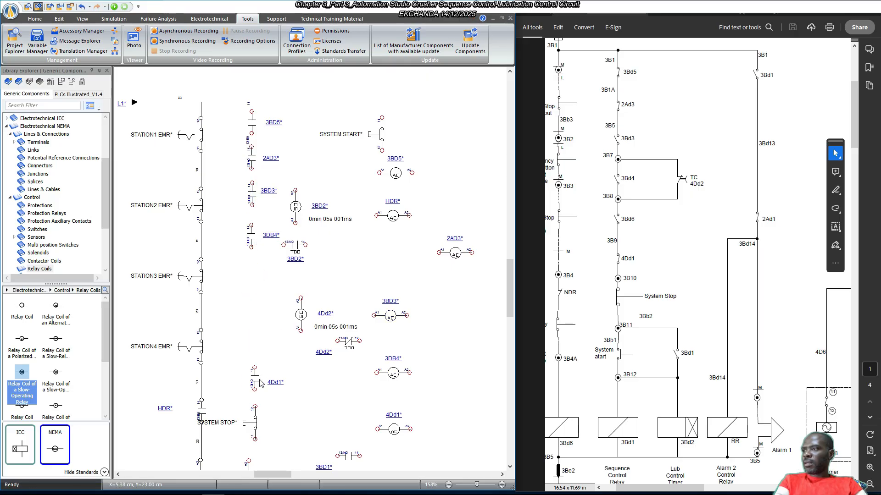
# Move the 4Dd1 contact and SYSTEM STOP pushbutton up under the 3DB4 contact and place the SYSTEM START pushbutton below them.
pyautogui.moveTo(255, 385); pyautogui.dragTo(251, 280)
pyautogui.moveTo(255, 422); pyautogui.dragTo(252, 324)
pyautogui.moveTo(376, 133); pyautogui.dragTo(252, 367)
# Rotate the 3BD1 contact to vertical, place it beside the SYSTEM START pushbutton and set its label to the right of it.
pyautogui.scroll(-1, 251, 367)
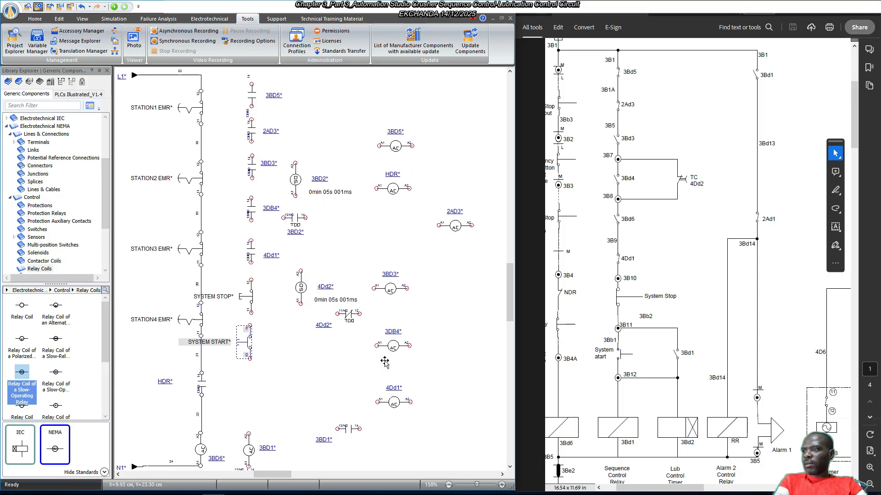
pyautogui.moveTo(324, 440); pyautogui.dragTo(337, 347)
pyautogui.rightClick(348, 430)
pyautogui.moveTo(439, 307)
pyautogui.click(491, 307)
pyautogui.click(320, 406)
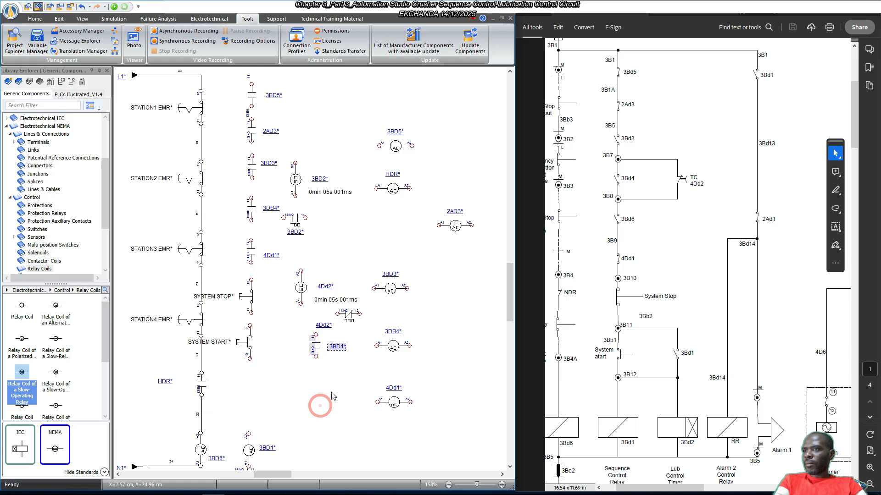
# Rotate the SYSTEM START and SYSTEM STOP labels to vertical and align them to the left of their pushbuttons.
pyautogui.moveTo(216, 342)
pyautogui.mouseDown()
pyautogui.moveTo(243, 376)
pyautogui.moveTo(224, 348)
pyautogui.mouseUp()
pyautogui.rightClick(247, 373)
pyautogui.moveTo(312, 396)
pyautogui.click(390, 405)
pyautogui.rightClick(186, 294)
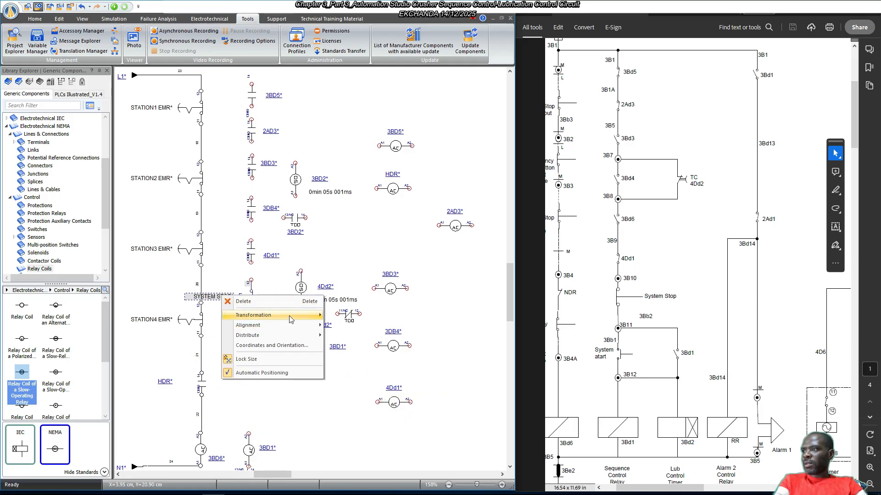
pyautogui.moveTo(251, 316)
pyautogui.click(339, 325)
pyautogui.moveTo(233, 317); pyautogui.dragTo(223, 288)
pyautogui.moveTo(224, 350); pyautogui.dragTo(220, 348)
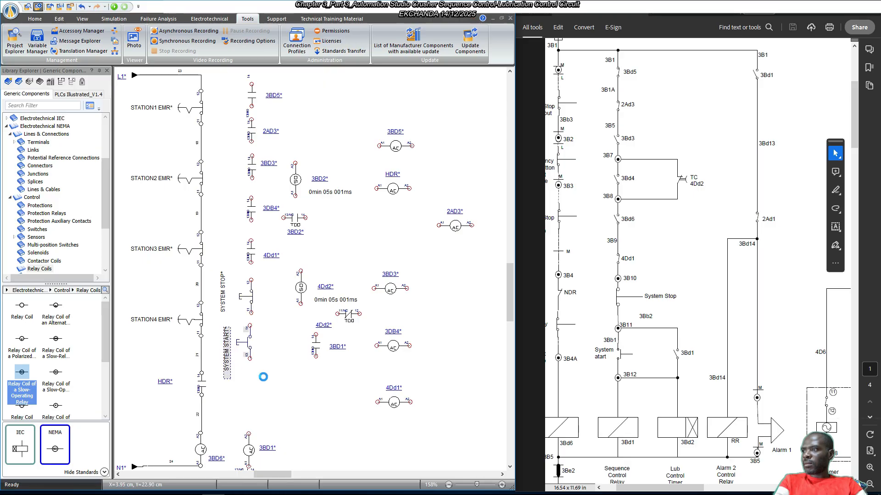
pyautogui.click(277, 381)
# Move the 3BD2 timer coil and its TDO contact out of the way, below the 2AD3 coil.
pyautogui.scroll(-2, 263, 303)
pyautogui.scroll(1, 322, 191)
pyautogui.moveTo(295, 152); pyautogui.dragTo(469, 238)
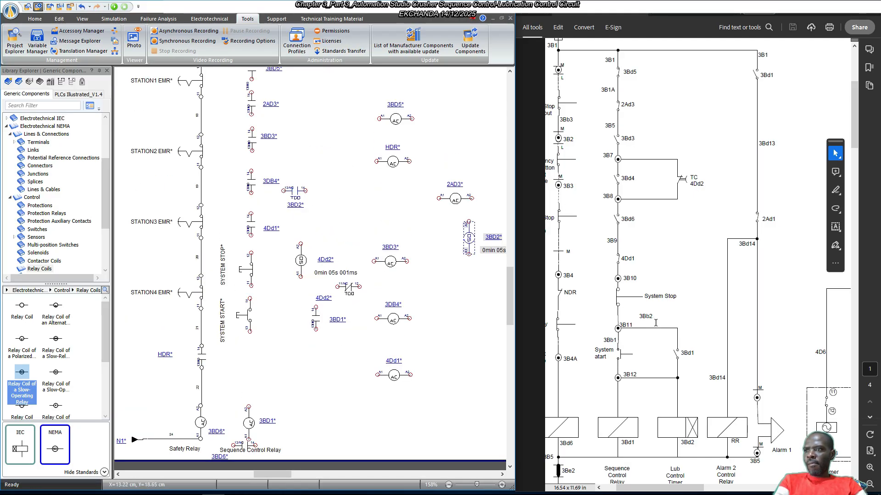
pyautogui.moveTo(295, 190); pyautogui.dragTo(476, 293)
# Move the 4Dd2 timed contact above its timer coil and center its label beneath the contact.
pyautogui.scroll(1, 235, 95)
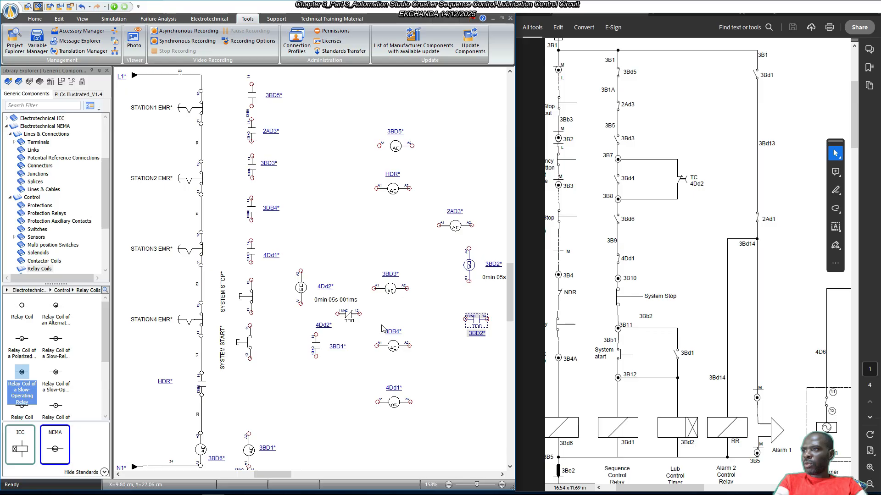
pyautogui.click(348, 314)
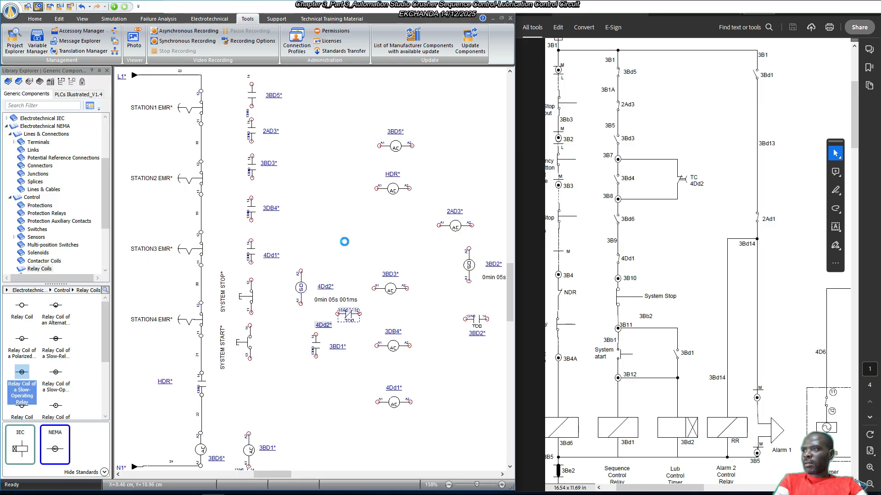
pyautogui.moveTo(347, 248); pyautogui.dragTo(347, 265)
pyautogui.click(376, 252)
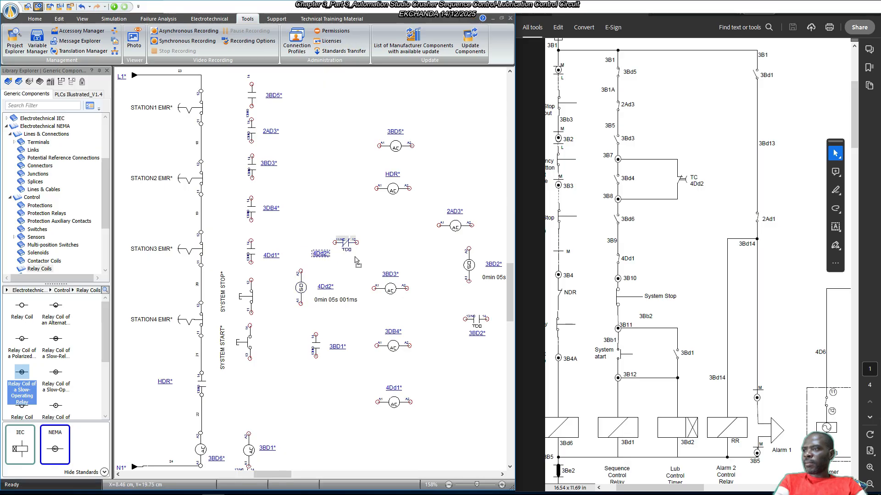
pyautogui.click(388, 237)
# Rotate the 4Dd2 timed contact left to vertical and place it beside the 3DB4 contact with its label on the right.
pyautogui.rightClick(347, 243)
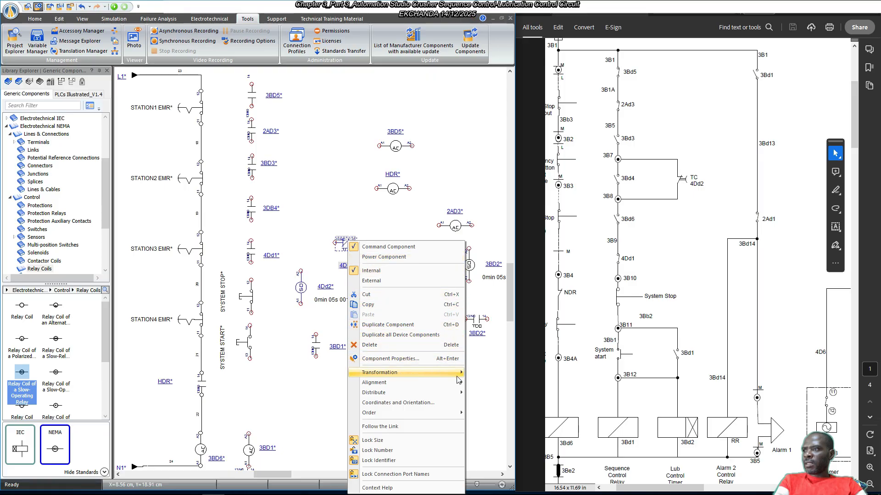
pyautogui.click(500, 385)
pyautogui.click(347, 266)
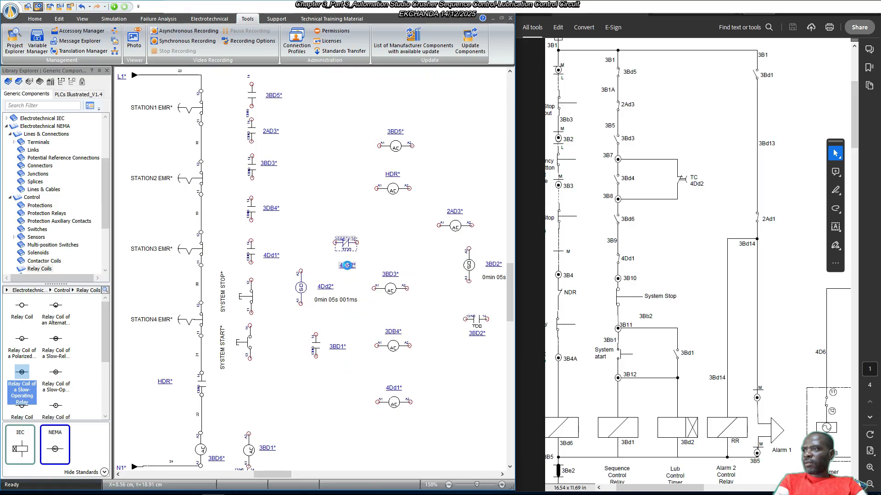
pyautogui.hotkey('ctrl', 'l')
pyautogui.click(375, 236)
pyautogui.click(361, 231)
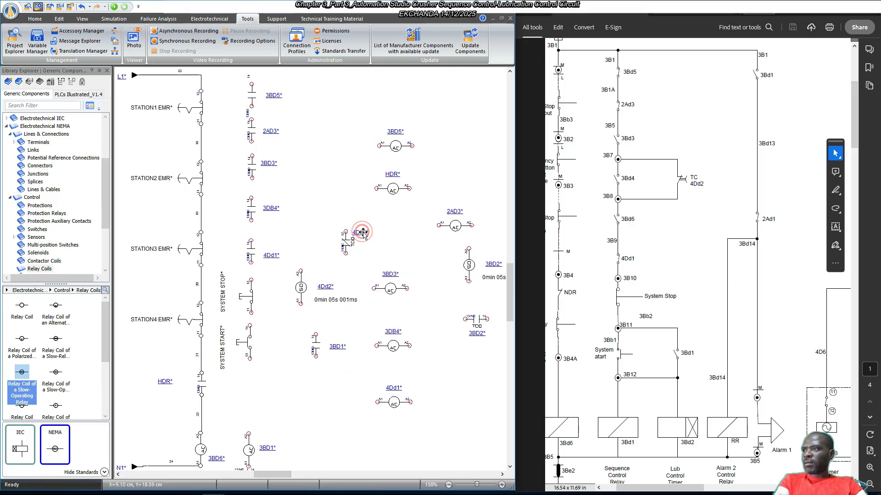
pyautogui.moveTo(377, 246); pyautogui.dragTo(320, 213)
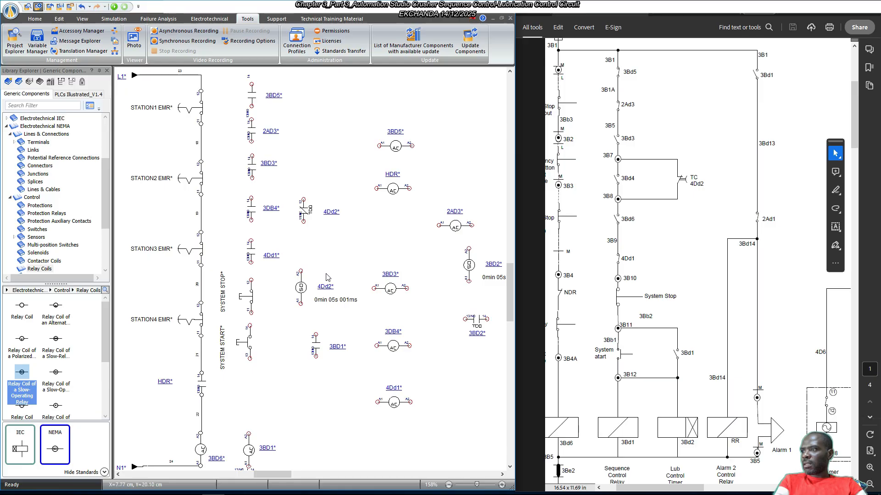
# Move the 3BD6 contact from under the 3BD1 coil to below the 3BD1 contact and center its label beneath it.
pyautogui.scroll(-1, 268, 332)
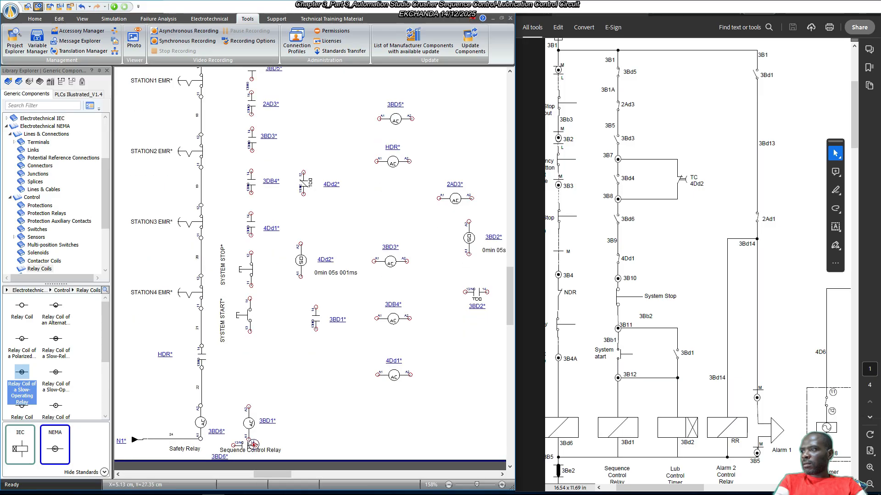
pyautogui.moveTo(246, 446); pyautogui.dragTo(296, 361)
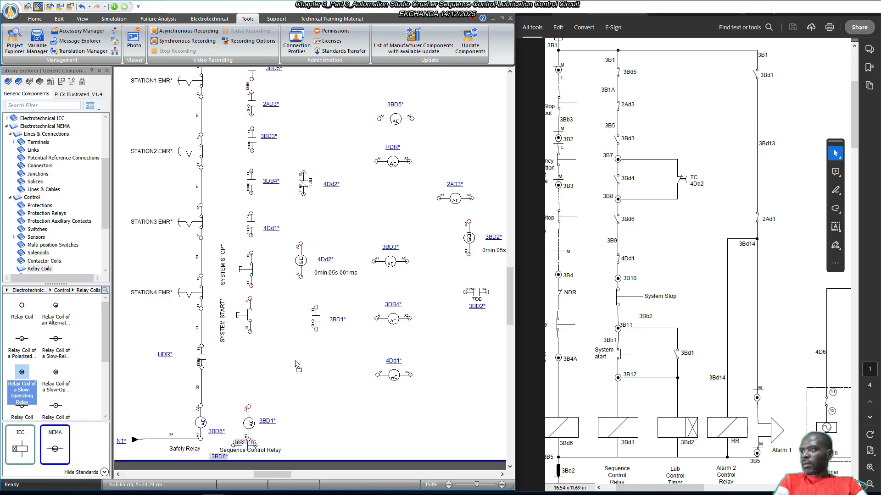
pyautogui.click(321, 376)
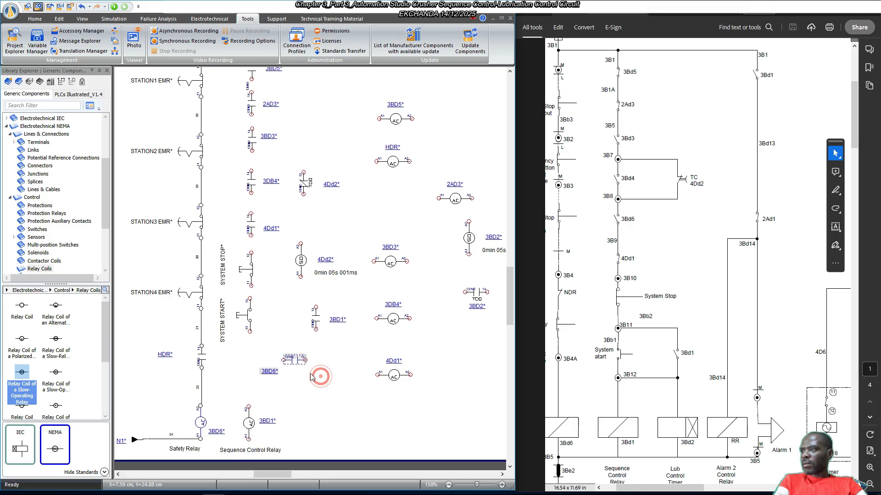
pyautogui.moveTo(266, 371); pyautogui.dragTo(294, 374)
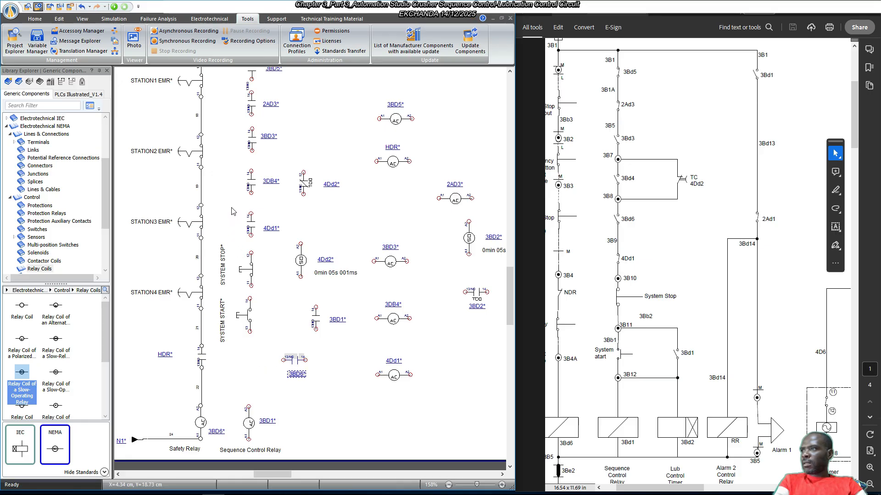
# Shift the 4Dd1 contact and the SYSTEM STOP and SYSTEM START pushbuttons down together to leave a gap below 3DB4.
pyautogui.moveTo(227, 205); pyautogui.dragTo(274, 329)
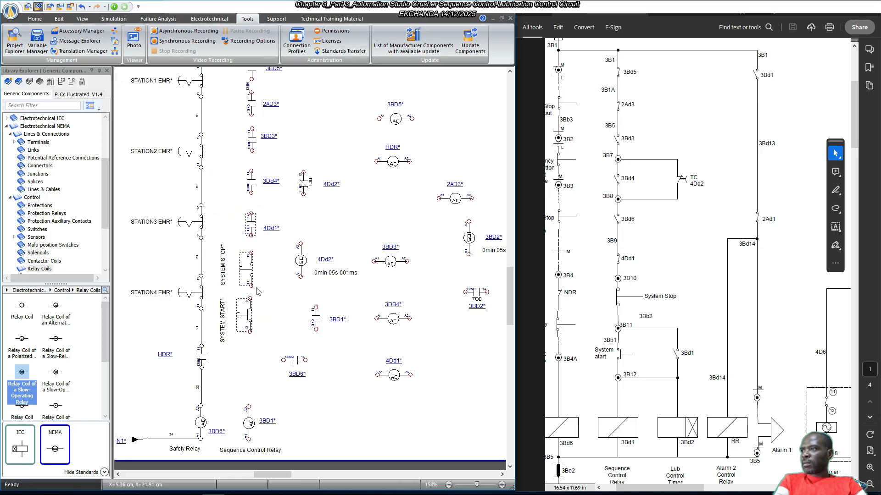
pyautogui.click(247, 265)
pyautogui.moveTo(248, 269); pyautogui.dragTo(250, 311)
# Rotate the 3BD6 contact left to vertical and place it in the column between the 3DB4 and 4Dd1 contacts.
pyautogui.rightClick(298, 364)
pyautogui.moveTo(395, 240)
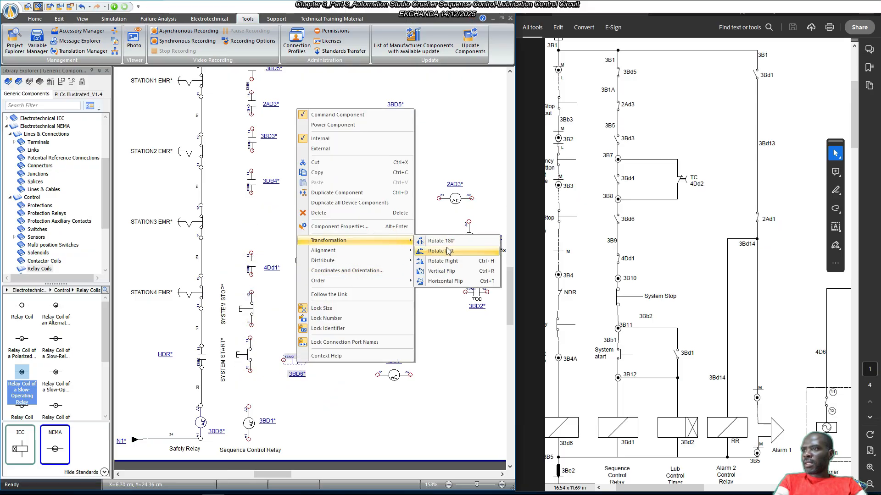
pyautogui.click(447, 250)
pyautogui.click(339, 381)
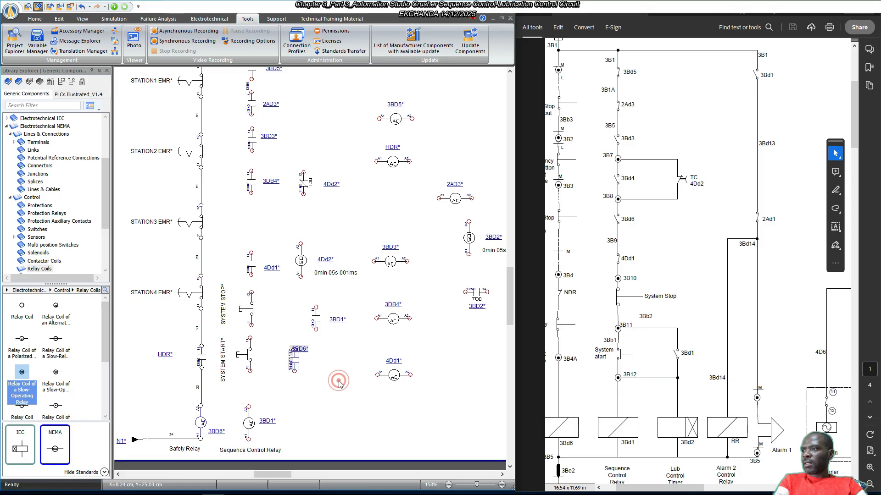
pyautogui.click(295, 360)
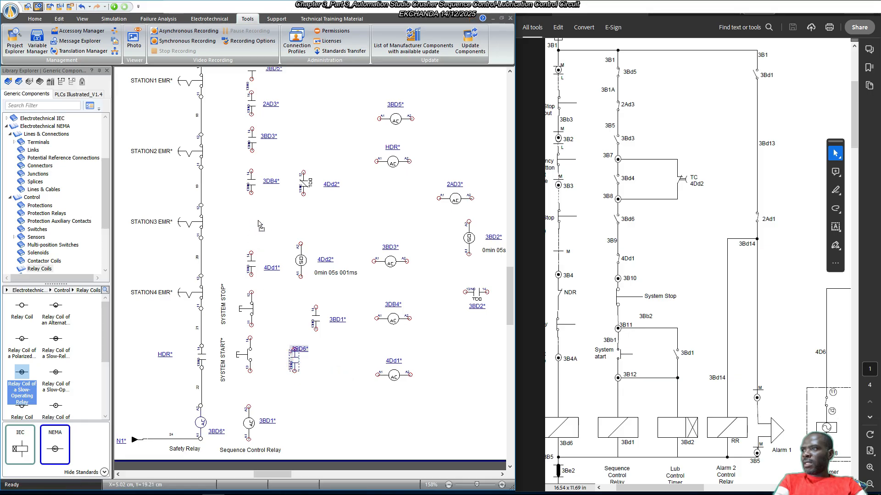
pyautogui.moveTo(258, 221); pyautogui.dragTo(259, 221)
pyautogui.click(278, 215)
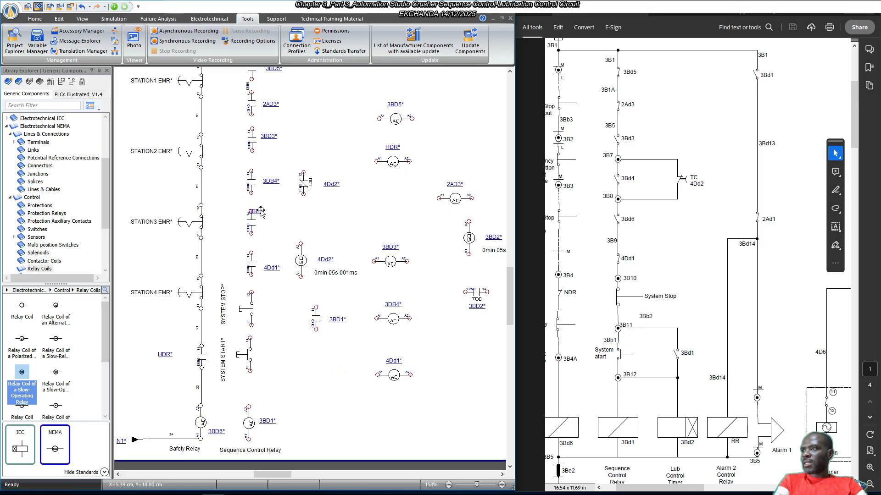
# Move the 3BD6 contact's label to the right side of the contact.
pyautogui.click(260, 211)
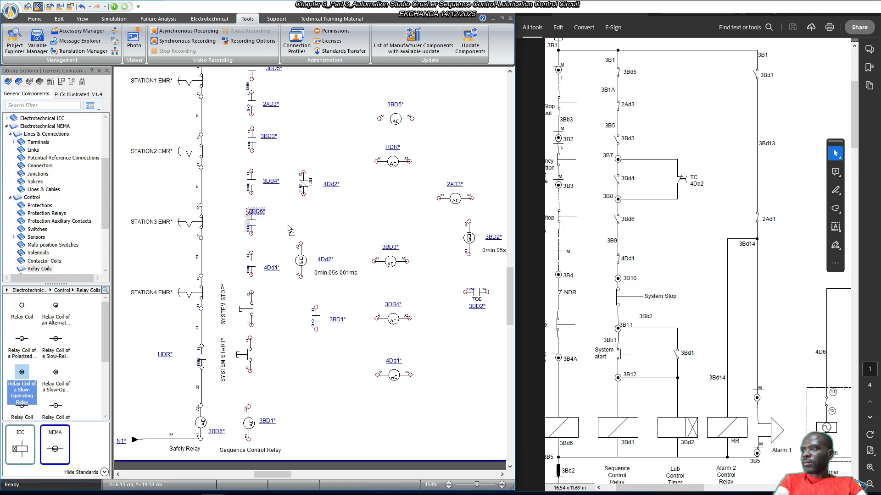
pyautogui.moveTo(260, 211); pyautogui.dragTo(290, 228)
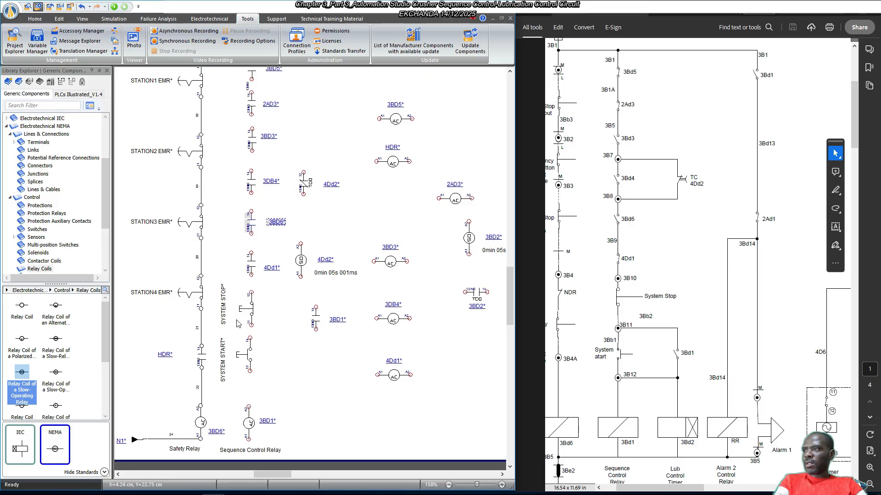
pyautogui.click(319, 390)
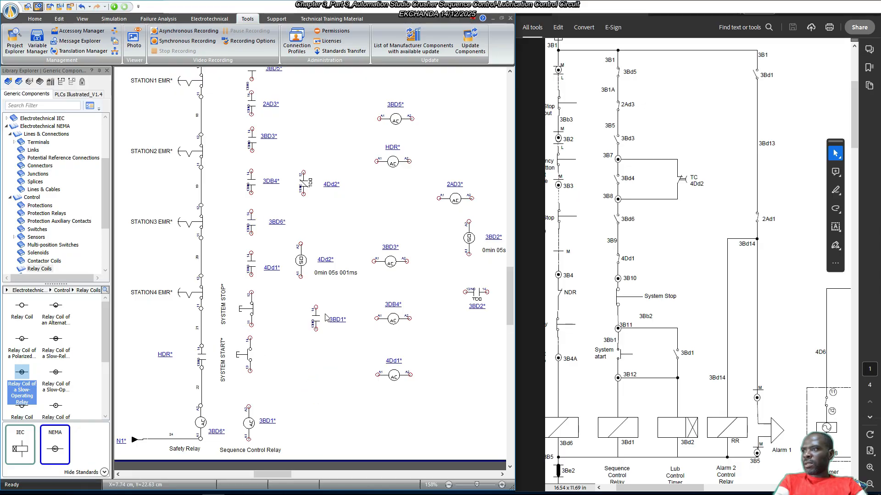
# Place the 3BD1 contact beside the SYSTEM START pushbutton.
pyautogui.moveTo(317, 319); pyautogui.dragTo(296, 354)
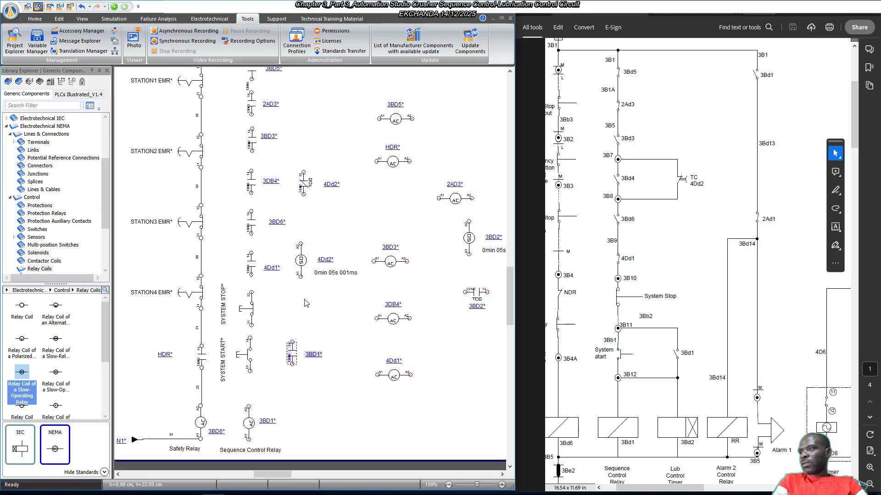
# Distribute the sequence column vertically, from the 3BD5 contact through the stop and start pushbuttons to the 3BD1 coil, relative to the selection extent.
pyautogui.scroll(2, 264, 236)
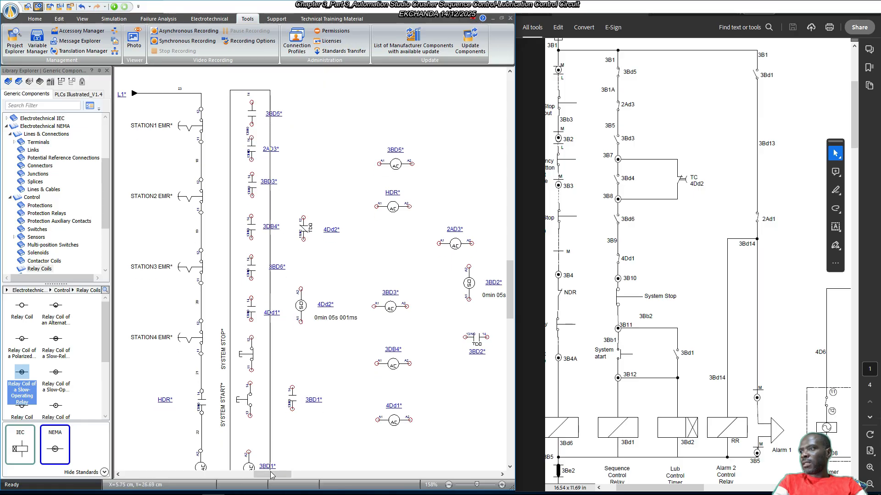
pyautogui.scroll(-1, 272, 466)
pyautogui.scroll(-2, 272, 472)
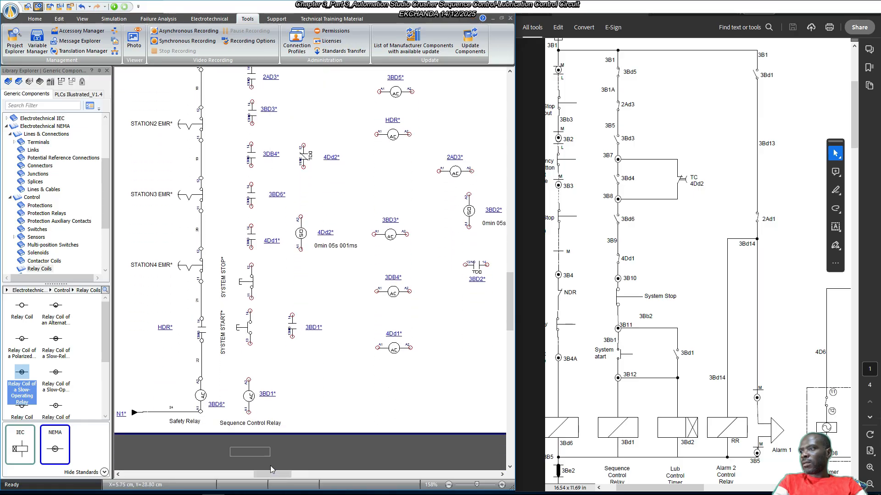
pyautogui.rightClick(249, 321)
pyautogui.moveTo(330, 240)
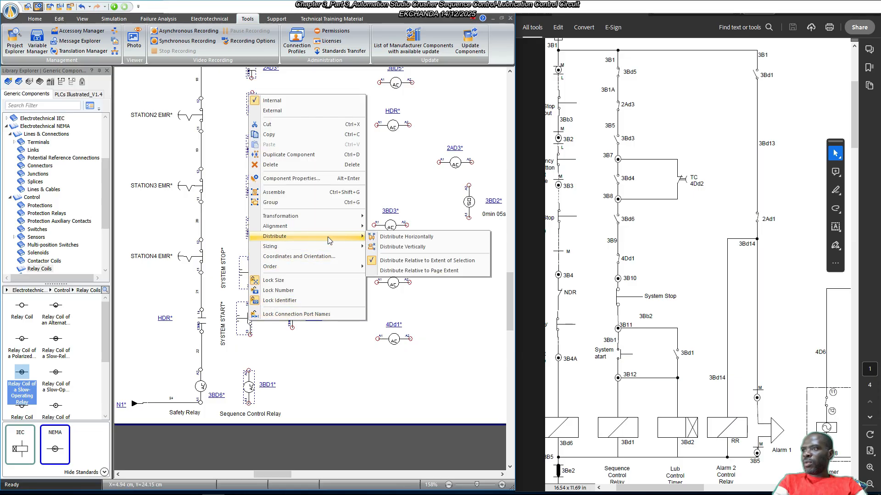
pyautogui.click(426, 247)
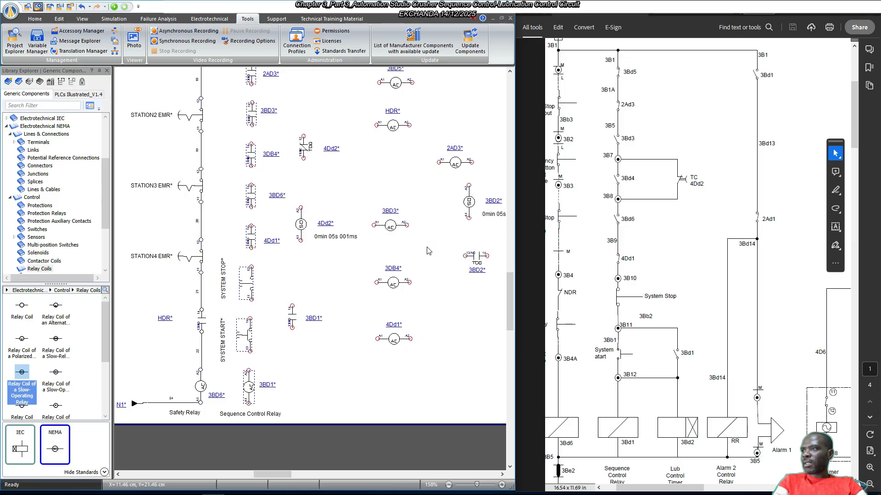
pyautogui.scroll(3, 374, 235)
pyautogui.click(338, 124)
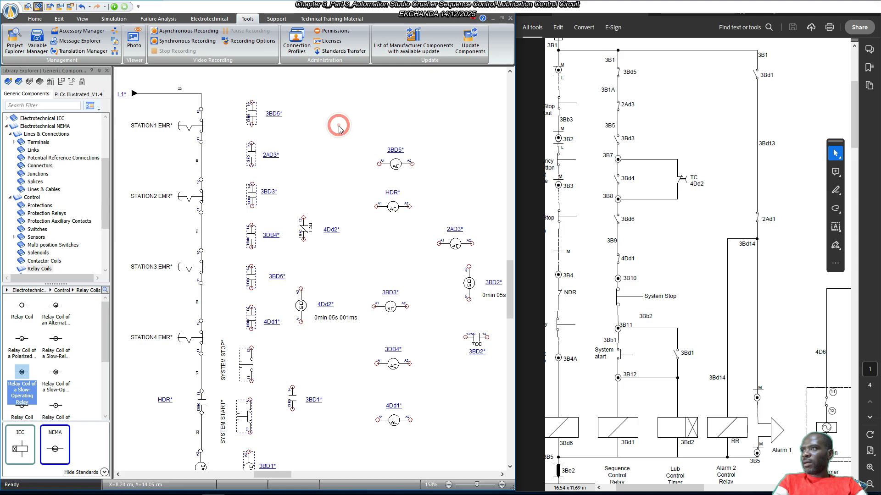
# Lower the 3BD1 contact to line up with the SYSTEM START pushbutton.
pyautogui.scroll(-1, 324, 164)
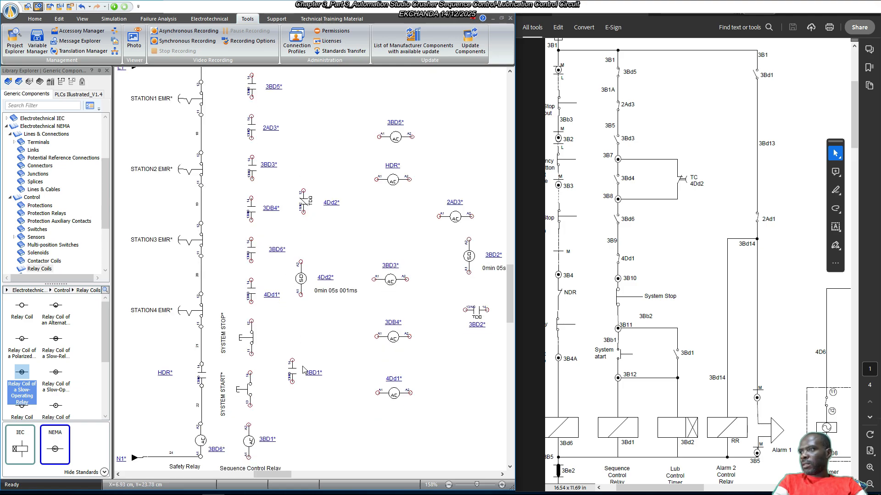
pyautogui.moveTo(295, 377); pyautogui.dragTo(294, 393)
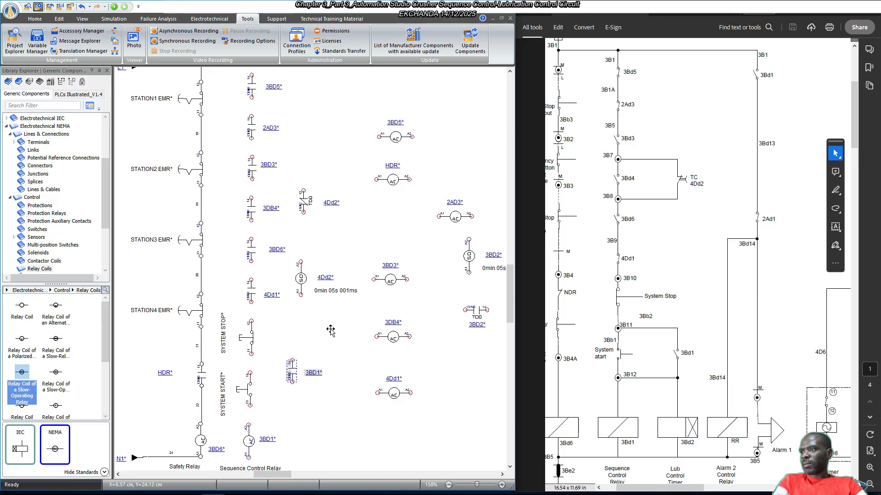
# Move the 4Dd2 timer coil out of the sequence area to below the 3BD2 timed contact.
pyautogui.scroll(1, 302, 297)
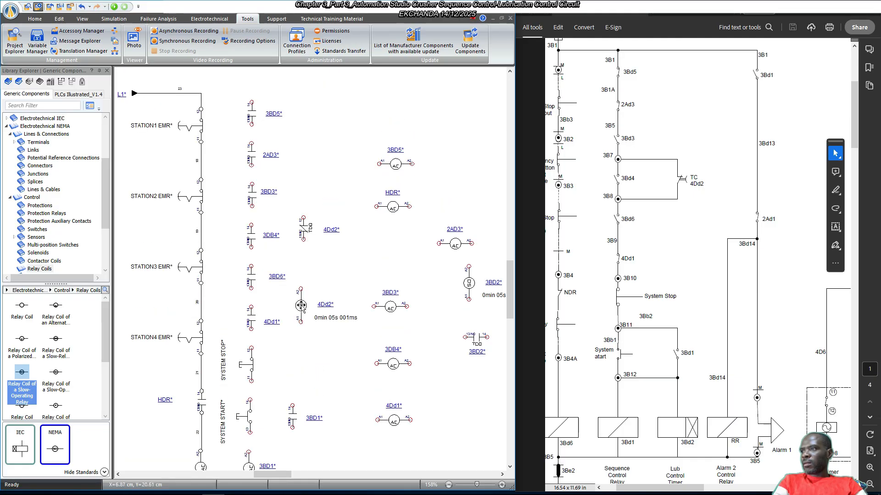
pyautogui.click(301, 305)
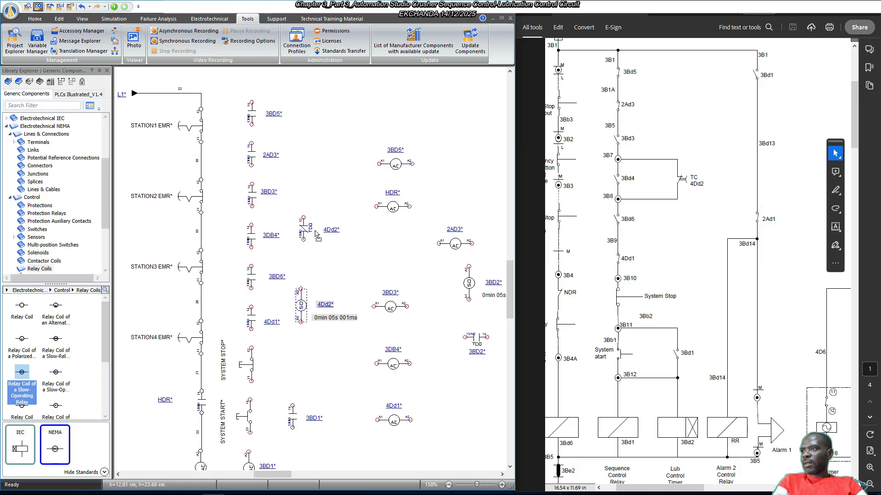
pyautogui.moveTo(300, 305); pyautogui.dragTo(463, 389)
# Connect the 3BD5 contact's upper terminal to the supply node above STATION1 EMR and wire the 3BD5, 2AD3 and 3BD3 contacts in series.
pyautogui.scroll(1, 321, 218)
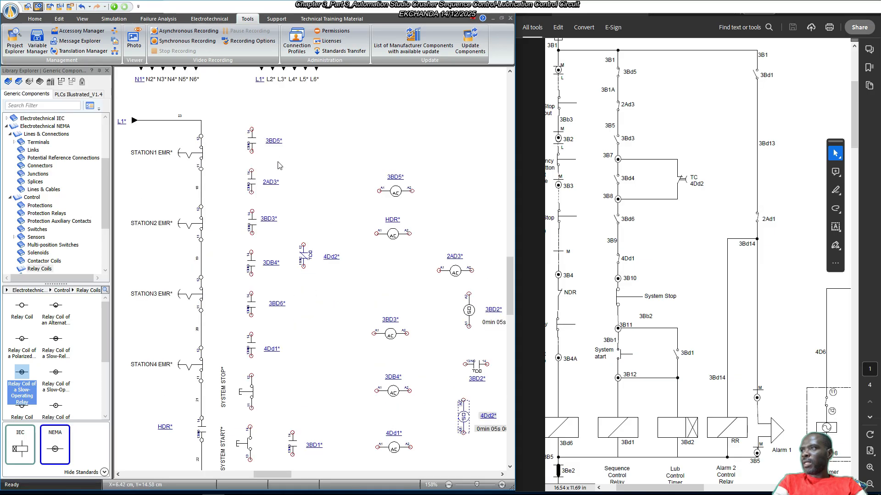
pyautogui.scroll(2, 265, 151)
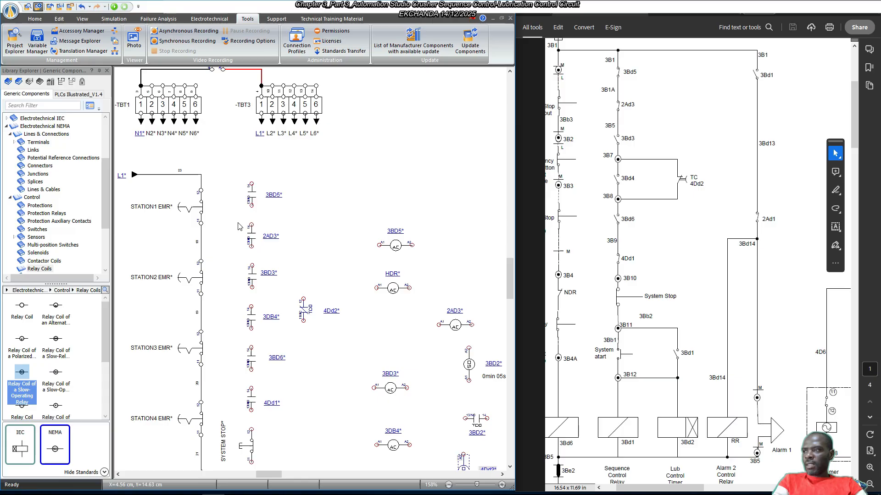
pyautogui.scroll(2, 238, 226)
pyautogui.scroll(-1, 396, 162)
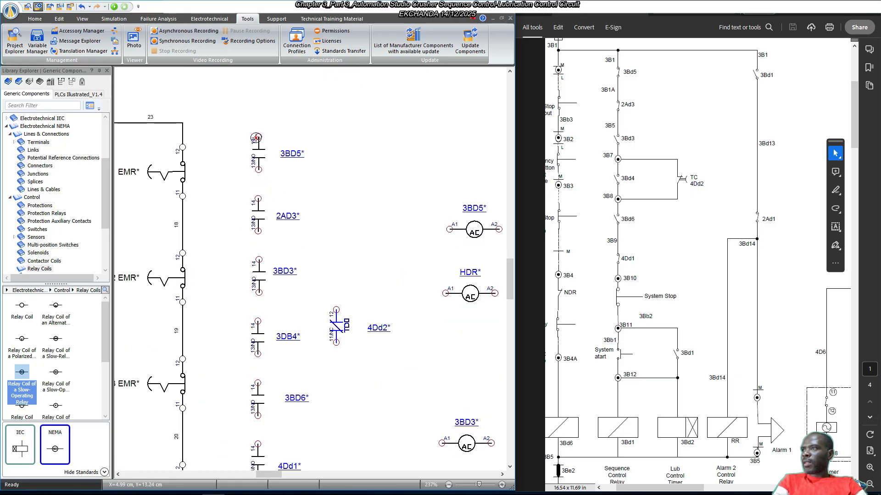
pyautogui.moveTo(256, 137)
pyautogui.mouseDown()
pyautogui.moveTo(231, 121)
pyautogui.moveTo(182, 122)
pyautogui.moveTo(182, 148)
pyautogui.mouseUp()
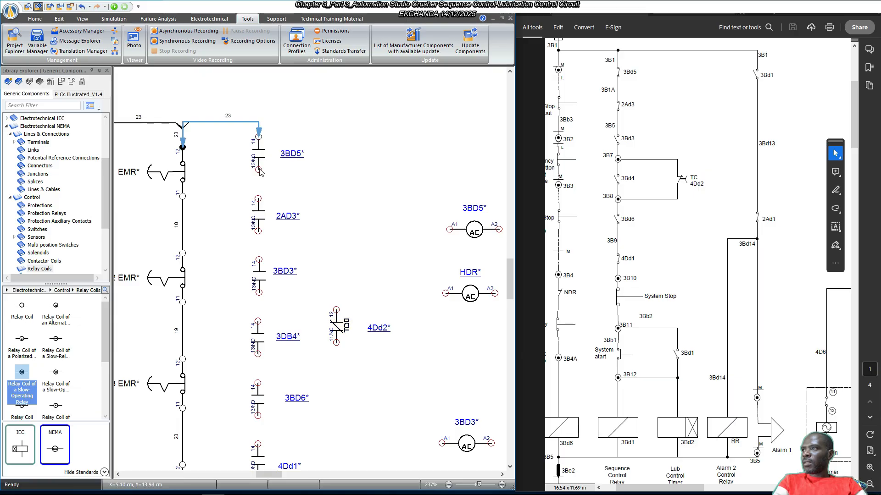
pyautogui.moveTo(260, 172); pyautogui.dragTo(258, 199)
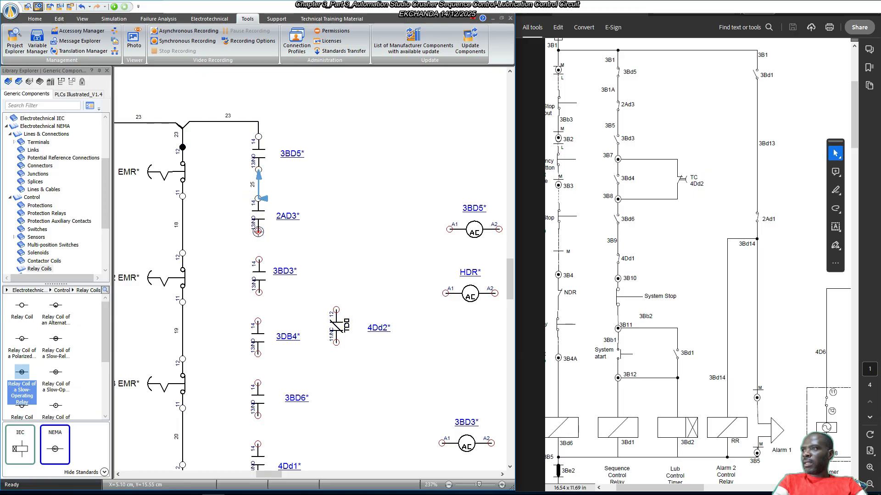
pyautogui.moveTo(258, 232); pyautogui.dragTo(258, 260)
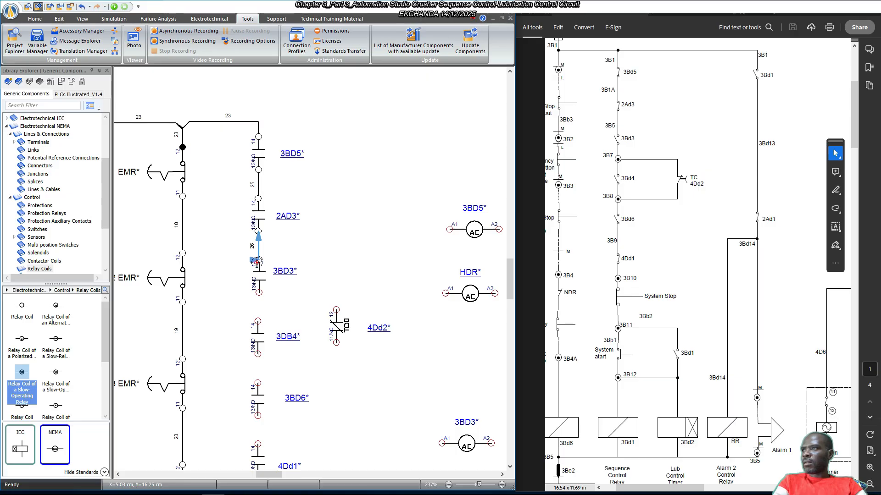
pyautogui.click(318, 250)
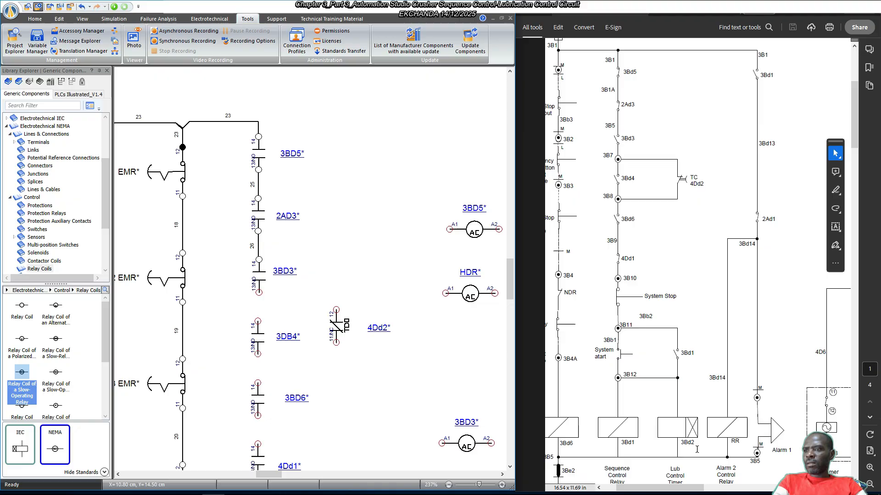
# Examine the reference PDF for the 2Ad3 fault trip auxiliary relay and its contact type, and return to the sequence start circuit.
pyautogui.moveTo(693, 488)
pyautogui.mouseDown()
pyautogui.moveTo(816, 489)
pyautogui.moveTo(661, 466)
pyautogui.moveTo(711, 466)
pyautogui.mouseUp()
pyautogui.scroll(-2, 724, 356)
pyautogui.scroll(-5, 725, 358)
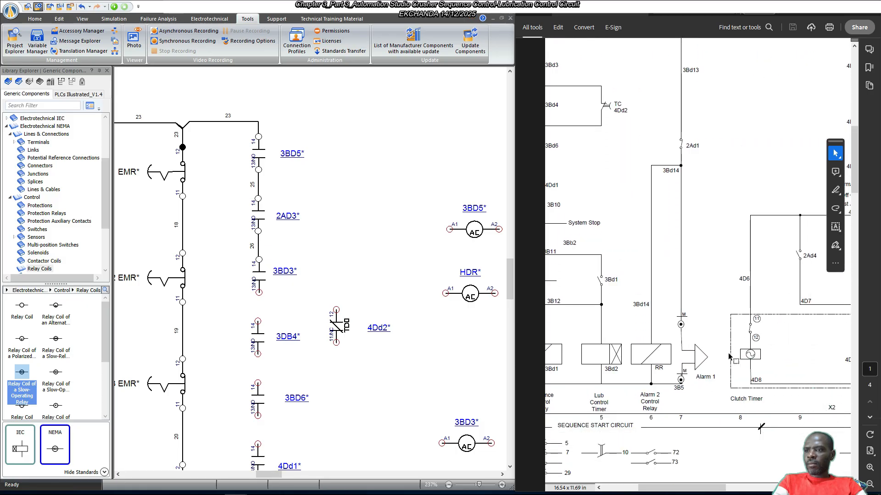
pyautogui.scroll(-3, 719, 434)
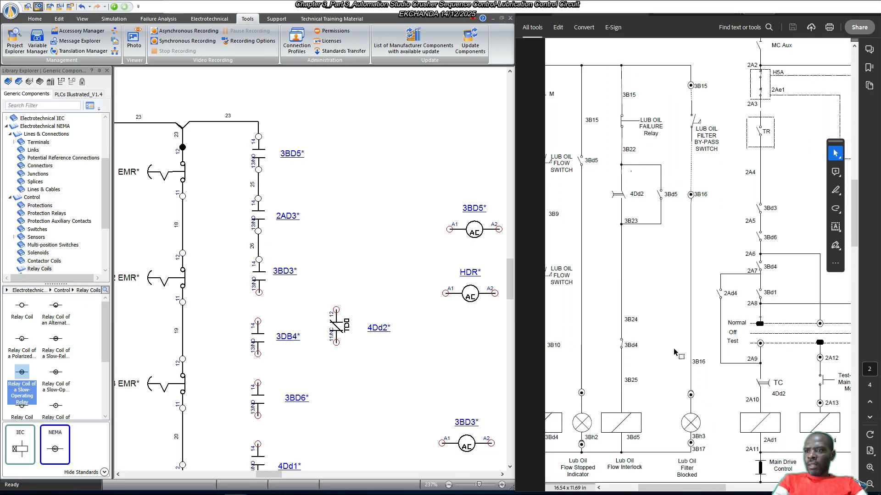
pyautogui.moveTo(721, 487); pyautogui.dragTo(800, 488)
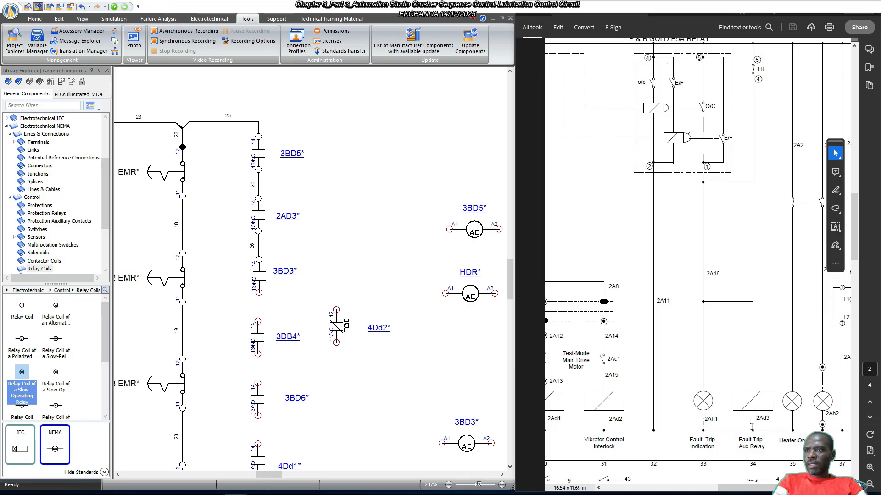
pyautogui.moveTo(740, 488)
pyautogui.mouseDown()
pyautogui.moveTo(714, 489)
pyautogui.moveTo(731, 490)
pyautogui.mouseUp()
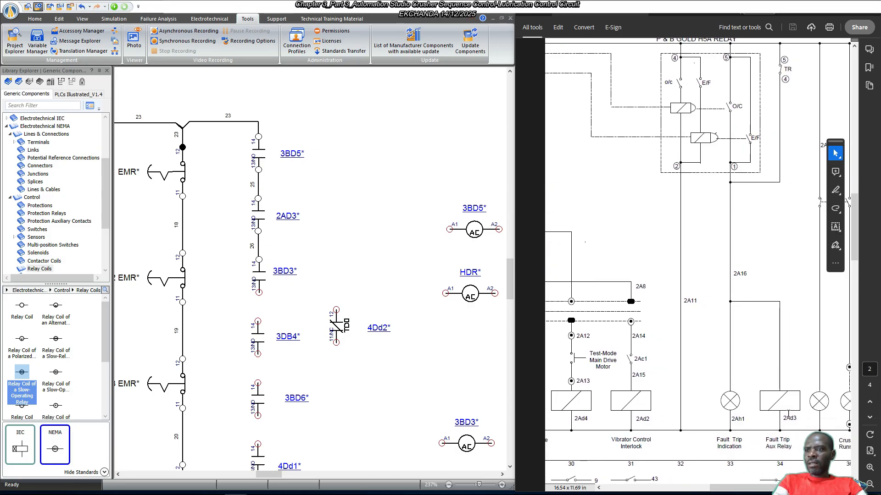
pyautogui.scroll(-2, 787, 415)
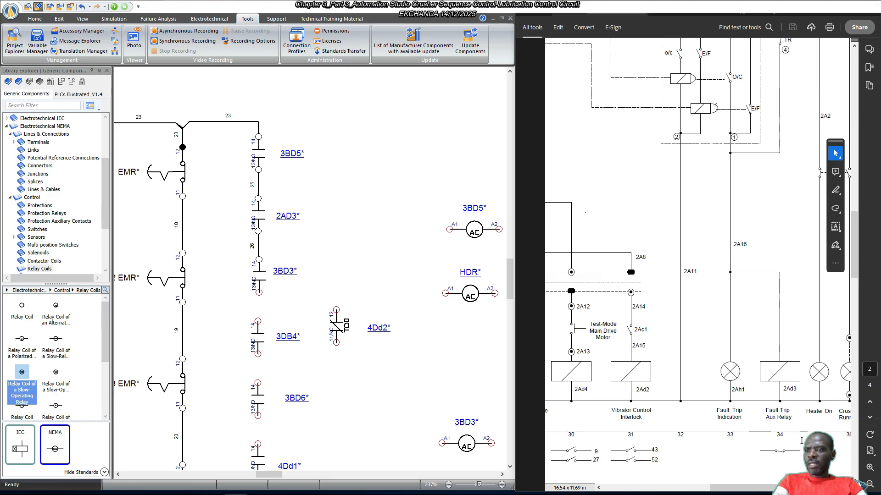
pyautogui.moveTo(767, 487); pyautogui.dragTo(668, 490)
pyautogui.scroll(10, 711, 328)
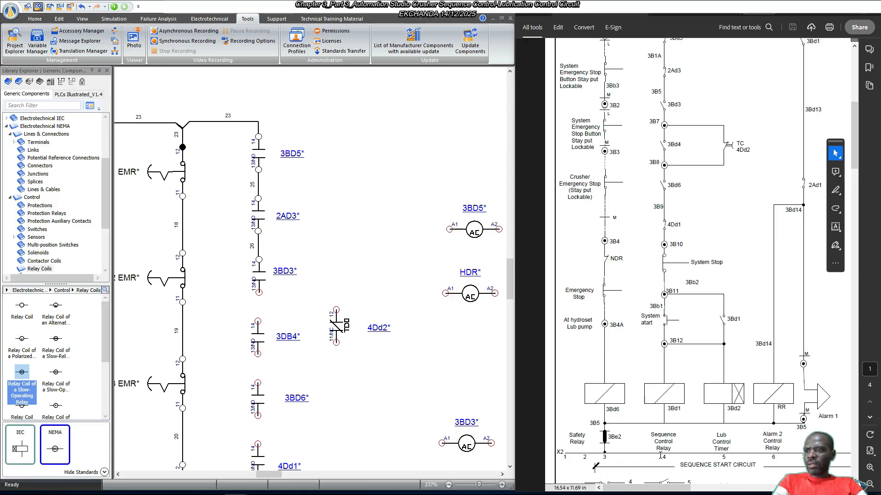
pyautogui.scroll(1, 696, 176)
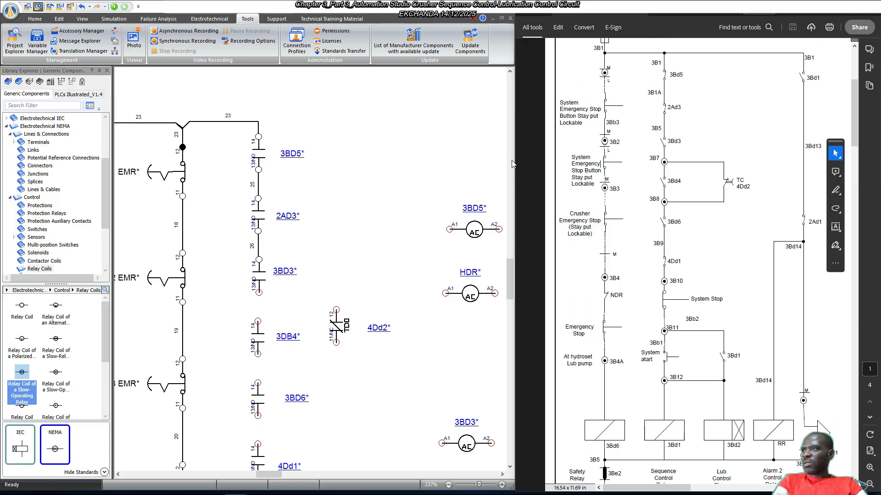
# Change the 2AD3 contact in the sequence line to a normally closed (NC) contact in its component properties.
pyautogui.click(257, 215)
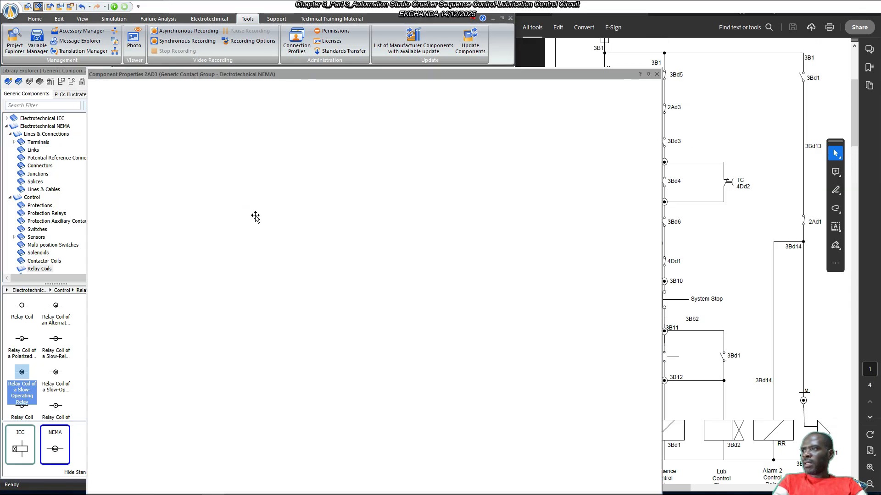
pyautogui.doubleClick(257, 216)
pyautogui.doubleClick(376, 198)
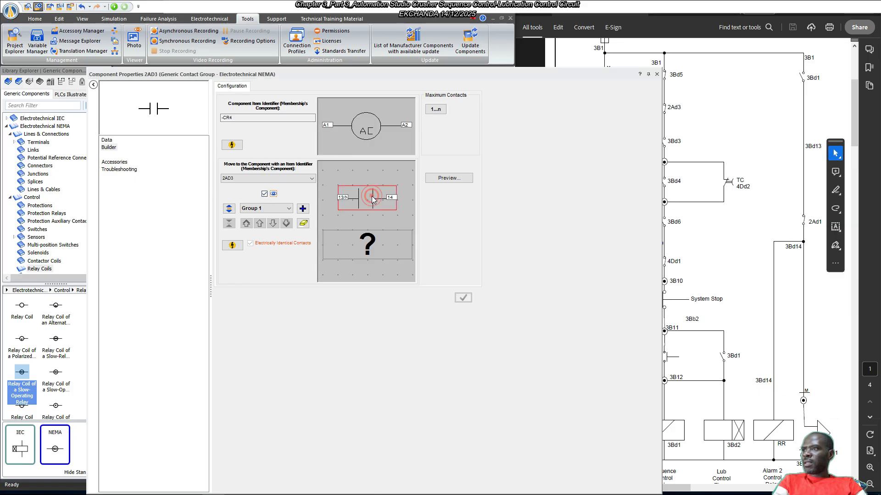
pyautogui.doubleClick(301, 271)
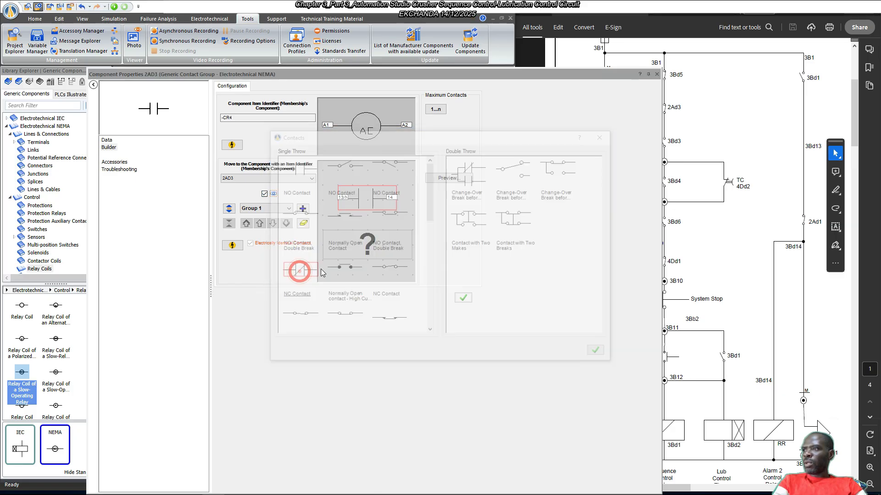
pyautogui.click(656, 74)
pyautogui.click(376, 203)
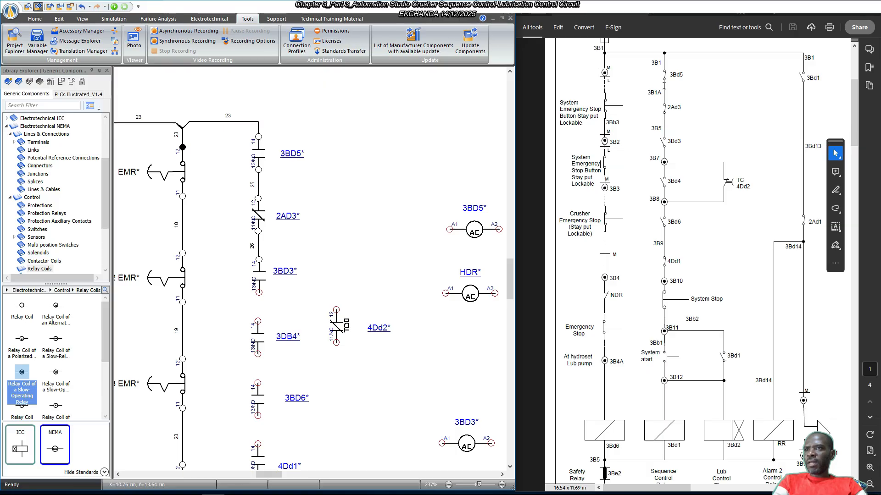
# Change the 3BD5 contact at the head of the sequence line to a normally closed (NC) contact in its component properties.
pyautogui.scroll(-10, 676, 276)
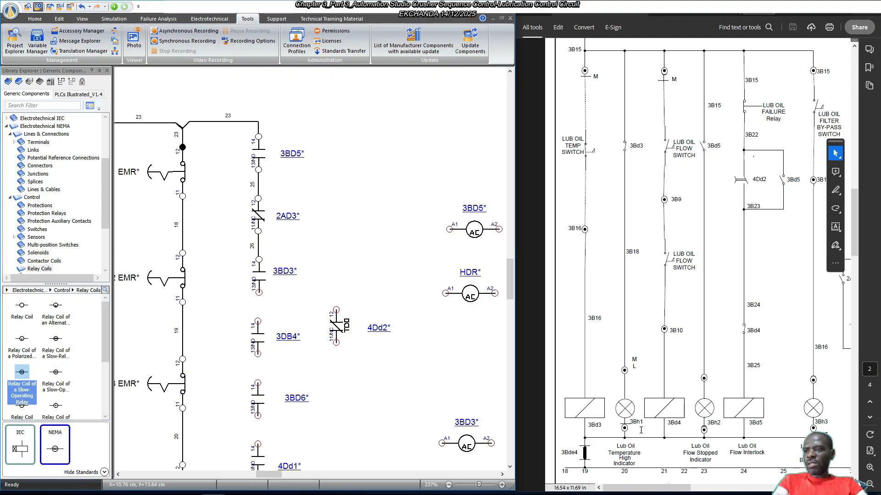
pyautogui.scroll(-2, 674, 424)
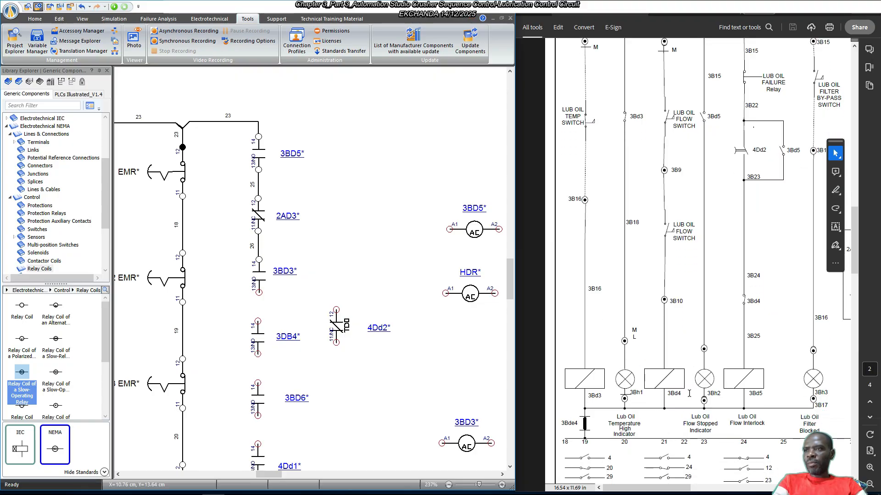
pyautogui.scroll(2, 680, 183)
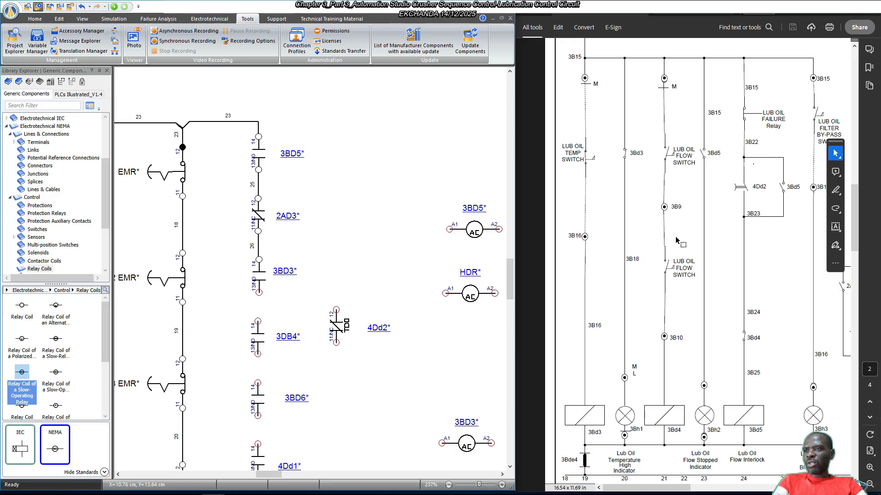
pyautogui.scroll(-1, 661, 293)
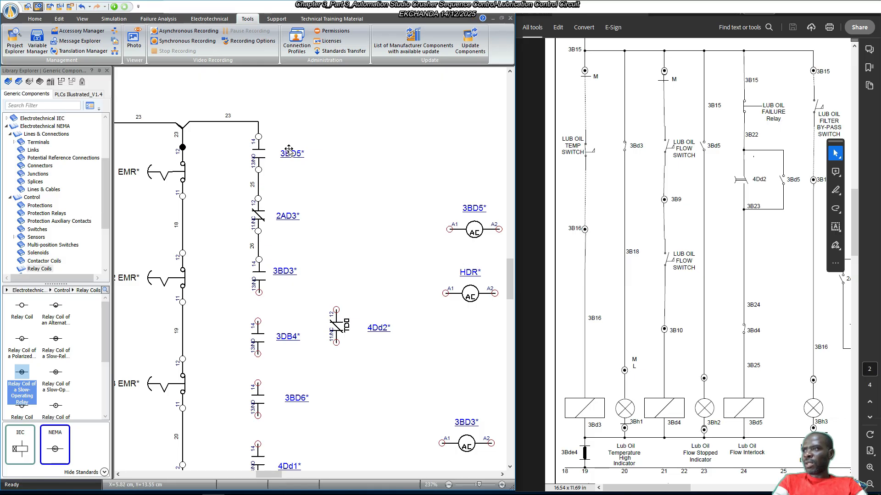
pyautogui.click(260, 152)
pyautogui.doubleClick(260, 152)
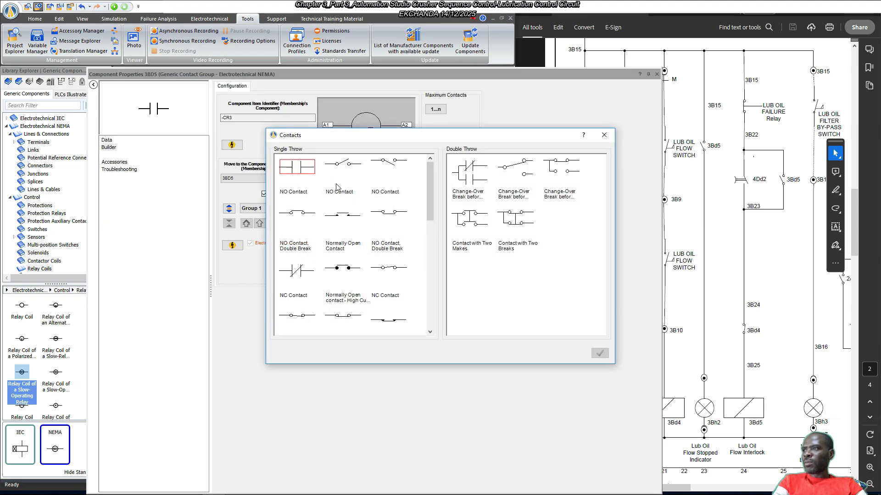
pyautogui.doubleClick(299, 271)
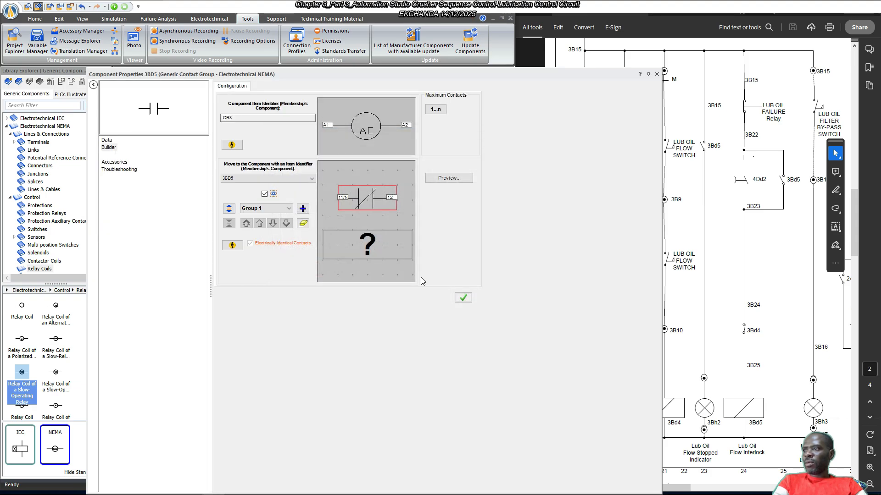
pyautogui.click(463, 297)
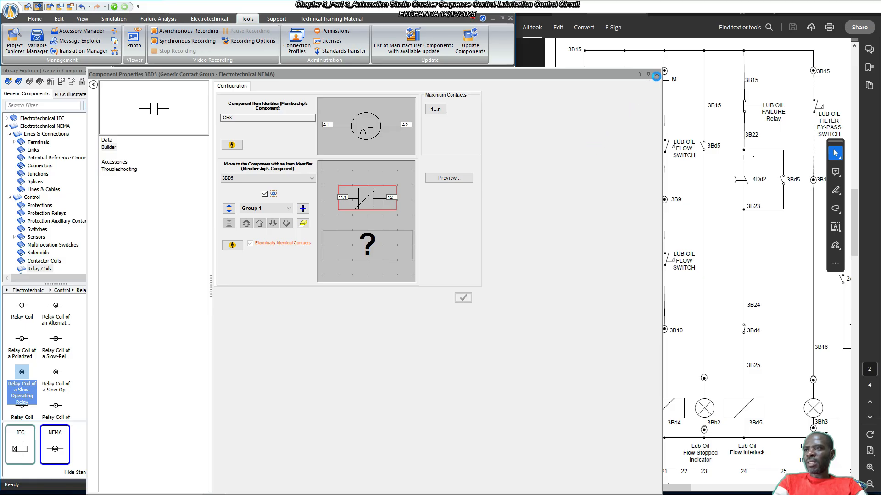
pyautogui.click(656, 75)
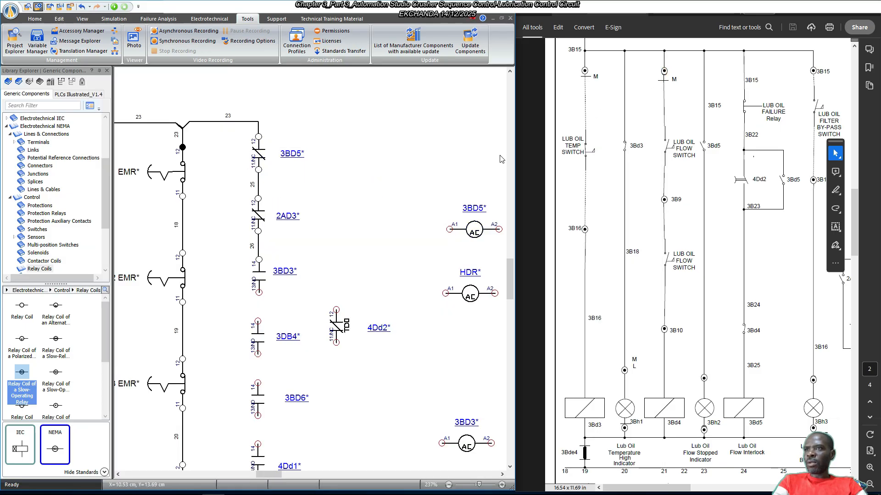
# Examine the reference PDF's lubrication relay circuits and sequence start circuit for the 3Bd3, 3Bd4 and 3Bd5 contact types.
pyautogui.scroll(-2, 734, 400)
pyautogui.scroll(-1, 734, 400)
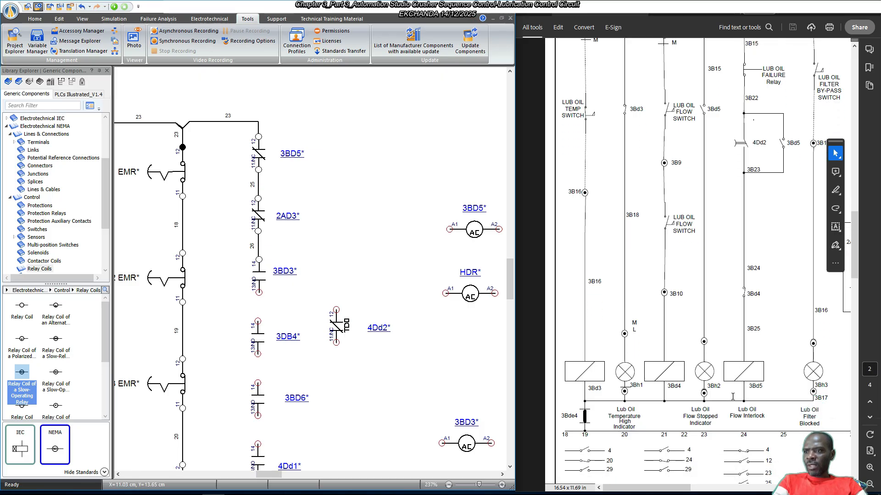
pyautogui.scroll(-1, 710, 412)
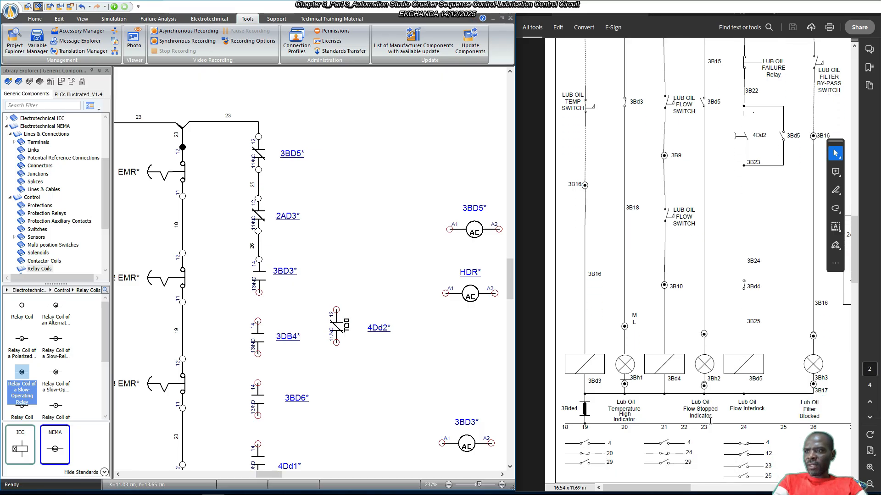
pyautogui.scroll(15, 718, 425)
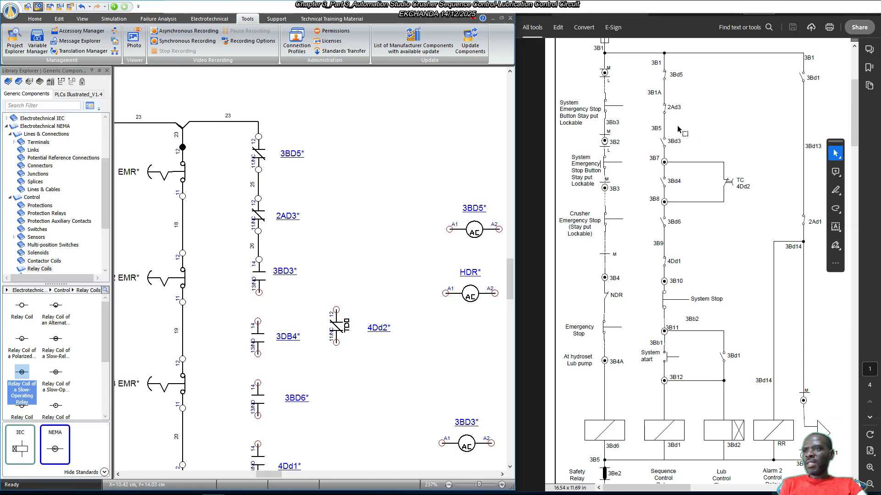
pyautogui.scroll(-1, 680, 129)
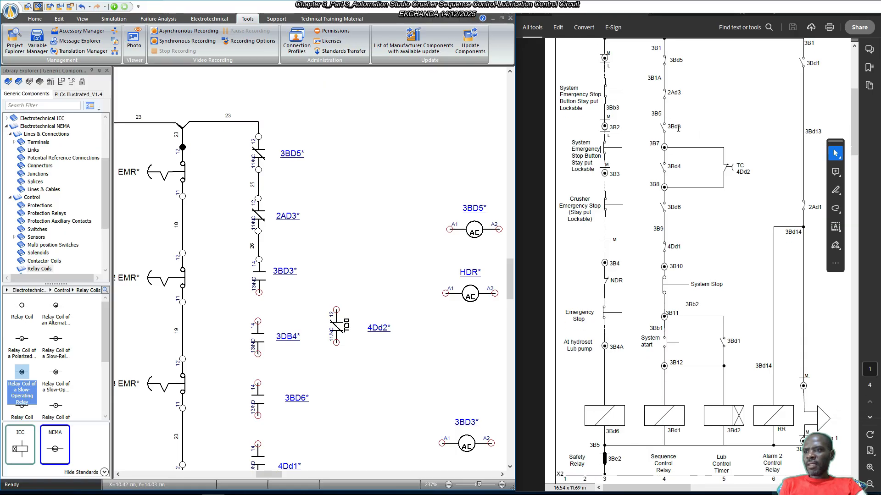
pyautogui.scroll(-10, 708, 215)
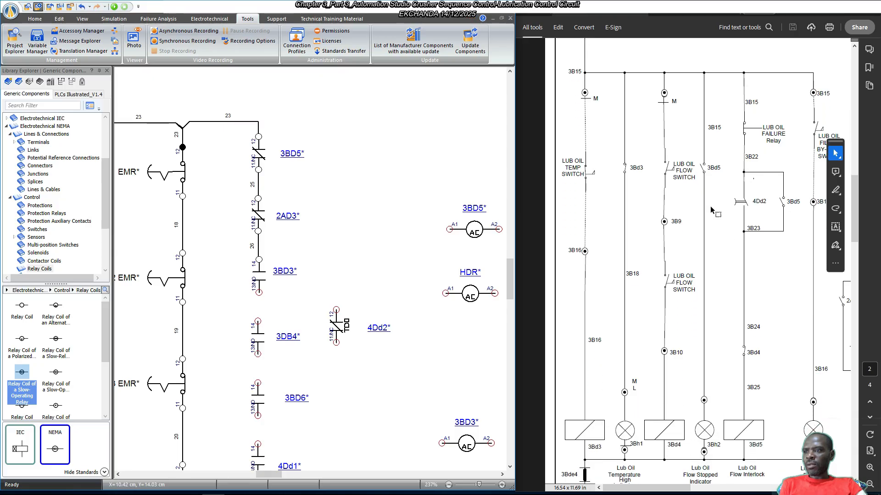
pyautogui.scroll(-1, 712, 211)
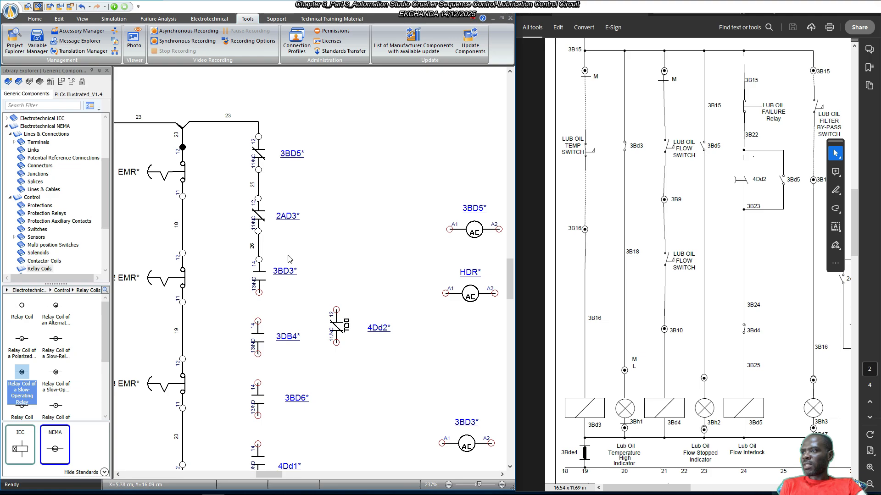
# Wire the 3BD3, 3DB4, 3BD6 and 4Dd1 contacts in series down the sequence line.
pyautogui.scroll(-3, 287, 257)
pyautogui.moveTo(261, 184); pyautogui.dragTo(258, 214)
pyautogui.click(292, 212)
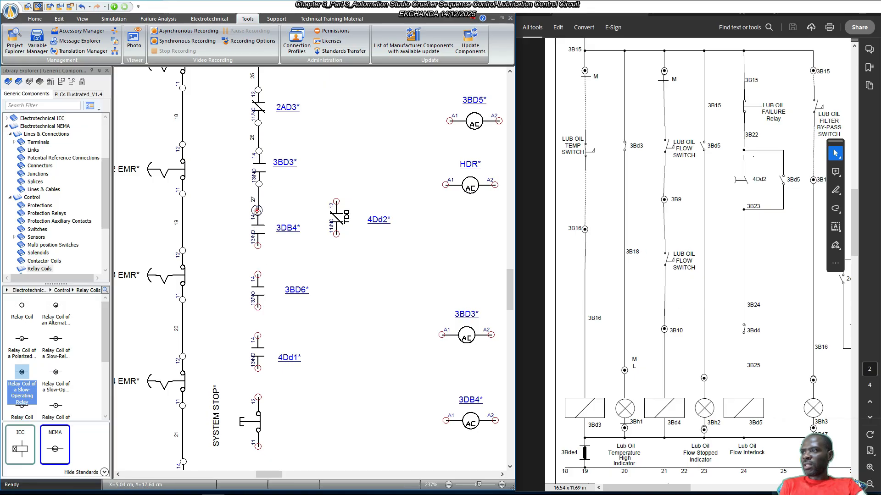
pyautogui.moveTo(256, 246); pyautogui.dragTo(258, 274)
pyautogui.moveTo(274, 477)
pyautogui.mouseDown()
pyautogui.moveTo(260, 476)
pyautogui.moveTo(269, 476)
pyautogui.mouseUp()
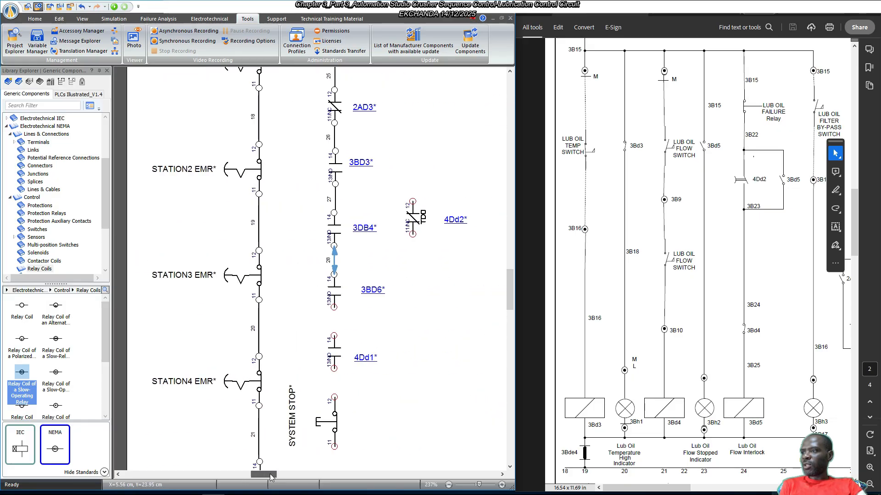
pyautogui.scroll(-8, 271, 362)
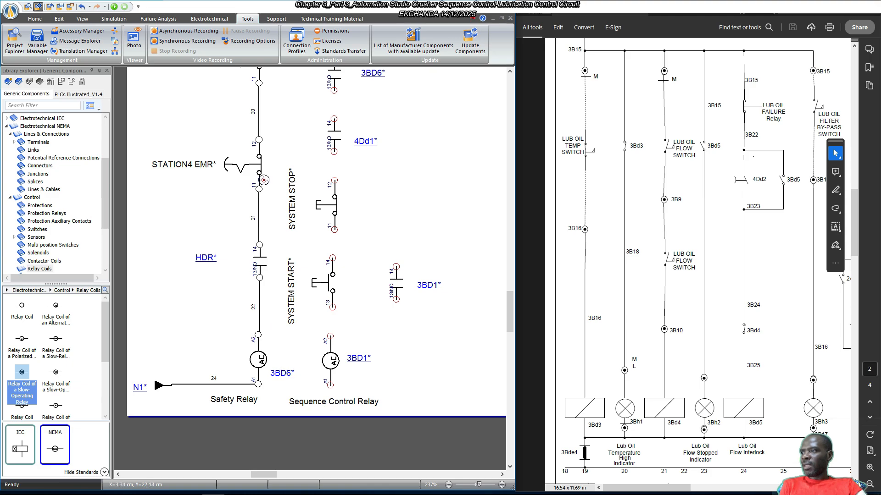
pyautogui.scroll(1, 252, 360)
pyautogui.scroll(2, 251, 360)
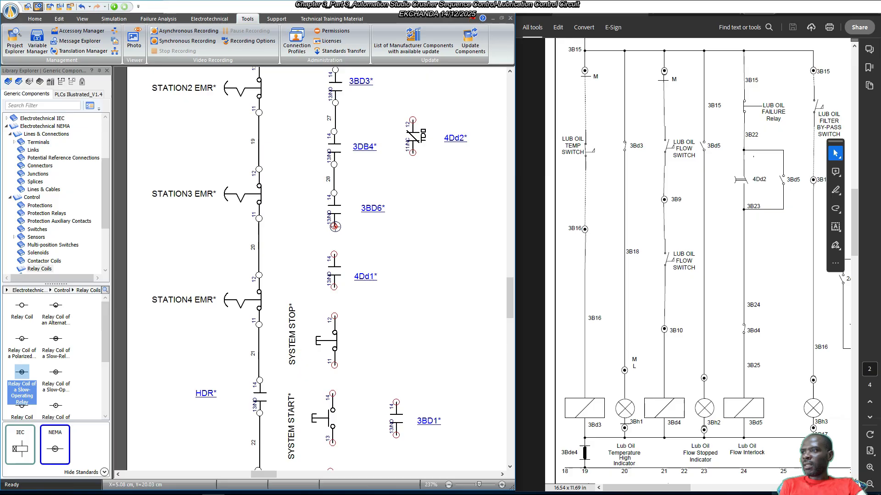
pyautogui.moveTo(336, 227); pyautogui.dragTo(334, 255)
pyautogui.click(374, 251)
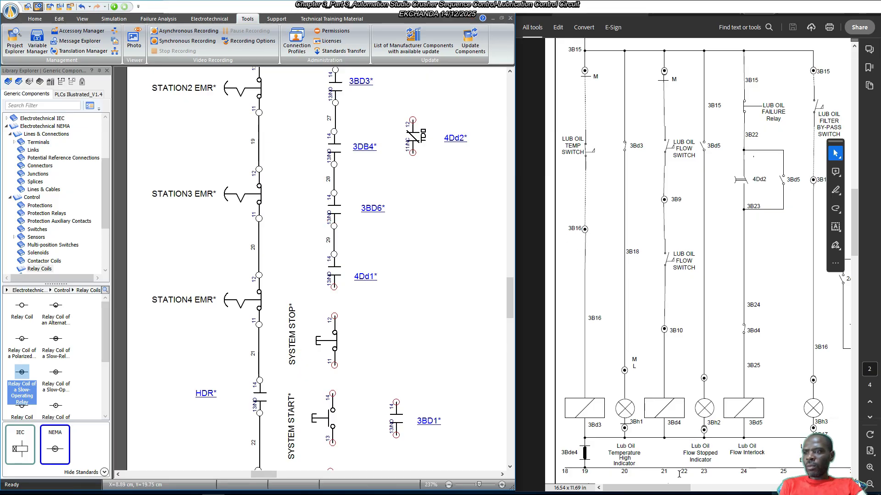
# Wire the 4Dd1 contact, SYSTEM STOP button, SYSTEM START button and 3BD1 coil in series down to the N1 supply line.
pyautogui.moveTo(682, 488); pyautogui.dragTo(805, 483)
pyautogui.scroll(9, 733, 243)
pyautogui.scroll(1, 733, 243)
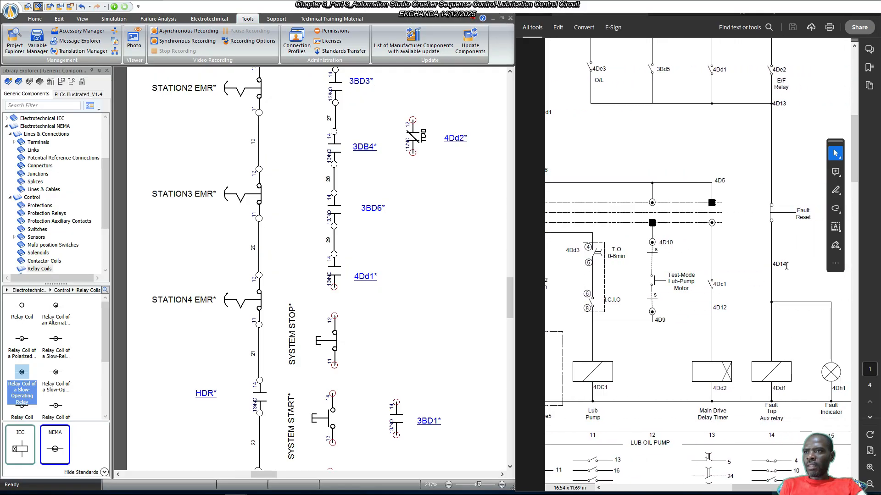
pyautogui.scroll(3, 752, 201)
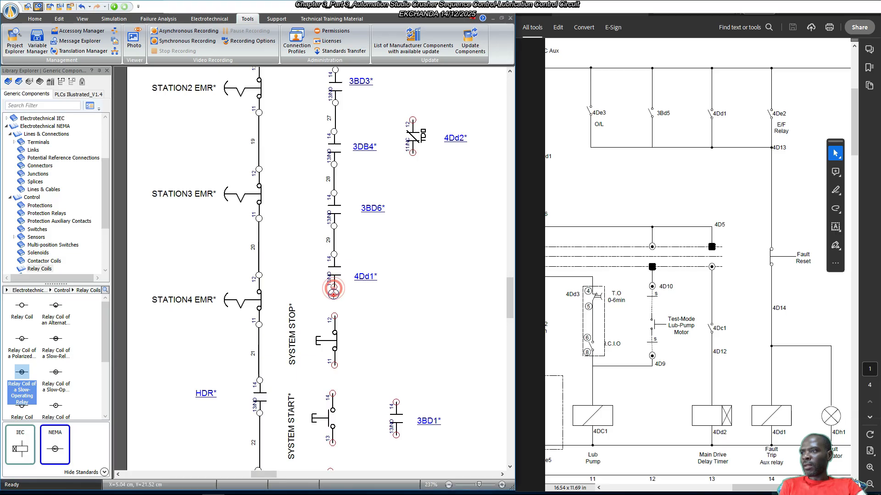
pyautogui.moveTo(334, 294); pyautogui.dragTo(334, 316)
pyautogui.scroll(-3, 348, 280)
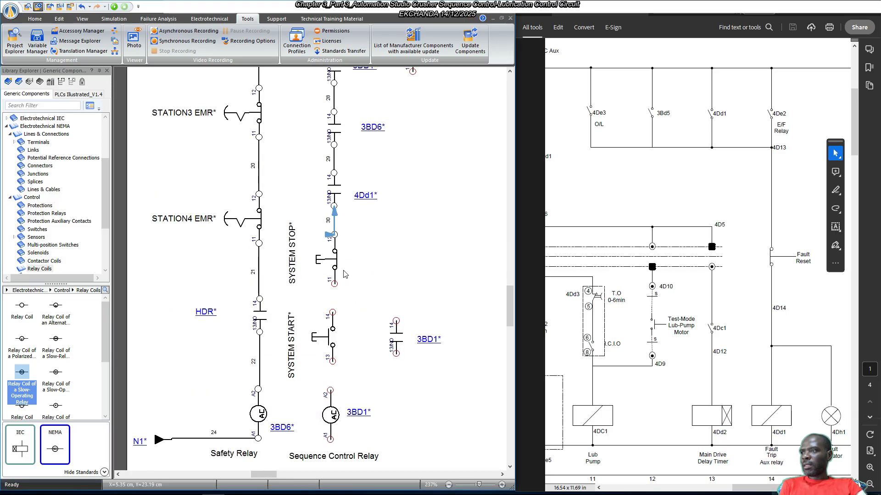
pyautogui.moveTo(335, 283); pyautogui.dragTo(333, 313)
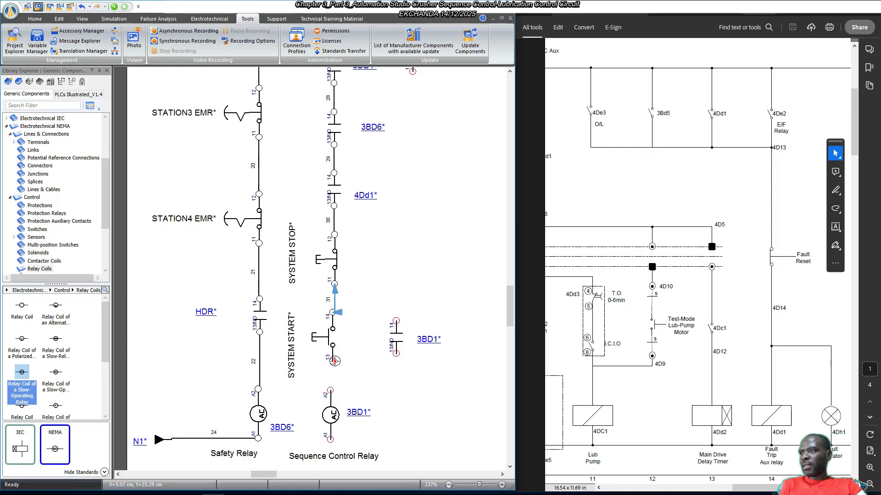
pyautogui.moveTo(335, 361); pyautogui.dragTo(330, 391)
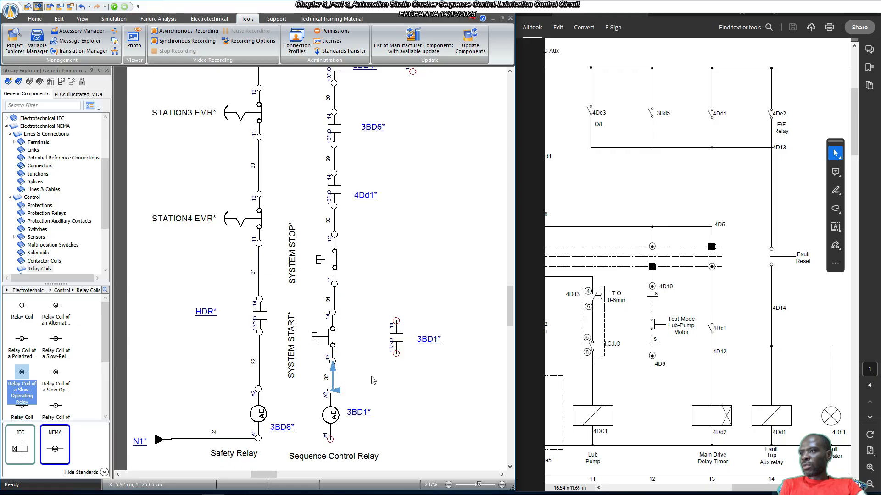
pyautogui.click(372, 377)
pyautogui.moveTo(258, 439); pyautogui.dragTo(330, 439)
pyautogui.click(402, 411)
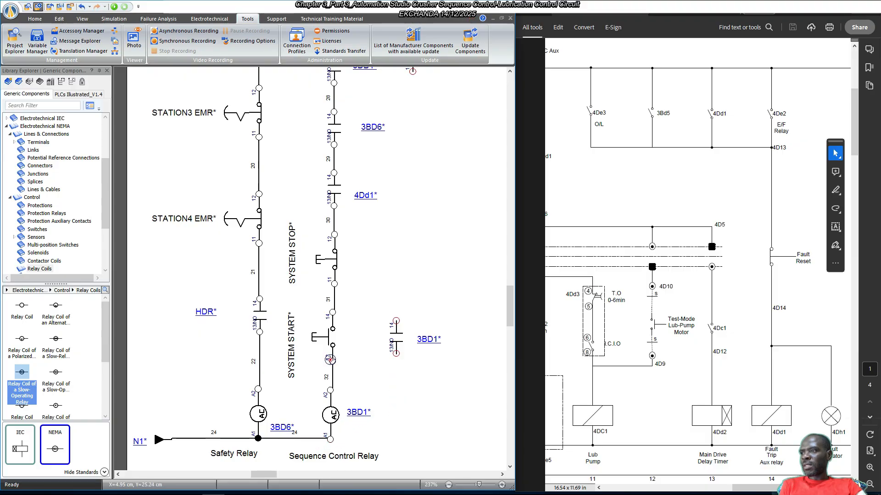
# Connect the 3BD1 contact in parallel across the SYSTEM START button as its holding contact.
pyautogui.moveTo(395, 353)
pyautogui.mouseDown()
pyautogui.moveTo(389, 387)
pyautogui.moveTo(378, 374)
pyautogui.moveTo(336, 373)
pyautogui.mouseUp()
pyautogui.click(332, 362)
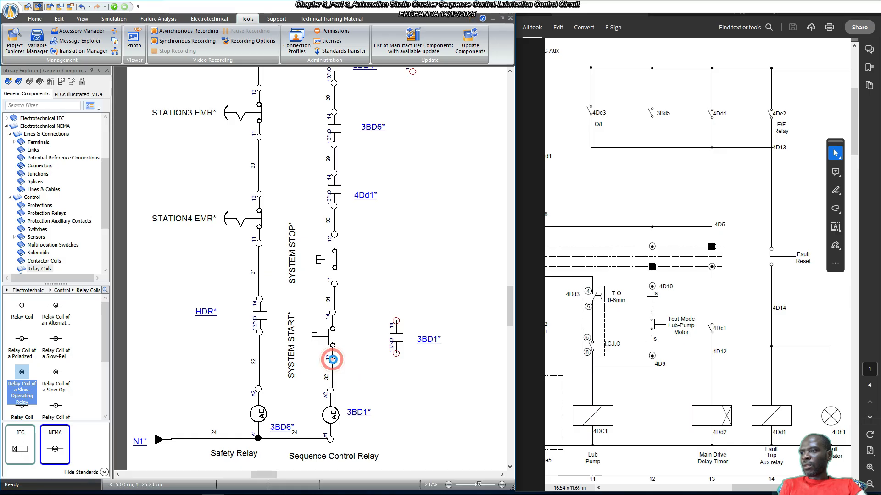
pyautogui.click(400, 306)
pyautogui.moveTo(396, 321); pyautogui.dragTo(333, 302)
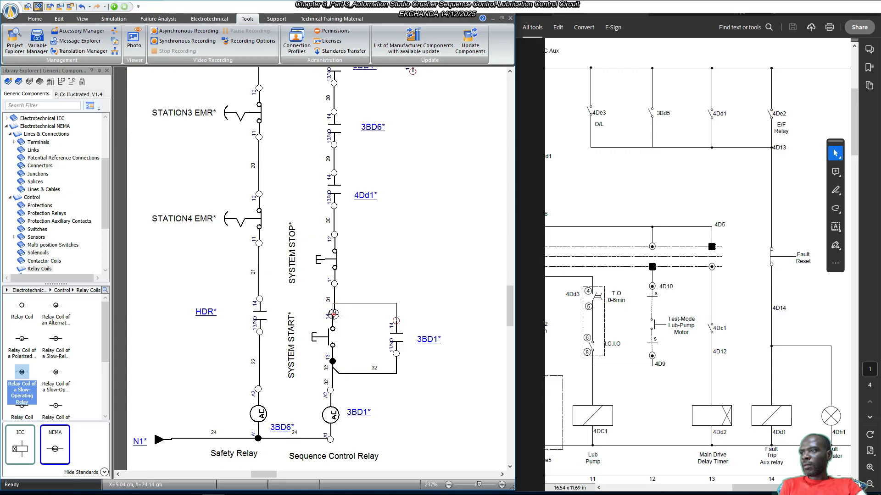
pyautogui.click(332, 312)
pyautogui.click(402, 284)
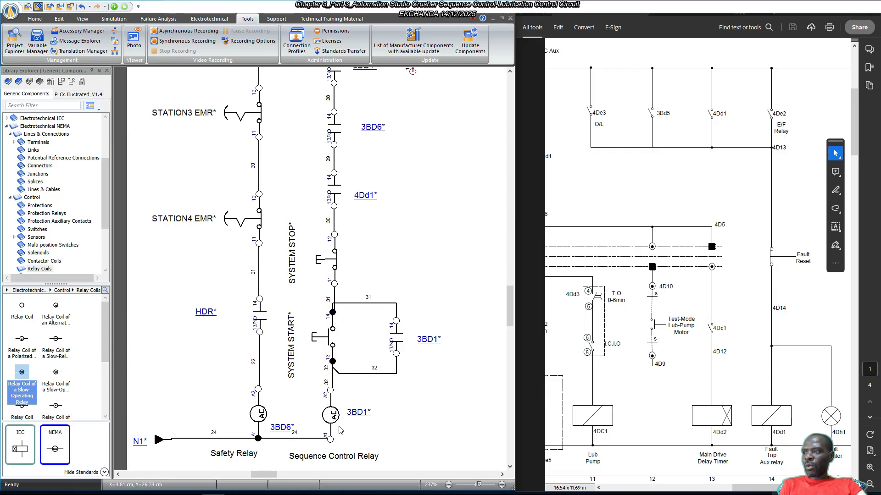
# Move the 3BD2 timer coil beside the 3BD1 coil in the sequence area, following the reference drawing's Lub Control Timer position.
pyautogui.scroll(2, 724, 170)
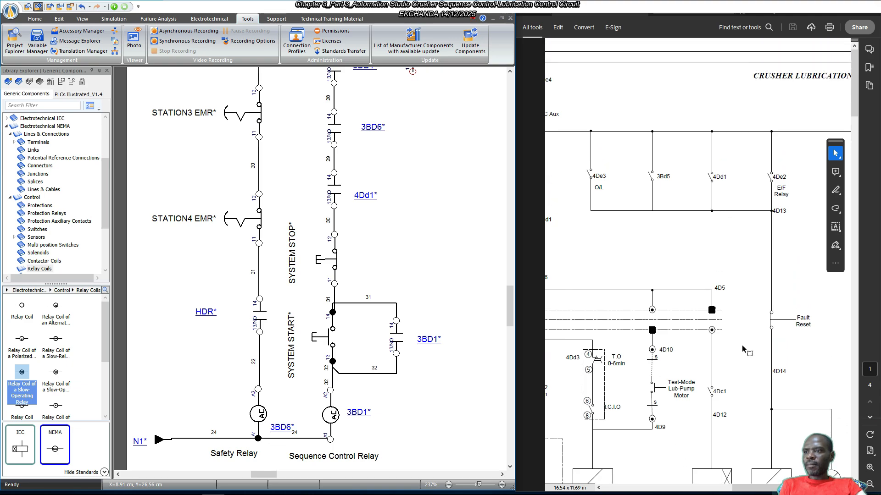
pyautogui.moveTo(779, 488); pyautogui.dragTo(633, 482)
pyautogui.scroll(-2, 721, 405)
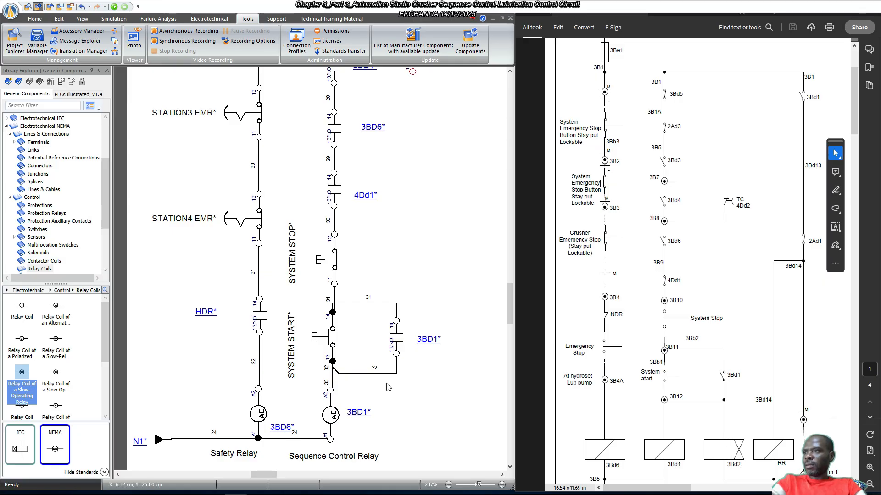
pyautogui.scroll(3, 389, 377)
pyautogui.keyDown('ctrl'); pyautogui.scroll(-2, 293, 293); pyautogui.keyUp('ctrl')
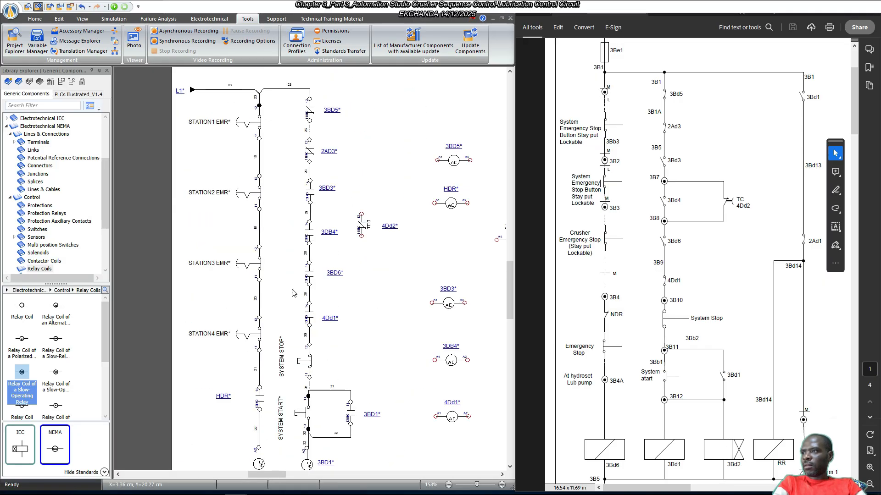
pyautogui.moveTo(266, 475); pyautogui.dragTo(276, 477)
pyautogui.scroll(-1, 296, 397)
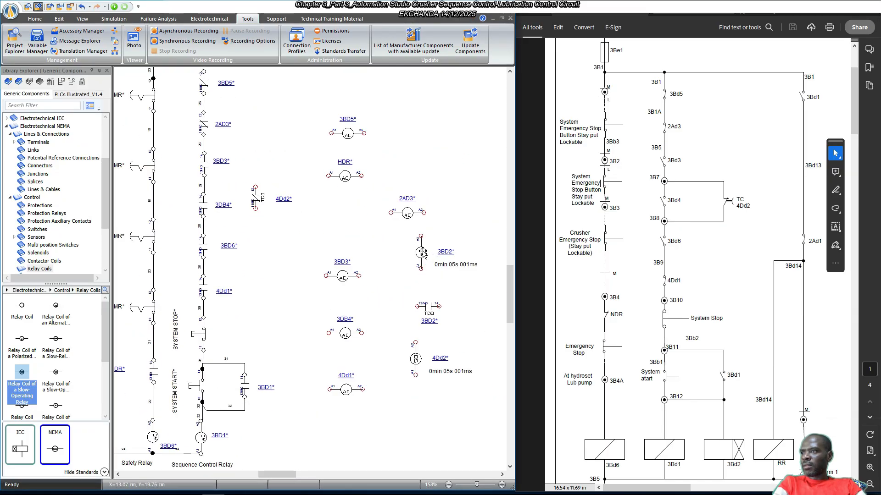
pyautogui.moveTo(421, 252); pyautogui.dragTo(262, 439)
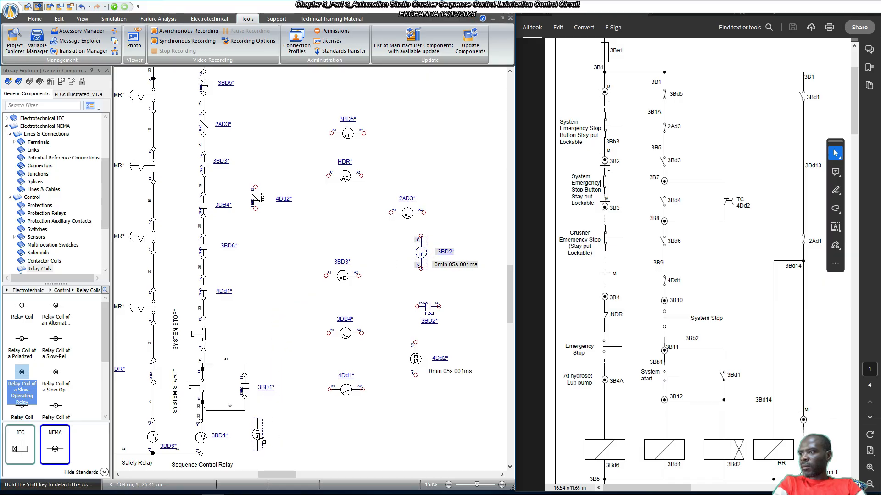
pyautogui.moveTo(260, 434); pyautogui.dragTo(260, 433)
pyautogui.click(304, 429)
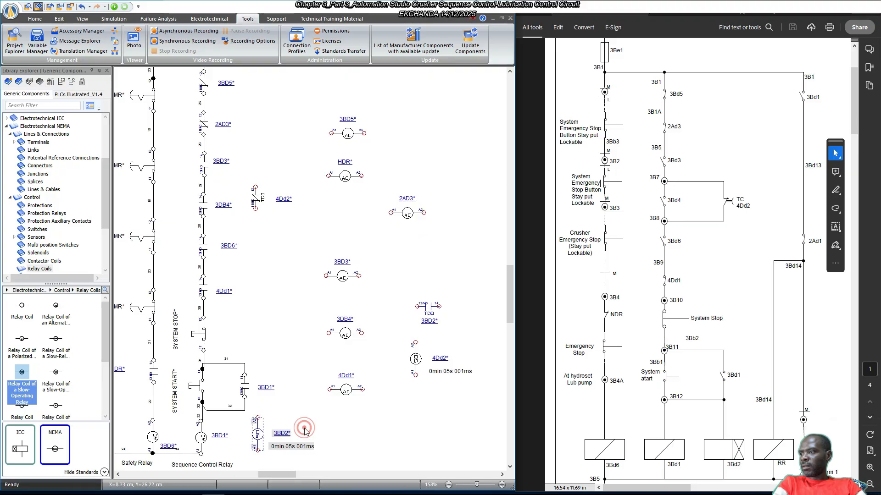
pyautogui.scroll(-1, 734, 388)
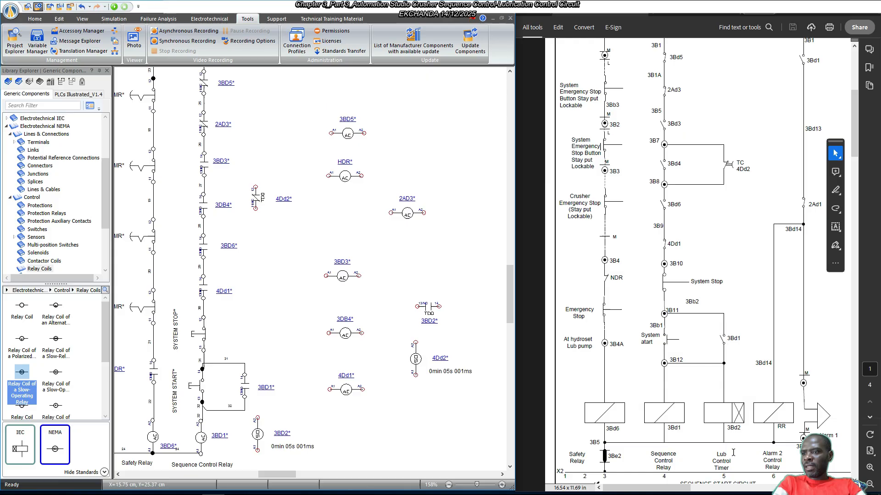
# Set the 3BD2 timer coil's comment to "Lub Control Timer" in its component properties.
pyautogui.doubleClick(257, 434)
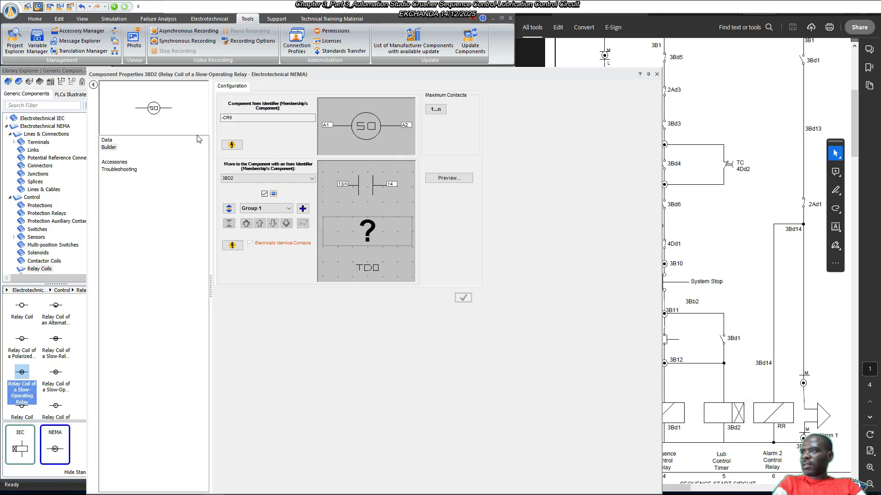
pyautogui.click(110, 141)
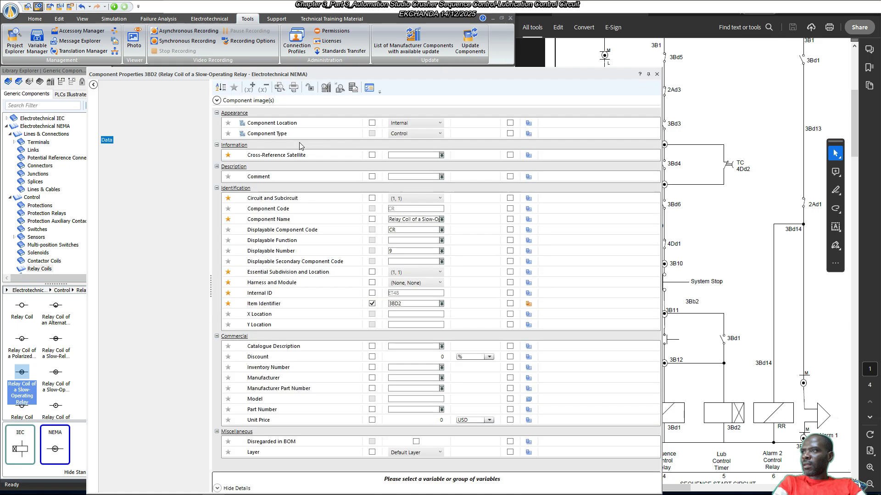
pyautogui.click(401, 174)
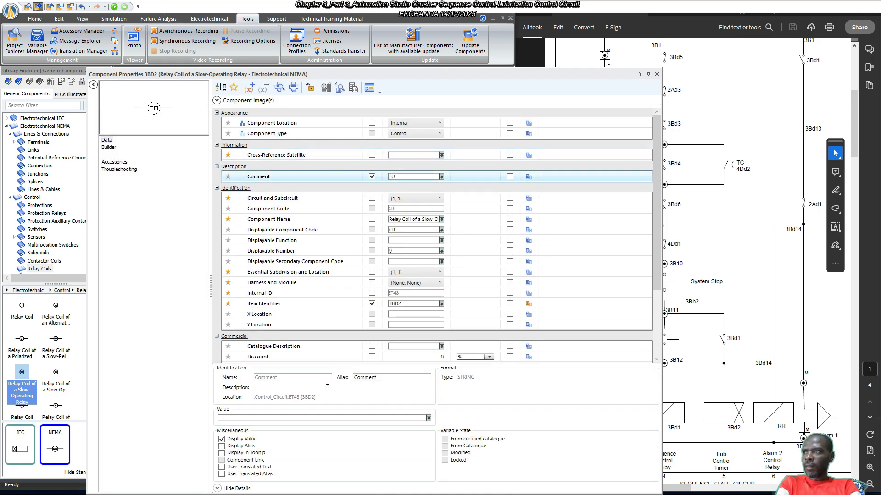
pyautogui.write('B')
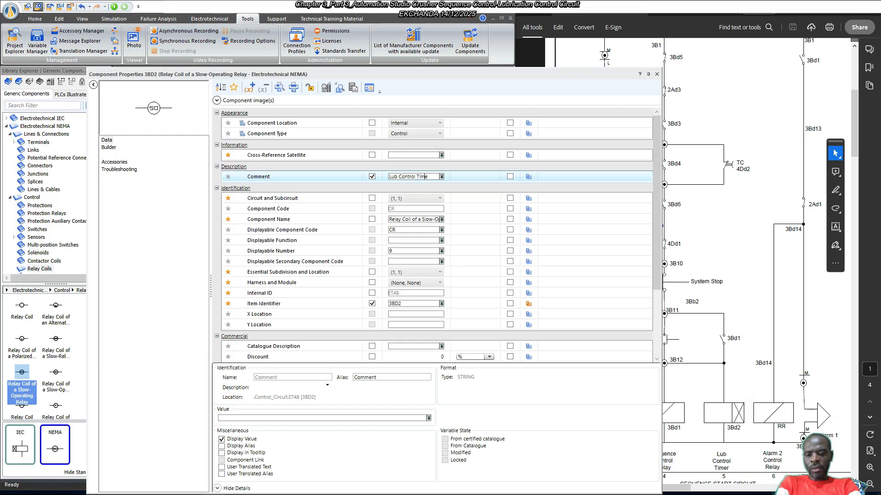
pyautogui.write('r')
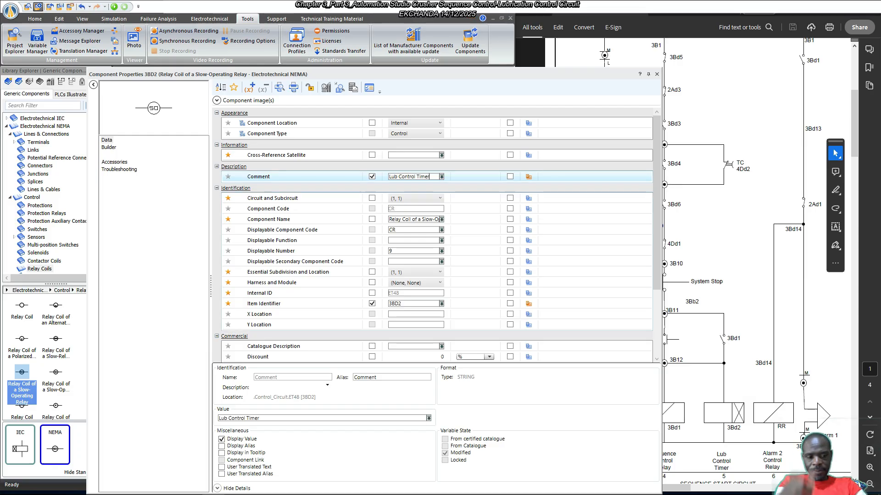
pyautogui.press('Return')
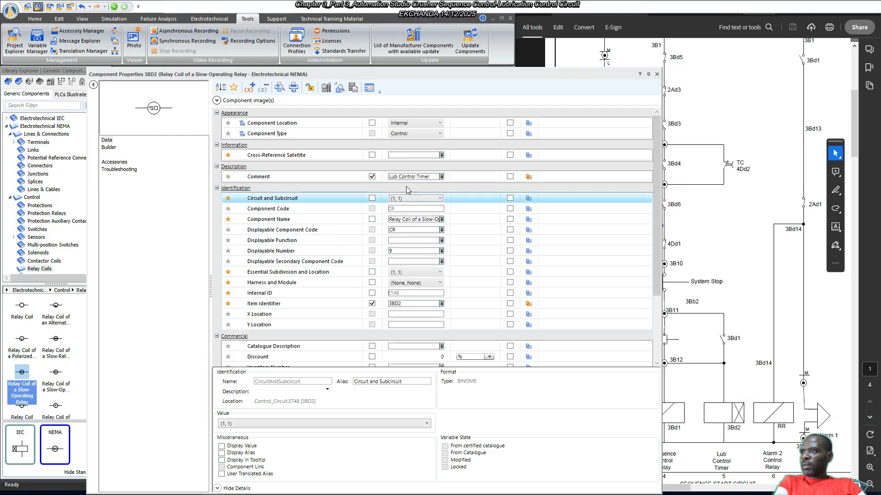
# Display the Circuit and Subcircuit alias beside the 3BD2 coil and close its component properties.
pyautogui.moveTo(503, 80); pyautogui.dragTo(706, 37)
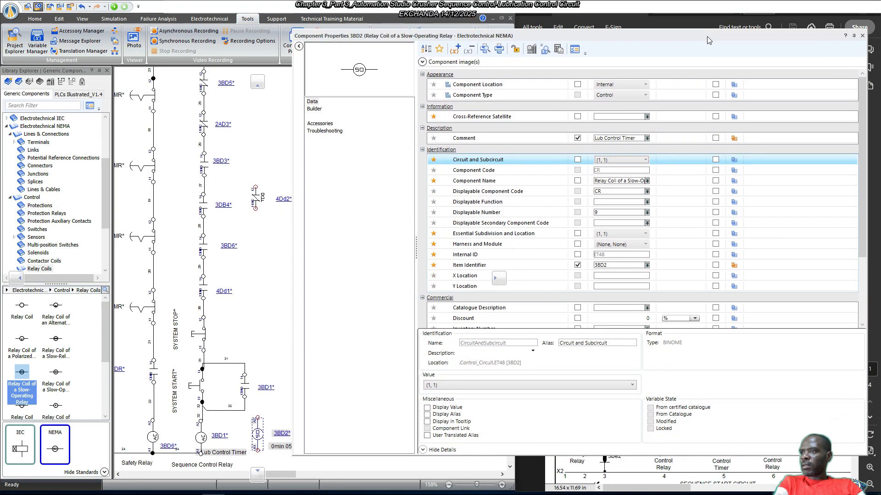
pyautogui.click(427, 416)
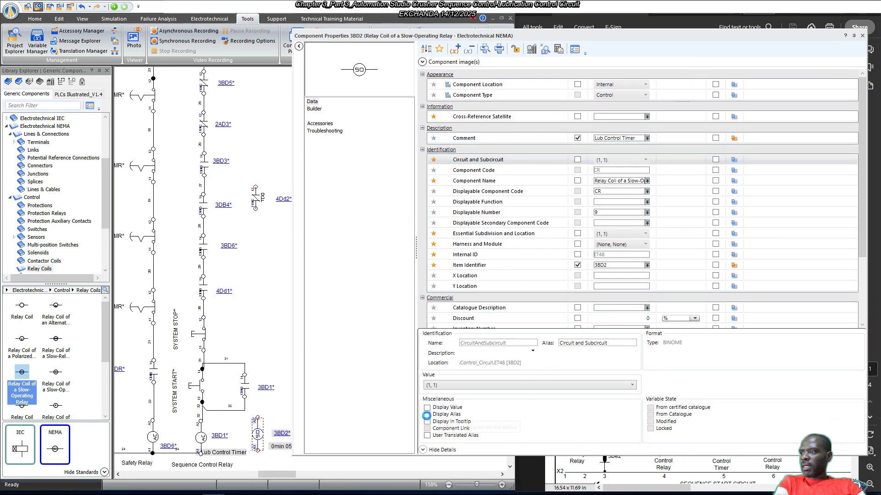
pyautogui.click(427, 415)
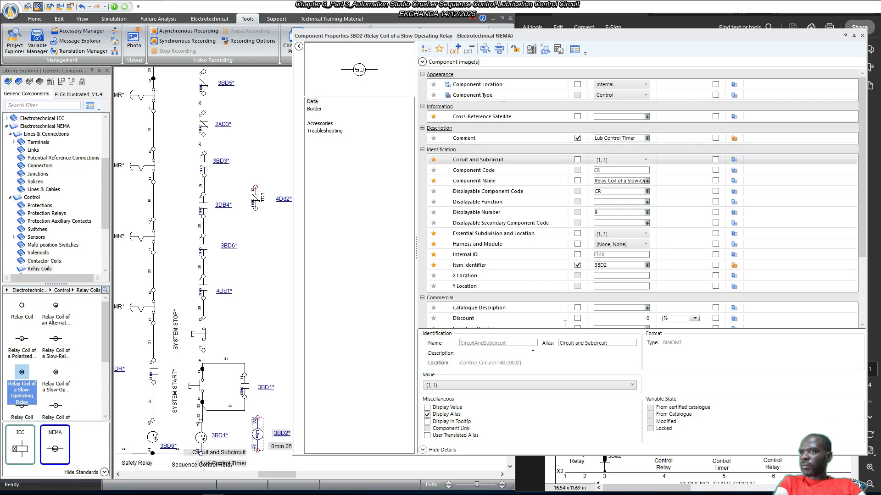
pyautogui.click(862, 35)
pyautogui.click(391, 416)
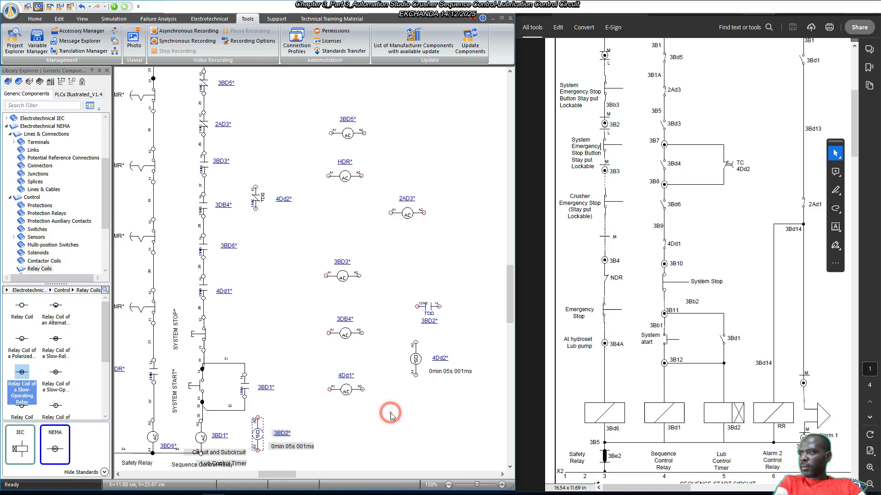
# Move the Lub Control Timer label beneath the 3BD2 coil, next to the Sequence Control Relay label.
pyautogui.click(223, 465)
pyautogui.scroll(-1, 275, 459)
pyautogui.moveTo(287, 456); pyautogui.dragTo(265, 448)
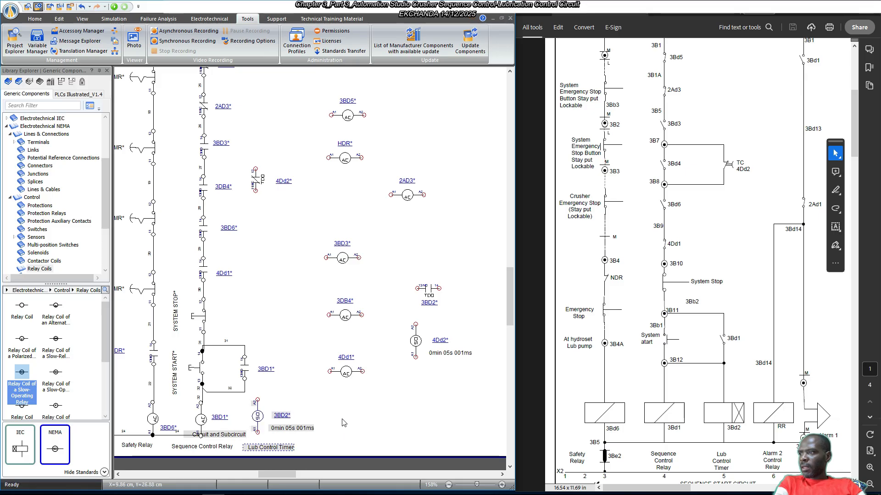
pyautogui.click(395, 366)
pyautogui.scroll(-1, 229, 414)
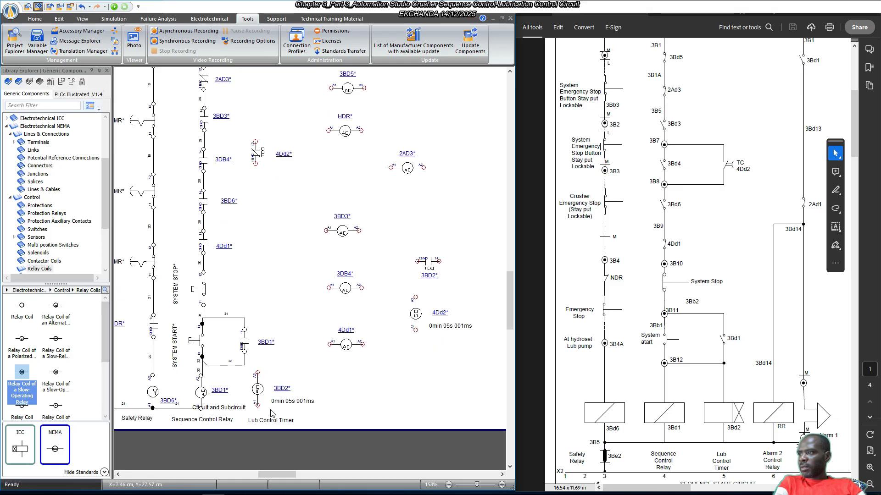
# Move the Circuit and Subcircuit label away from the 3BD1 coil and delete it from the drawing.
pyautogui.click(238, 407)
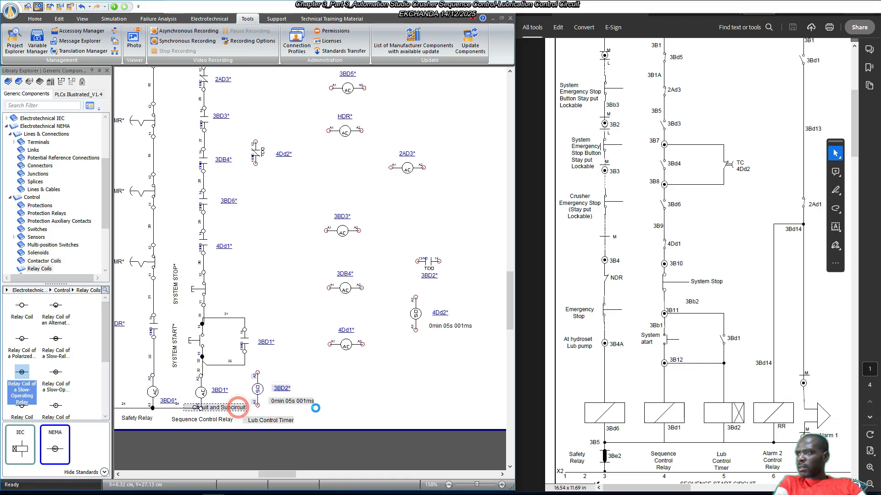
pyautogui.moveTo(238, 407); pyautogui.dragTo(383, 408)
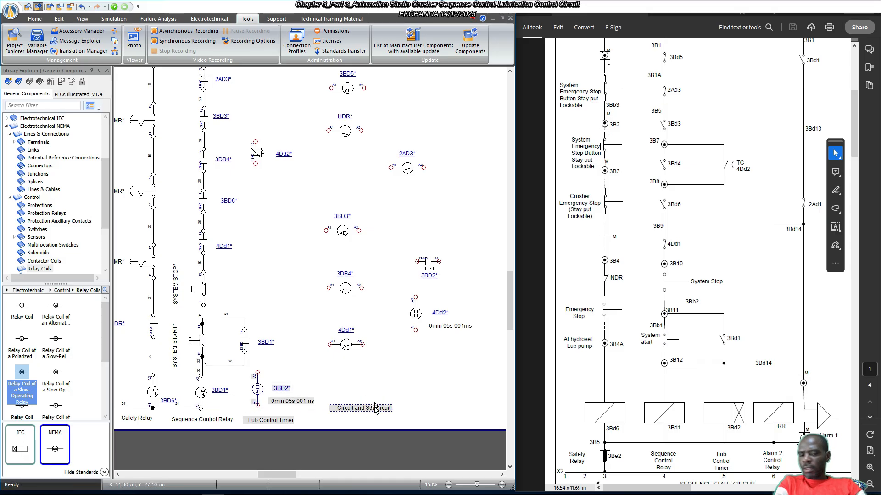
pyautogui.press('Delete')
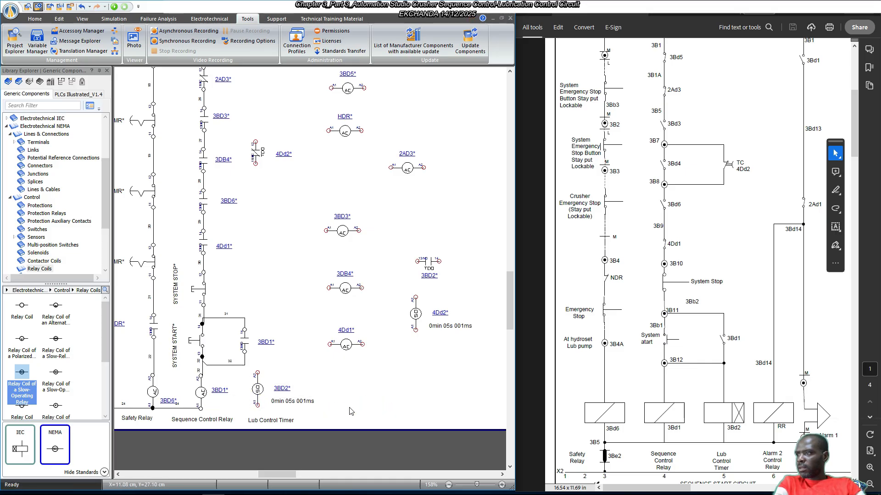
# Wire terminal A1 of the 3BD2 timer coil to terminal A1 of the 3BD1 coil on the N1 supply line.
pyautogui.click(256, 405)
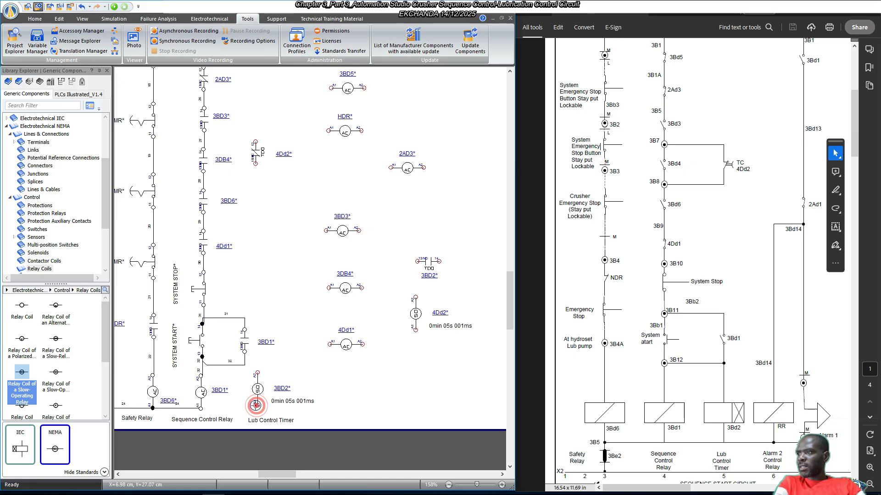
pyautogui.moveTo(256, 404); pyautogui.dragTo(201, 407)
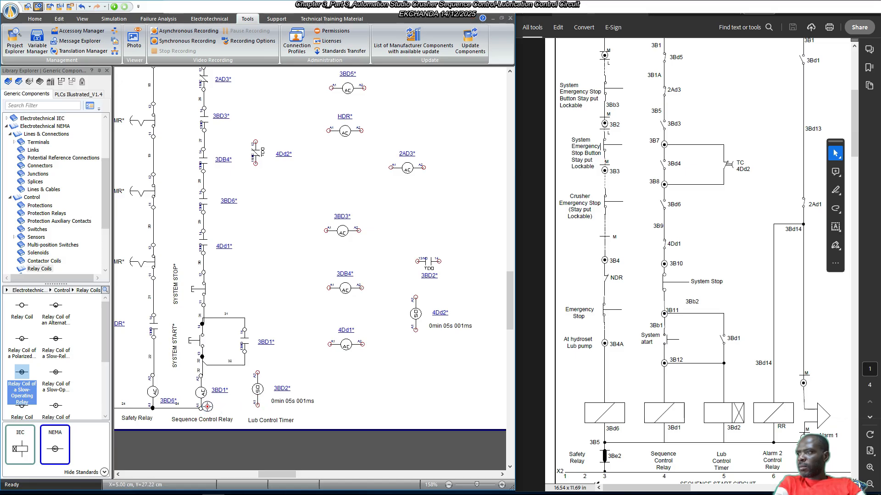
pyautogui.click(259, 393)
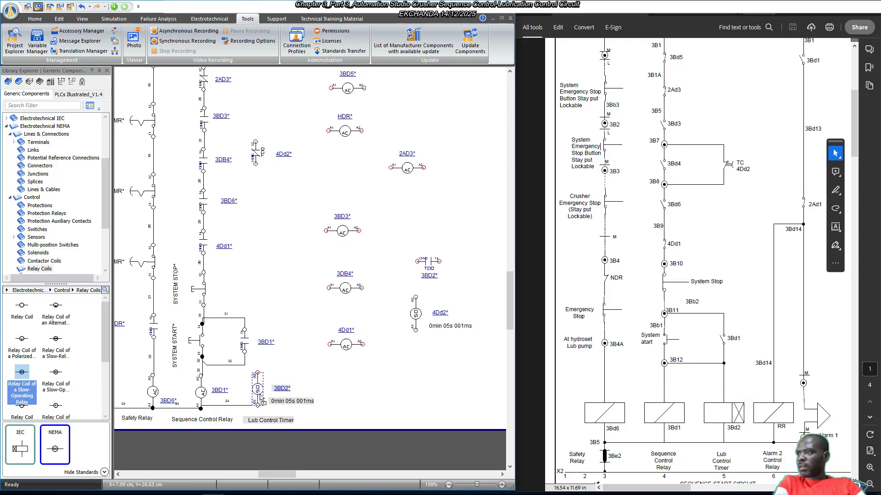
pyautogui.click(362, 377)
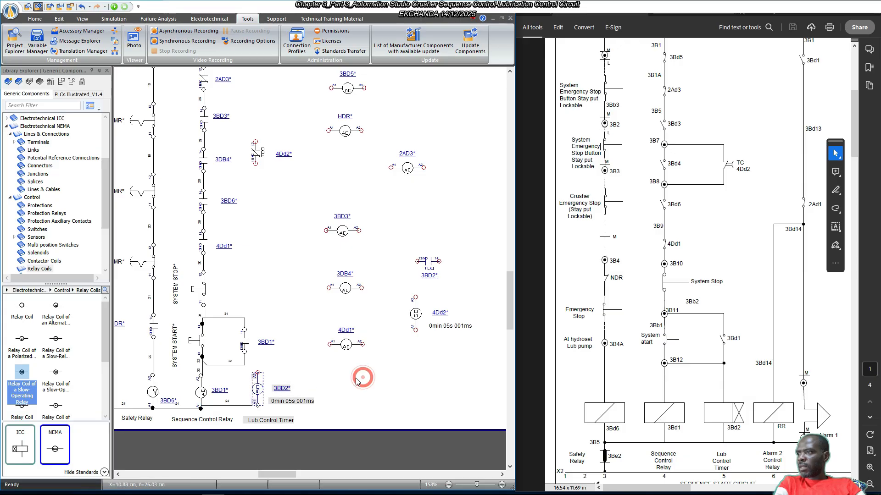
# Align the bottom of the 3BD2 timer coil with the 3BD1 coil so their A1 connection runs straight.
pyautogui.scroll(4, 238, 403)
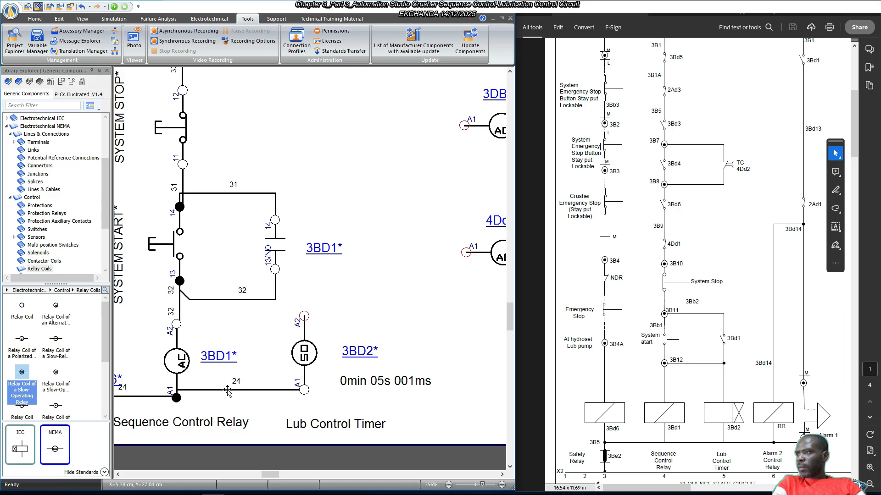
pyautogui.click(238, 390)
pyautogui.click(255, 360)
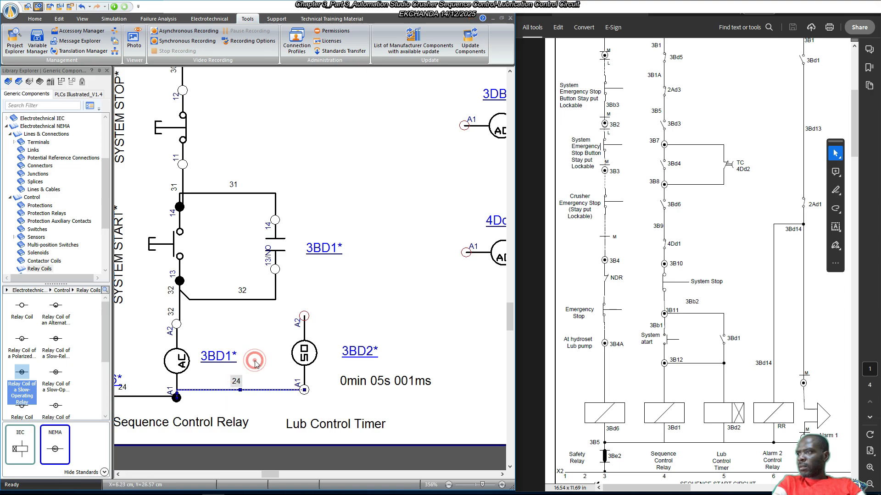
pyautogui.click(184, 360)
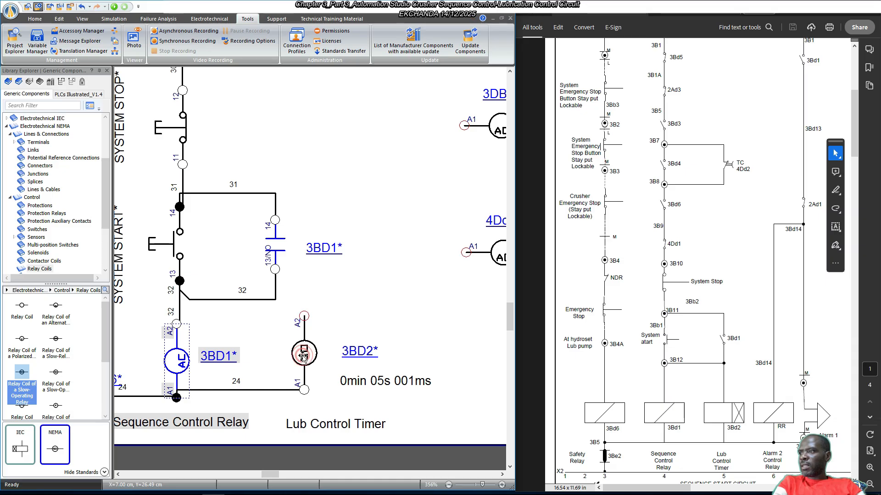
pyautogui.rightClick(302, 357)
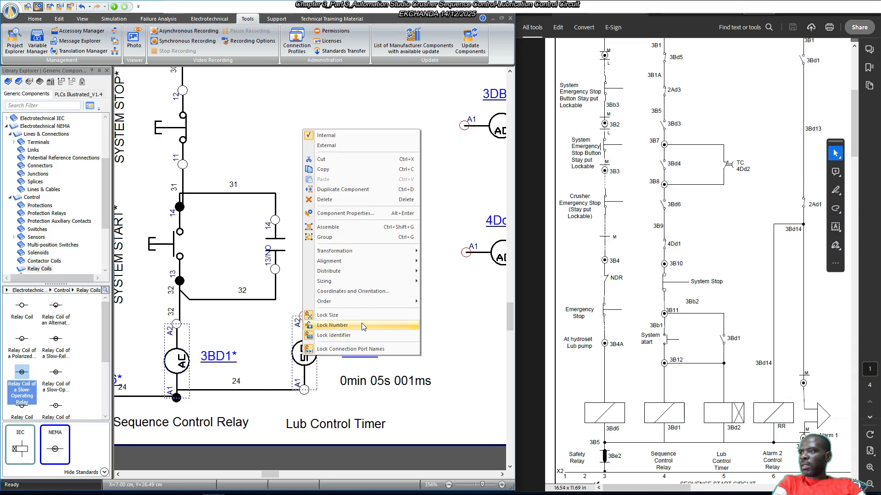
pyautogui.click(402, 260)
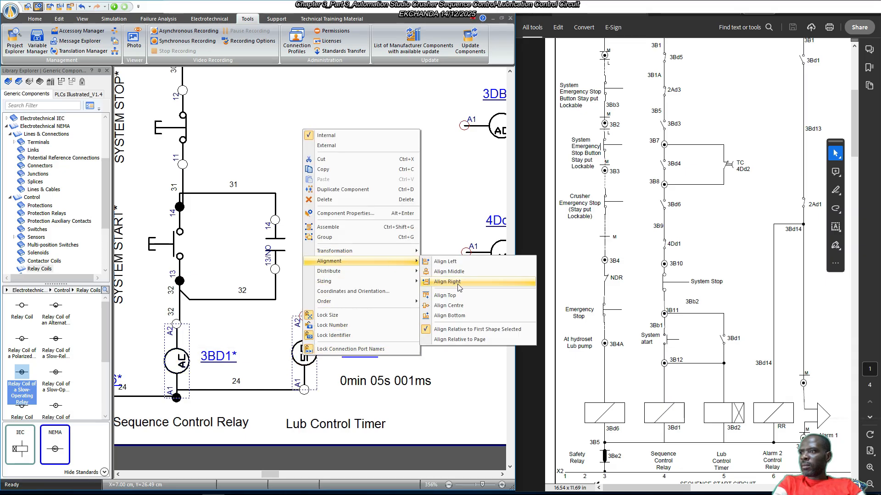
pyautogui.click(458, 315)
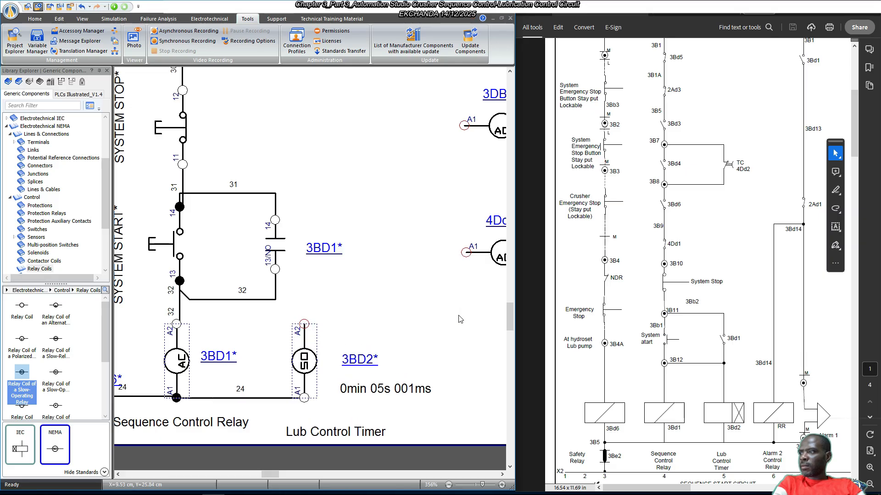
pyautogui.click(481, 324)
# Wire terminal A2 of the 3BD2 timer coil to the lower terminal of the 3BD1 holding contact.
pyautogui.click(304, 324)
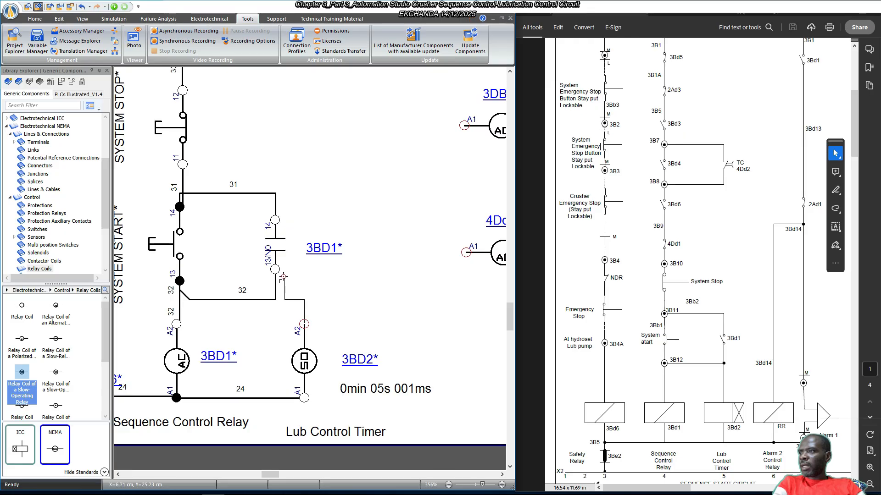
pyautogui.press('Escape')
pyautogui.click(353, 295)
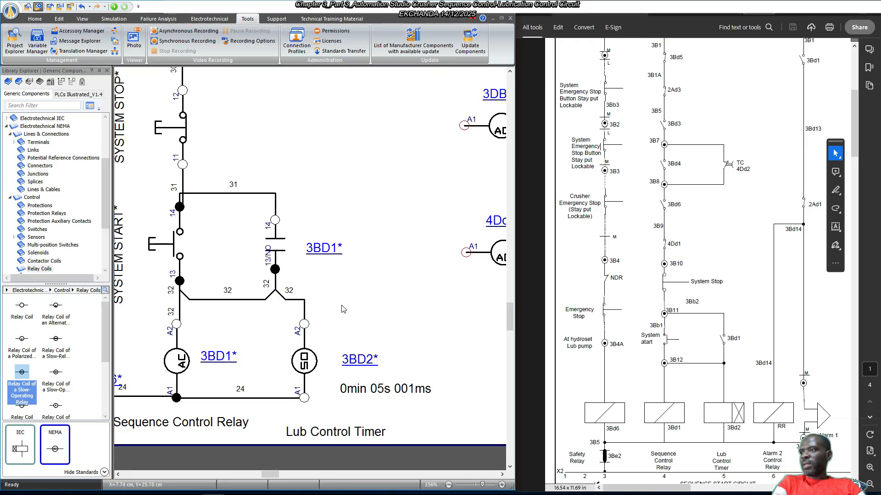
# Move the Lub Control Timer label level with the Sequence Control Relay label beneath the 3BD2 coil.
pyautogui.scroll(-2, 384, 296)
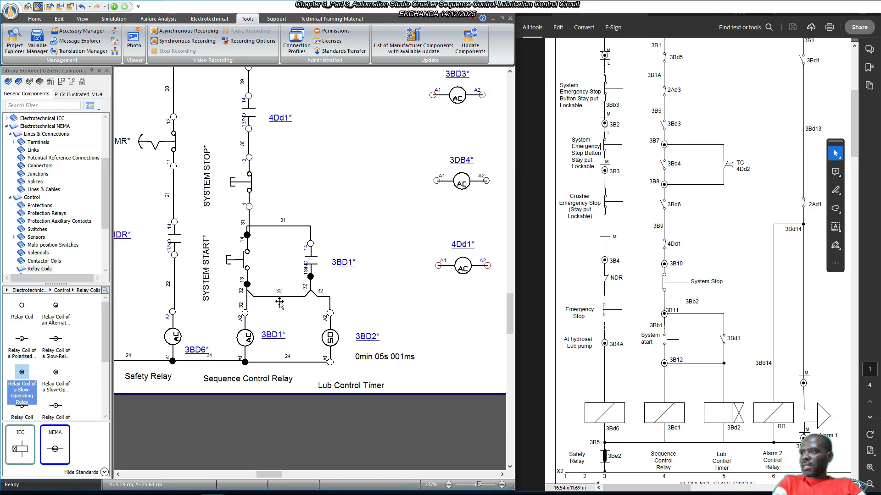
pyautogui.scroll(-2, 280, 303)
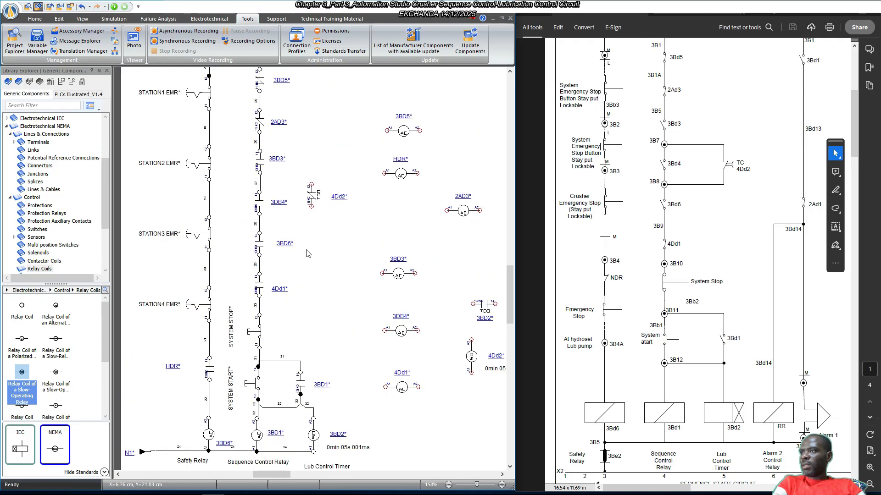
pyautogui.scroll(1, 307, 250)
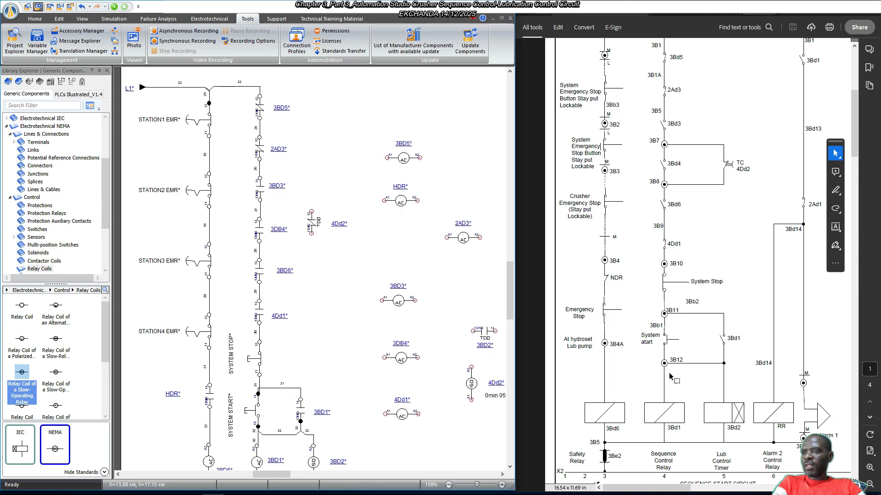
pyautogui.scroll(-2, 296, 414)
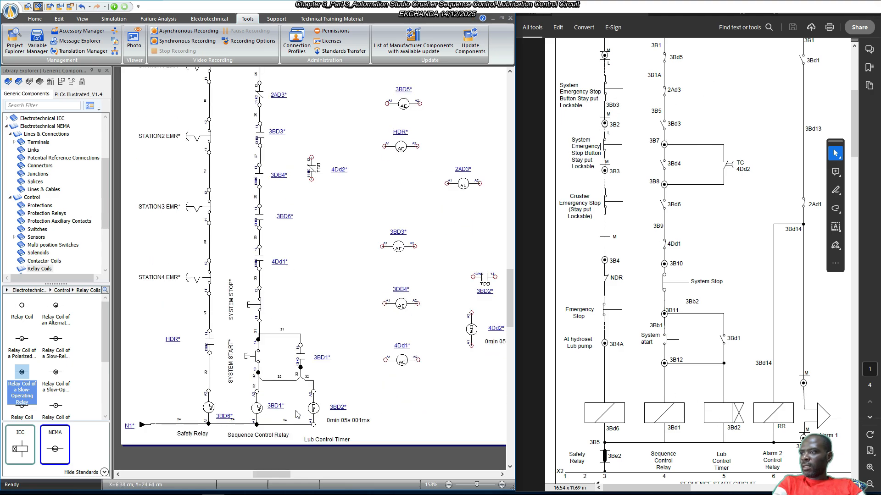
pyautogui.click(322, 440)
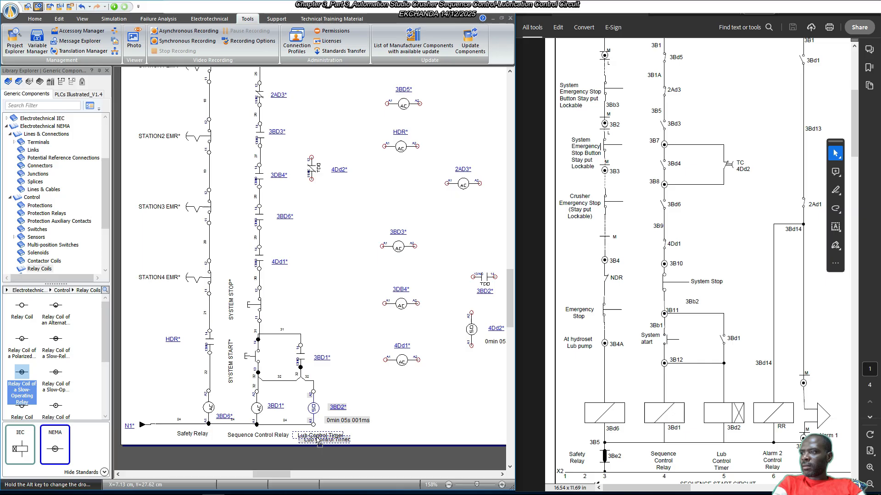
pyautogui.click(384, 419)
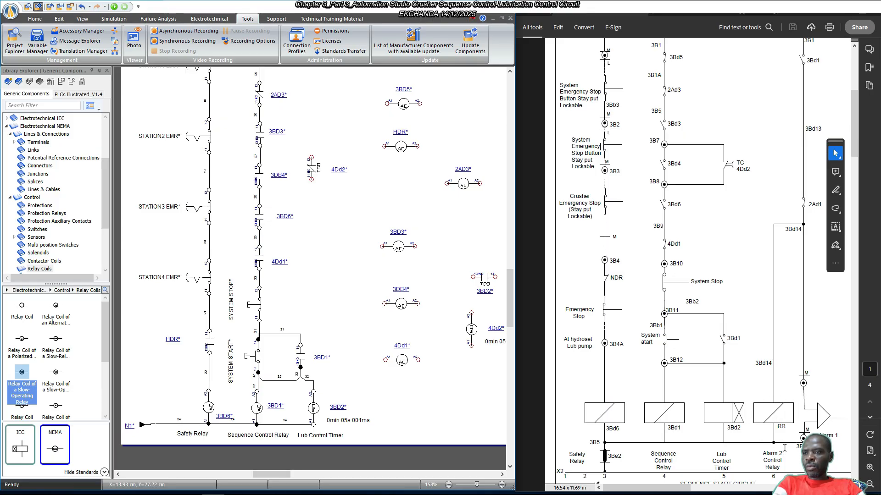
# Duplicate the 3BD1 sequence control relay coil to the right of the 3BD2 timer and set the copy's item identifier to RR.
pyautogui.moveTo(673, 491); pyautogui.dragTo(691, 492)
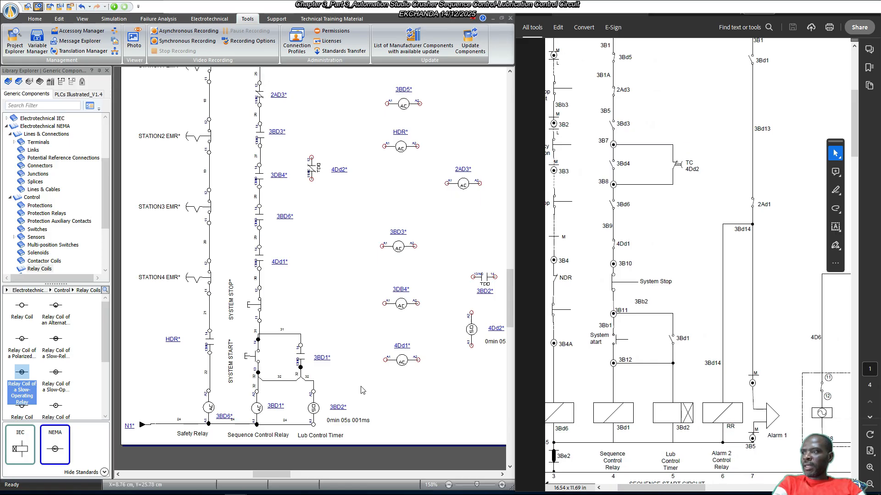
pyautogui.scroll(1, 335, 387)
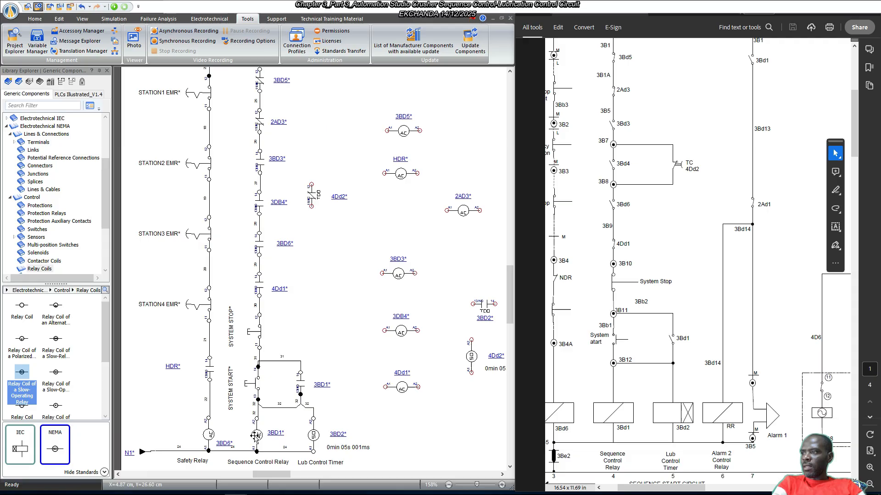
pyautogui.moveTo(256, 435); pyautogui.dragTo(429, 436)
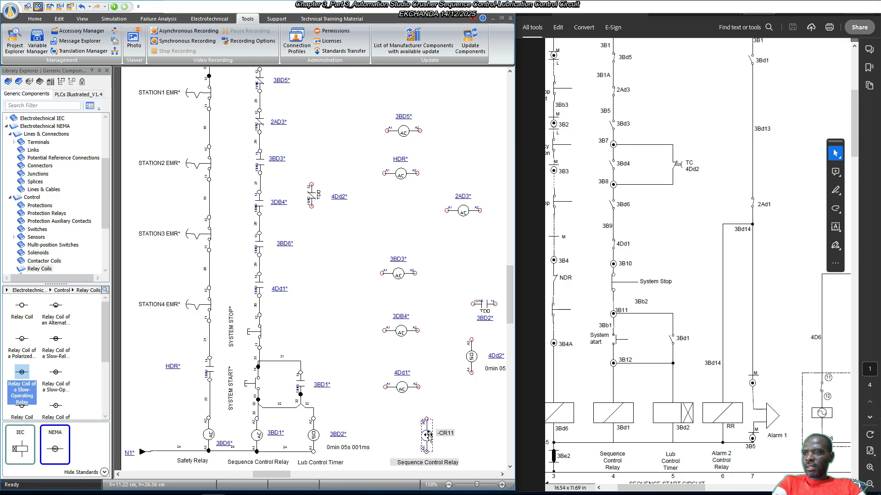
pyautogui.doubleClick(428, 436)
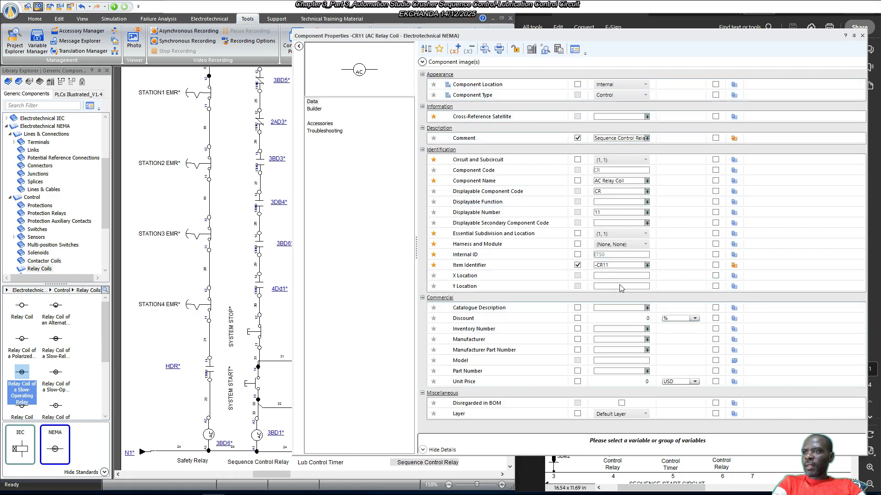
pyautogui.click(619, 267)
pyautogui.write('RR')
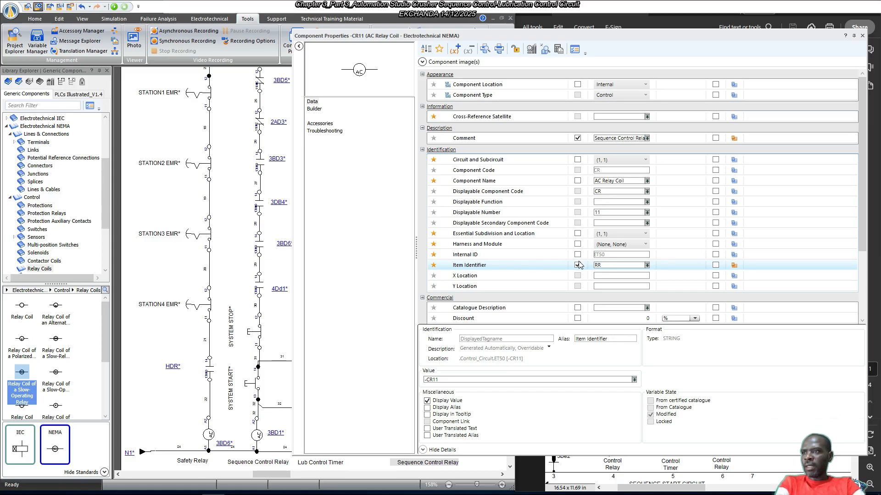
pyautogui.click(578, 265)
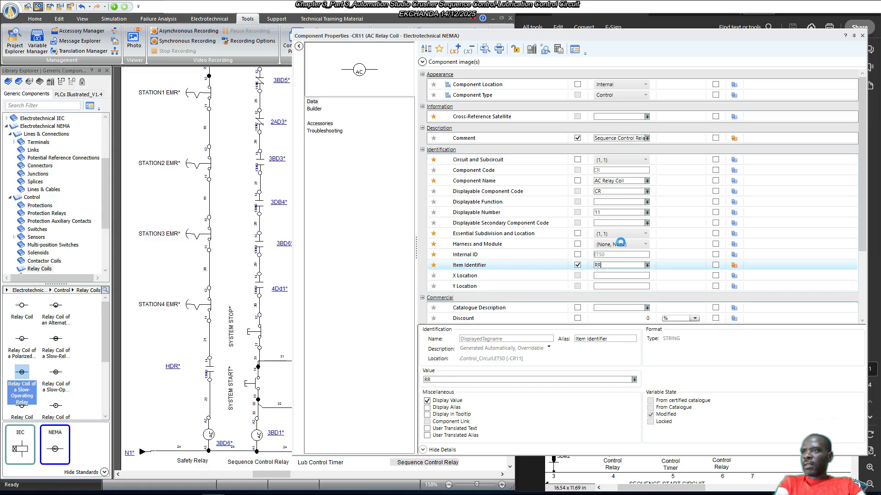
# Change the RR coil's comment to "Alarm Control Relay" and close its properties.
pyautogui.click(610, 142)
pyautogui.moveTo(596, 138); pyautogui.dragTo(654, 146)
pyautogui.doubleClick(606, 138)
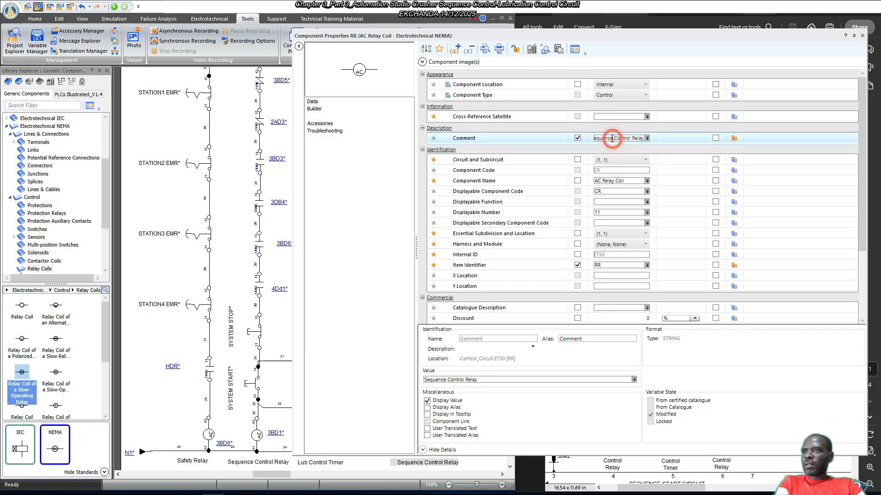
pyautogui.write('Alarm')
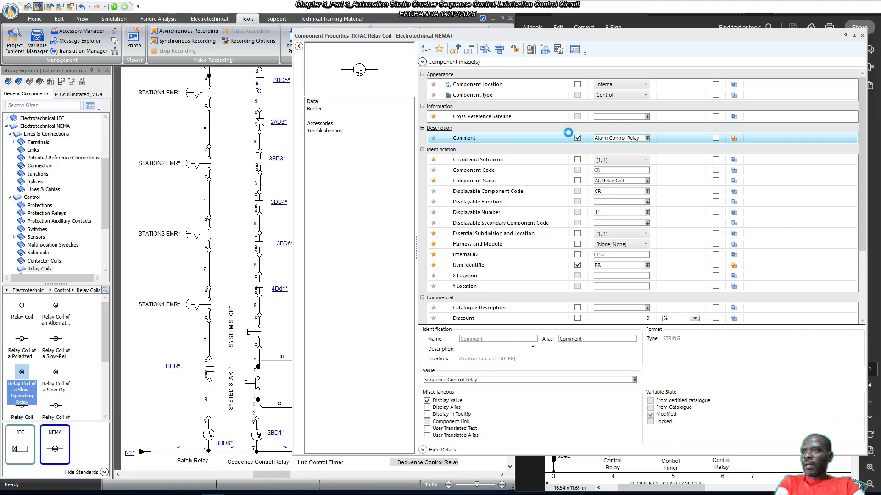
pyautogui.press('Tab')
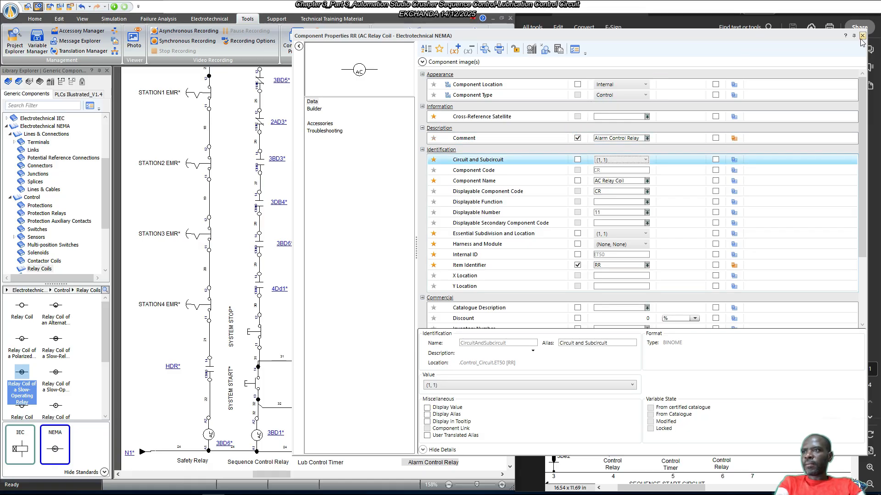
pyautogui.click(861, 37)
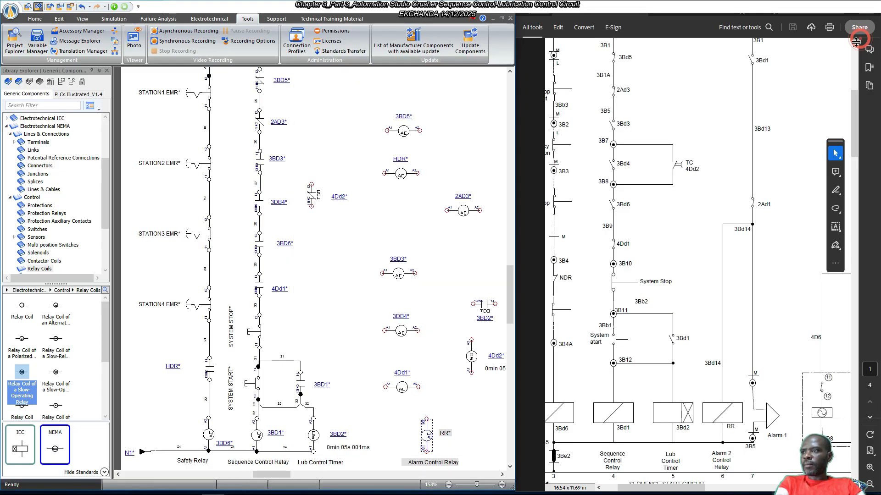
pyautogui.scroll(-1, 470, 427)
pyautogui.click(458, 417)
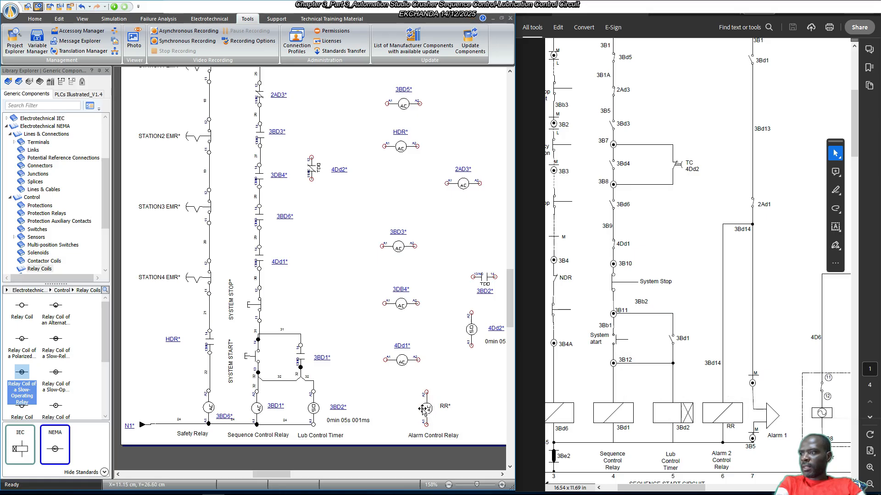
# Move the RR coil closer to the 3BD2 timer and shift the timer's tag and delay text closer to its coil.
pyautogui.moveTo(427, 409); pyautogui.dragTo(386, 404)
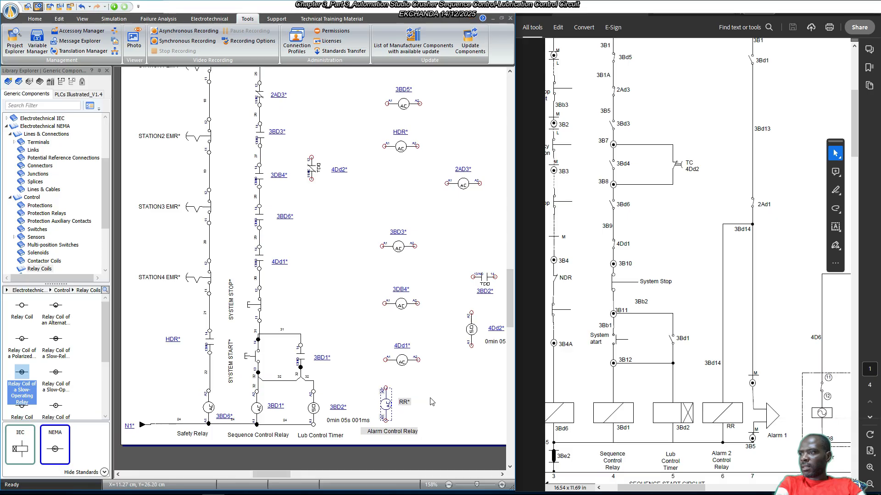
pyautogui.click(438, 404)
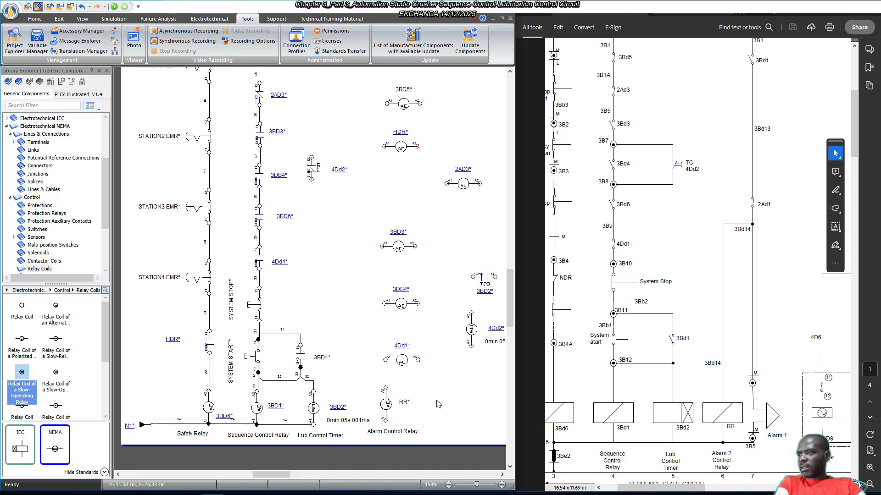
pyautogui.click(338, 410)
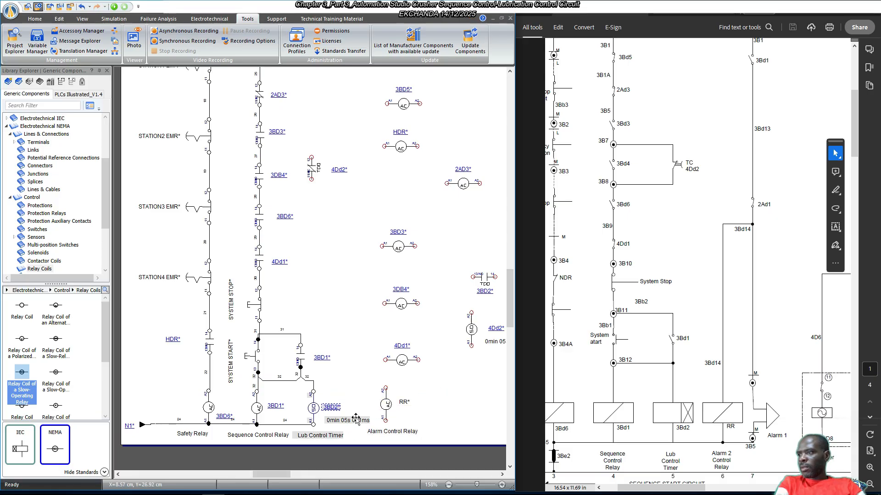
pyautogui.moveTo(355, 418); pyautogui.dragTo(343, 425)
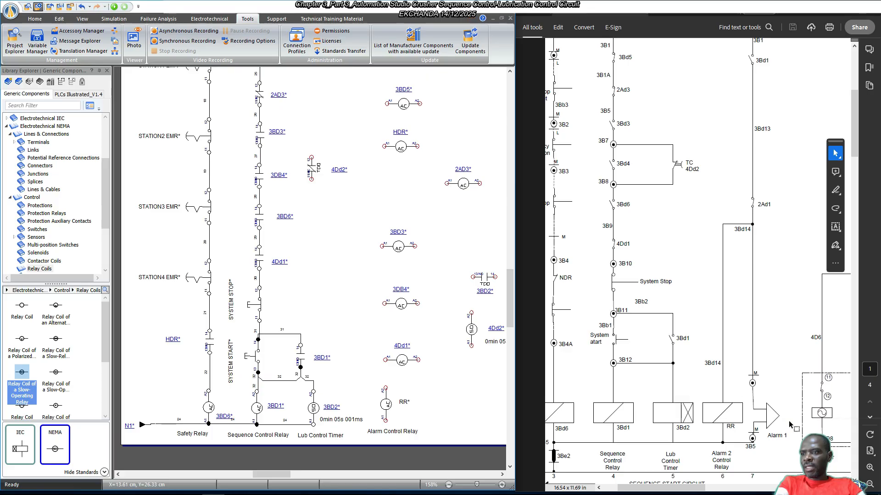
# Change the RR coil's comment to "Remote Station Alarm Control Relay" and close its properties.
pyautogui.doubleClick(397, 406)
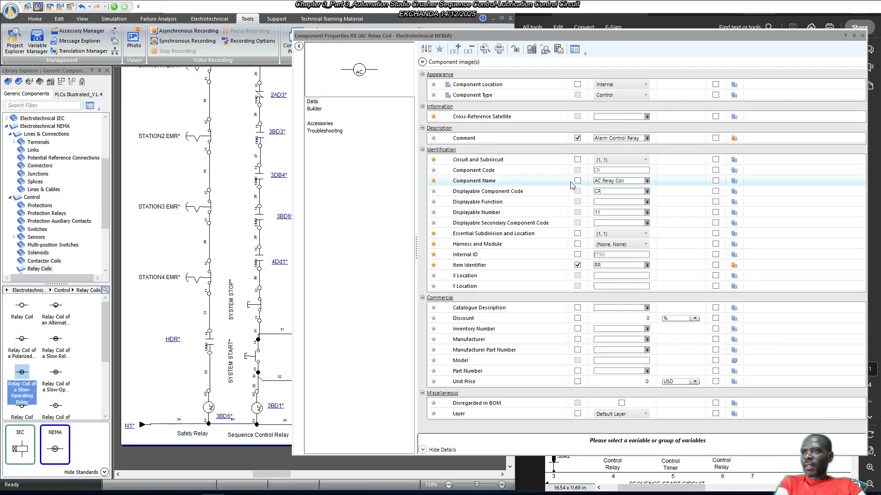
pyautogui.click(609, 139)
pyautogui.click(595, 138)
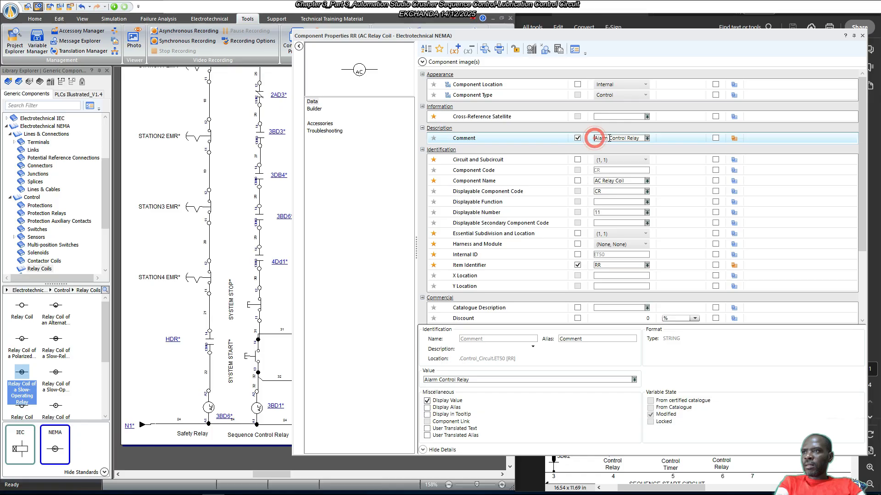
pyautogui.write('Remote')
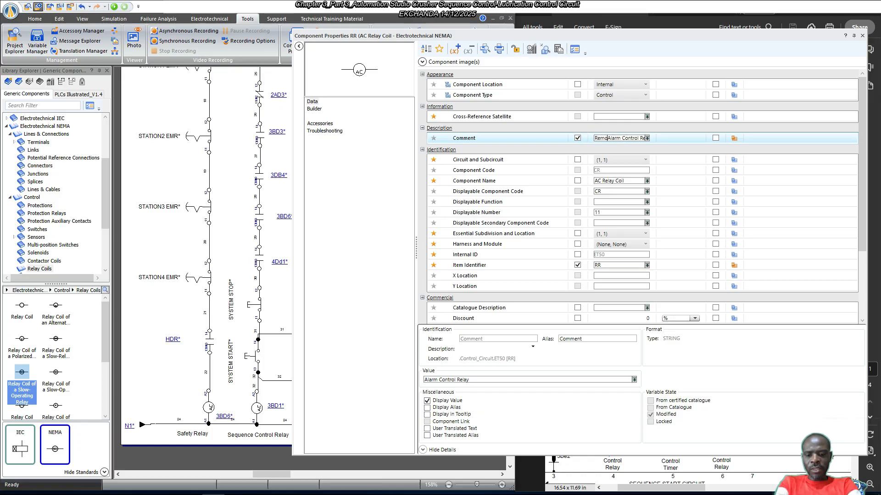
pyautogui.press('Return')
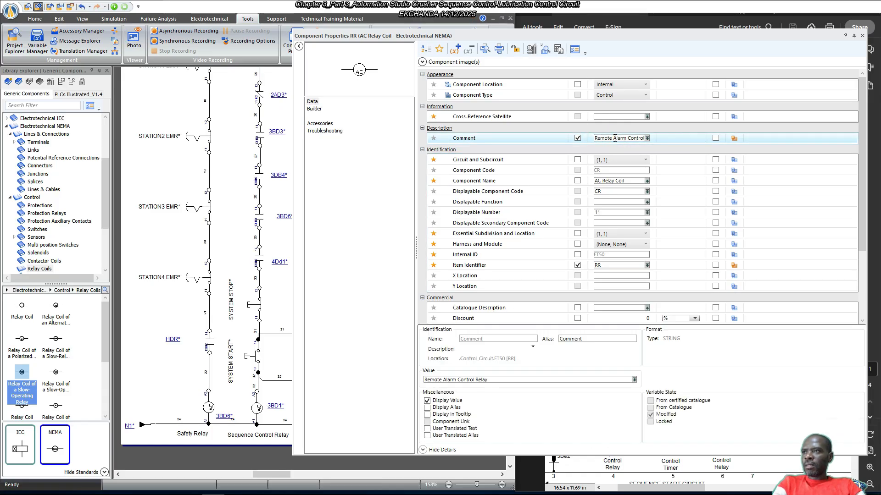
pyautogui.write('Station')
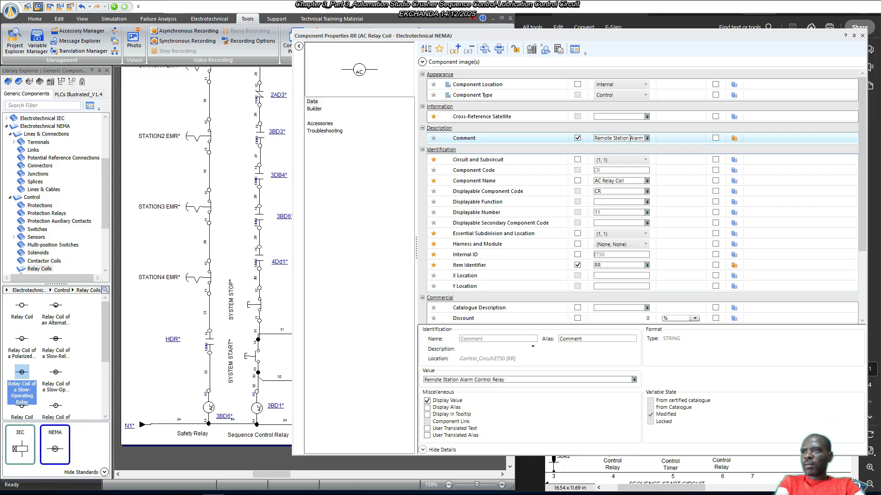
pyautogui.press('Tab')
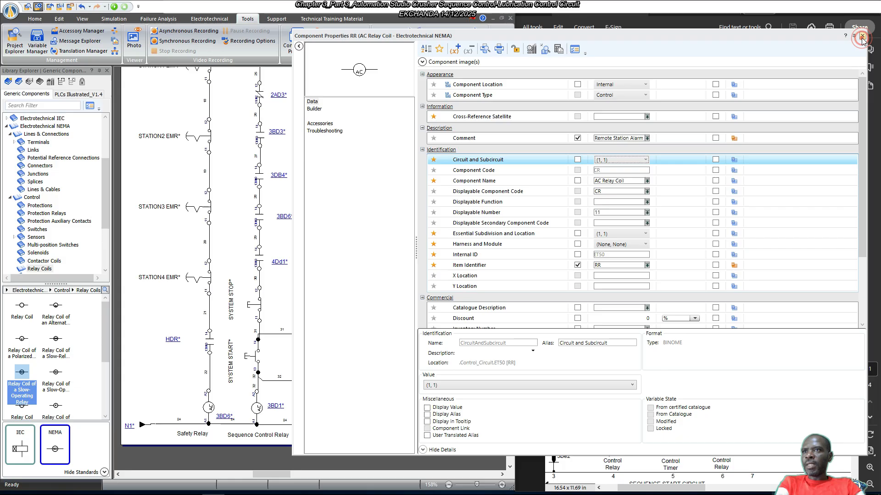
pyautogui.click(862, 35)
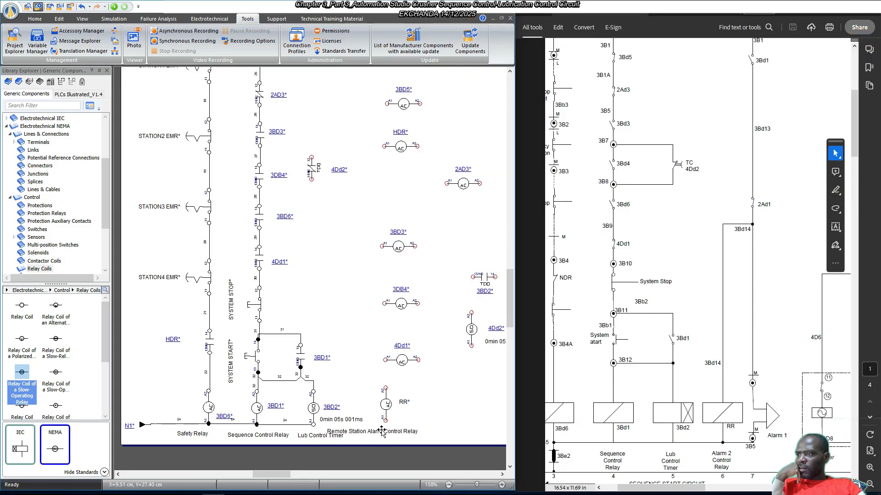
# Shift the Remote Station Alarm Control Relay label lower beneath the RR coil, clear of the Lub Control Timer label.
pyautogui.moveTo(382, 431); pyautogui.dragTo(403, 433)
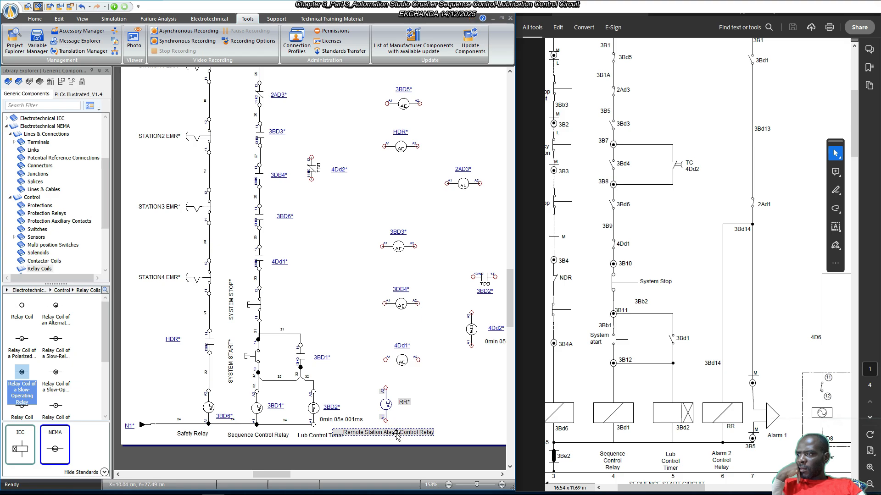
pyautogui.moveTo(396, 433); pyautogui.dragTo(395, 441)
pyautogui.click(402, 404)
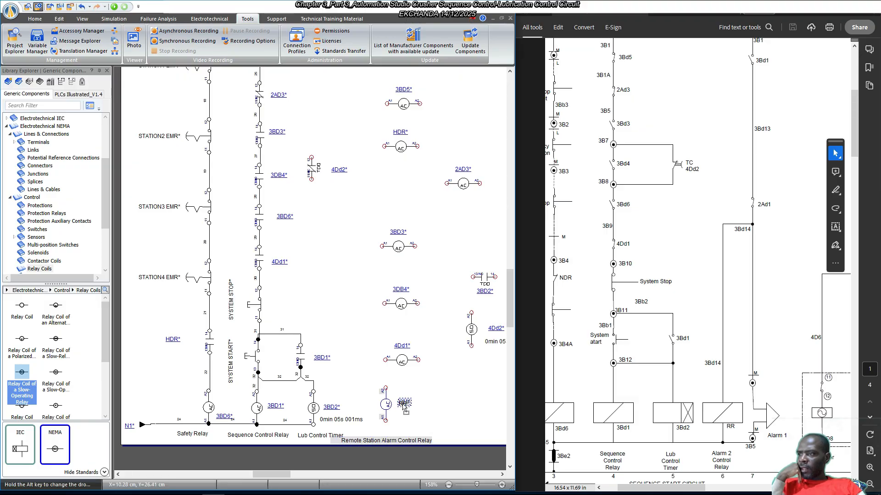
pyautogui.click(429, 421)
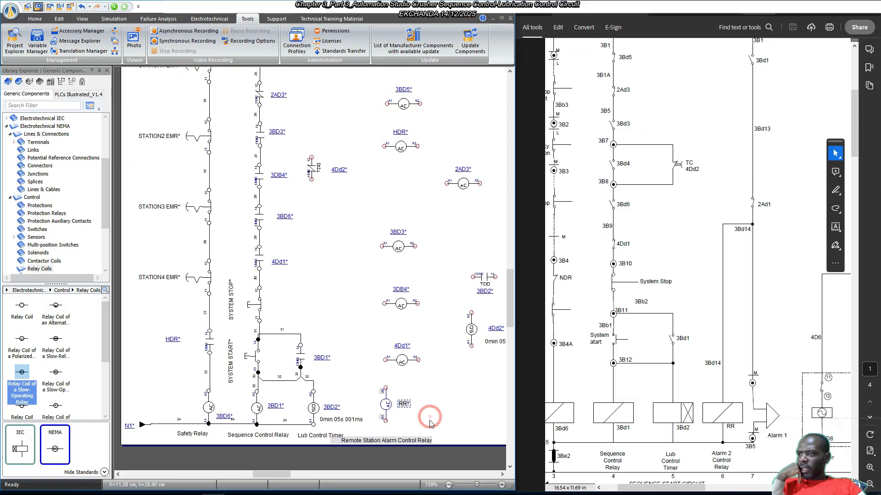
# Rotate the Remote Station Alarm Control Relay label to vertical and place it alongside the RR coil, on the timer side.
pyautogui.click(395, 440)
pyautogui.rightClick(395, 440)
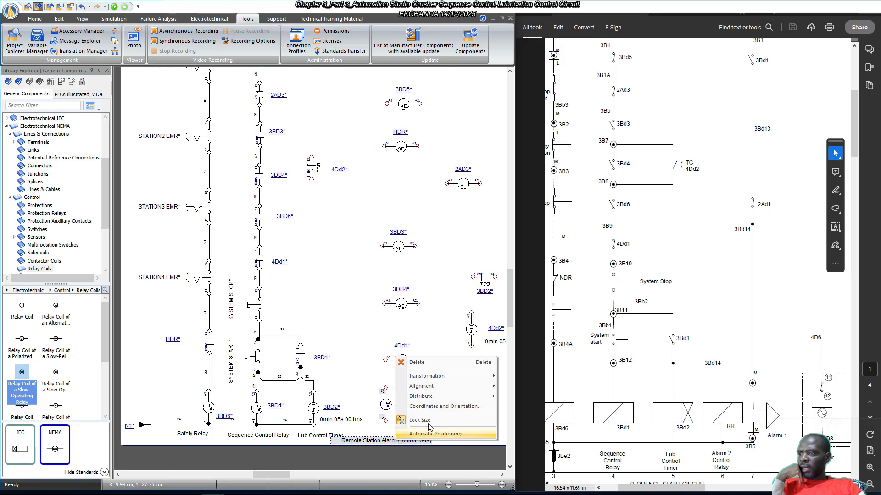
pyautogui.click(471, 375)
pyautogui.click(533, 385)
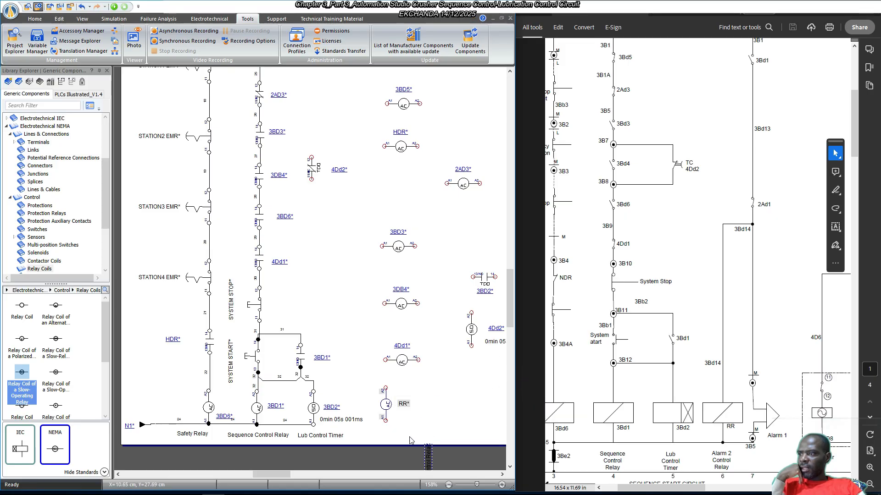
pyautogui.moveTo(422, 459); pyautogui.dragTo(375, 336)
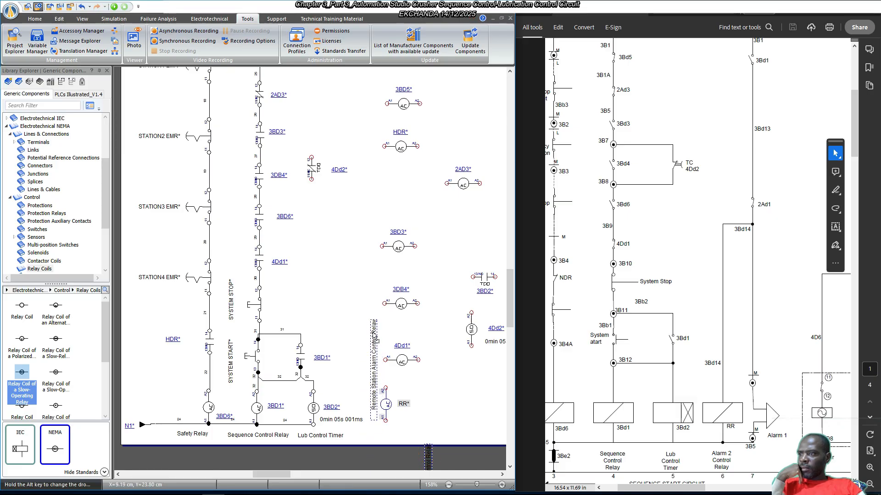
pyautogui.moveTo(372, 333); pyautogui.dragTo(371, 337)
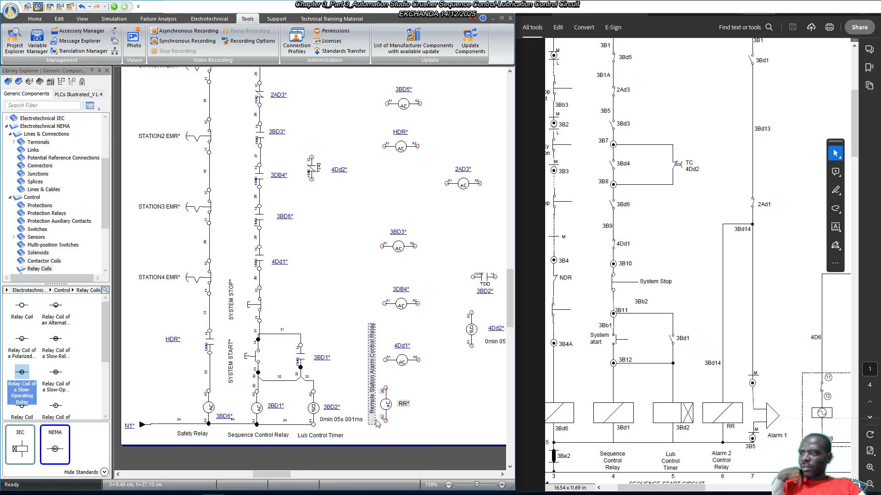
pyautogui.click(443, 388)
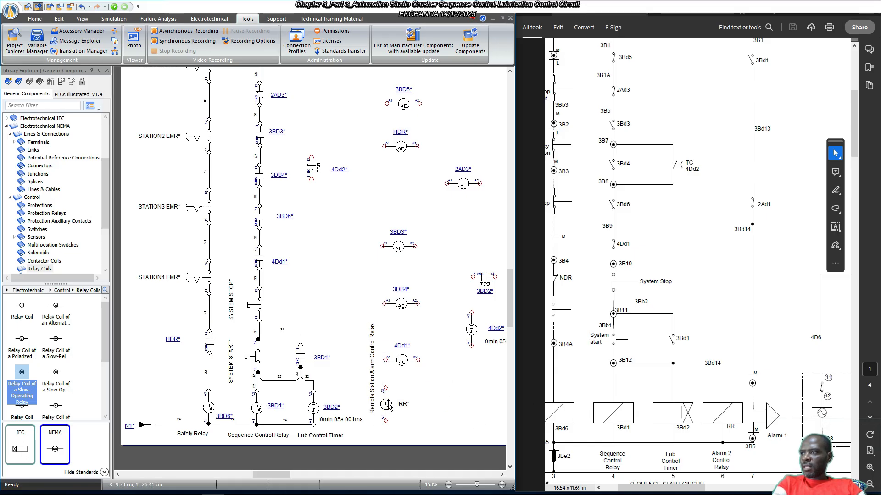
# Duplicate the RR coil to its right and change the copy's comment to "Local Station Alarm Control Relay".
pyautogui.moveTo(387, 404); pyautogui.dragTo(434, 403)
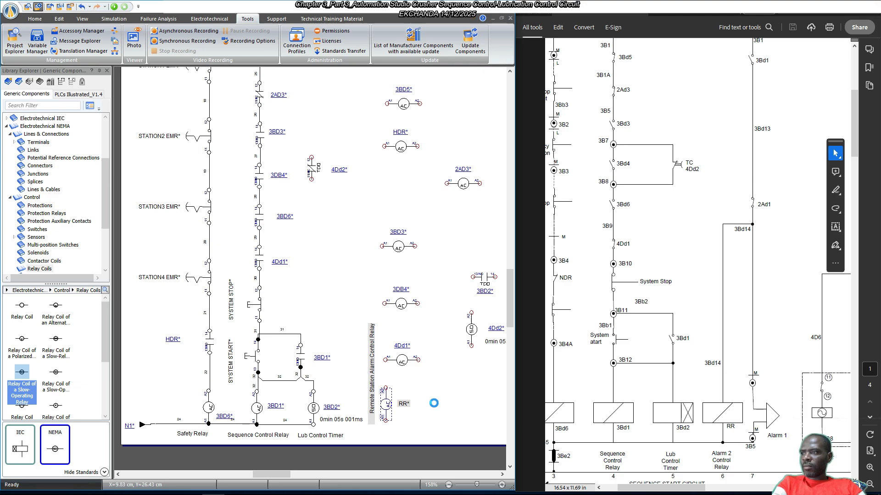
pyautogui.doubleClick(434, 403)
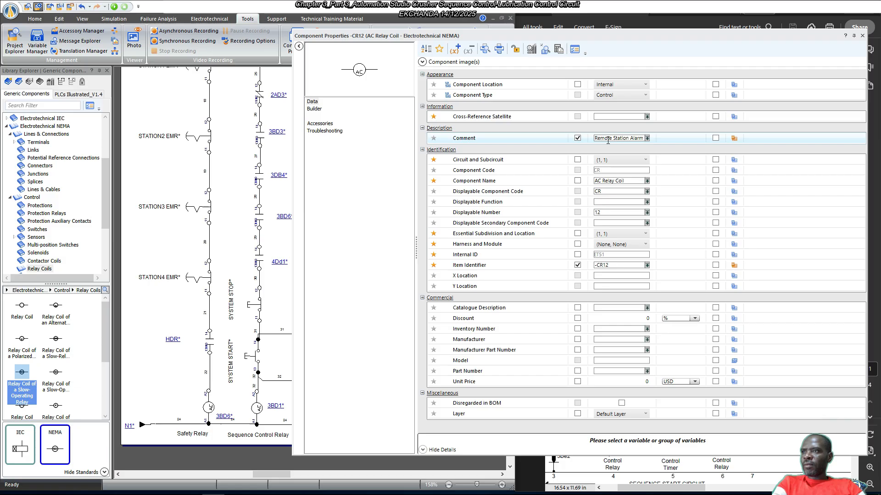
pyautogui.moveTo(611, 138); pyautogui.dragTo(593, 138)
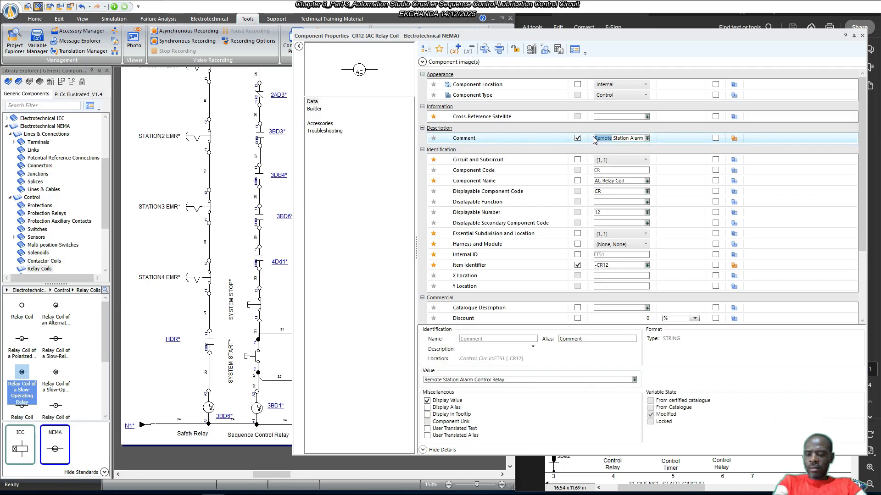
pyautogui.write('Local')
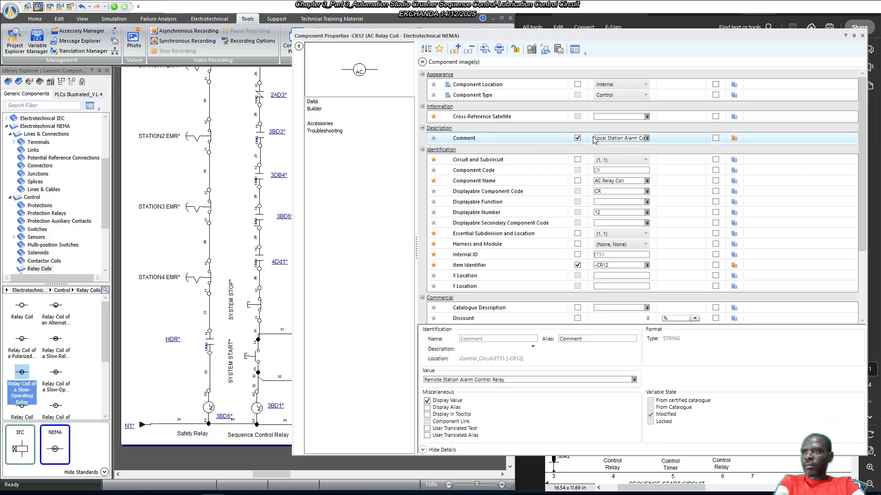
pyautogui.press('Tab')
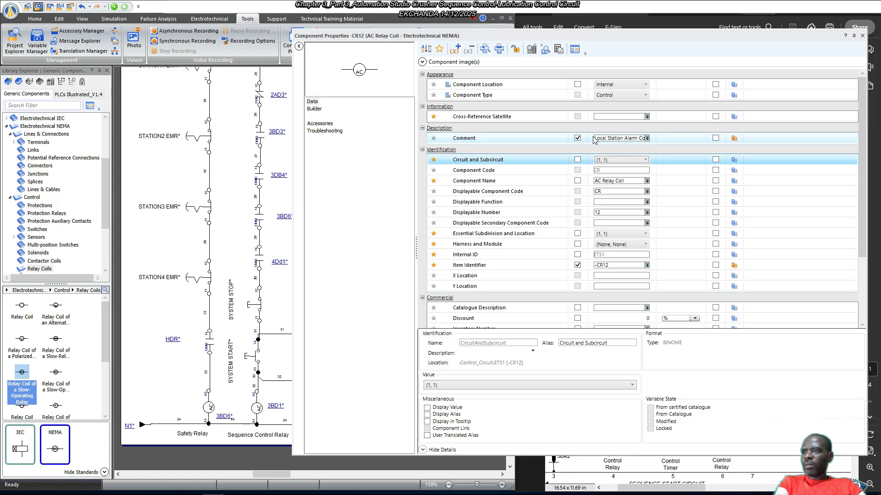
# Move the unconnected relay coils, the 3BD2 contact and the 4Dd2 timer coil farther right, clear of the two alarm control relays.
pyautogui.click(863, 39)
pyautogui.click(475, 400)
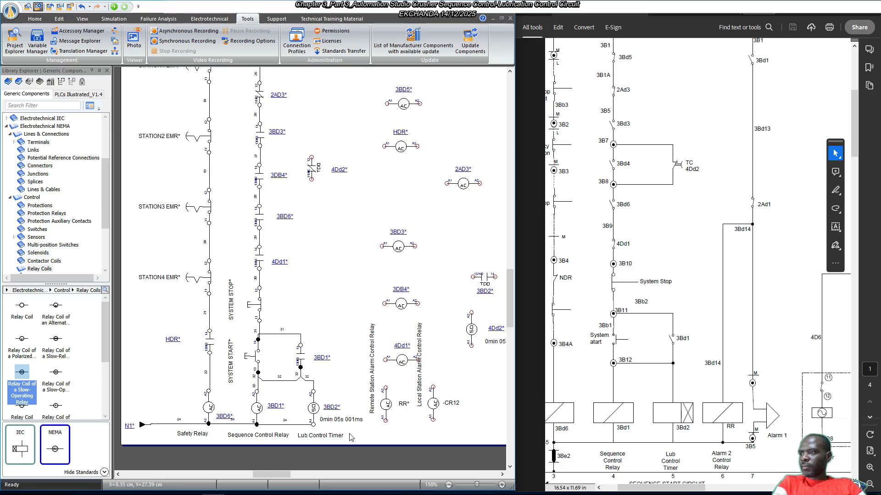
pyautogui.moveTo(288, 475); pyautogui.dragTo(298, 471)
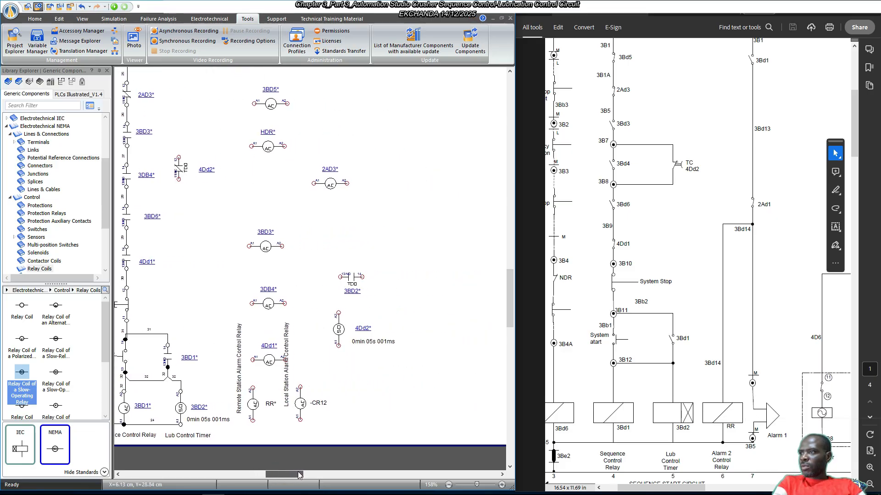
pyautogui.scroll(-2, 344, 354)
pyautogui.scroll(1, 320, 292)
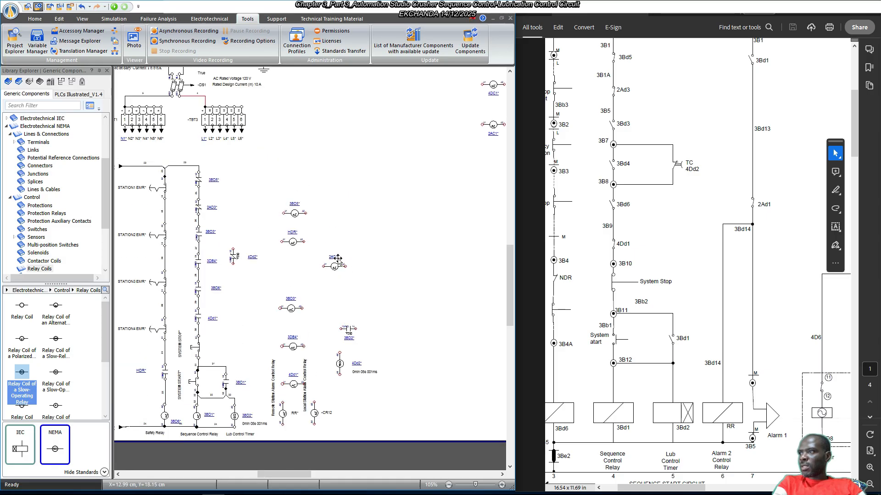
pyautogui.moveTo(254, 188); pyautogui.dragTo(380, 353)
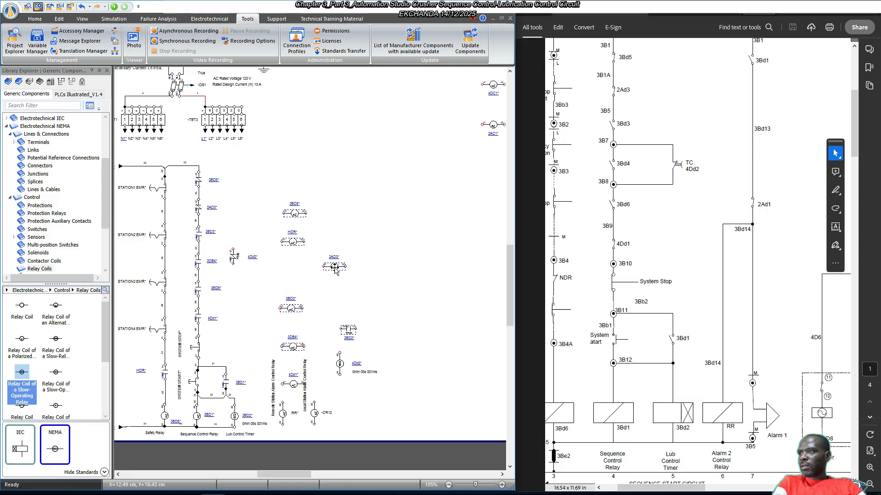
pyautogui.moveTo(335, 269); pyautogui.dragTo(427, 307)
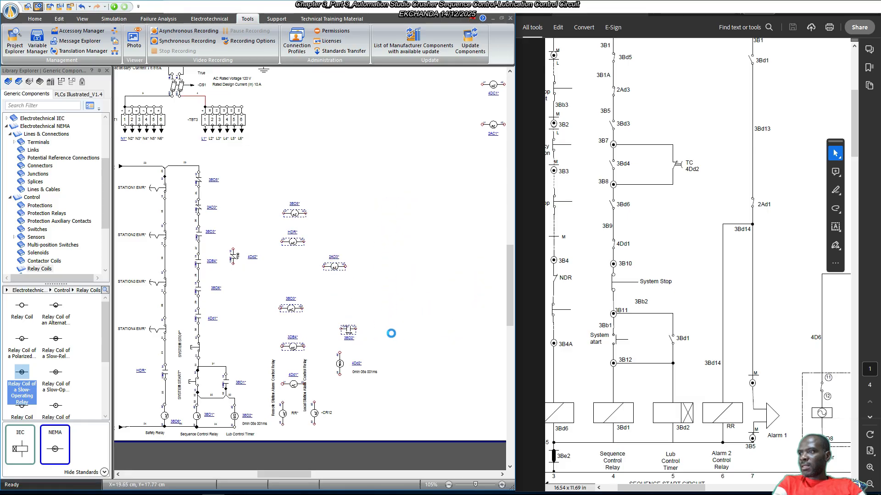
pyautogui.moveTo(340, 365); pyautogui.dragTo(471, 360)
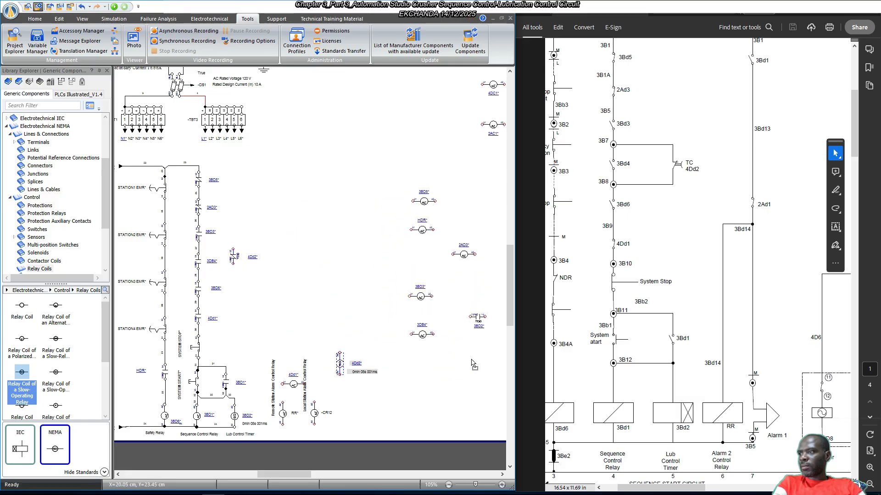
pyautogui.click(293, 384)
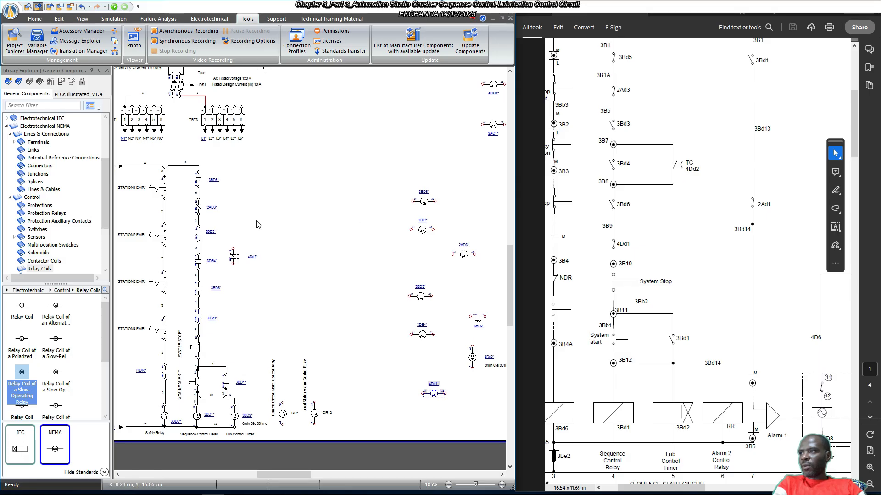
# Wire the 4Dd2 timed contact in parallel with the 3DB4 contact in the sequence control branch.
pyautogui.scroll(5, 214, 269)
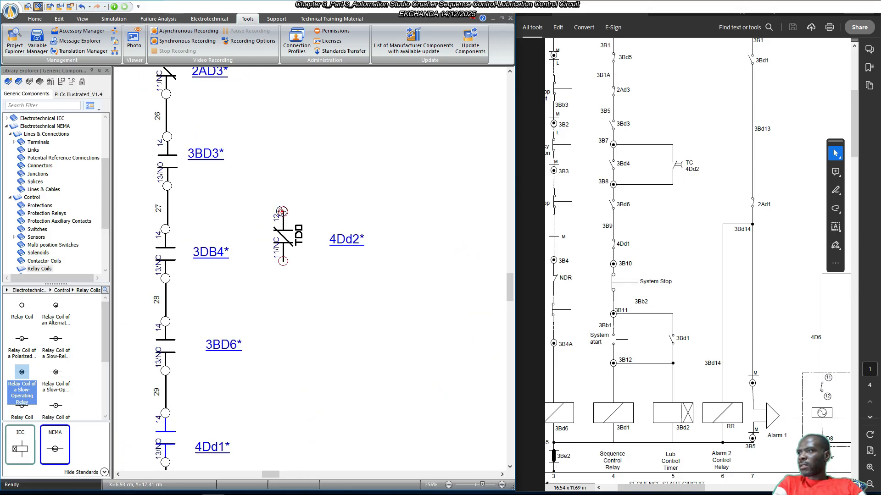
pyautogui.click(282, 211)
pyautogui.click(167, 186)
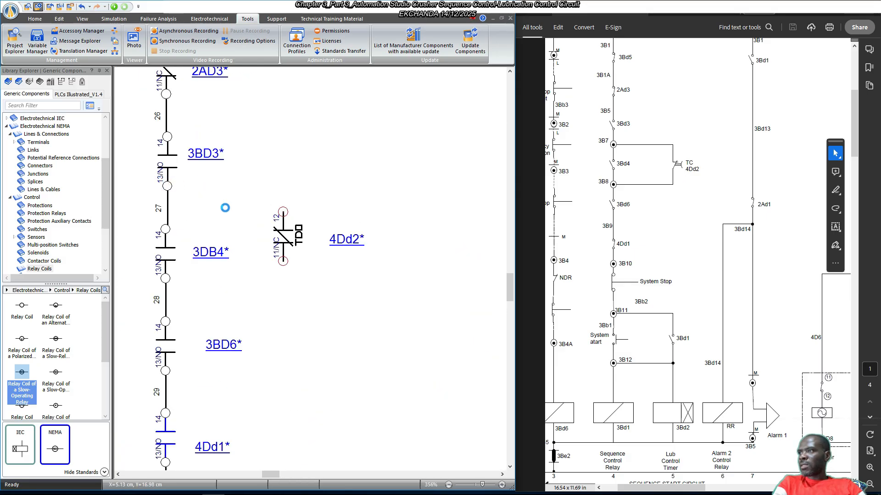
pyautogui.click(283, 261)
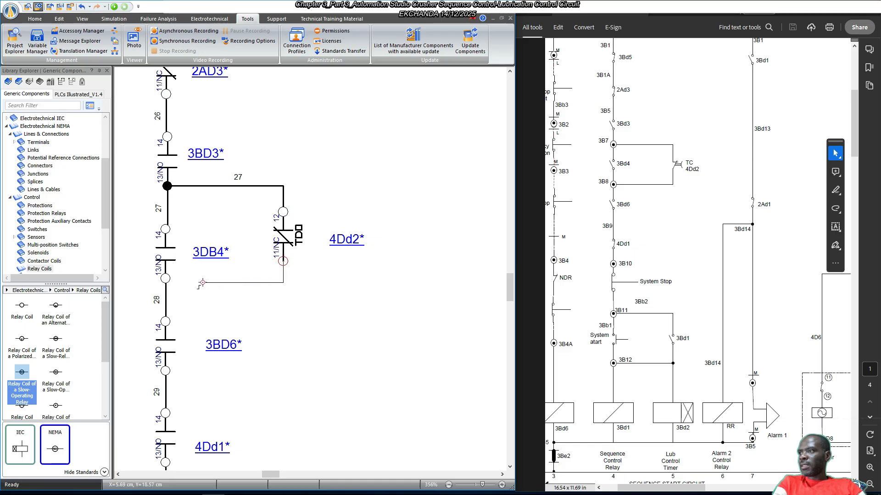
pyautogui.click(167, 278)
pyautogui.click(328, 305)
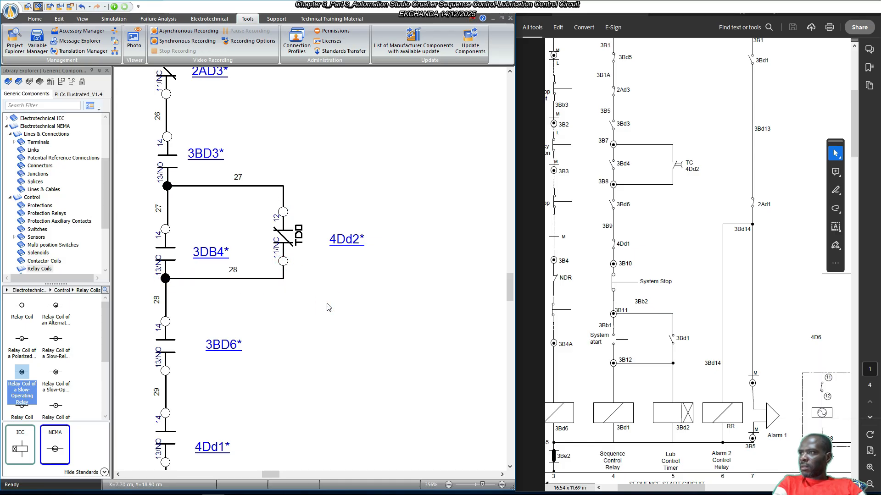
# Add a second contact group with an NO Contact to the 3BD1 Sequence Control Relay coil and save the configuration.
pyautogui.scroll(-4, 272, 288)
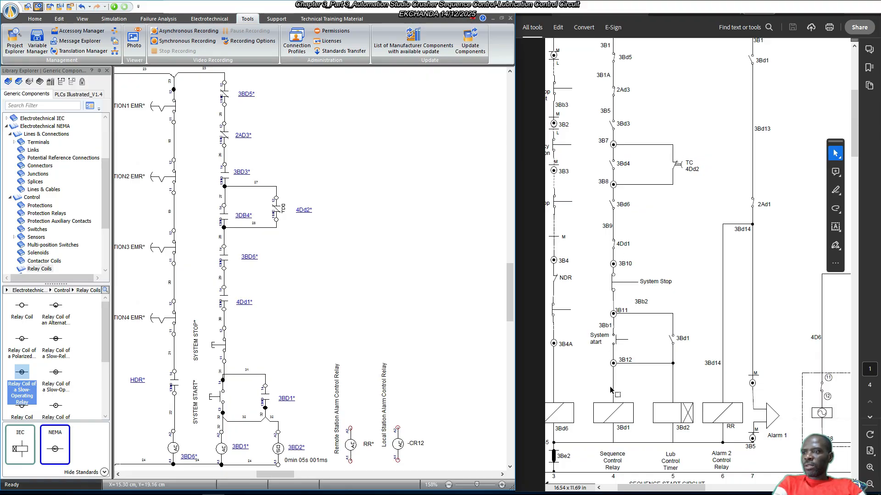
pyautogui.scroll(-1, 641, 424)
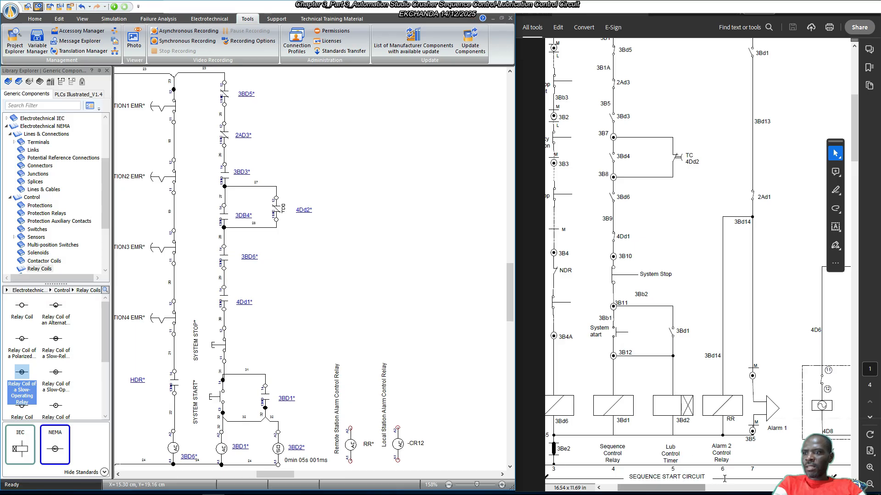
pyautogui.moveTo(670, 489); pyautogui.dragTo(677, 490)
pyautogui.scroll(2, 716, 391)
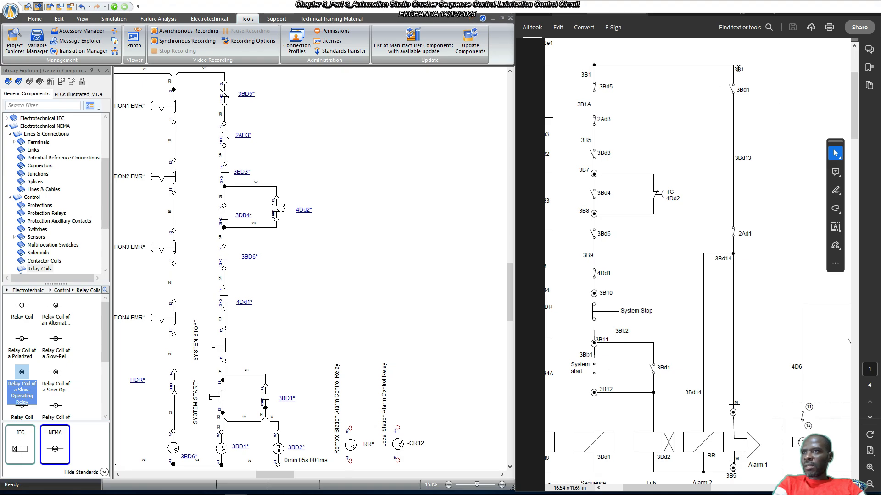
pyautogui.doubleClick(222, 449)
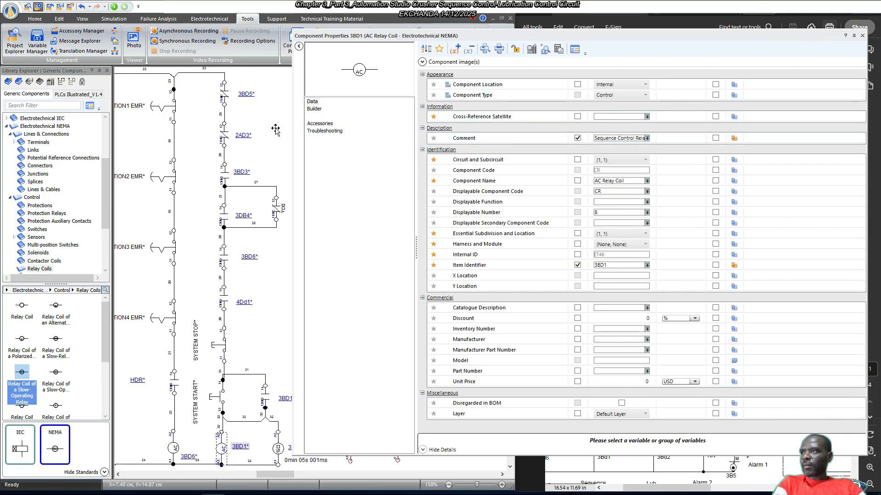
pyautogui.click(314, 109)
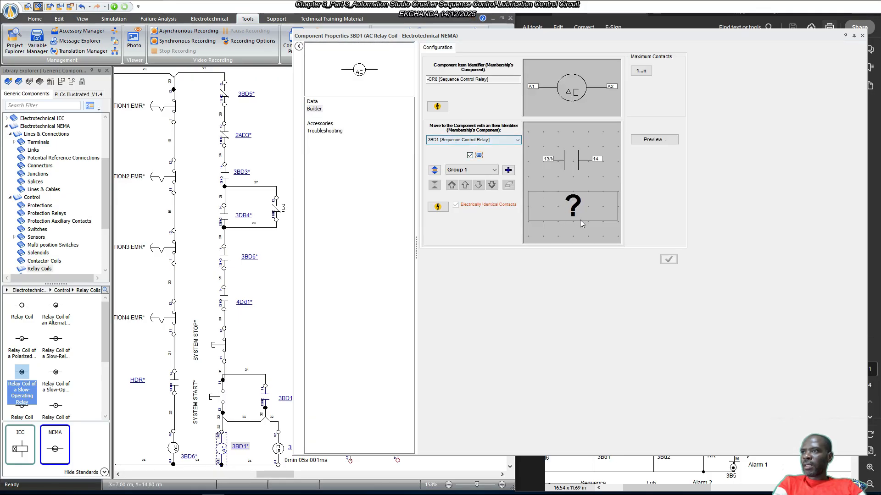
pyautogui.click(508, 170)
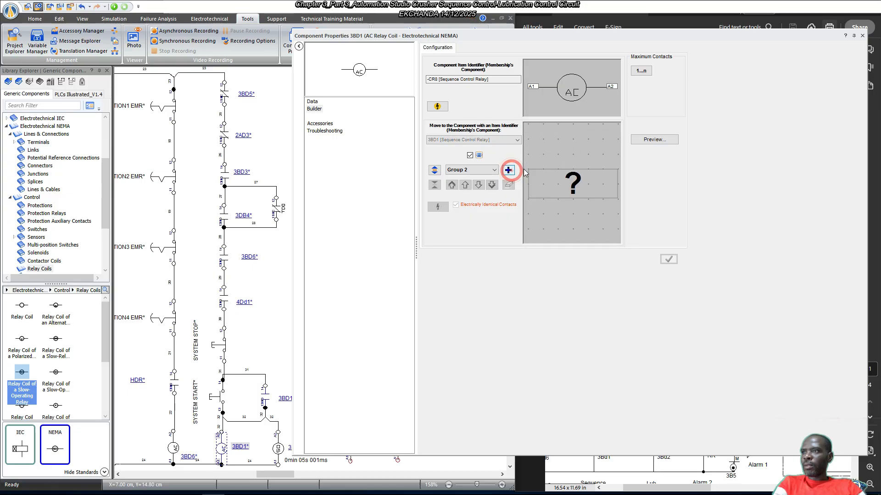
pyautogui.doubleClick(561, 176)
pyautogui.doubleClick(301, 168)
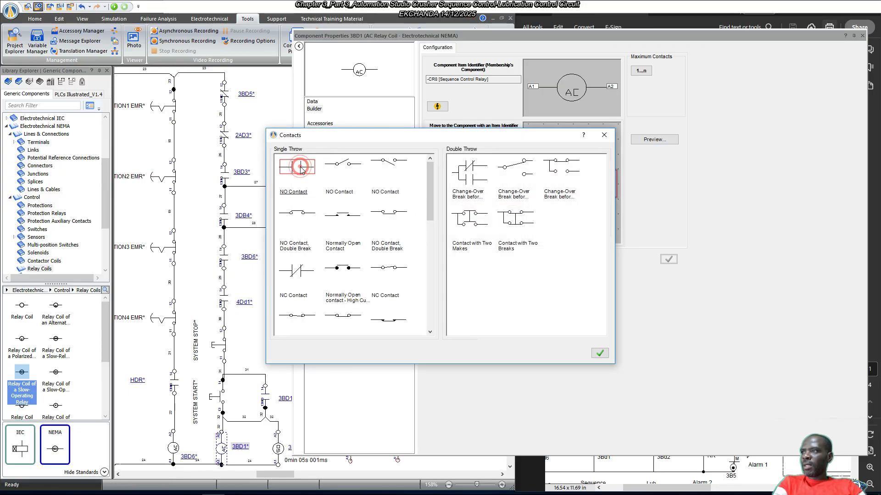
pyautogui.click(669, 259)
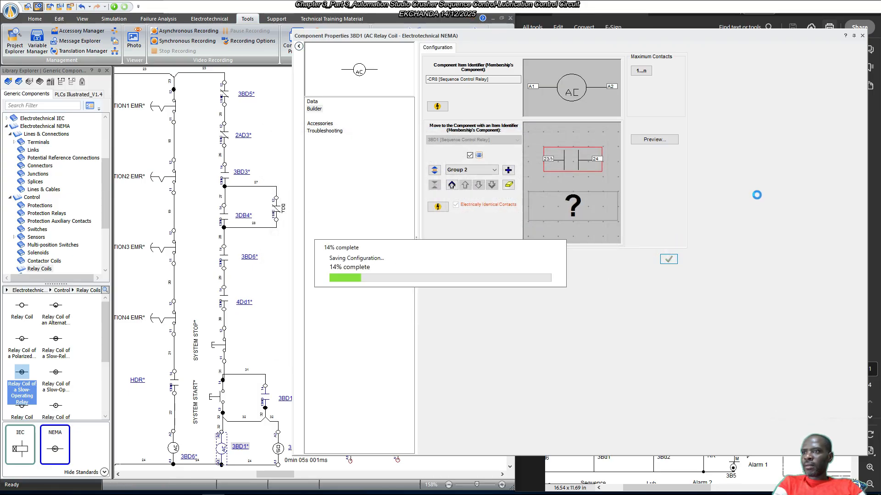
pyautogui.click(861, 37)
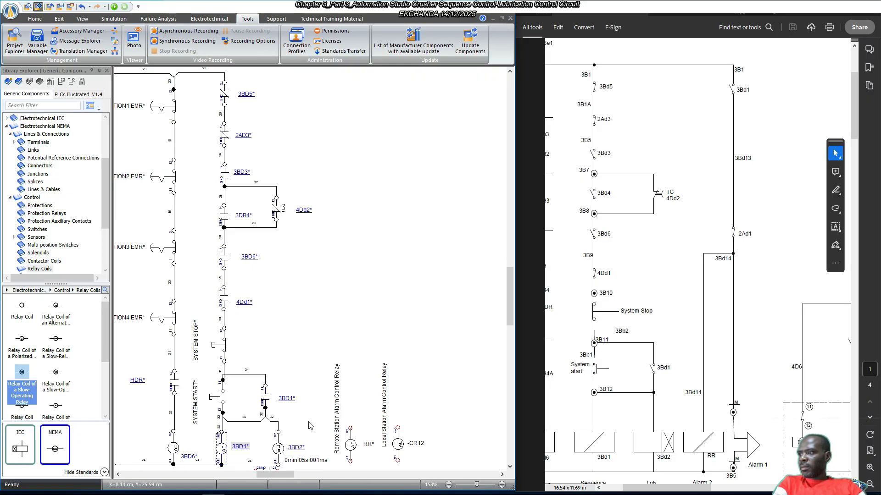
# Place the new 3BD1 contact in the open area above the two alarm control relay coils.
pyautogui.scroll(-1, 310, 426)
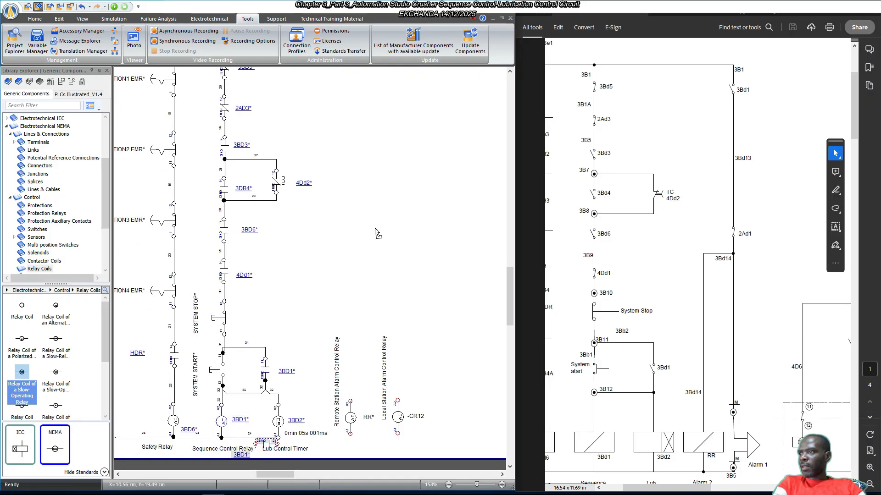
pyautogui.moveTo(375, 232); pyautogui.dragTo(375, 232)
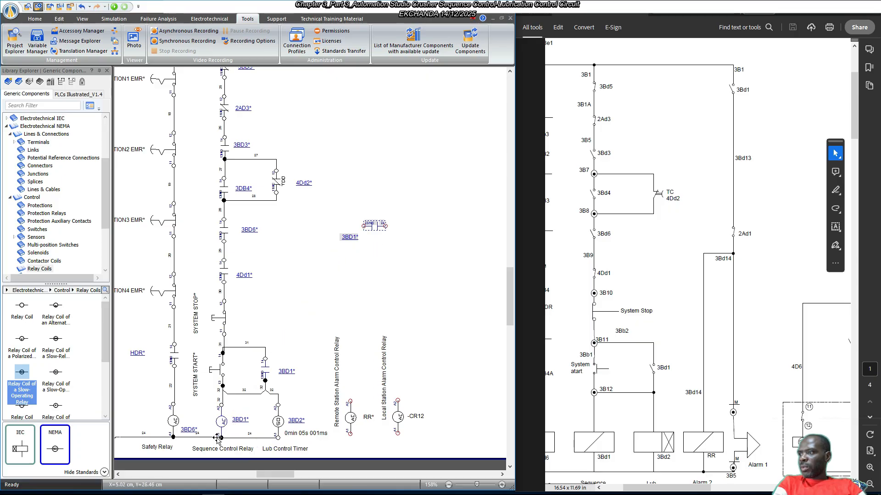
pyautogui.scroll(1, 293, 348)
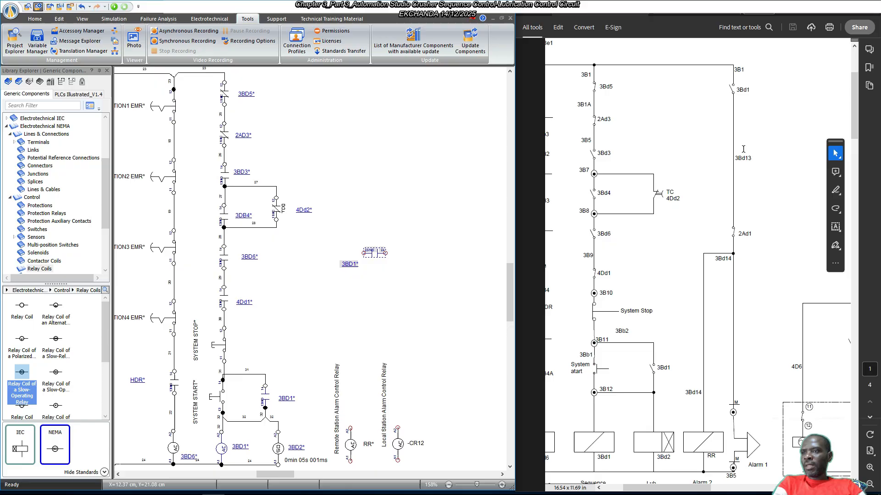
pyautogui.scroll(-1, 742, 154)
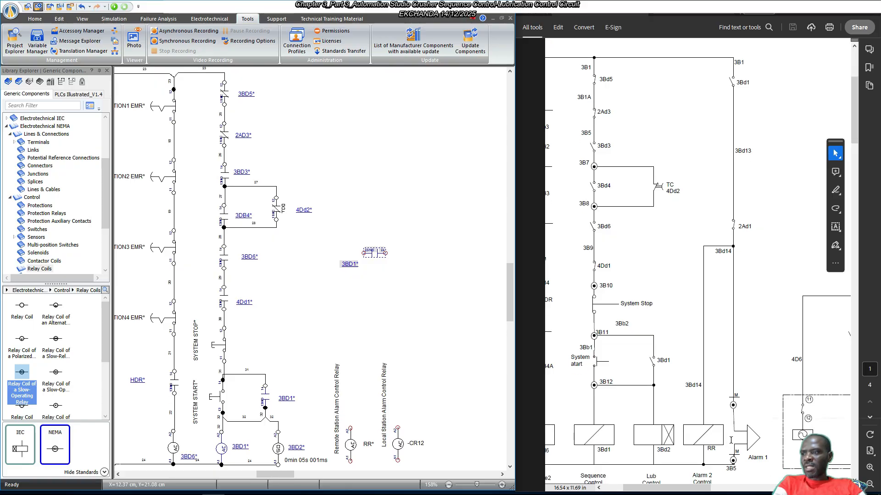
pyautogui.scroll(1, 408, 267)
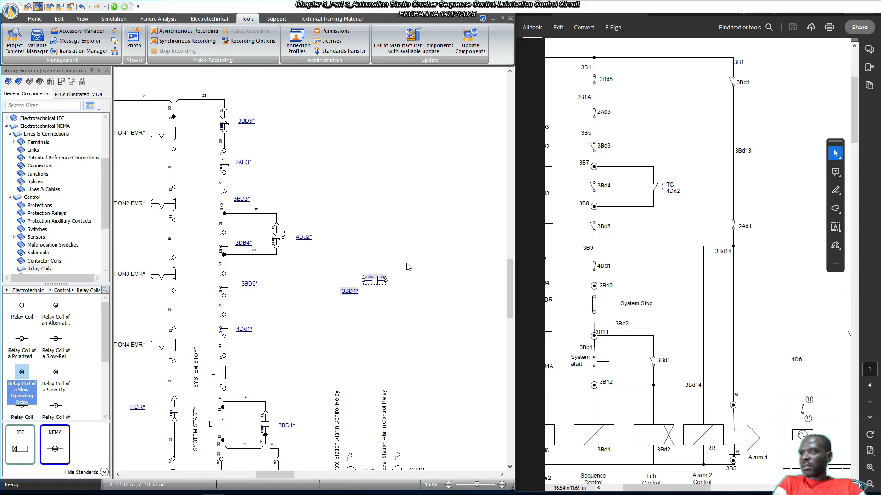
# Rotate the new 3BD1 contact to vertical and move it level with the 3BD5 contact, above the Remote Station Alarm Control Relay branch.
pyautogui.rightClick(377, 282)
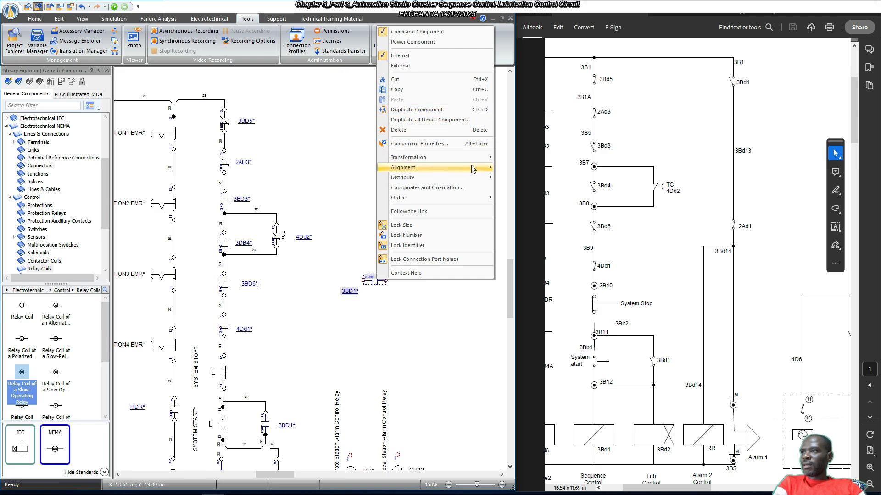
pyautogui.click(523, 168)
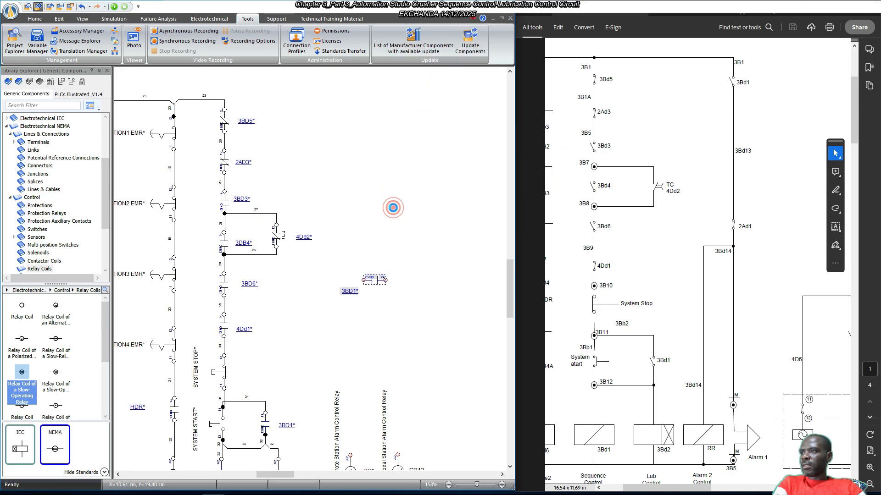
pyautogui.hotkey('ctrl', 'z')
pyautogui.moveTo(376, 281); pyautogui.dragTo(332, 126)
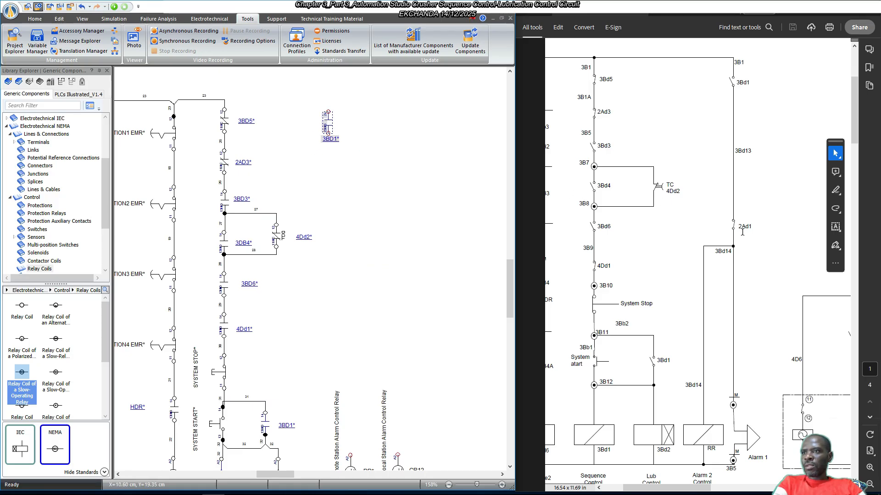
# Duplicate the 4Dd1 relay coil and place the copy to its right, beneath the 4Dd2 timer coil.
pyautogui.click(282, 474)
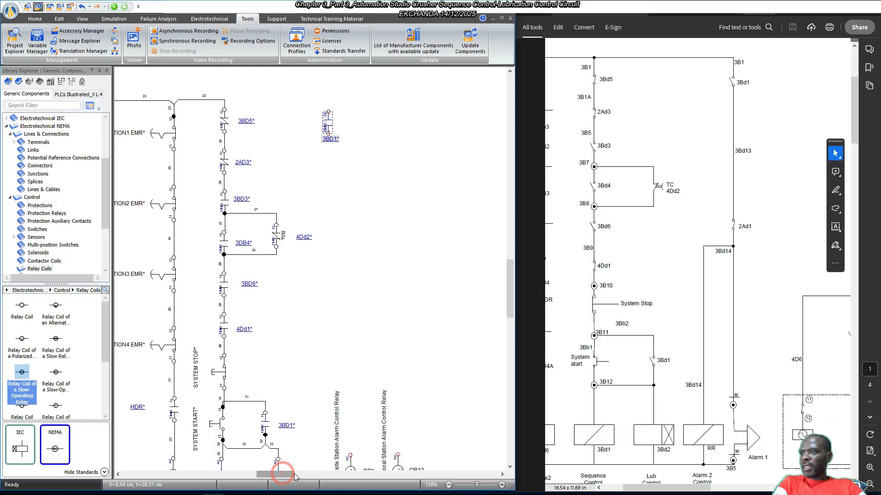
pyautogui.moveTo(295, 477); pyautogui.dragTo(306, 477)
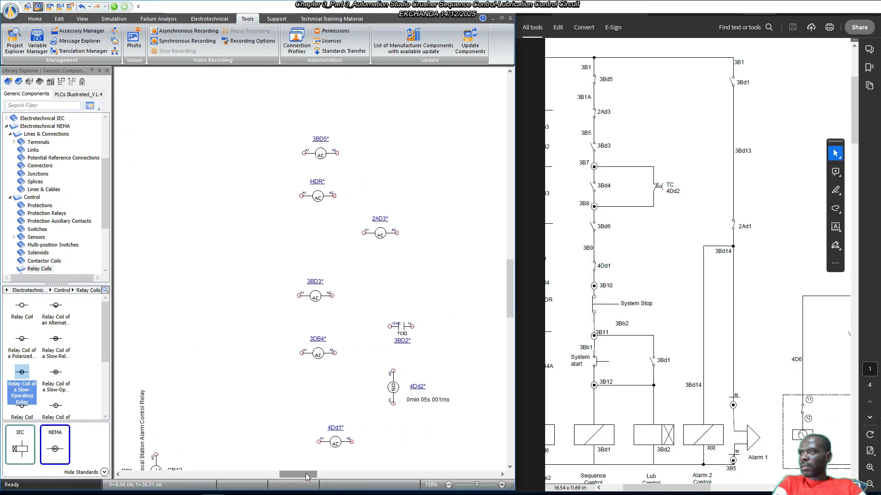
pyautogui.scroll(-2, 379, 183)
pyautogui.scroll(-1, 380, 183)
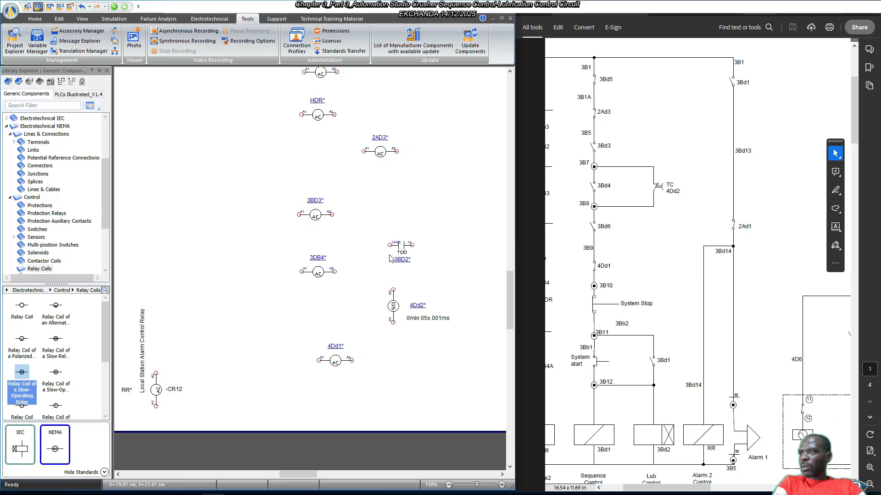
pyautogui.scroll(2, 389, 258)
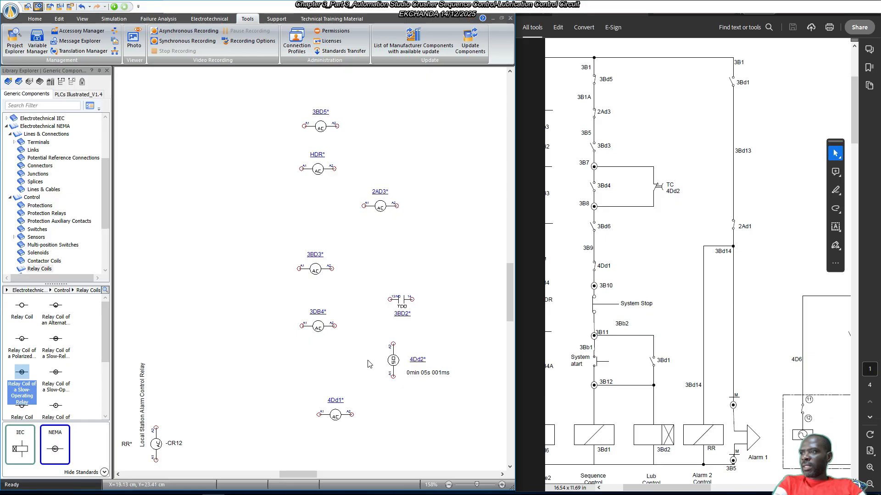
pyautogui.moveTo(312, 472)
pyautogui.mouseDown()
pyautogui.moveTo(336, 474)
pyautogui.moveTo(303, 477)
pyautogui.mouseUp()
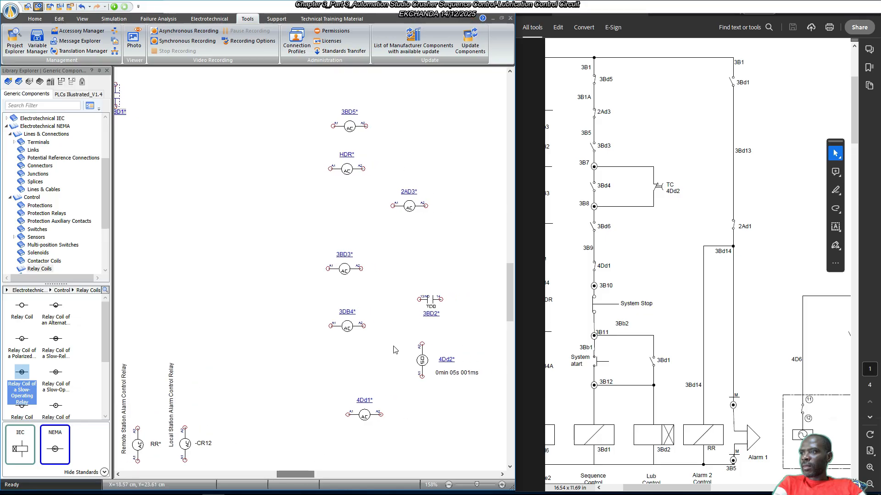
pyautogui.moveTo(365, 414); pyautogui.dragTo(451, 418)
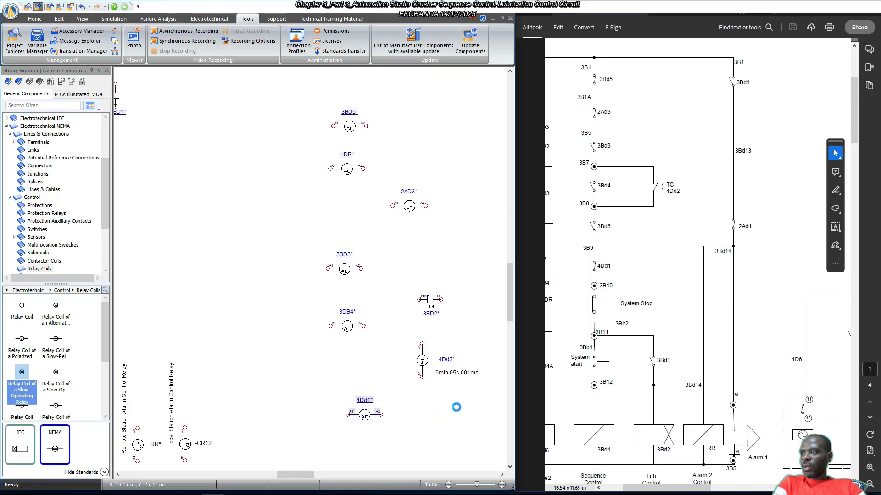
pyautogui.click(456, 442)
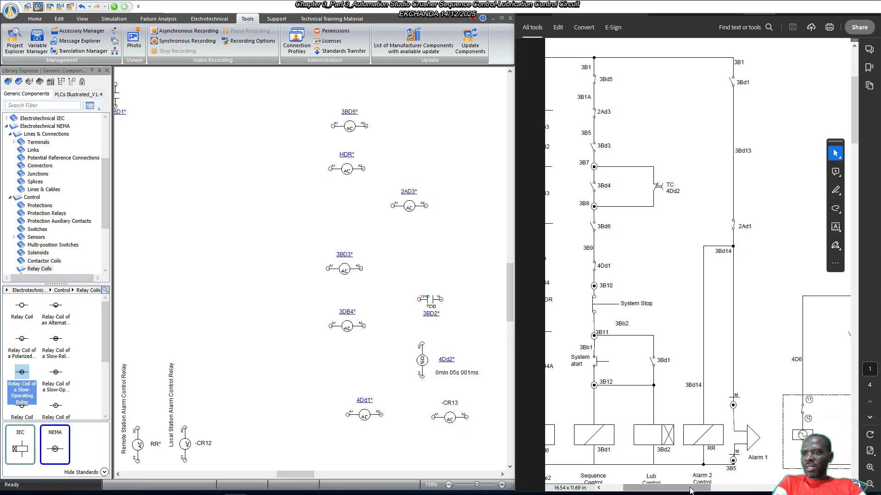
# Replace the duplicated relay coil beneath the 4Dd2 timer coil with an AC Contactor Coil for the reference drawing's Main Drive Control.
pyautogui.moveTo(689, 487); pyautogui.dragTo(794, 487)
pyautogui.scroll(-2, 764, 397)
pyautogui.scroll(-5, 764, 397)
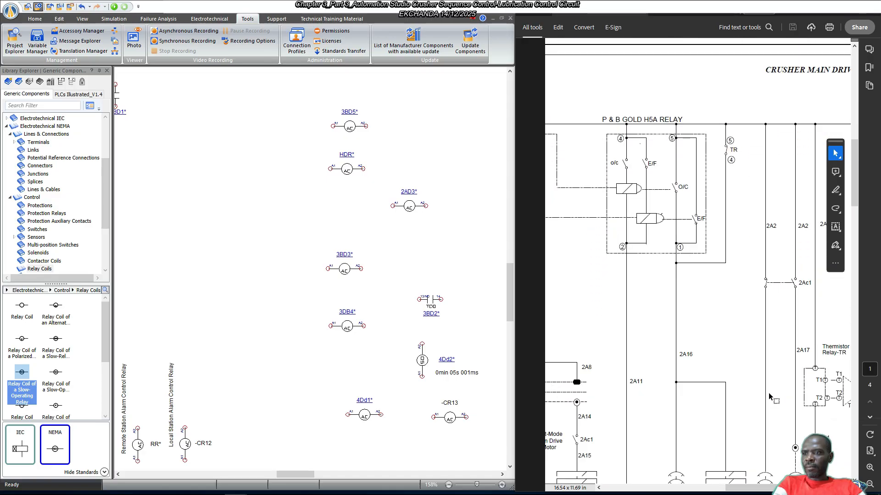
pyautogui.scroll(-1, 765, 403)
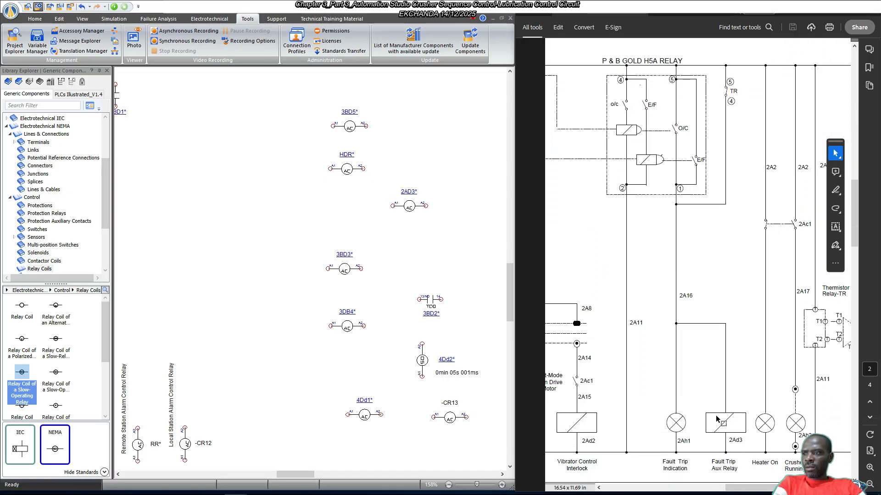
pyautogui.moveTo(746, 488); pyautogui.dragTo(687, 489)
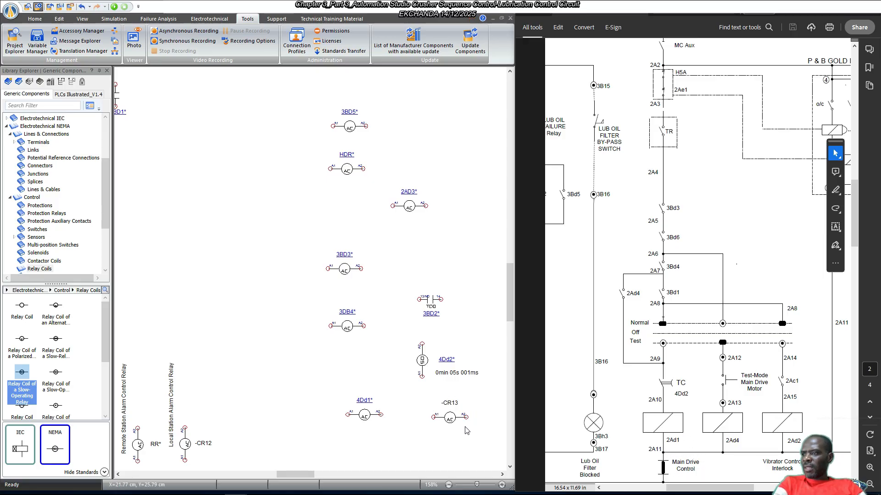
pyautogui.click(450, 417)
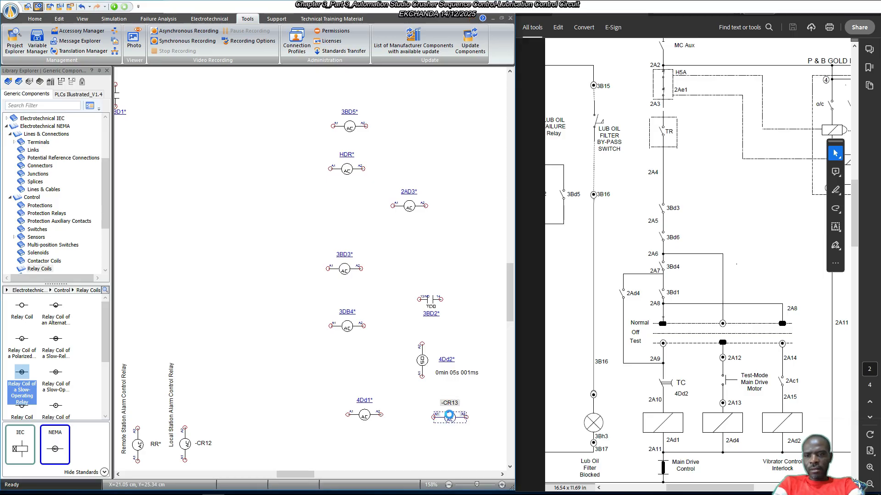
pyautogui.press('Delete')
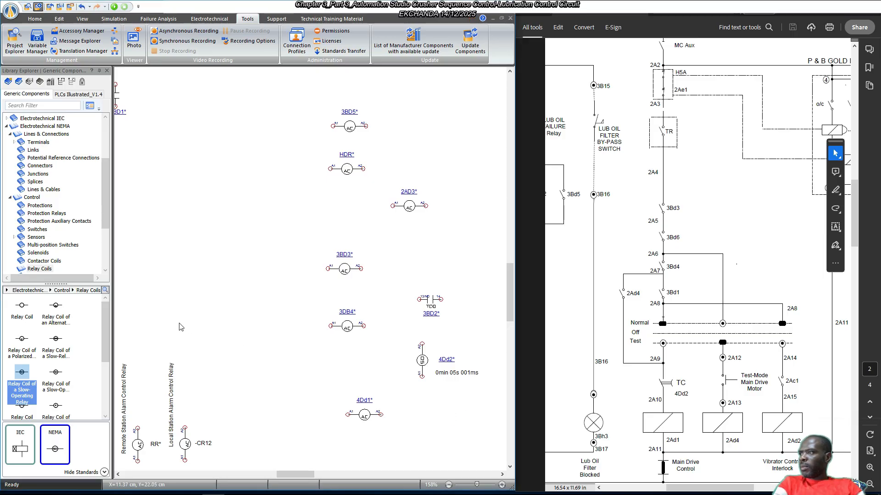
pyautogui.click(52, 263)
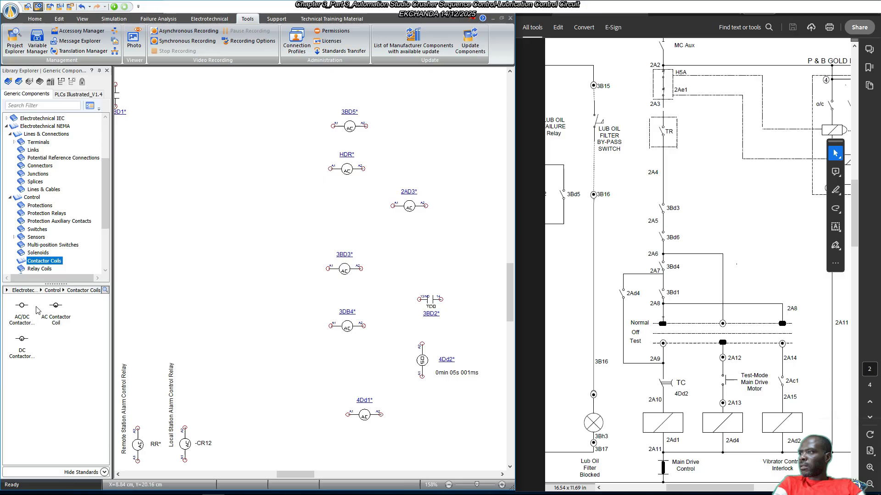
pyautogui.moveTo(56, 306); pyautogui.dragTo(406, 404)
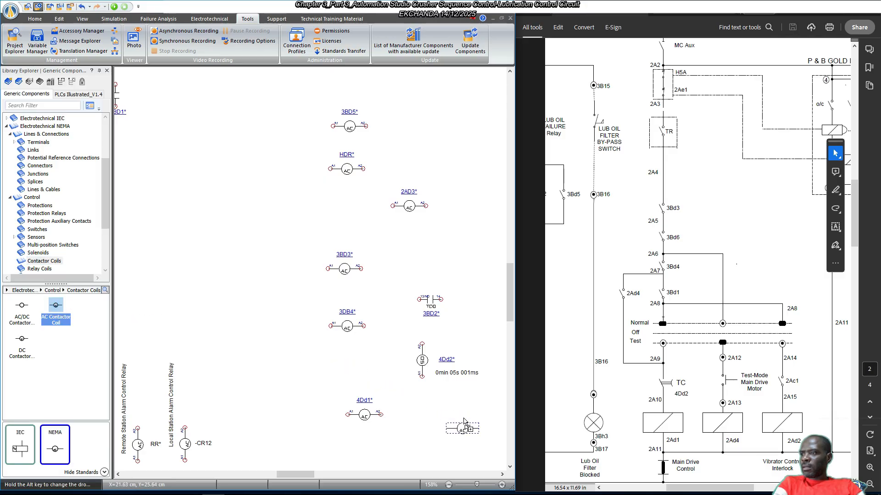
pyautogui.click(468, 412)
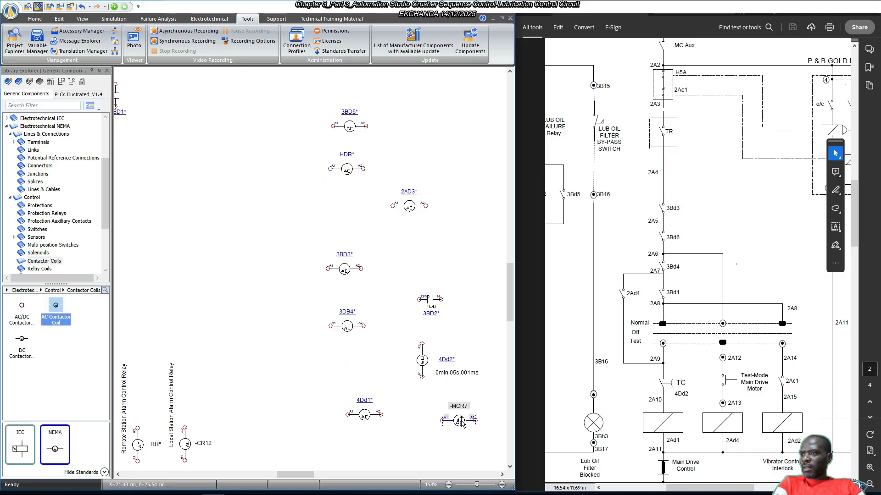
# Set the new AC contactor coil's item identifier to 2AD1.
pyautogui.doubleClick(461, 421)
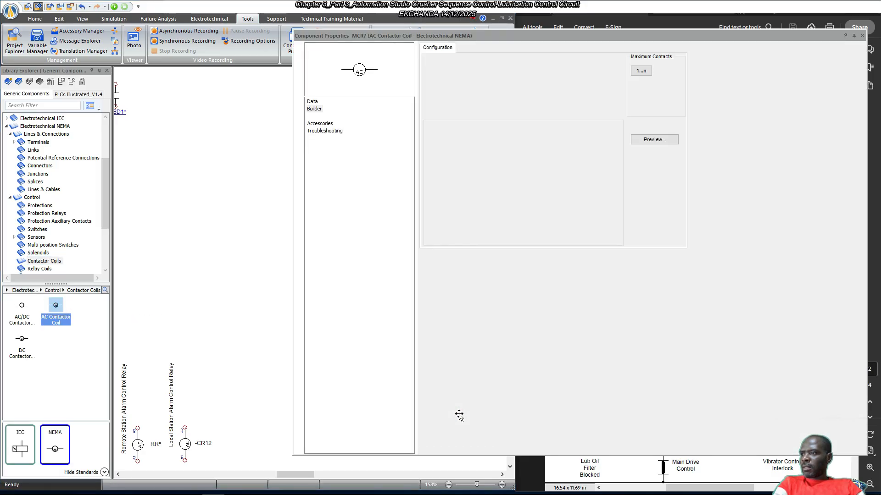
pyautogui.click(313, 102)
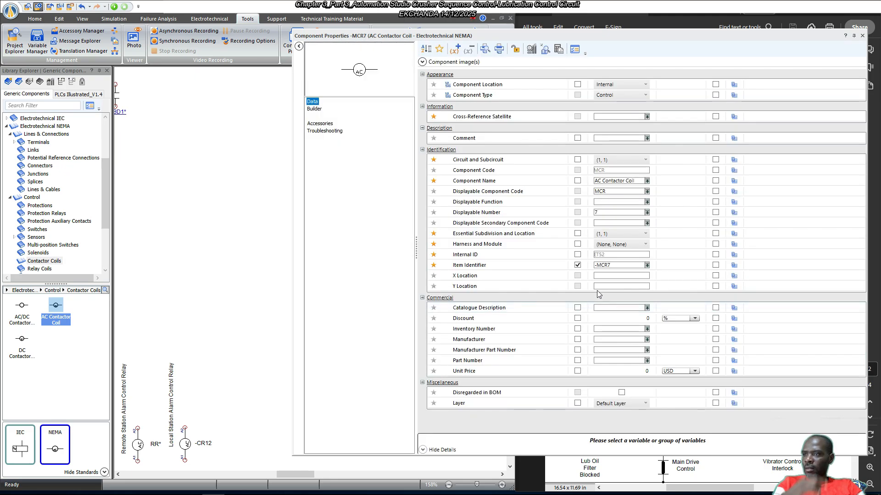
pyautogui.click(617, 264)
pyautogui.write('2')
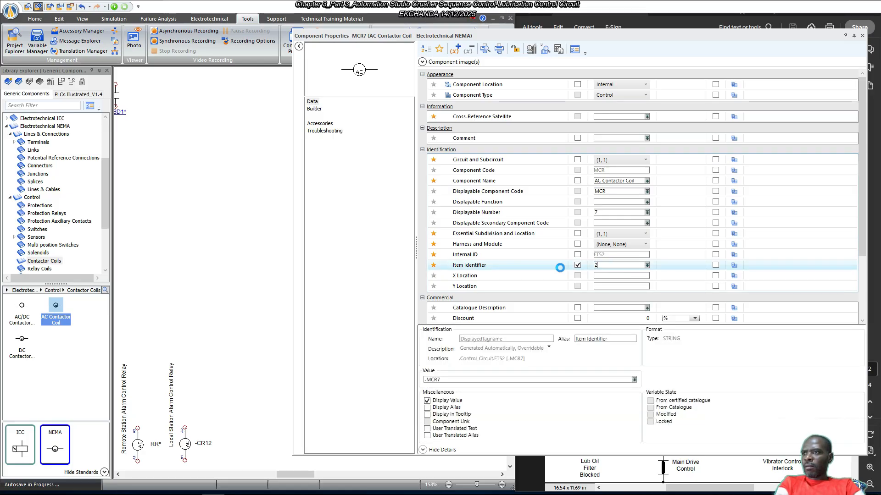
pyautogui.write('ad1')
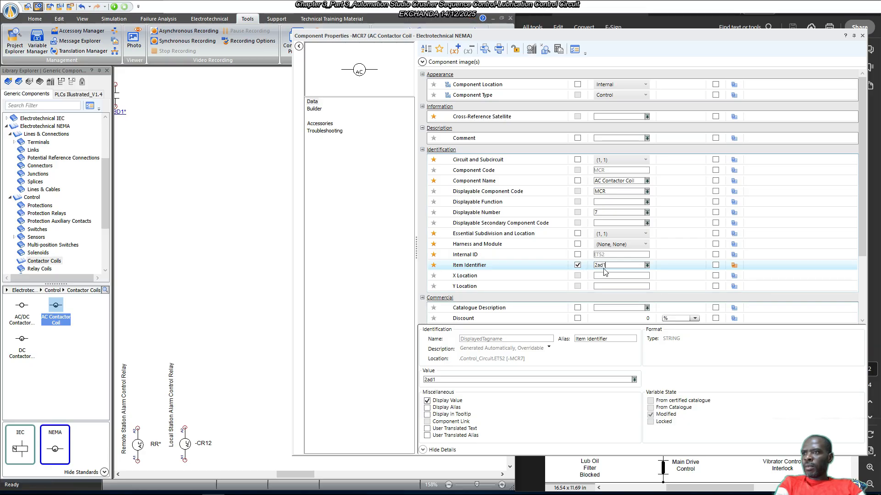
pyautogui.click(611, 266)
pyautogui.click(611, 265)
pyautogui.click(606, 266)
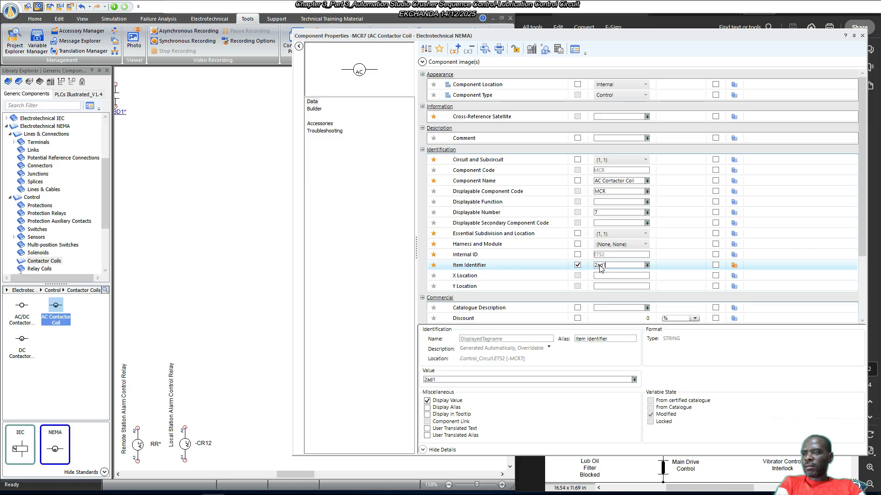
pyautogui.moveTo(605, 265); pyautogui.dragTo(598, 264)
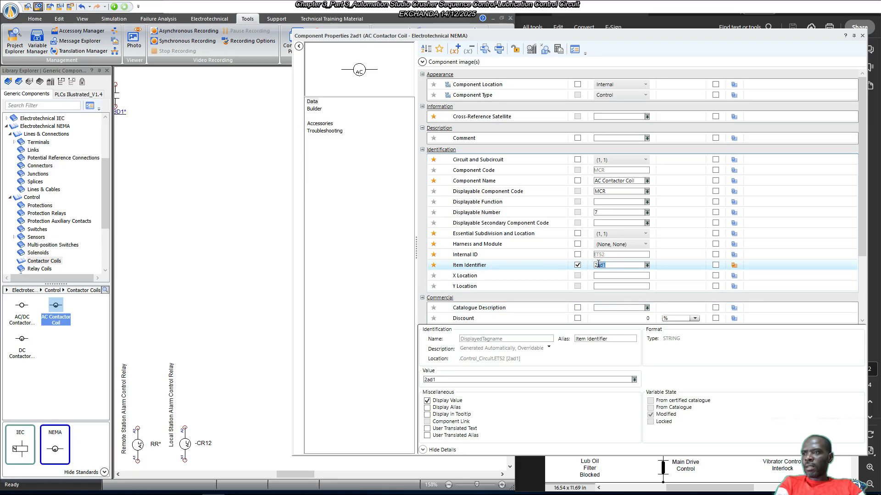
pyautogui.write('AD')
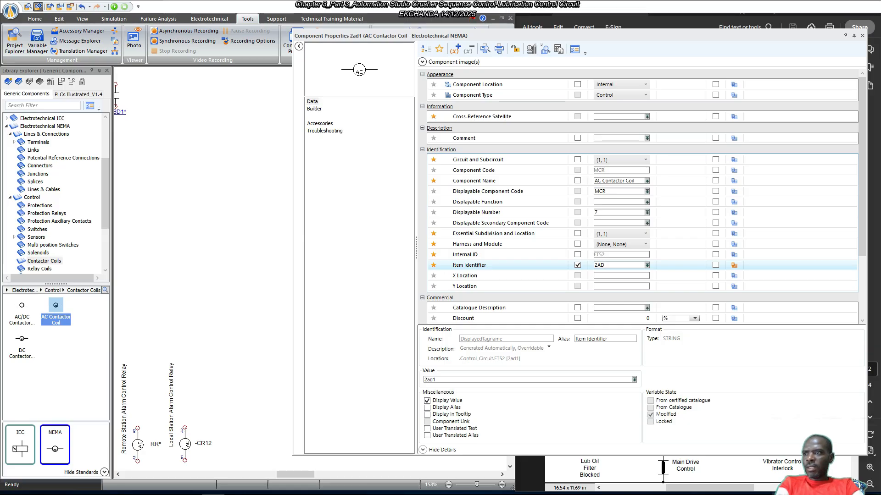
pyautogui.write('1')
pyautogui.press('Return')
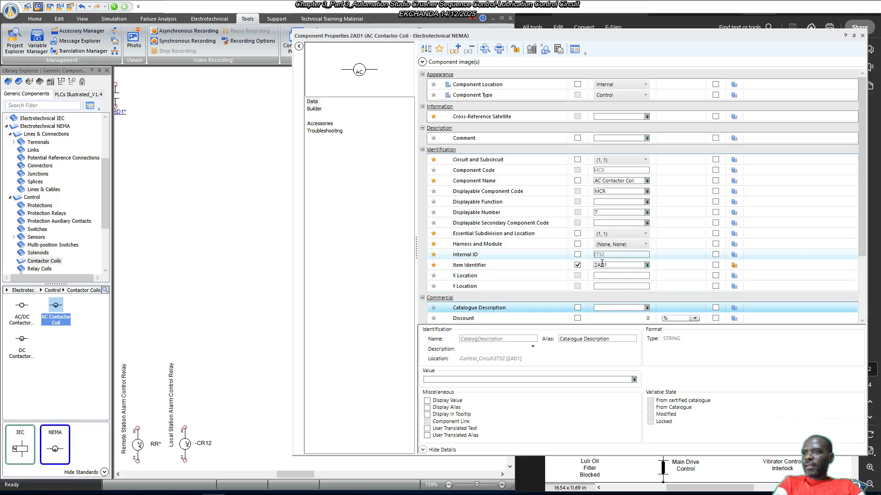
# Add a contact group with an NC Contact to the 2AD1 contactor coil, save the configuration, and align the contact's label beneath its symbol.
pyautogui.click(314, 109)
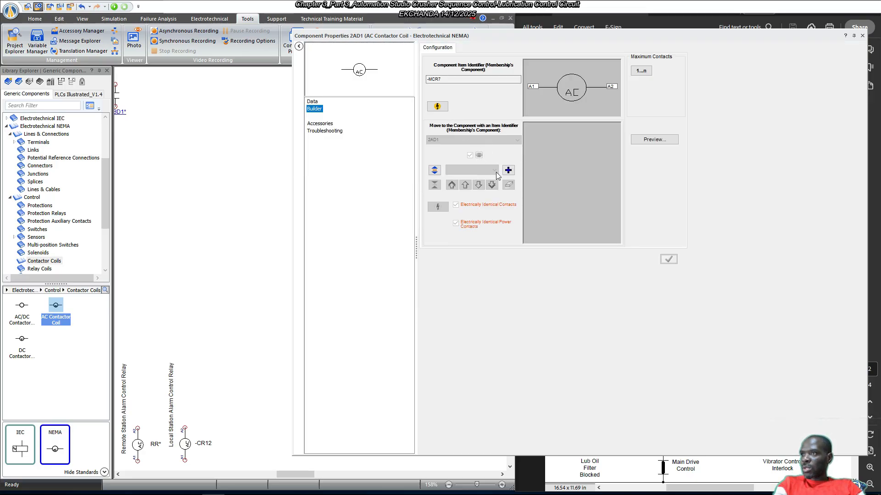
pyautogui.click(507, 172)
pyautogui.click(582, 185)
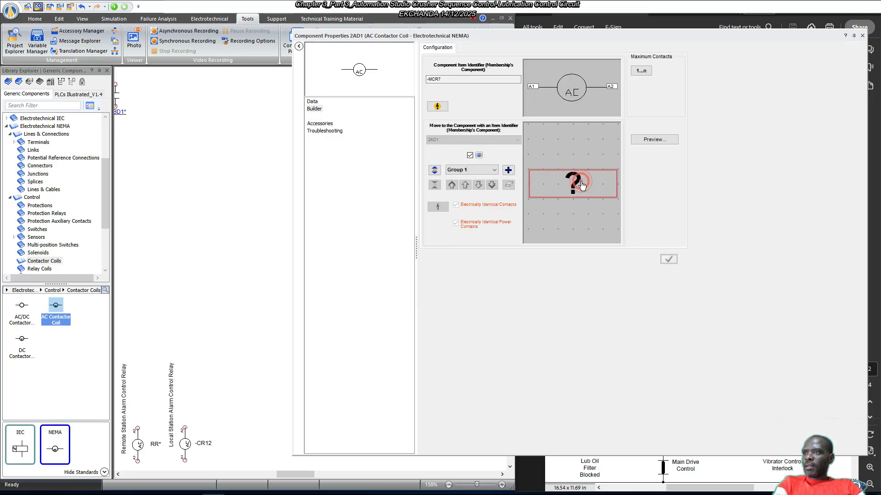
pyautogui.doubleClick(583, 185)
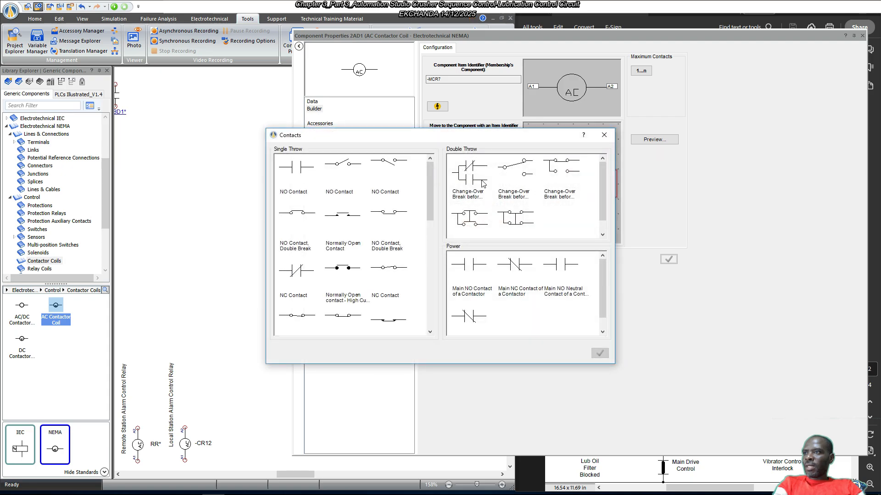
pyautogui.doubleClick(303, 274)
pyautogui.click(667, 259)
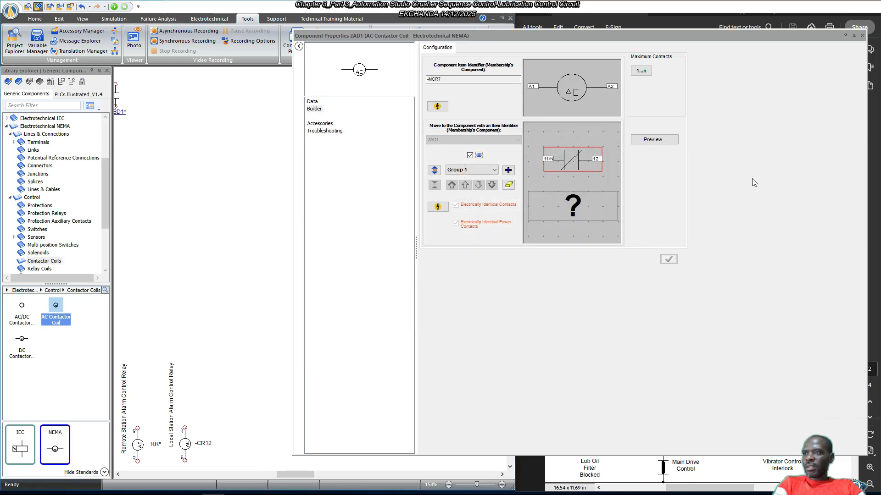
pyautogui.click(863, 36)
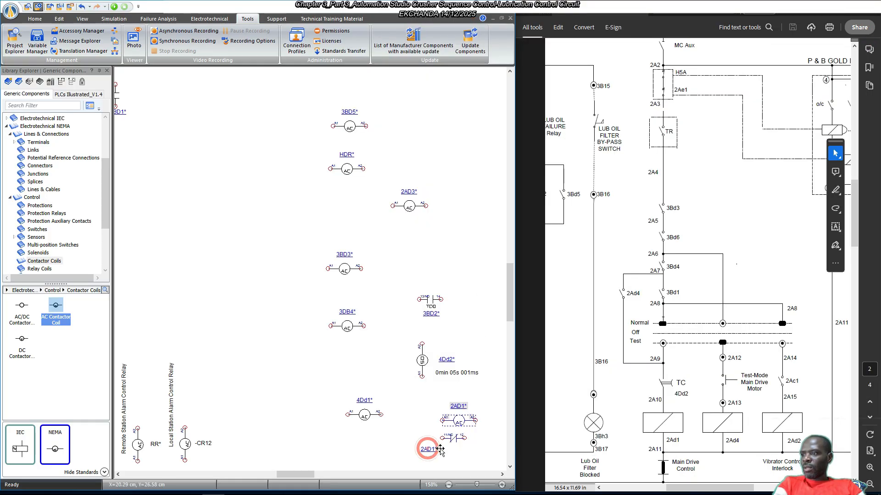
pyautogui.moveTo(435, 450); pyautogui.dragTo(462, 452)
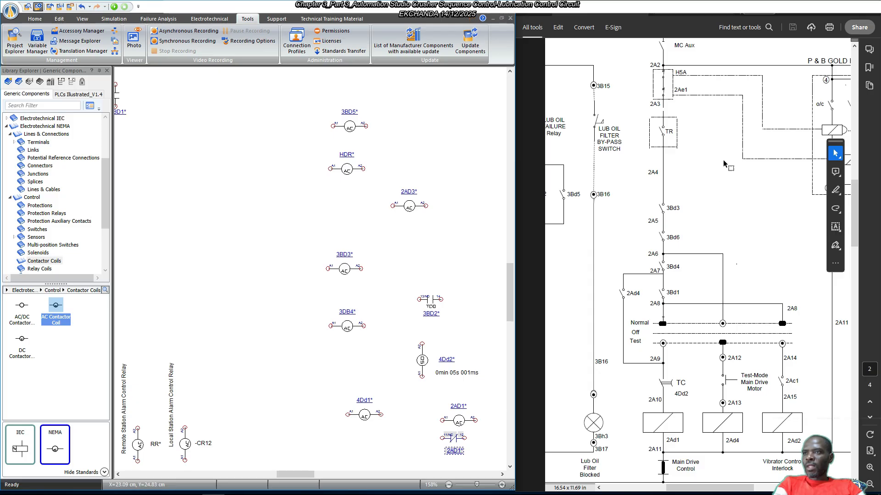
# Examine the reference drawing's alarm branch with the 3Bd1 and 2Ad1 contacts, and the lube oil and main drive circuits on the following sheet.
pyautogui.scroll(2, 760, 221)
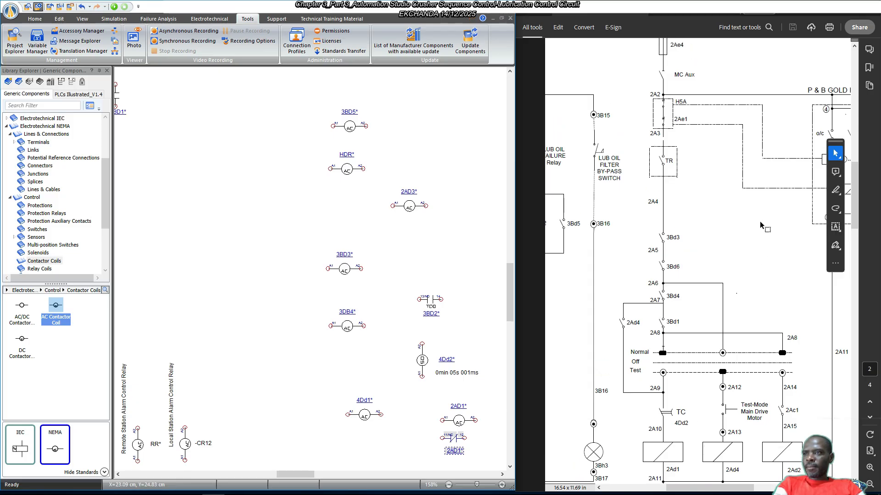
pyautogui.moveTo(725, 489); pyautogui.dragTo(679, 490)
pyautogui.scroll(5, 735, 311)
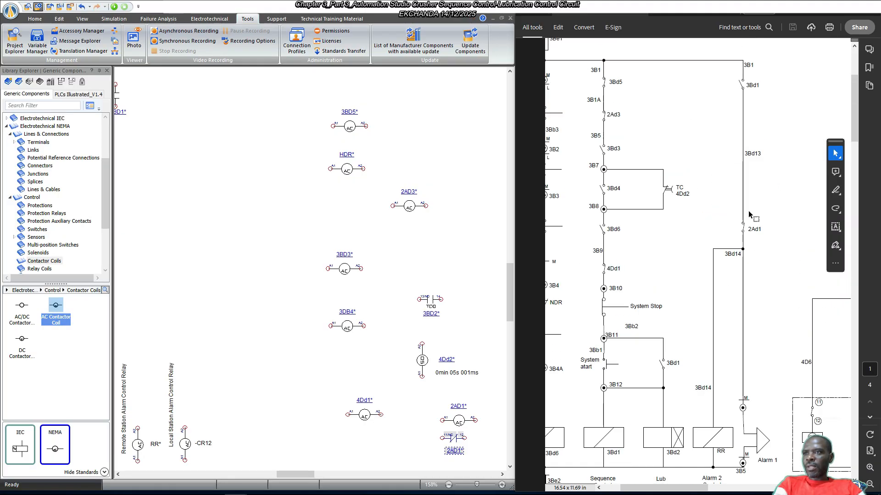
pyautogui.scroll(-1, 715, 440)
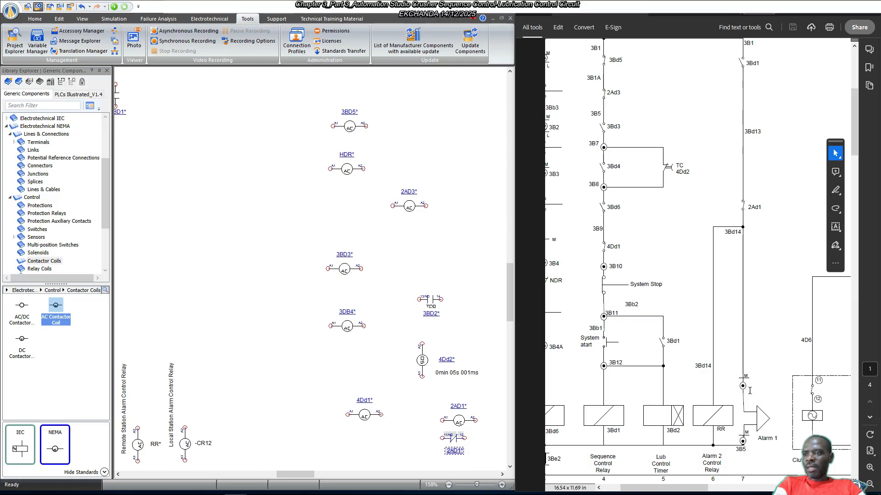
pyautogui.scroll(1, 740, 410)
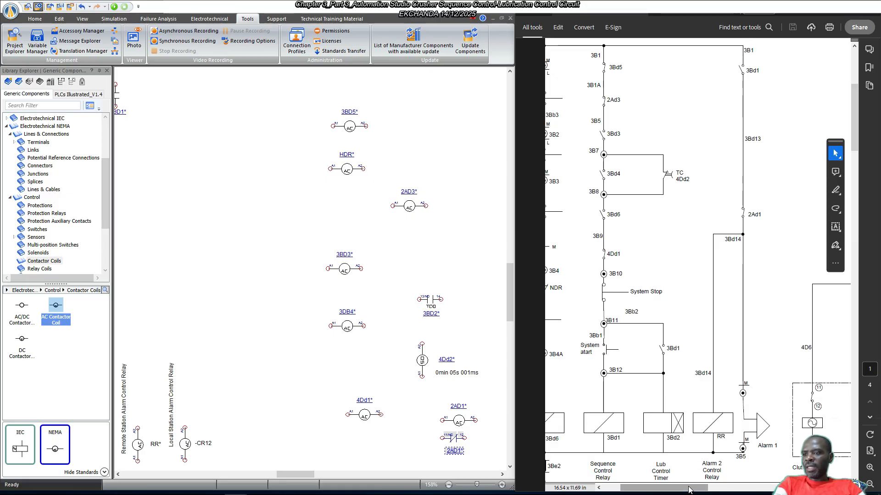
pyautogui.moveTo(692, 488)
pyautogui.mouseDown()
pyautogui.moveTo(675, 488)
pyautogui.moveTo(703, 488)
pyautogui.mouseUp()
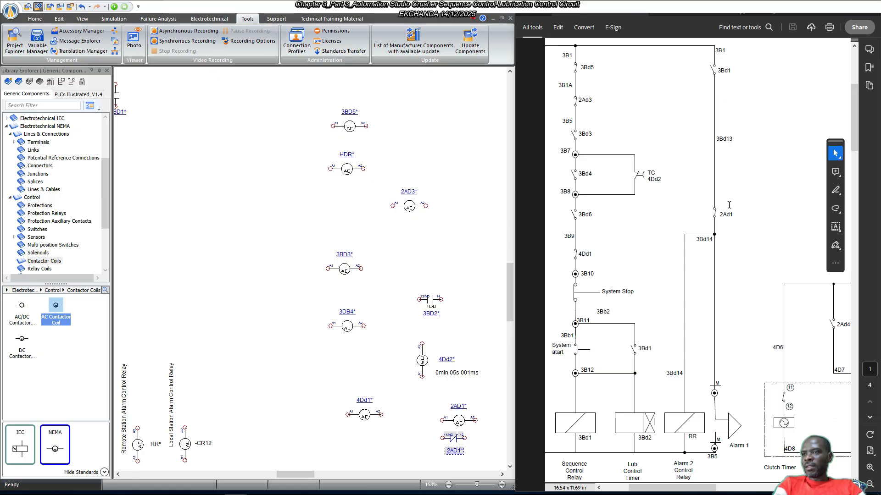
pyautogui.scroll(-10, 714, 462)
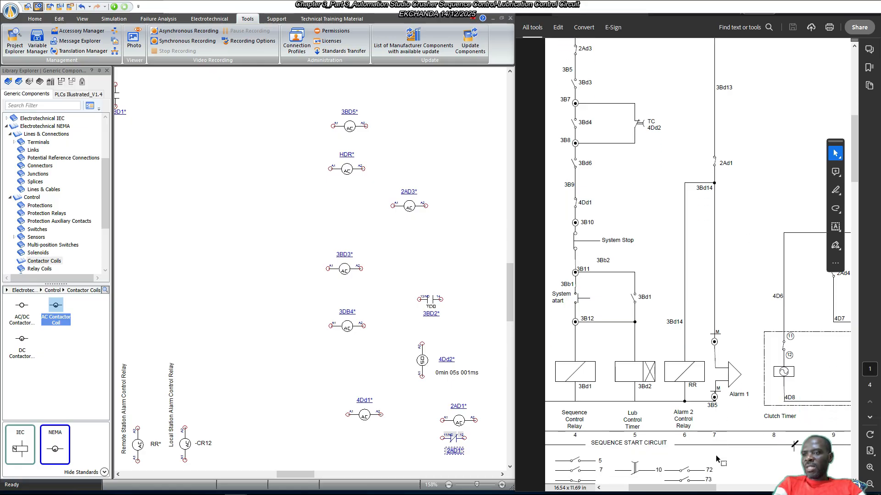
pyautogui.scroll(-1, 754, 426)
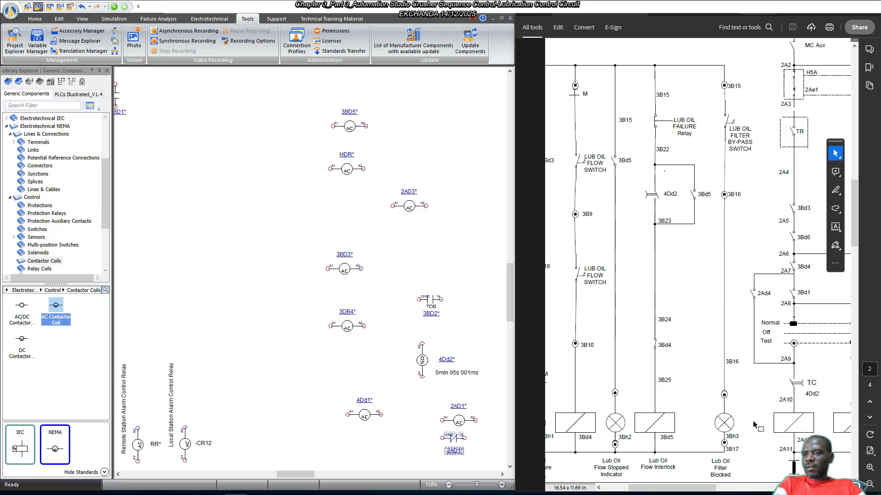
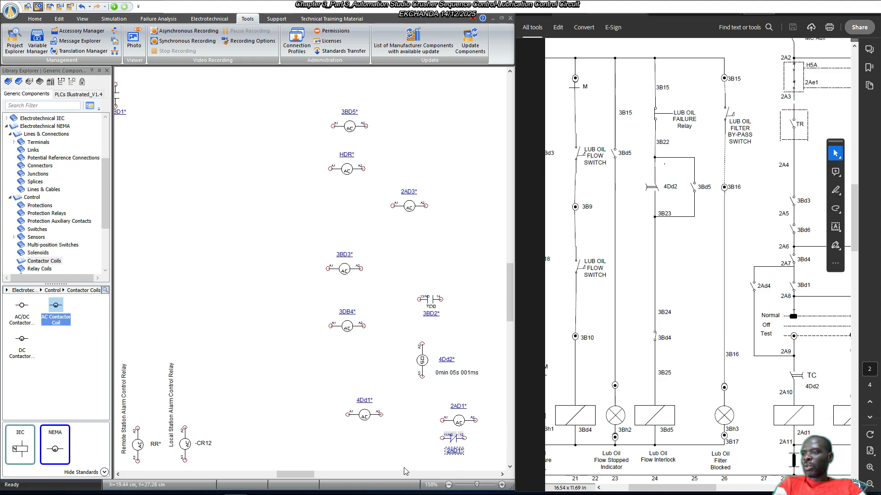
# Move the 2AD1 NC contact into the open area between the vertical 3BD1 contact and the HDR relay coil.
pyautogui.moveTo(306, 474); pyautogui.dragTo(303, 473)
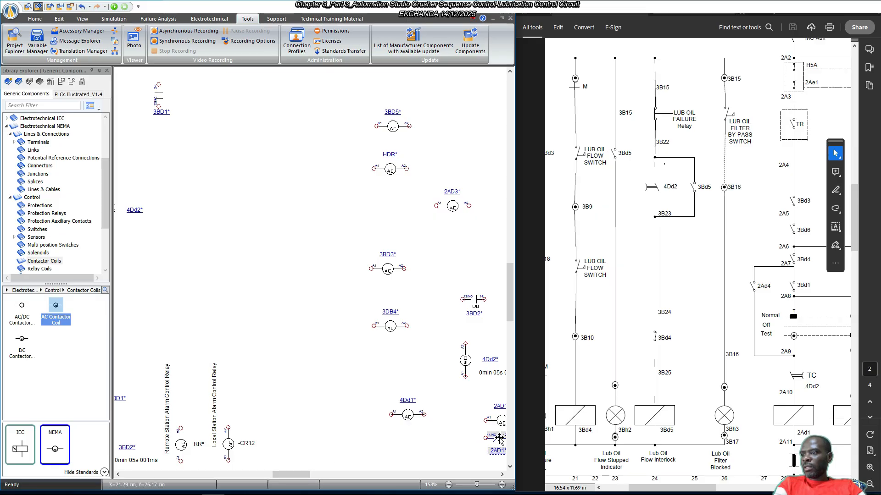
pyautogui.moveTo(499, 439); pyautogui.dragTo(281, 151)
pyautogui.scroll(10, 681, 273)
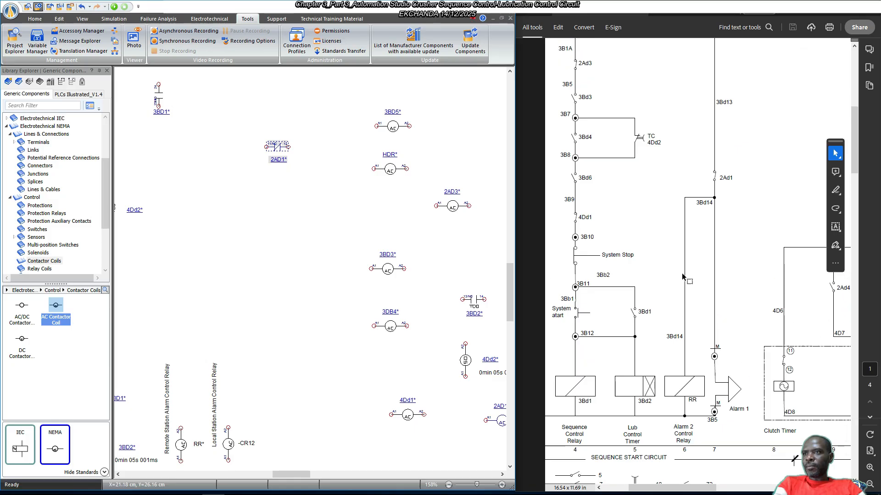
pyautogui.scroll(3, 681, 273)
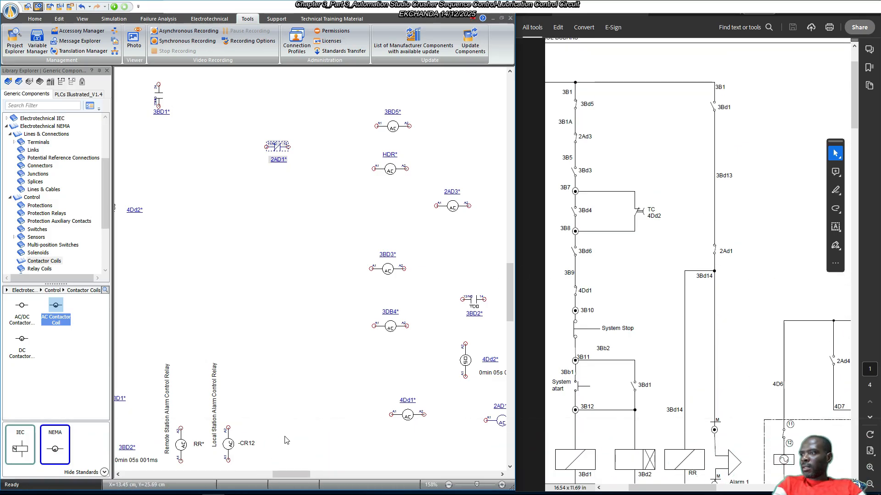
pyautogui.moveTo(300, 475); pyautogui.dragTo(287, 478)
pyautogui.scroll(5, 362, 241)
pyautogui.scroll(-2, 367, 238)
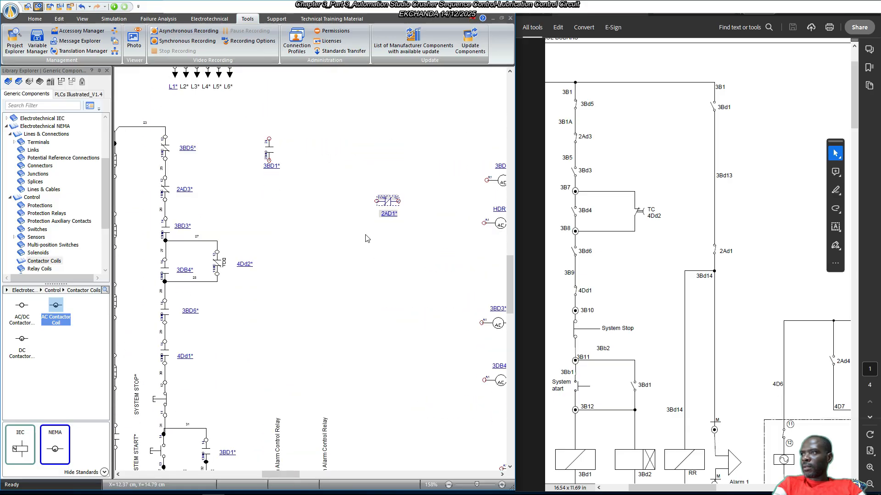
pyautogui.scroll(-1, 367, 238)
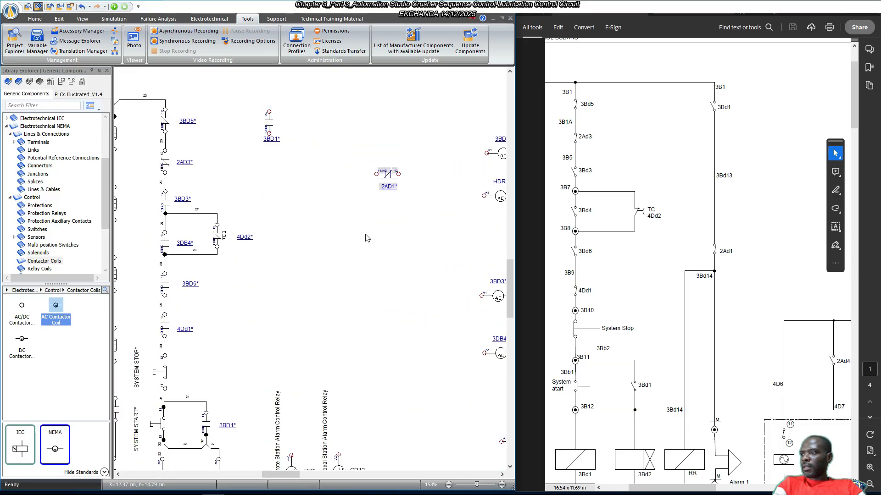
# Rotate the 2AD1 NC contact left to stand vertically and place its identifier label beside the symbol.
pyautogui.rightClick(388, 175)
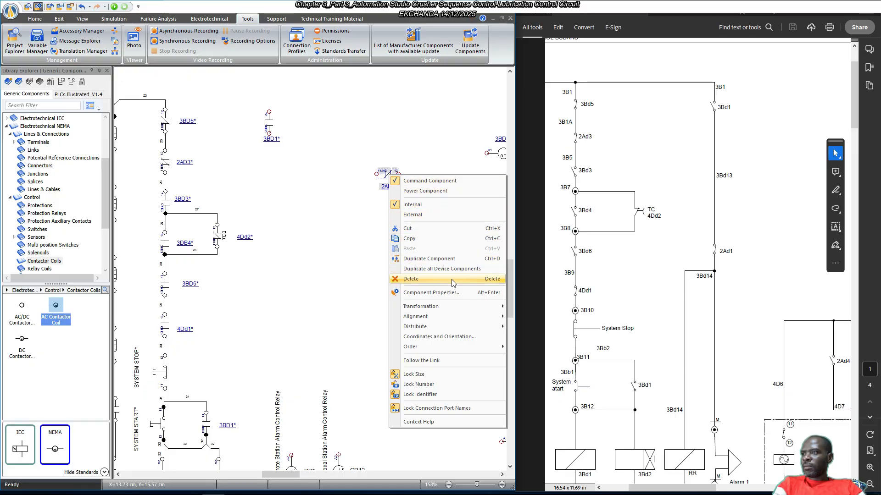
pyautogui.moveTo(456, 304)
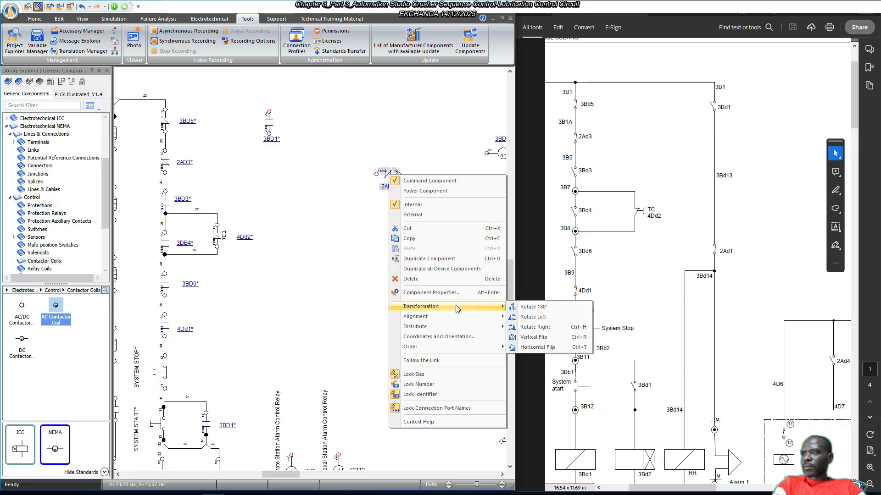
pyautogui.click(533, 317)
pyautogui.click(409, 219)
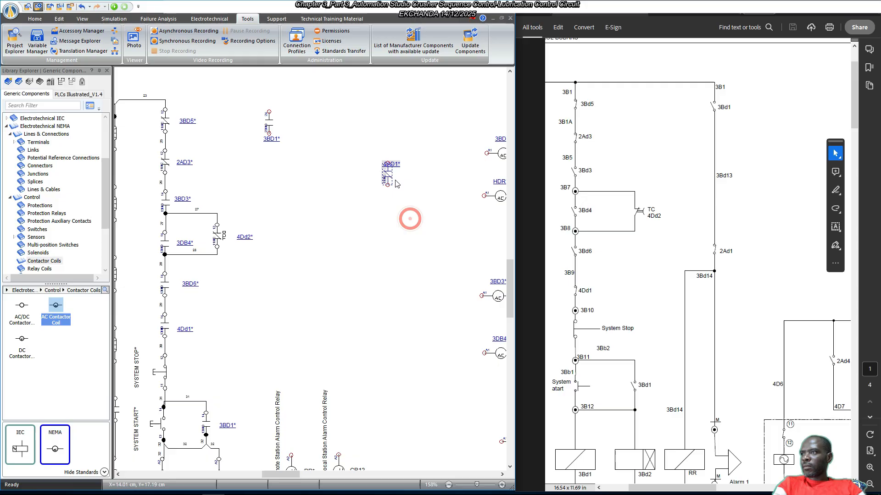
pyautogui.moveTo(391, 164); pyautogui.dragTo(412, 183)
pyautogui.click(406, 226)
# Line up the 3BD1 and 2AD1 contacts in one vertical column, with 3BD1 above and 2AD1 well below it.
pyautogui.click(387, 173)
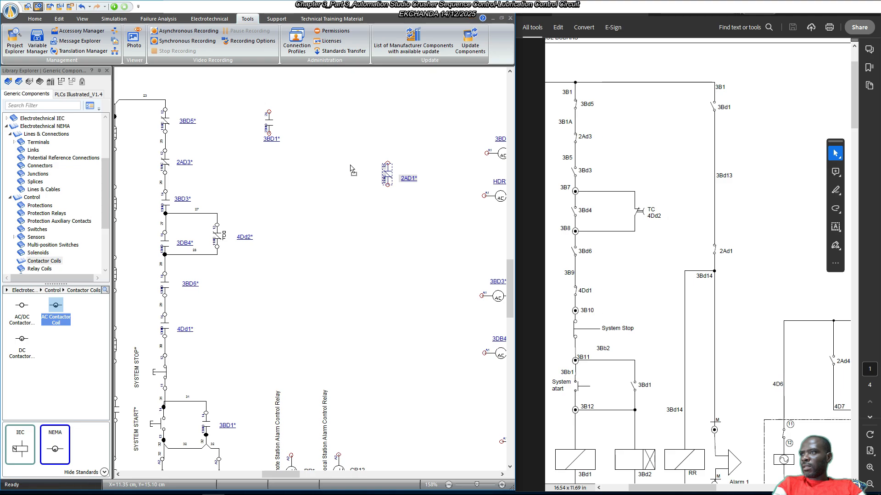
pyautogui.moveTo(388, 175); pyautogui.dragTo(337, 162)
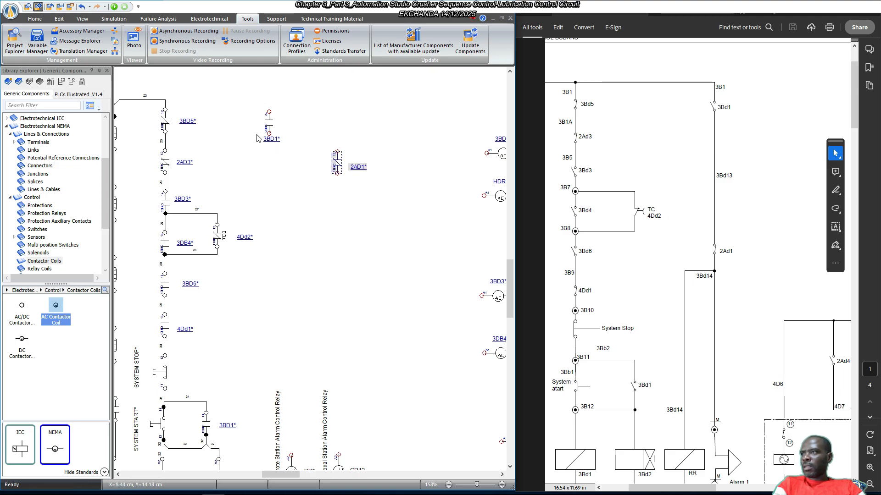
pyautogui.moveTo(272, 123); pyautogui.dragTo(339, 121)
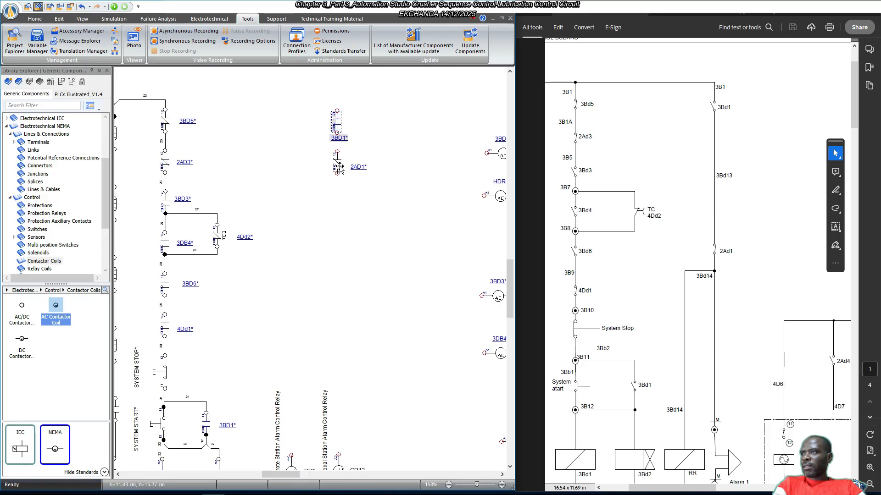
pyautogui.moveTo(338, 168); pyautogui.dragTo(336, 267)
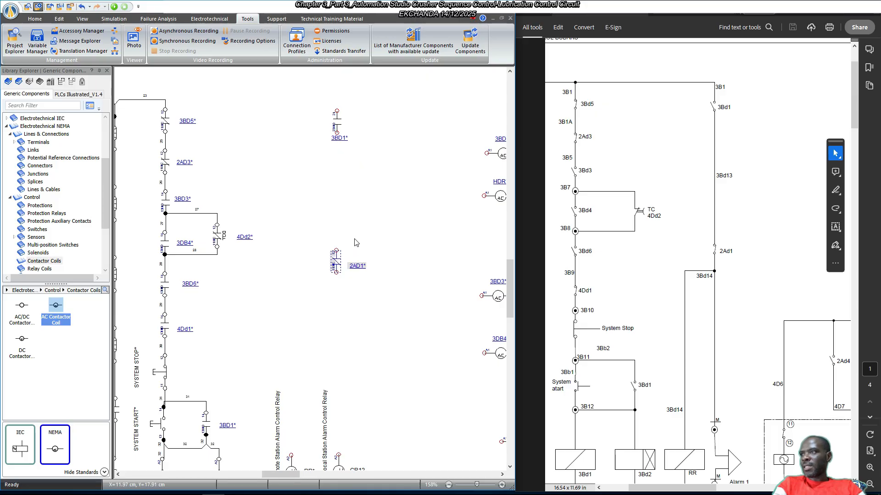
# Unlock the 2AD1 contact's connection port names and move the 11/NC port label below the contact's lower terminal.
pyautogui.moveTo(335, 265); pyautogui.dragTo(331, 275)
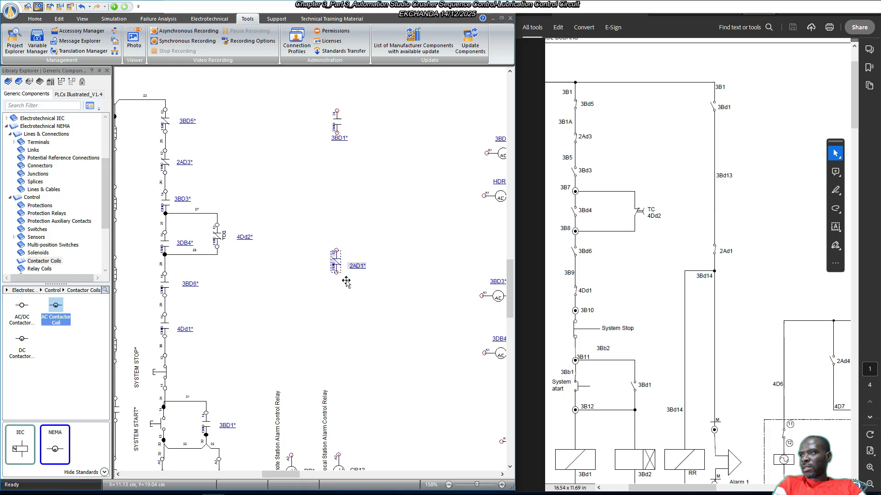
pyautogui.scroll(4, 347, 265)
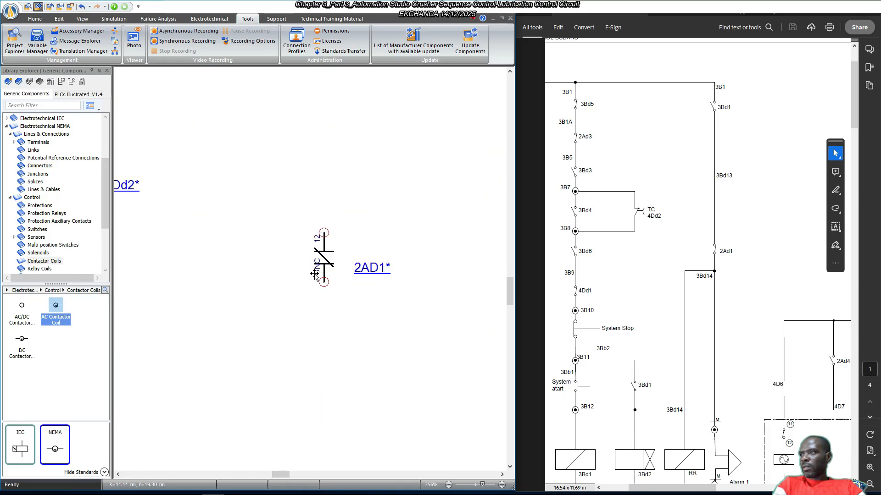
pyautogui.moveTo(314, 272)
pyautogui.mouseDown()
pyautogui.moveTo(316, 296)
pyautogui.moveTo(319, 283)
pyautogui.mouseUp()
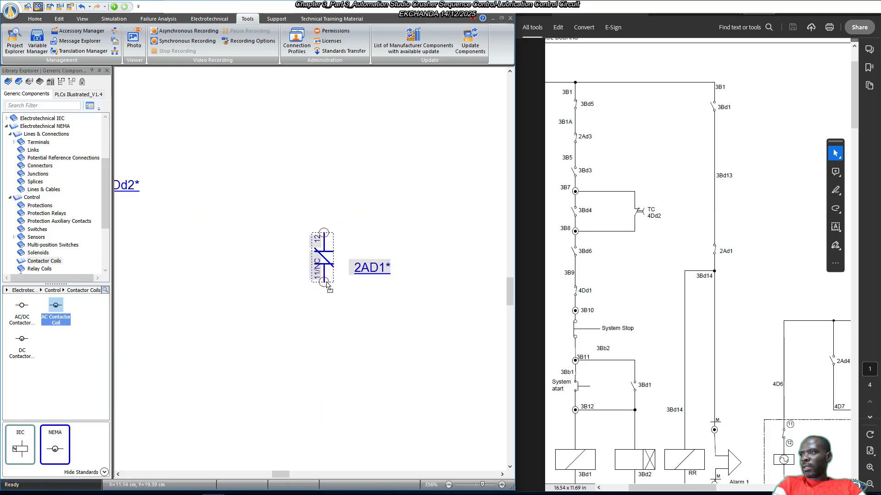
pyautogui.rightClick(329, 259)
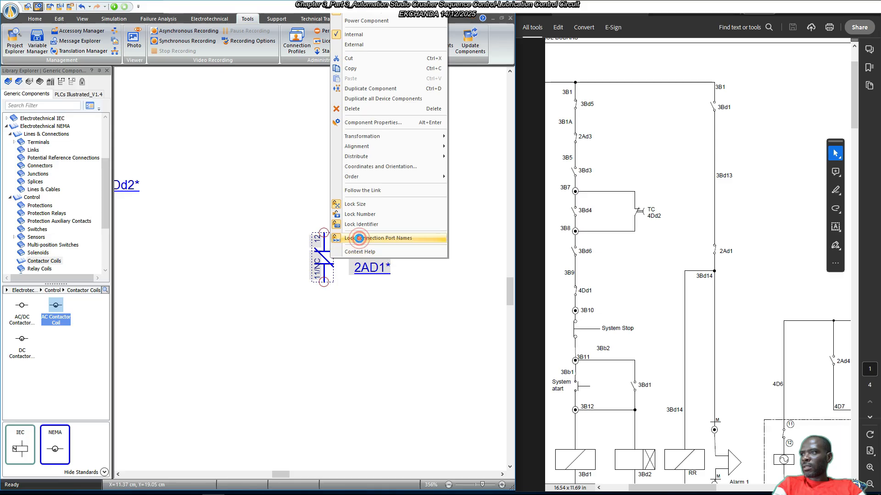
pyautogui.click(295, 340)
pyautogui.click(316, 272)
pyautogui.moveTo(316, 272); pyautogui.dragTo(314, 302)
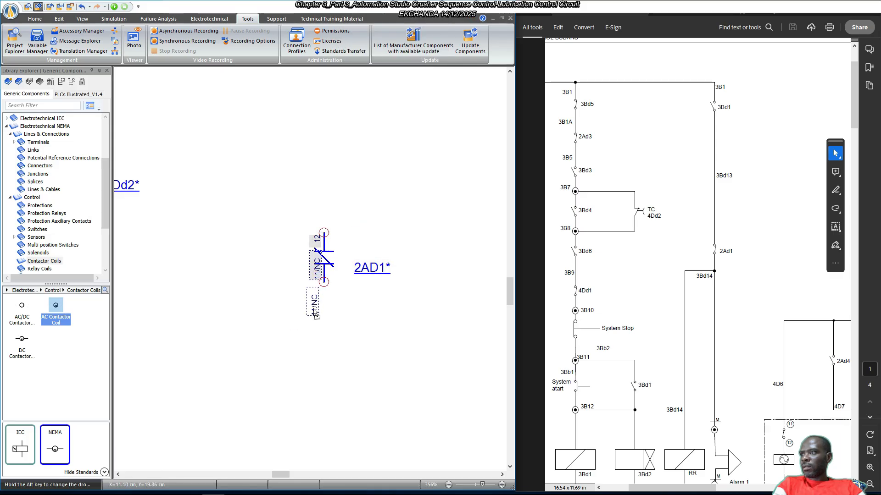
# Move the terminal labels of contacts 2AD1 and 3BD1 clear above and below their symbols.
pyautogui.click(315, 241)
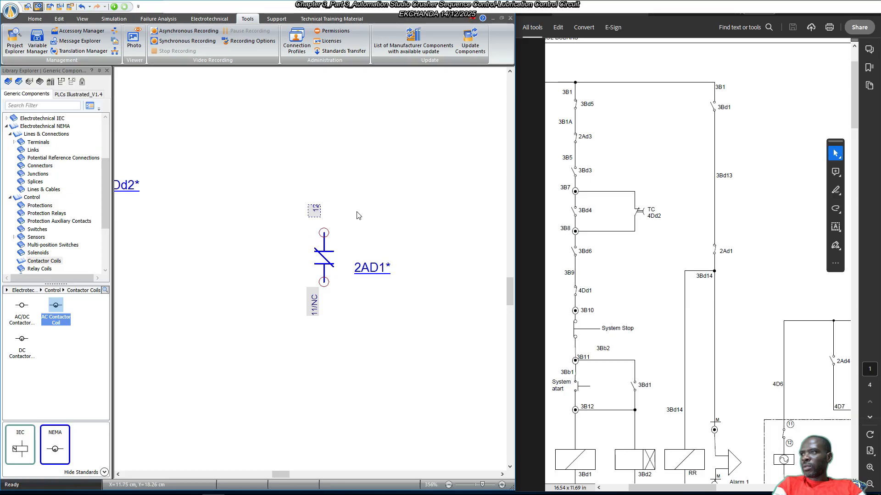
pyautogui.scroll(5, 356, 218)
pyautogui.moveTo(320, 214); pyautogui.dragTo(319, 253)
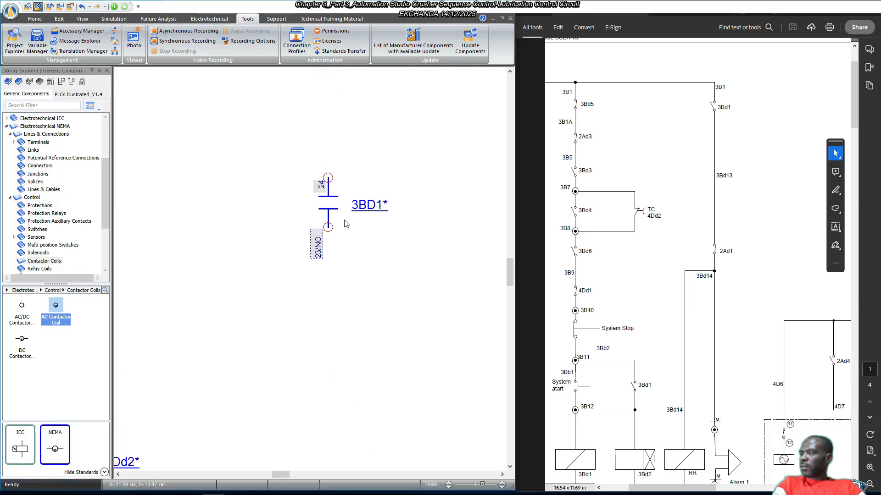
pyautogui.moveTo(321, 187); pyautogui.dragTo(318, 158)
pyautogui.click(359, 265)
# Compare the placement of contacts 3BD1 and 2AD1 and the two alarm relay coils with the reference drawing.
pyautogui.scroll(-3, 365, 259)
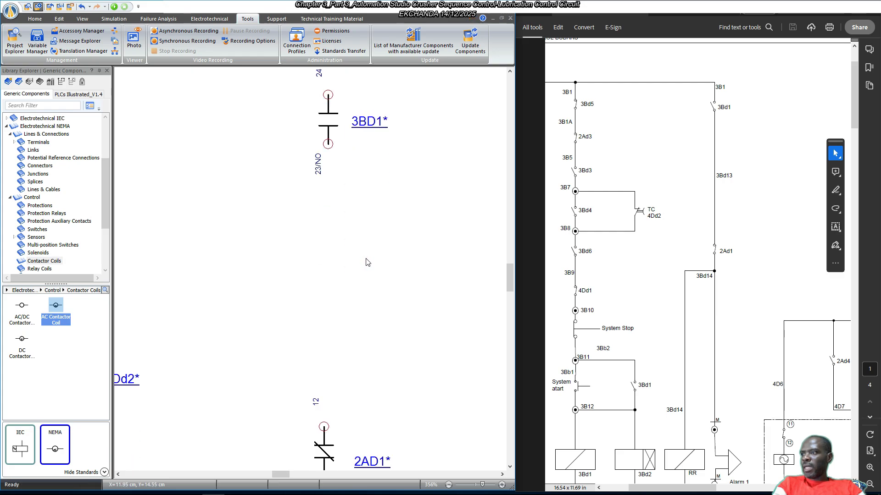
pyautogui.scroll(-2, 365, 255)
pyautogui.scroll(-5, 372, 236)
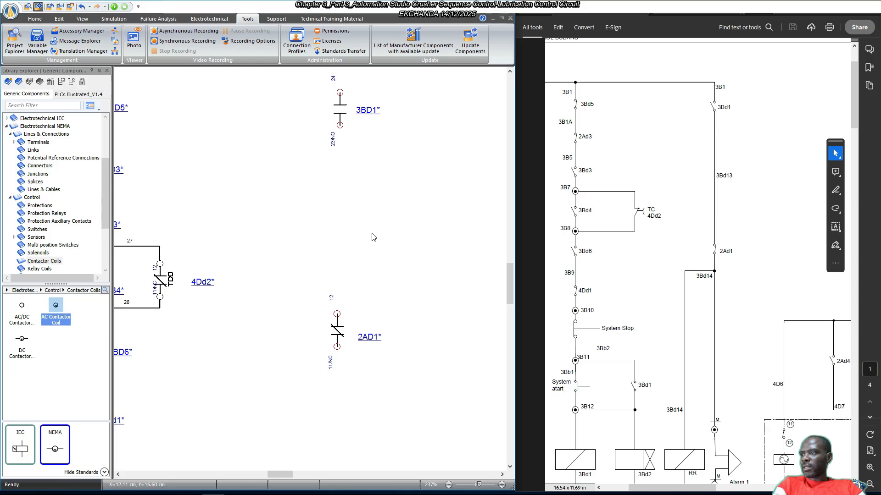
pyautogui.scroll(-1, 372, 239)
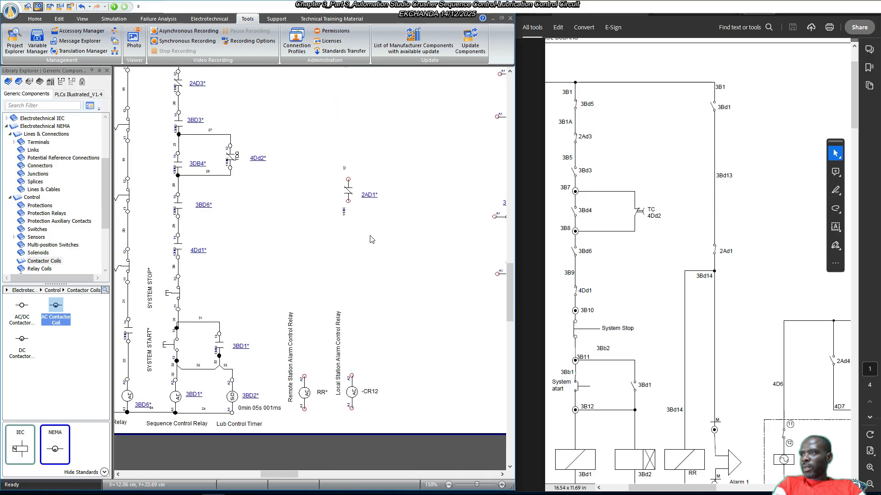
pyautogui.scroll(4, 372, 239)
pyautogui.scroll(1, 370, 235)
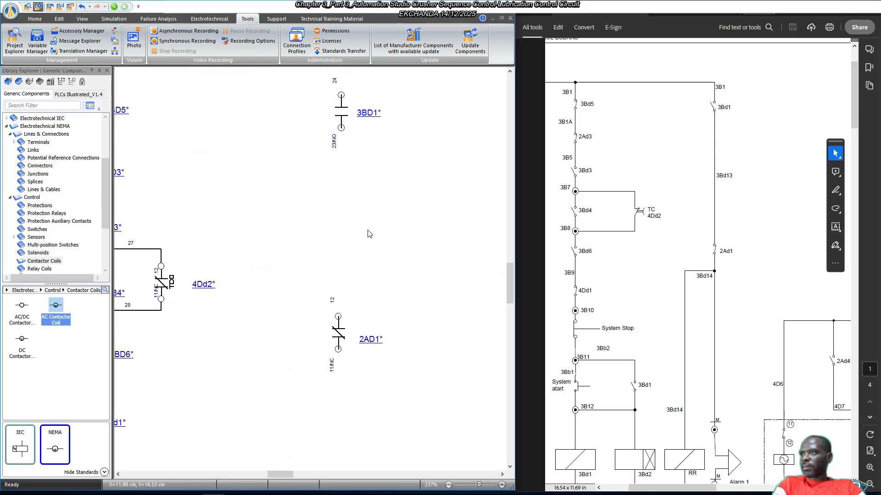
pyautogui.scroll(1, 366, 231)
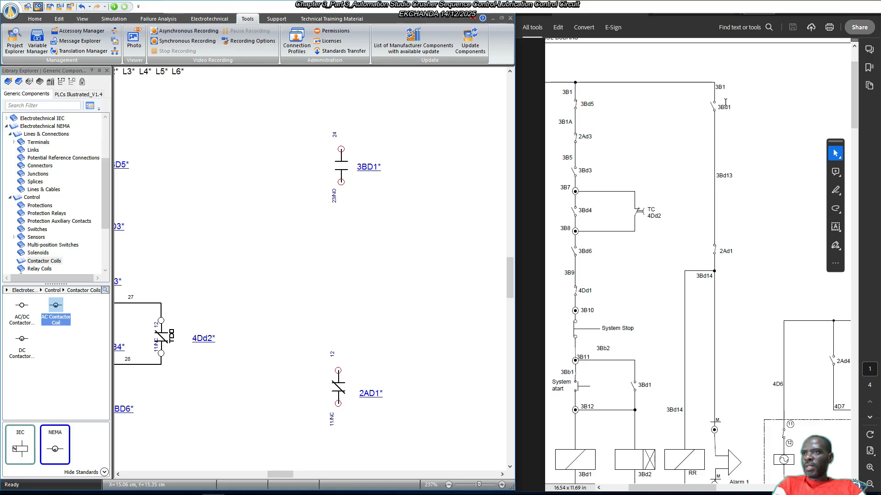
pyautogui.scroll(-2, 390, 184)
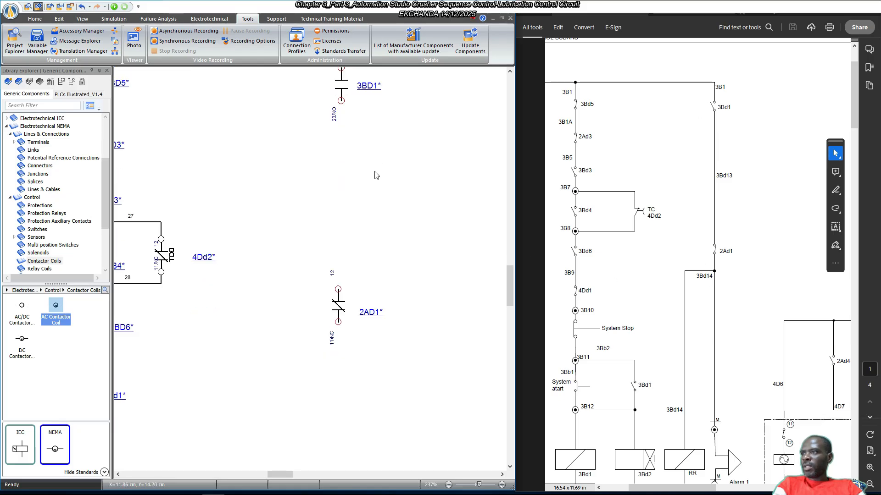
pyautogui.scroll(-6, 375, 175)
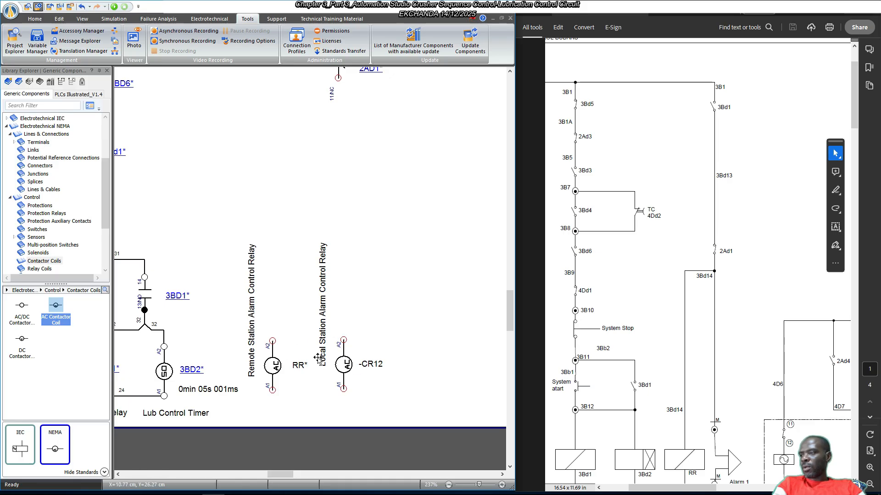
pyautogui.scroll(9, 321, 351)
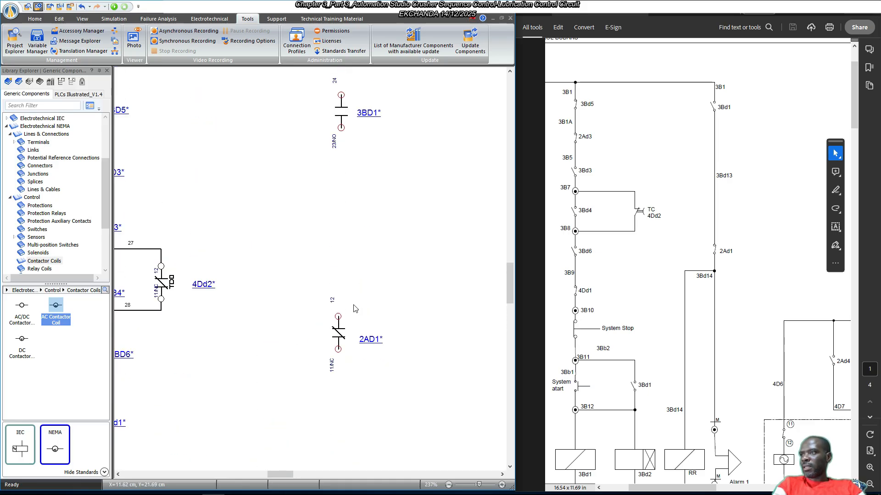
pyautogui.scroll(-1, 371, 180)
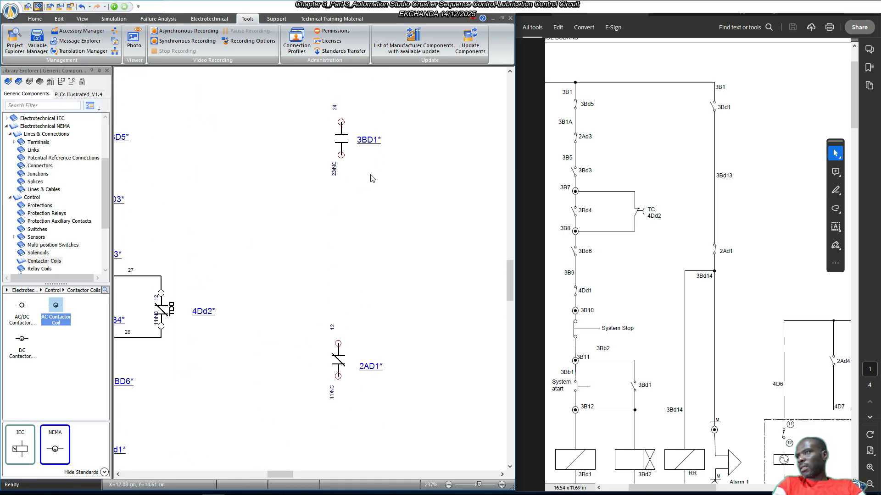
# Align contact 2AD1 and the Local Station Alarm Control Relay coil in one column with contact 3BD1, using Align Middle.
pyautogui.click(344, 139)
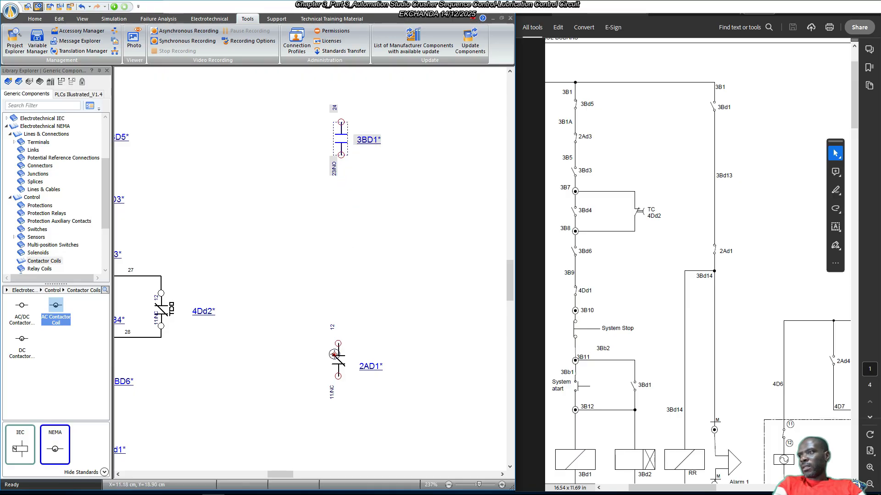
pyautogui.click(334, 355)
pyautogui.scroll(-5, 345, 360)
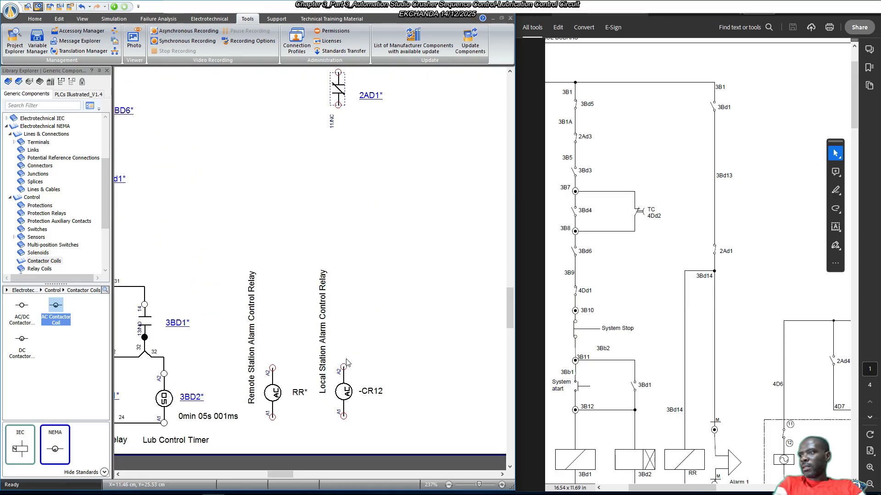
pyautogui.rightClick(346, 390)
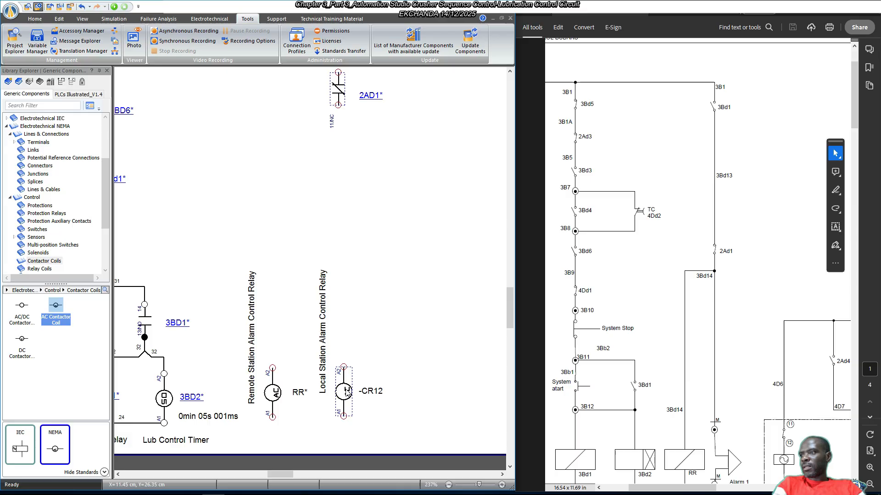
pyautogui.moveTo(432, 295)
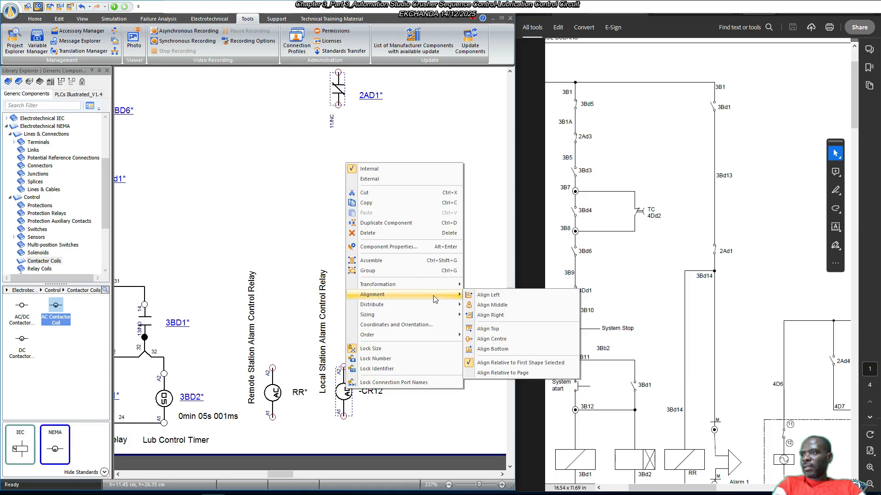
pyautogui.click(513, 305)
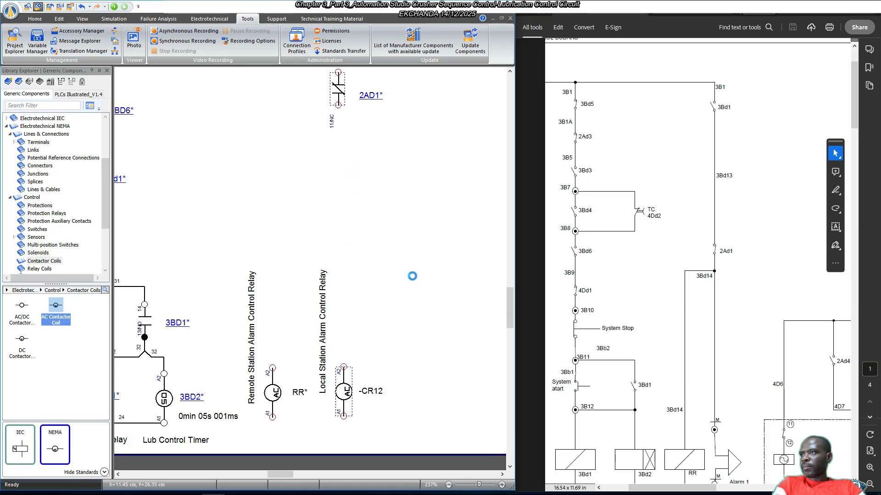
pyautogui.scroll(6, 413, 278)
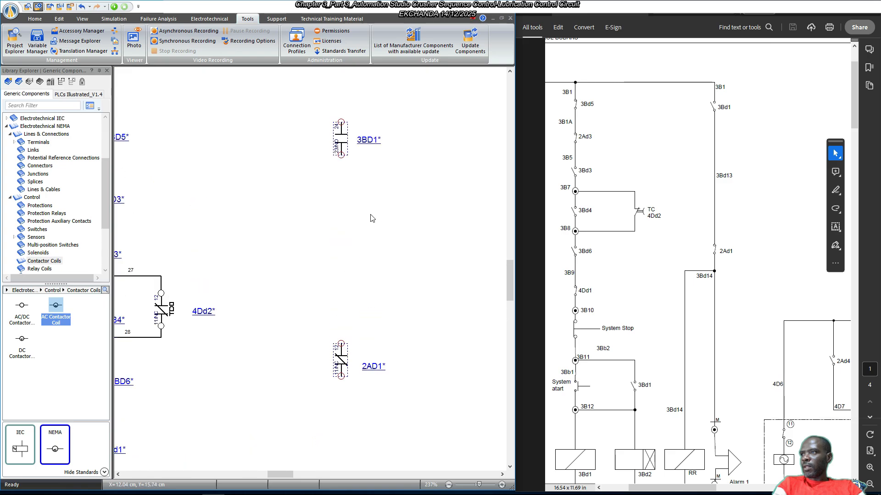
pyautogui.click(360, 169)
# Wire contact 3BD1 in series with contact 2AD1 and on to terminal A2 of the Local Station Alarm Control Relay coil.
pyautogui.click(340, 155)
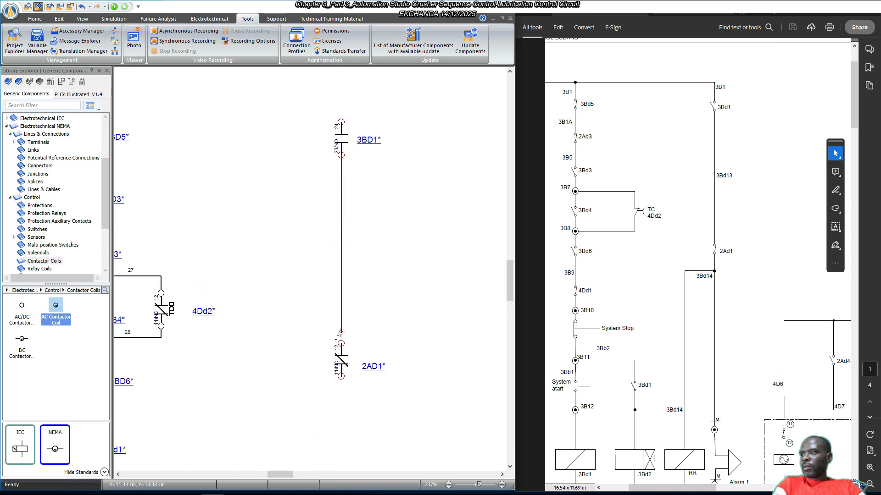
pyautogui.click(341, 343)
pyautogui.scroll(-4, 360, 220)
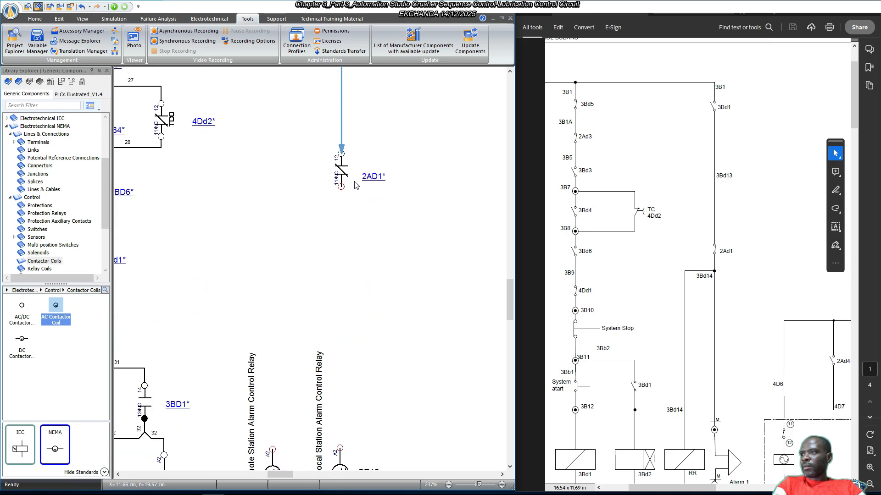
pyautogui.click(341, 185)
pyautogui.scroll(-4, 337, 229)
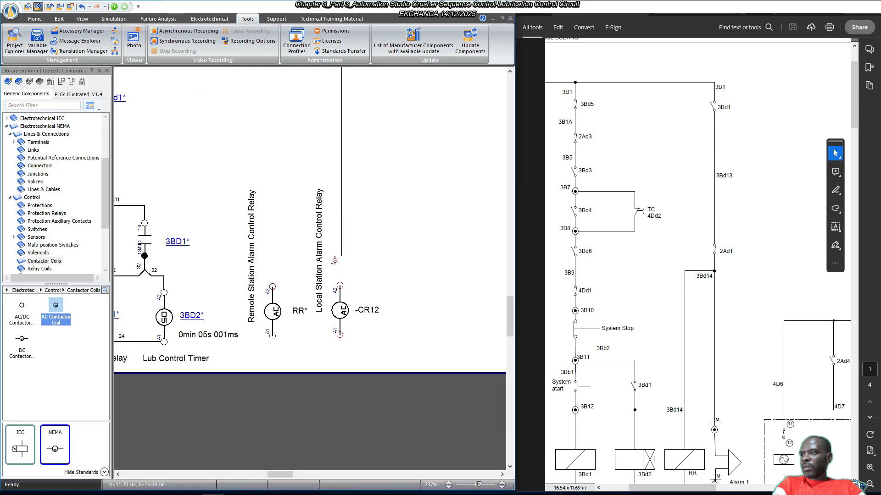
pyautogui.click(338, 285)
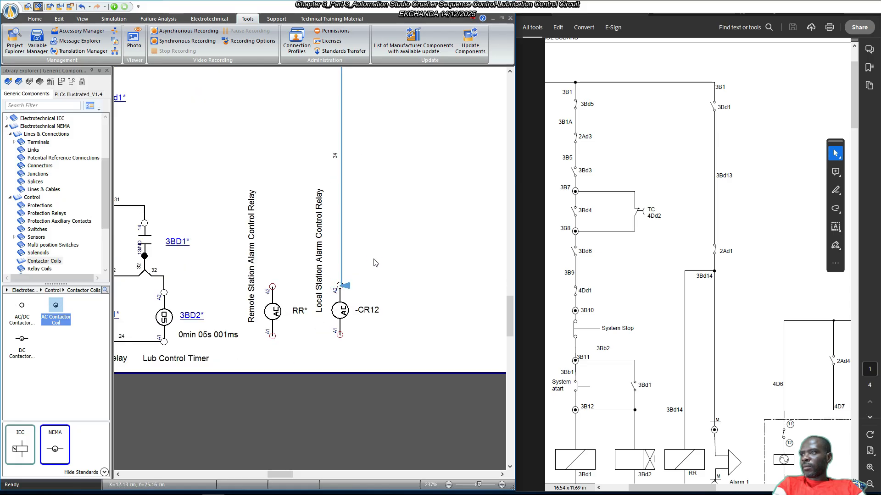
# Wire the upper terminal of contact 3BD1 to the upper terminal of contact 3BD5 on supply line 23.
pyautogui.scroll(8, 374, 257)
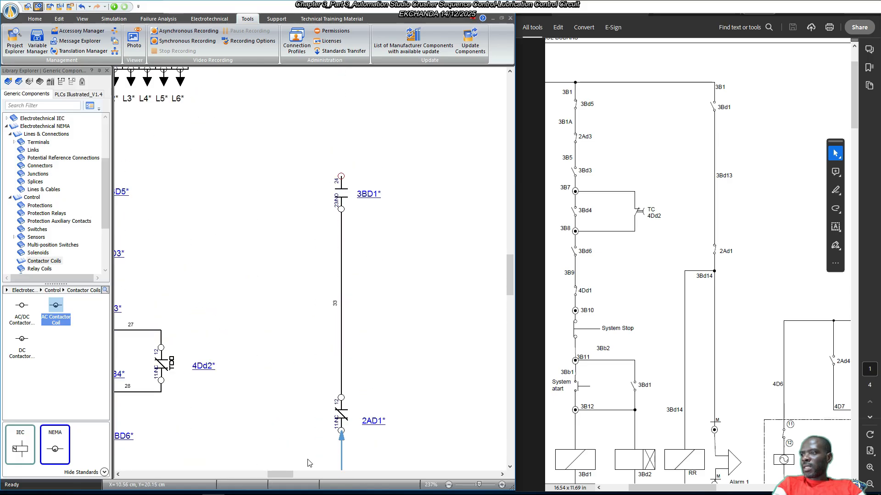
pyautogui.moveTo(285, 474); pyautogui.dragTo(281, 474)
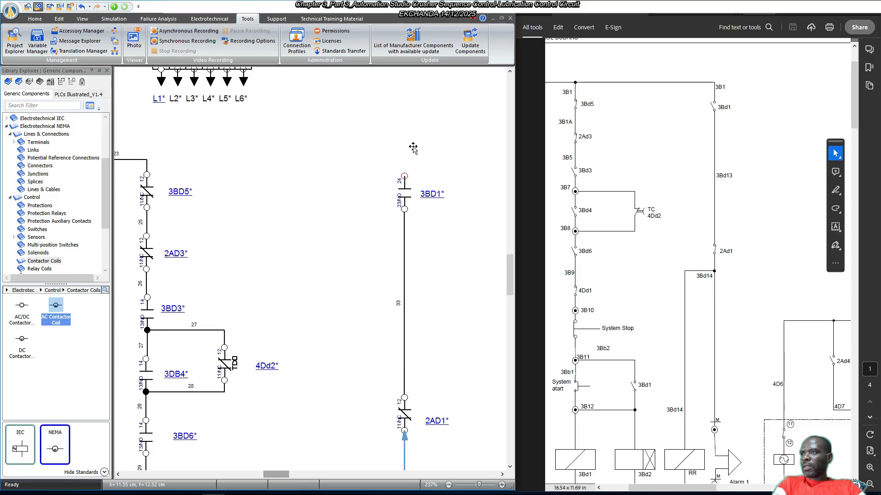
pyautogui.moveTo(405, 173); pyautogui.dragTo(147, 161)
pyautogui.click(147, 175)
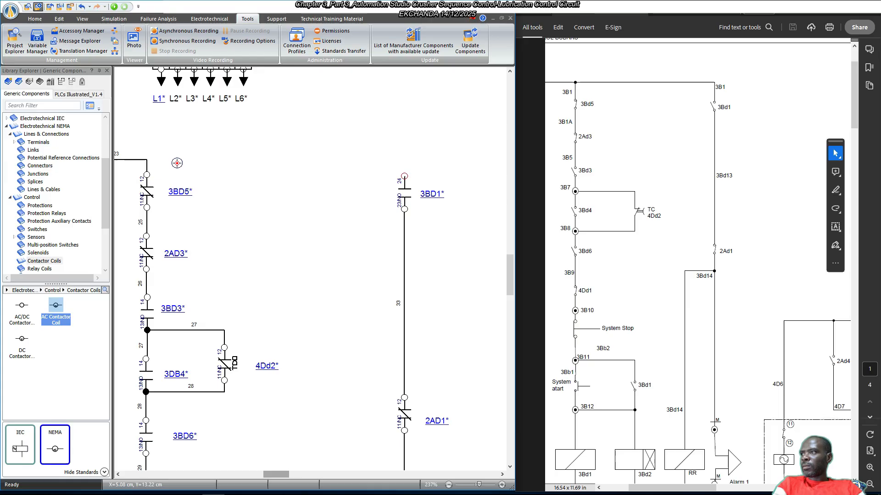
# Wire terminal A1 of the local alarm relay coil to A1 of coil RR and on to A1 of timer coil 3BD2.
pyautogui.scroll(-10, 311, 194)
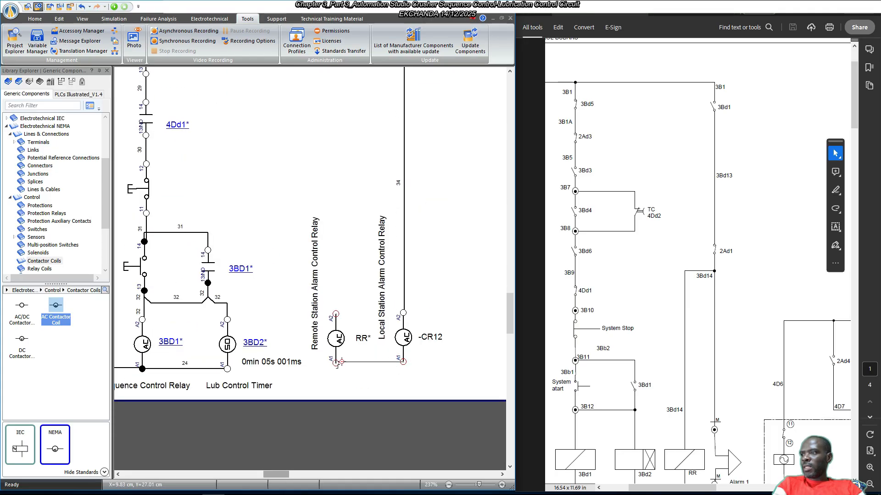
pyautogui.click(334, 368)
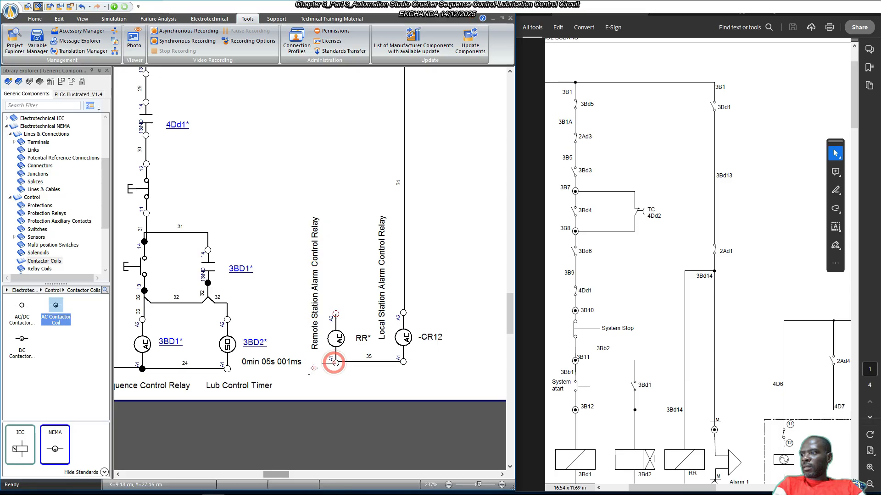
pyautogui.click(228, 367)
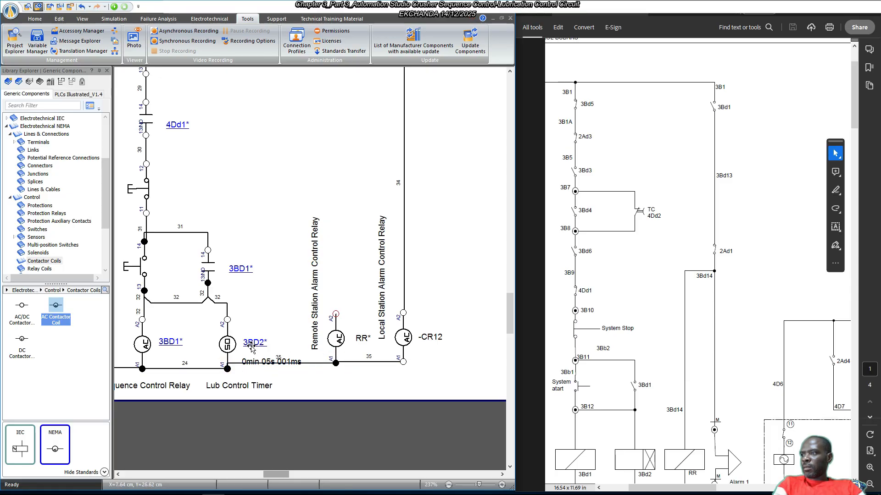
# Align the bottoms of coil RR and the local alarm relay coil with timer coil 3BD2.
pyautogui.click(227, 344)
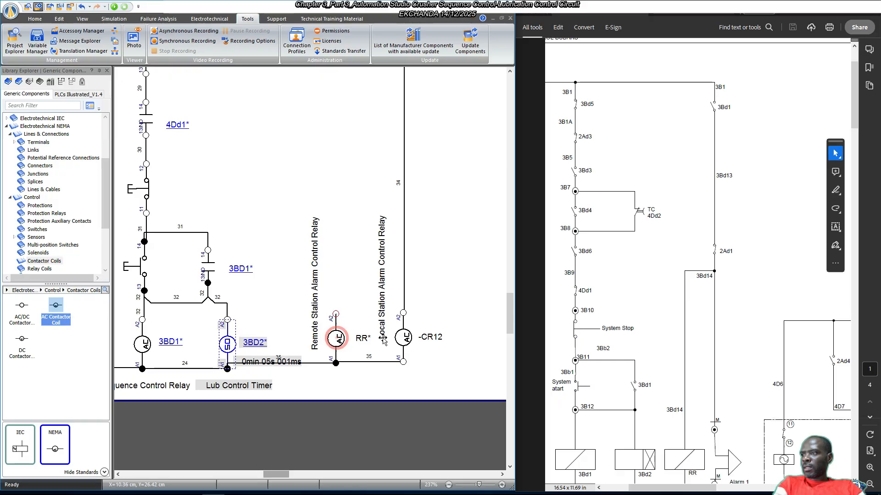
pyautogui.click(337, 340)
pyautogui.keyDown('ctrl'); pyautogui.click(404, 339); pyautogui.keyUp('ctrl')
pyautogui.rightClick(405, 338)
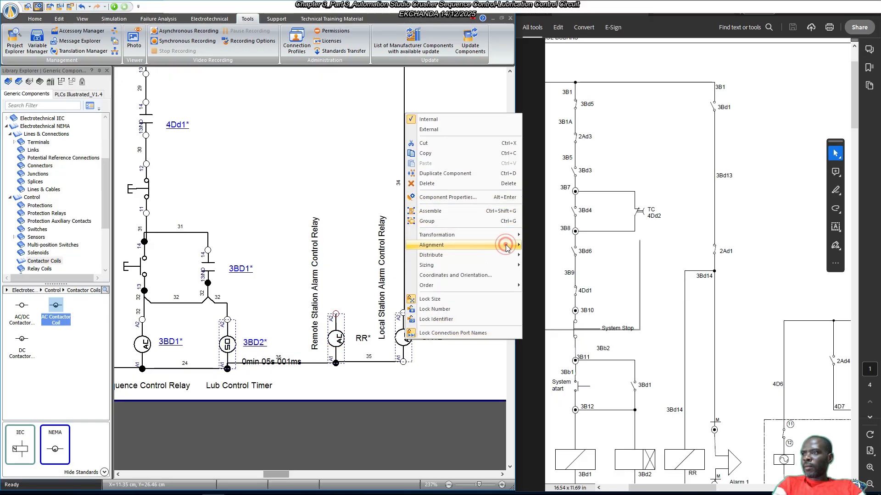
pyautogui.moveTo(505, 244)
pyautogui.click(525, 303)
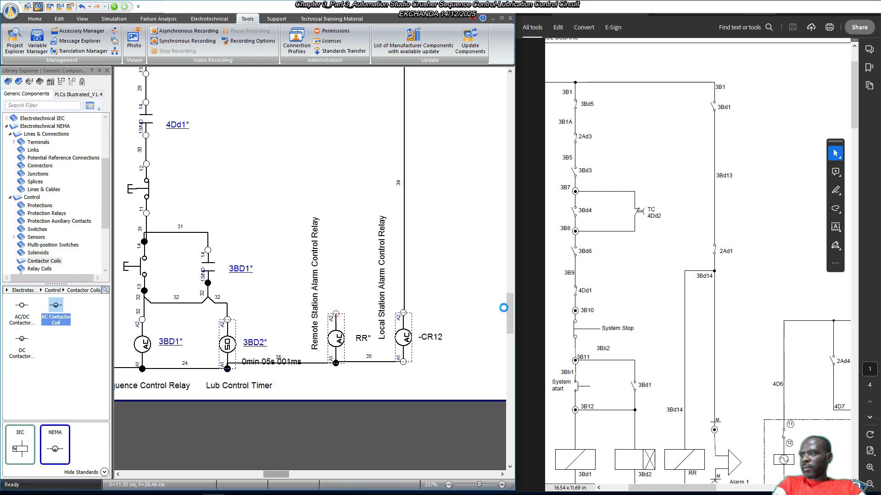
pyautogui.click(465, 312)
# Wire the lower terminal of contact 2AD1 to terminal A2 of the Remote Station Alarm Control Relay coil RR.
pyautogui.scroll(2, 409, 312)
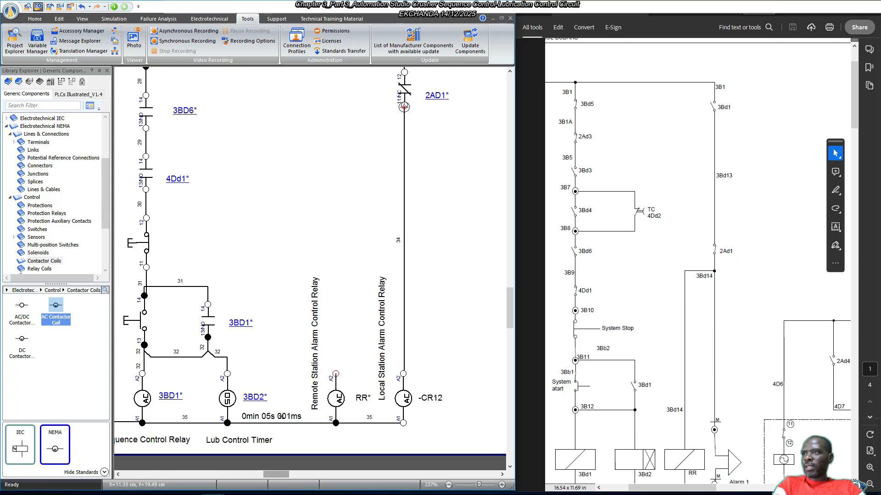
pyautogui.moveTo(403, 106)
pyautogui.mouseDown()
pyautogui.moveTo(348, 112)
pyautogui.moveTo(357, 300)
pyautogui.moveTo(336, 374)
pyautogui.mouseUp()
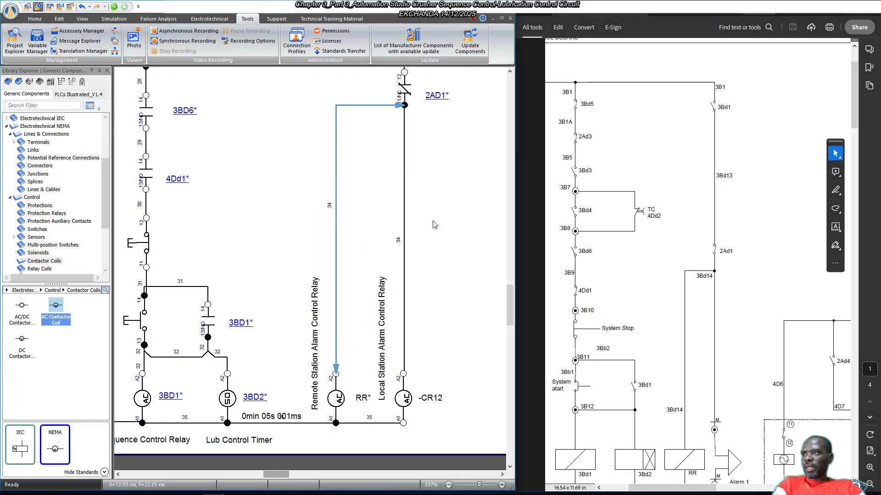
pyautogui.scroll(3, 435, 225)
pyautogui.scroll(-3, 673, 266)
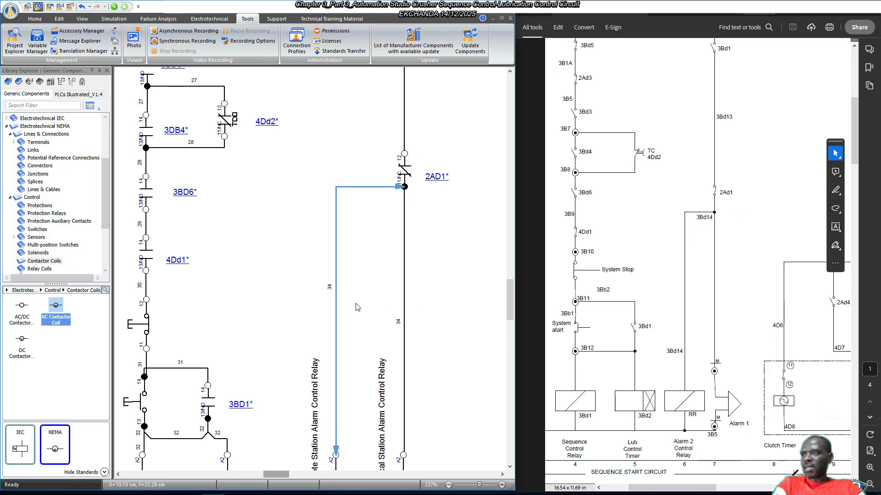
pyautogui.click(431, 251)
pyautogui.scroll(-4, 343, 310)
pyautogui.scroll(-2, 326, 317)
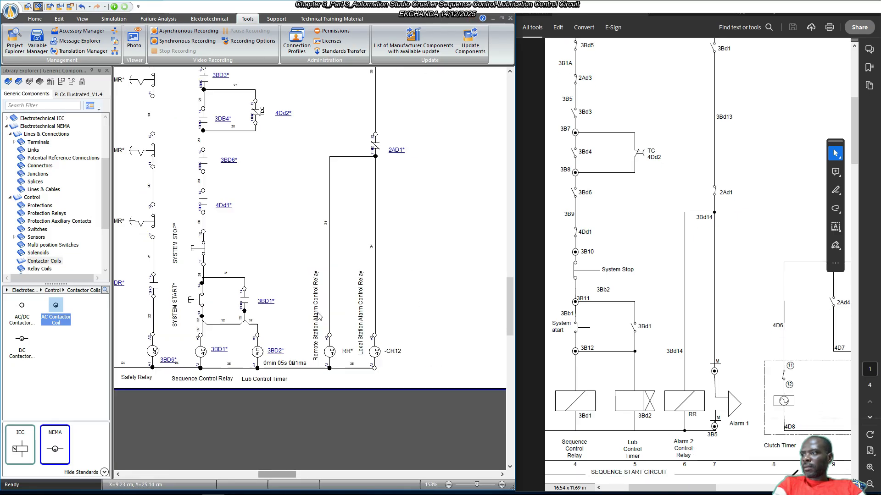
pyautogui.scroll(4, 336, 312)
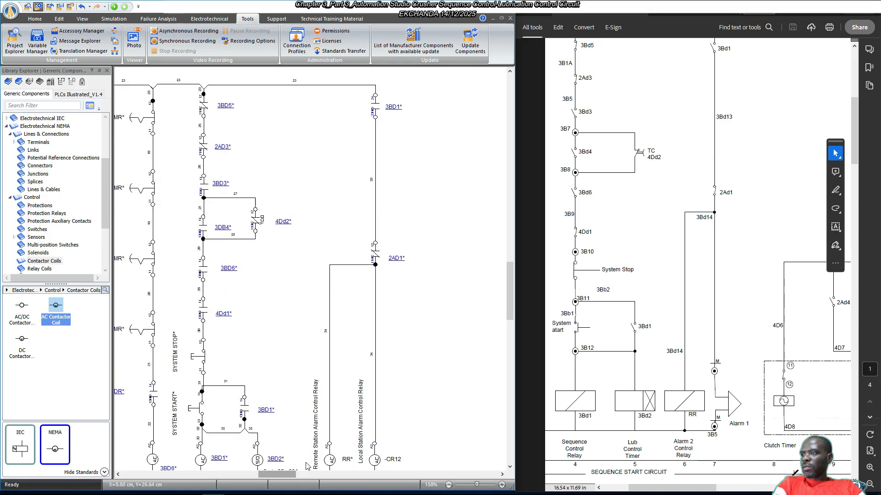
# Examine the crusher lubrication control section of the reference schematic full-screen, and return it to its place beside the circuit diagram.
pyautogui.moveTo(290, 477); pyautogui.dragTo(285, 475)
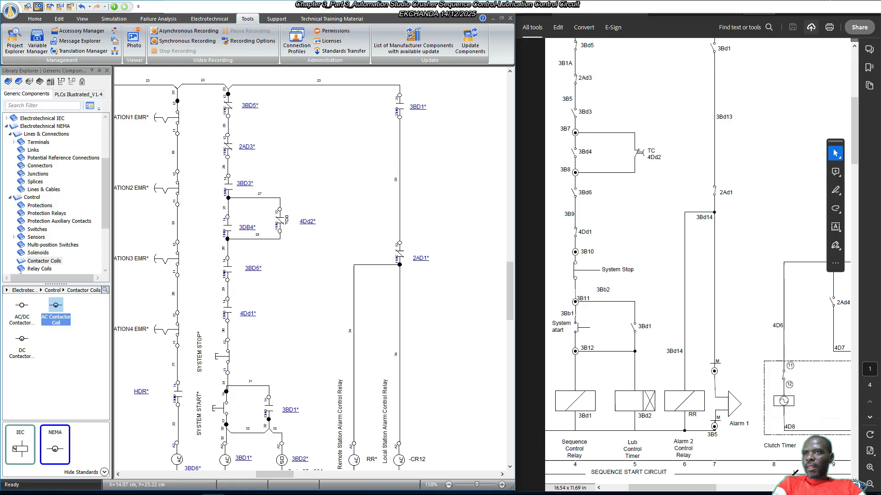
pyautogui.click(850, 14)
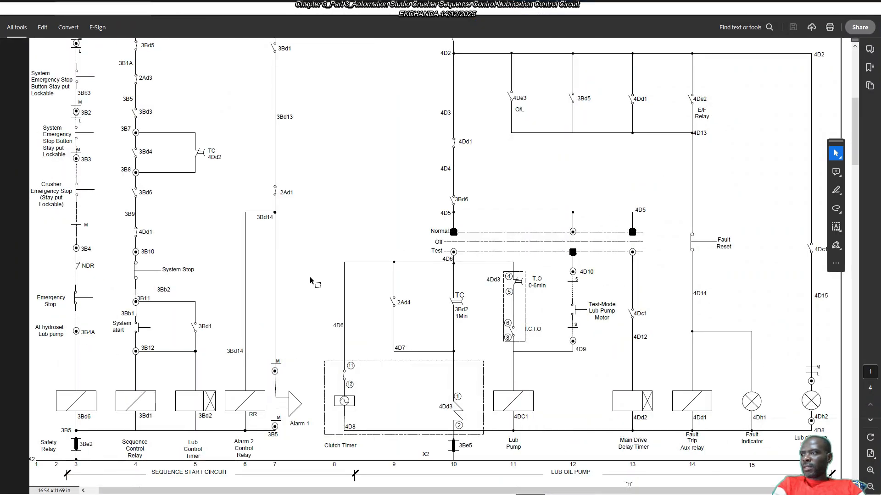
pyautogui.scroll(3, 400, 366)
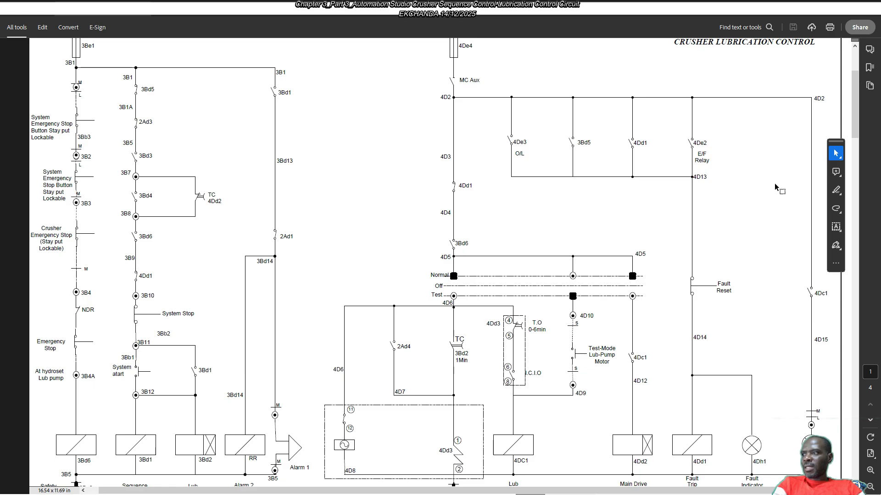
pyautogui.scroll(2, 774, 183)
pyautogui.scroll(-1, 772, 183)
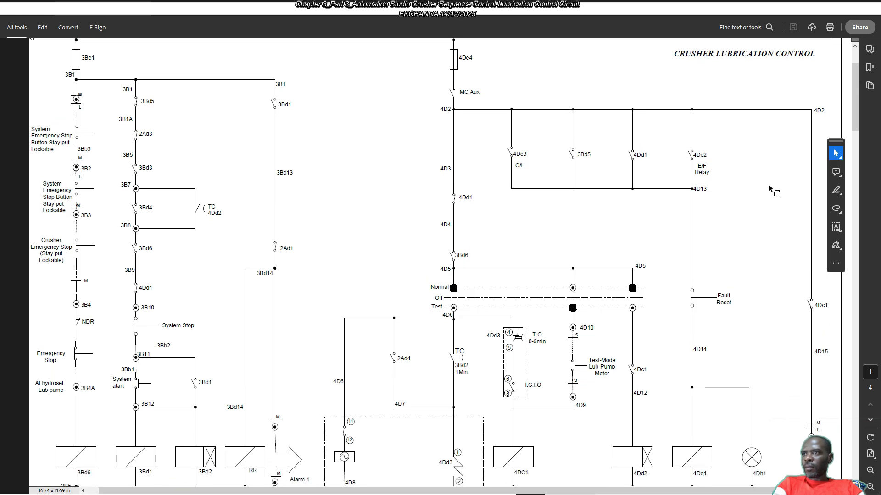
pyautogui.scroll(1, 769, 184)
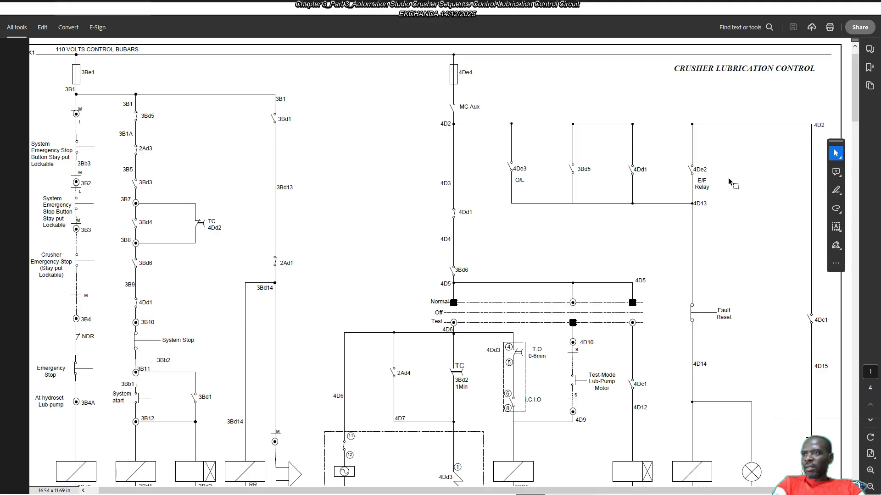
pyautogui.scroll(-1, 534, 301)
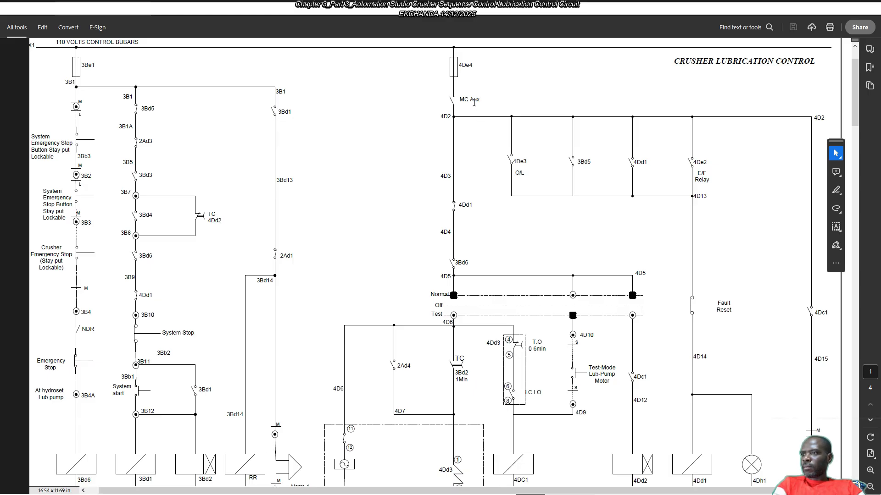
pyautogui.scroll(-4, 474, 103)
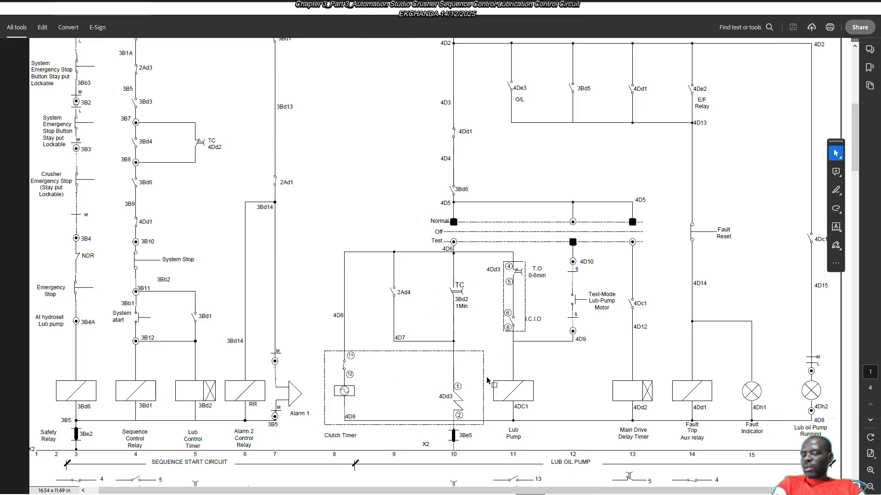
pyautogui.scroll(5, 501, 238)
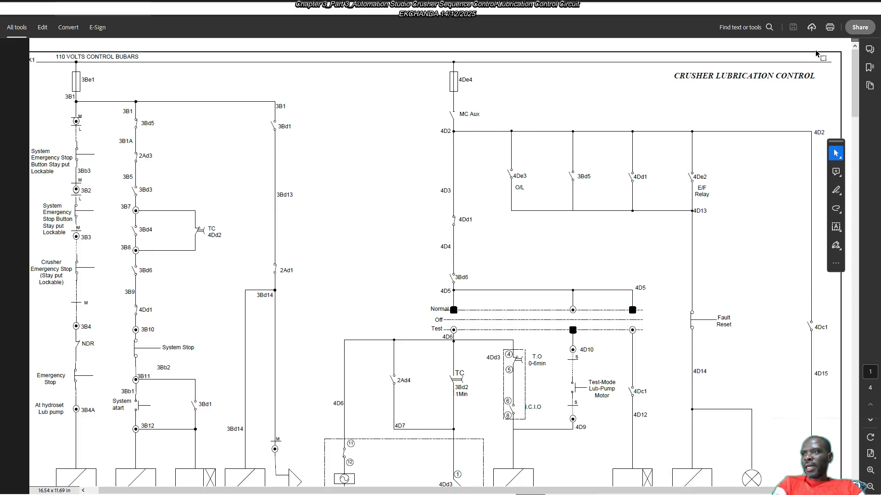
pyautogui.click(849, 15)
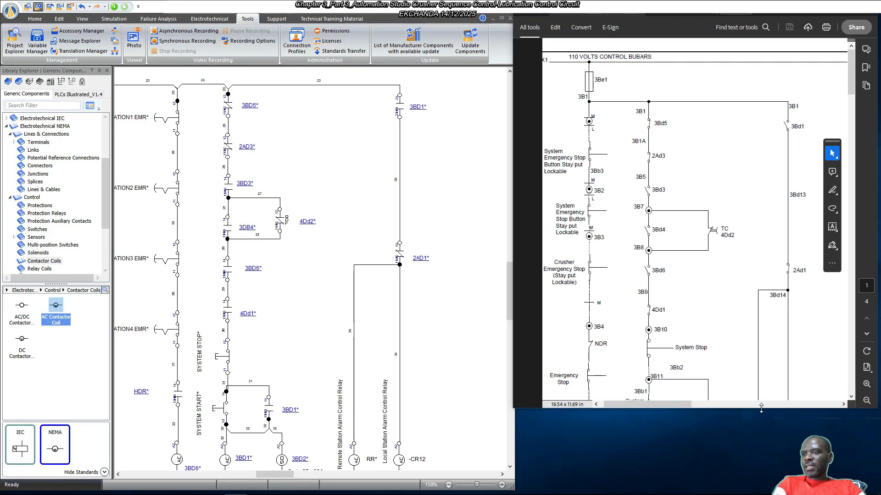
pyautogui.moveTo(761, 408); pyautogui.dragTo(775, 493)
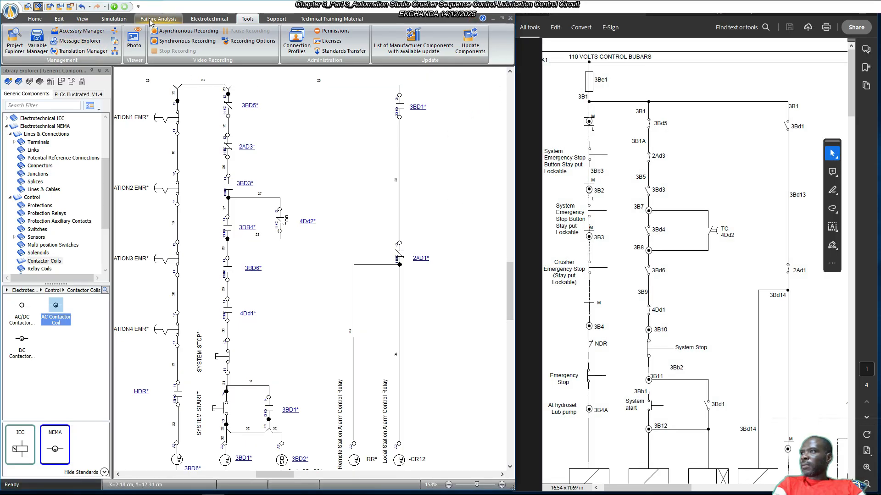
# Open the Power_Circuit diagram of project PLANT008, bring its main breaker into view and enlarge the program window to full screen.
pyautogui.click(83, 19)
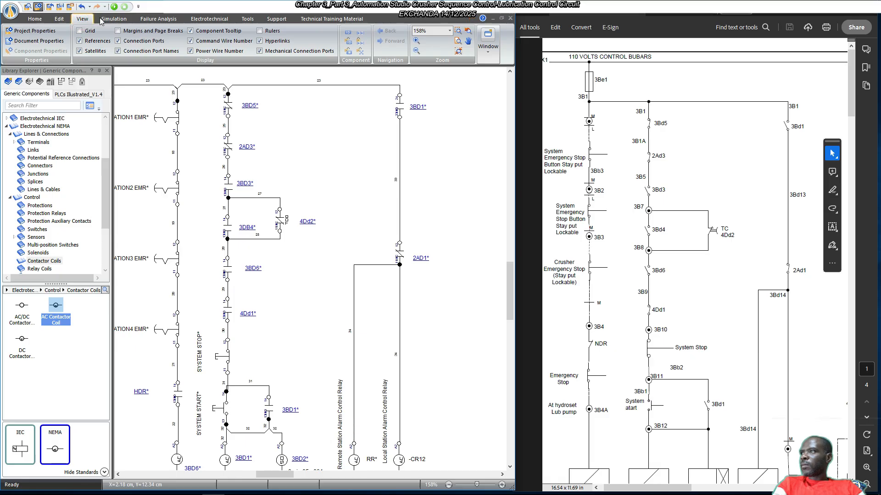
pyautogui.click(247, 18)
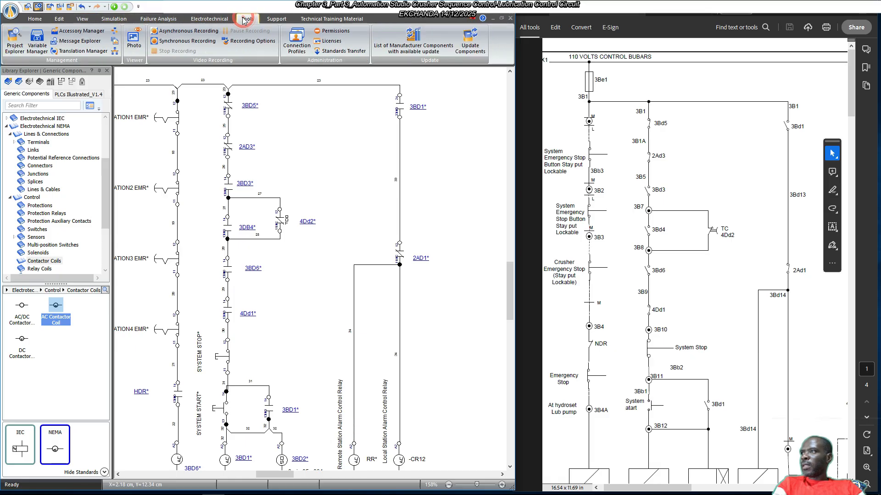
pyautogui.click(14, 41)
pyautogui.doubleClick(451, 118)
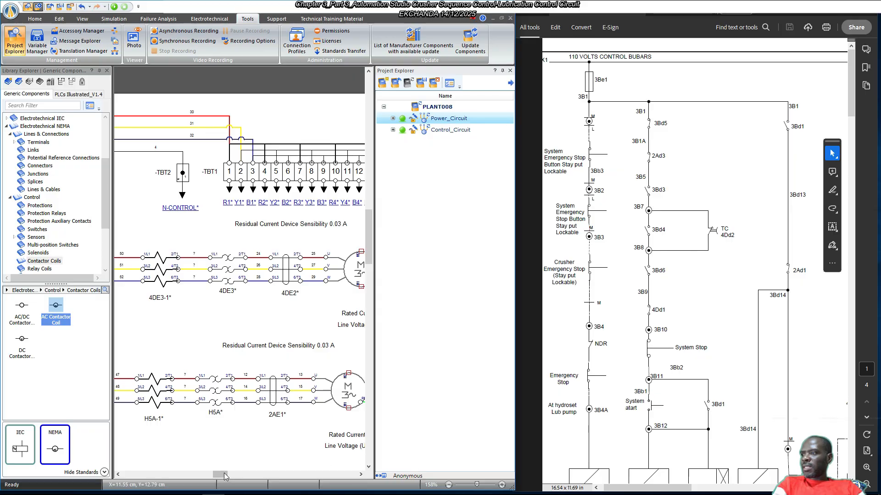
pyautogui.moveTo(223, 475); pyautogui.dragTo(214, 475)
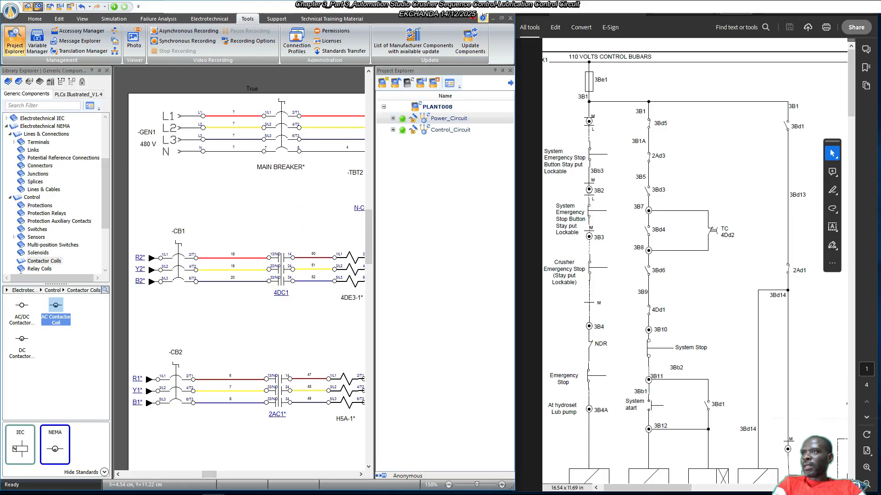
pyautogui.click(502, 18)
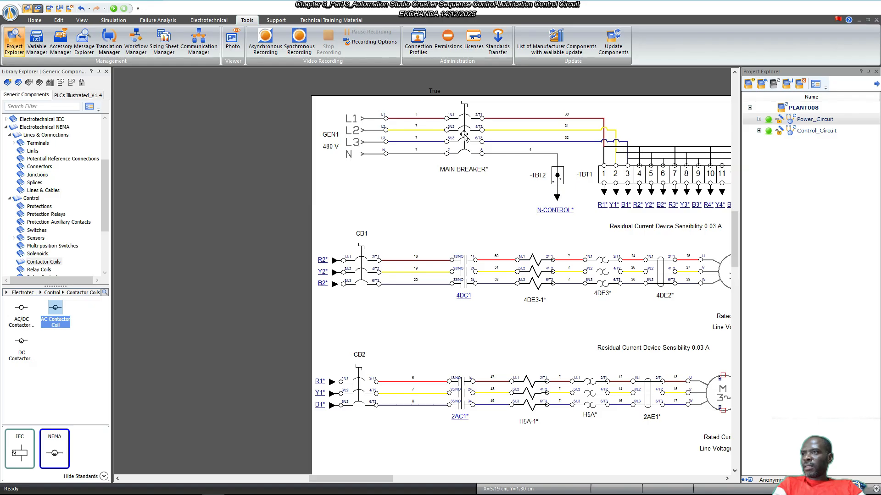
# Change the main breaker's item identifier to MC in its component properties.
pyautogui.doubleClick(464, 134)
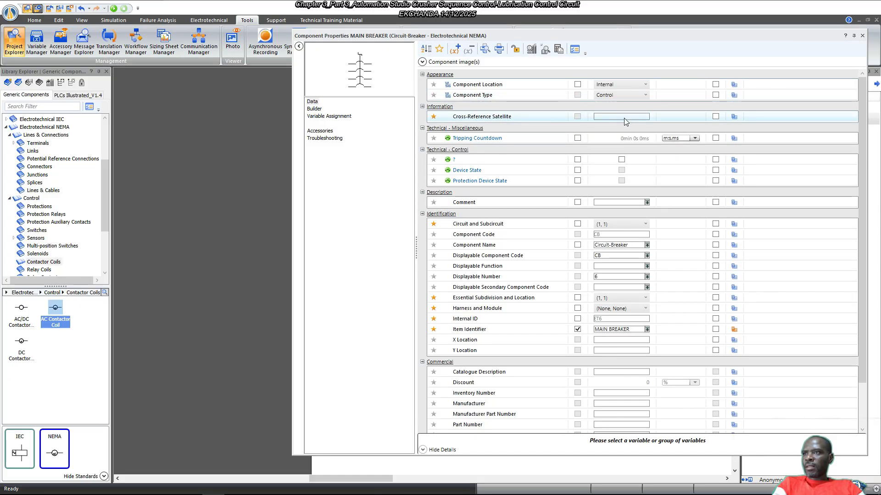
pyautogui.click(621, 117)
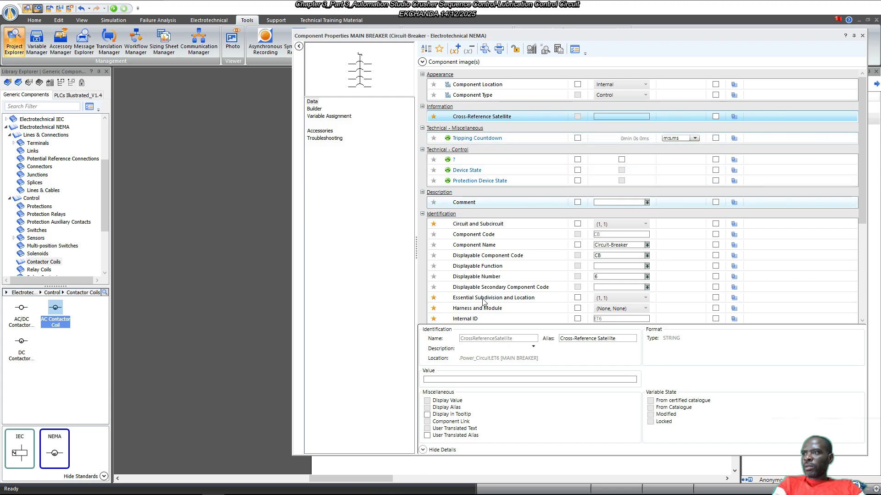
pyautogui.click(319, 103)
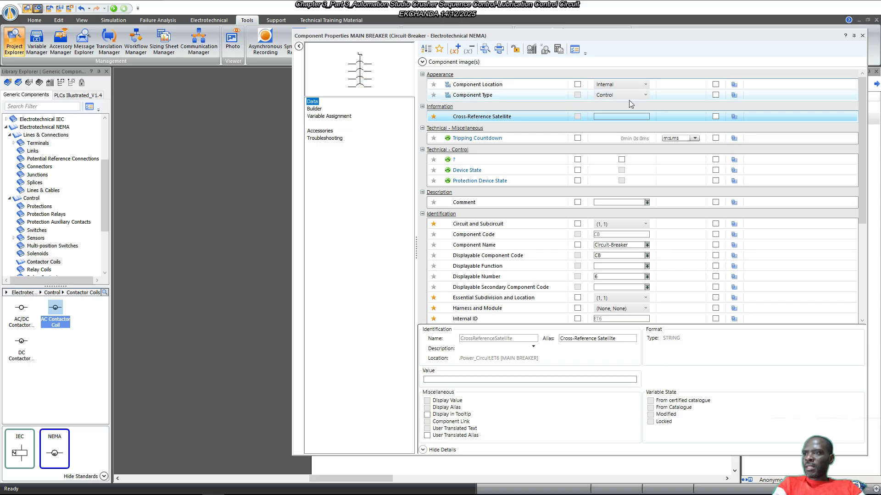
pyautogui.scroll(-2, 624, 289)
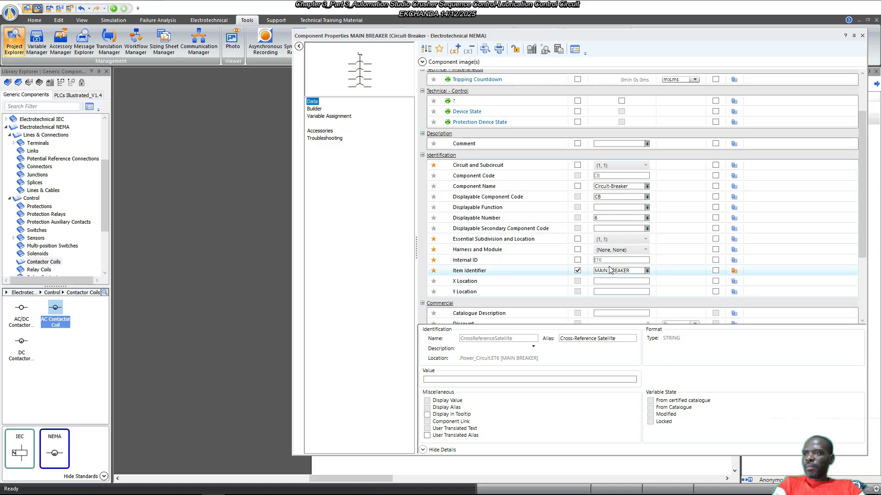
pyautogui.click(636, 271)
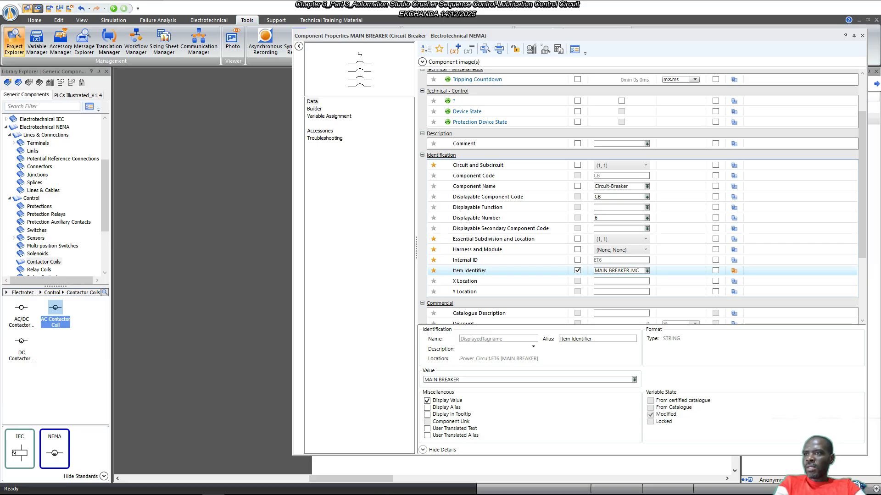
pyautogui.moveTo(632, 270); pyautogui.dragTo(588, 271)
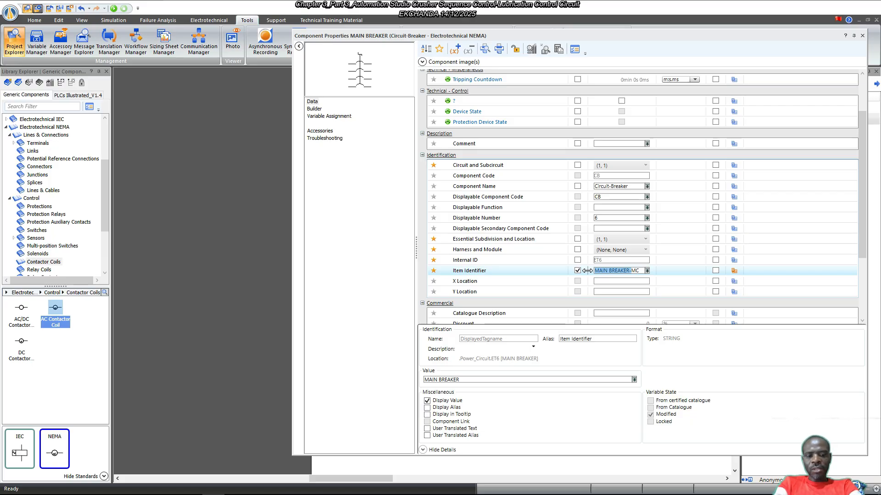
pyautogui.press('BackSpace')
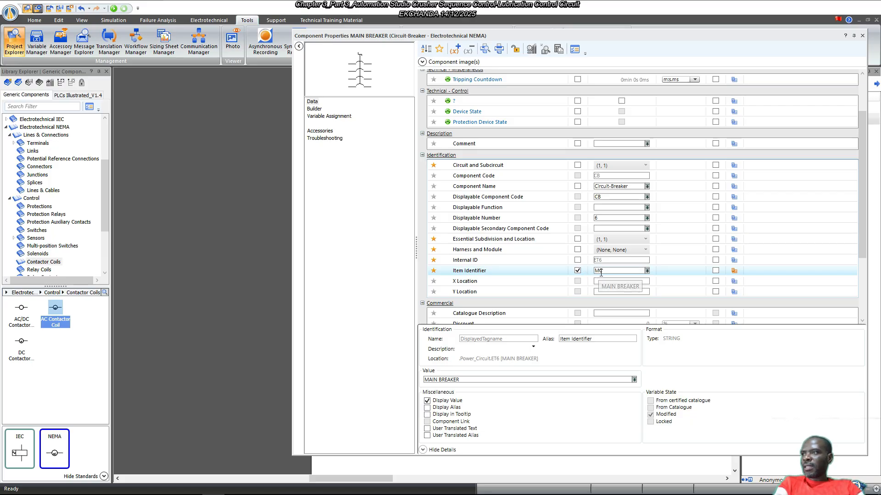
pyautogui.press('Return')
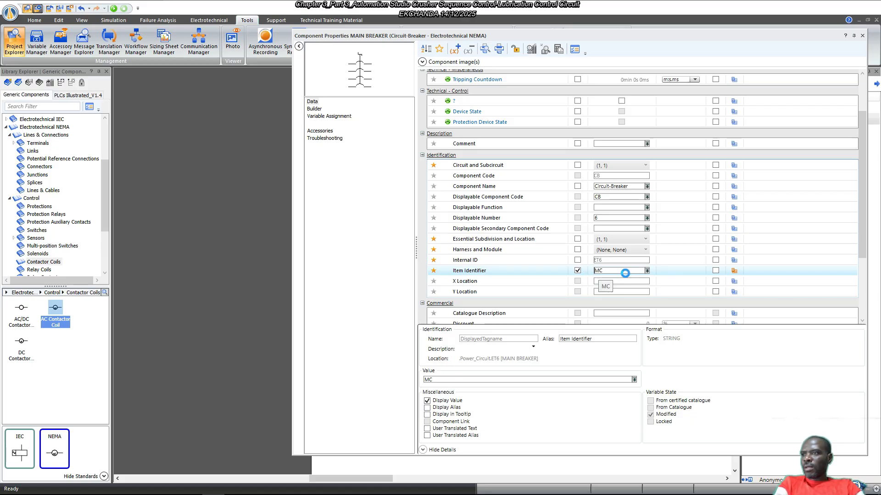
# Add a normally open auxiliary contact group to breaker MC in its builder configuration and apply it.
pyautogui.click(314, 111)
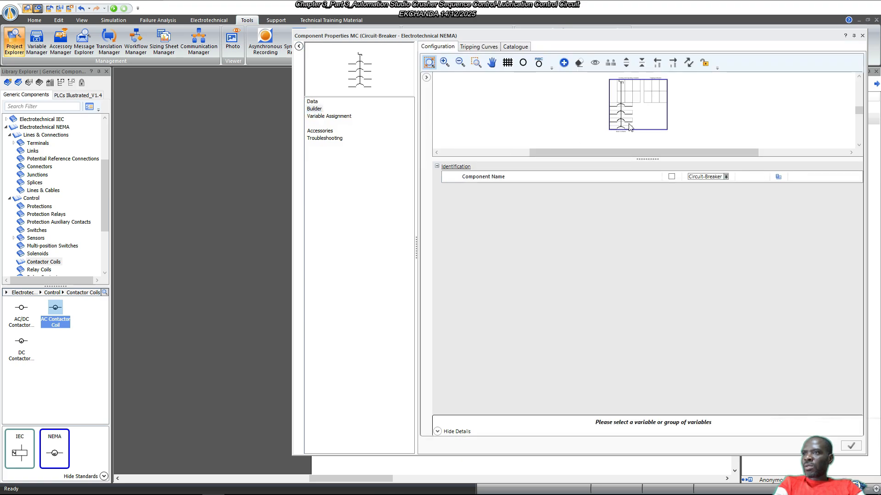
pyautogui.click(564, 62)
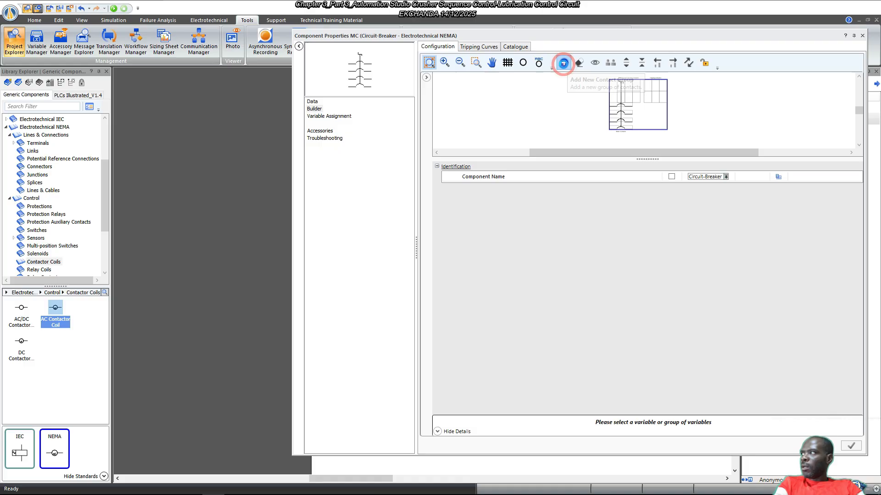
pyautogui.click(204, 146)
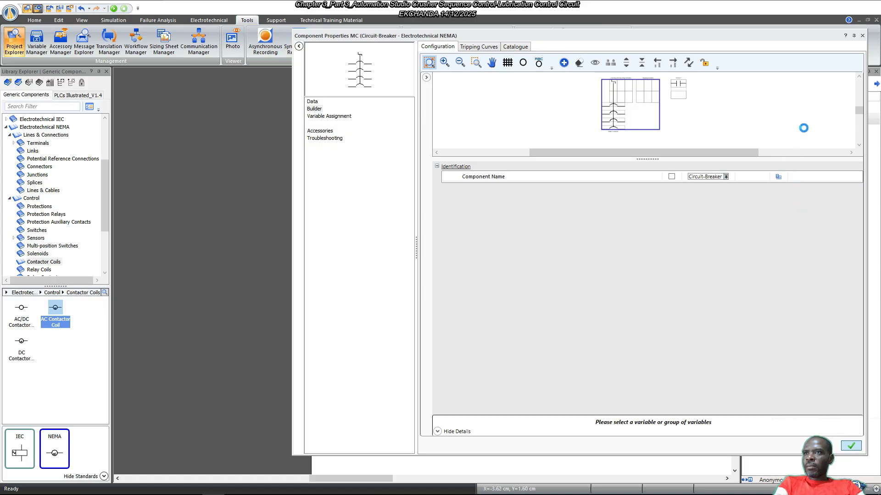
pyautogui.click(863, 35)
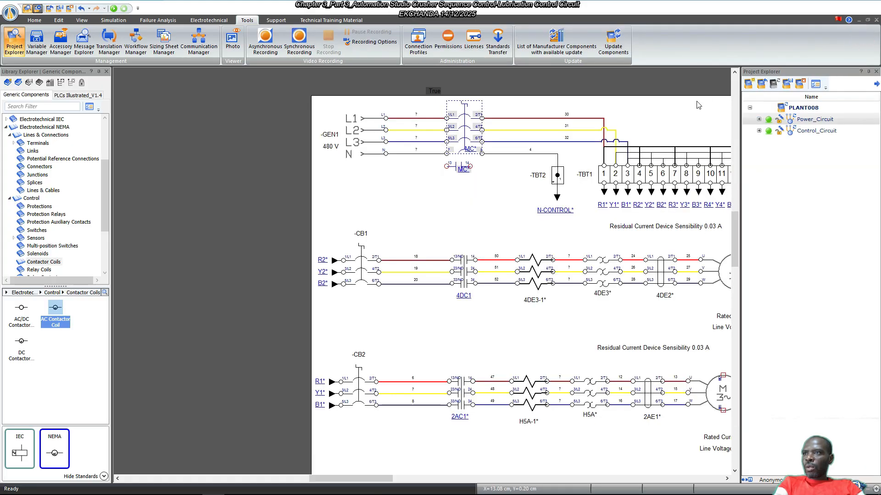
# Move breaker MC's auxiliary contact to the free space above circuit breaker CB1 and place its MC label directly beneath it.
pyautogui.click(458, 168)
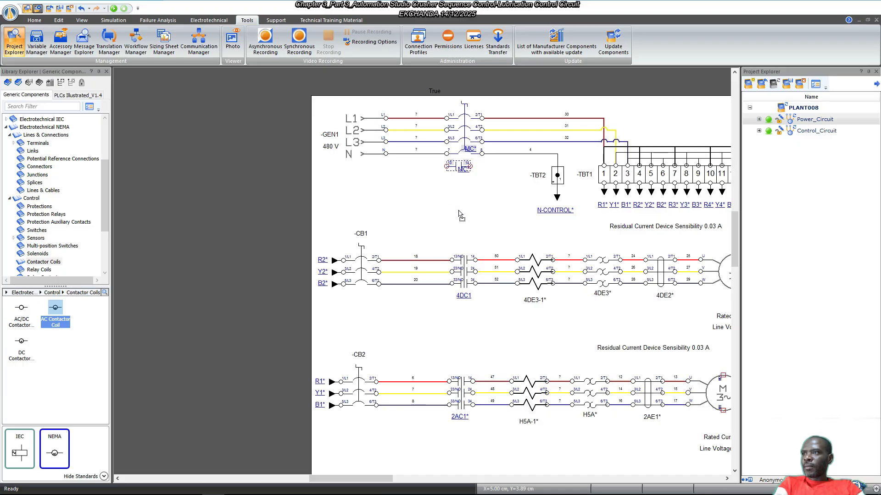
pyautogui.moveTo(459, 211); pyautogui.dragTo(458, 211)
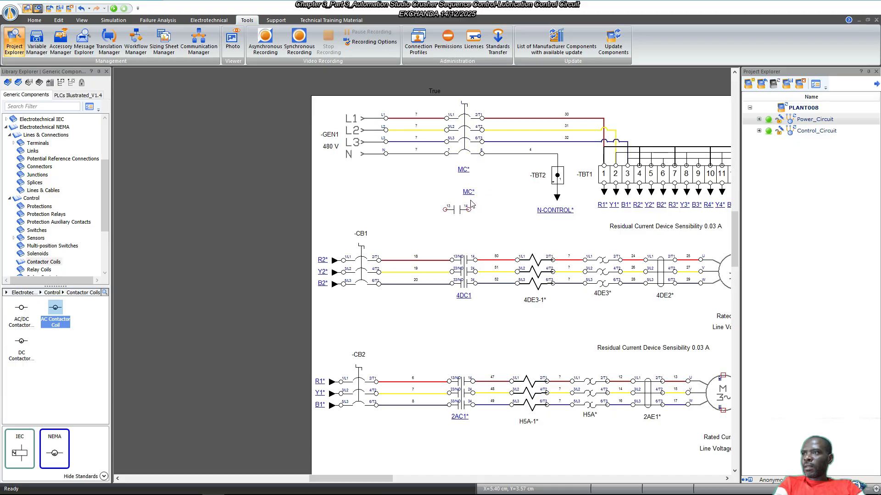
pyautogui.click(457, 209)
pyautogui.moveTo(413, 203); pyautogui.dragTo(393, 204)
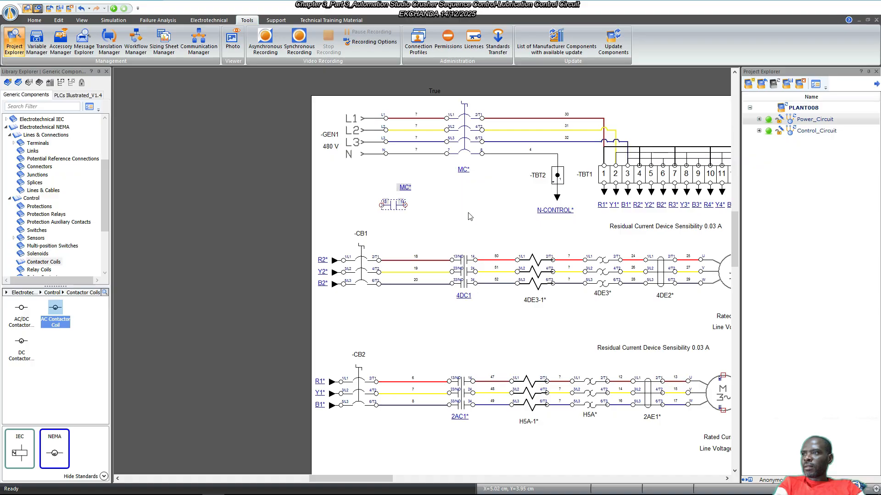
pyautogui.click(470, 212)
pyautogui.click(404, 187)
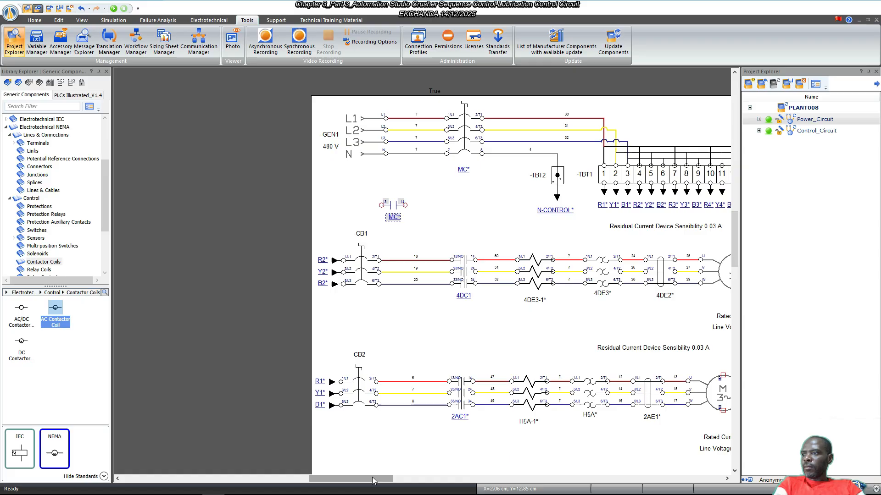
# Tile the Power_Circuit and Control_Circuit diagrams vertically side by side, and show the free coils area of the control circuit.
pyautogui.moveTo(373, 477); pyautogui.dragTo(404, 479)
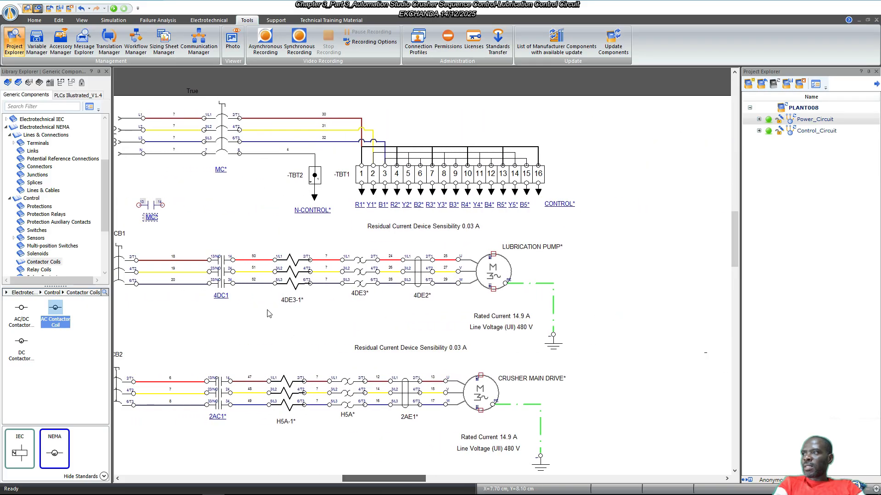
pyautogui.scroll(4, 353, 52)
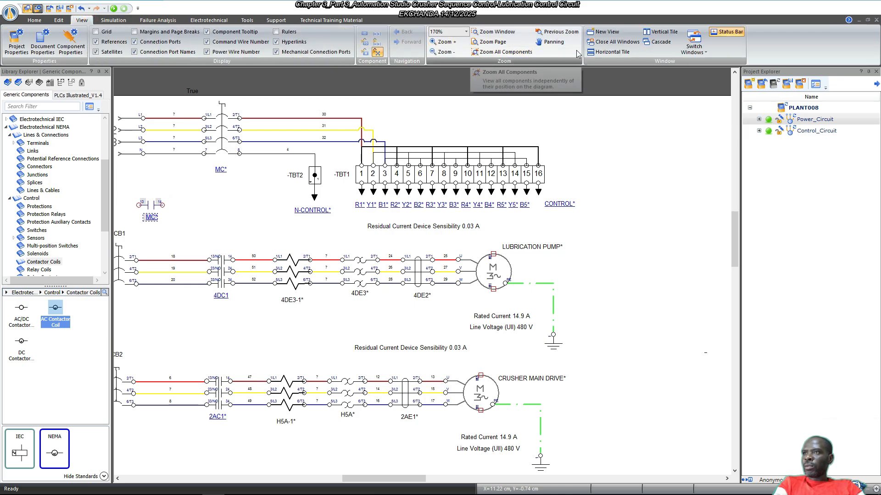
pyautogui.click(658, 31)
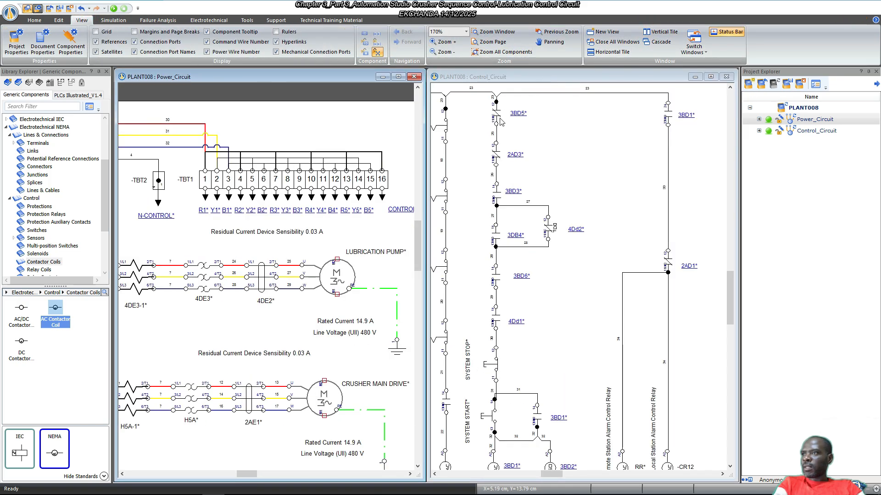
pyautogui.moveTo(553, 474); pyautogui.dragTo(577, 474)
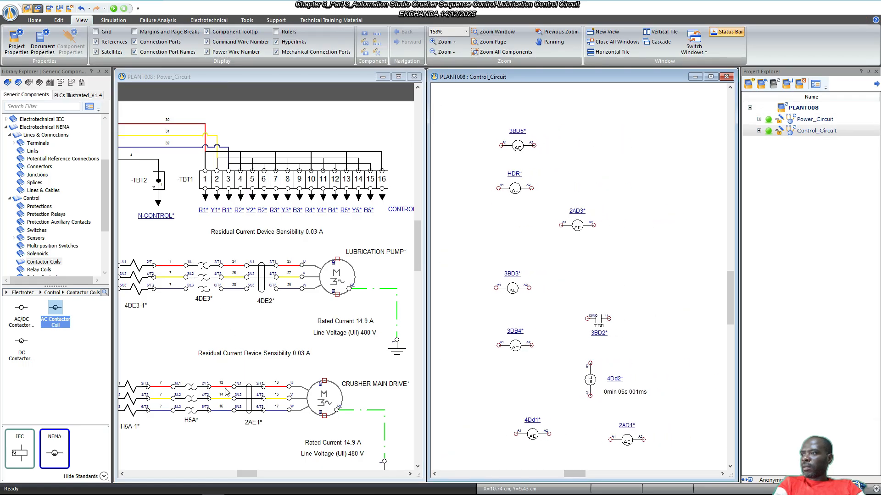
# Transfer breaker MC's auxiliary contact from Power_Circuit to Control_Circuit, placing it vertically in the free space between contact 3BD1 and coil 3BD5.
pyautogui.moveTo(248, 474); pyautogui.dragTo(238, 474)
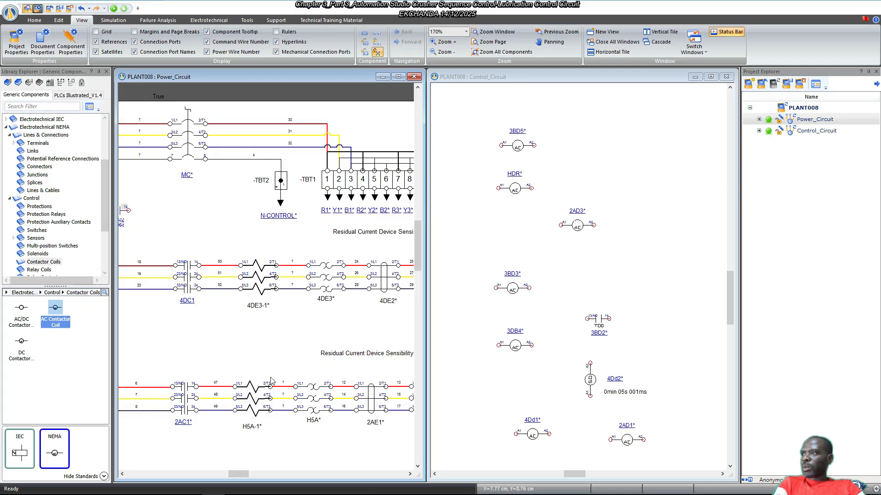
pyautogui.click(242, 473)
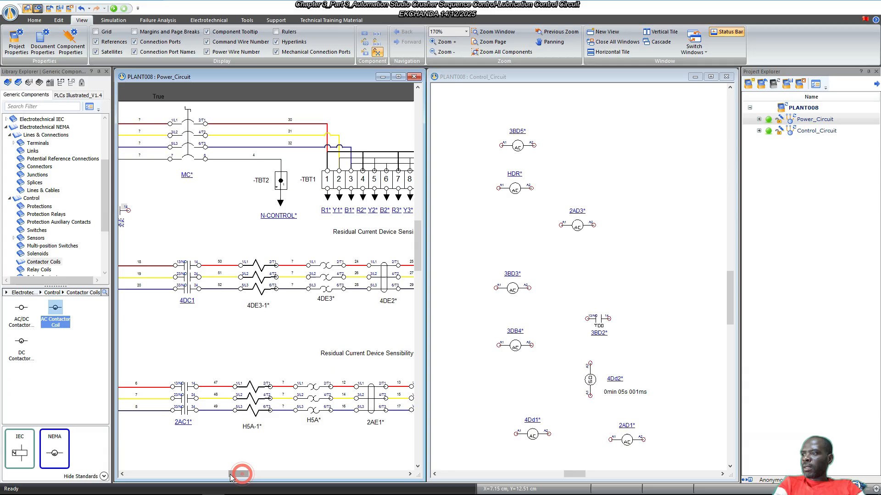
pyautogui.moveTo(231, 477); pyautogui.dragTo(216, 477)
pyautogui.click(358, 241)
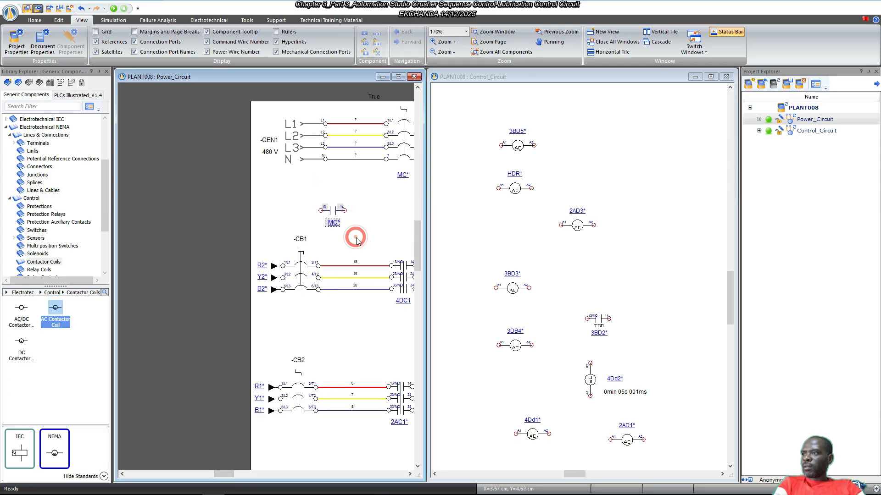
pyautogui.click(332, 211)
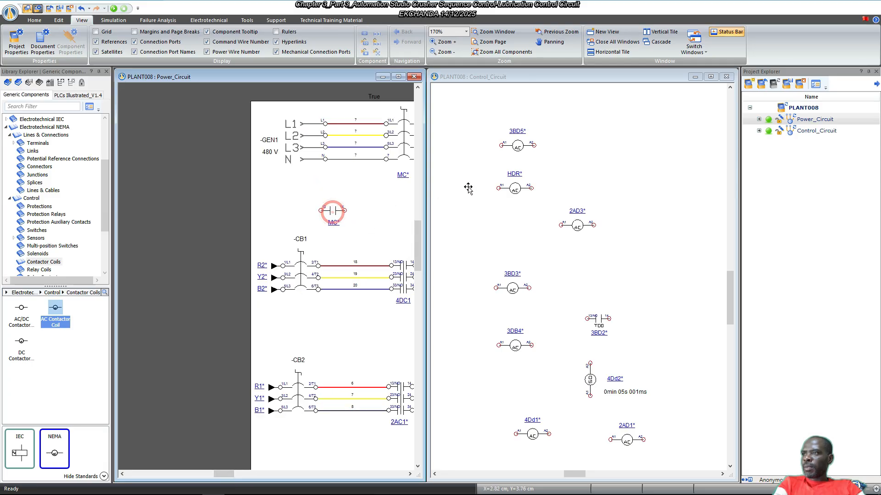
pyautogui.click(633, 141)
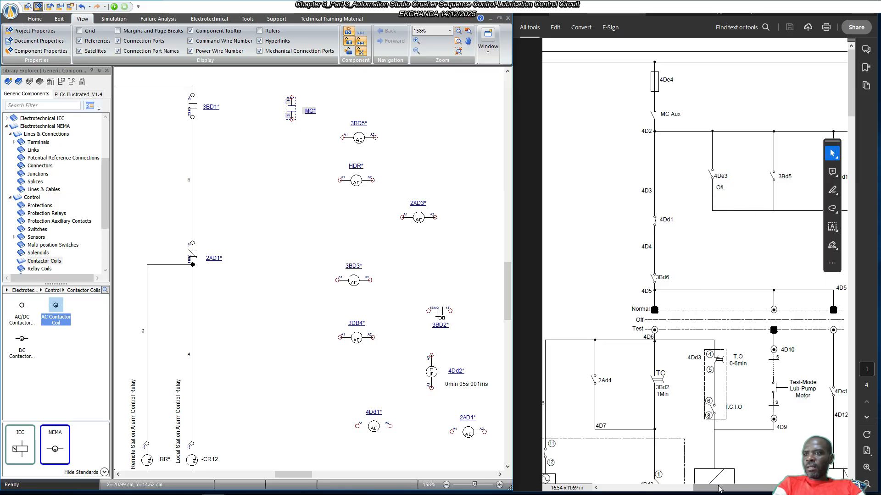
# Add a second normally open contact group to relay coil 4Dd1 in its builder configuration and apply it.
pyautogui.moveTo(724, 488); pyautogui.dragTo(751, 488)
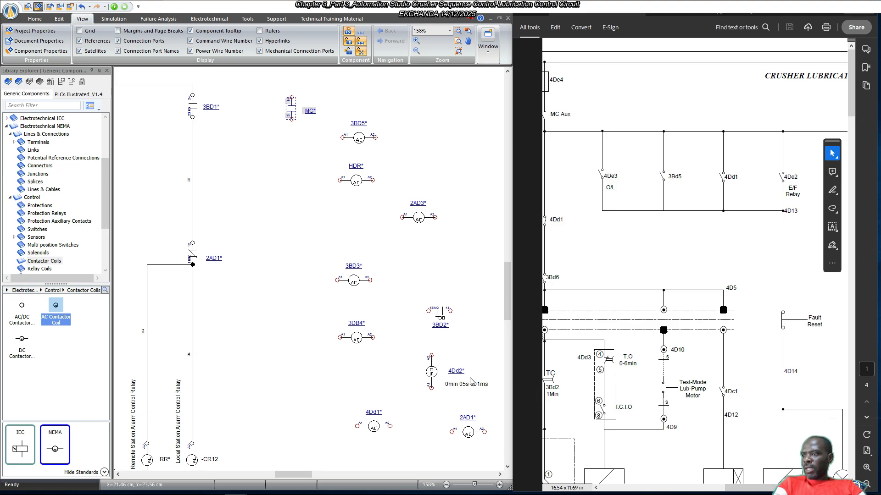
pyautogui.doubleClick(374, 426)
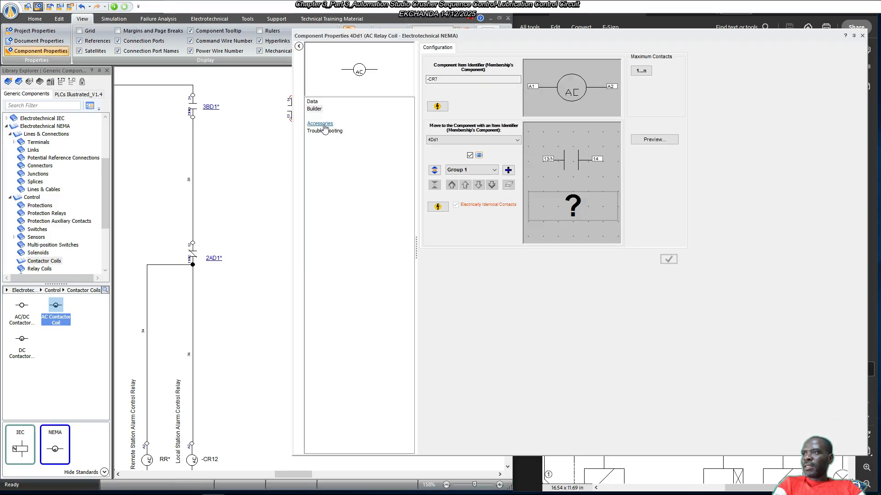
pyautogui.click(314, 109)
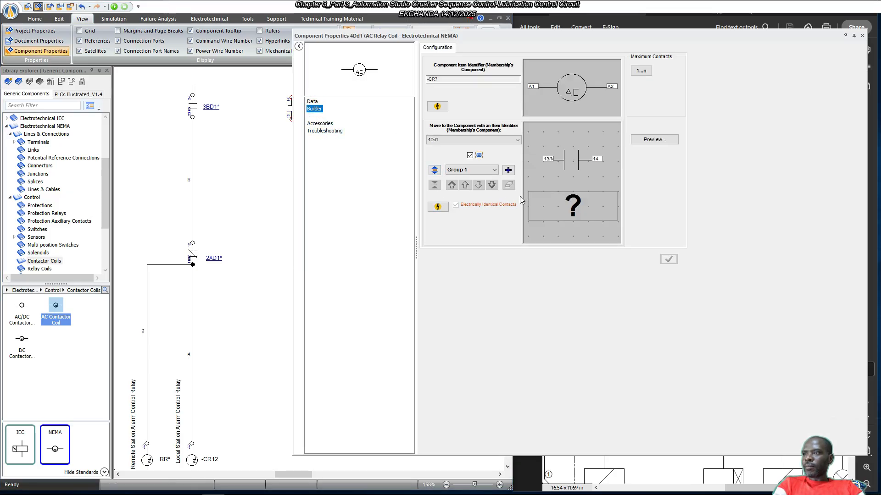
pyautogui.click(507, 170)
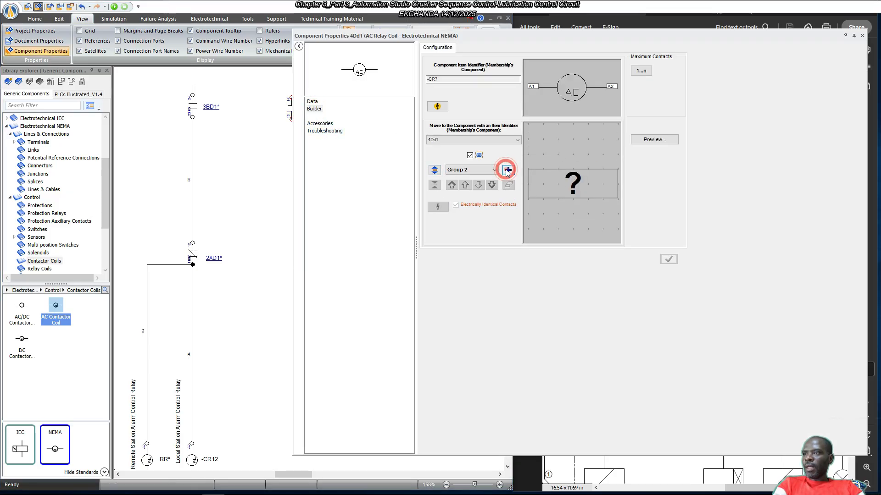
pyautogui.click(560, 186)
pyautogui.doubleClick(309, 178)
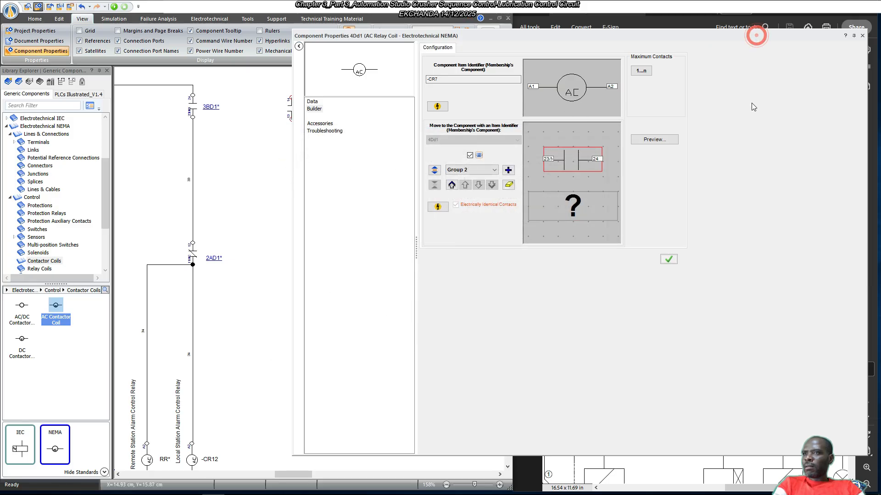
pyautogui.moveTo(751, 103); pyautogui.dragTo(714, 92)
pyautogui.click(626, 316)
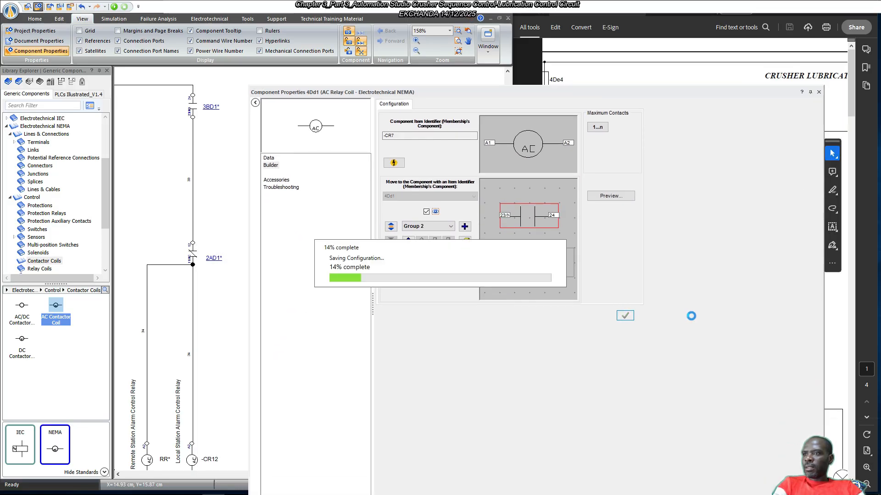
pyautogui.click(819, 93)
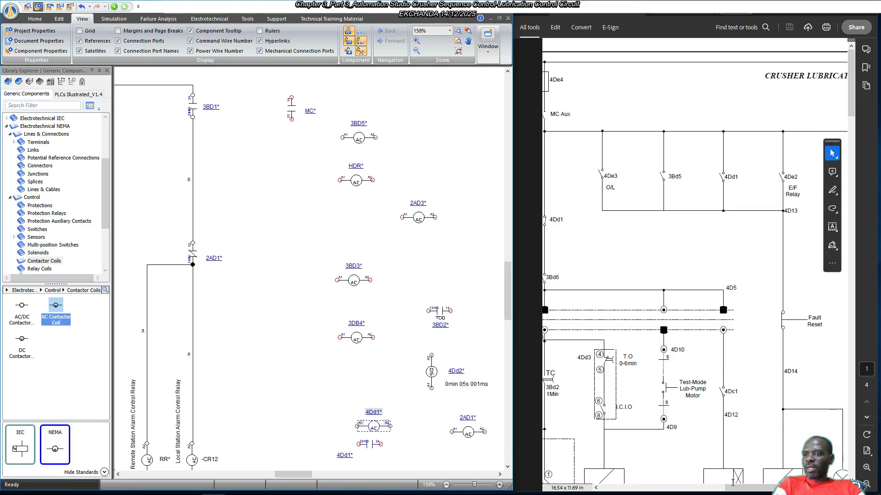
# Check the lubrication section of the reference schematic and move 4Dd1's new contact to the free space below the MC contact.
pyautogui.moveTo(733, 489); pyautogui.dragTo(729, 491)
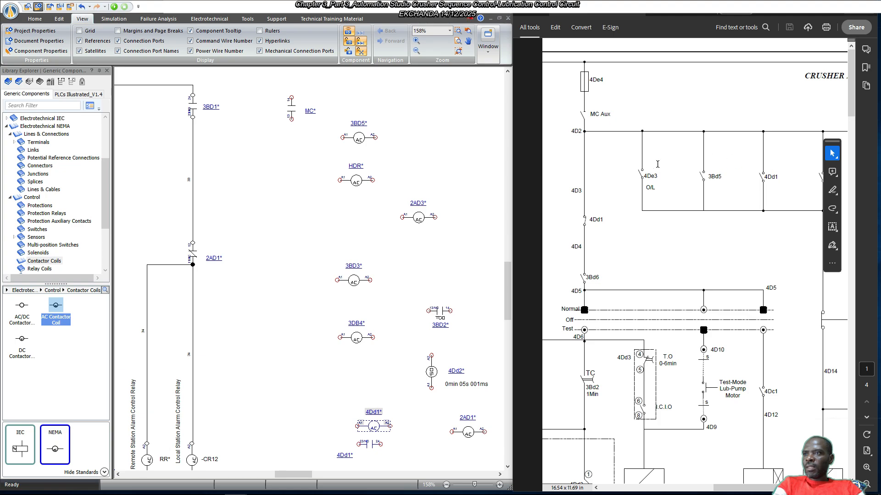
pyautogui.moveTo(752, 486); pyautogui.dragTo(767, 487)
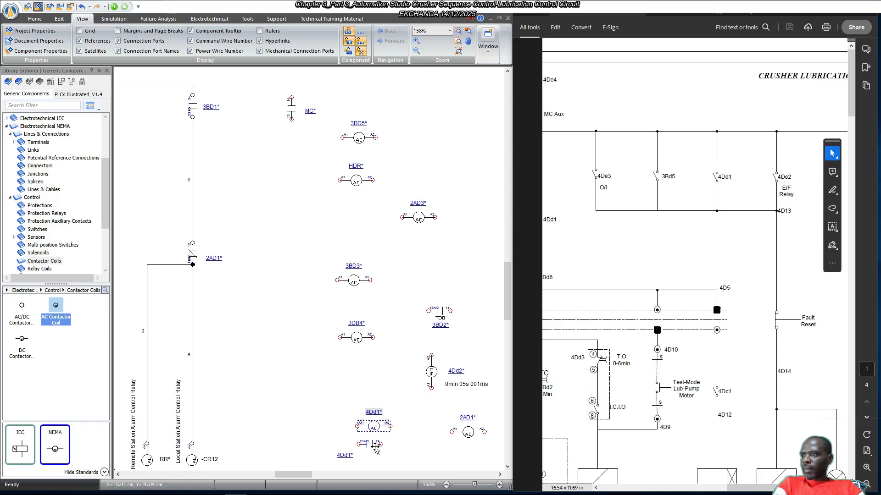
pyautogui.moveTo(370, 446); pyautogui.dragTo(274, 182)
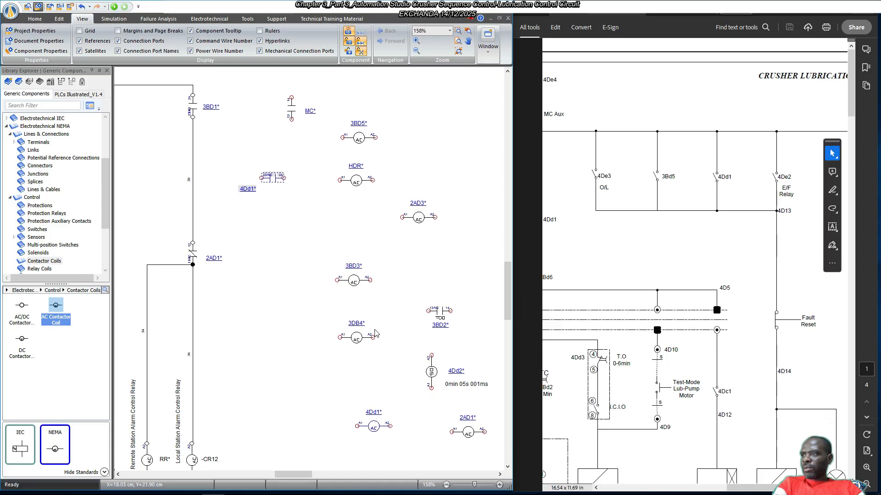
# Move coil 3BD5 away from the HDR coil, add a second normally open contact group in its builder configuration, and apply it.
pyautogui.click(354, 137)
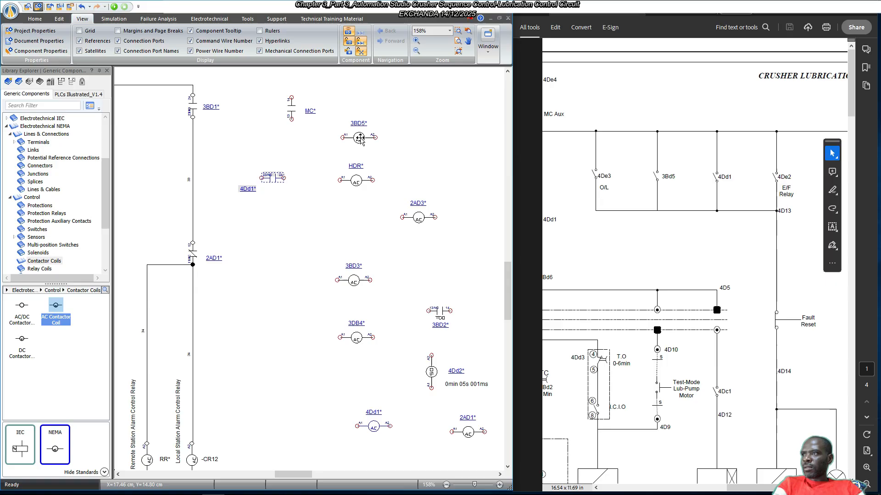
pyautogui.doubleClick(464, 148)
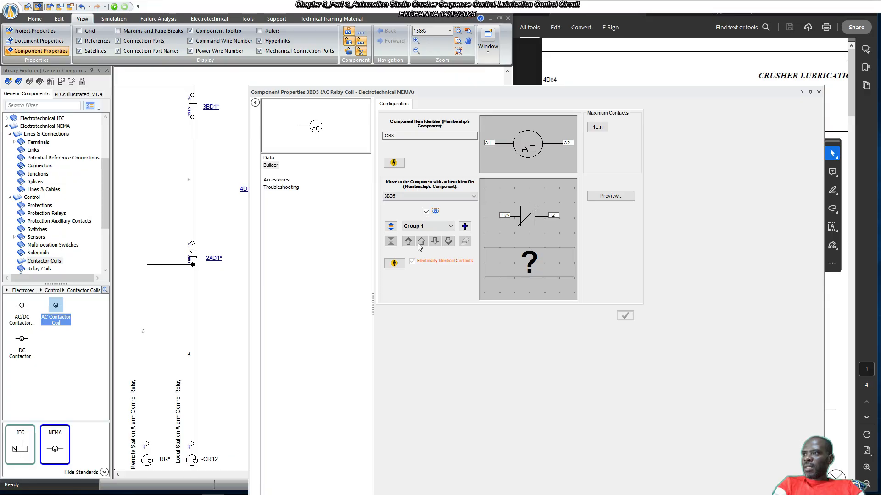
pyautogui.click(464, 226)
pyautogui.click(529, 238)
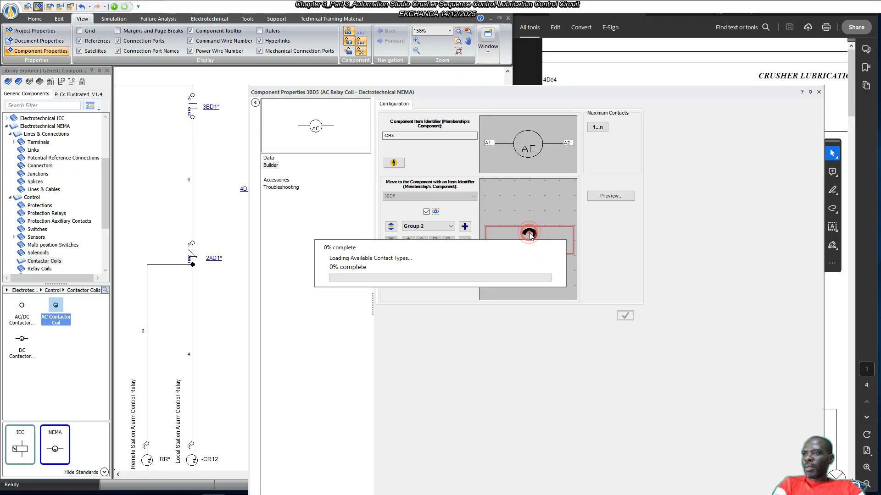
pyautogui.click(296, 168)
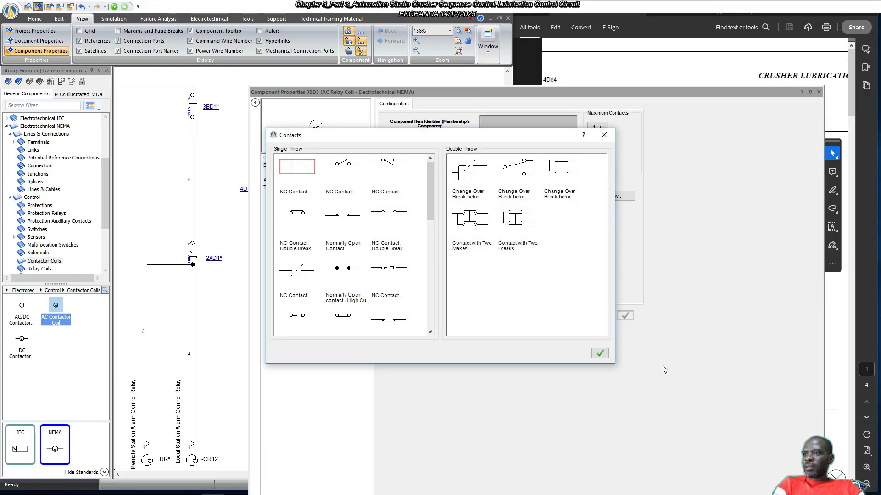
pyautogui.click(599, 354)
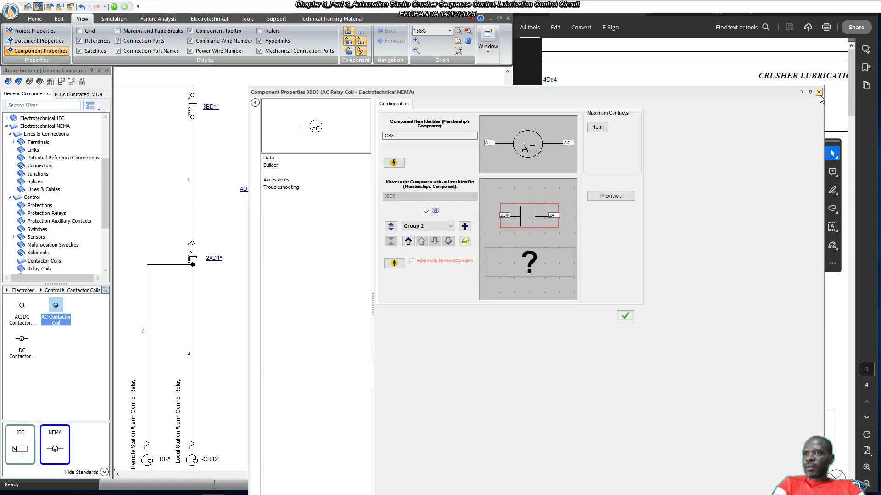
pyautogui.click(624, 316)
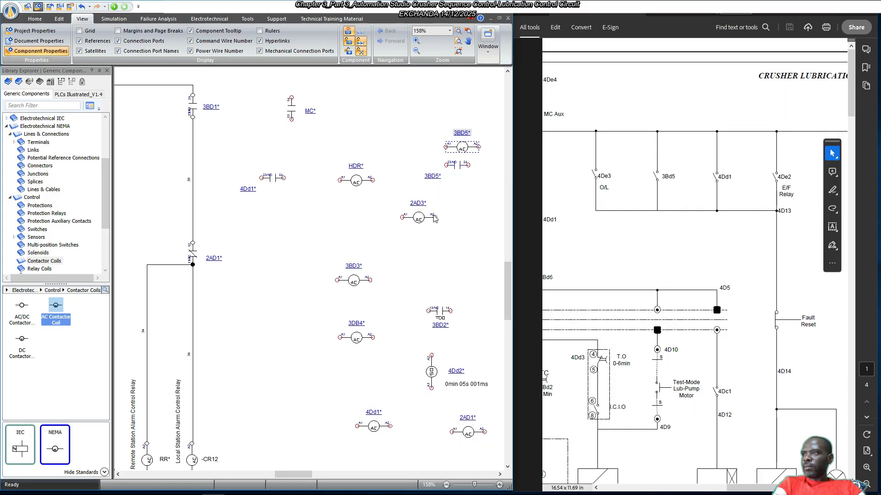
pyautogui.click(819, 93)
# Move 3BD5's new contact below the 4Dd1 contact and place its label directly beneath it.
pyautogui.click(309, 209)
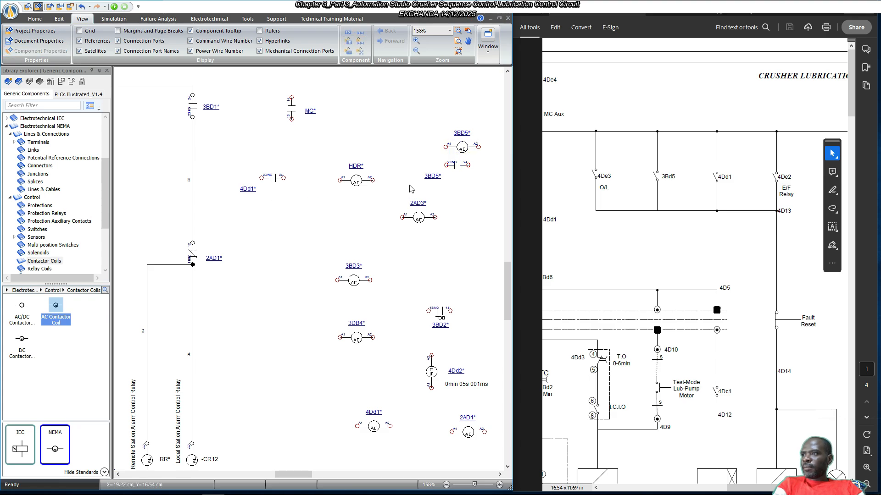
pyautogui.moveTo(457, 166); pyautogui.dragTo(270, 235)
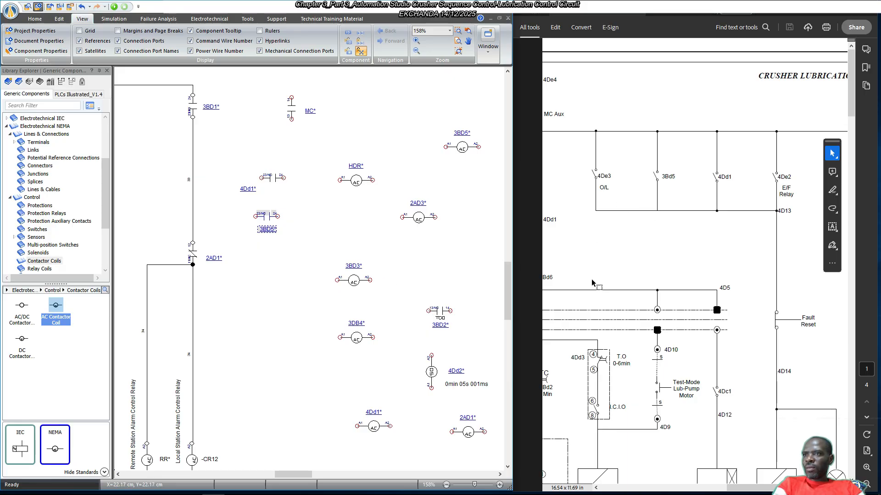
# Duplicate the 3BD5 relay coil and place the copy in the free space to the right of coil 2AD3.
pyautogui.moveTo(293, 474); pyautogui.dragTo(304, 480)
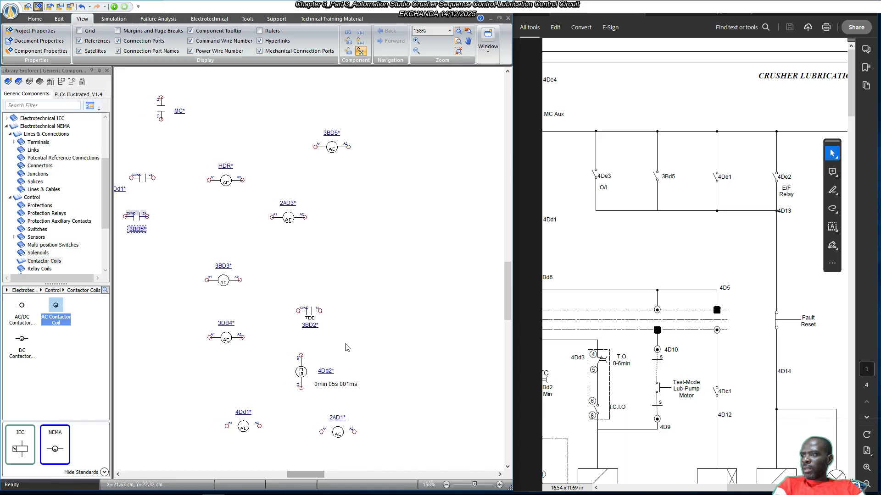
pyautogui.scroll(-2, 347, 346)
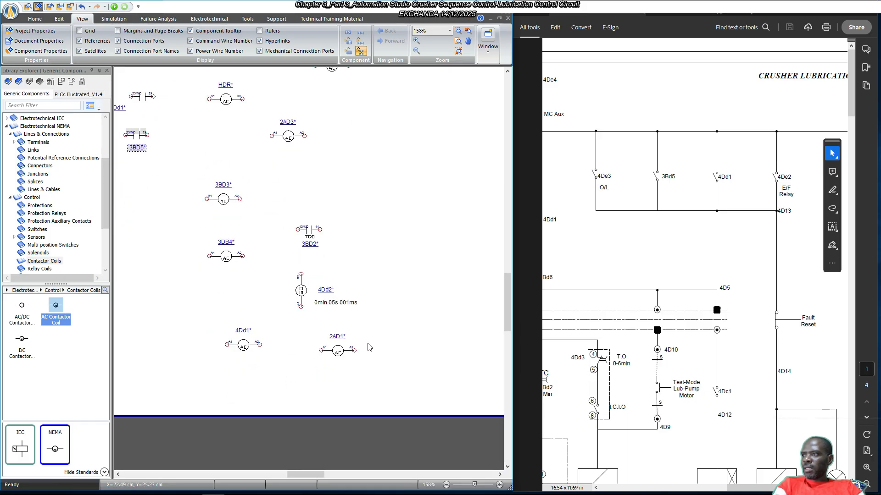
pyautogui.scroll(2, 369, 347)
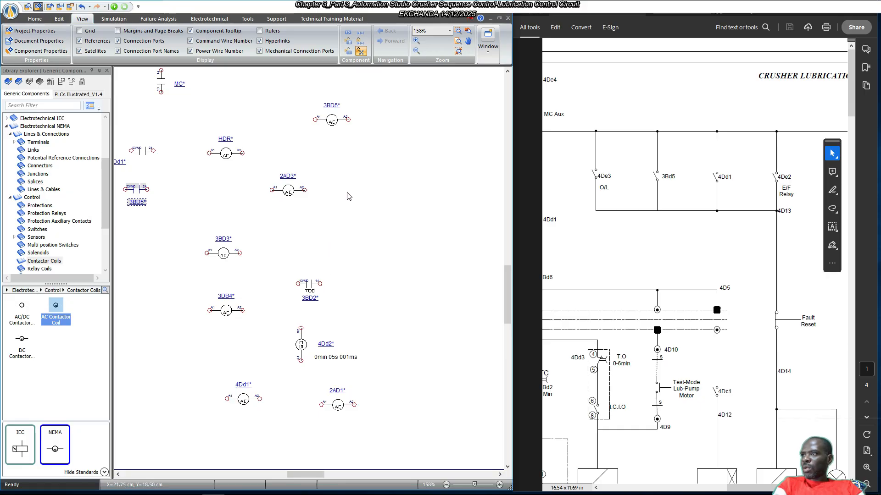
pyautogui.click(332, 120)
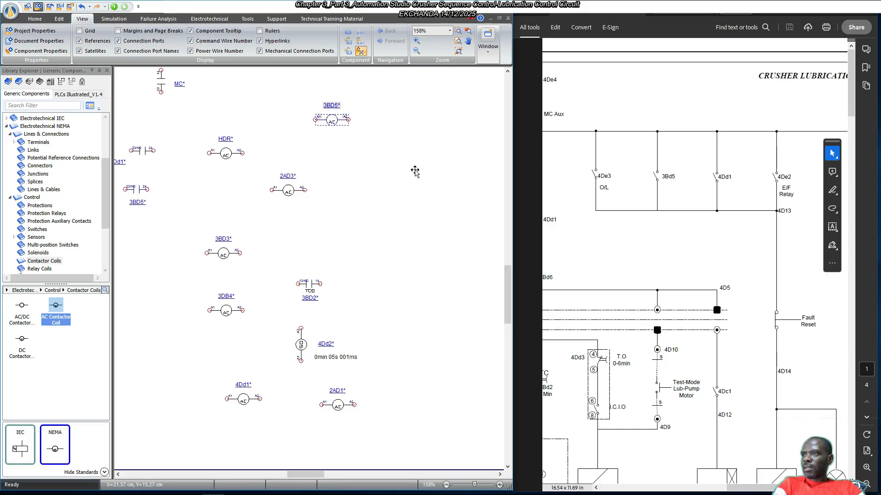
pyautogui.click(428, 209)
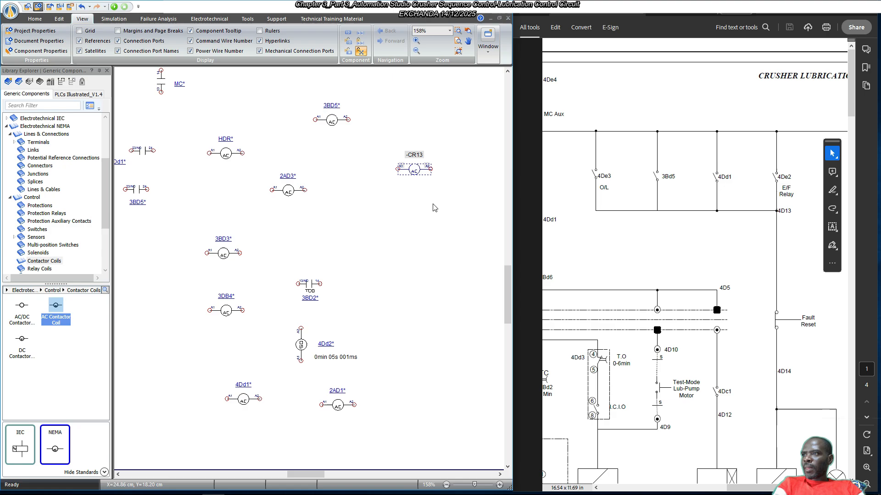
# Add a normally open contact as Group 1 in the duplicated relay coil's builder configuration.
pyautogui.doubleClick(416, 170)
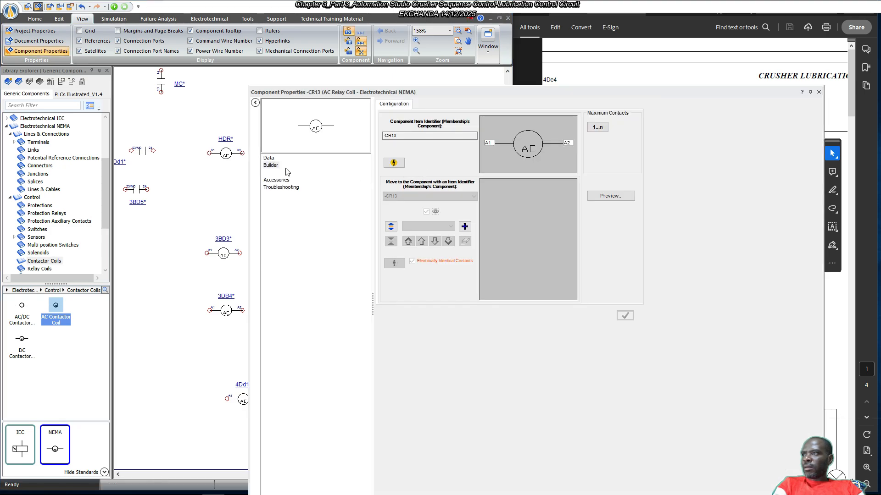
pyautogui.click(271, 165)
pyautogui.click(270, 166)
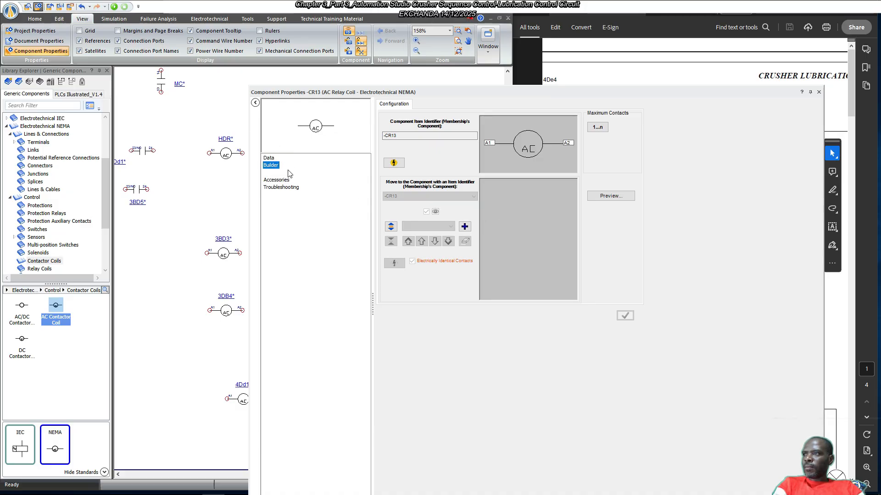
pyautogui.click(465, 228)
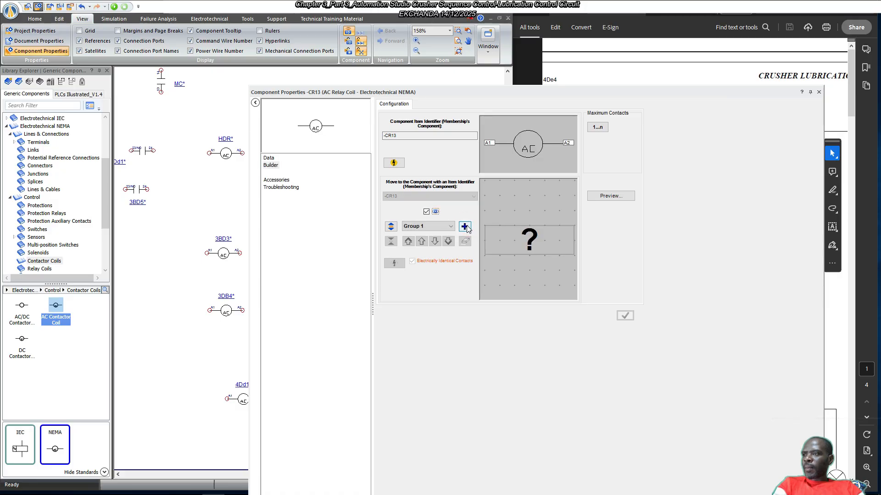
pyautogui.doubleClick(530, 239)
pyautogui.click(296, 170)
pyautogui.doubleClick(297, 171)
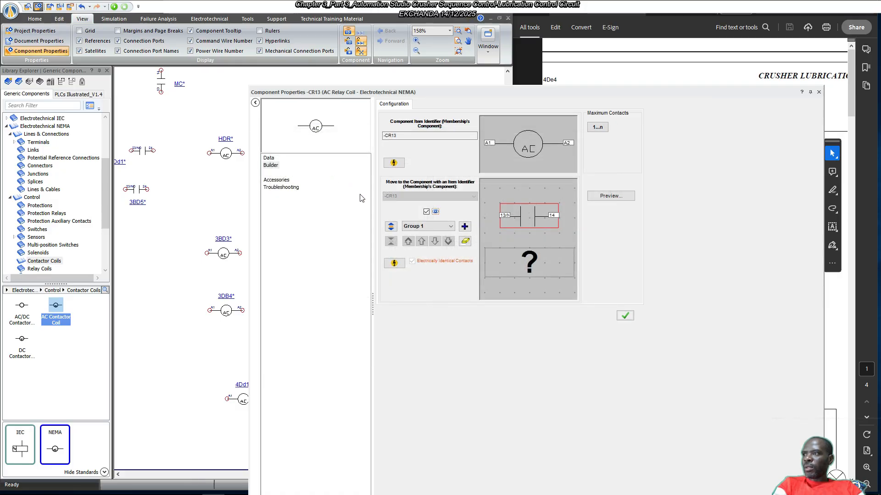
# Set the duplicated relay coil's item identifier to 4De3 in its component data.
pyautogui.click(268, 159)
pyautogui.click(517, 322)
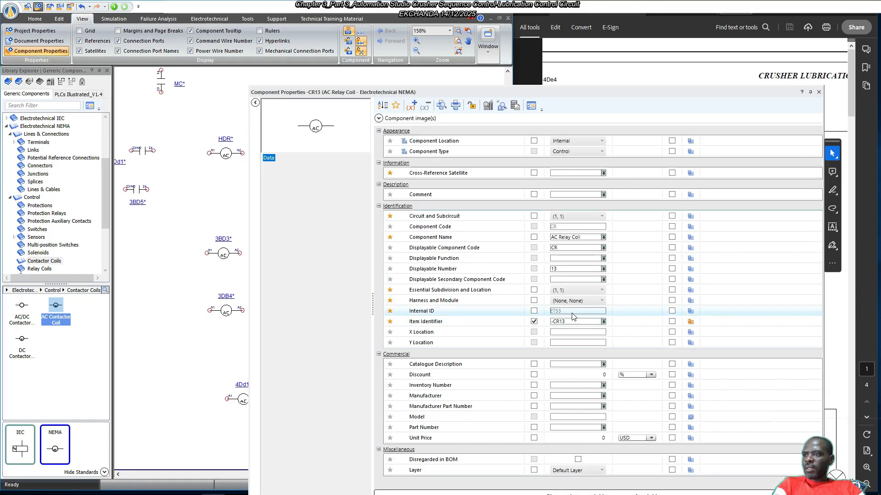
pyautogui.click(567, 317)
pyautogui.write('4d')
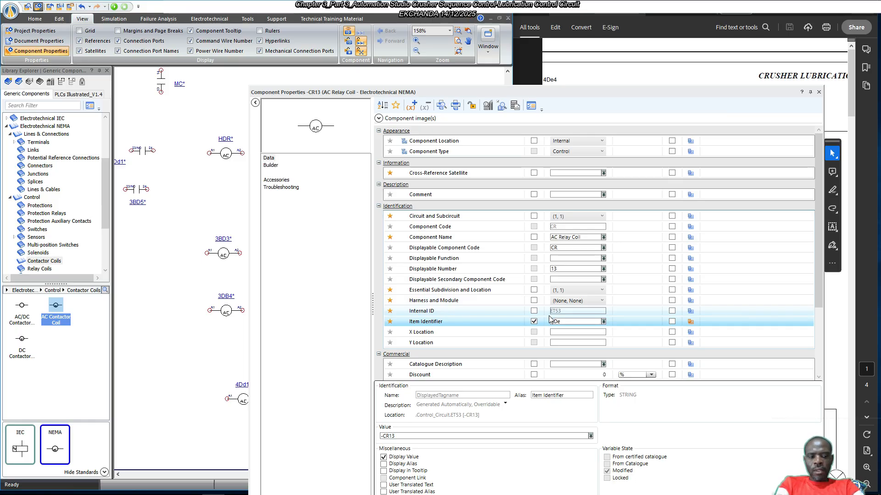
pyautogui.write('e3')
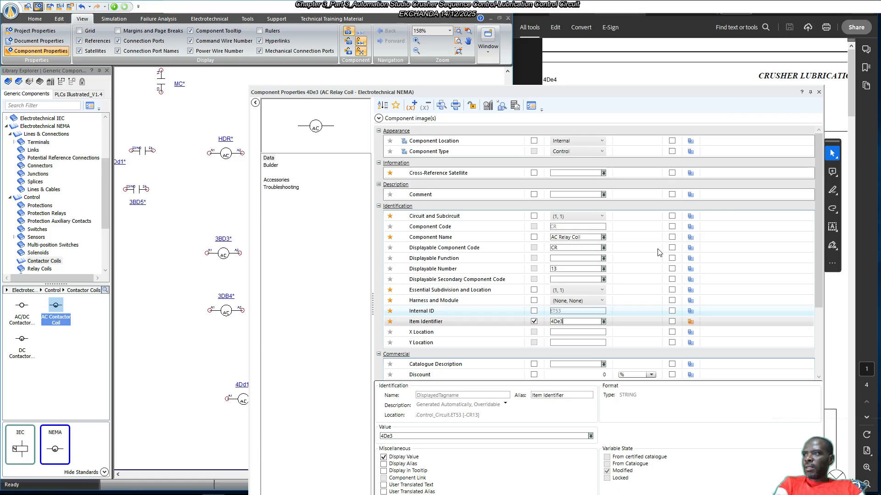
# Move 4De3's new contact further below its coil and place the contact's label directly beneath it.
pyautogui.press('Return')
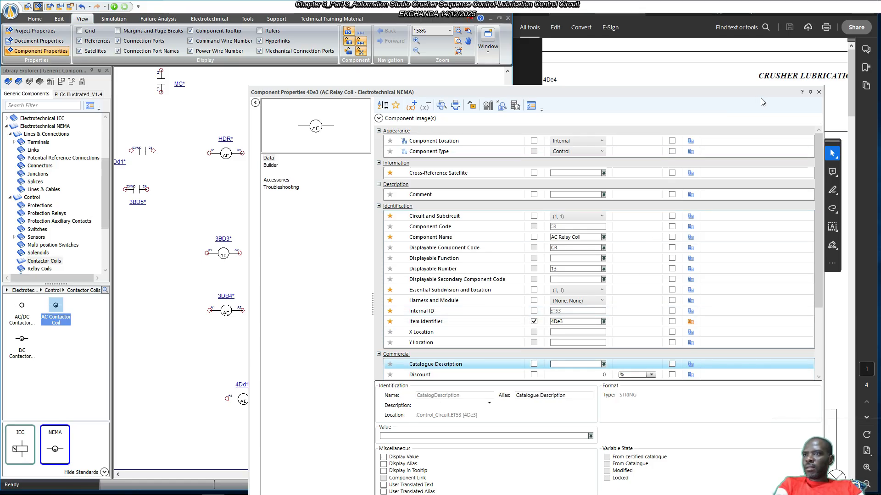
pyautogui.click(818, 93)
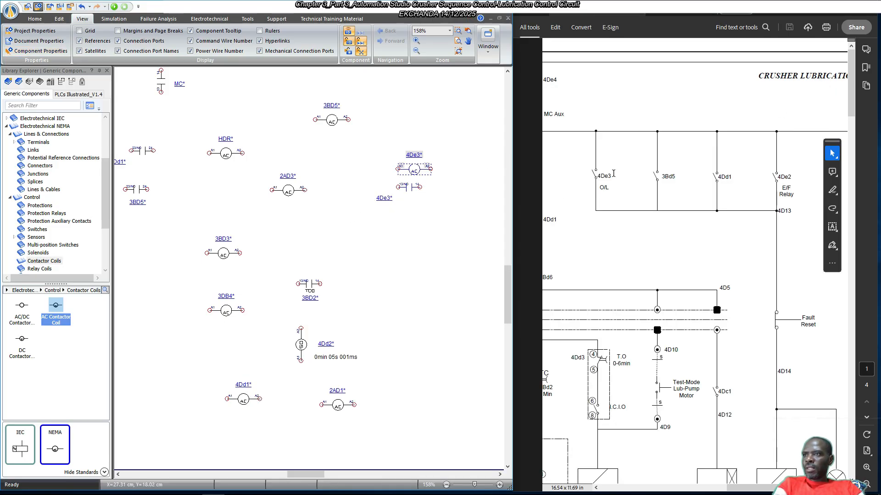
pyautogui.click(415, 222)
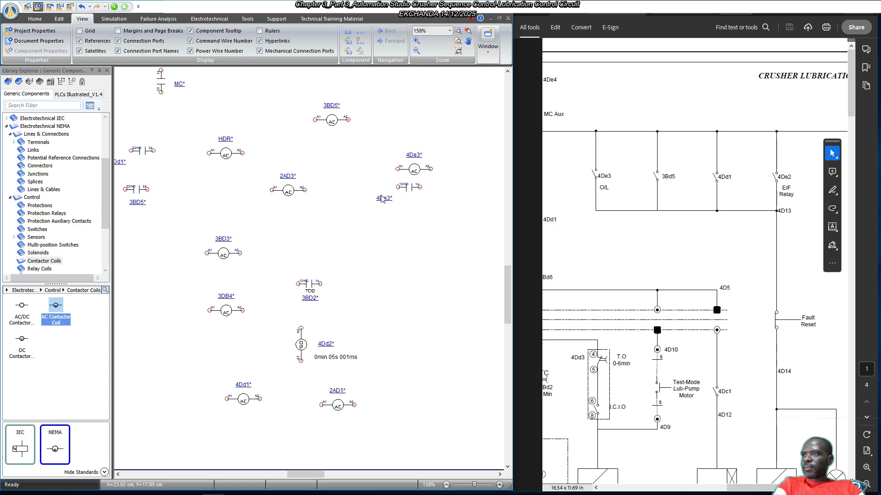
pyautogui.moveTo(381, 201); pyautogui.dragTo(408, 202)
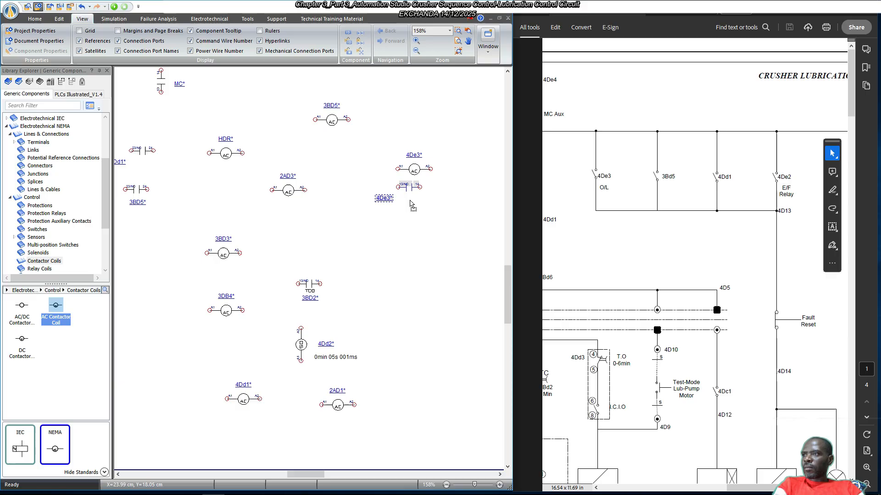
pyautogui.moveTo(409, 187); pyautogui.dragTo(440, 211)
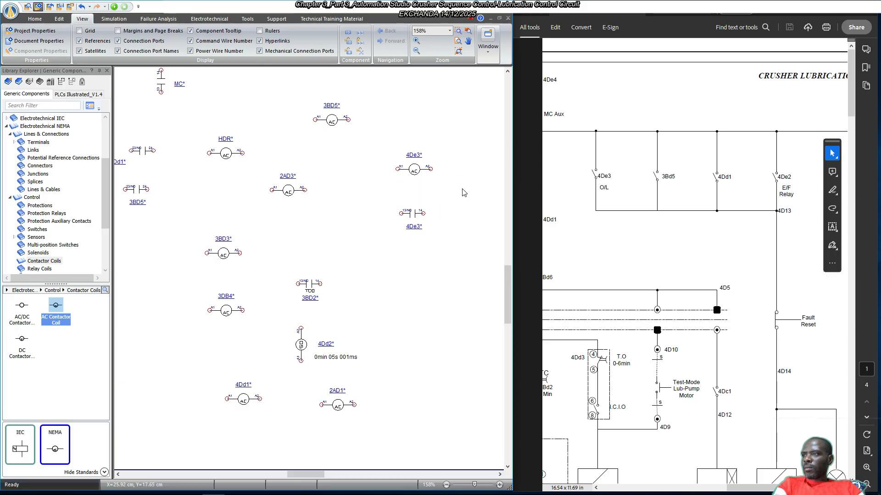
# Duplicate the 4De3 relay coil and place the copy below the 4De3 contact.
pyautogui.click(414, 170)
pyautogui.moveTo(418, 199); pyautogui.dragTo(425, 244)
pyautogui.click(451, 230)
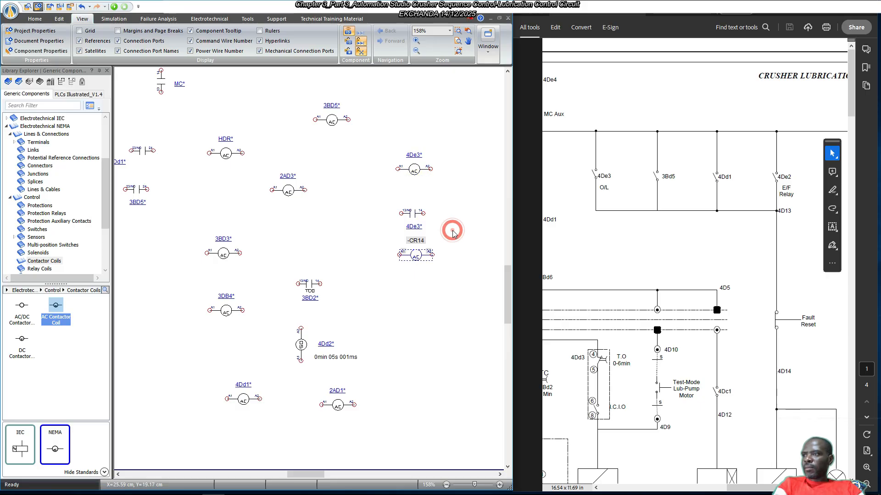
# Set the duplicated relay coil's item identifier to 4De2 in its component data.
pyautogui.click(417, 255)
pyautogui.doubleClick(418, 255)
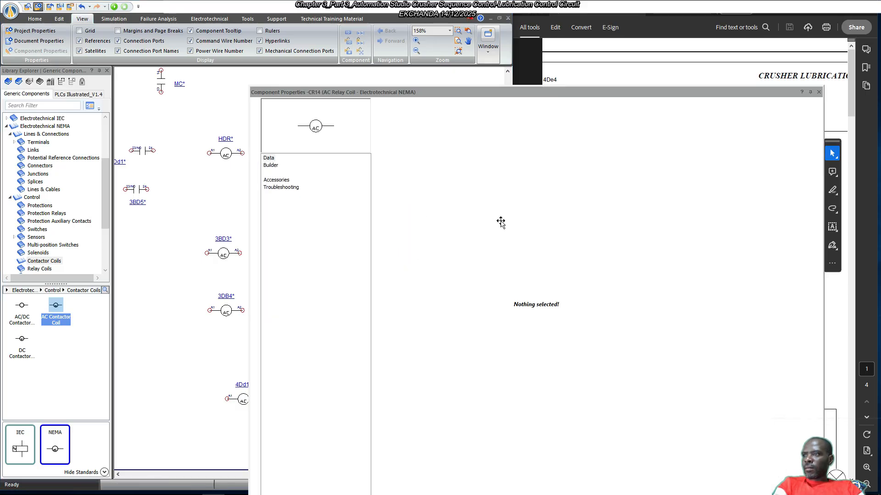
pyautogui.click(563, 321)
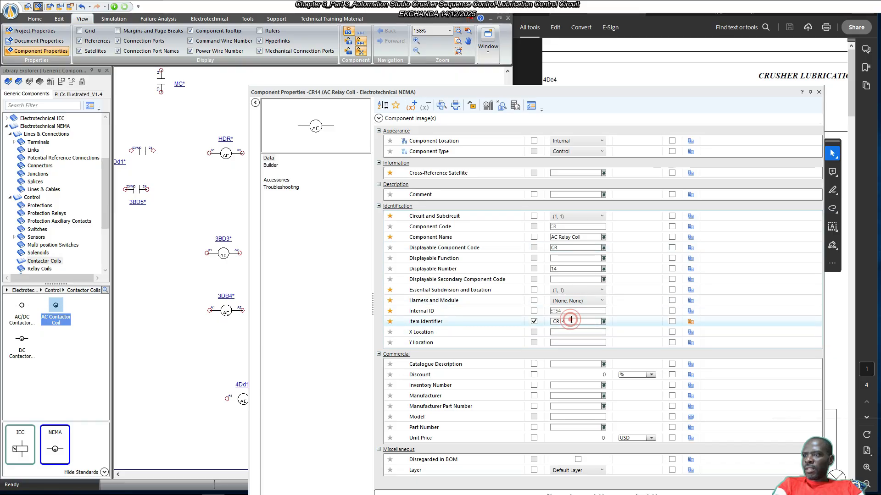
pyautogui.write('4d')
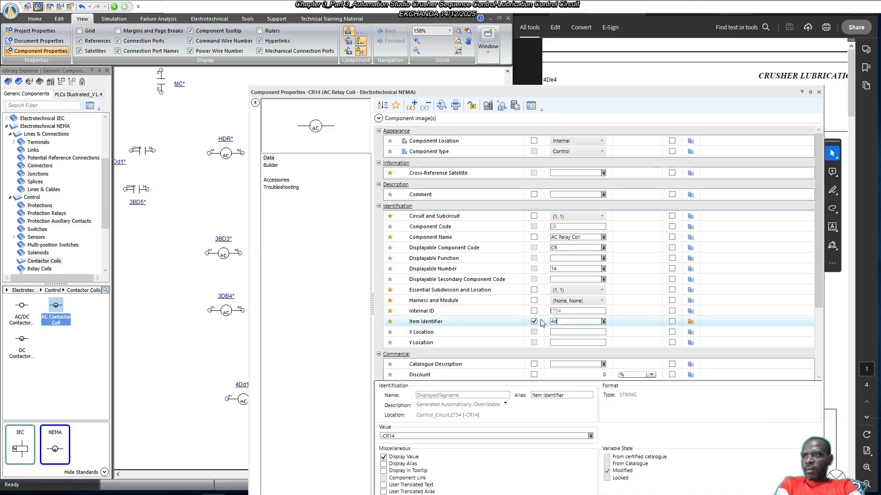
pyautogui.write('e2')
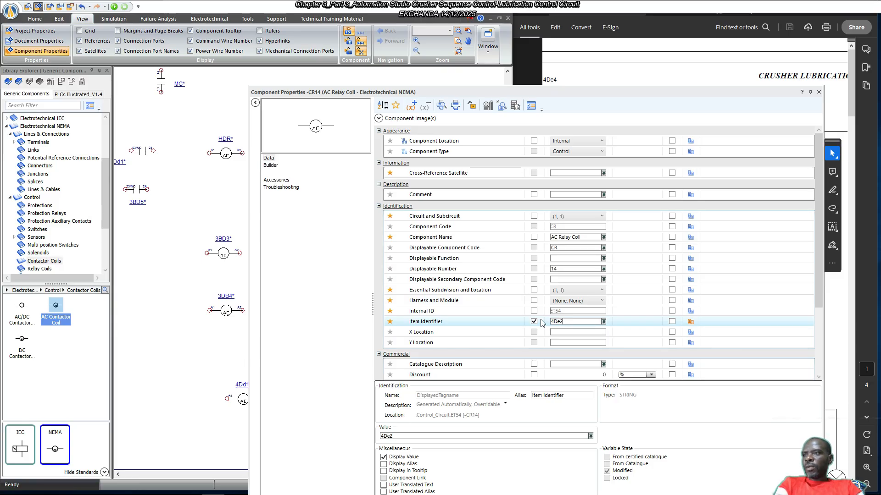
pyautogui.press('Tab')
# Add a normally open contact as Group 1 in the 4De2 relay coil's builder configuration.
pyautogui.click(274, 167)
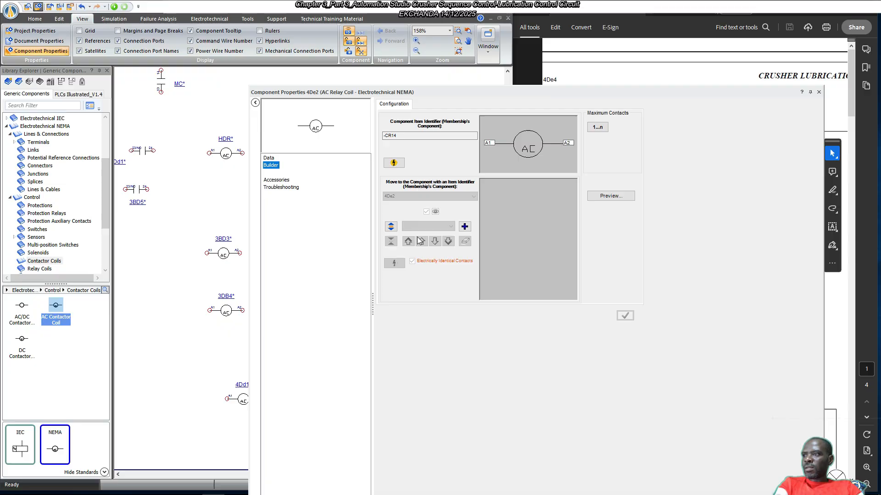
pyautogui.click(464, 226)
pyautogui.click(524, 238)
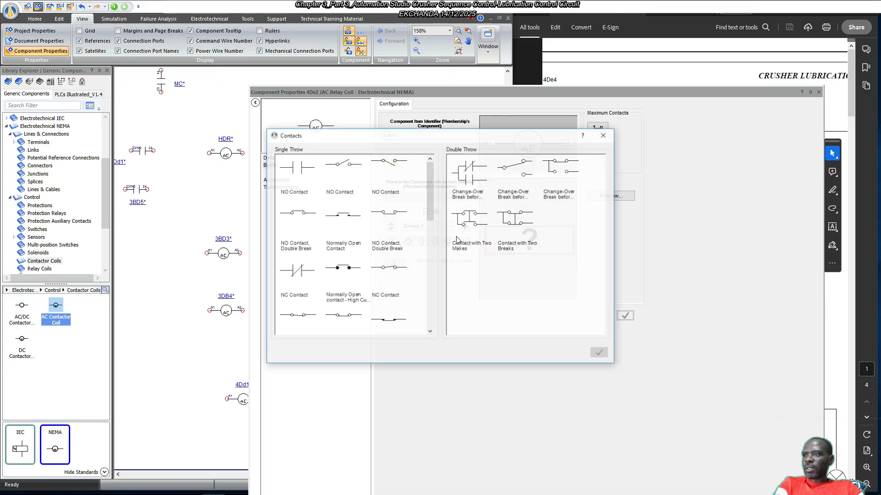
pyautogui.click(301, 168)
pyautogui.click(600, 354)
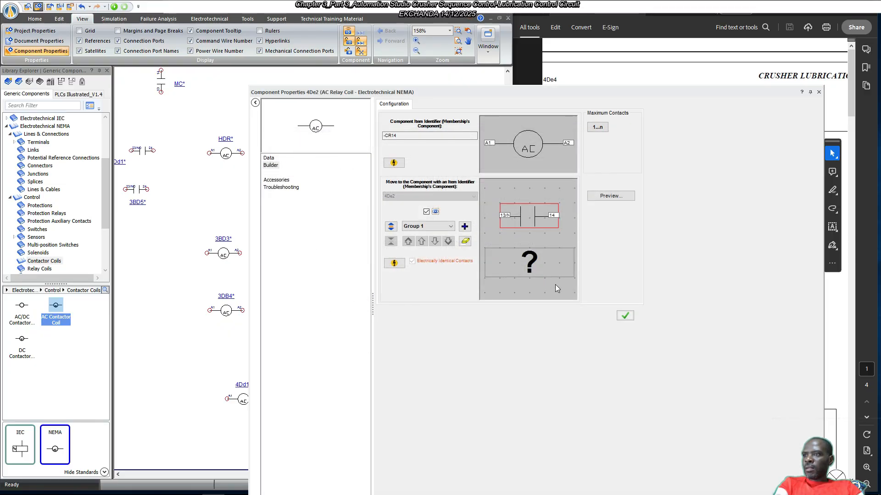
pyautogui.click(623, 316)
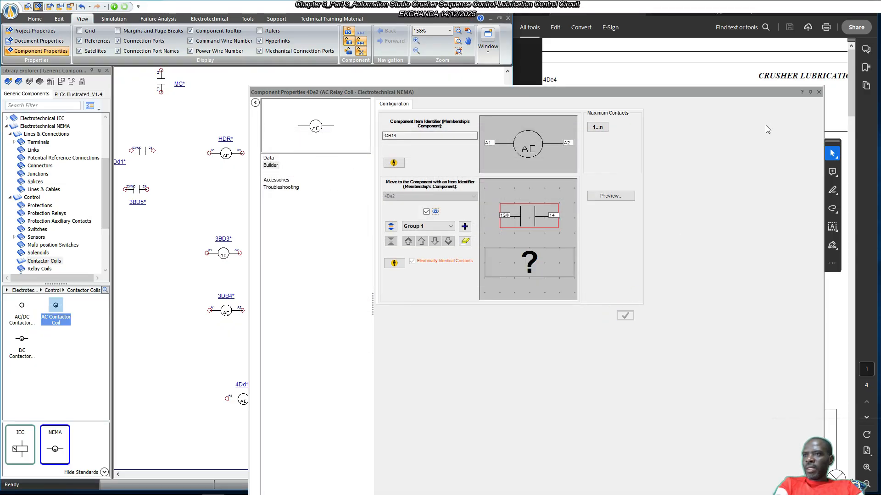
pyautogui.click(818, 92)
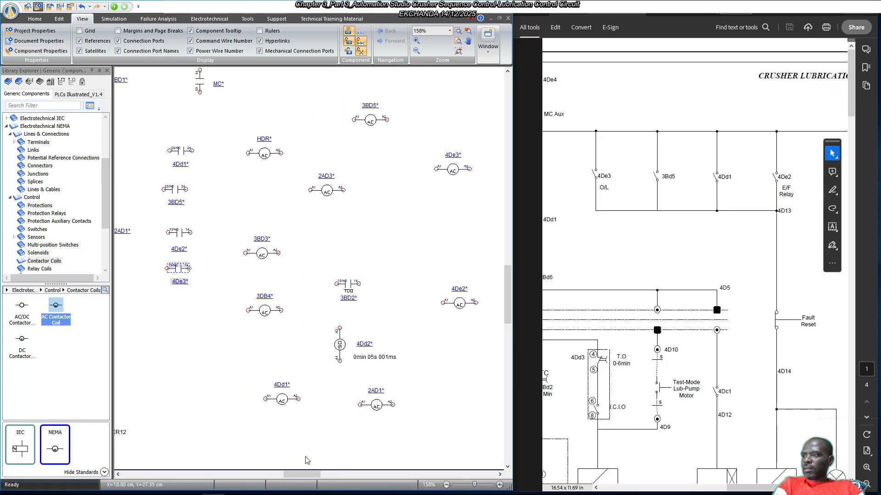
# Duplicate the SYSTEM STOP push button and place the copy in the free space to the right of the MC contact.
pyautogui.moveTo(305, 475); pyautogui.dragTo(302, 476)
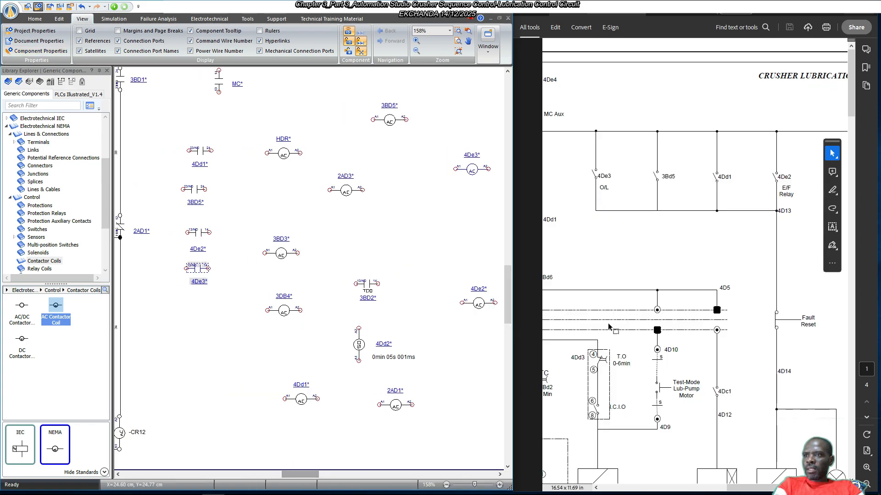
pyautogui.scroll(-1, 773, 272)
pyautogui.scroll(-1, 773, 272)
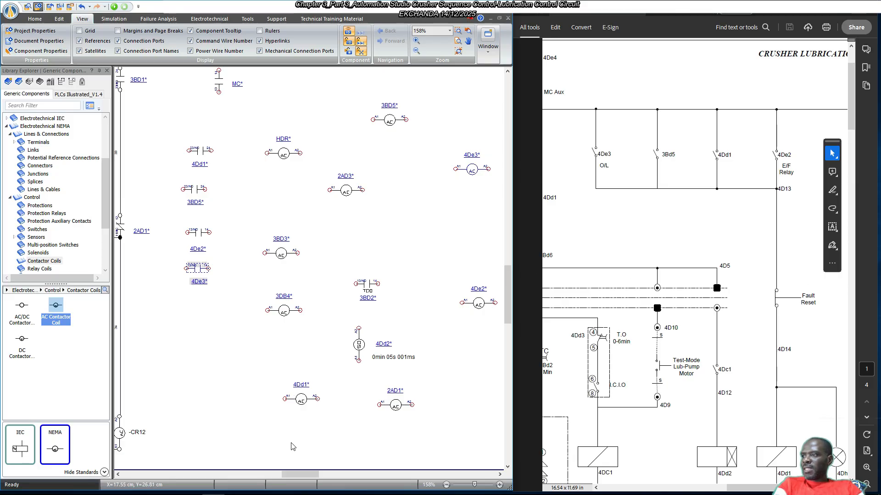
pyautogui.moveTo(299, 474); pyautogui.dragTo(280, 475)
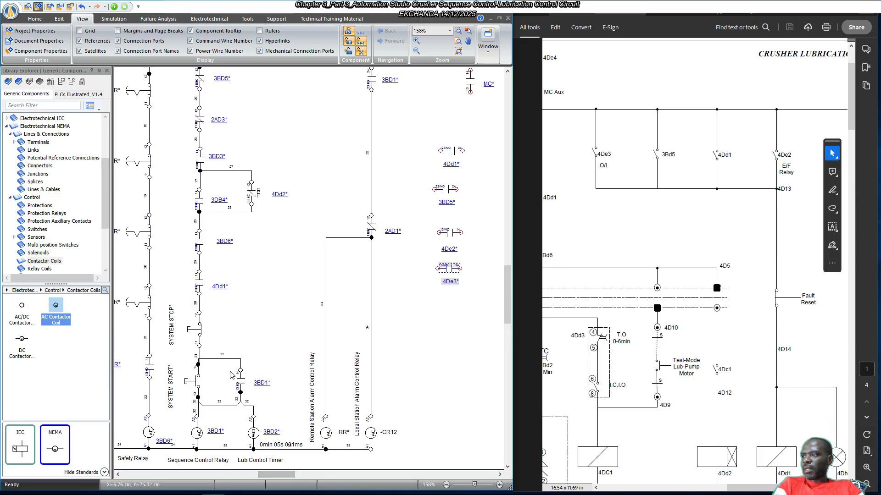
pyautogui.click(200, 330)
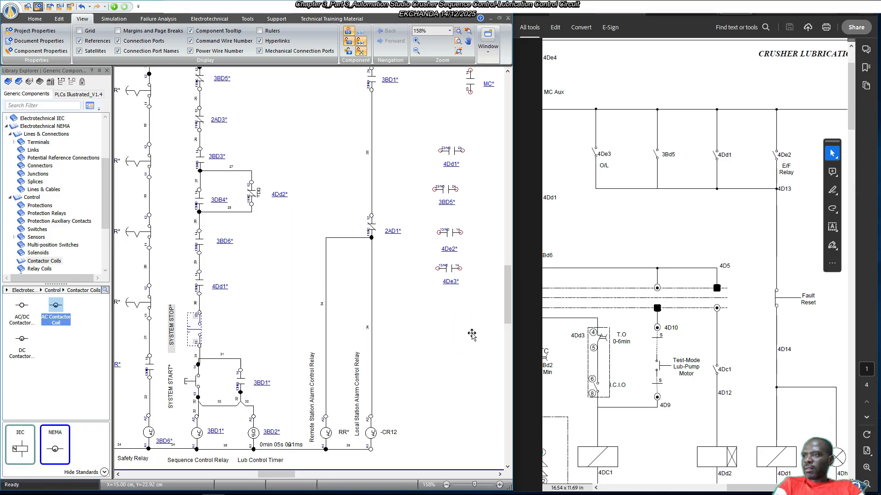
pyautogui.hotkey('ctrl', 'v')
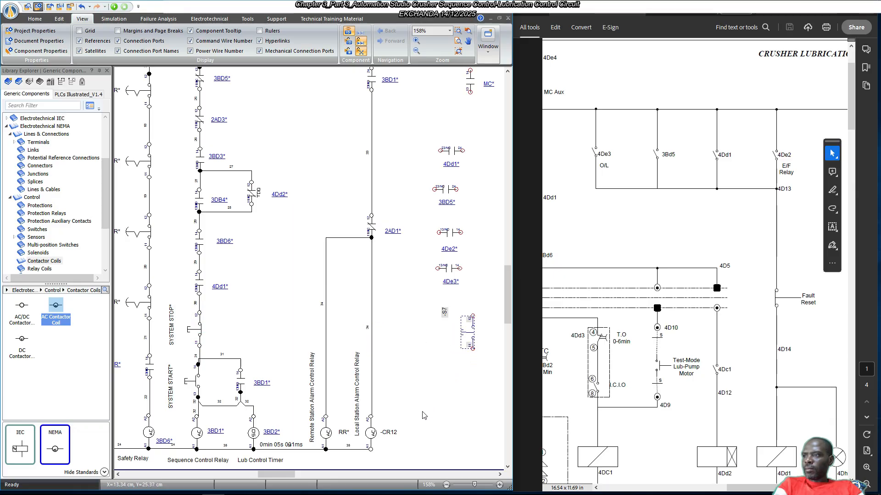
pyautogui.moveTo(286, 476); pyautogui.dragTo(313, 476)
pyautogui.scroll(2, 244, 294)
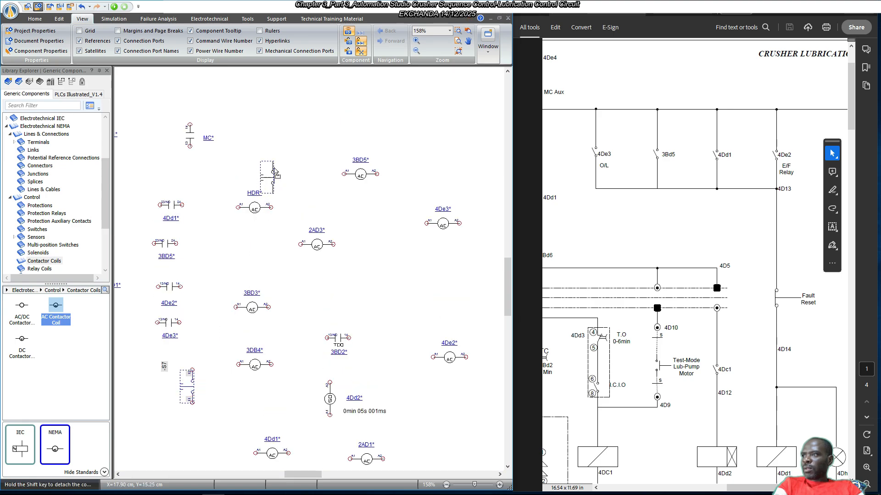
pyautogui.moveTo(193, 386); pyautogui.dragTo(295, 139)
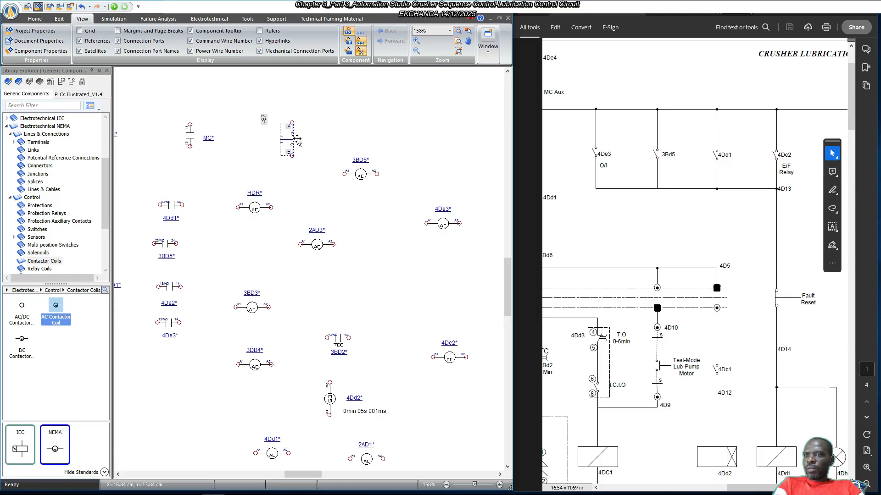
# Set the duplicated push button's item identifier to Fault Reset in its component data.
pyautogui.doubleClick(292, 139)
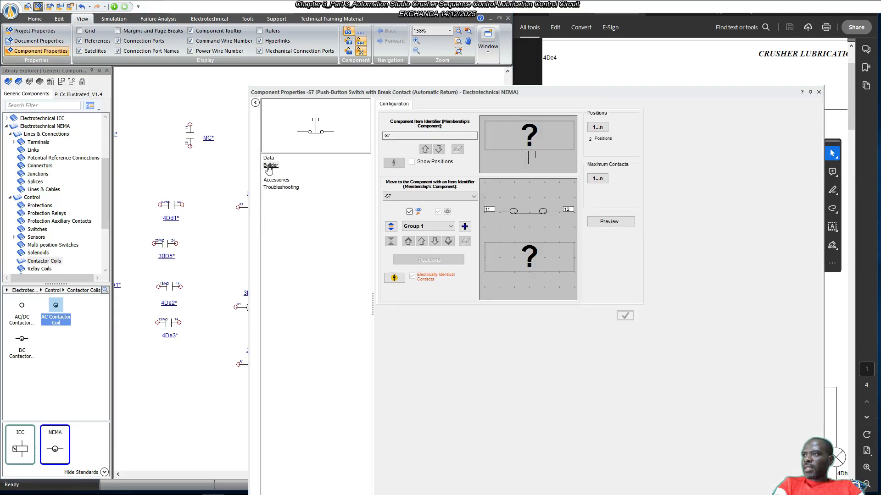
pyautogui.click(269, 158)
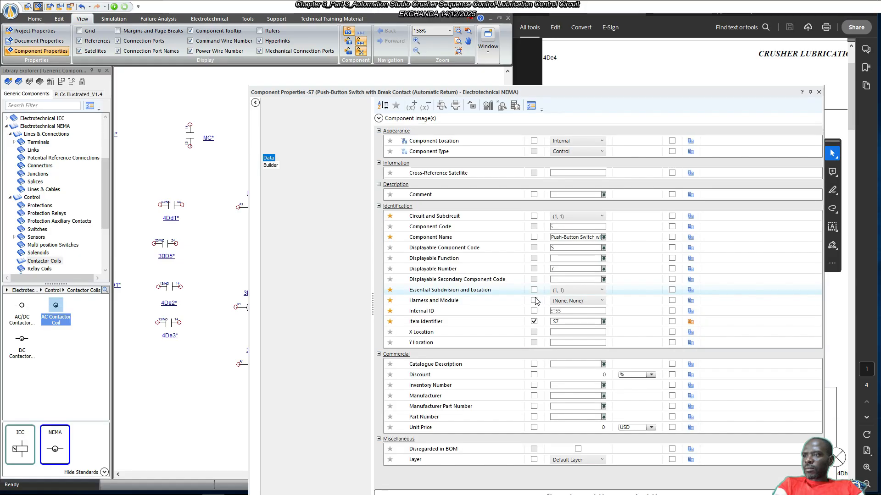
pyautogui.click(566, 321)
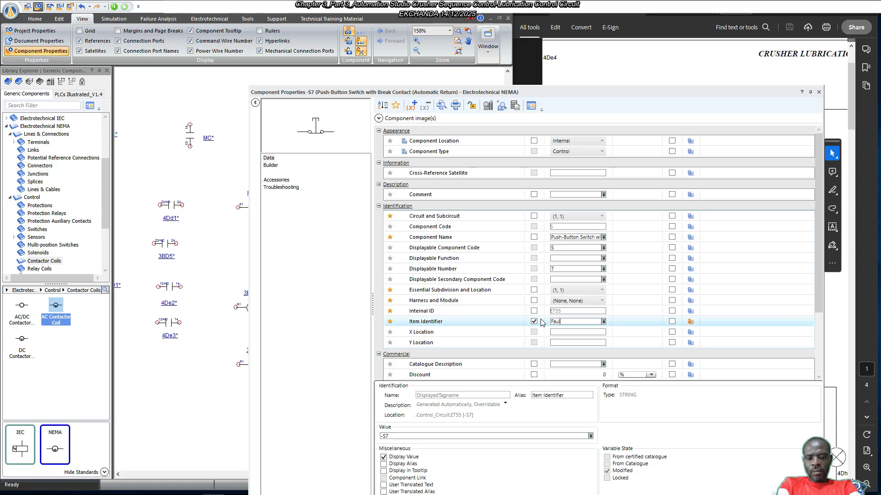
pyautogui.write('Fault R')
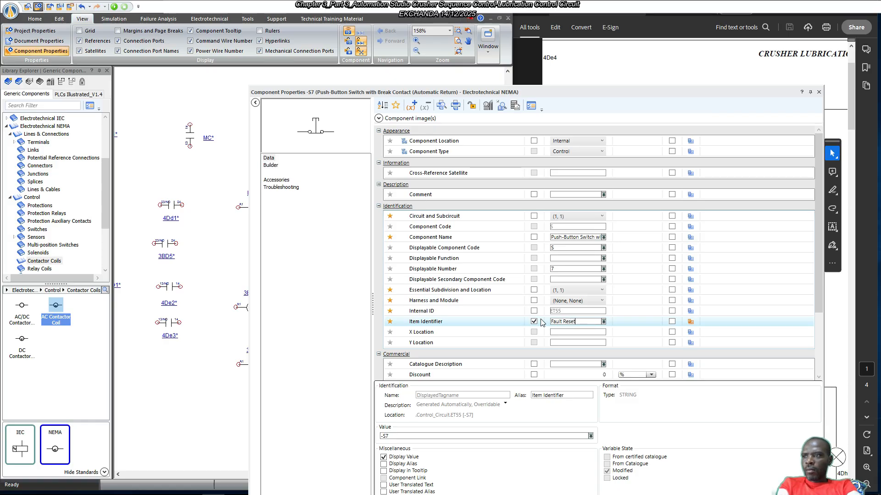
pyautogui.write('eset')
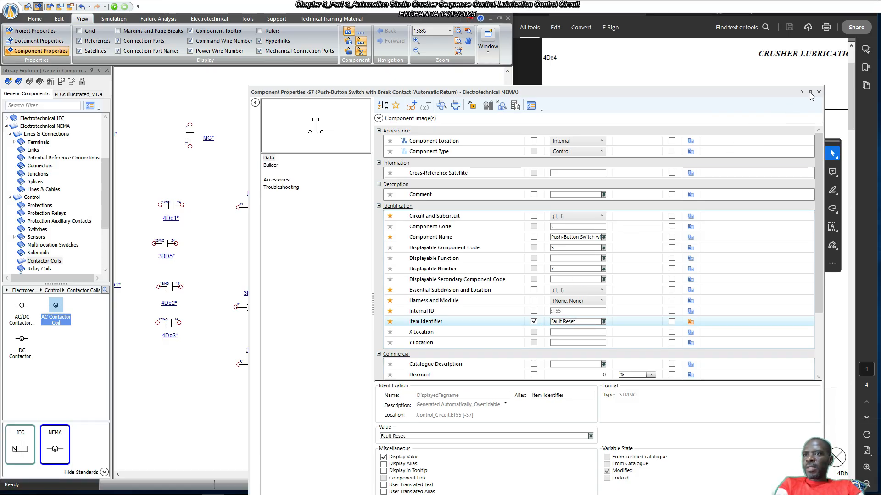
pyautogui.click(818, 92)
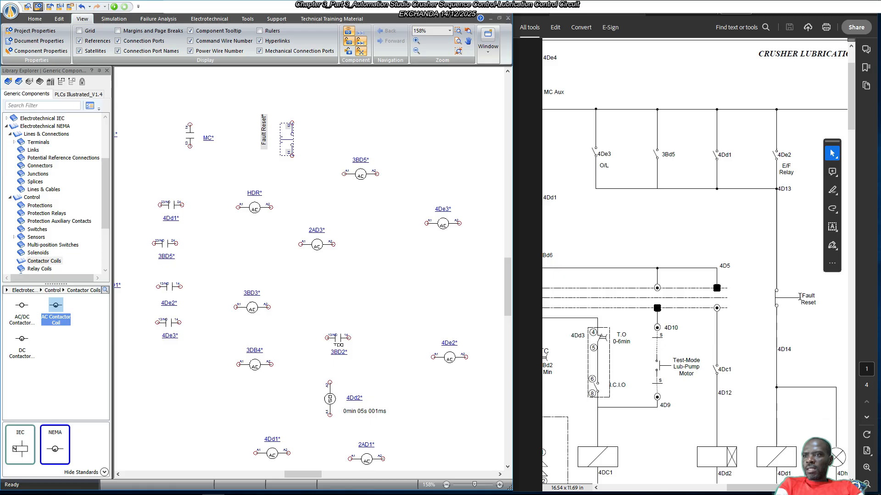
# Place a NEMA lamp from the Signalling Devices library in the free space between the 4De3 and 4De2 relay coils.
pyautogui.scroll(-2, 785, 301)
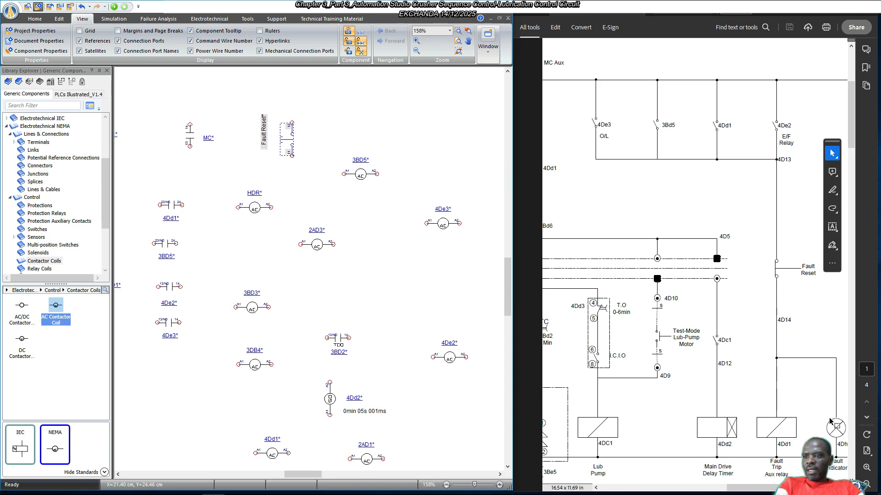
pyautogui.moveTo(755, 488); pyautogui.dragTo(766, 488)
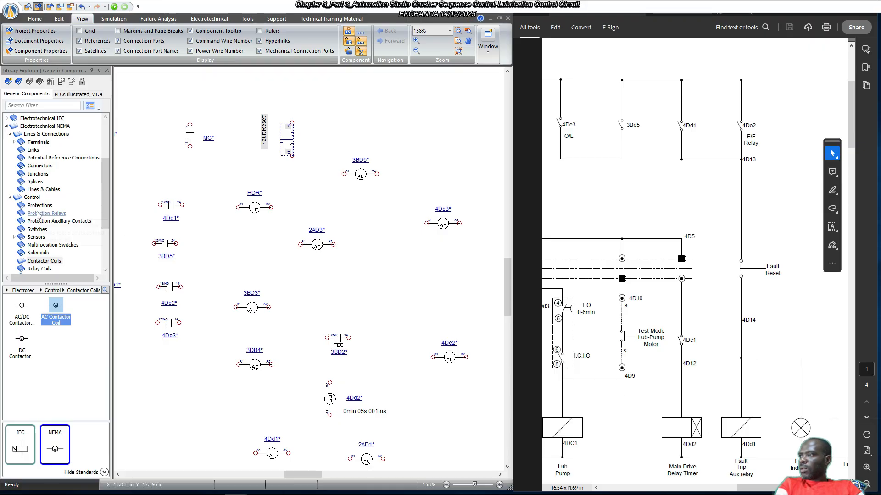
pyautogui.scroll(-3, 44, 238)
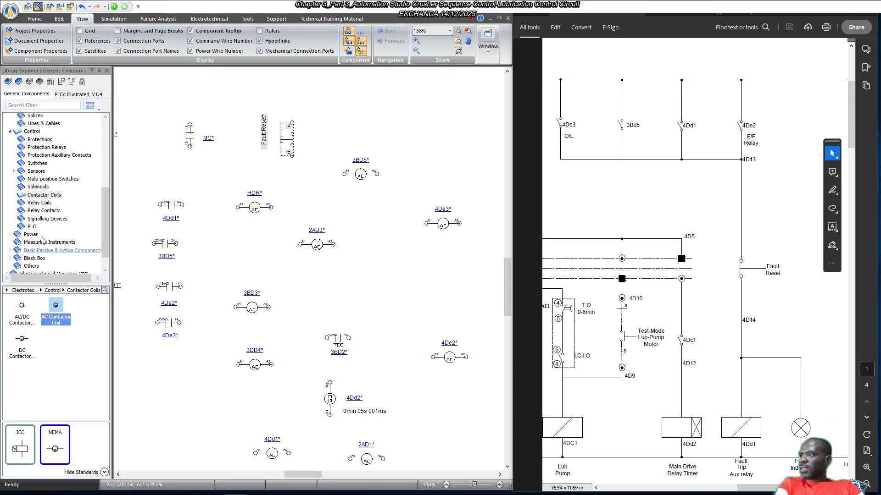
pyautogui.scroll(-1, 63, 236)
pyautogui.click(31, 247)
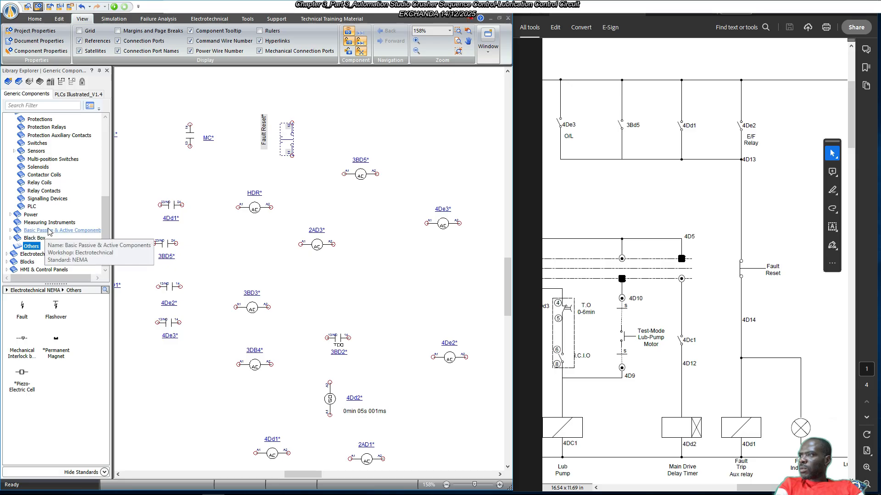
pyautogui.scroll(1, 50, 232)
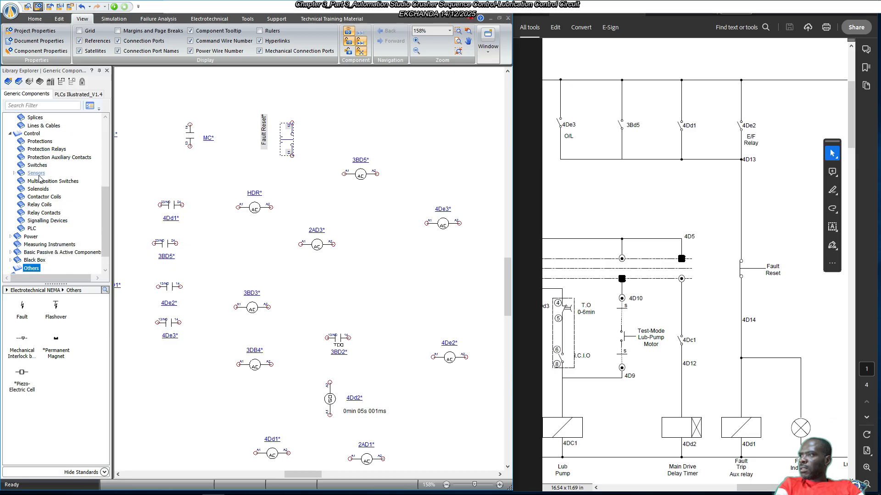
pyautogui.click(48, 221)
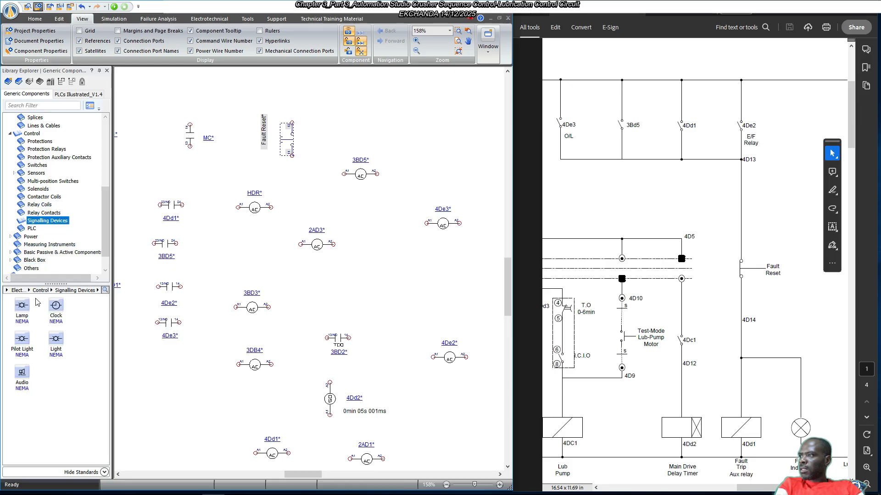
pyautogui.click(29, 310)
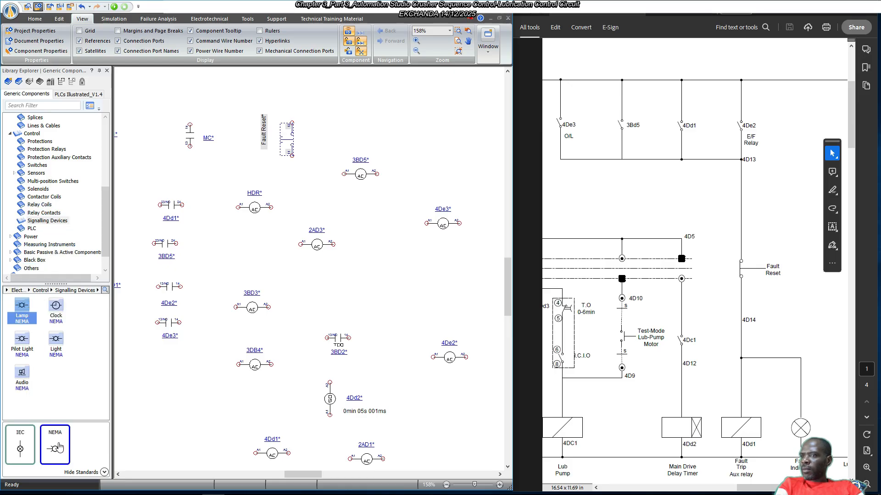
pyautogui.moveTo(57, 447); pyautogui.dragTo(416, 298)
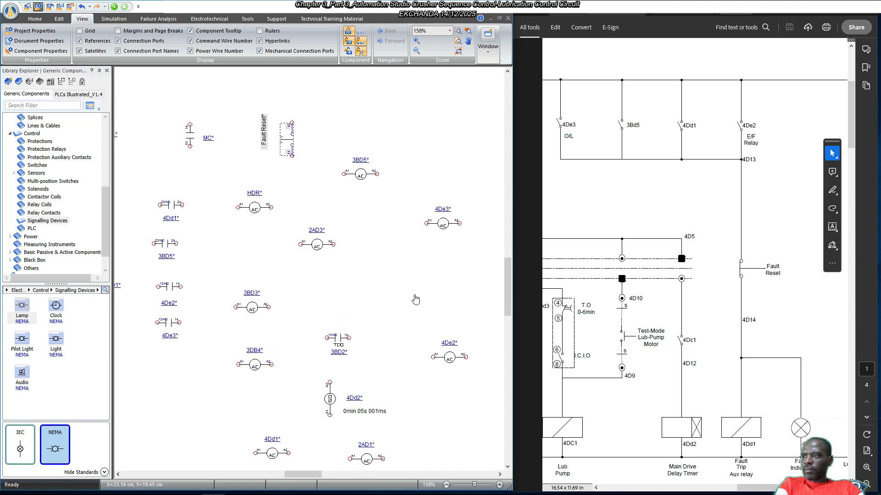
# Rotate the new lamp 90 degrees to the right so its ports are aligned vertically.
pyautogui.rightClick(412, 298)
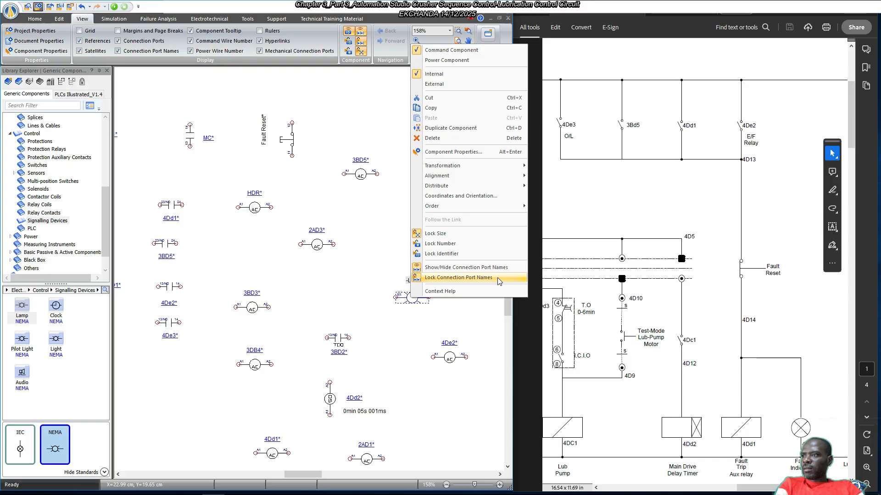
pyautogui.moveTo(509, 166)
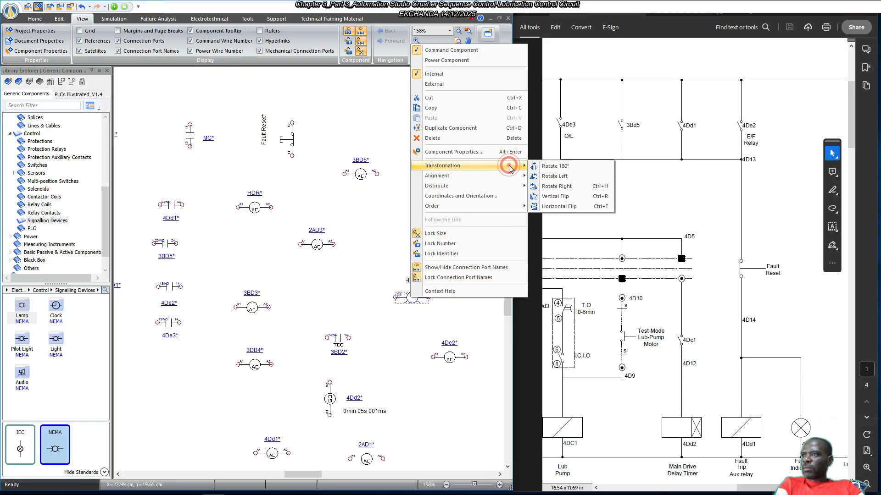
pyautogui.click(565, 185)
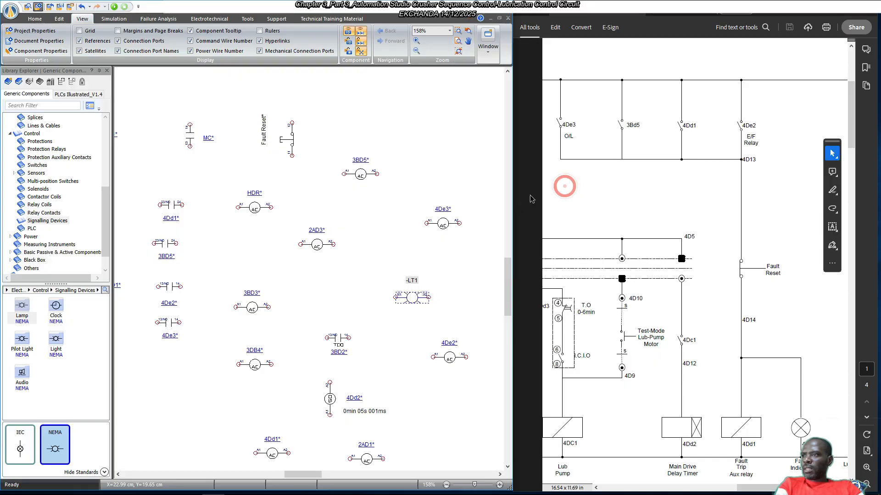
pyautogui.click(455, 282)
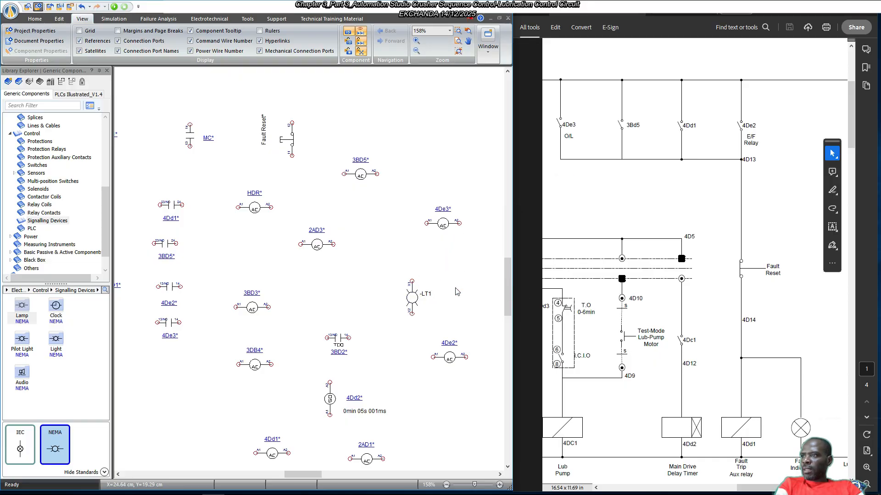
# Set the lamp's item identifier to 4Dh1 in its component data.
pyautogui.doubleClick(413, 299)
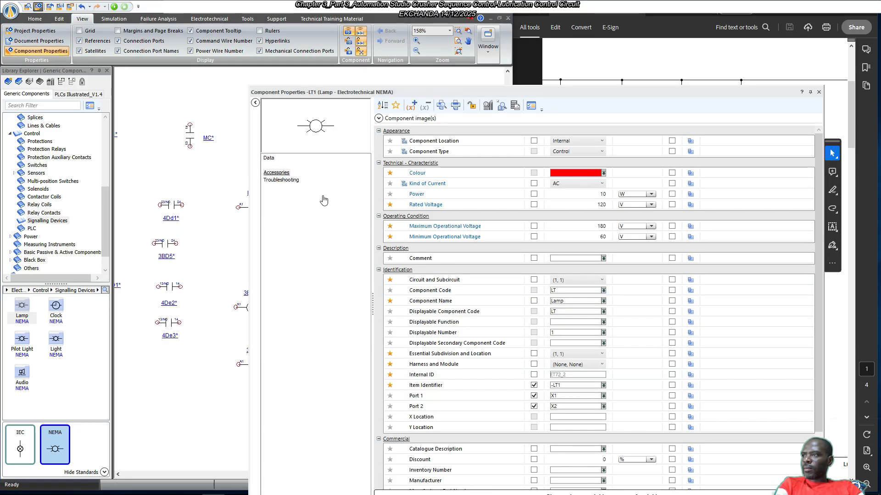
pyautogui.click(277, 173)
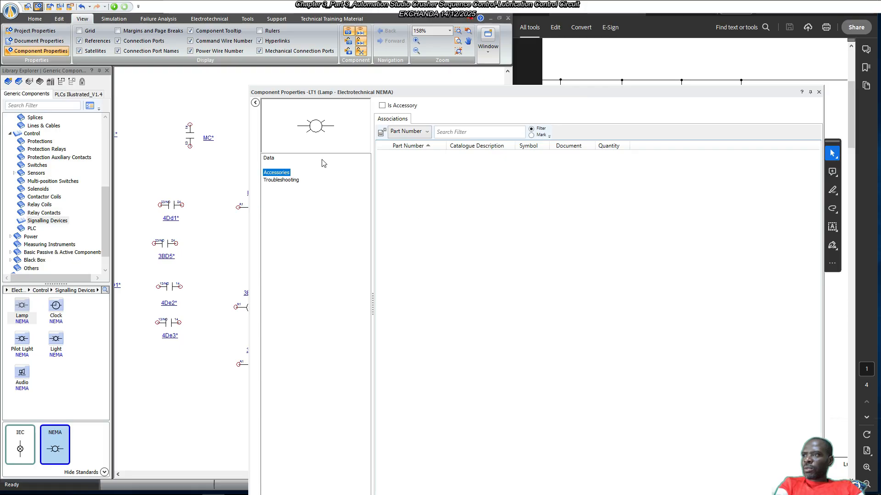
pyautogui.click(269, 158)
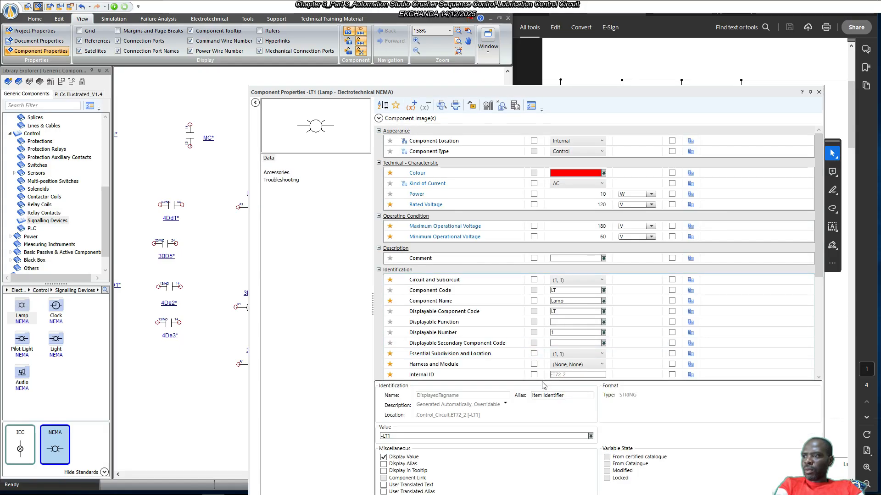
pyautogui.scroll(-2, 592, 365)
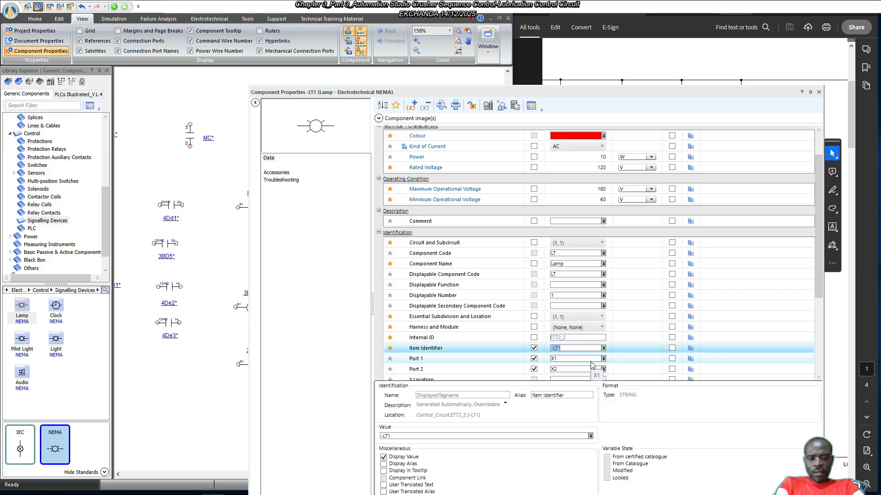
pyautogui.write('4Dh1')
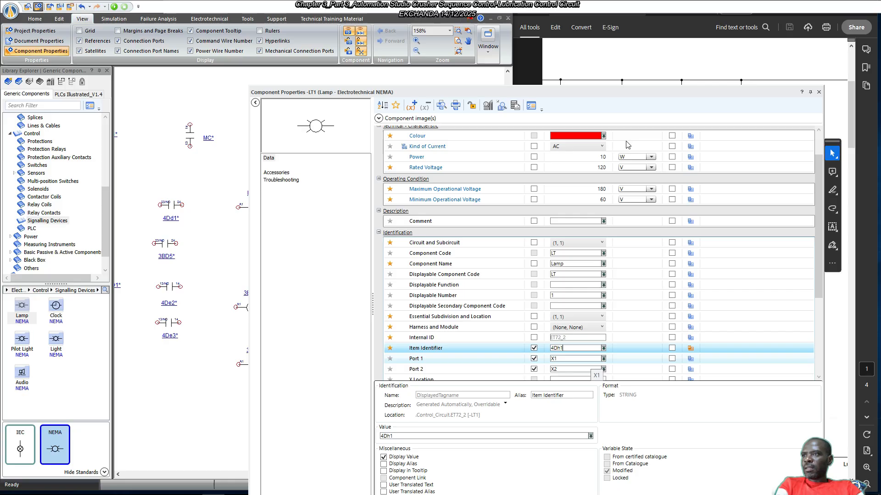
pyautogui.click(590, 362)
pyautogui.moveTo(706, 92); pyautogui.dragTo(548, 86)
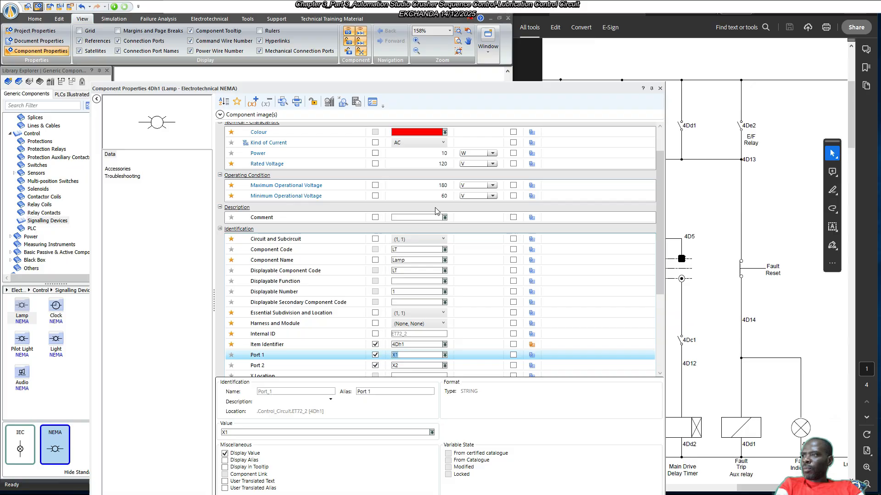
pyautogui.click(668, 74)
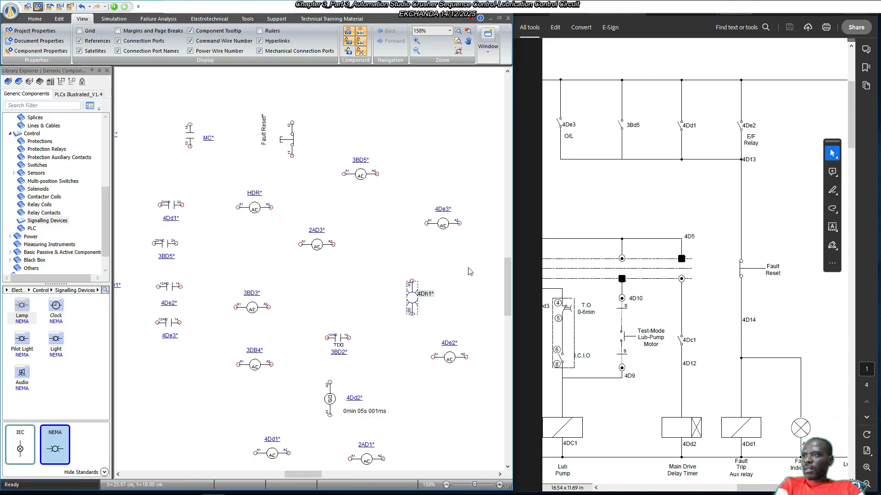
# Move the 4Dh1 label slightly away from the lamp symbol, to its right.
pyautogui.click(453, 299)
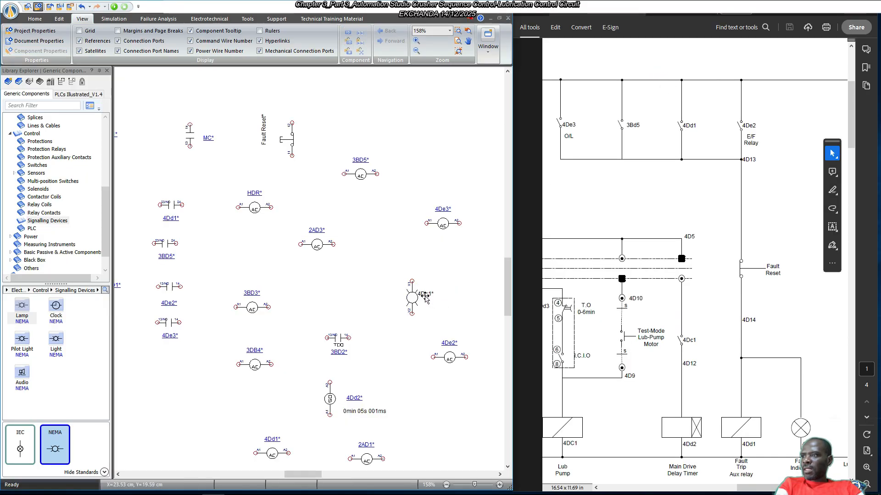
pyautogui.moveTo(423, 294); pyautogui.dragTo(435, 301)
pyautogui.click(460, 285)
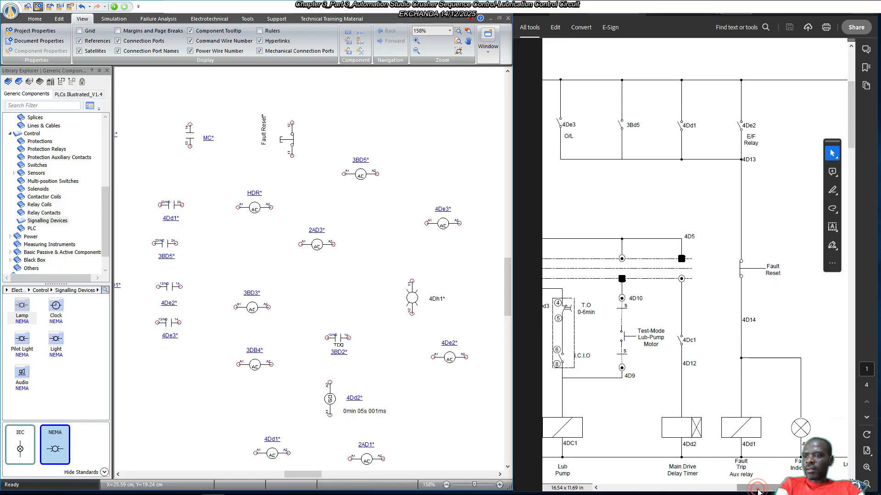
# Move the MC contact left, closer to the 3BD1 contact and above the 4Dd1 contact.
pyautogui.moveTo(755, 489); pyautogui.dragTo(734, 490)
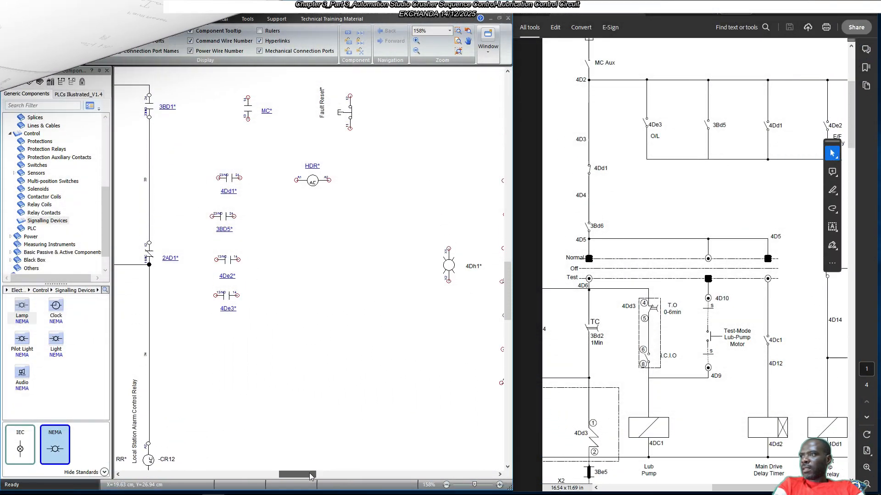
pyautogui.moveTo(317, 475); pyautogui.dragTo(316, 476)
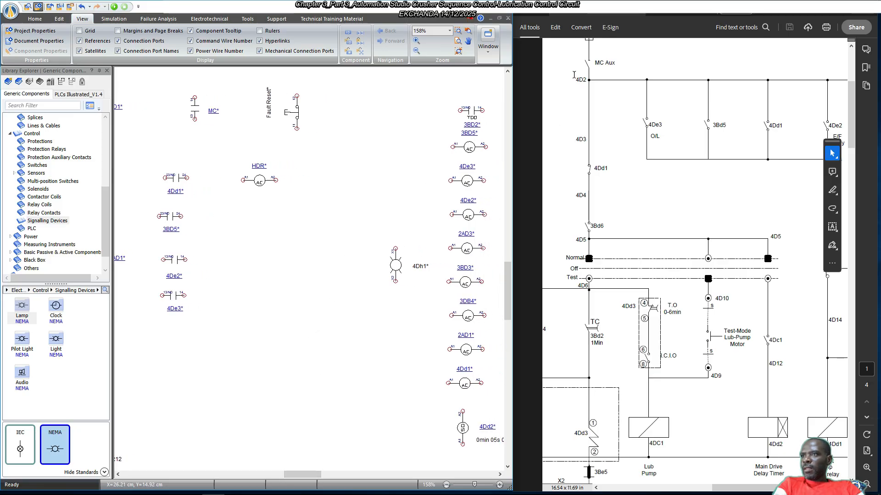
pyautogui.moveTo(310, 475); pyautogui.dragTo(302, 475)
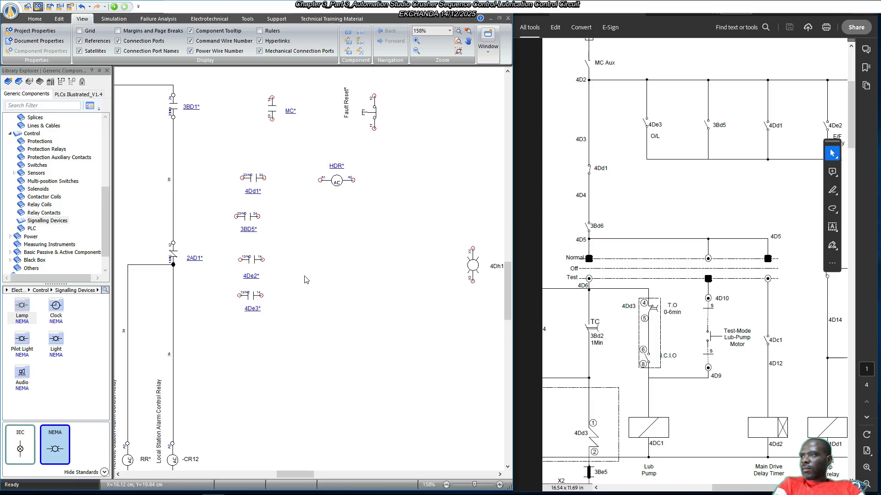
pyautogui.scroll(1, 305, 279)
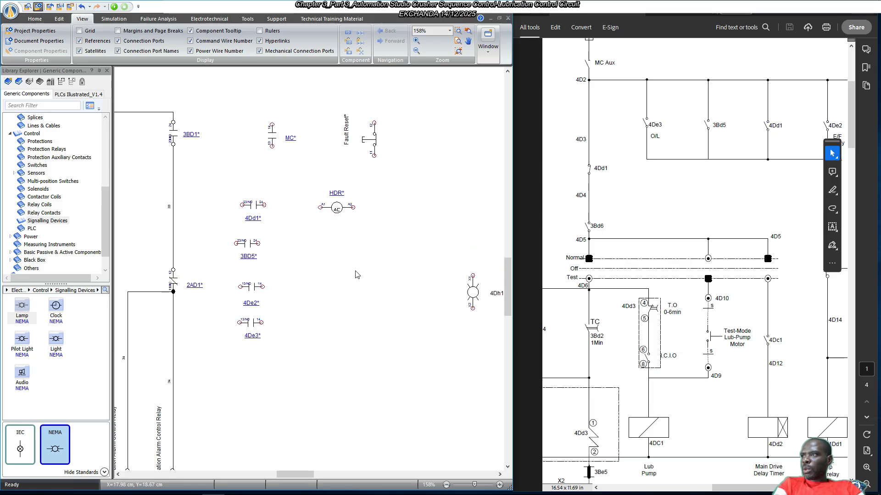
pyautogui.scroll(1, 335, 171)
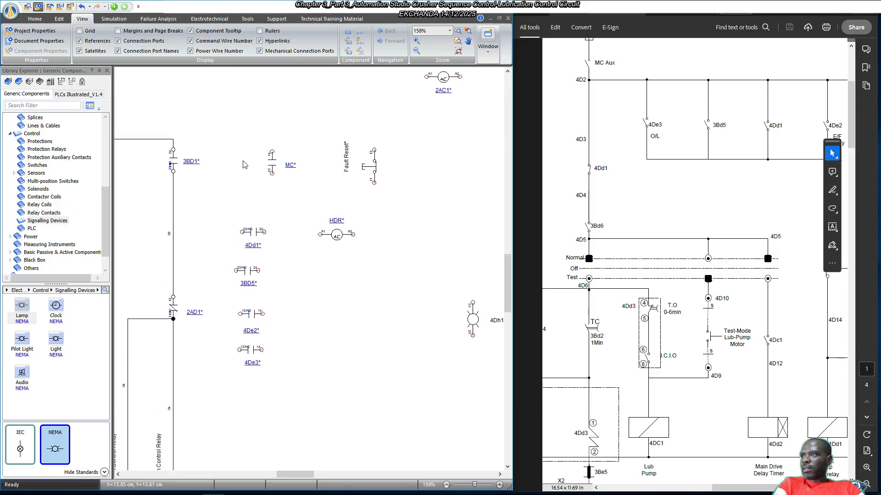
pyautogui.click(273, 164)
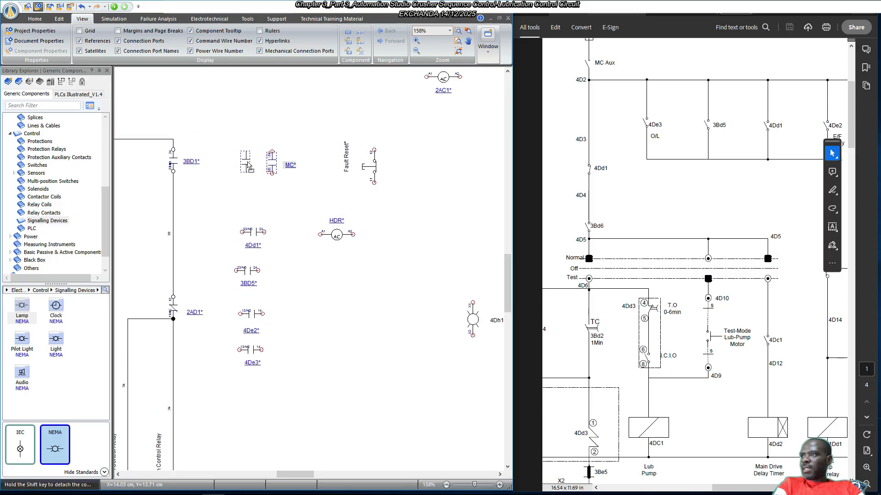
pyautogui.moveTo(250, 162); pyautogui.dragTo(249, 159)
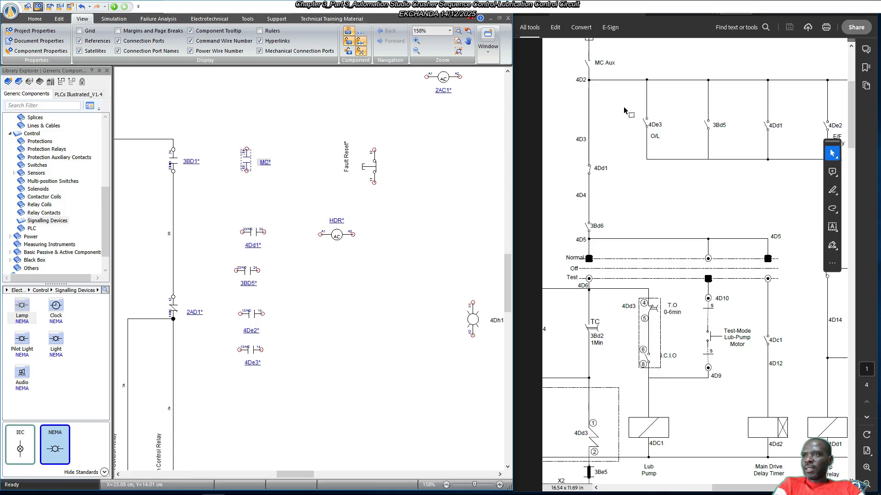
pyautogui.click(414, 206)
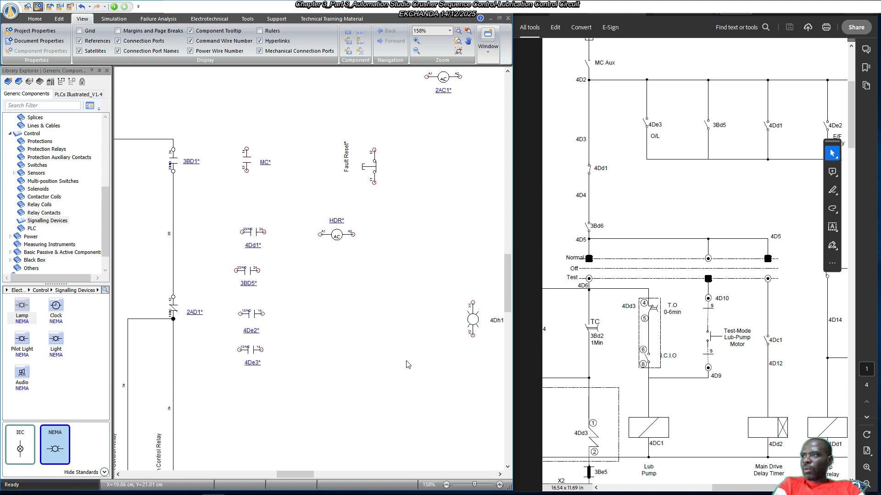
# Rotate the 4Dd1, 3BD5, 4De2 and 4De3 contacts together 90 degrees to the left so they stand vertically.
pyautogui.scroll(-1, 397, 327)
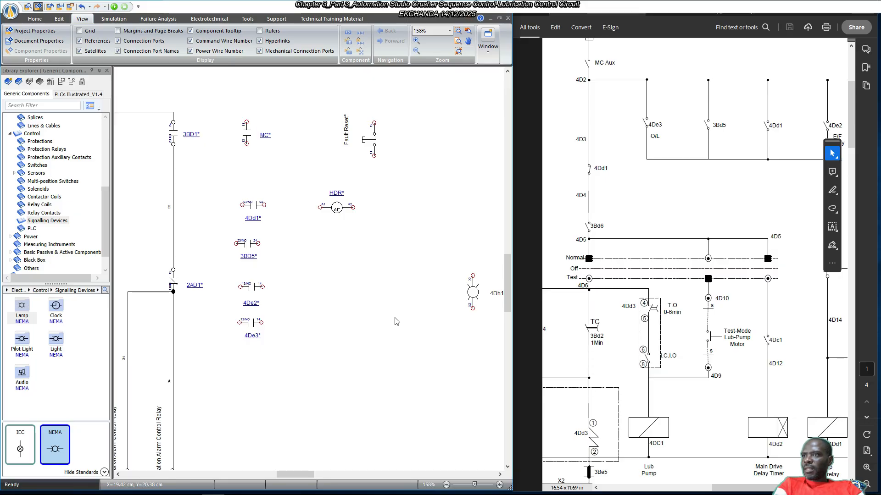
pyautogui.scroll(1, 396, 322)
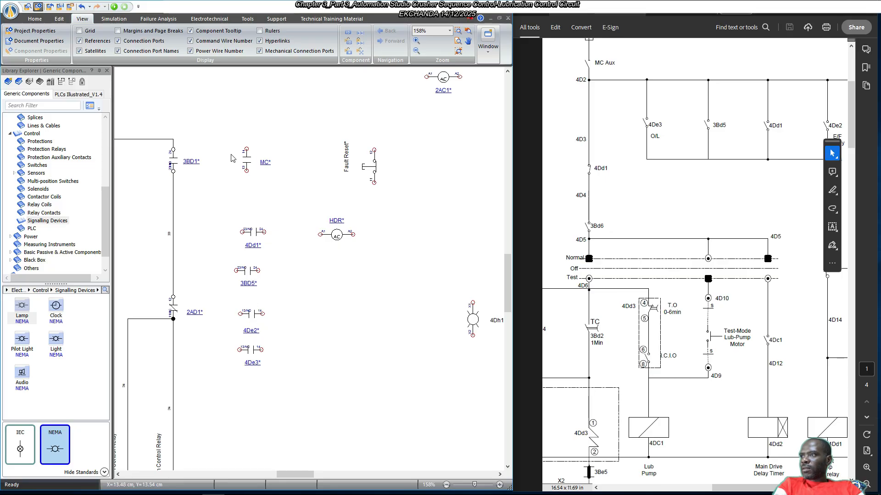
pyautogui.moveTo(232, 142); pyautogui.dragTo(301, 415)
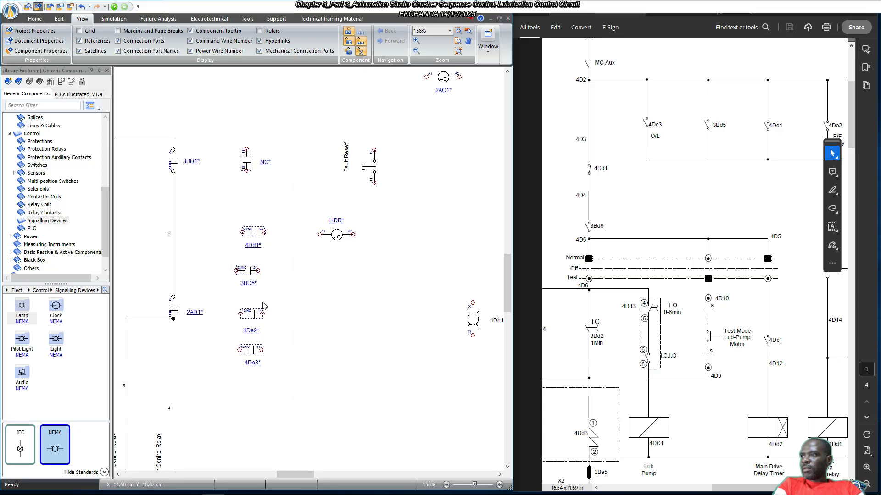
pyautogui.click(317, 303)
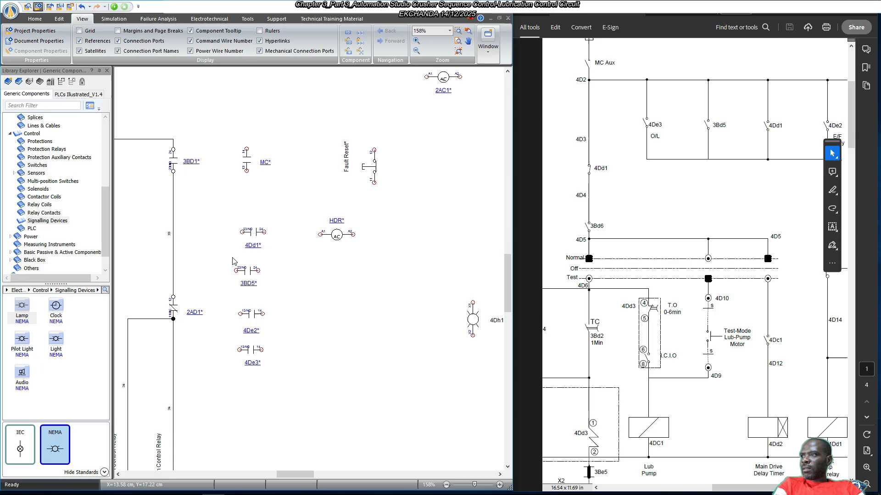
pyautogui.moveTo(221, 212); pyautogui.dragTo(312, 430)
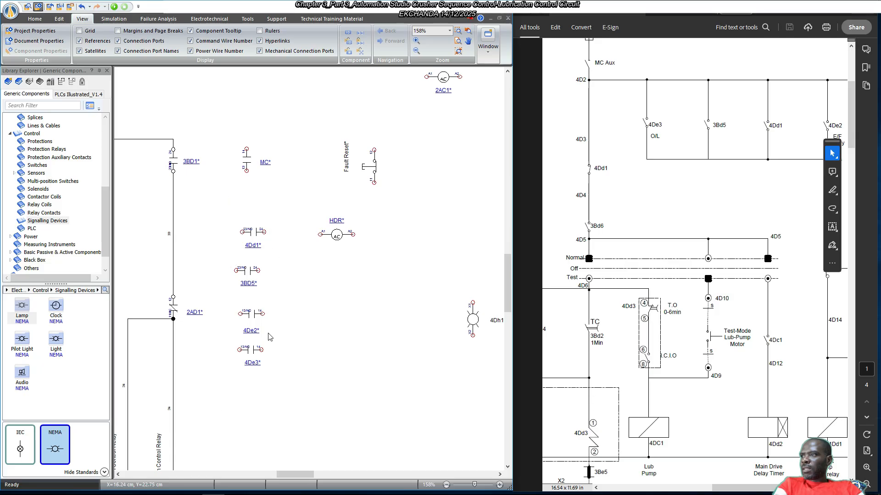
pyautogui.rightClick(251, 237)
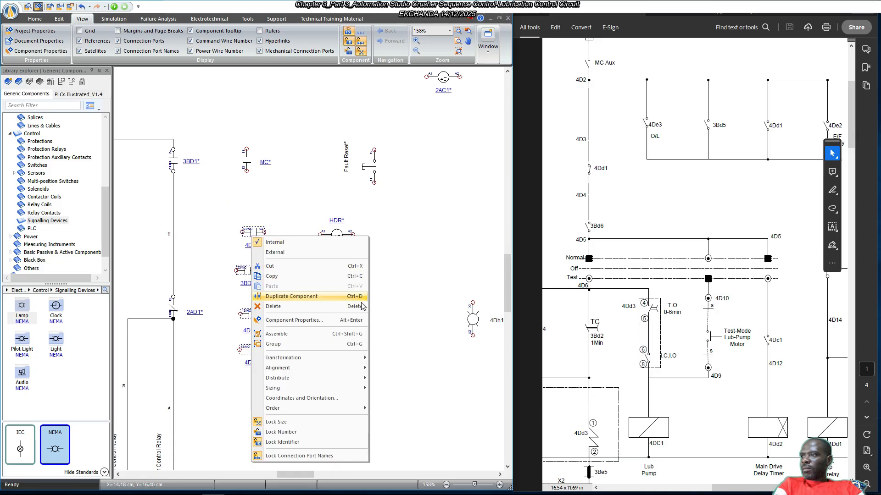
pyautogui.moveTo(360, 358)
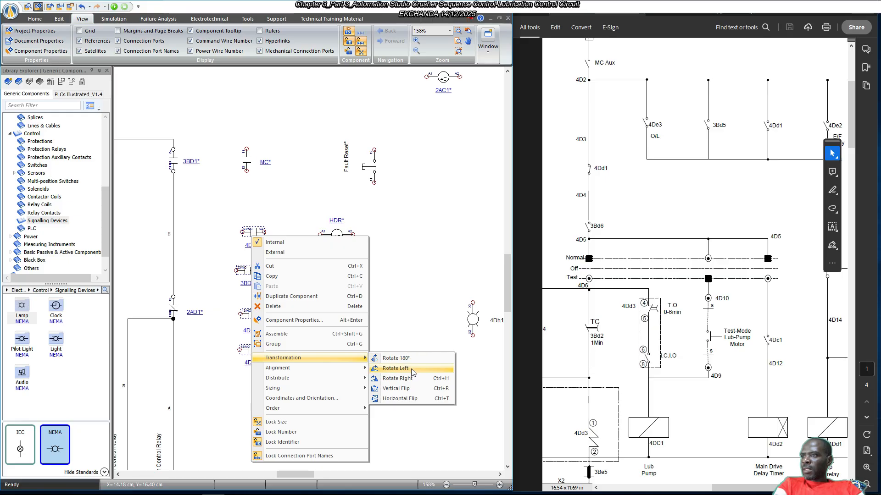
pyautogui.click(395, 368)
pyautogui.click(356, 338)
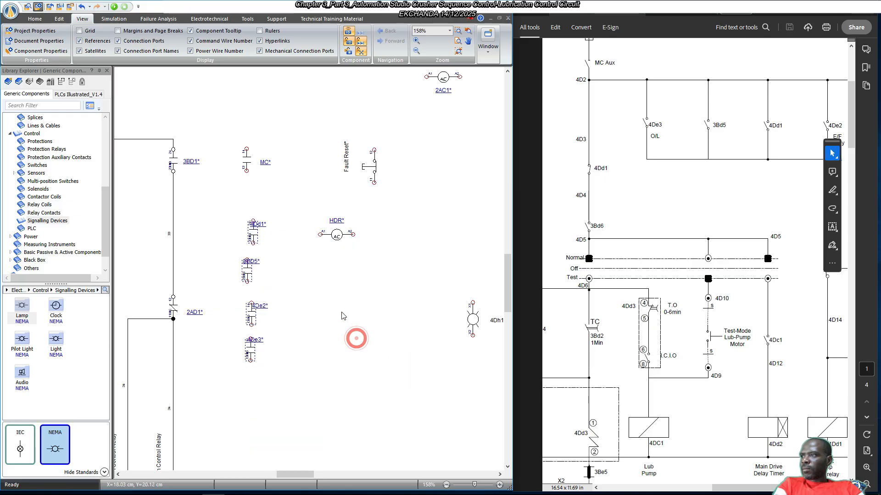
# Move the 4Dd1, 3BD5, 4De2 and 4De3 labels clear of their contact symbols, each to the right of its contact.
pyautogui.click(255, 226)
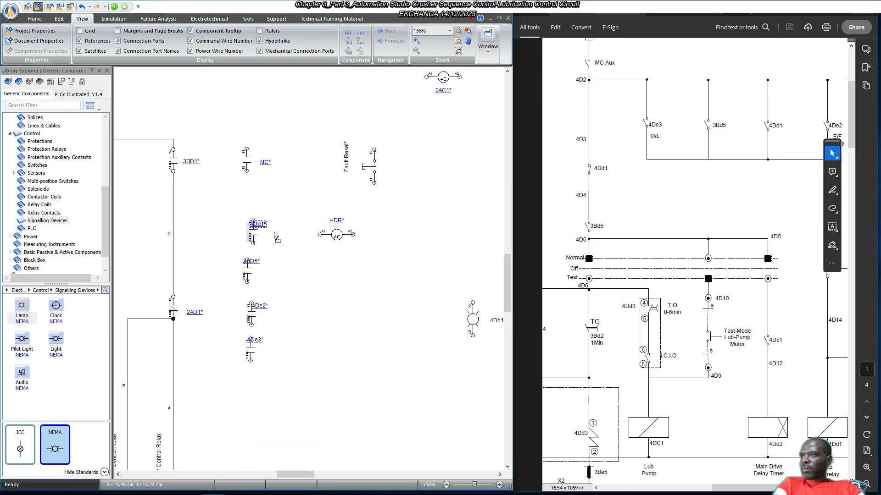
pyautogui.moveTo(274, 232); pyautogui.dragTo(274, 233)
pyautogui.moveTo(251, 262); pyautogui.dragTo(273, 275)
pyautogui.click(260, 307)
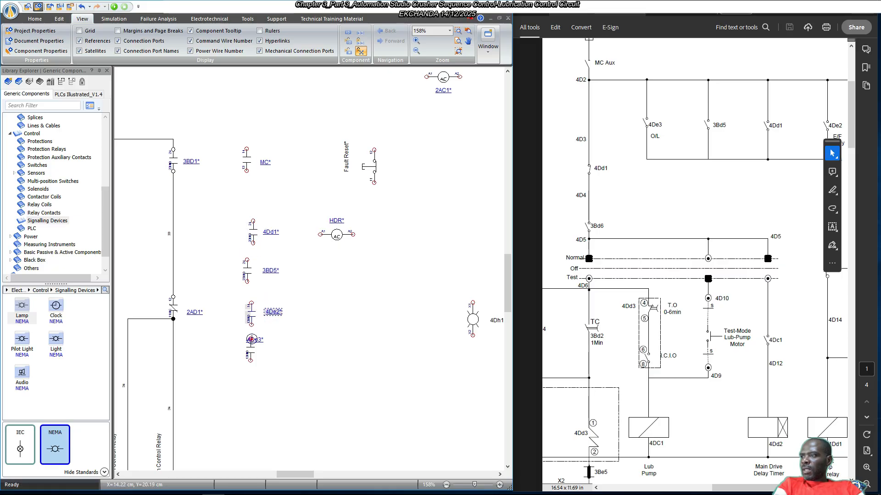
pyautogui.moveTo(256, 341); pyautogui.dragTo(278, 350)
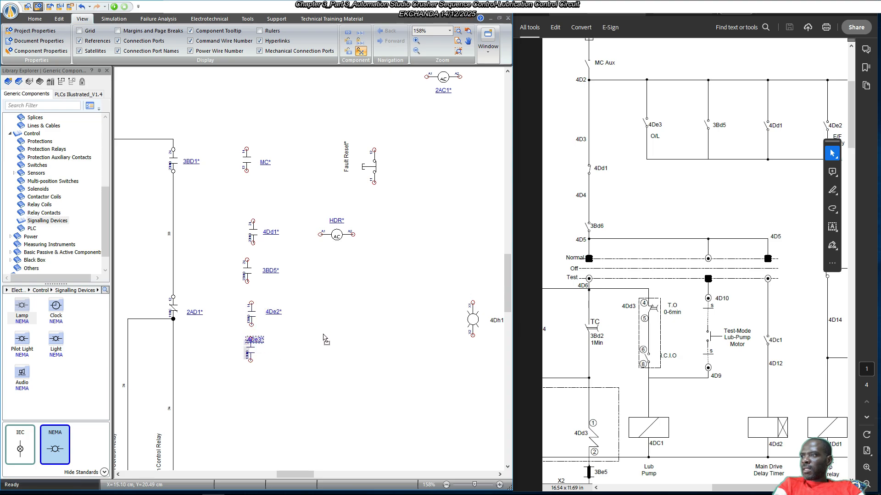
pyautogui.click(322, 334)
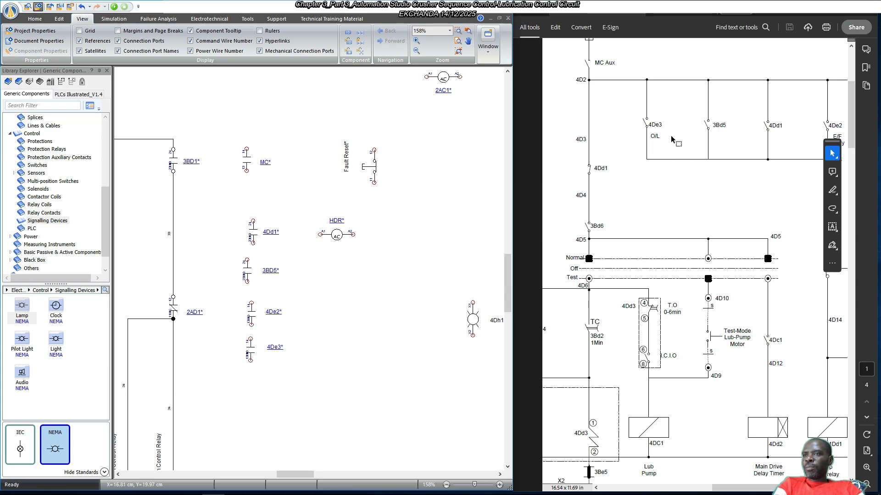
# Move the HDR coil down out of the way and arrange the contacts 4De3, 3BD5, 4Dd1 and 4De2 in a horizontal row above it.
pyautogui.moveTo(338, 235); pyautogui.dragTo(370, 361)
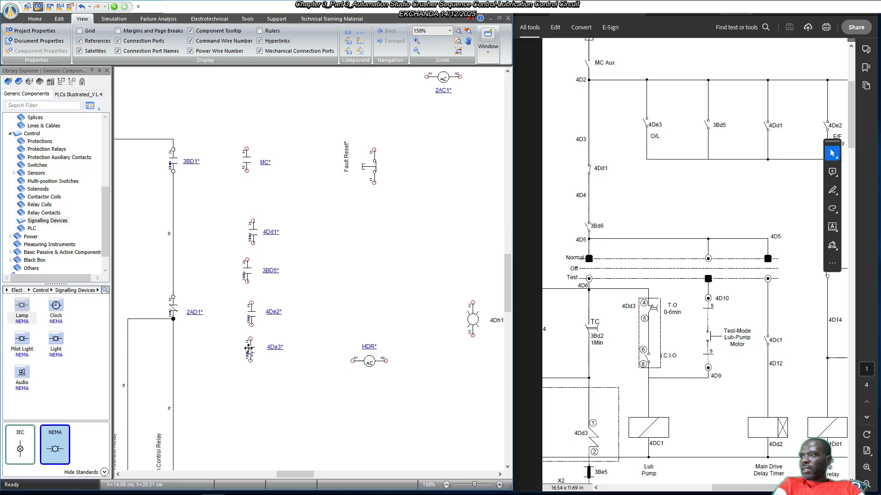
pyautogui.click(250, 348)
pyautogui.moveTo(328, 233); pyautogui.dragTo(324, 233)
pyautogui.moveTo(248, 271); pyautogui.dragTo(361, 235)
pyautogui.click(374, 272)
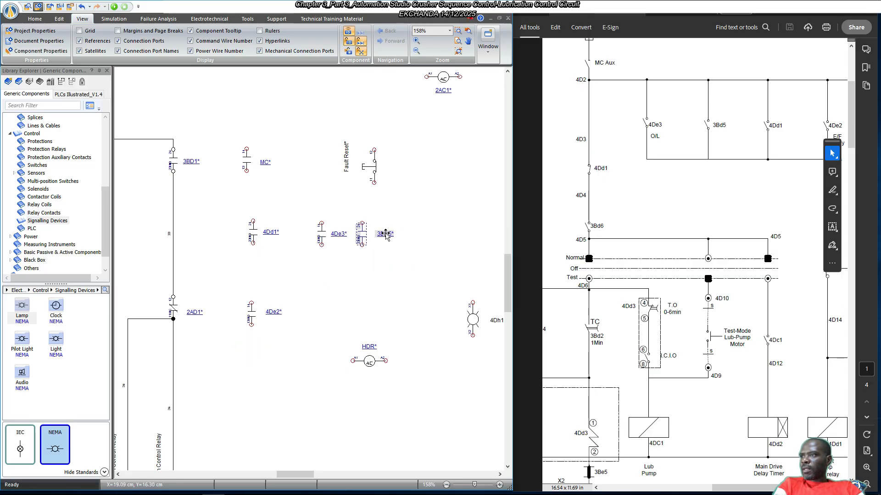
pyautogui.moveTo(253, 232); pyautogui.dragTo(409, 234)
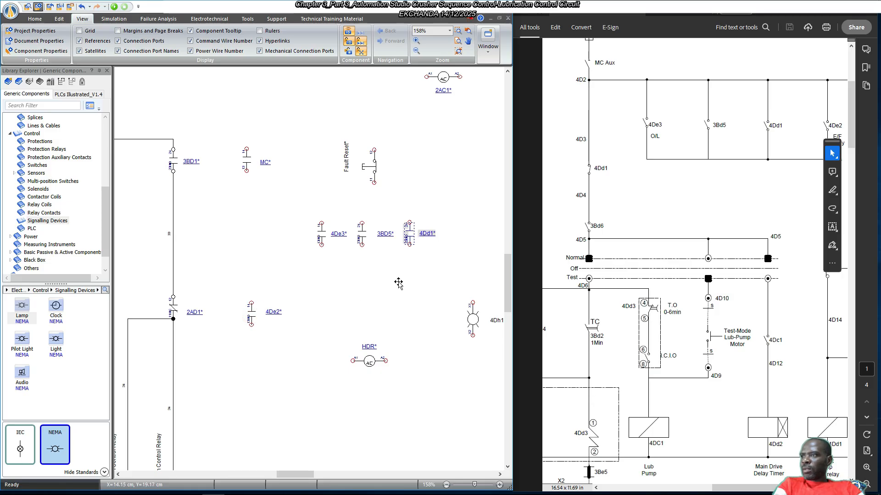
pyautogui.moveTo(251, 315); pyautogui.dragTo(452, 235)
pyautogui.click(477, 286)
# Shift the row of four fault contacts up and left as a group, and place the Fault Reset button below the 4De2 contact.
pyautogui.moveTo(727, 488); pyautogui.dragTo(738, 487)
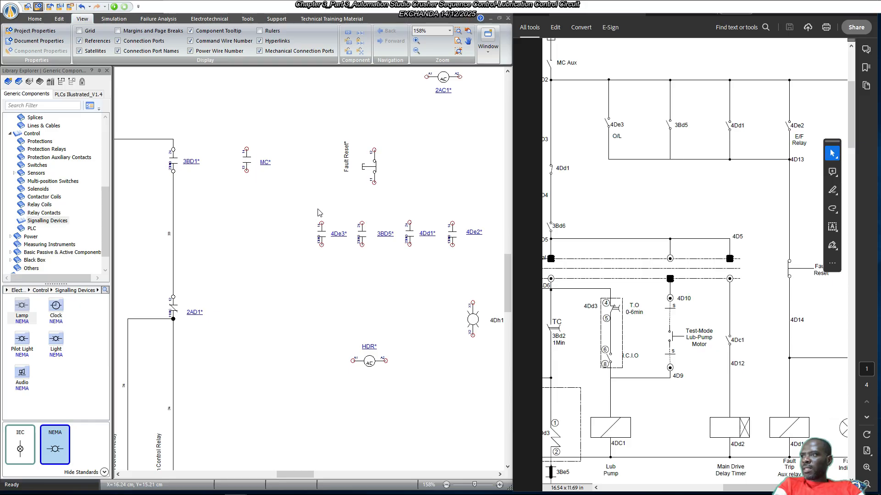
pyautogui.click(374, 166)
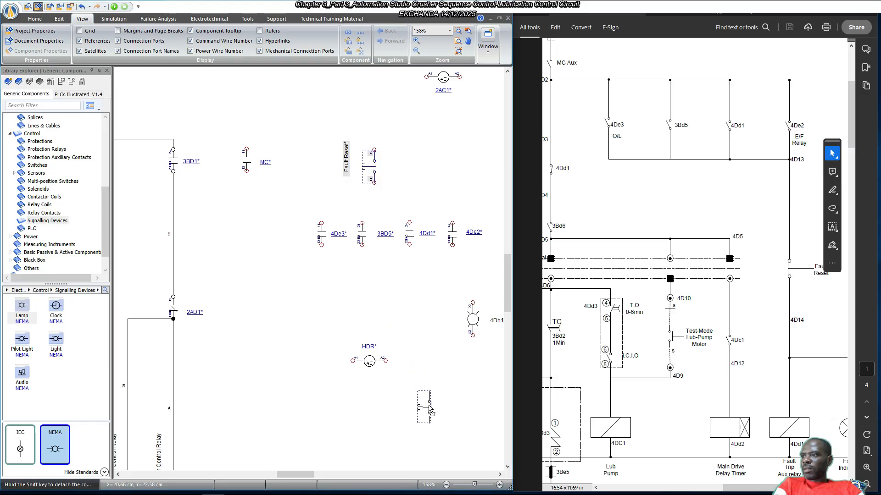
pyautogui.moveTo(301, 207)
pyautogui.mouseDown()
pyautogui.moveTo(494, 230)
pyautogui.moveTo(483, 257)
pyautogui.mouseUp()
pyautogui.moveTo(409, 241); pyautogui.dragTo(379, 200)
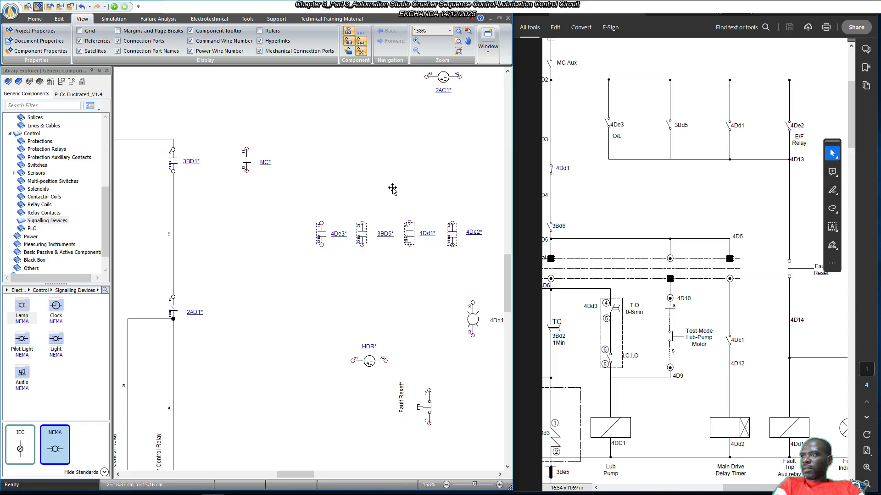
pyautogui.click(378, 157)
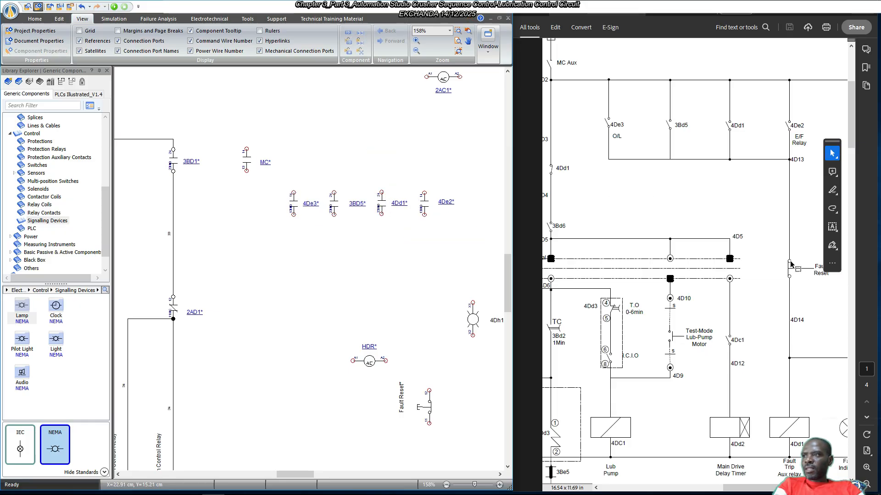
pyautogui.scroll(-1, 793, 266)
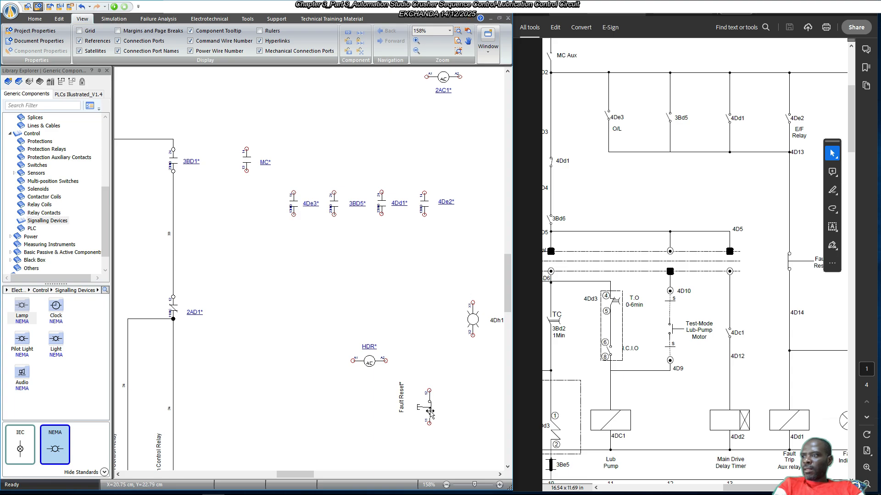
pyautogui.moveTo(401, 400); pyautogui.dragTo(417, 300)
# Move the 4Dd1 relay coil out of the column of spare coils to a spot well below the Fault Reset button.
pyautogui.scroll(-3, 444, 298)
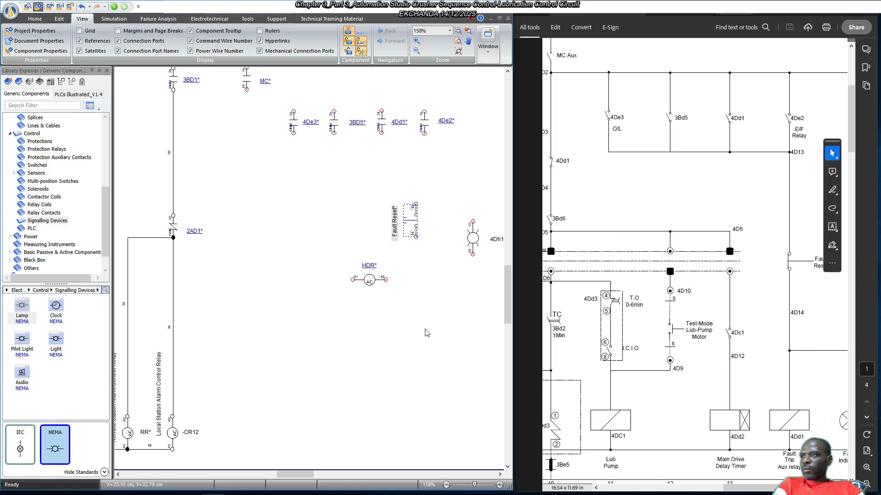
pyautogui.moveTo(299, 475); pyautogui.dragTo(310, 476)
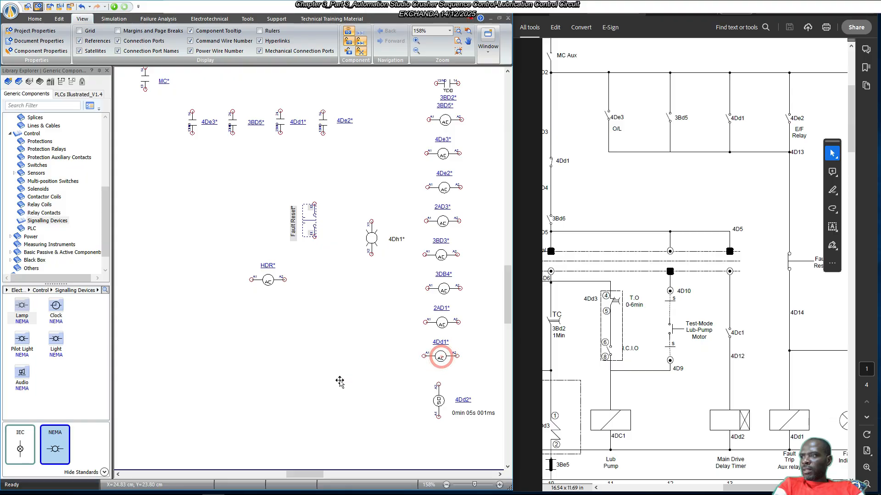
pyautogui.moveTo(441, 358); pyautogui.dragTo(317, 427)
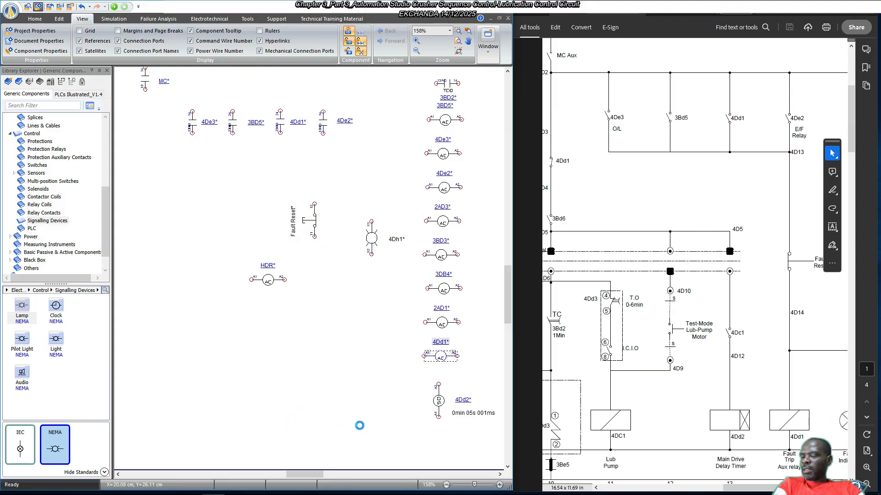
pyautogui.moveTo(315, 478); pyautogui.dragTo(306, 477)
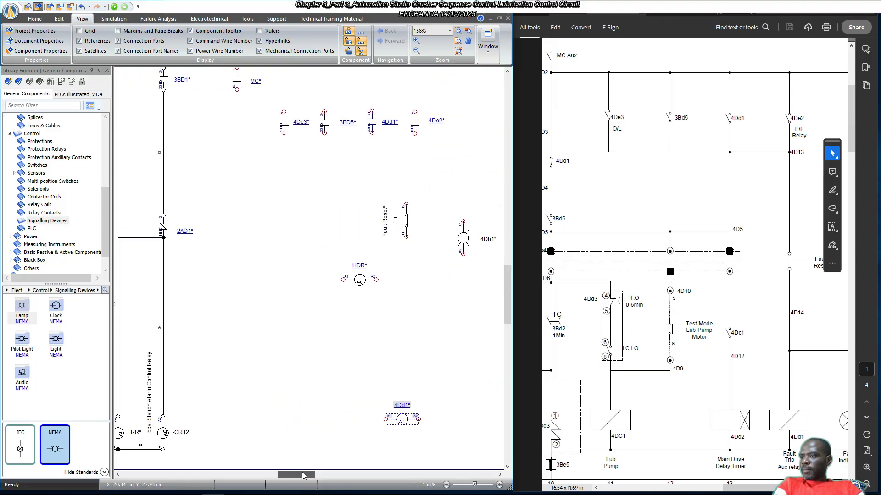
# Rotate the 4Dd1 relay coil 90 degrees to the left and move its label to the right of the symbol.
pyautogui.rightClick(404, 425)
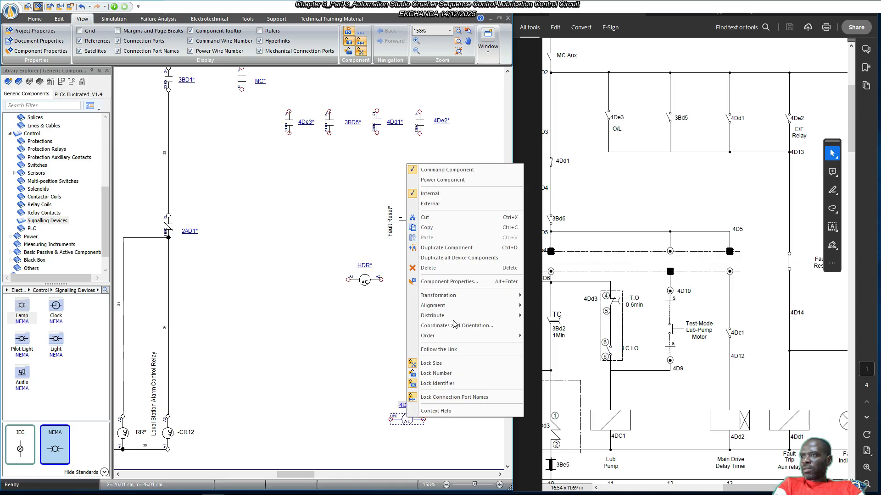
pyautogui.click(487, 297)
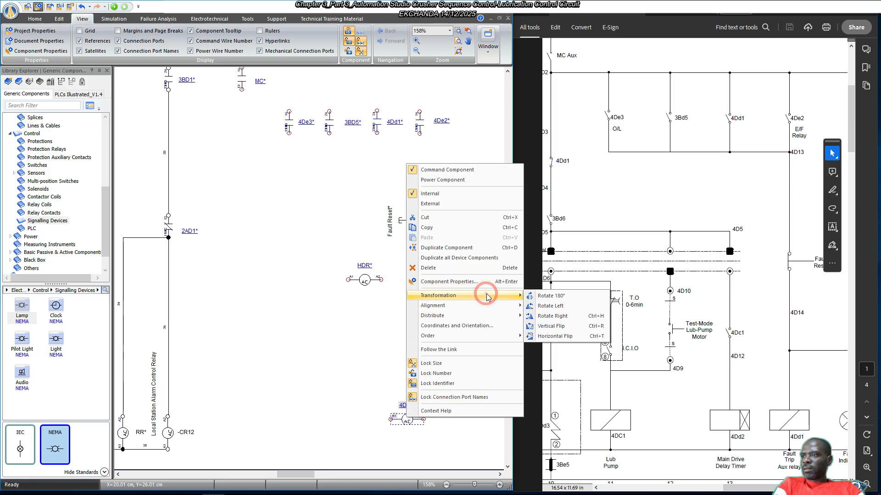
pyautogui.click(557, 307)
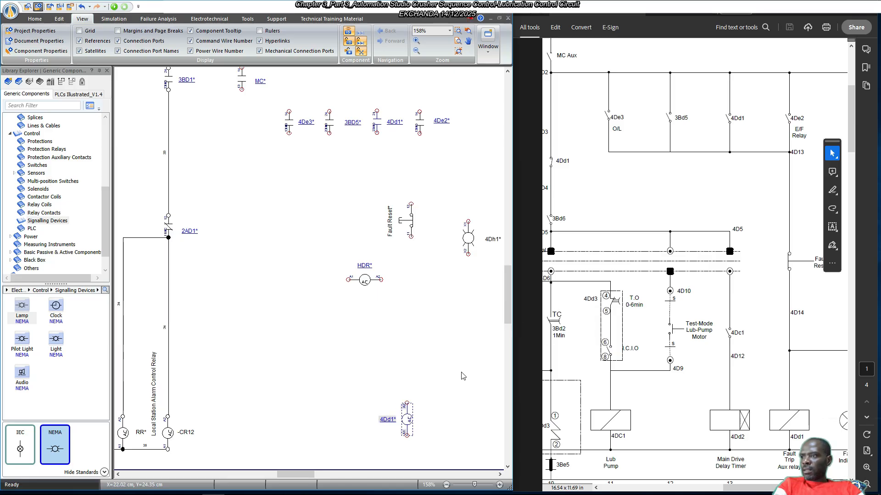
pyautogui.moveTo(393, 420); pyautogui.dragTo(428, 409)
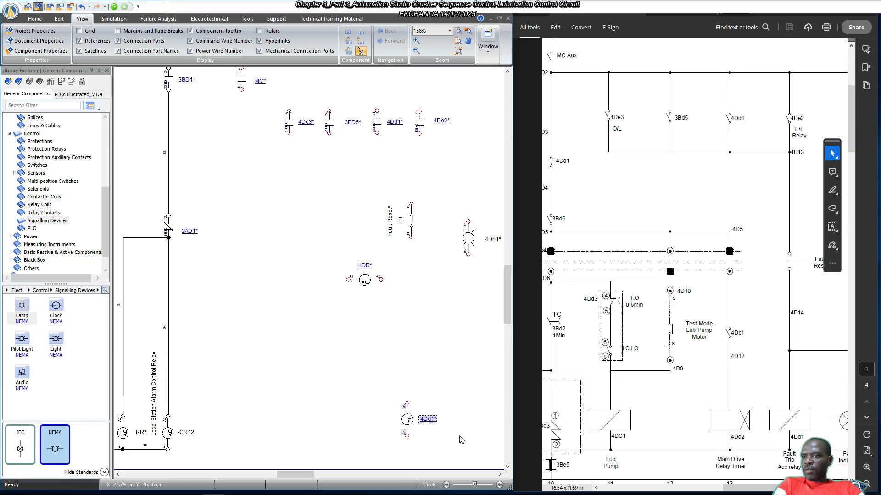
# Add the displayed comment "Fault Trip Aux Relay" to the 4Dd1 relay coil and place the text below the coil.
pyautogui.doubleClick(406, 416)
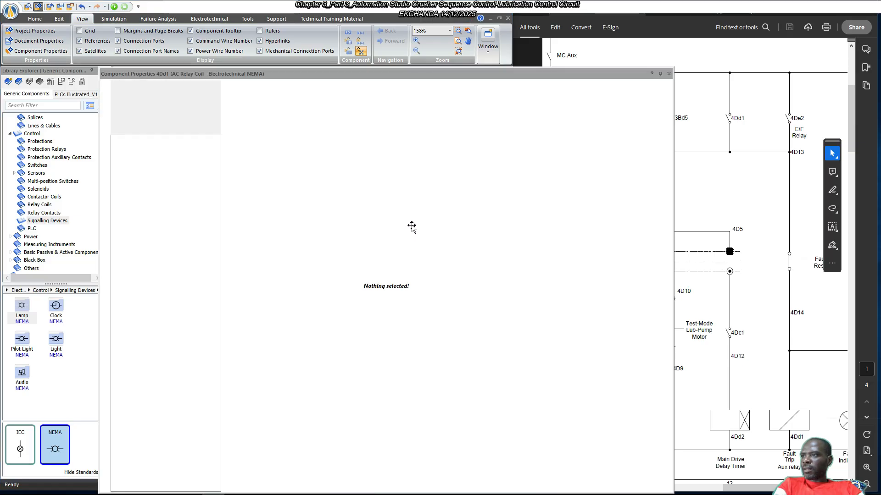
pyautogui.click(425, 154)
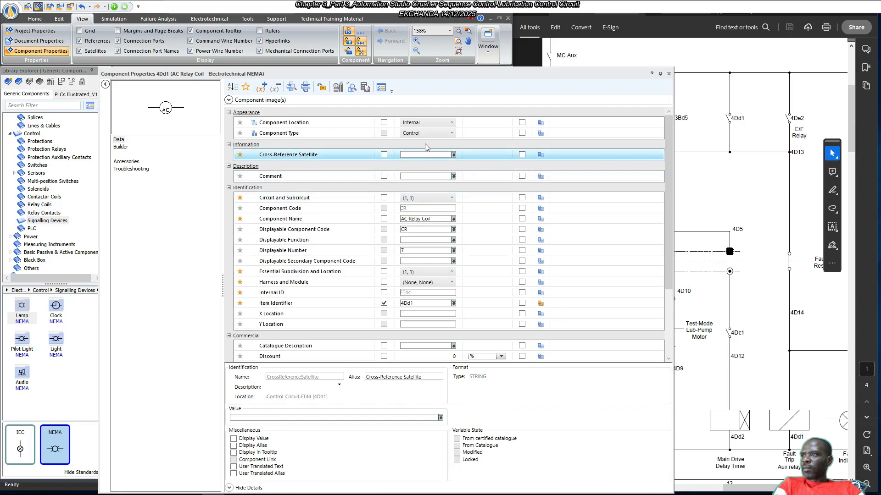
pyautogui.click(420, 177)
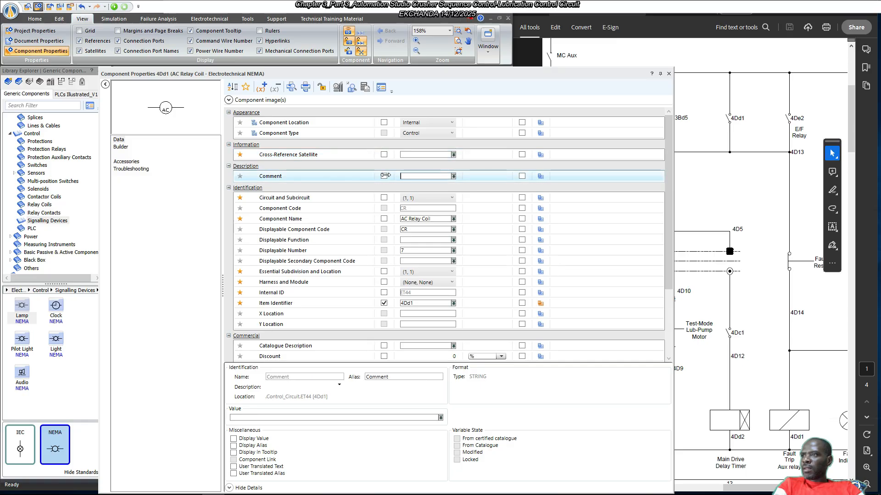
pyautogui.click(414, 175)
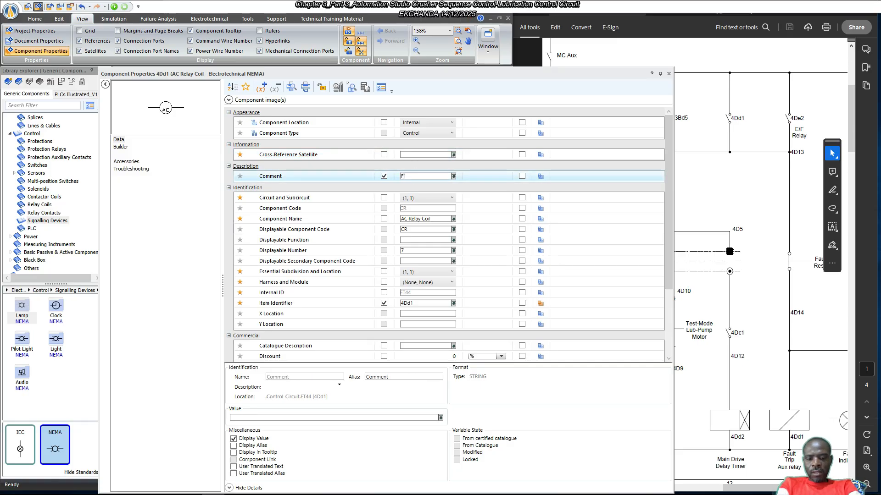
pyautogui.write('Fiault')
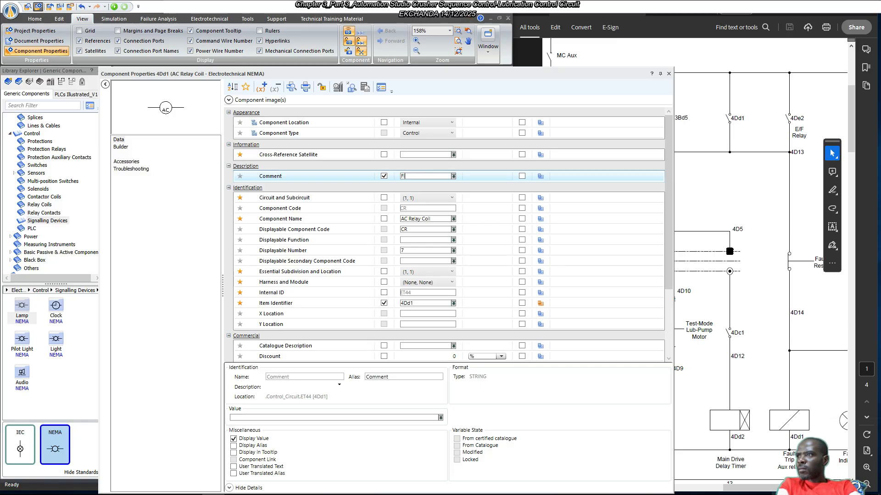
pyautogui.write('ault Tr')
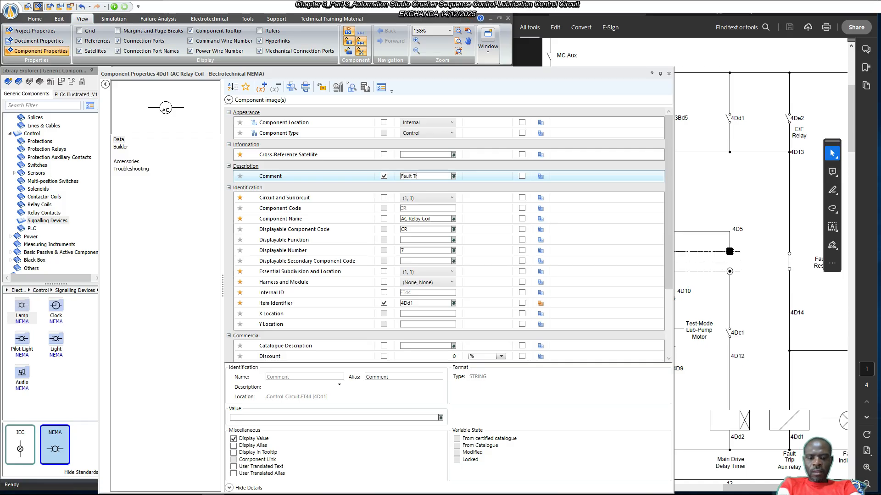
pyautogui.write('ip Aux Re')
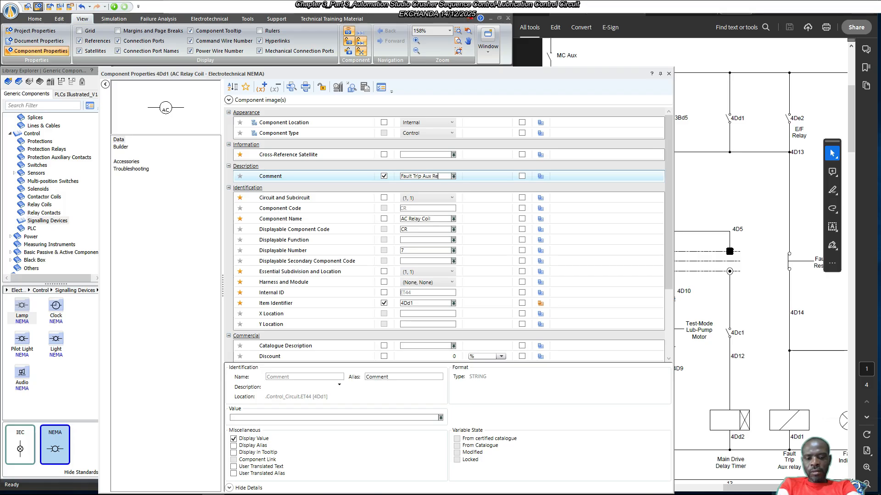
pyautogui.write('lay')
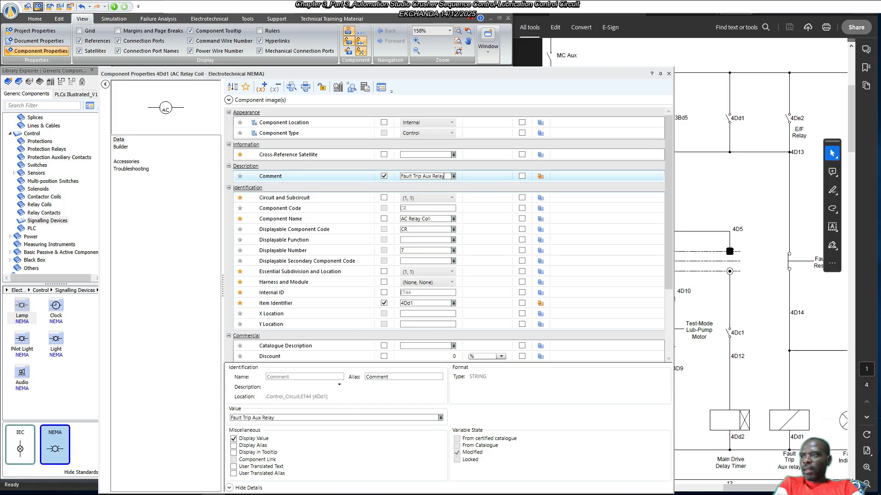
pyautogui.press('Return')
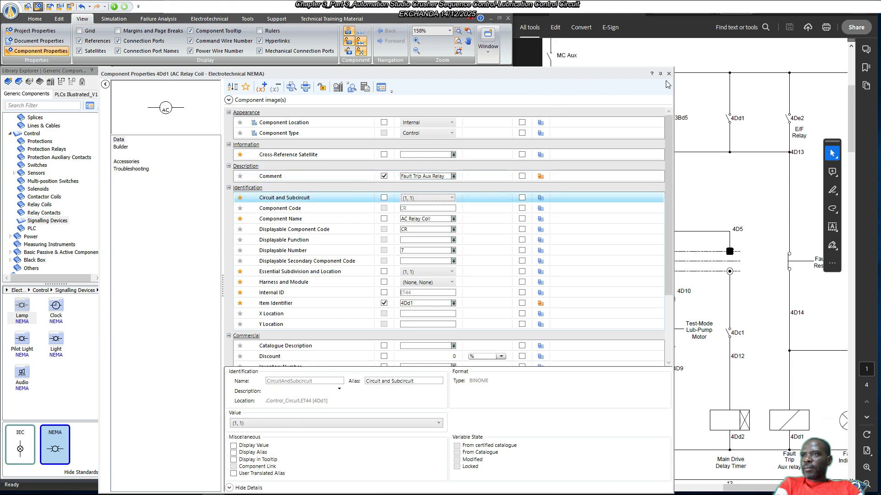
pyautogui.click(668, 73)
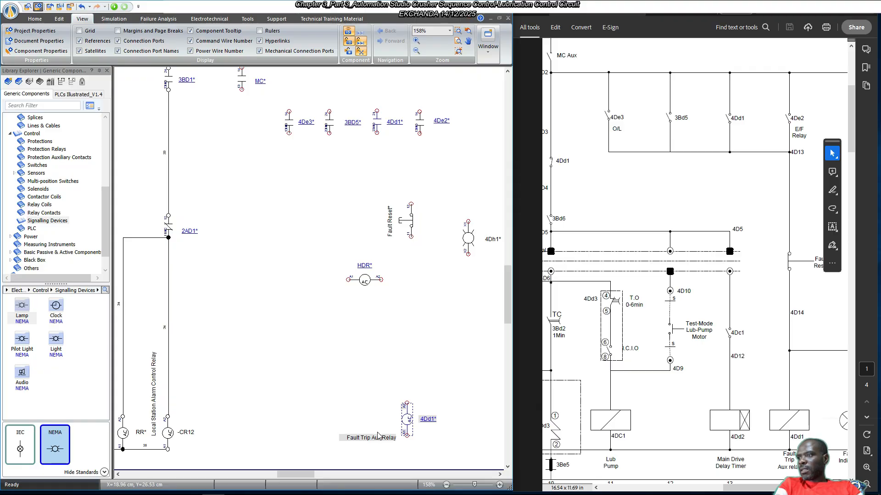
pyautogui.moveTo(378, 436); pyautogui.dragTo(410, 454)
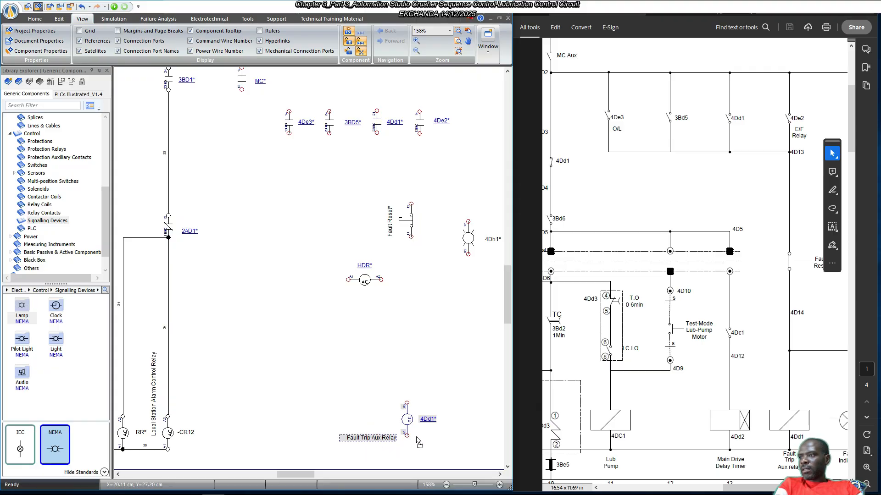
# Align the 4Dd1 relay coil at the same height as the -CR12 coil.
pyautogui.click(170, 433)
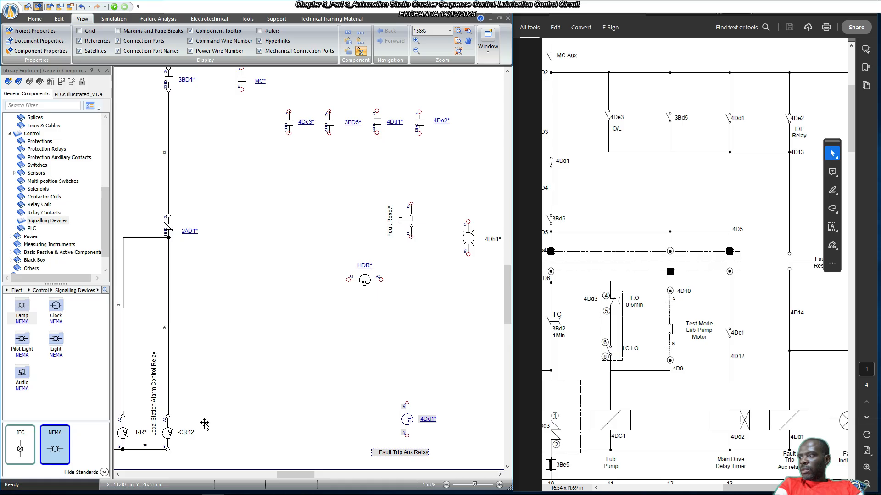
pyautogui.click(407, 420)
pyautogui.rightClick(407, 420)
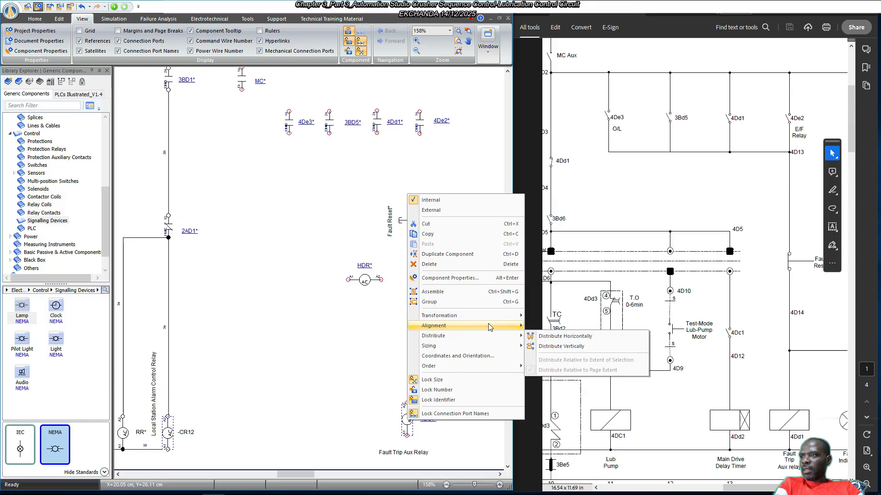
pyautogui.moveTo(486, 327)
pyautogui.click(568, 382)
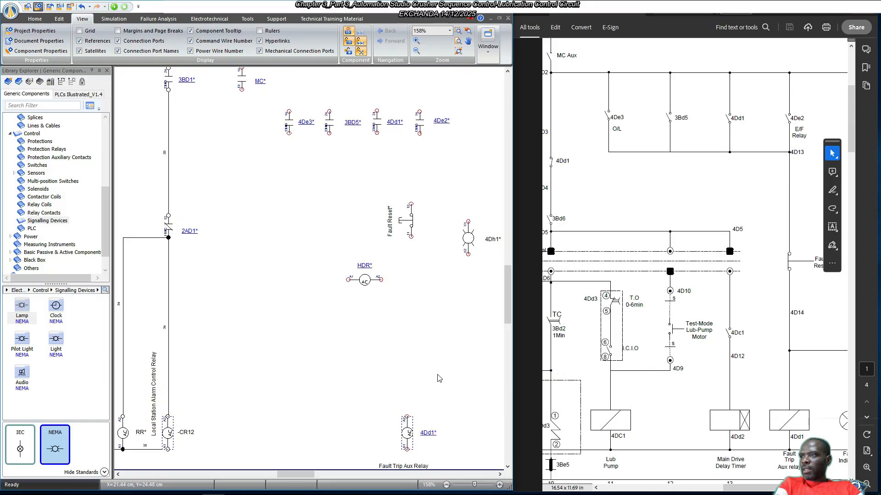
pyautogui.click(418, 397)
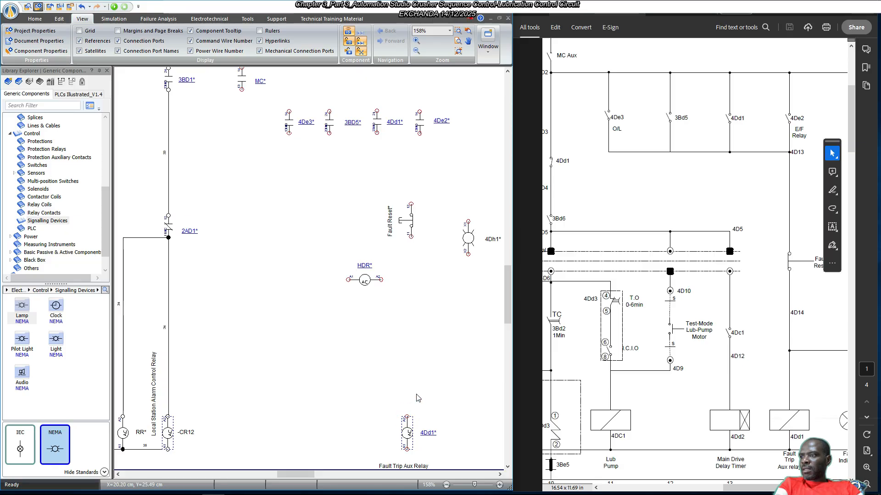
# Align the 4Dd1 relay coil vertically beneath the Fault Reset button.
pyautogui.moveTo(406, 414); pyautogui.dragTo(412, 249)
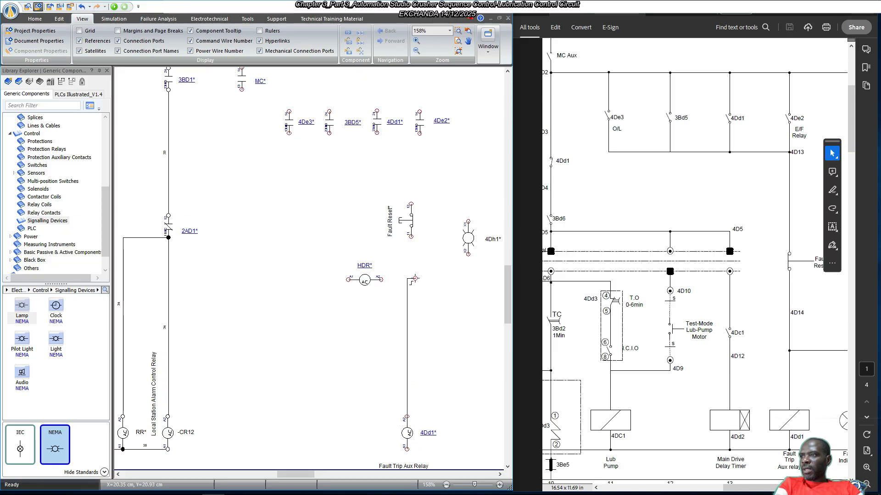
pyautogui.press('Escape')
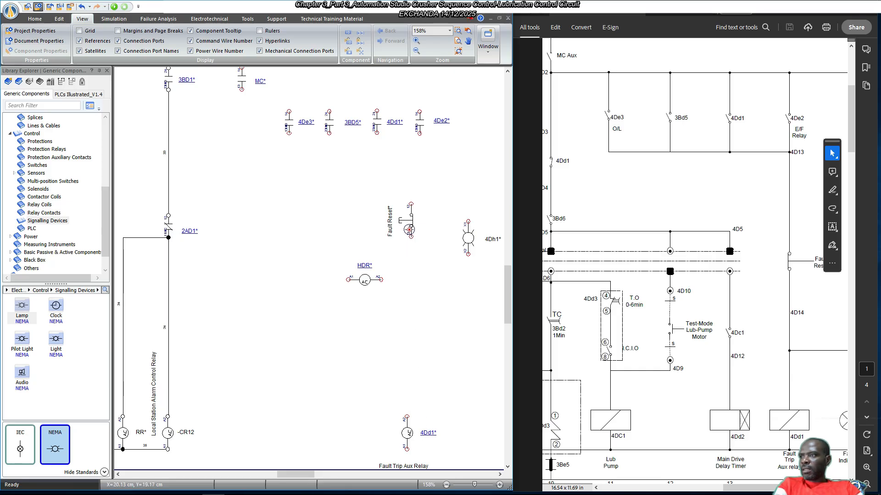
pyautogui.click(410, 230)
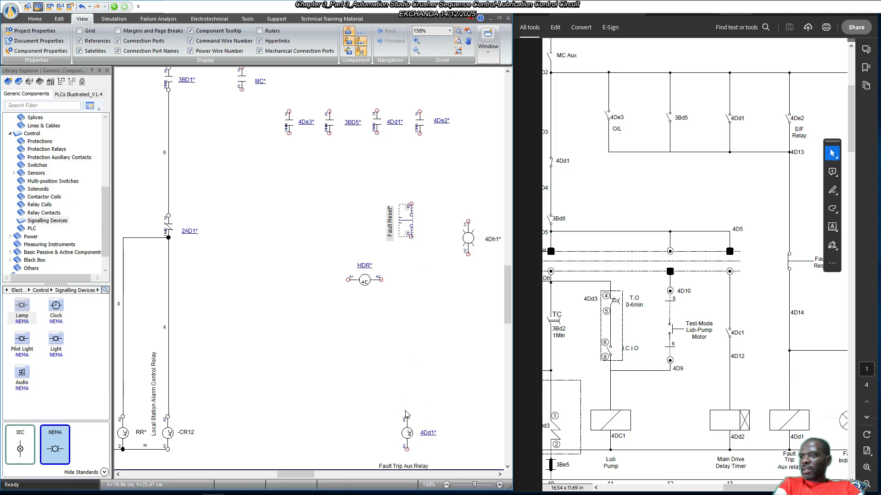
pyautogui.click(407, 434)
pyautogui.rightClick(407, 433)
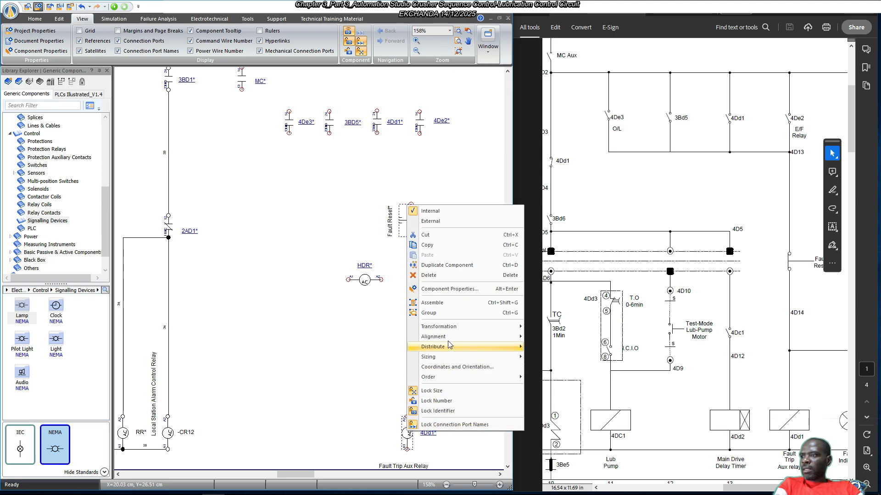
pyautogui.moveTo(485, 336)
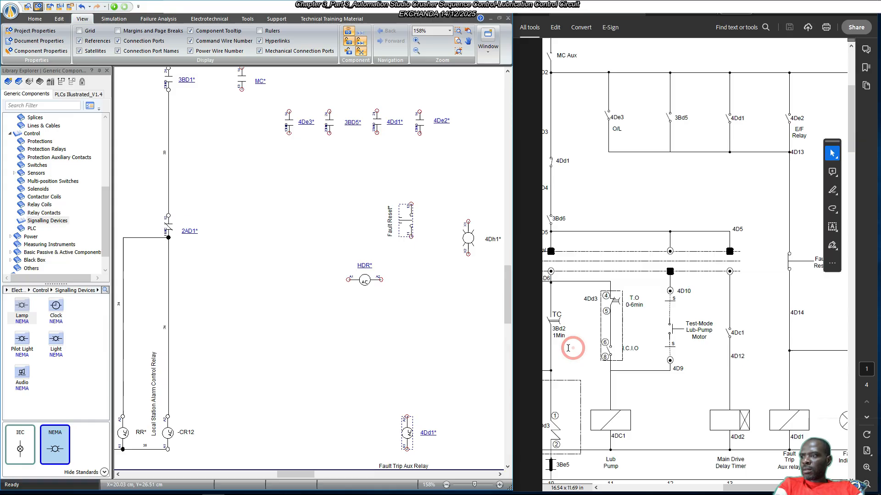
pyautogui.click(560, 356)
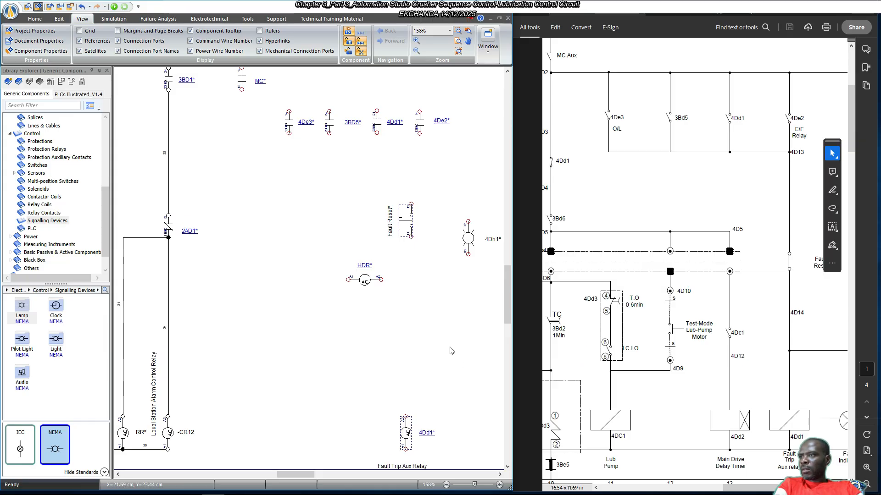
pyautogui.click(431, 364)
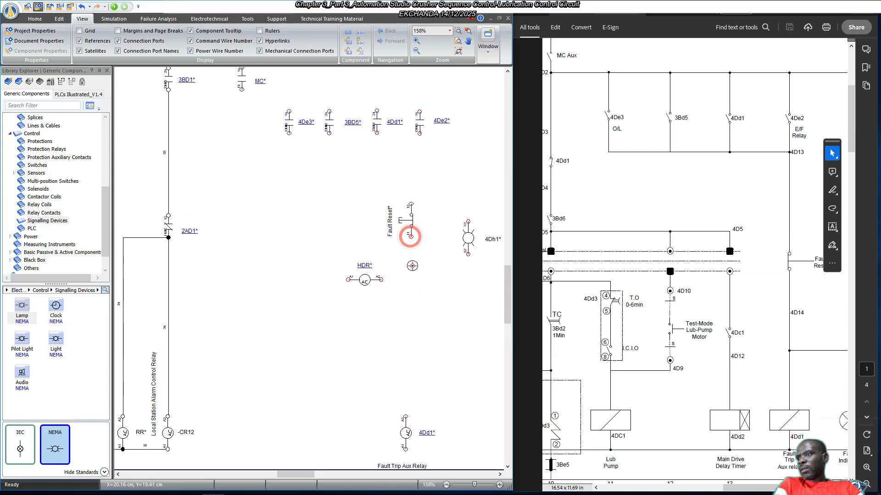
# Wire the Fault Reset button's lower terminal to terminal A2 of the 4Dd1 coil and shift the coil right to straighten the wire.
pyautogui.moveTo(410, 237); pyautogui.dragTo(405, 418)
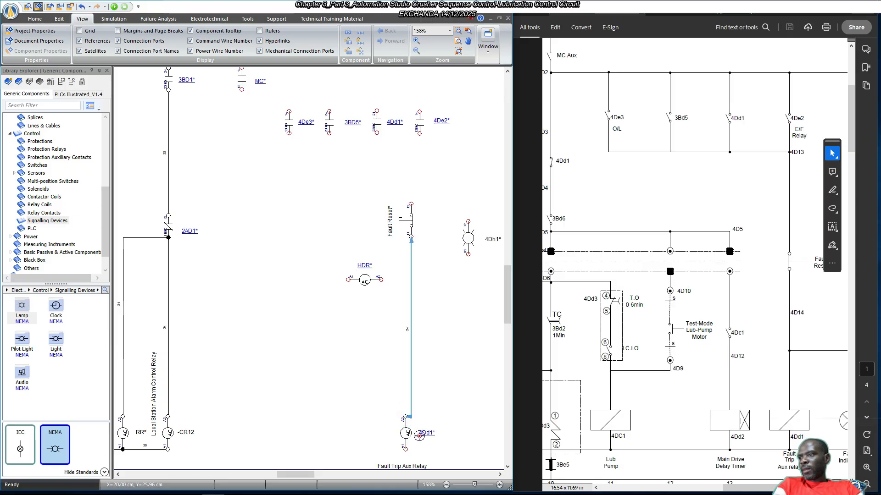
pyautogui.scroll(8, 406, 441)
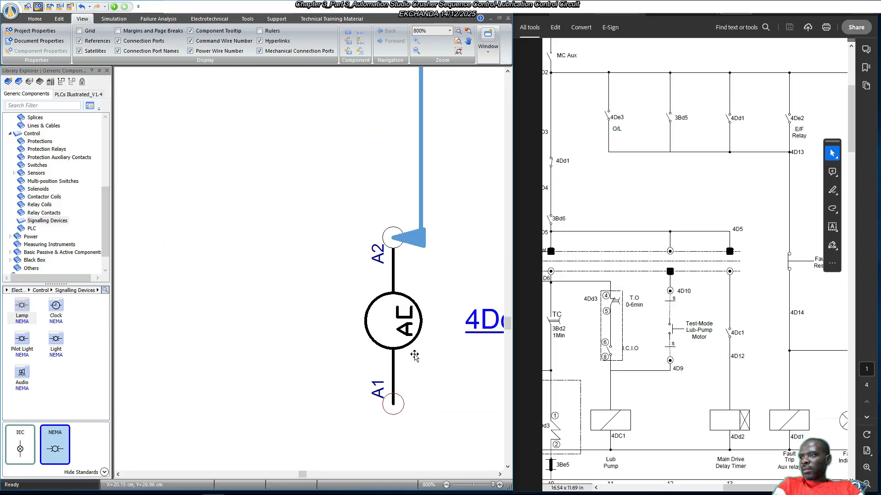
pyautogui.moveTo(404, 329); pyautogui.dragTo(430, 330)
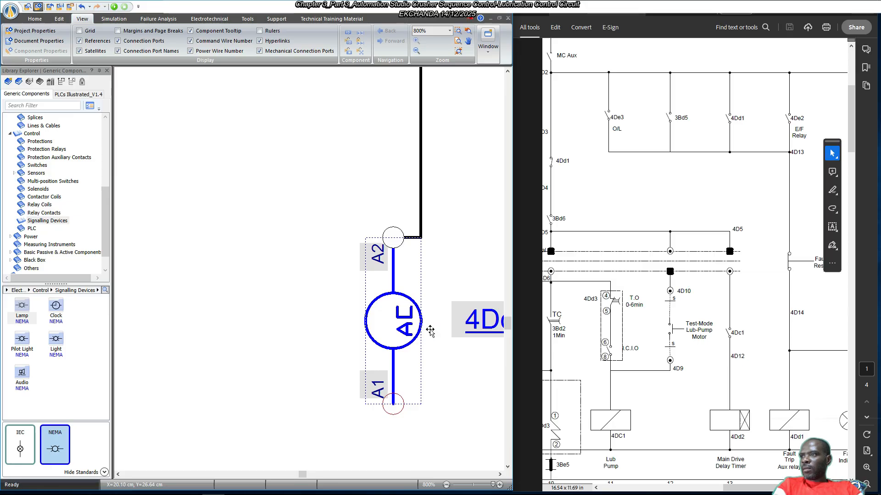
pyautogui.click(334, 338)
pyautogui.scroll(-8, 294, 352)
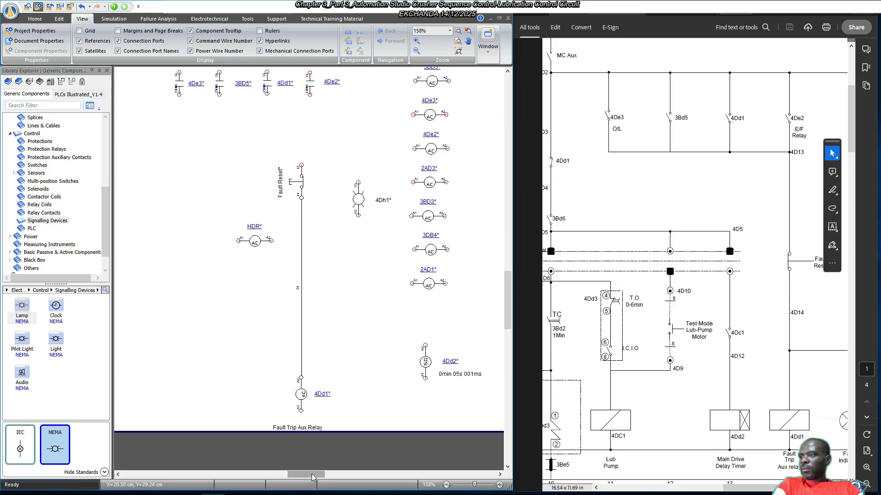
# Wire the lower terminal of the -CR12 coil across to the lower terminal of the 4Dd1 coil.
pyautogui.moveTo(311, 474); pyautogui.dragTo(309, 474)
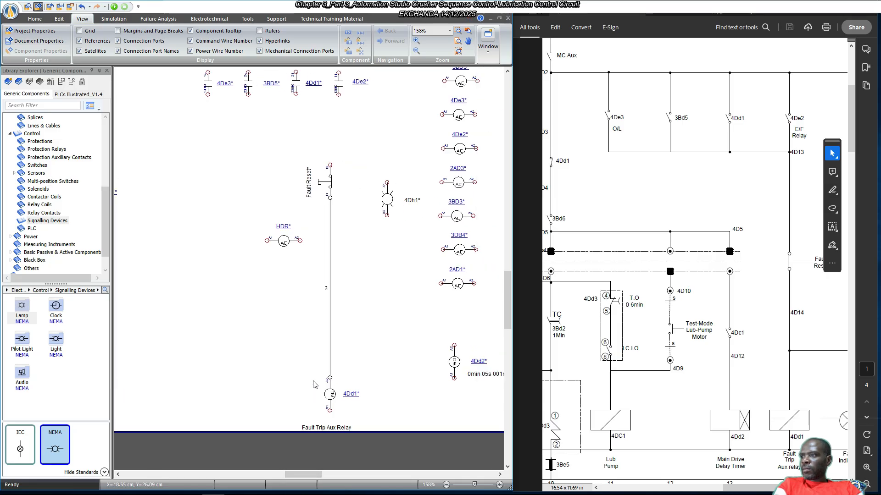
pyautogui.hscroll(-3, 315, 384)
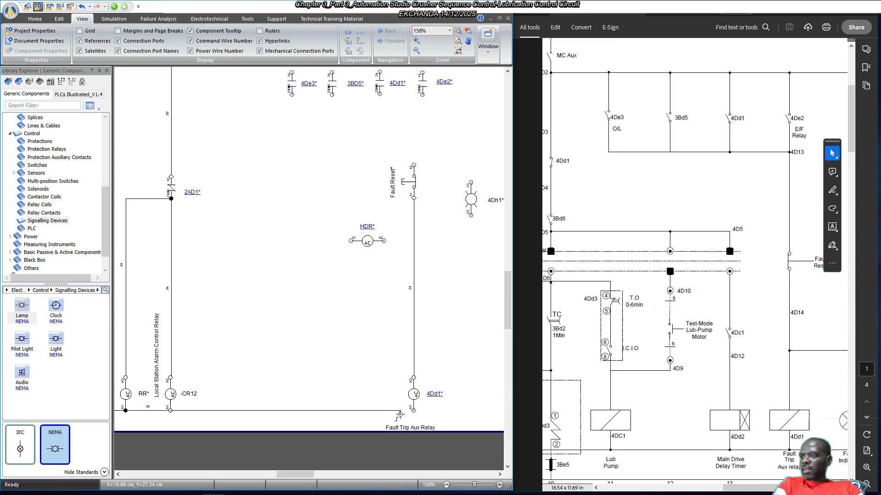
# Wire the Fault Reset button's upper terminal to the 4De2 contact and shift the row of four contacts left to straighten the wire.
pyautogui.scroll(5, 386, 371)
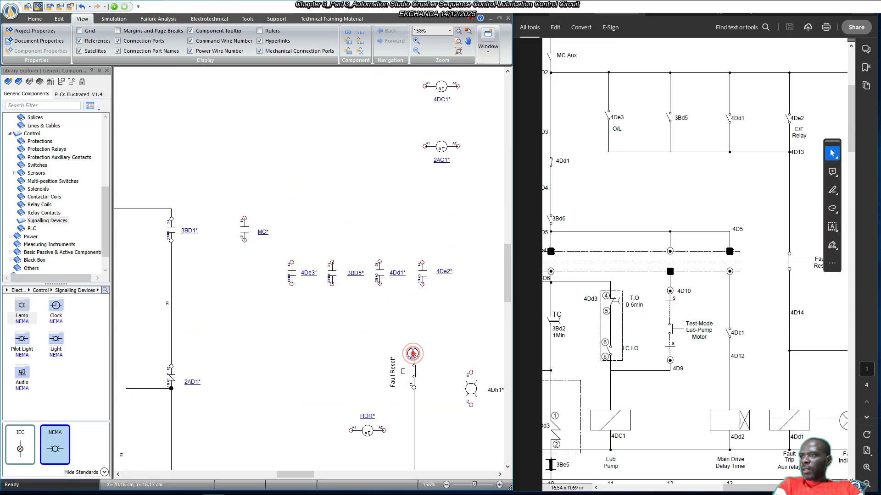
pyautogui.moveTo(414, 355); pyautogui.dragTo(422, 284)
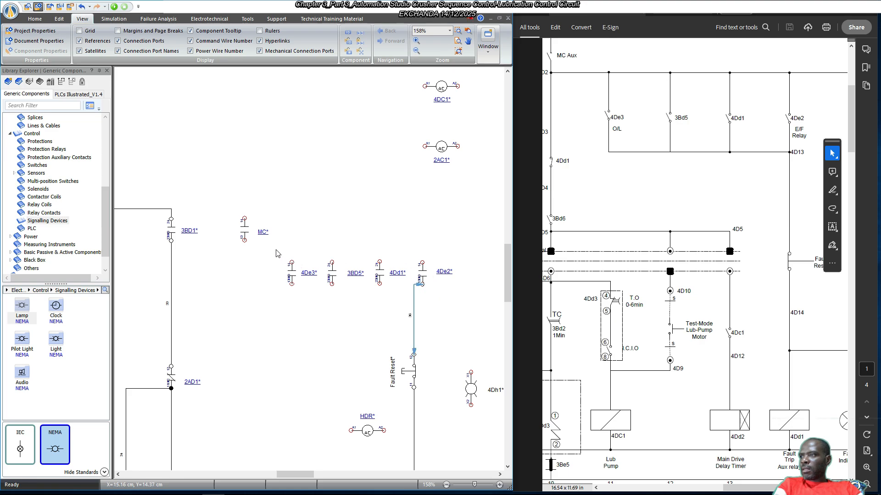
pyautogui.moveTo(274, 247); pyautogui.dragTo(435, 296)
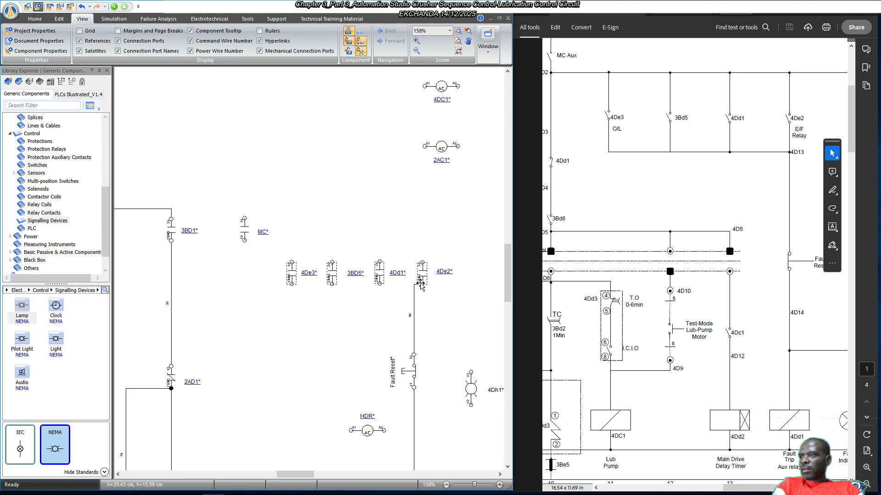
pyautogui.scroll(5, 421, 285)
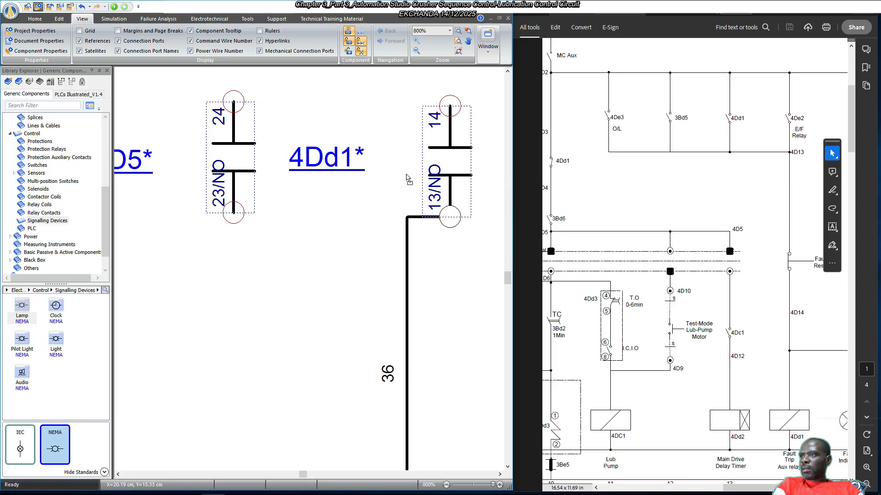
pyautogui.moveTo(424, 211); pyautogui.dragTo(424, 210)
pyautogui.click(440, 243)
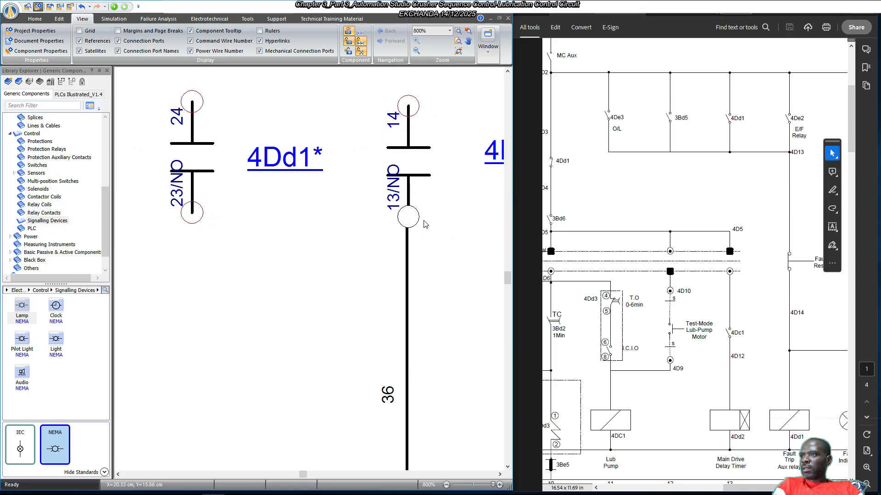
# Unlock the connection port names of the 4De2 contact and move its 13/NO label below the contact, beside the lower terminal.
pyautogui.scroll(-1, 409, 217)
pyautogui.rightClick(409, 174)
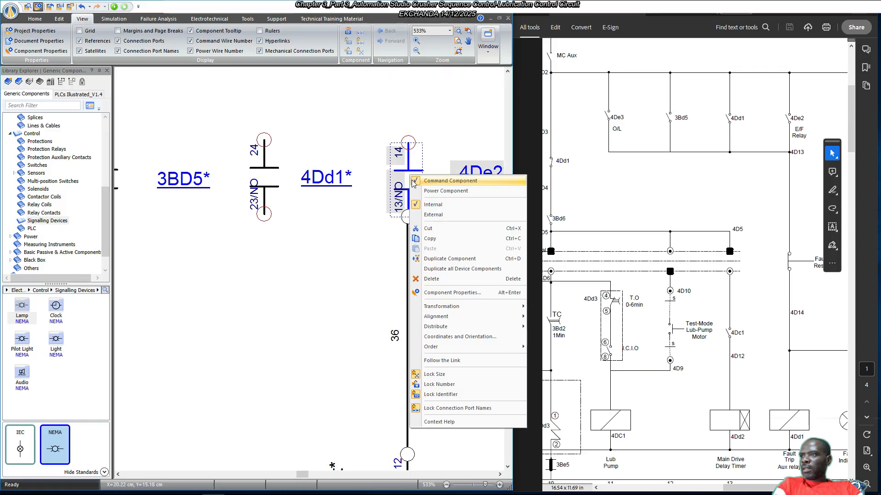
pyautogui.click(445, 407)
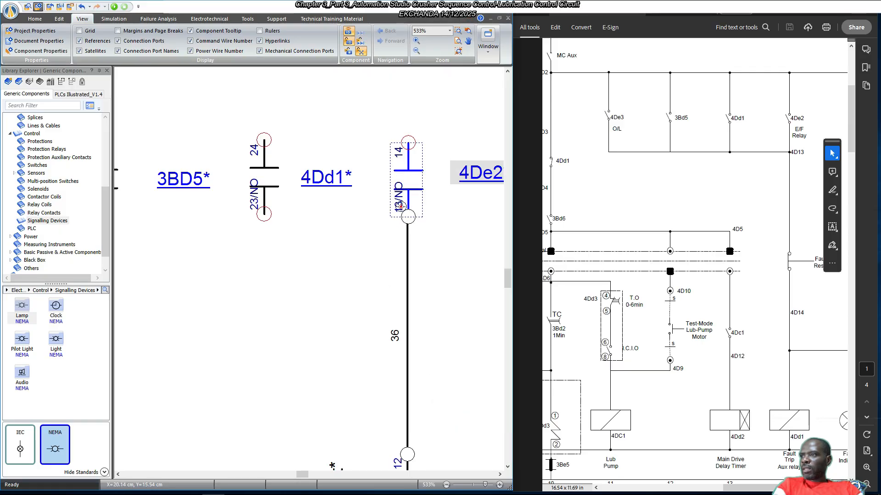
pyautogui.moveTo(398, 203)
pyautogui.mouseDown()
pyautogui.moveTo(396, 234)
pyautogui.moveTo(398, 203)
pyautogui.mouseUp()
pyautogui.click(449, 239)
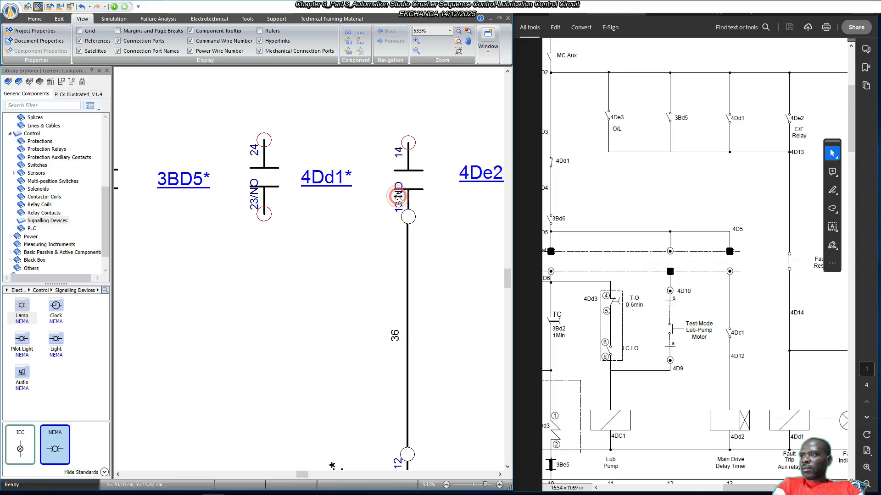
pyautogui.moveTo(406, 205); pyautogui.dragTo(399, 239)
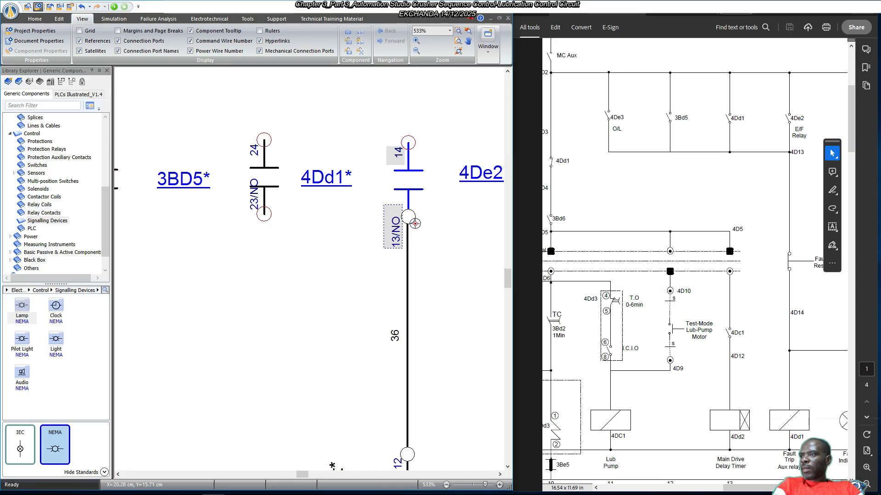
# Unlock the connection port names of the 4Dd1 contact and move its 23/NO label down beside the lower terminal.
pyautogui.click(253, 198)
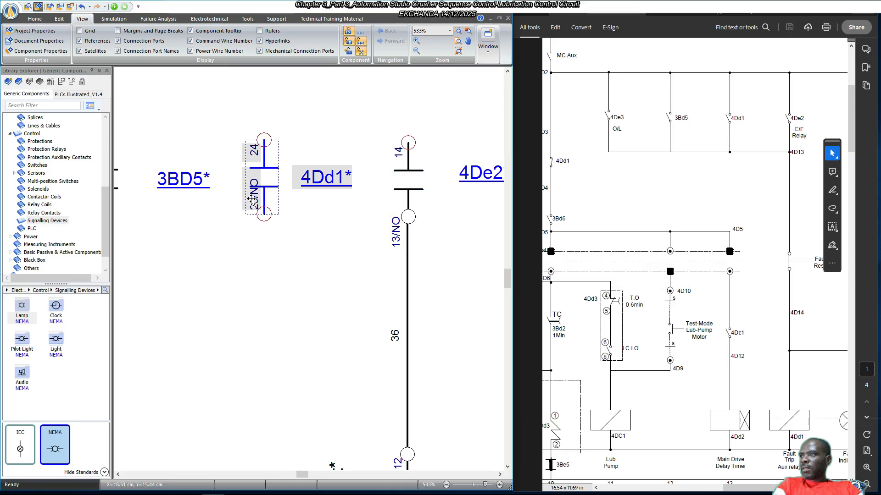
pyautogui.rightClick(251, 199)
pyautogui.click(276, 432)
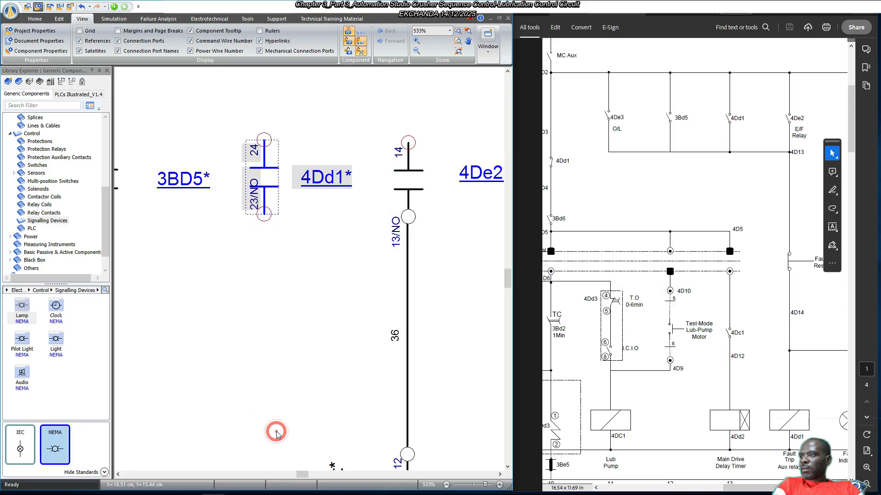
pyautogui.click(255, 277)
pyautogui.moveTo(251, 191); pyautogui.dragTo(253, 242)
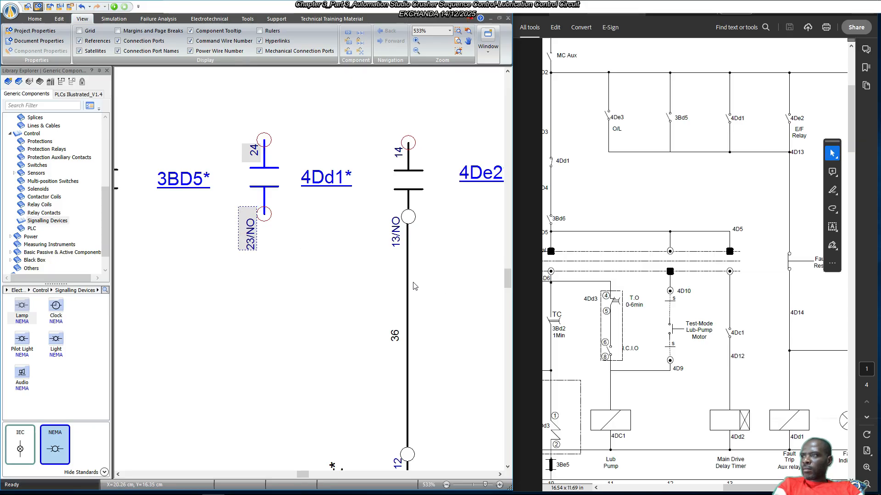
# Unlock the connection port names of the 3BD5 contact and move its 23/NO label down beside the lower terminal.
pyautogui.hscroll(-3, 414, 285)
pyautogui.hscroll(-3, 415, 286)
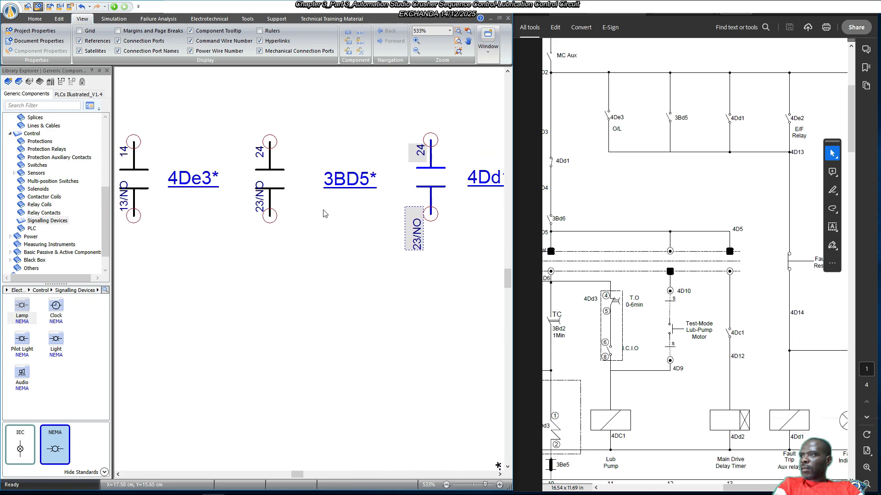
pyautogui.rightClick(267, 187)
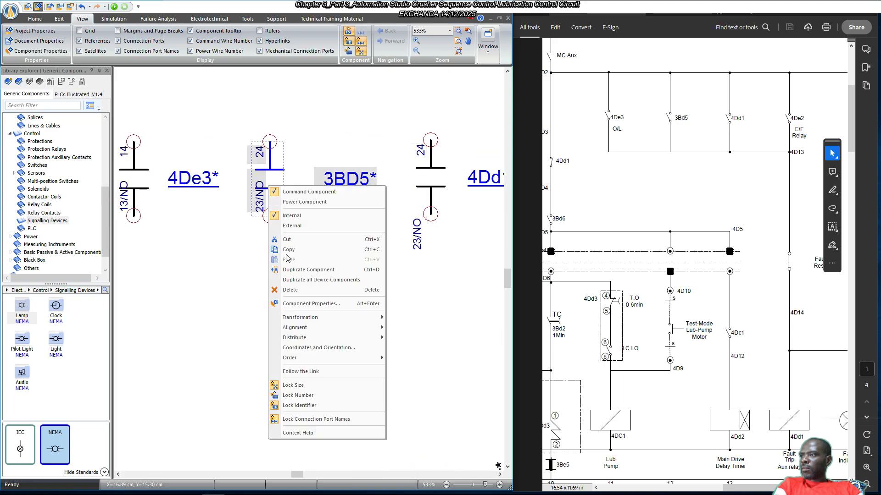
pyautogui.click(289, 414)
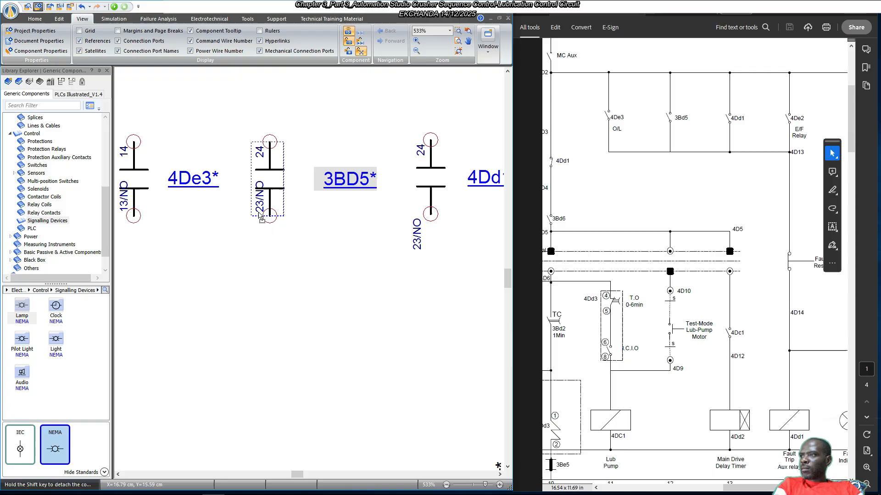
pyautogui.doubleClick(257, 191)
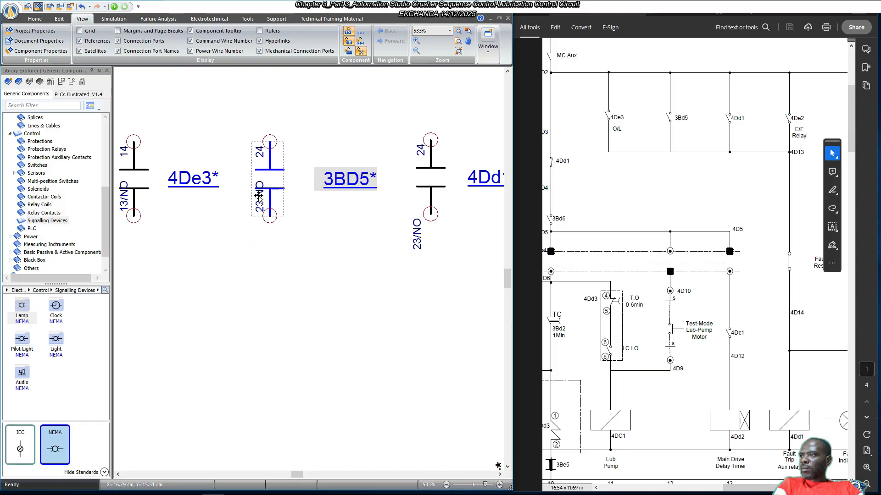
pyautogui.moveTo(258, 196); pyautogui.dragTo(261, 244)
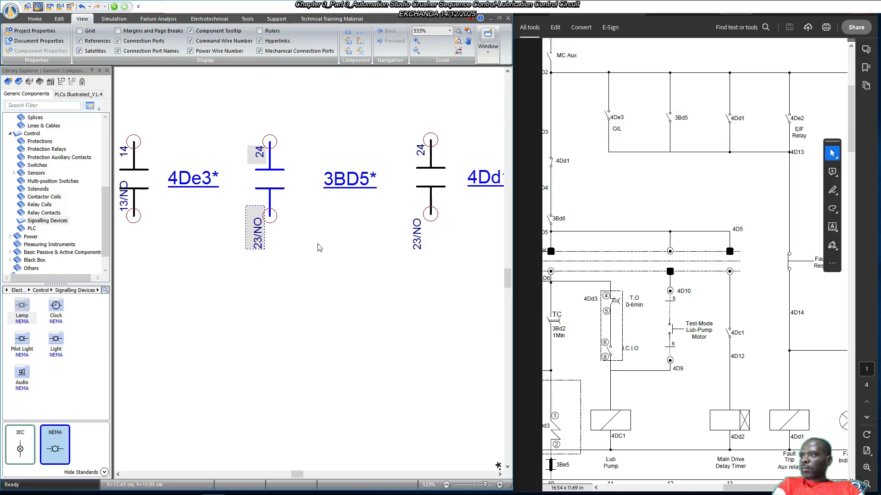
# Unlock the connection port names of the 4De3 contact and move its 13/NO label down beside the lower terminal.
pyautogui.hscroll(-1, 320, 248)
pyautogui.hscroll(-3, 320, 248)
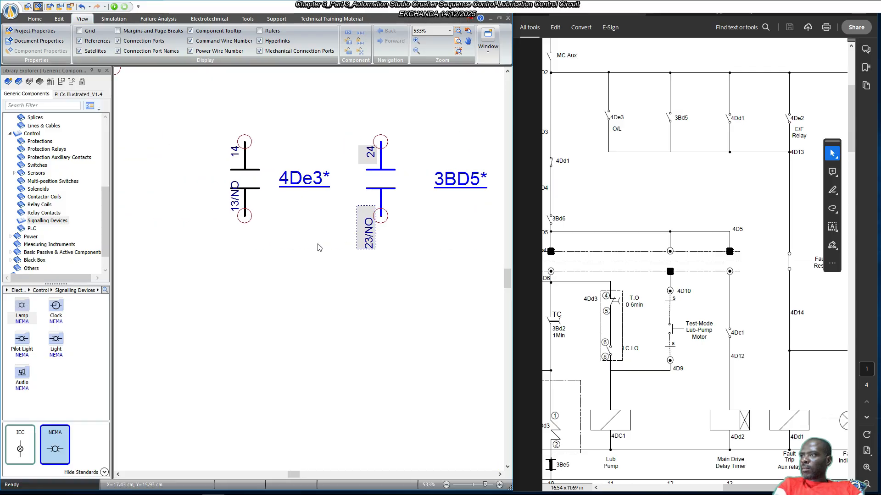
pyautogui.rightClick(253, 184)
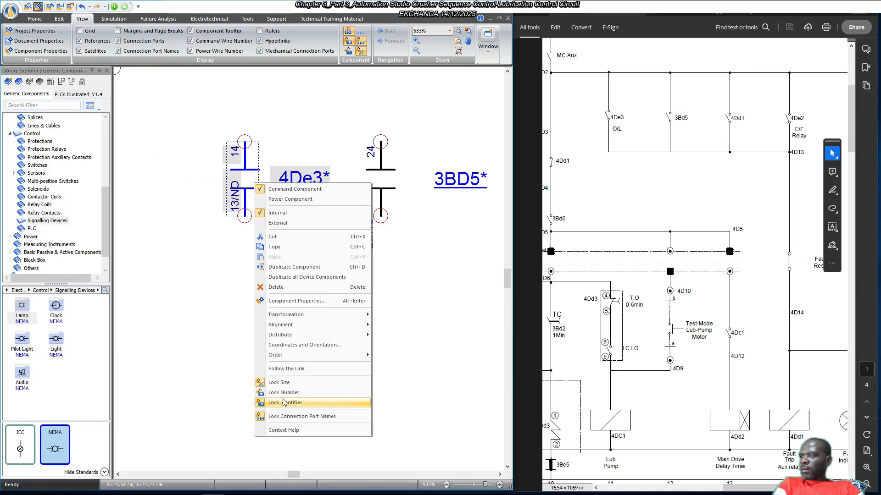
pyautogui.click(280, 415)
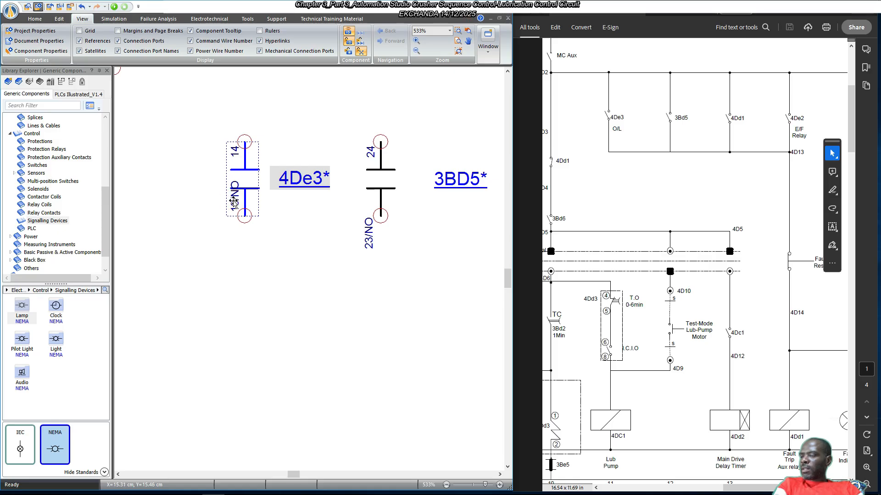
pyautogui.click(234, 260)
pyautogui.click(233, 200)
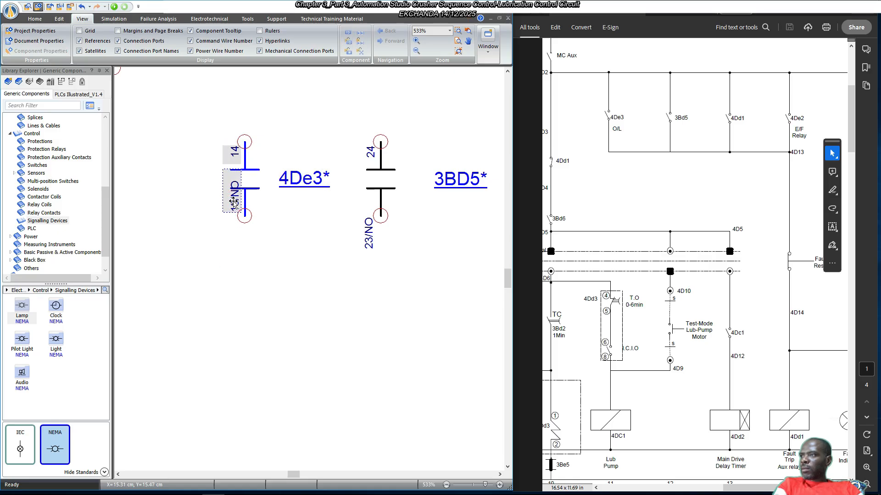
pyautogui.moveTo(234, 201); pyautogui.dragTo(235, 241)
# Wire the lower terminal of the 4De2 contact to the lower terminal of the 4Dd1 contact with a run below them.
pyautogui.scroll(-4, 260, 265)
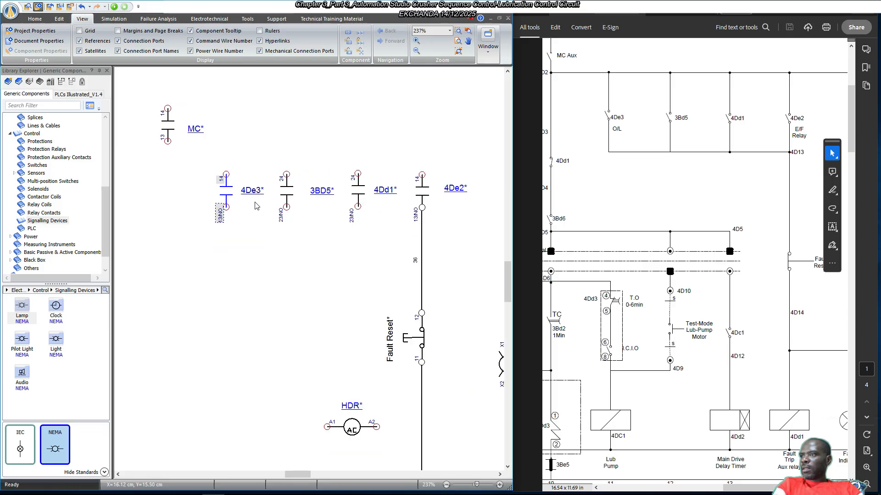
pyautogui.scroll(1, 323, 237)
pyautogui.scroll(-2, 326, 229)
pyautogui.click(303, 242)
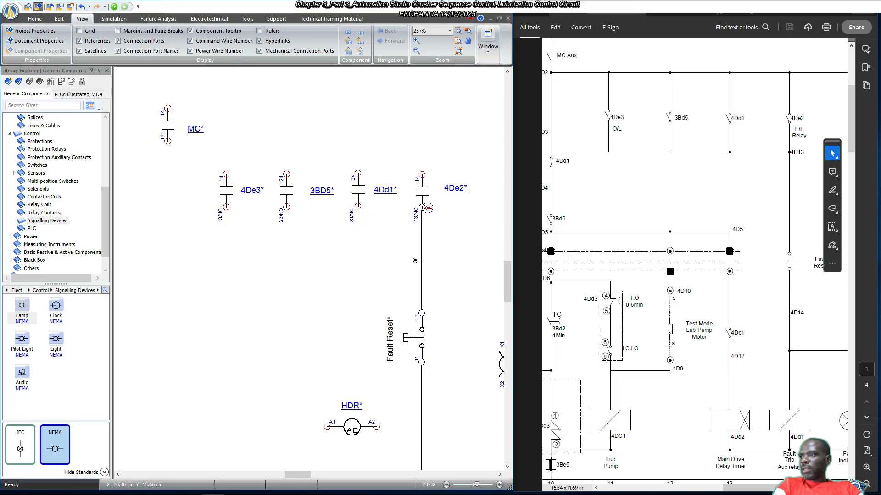
pyautogui.moveTo(423, 207)
pyautogui.mouseDown()
pyautogui.moveTo(419, 236)
pyautogui.moveTo(370, 243)
pyautogui.moveTo(358, 243)
pyautogui.moveTo(357, 208)
pyautogui.mouseUp()
pyautogui.click(293, 234)
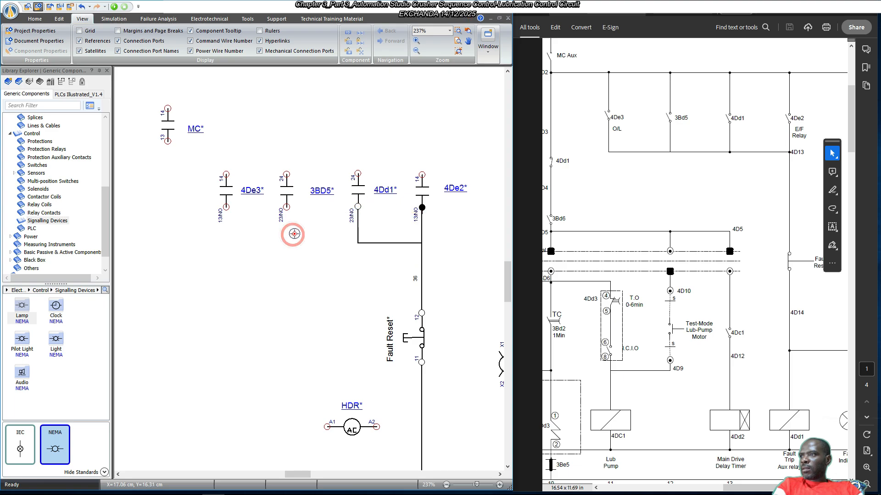
# Extend the common lower wire from the 4Dd1 contact to the lower terminals of the 3BD5 and 4De3 contacts.
pyautogui.click(286, 207)
pyautogui.moveTo(322, 245); pyautogui.dragTo(353, 243)
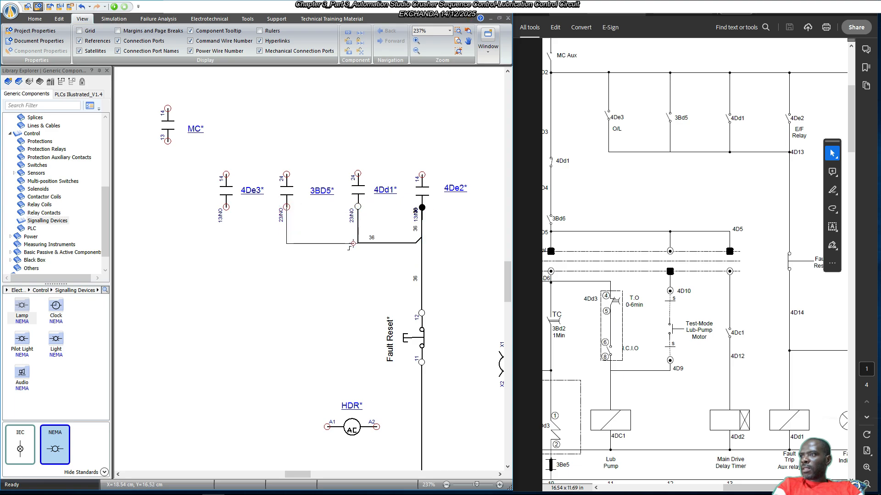
pyautogui.click(358, 244)
pyautogui.click(358, 207)
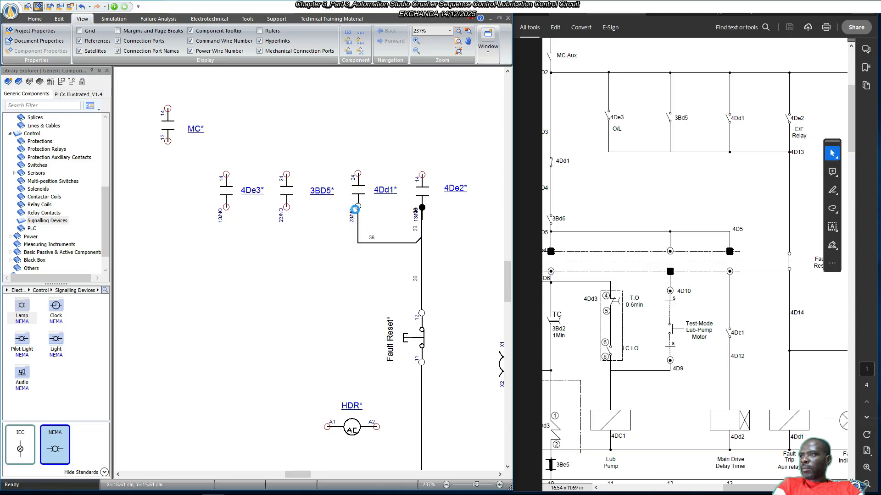
pyautogui.click(283, 264)
pyautogui.click(285, 208)
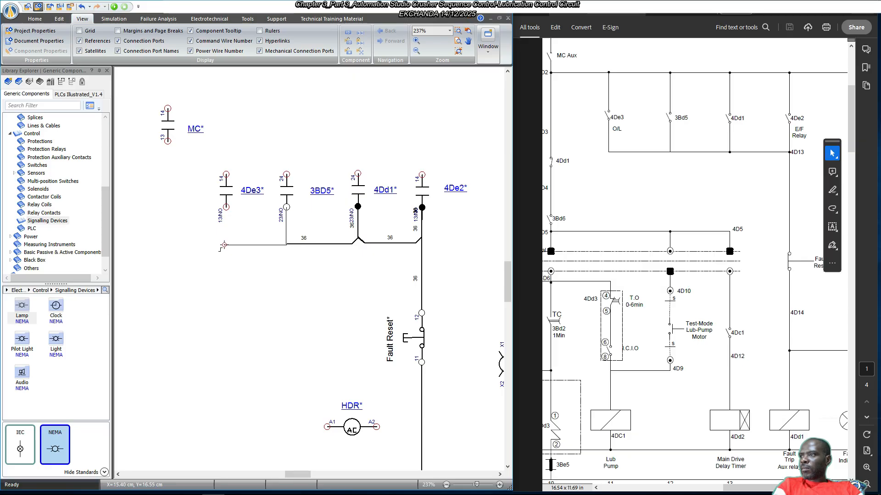
pyautogui.click(225, 244)
pyautogui.click(226, 207)
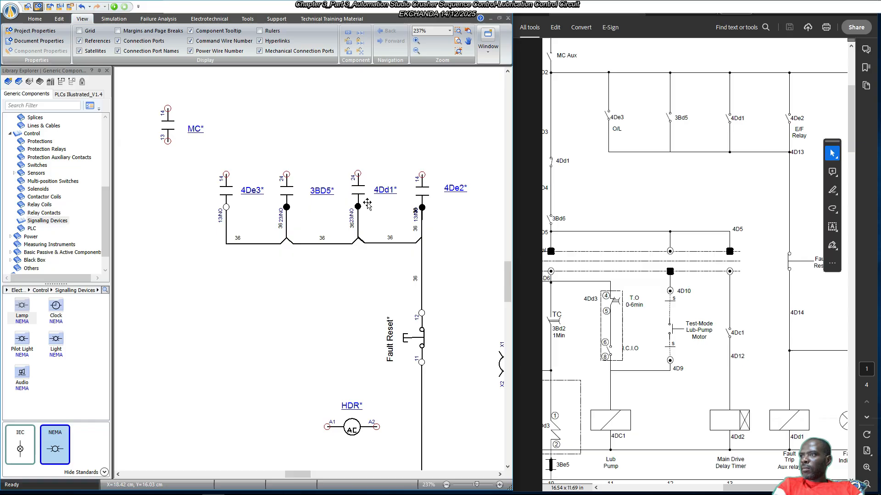
# Link the upper terminals of the 4De2, 4Dd1, 3BD5 and 4De3 contacts with jumper segments.
pyautogui.click(425, 172)
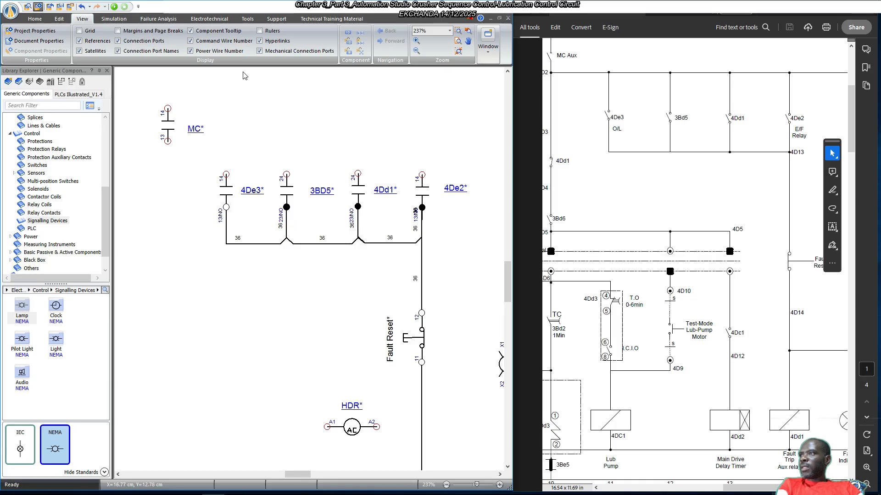
pyautogui.click(35, 18)
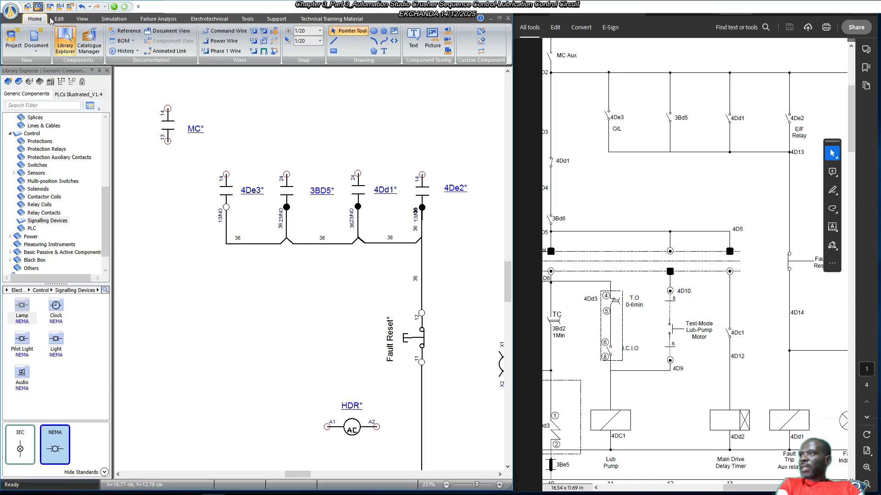
pyautogui.click(264, 51)
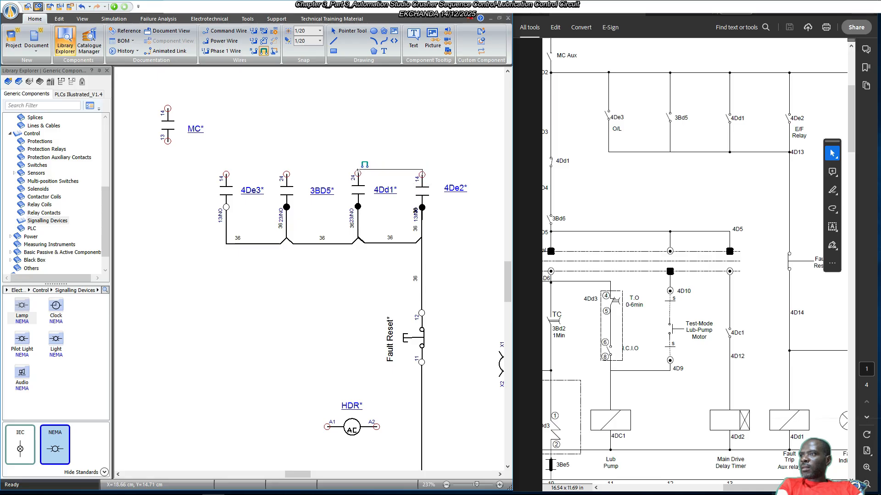
pyautogui.click(358, 173)
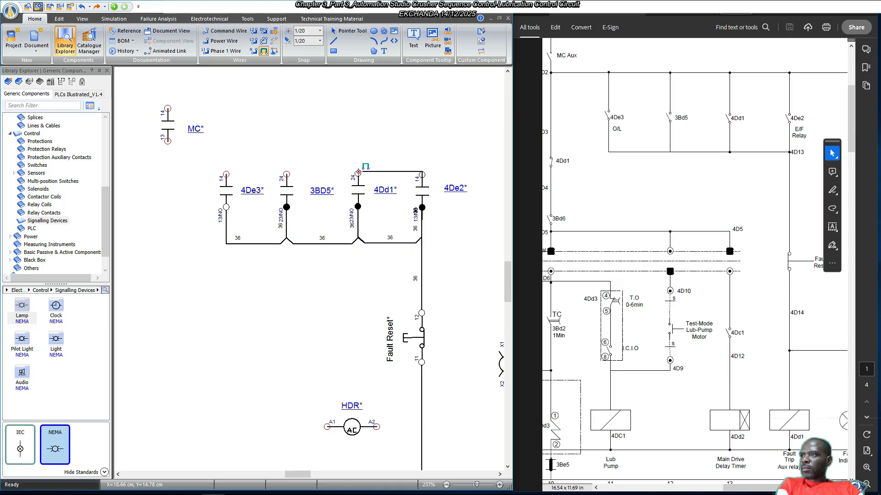
pyautogui.click(358, 173)
pyautogui.click(285, 172)
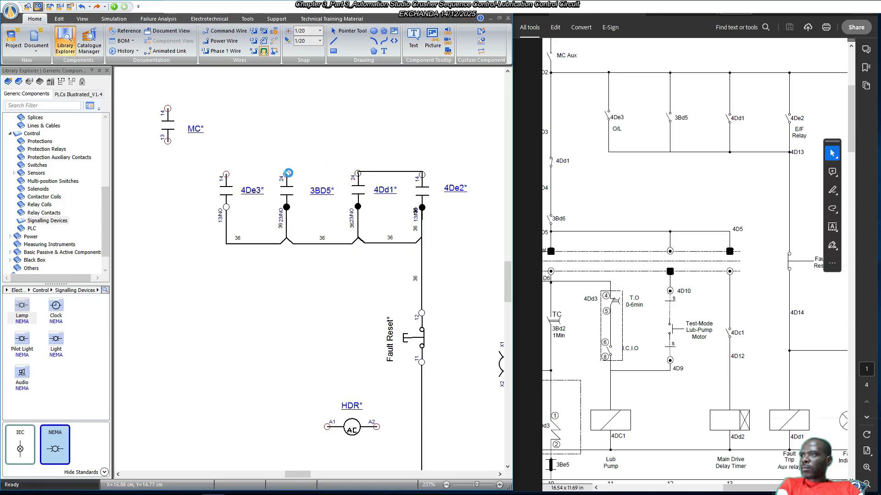
pyautogui.click(286, 173)
pyautogui.click(226, 173)
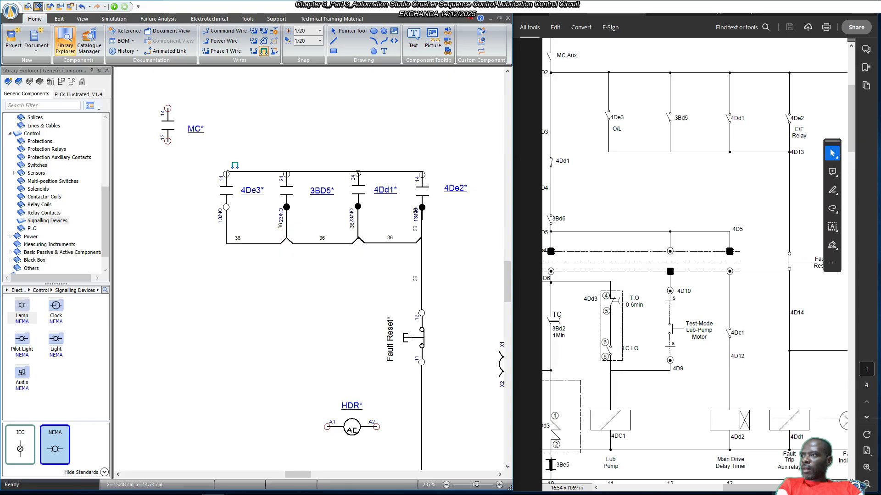
pyautogui.press('Escape')
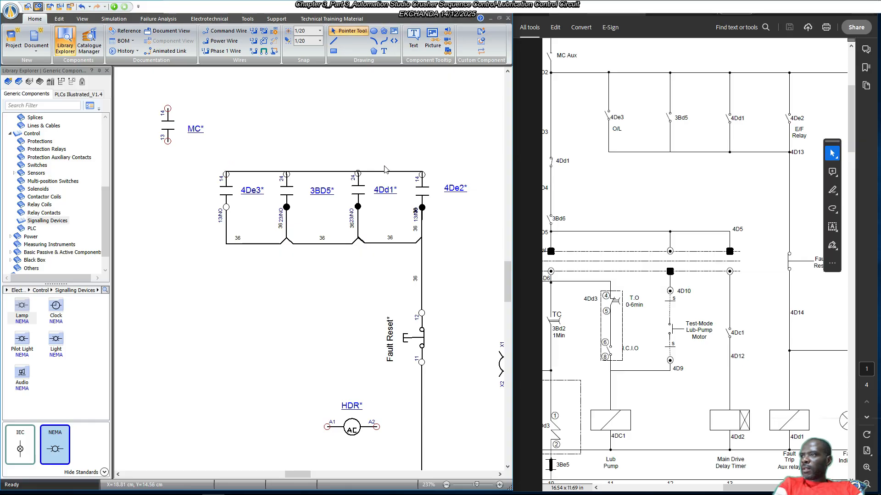
# Raise the jumper line above the four contacts so vertical wires join it to their upper terminals.
pyautogui.click(326, 172)
pyautogui.moveTo(324, 170); pyautogui.dragTo(323, 154)
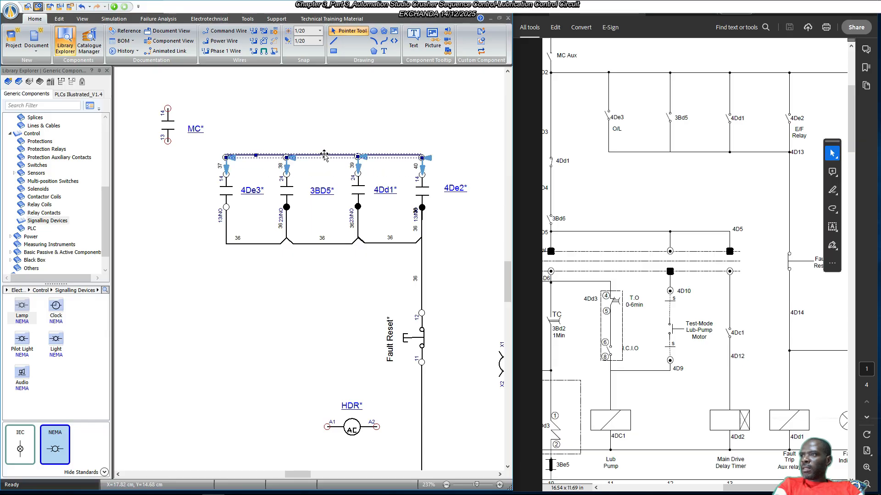
pyautogui.click(421, 128)
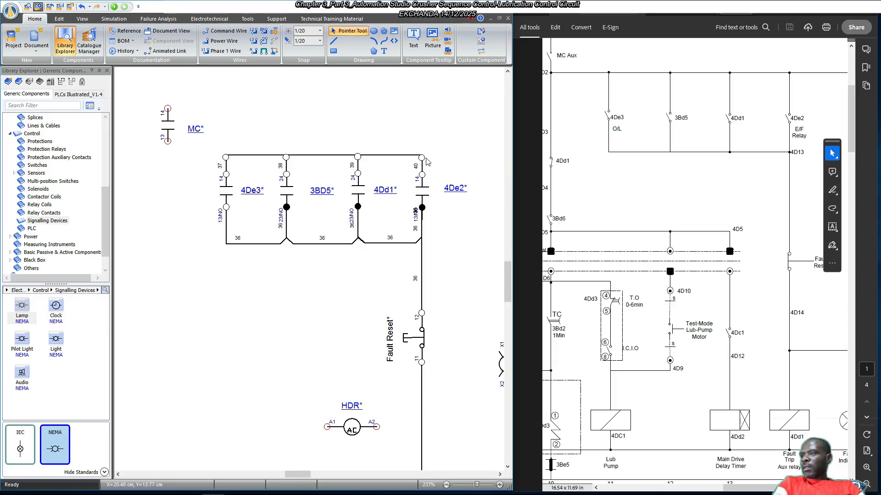
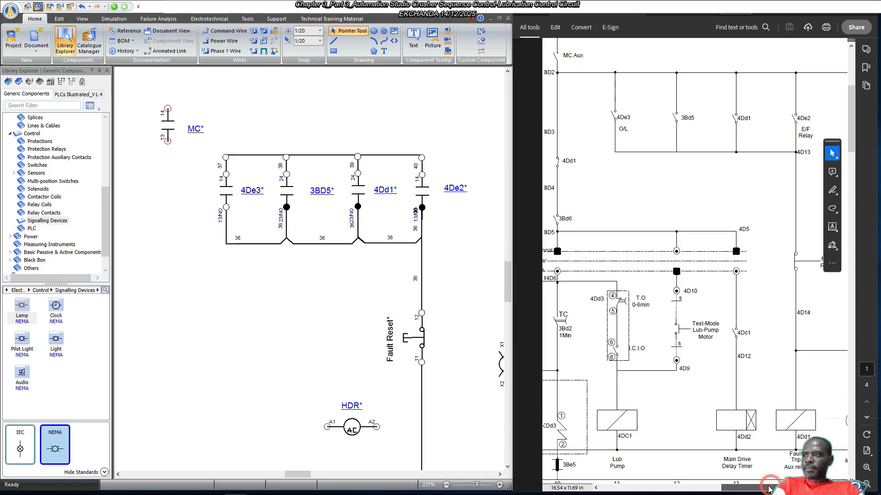
pyautogui.moveTo(770, 485); pyautogui.dragTo(760, 486)
pyautogui.scroll(-3, 362, 325)
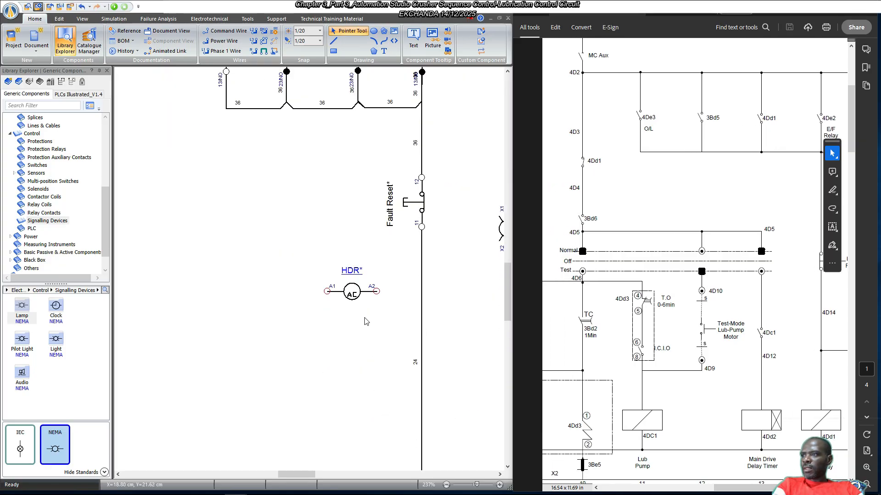
pyautogui.scroll(-2, 366, 321)
pyautogui.scroll(1, 376, 307)
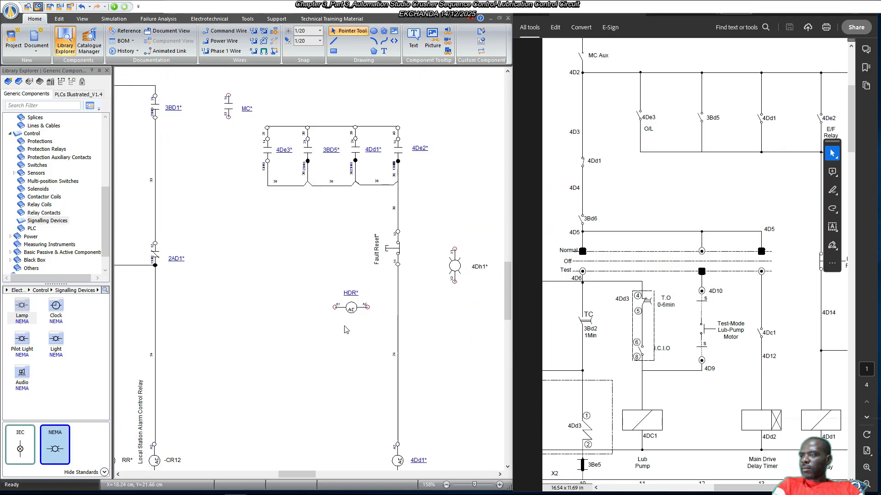
# Add an NC contact in a new Group 3 to the 4Dd1 Fault Trip Aux Relay coil and save the configuration.
pyautogui.scroll(-1, 312, 311)
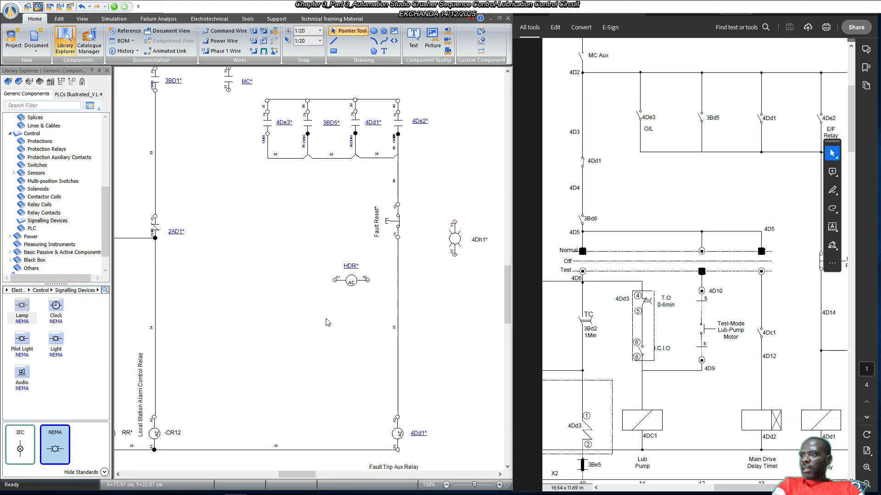
pyautogui.scroll(3, 284, 340)
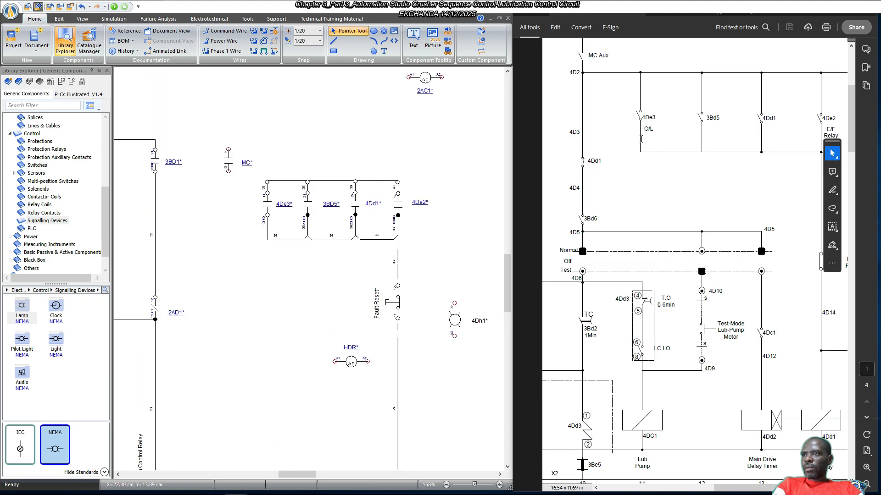
pyautogui.scroll(1, 595, 59)
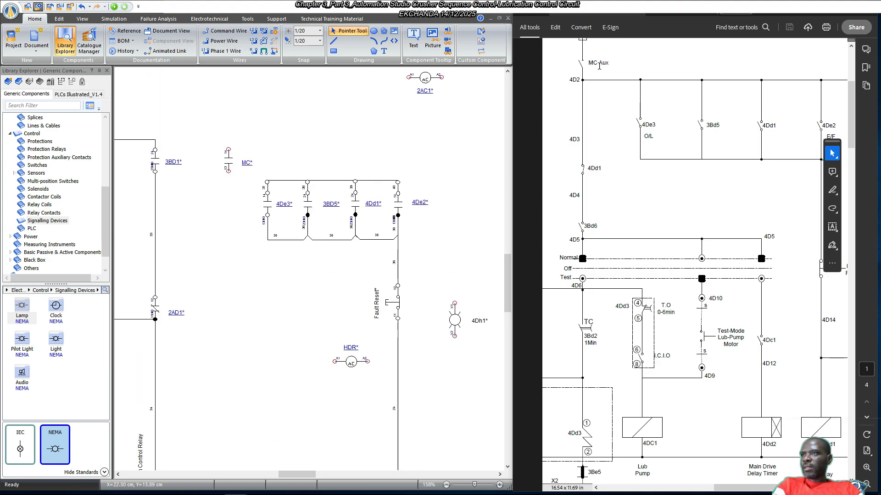
pyautogui.scroll(2, 592, 60)
pyautogui.scroll(2, 592, 92)
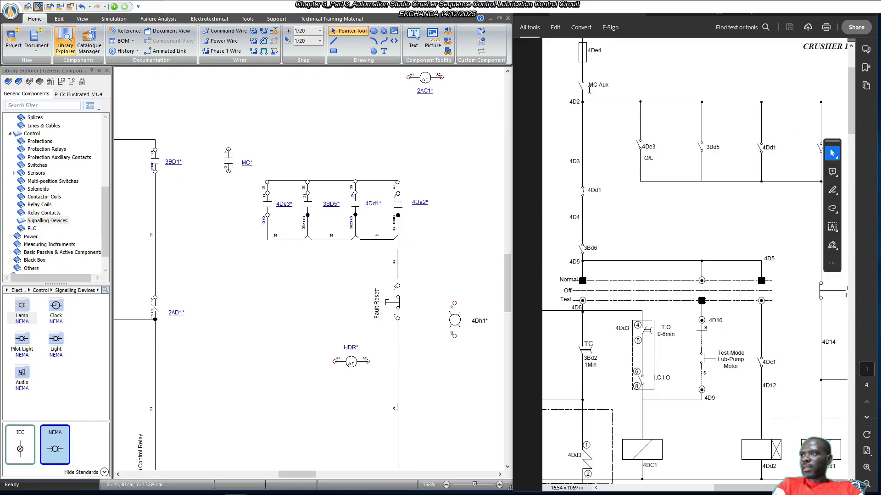
pyautogui.scroll(-3, 592, 91)
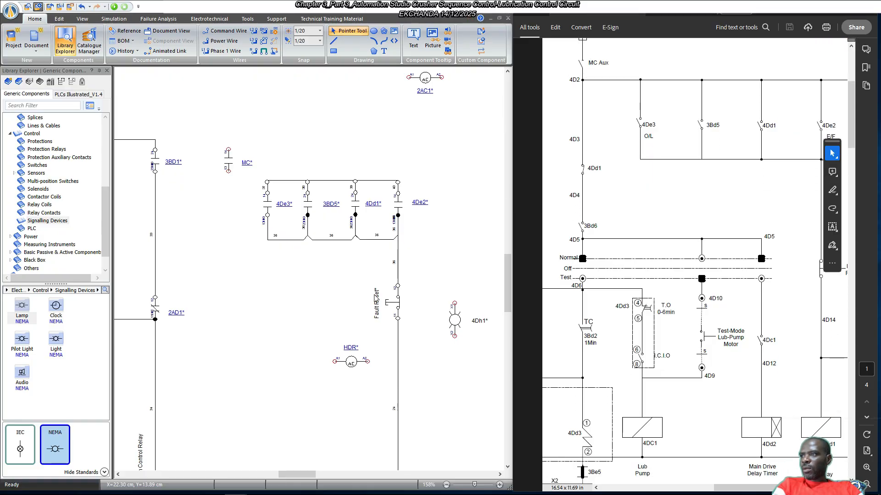
pyautogui.scroll(-3, 349, 412)
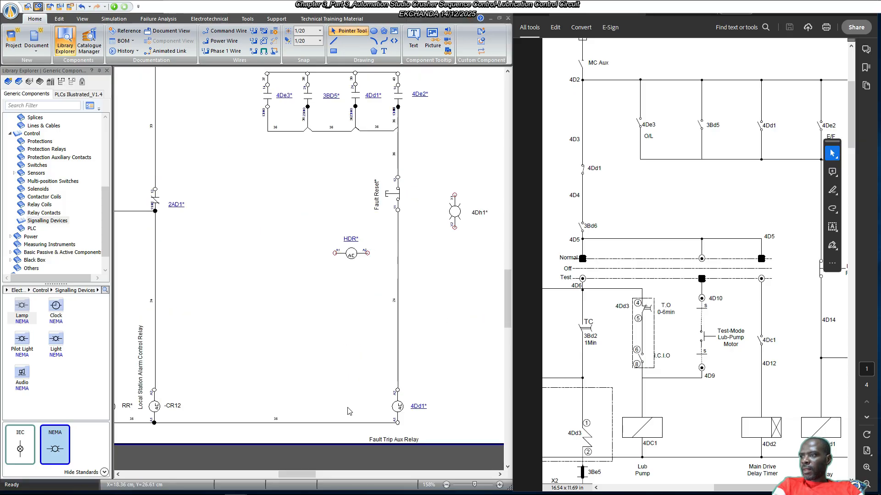
pyautogui.doubleClick(397, 406)
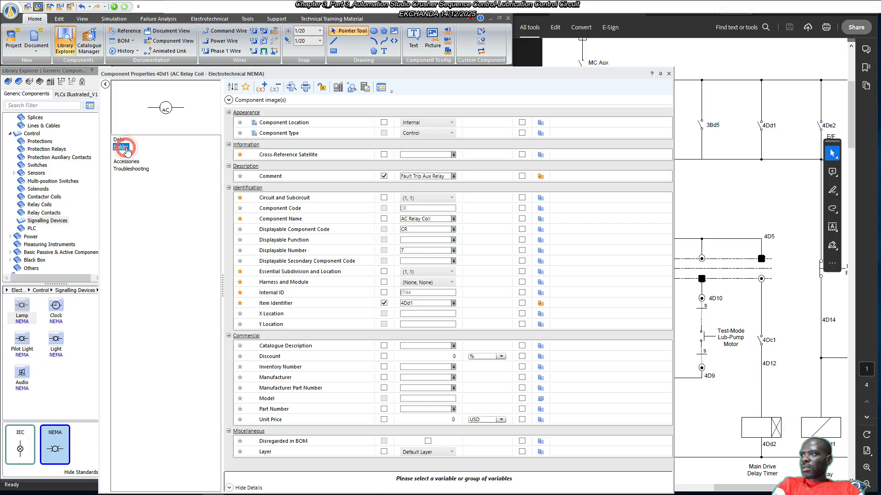
pyautogui.click(146, 146)
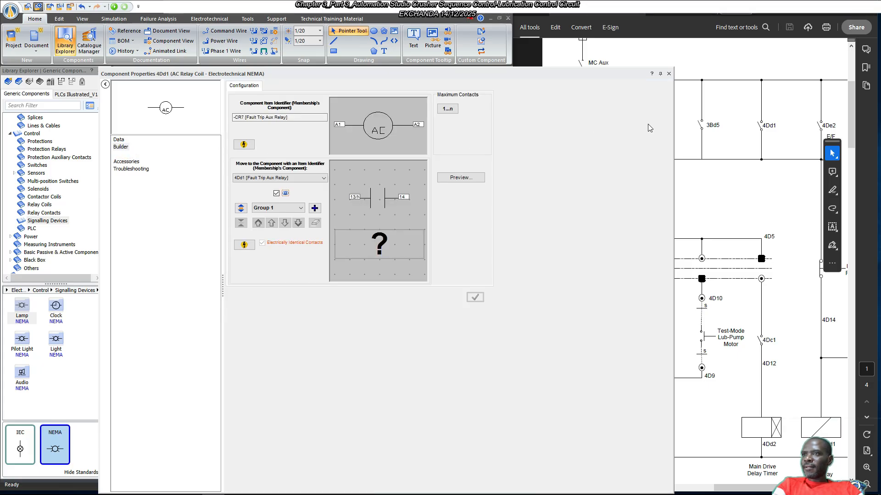
pyautogui.moveTo(573, 76); pyautogui.dragTo(604, 78)
pyautogui.click(345, 209)
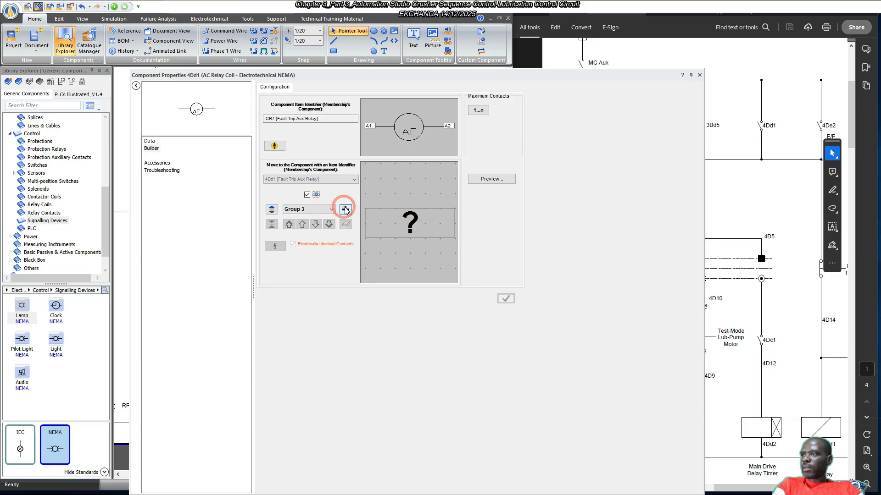
pyautogui.click(400, 211)
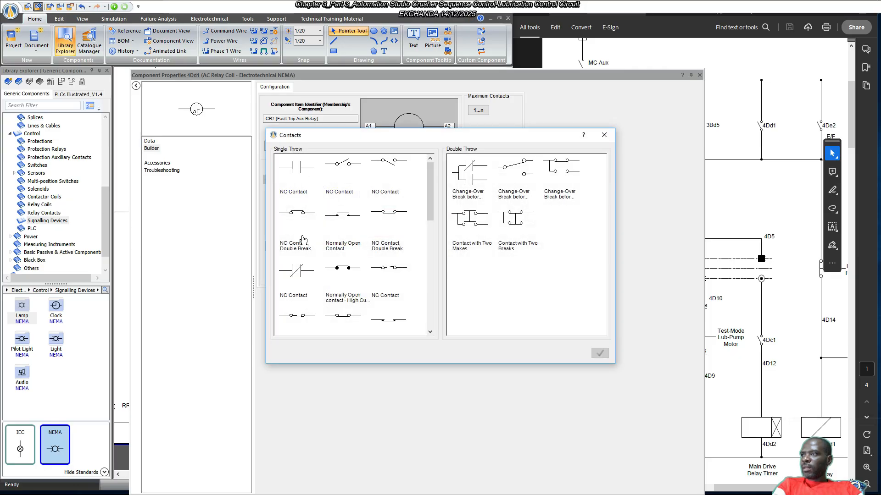
pyautogui.doubleClick(296, 271)
pyautogui.click(506, 299)
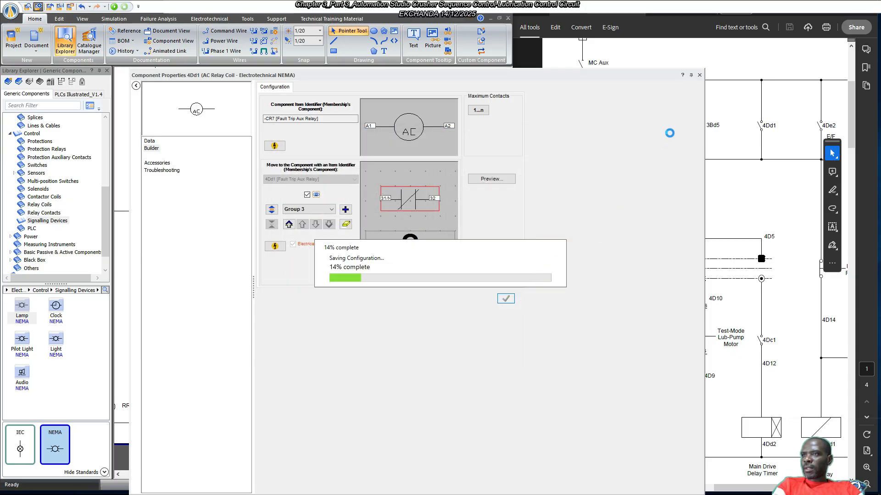
pyautogui.click(700, 76)
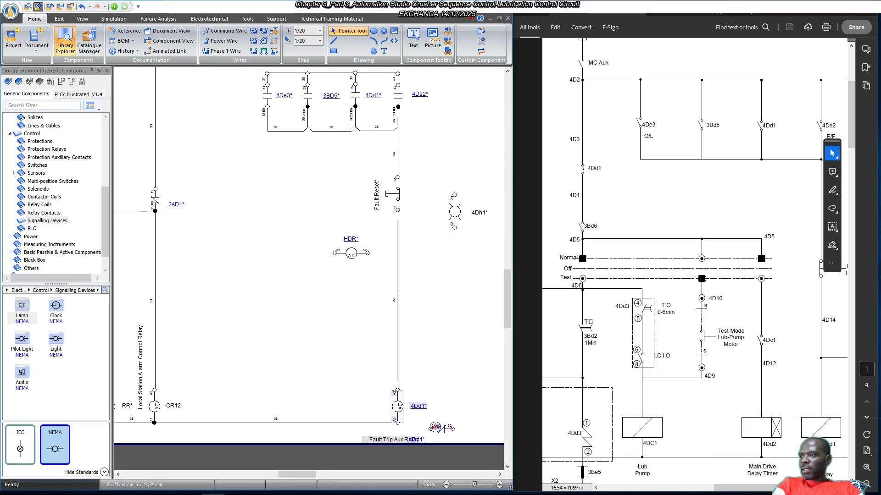
# Move the new 4Dd1 NC contact into the open area beside 2AD1, rotate it vertical and set its label beside it.
pyautogui.click(434, 427)
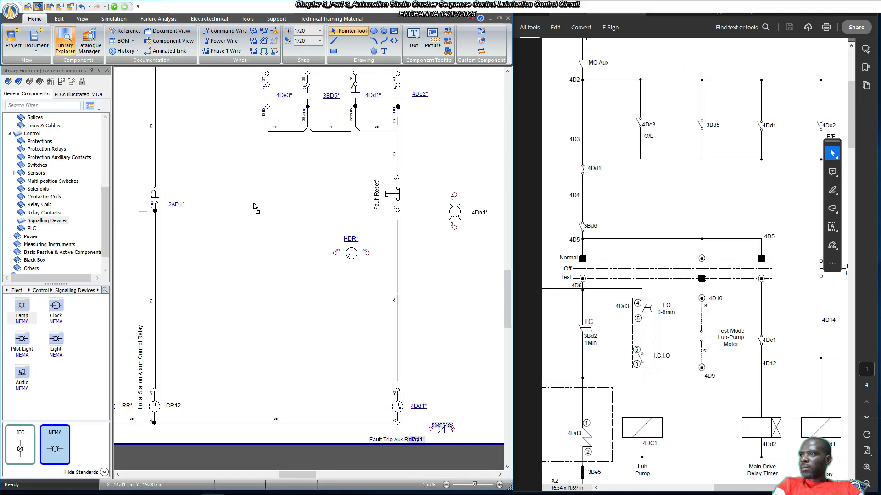
pyautogui.moveTo(255, 208); pyautogui.dragTo(250, 200)
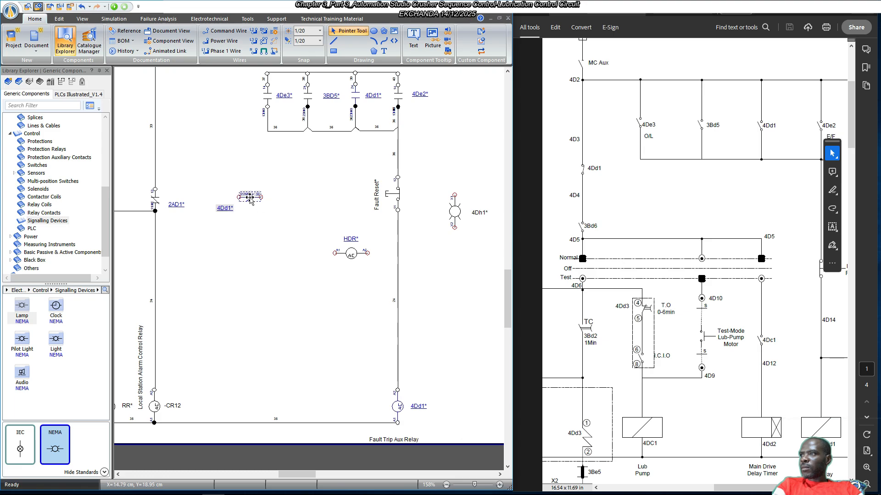
pyautogui.rightClick(250, 200)
pyautogui.click(350, 330)
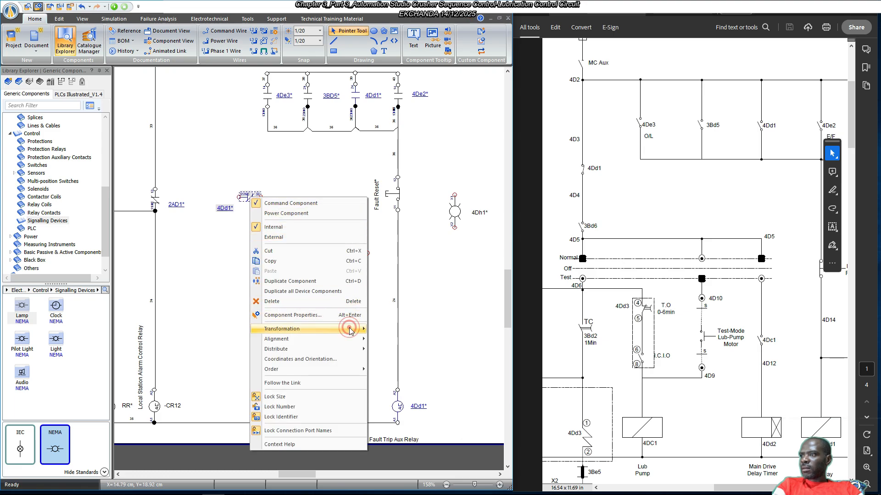
pyautogui.click(407, 338)
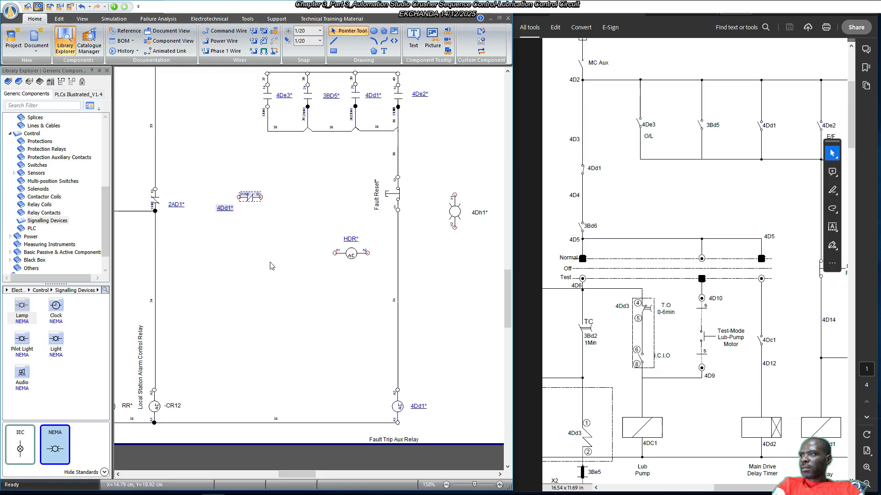
pyautogui.moveTo(256, 214); pyautogui.dragTo(274, 204)
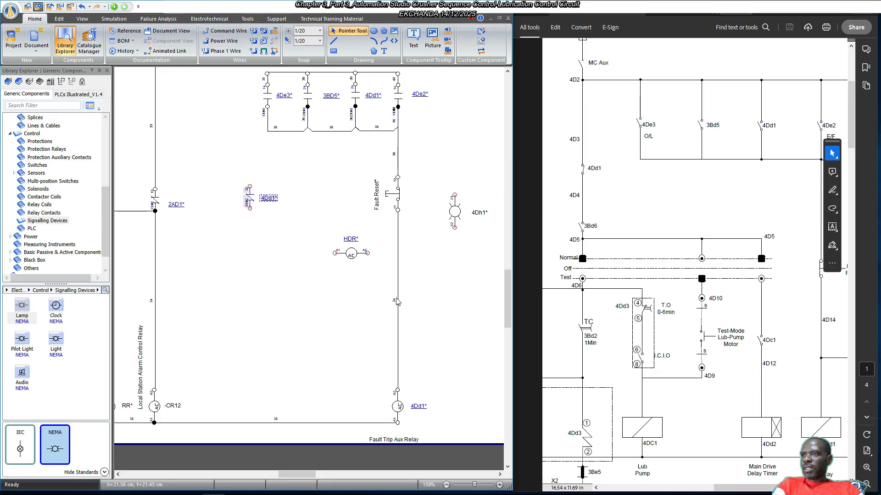
# Add an NO contact in a new Group 2 to the 3BD6 Safety Relay coil and save the configuration.
pyautogui.moveTo(315, 474); pyautogui.dragTo(284, 473)
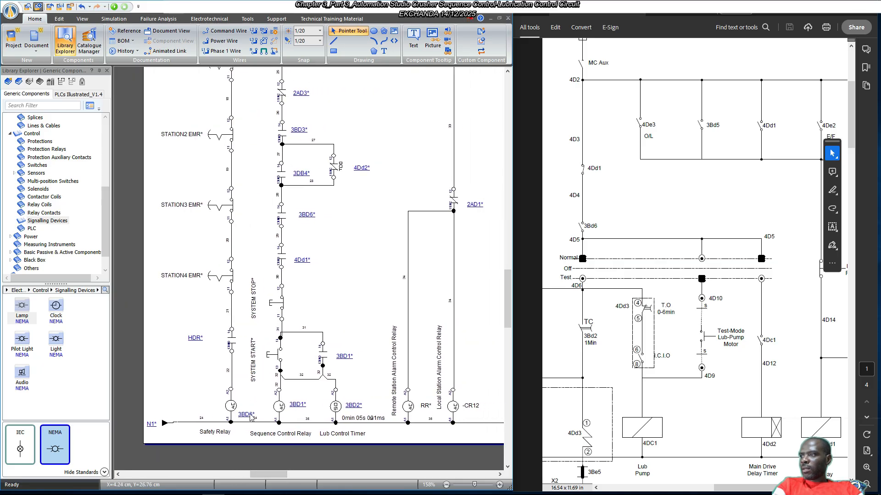
pyautogui.doubleClick(231, 406)
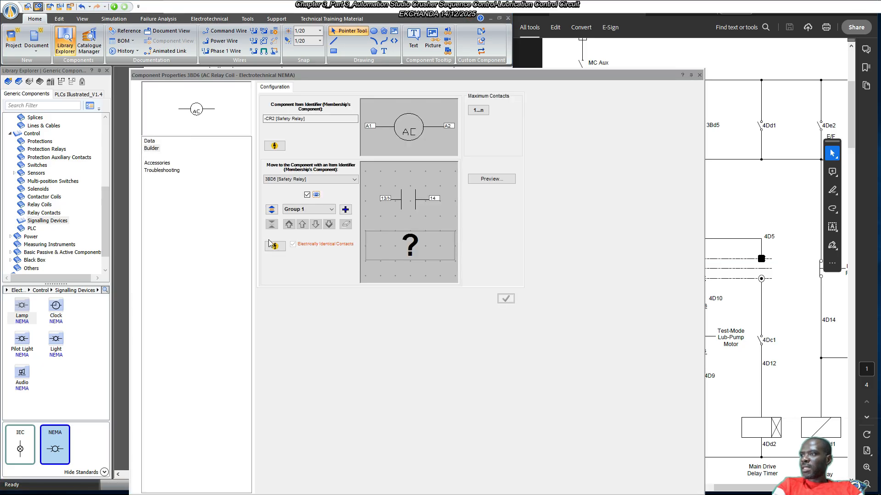
pyautogui.click(346, 209)
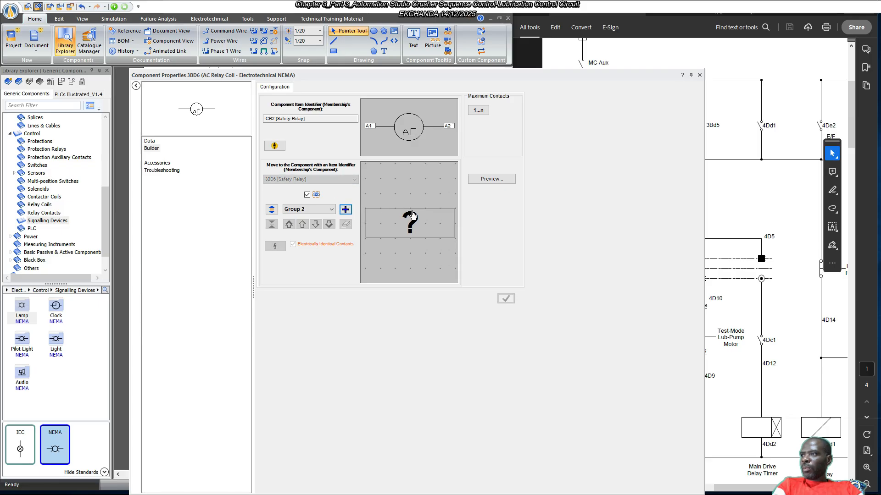
pyautogui.click(418, 224)
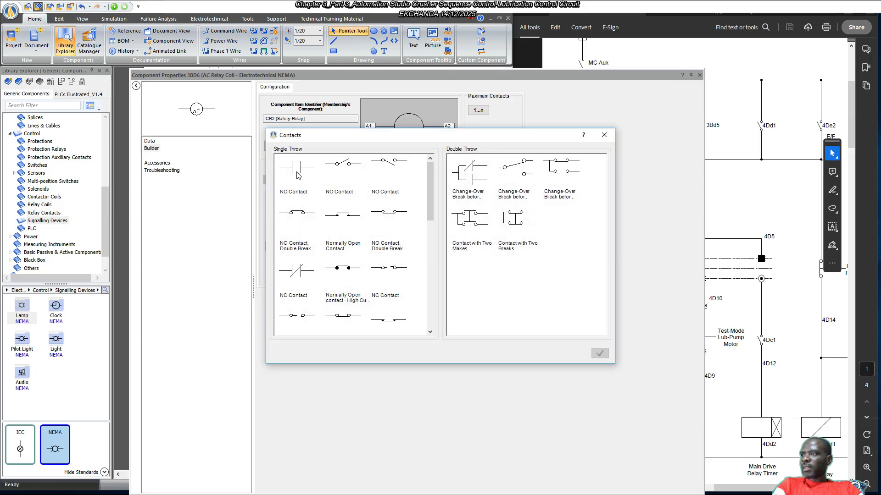
pyautogui.doubleClick(297, 175)
pyautogui.click(505, 299)
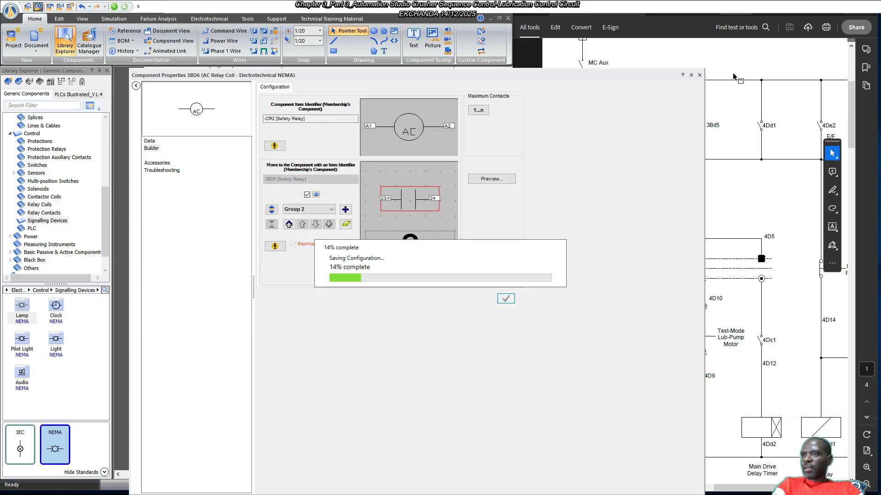
pyautogui.click(700, 75)
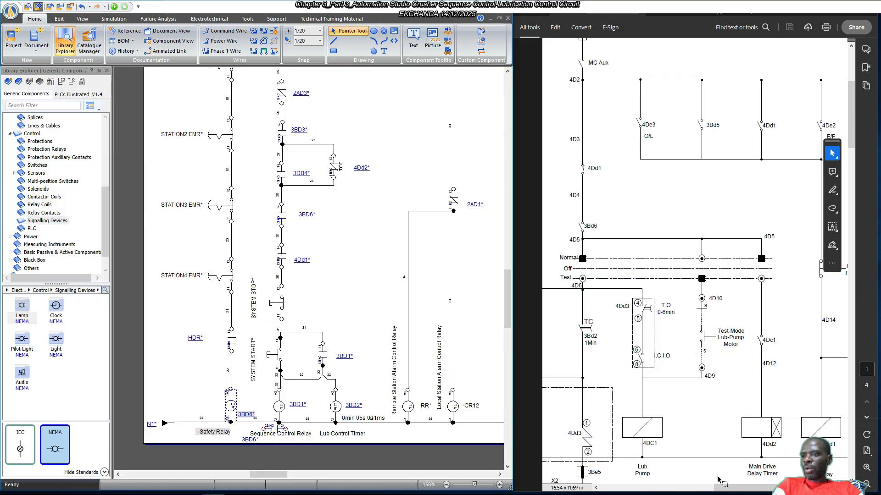
# Move the new 3BD6 NO contact below the loose 4Dd1 NC contact, rotate it vertical and set its label beside it.
pyautogui.moveTo(721, 486); pyautogui.dragTo(596, 485)
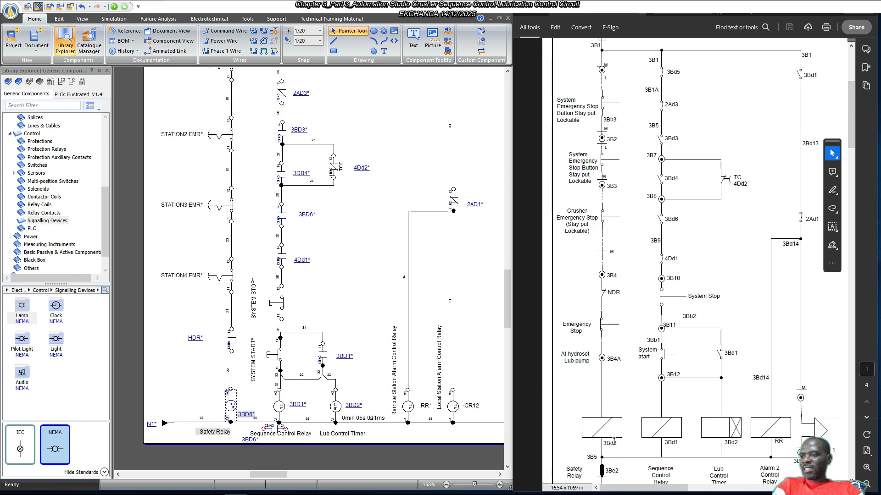
pyautogui.moveTo(633, 485); pyautogui.dragTo(743, 489)
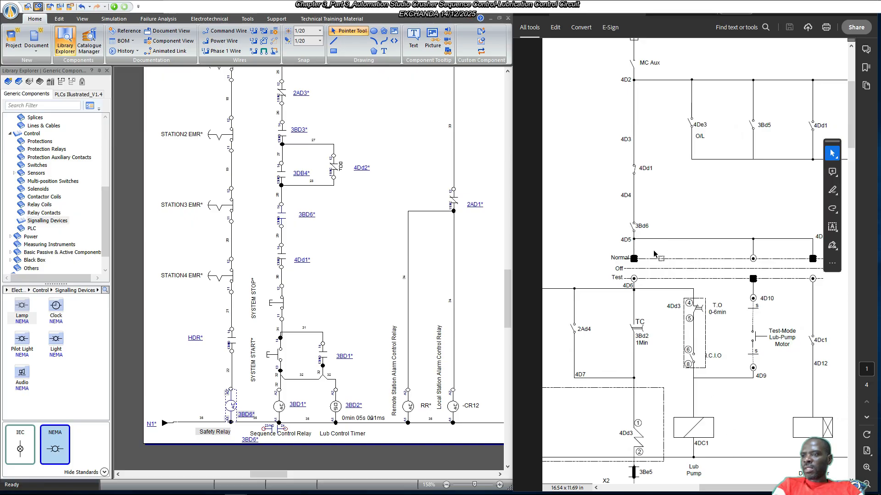
pyautogui.scroll(-1, 636, 384)
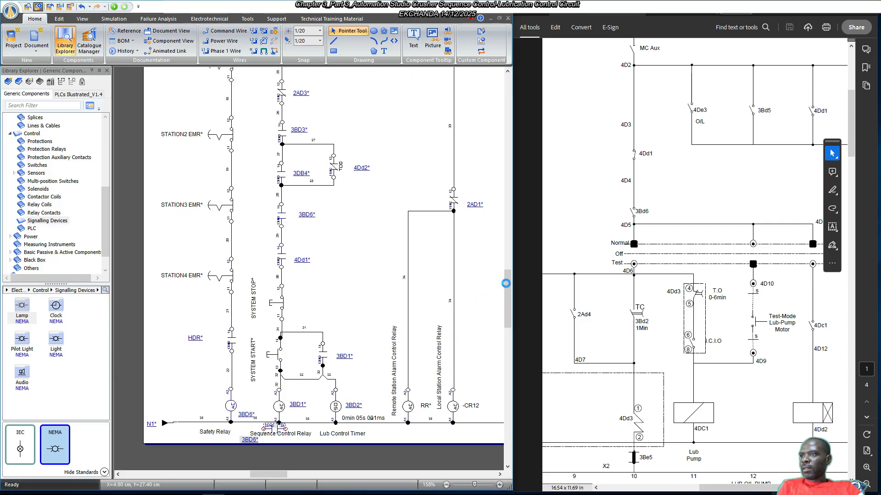
pyautogui.hscroll(3, 502, 292)
pyautogui.moveTo(502, 292); pyautogui.dragTo(458, 253)
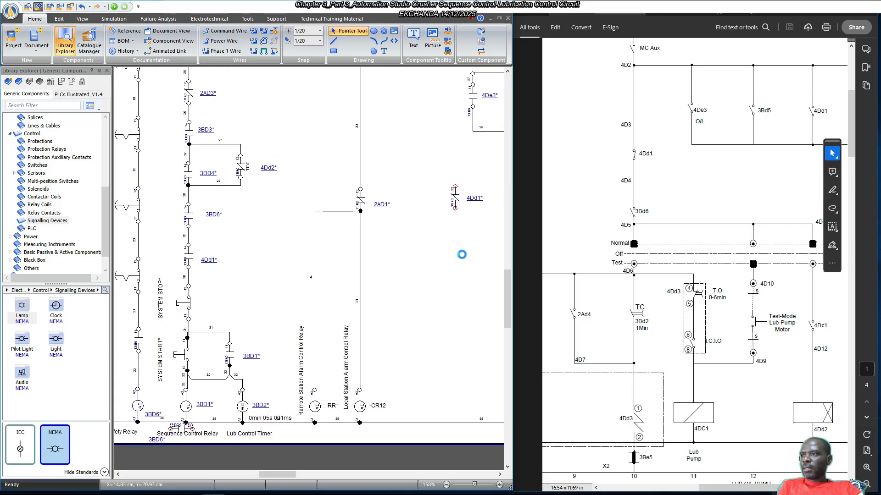
pyautogui.rightClick(457, 255)
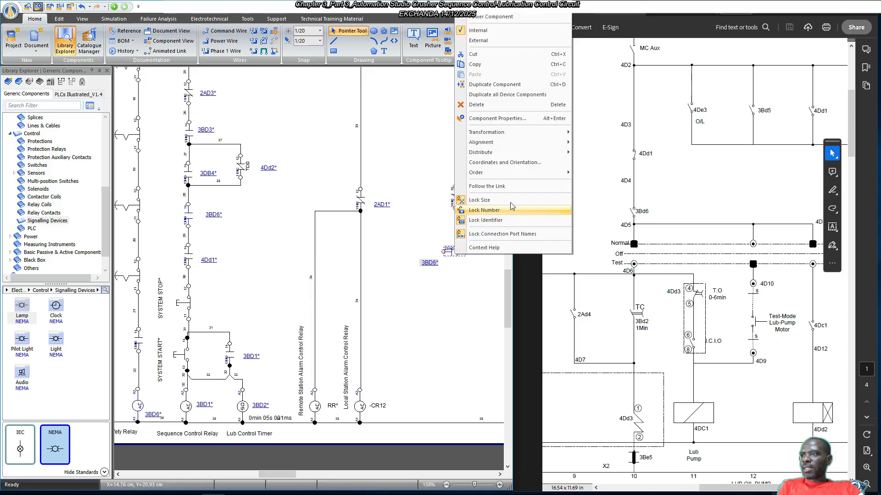
pyautogui.moveTo(526, 133)
pyautogui.click(602, 144)
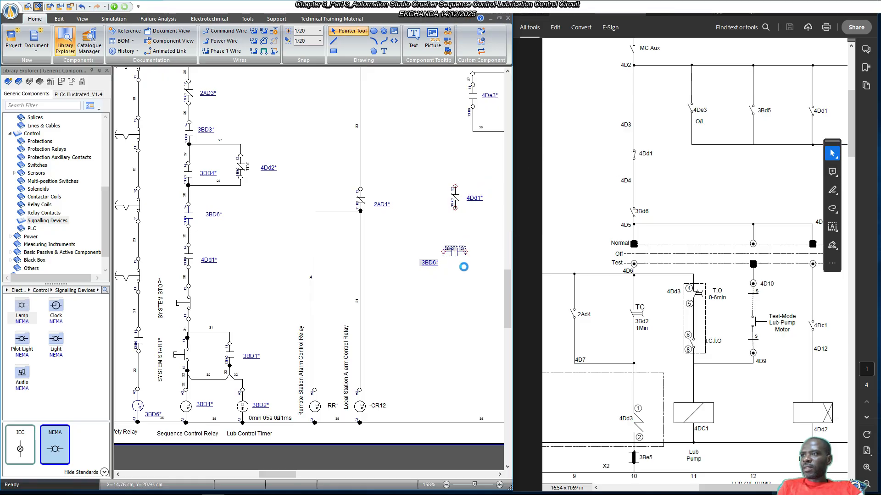
pyautogui.click(453, 299)
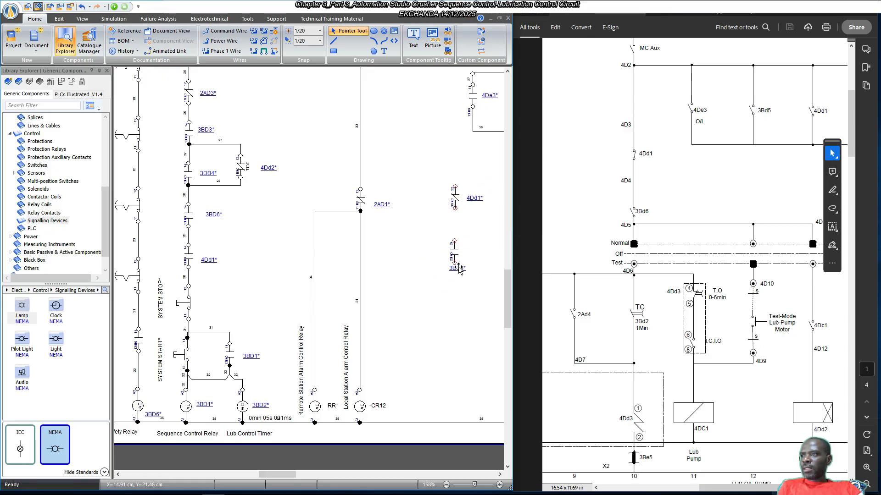
pyautogui.click(457, 268)
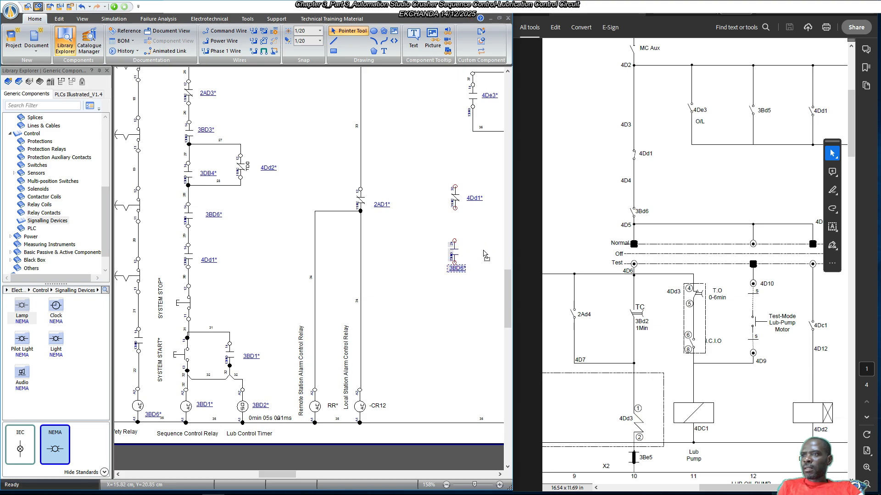
pyautogui.moveTo(459, 268); pyautogui.dragTo(483, 251)
# Line up the loose 4Dd1 NC contact and the 3BD6 NO contact in a column below the MC contact.
pyautogui.scroll(3, 431, 284)
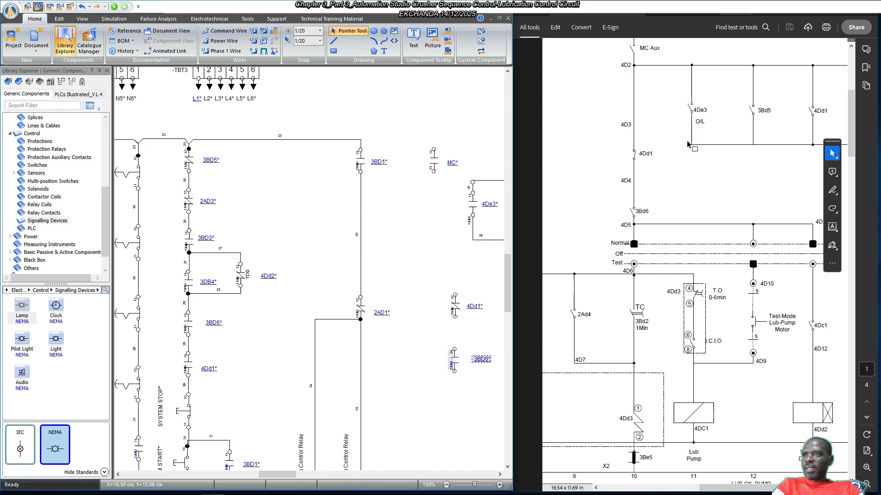
pyautogui.moveTo(455, 305); pyautogui.dragTo(433, 221)
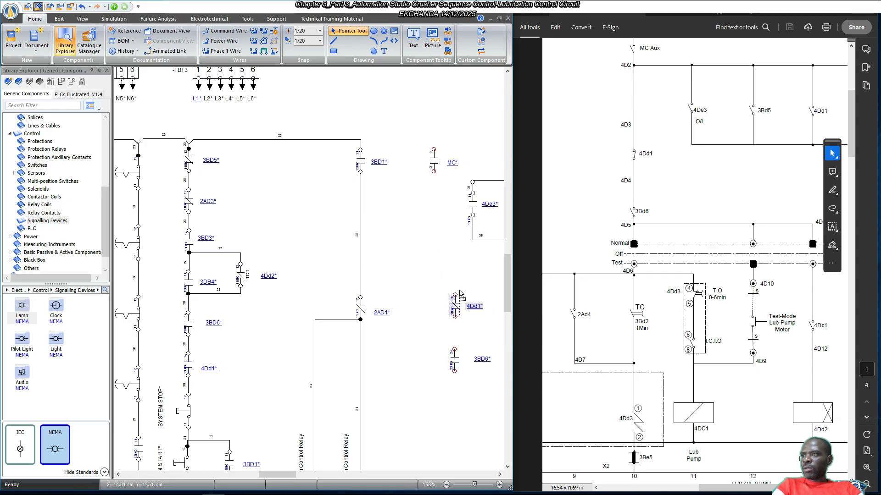
pyautogui.moveTo(452, 355); pyautogui.dragTo(435, 317)
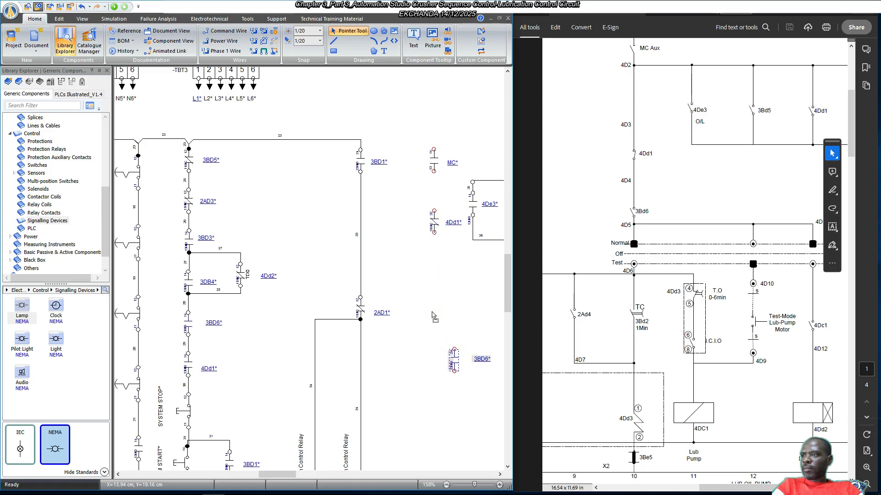
pyautogui.click(436, 276)
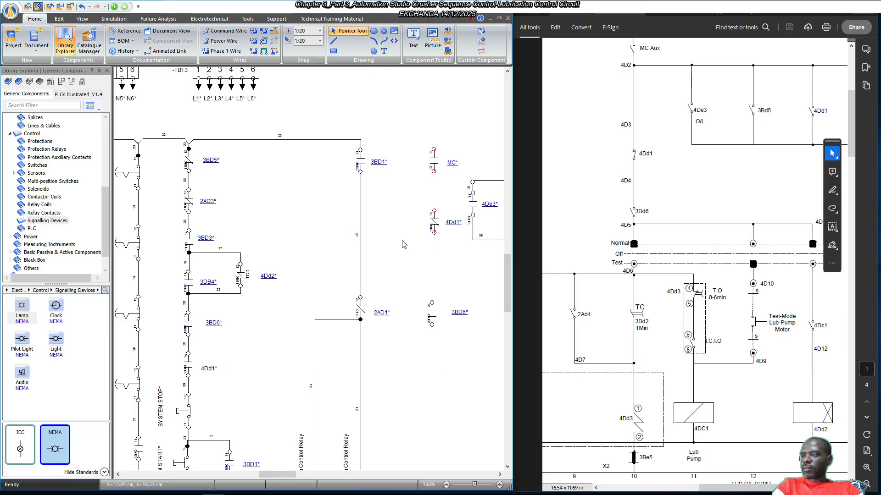
# Shift the loose MC, 4Dd1 and 3BD6 contacts slightly toward the 3BD1 branch, keeping them lined up in a column.
pyautogui.hscroll(1, 407, 326)
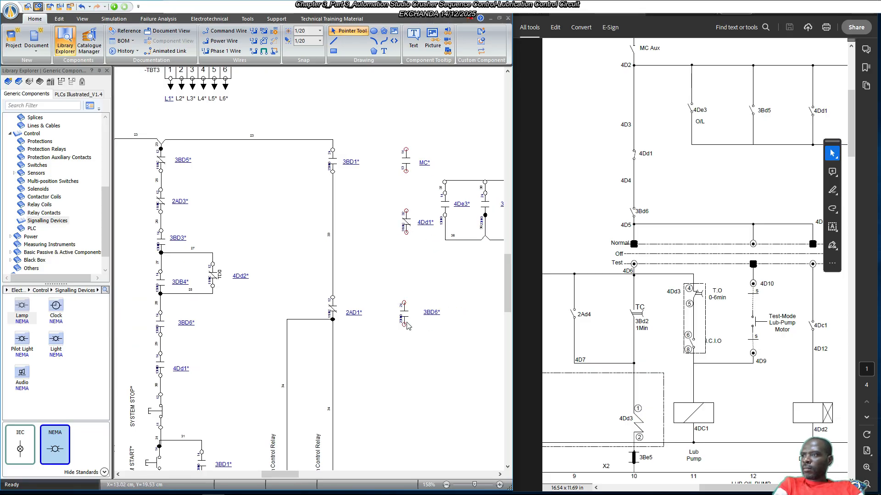
pyautogui.hscroll(3, 407, 326)
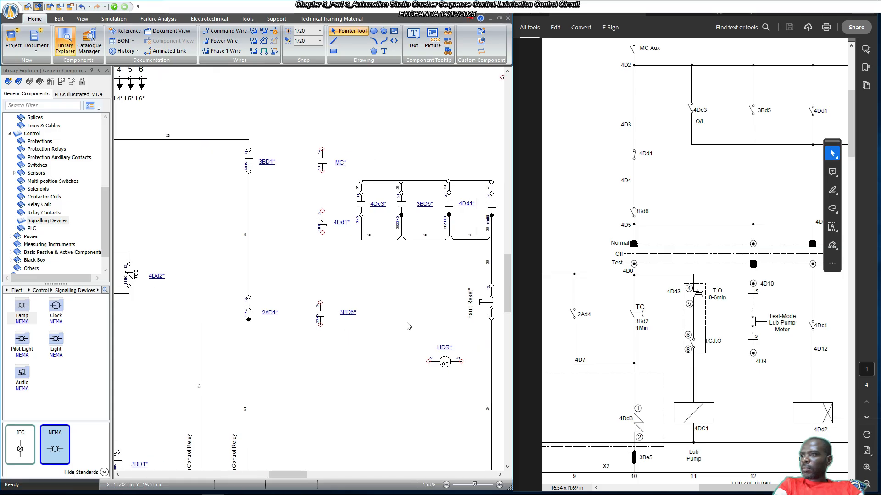
pyautogui.scroll(-2, 292, 253)
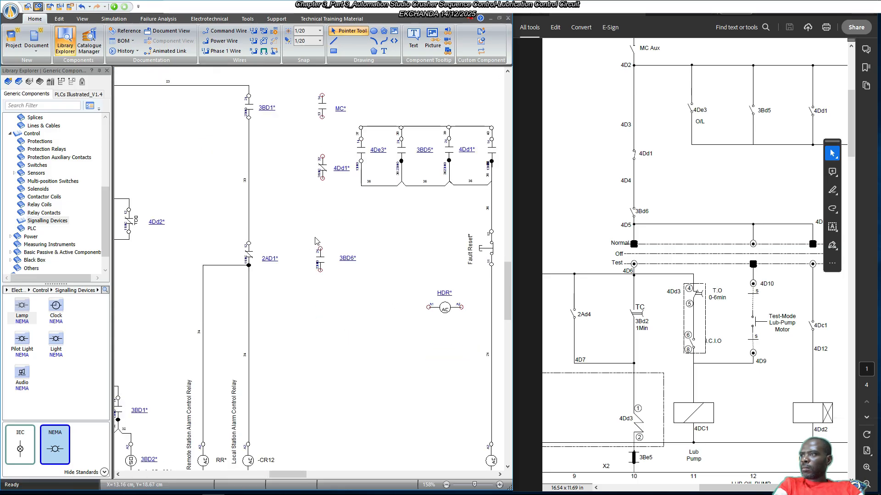
pyautogui.scroll(1, 315, 227)
pyautogui.moveTo(323, 195)
pyautogui.mouseDown()
pyautogui.moveTo(346, 252)
pyautogui.moveTo(326, 201)
pyautogui.moveTo(316, 197)
pyautogui.mouseUp()
pyautogui.click(338, 222)
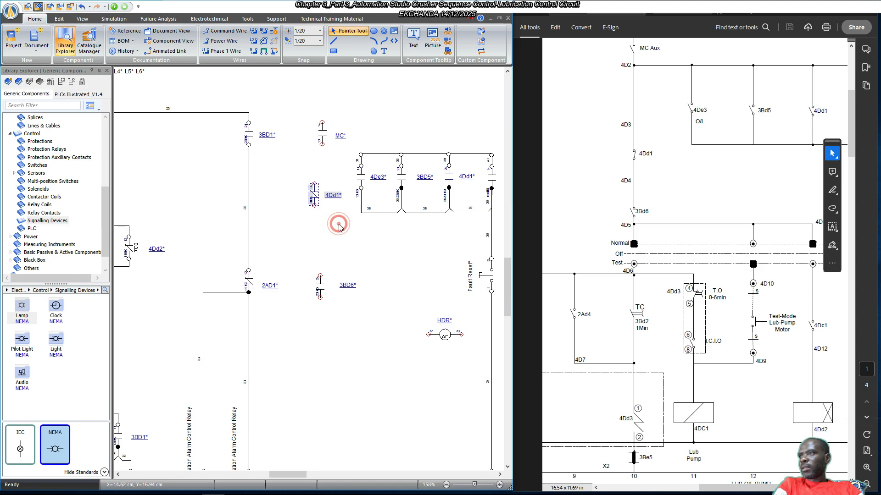
pyautogui.click(322, 133)
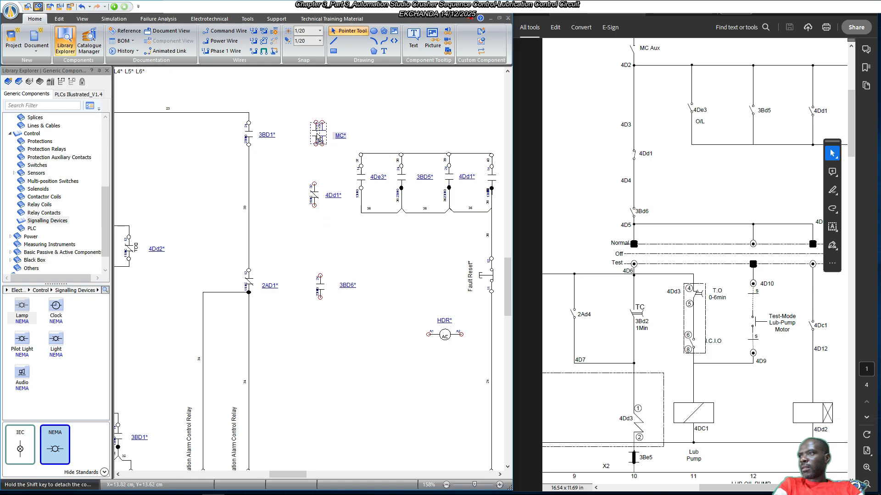
pyautogui.press('Left')
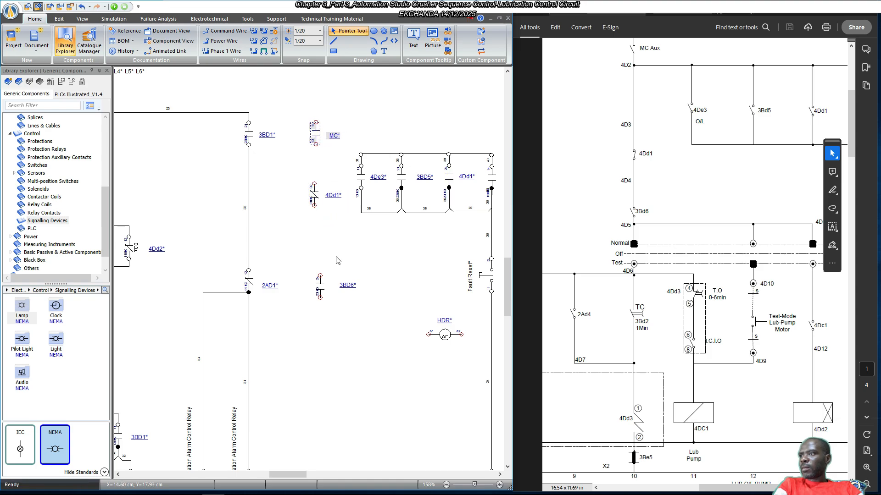
pyautogui.click(320, 287)
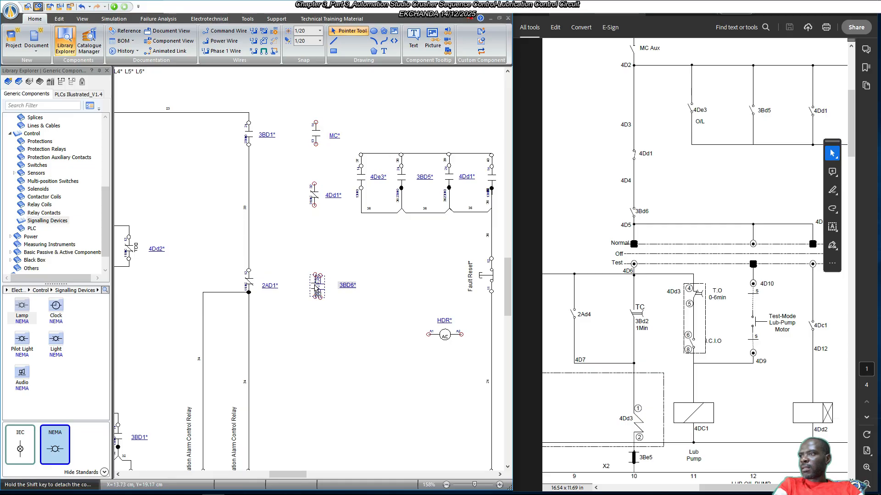
pyautogui.press('Left')
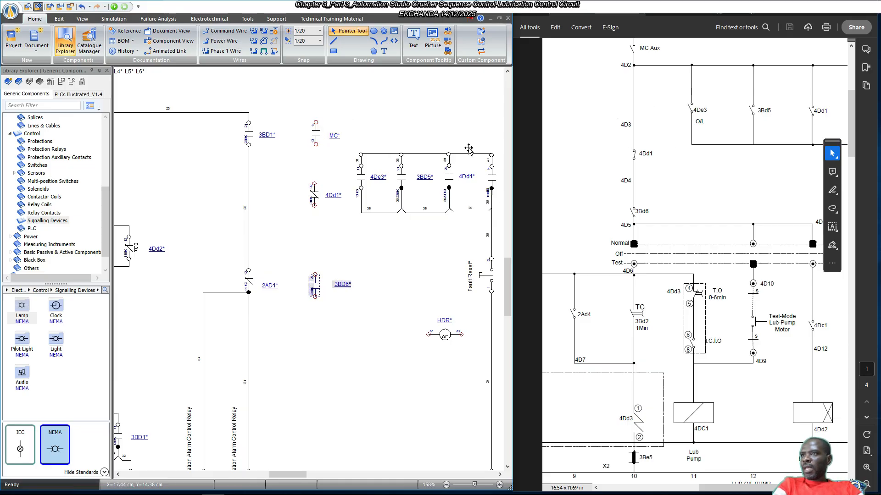
# Place a three-position rotary switch with SB contacts below the 3BD6 contact and rotate it so its common terminal points up.
pyautogui.scroll(1, 649, 175)
pyautogui.scroll(-2, 661, 172)
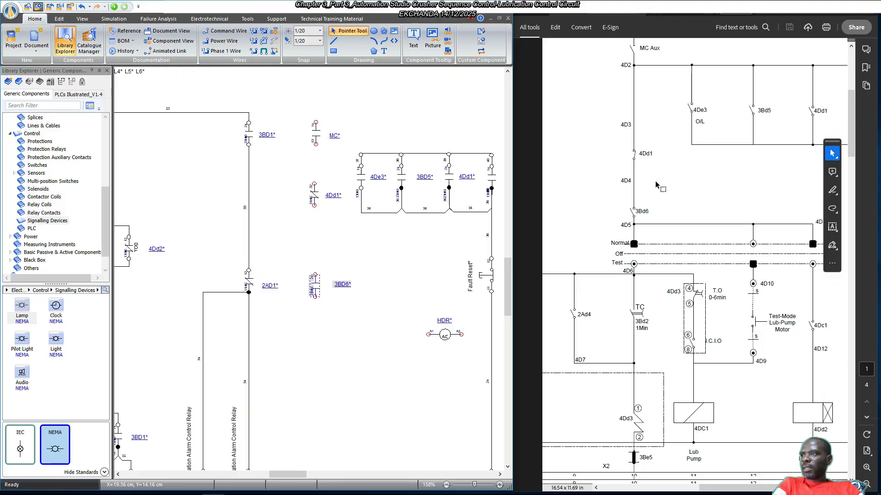
pyautogui.scroll(-1, 649, 209)
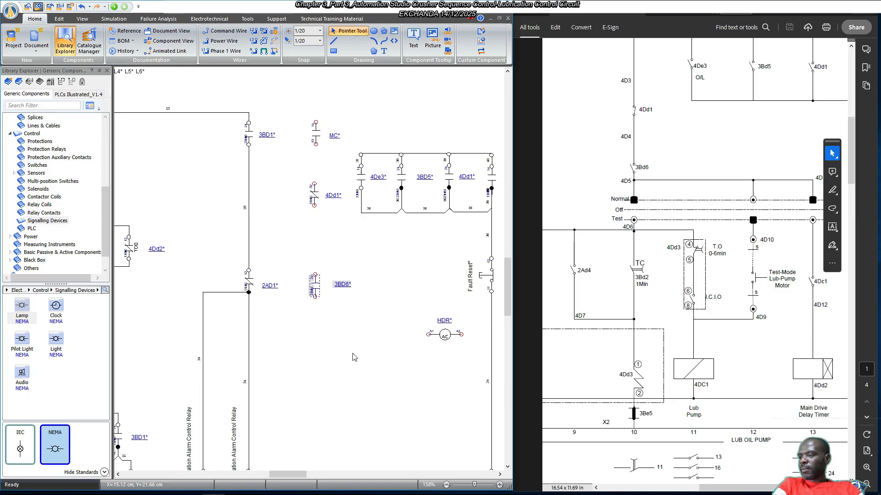
pyautogui.moveTo(298, 474); pyautogui.dragTo(291, 474)
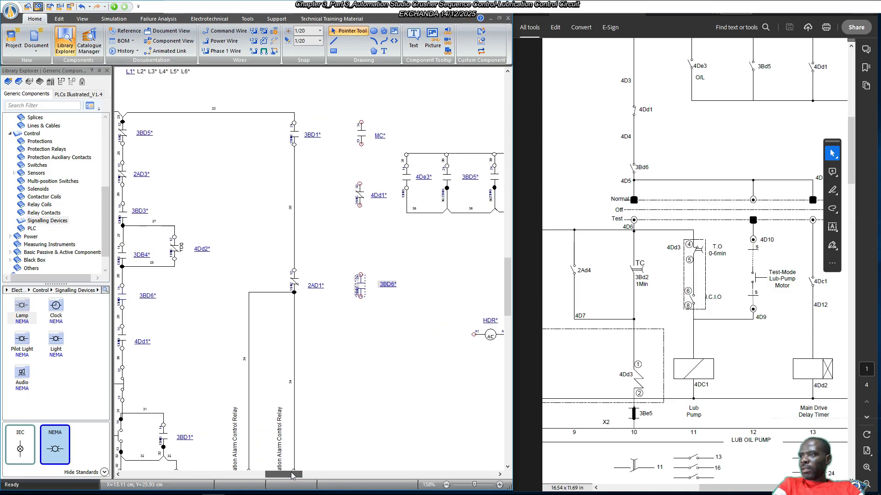
pyautogui.click(387, 367)
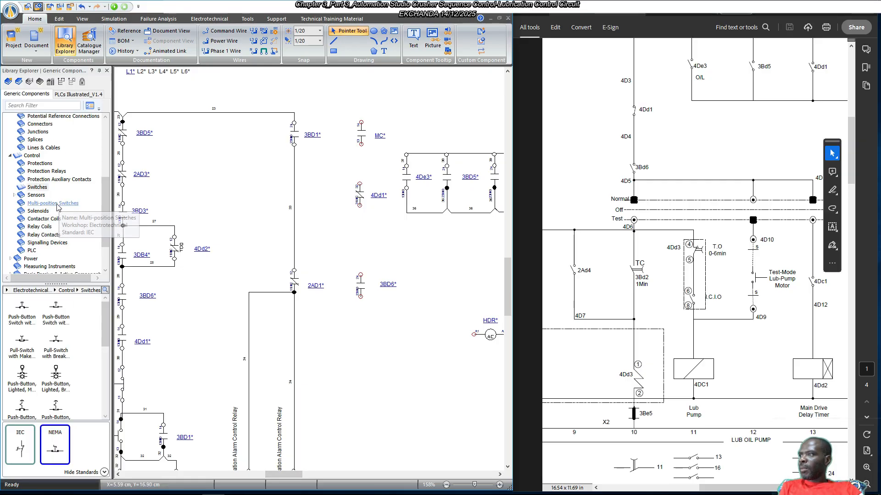
pyautogui.click(65, 205)
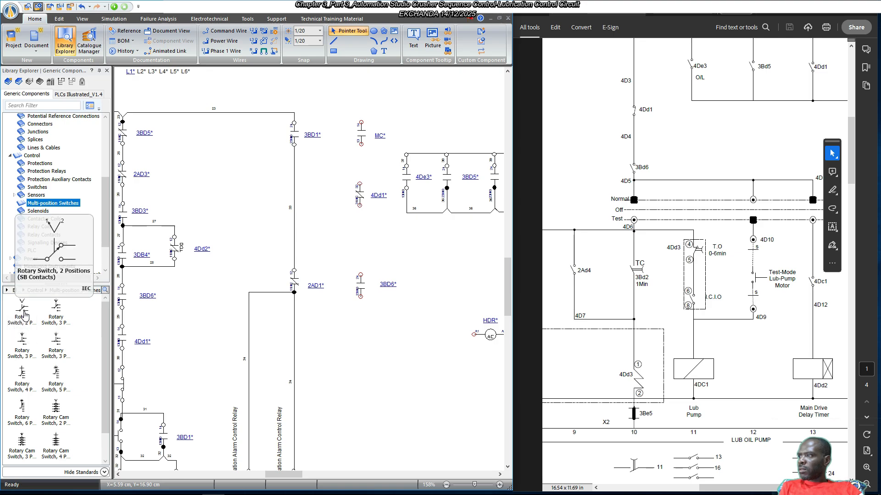
pyautogui.click(57, 312)
pyautogui.moveTo(59, 312); pyautogui.dragTo(368, 395)
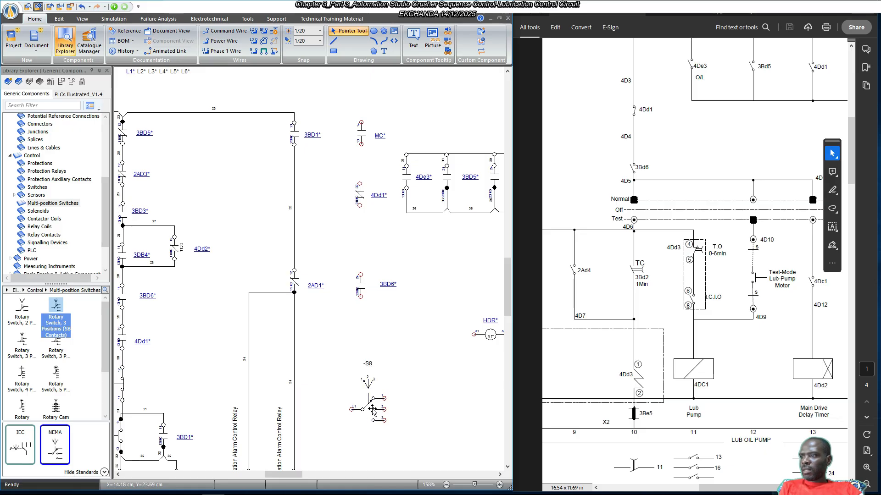
pyautogui.rightClick(372, 408)
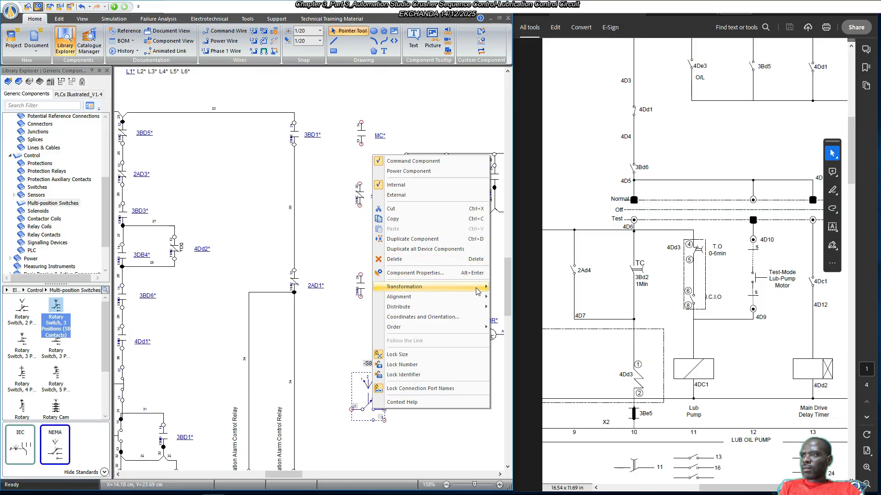
pyautogui.moveTo(478, 288)
pyautogui.click(514, 307)
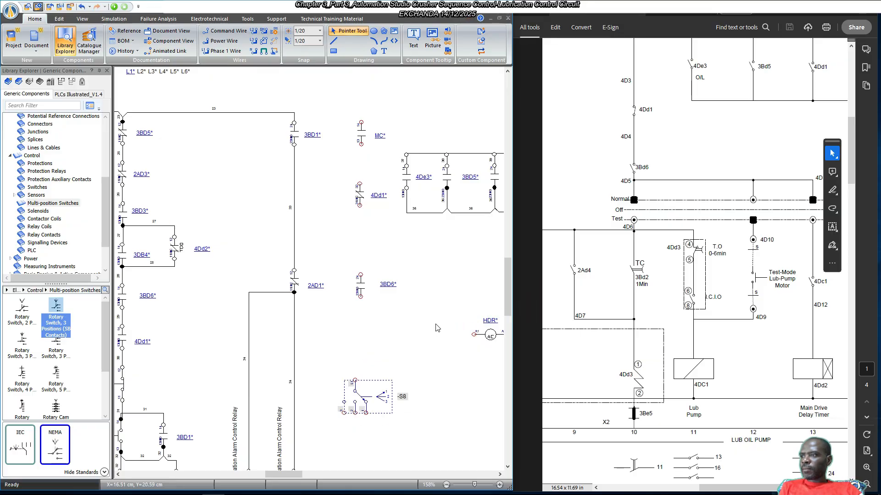
# Add the text NORMAL and position it just below the rotary switch's output terminals.
pyautogui.scroll(3, 457, 365)
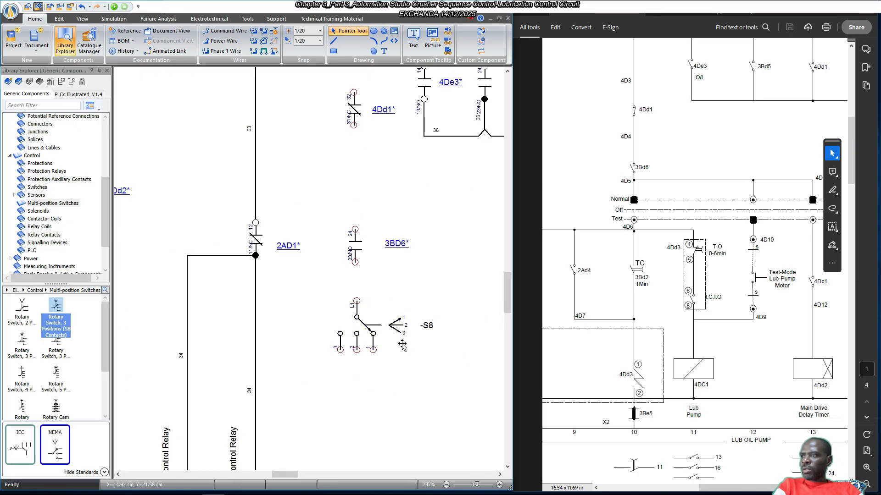
pyautogui.click(385, 52)
pyautogui.click(307, 319)
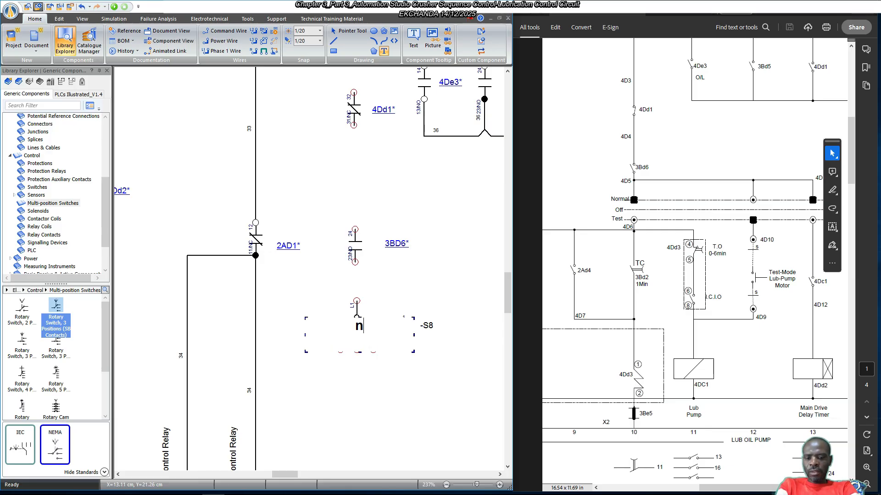
pyautogui.press('BackSpace')
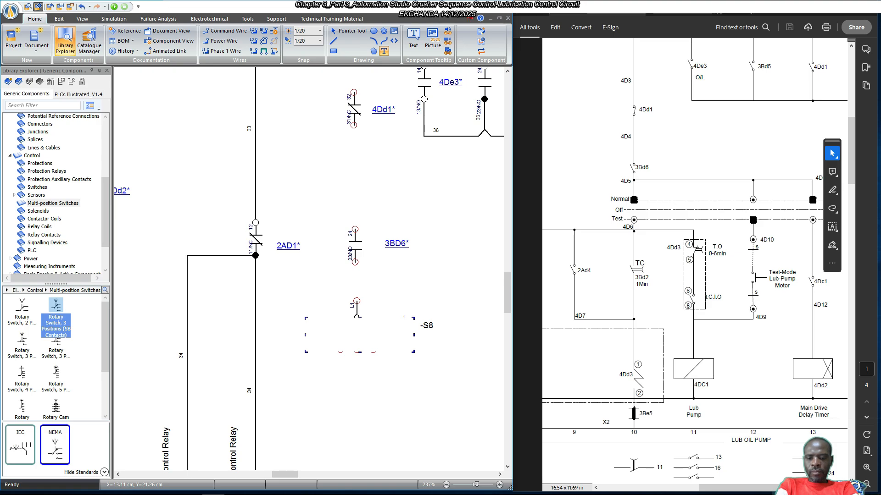
pyautogui.write('NORMAL')
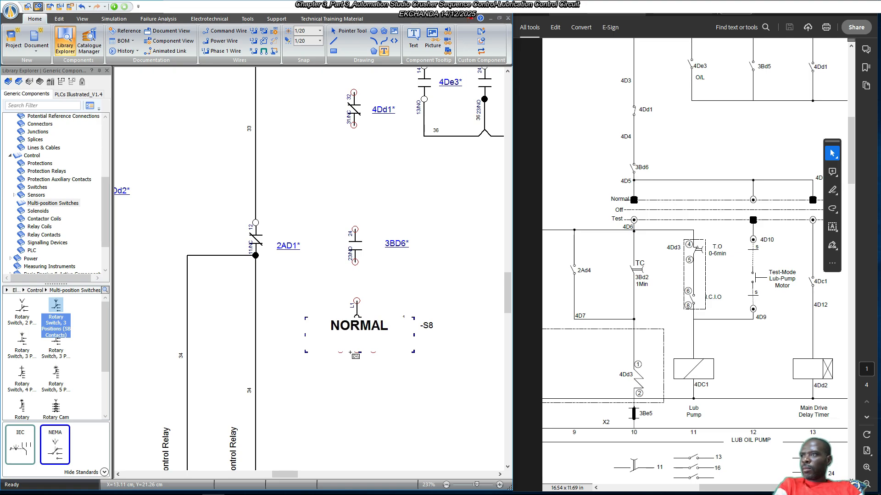
pyautogui.click(350, 382)
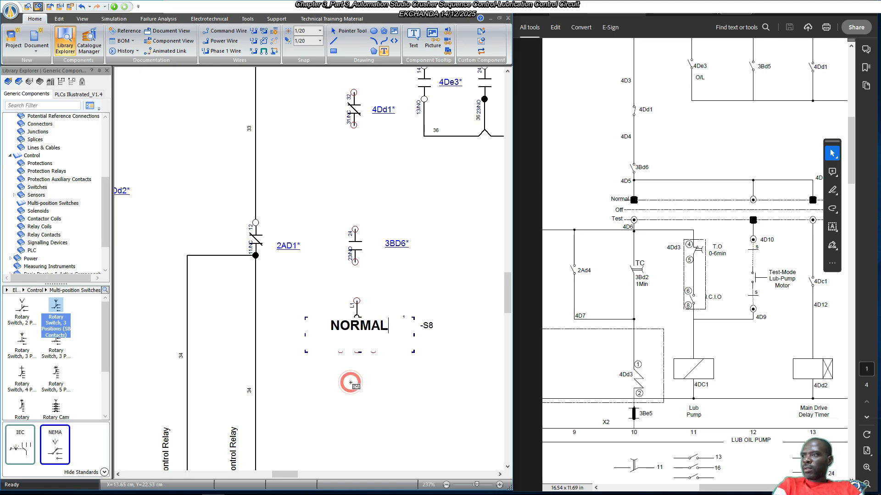
pyautogui.press('Escape')
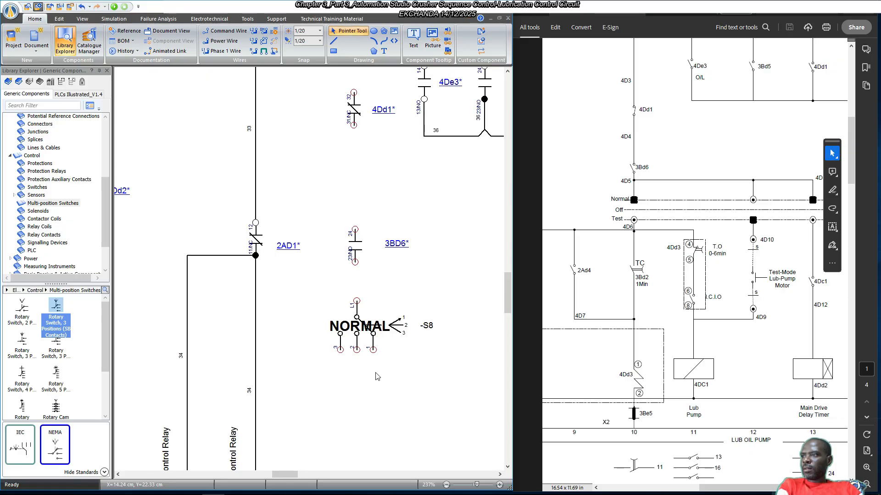
pyautogui.click(351, 331)
pyautogui.moveTo(351, 331); pyautogui.dragTo(318, 375)
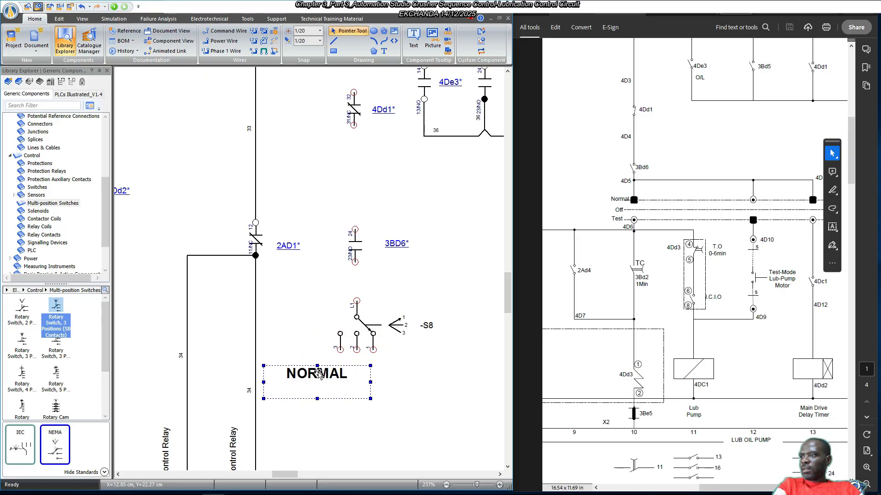
# Reduce the font size of the NORMAL text to 5.
pyautogui.doubleClick(320, 373)
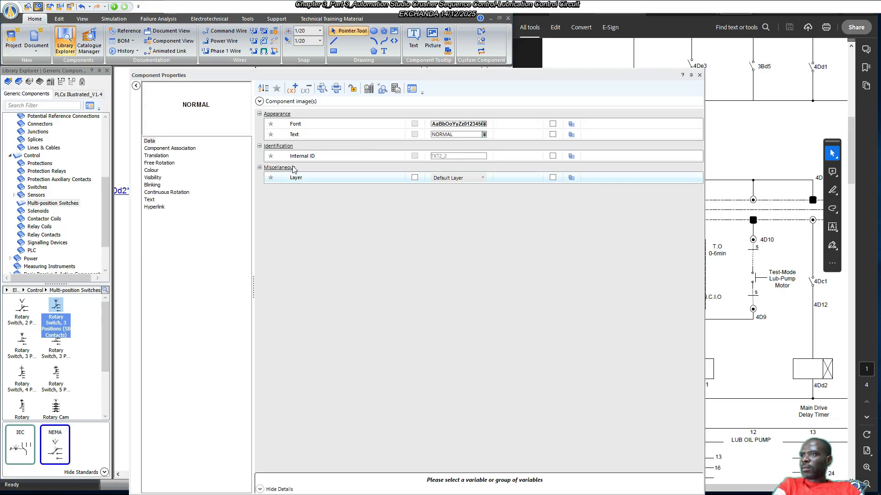
pyautogui.moveTo(527, 75); pyautogui.dragTo(579, 399)
pyautogui.click(531, 440)
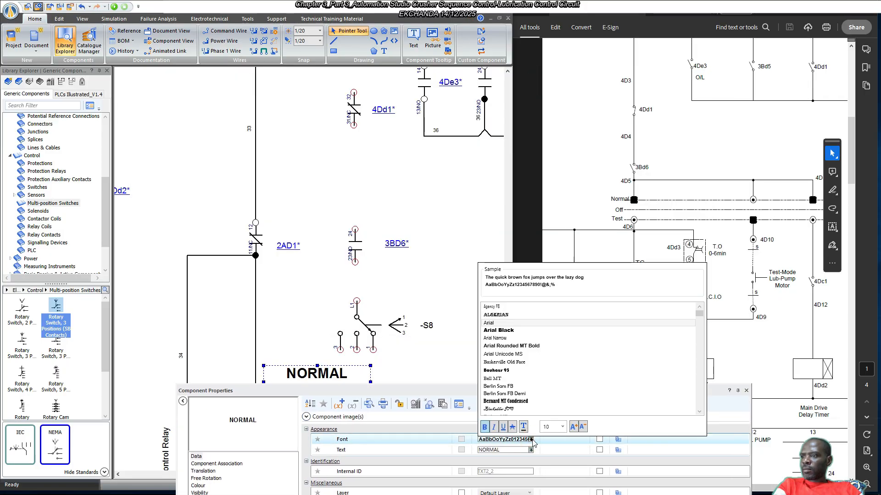
pyautogui.click(583, 428)
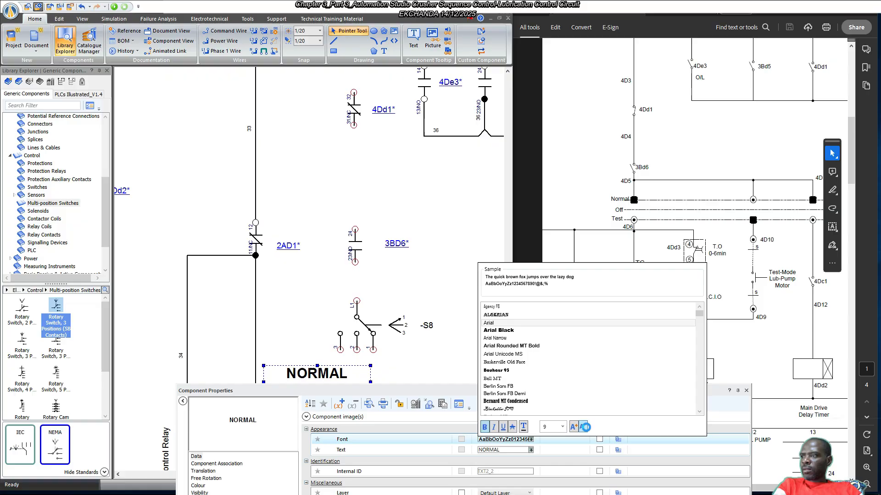
pyautogui.click(584, 428)
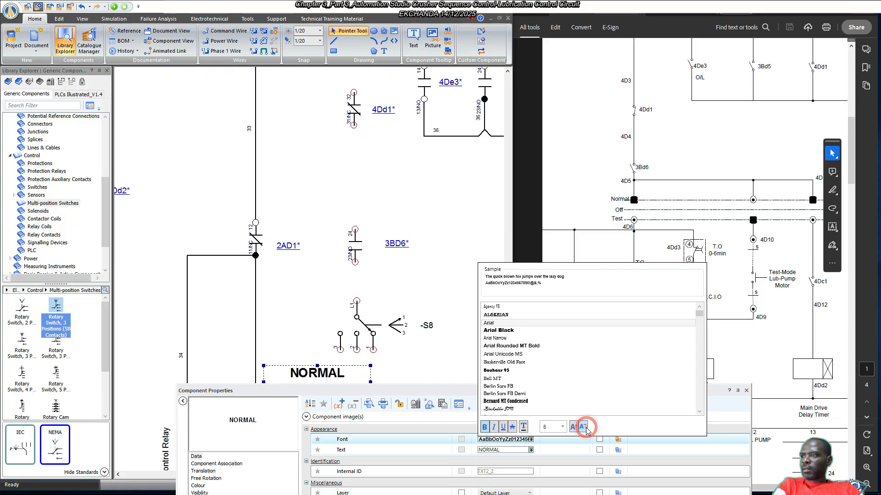
pyautogui.click(584, 428)
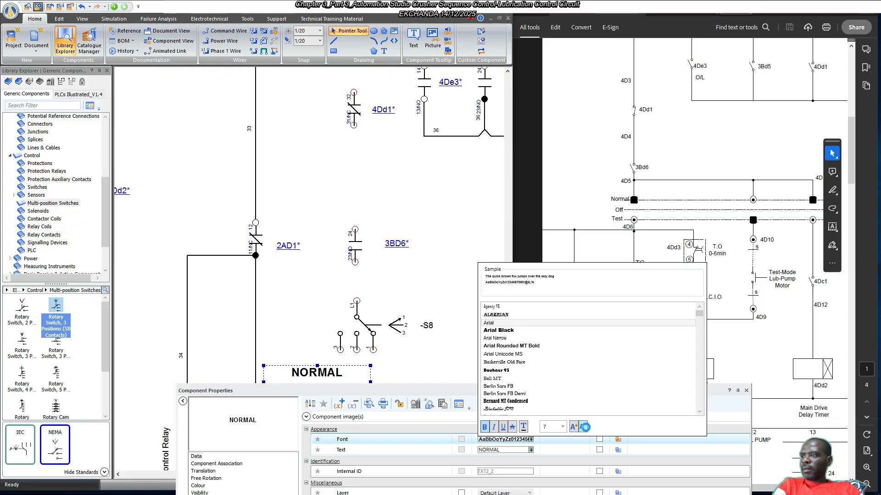
pyautogui.click(584, 427)
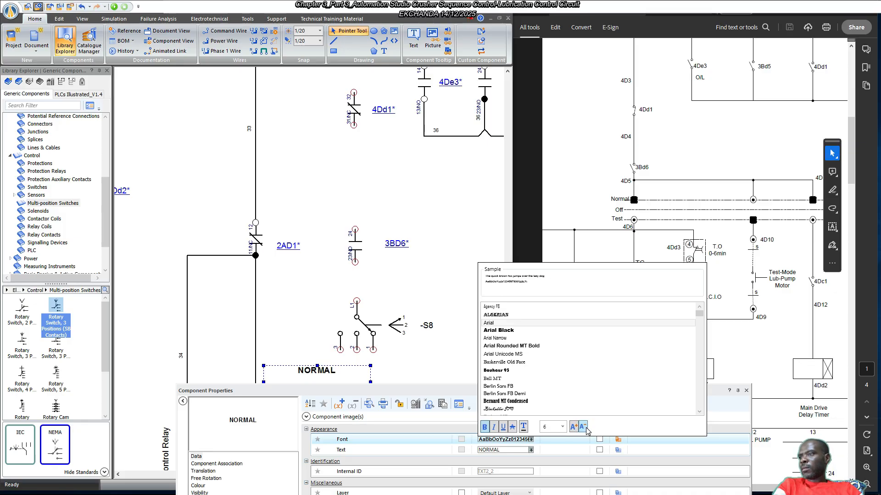
pyautogui.click(584, 427)
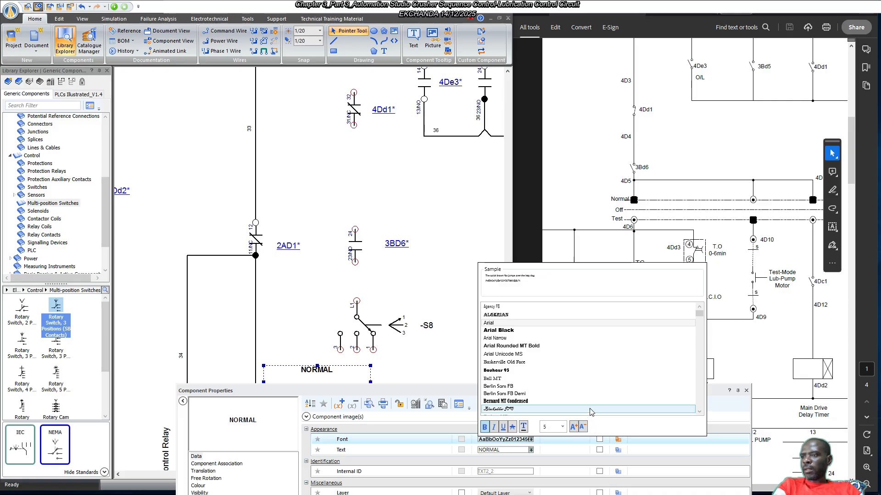
# Change the font of the NORMAL text to Times New Roman, keeping its size at 5.
pyautogui.click(529, 306)
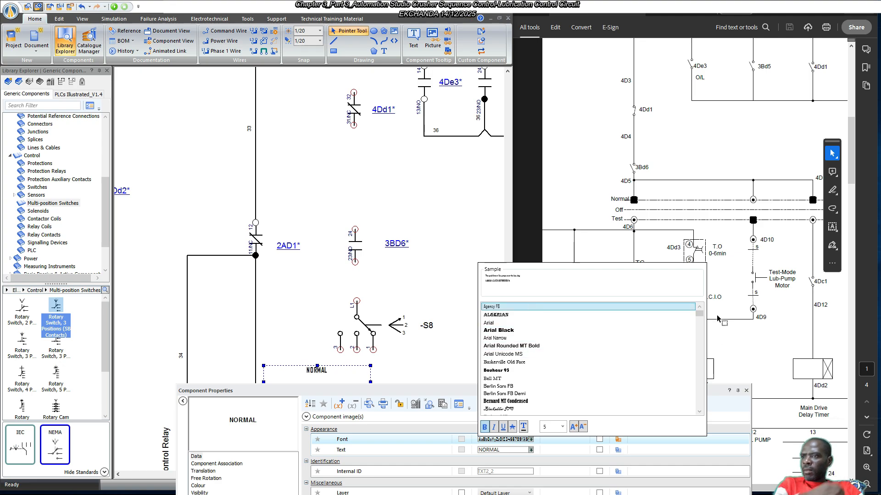
pyautogui.moveTo(699, 314); pyautogui.dragTo(701, 400)
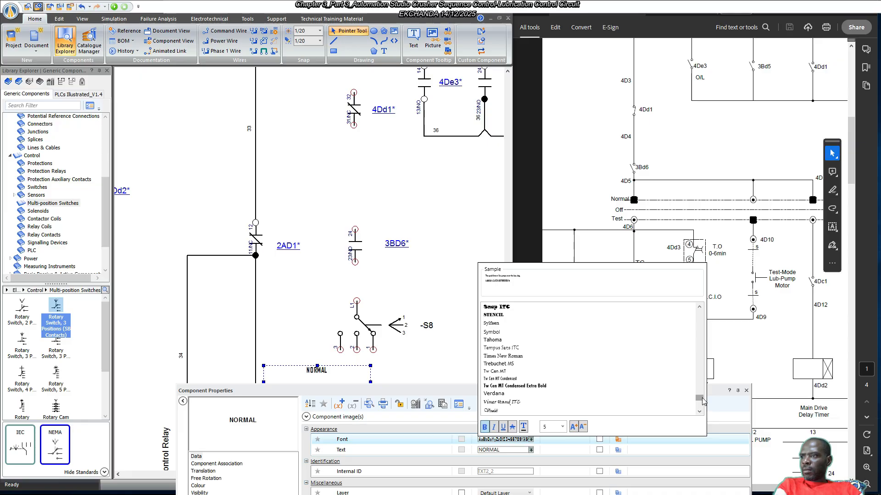
pyautogui.click(551, 355)
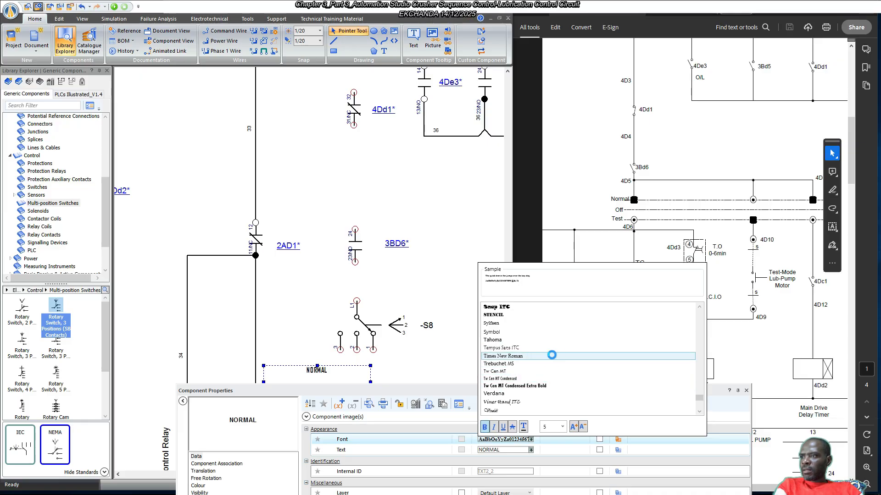
pyautogui.click(553, 357)
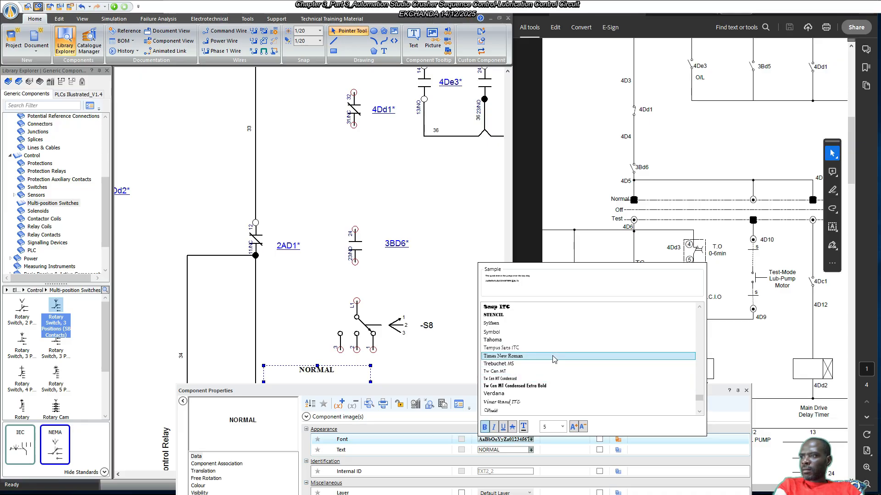
pyautogui.click(581, 426)
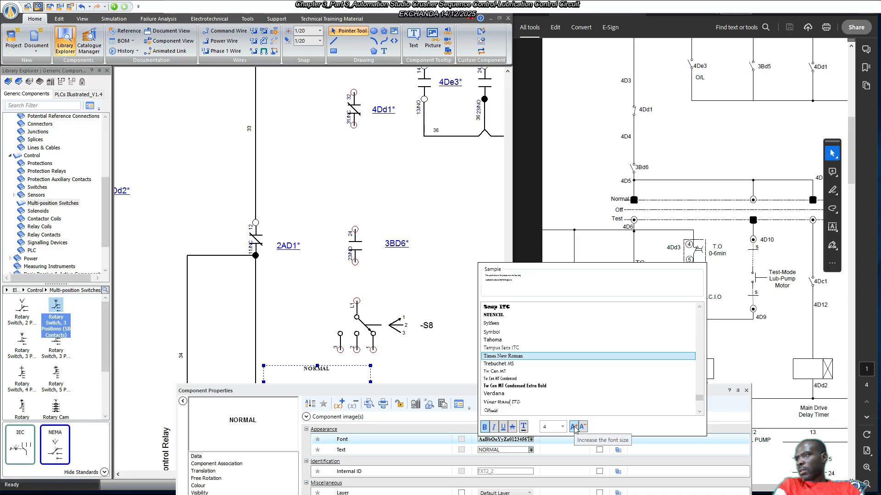
pyautogui.click(573, 427)
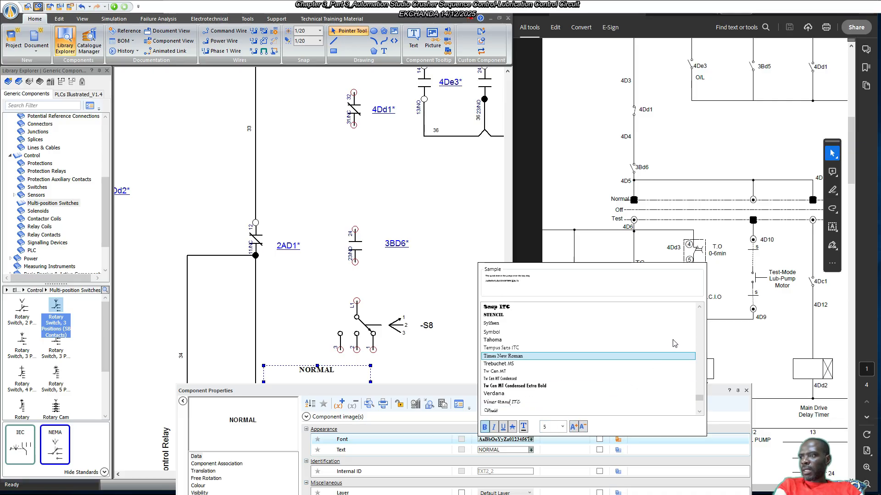
pyautogui.click(739, 390)
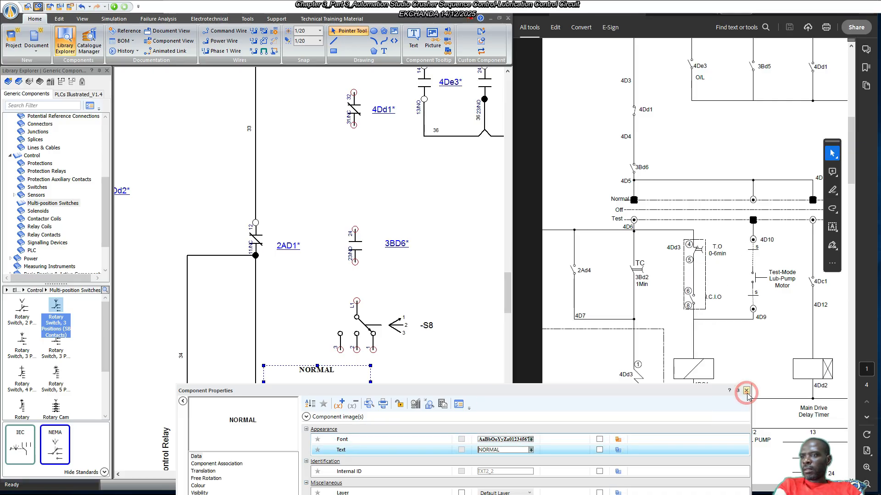
pyautogui.click(746, 391)
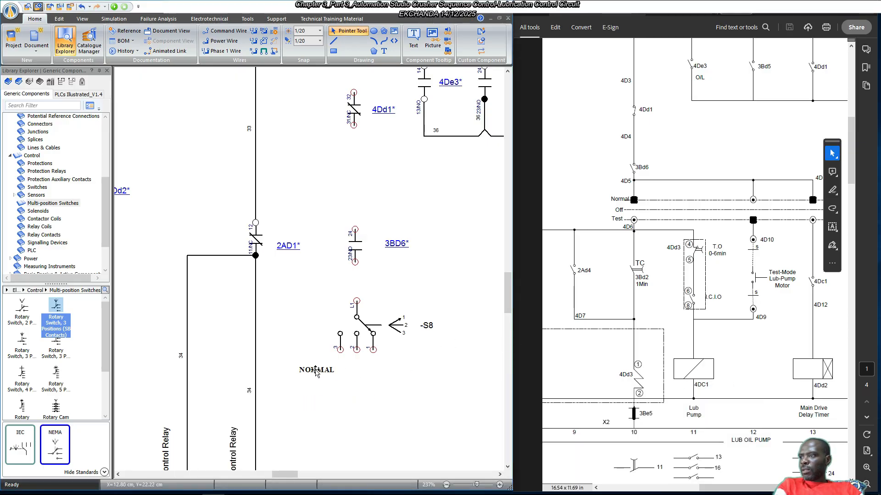
# Shrink the NORMAL text frame, place it beside the rotary switch's terminal 3, and copy it to the outer side of terminal 1.
pyautogui.moveTo(316, 375); pyautogui.dragTo(316, 350)
pyautogui.moveTo(370, 374); pyautogui.dragTo(325, 352)
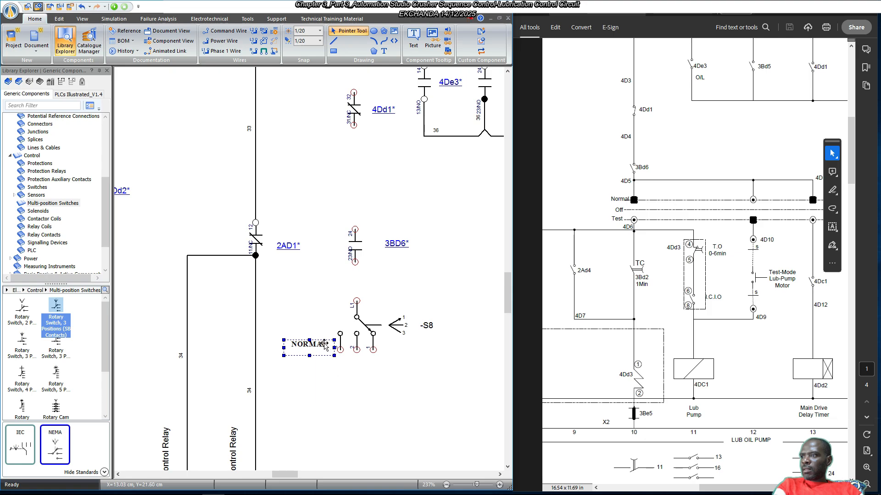
pyautogui.moveTo(319, 346); pyautogui.dragTo(416, 353)
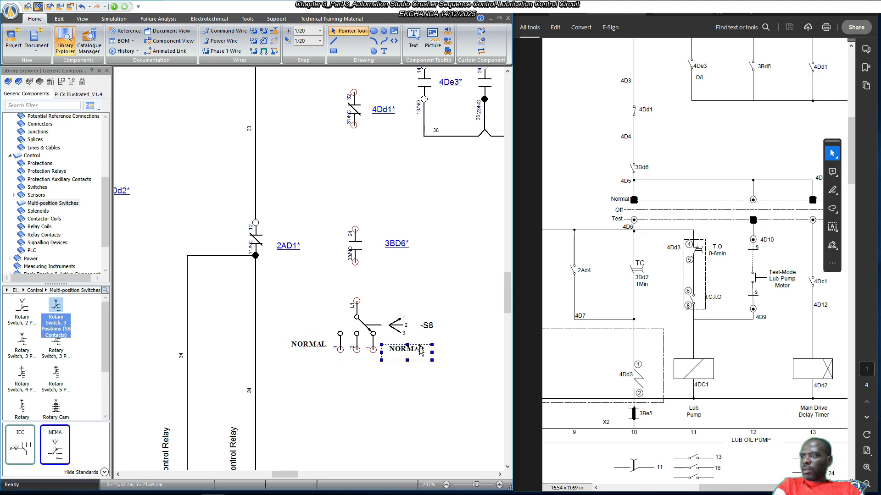
# Change the text of the NORMAL copy beside terminal 1 to TEST.
pyautogui.doubleClick(416, 348)
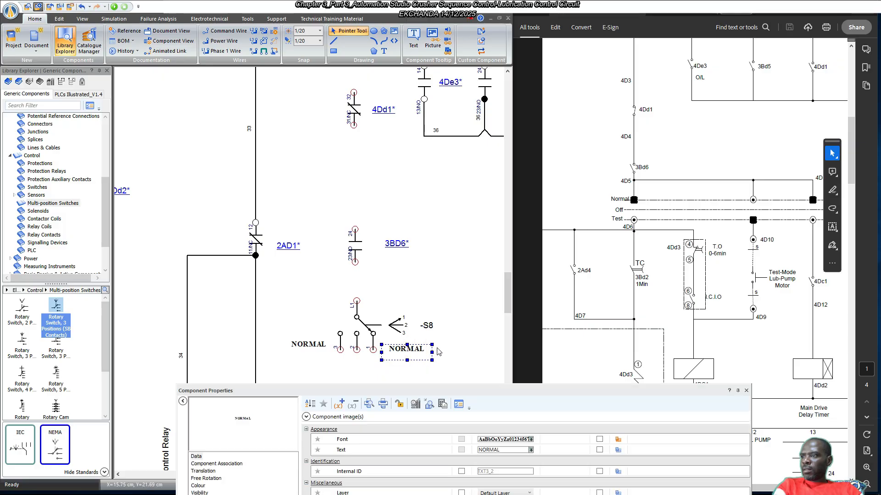
pyautogui.click(745, 390)
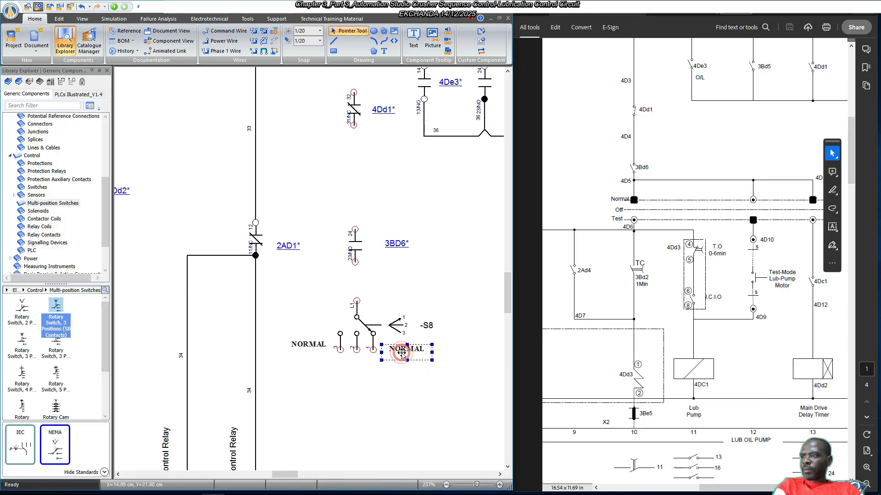
pyautogui.doubleClick(401, 352)
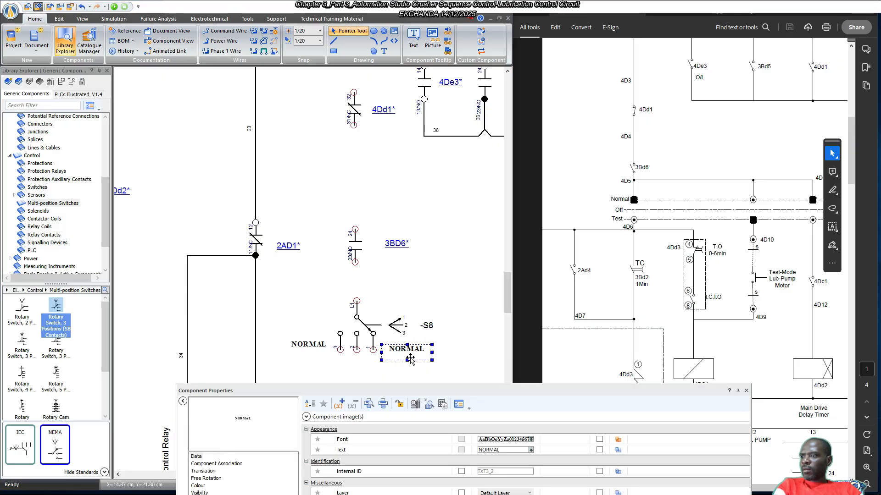
pyautogui.click(478, 449)
pyautogui.press('BackSpace')
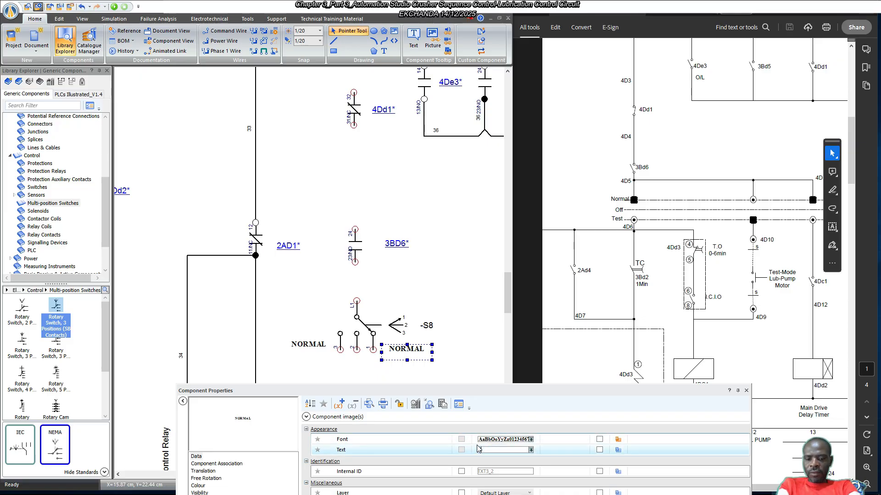
pyautogui.write('TEST')
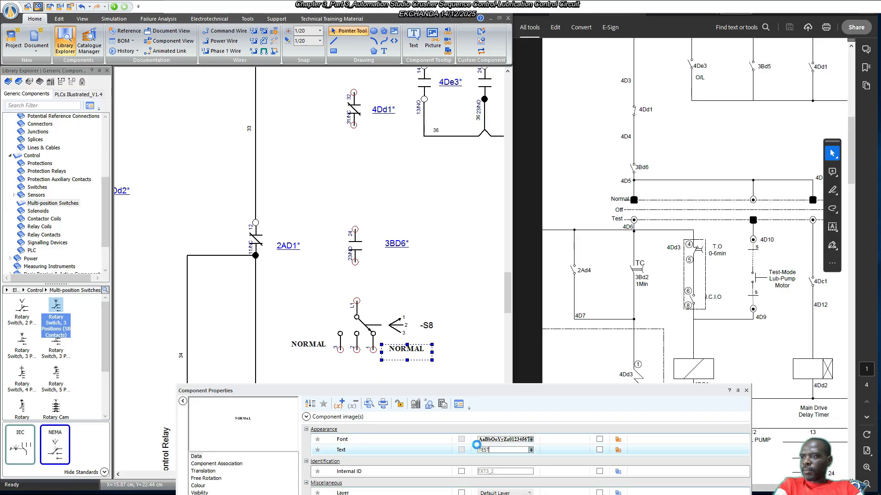
pyautogui.press('Return')
pyautogui.click(466, 216)
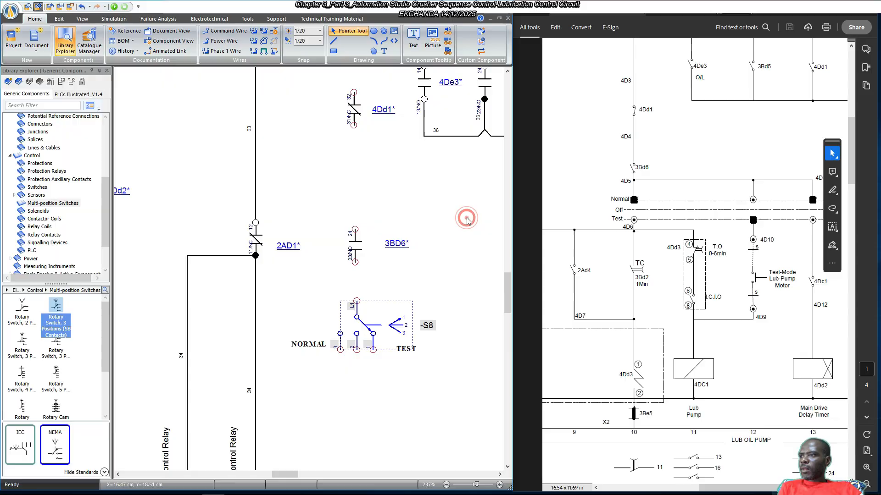
# Run the simulation, switch the rotary switch through its three positions to check its operation, and stop the simulation.
pyautogui.click(114, 7)
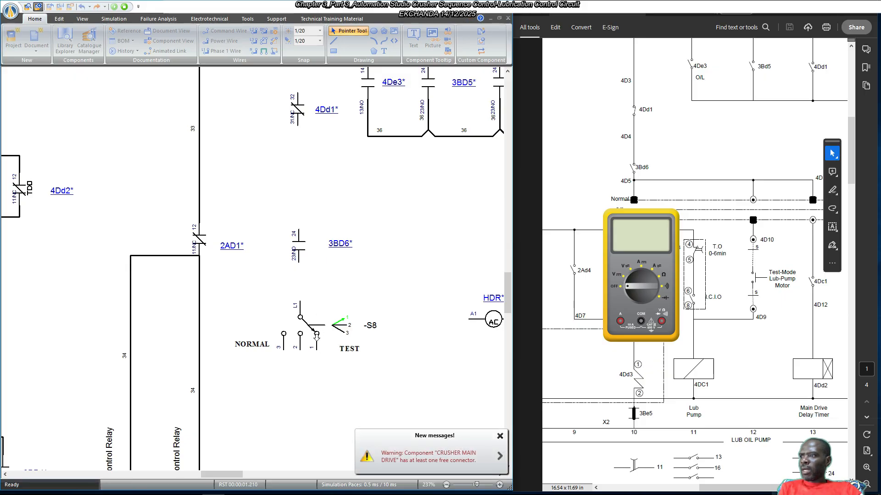
pyautogui.click(300, 345)
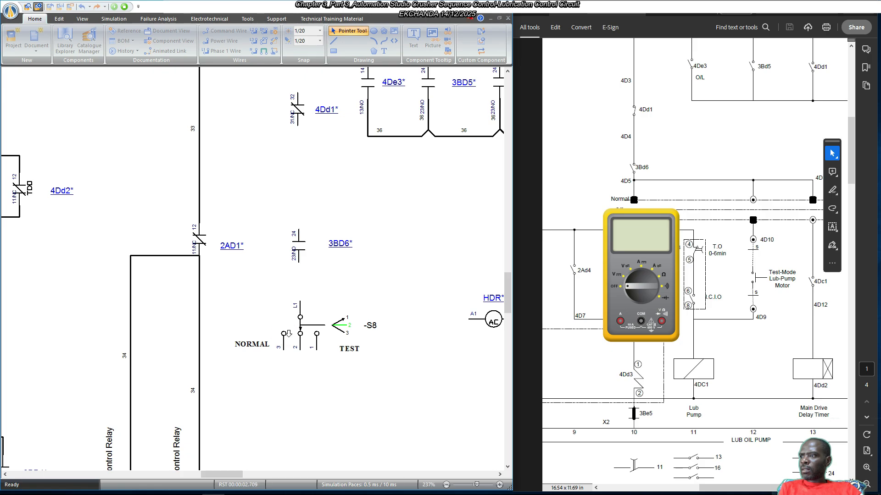
pyautogui.click(288, 333)
pyautogui.click(301, 331)
pyautogui.click(317, 332)
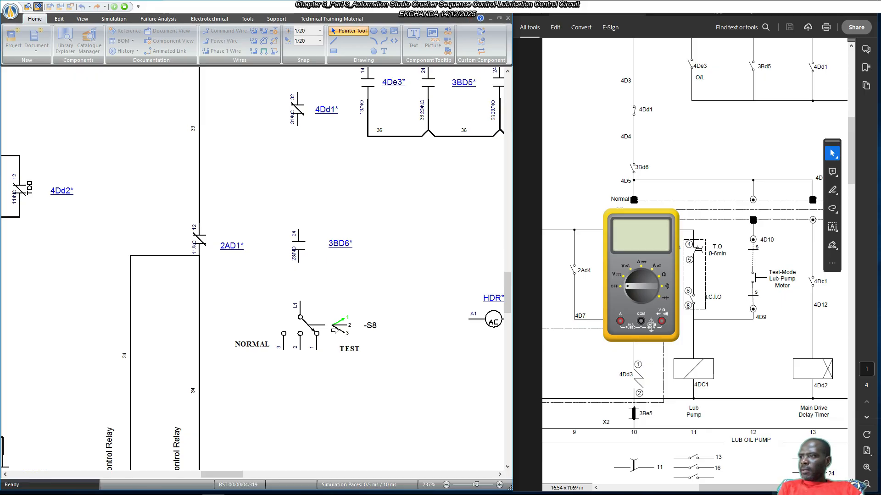
pyautogui.click(305, 324)
pyautogui.click(124, 6)
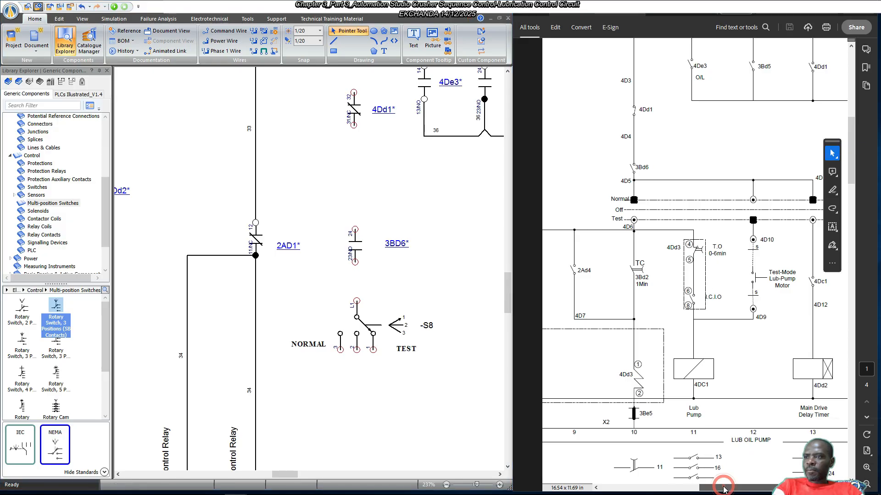
# Bring the clutch timer section of the reference schematic into view and place a slow-releasing relay coil below the rotary switch.
pyautogui.moveTo(722, 486); pyautogui.dragTo(707, 486)
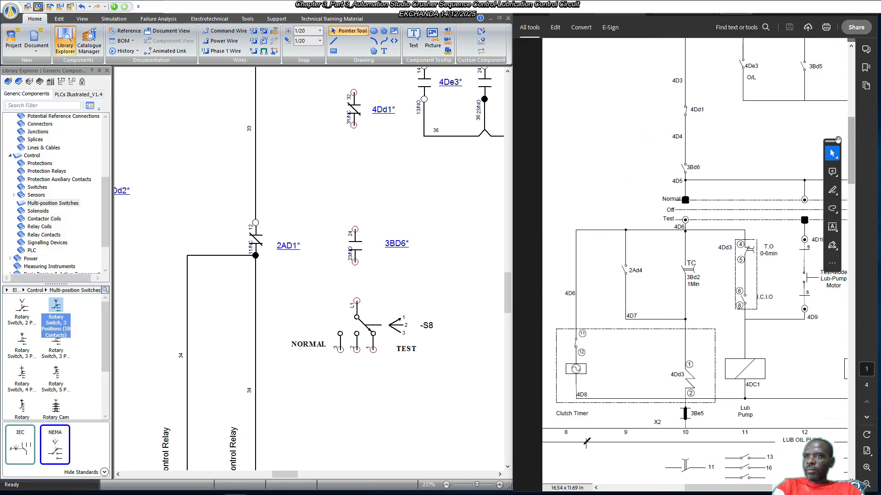
pyautogui.moveTo(831, 143); pyautogui.dragTo(831, 45)
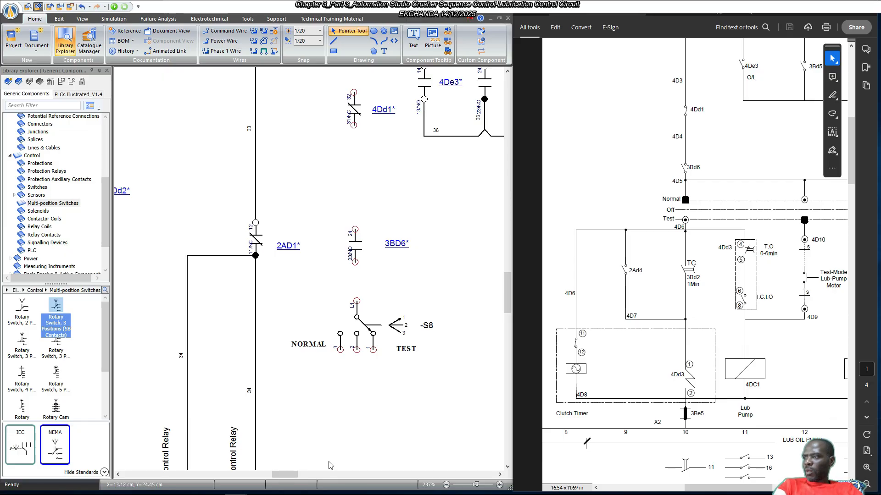
pyautogui.click(39, 226)
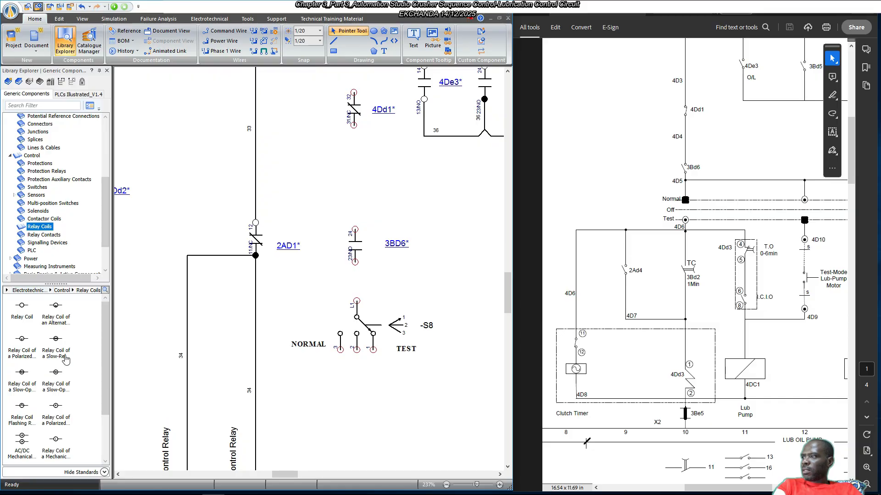
pyautogui.click(54, 364)
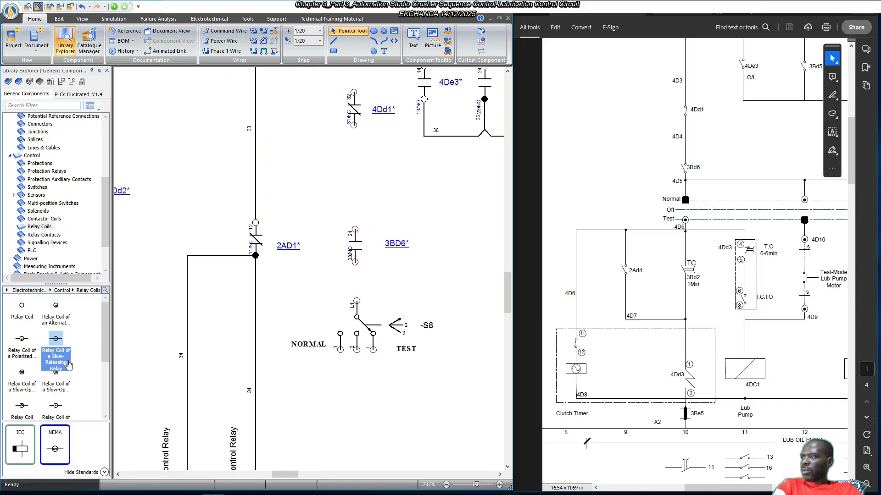
pyautogui.moveTo(57, 355); pyautogui.dragTo(401, 404)
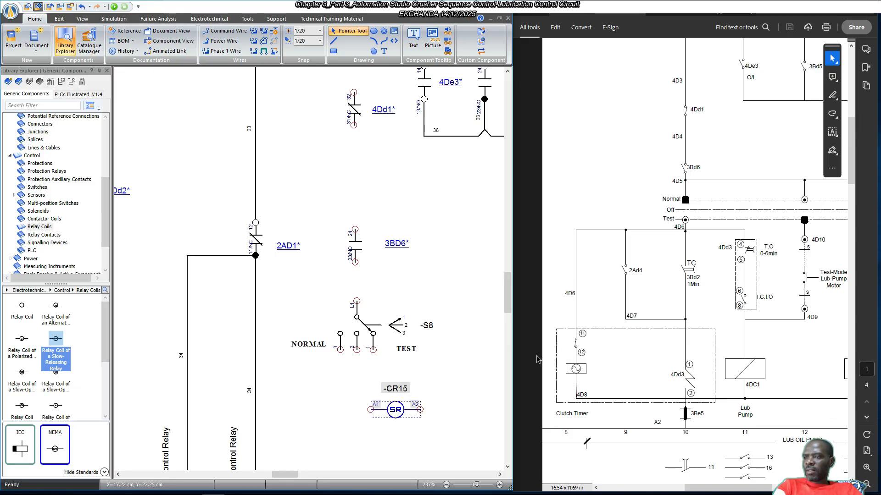
# Copy the SYSTEM START pushbutton to the free area beside the new relay coil, below the rotary switch.
pyautogui.scroll(-5, 416, 372)
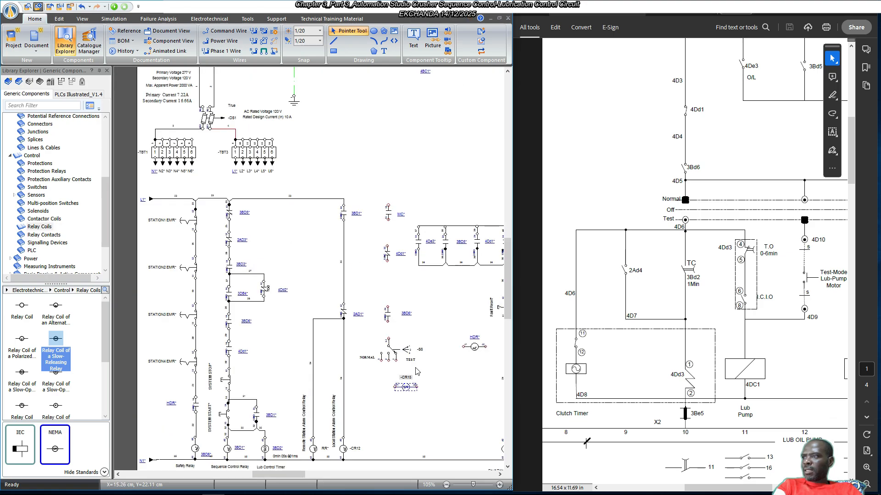
pyautogui.scroll(2, 384, 406)
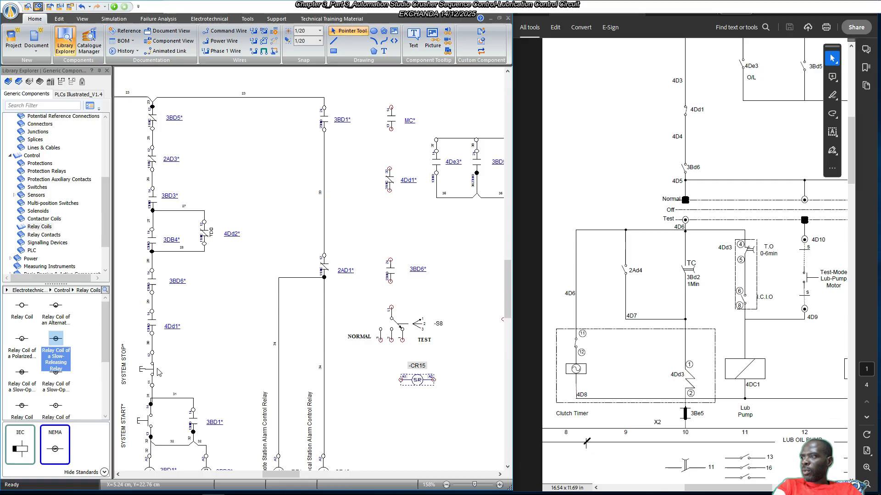
pyautogui.click(152, 419)
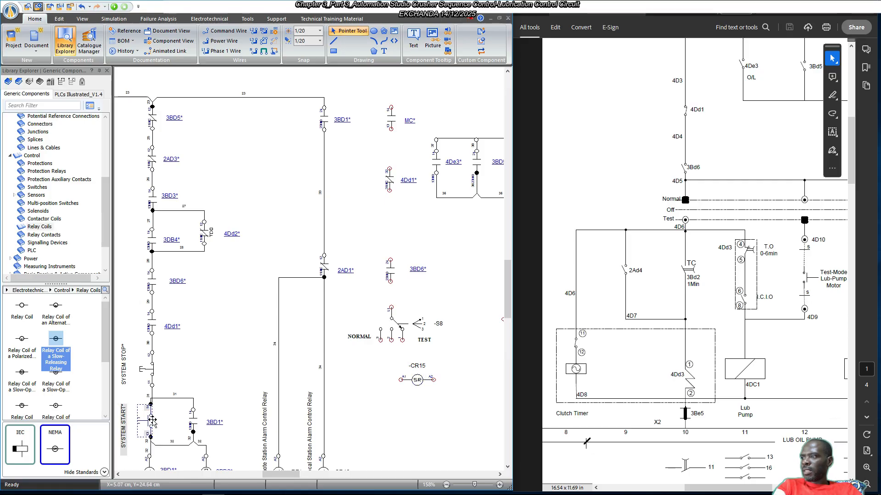
pyautogui.moveTo(152, 420); pyautogui.dragTo(372, 404)
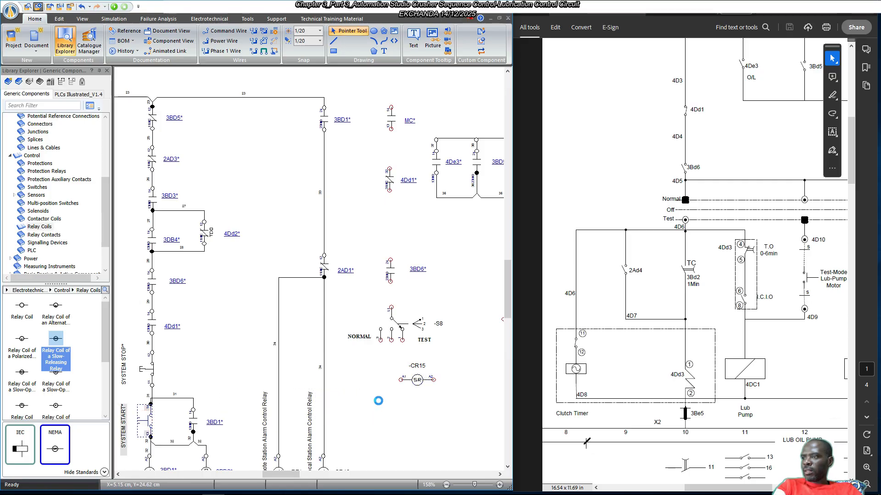
pyautogui.click(423, 401)
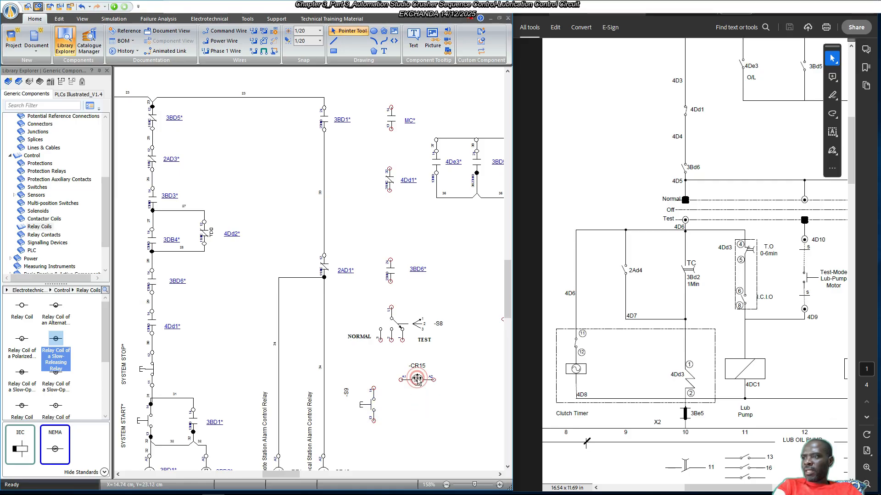
# Add a single-throw NO contact to the slow-releasing relay coil CR15 and apply the change.
pyautogui.doubleClick(417, 380)
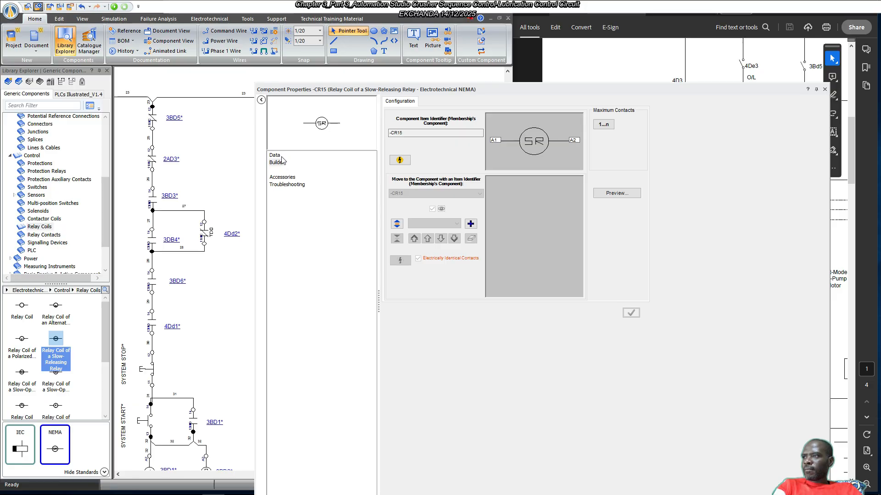
pyautogui.click(277, 156)
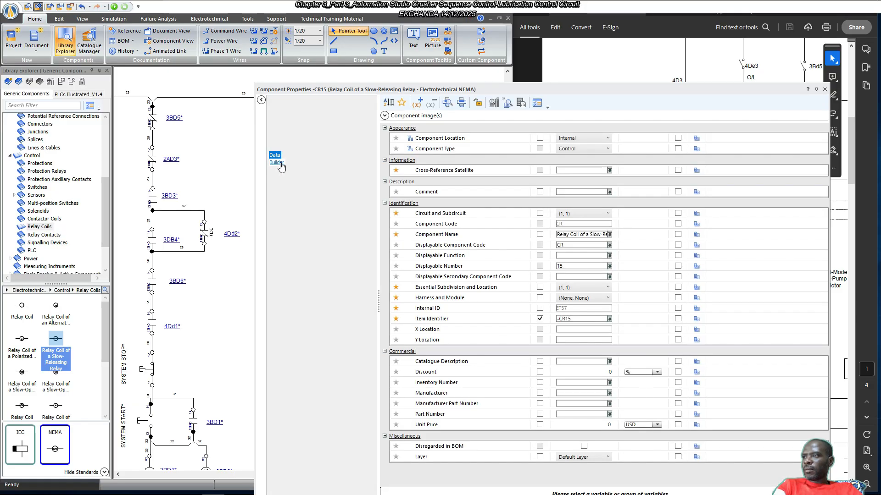
pyautogui.click(280, 163)
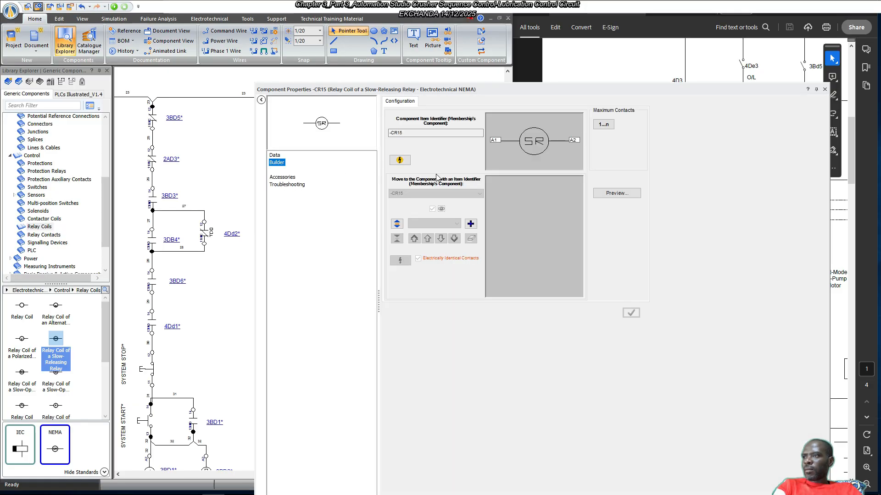
pyautogui.click(470, 224)
pyautogui.click(517, 232)
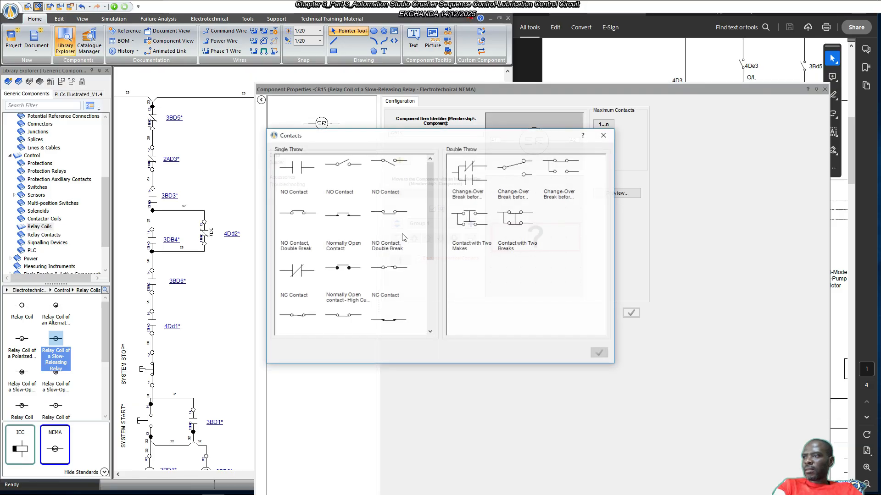
pyautogui.click(300, 181)
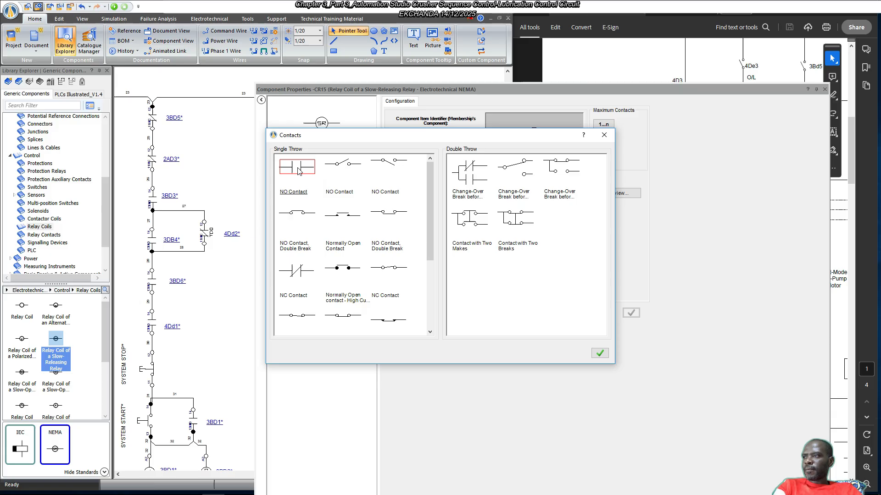
pyautogui.doubleClick(324, 180)
pyautogui.click(634, 311)
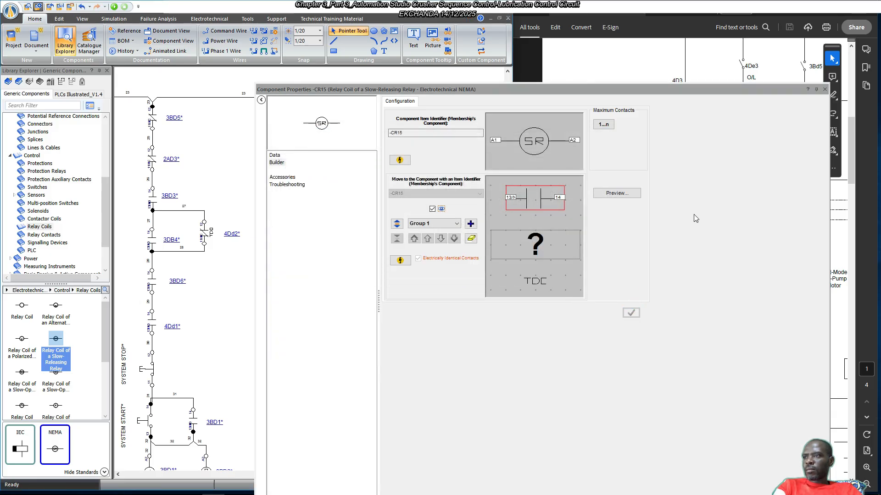
pyautogui.click(825, 90)
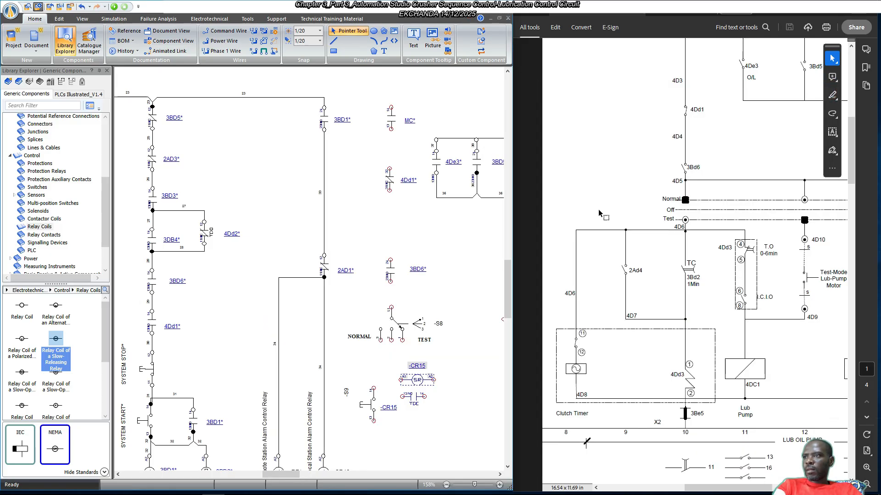
# Move the CR15 coil and its time-delay contact into the free area beside the S9 pushbutton, with the contact below the coil.
pyautogui.click(413, 396)
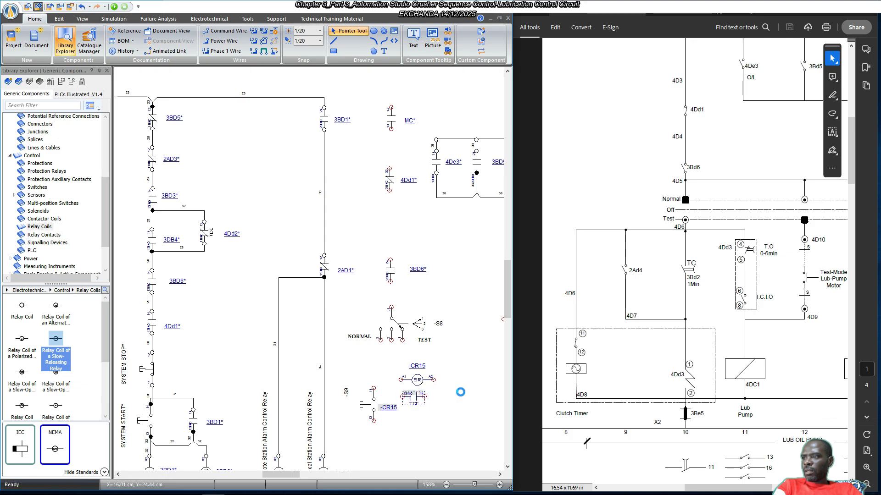
pyautogui.click(432, 428)
pyautogui.moveTo(432, 427); pyautogui.dragTo(457, 431)
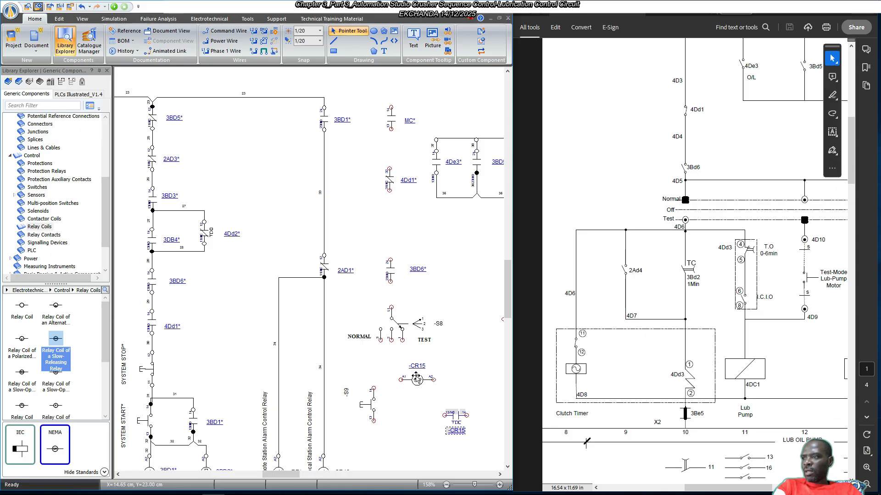
pyautogui.moveTo(417, 380); pyautogui.dragTo(460, 378)
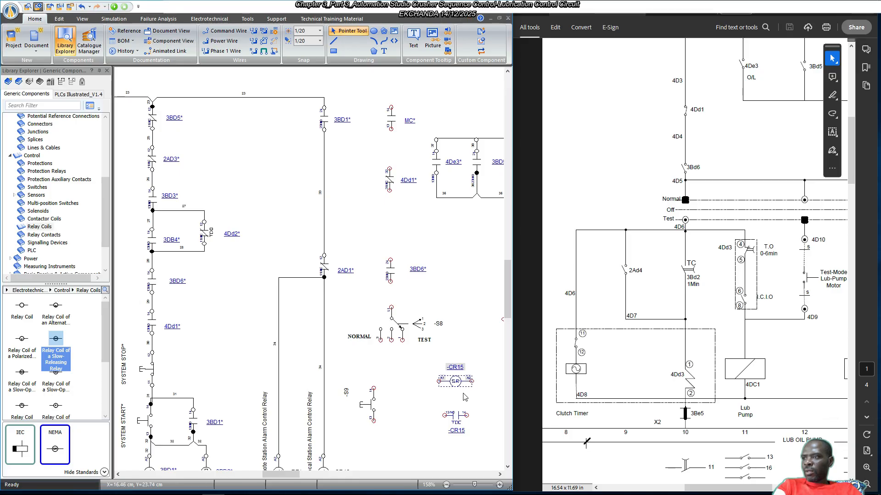
pyautogui.doubleClick(449, 380)
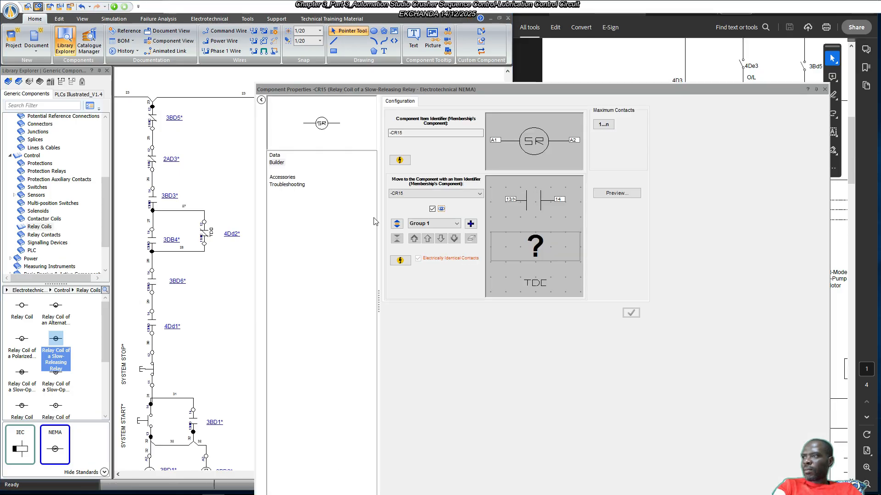
pyautogui.click(824, 89)
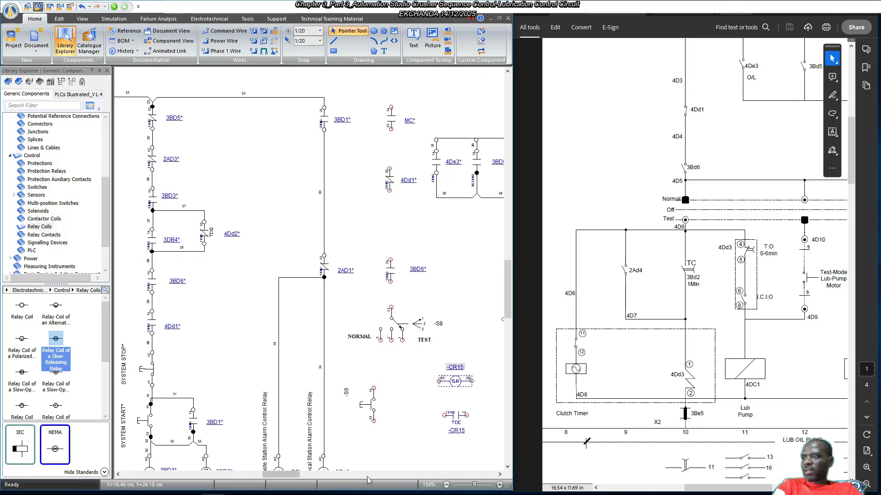
pyautogui.moveTo(294, 475); pyautogui.dragTo(328, 470)
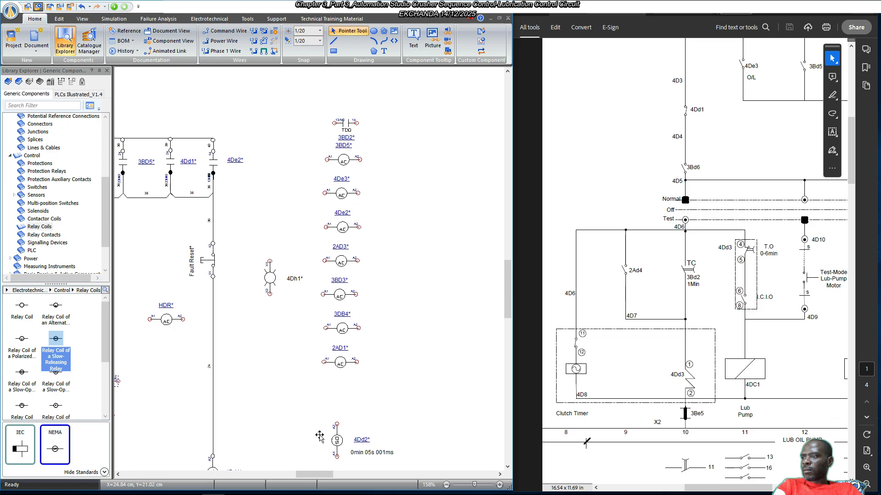
pyautogui.moveTo(309, 475); pyautogui.dragTo(292, 474)
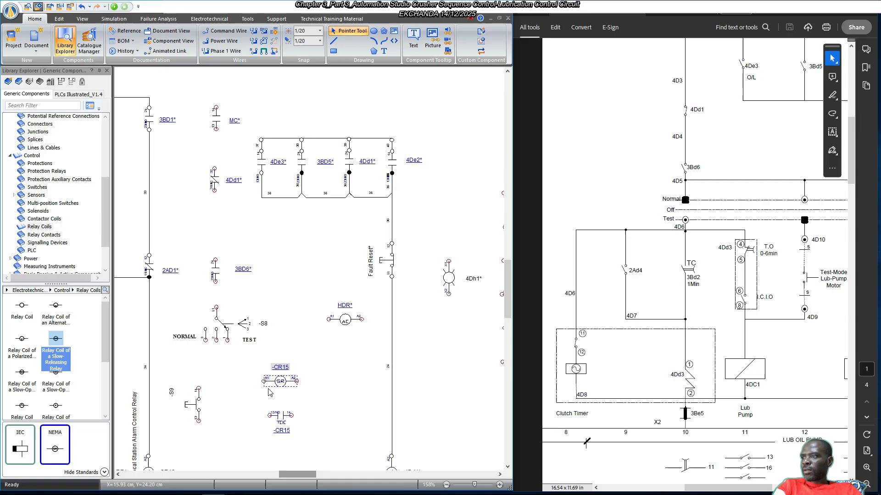
# Change the item identifier of the slow-releasing relay coil CR15 to 4Dd3.
pyautogui.doubleClick(280, 381)
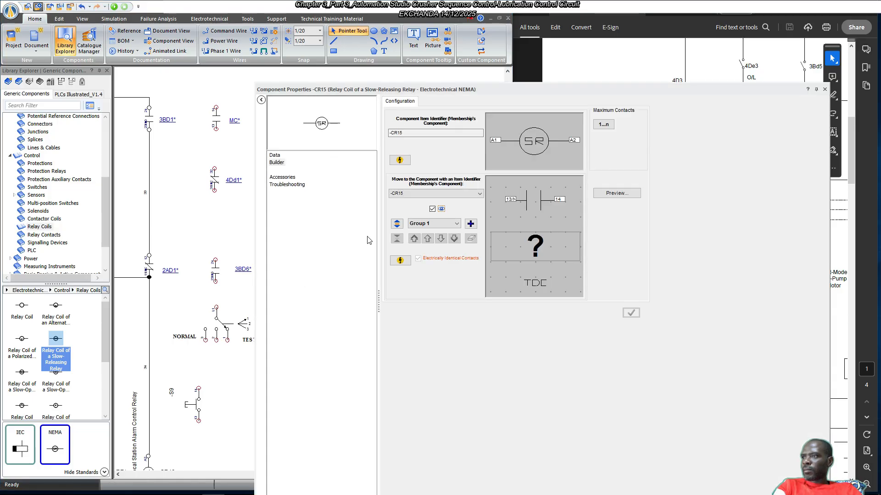
pyautogui.click(275, 156)
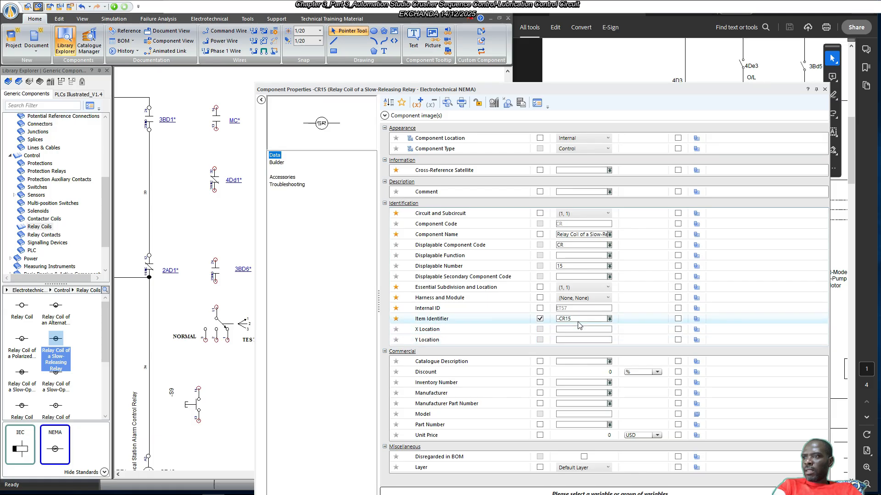
pyautogui.click(569, 319)
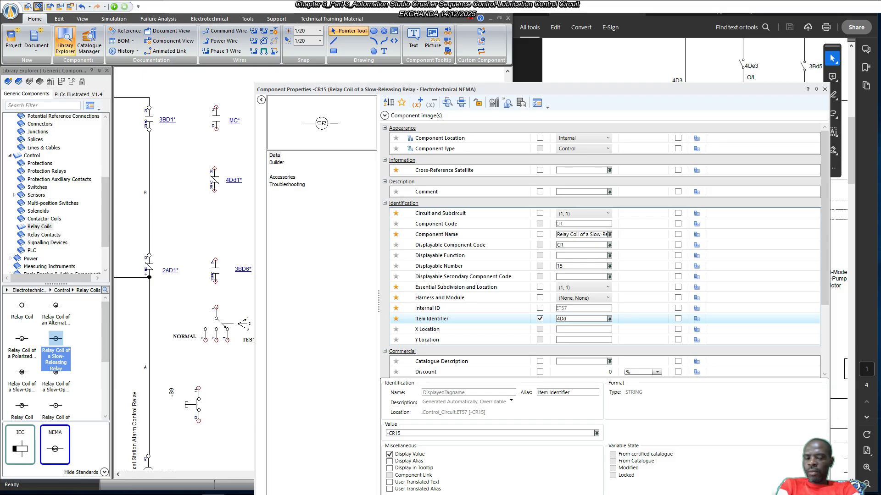
pyautogui.write('3')
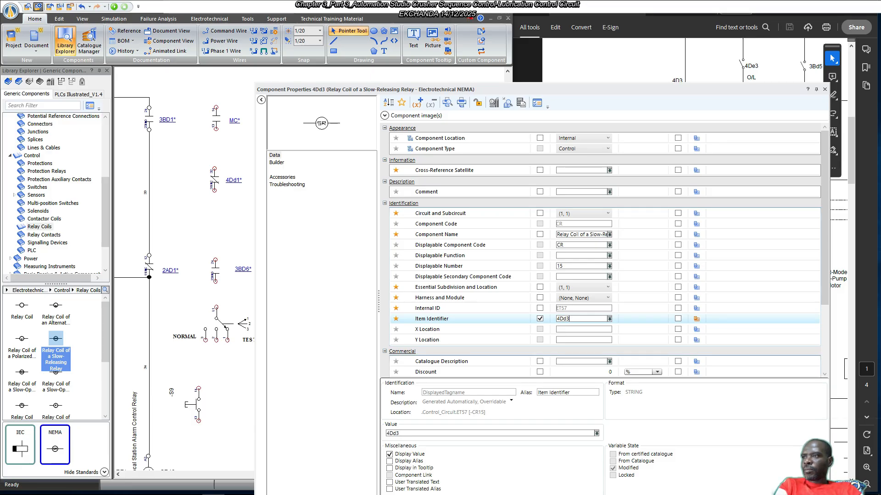
pyautogui.press('Tab')
pyautogui.click(824, 89)
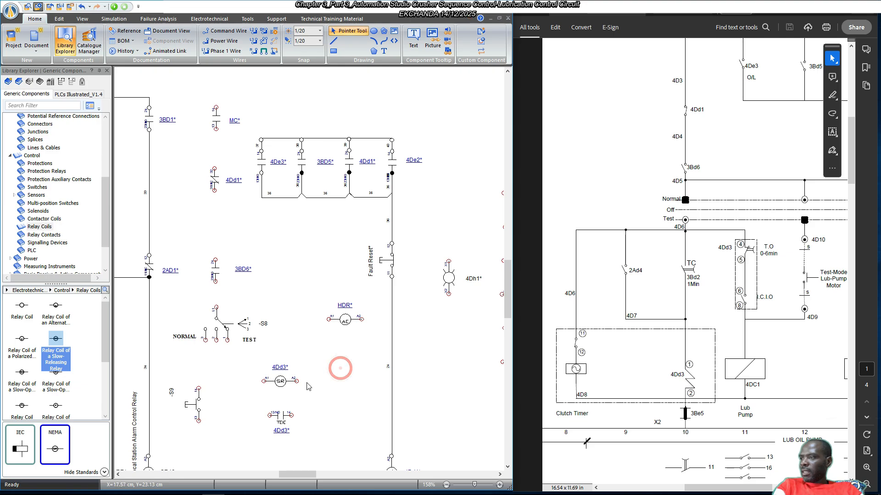
# Rotate the 4Dd3 relay coil so that its terminals are vertical.
pyautogui.rightClick(281, 381)
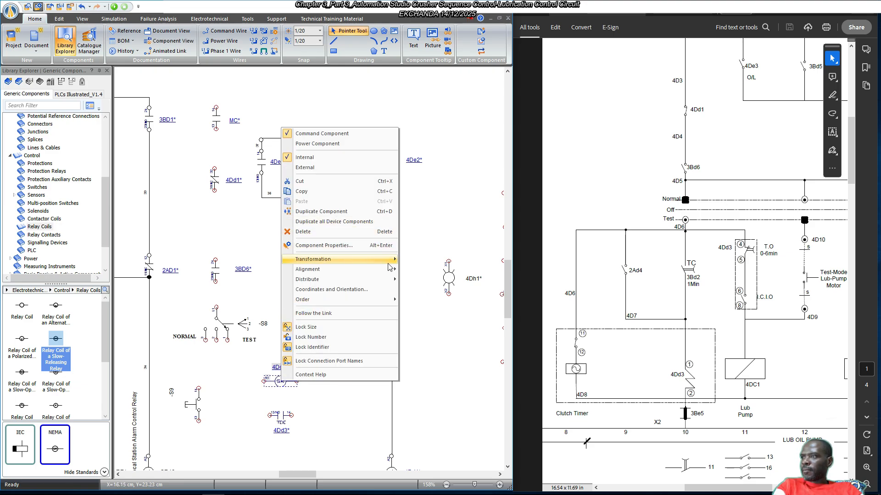
pyautogui.moveTo(389, 261)
pyautogui.click(436, 271)
pyautogui.click(344, 381)
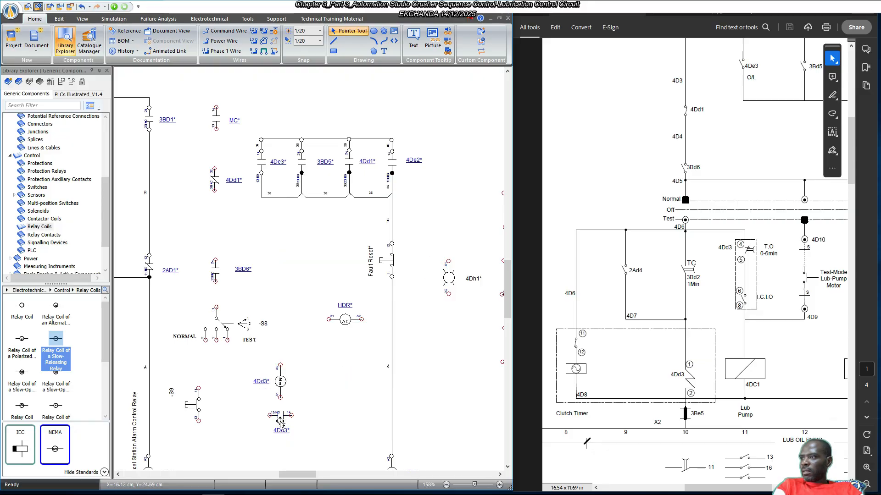
# Place the 4Dd3 contact beside its coil, move the S9 pushbutton above the coil and align the coil under it.
pyautogui.moveTo(280, 415); pyautogui.dragTo(336, 383)
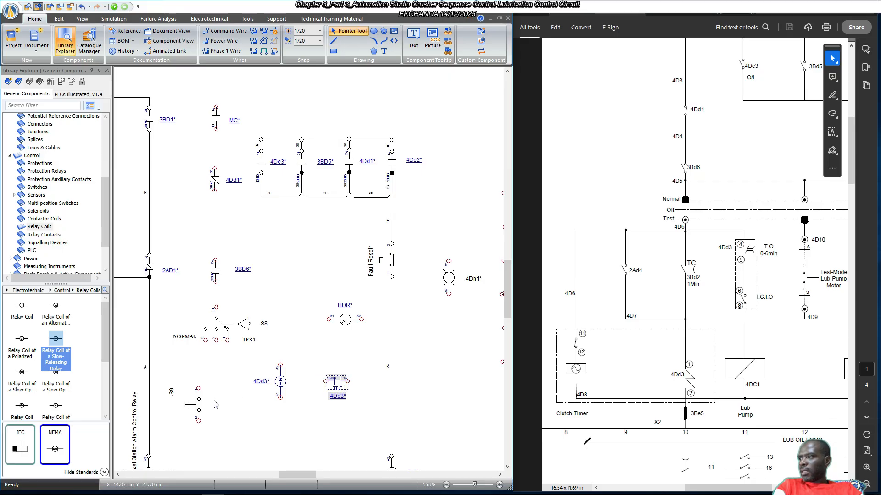
pyautogui.moveTo(196, 397); pyautogui.dragTo(289, 312)
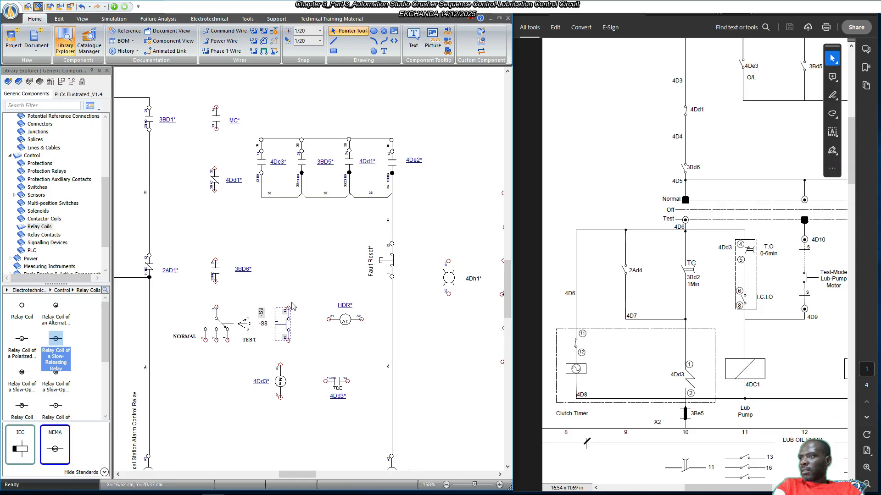
pyautogui.click(280, 383)
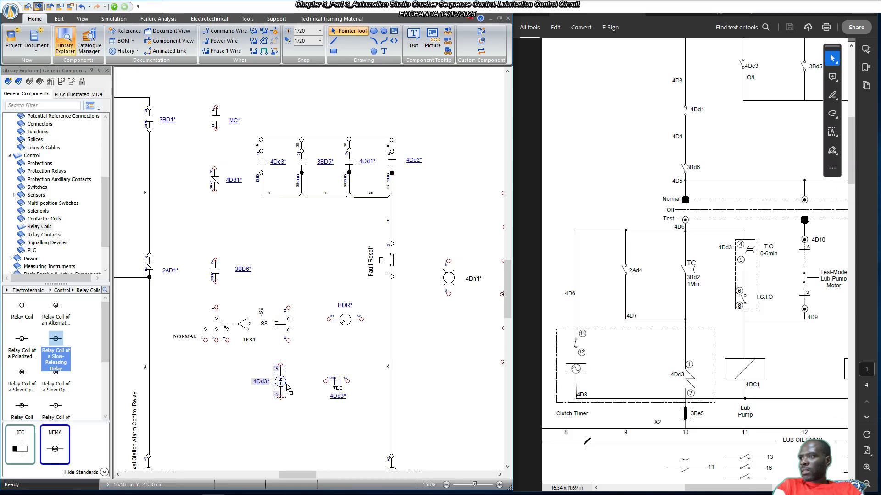
pyautogui.click(328, 263)
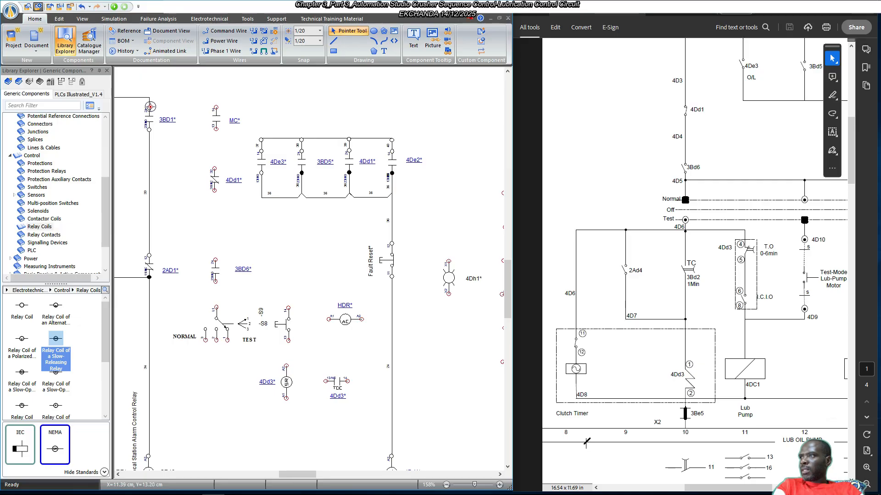
# Wire the S9 pushbutton and 4Dd3 coil in series from the 3BD1 contact's upper terminal to the common line at CR12, and save.
pyautogui.moveTo(197, 109)
pyautogui.mouseDown()
pyautogui.moveTo(193, 238)
pyautogui.moveTo(282, 235)
pyautogui.moveTo(290, 299)
pyautogui.mouseUp()
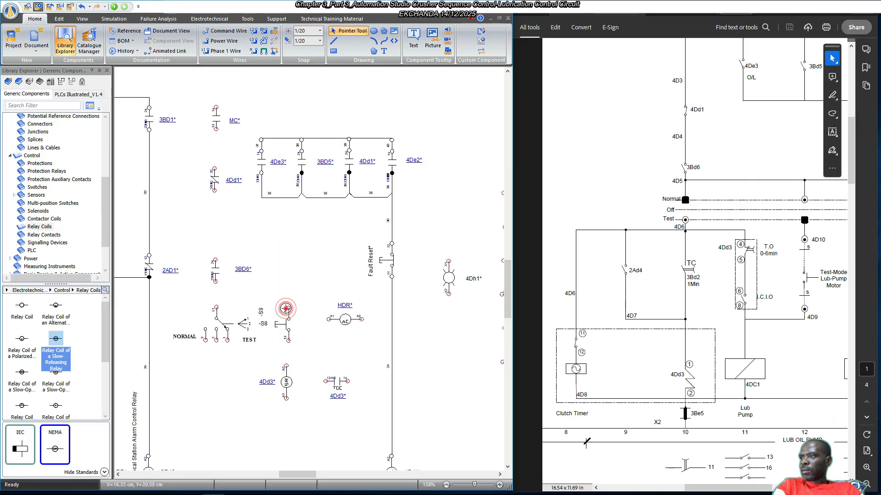
pyautogui.scroll(-2, 323, 236)
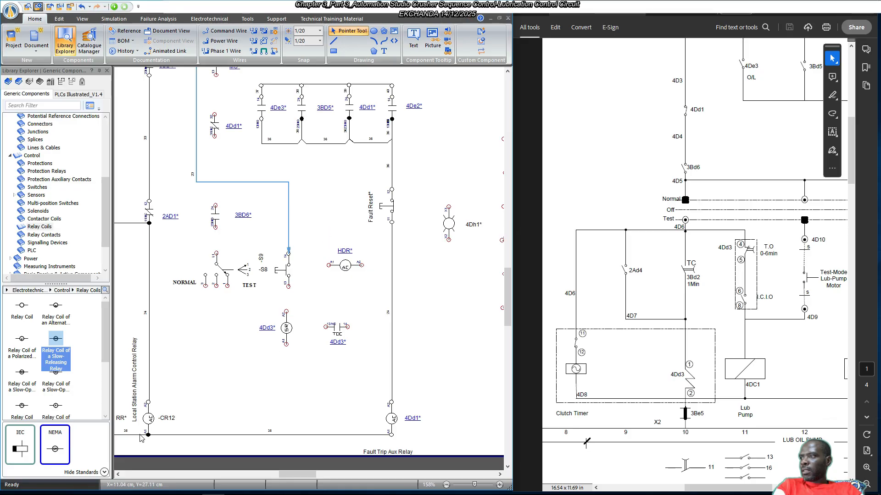
pyautogui.moveTo(149, 435)
pyautogui.mouseDown()
pyautogui.moveTo(277, 420)
pyautogui.moveTo(269, 408)
pyautogui.moveTo(259, 434)
pyautogui.moveTo(148, 435)
pyautogui.mouseUp()
pyautogui.moveTo(285, 344); pyautogui.dragTo(148, 435)
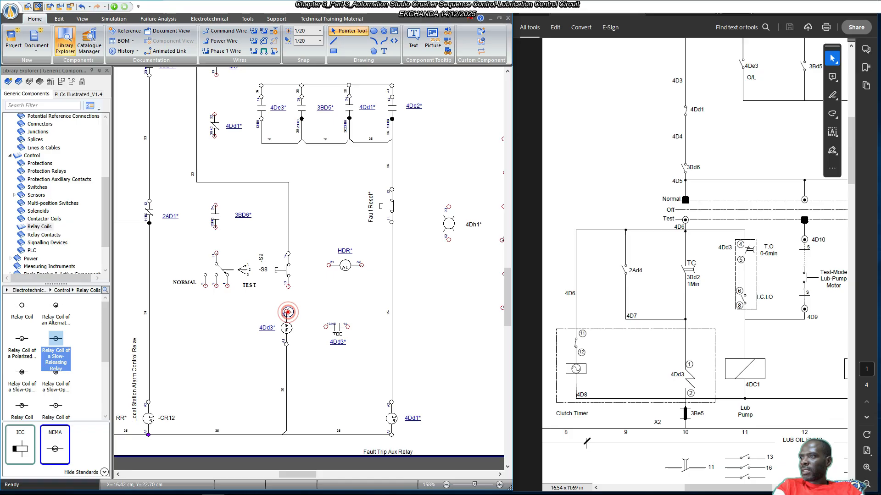
pyautogui.moveTo(288, 287); pyautogui.dragTo(286, 312)
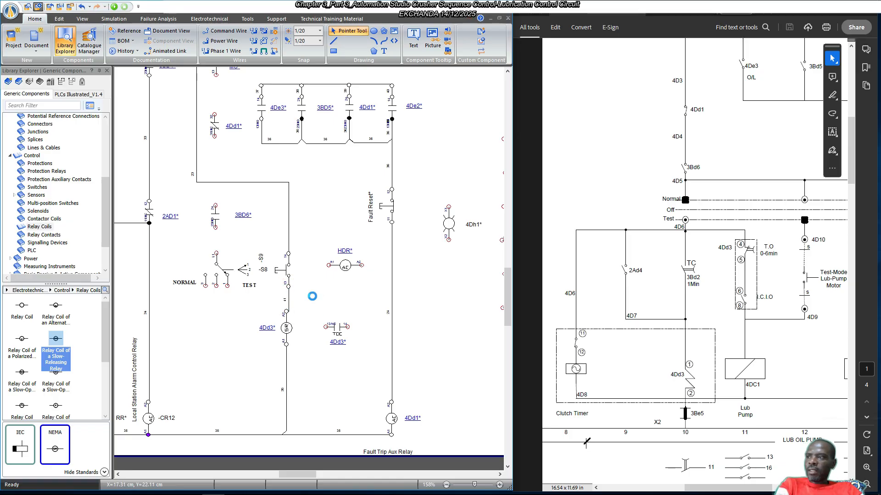
pyautogui.hotkey('ctrl', 's')
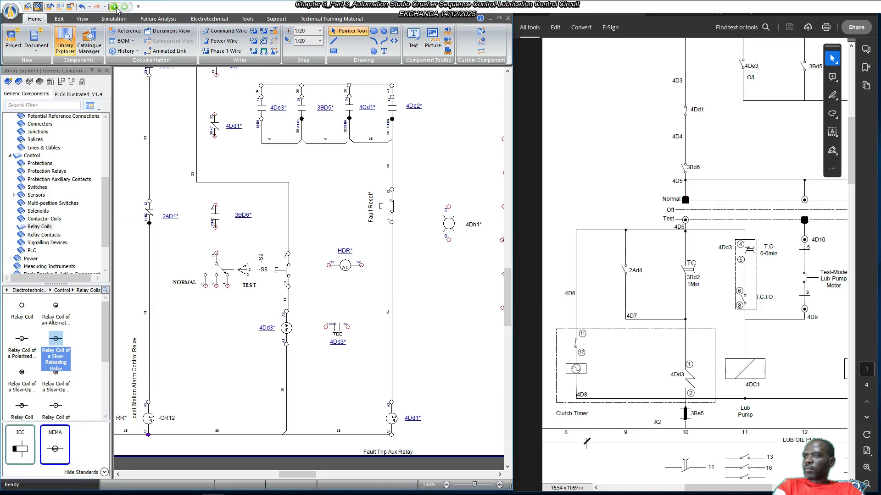
# Set the 4Dd3 relay coil's Delay on Release seconds to 5 in its electrical characteristics.
pyautogui.scroll(2, 239, 294)
pyautogui.doubleClick(312, 350)
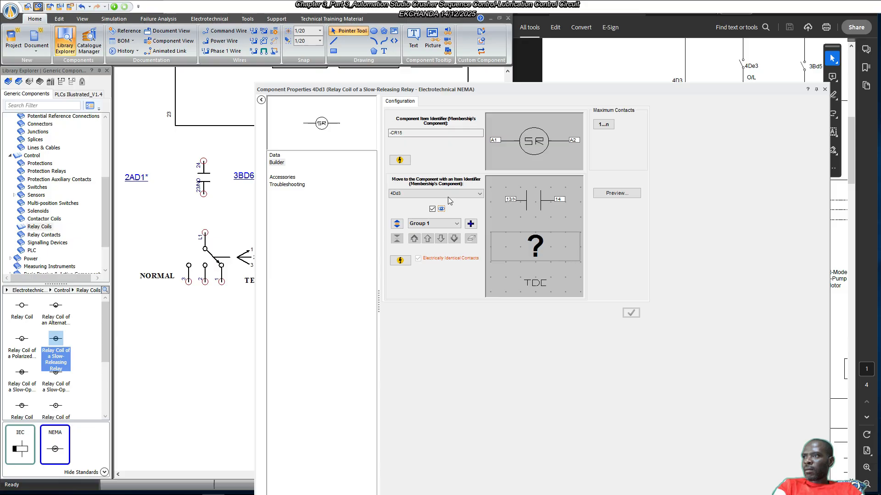
pyautogui.click(408, 156)
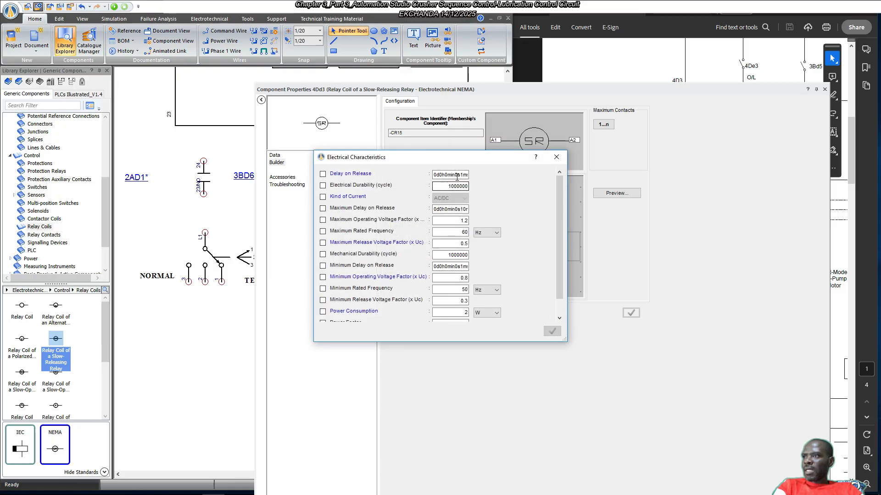
pyautogui.click(458, 175)
pyautogui.click(457, 175)
pyautogui.write('5')
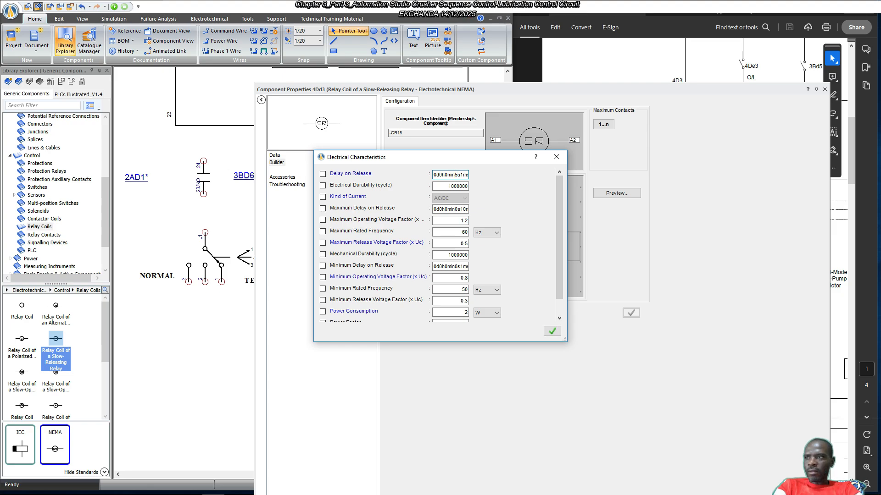
pyautogui.press('Tab')
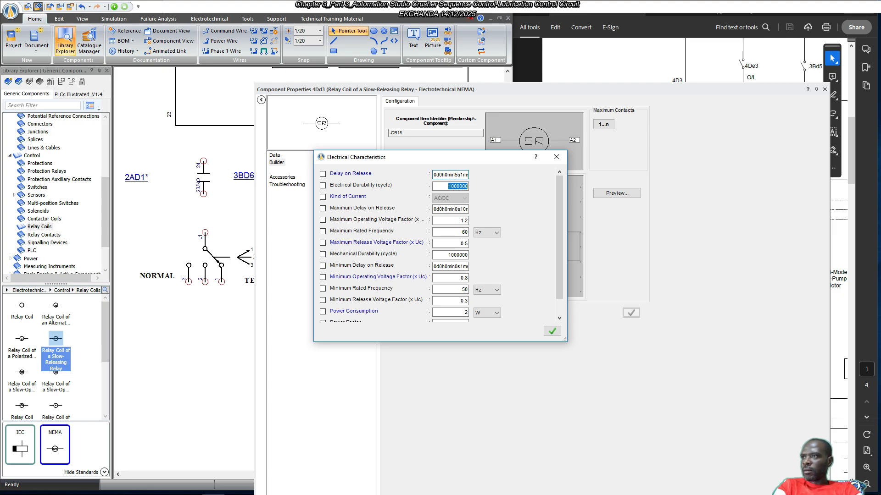
pyautogui.click(463, 209)
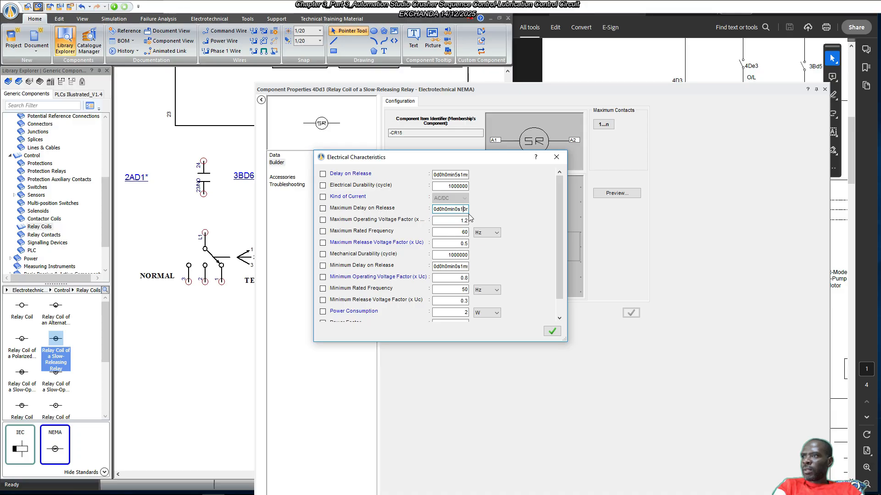
pyautogui.moveTo(460, 209); pyautogui.dragTo(471, 209)
pyautogui.click(451, 208)
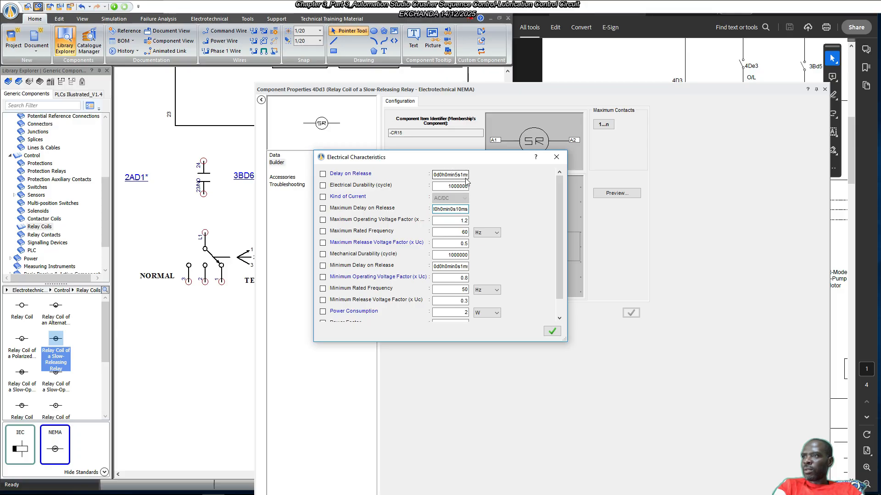
pyautogui.click(552, 331)
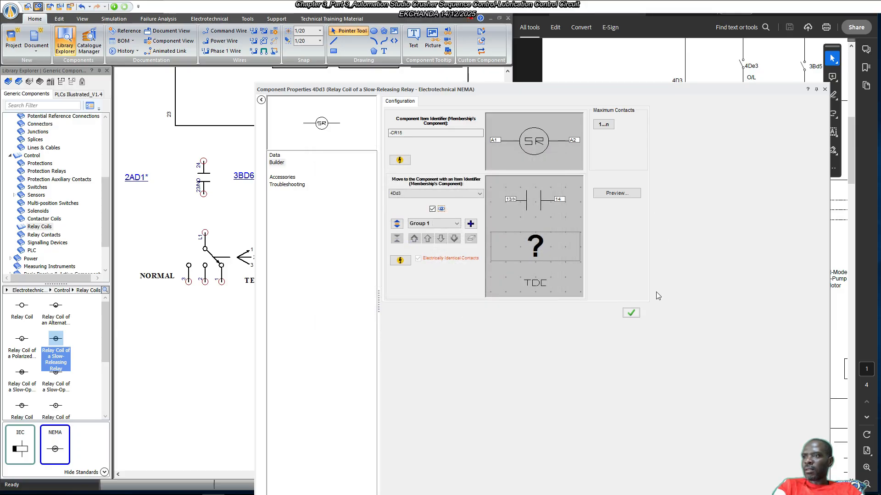
# Apply the contact configuration of the 4Dd3 slow-releasing relay coil and close its properties.
pyautogui.click(637, 311)
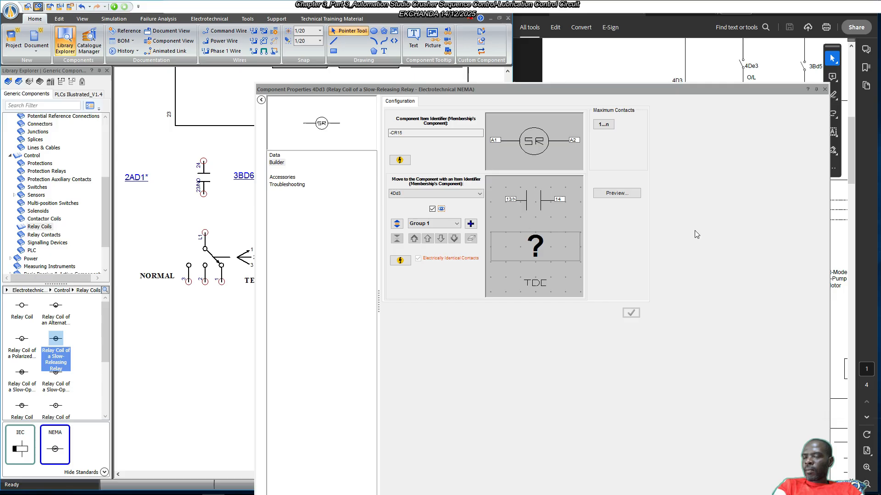
pyautogui.click(824, 89)
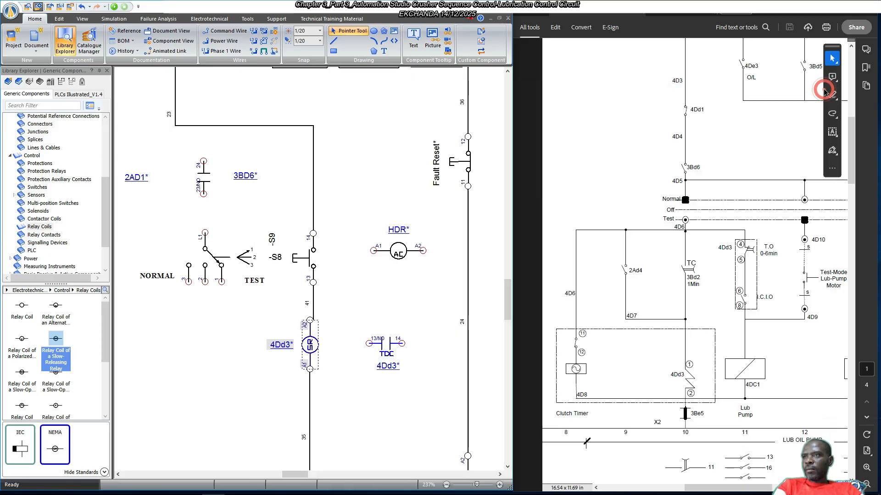
# Simulate the circuit, switching the S8 pushbutton on and off to test the 4Dd3 coil and its timed contact, and end the simulation.
pyautogui.click(114, 7)
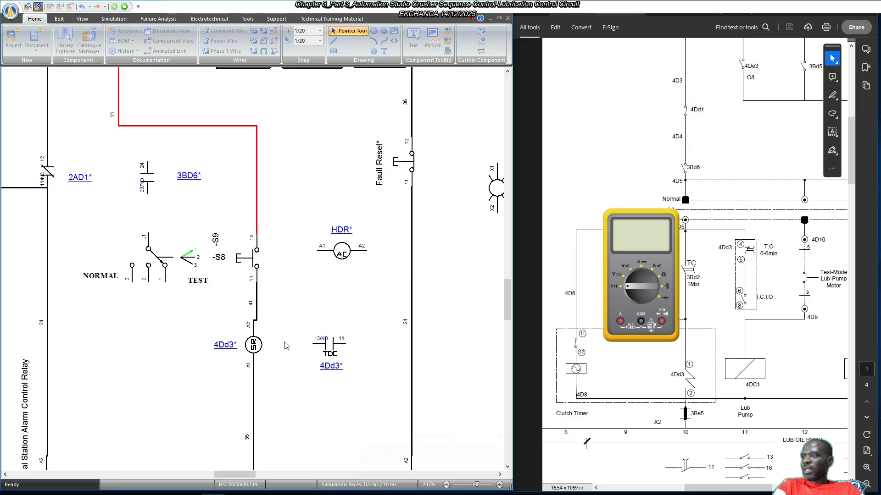
pyautogui.click(250, 256)
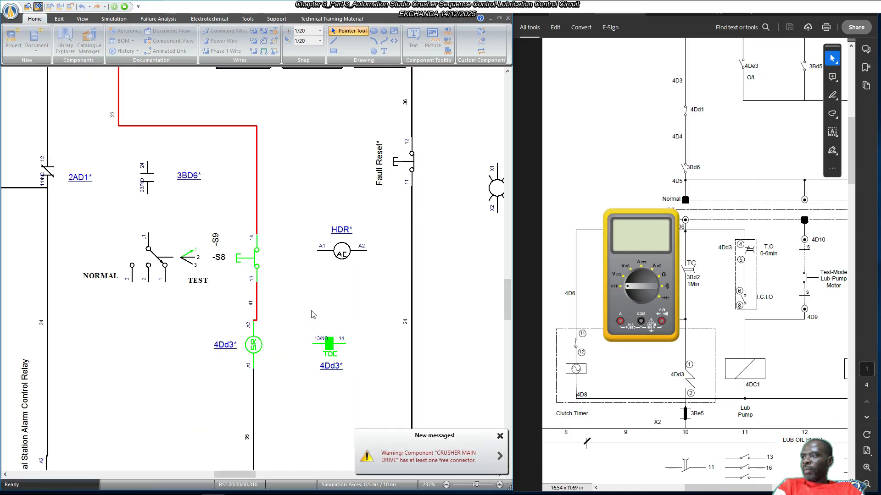
pyautogui.scroll(-1, 310, 338)
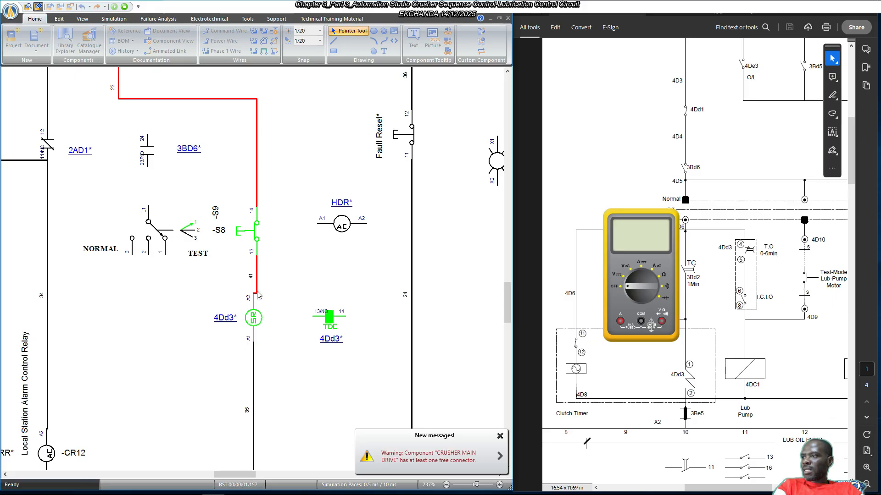
pyautogui.click(255, 236)
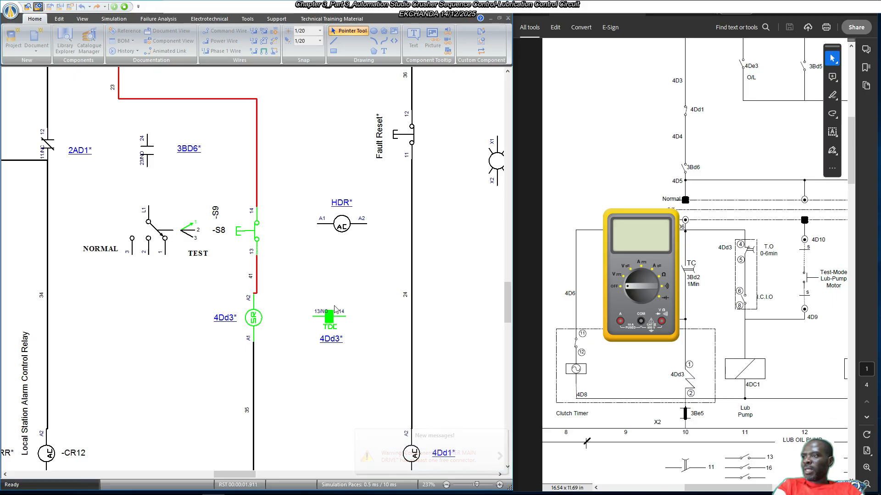
pyautogui.click(255, 235)
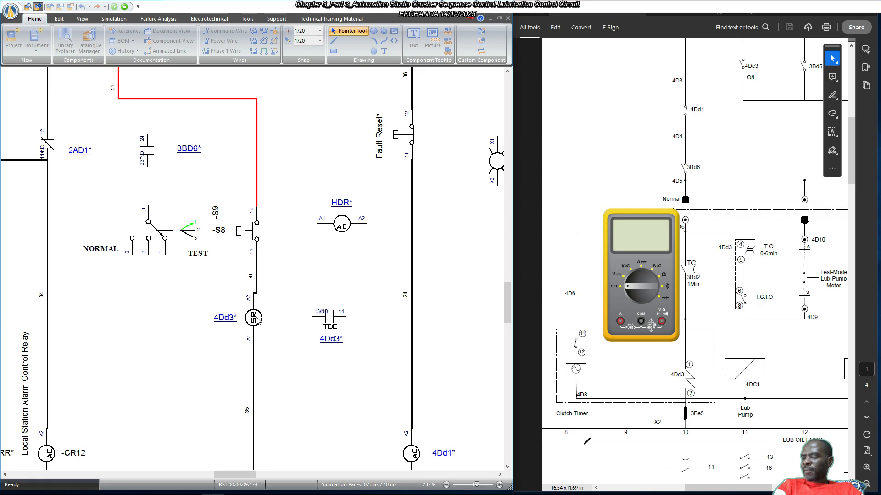
pyautogui.click(124, 6)
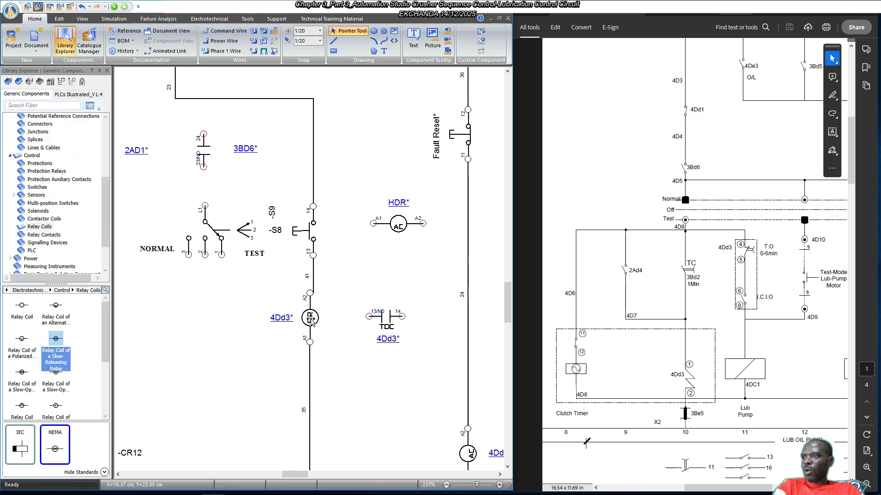
# Set the seconds value of the 4Dd3 relay coil's Delay on Release to 1 and apply the change.
pyautogui.doubleClick(311, 317)
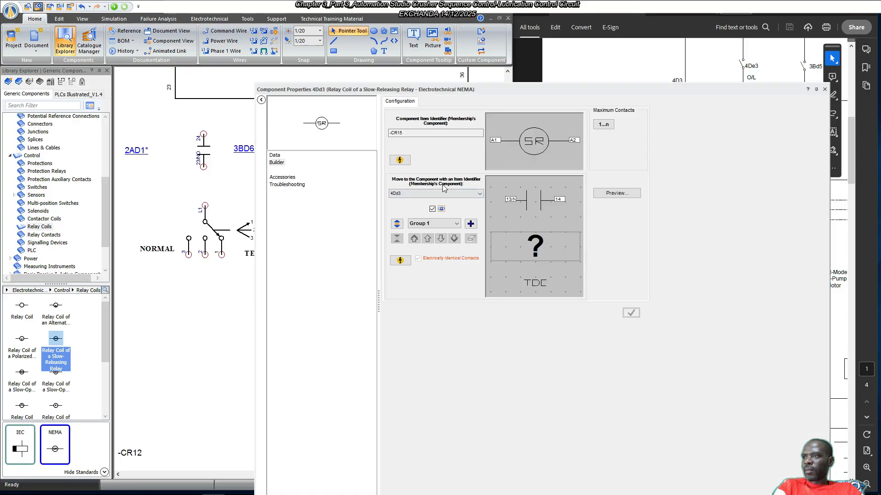
pyautogui.click(403, 162)
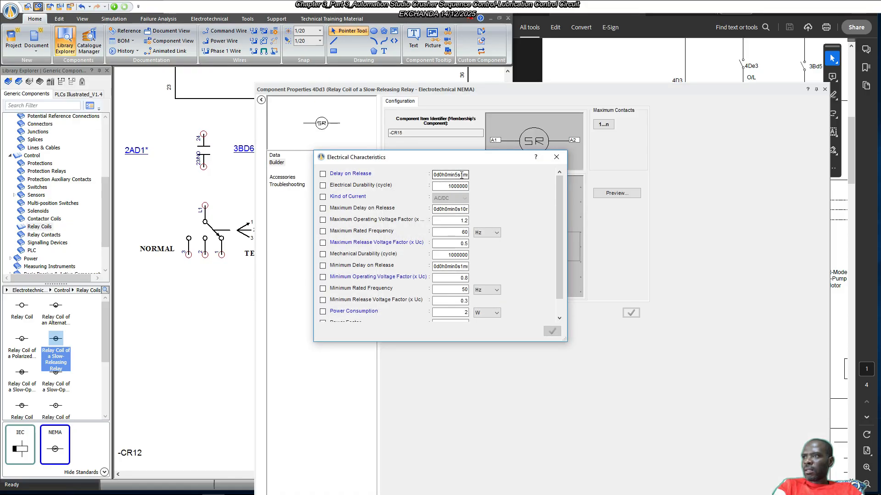
pyautogui.moveTo(460, 174); pyautogui.dragTo(457, 174)
pyautogui.click(458, 174)
pyautogui.press('BackSpace')
pyautogui.write('1')
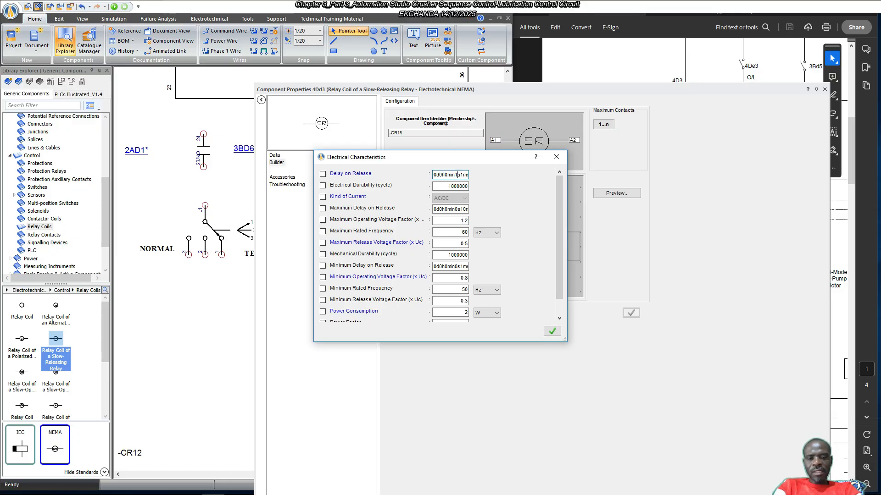
pyautogui.press('Tab')
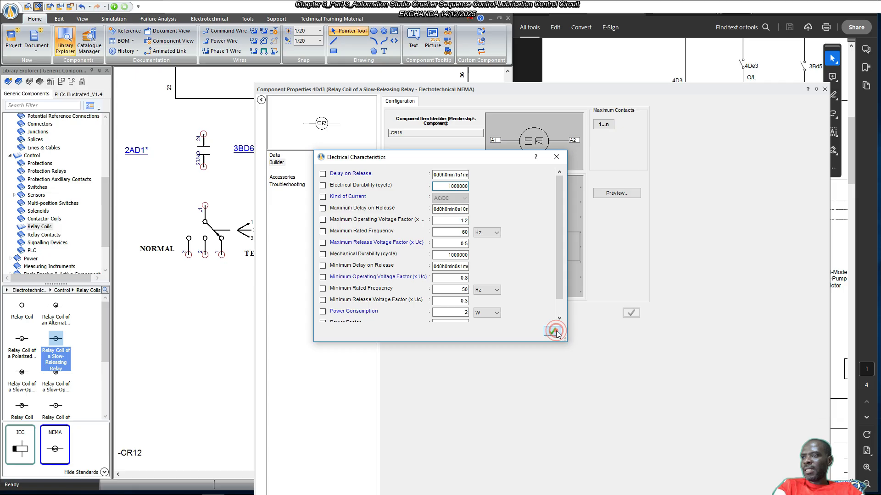
pyautogui.click(552, 330)
pyautogui.click(632, 314)
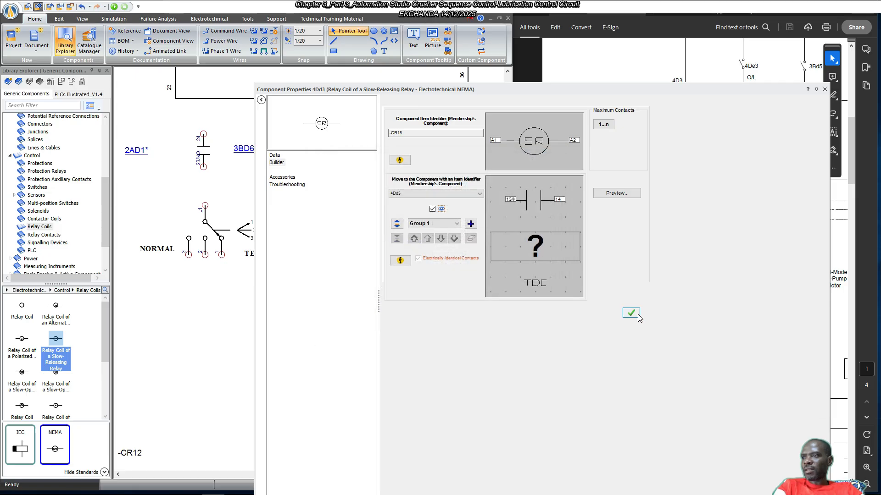
pyautogui.click(825, 90)
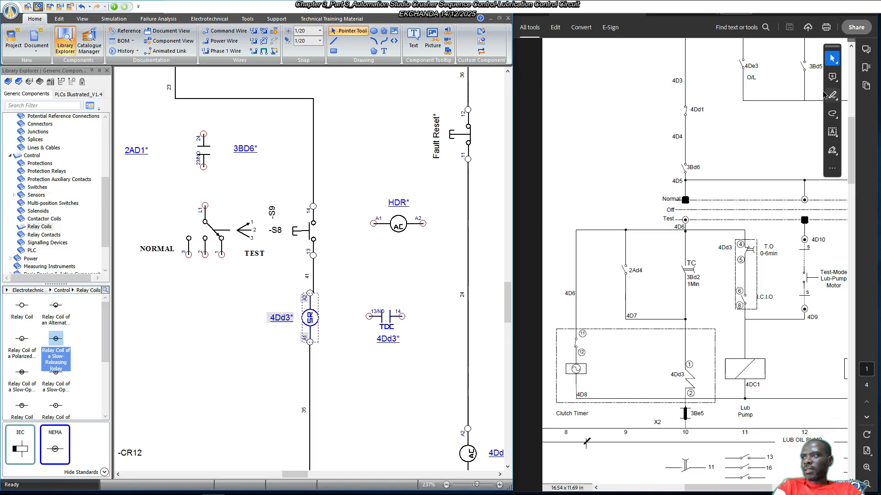
# Rerun the simulation, operating and releasing S8 to check the 4Dd3 contact's release delay, and stop it.
pyautogui.click(389, 322)
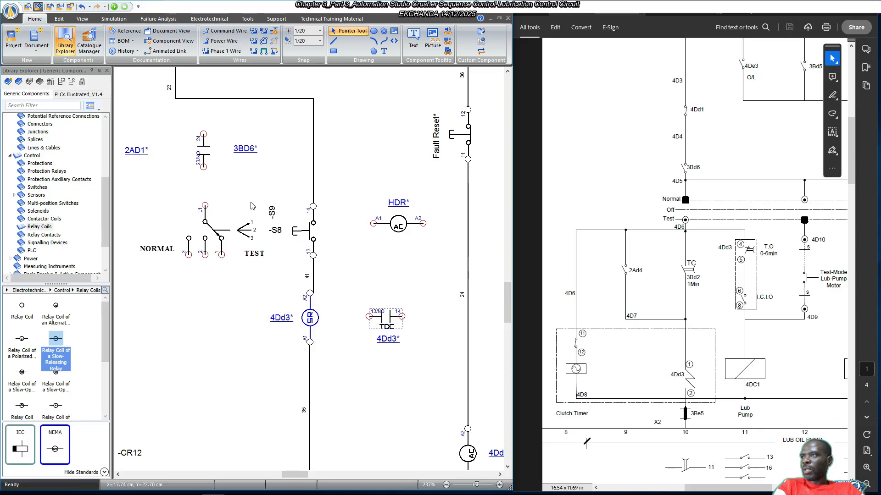
pyautogui.click(114, 6)
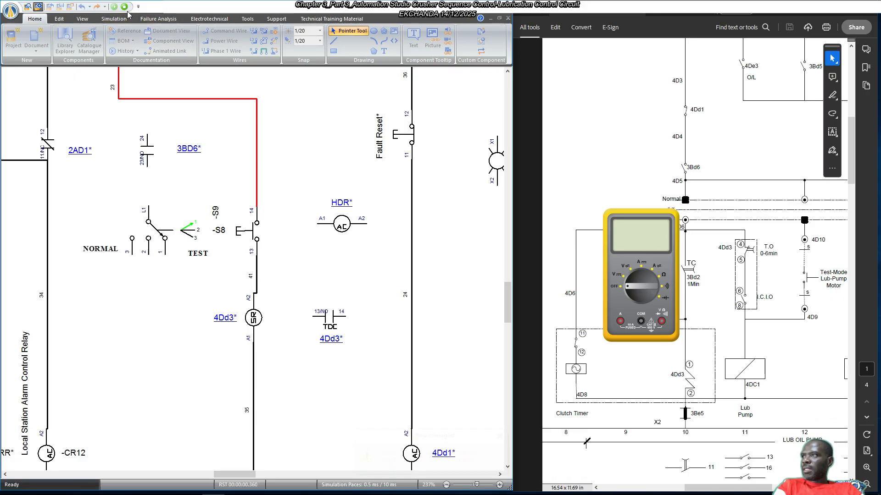
pyautogui.click(255, 239)
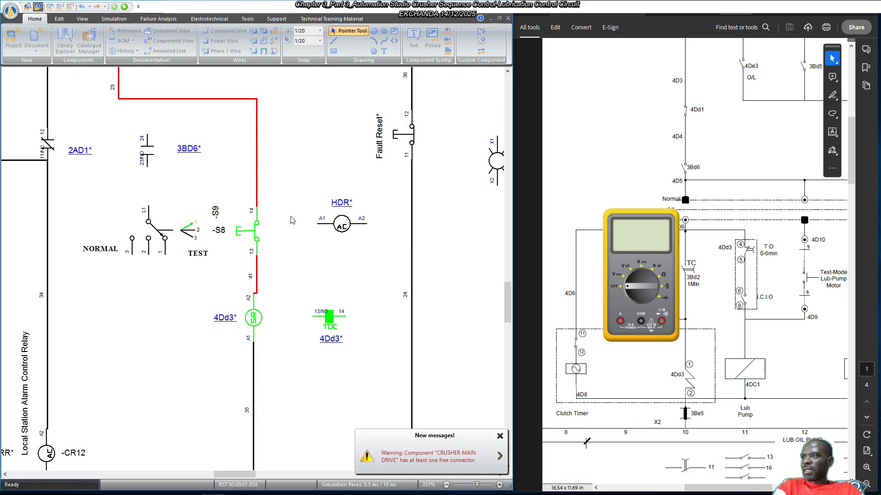
pyautogui.click(257, 234)
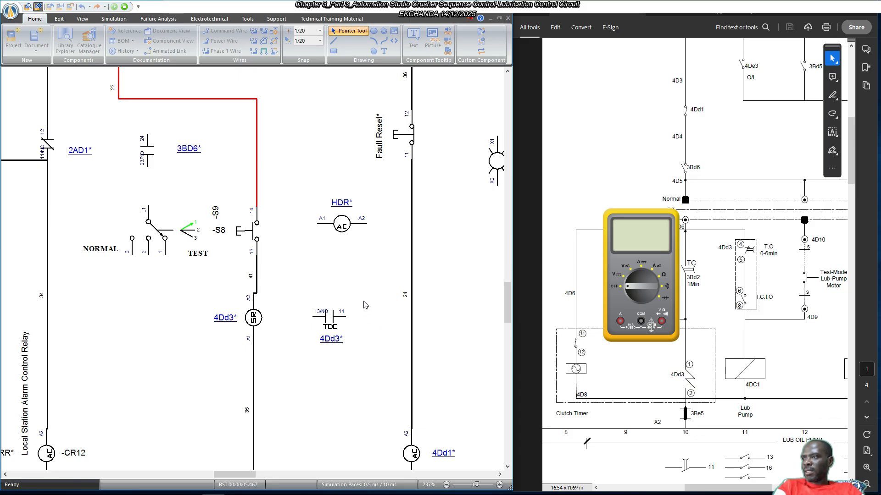
pyautogui.click(124, 6)
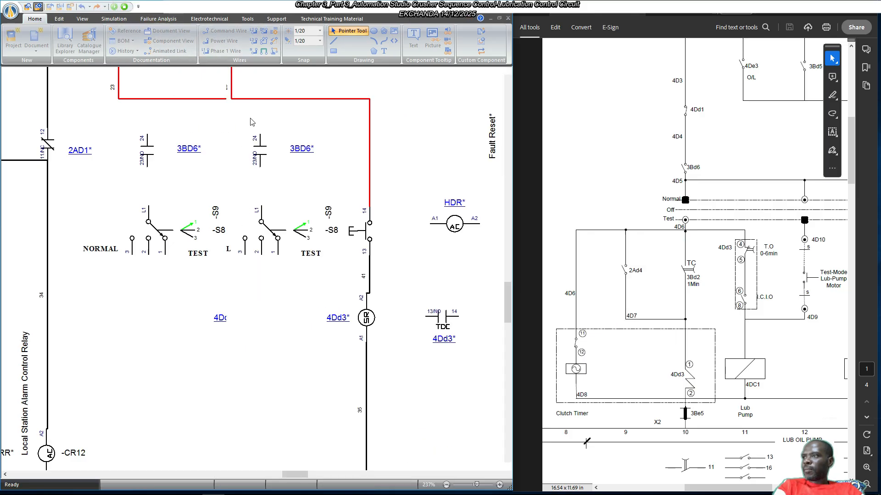
# Delete the three test wires feeding S8, linking S8 to the 4Dd3 coil, and joining the coil to the bottom line.
pyautogui.scroll(-2, 320, 217)
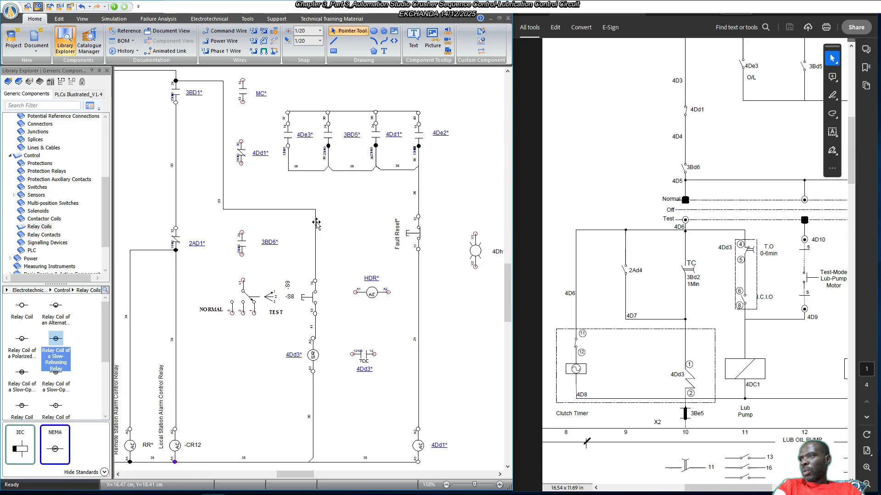
pyautogui.click(316, 222)
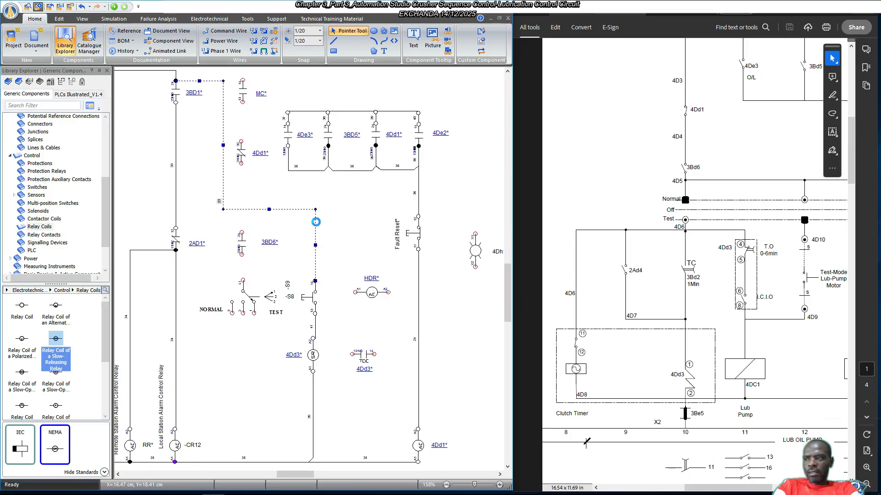
pyautogui.press('Delete')
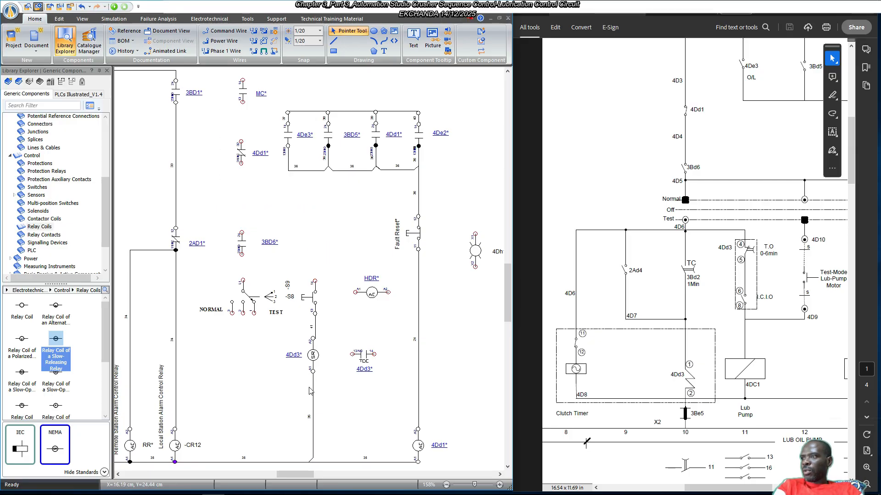
pyautogui.click(312, 391)
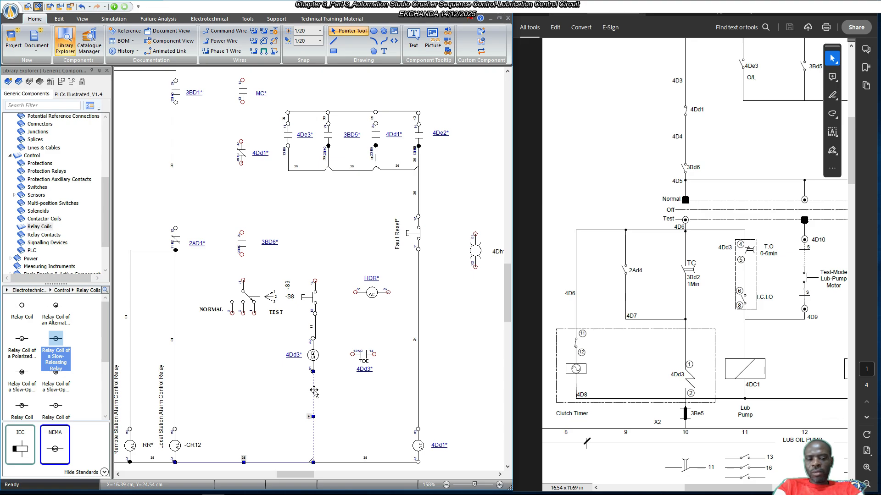
pyautogui.press('Delete')
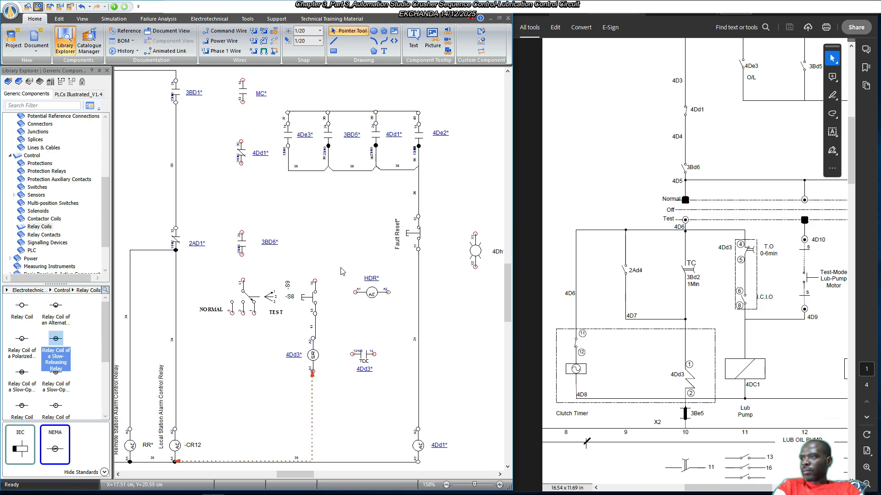
pyautogui.click(314, 327)
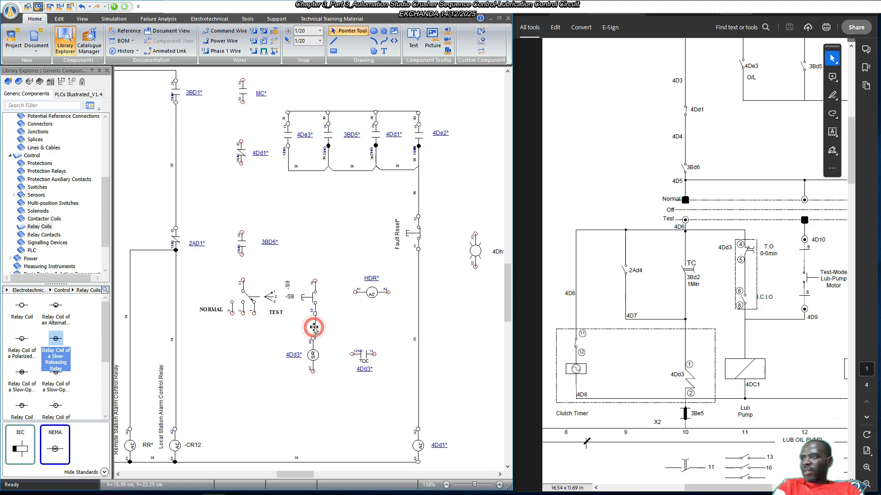
pyautogui.press('Delete')
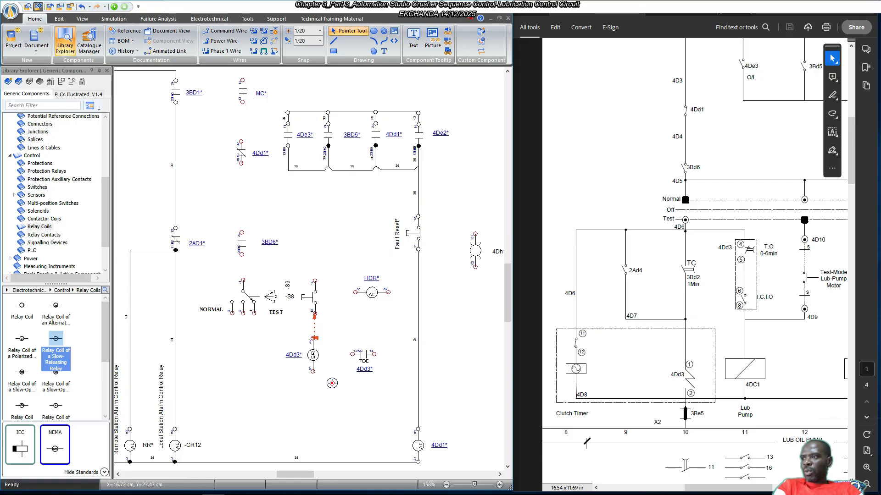
pyautogui.click(332, 383)
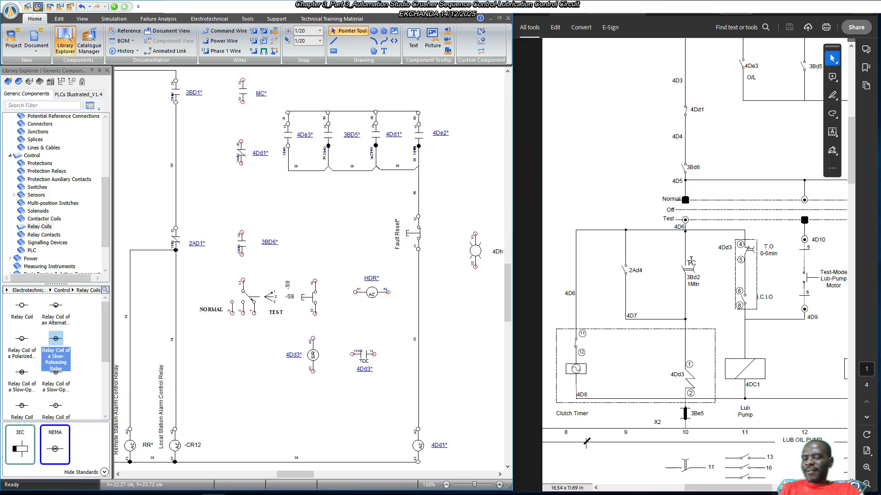
# Add a Group 2 with one NO Contact to the 3BD2 slow-operating relay coil and apply the configuration.
pyautogui.moveTo(295, 475); pyautogui.dragTo(283, 475)
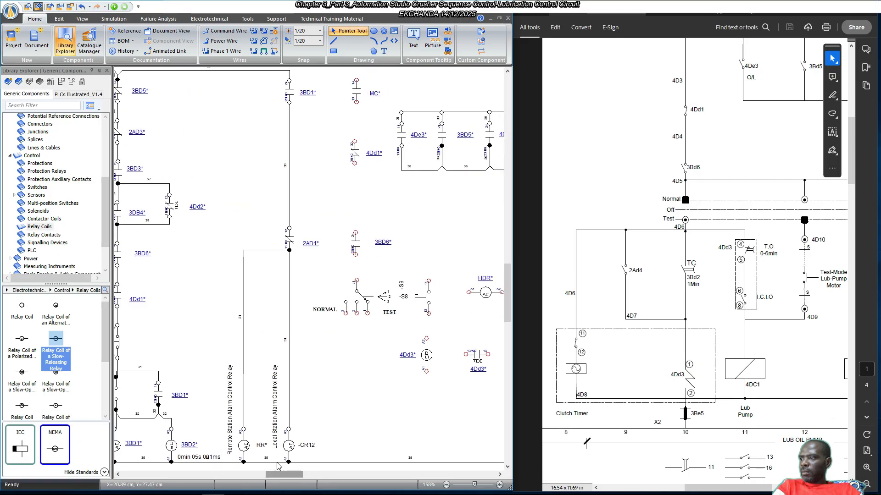
pyautogui.doubleClick(170, 444)
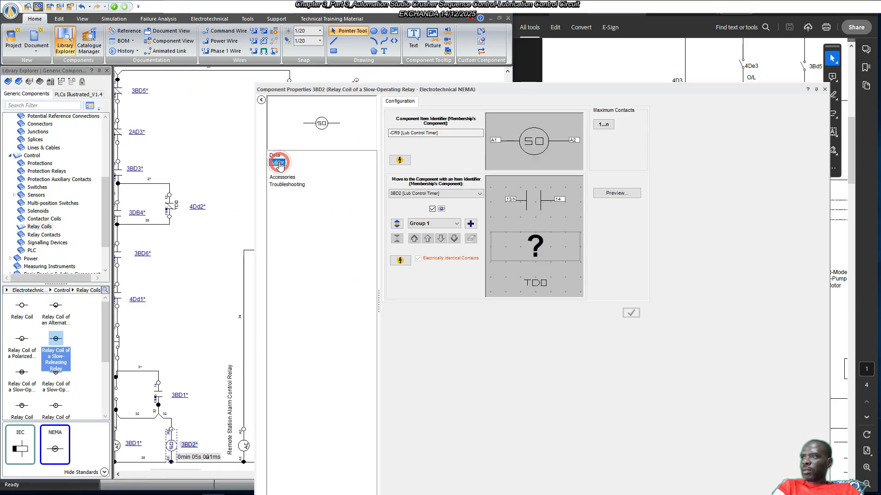
pyautogui.click(471, 224)
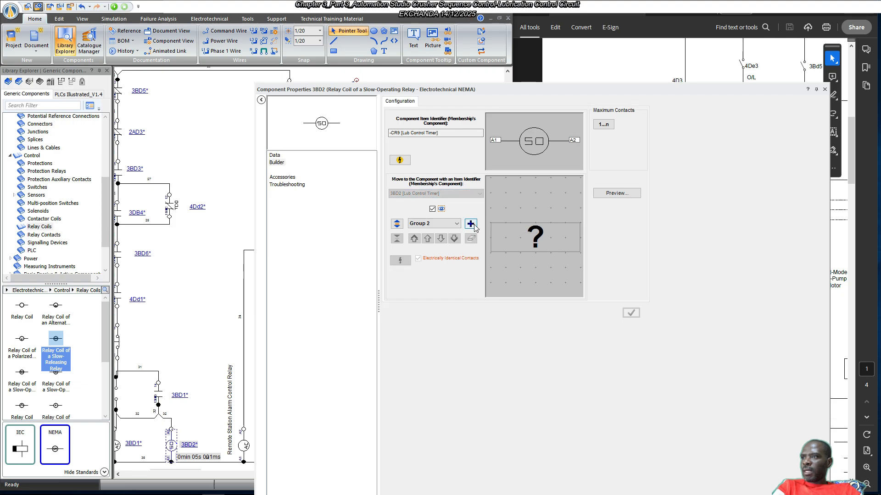
pyautogui.click(529, 229)
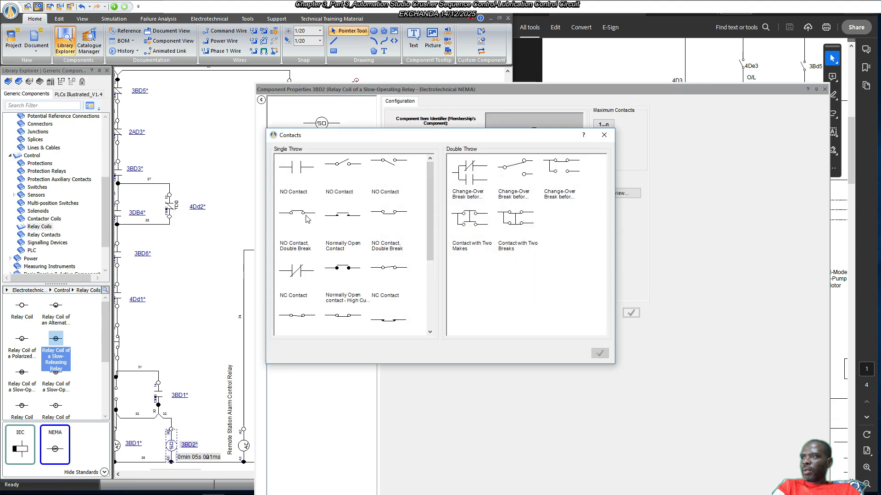
pyautogui.doubleClick(298, 170)
pyautogui.click(631, 313)
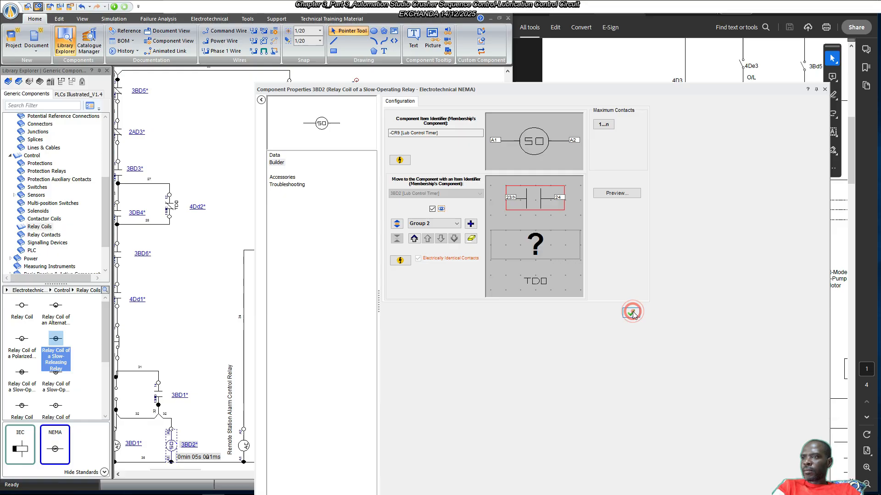
pyautogui.click(824, 90)
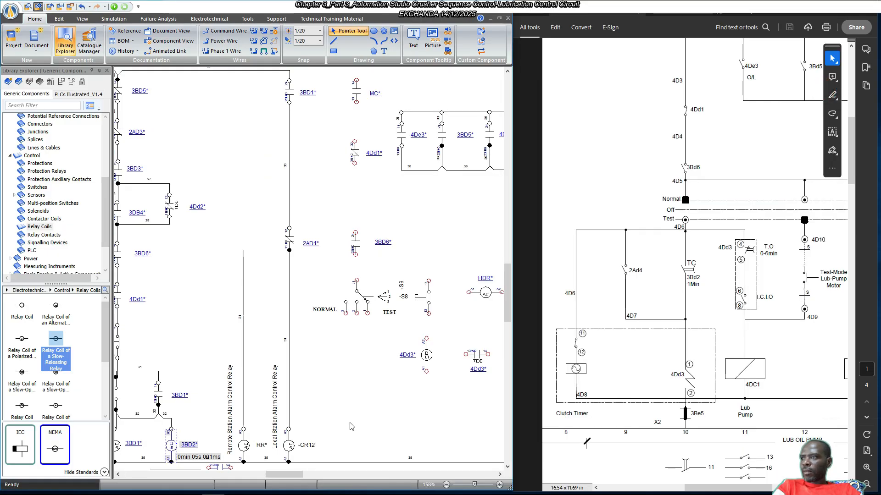
# Move the new 3BD2 timed contact below the selector switch, rotate it upright, and place its name to the right of it.
pyautogui.moveTo(223, 469); pyautogui.dragTo(357, 356)
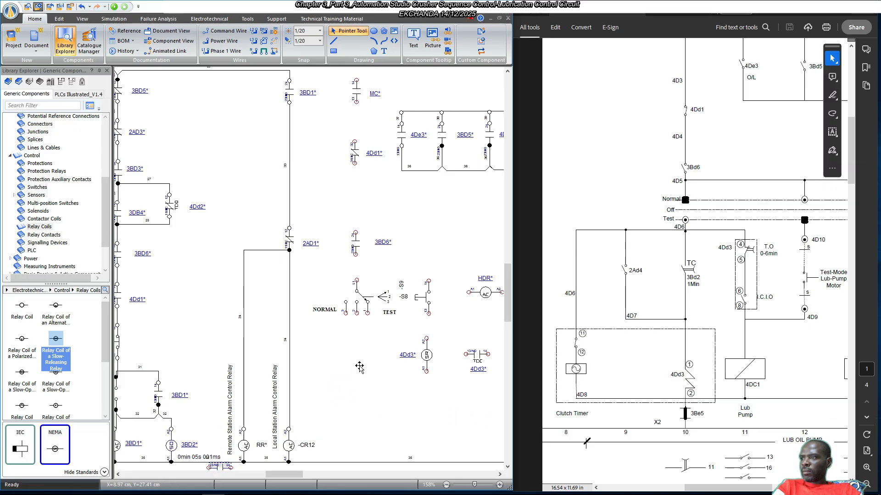
pyautogui.rightClick(348, 359)
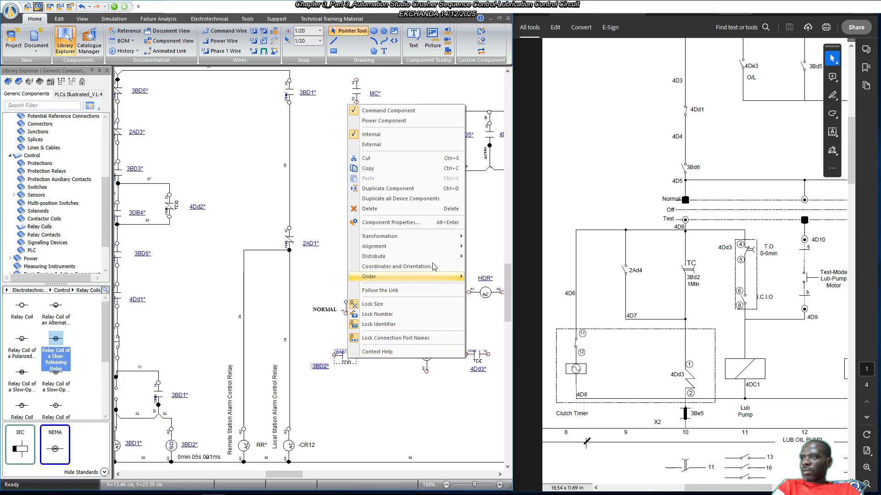
pyautogui.moveTo(436, 236)
pyautogui.click(492, 255)
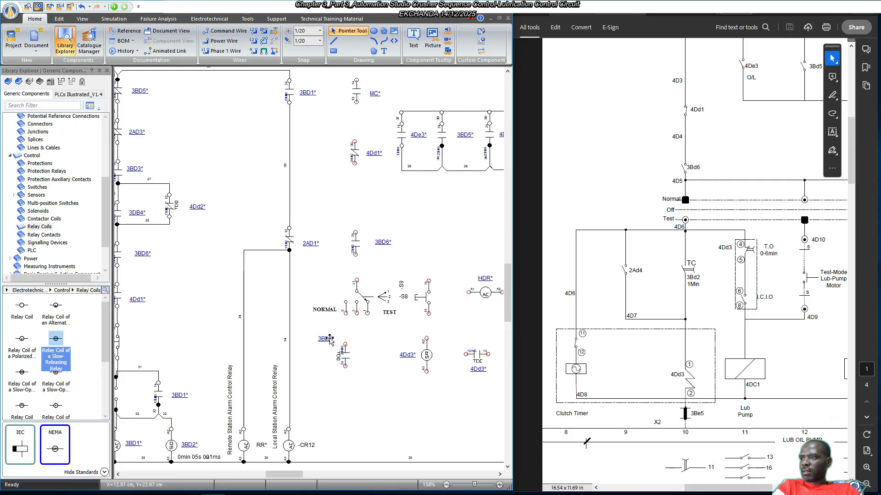
pyautogui.click(327, 338)
pyautogui.moveTo(343, 340); pyautogui.dragTo(373, 360)
pyautogui.scroll(2, 376, 271)
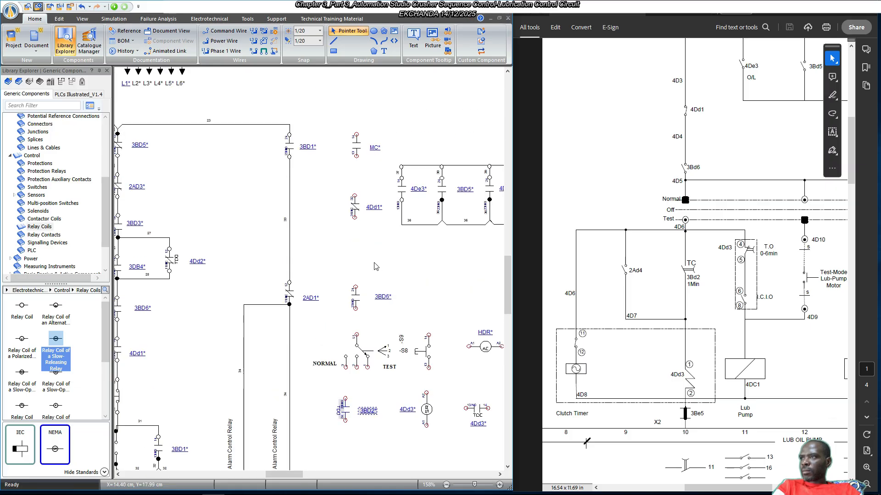
pyautogui.scroll(-1, 362, 161)
pyautogui.click(373, 405)
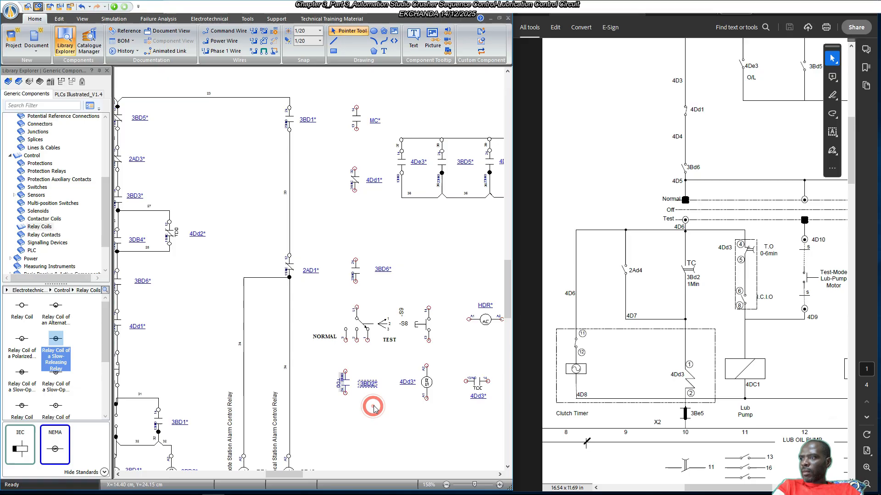
# Examine the MC, 4Dd1, 3BD6 and 3BD2 contacts, checking the orientation of their terminals and numbering.
pyautogui.scroll(4, 375, 212)
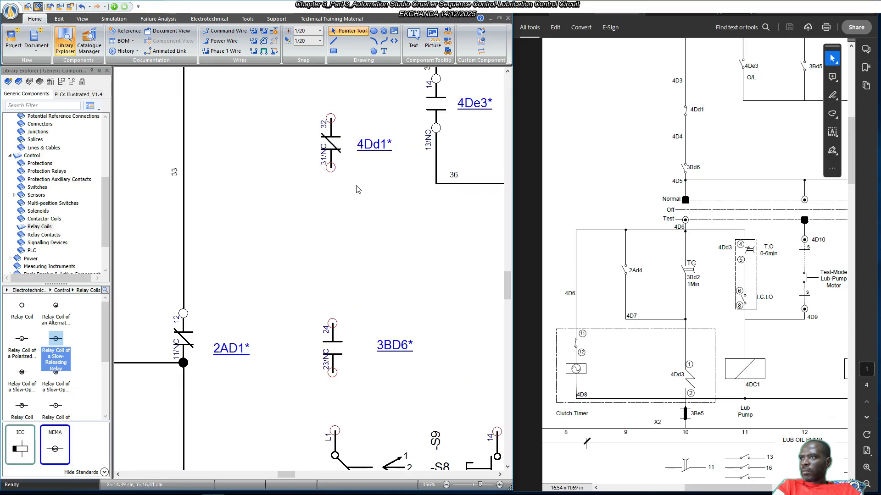
pyautogui.scroll(2, 358, 190)
pyautogui.scroll(2, 334, 159)
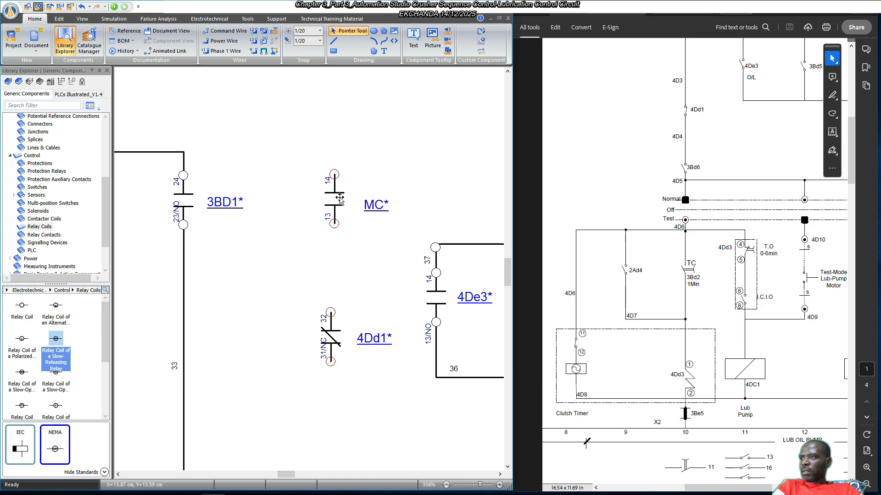
pyautogui.click(337, 331)
pyautogui.scroll(-4, 348, 296)
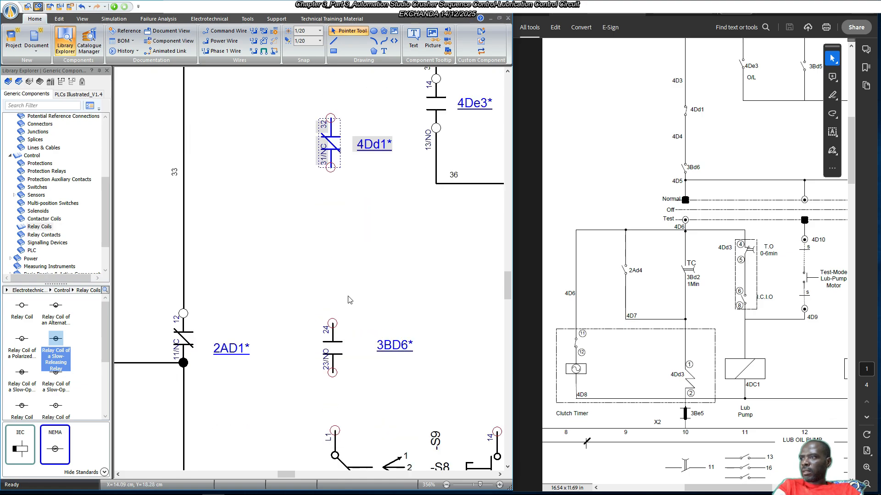
pyautogui.click(333, 352)
pyautogui.scroll(-11, 356, 316)
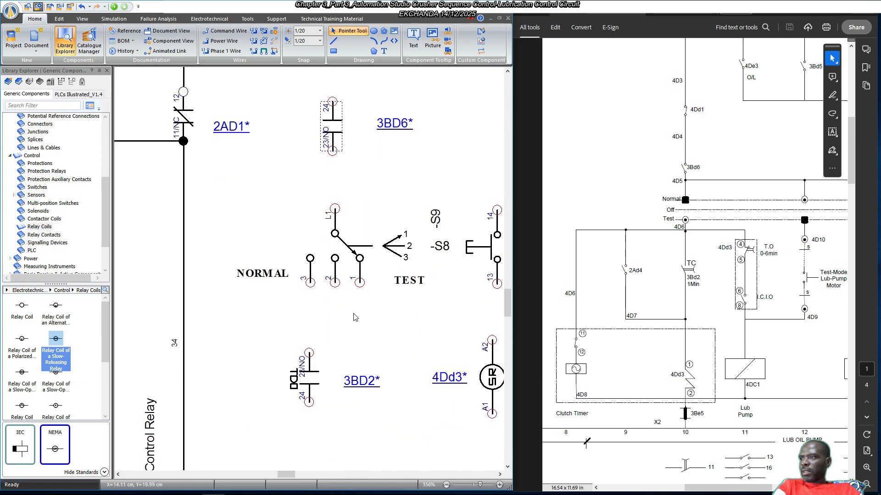
pyautogui.click(311, 297)
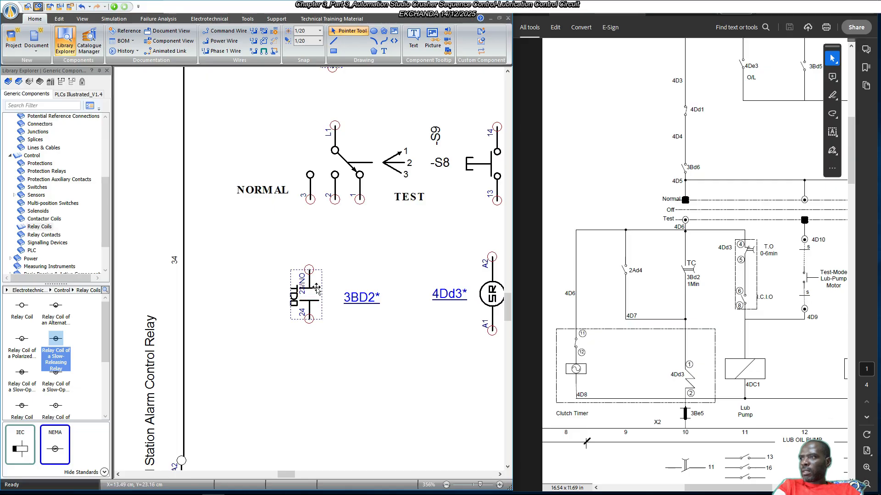
pyautogui.scroll(-3, 317, 289)
pyautogui.scroll(3, 321, 293)
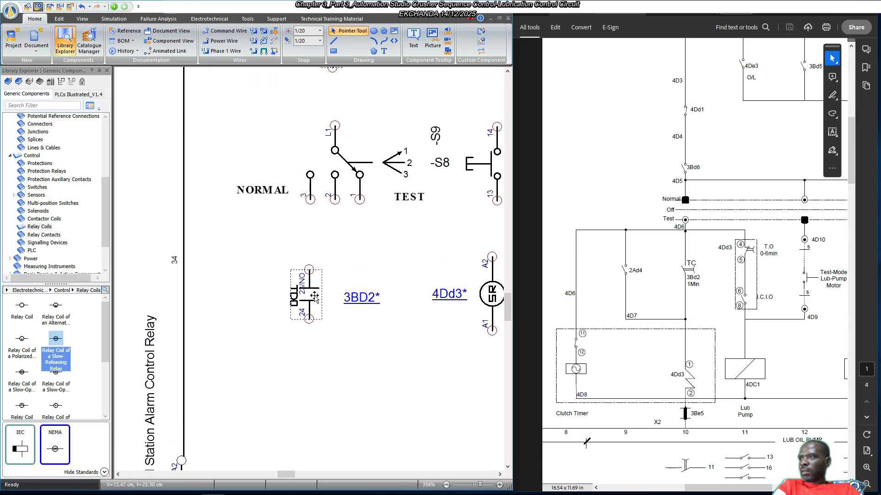
# Rotate the 3BD2 timed contact by 180° using Transformation.
pyautogui.rightClick(312, 296)
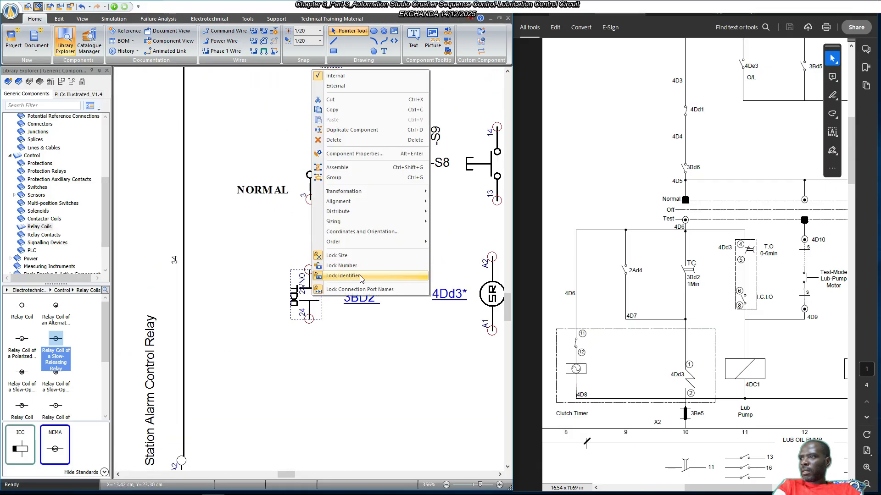
pyautogui.click(332, 289)
pyautogui.click(332, 357)
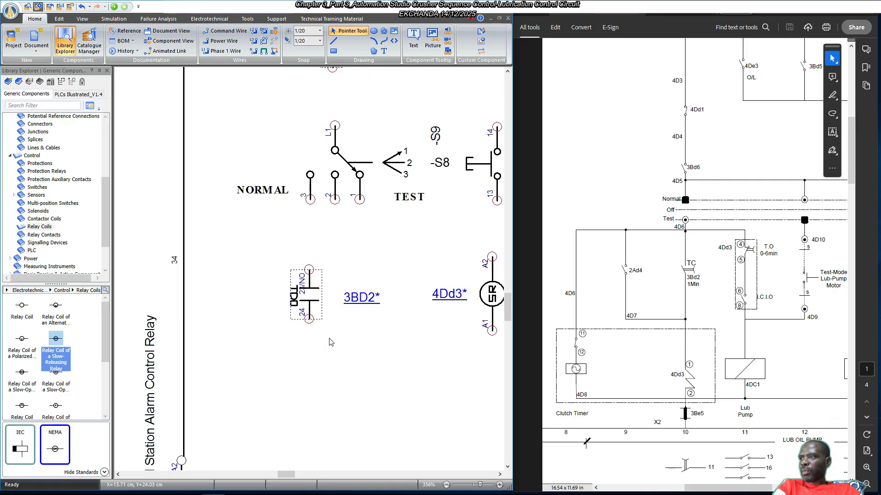
pyautogui.rightClick(314, 295)
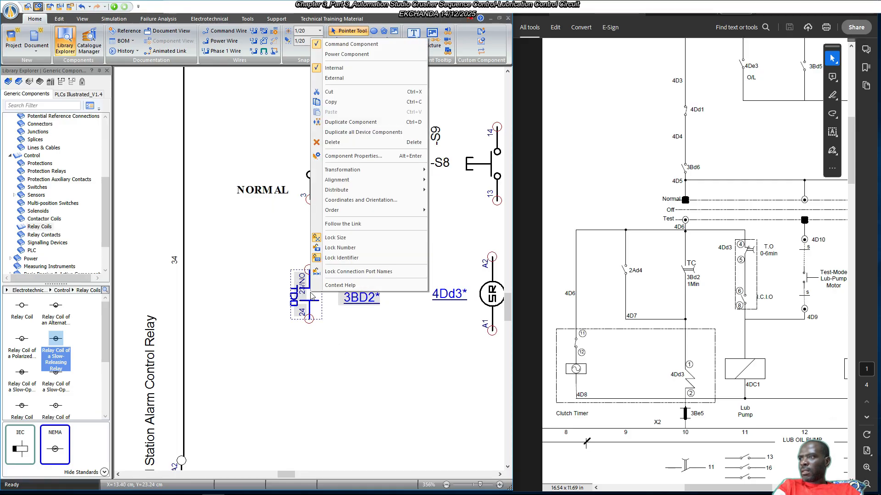
pyautogui.click(398, 170)
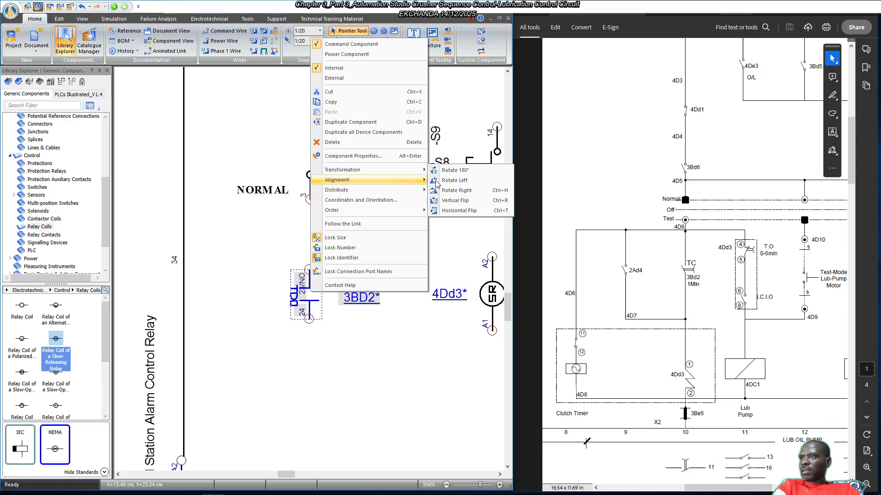
pyautogui.click(464, 171)
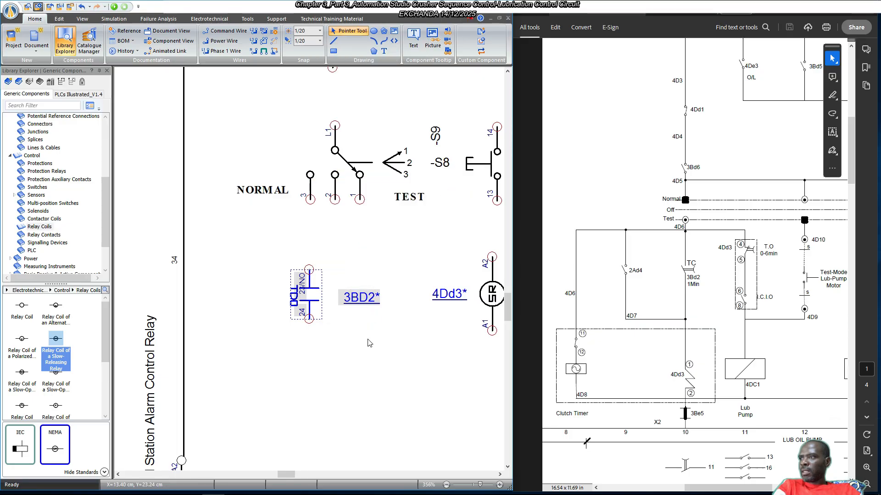
pyautogui.click(358, 321)
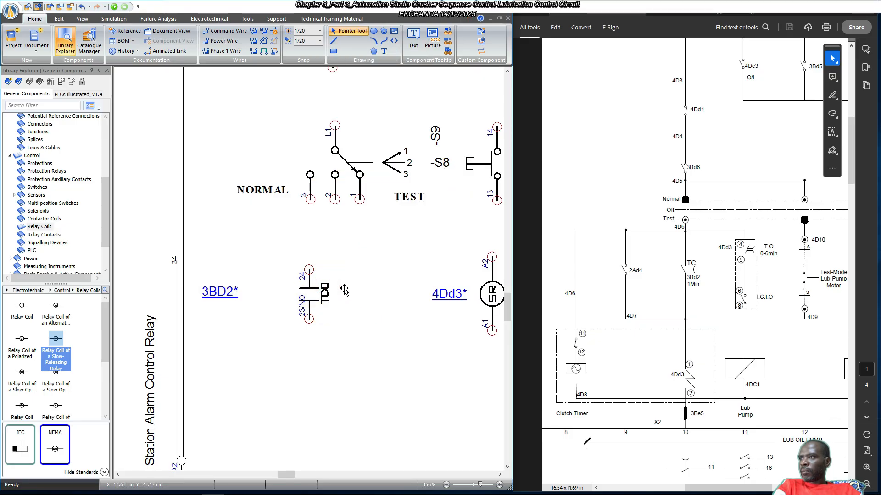
# Align the 3BD2 contact beneath the selector switch's common terminal and place its name to the right of the contact.
pyautogui.moveTo(344, 290); pyautogui.dragTo(361, 290)
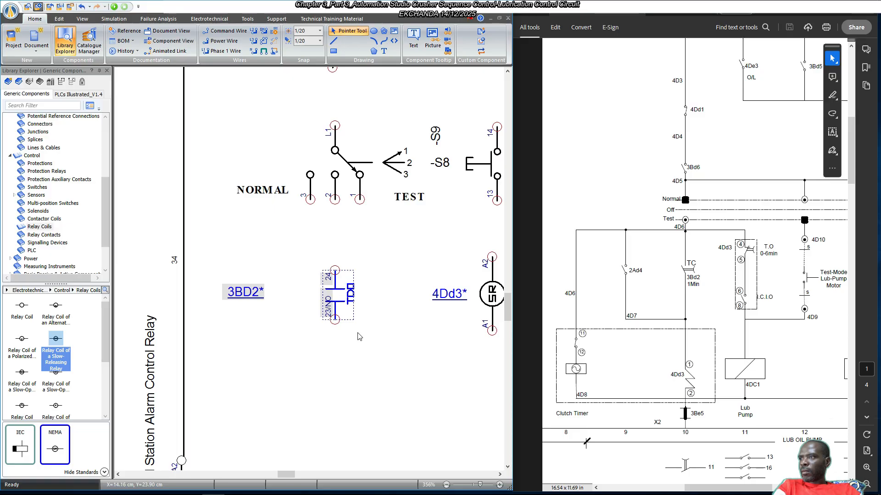
pyautogui.click(353, 335)
pyautogui.moveTo(244, 292); pyautogui.dragTo(385, 296)
pyautogui.click(376, 351)
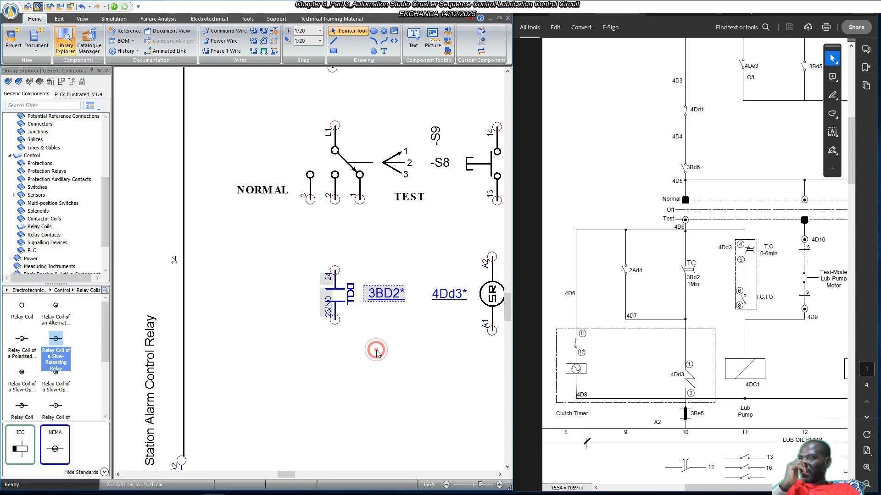
# Move the 3BD2 contact's 23/NO label below its lower terminal and the 24 label above its upper terminal.
pyautogui.scroll(2, 376, 352)
pyautogui.click(328, 365)
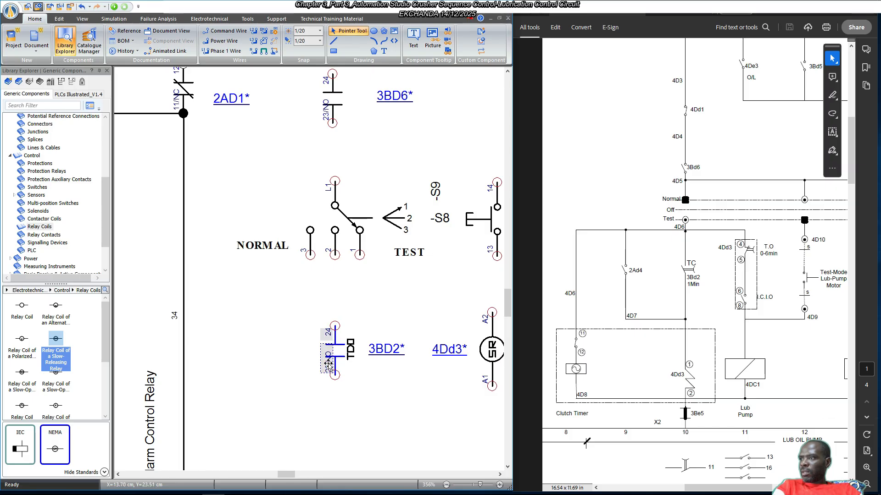
pyautogui.moveTo(329, 364); pyautogui.dragTo(328, 387)
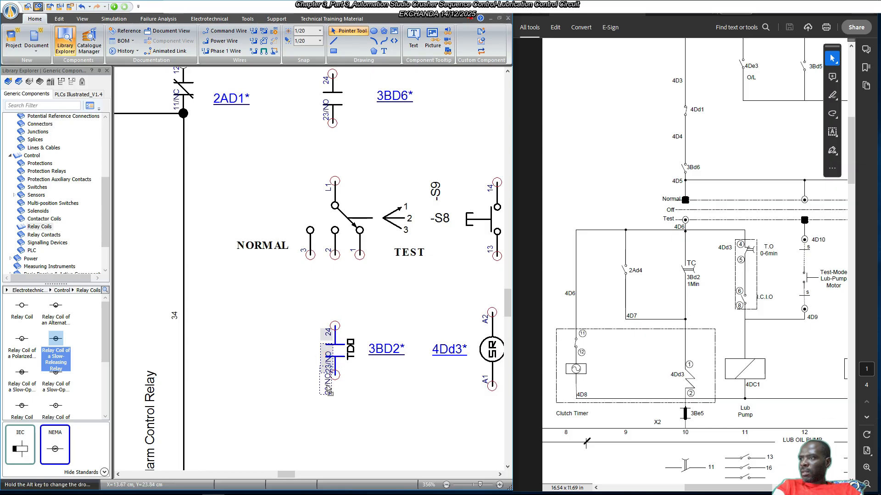
pyautogui.click(327, 337)
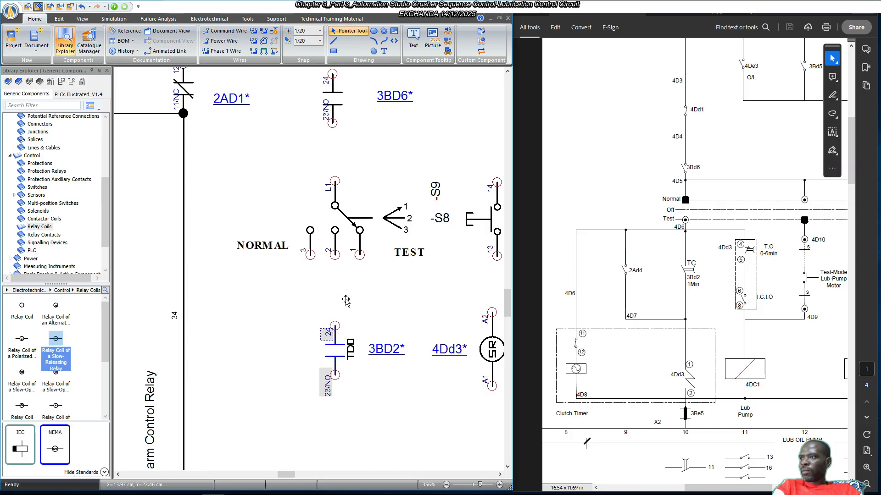
# Move the terminal labels of the 3BD6 and 4Dd1 contacts clear of the symbols, 23/NO and 31/NC below, 24 and 32 above.
pyautogui.scroll(6, 345, 298)
pyautogui.moveTo(326, 281); pyautogui.dragTo(326, 306)
pyautogui.moveTo(329, 251); pyautogui.dragTo(326, 271)
pyautogui.scroll(6, 338, 235)
pyautogui.scroll(4, 328, 289)
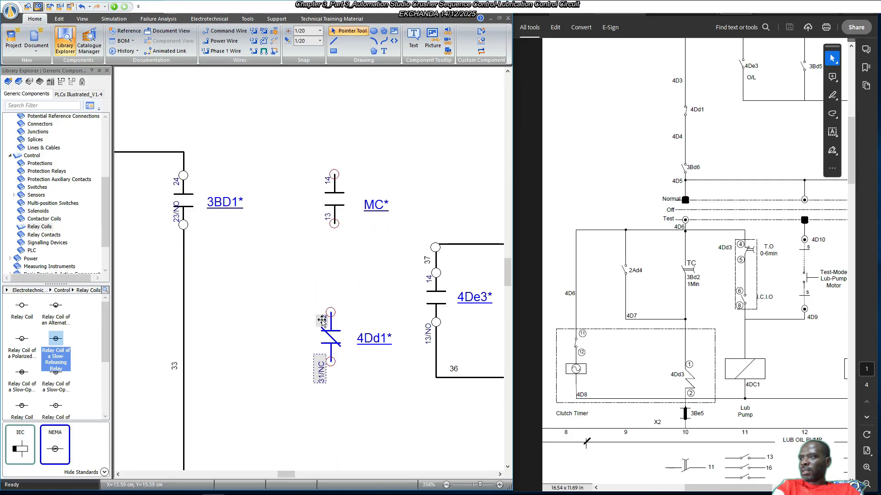
pyautogui.moveTo(322, 319); pyautogui.dragTo(322, 301)
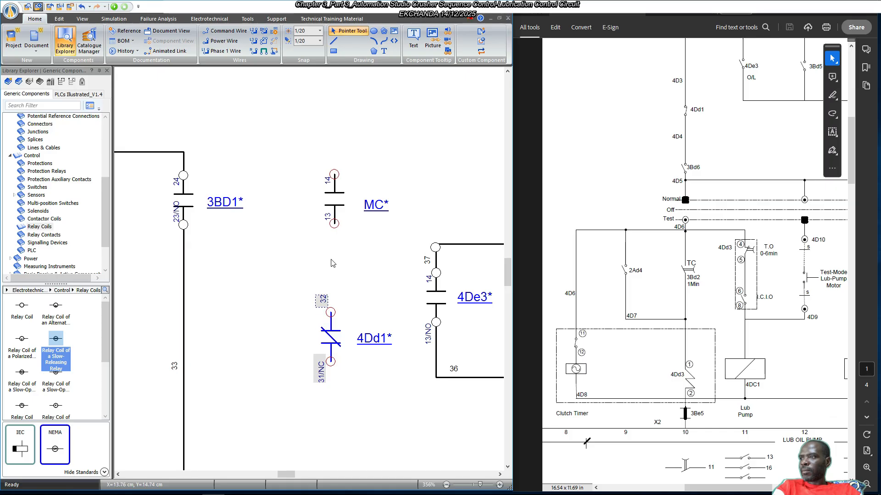
pyautogui.scroll(4, 333, 263)
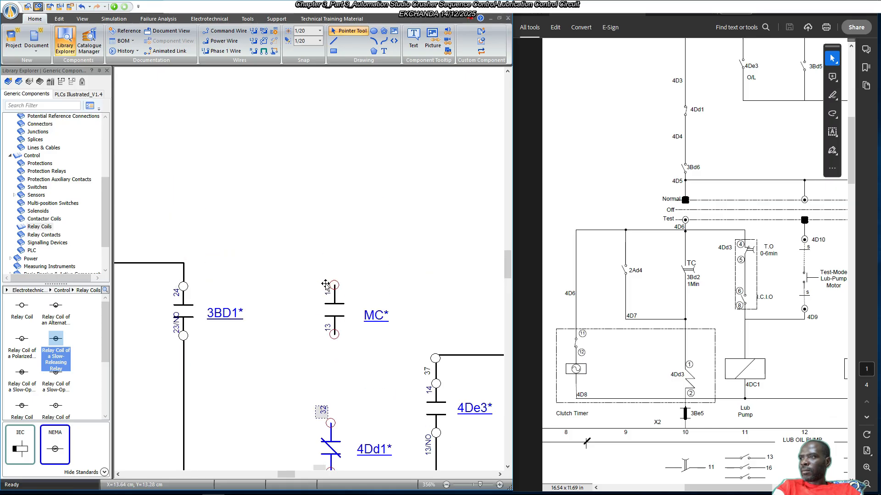
pyautogui.click(325, 315)
# Wire terminal 14 of the MC contact to terminal 24 of 3BD1, and try to wire MC terminal 13 to 4Dd1 terminal 32.
pyautogui.scroll(-12, 321, 266)
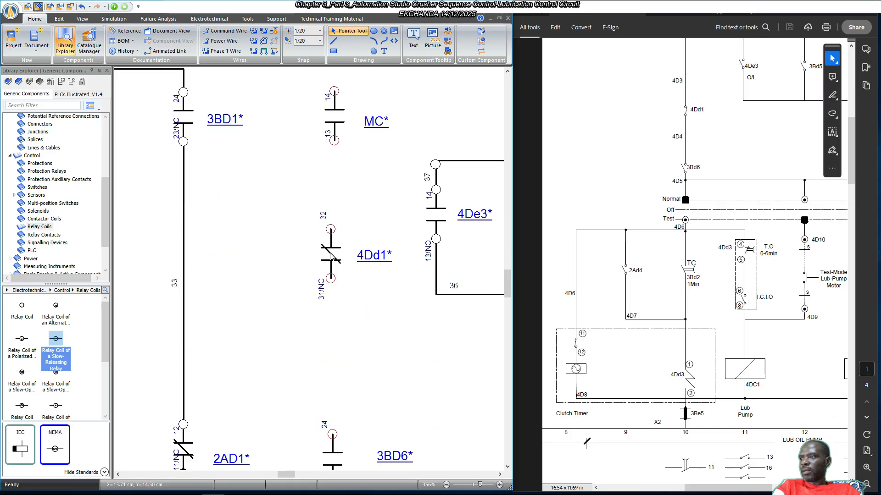
pyautogui.scroll(-3, 284, 274)
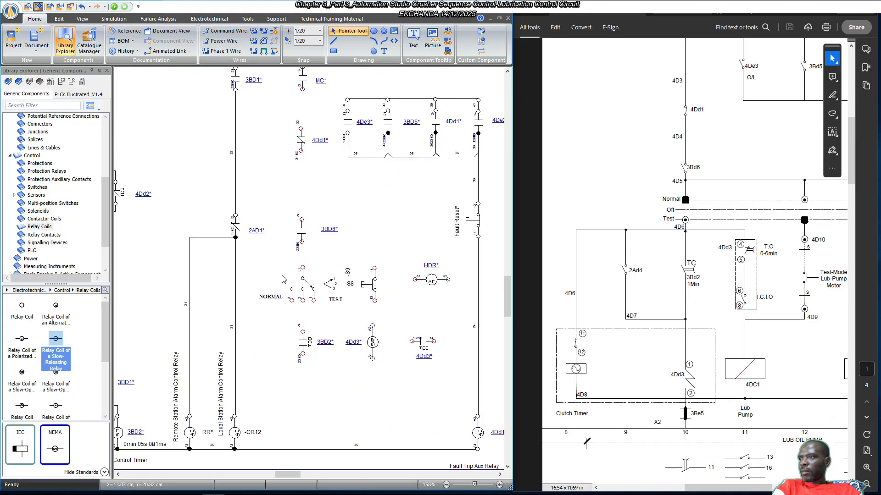
pyautogui.scroll(2, 316, 275)
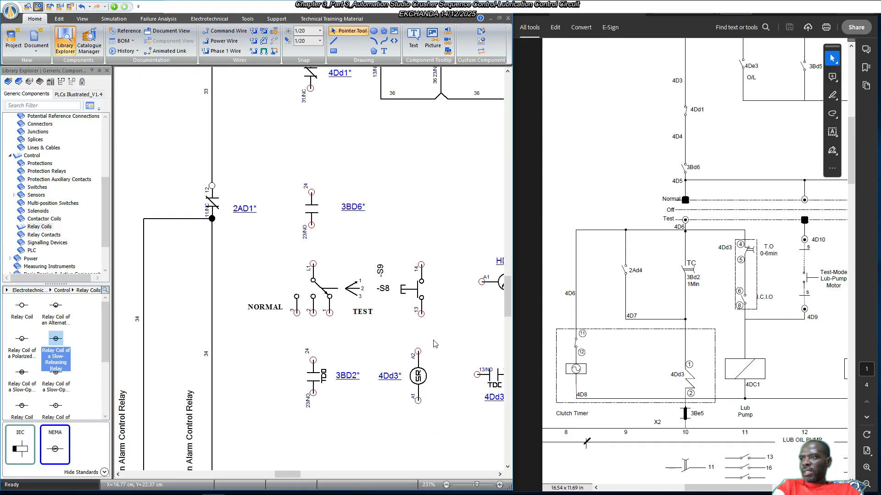
pyautogui.scroll(-1, 434, 340)
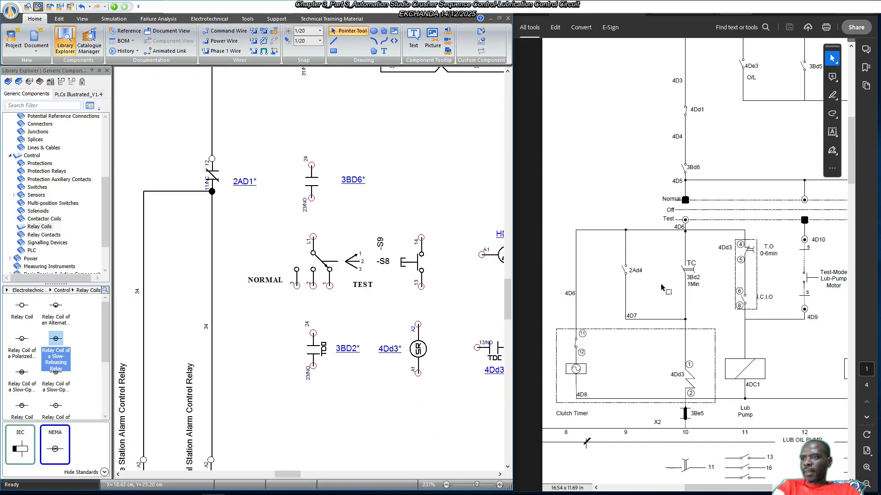
pyautogui.scroll(8, 660, 284)
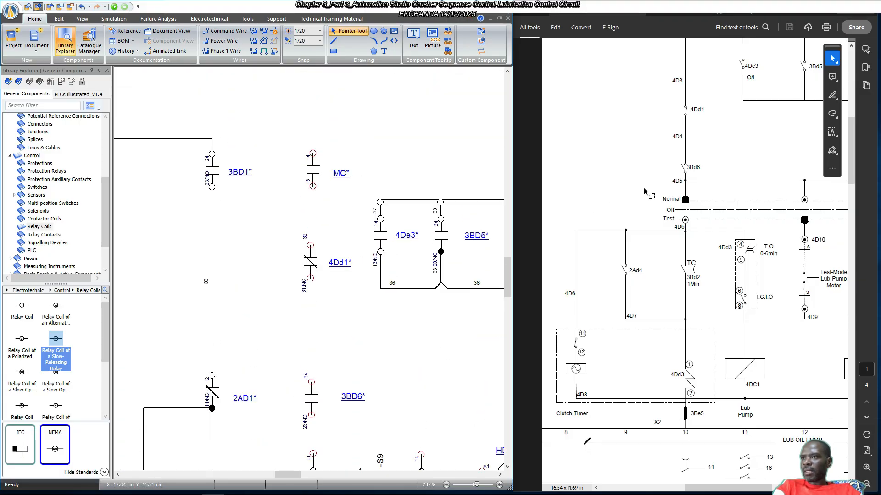
pyautogui.scroll(3, 644, 191)
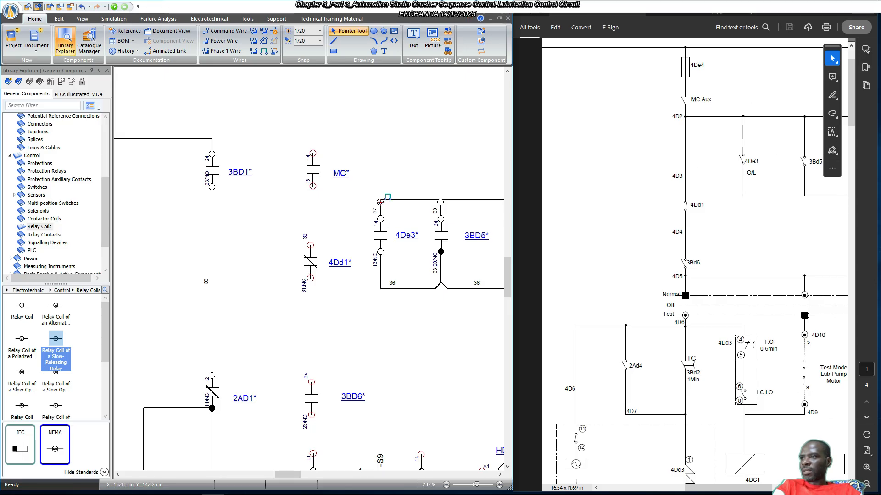
pyautogui.moveTo(313, 153); pyautogui.dragTo(212, 153)
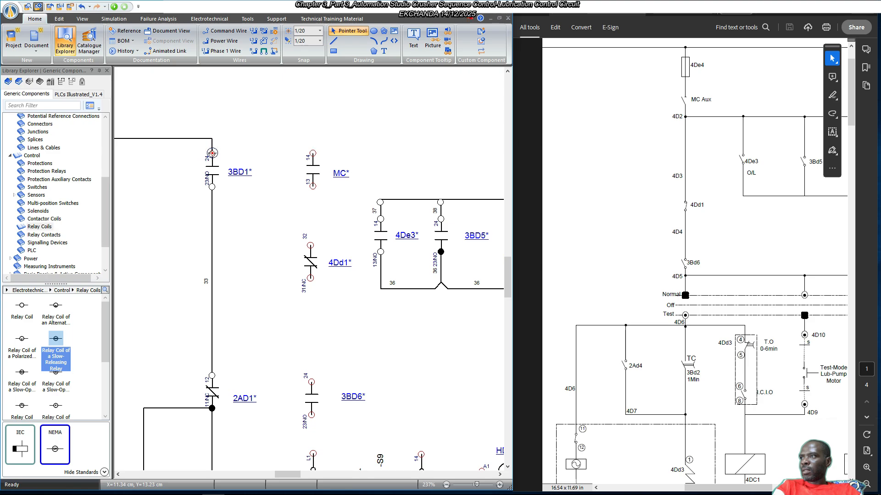
pyautogui.click(266, 166)
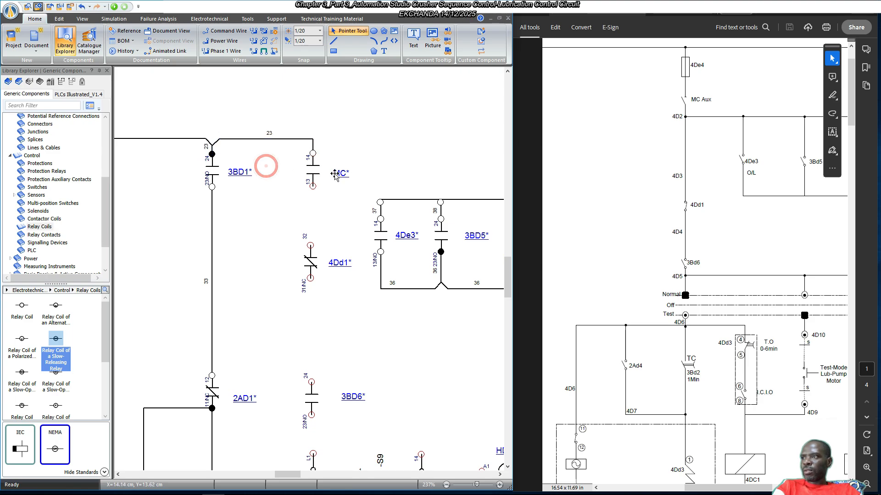
pyautogui.moveTo(312, 186); pyautogui.dragTo(301, 235)
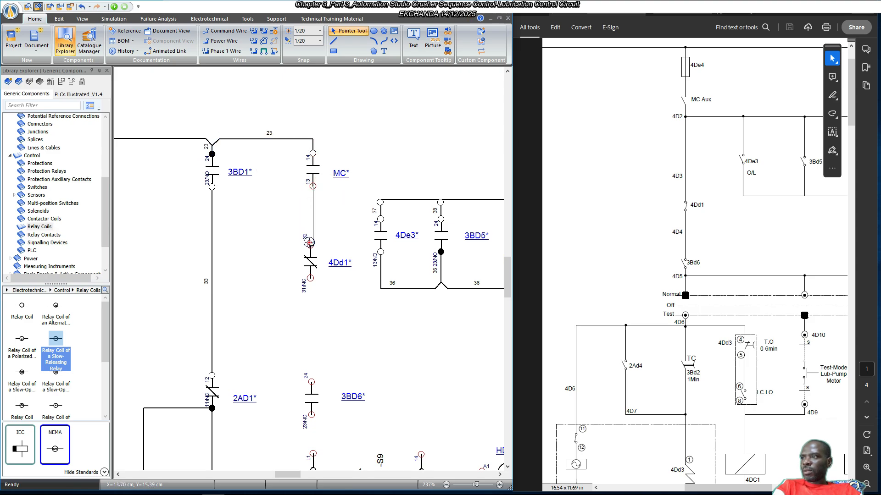
pyautogui.press('Escape')
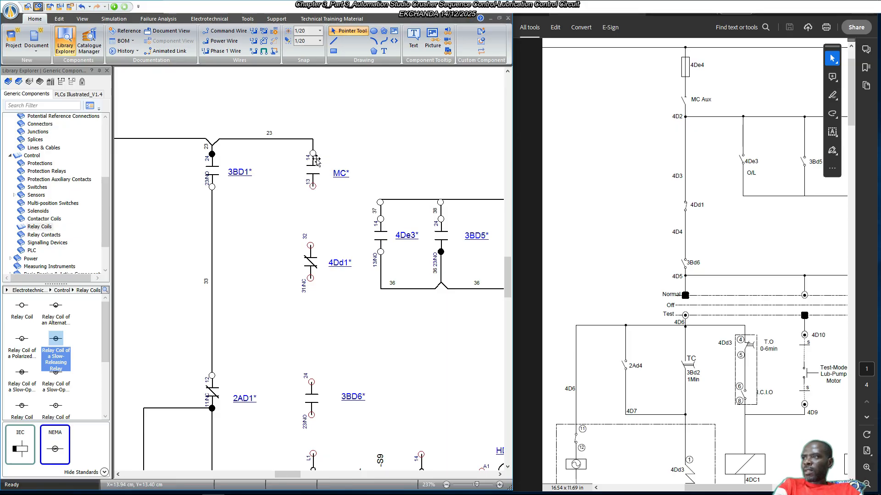
# Align the middles of the 4Dd1, 3BD6 and 3BD2 contacts with the MC contact.
pyautogui.click(310, 169)
pyautogui.scroll(-2, 312, 193)
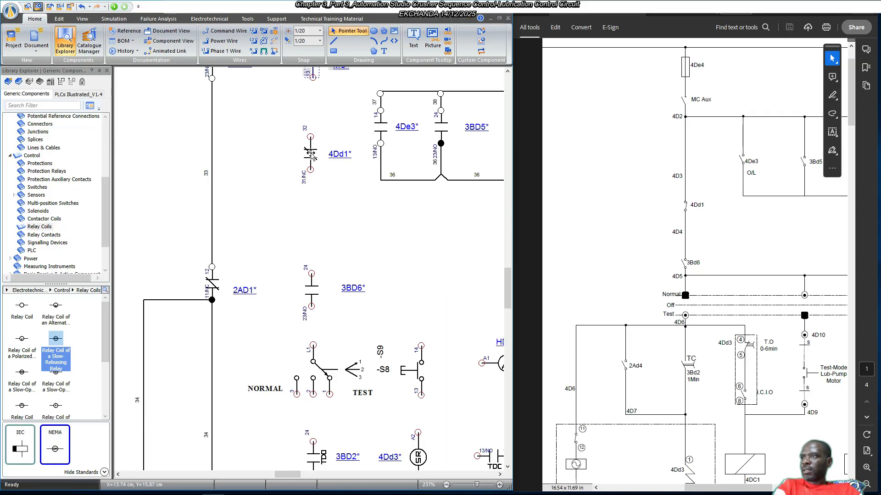
pyautogui.click(312, 285)
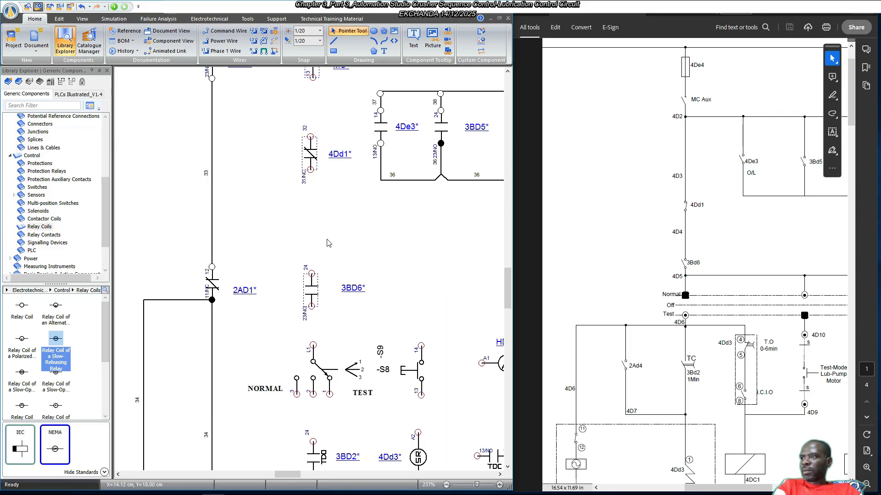
pyautogui.scroll(-2, 324, 246)
pyautogui.click(317, 347)
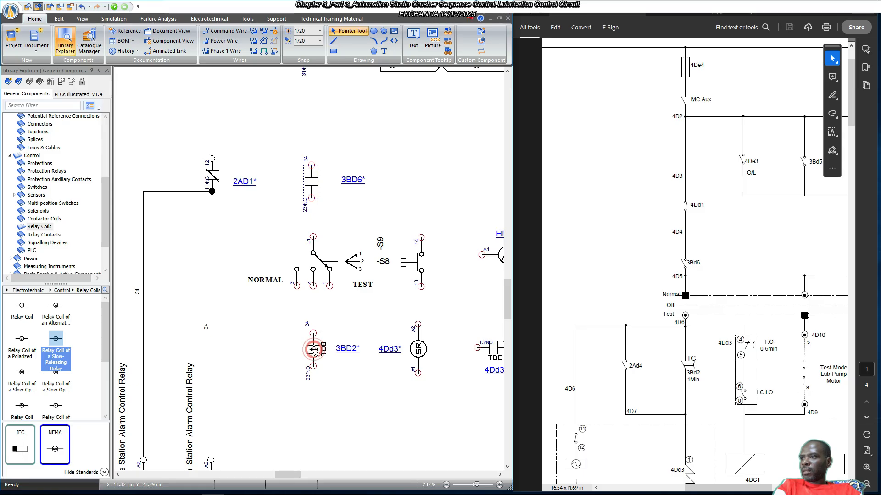
pyautogui.scroll(-3, 322, 335)
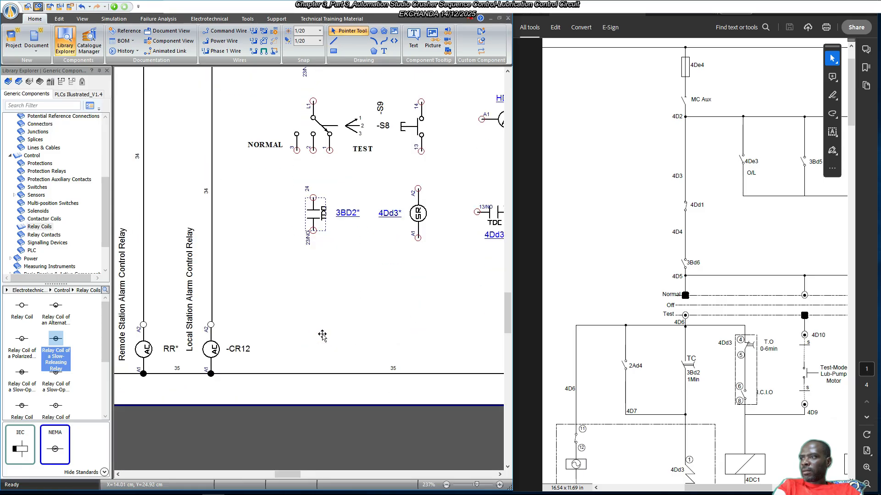
pyautogui.rightClick(307, 213)
pyautogui.moveTo(392, 345)
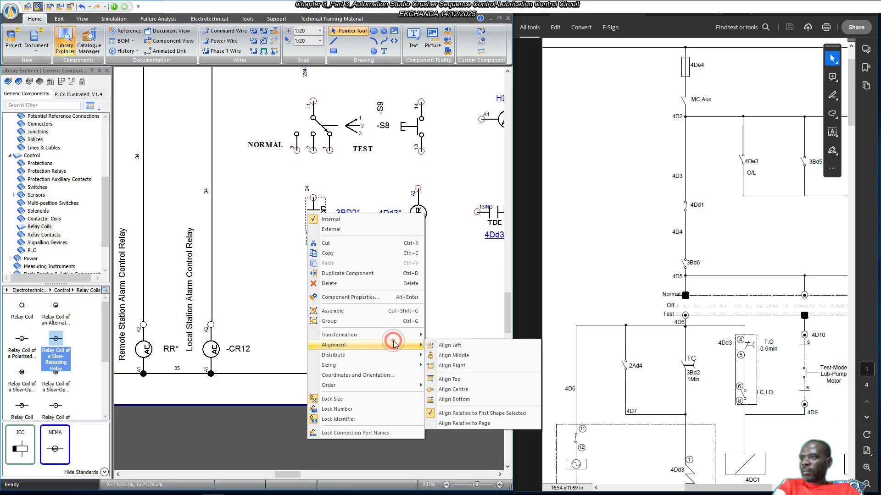
pyautogui.click(464, 357)
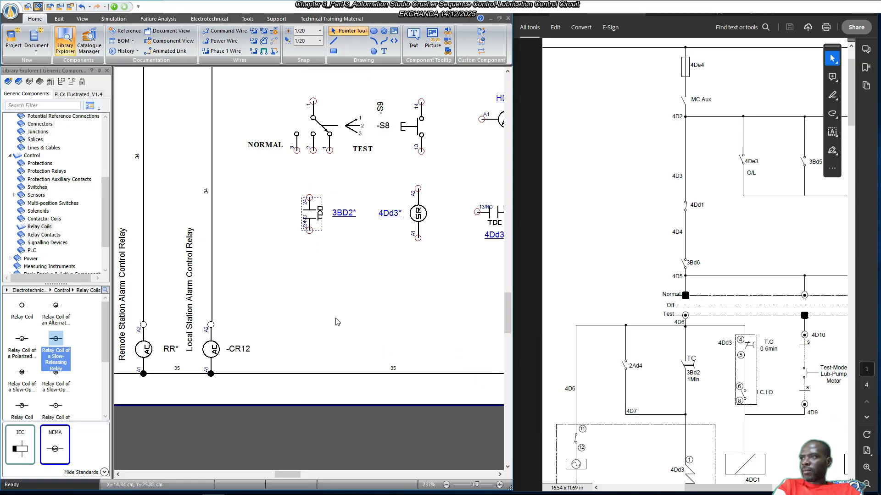
pyautogui.scroll(7, 337, 322)
pyautogui.click(339, 310)
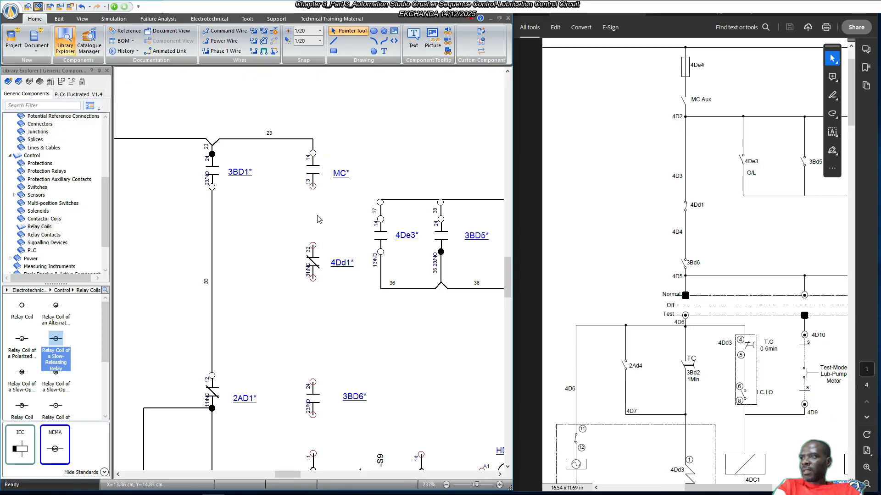
# Wire MC terminal 13 to 4Dd1 terminal 32 and to the upper junction of the 4De3 branch on wire 37.
pyautogui.moveTo(313, 186); pyautogui.dragTo(313, 245)
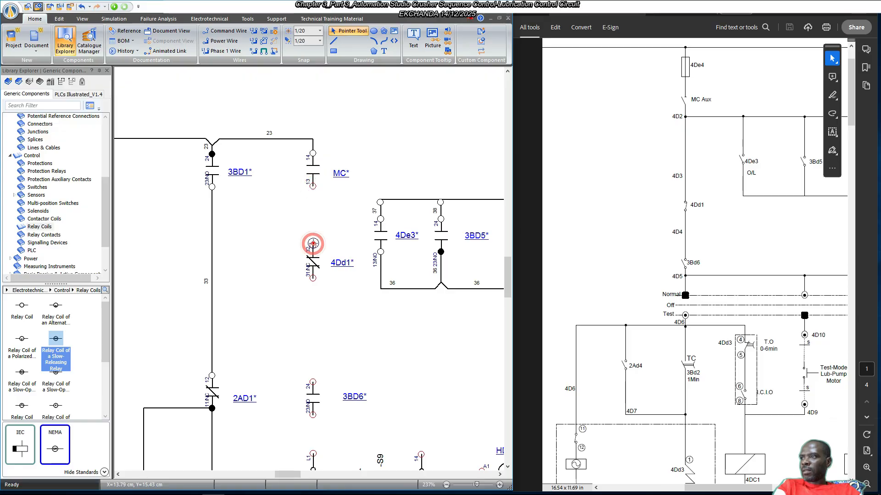
pyautogui.click(331, 309)
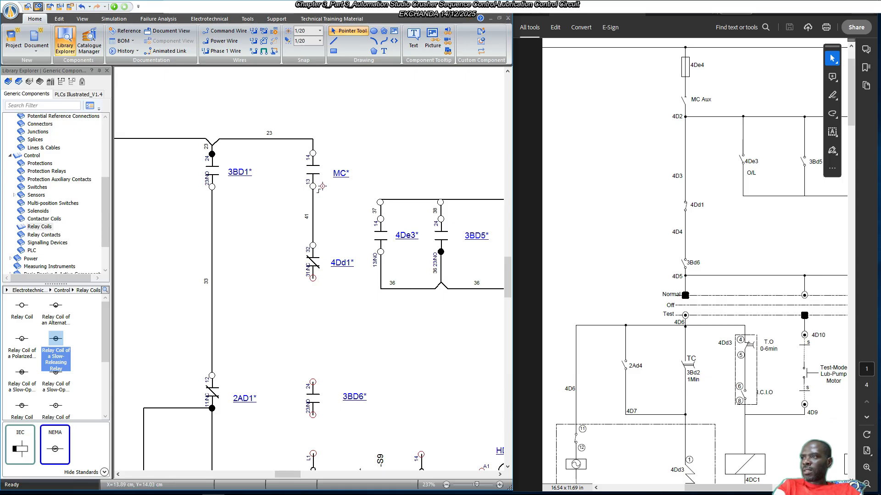
pyautogui.click(380, 202)
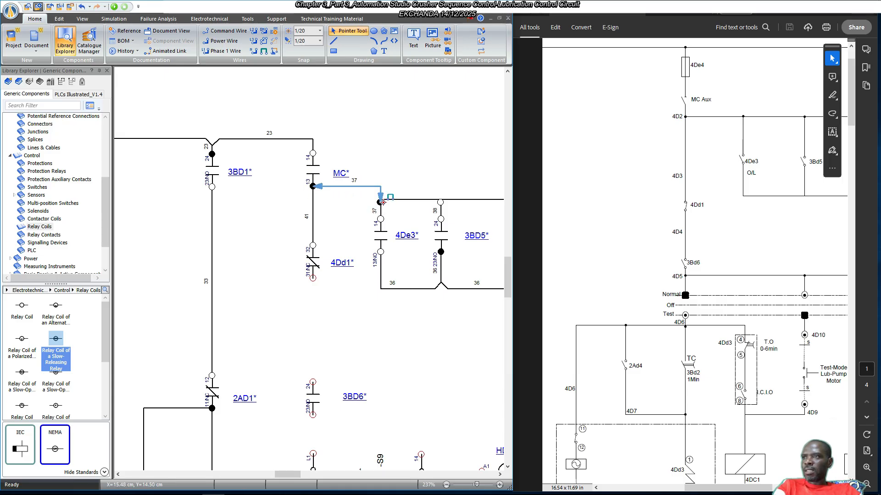
pyautogui.click(352, 235)
# Wire 4Dd1 terminal 31/NC to 3BD6 terminal 24, and 3BD6 terminal 23/NO to the selector switch's L1 terminal.
pyautogui.scroll(-3, 363, 236)
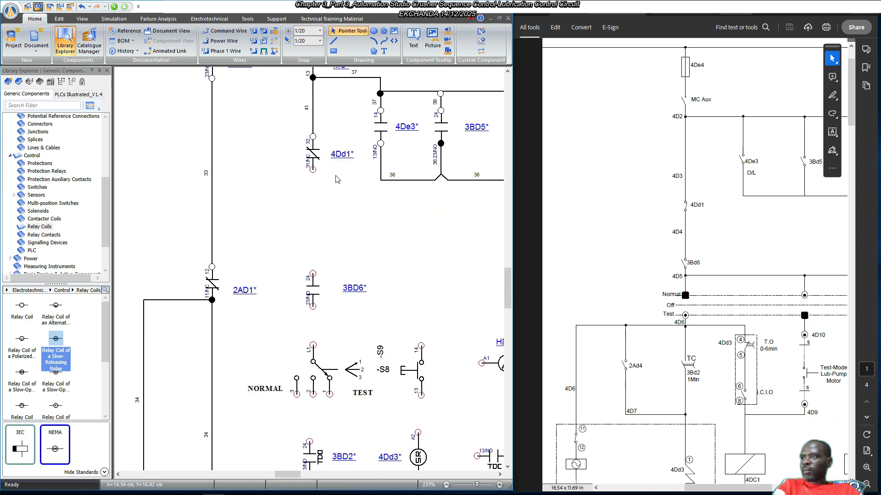
pyautogui.click(313, 170)
pyautogui.click(313, 274)
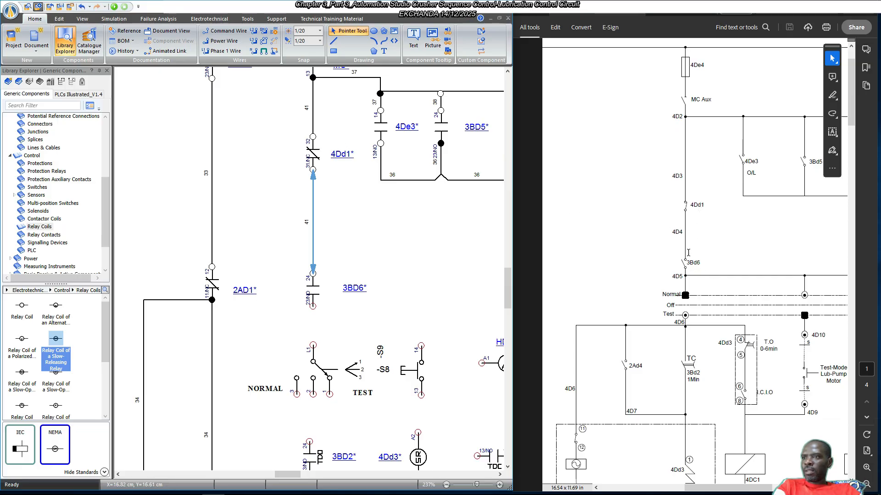
pyautogui.moveTo(315, 305); pyautogui.dragTo(313, 345)
pyautogui.scroll(-3, 345, 316)
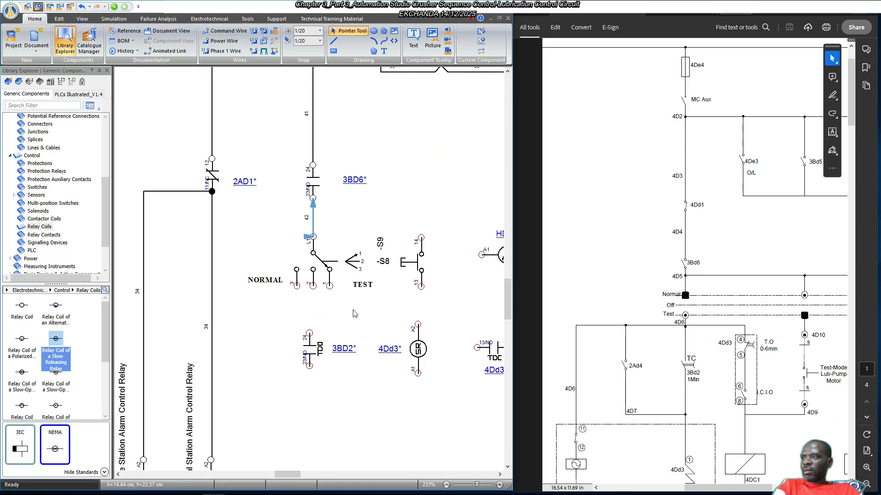
pyautogui.click(355, 321)
# Wire the selector switch's NORMAL terminal 3 to 3BD2 terminal 24, and lower the contact with its 23/NO label beneath it.
pyautogui.scroll(-2, 354, 258)
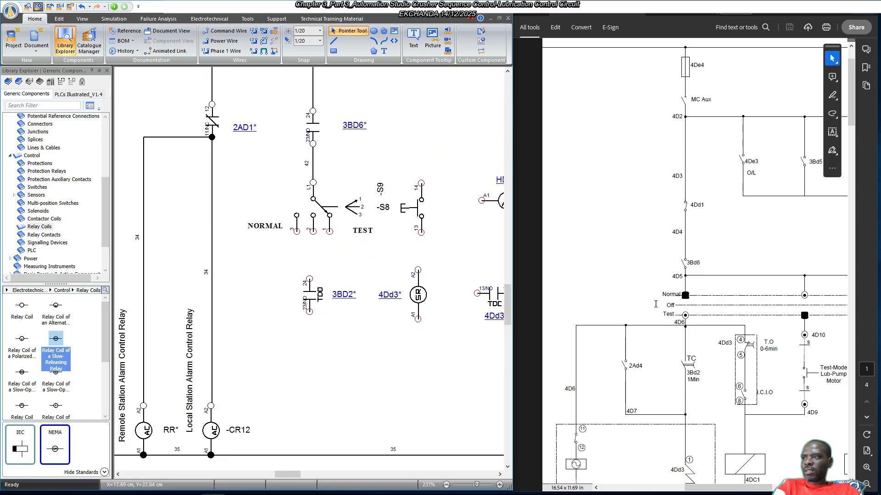
pyautogui.scroll(-1, 702, 320)
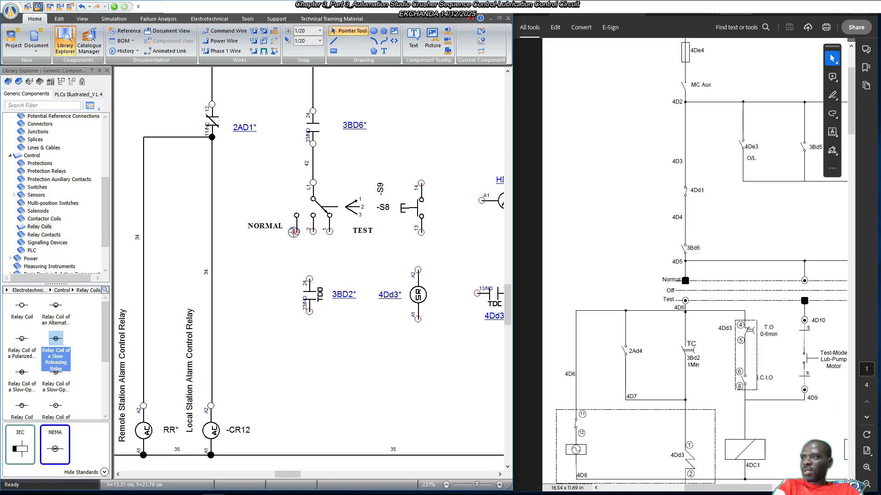
pyautogui.click(309, 277)
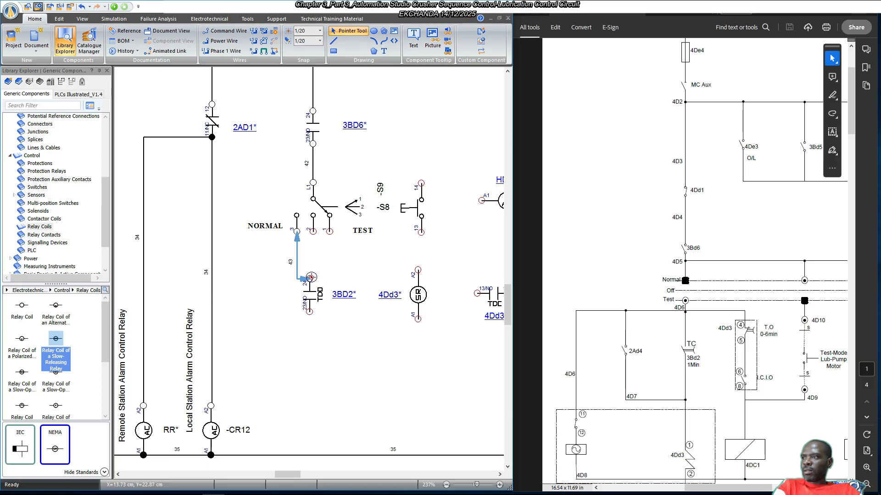
pyautogui.click(344, 323)
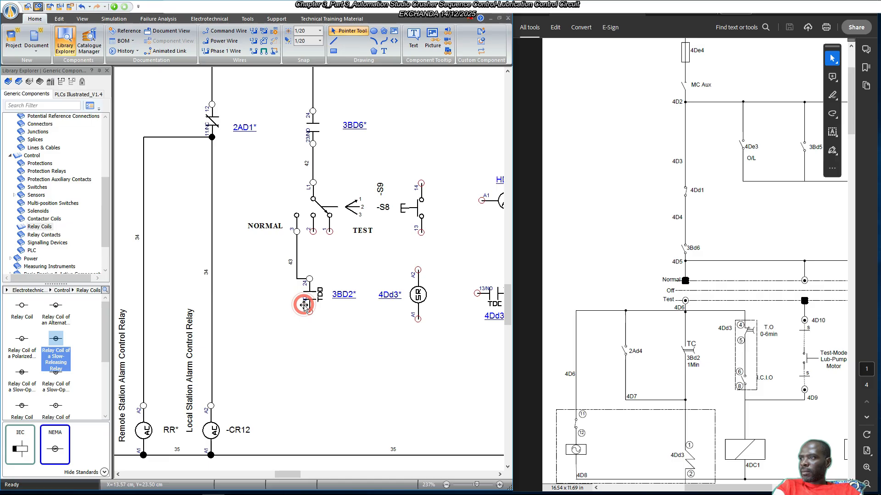
pyautogui.moveTo(303, 306)
pyautogui.mouseDown()
pyautogui.moveTo(306, 327)
pyautogui.moveTo(312, 321)
pyautogui.mouseUp()
pyautogui.click(338, 328)
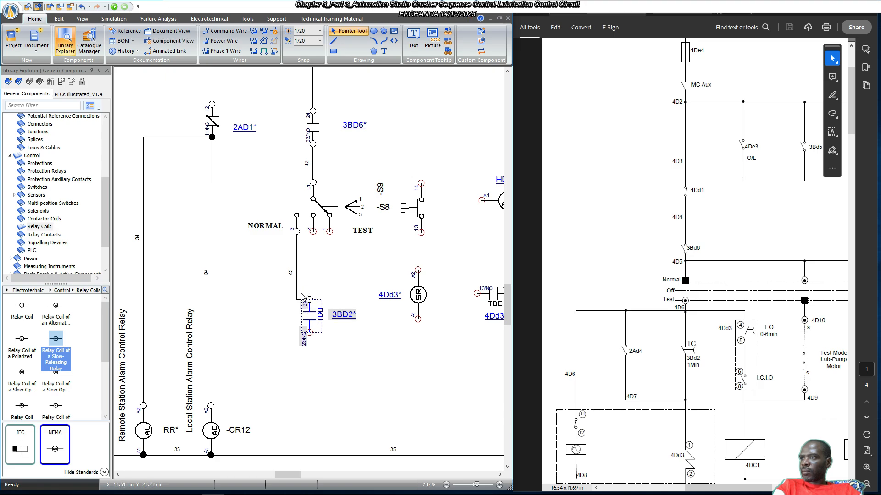
pyautogui.click(300, 297)
pyautogui.click(301, 299)
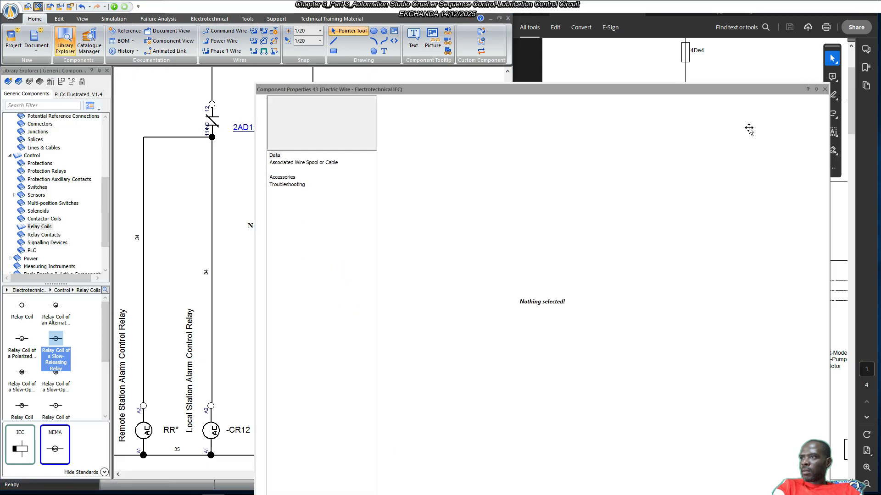
pyautogui.click(825, 91)
pyautogui.click(365, 314)
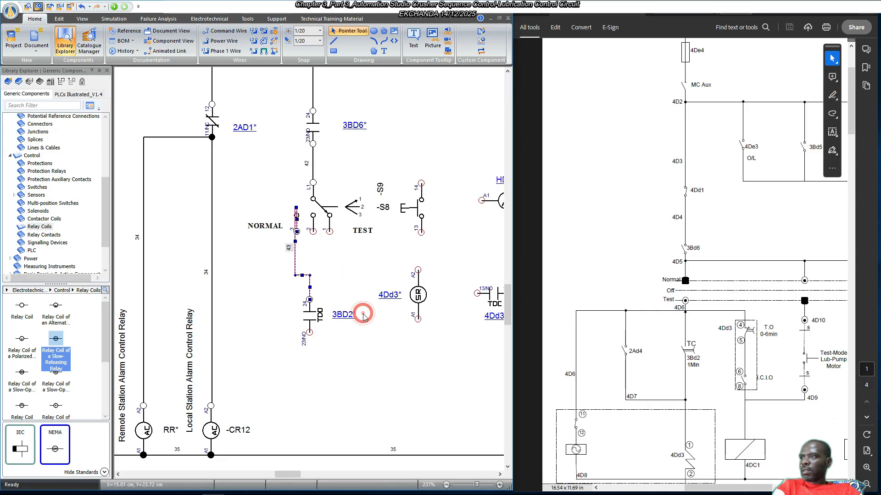
pyautogui.hotkey('ctrl', 'z')
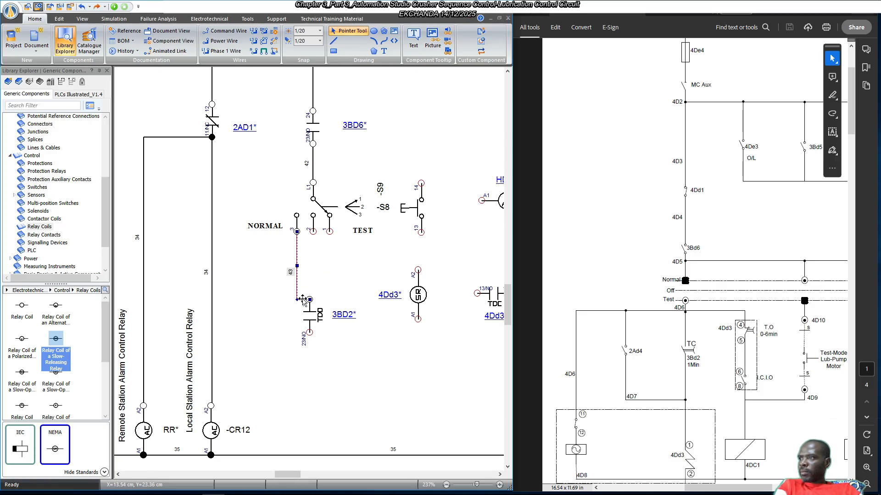
# Raise the horizontal segment of the wire between selector terminal 3 and 3BD2 to about midway between them.
pyautogui.moveTo(302, 300); pyautogui.dragTo(303, 267)
pyautogui.click(351, 270)
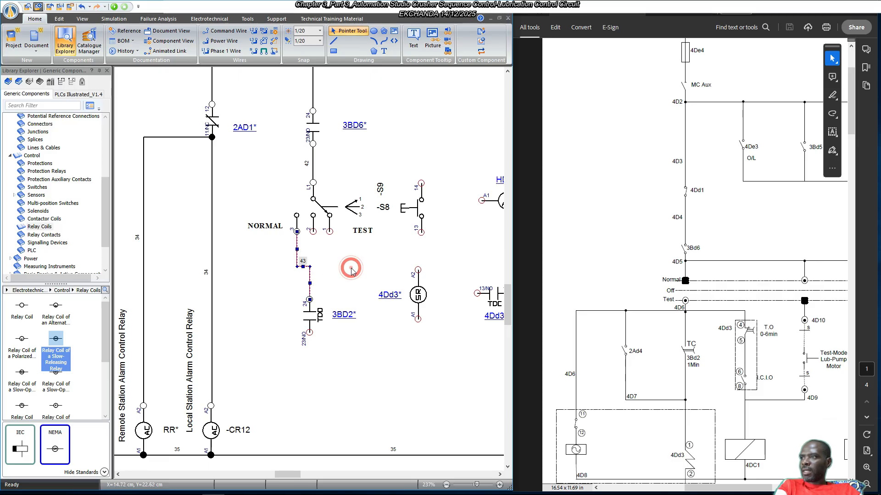
# Place the 4Dd3 slow-releasing relay coil beneath the 3BD2 contact and wire its A2 terminal to 3BD2 terminal 23/NO.
pyautogui.scroll(-1, 345, 258)
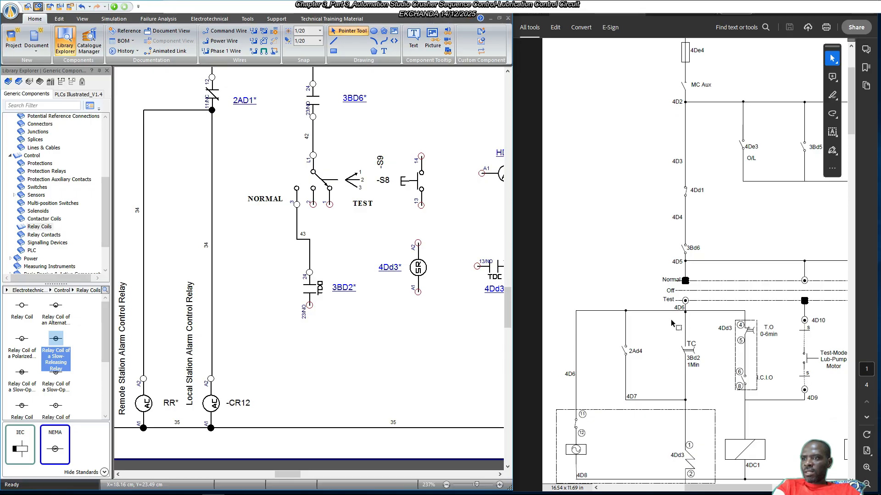
pyautogui.scroll(-1, 650, 388)
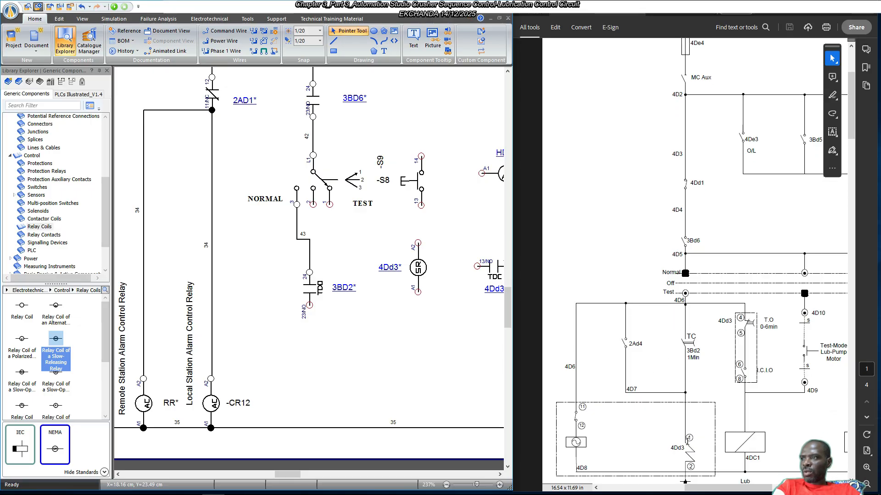
pyautogui.moveTo(423, 274); pyautogui.dragTo(315, 365)
pyautogui.moveTo(312, 358); pyautogui.dragTo(312, 359)
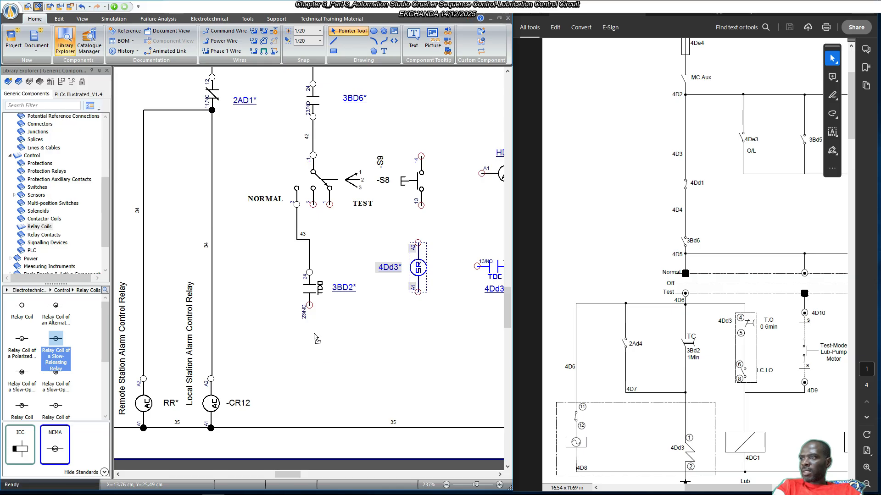
pyautogui.click(320, 321)
pyautogui.moveTo(313, 306); pyautogui.dragTo(312, 338)
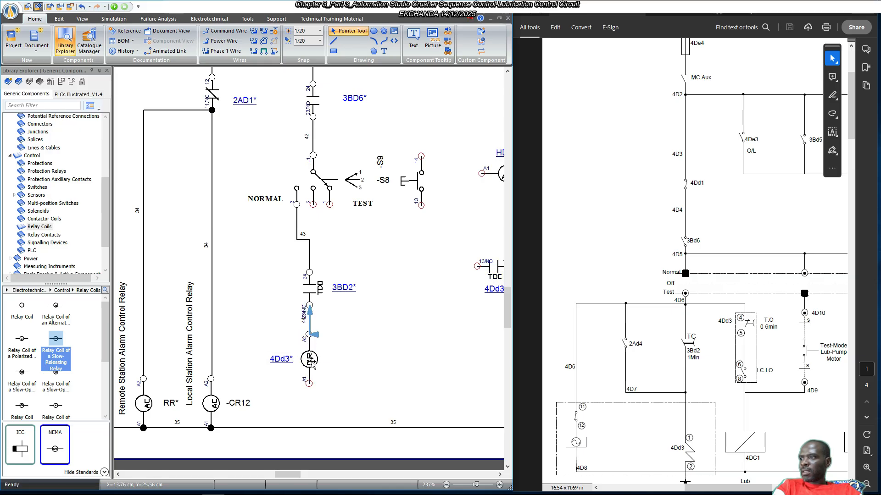
pyautogui.click(355, 371)
# Align the bottom of the 4Dd3 coil with the bottom of the -CR12 coil.
pyautogui.click(213, 399)
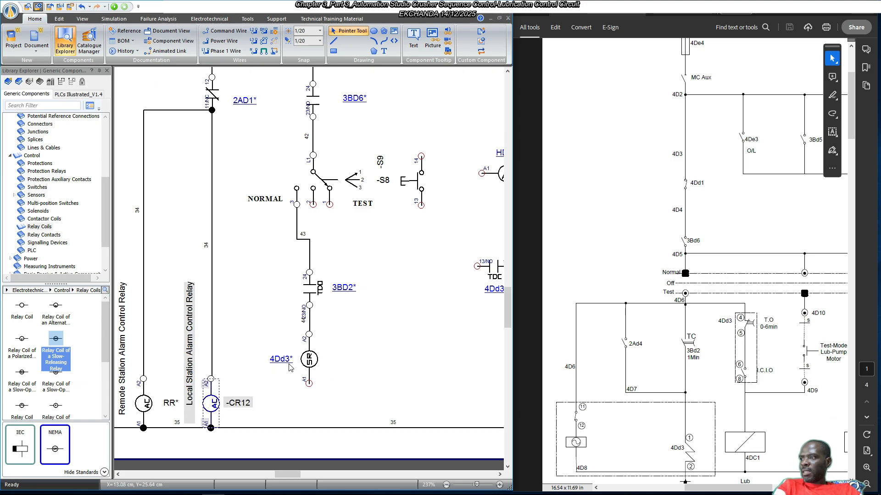
pyautogui.click(310, 360)
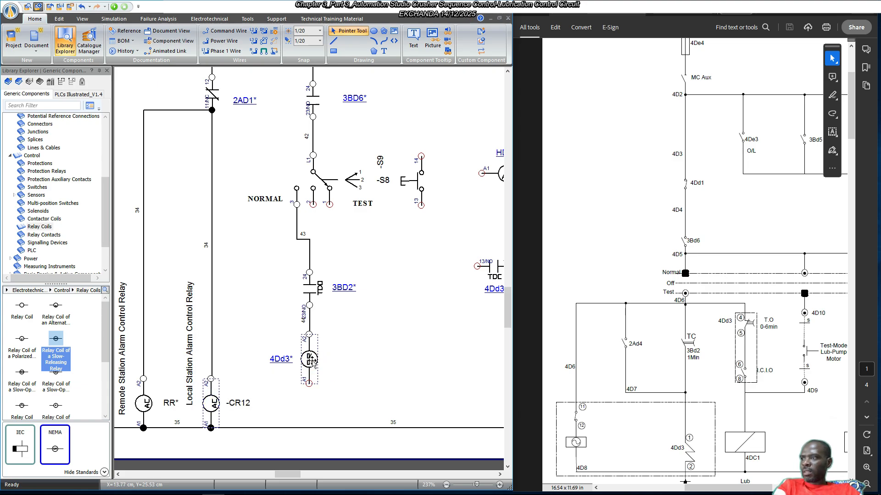
pyautogui.rightClick(313, 363)
pyautogui.moveTo(399, 266)
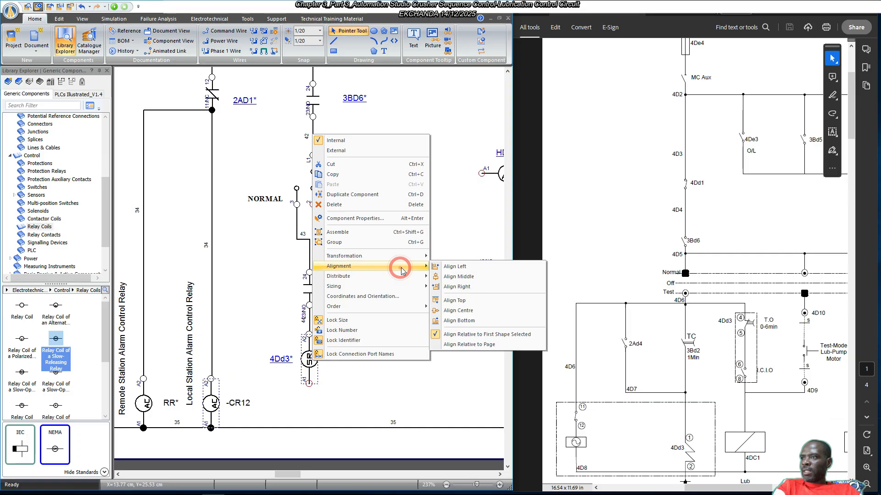
pyautogui.click(464, 321)
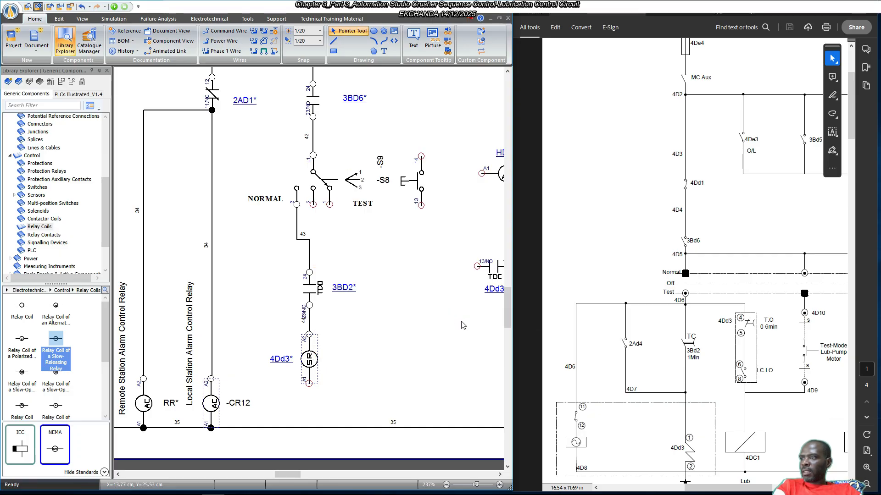
pyautogui.click(324, 401)
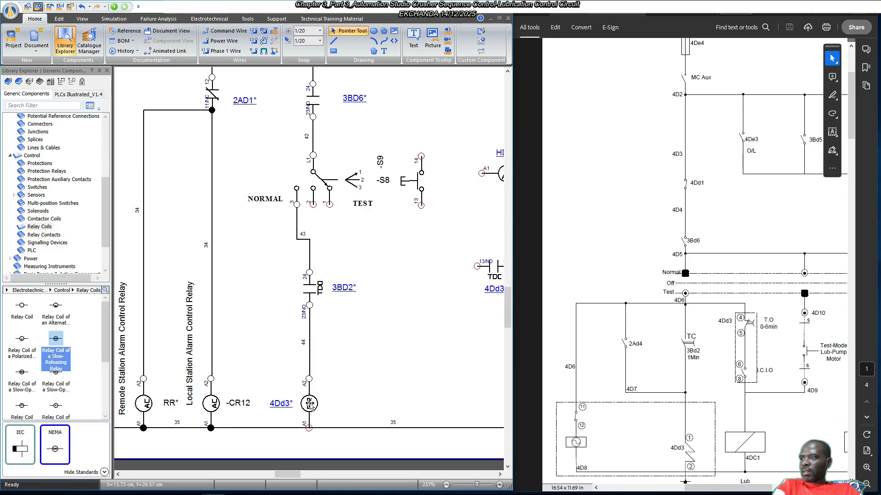
# Shift the 4Dd3 coil slightly to the right, joining its A1 terminal to common wire 35.
pyautogui.doubleClick(309, 404)
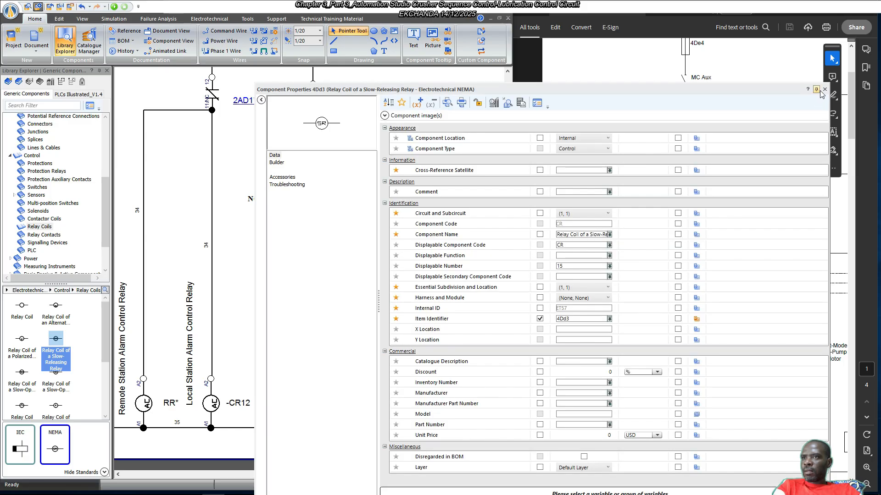
pyautogui.click(824, 89)
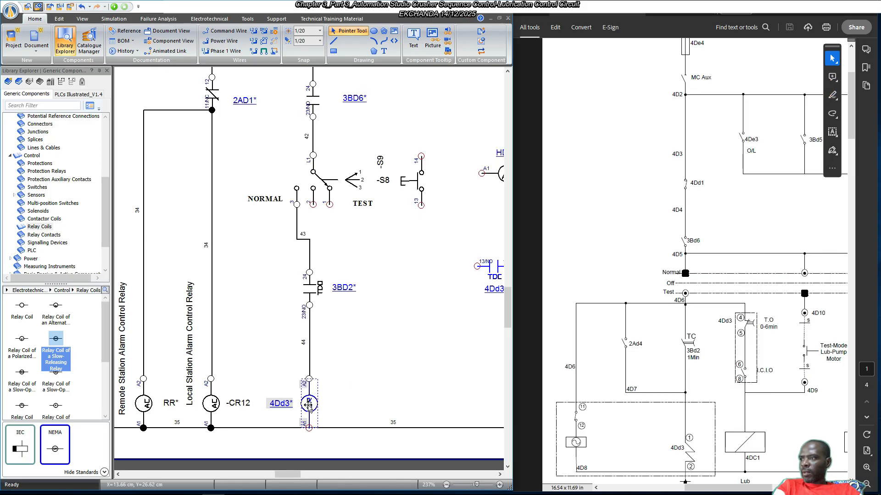
pyautogui.moveTo(309, 405)
pyautogui.mouseDown()
pyautogui.moveTo(311, 388)
pyautogui.moveTo(312, 405)
pyautogui.mouseUp()
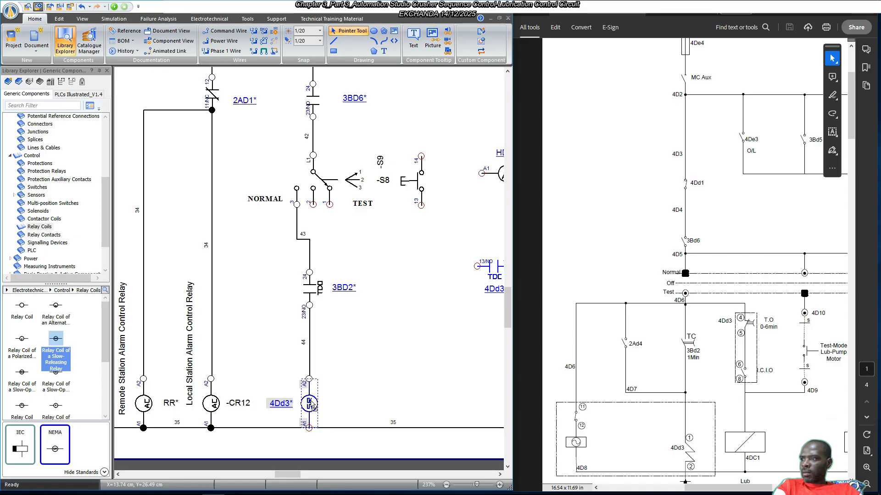
pyautogui.click(374, 375)
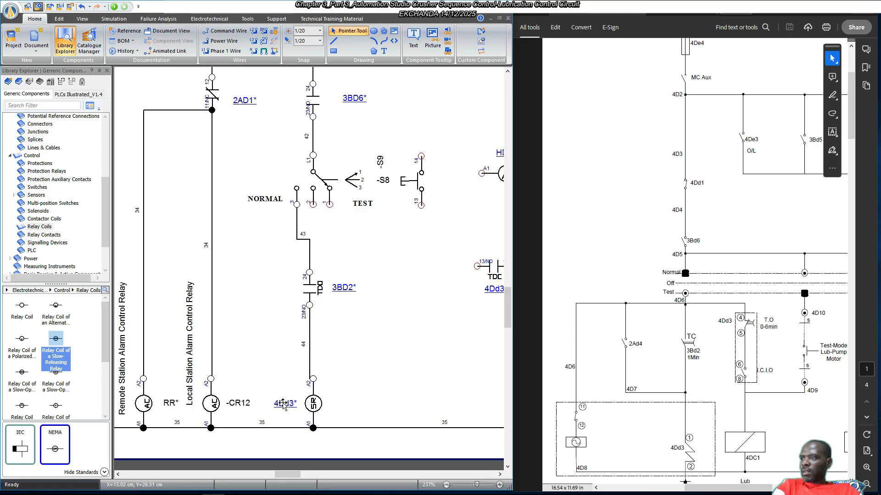
# Move the 4Dd3 label to the right of its slow-releasing relay coil.
pyautogui.moveTo(283, 404); pyautogui.dragTo(342, 401)
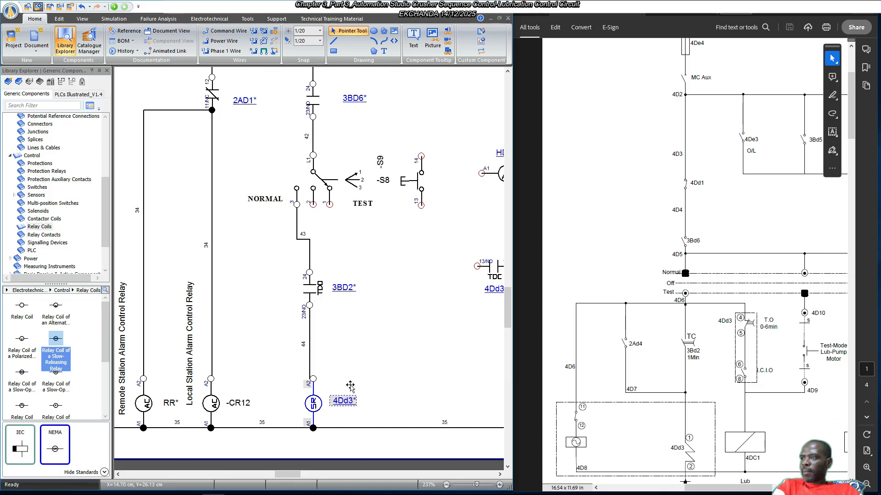
pyautogui.click(379, 326)
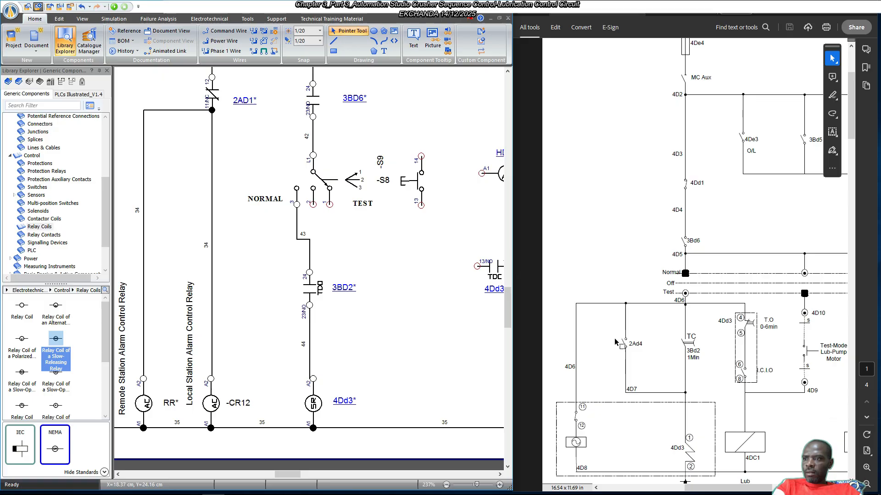
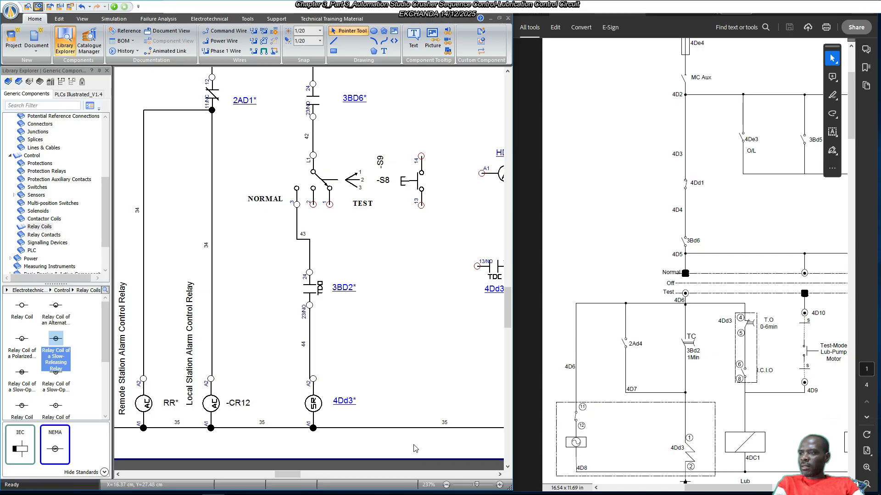
# Check the spare relay coils in the drawing and the reference schematic's second sheet for the 2Ad4 relay.
pyautogui.moveTo(299, 474); pyautogui.dragTo(327, 476)
pyautogui.scroll(3, 426, 293)
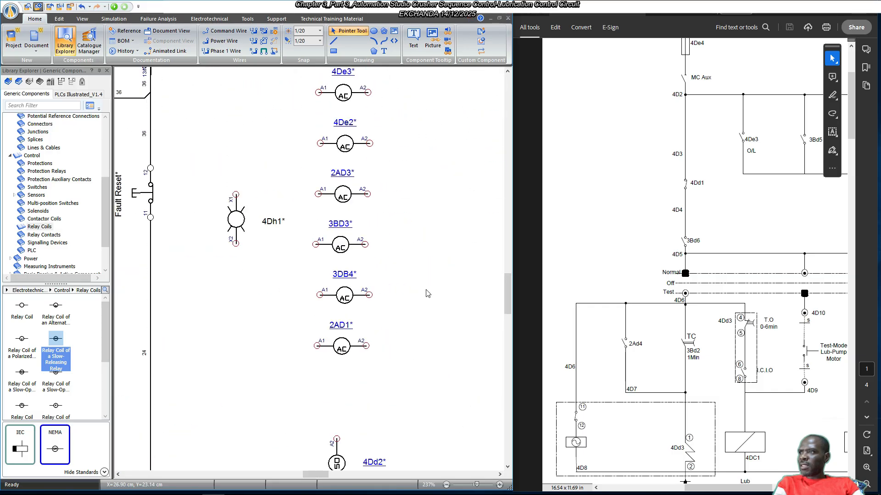
pyautogui.scroll(2, 426, 293)
pyautogui.scroll(1, 426, 293)
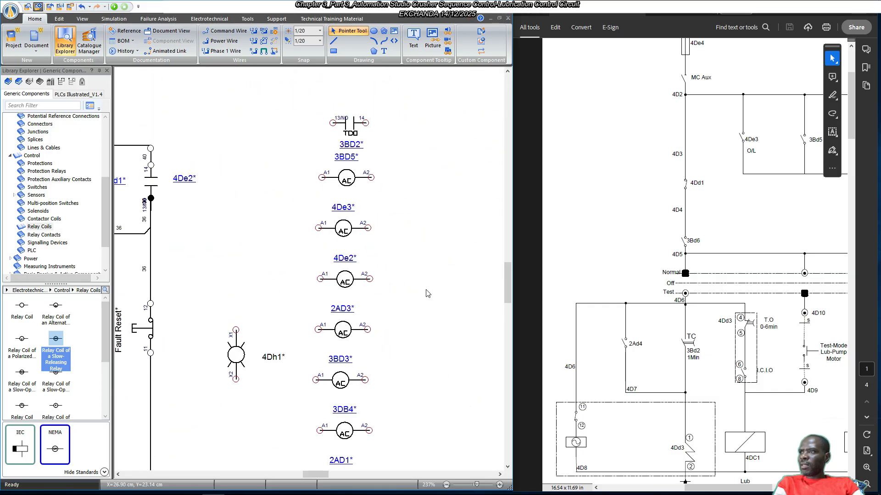
pyautogui.scroll(1, 427, 293)
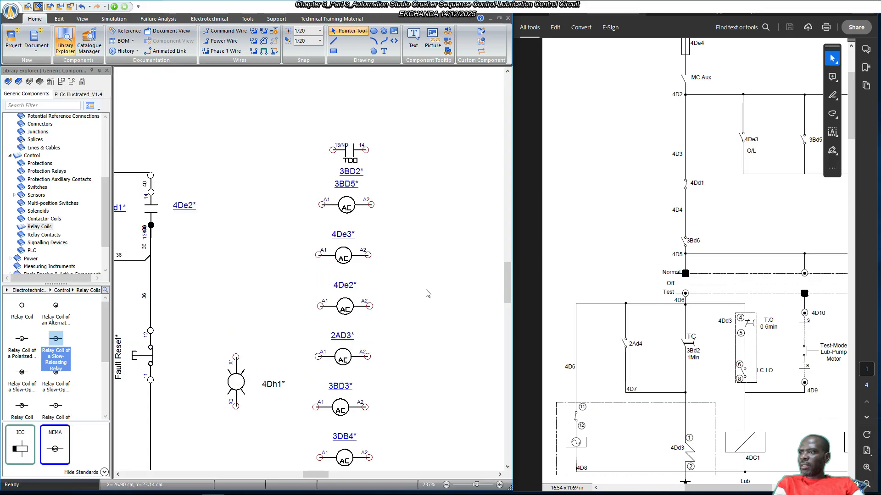
pyautogui.scroll(-1, 427, 294)
pyautogui.click(737, 345)
pyautogui.scroll(-10, 736, 349)
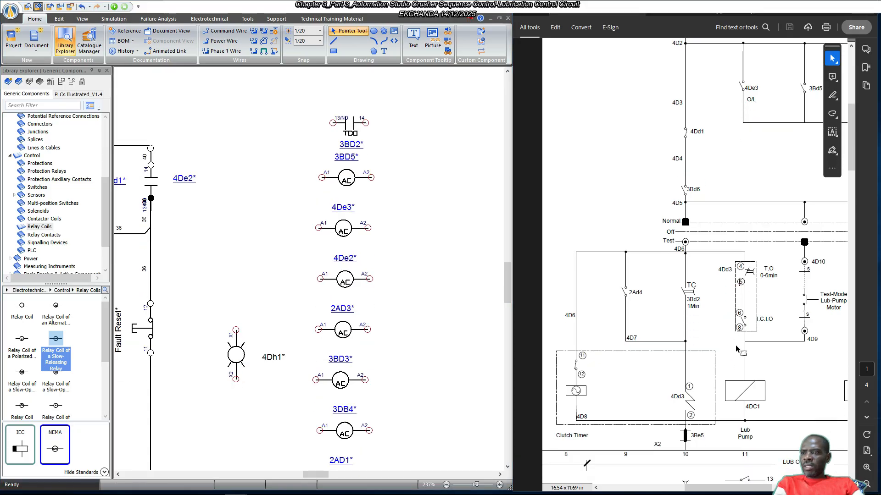
pyautogui.scroll(-3, 683, 435)
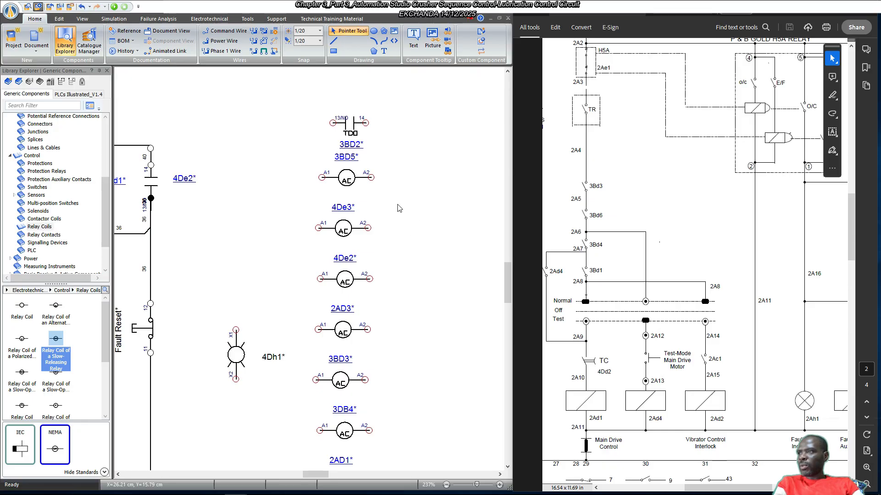
# Move the 2AD1 coil slightly lower in the column of spare relay coils.
pyautogui.scroll(-3, 363, 355)
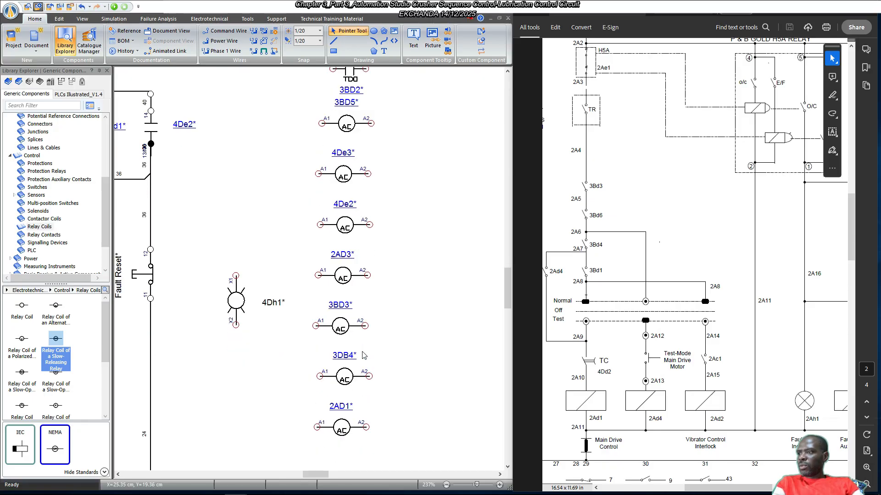
pyautogui.scroll(-1, 354, 375)
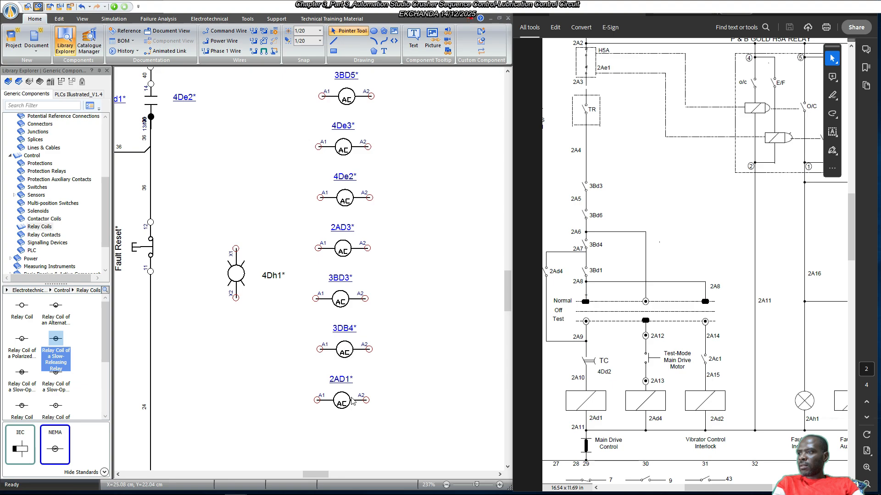
pyautogui.click(348, 404)
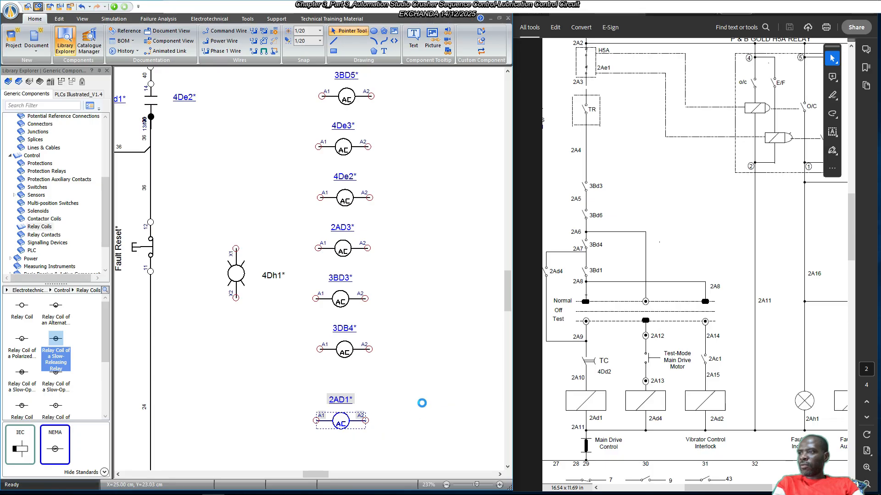
pyautogui.hotkey('ctrl', 'v')
pyautogui.doubleClick(412, 418)
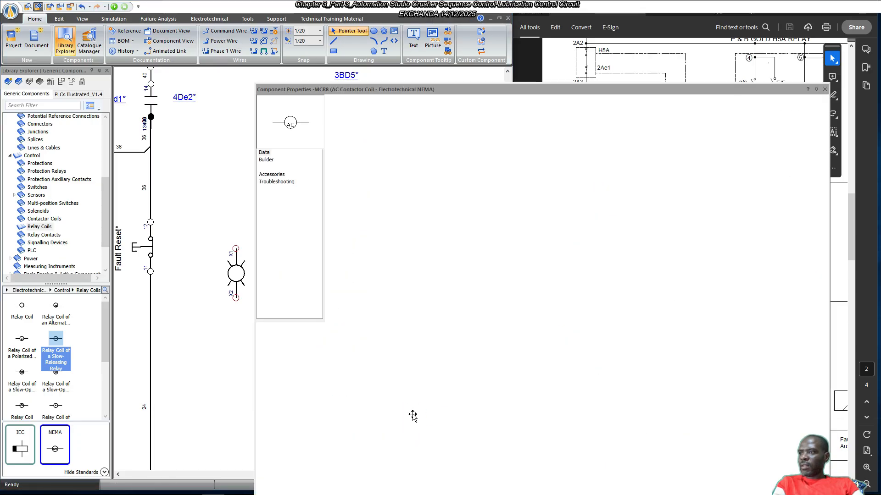
pyautogui.click(824, 90)
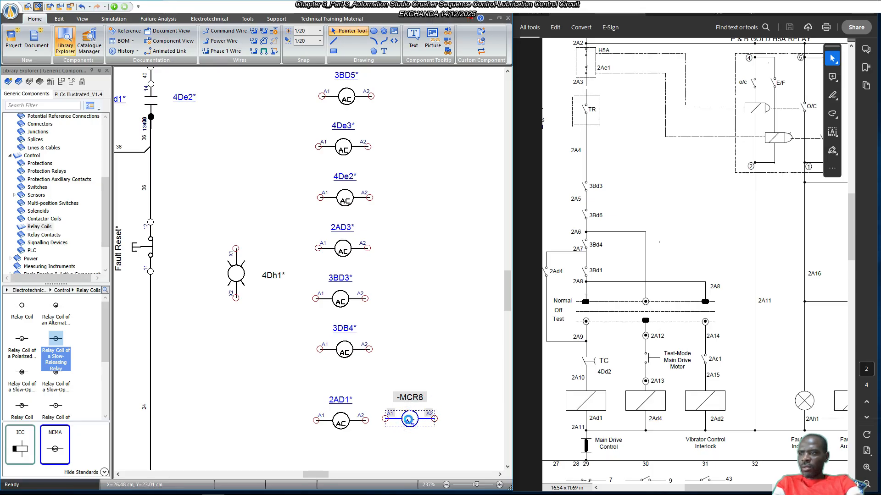
pyautogui.press('Delete')
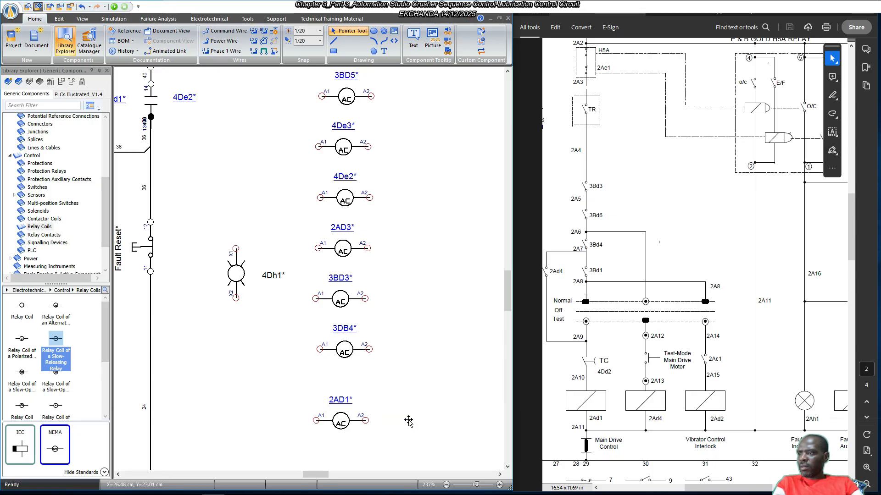
# Place an alternating current relay coil to the right of the 2AD1 coil and set its item identifier to 2Ad4.
pyautogui.click(40, 227)
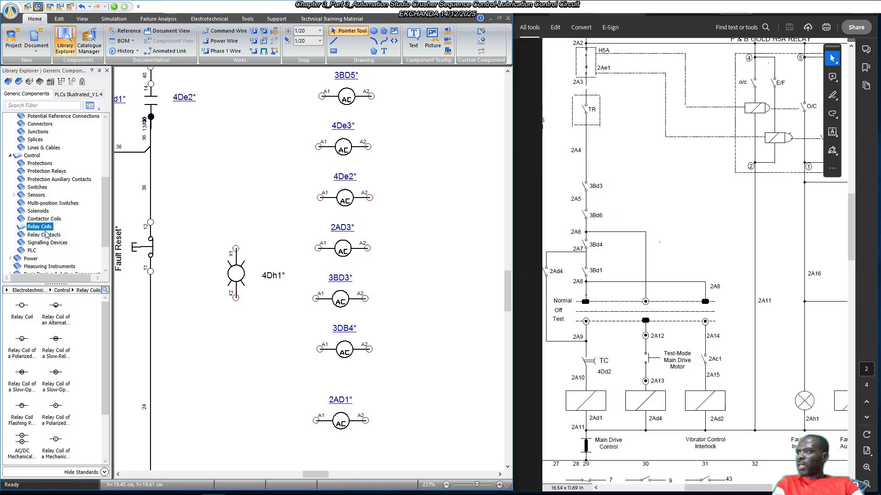
pyautogui.moveTo(52, 314); pyautogui.dragTo(445, 394)
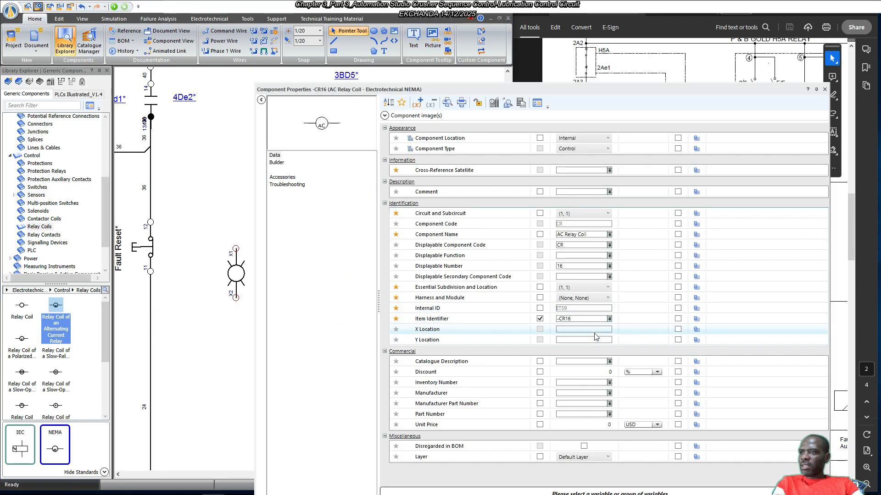
pyautogui.click(539, 323)
pyautogui.write('2A')
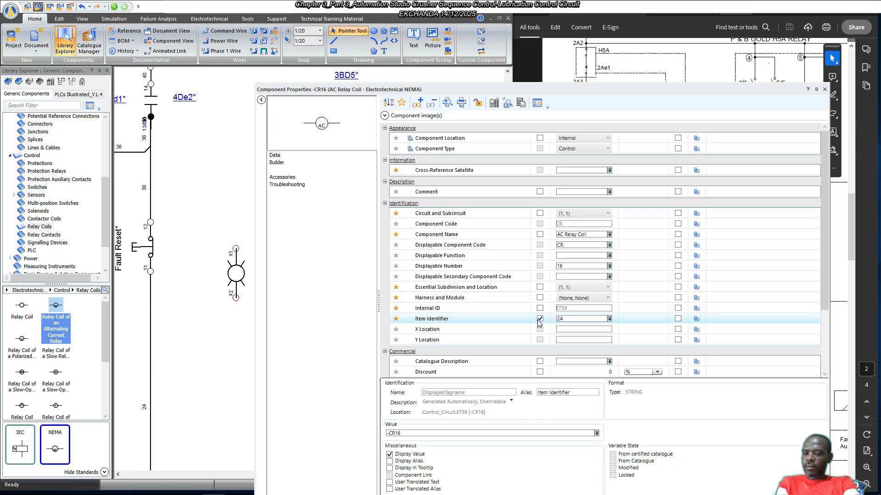
pyautogui.write('d4')
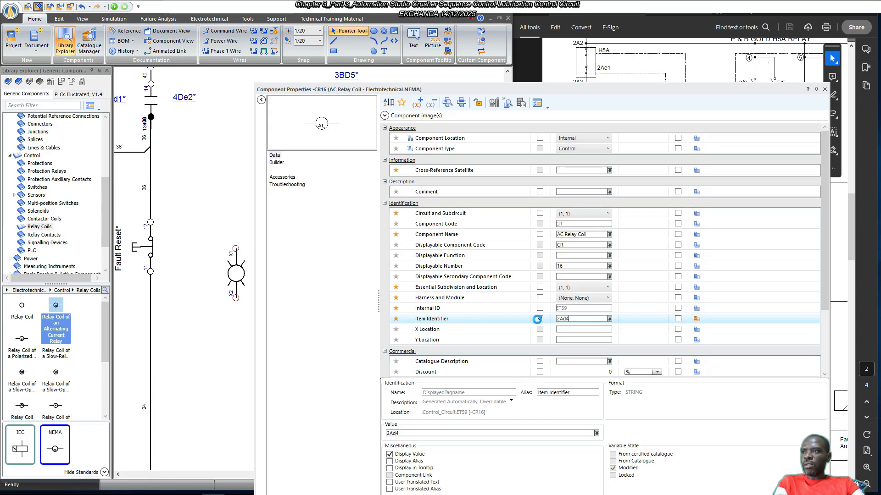
pyautogui.press('Return')
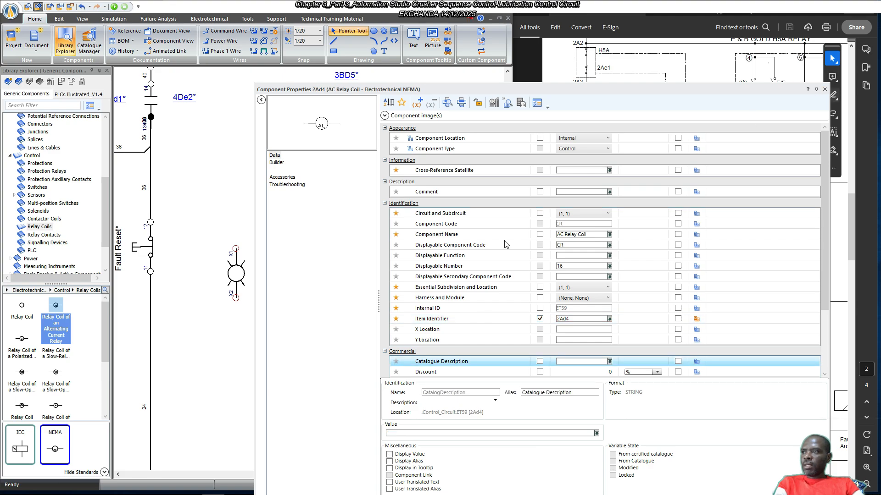
# Add a contact group with one NO contact to the 2Ad4 relay coil and apply the configuration.
pyautogui.click(277, 163)
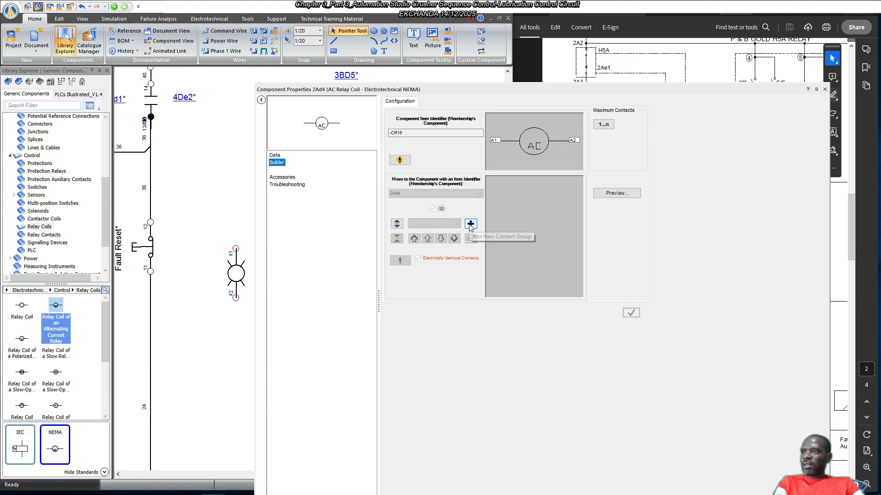
pyautogui.click(471, 224)
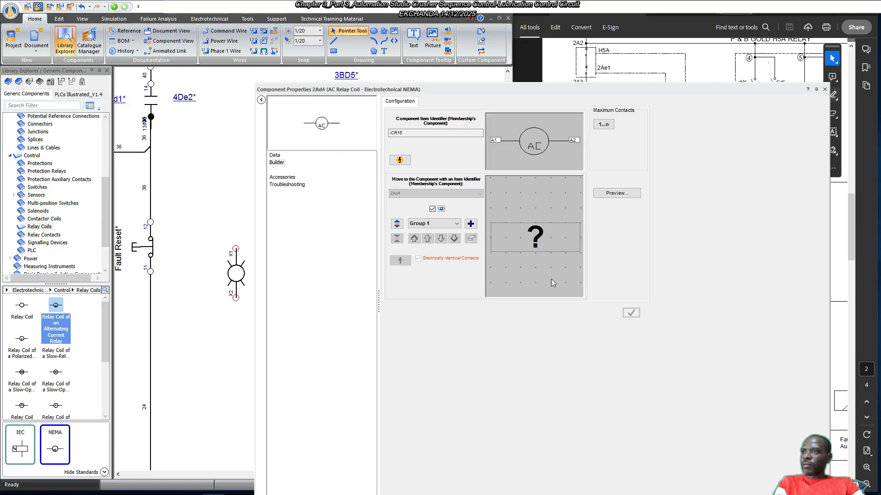
pyautogui.doubleClick(550, 245)
pyautogui.click(307, 165)
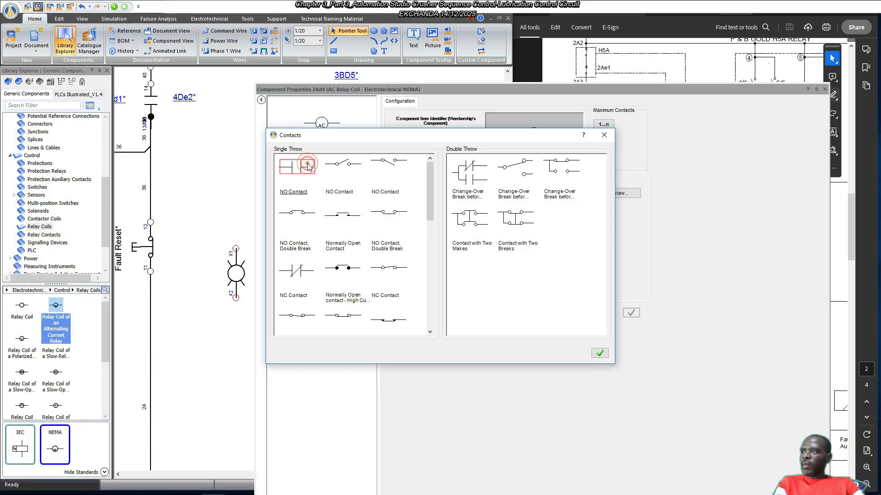
pyautogui.click(309, 166)
pyautogui.click(630, 313)
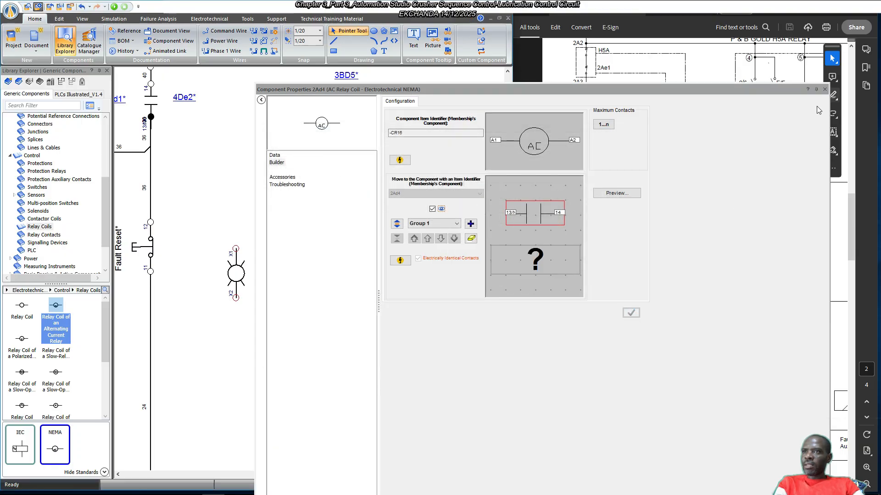
pyautogui.click(824, 90)
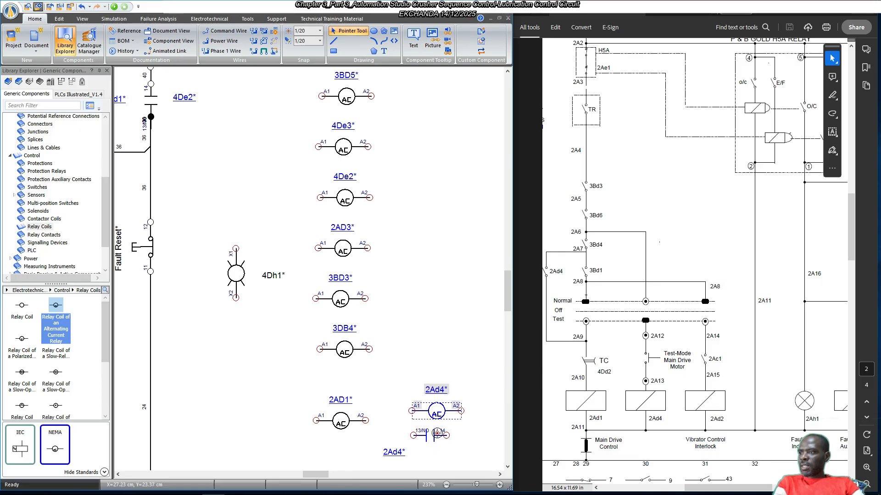
# Move the 2Ad4 NO contact to the left of 3BD2 and rotate it vertical with terminal 14 on top.
pyautogui.moveTo(433, 437); pyautogui.dragTo(207, 435)
pyautogui.scroll(-1, 312, 380)
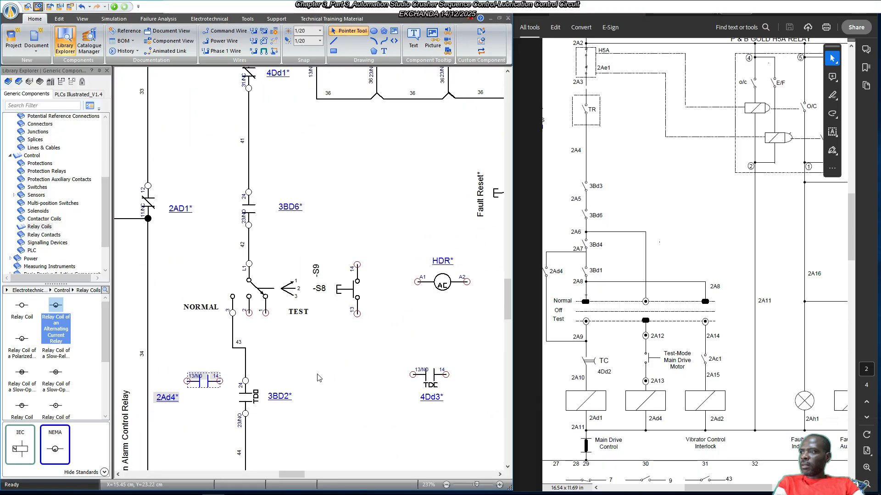
pyautogui.scroll(-1, 319, 377)
pyautogui.rightClick(202, 357)
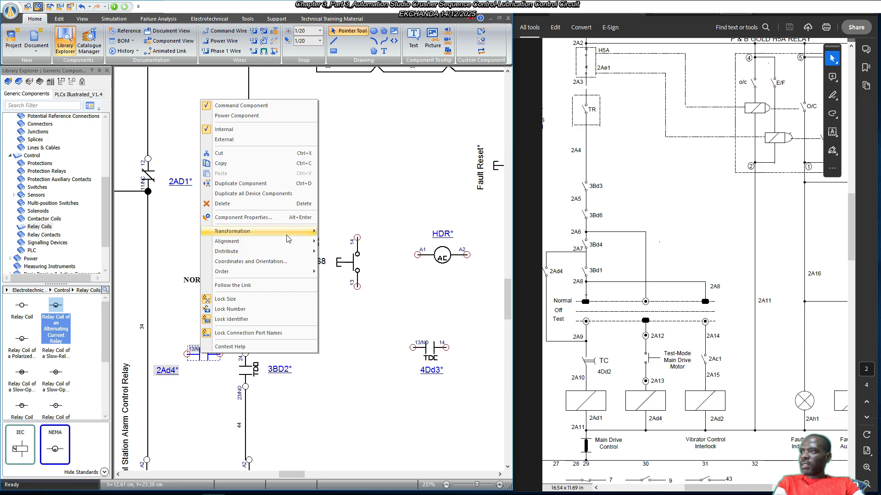
pyautogui.moveTo(284, 232)
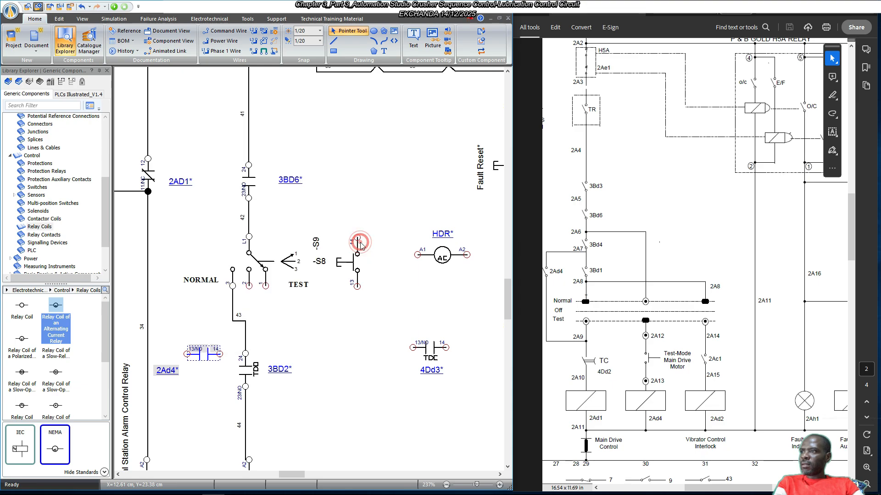
pyautogui.click(360, 251)
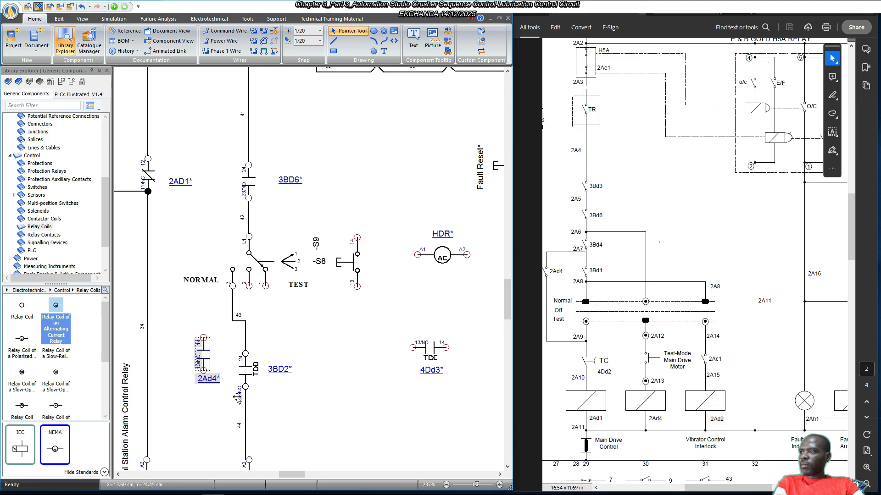
pyautogui.moveTo(205, 357); pyautogui.dragTo(175, 370)
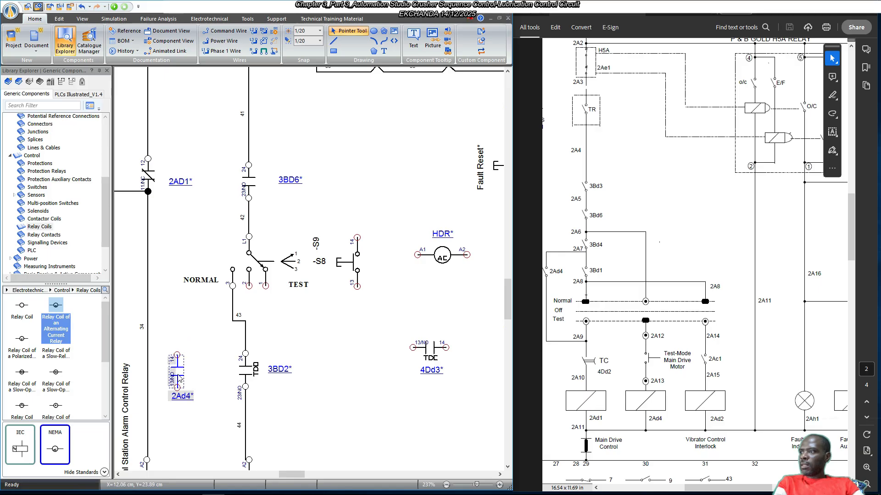
# Move the 2Ad4 contact's 13/NO and 14 terminal labels clear of the symbol and its name to the contact's right.
pyautogui.rightClick(175, 380)
pyautogui.click(217, 356)
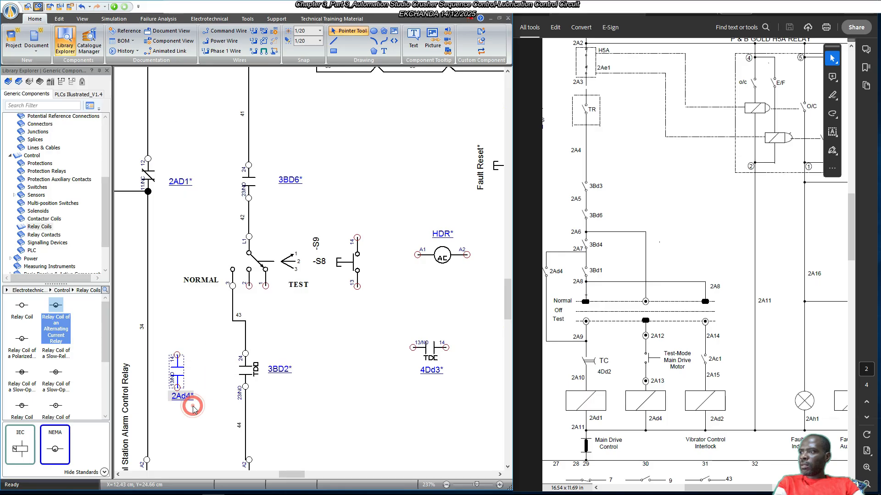
pyautogui.moveTo(173, 373); pyautogui.dragTo(173, 403)
pyautogui.click(210, 349)
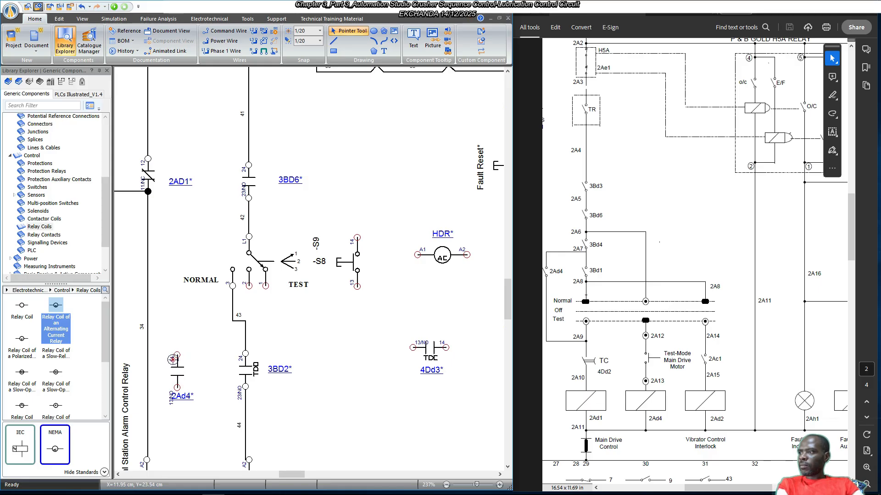
pyautogui.click(177, 360)
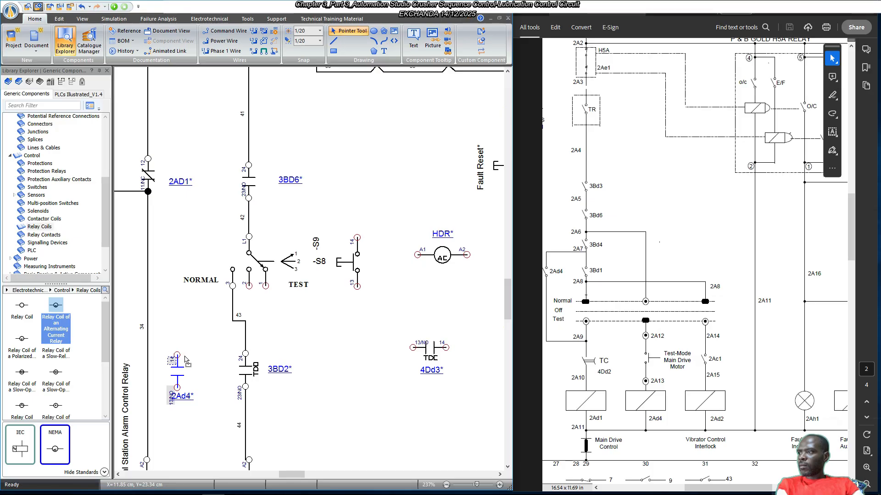
pyautogui.moveTo(184, 398); pyautogui.dragTo(205, 381)
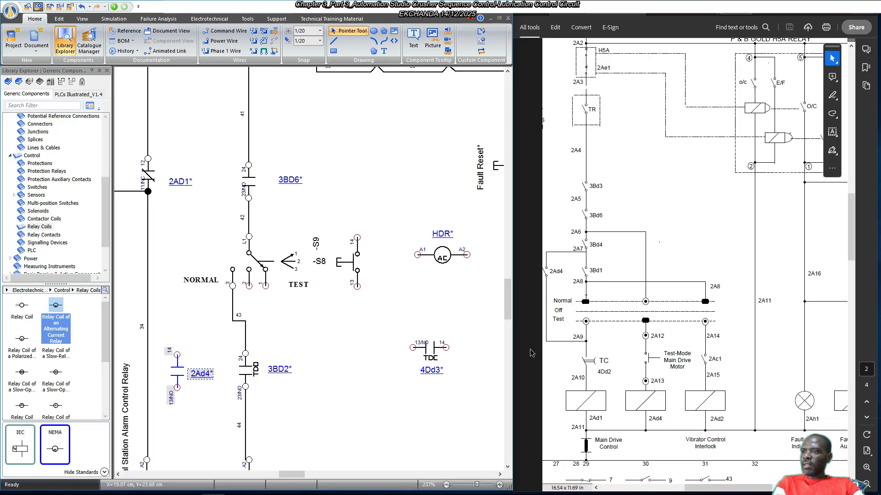
# Following the reference schematic, wire terminal 13/NO of the 2Ad4 contact to terminal A2 of the 4Dd3 coil.
pyautogui.click(706, 485)
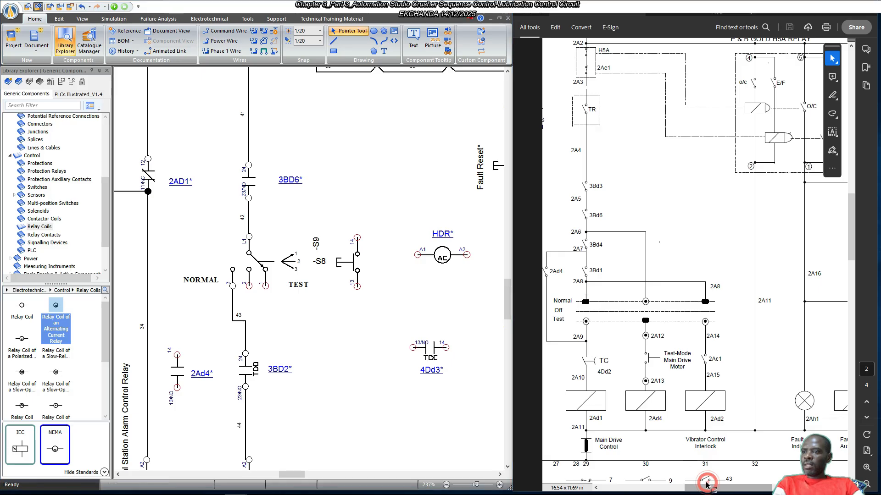
pyautogui.moveTo(707, 489); pyautogui.dragTo(701, 489)
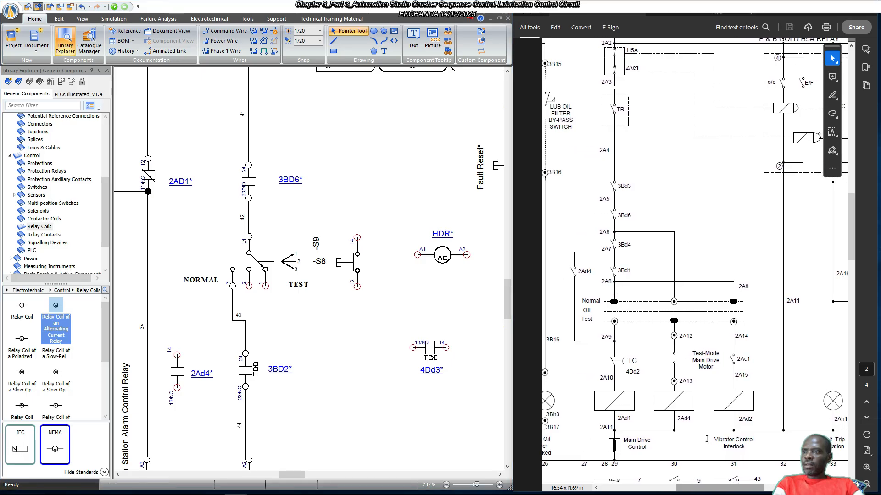
pyautogui.scroll(10, 692, 313)
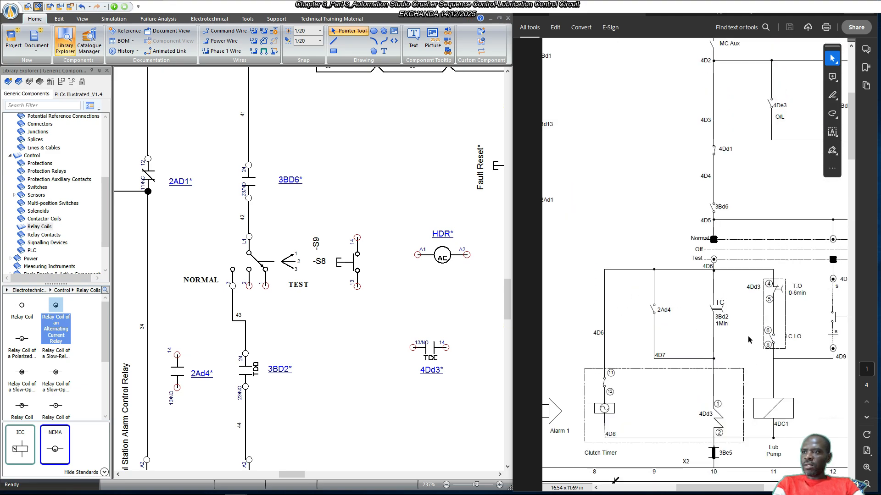
pyautogui.scroll(-1, 354, 402)
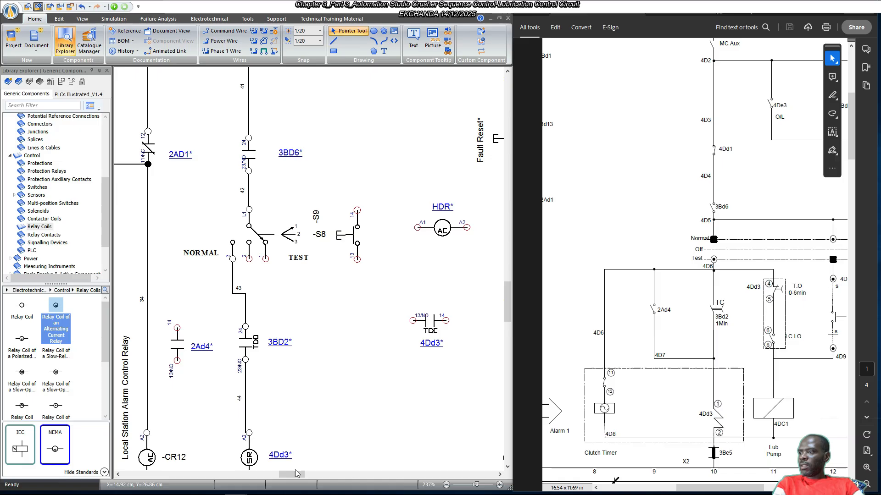
pyautogui.moveTo(296, 472); pyautogui.dragTo(290, 473)
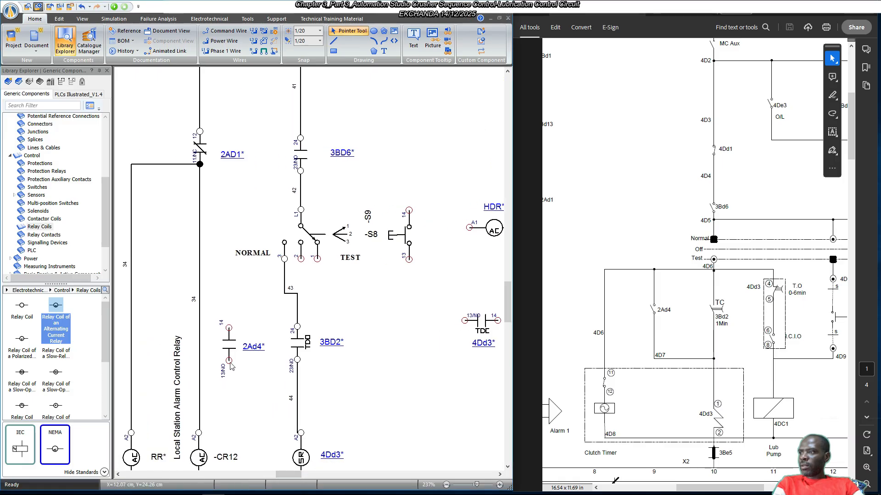
pyautogui.moveTo(229, 361); pyautogui.dragTo(302, 433)
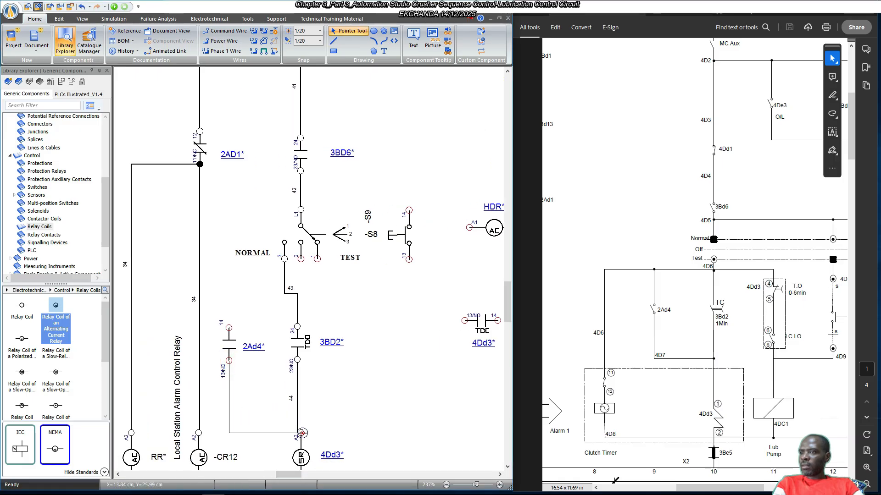
pyautogui.click(302, 433)
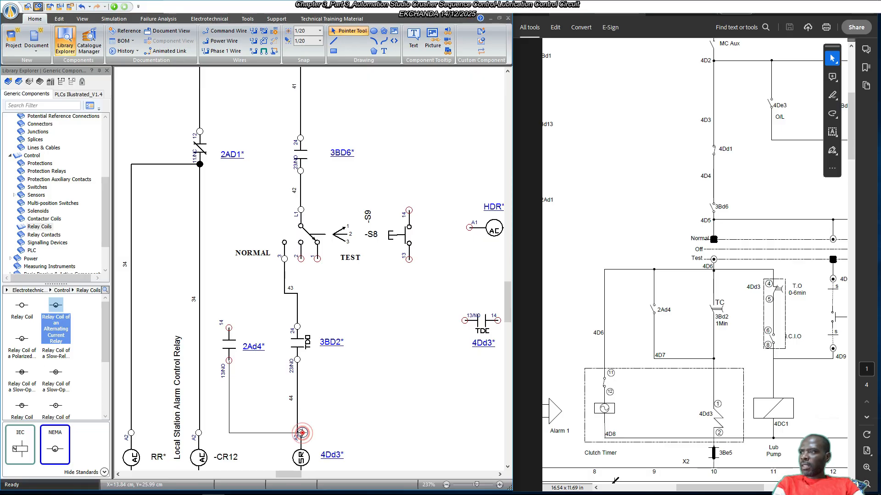
# Wire terminal 14 of the 2Ad4 contact to terminal 24 of 3BD2 and raise the connecting wire's horizontal run above the contacts.
pyautogui.click(229, 327)
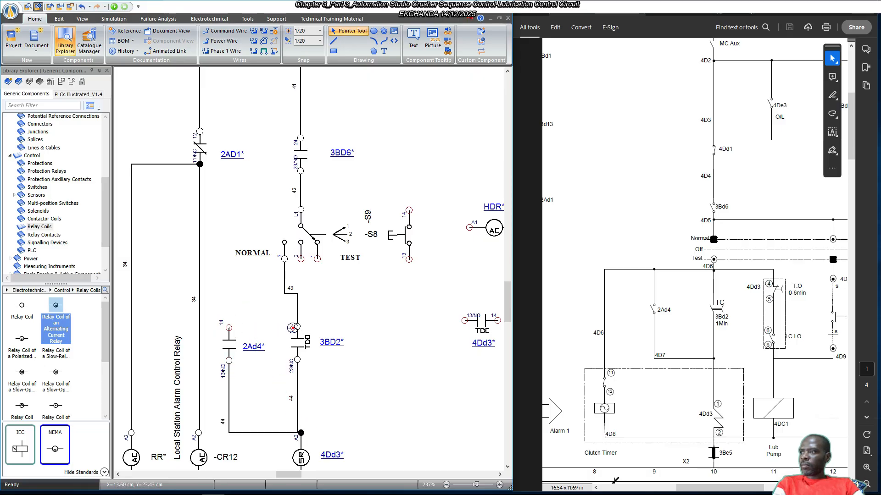
pyautogui.click(297, 326)
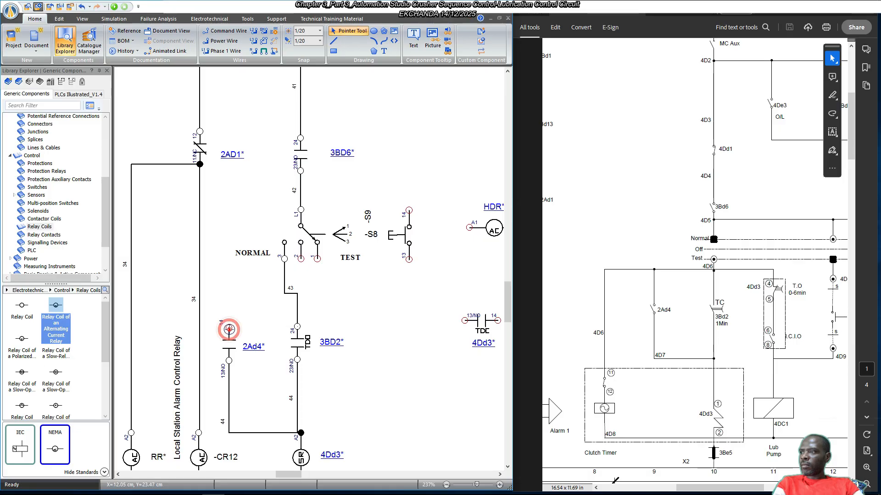
pyautogui.click(232, 329)
pyautogui.click(267, 324)
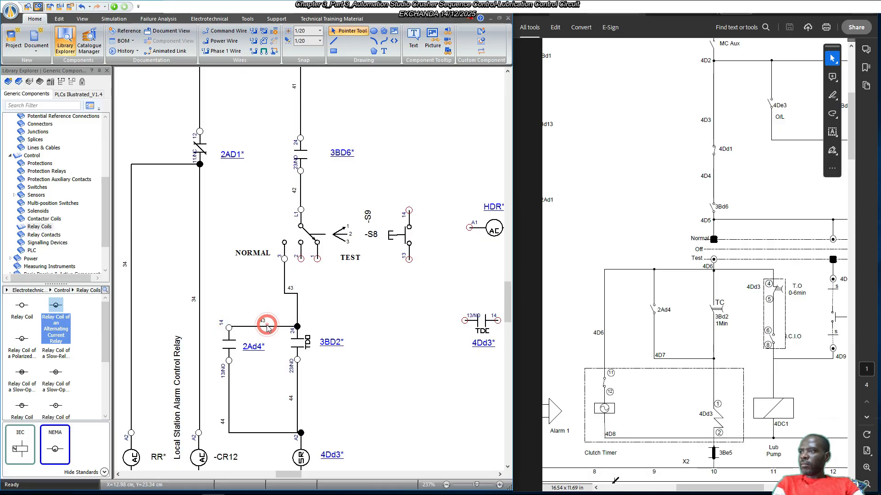
pyautogui.click(263, 327)
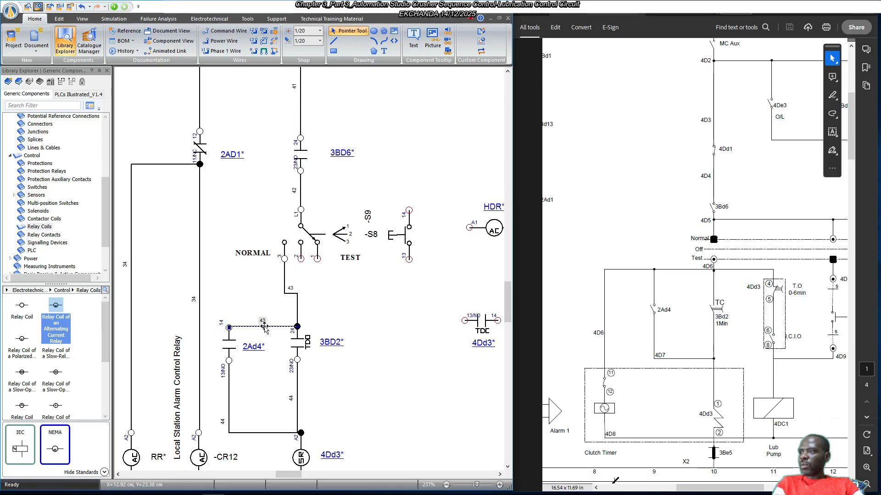
pyautogui.moveTo(264, 326); pyautogui.dragTo(263, 316)
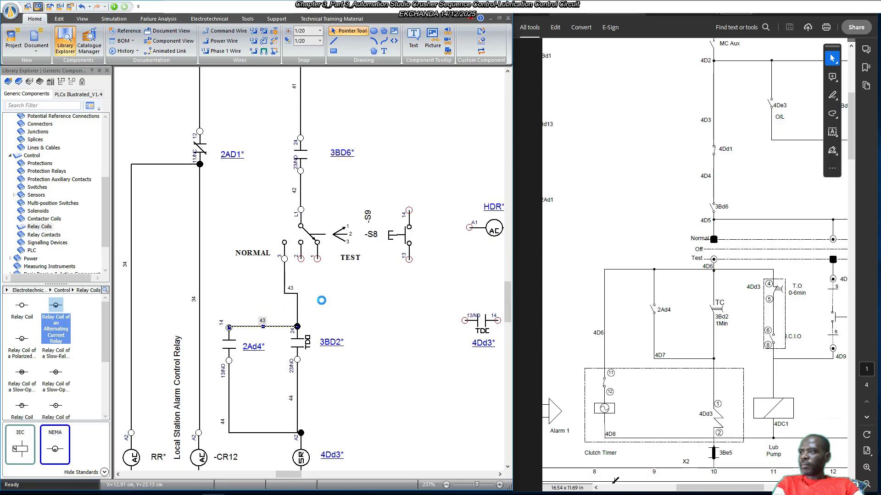
pyautogui.click(346, 302)
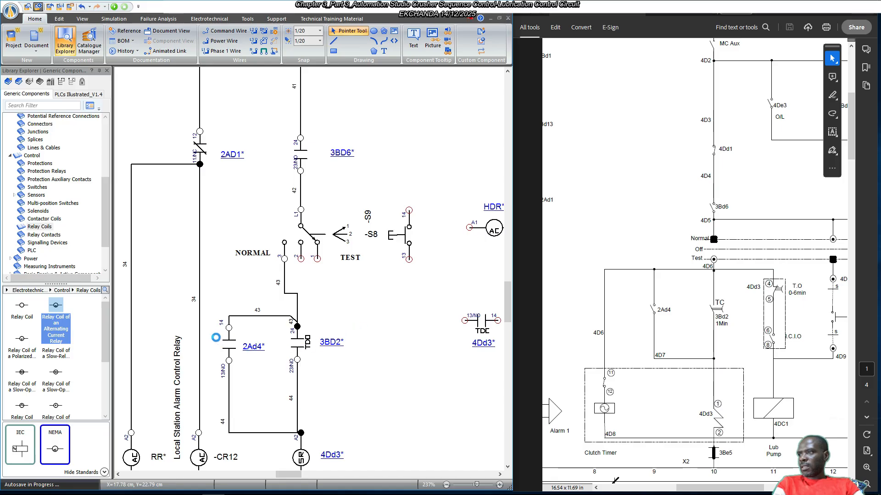
# Move the 2Ad4 and 3BD2 contacts together down, closer to the 4Dd3 coil.
pyautogui.scroll(-2, 227, 341)
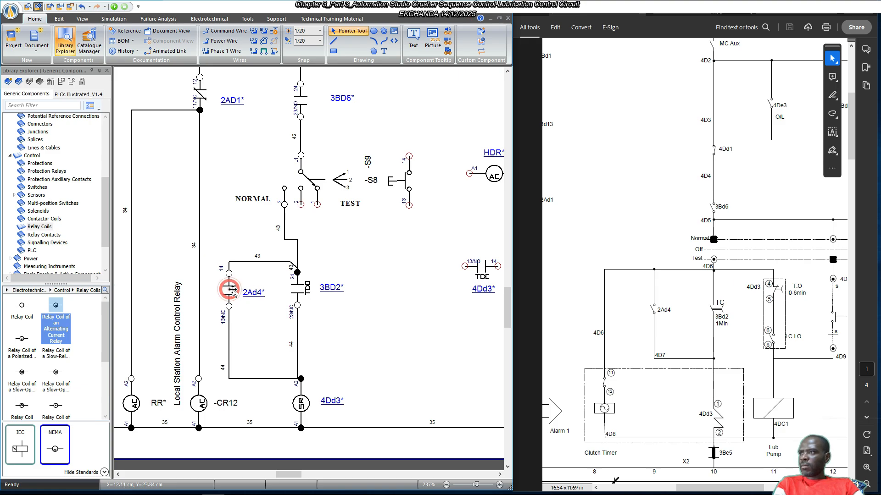
pyautogui.click(251, 292)
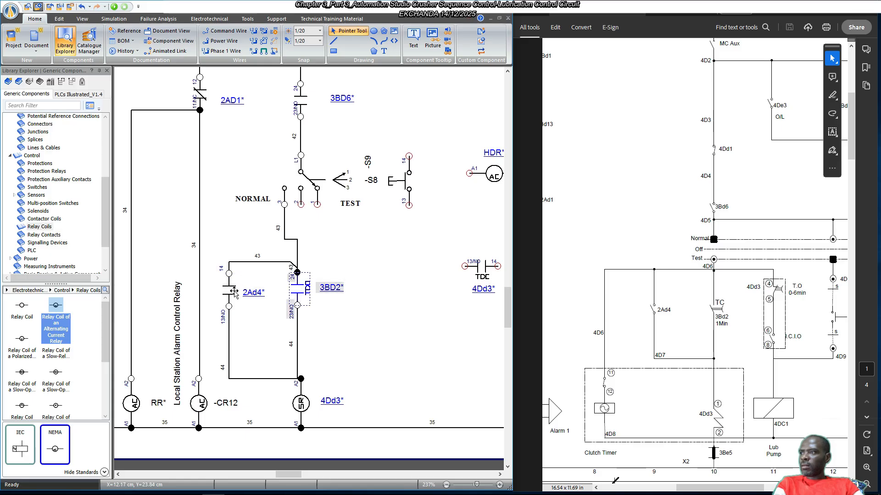
pyautogui.click(299, 289)
pyautogui.moveTo(304, 289); pyautogui.dragTo(304, 326)
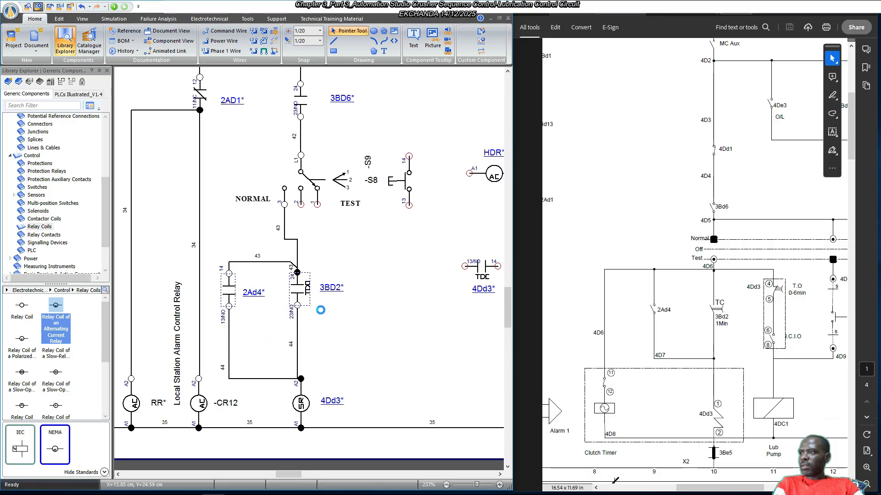
pyautogui.click(381, 309)
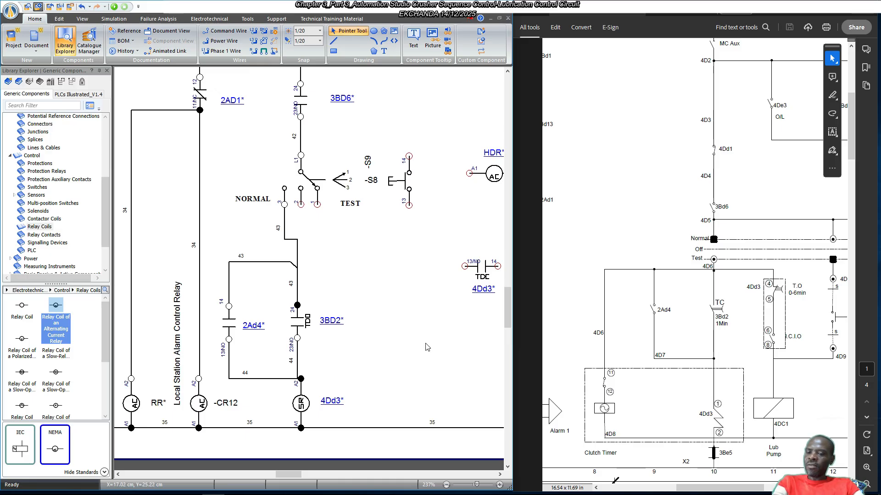
# Set the 4Dd3 coil's comment to Clutch Timer and make it display on the drawing.
pyautogui.scroll(1, 422, 347)
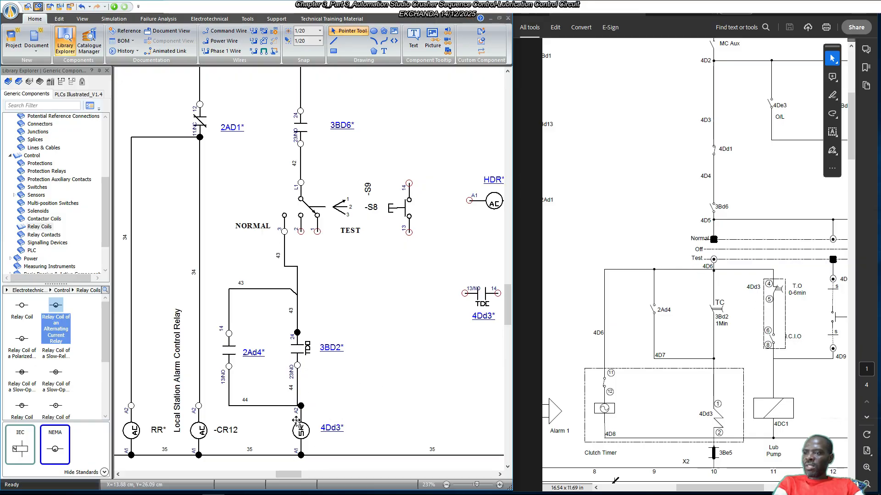
pyautogui.doubleClick(302, 433)
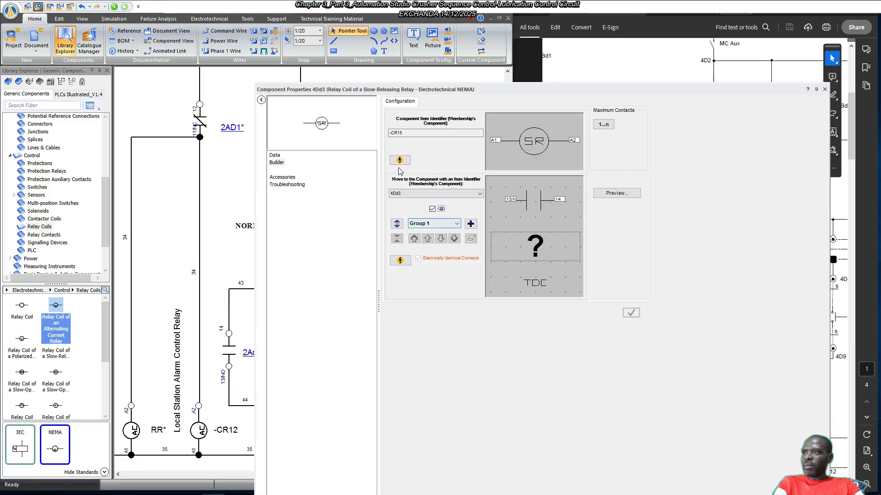
pyautogui.click(275, 155)
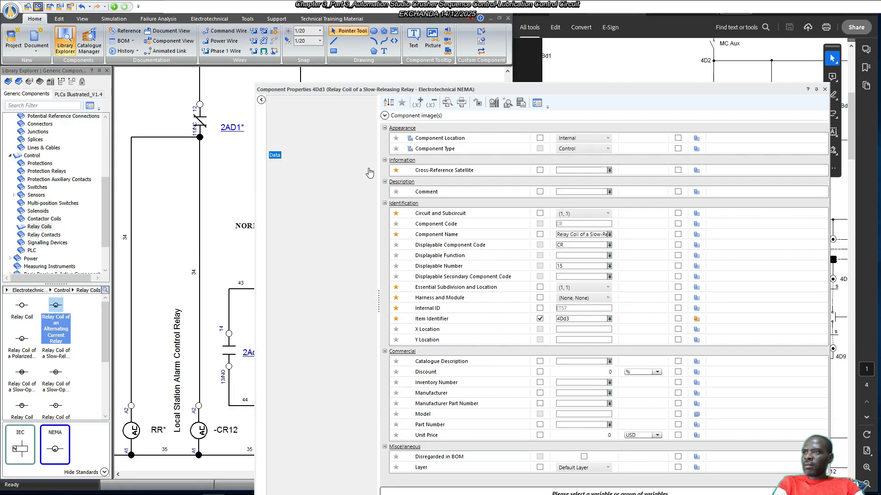
pyautogui.click(550, 192)
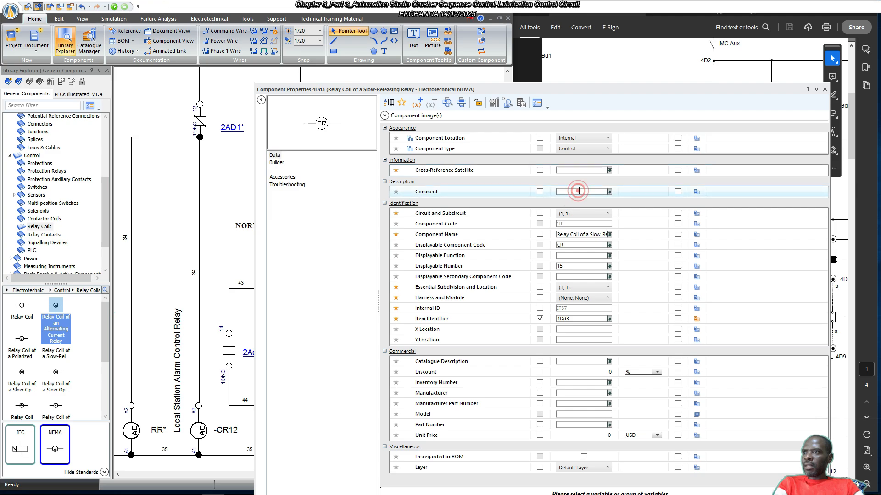
pyautogui.click(540, 192)
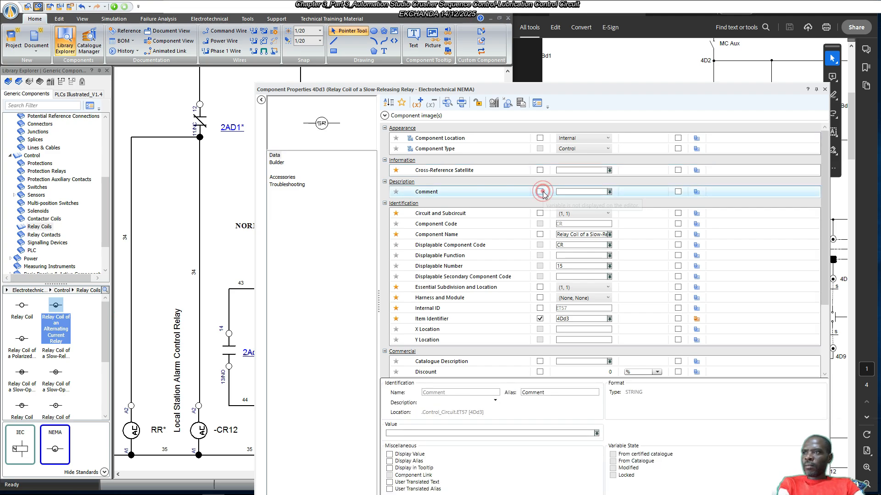
pyautogui.click(580, 191)
pyautogui.write('ch')
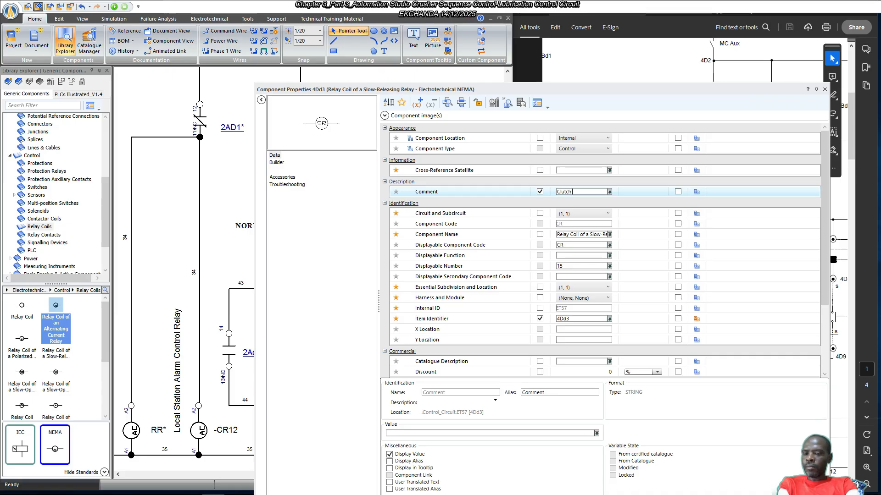
pyautogui.write('lutch Timet')
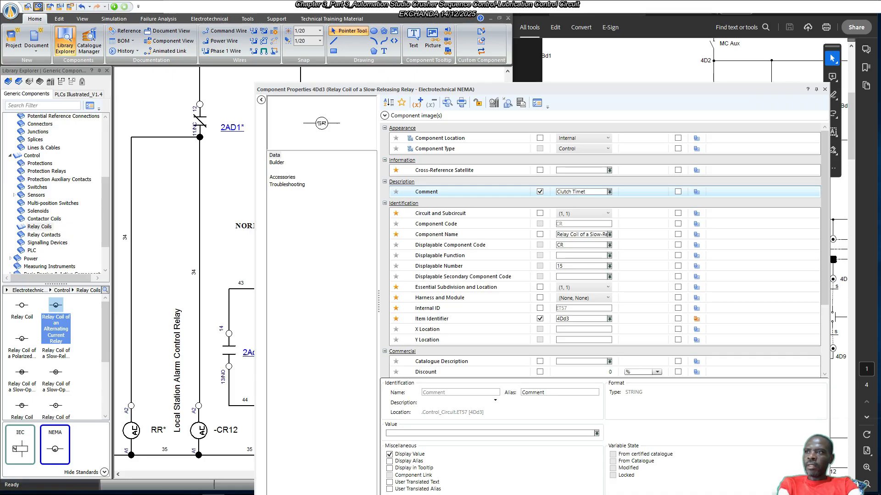
pyautogui.press('BackSpace')
pyautogui.write('r')
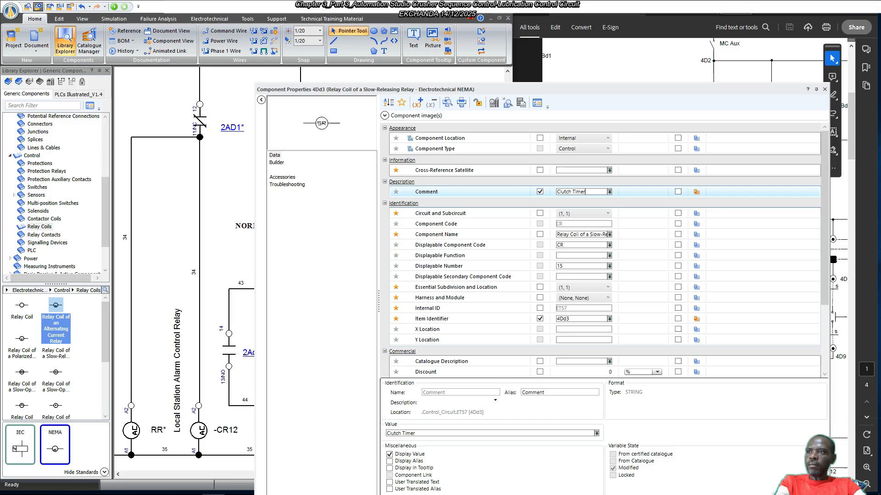
pyautogui.press('Return')
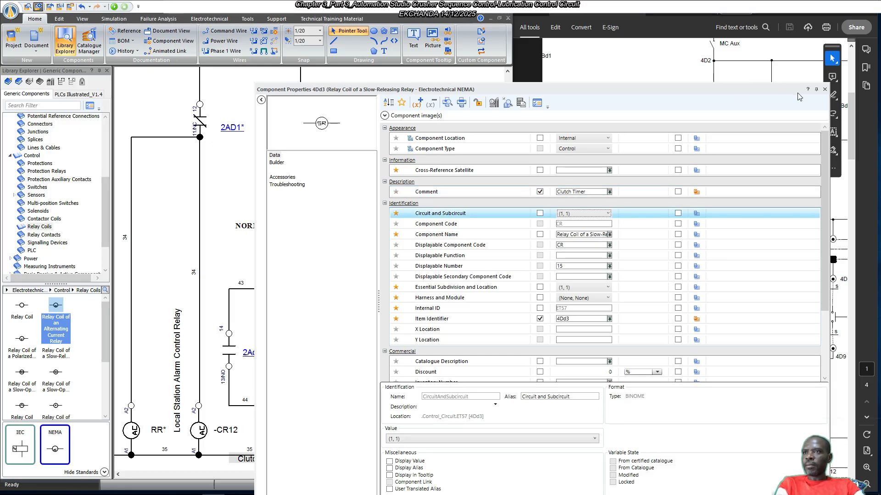
pyautogui.click(825, 90)
# Move the Clutch Timer label directly below the 4Dd3 coil, clear of the horizontal wire.
pyautogui.scroll(-2, 330, 368)
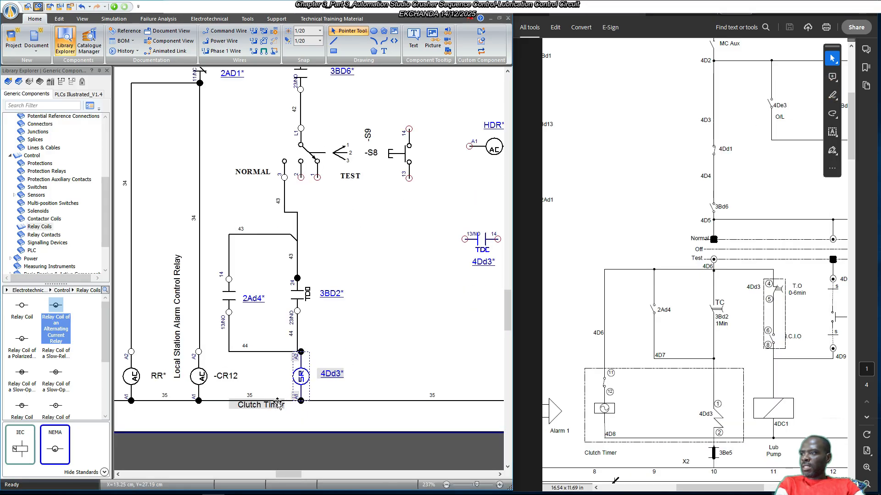
pyautogui.click(268, 414)
pyautogui.moveTo(262, 405); pyautogui.dragTo(303, 412)
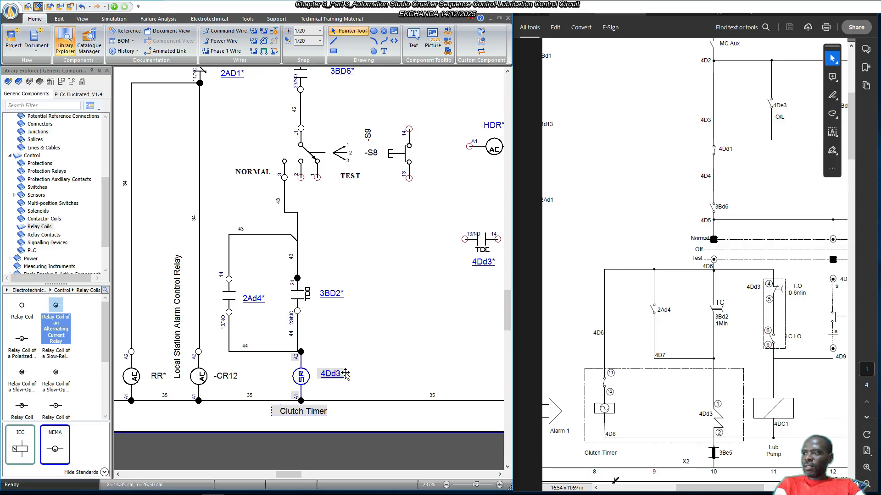
# Move the 4Dd3 TDC contact to the right of 3BD2 and rotate it left to stand vertical.
pyautogui.moveTo(482, 241); pyautogui.dragTo(410, 281)
pyautogui.rightClick(408, 278)
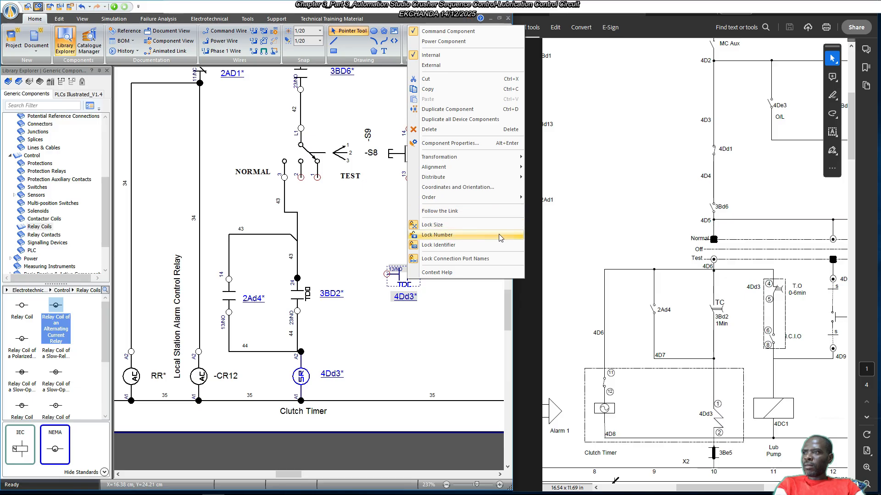
pyautogui.moveTo(507, 157)
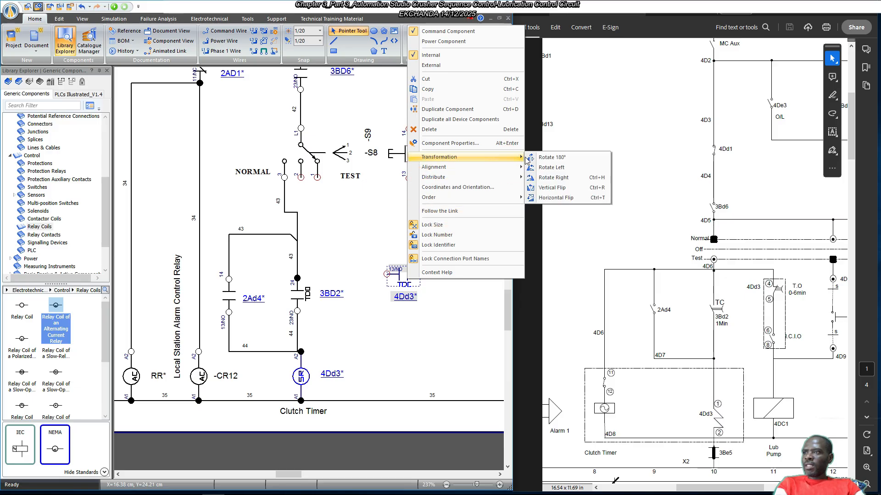
pyautogui.click(558, 169)
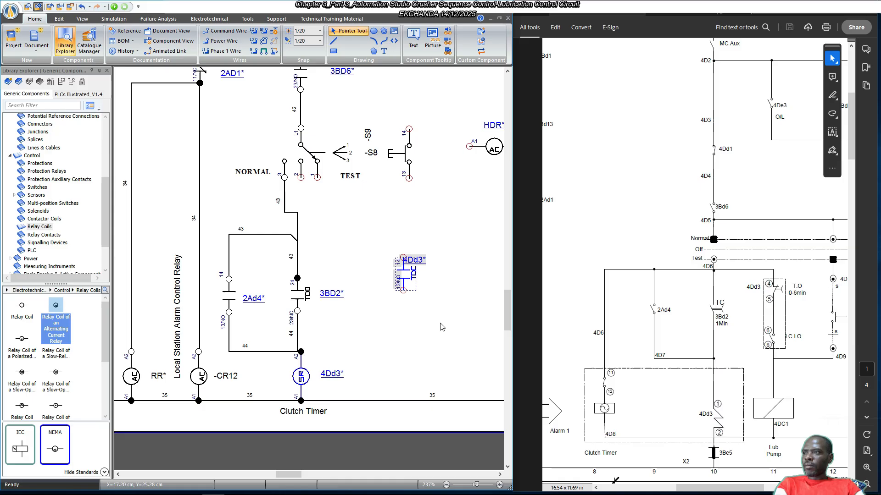
# Unlock the 4Dd3 TDC contact's connection port names and move the 14 and 13/NO labels clear of its symbol.
pyautogui.rightClick(404, 272)
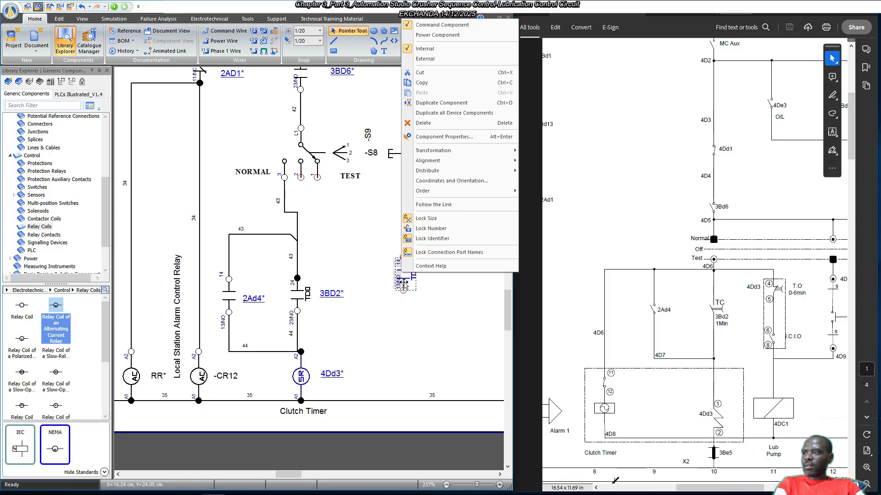
pyautogui.click(416, 252)
pyautogui.click(418, 329)
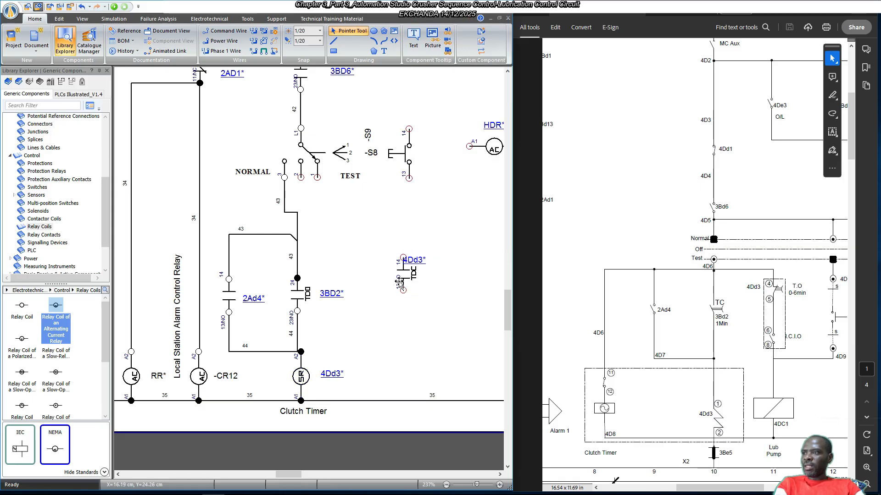
pyautogui.moveTo(397, 281); pyautogui.dragTo(397, 302)
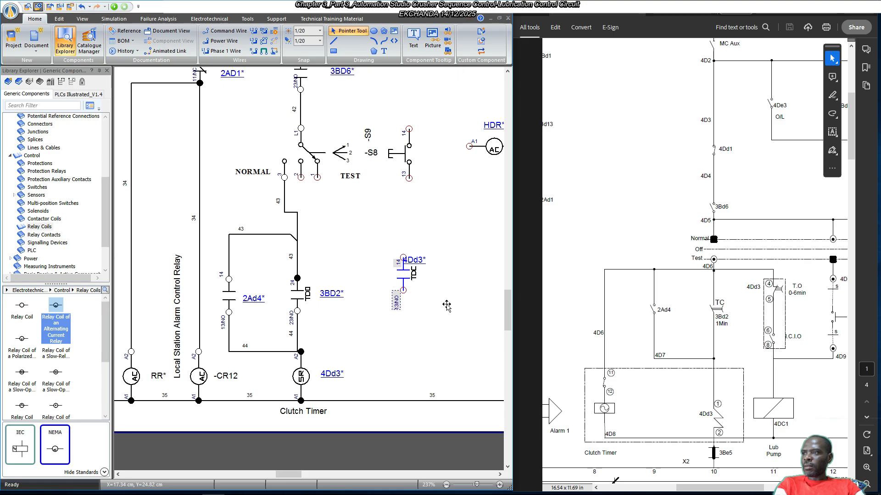
pyautogui.click(446, 304)
pyautogui.click(397, 262)
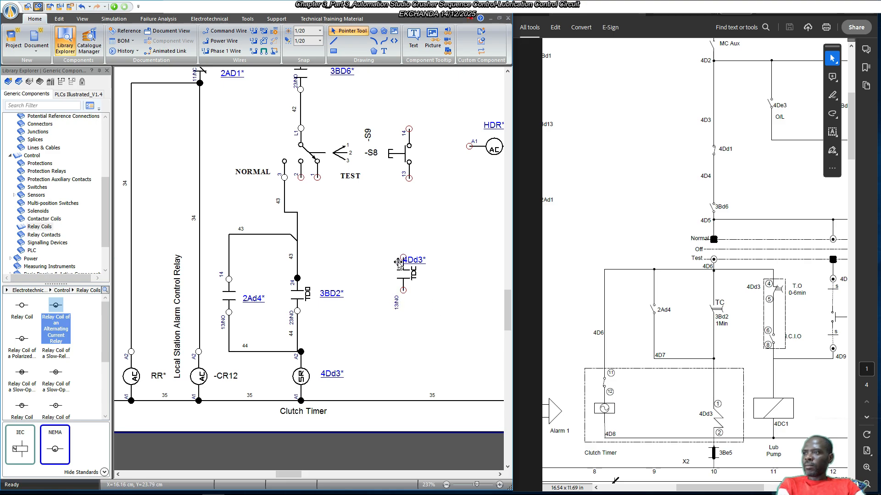
pyautogui.moveTo(398, 262); pyautogui.dragTo(398, 249)
pyautogui.click(437, 295)
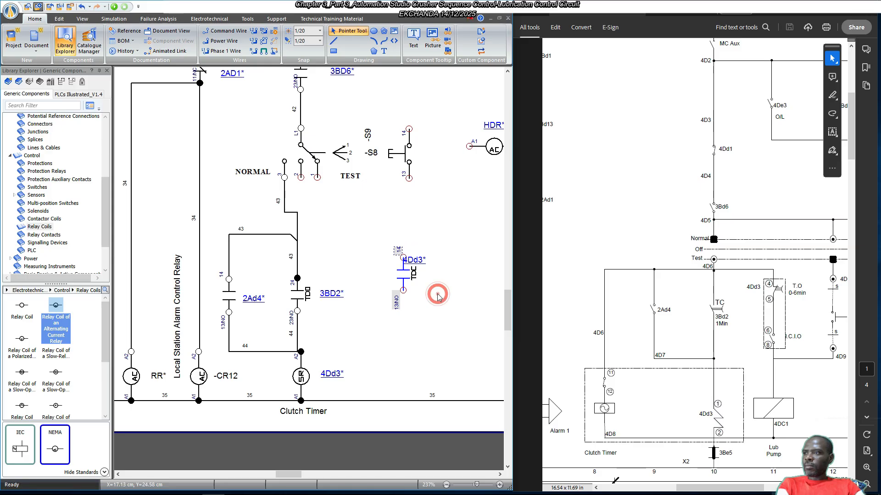
# Move the 4Dd3 contact level with 3BD2 and place its identifier to the right of the symbol.
pyautogui.click(403, 274)
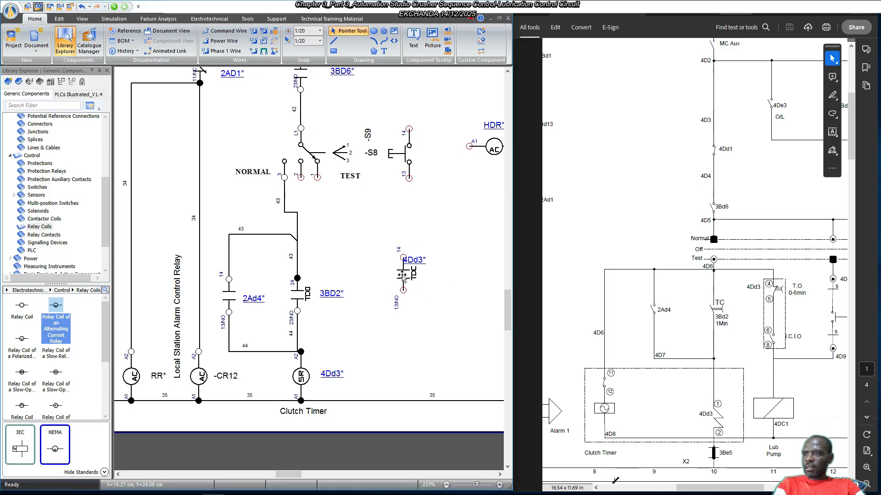
pyautogui.click(402, 276)
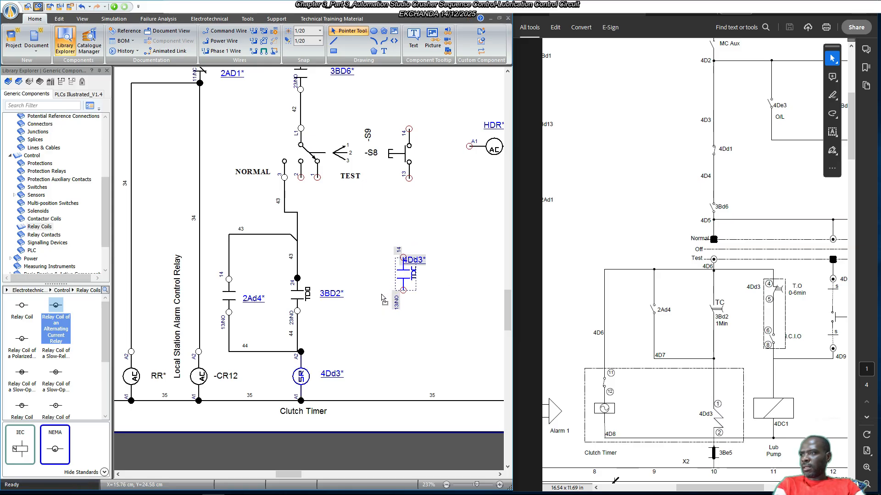
pyautogui.moveTo(383, 299); pyautogui.dragTo(382, 298)
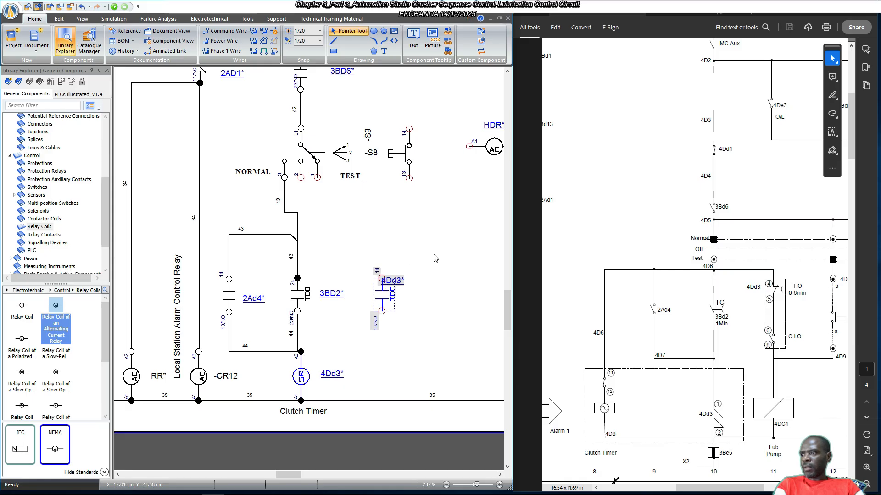
pyautogui.click(443, 270)
pyautogui.moveTo(395, 281); pyautogui.dragTo(418, 294)
pyautogui.click(445, 262)
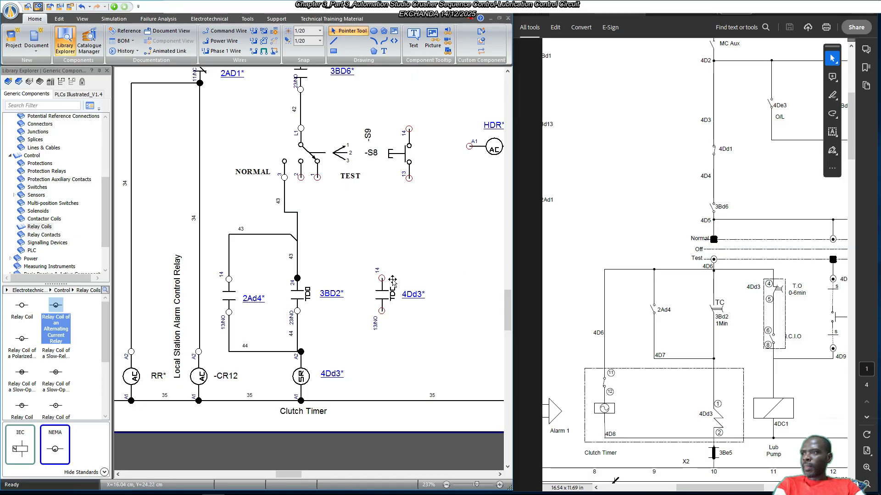
# Wire the 4Dd3 contact's upper terminal to the wire above 3BD2 and level the horizontal run with the 2Ad4 branch.
pyautogui.moveTo(382, 277); pyautogui.dragTo(297, 239)
pyautogui.moveTo(297, 271); pyautogui.dragTo(297, 277)
pyautogui.click(418, 242)
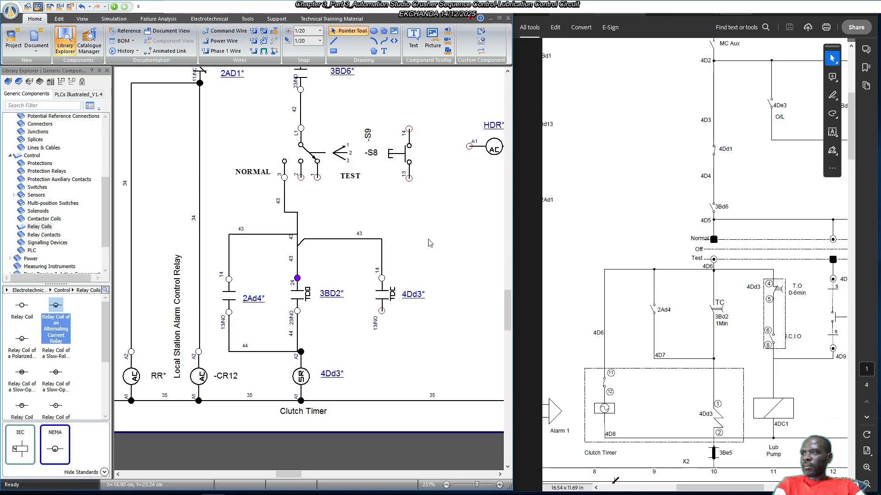
pyautogui.click(343, 240)
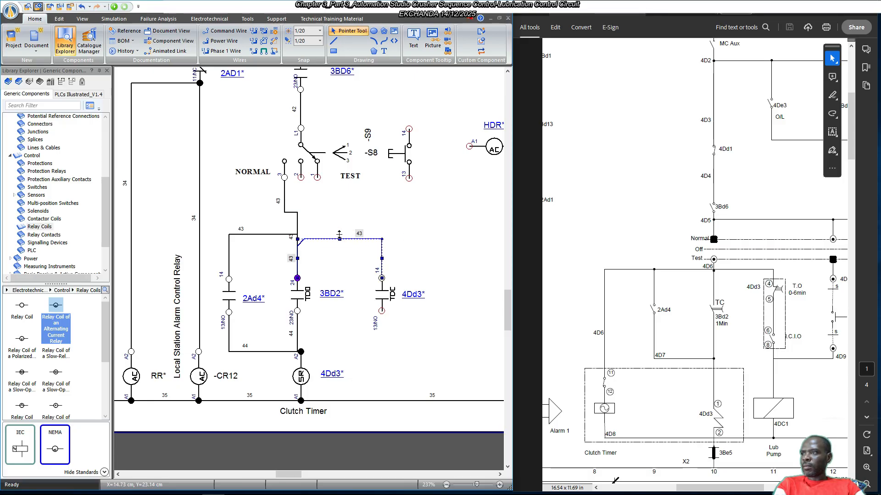
pyautogui.moveTo(340, 239); pyautogui.dragTo(342, 234)
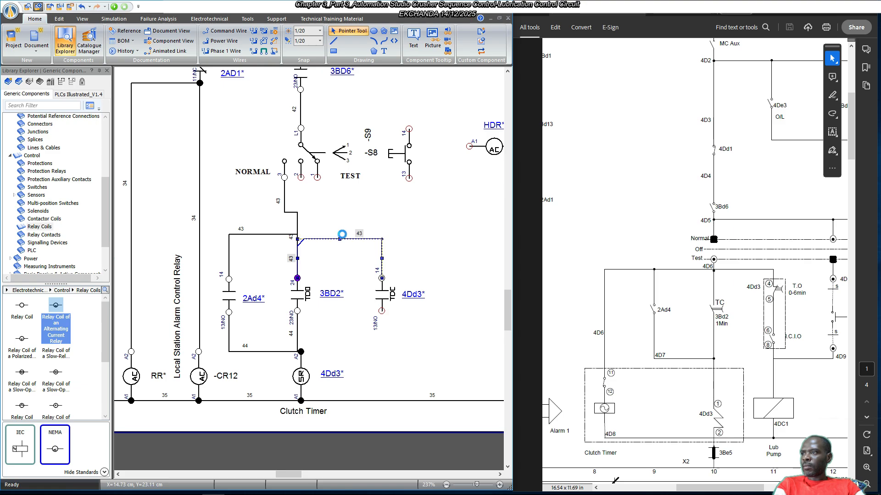
pyautogui.click(406, 232)
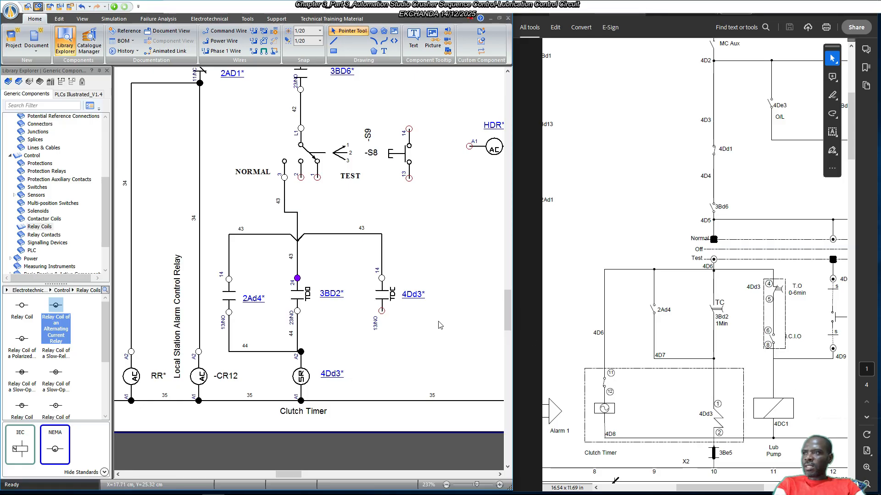
# Move the 2AC1 coil down beside the spare relay coils, directly above the 2Ad4 coil.
pyautogui.click(296, 475)
pyautogui.moveTo(296, 472); pyautogui.dragTo(310, 474)
pyautogui.scroll(-1, 386, 326)
pyautogui.scroll(2, 410, 311)
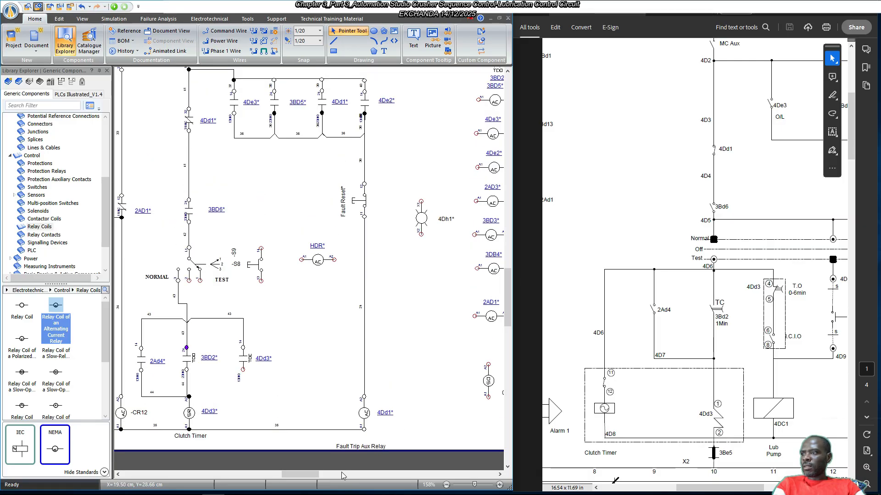
pyautogui.moveTo(302, 475); pyautogui.dragTo(314, 474)
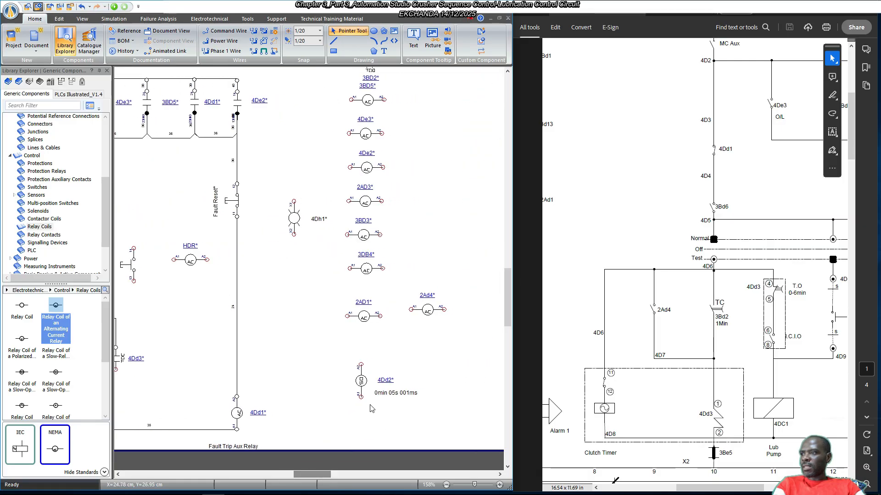
pyautogui.scroll(3, 404, 257)
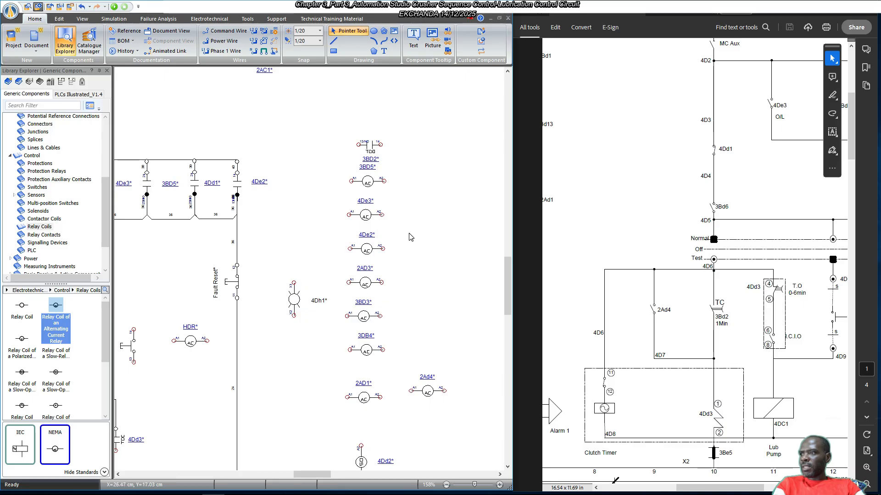
pyautogui.scroll(1, 408, 237)
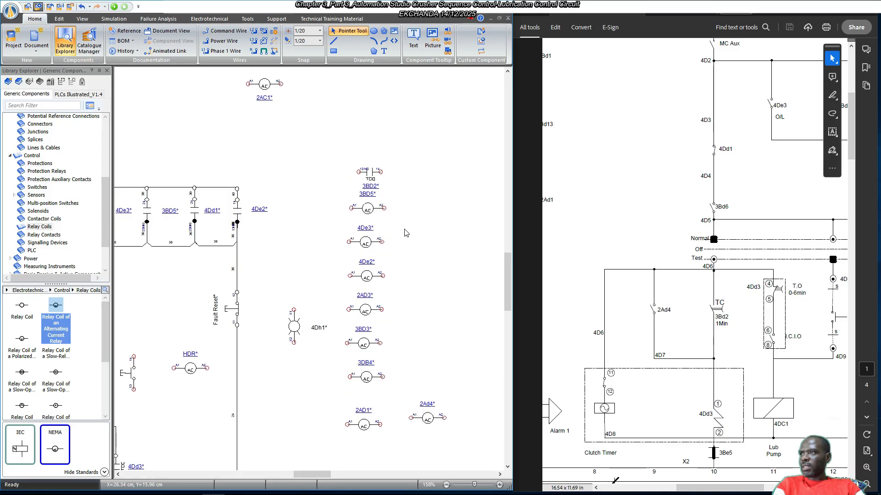
pyautogui.moveTo(265, 85); pyautogui.dragTo(435, 365)
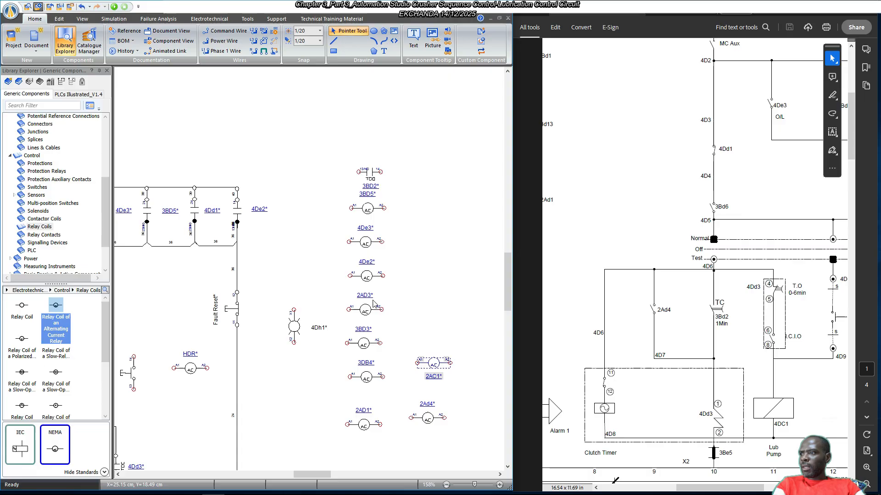
# Bring the 4DC1 coil down near the 4Dd3 contact and rotate it to stand vertical.
pyautogui.scroll(3, 373, 304)
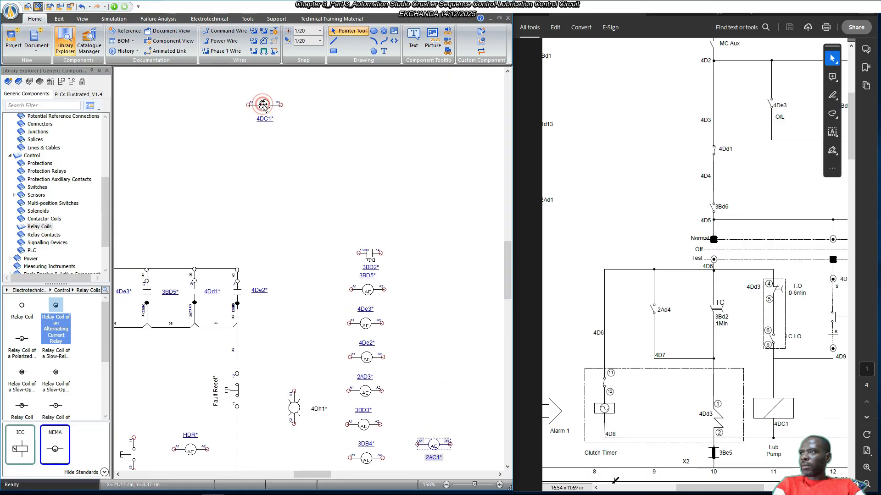
pyautogui.moveTo(264, 105); pyautogui.dragTo(235, 436)
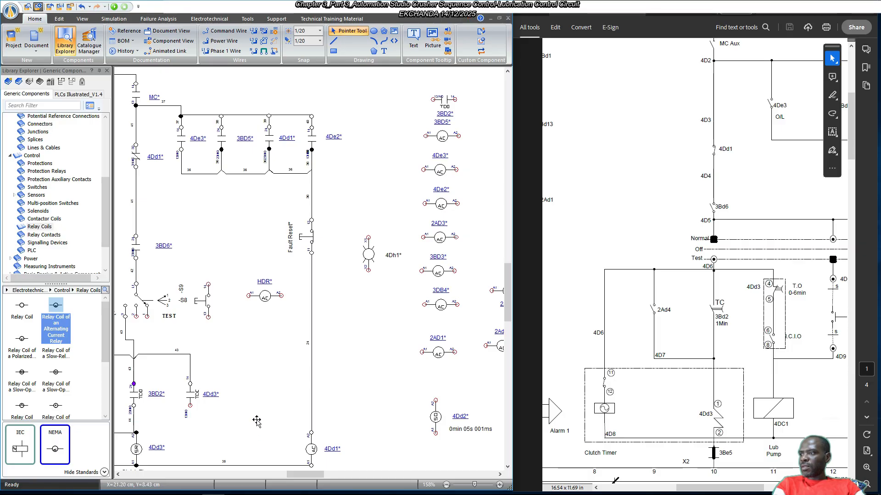
pyautogui.rightClick(238, 436)
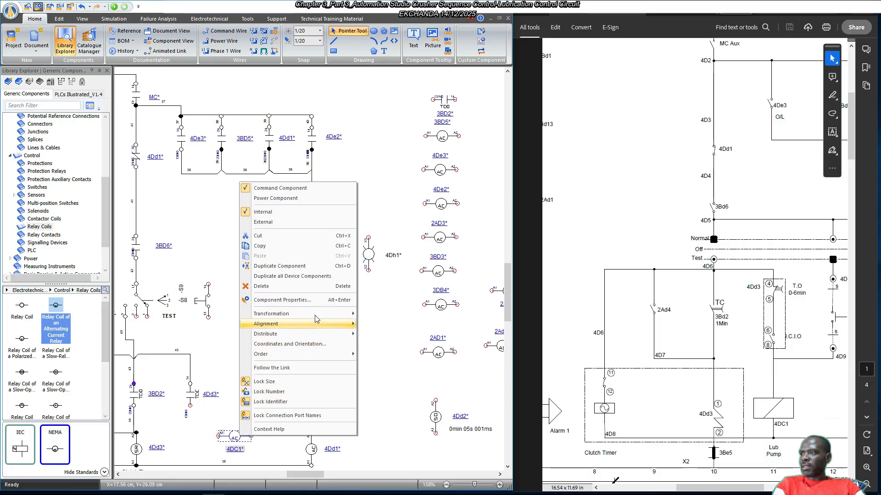
pyautogui.moveTo(316, 313)
pyautogui.click(388, 334)
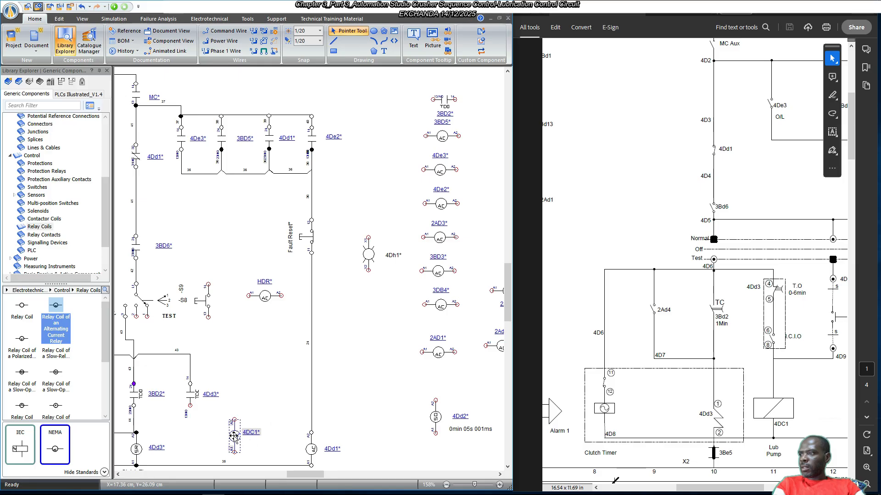
# Place the 4DC1 coil on the lower supply line below the 4Dd3 contact and wire the two together.
pyautogui.moveTo(234, 436); pyautogui.dragTo(191, 451)
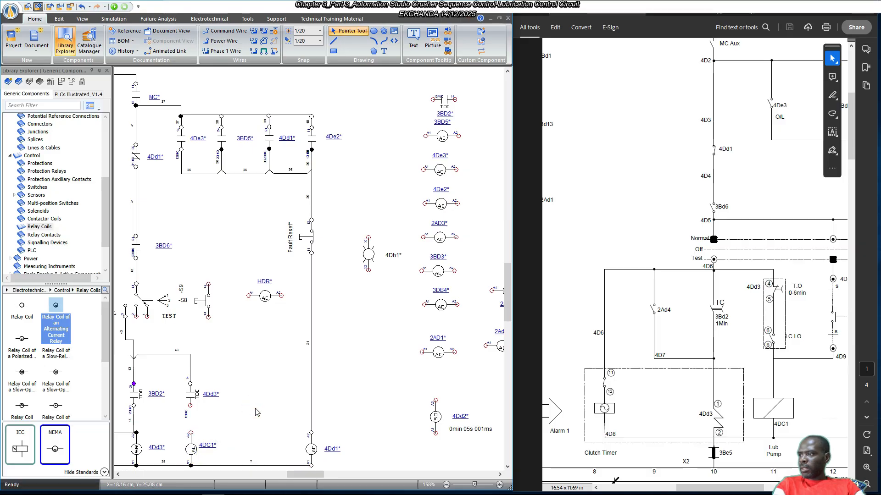
pyautogui.moveTo(296, 474); pyautogui.dragTo(288, 474)
pyautogui.moveTo(271, 432); pyautogui.dragTo(275, 405)
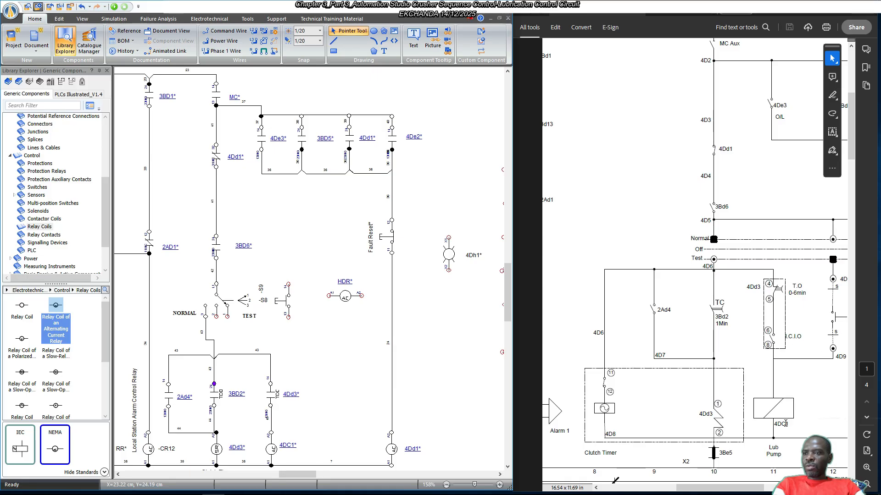
# Give the 4DC1 coil the displayed comment Lubrication Pump and move the label directly below the coil, clear of the horizontal wire.
pyautogui.scroll(-1, 333, 465)
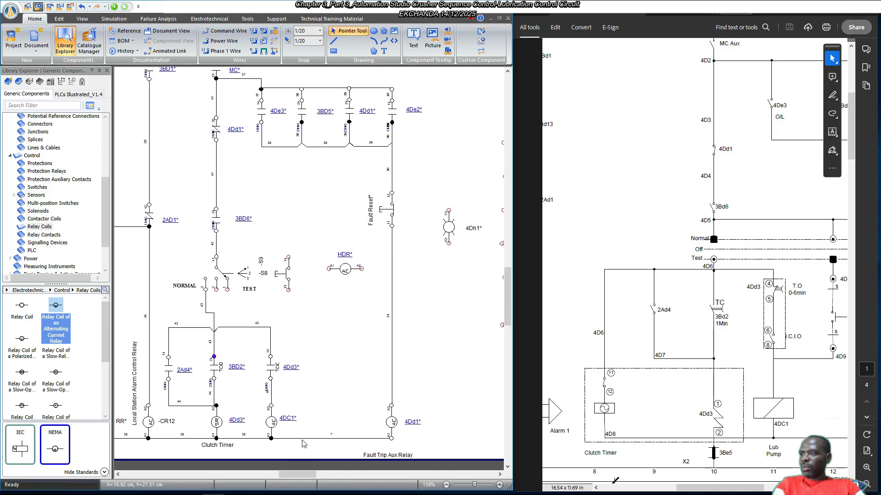
pyautogui.doubleClick(271, 421)
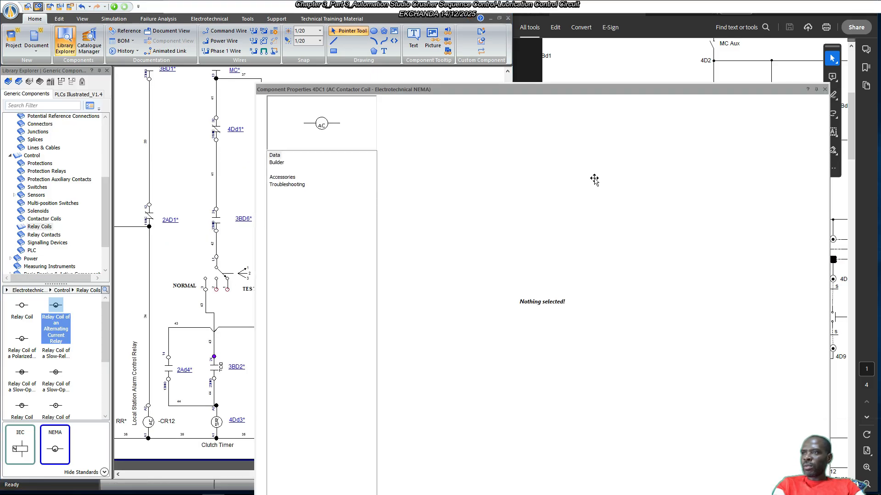
pyautogui.click(543, 192)
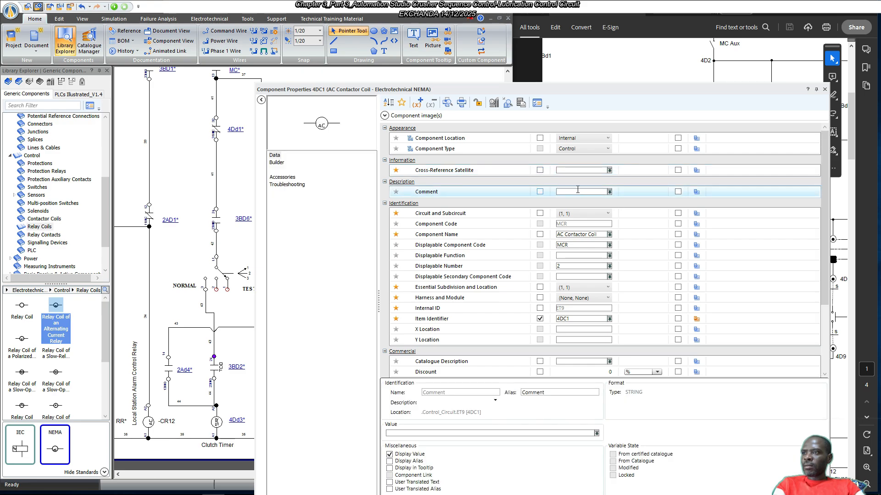
pyautogui.write('Lubrication')
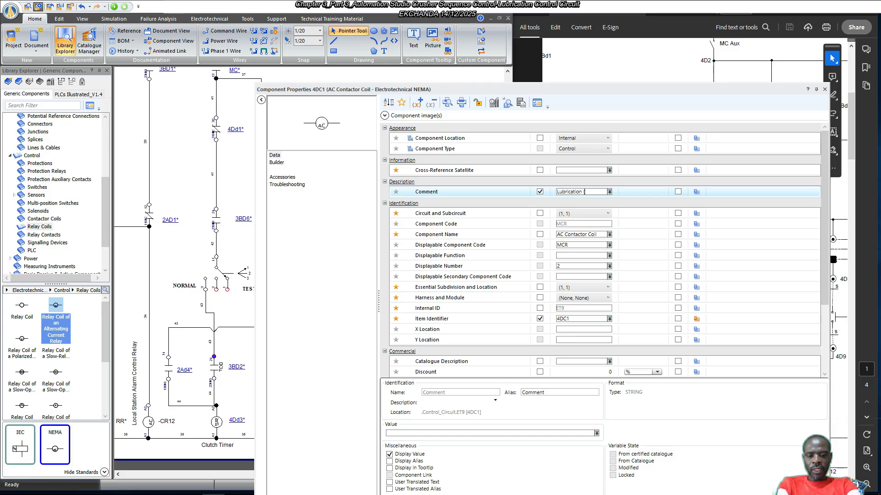
pyautogui.write(' Pum')
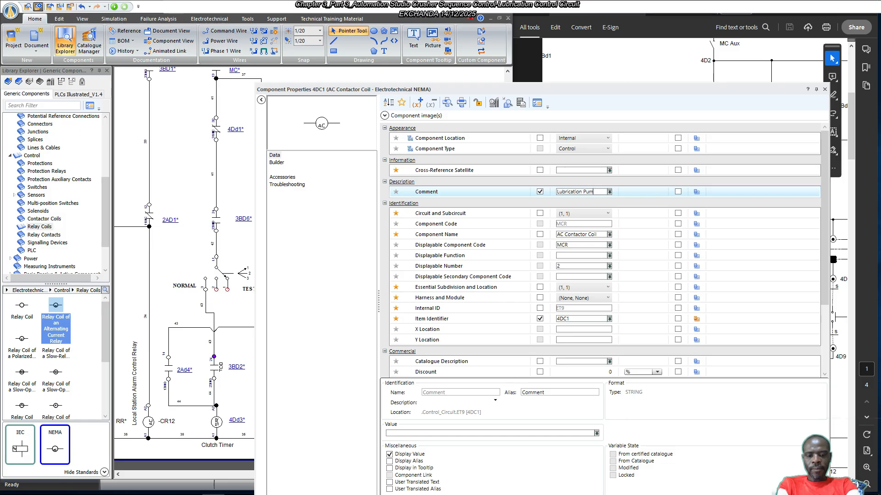
pyautogui.write('p')
pyautogui.press('Return')
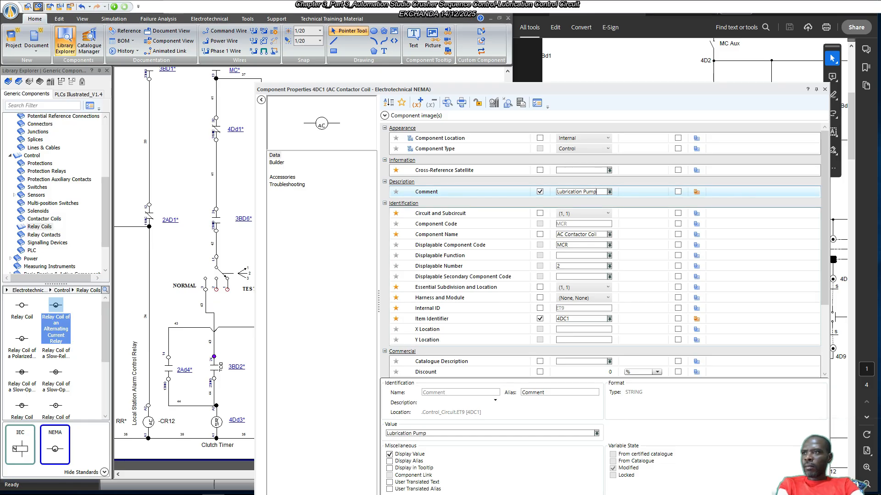
pyautogui.press('Down')
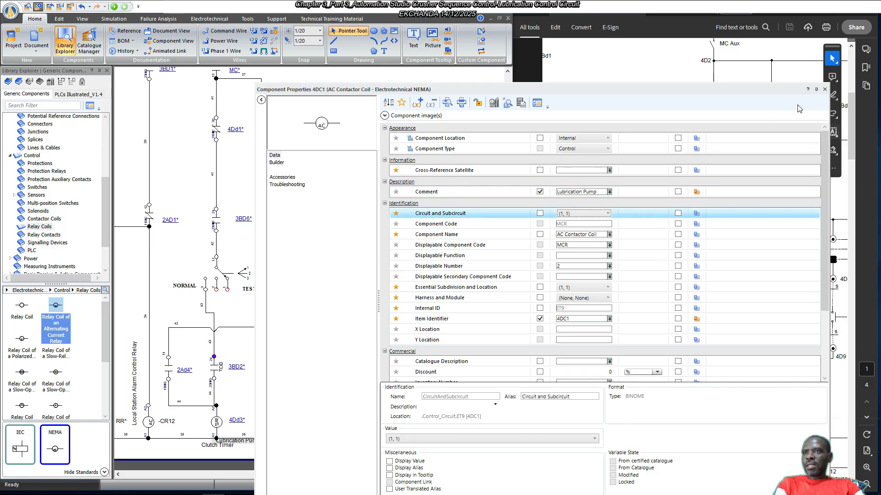
pyautogui.click(824, 91)
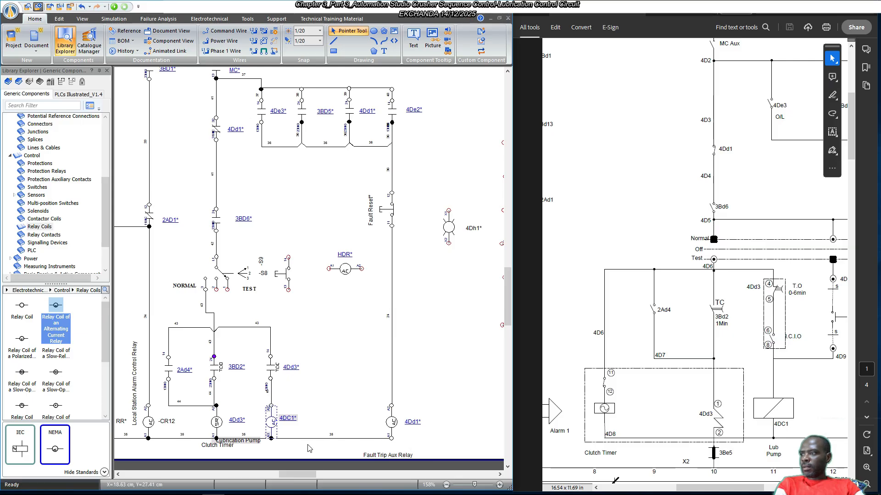
pyautogui.click(285, 441)
pyautogui.moveTo(247, 441); pyautogui.dragTo(277, 453)
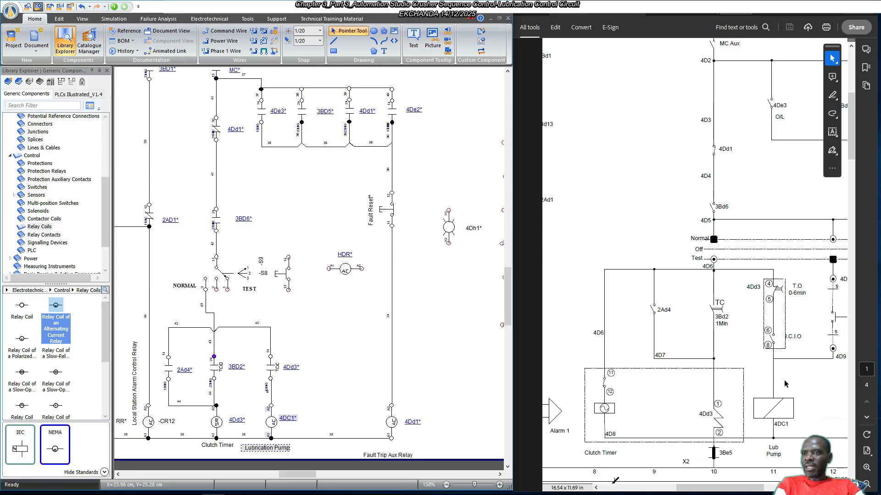
# Place the 4Dd2 timer coil on the lower supply line between the 4DC1 and 4Dd1 coils, with its identifier close beside it.
pyautogui.moveTo(703, 487); pyautogui.dragTo(736, 488)
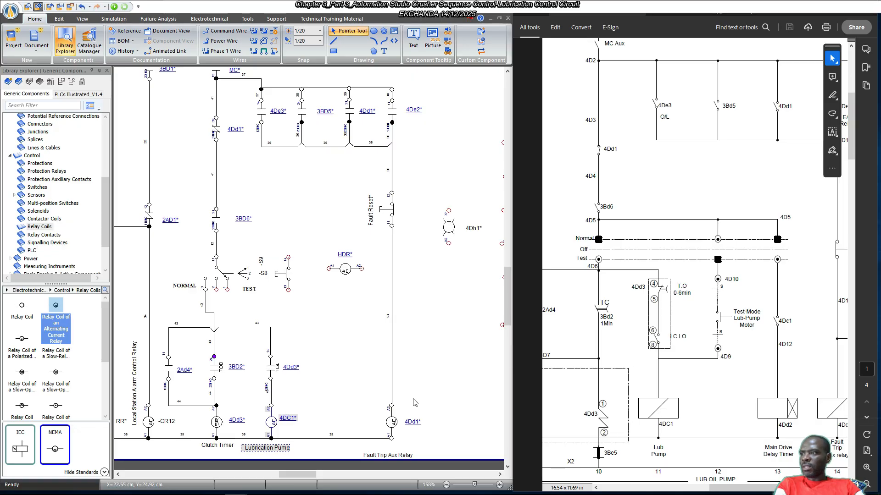
pyautogui.moveTo(305, 474); pyautogui.dragTo(325, 477)
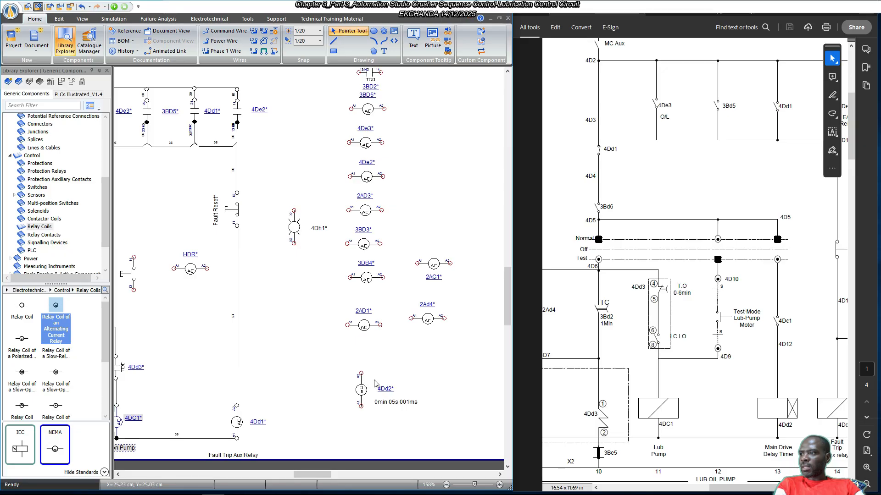
pyautogui.moveTo(316, 475); pyautogui.dragTo(311, 478)
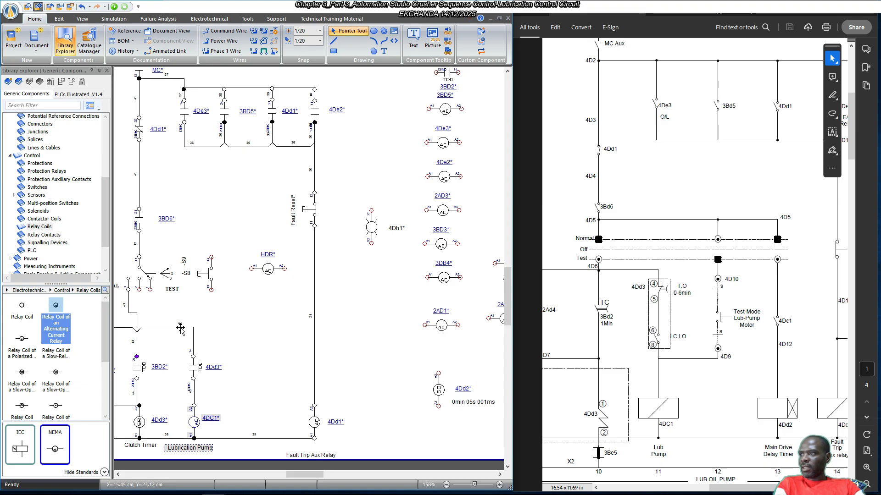
pyautogui.moveTo(438, 390); pyautogui.dragTo(251, 425)
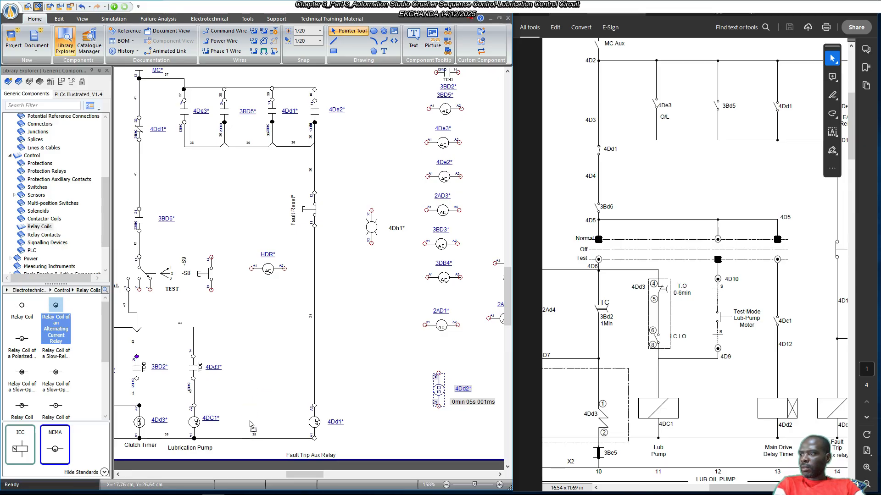
pyautogui.click(277, 367)
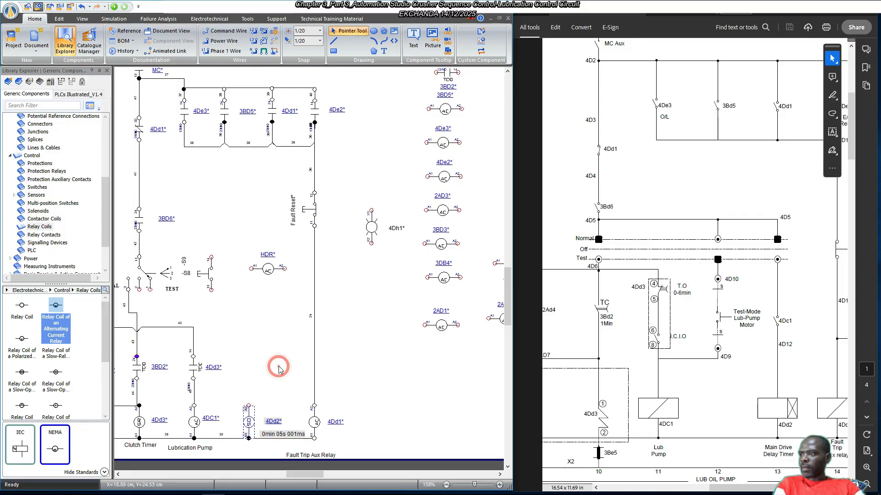
pyautogui.click(275, 422)
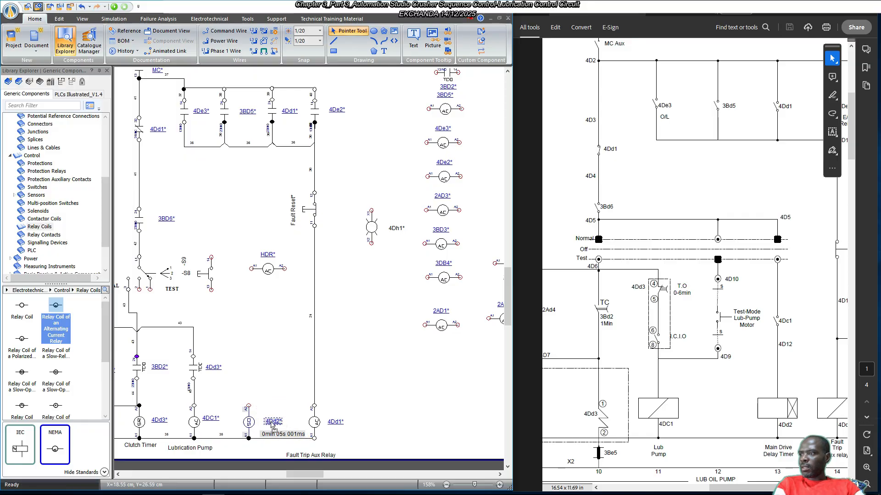
pyautogui.click(277, 370)
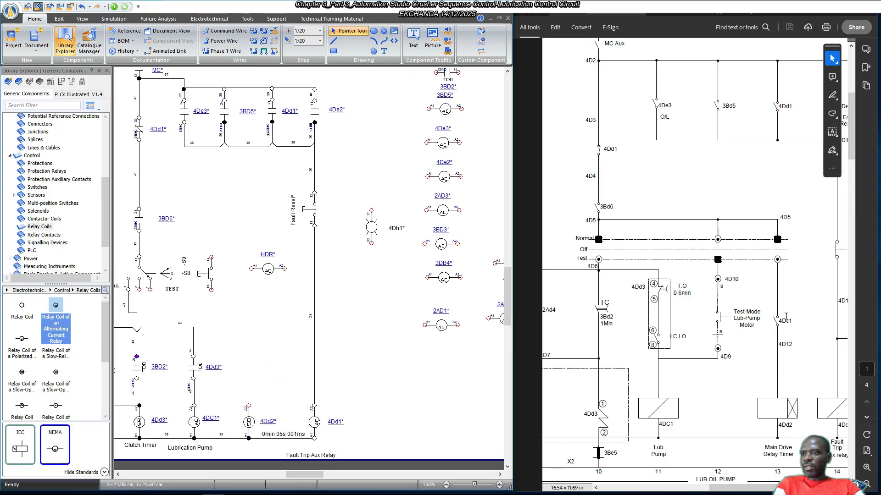
# Add a single-throw NO contact to the 4DC1 coil as a new contact group in its component builder.
pyautogui.doubleClick(197, 417)
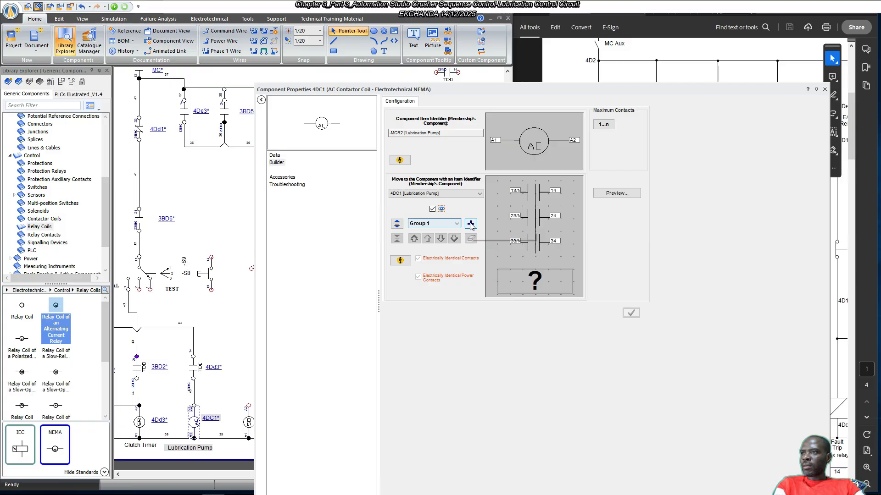
pyautogui.click(471, 224)
pyautogui.doubleClick(556, 238)
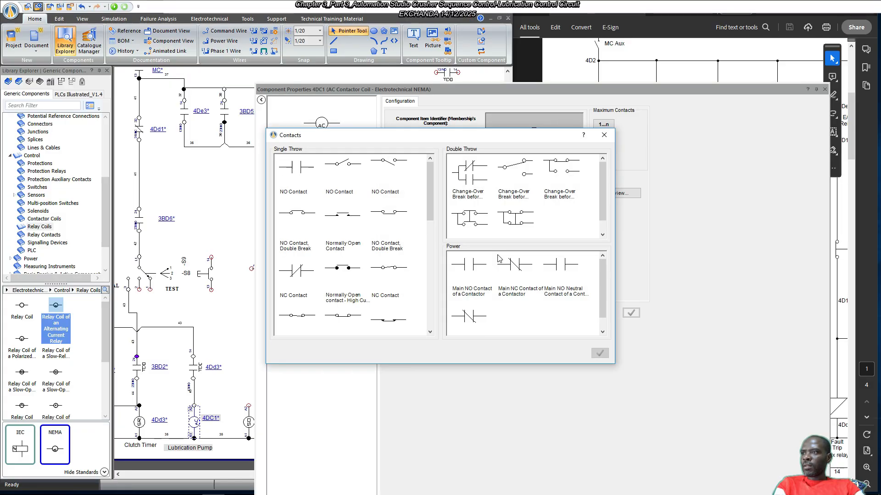
pyautogui.doubleClick(303, 174)
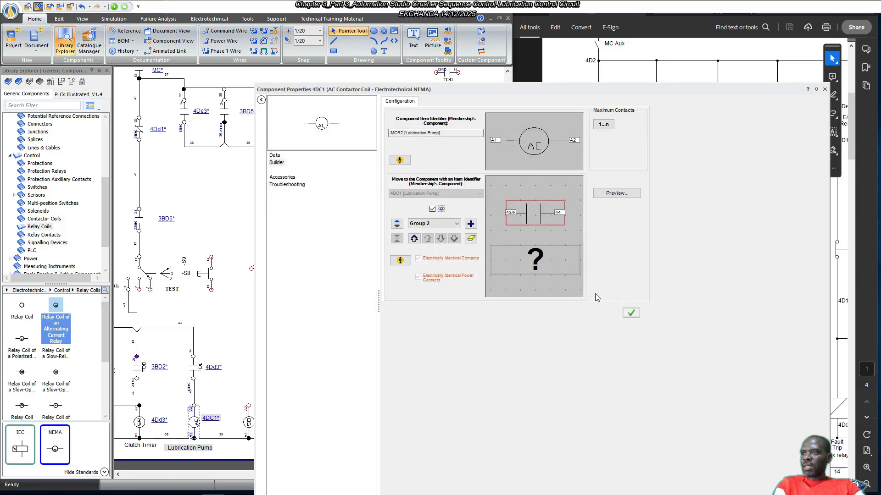
pyautogui.click(632, 313)
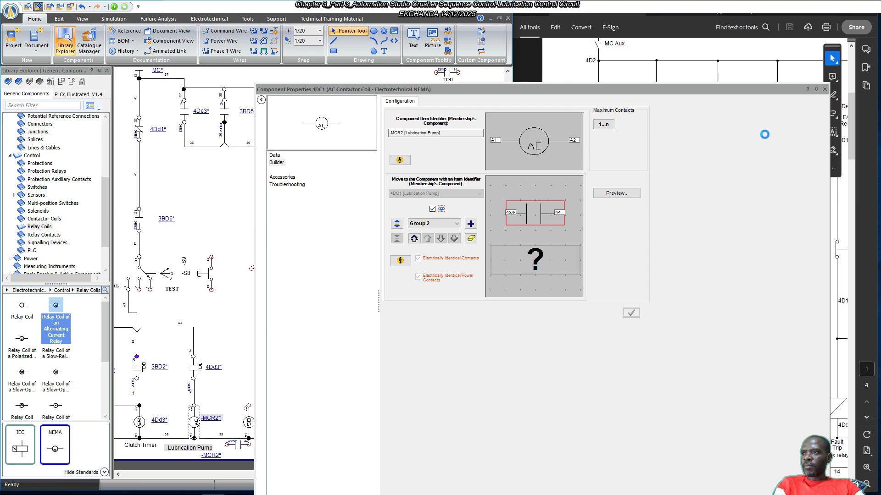
pyautogui.click(825, 90)
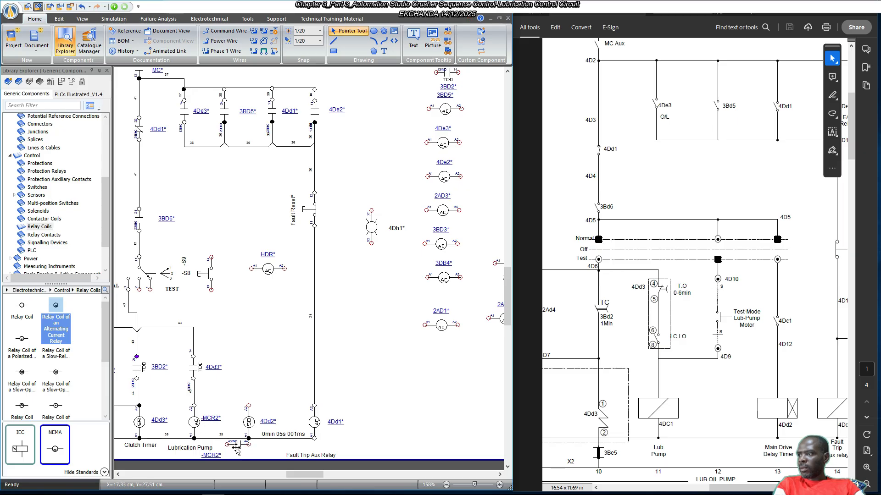
# Move the new -MCR2 contact above the 4Dd2 coil, rotate it to stand vertical and set its identifier beside it.
pyautogui.moveTo(236, 447); pyautogui.dragTo(257, 375)
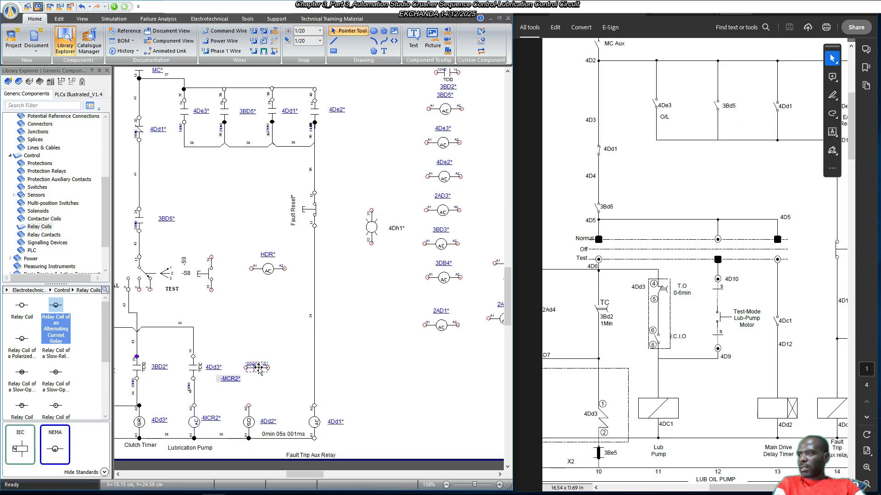
pyautogui.rightClick(260, 369)
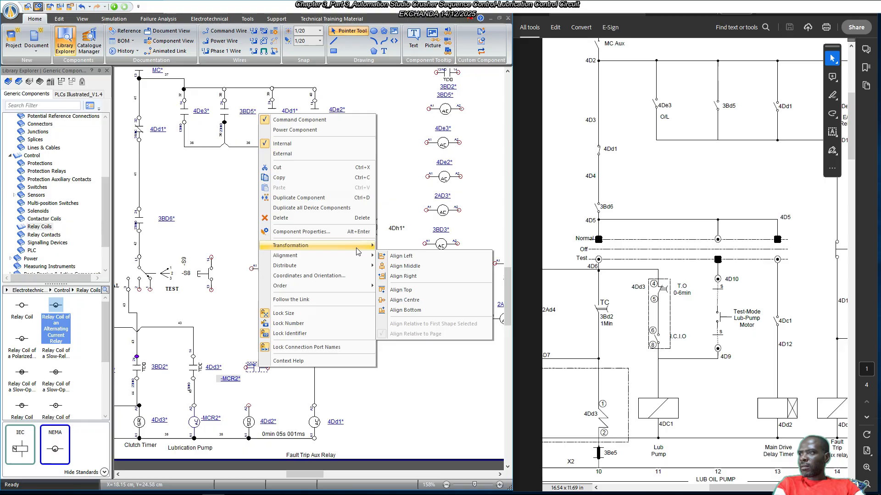
pyautogui.moveTo(357, 248)
pyautogui.click(414, 266)
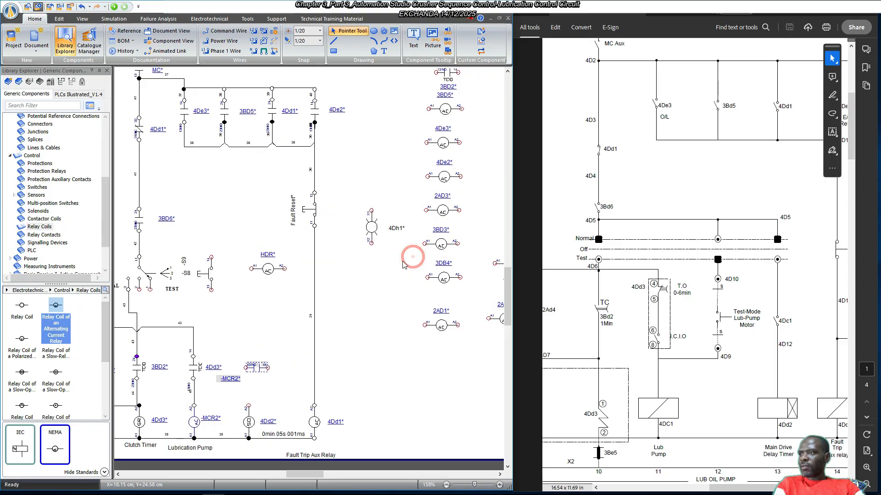
pyautogui.click(284, 347)
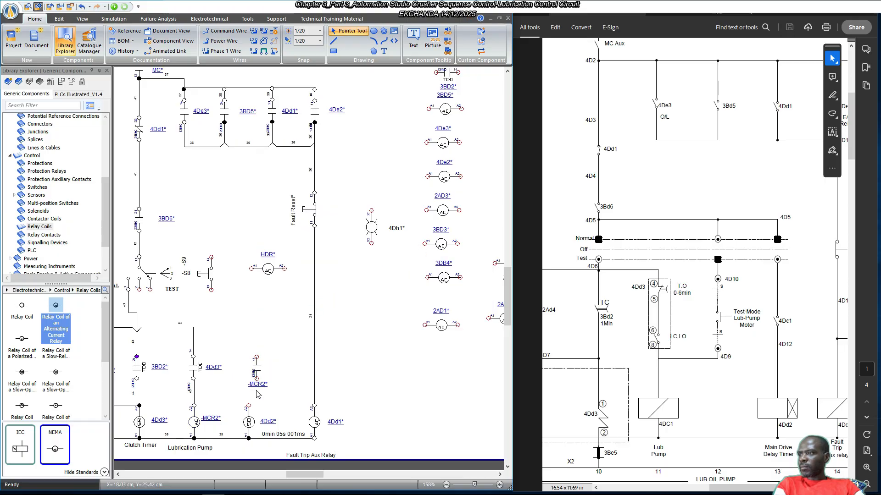
pyautogui.moveTo(258, 383); pyautogui.dragTo(274, 367)
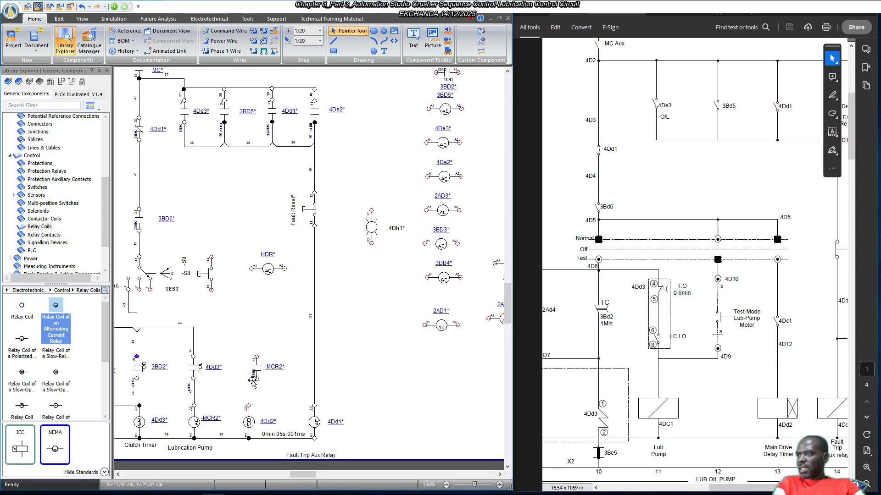
# Unlock the contact's connection port names and shift the 43/NO and 44 labels clear of the contact symbol.
pyautogui.scroll(4, 256, 374)
pyautogui.rightClick(266, 352)
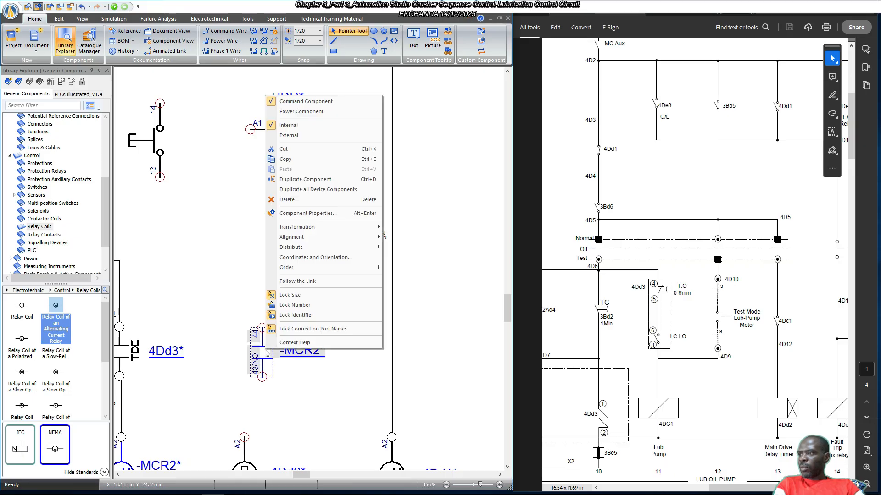
pyautogui.click(288, 330)
pyautogui.click(304, 395)
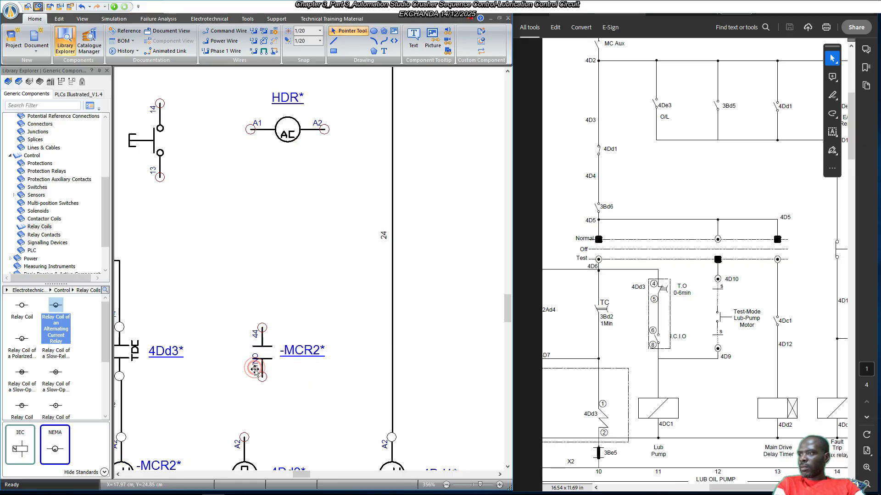
pyautogui.moveTo(258, 370); pyautogui.dragTo(253, 389)
pyautogui.moveTo(260, 343); pyautogui.dragTo(256, 323)
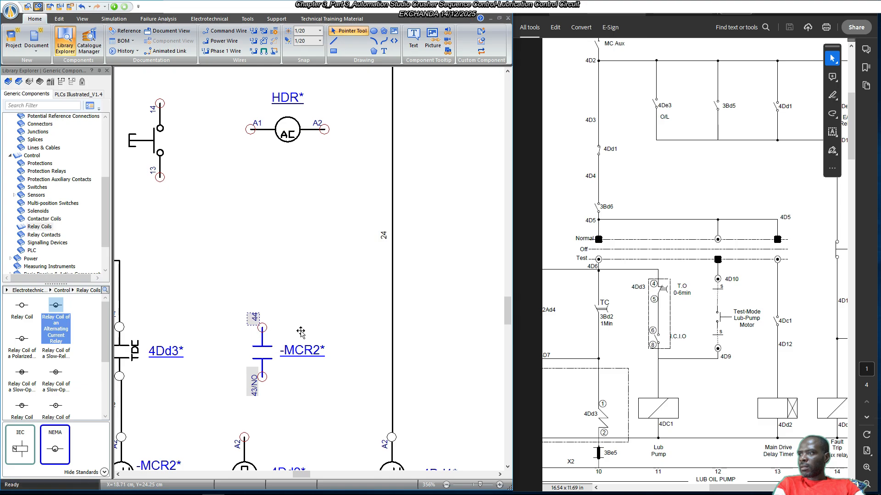
# Align the -MCR2 contact directly above the 4Dd2 coil and wire its lower terminal to the coil's A2 terminal.
pyautogui.scroll(-1, 320, 406)
pyautogui.scroll(-2, 337, 406)
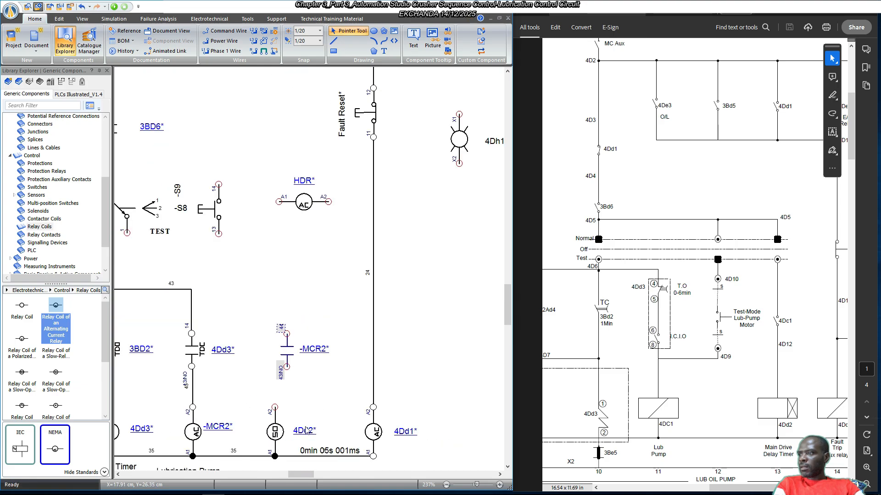
pyautogui.hscroll(-3, 301, 474)
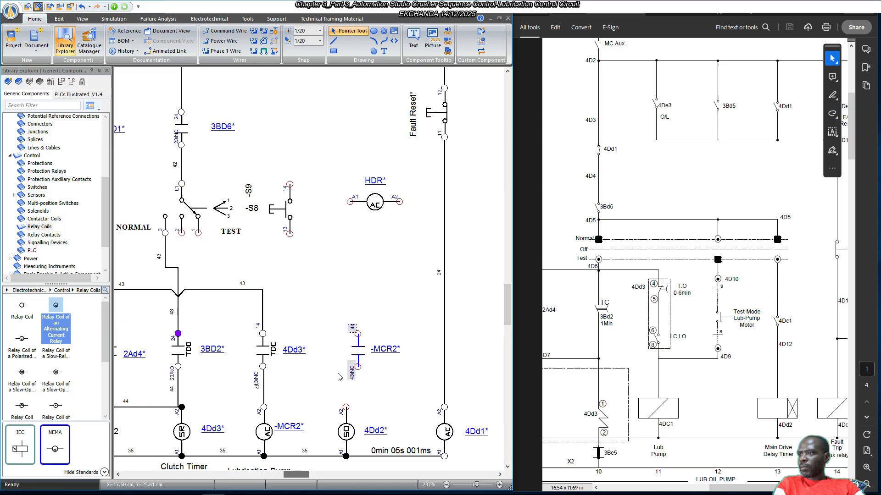
pyautogui.click(359, 349)
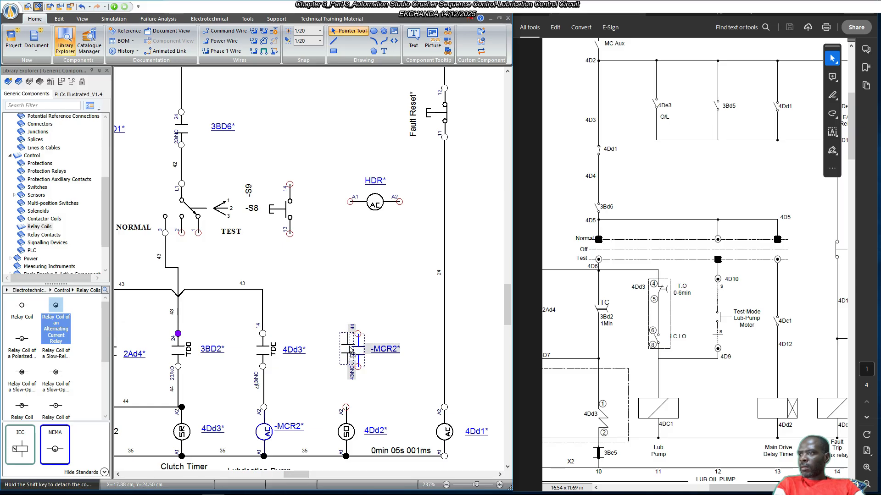
pyautogui.moveTo(360, 349); pyautogui.dragTo(349, 347)
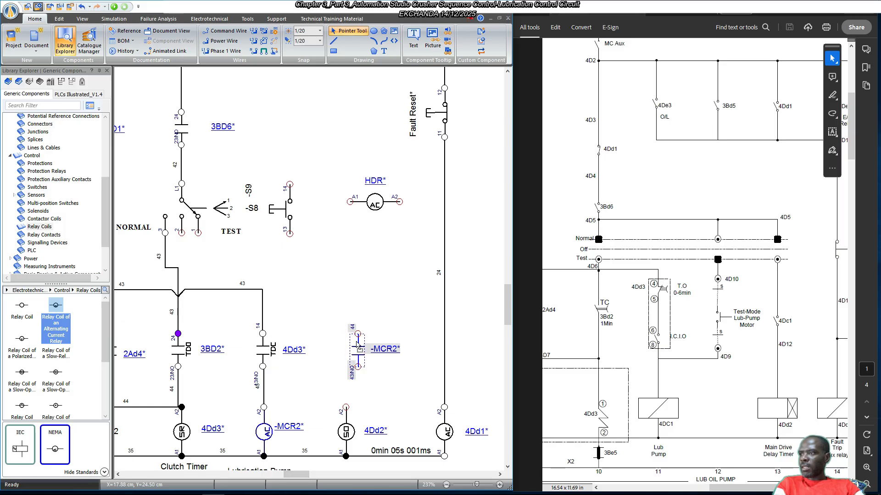
pyautogui.click(382, 317)
pyautogui.click(346, 364)
pyautogui.click(342, 407)
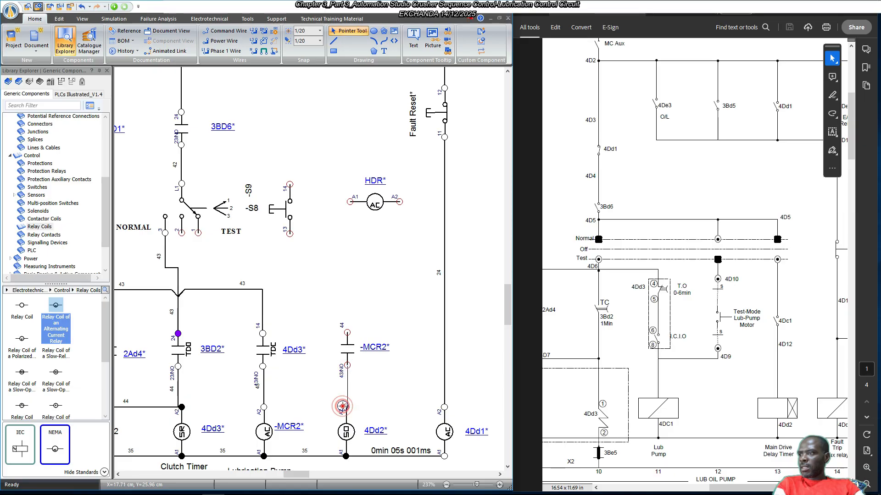
pyautogui.click(347, 365)
# Wire the upper terminal of the -MCR2 contact across to terminal 14 of the 4Dd3 contact.
pyautogui.click(364, 315)
pyautogui.click(347, 332)
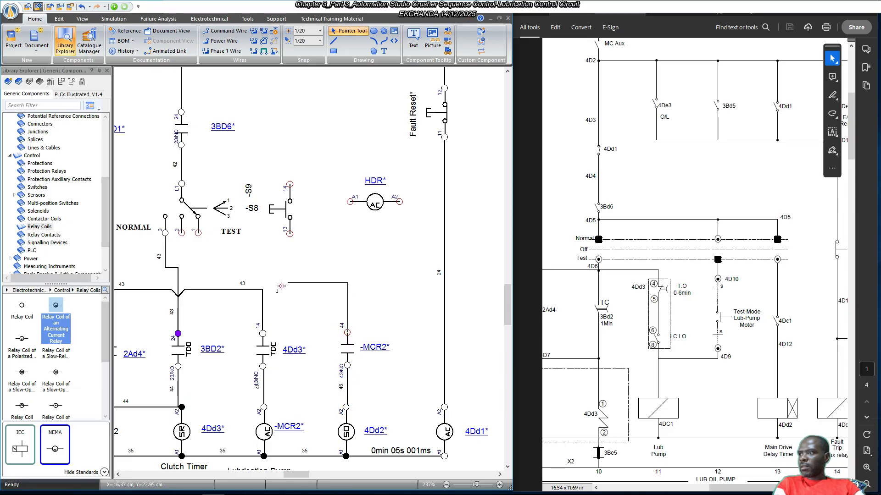
pyautogui.click(263, 290)
pyautogui.click(263, 333)
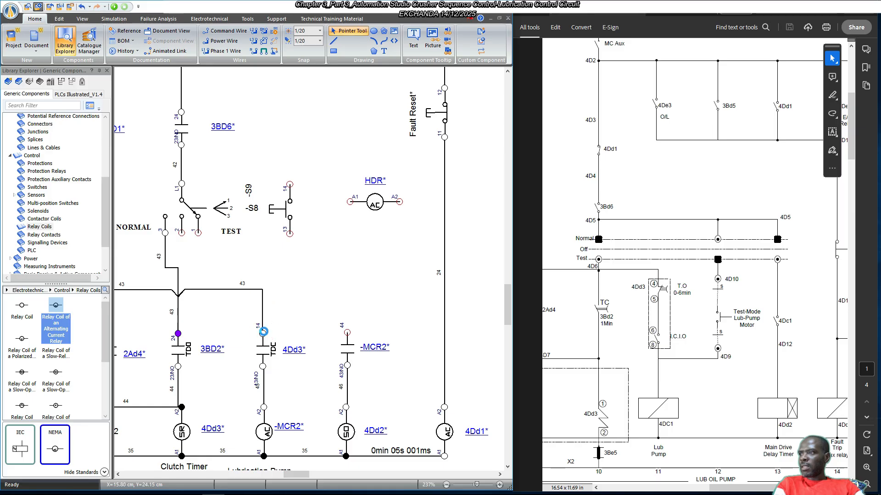
pyautogui.click(362, 276)
# Set the item identifier of the Lubrication Pump contactor coil back to 4DC1.
pyautogui.scroll(-1, 366, 301)
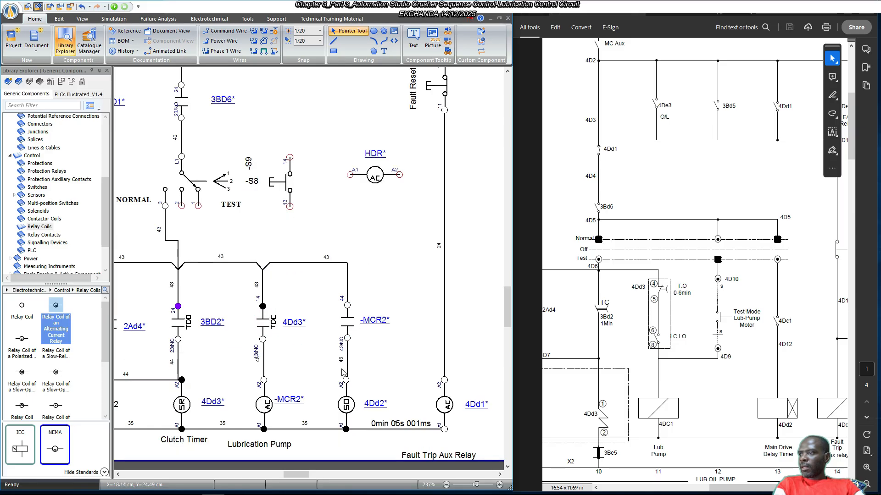
pyautogui.click(270, 403)
pyautogui.doubleClick(269, 404)
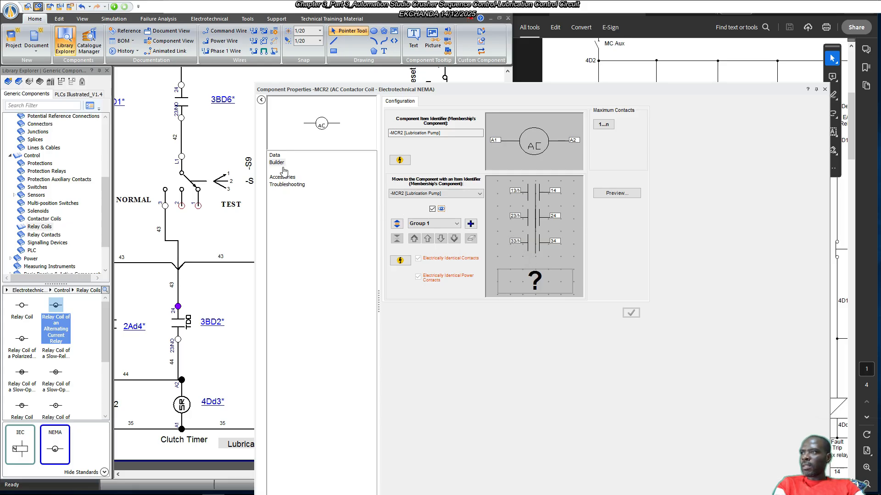
pyautogui.click(274, 156)
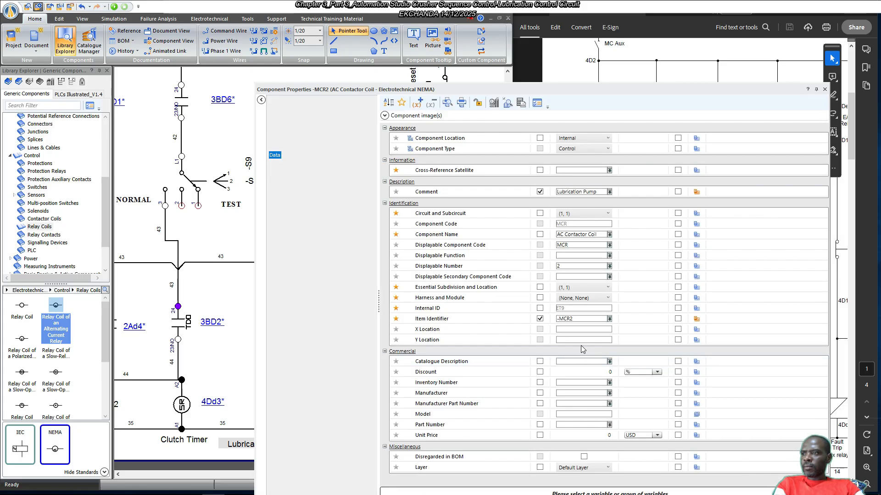
pyautogui.click(552, 319)
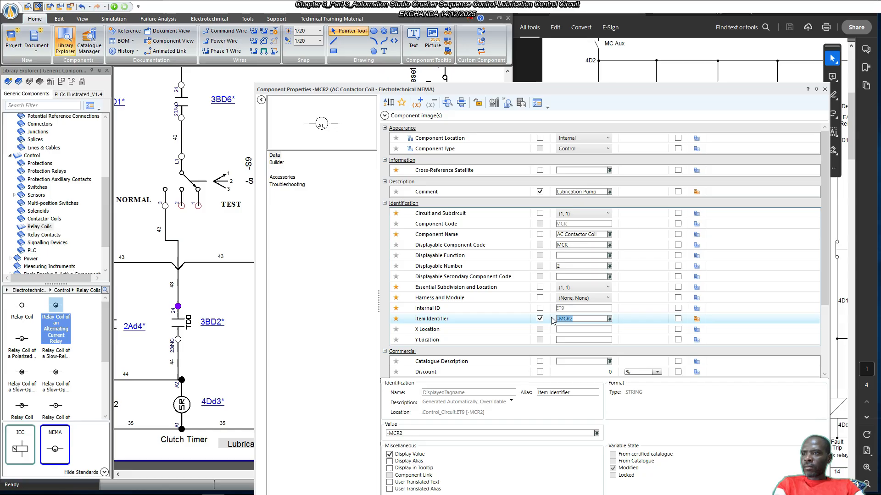
pyautogui.write('4DC')
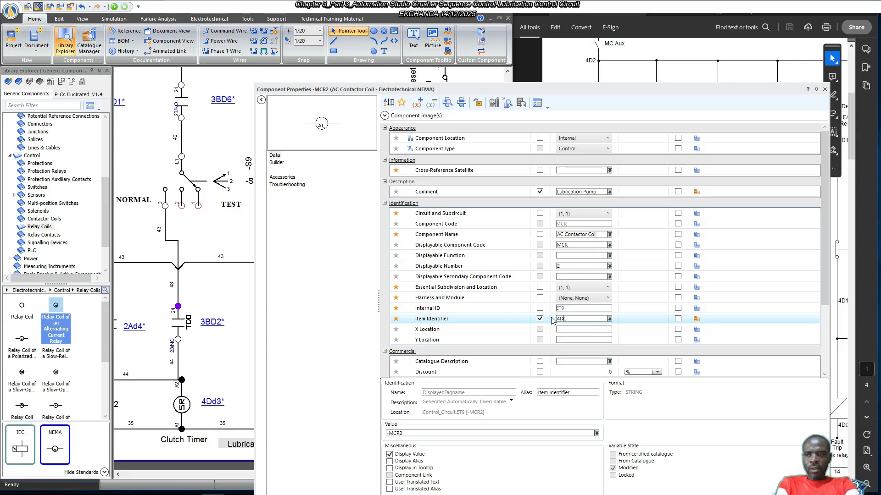
pyautogui.write('1')
pyautogui.click(551, 318)
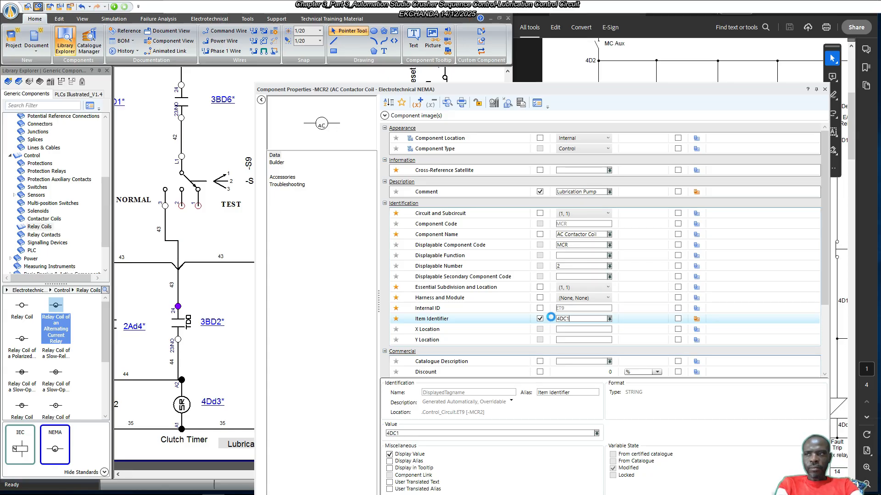
pyautogui.click(824, 89)
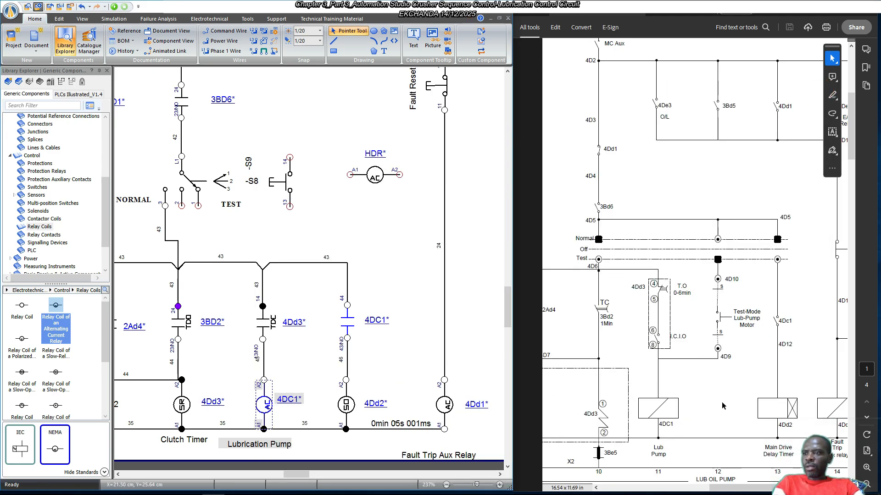
pyautogui.scroll(-1, 647, 411)
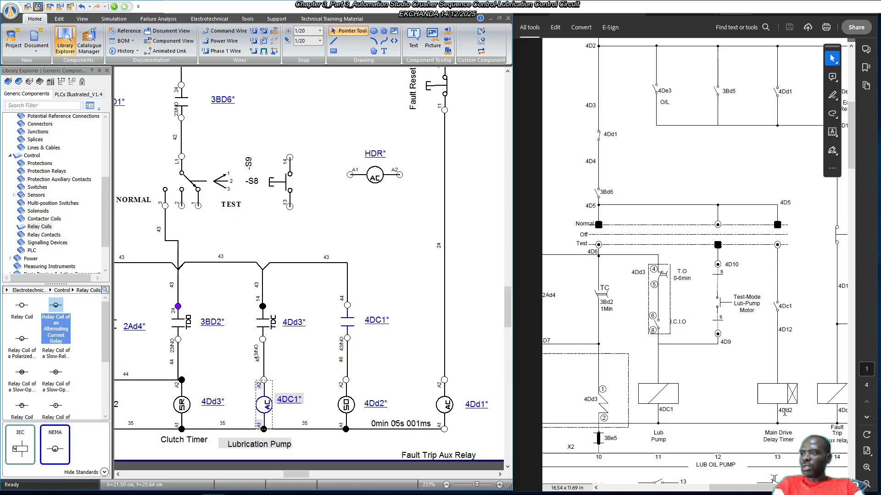
# Add and display the comment "Main Drive Delay Timer" on the 4Dd2 slow-operating relay coil.
pyautogui.scroll(-1, 784, 411)
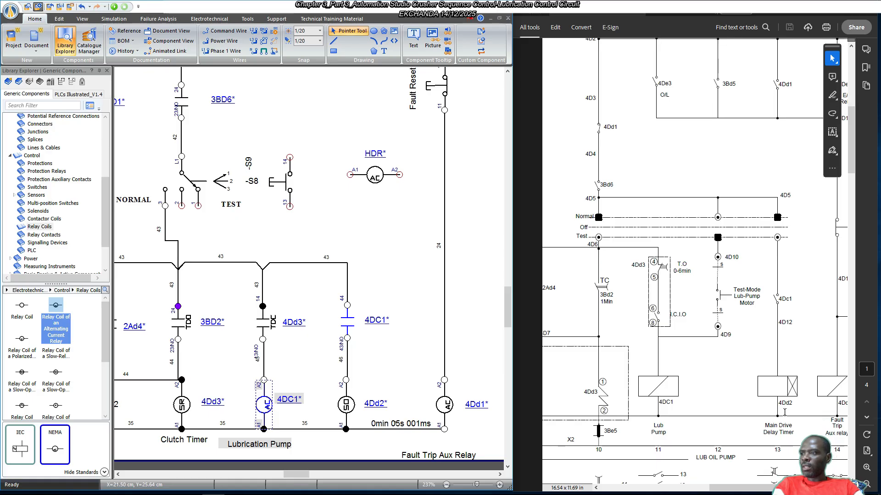
pyautogui.doubleClick(349, 404)
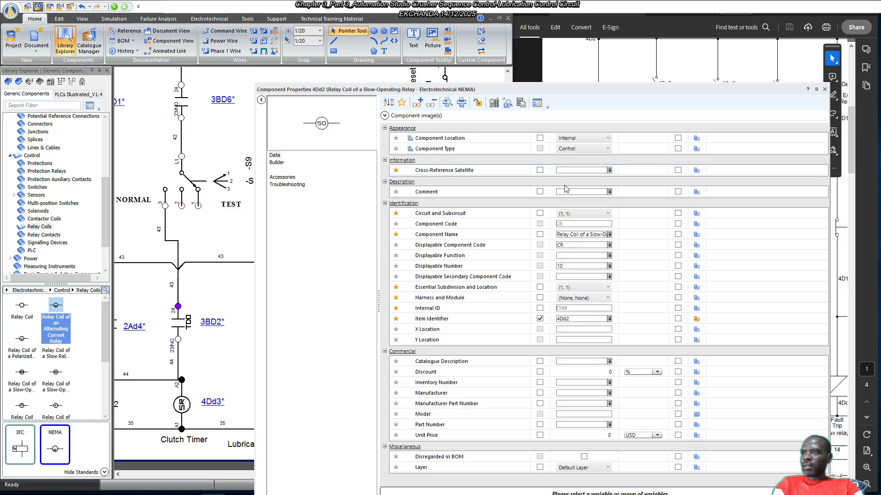
pyautogui.click(542, 193)
pyautogui.click(574, 192)
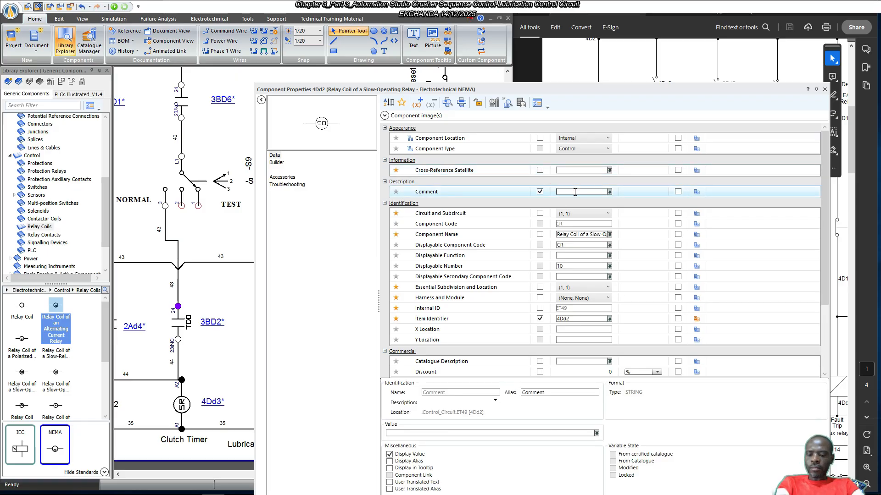
pyautogui.write('mAIN')
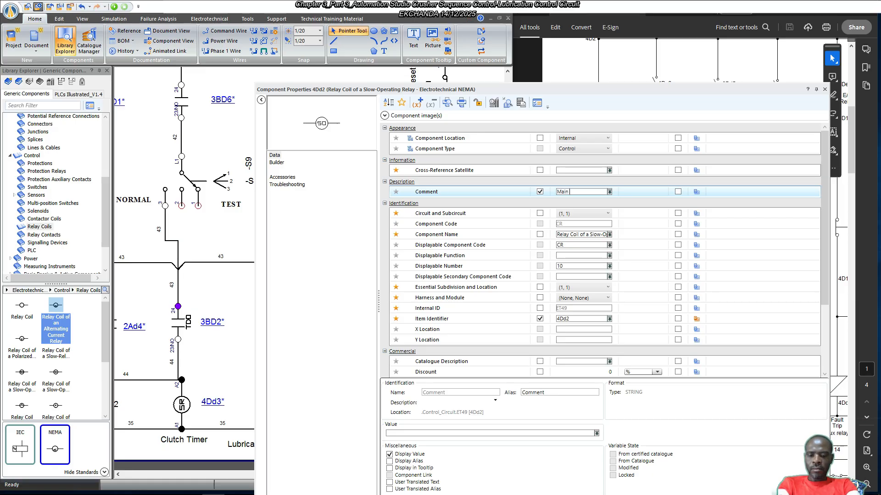
pyautogui.write(' Drive Delay')
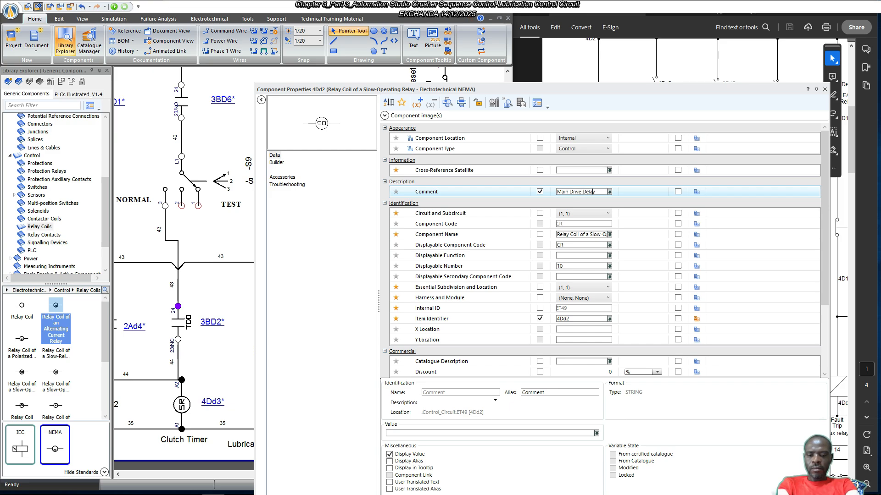
pyautogui.write(' Timer')
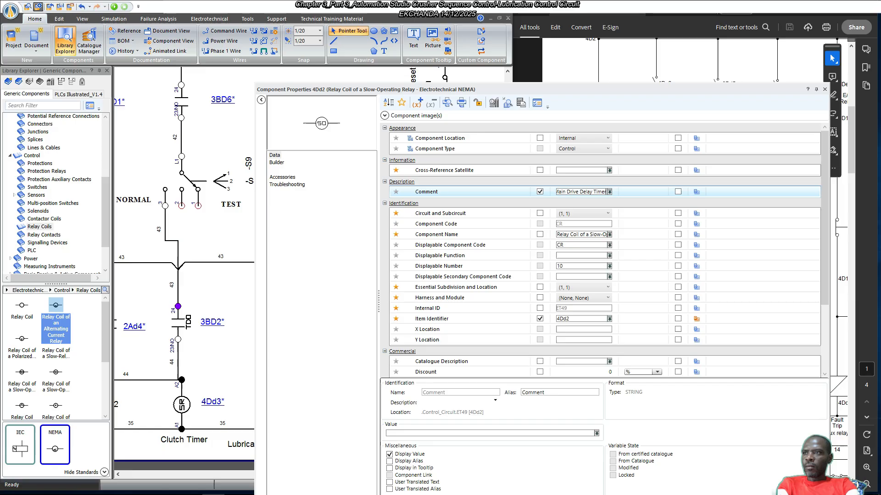
pyautogui.press('Return')
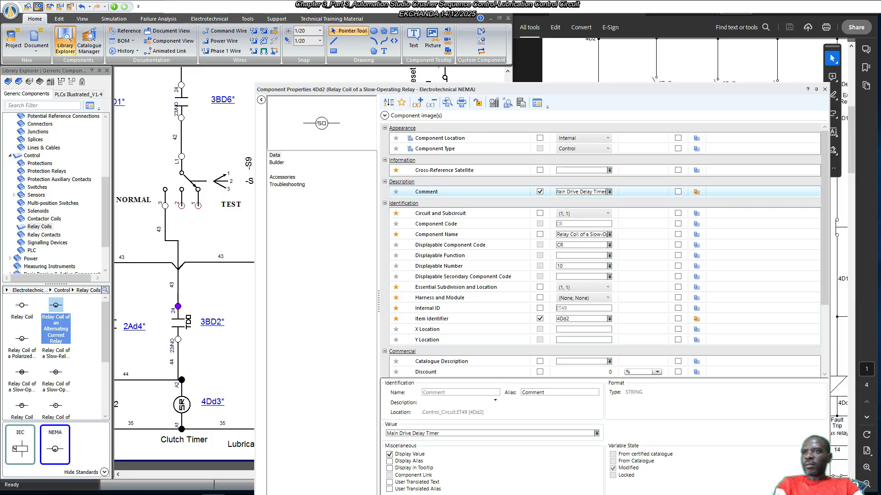
pyautogui.click(825, 89)
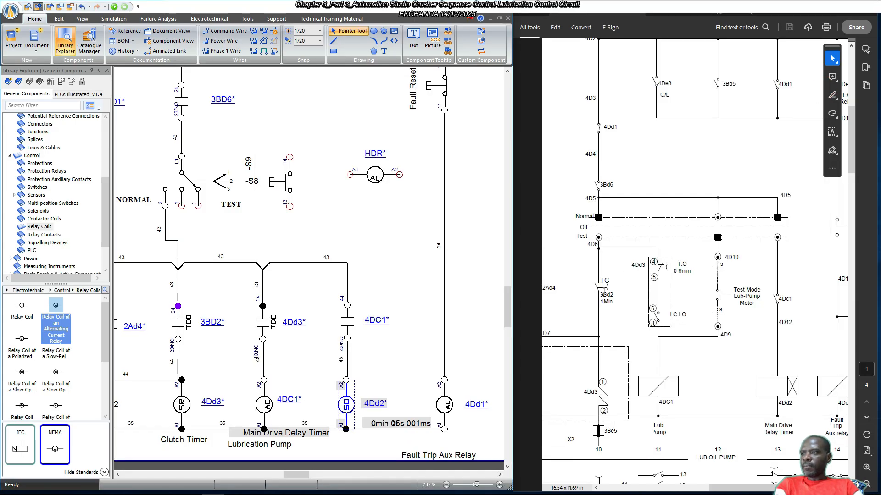
# Move the Main Drive Delay Timer comment below the 4Dd2 coil, clear of the neighbouring Lubrication Pump label.
pyautogui.click(302, 435)
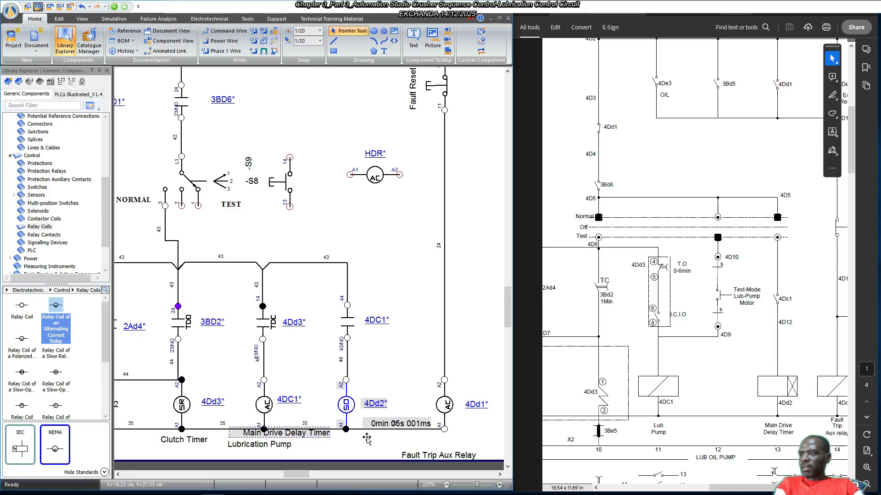
pyautogui.moveTo(367, 439); pyautogui.dragTo(374, 418)
pyautogui.click(326, 454)
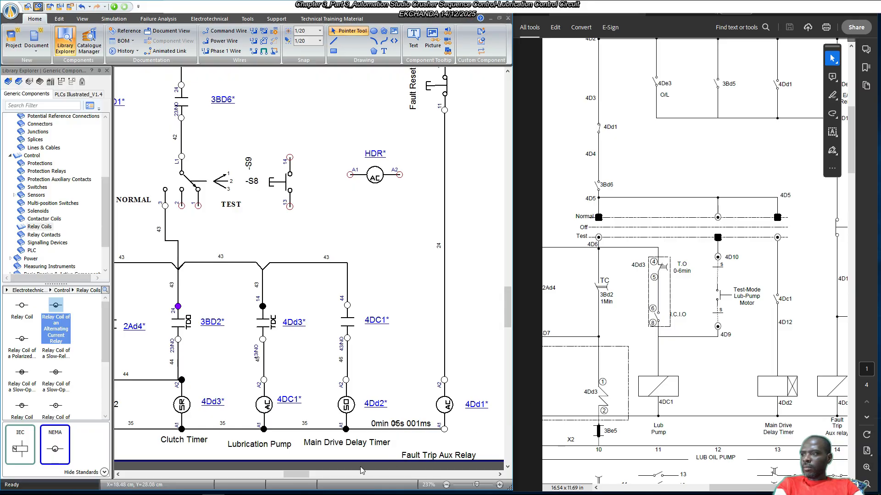
# Reshape wire 31 between the SYSTEM START push button and the 3BD1 contact so it leaves terminal 14 sideways.
pyautogui.click(299, 473)
pyautogui.moveTo(299, 475); pyautogui.dragTo(276, 476)
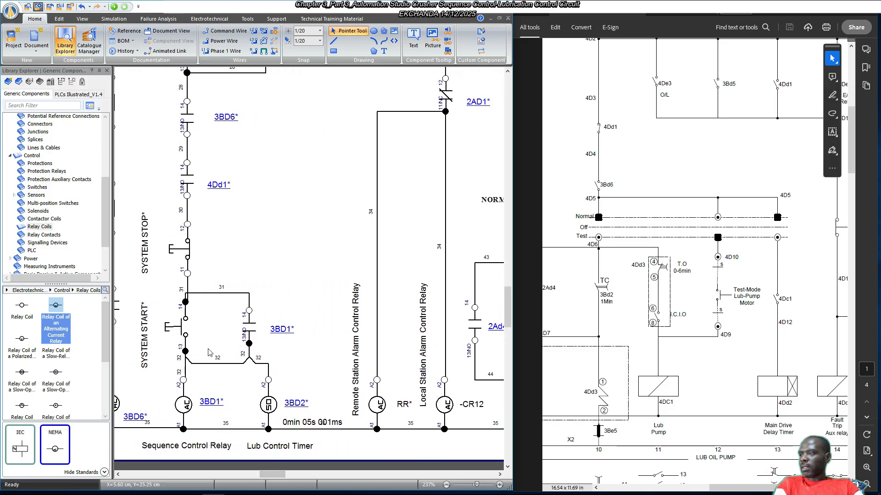
pyautogui.click(213, 293)
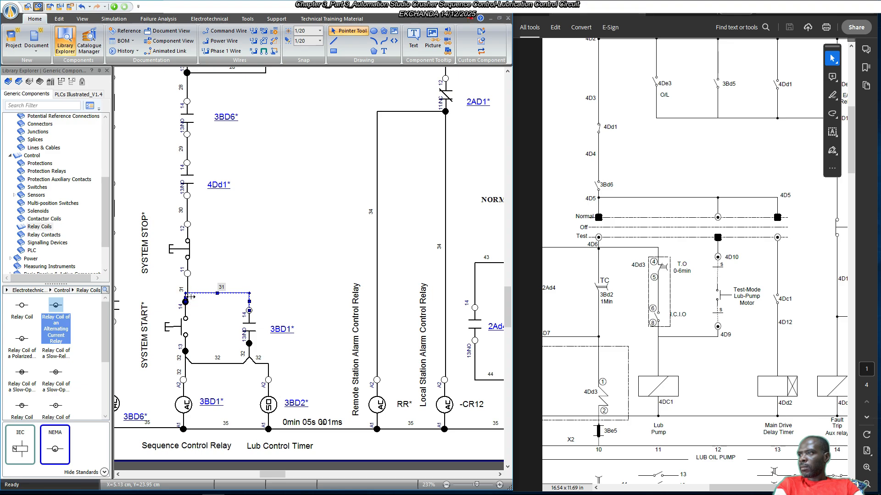
pyautogui.click(264, 253)
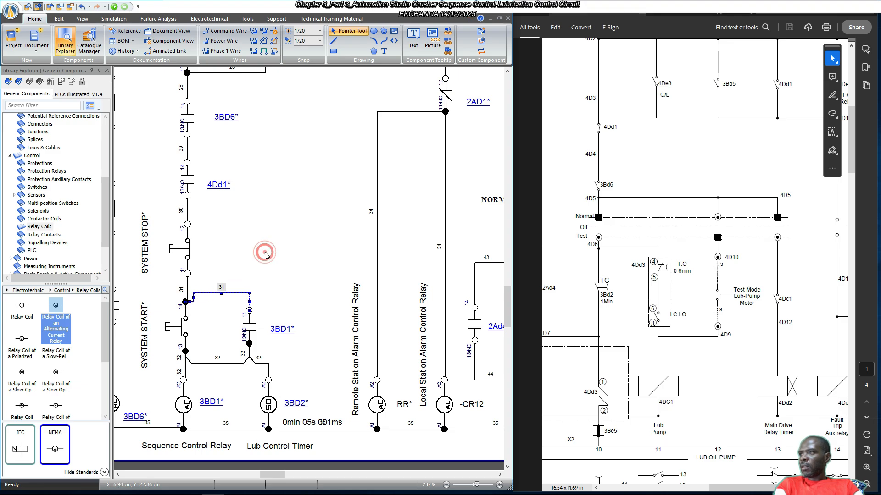
# Place a copy of the SYSTEM START push button beside the 4DC1 contact and set its item identifier to "Lubrication Pump Test-PB".
pyautogui.click(184, 327)
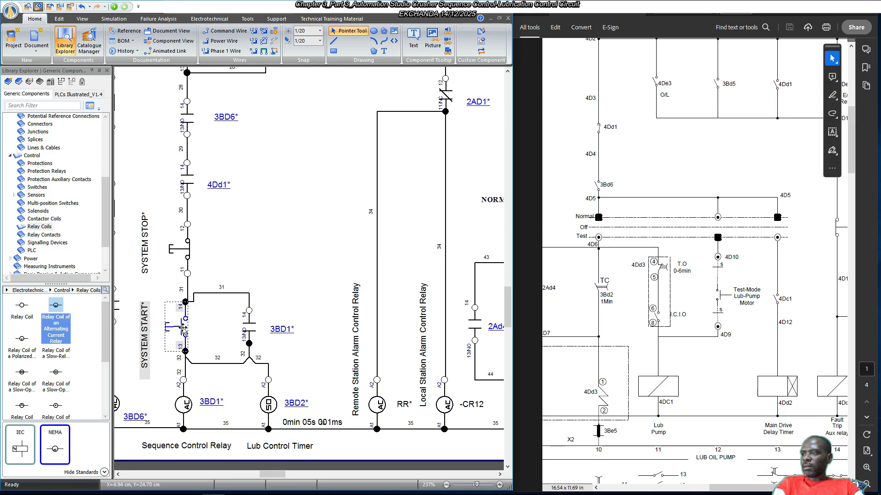
pyautogui.moveTo(183, 327); pyautogui.dragTo(429, 326)
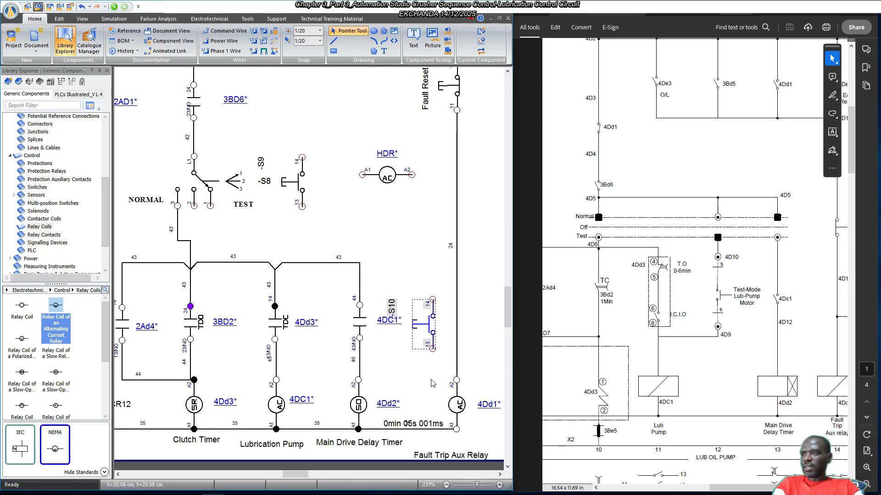
pyautogui.doubleClick(429, 328)
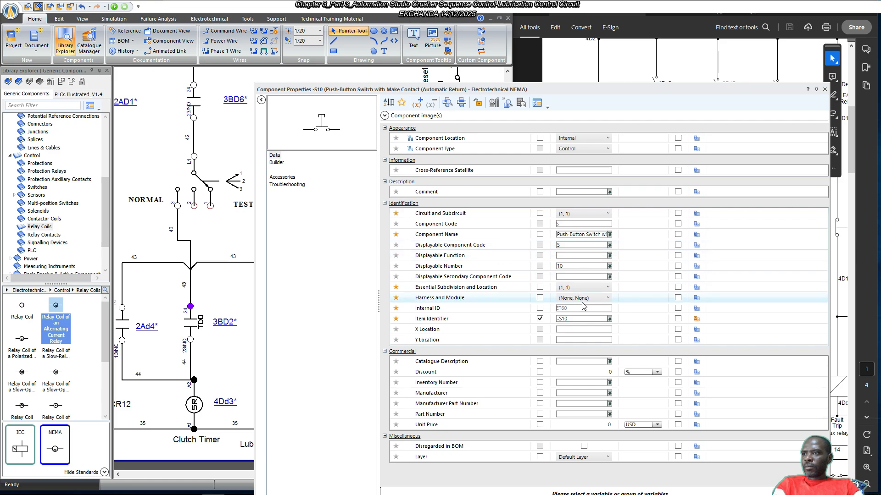
pyautogui.click(580, 319)
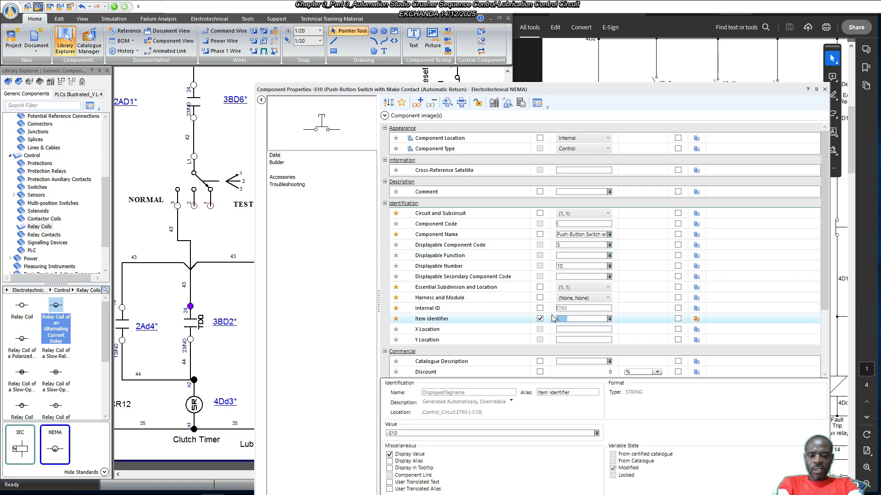
pyautogui.write('Lub')
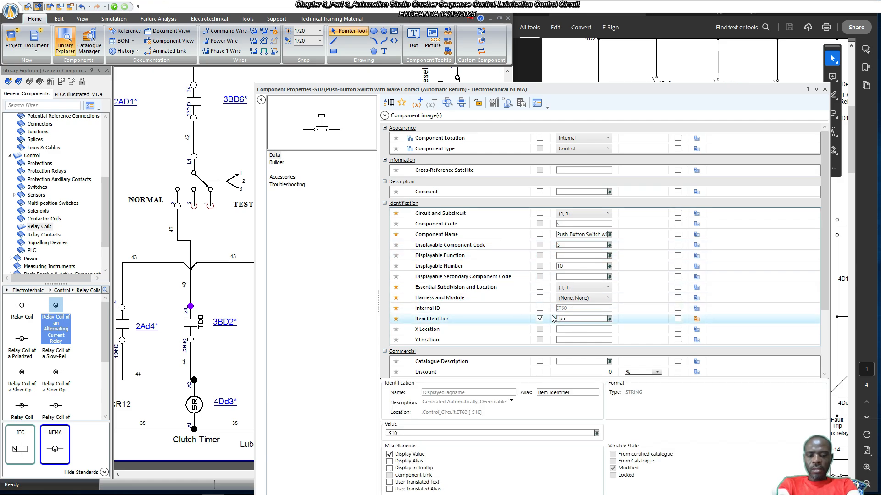
pyautogui.write('rication Pump')
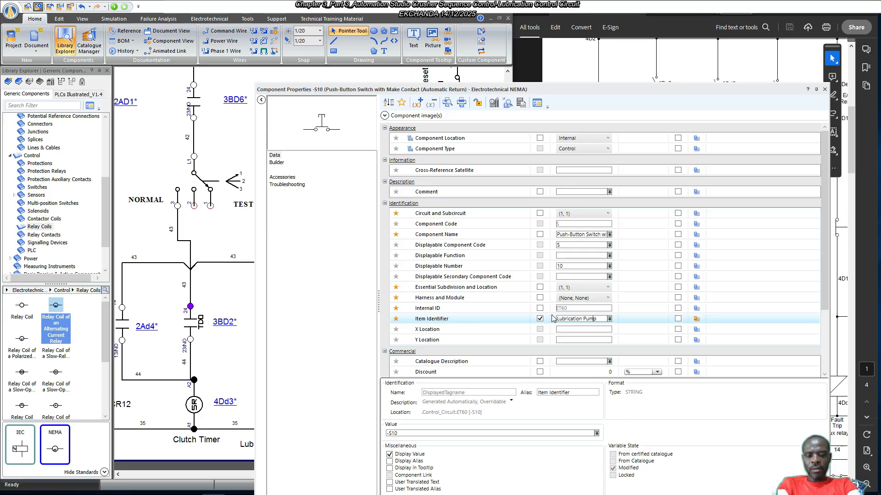
pyautogui.write(' Test')
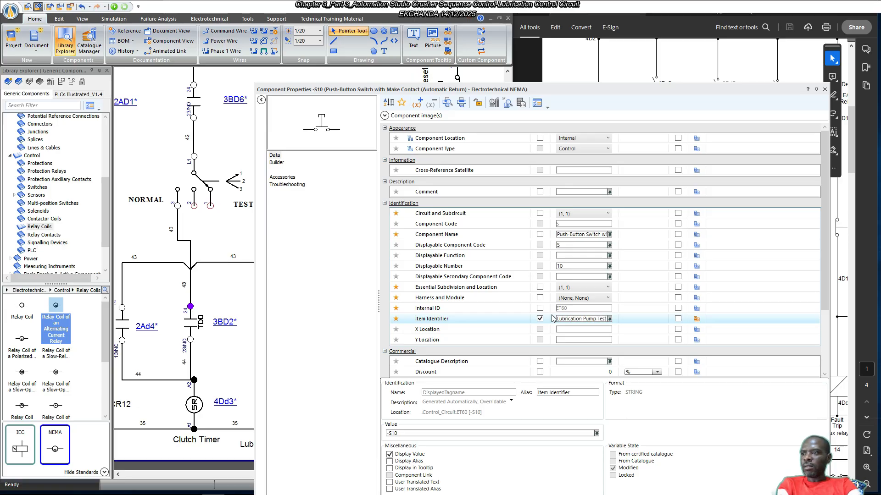
pyautogui.press('Return')
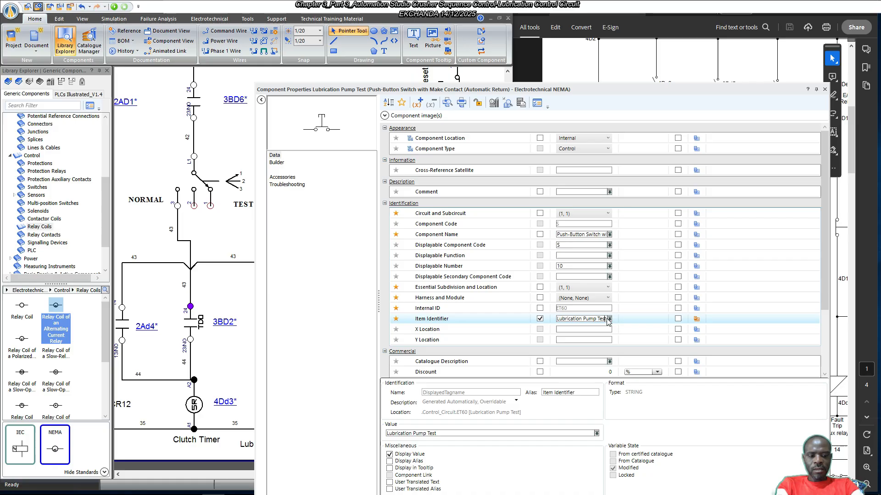
pyautogui.click(607, 321)
pyautogui.write('-PB')
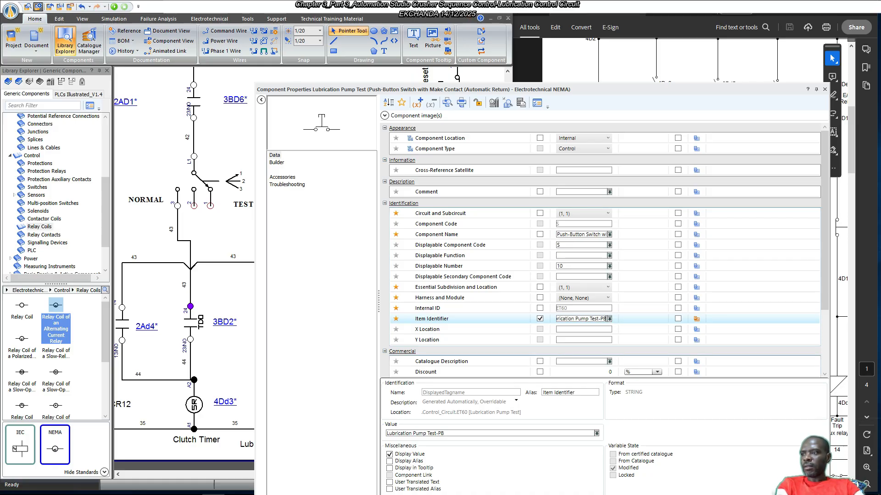
pyautogui.press('Return')
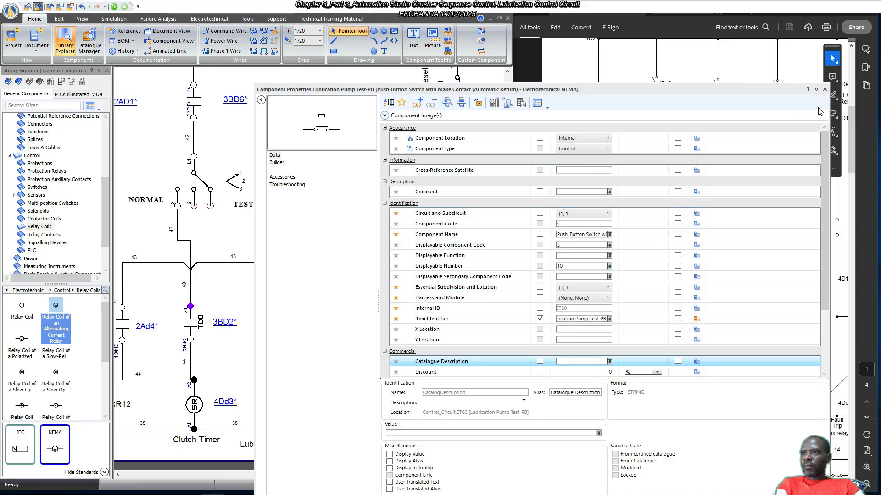
pyautogui.click(824, 89)
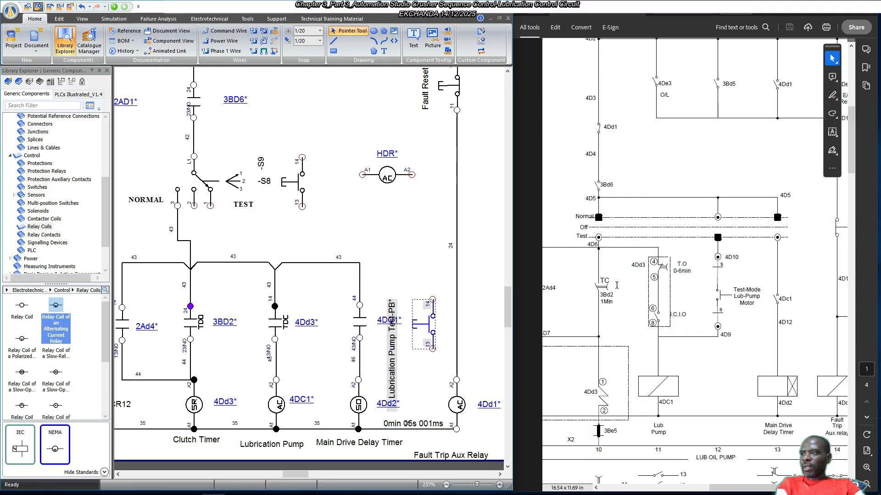
# Move the Lubrication Pump Test-PB label between its button and wire 24, and wire the button's terminal 14 to selector switch terminal 2.
pyautogui.click(394, 362)
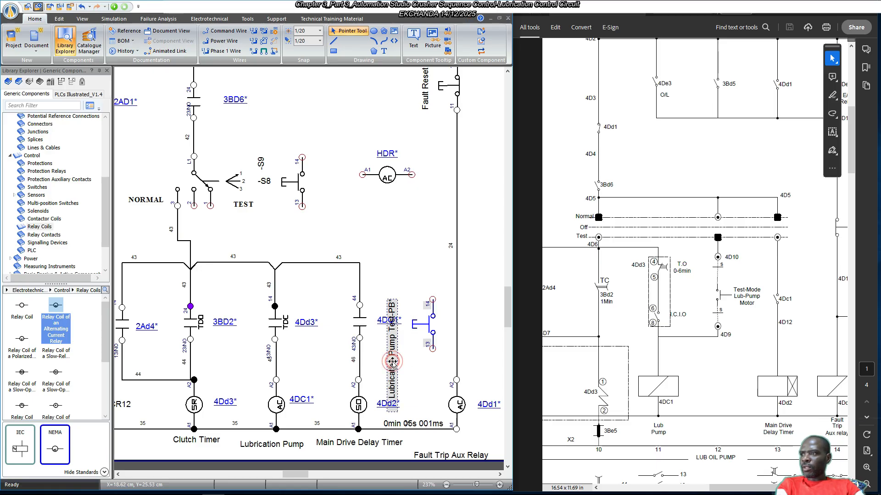
pyautogui.moveTo(396, 364); pyautogui.dragTo(443, 366)
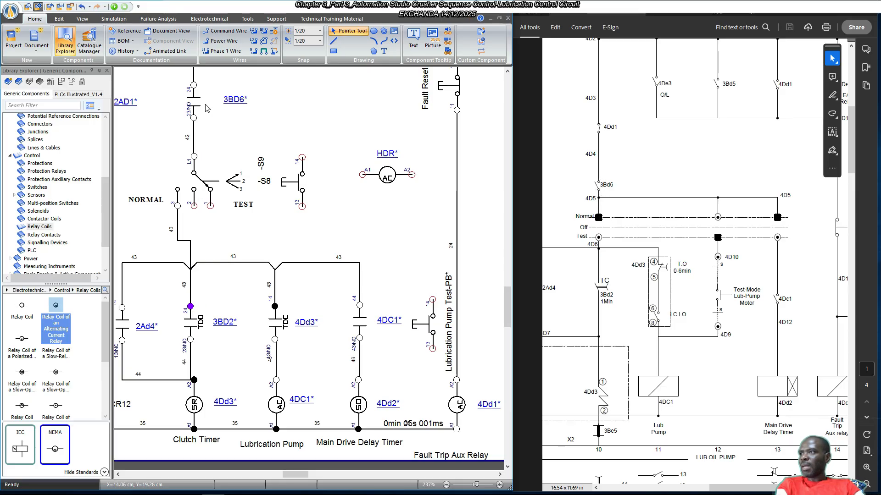
pyautogui.click(194, 206)
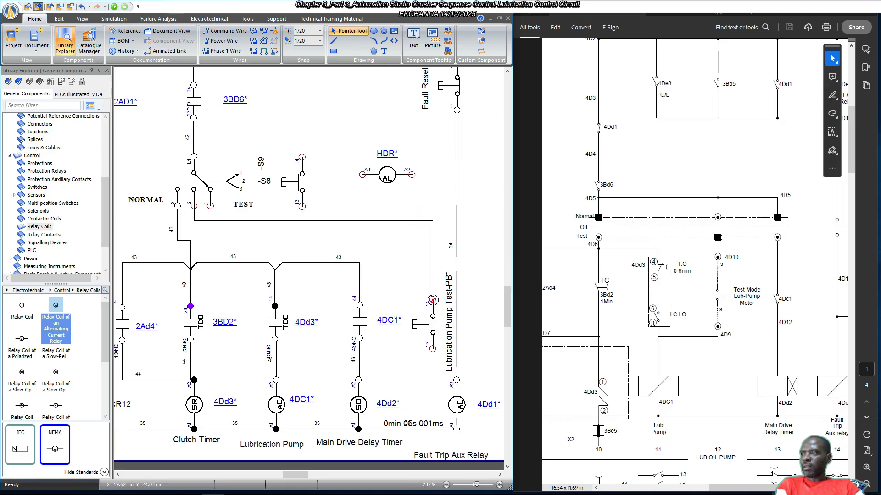
pyautogui.click(432, 297)
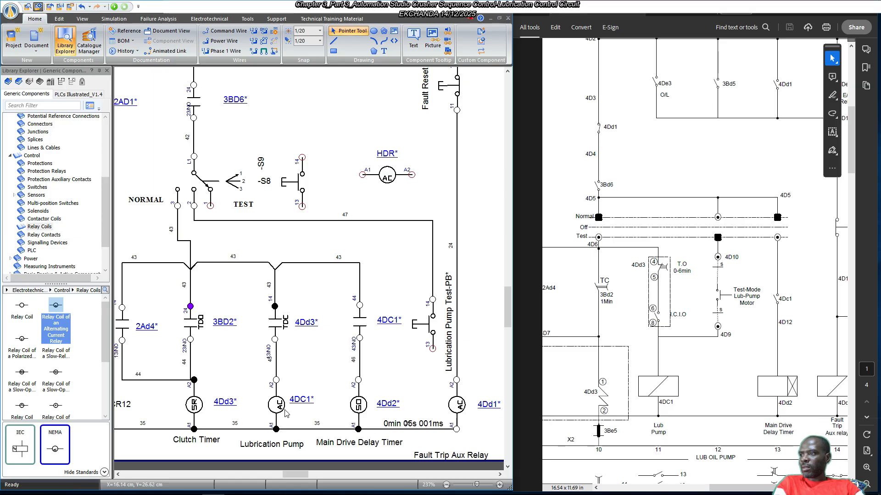
# Delete the wire 43 links joining the upper terminals of the 3BD2, 4Dd3 and 4DC1 contacts.
pyautogui.click(301, 262)
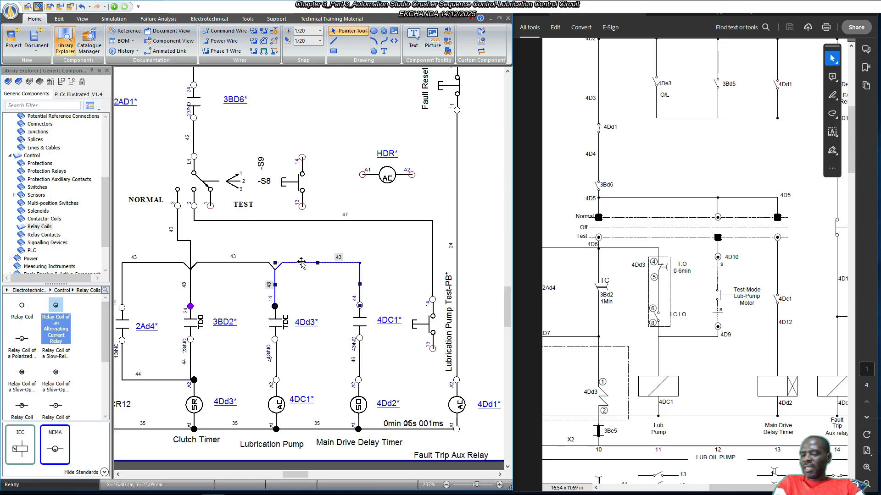
pyautogui.press('Delete')
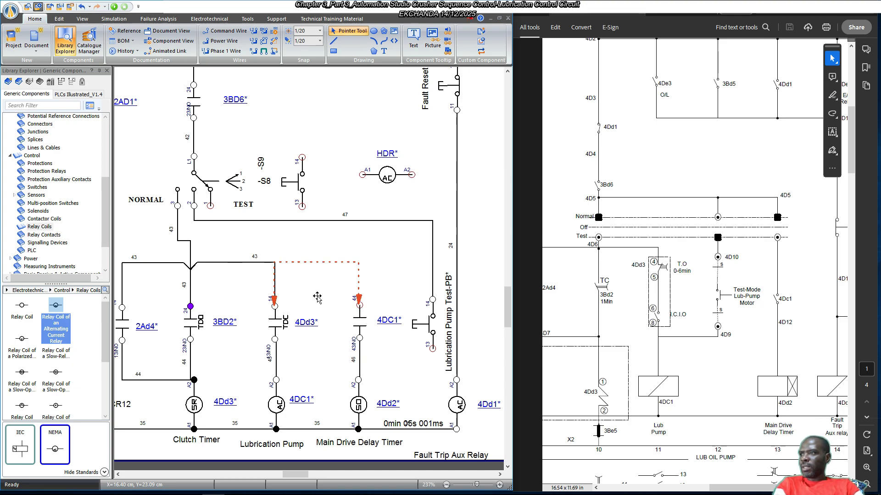
pyautogui.click(317, 297)
pyautogui.click(274, 262)
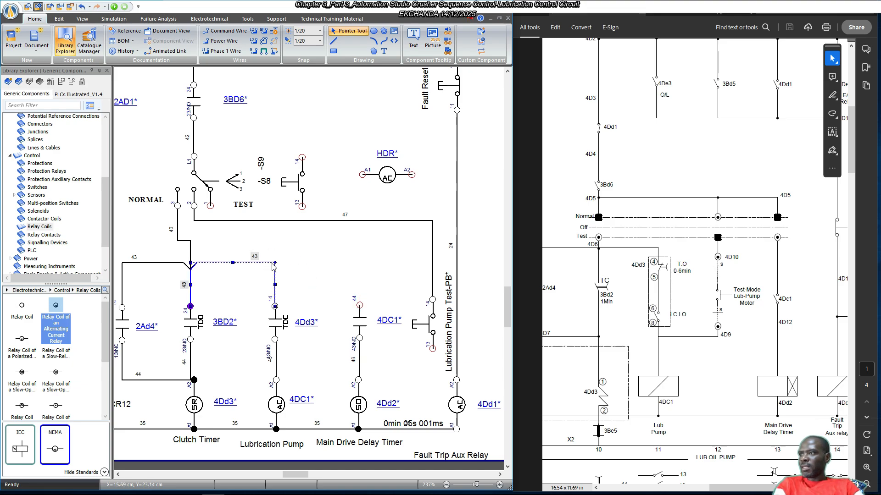
pyautogui.press('Delete')
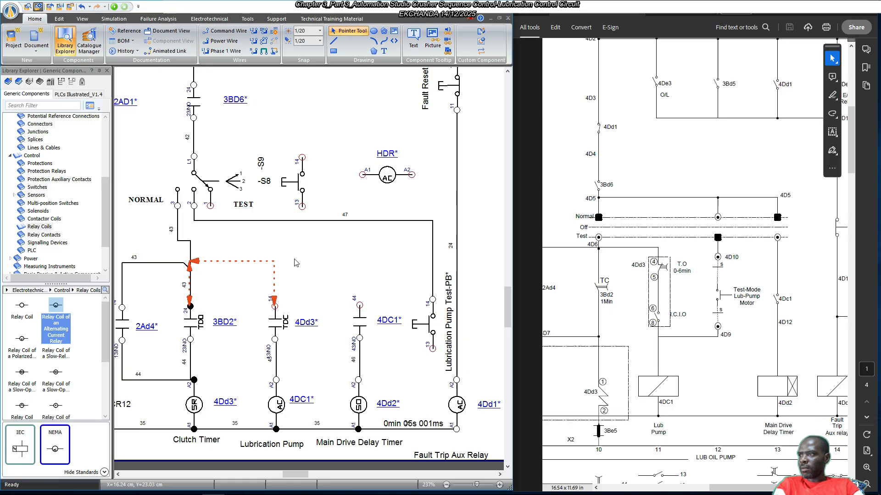
pyautogui.click(296, 262)
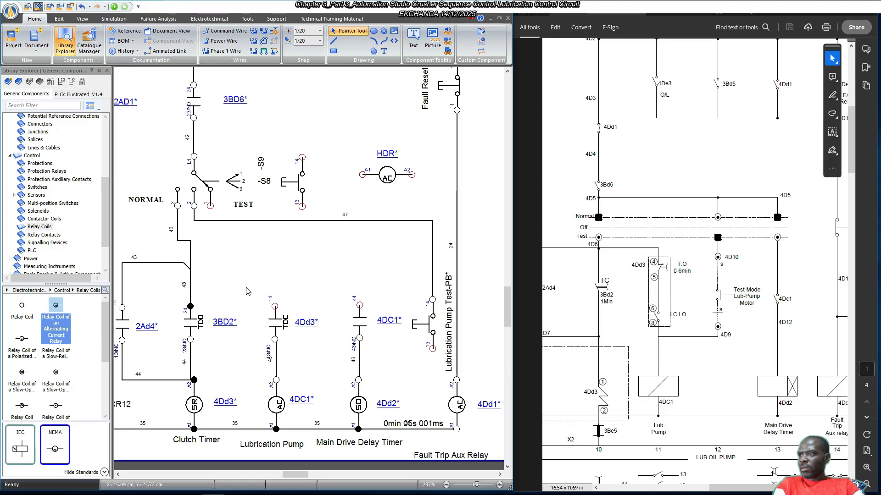
# Move the 4Dd3 contact together with the 4DC1 coil up off wire 35, into the space beneath wire 47.
pyautogui.moveTo(247, 288); pyautogui.dragTo(311, 436)
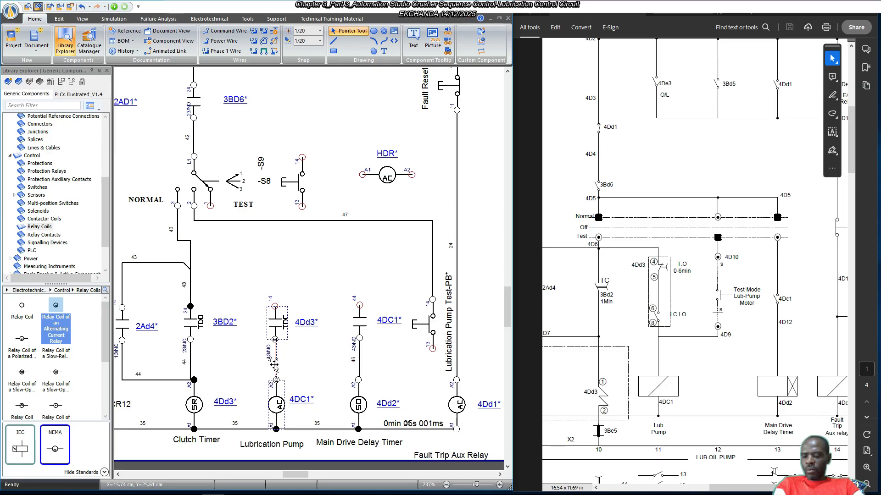
pyautogui.moveTo(274, 364); pyautogui.dragTo(305, 311)
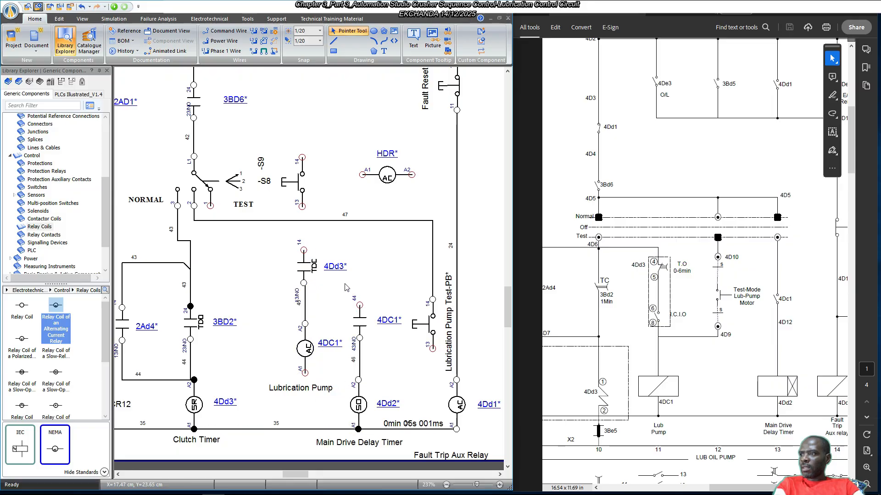
# Move the 4DC1 contact with the 4Dd2 coil beside the 3BD2 branch, and the 4Dd3 contact with the 4DC1 coil down onto wire 35.
pyautogui.moveTo(336, 287); pyautogui.dragTo(397, 441)
pyautogui.moveTo(362, 376); pyautogui.dragTo(262, 372)
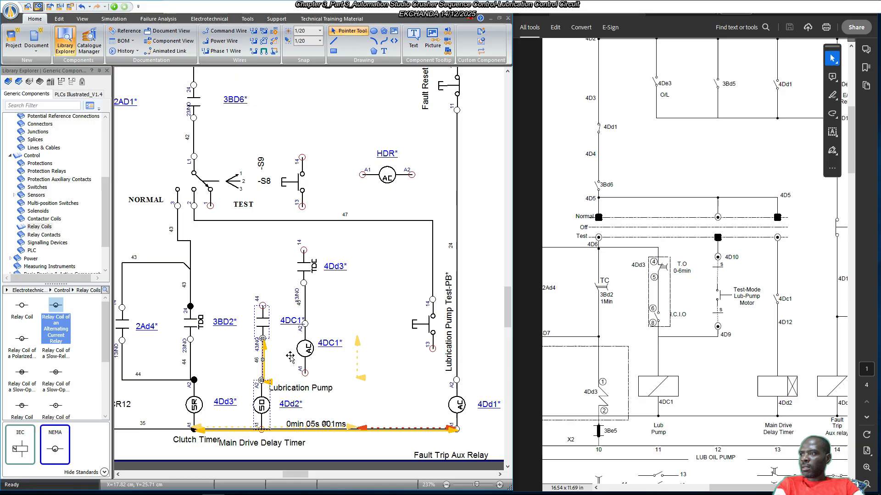
pyautogui.moveTo(274, 236); pyautogui.dragTo(371, 386)
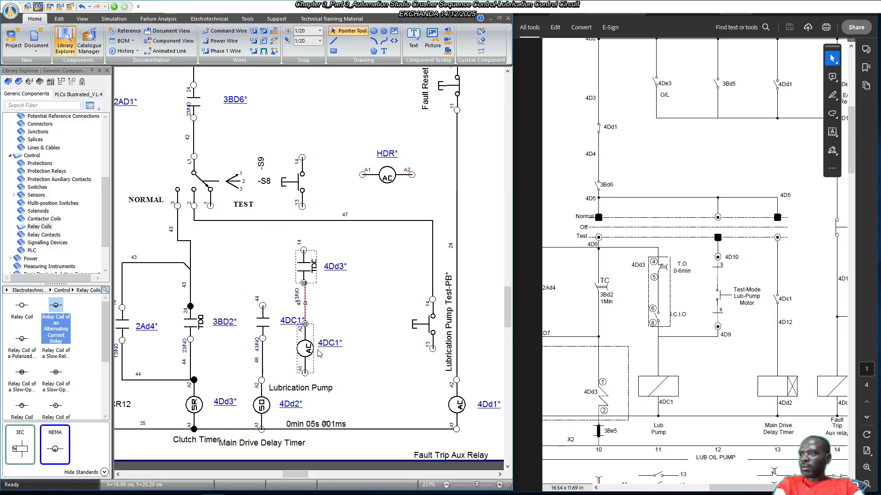
pyautogui.moveTo(308, 354); pyautogui.dragTo(350, 415)
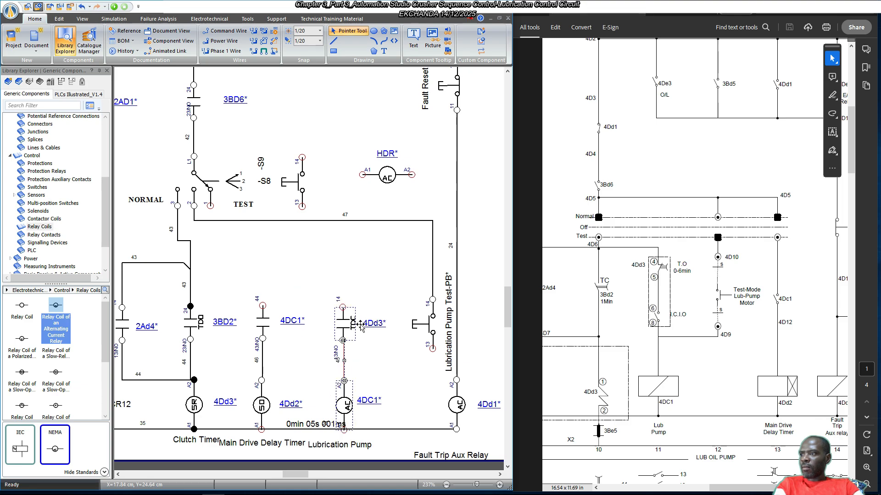
# Lift the 4DC1 contact and 4Dd2 coil off wire 35, and delete the wire section between the 4Dd3 and 4Dd1 coils.
pyautogui.scroll(-1, 366, 281)
pyautogui.click(269, 290)
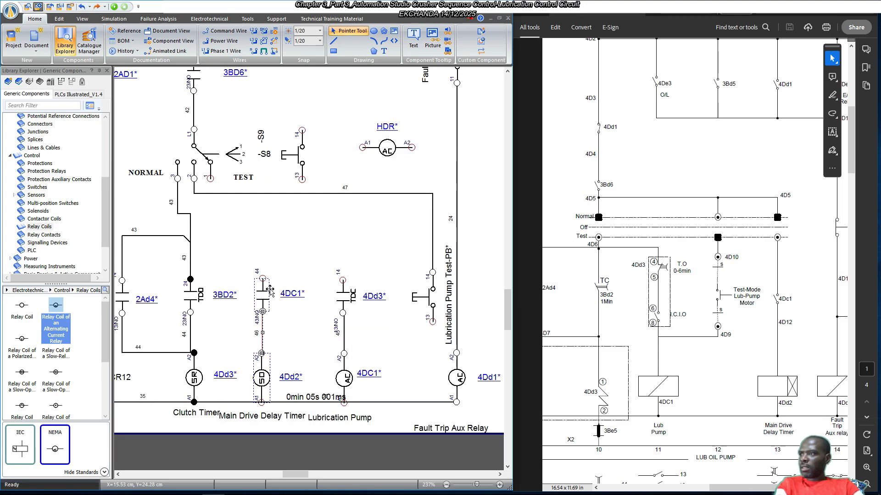
pyautogui.hotkey('ctrl', 'z')
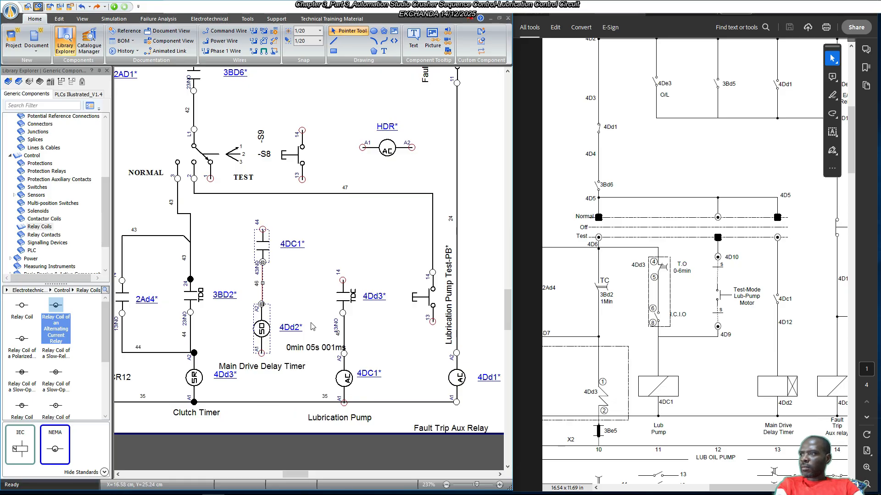
pyautogui.click(375, 329)
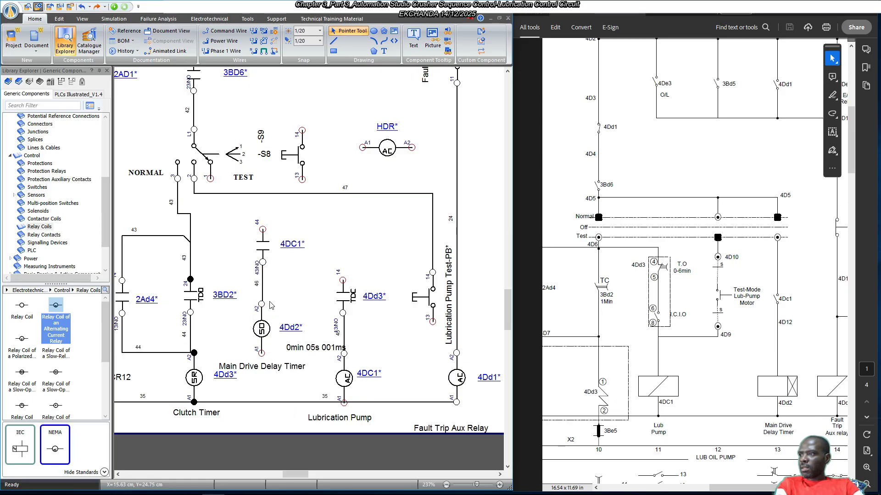
pyautogui.click(262, 402)
pyautogui.press('Delete')
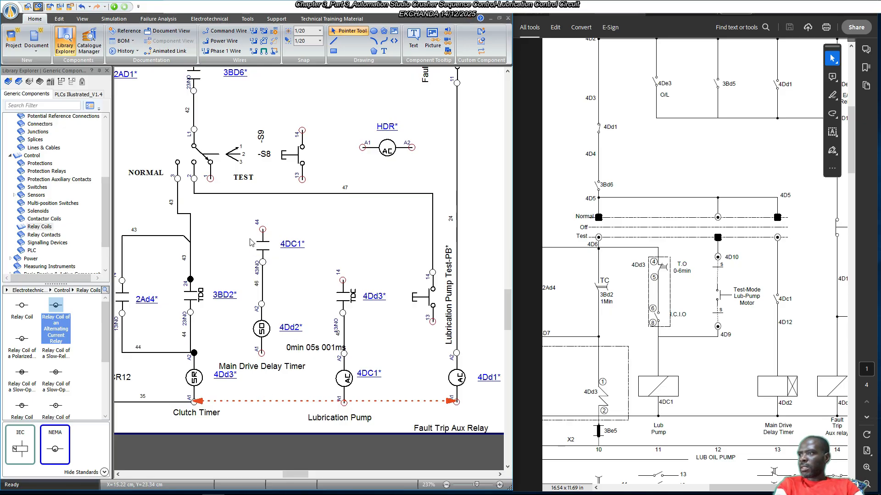
# Lower the 4DC1 contact and 4Dd2 coil level with the neighbouring branches, and space the Clutch Timer and Lubrication Pump labels away from Main Drive Delay Timer.
pyautogui.moveTo(246, 218); pyautogui.dragTo(295, 358)
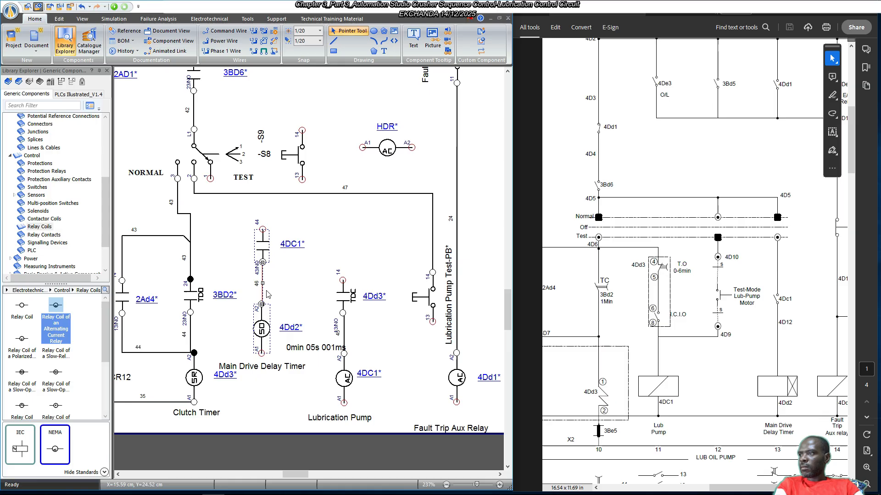
pyautogui.moveTo(261, 294); pyautogui.dragTo(263, 351)
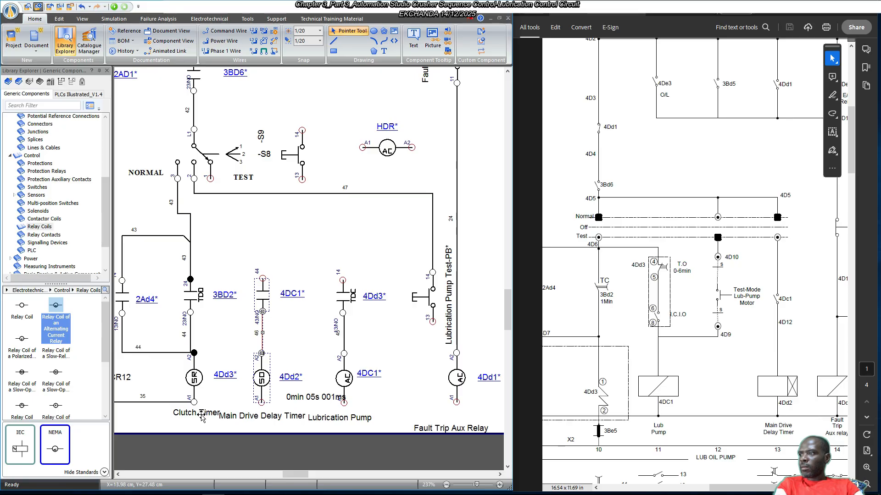
pyautogui.moveTo(196, 416); pyautogui.dragTo(178, 416)
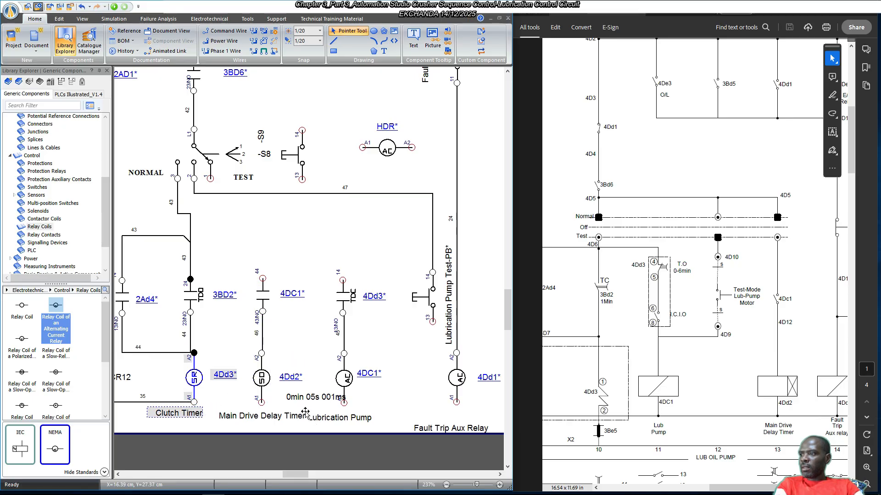
pyautogui.click(342, 419)
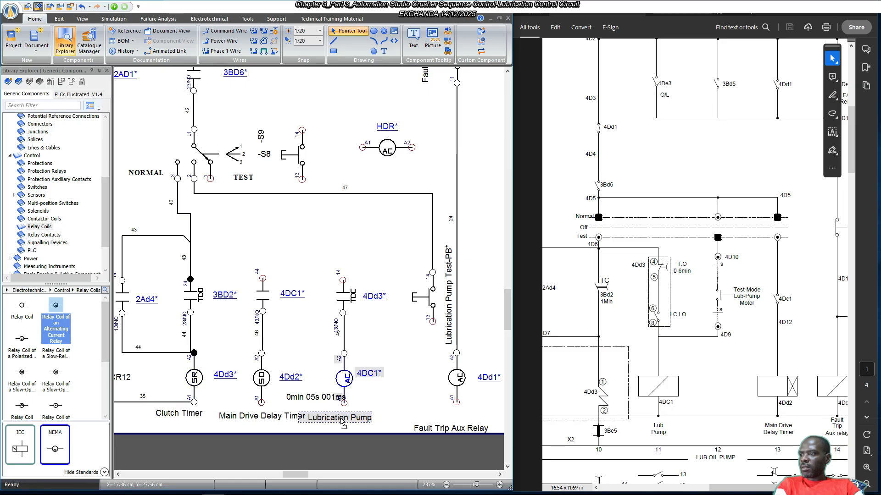
pyautogui.moveTo(343, 421); pyautogui.dragTo(347, 421)
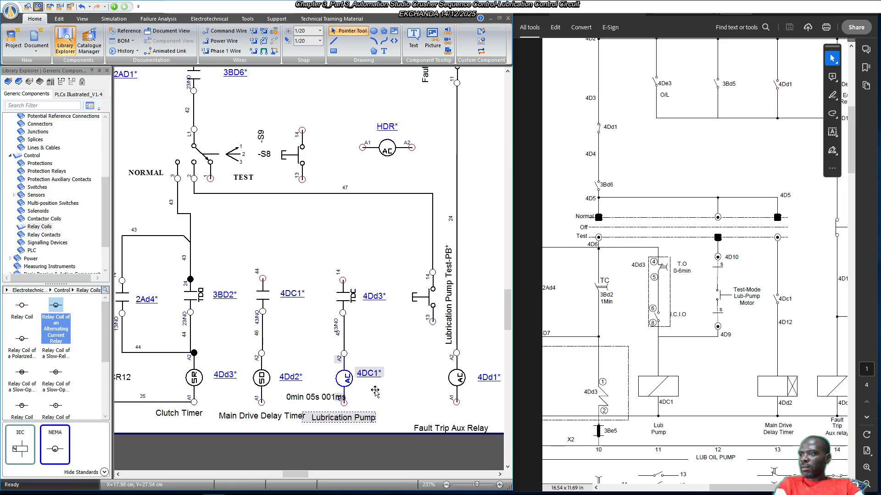
pyautogui.press('Right')
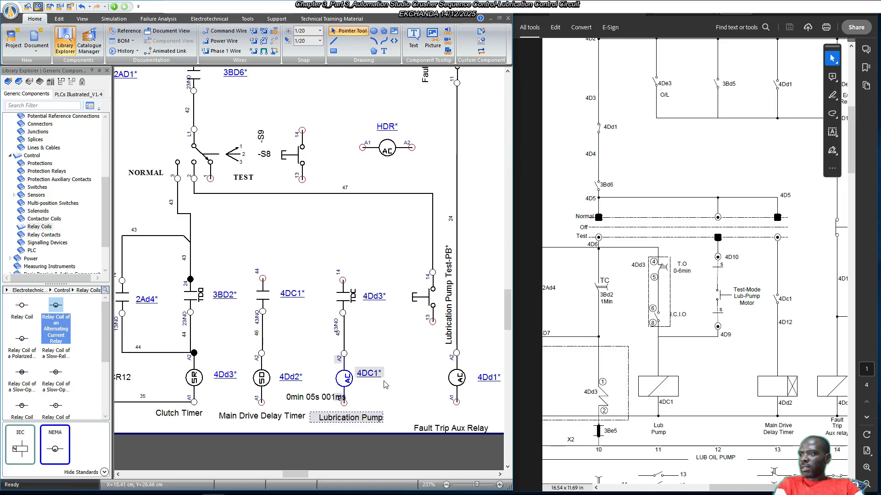
pyautogui.click(266, 421)
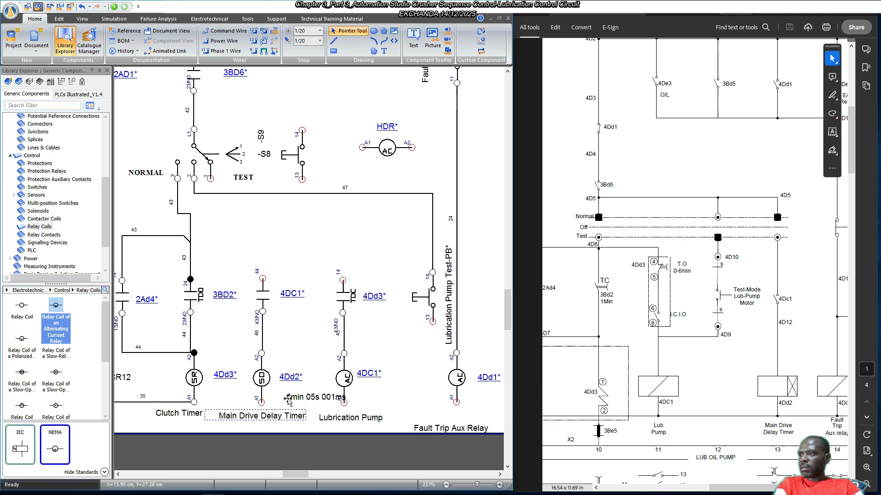
# Rotate the "0min 05s 001ms" label of the 4Dd2 coil to the left and place it vertically between the 4Dd3 and 4Dd2 coils.
pyautogui.rightClick(315, 399)
pyautogui.moveTo(360, 419)
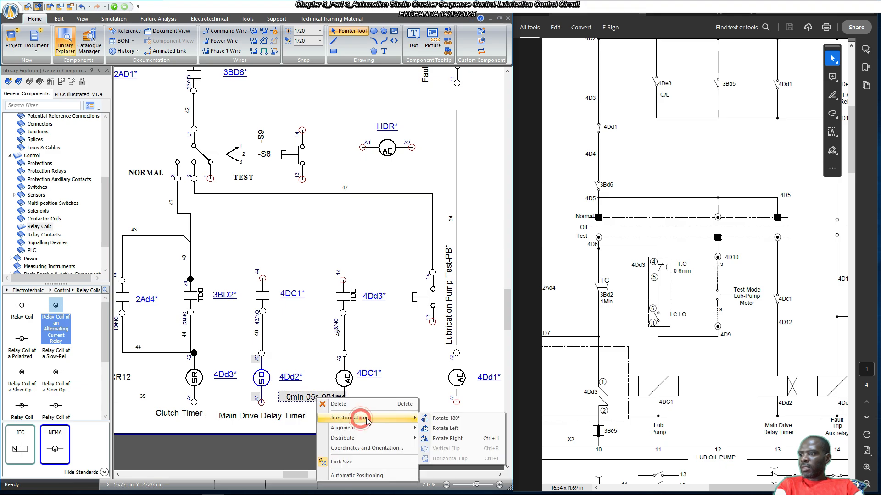
pyautogui.click(439, 428)
pyautogui.click(342, 436)
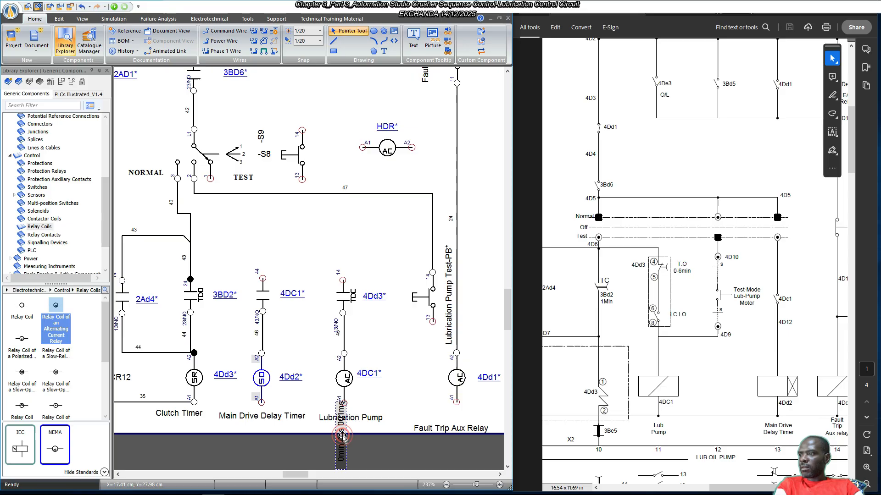
pyautogui.moveTo(342, 436); pyautogui.dragTo(250, 379)
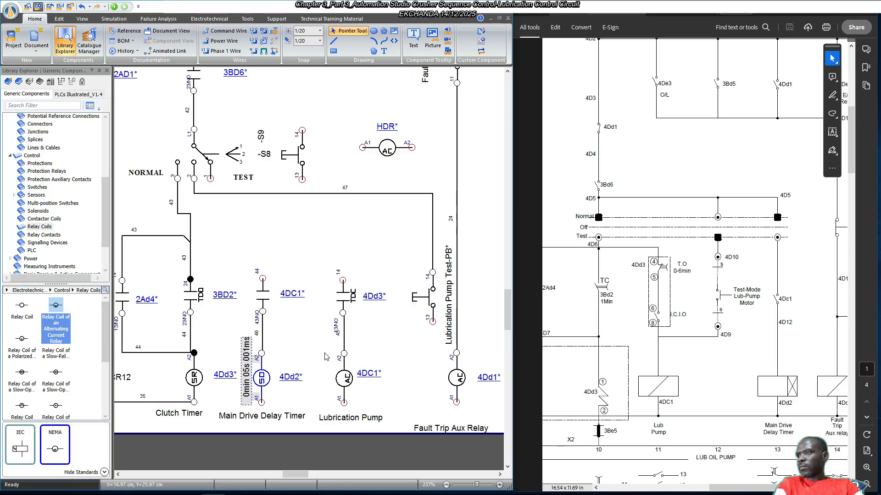
pyautogui.click(306, 355)
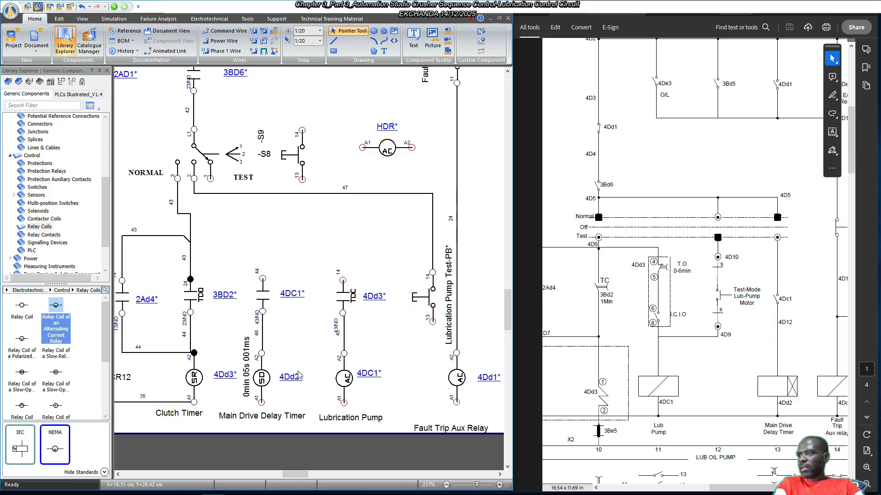
# Wire together the A1 terminals of the 4Dd3, 4Dd2 and 4DC1 coils, and the upper terminals of the 3BD2, 4DC1 and 4Dd3 contacts.
pyautogui.moveTo(194, 402); pyautogui.dragTo(343, 402)
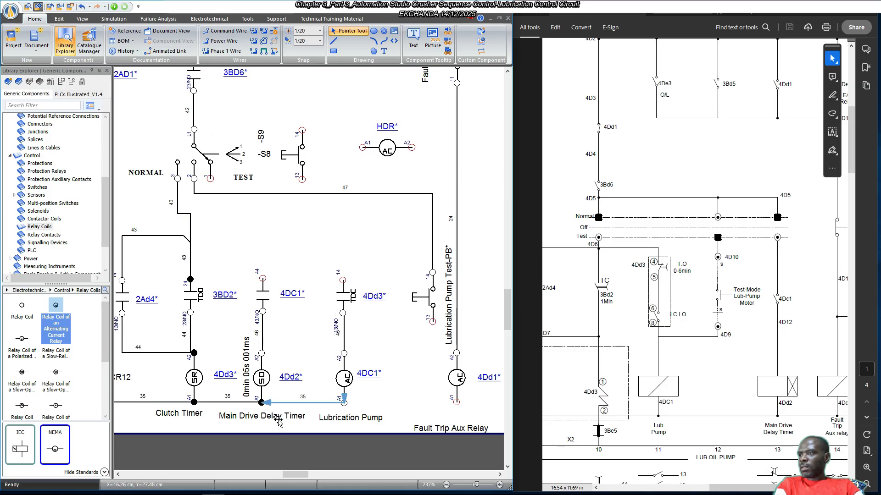
pyautogui.click(311, 344)
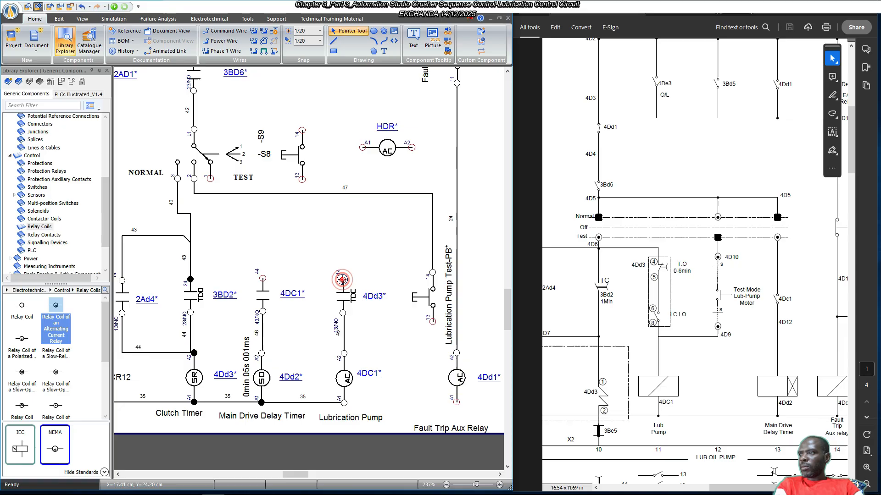
pyautogui.moveTo(343, 279); pyautogui.dragTo(264, 278)
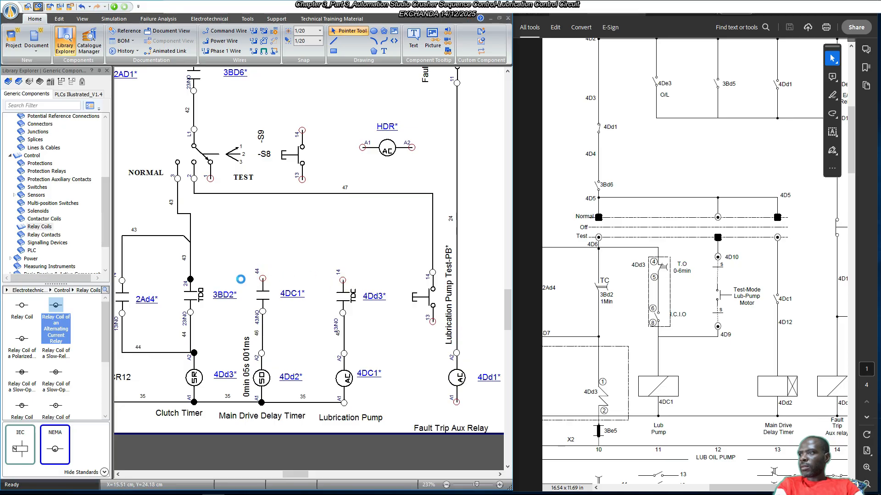
pyautogui.moveTo(191, 278); pyautogui.dragTo(263, 279)
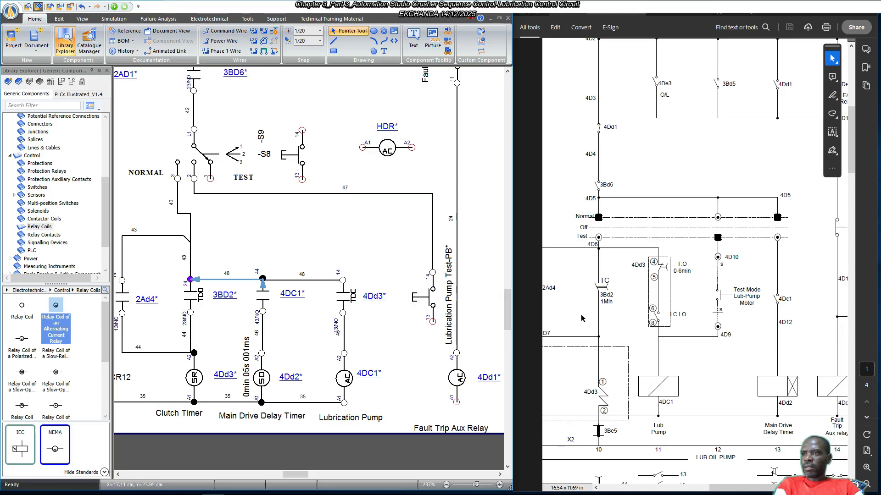
pyautogui.click(309, 340)
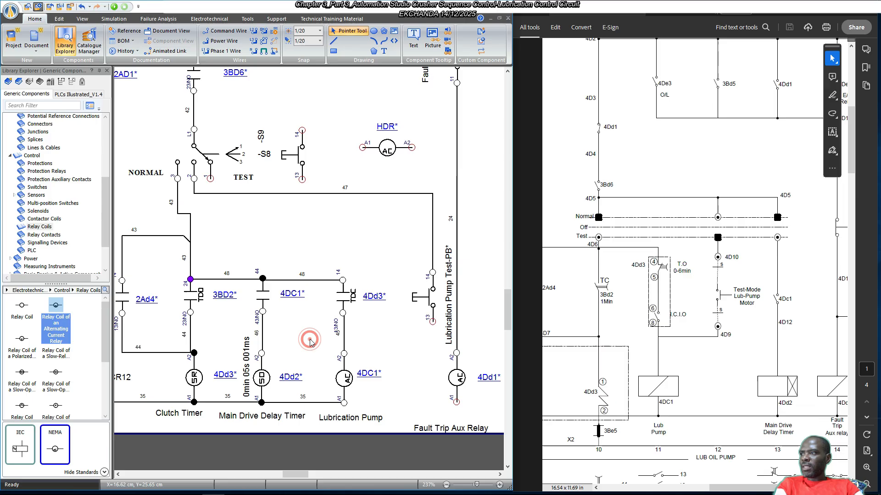
# Raise both horizontal wire 48 links above the 3BD2, 4DC1 and 4Dd3 contacts to about the height of the wire 43 link.
pyautogui.click(287, 279)
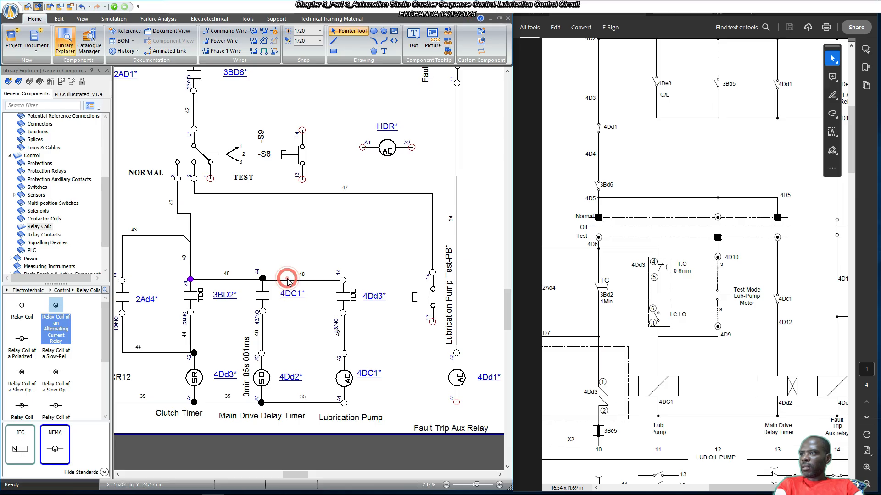
pyautogui.click(295, 280)
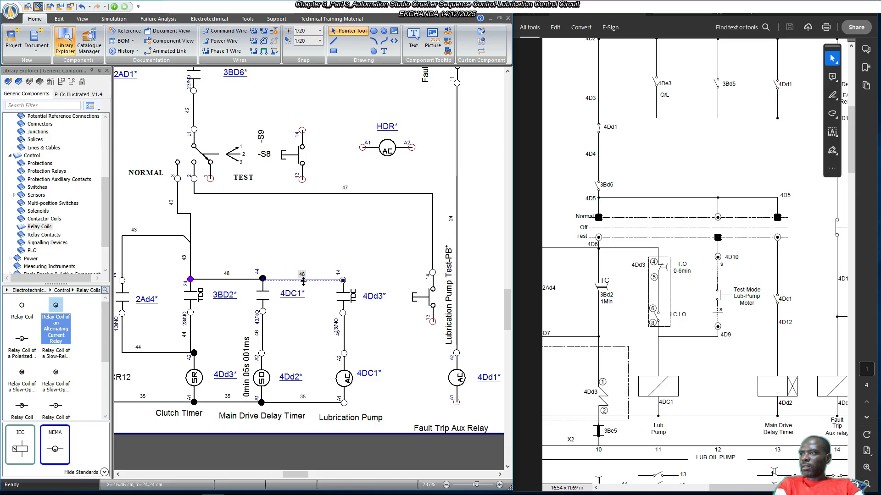
pyautogui.moveTo(301, 280); pyautogui.dragTo(310, 239)
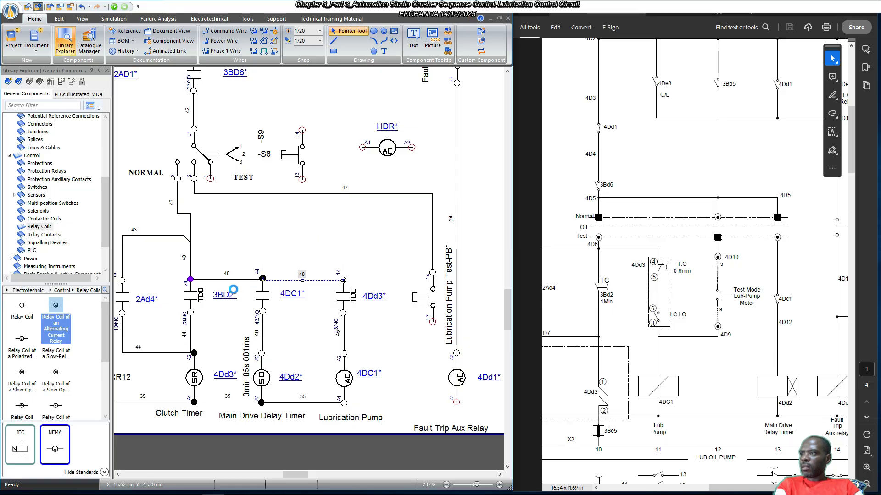
pyautogui.click(231, 281)
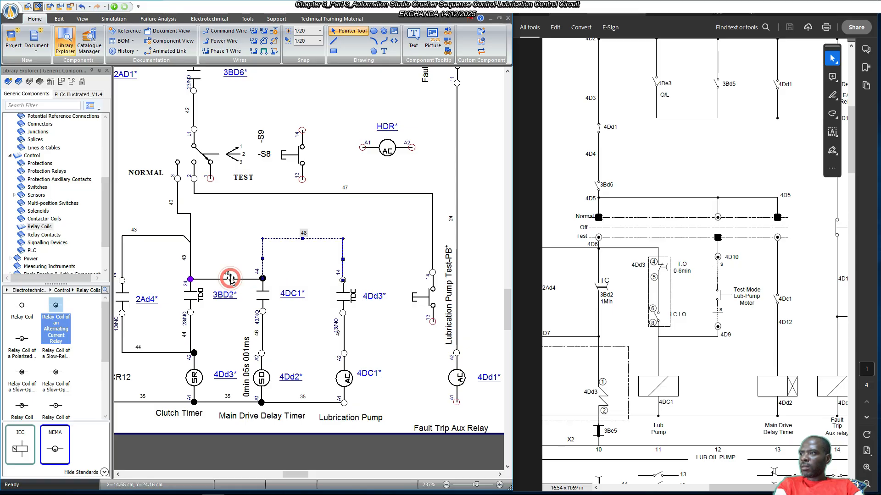
pyautogui.moveTo(229, 280); pyautogui.dragTo(233, 240)
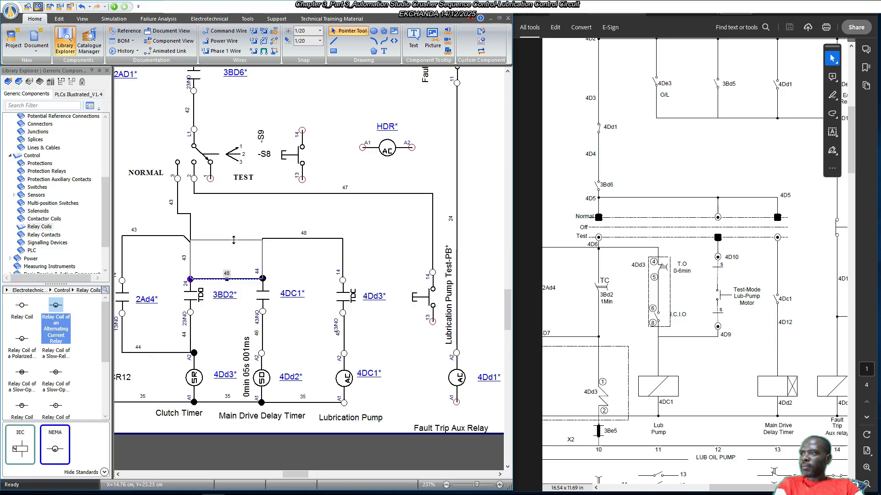
pyautogui.moveTo(233, 239); pyautogui.dragTo(233, 239)
pyautogui.click(361, 232)
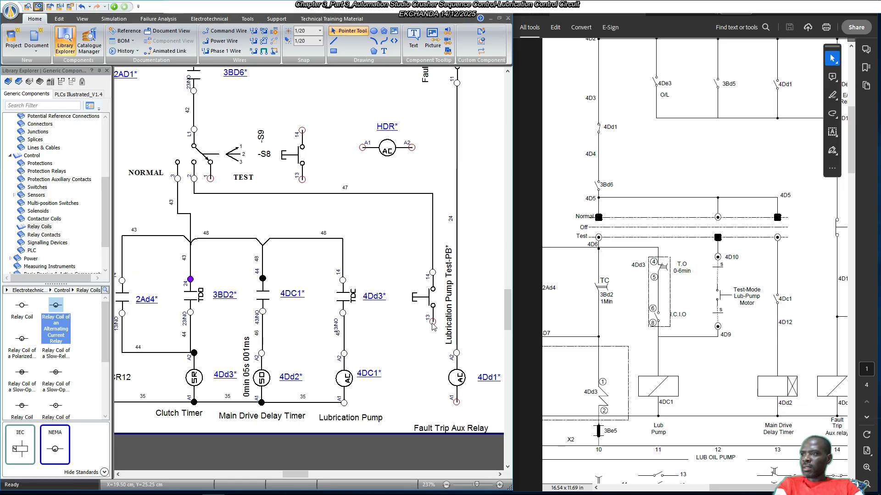
# Wire terminal 13 of the Lubrication Pump Test-PB push button to terminal A2 of the 4DC1 coil.
pyautogui.moveTo(433, 322); pyautogui.dragTo(344, 354)
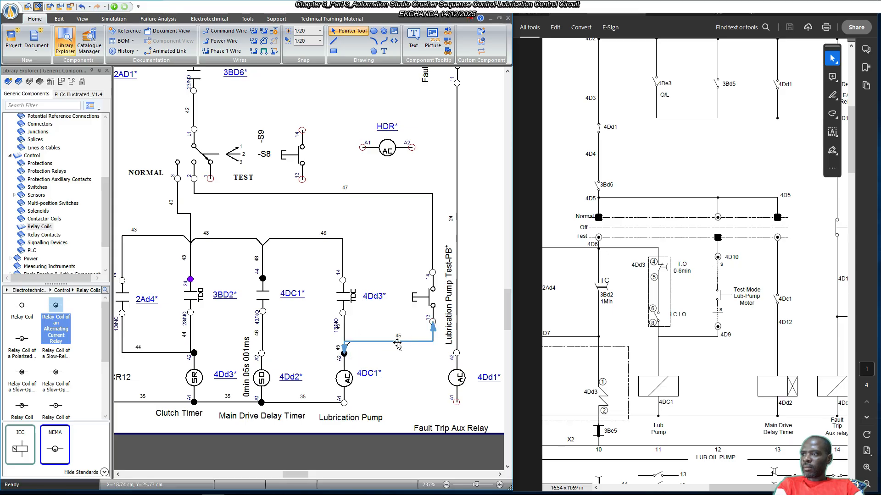
pyautogui.click(397, 346)
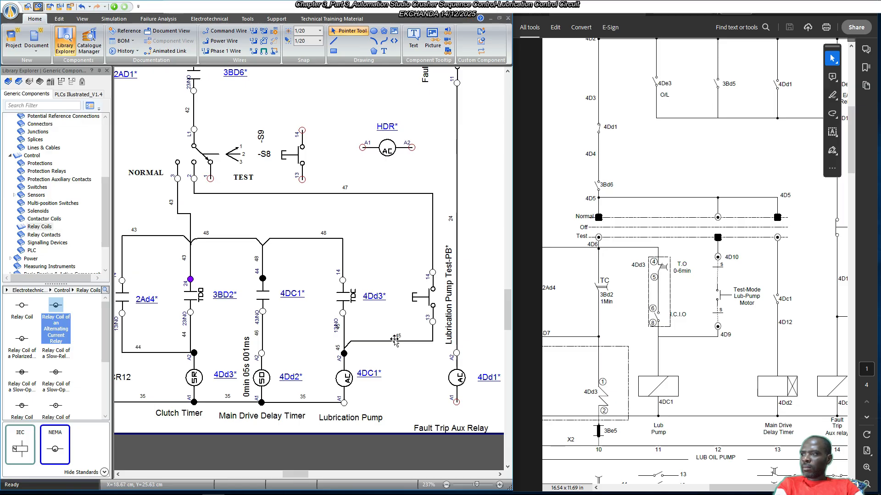
pyautogui.click(398, 339)
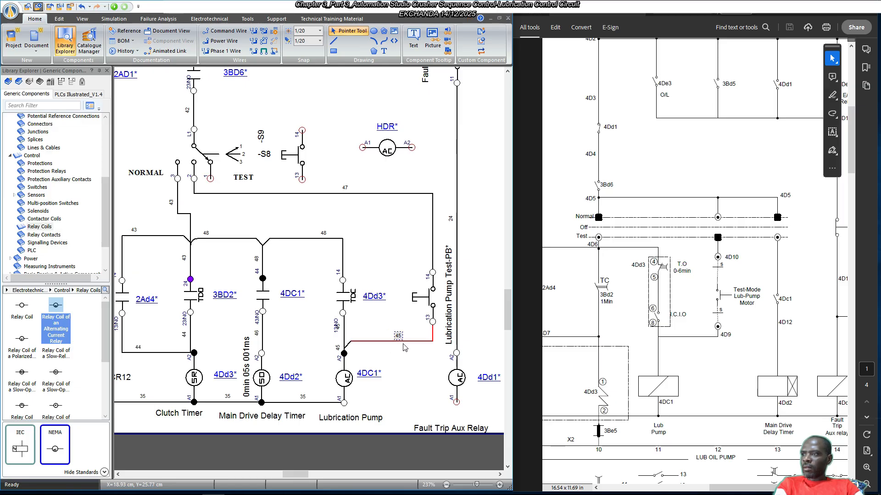
pyautogui.click(398, 342)
pyautogui.click(387, 342)
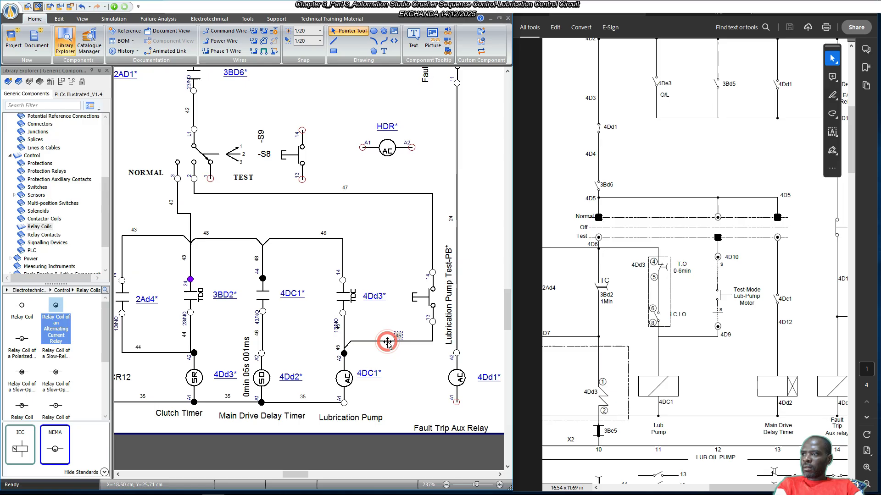
pyautogui.click(388, 343)
pyautogui.click(387, 341)
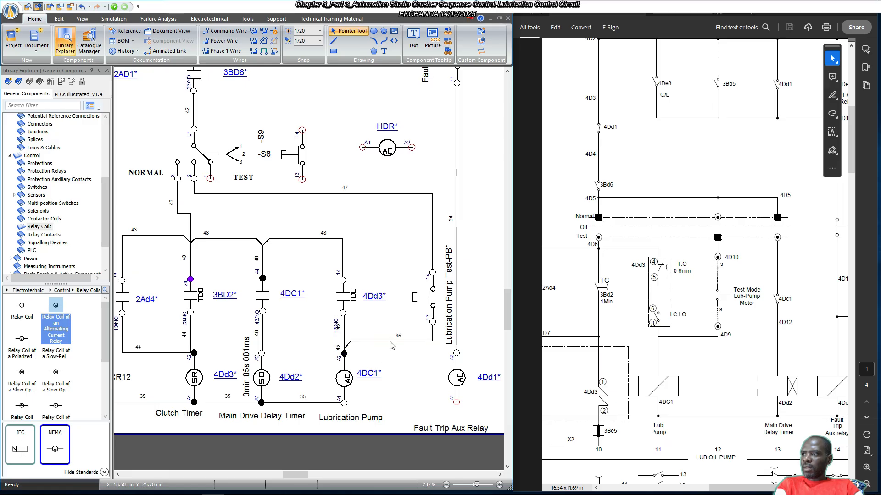
pyautogui.click(418, 353)
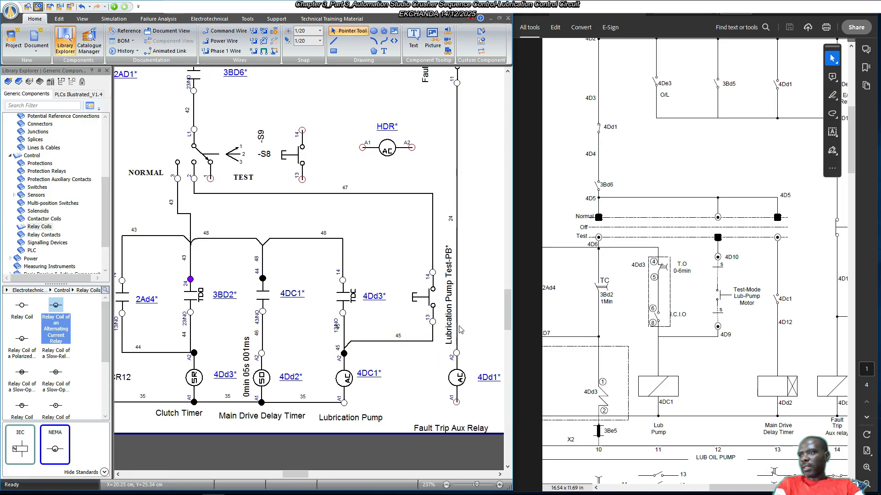
# Move the vertical "Lubrication Pump Test-PB" label clear of its push button to the far side of wire 24.
pyautogui.click(451, 299)
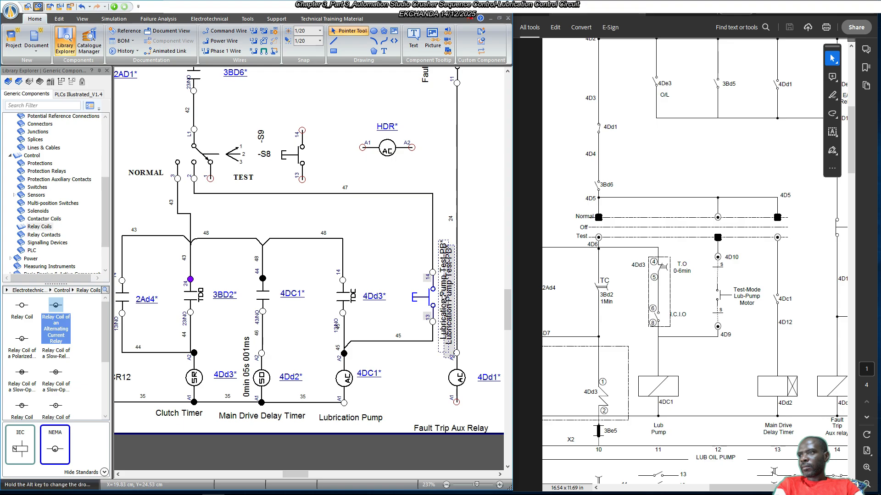
pyautogui.click(431, 353)
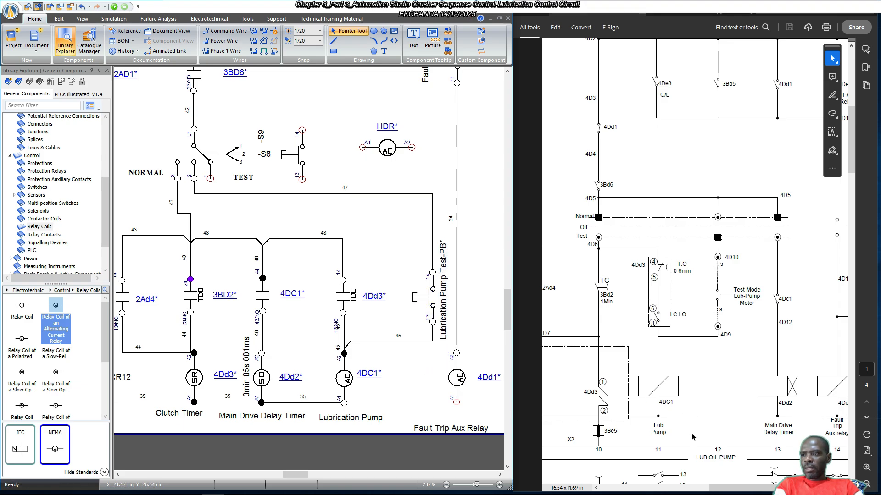
pyautogui.moveTo(728, 488); pyautogui.dragTo(744, 489)
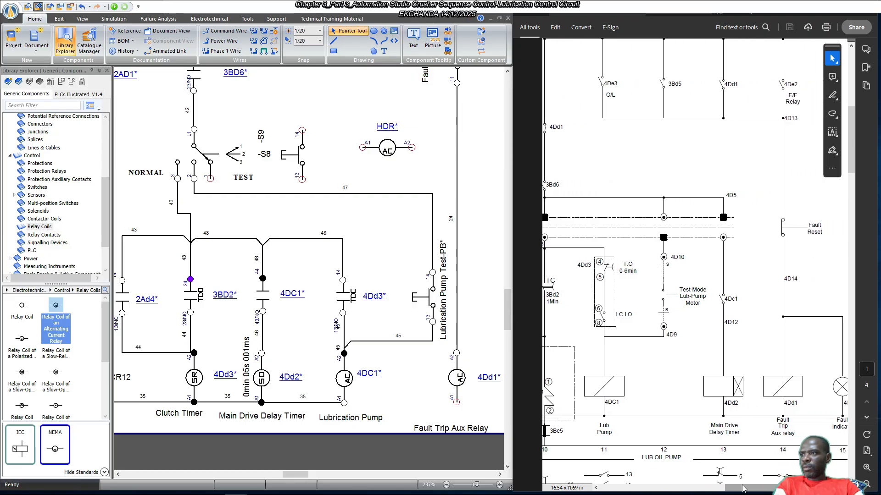
pyautogui.moveTo(444, 291); pyautogui.dragTo(470, 294)
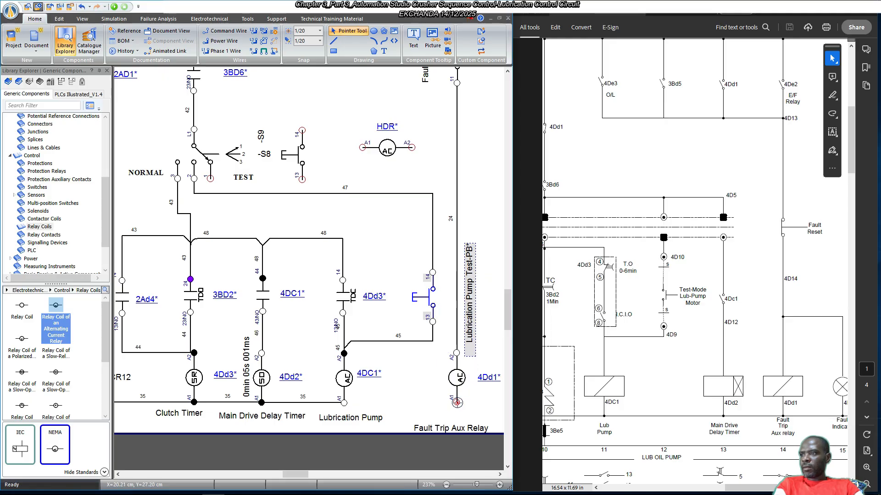
# Wire terminal A1 of the 4DC1 coil to terminal A1 of the 4Dd1 coil.
pyautogui.moveTo(344, 403); pyautogui.dragTo(456, 403)
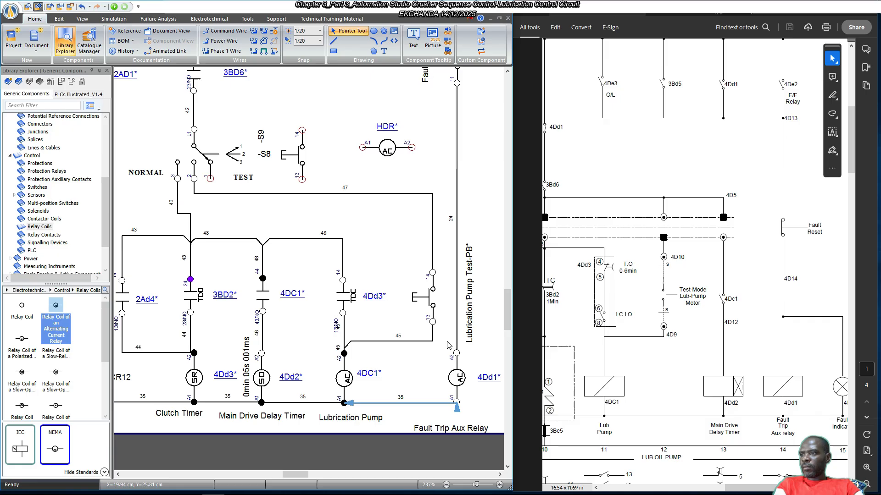
pyautogui.scroll(-2, 458, 262)
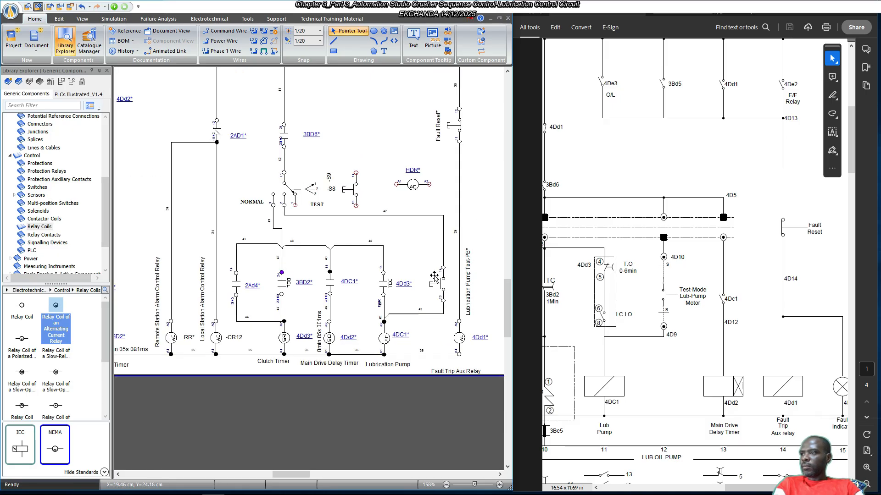
# Lower the TEST label of the selector switch so it sits just above horizontal wire 47.
pyautogui.scroll(2, 397, 260)
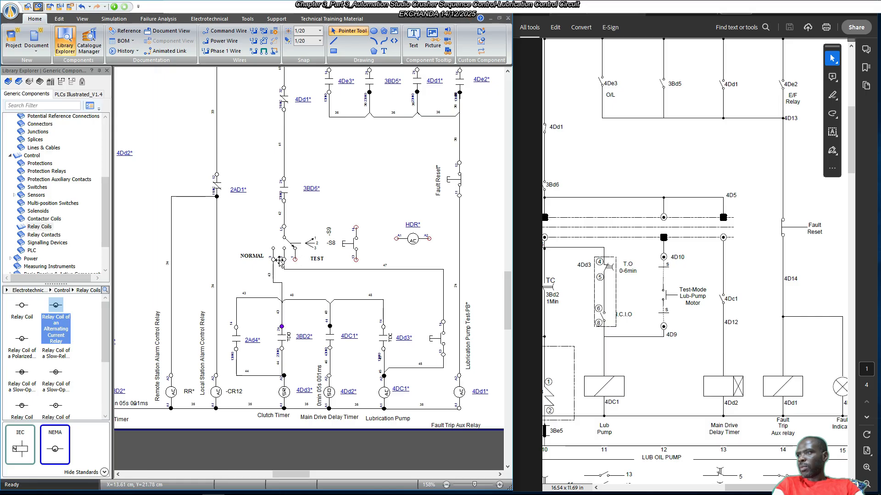
pyautogui.moveTo(324, 260); pyautogui.dragTo(326, 267)
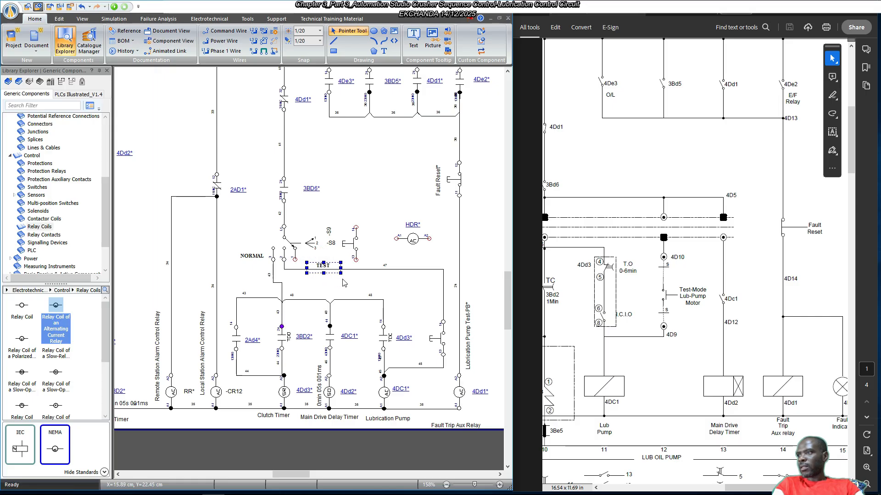
pyautogui.click(350, 281)
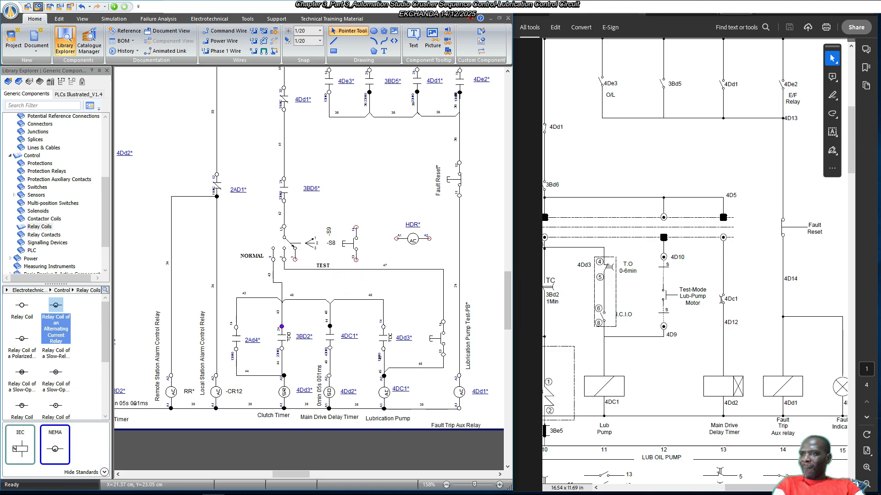
# Enable display of the Delay on Release characteristic for the 4Dd3 Clutch Timer coil and apply the component properties.
pyautogui.moveTo(749, 490); pyautogui.dragTo(706, 489)
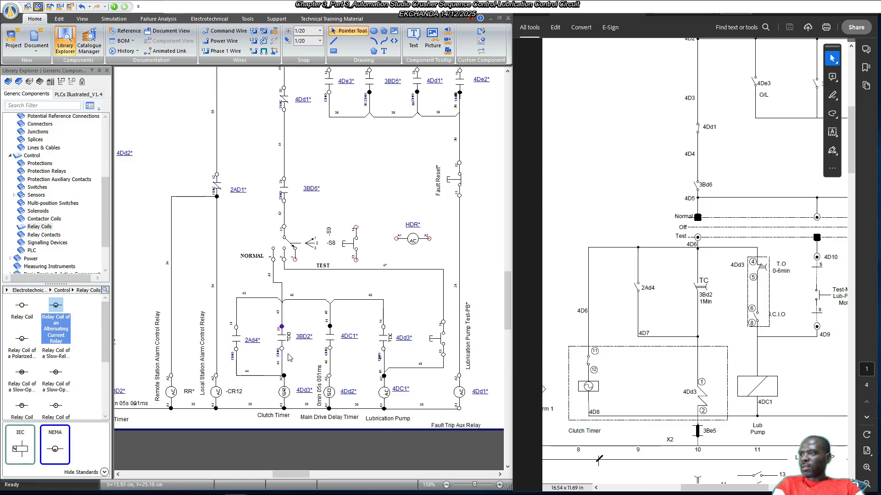
pyautogui.scroll(2, 289, 357)
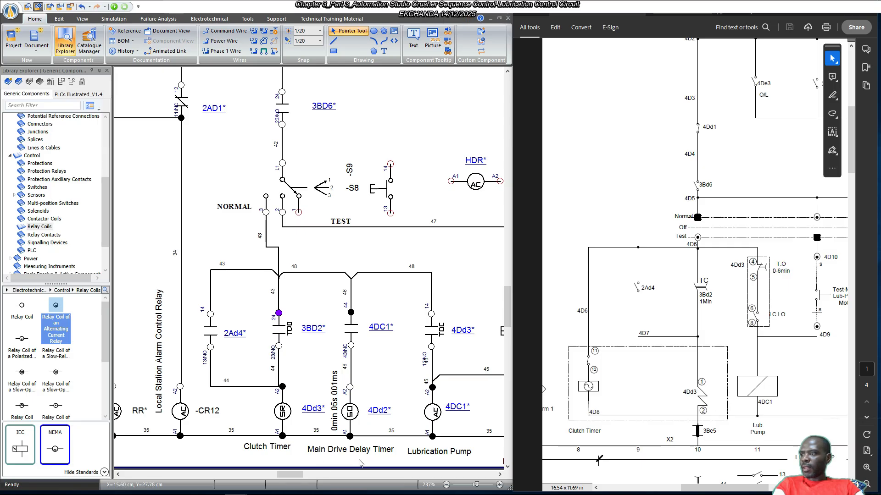
pyautogui.moveTo(297, 475); pyautogui.dragTo(306, 478)
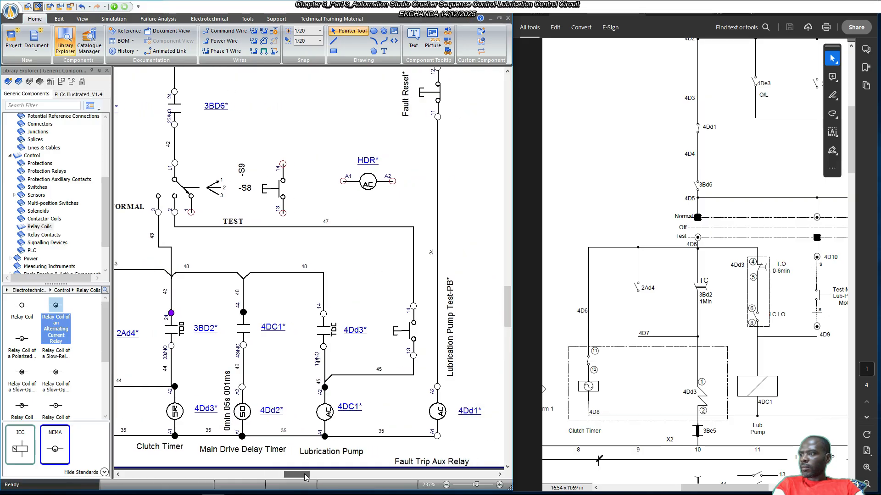
pyautogui.doubleClick(174, 411)
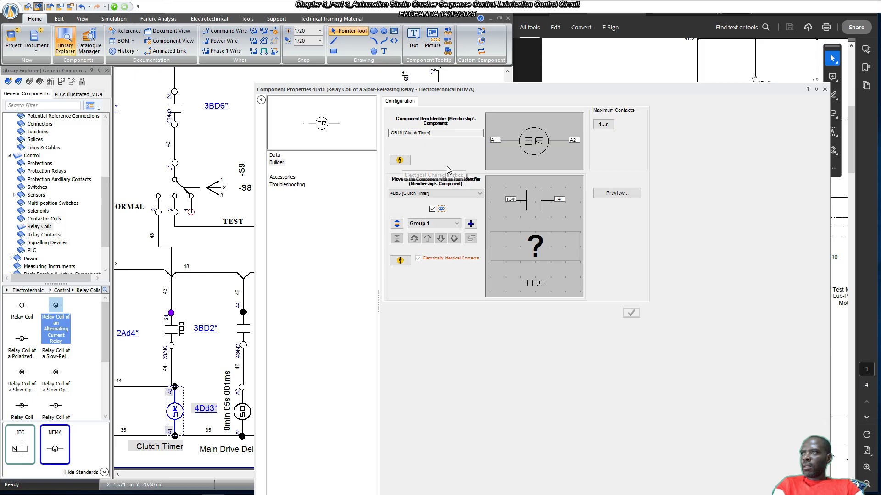
pyautogui.click(401, 160)
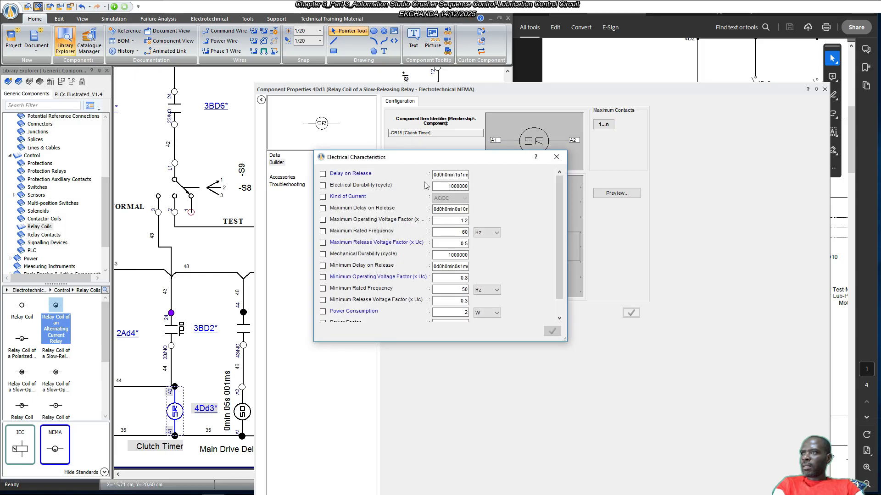
pyautogui.click(337, 175)
pyautogui.click(550, 330)
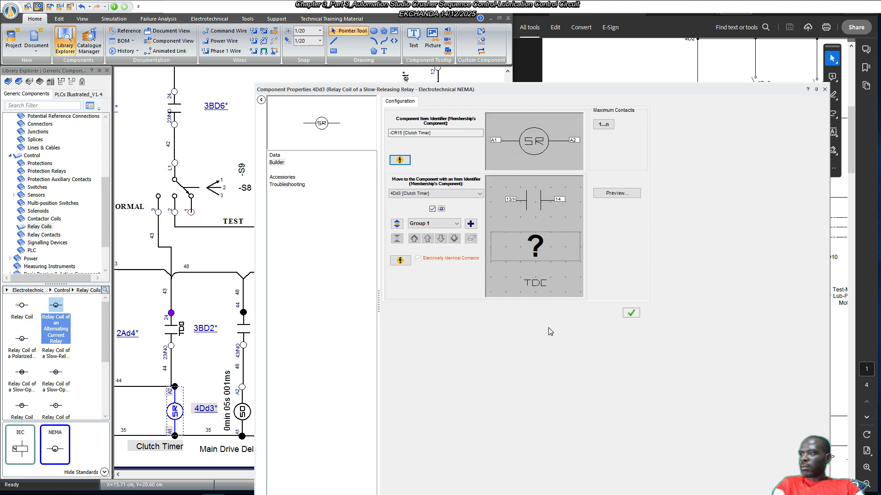
pyautogui.click(630, 313)
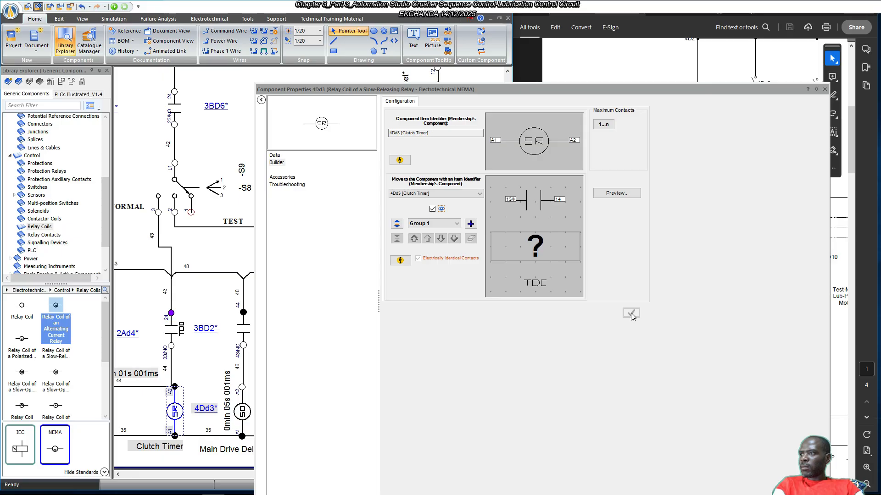
pyautogui.click(825, 89)
# Rotate the "0min 01s 001ms" label to the left and place it vertically between the 4Dd3 coil and its name.
pyautogui.moveTo(302, 473); pyautogui.dragTo(297, 473)
pyautogui.click(289, 374)
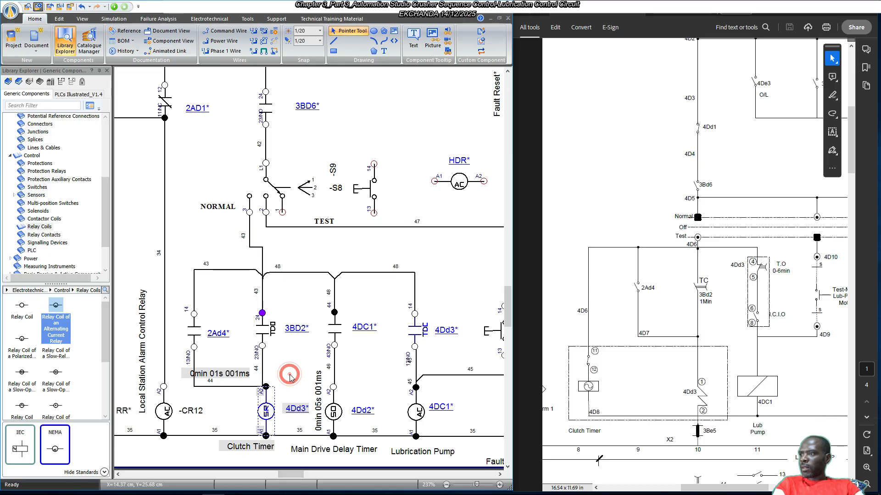
pyautogui.rightClick(223, 375)
pyautogui.moveTo(293, 395)
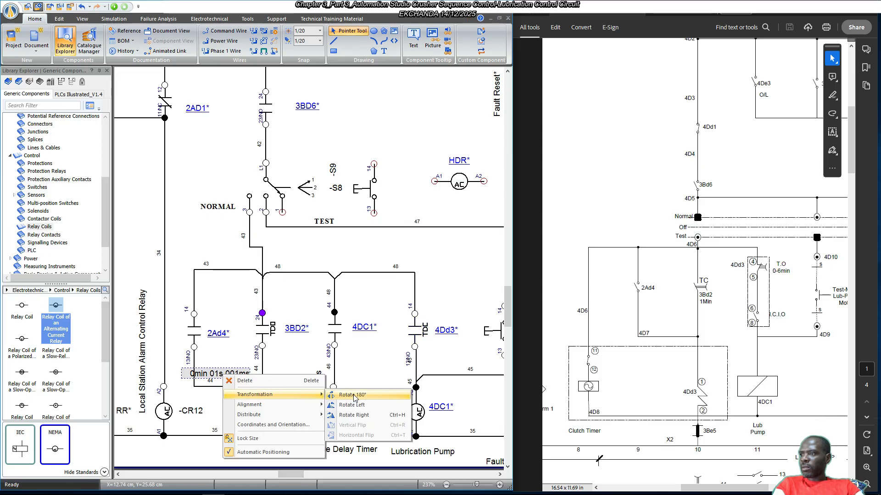
pyautogui.click(358, 405)
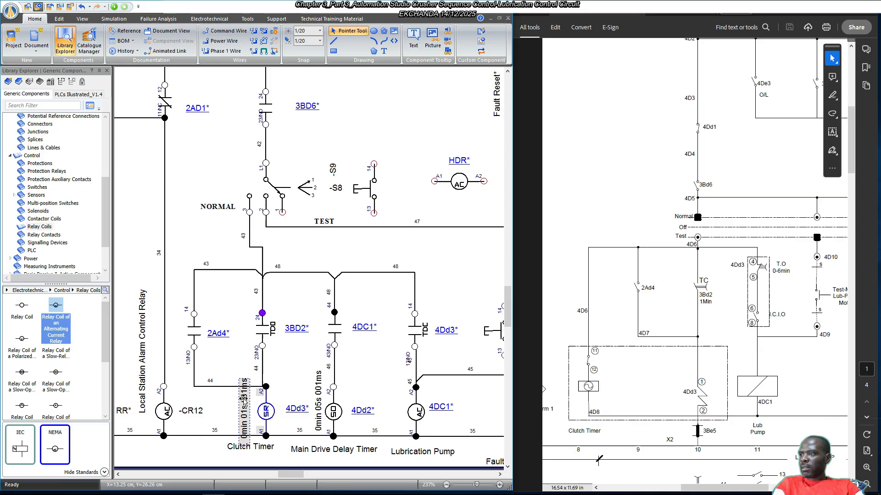
pyautogui.moveTo(243, 400); pyautogui.dragTo(278, 395)
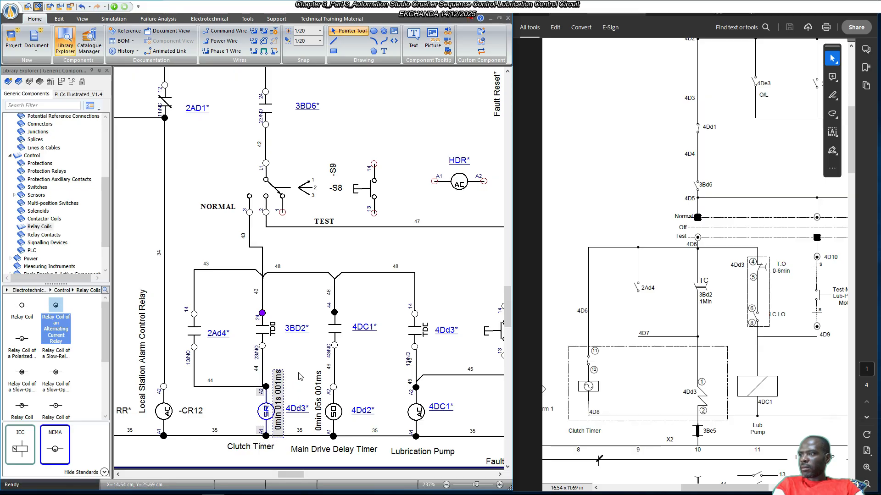
# Move the vertical "0min 05s 001ms" label to the right side of the 4Dd2 coil, beside its name.
pyautogui.scroll(-1, 307, 358)
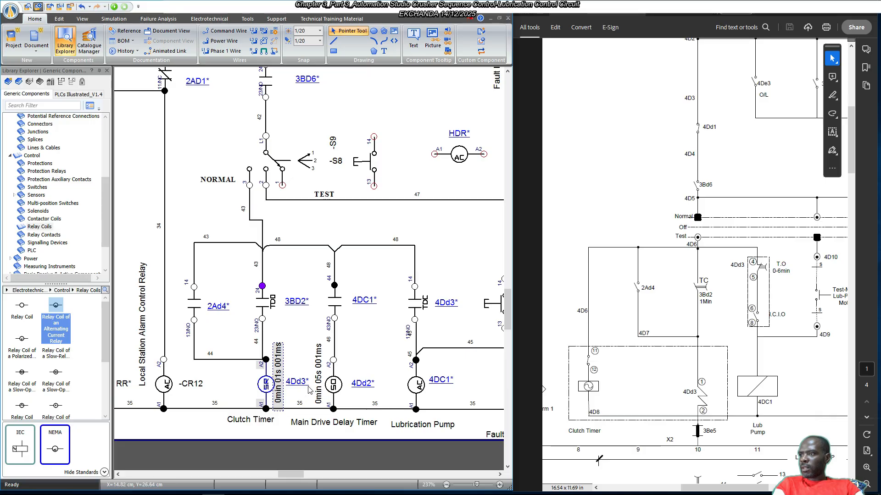
pyautogui.click(349, 378)
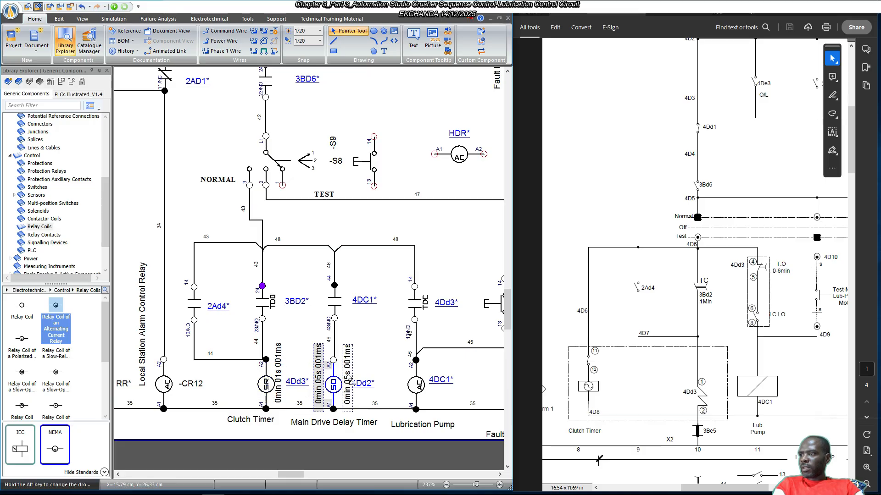
pyautogui.moveTo(347, 375); pyautogui.dragTo(349, 374)
pyautogui.click(381, 338)
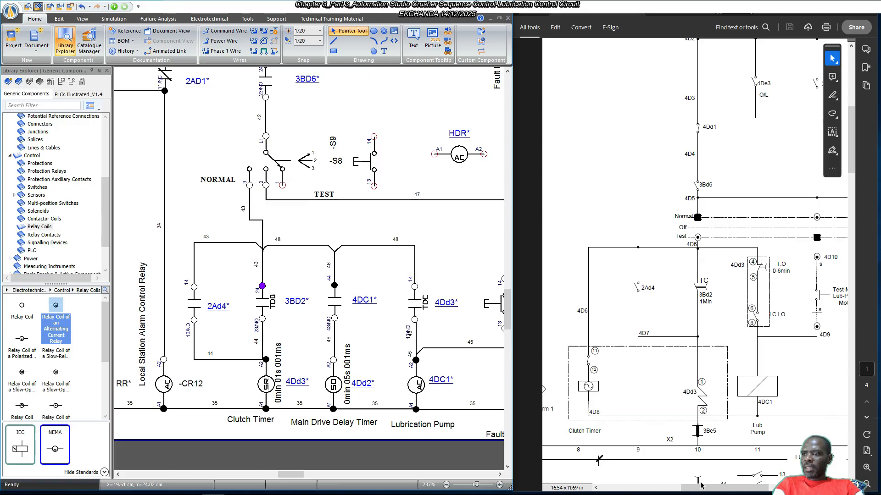
# Move the 4Dh1 indicator lamp down beside the 4Dd1 coil, level with the coil row.
pyautogui.moveTo(704, 489); pyautogui.dragTo(716, 490)
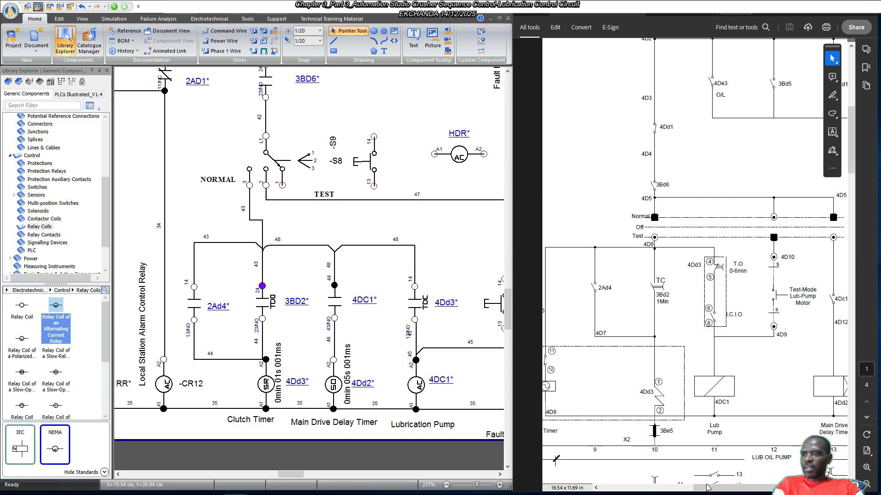
pyautogui.moveTo(707, 488); pyautogui.dragTo(720, 488)
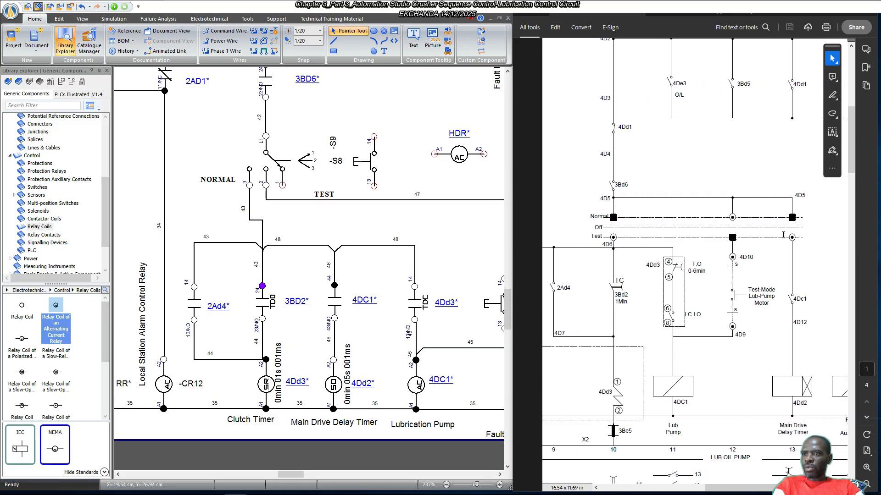
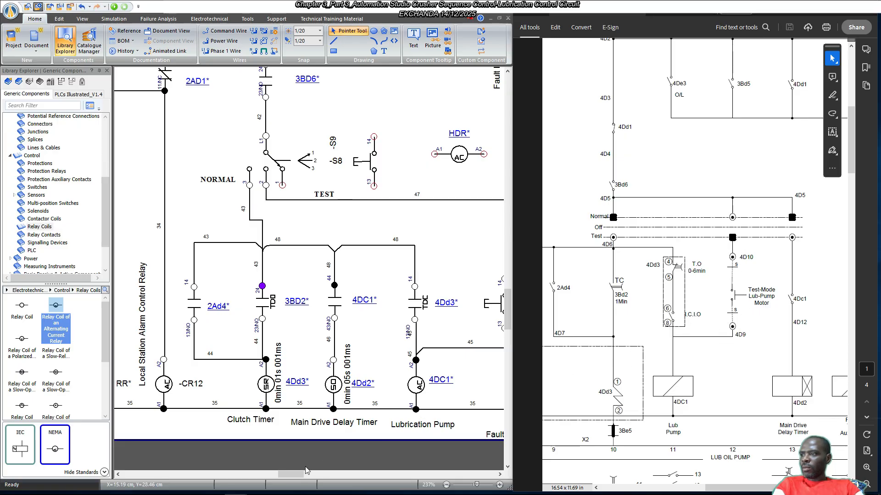
pyautogui.moveTo(296, 475); pyautogui.dragTo(300, 477)
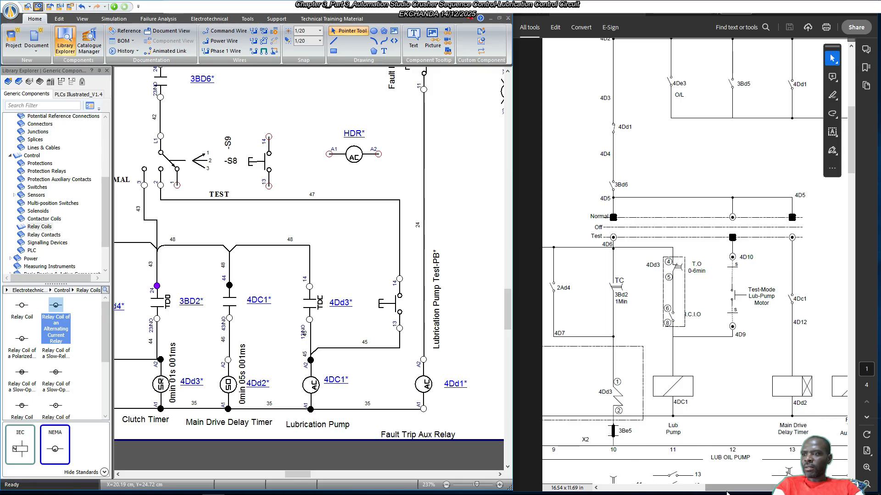
pyautogui.moveTo(728, 488); pyautogui.dragTo(762, 490)
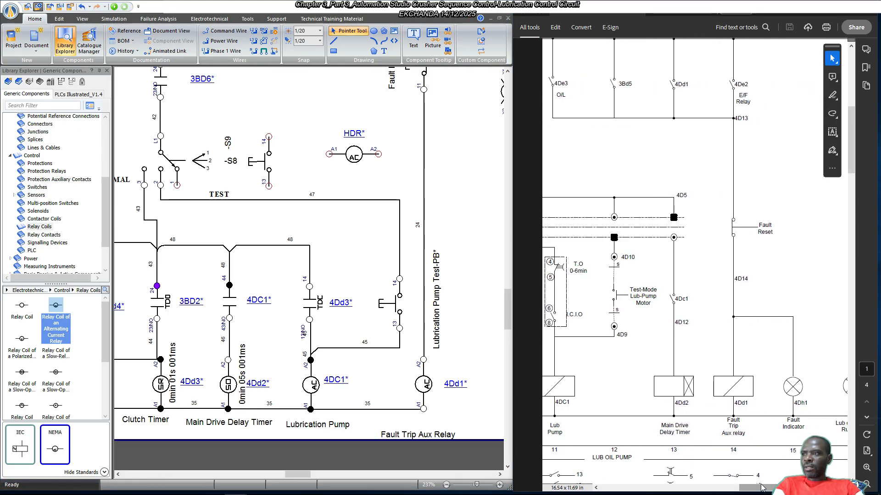
pyautogui.moveTo(308, 474); pyautogui.dragTo(319, 475)
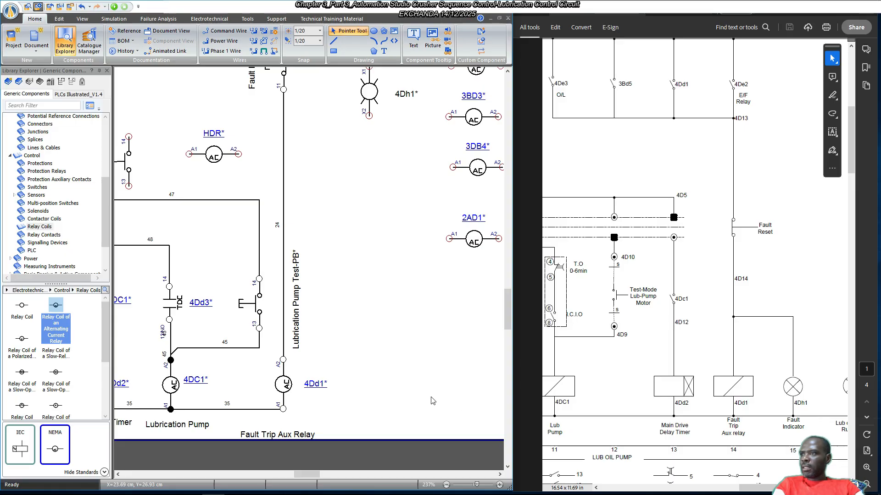
pyautogui.scroll(1, 402, 387)
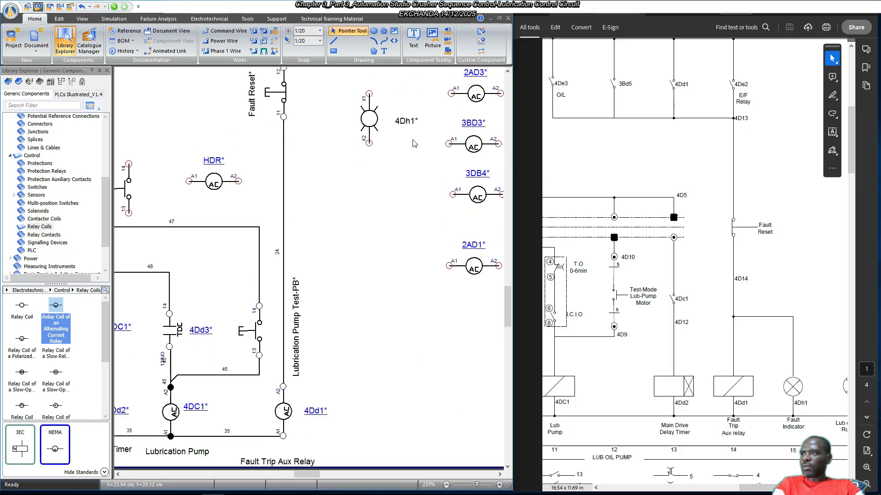
pyautogui.moveTo(371, 121); pyautogui.dragTo(377, 416)
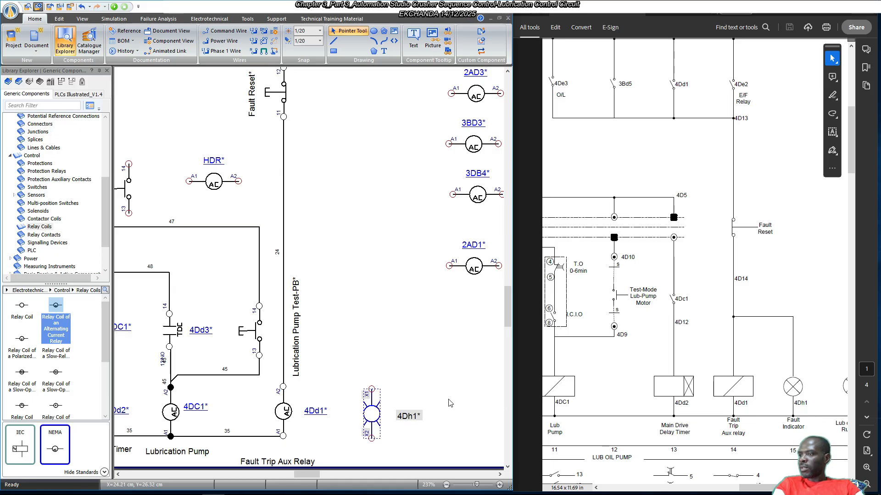
# Wire terminal A1 of the 4Dd1 coil to terminal X2 of the 4Dh1 lamp.
pyautogui.click(318, 412)
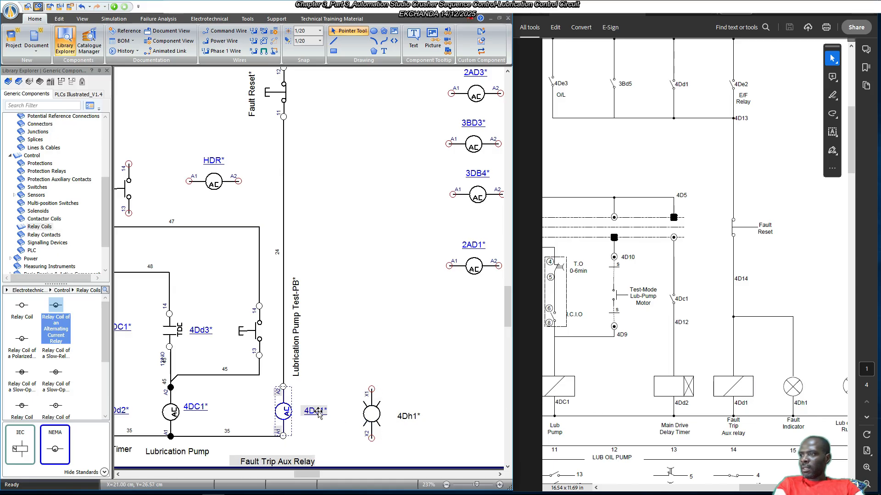
pyautogui.click(397, 448)
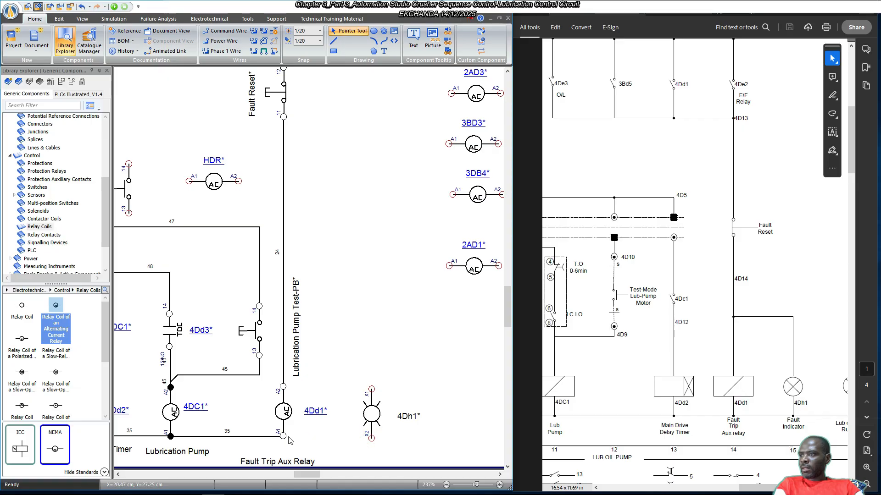
pyautogui.moveTo(285, 436); pyautogui.dragTo(372, 438)
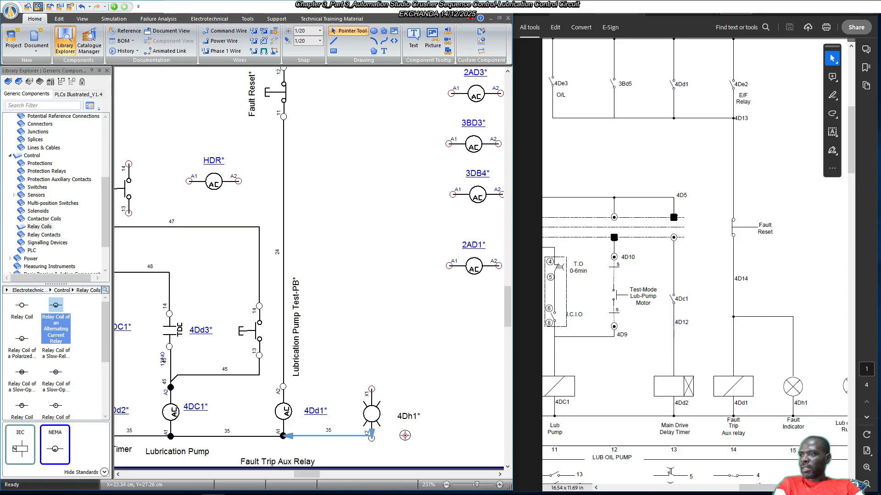
pyautogui.click(406, 435)
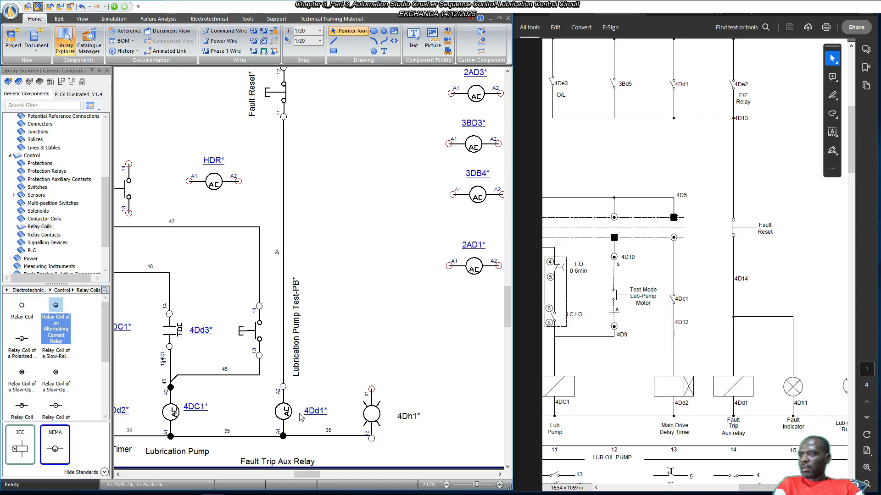
# Align the 4Dh1 lamp to the bottom of the 4Dd1 coil.
pyautogui.click(284, 413)
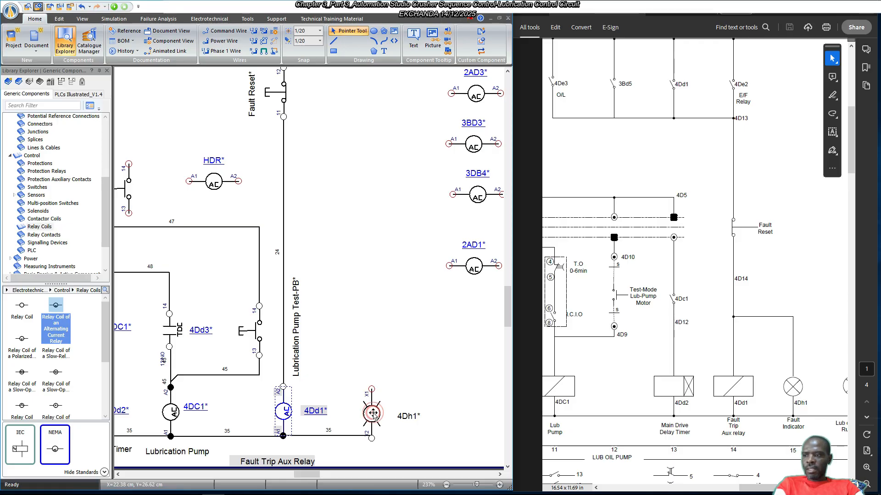
pyautogui.keyDown('ctrl'); pyautogui.click(373, 413); pyautogui.keyUp('ctrl')
pyautogui.rightClick(373, 413)
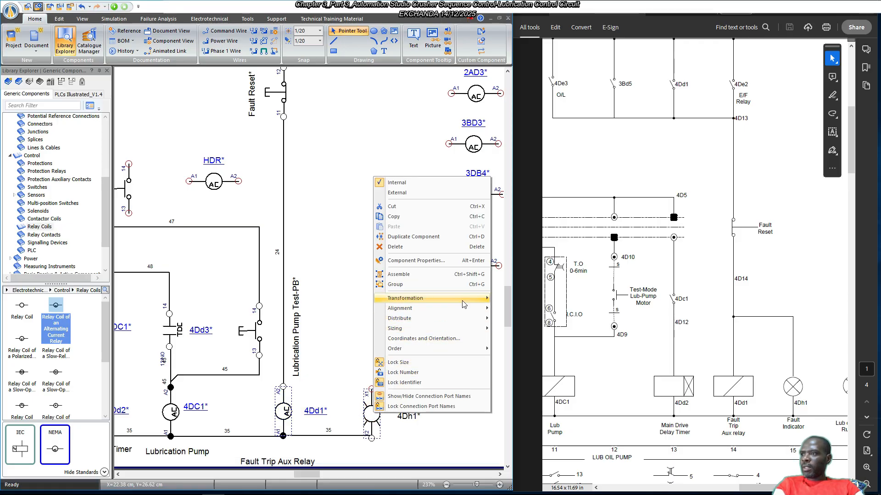
pyautogui.moveTo(458, 308)
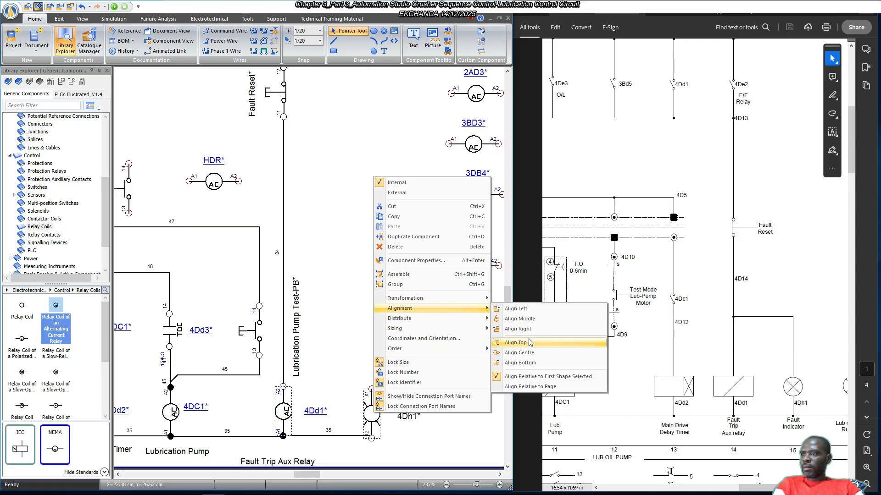
pyautogui.click(527, 362)
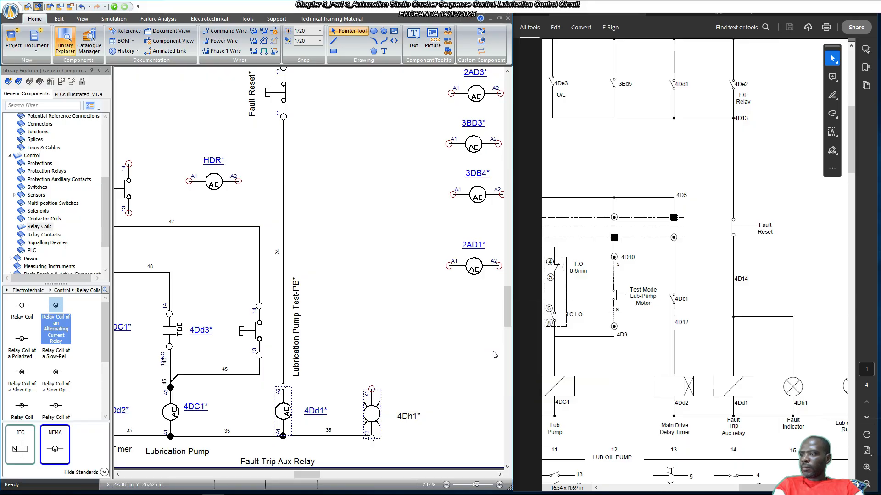
pyautogui.click(397, 387)
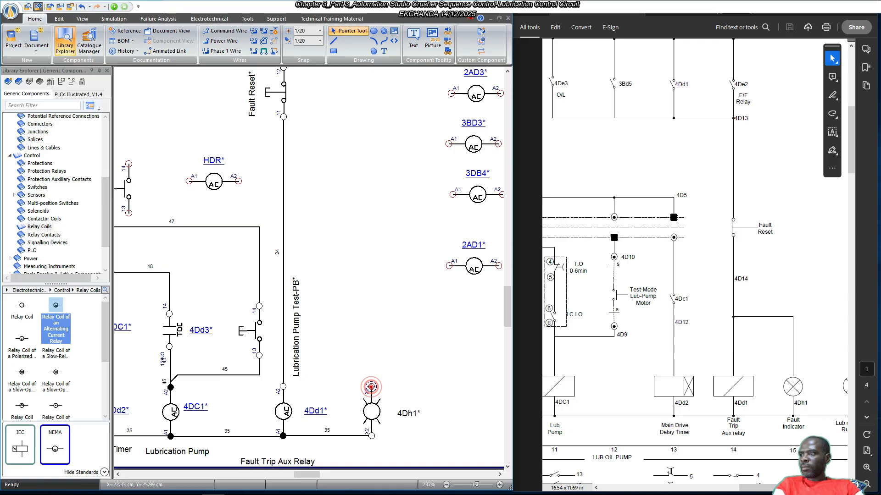
# Wire terminal X1 of the 4Dh1 lamp to terminal 11 of the Fault Reset pushbutton.
pyautogui.moveTo(372, 387); pyautogui.dragTo(283, 117)
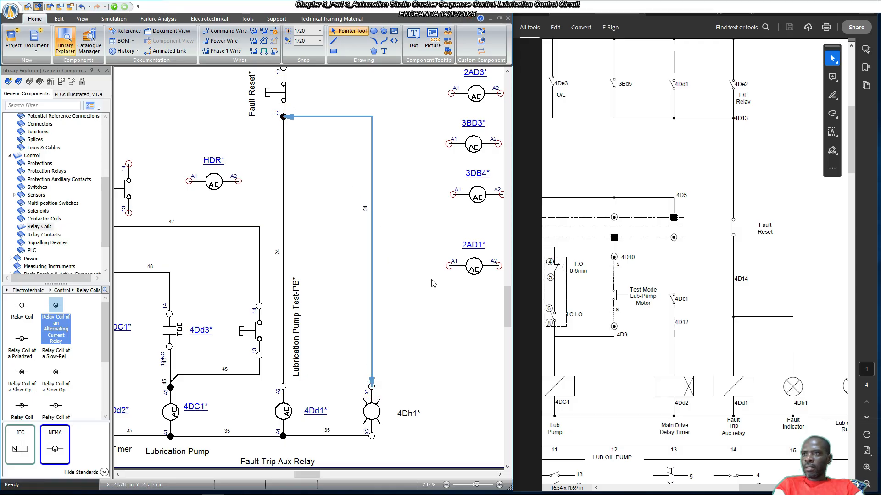
pyautogui.scroll(1, 418, 273)
pyautogui.click(423, 262)
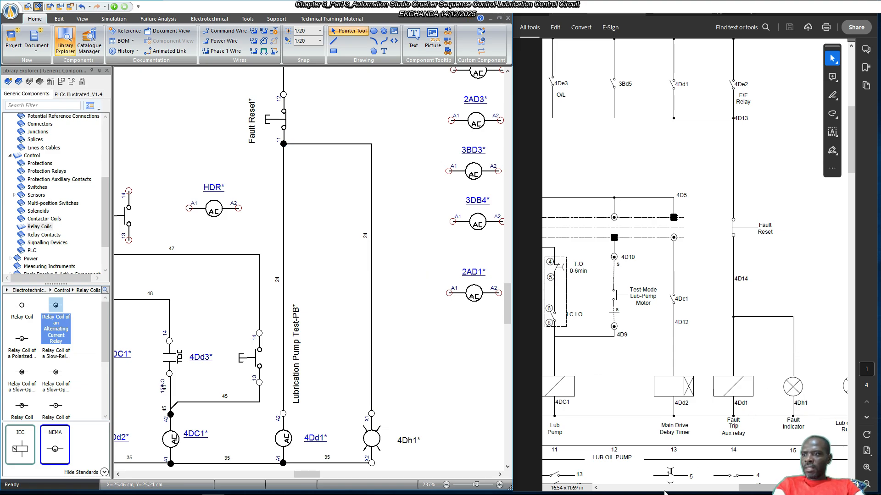
# Add another single-throw NO contact to the 4DC1 contactor coil in its component builder.
pyautogui.moveTo(757, 489); pyautogui.dragTo(767, 489)
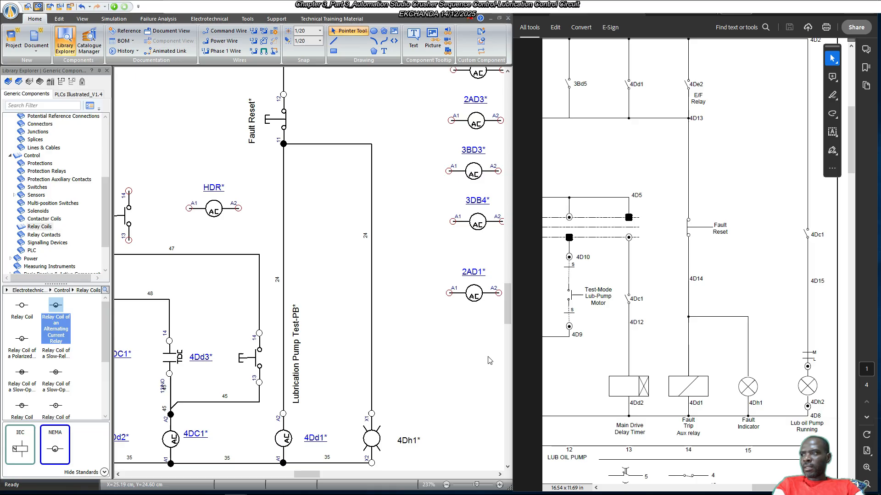
pyautogui.moveTo(321, 475); pyautogui.dragTo(316, 473)
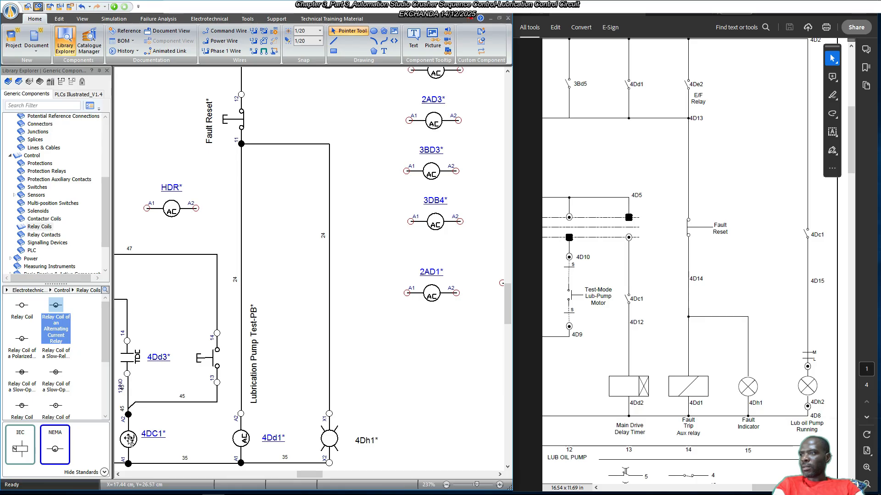
pyautogui.doubleClick(129, 440)
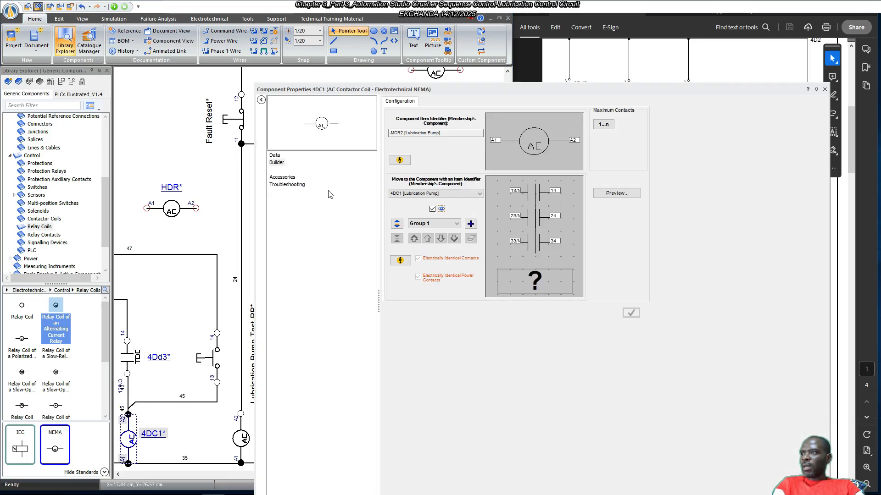
pyautogui.click(277, 163)
pyautogui.click(471, 223)
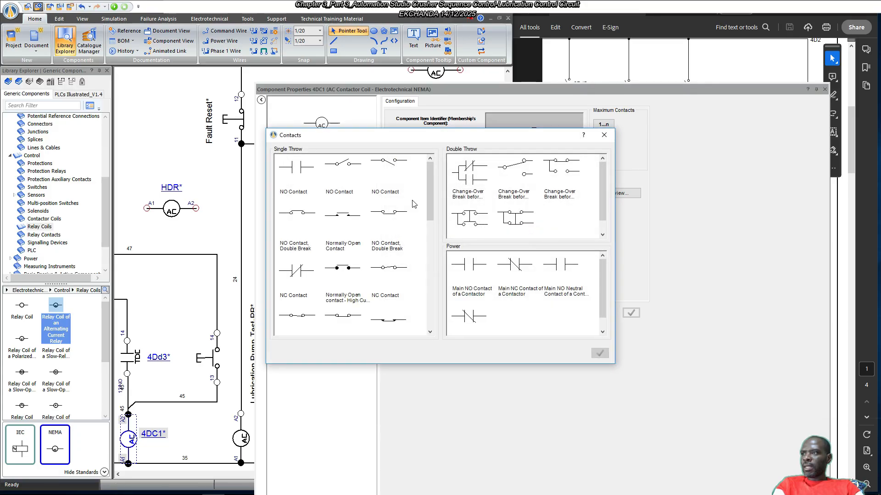
pyautogui.doubleClick(298, 168)
pyautogui.click(631, 313)
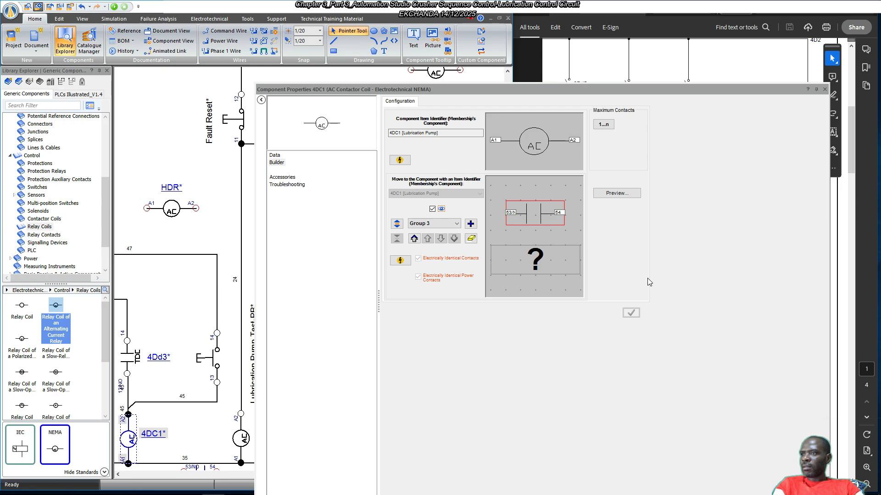
pyautogui.click(824, 89)
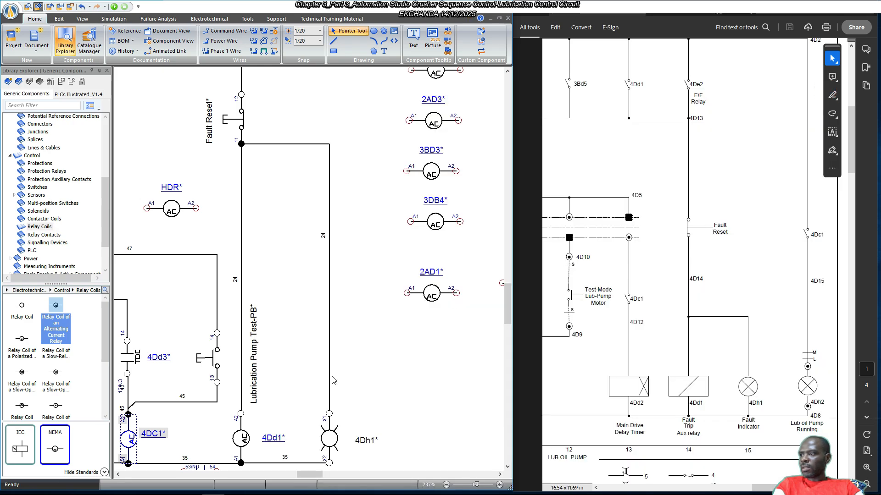
# Move the new 4DC1 NO contact to the free area below the 2AD1 coil.
pyautogui.scroll(-1, 275, 422)
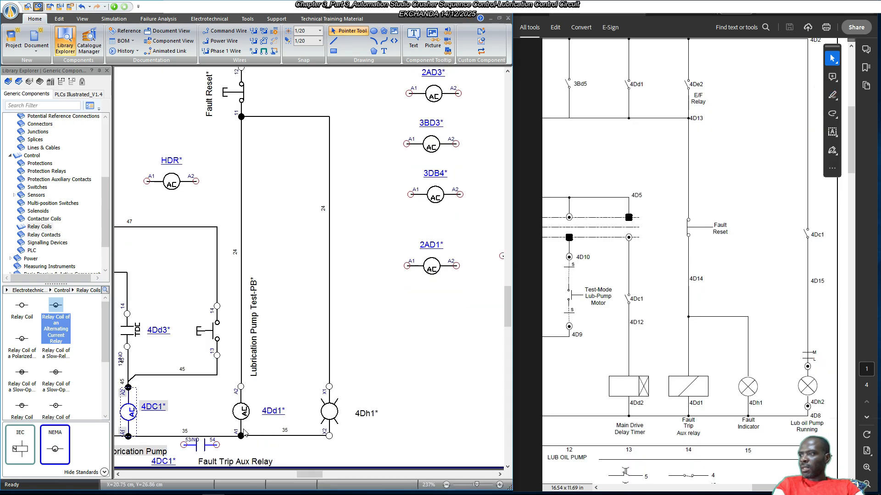
pyautogui.click(202, 444)
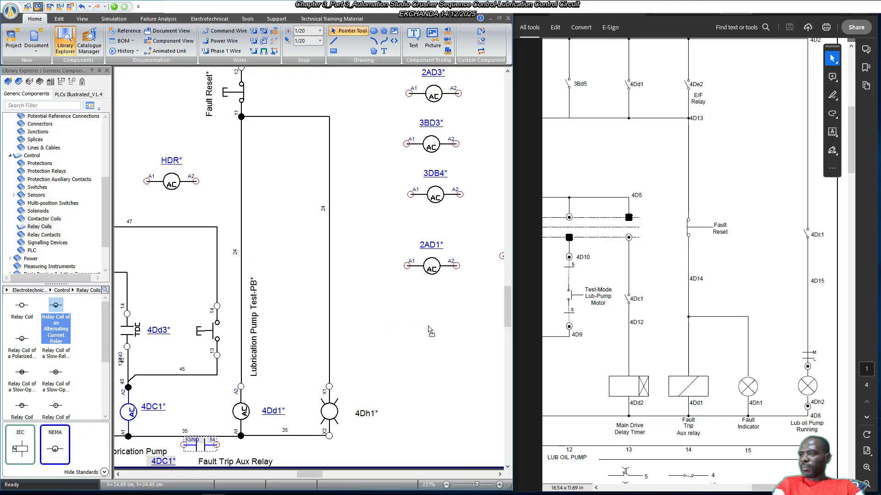
pyautogui.moveTo(202, 446); pyautogui.dragTo(427, 340)
pyautogui.click(409, 367)
# Unlock the connection port names of the 4DC1 contact and move 53/NO and 54 outward past its ends.
pyautogui.rightClick(430, 326)
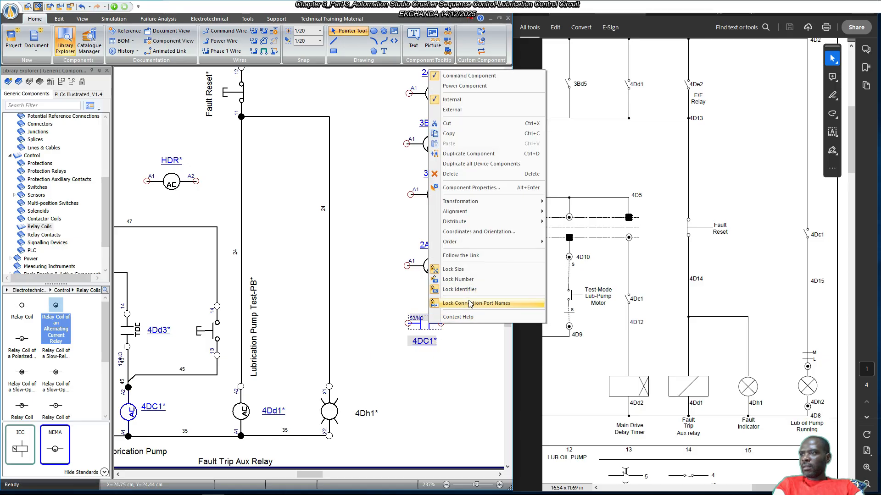
pyautogui.click(467, 302)
pyautogui.moveTo(416, 318); pyautogui.dragTo(454, 318)
pyautogui.click(490, 364)
pyautogui.scroll(1, 449, 334)
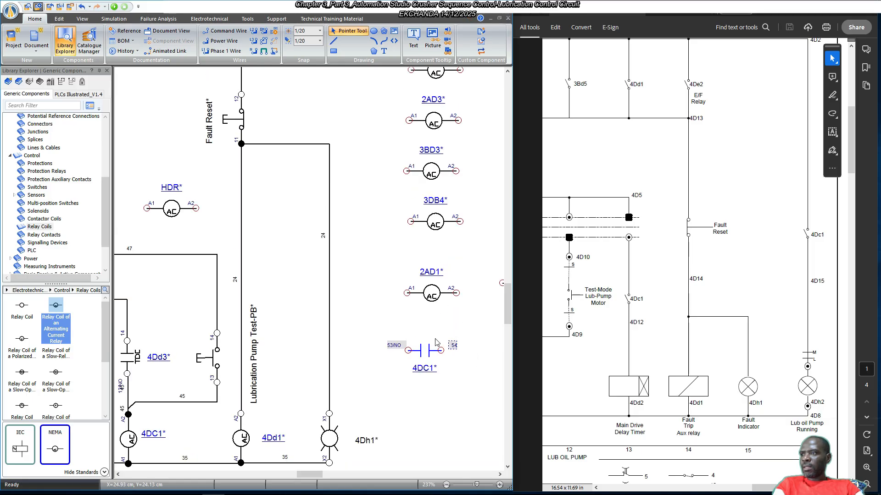
# Rotate the 4DC1 contact below the 2AD1 coil to a vertical orientation.
pyautogui.rightClick(428, 350)
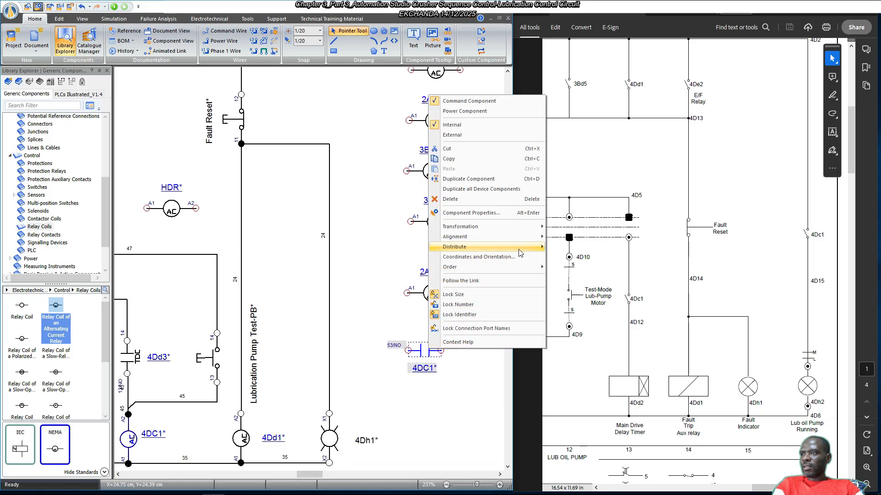
pyautogui.moveTo(518, 229)
pyautogui.click(567, 238)
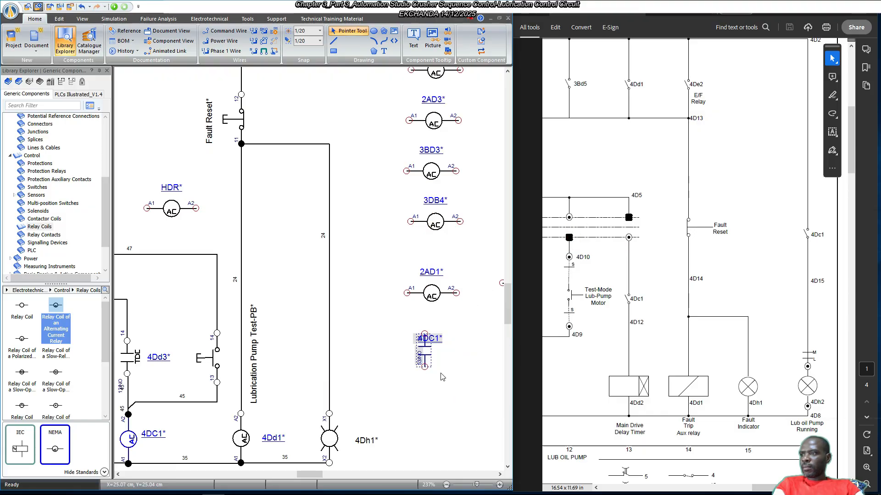
# Place the 4DC1 name beside the vertical contact, with port label 53/NO below it and 54 above it.
pyautogui.click(445, 359)
pyautogui.moveTo(431, 339); pyautogui.dragTo(462, 357)
pyautogui.click(456, 398)
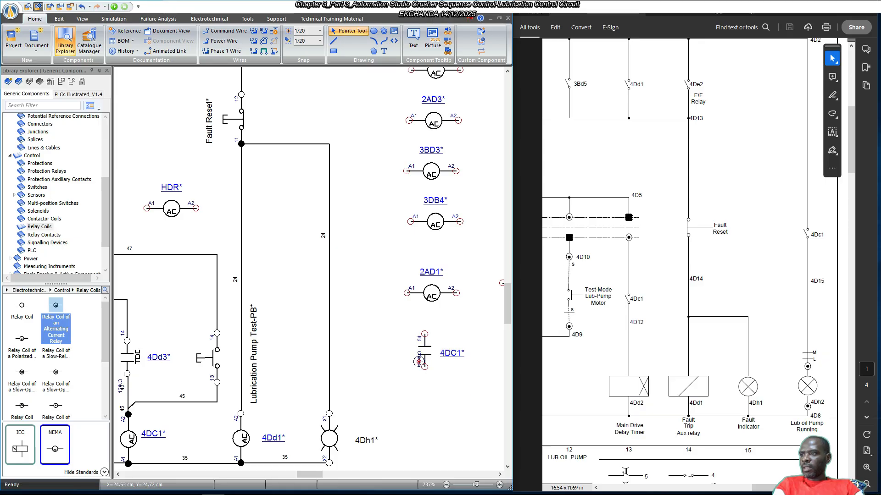
pyautogui.moveTo(419, 362); pyautogui.dragTo(421, 387)
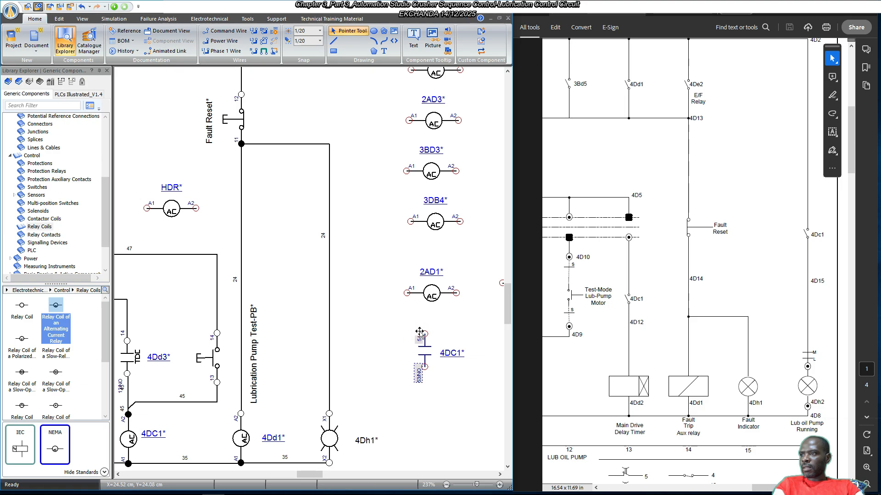
pyautogui.moveTo(425, 342); pyautogui.dragTo(424, 328)
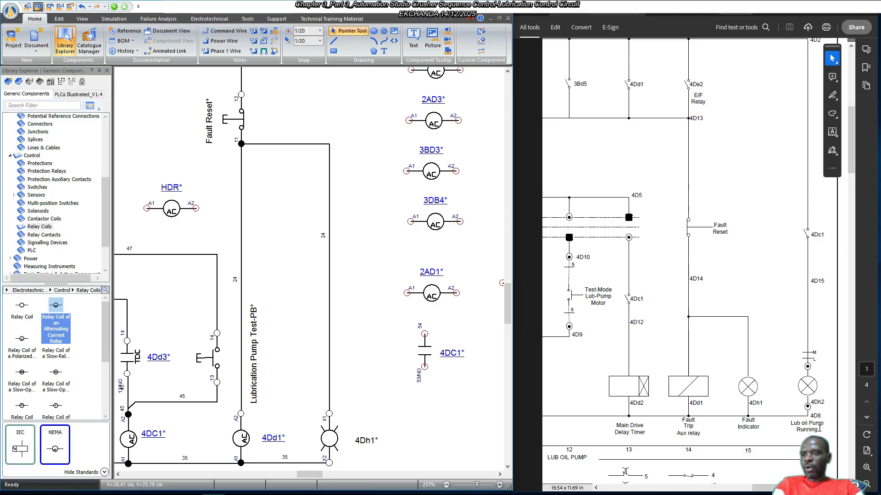
# Duplicate the 4Dh1 lamp to its right on the same row and set the copy's colour to green.
pyautogui.scroll(-2, 376, 402)
pyautogui.click(331, 381)
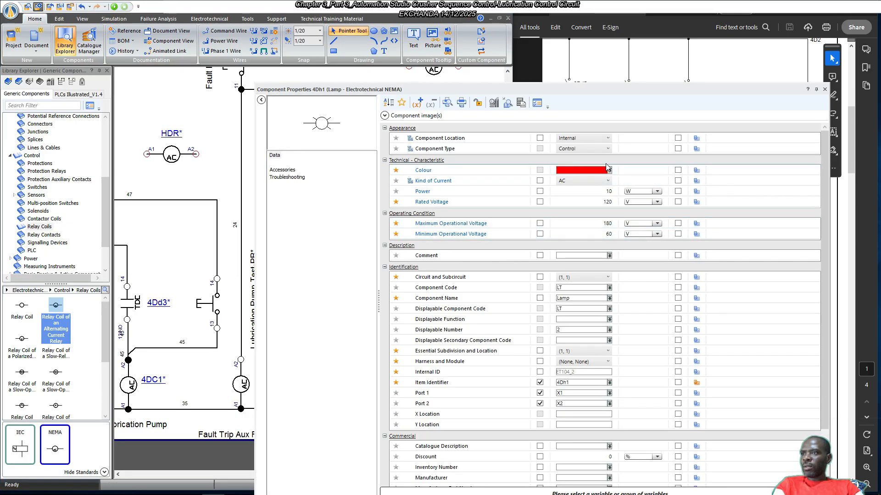
pyautogui.click(596, 170)
pyautogui.click(609, 170)
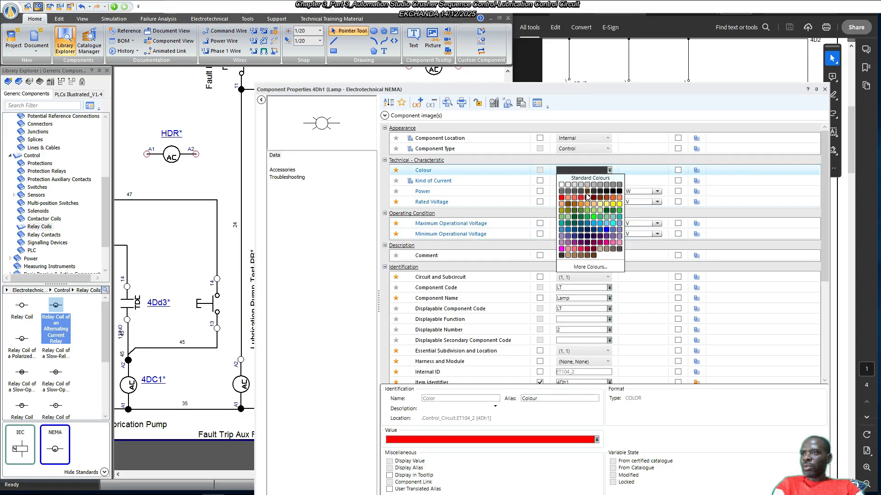
pyautogui.click(593, 217)
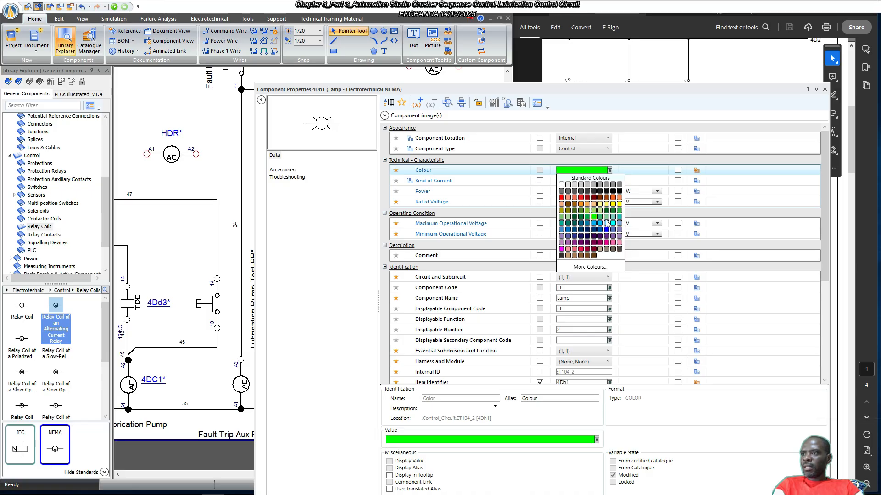
pyautogui.press('Return')
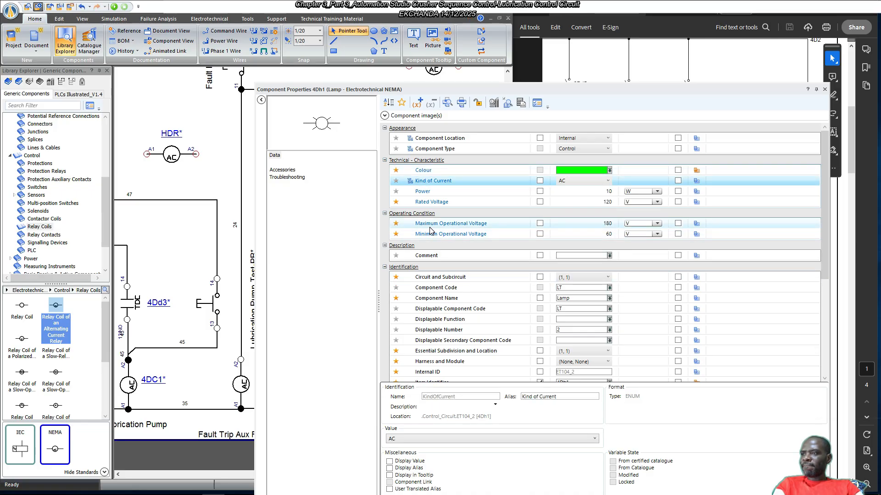
# Set the green lamp's item identifier to 4Dh2.
pyautogui.click(282, 170)
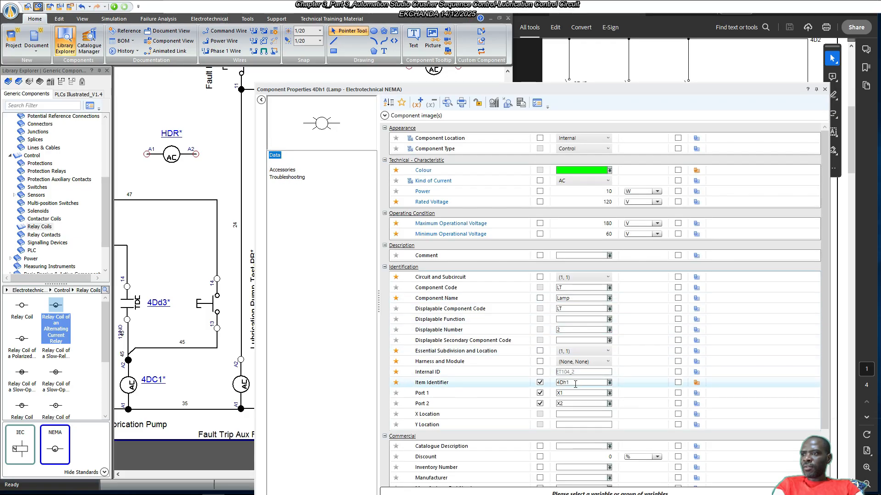
pyautogui.click(575, 383)
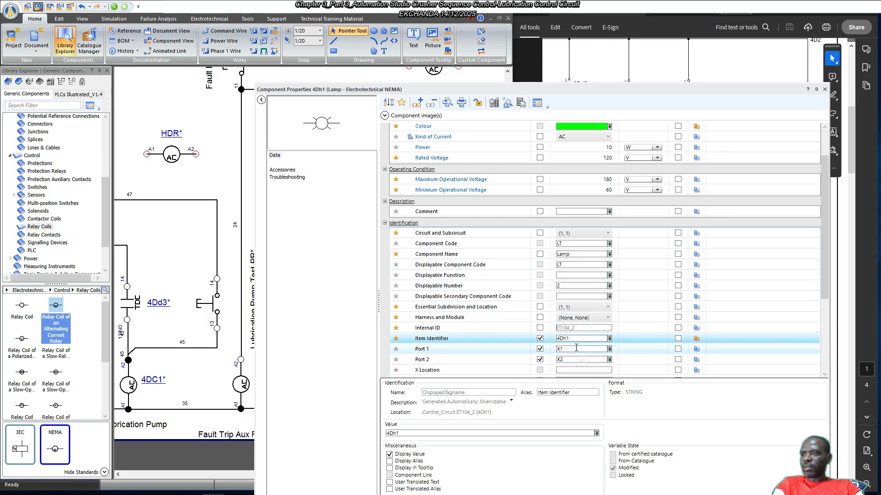
pyautogui.press('Return')
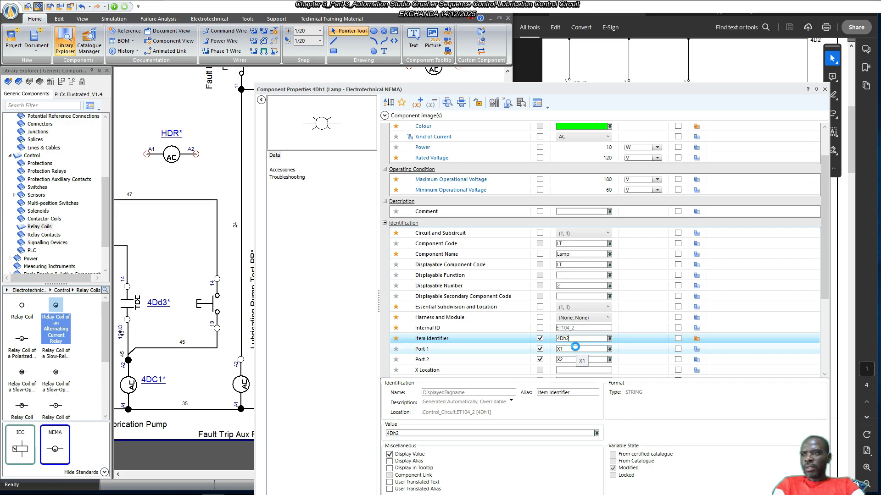
pyautogui.click(824, 90)
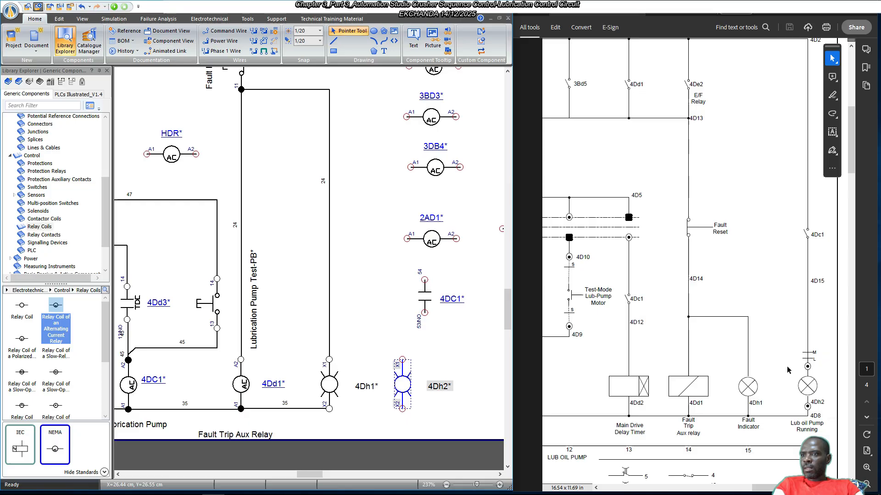
pyautogui.doubleClick(403, 381)
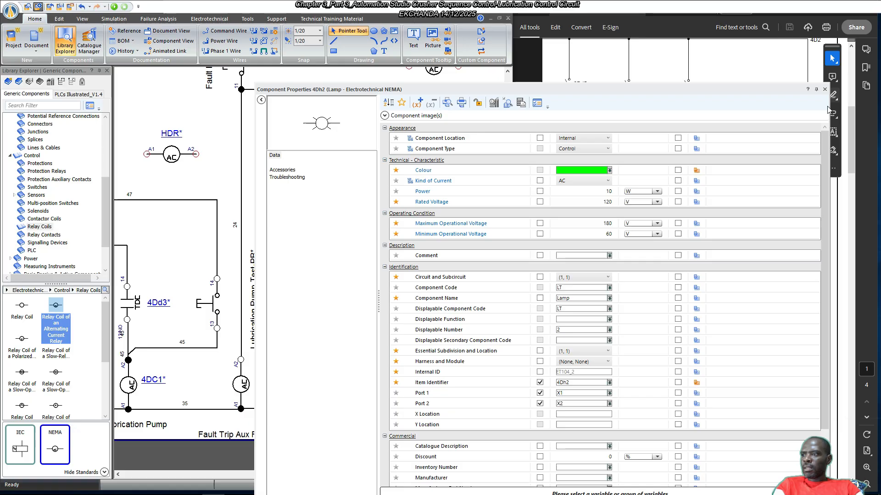
pyautogui.scroll(-2, 731, 220)
pyautogui.click(824, 90)
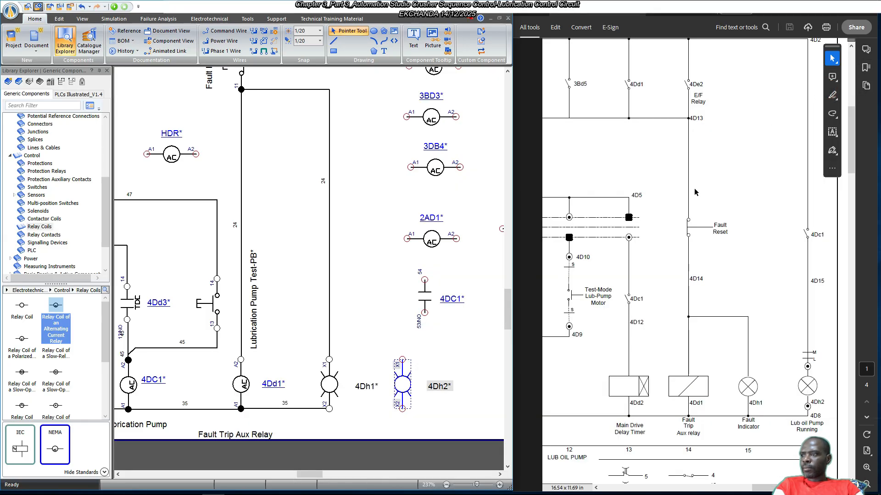
# Move the 4Dh1 name close beside its lamp and shift the 4Dh2 lamp nearer to it.
pyautogui.click(362, 386)
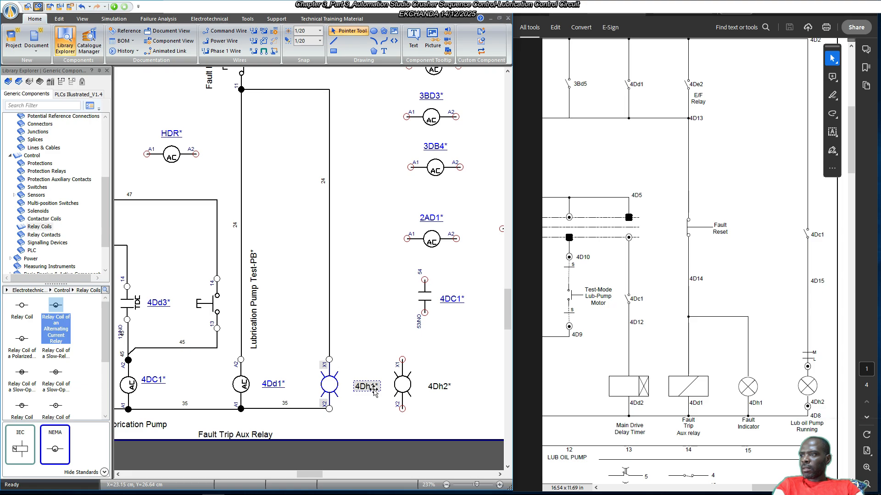
pyautogui.moveTo(373, 389)
pyautogui.mouseDown()
pyautogui.moveTo(355, 388)
pyautogui.moveTo(391, 387)
pyautogui.mouseUp()
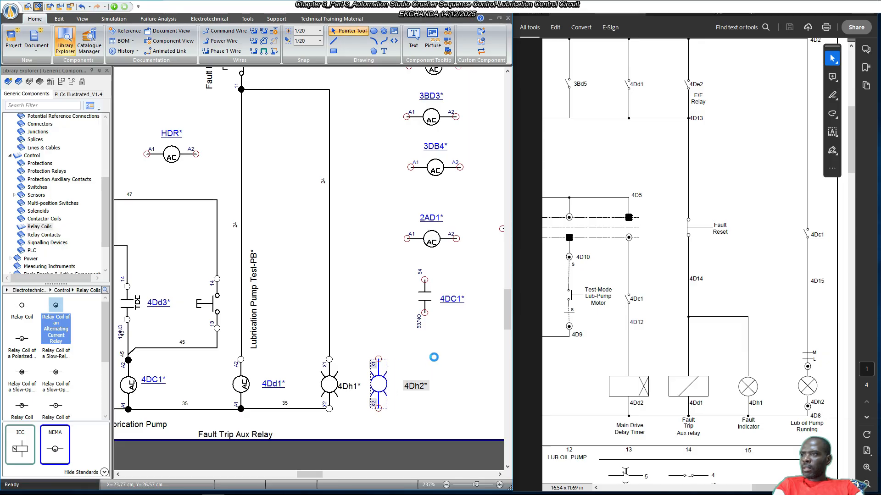
pyautogui.scroll(3, 426, 355)
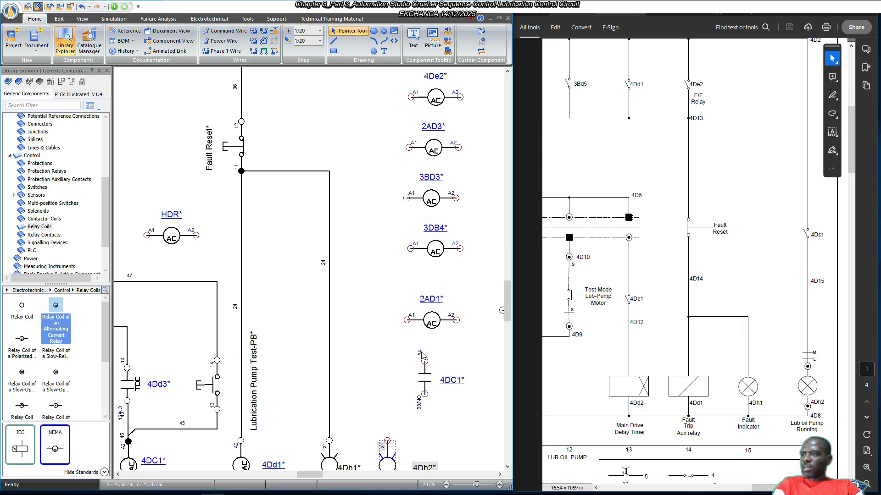
# Move the vertical 4DC1 contact up to the row of the 4De2 contact, roughly above the 4Dh2 lamp.
pyautogui.click(425, 384)
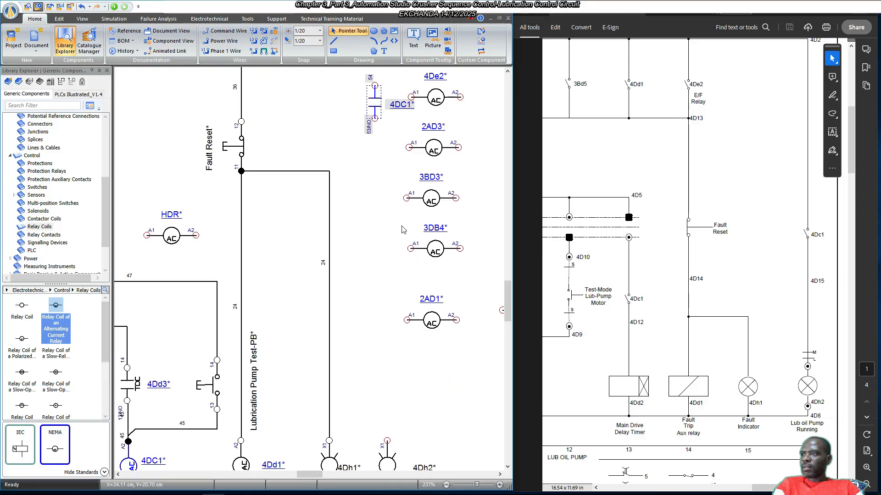
pyautogui.scroll(3, 400, 232)
pyautogui.scroll(2, 392, 212)
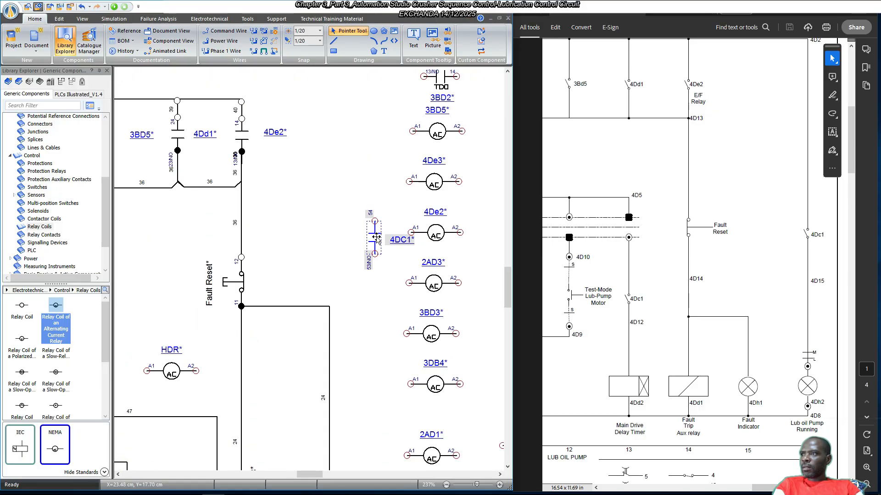
pyautogui.moveTo(376, 241); pyautogui.dragTo(378, 146)
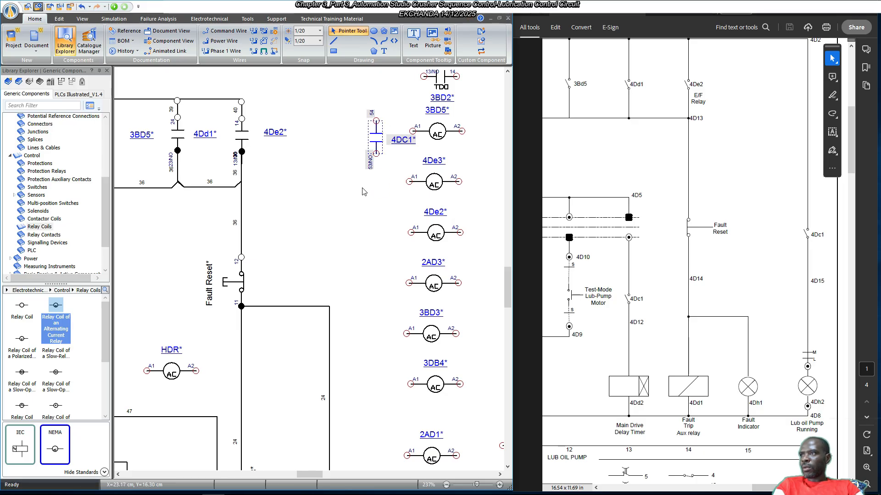
pyautogui.scroll(1, 738, 237)
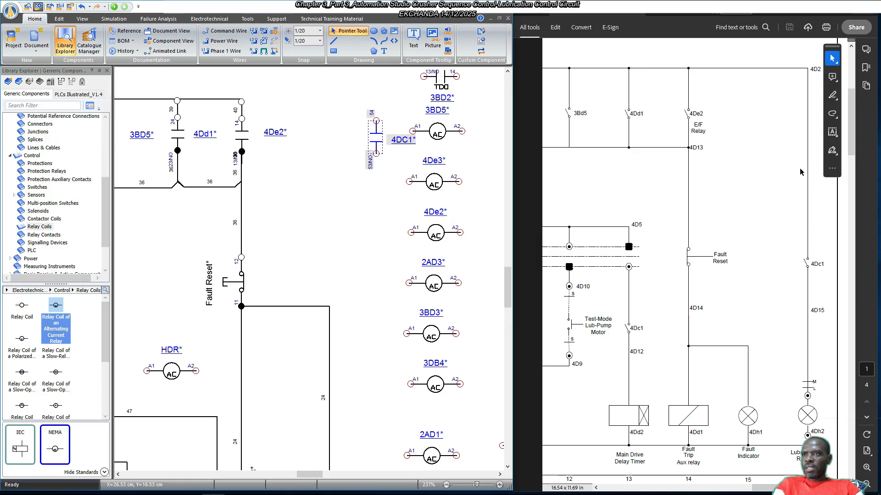
pyautogui.click(328, 191)
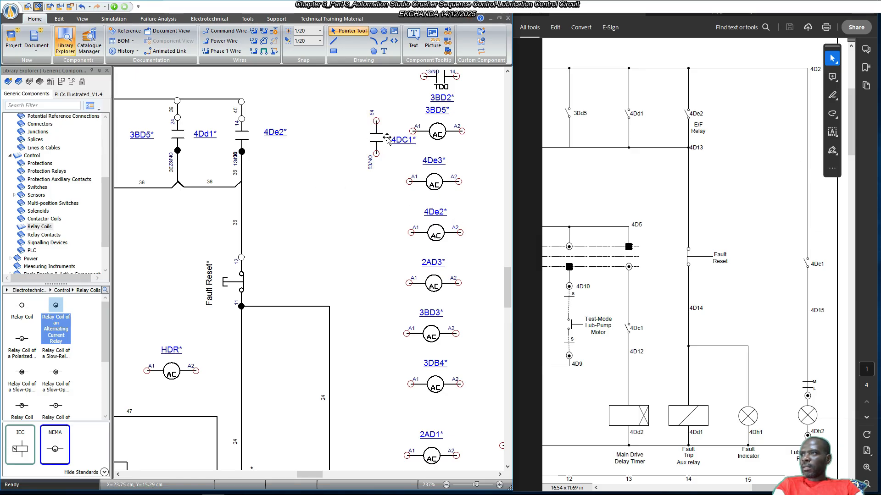
pyautogui.scroll(-4, 374, 207)
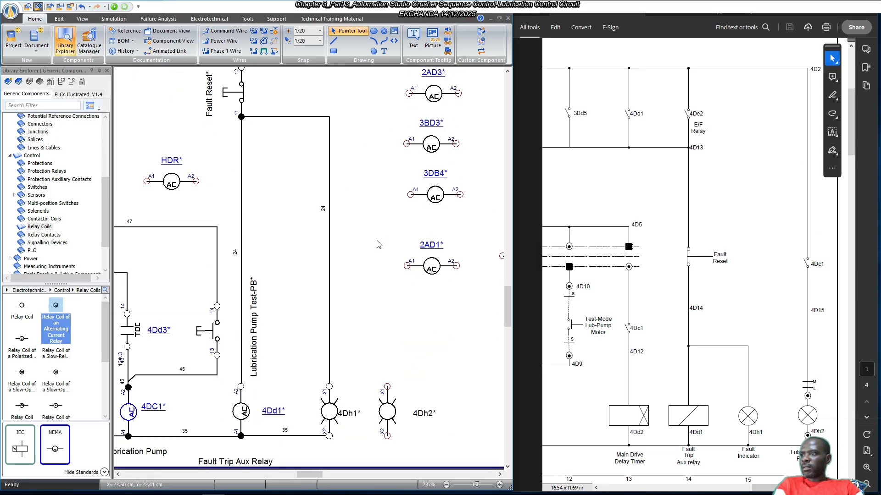
# Wire port 54 of the 4DC1 contact to the supply node above the 4De2 contact.
pyautogui.scroll(6, 378, 244)
pyautogui.click(376, 201)
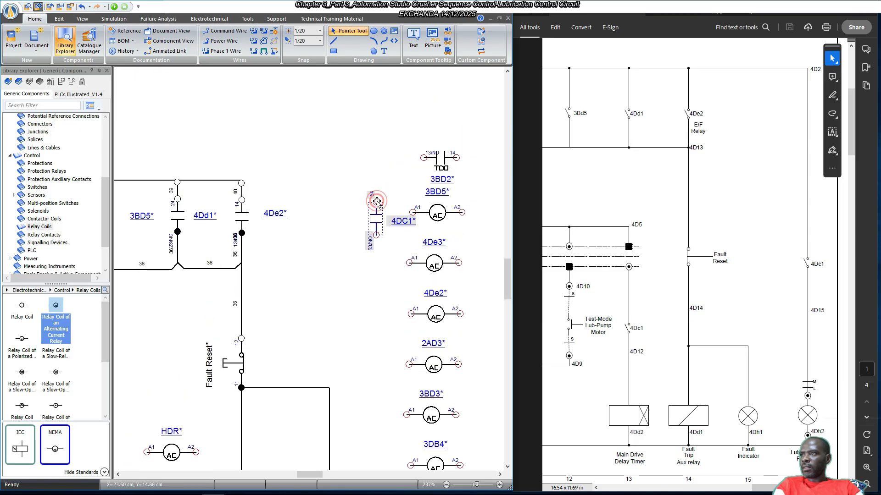
pyautogui.click(374, 185)
pyautogui.click(376, 202)
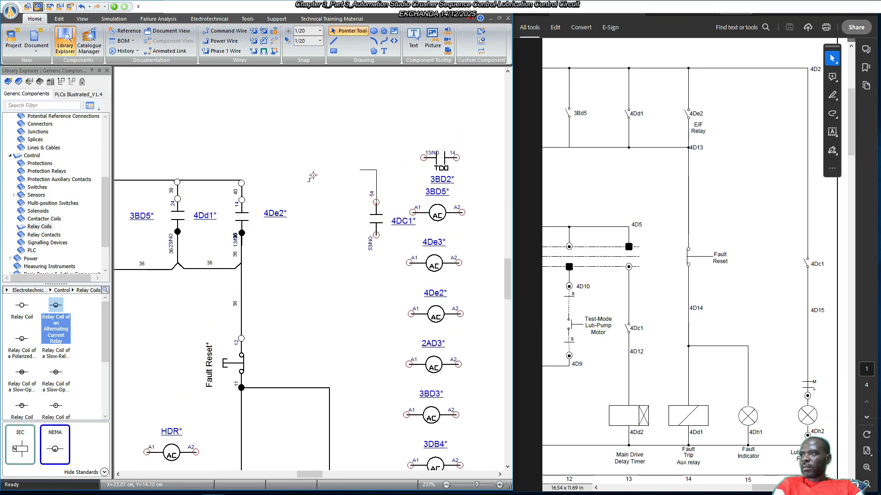
pyautogui.click(242, 183)
pyautogui.click(242, 200)
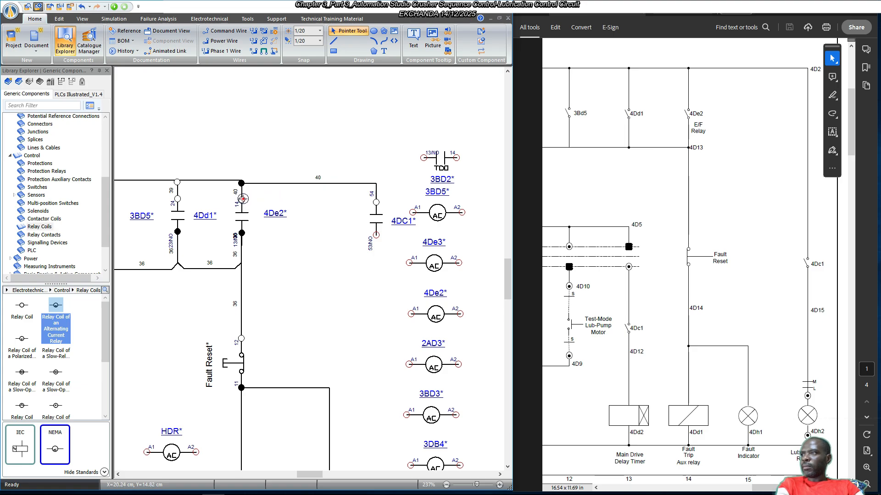
pyautogui.click(298, 183)
pyautogui.click(311, 184)
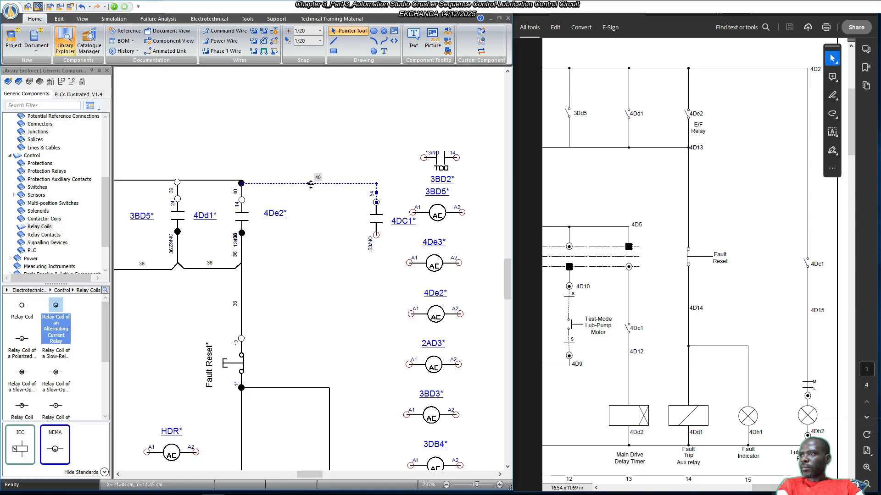
pyautogui.click(310, 183)
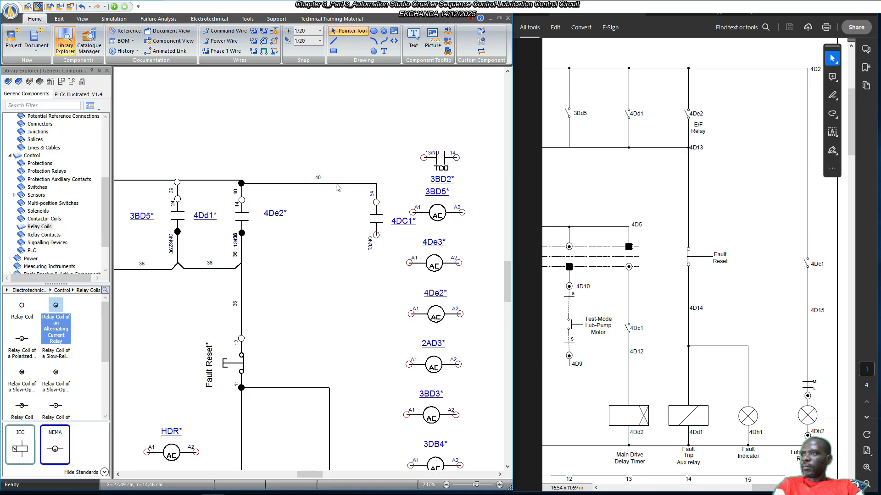
# Wire port 53 of the 4DC1 contact down to terminal X1 of the 4Dh2 lamp.
pyautogui.scroll(-3, 324, 215)
pyautogui.click(375, 154)
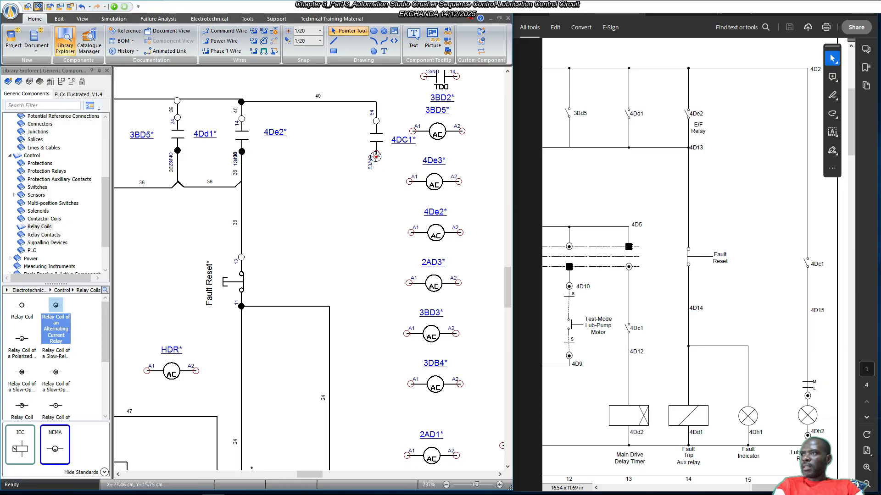
pyautogui.scroll(-3, 376, 174)
pyautogui.scroll(-3, 378, 321)
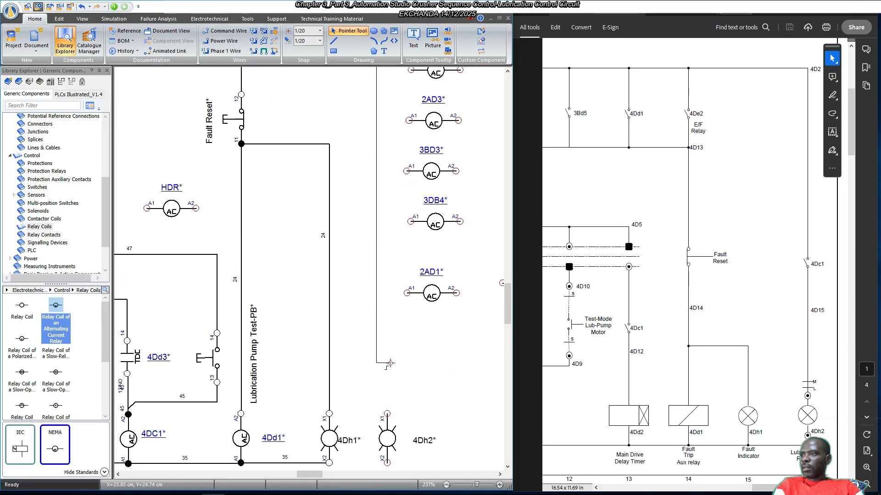
pyautogui.click(385, 413)
pyautogui.scroll(3, 379, 295)
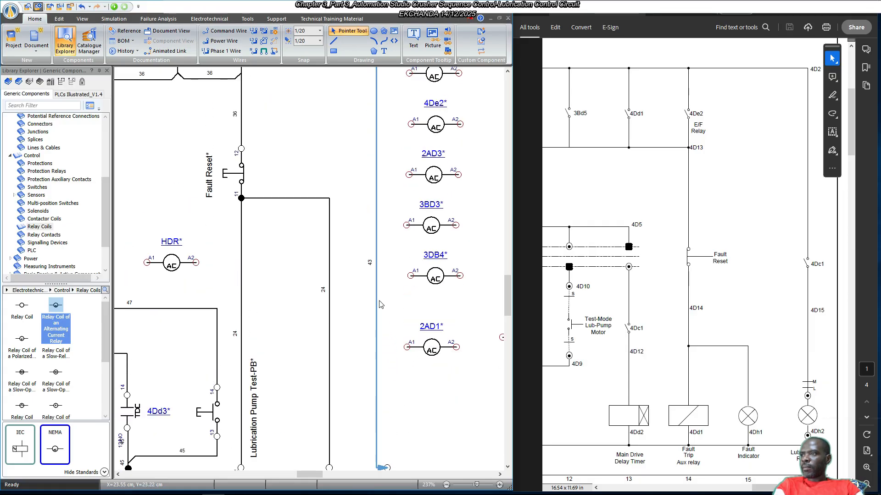
pyautogui.scroll(3, 374, 182)
pyautogui.click(383, 144)
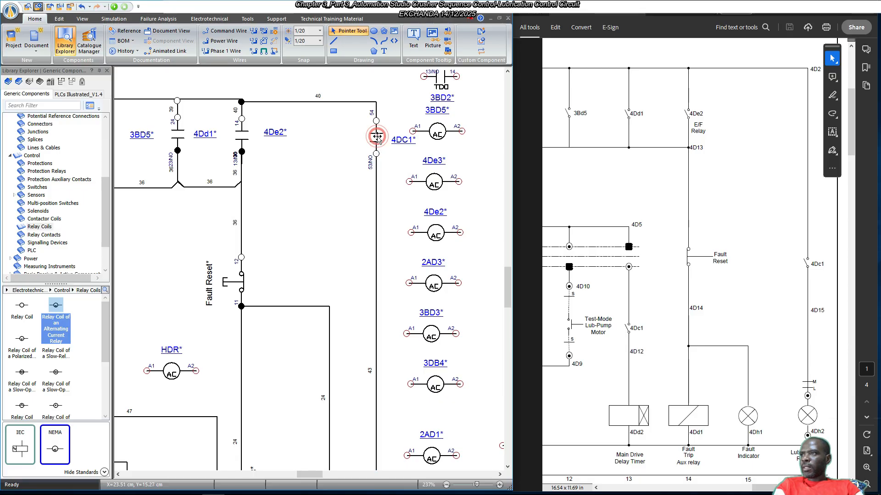
pyautogui.scroll(-6, 388, 351)
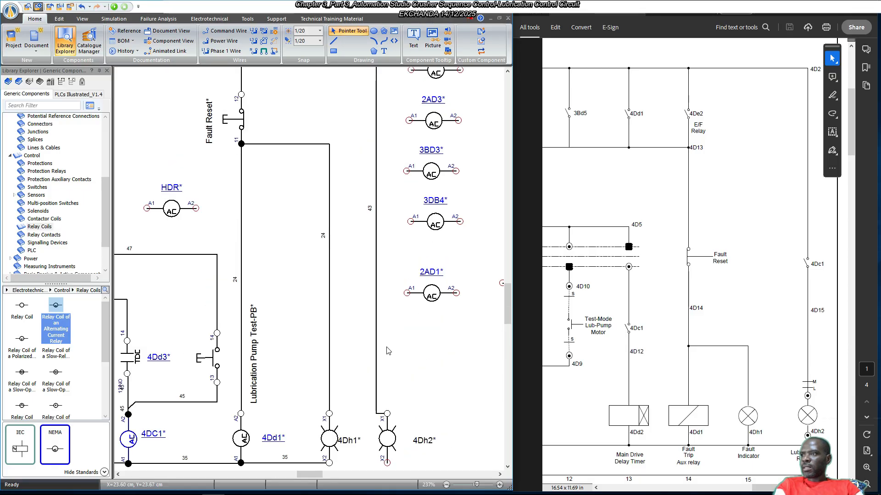
# Align the 4DC1 contact to the 4Dh2 lamp with Align Middle so both sit on one vertical line.
pyautogui.click(390, 437)
pyautogui.rightClick(390, 437)
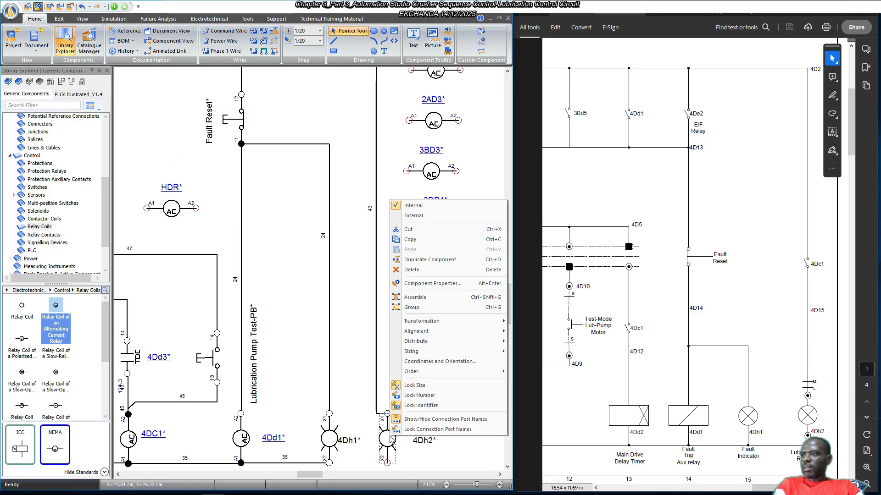
pyautogui.click(340, 398)
pyautogui.click(390, 437)
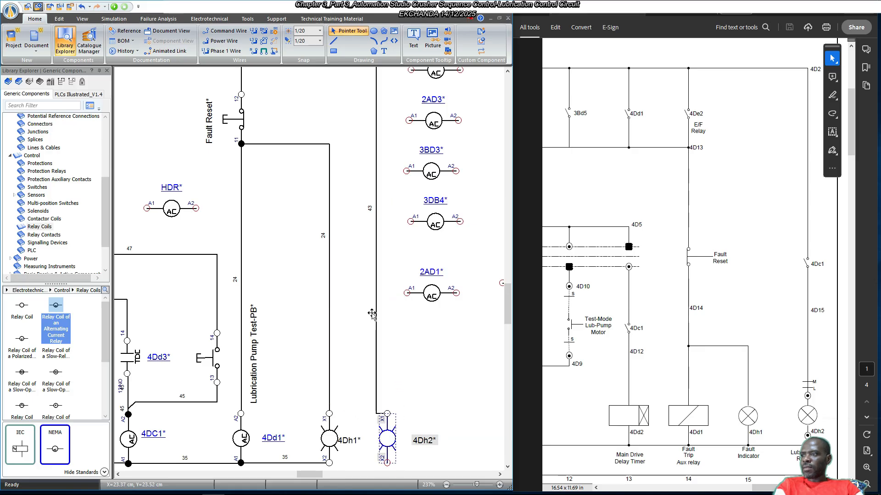
pyautogui.scroll(11, 387, 246)
pyautogui.click(381, 273)
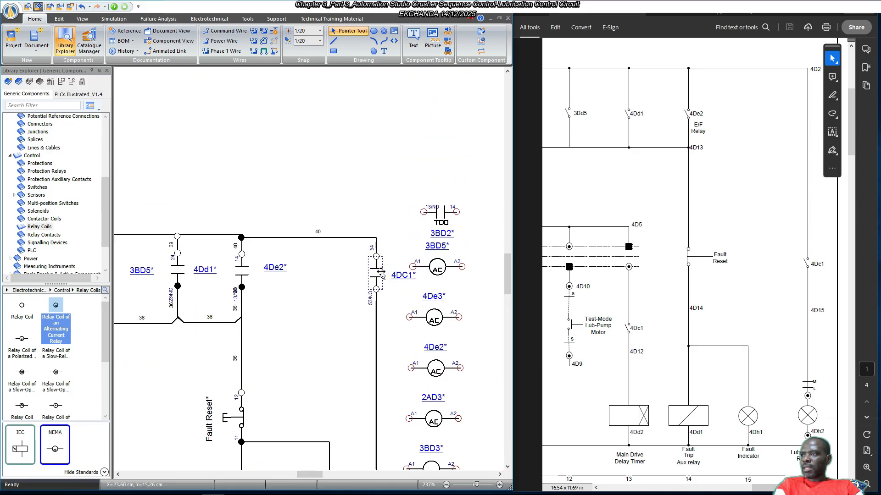
pyautogui.rightClick(382, 275)
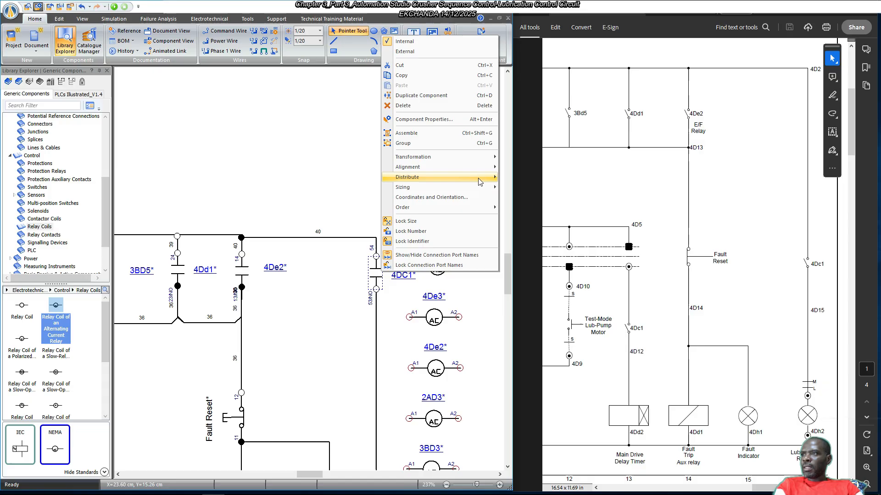
pyautogui.moveTo(479, 174)
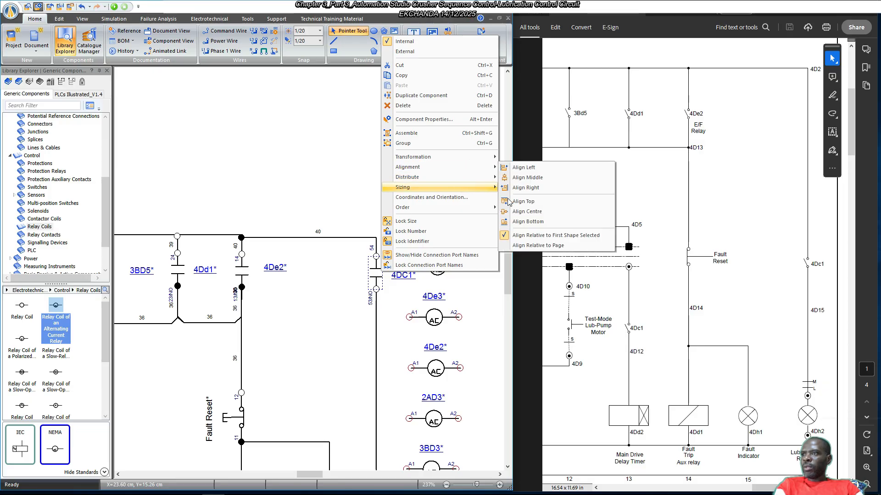
pyautogui.click(536, 179)
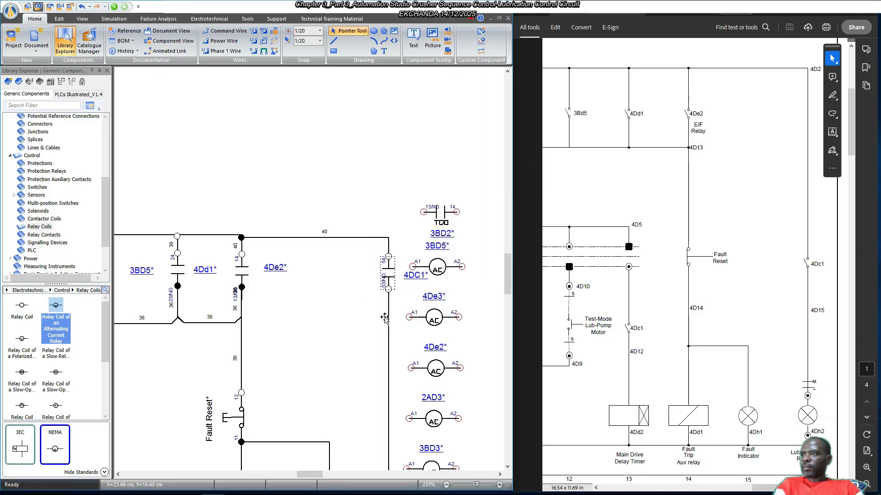
# Wire the X2 terminal of lamp 4Dh2 to the X2 terminal of lamp 4Dh1 on the common return line.
pyautogui.scroll(-10, 390, 284)
pyautogui.scroll(-1, 396, 242)
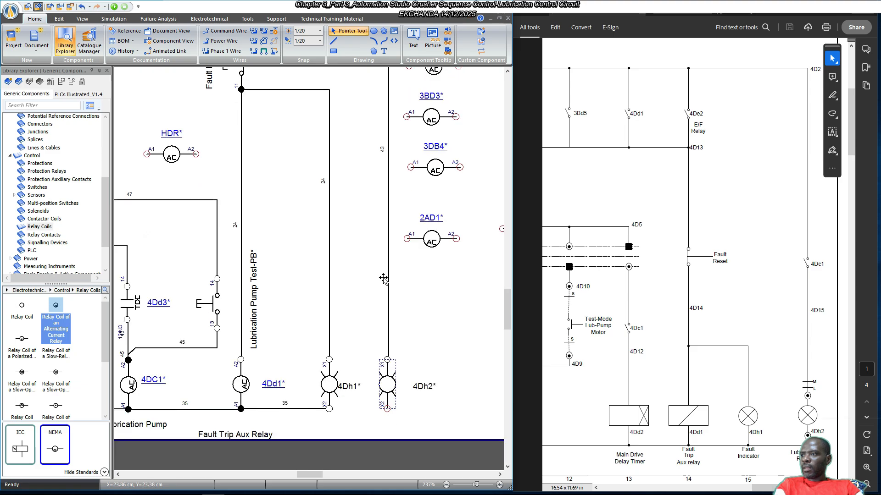
pyautogui.moveTo(387, 408); pyautogui.dragTo(329, 409)
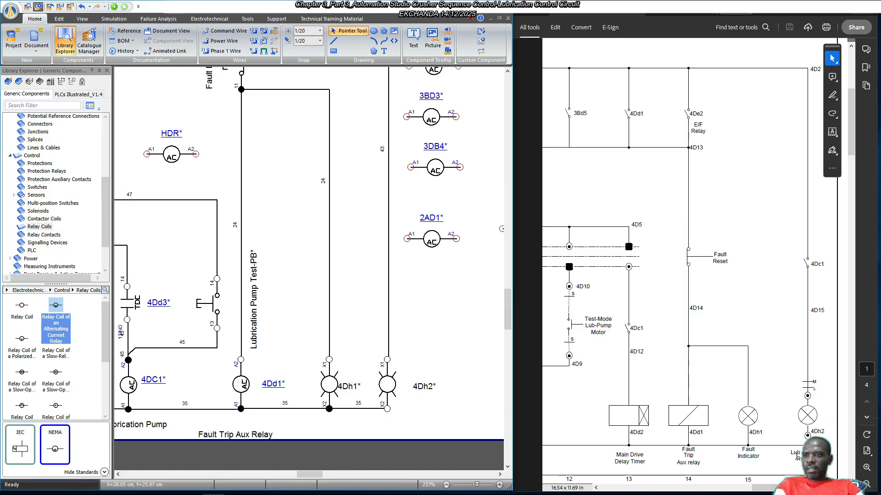
# Review the drawn lubrication control circuit against the reference diagram and examine the lub oil temperature and flow circuits on page 2.
pyautogui.scroll(2, 809, 404)
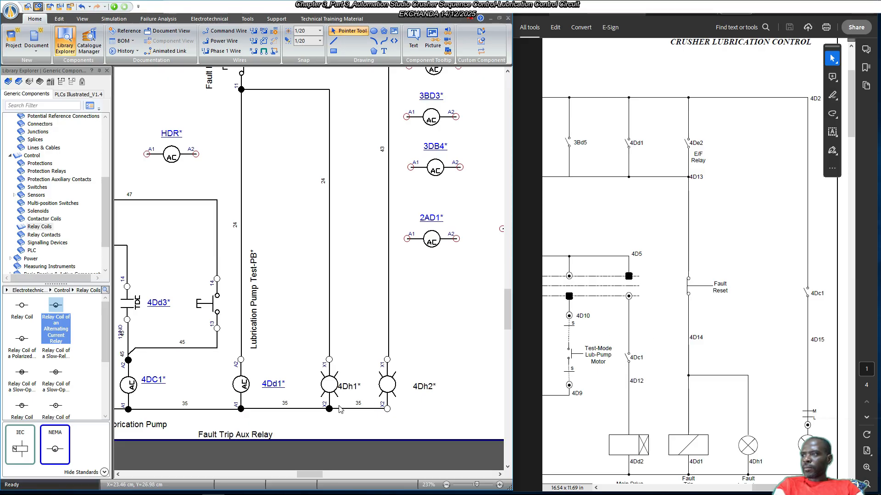
pyautogui.scroll(-2, 316, 403)
pyautogui.scroll(-2, 332, 388)
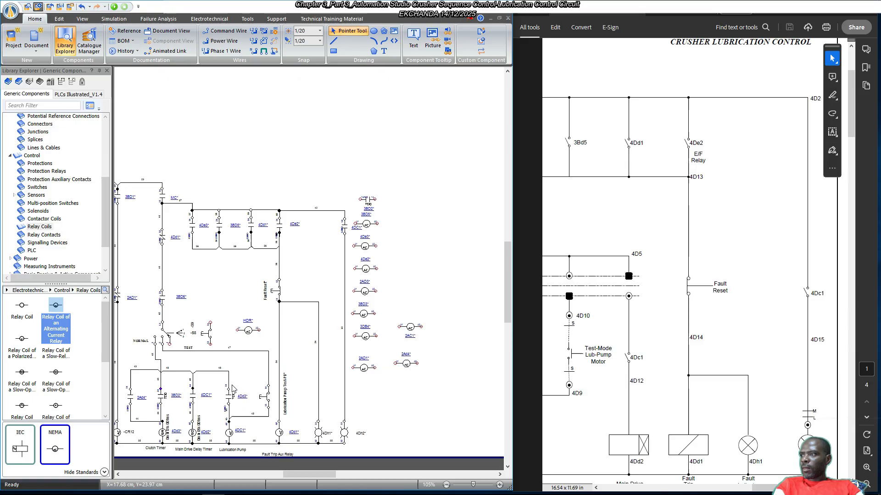
pyautogui.scroll(-2, 193, 362)
pyautogui.scroll(3, 194, 362)
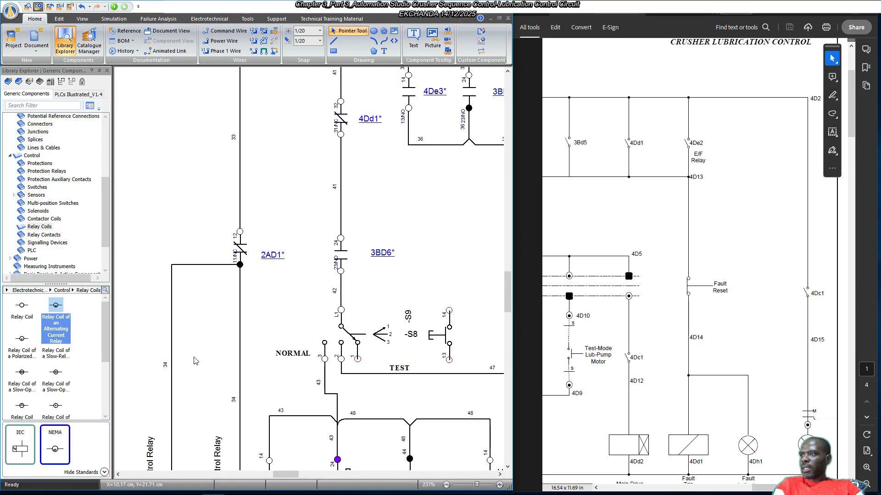
pyautogui.scroll(-2, 261, 339)
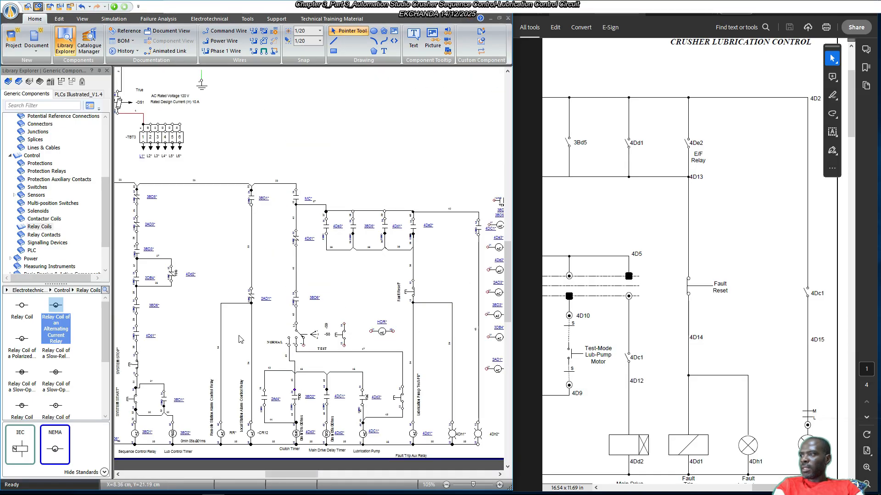
pyautogui.scroll(-2, 393, 327)
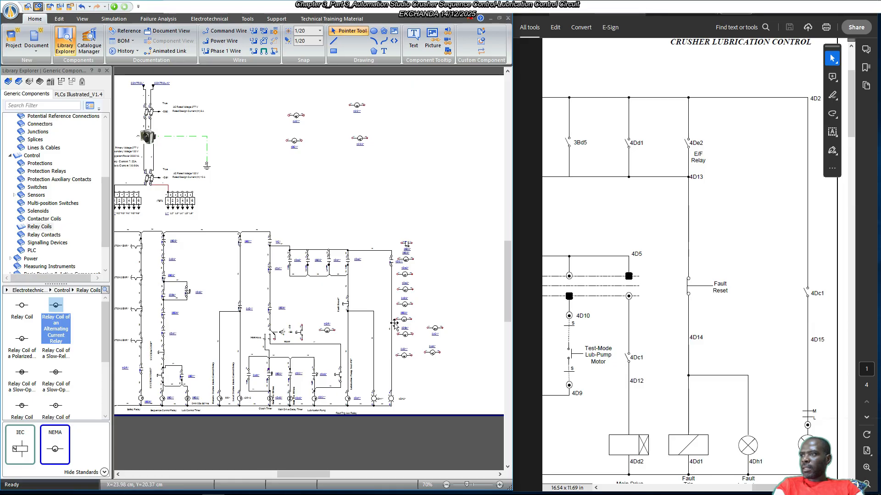
pyautogui.scroll(5, 394, 327)
pyautogui.scroll(-2, 211, 294)
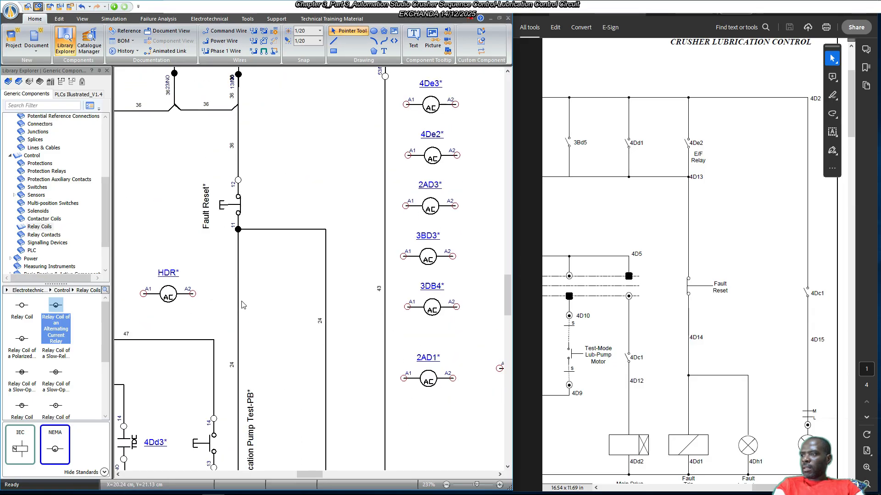
pyautogui.scroll(-2, 232, 310)
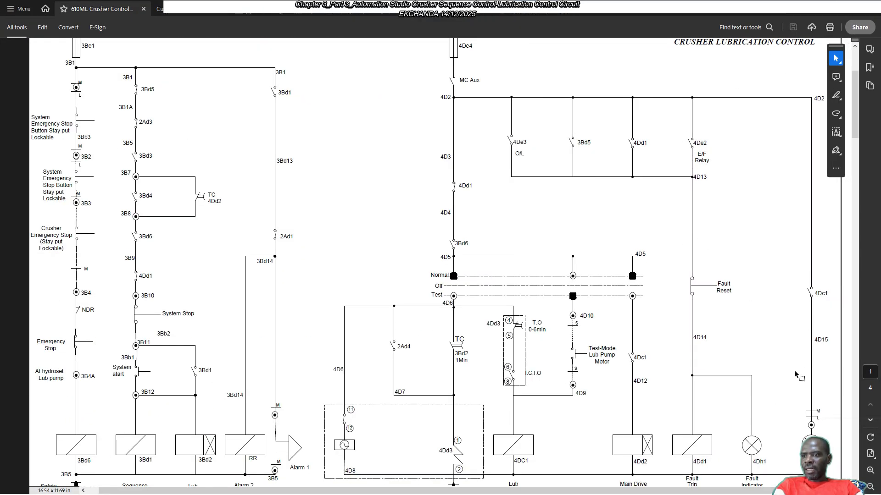
pyautogui.scroll(-5, 821, 407)
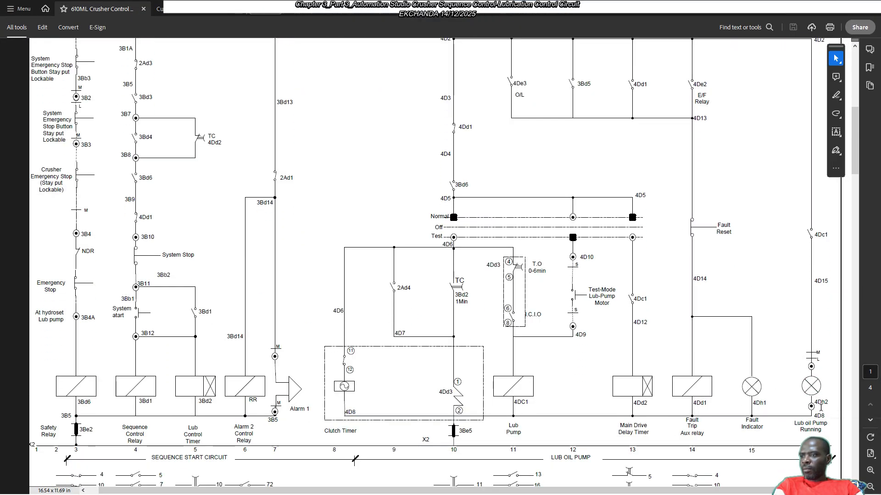
pyautogui.scroll(-5, 820, 408)
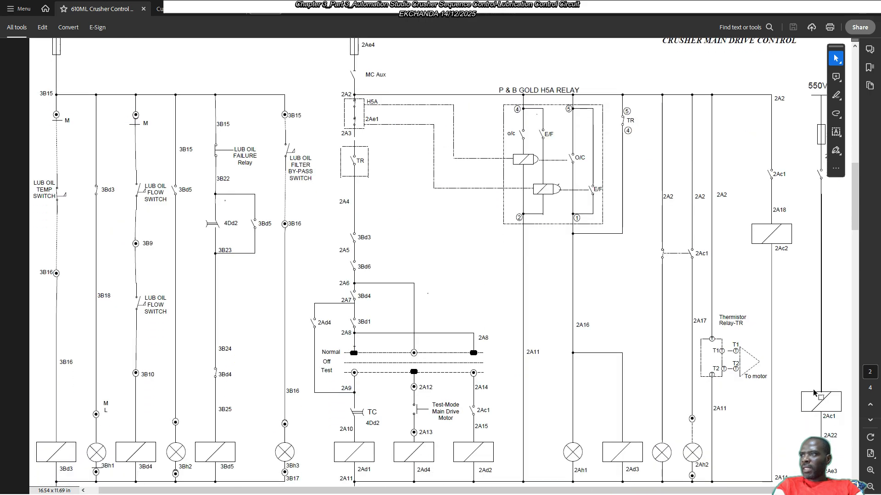
pyautogui.scroll(-1, 813, 392)
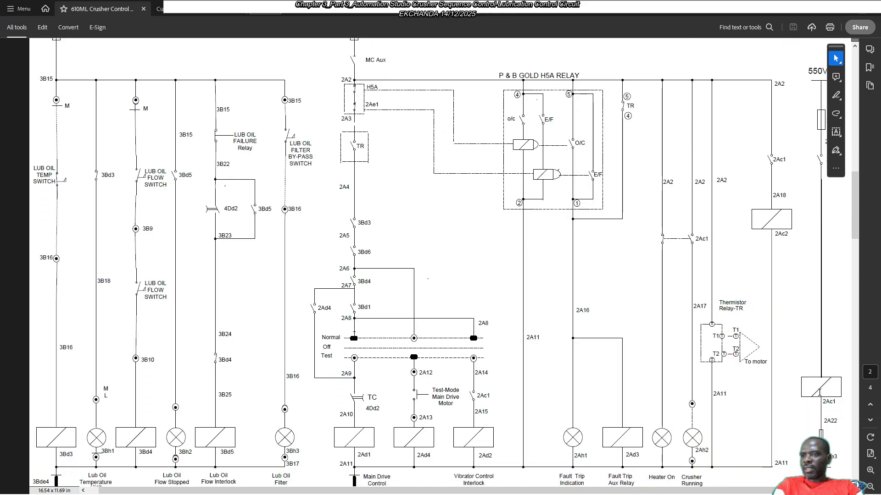
pyautogui.scroll(-1, 819, 392)
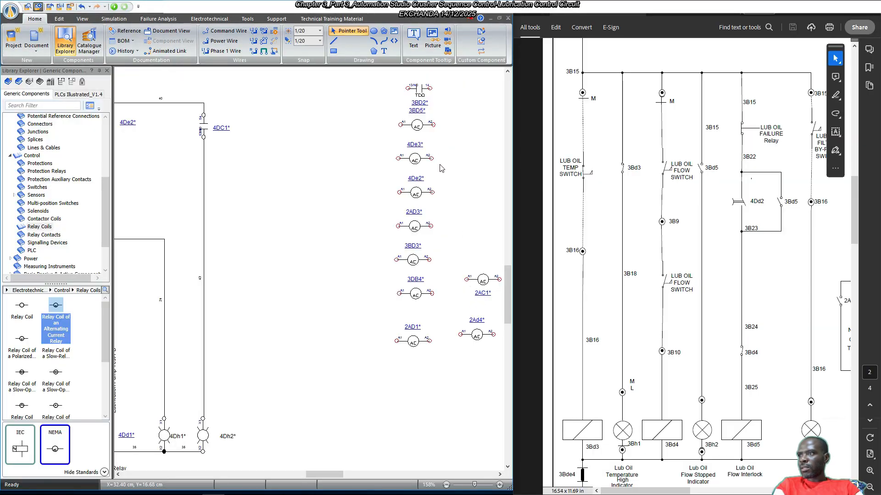
# Move the 3BD3 relay coil down beside lamp 4Dh2 and rotate it to vertical with terminal A2 on top.
pyautogui.moveTo(423, 255); pyautogui.dragTo(300, 440)
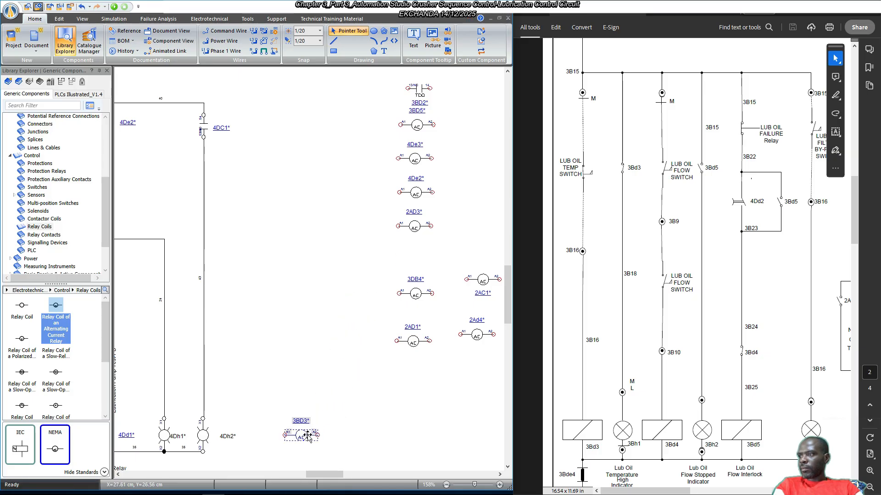
pyautogui.rightClick(303, 435)
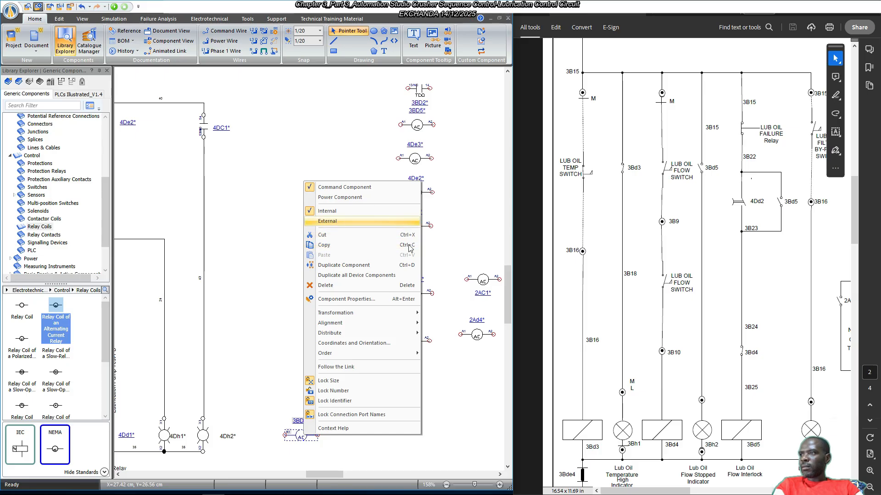
pyautogui.moveTo(417, 312)
pyautogui.click(448, 321)
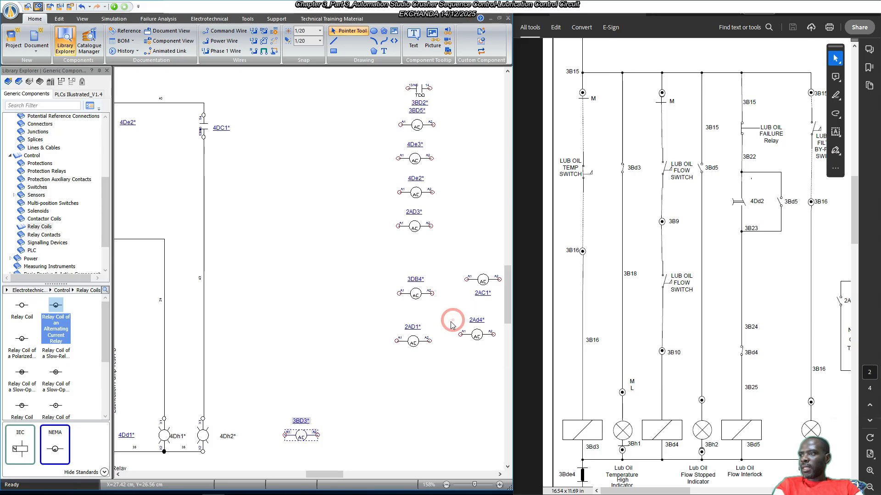
pyautogui.click(347, 395)
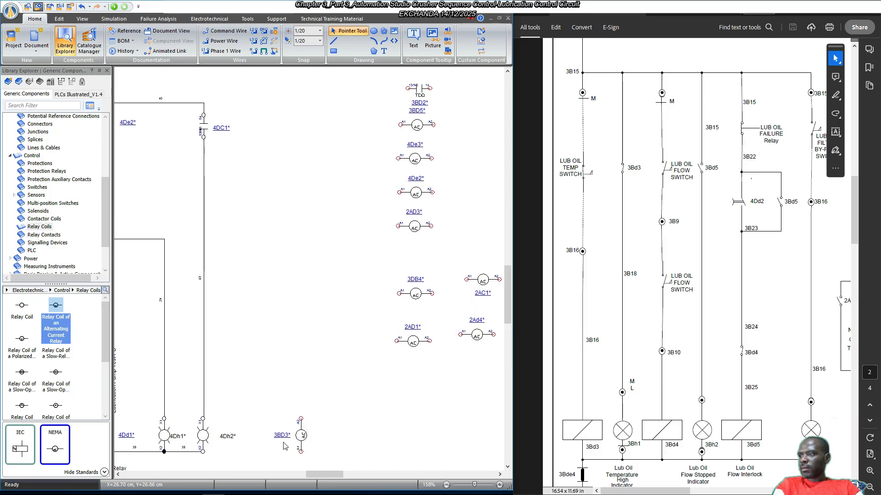
# Place the 3BD3 label on the right side of its coil and shift the coil closer to lamp 4Dh2.
pyautogui.moveTo(280, 434); pyautogui.dragTo(321, 434)
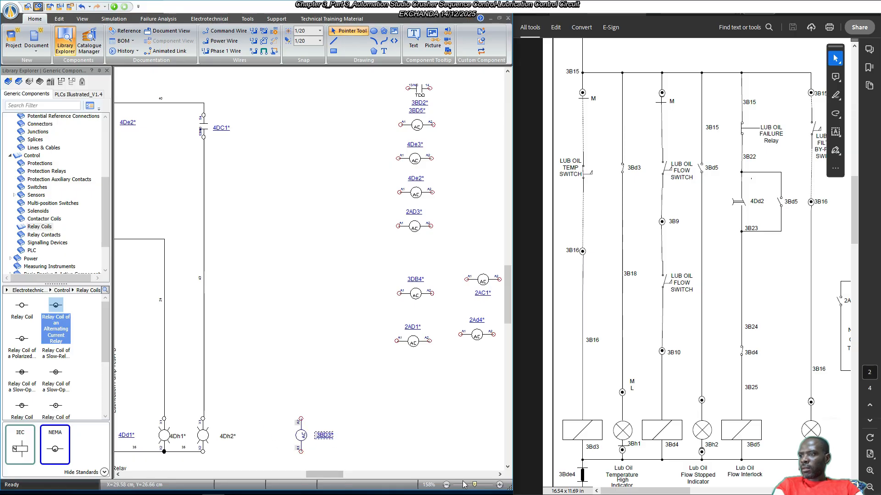
pyautogui.moveTo(475, 484); pyautogui.dragTo(475, 485)
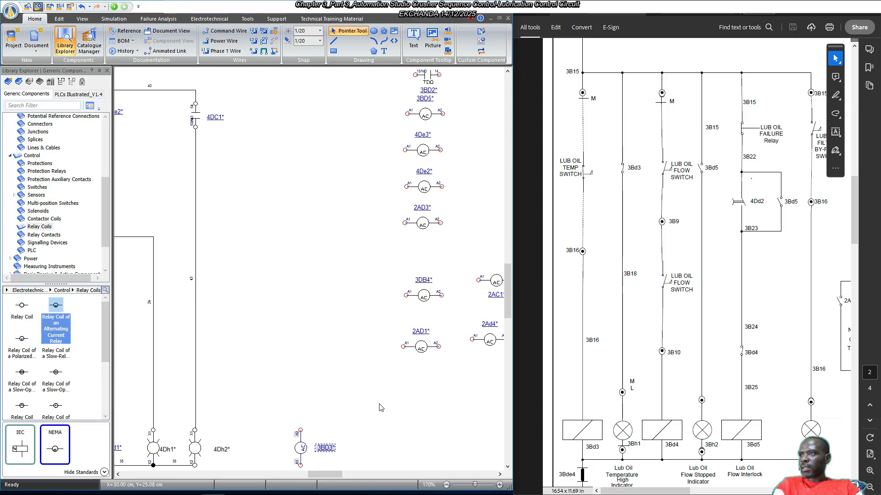
pyautogui.scroll(1, 379, 408)
pyautogui.scroll(-1, 379, 408)
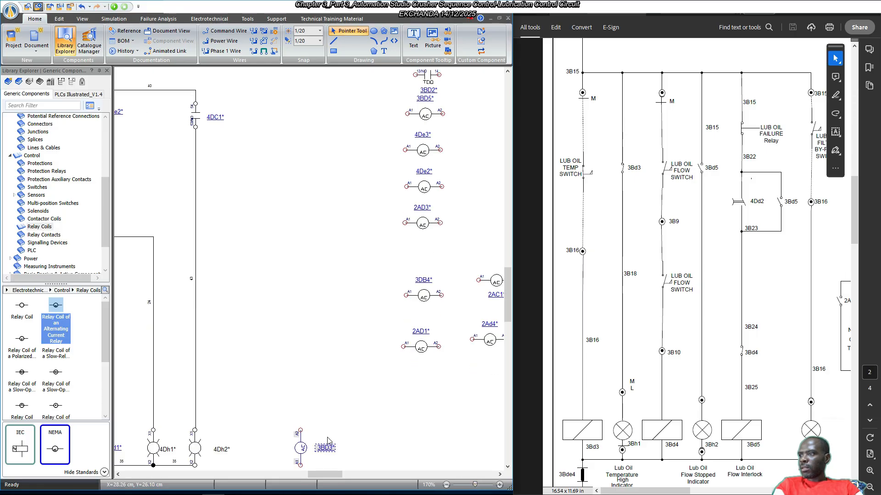
pyautogui.moveTo(302, 450); pyautogui.dragTo(262, 447)
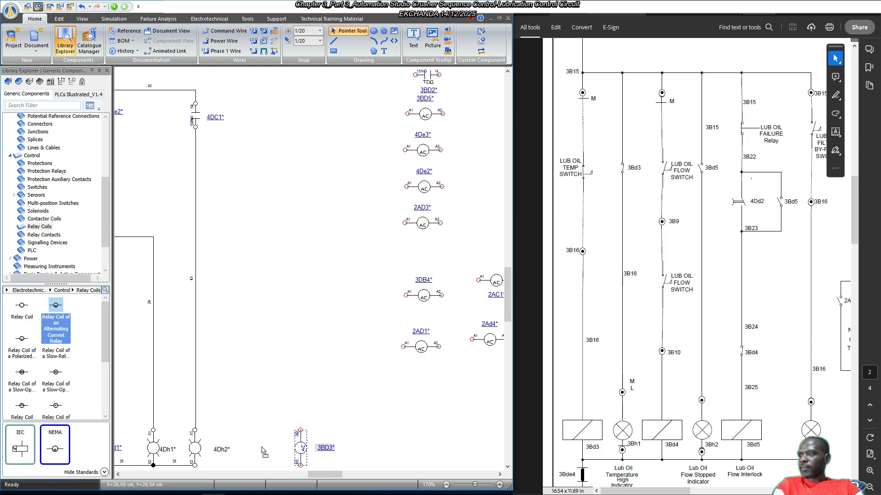
pyautogui.click(348, 414)
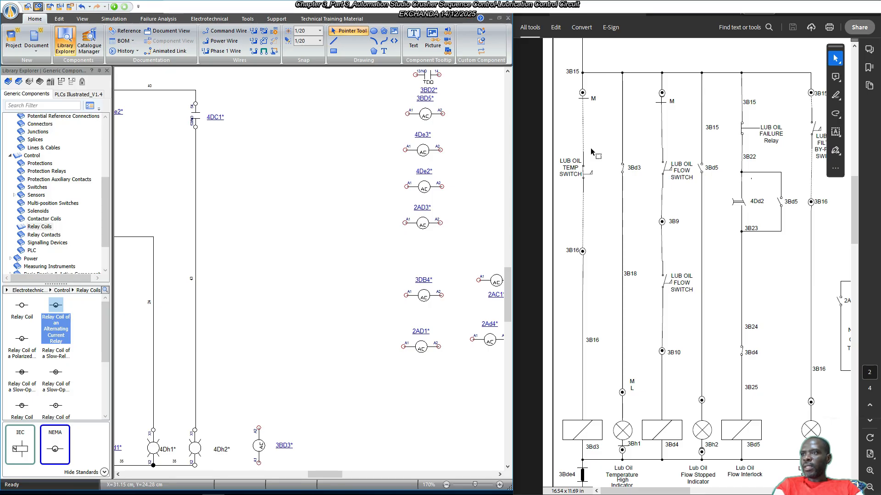
# Set the 3BD3 relay coil's comment to "Lubrication Temperature" and enable its display on the drawing.
pyautogui.scroll(-3, 599, 369)
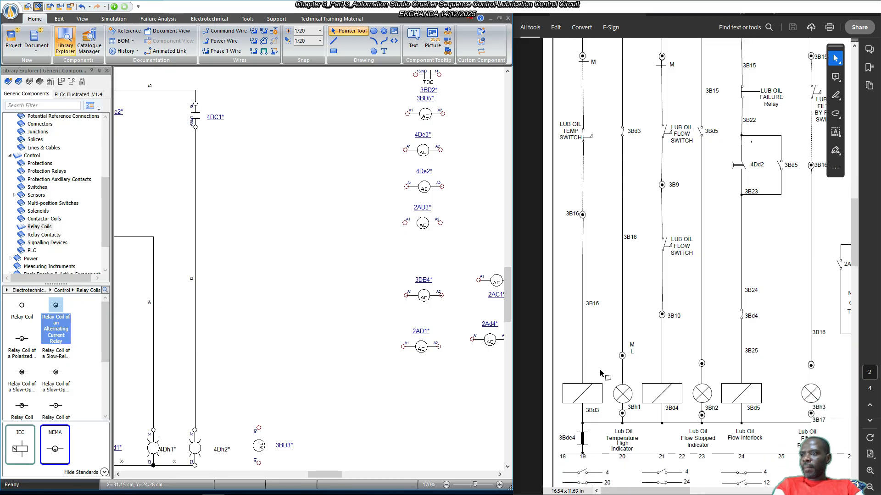
pyautogui.scroll(1, 606, 381)
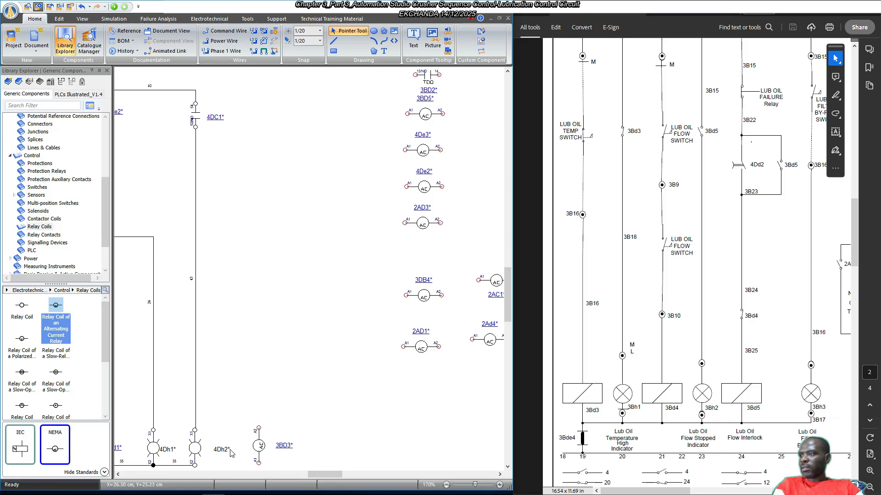
pyautogui.doubleClick(254, 447)
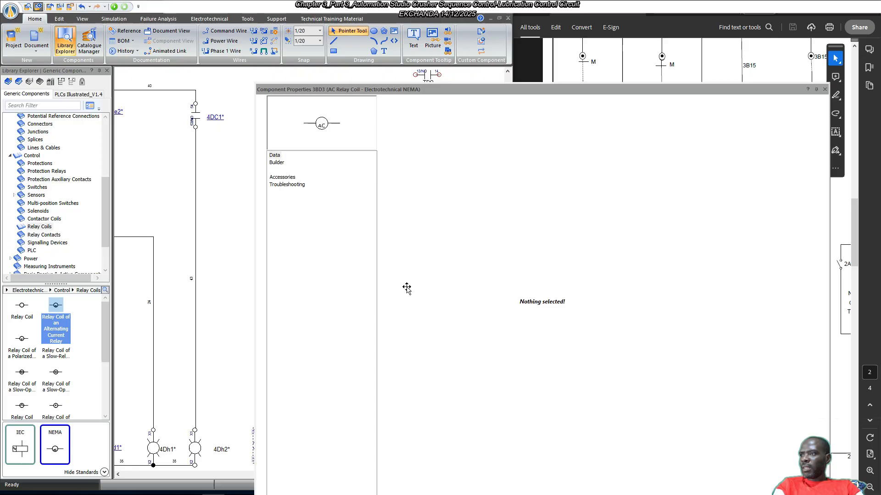
pyautogui.click(541, 191)
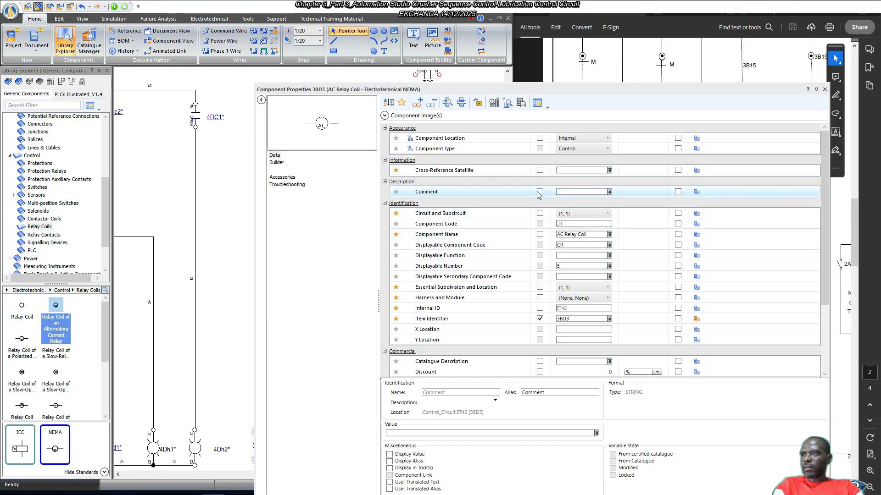
pyautogui.click(578, 191)
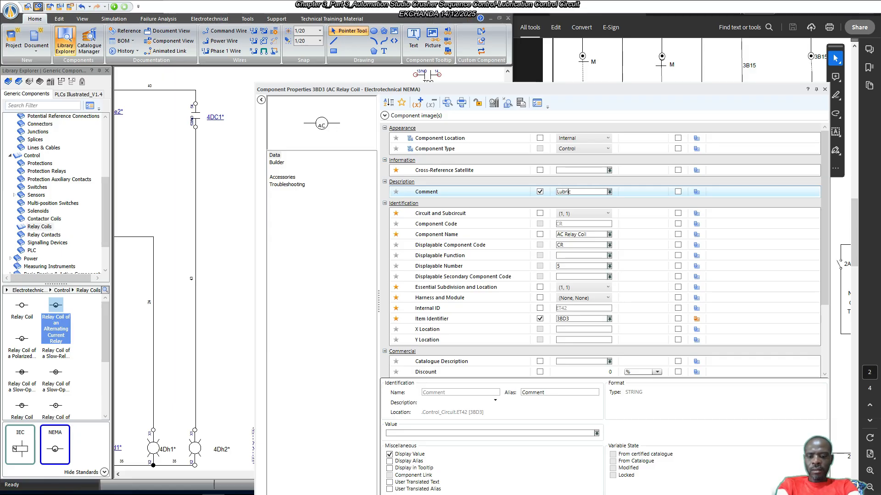
pyautogui.write('Lubrication Te')
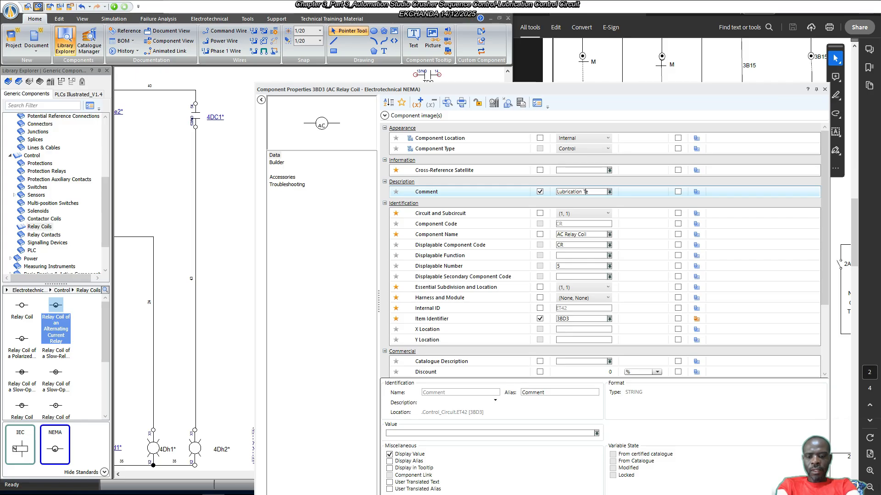
pyautogui.write('mperature')
pyautogui.press('Return')
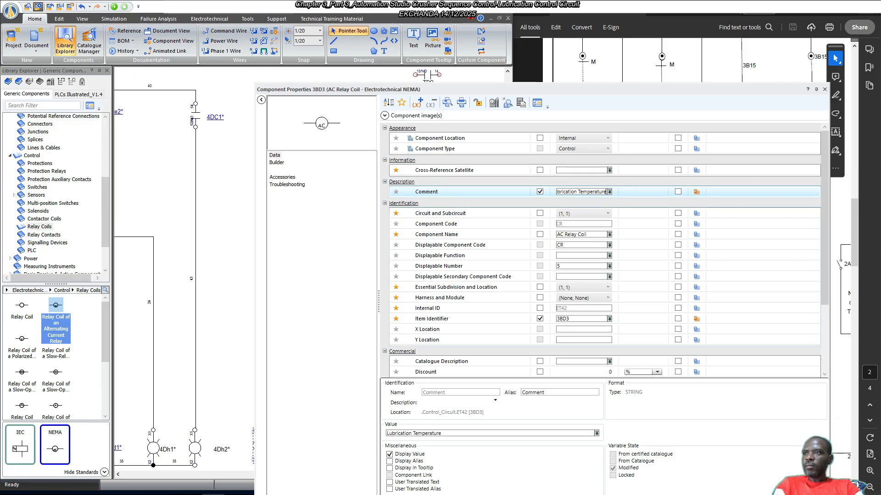
# Confirm the 3BD3 comment and place the "Lubrication Temperature" text below its relay coil.
pyautogui.press('Return')
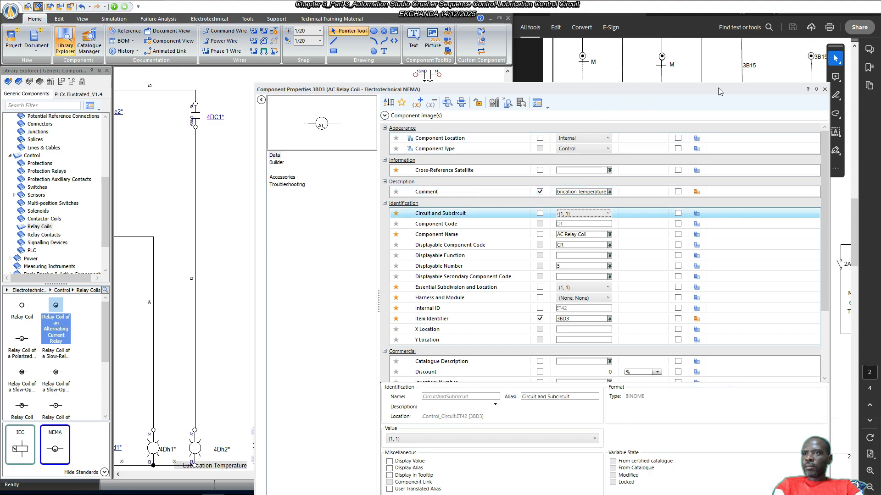
pyautogui.click(825, 89)
pyautogui.scroll(-1, 338, 351)
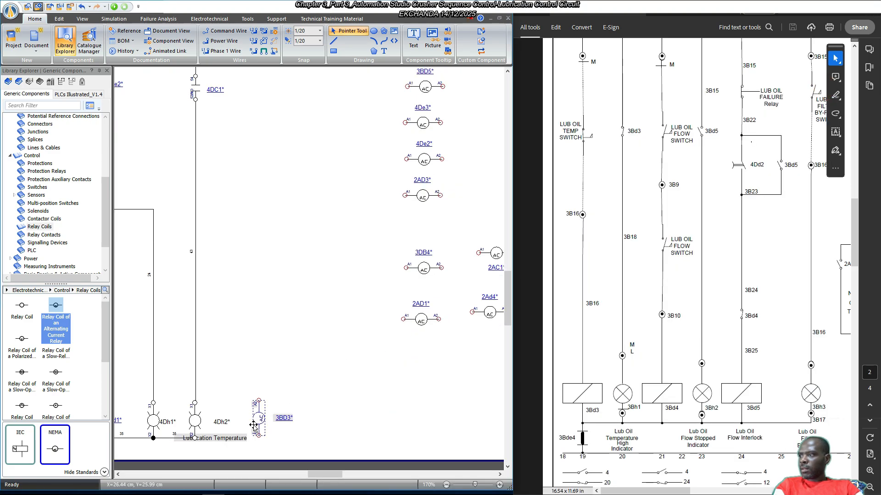
pyautogui.moveTo(225, 441); pyautogui.dragTo(274, 453)
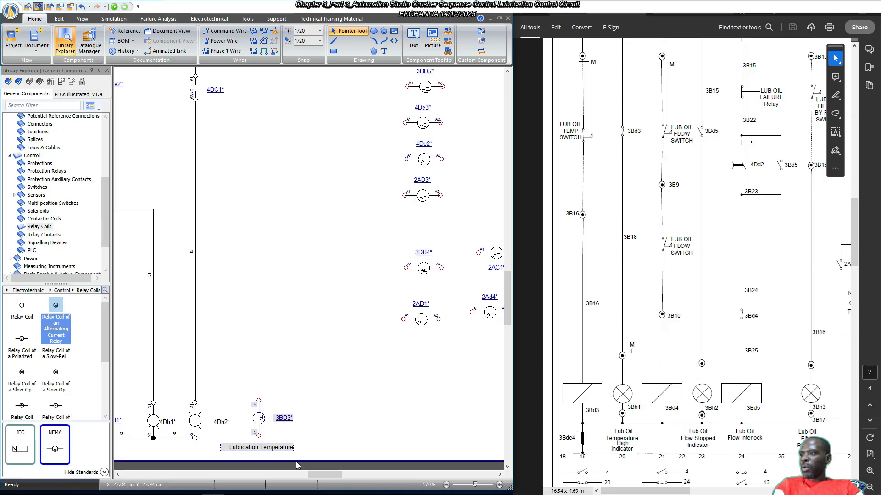
# Copy the STATION2 EMR mushroom push-button into the space above the 3BD3 relay coil.
pyautogui.moveTo(327, 474); pyautogui.dragTo(270, 474)
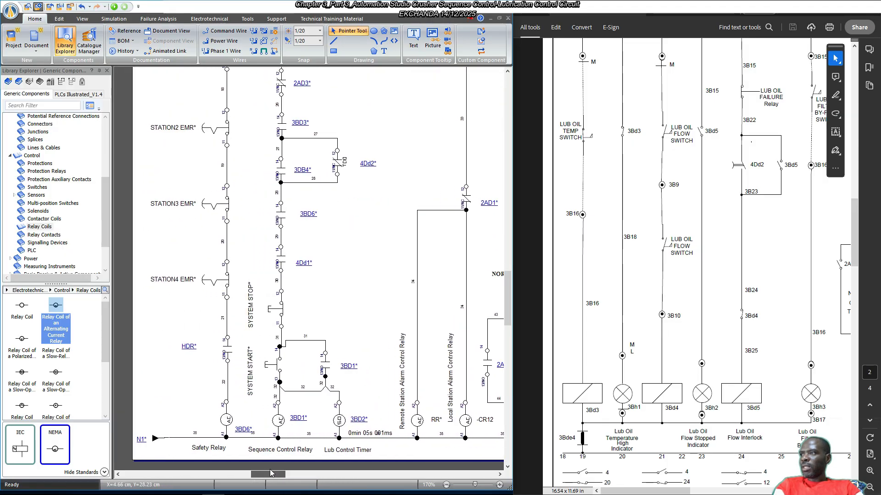
pyautogui.click(228, 129)
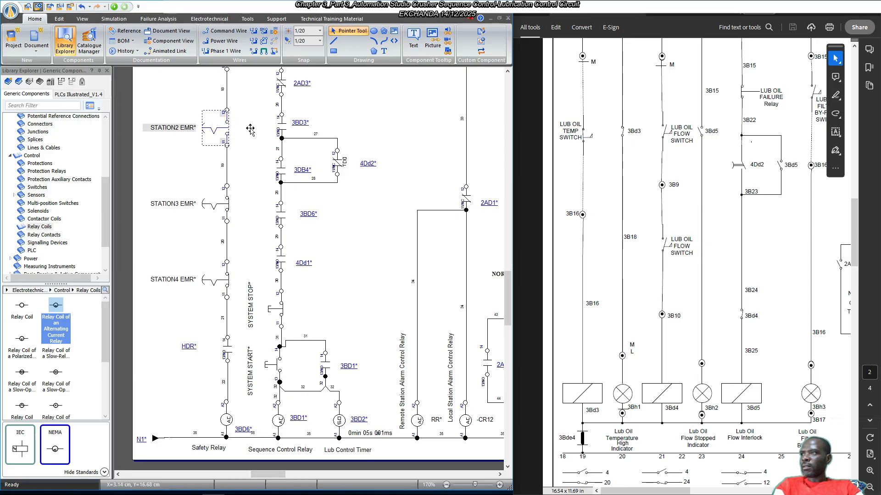
pyautogui.moveTo(250, 130); pyautogui.dragTo(402, 197)
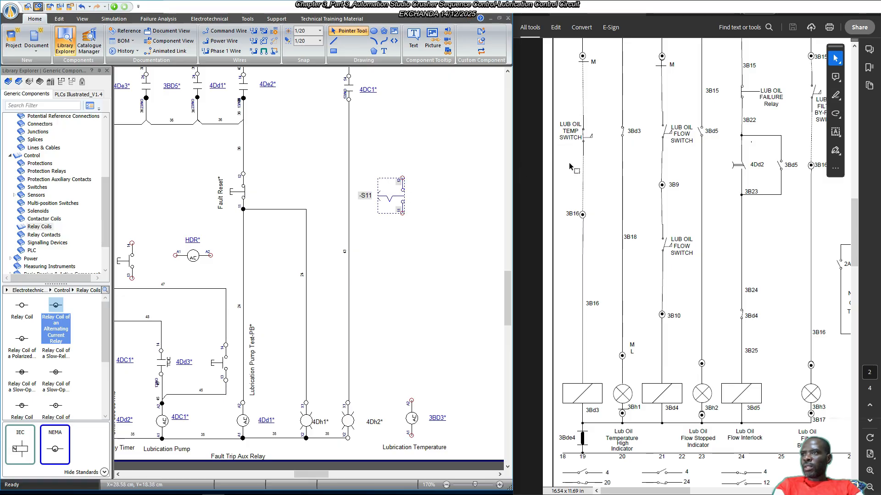
pyautogui.scroll(1, 574, 166)
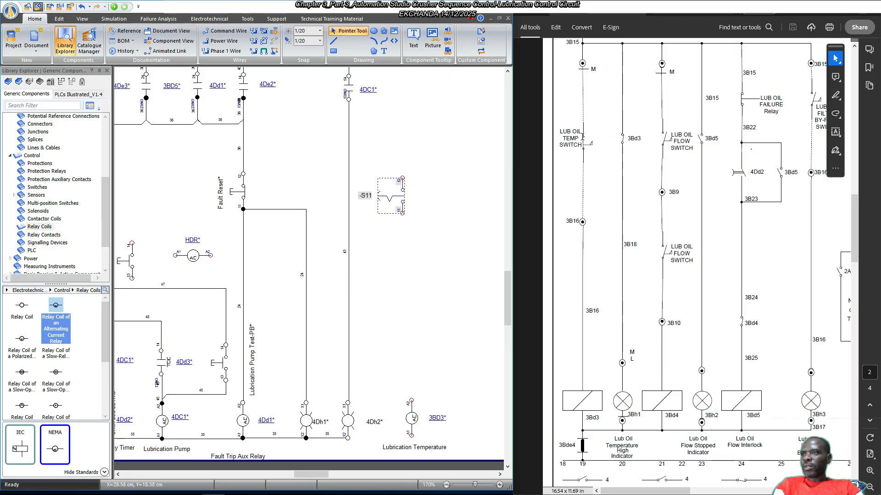
# Set the copied push-button's item identifier to "Temperature Switch".
pyautogui.doubleClick(394, 197)
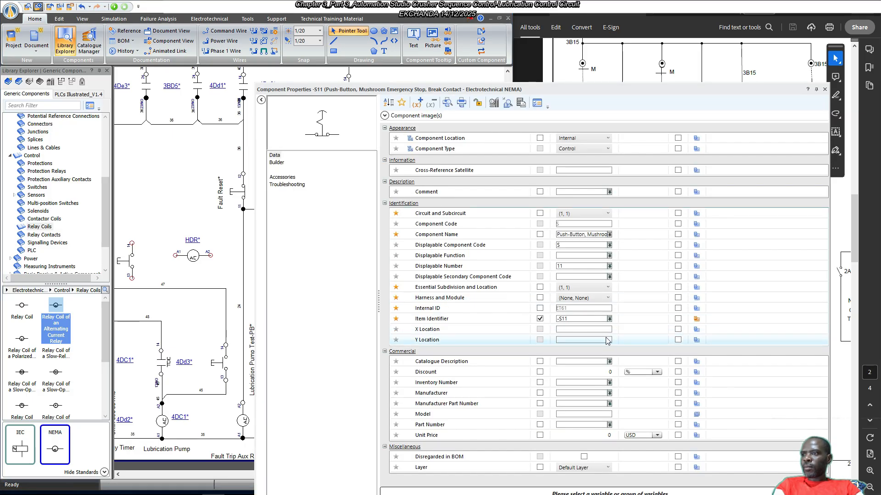
pyautogui.click(575, 319)
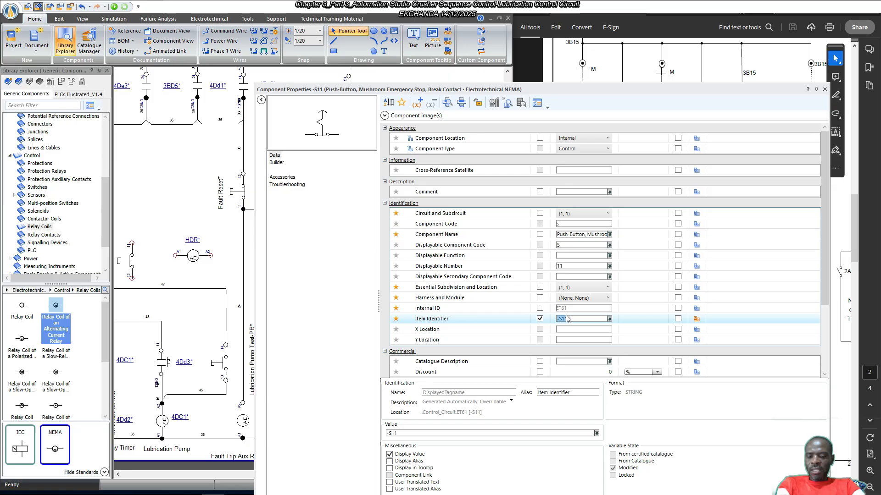
pyautogui.write('Temperature')
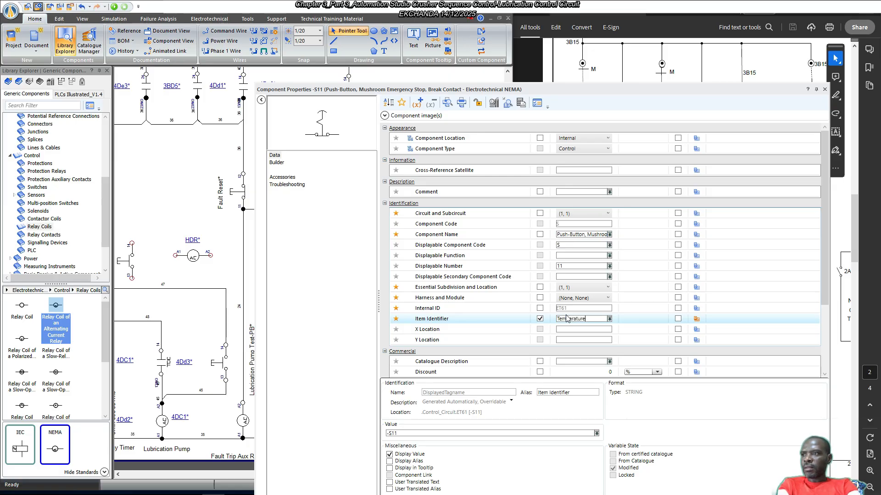
pyautogui.write(' Switc')
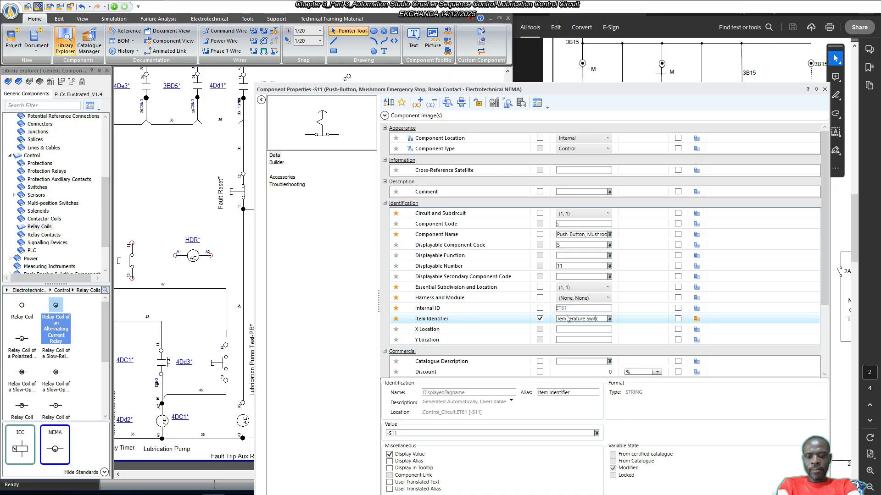
pyautogui.write('h')
pyautogui.press('Return')
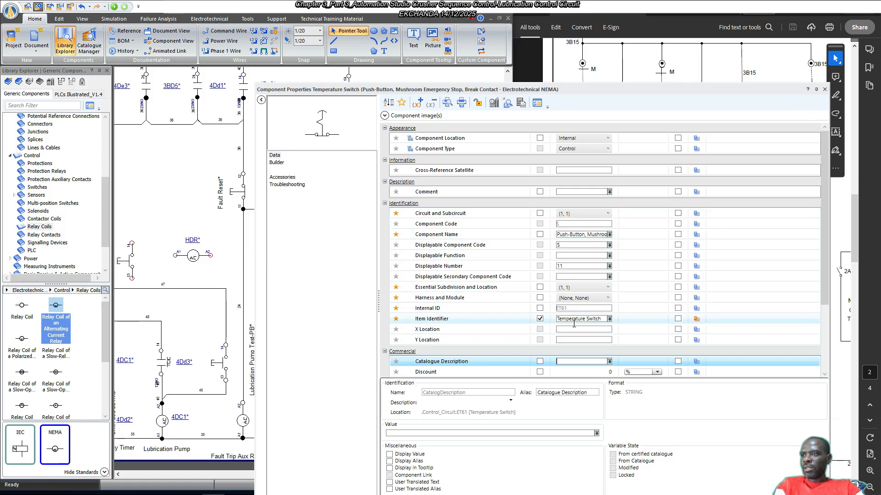
pyautogui.click(824, 89)
# Rotate the Temperature Switch label left to vertical and place it along the right side of its symbol.
pyautogui.click(384, 243)
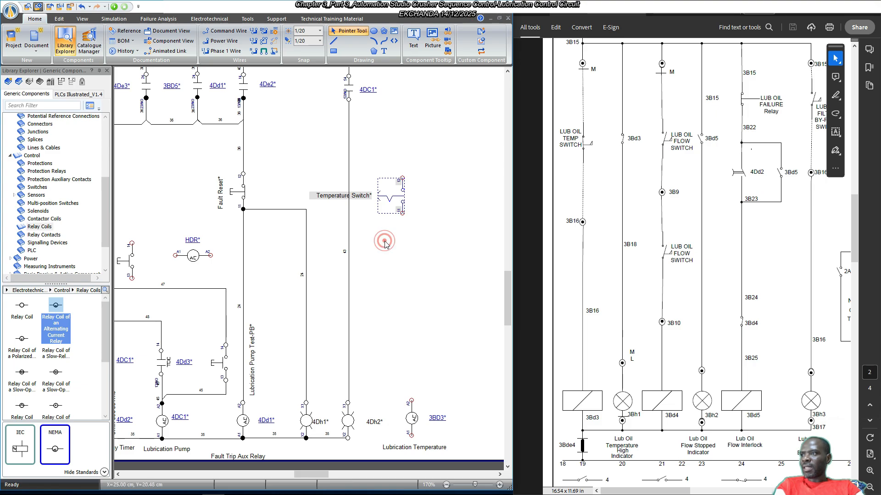
pyautogui.click(353, 197)
pyautogui.moveTo(354, 197); pyautogui.dragTo(410, 237)
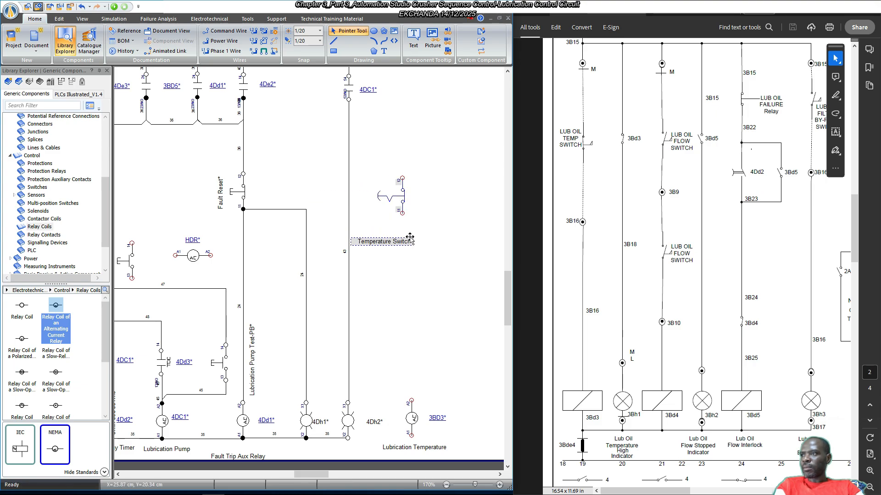
pyautogui.rightClick(404, 243)
pyautogui.click(448, 262)
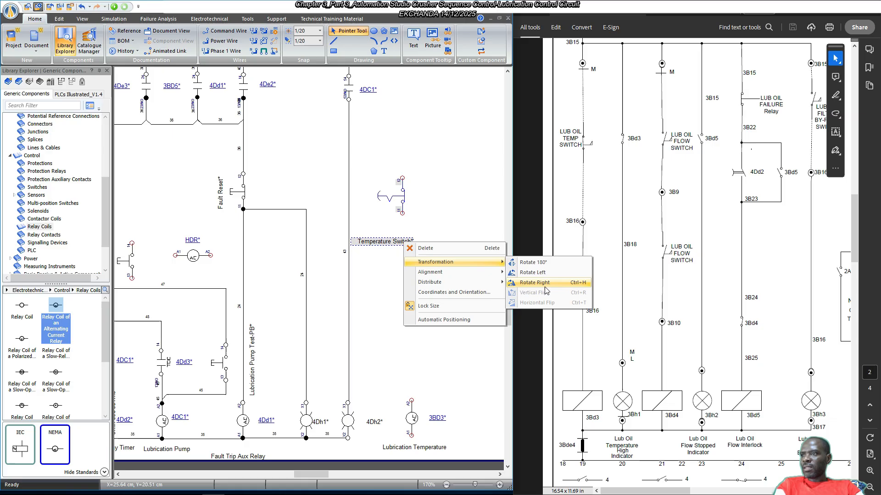
pyautogui.click(549, 274)
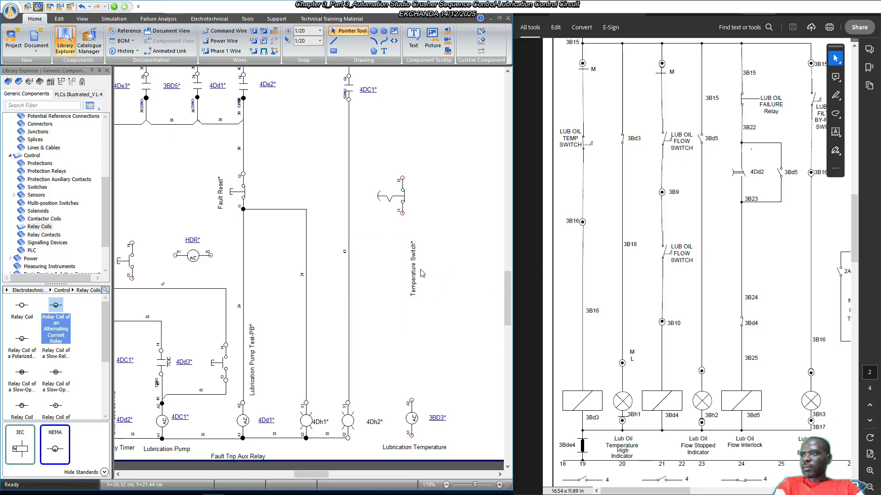
pyautogui.moveTo(414, 268); pyautogui.dragTo(415, 199)
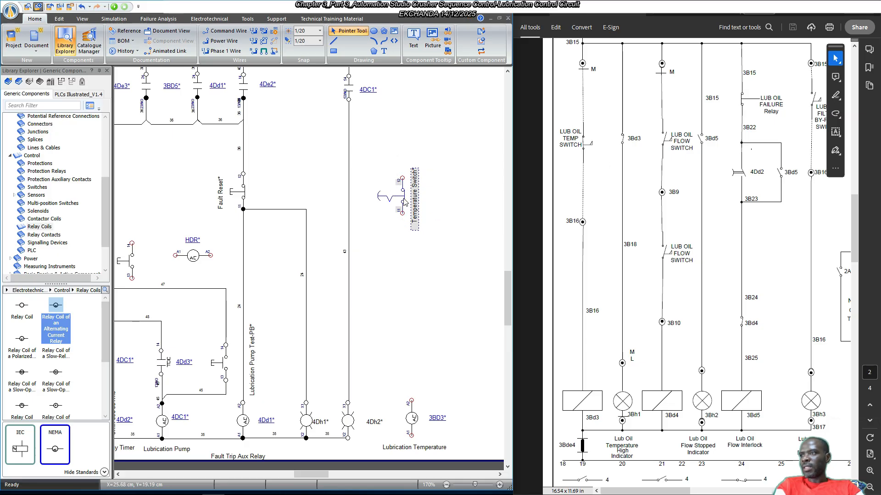
# Line up the temperature switch's contact above the 3BD3 coil and wire its lower terminal to coil terminal A2.
pyautogui.click(411, 418)
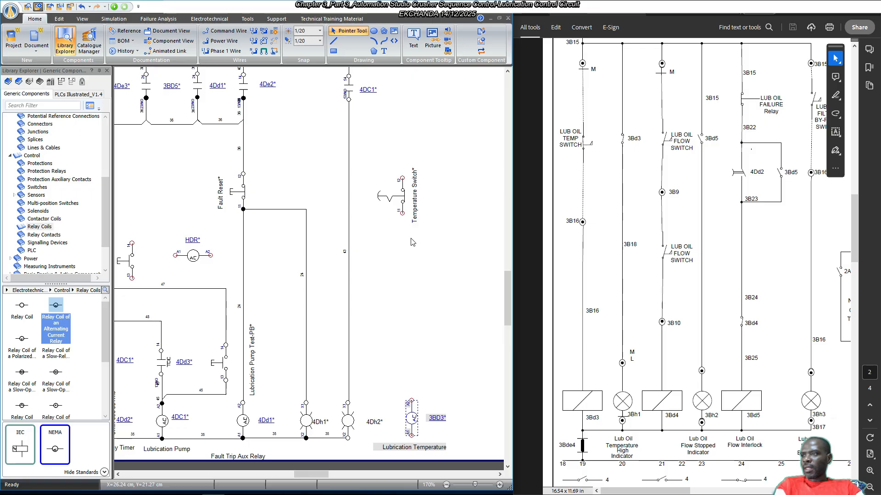
pyautogui.rightClick(401, 193)
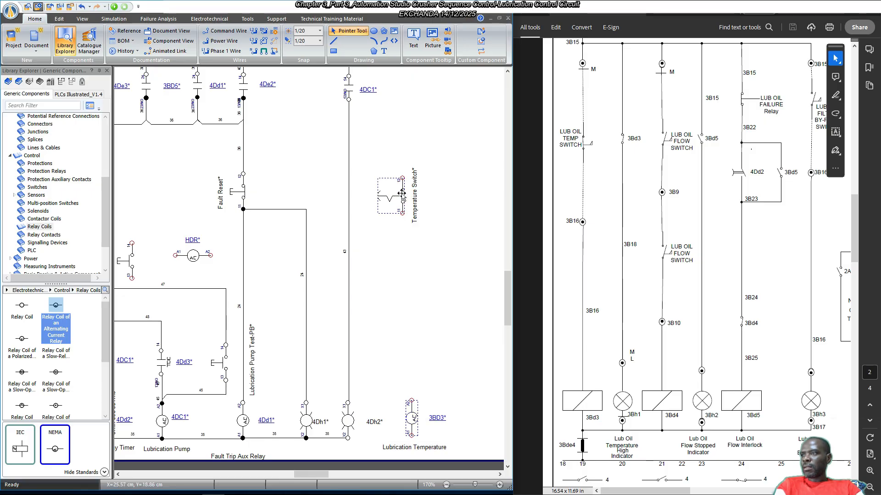
pyautogui.click(507, 326)
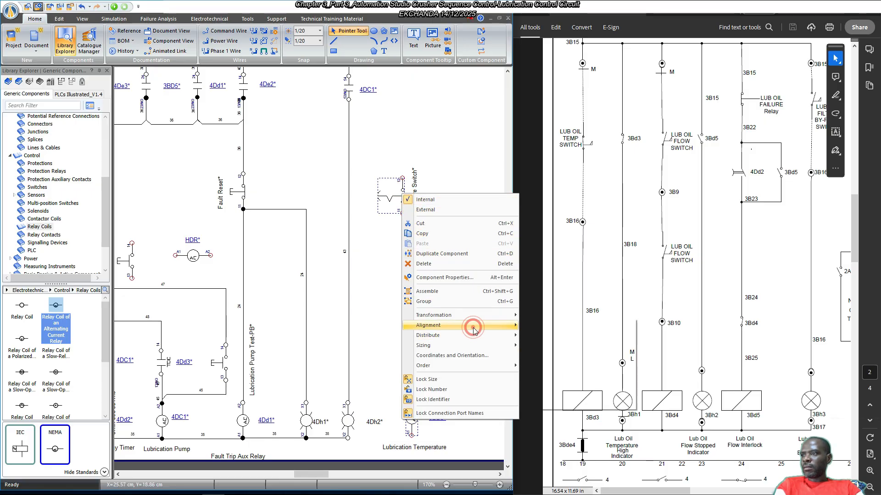
pyautogui.click(560, 337)
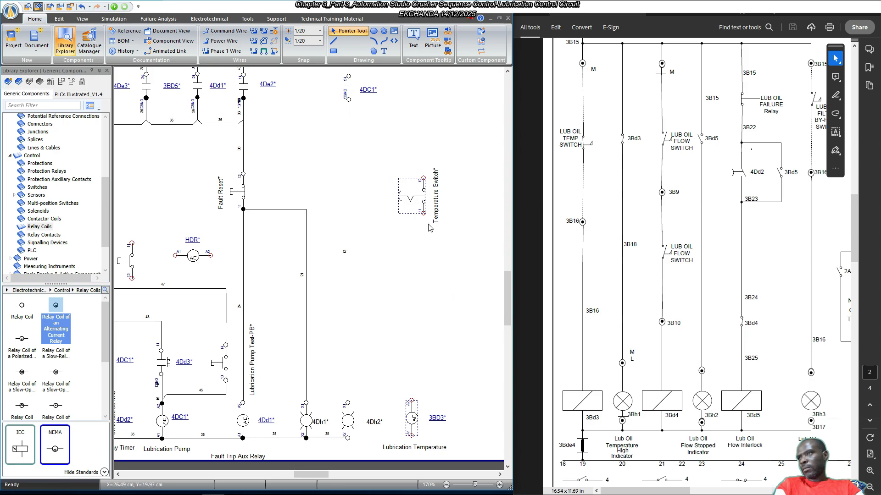
pyautogui.click(431, 284)
pyautogui.moveTo(411, 195); pyautogui.dragTo(399, 195)
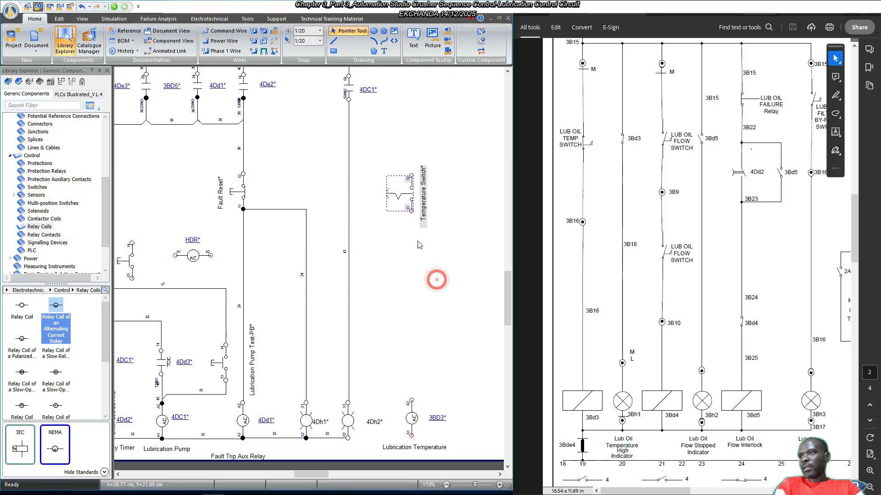
pyautogui.moveTo(411, 210); pyautogui.dragTo(410, 398)
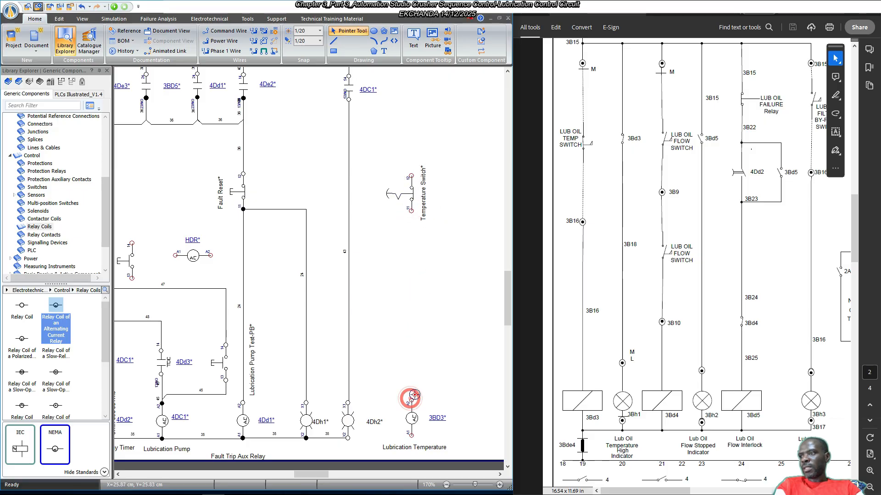
pyautogui.click(442, 367)
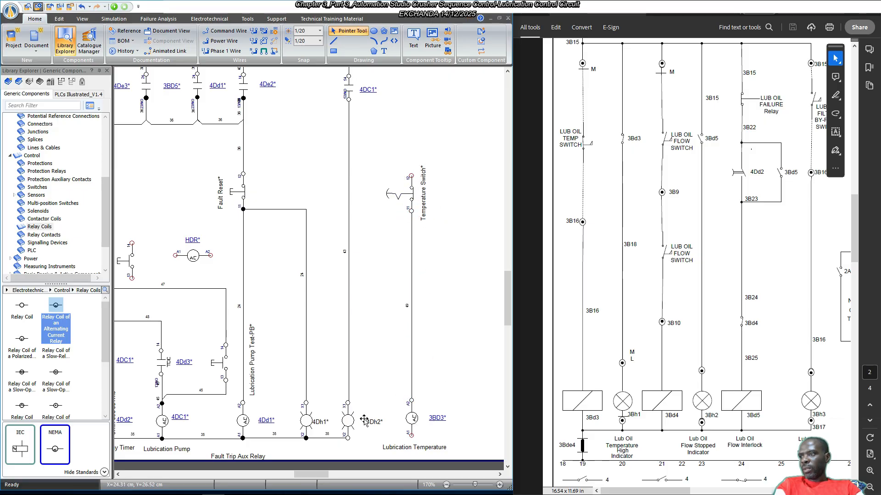
# Align the bottom of the 3BD3 coil with lamp 4Dh2 and wire their lower terminals together.
pyautogui.click(349, 421)
pyautogui.click(408, 421)
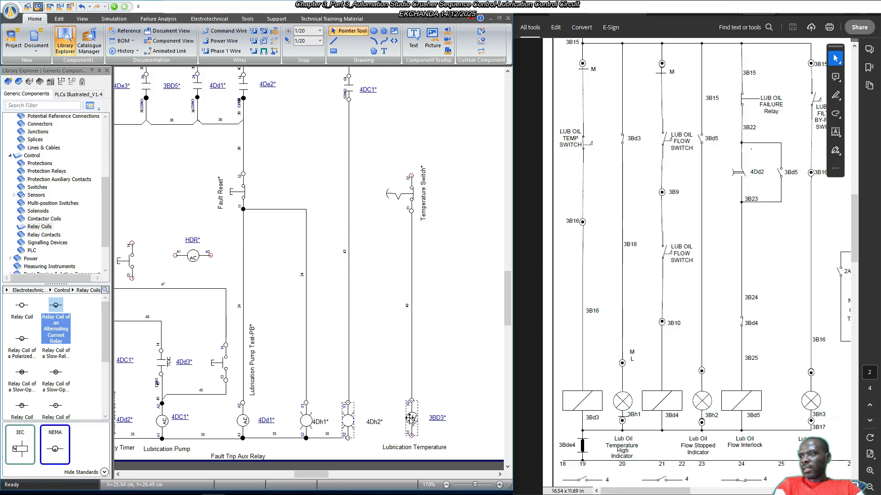
pyautogui.rightClick(409, 421)
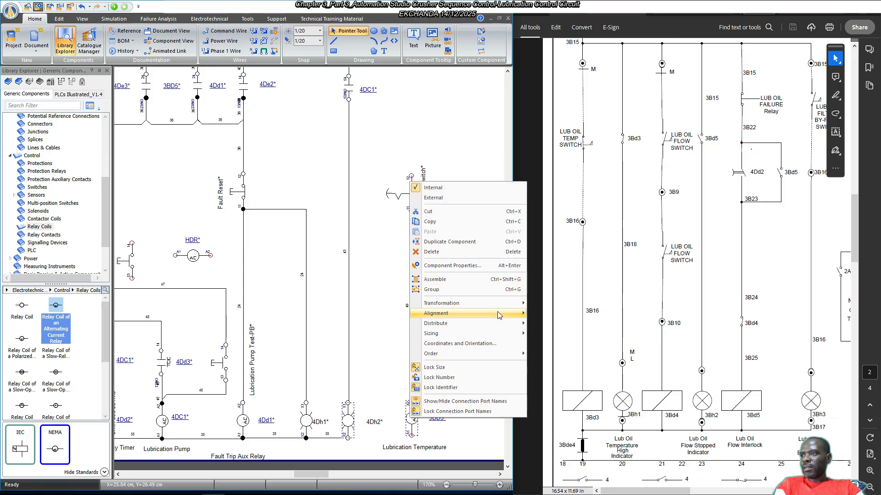
pyautogui.moveTo(498, 313)
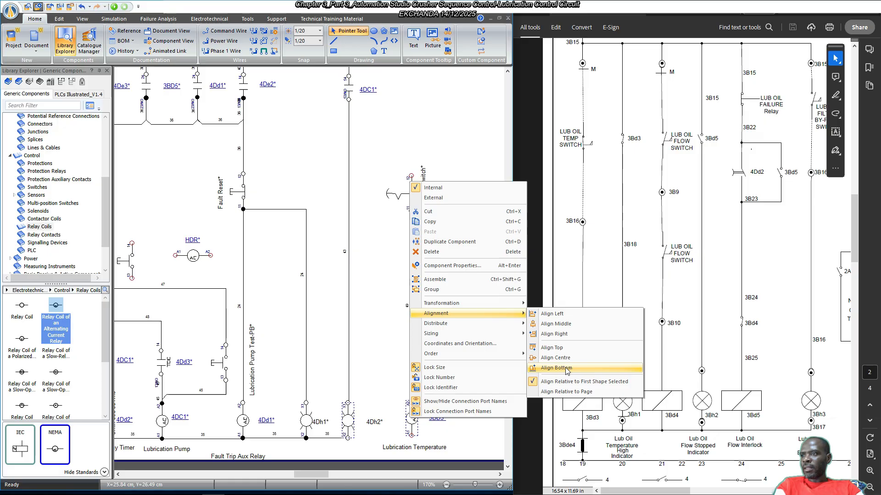
pyautogui.click(556, 368)
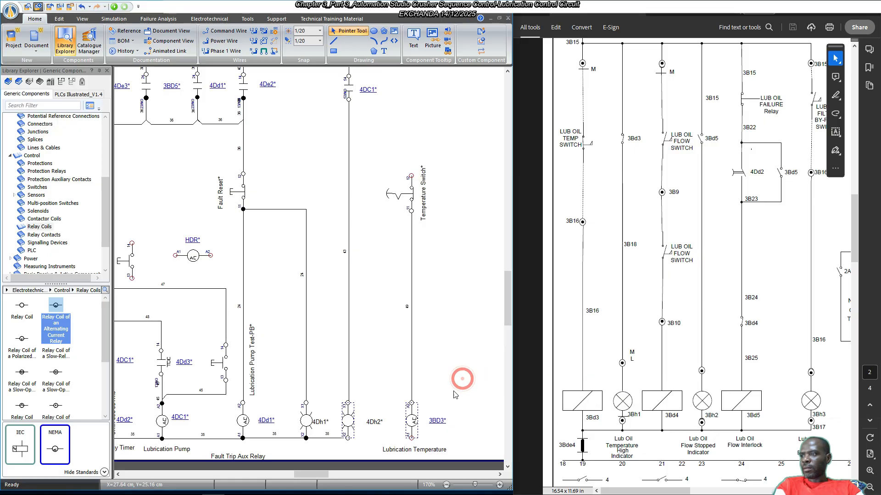
pyautogui.click(411, 439)
pyautogui.moveTo(411, 439); pyautogui.dragTo(350, 435)
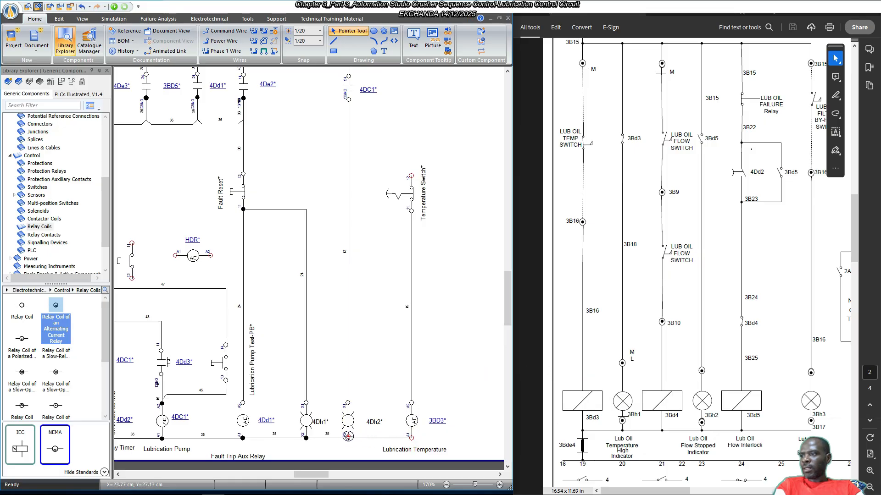
# Wire the temperature switch's upper terminal to the supply line at the upper terminal of contact 4DC1.
pyautogui.scroll(3, 439, 296)
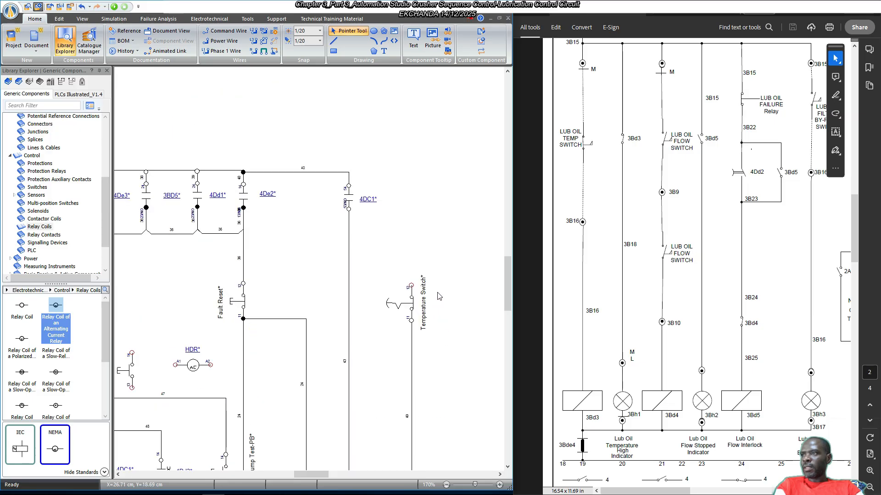
pyautogui.click(410, 284)
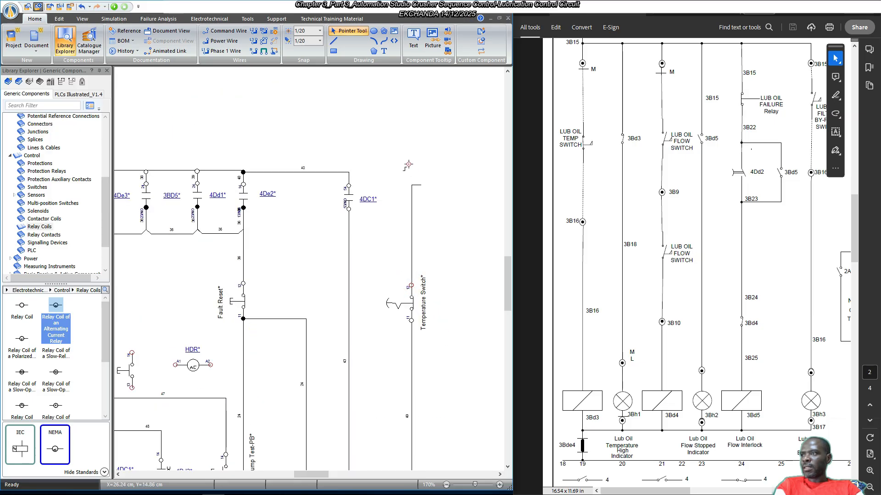
pyautogui.click(349, 171)
pyautogui.click(348, 186)
pyautogui.click(429, 159)
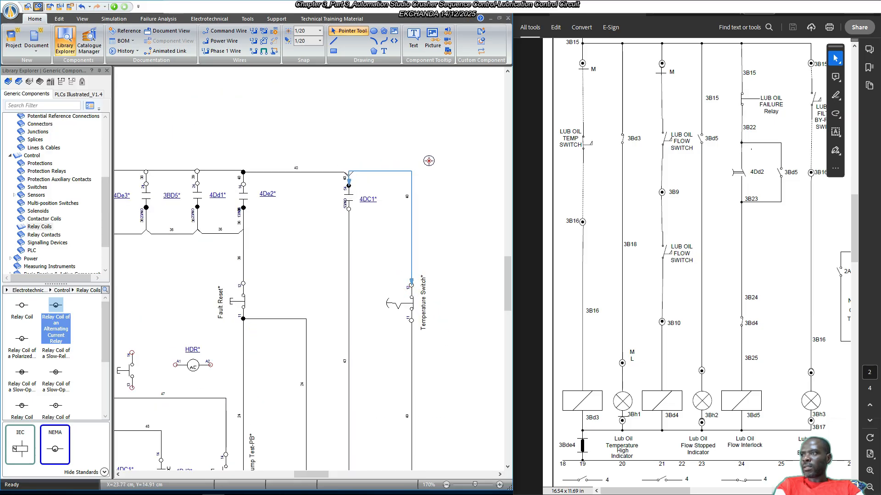
# Add a second contact group with an NC contact to the 3BD3 relay coil's builder configuration and save it.
pyautogui.scroll(-3, 428, 159)
pyautogui.scroll(1, 628, 362)
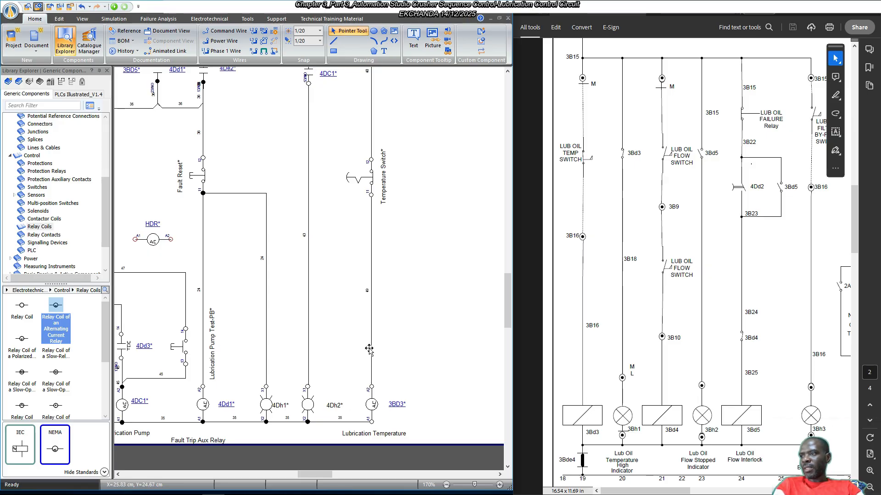
pyautogui.doubleClick(372, 404)
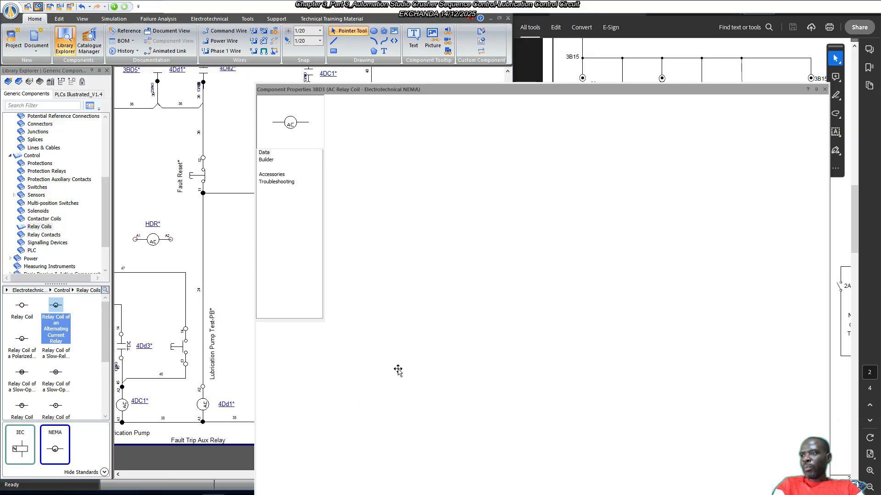
pyautogui.click(276, 163)
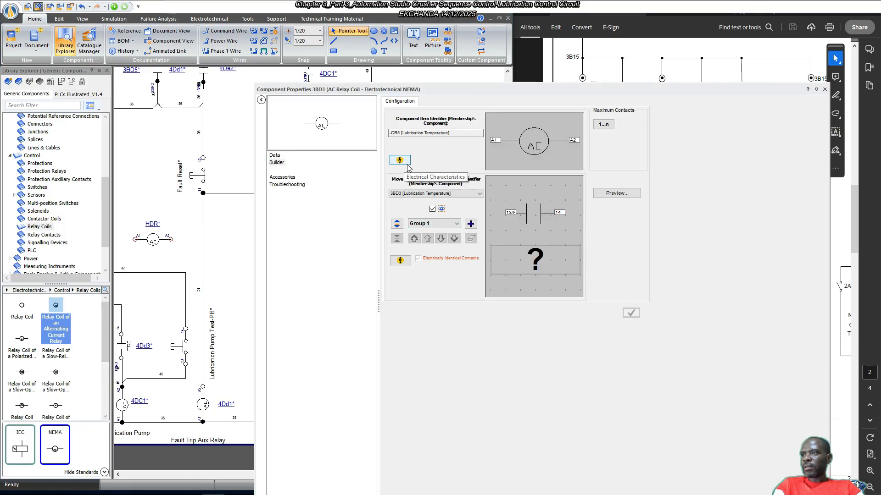
pyautogui.moveTo(644, 87); pyautogui.dragTo(603, 71)
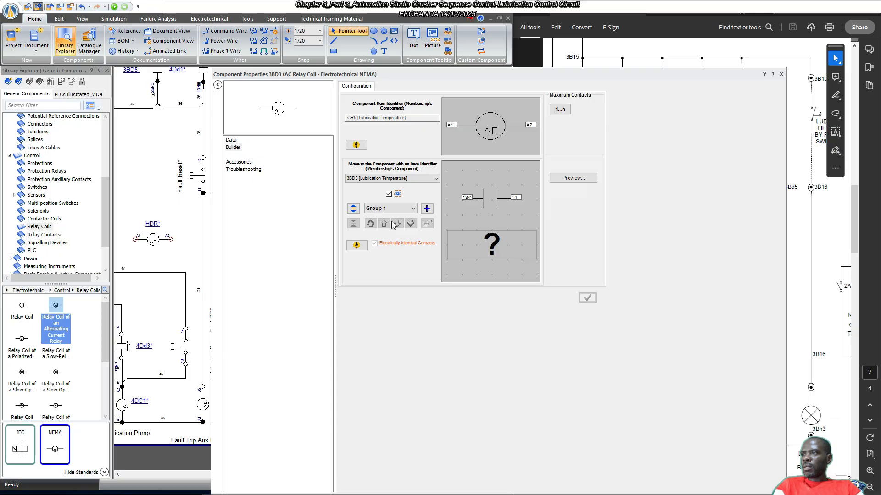
pyautogui.click(427, 209)
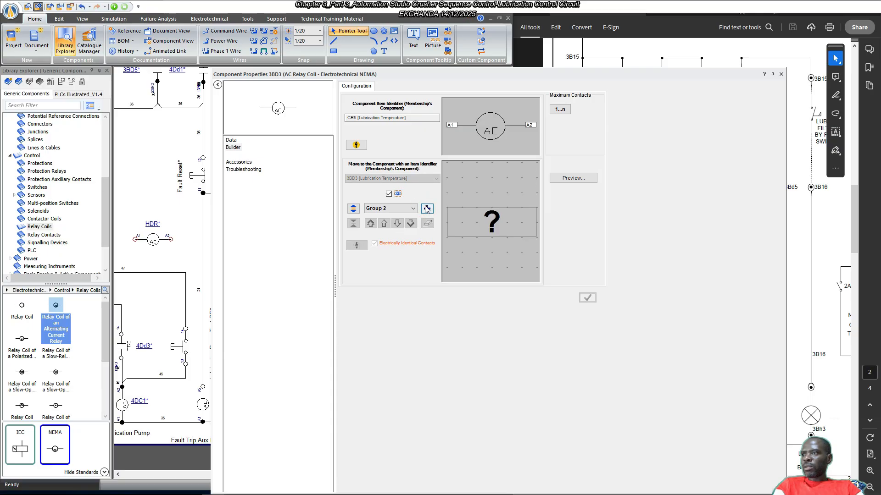
pyautogui.doubleClick(491, 222)
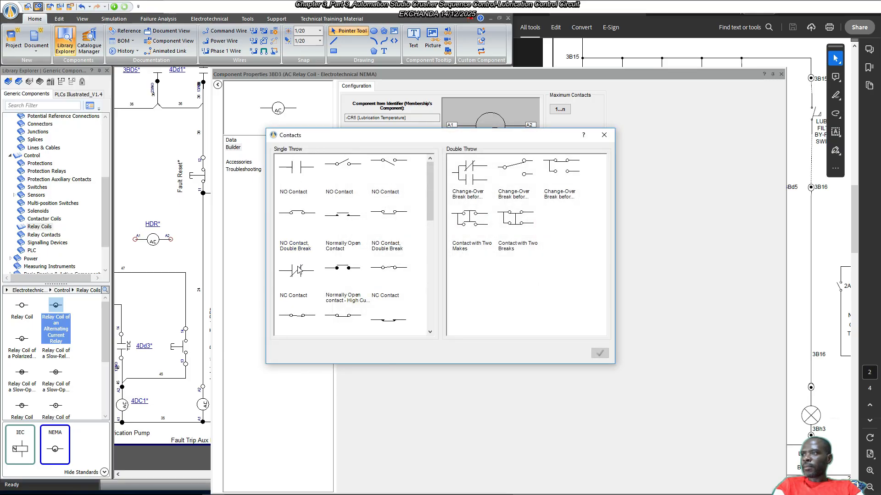
pyautogui.doubleClick(297, 269)
pyautogui.click(588, 298)
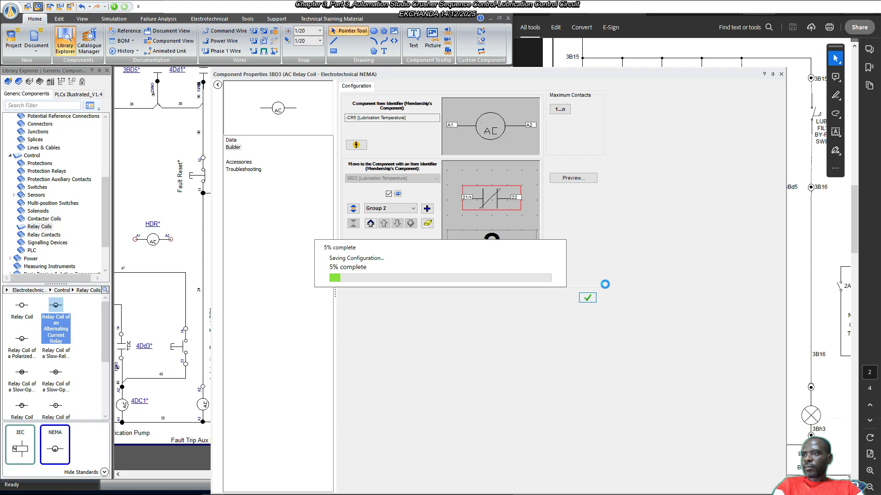
pyautogui.click(781, 74)
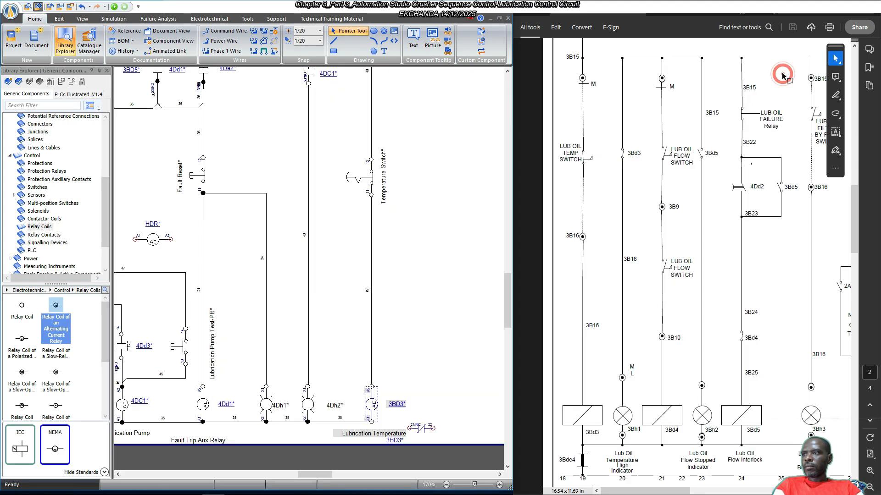
# Move the new 3BD3 NC contact up and to the right of its coil and unlock its connection port names.
pyautogui.click(422, 428)
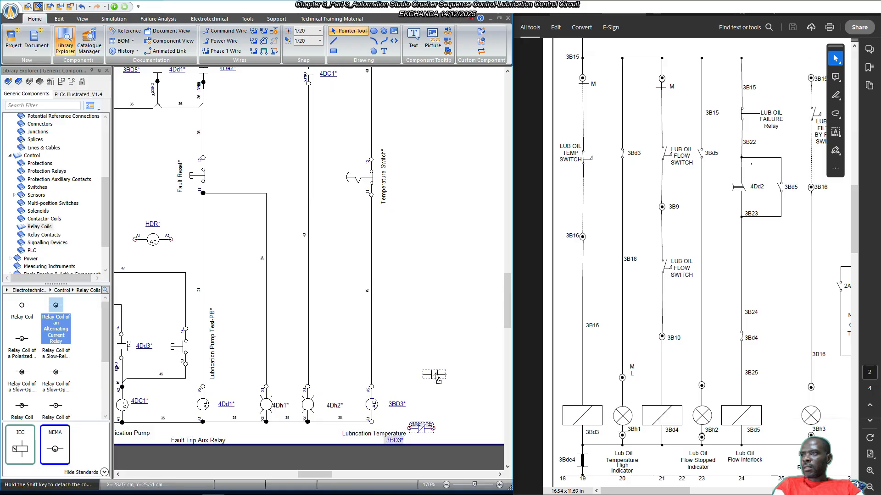
pyautogui.moveTo(447, 388); pyautogui.dragTo(435, 377)
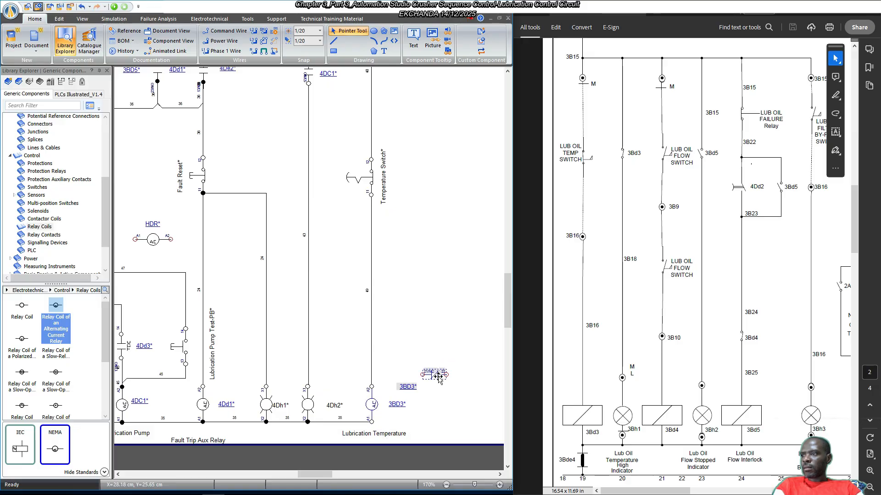
pyautogui.rightClick(438, 377)
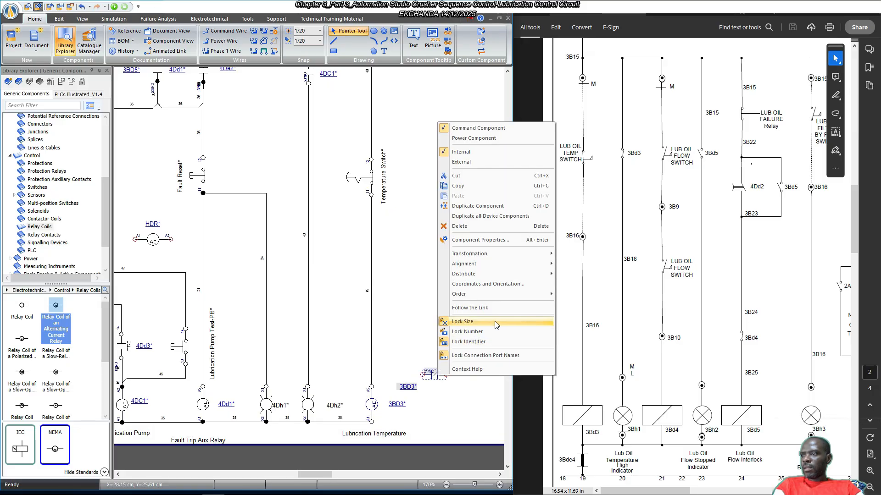
pyautogui.click(462, 356)
# Rotate the 3BD3 NC contact left to vertical and place its 3BD3 label along its right side.
pyautogui.rightClick(436, 377)
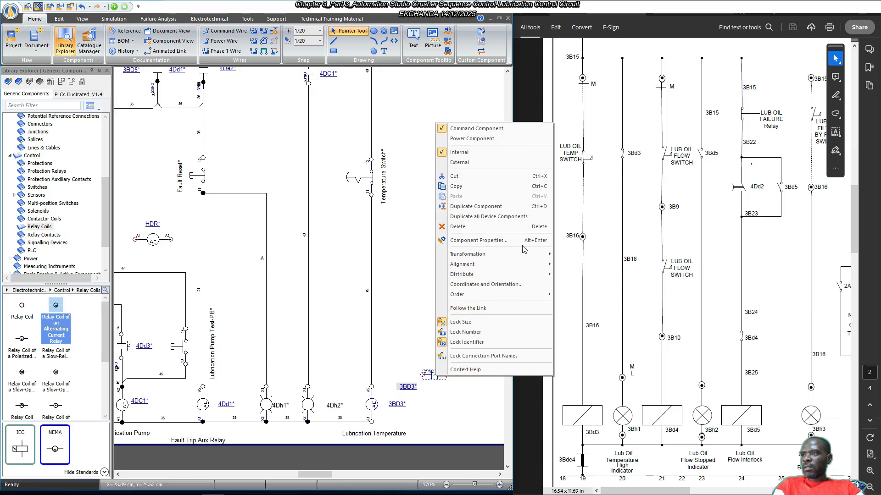
pyautogui.moveTo(528, 254)
pyautogui.click(580, 265)
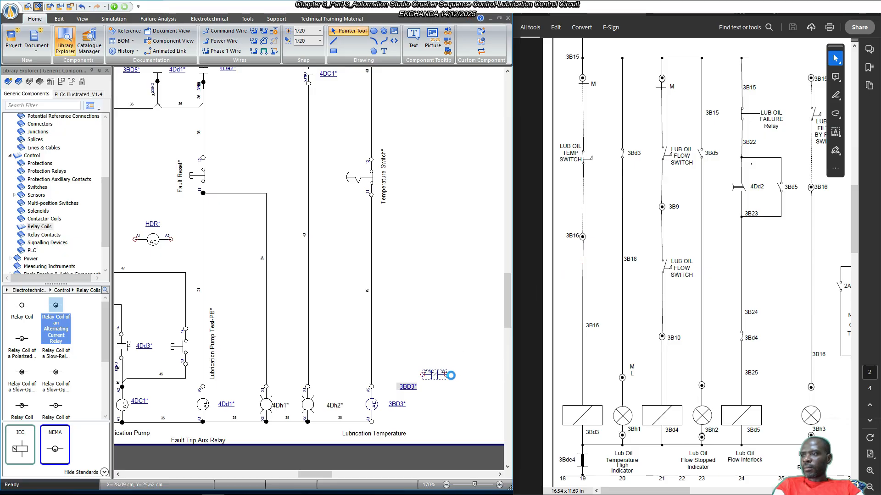
pyautogui.scroll(1, 439, 390)
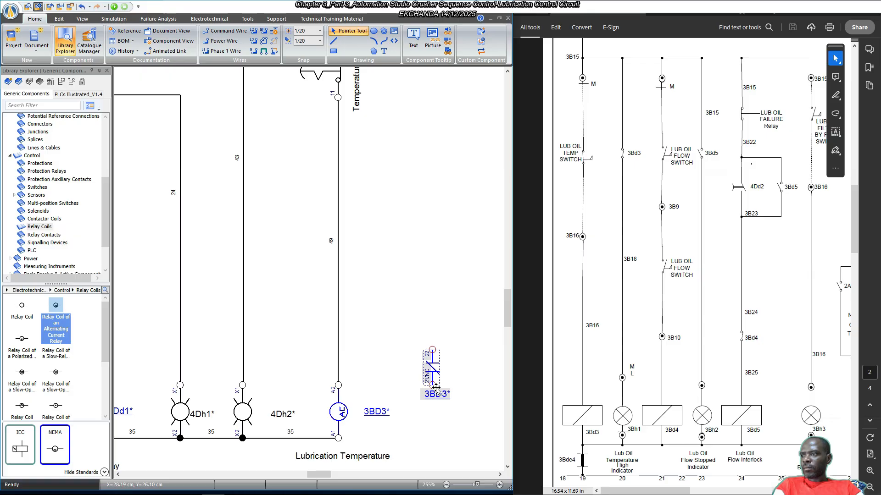
pyautogui.click(454, 367)
pyautogui.click(438, 395)
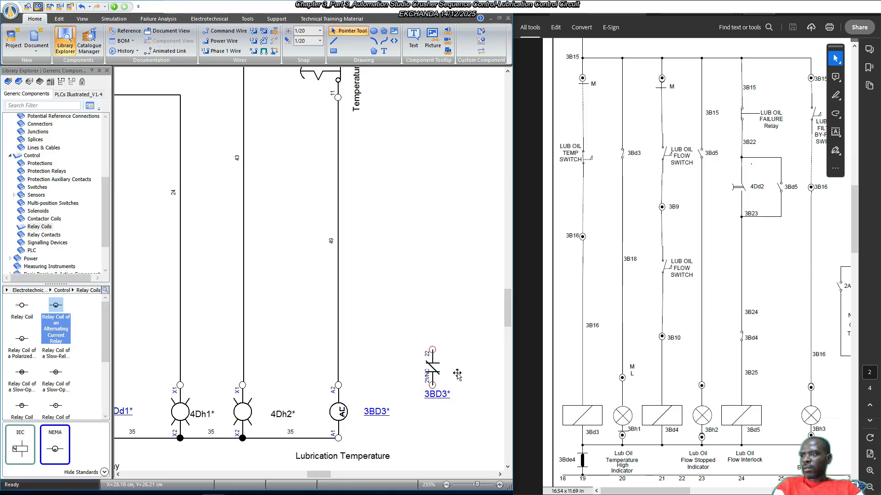
pyautogui.moveTo(466, 409); pyautogui.dragTo(466, 408)
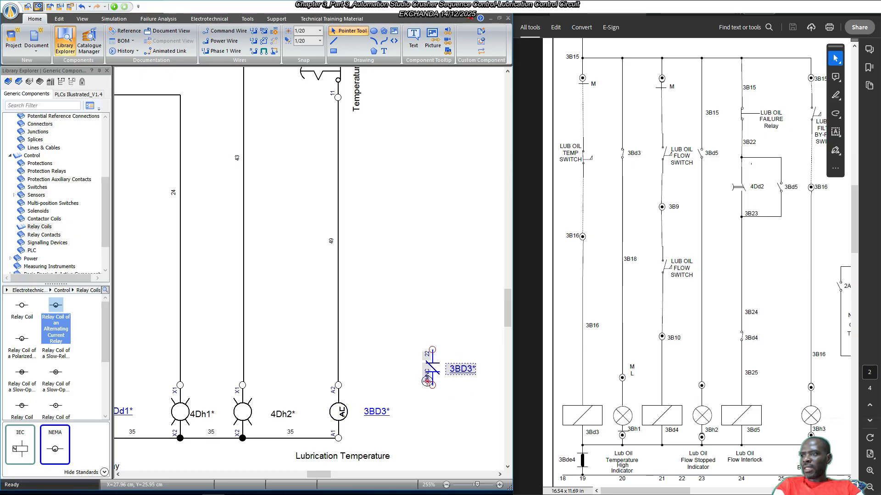
# Place the 3BD3 contact's port label 21/NC below its symbol and port label 22 above it.
pyautogui.click(426, 380)
pyautogui.moveTo(429, 367); pyautogui.dragTo(428, 388)
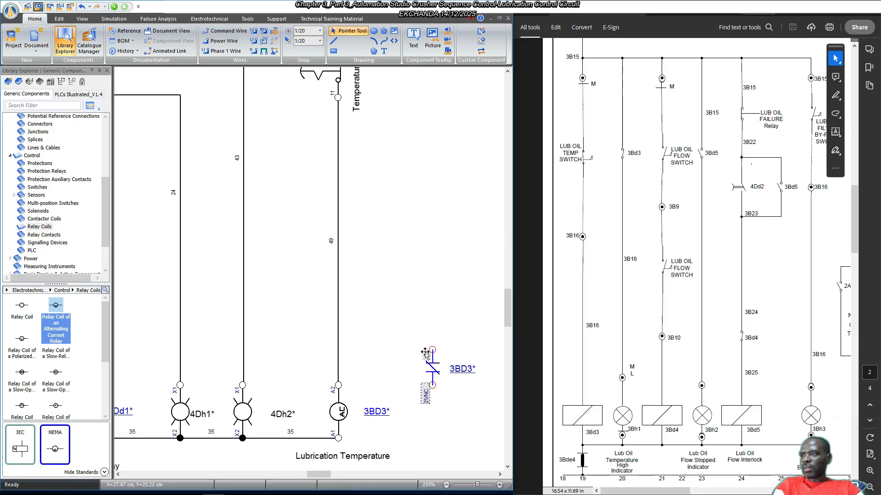
pyautogui.moveTo(427, 354); pyautogui.dragTo(426, 334)
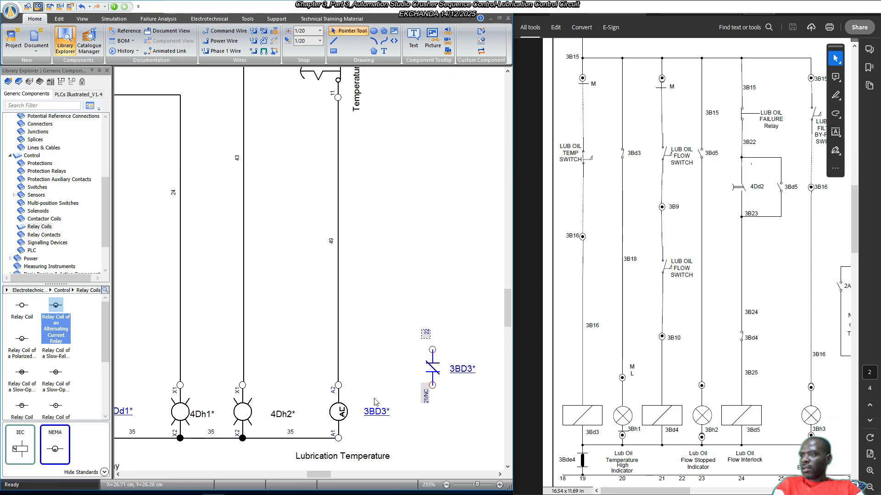
# Move the 3BD3 NC contact up to the right of the temperature switch branch, level with contact 4DC1.
pyautogui.scroll(1, 389, 387)
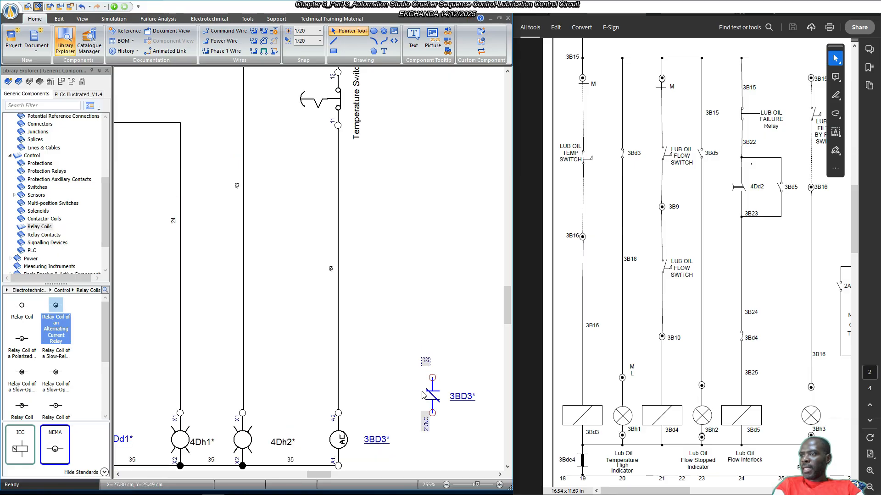
pyautogui.scroll(3, 352, 398)
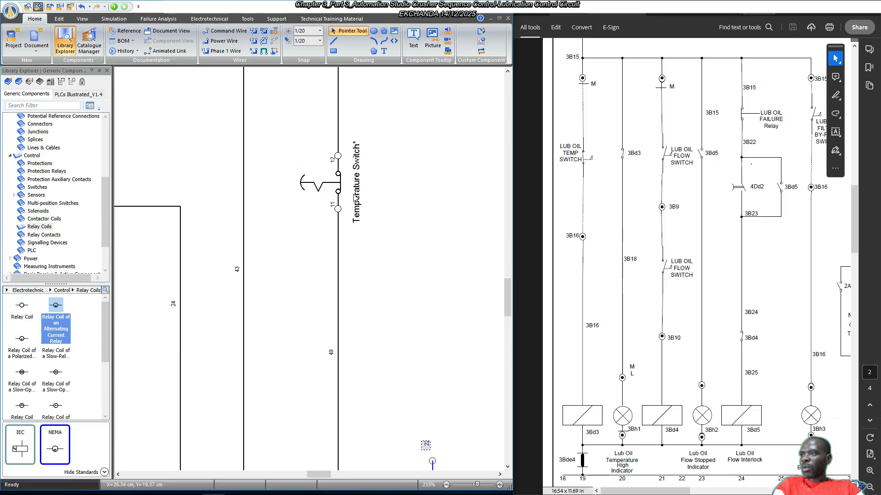
pyautogui.scroll(-4, 353, 206)
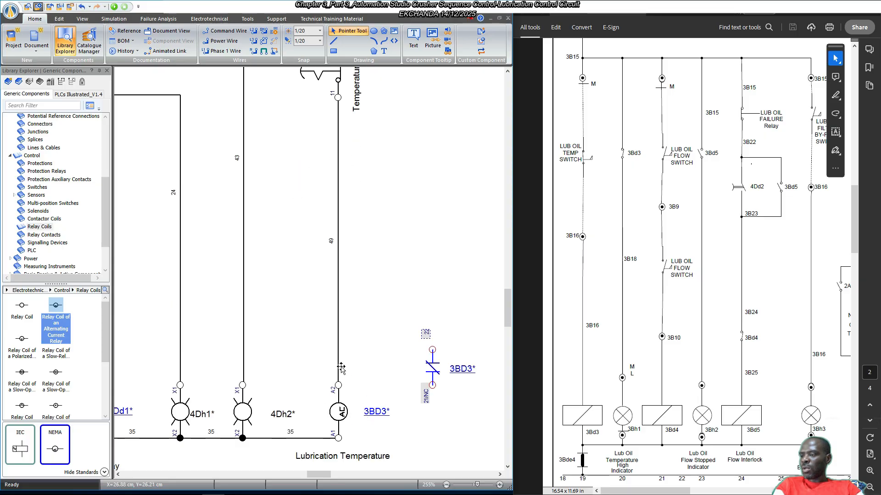
pyautogui.scroll(2, 367, 377)
pyautogui.scroll(-2, 365, 362)
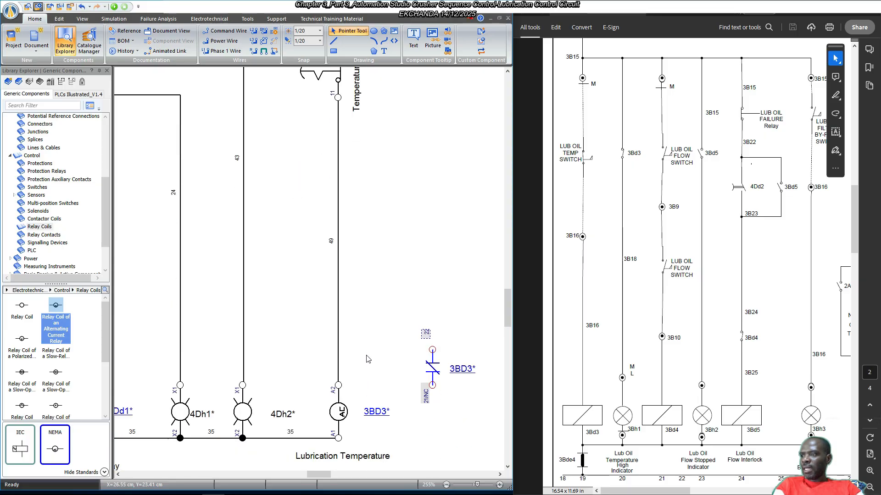
pyautogui.scroll(1, 373, 167)
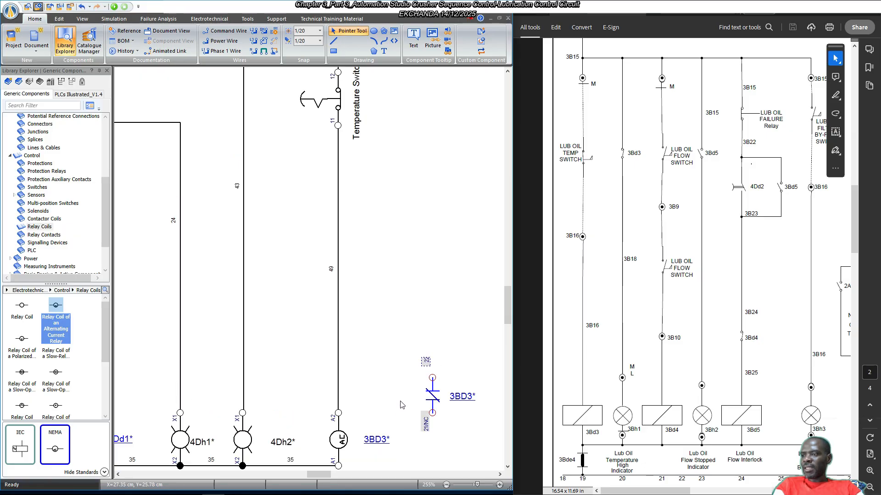
pyautogui.scroll(2, 400, 405)
pyautogui.moveTo(441, 455); pyautogui.dragTo(416, 159)
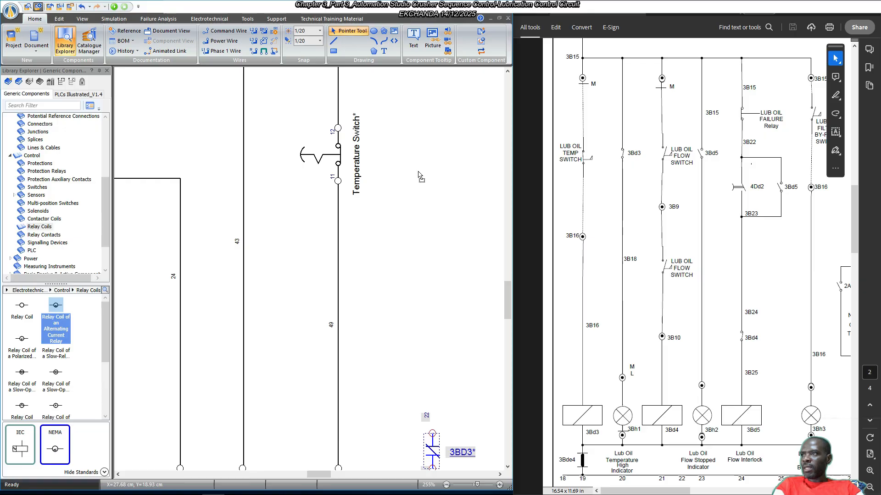
pyautogui.scroll(5, 427, 214)
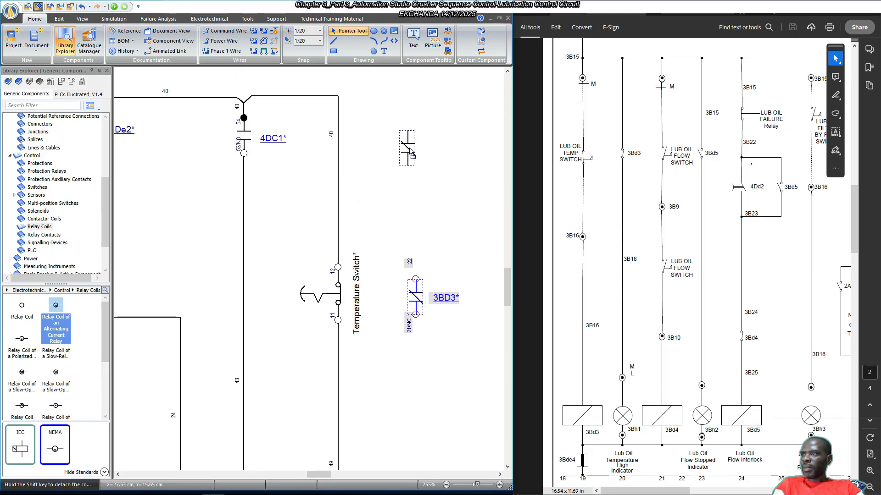
pyautogui.moveTo(413, 142); pyautogui.dragTo(414, 142)
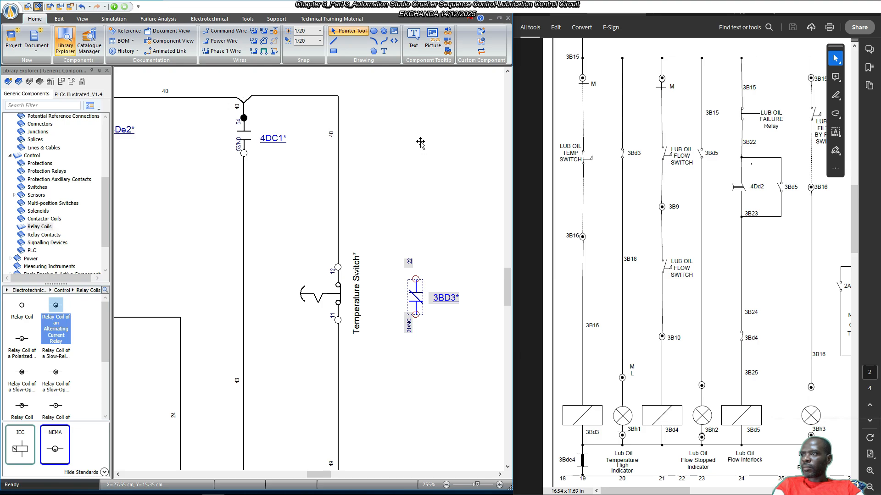
pyautogui.scroll(-1, 419, 147)
pyautogui.click(429, 181)
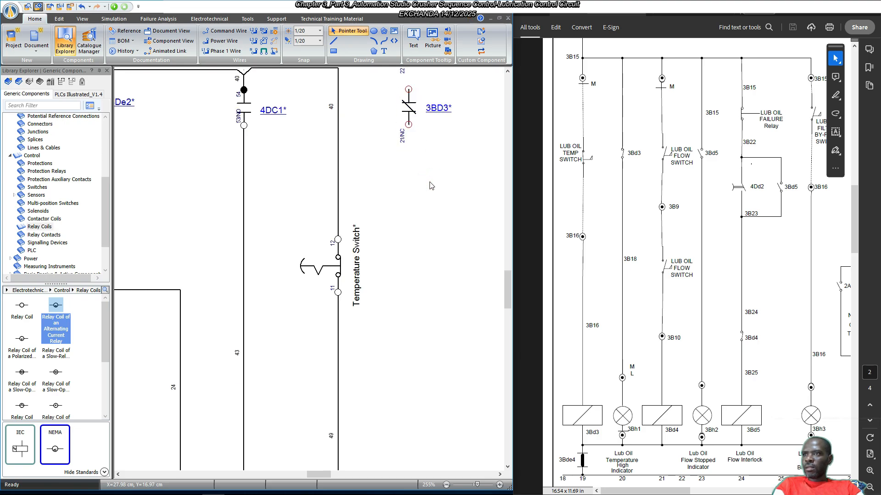
# Copy lamp 4Dh2 to the right of the 3BD3 coil, level with the existing lamps.
pyautogui.scroll(-3, 419, 156)
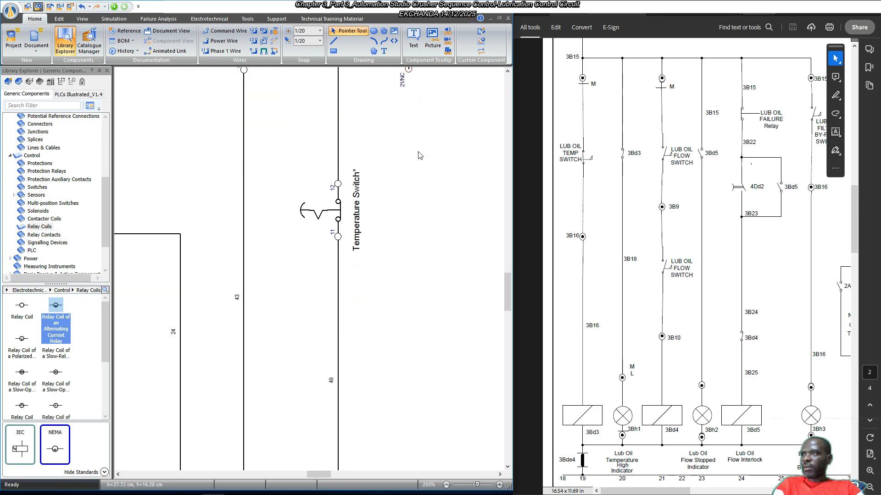
pyautogui.scroll(3, 426, 163)
pyautogui.scroll(-3, 444, 173)
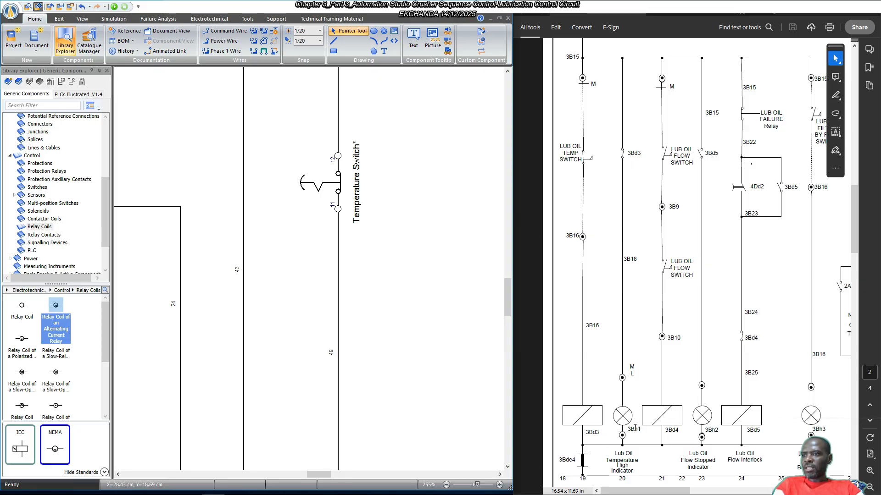
pyautogui.scroll(-1, 635, 427)
pyautogui.scroll(-6, 368, 411)
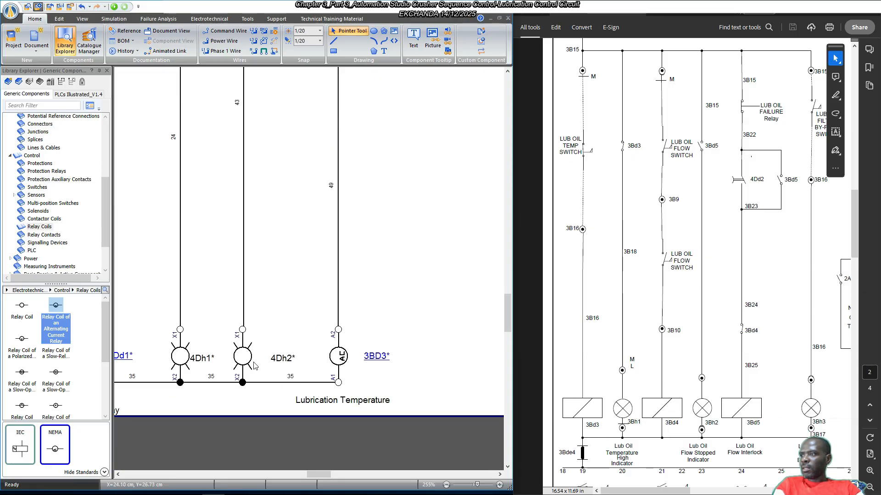
pyautogui.moveTo(244, 355); pyautogui.dragTo(413, 354)
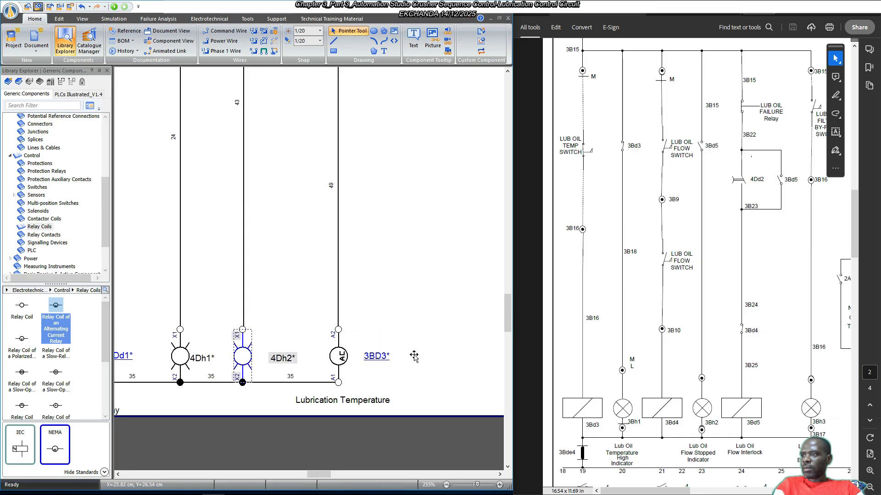
# Set the colour of the lamp copied beside the 3BD3 coil to red.
pyautogui.doubleClick(412, 357)
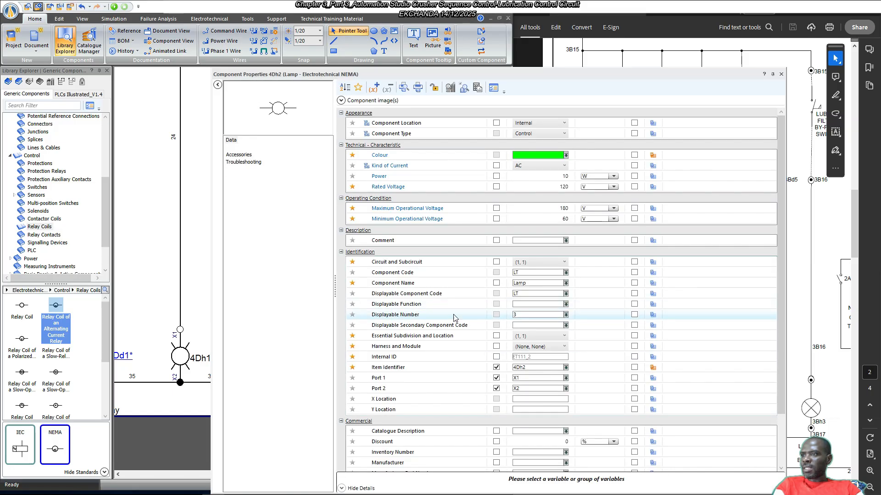
pyautogui.click(566, 155)
pyautogui.click(518, 182)
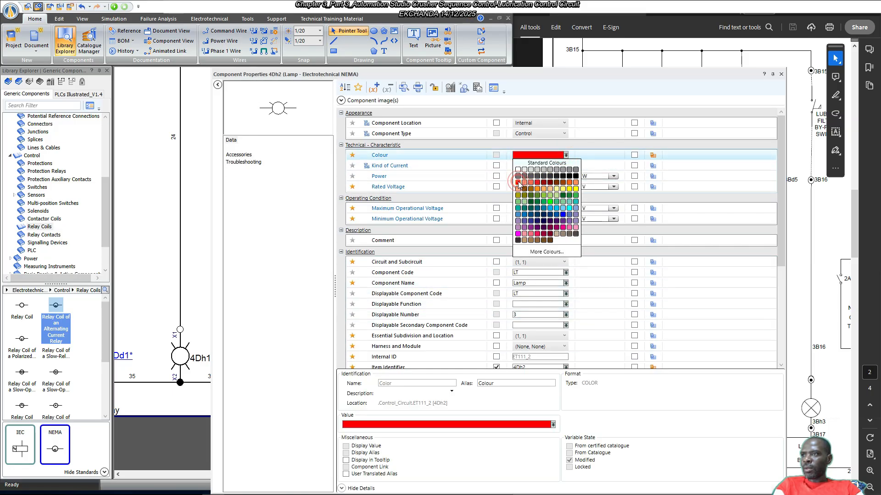
# Set the item identifier of the red lamp beside the 3BD3 coil to 3Bh1.
pyautogui.click(527, 356)
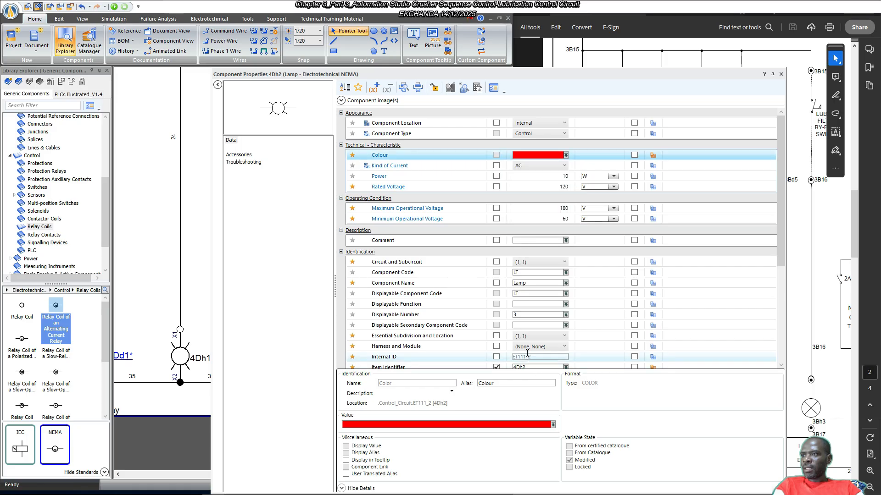
pyautogui.scroll(-1, 526, 354)
pyautogui.moveTo(526, 354); pyautogui.dragTo(511, 351)
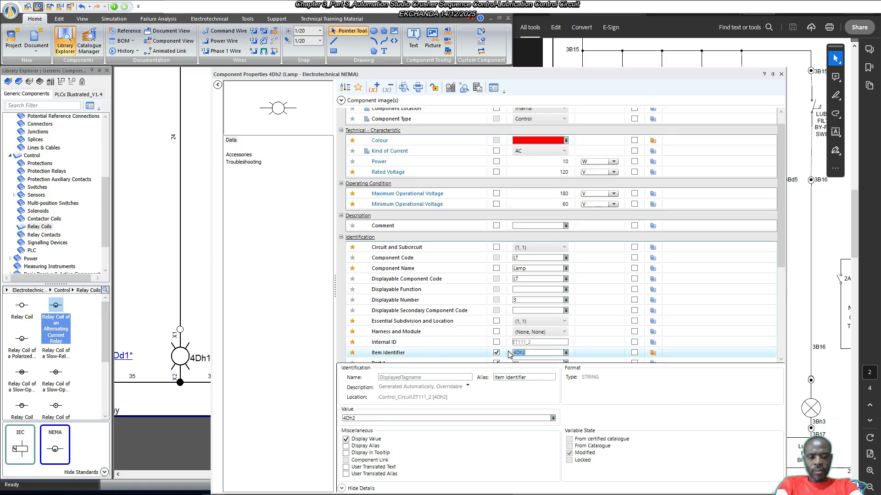
pyautogui.write('3B')
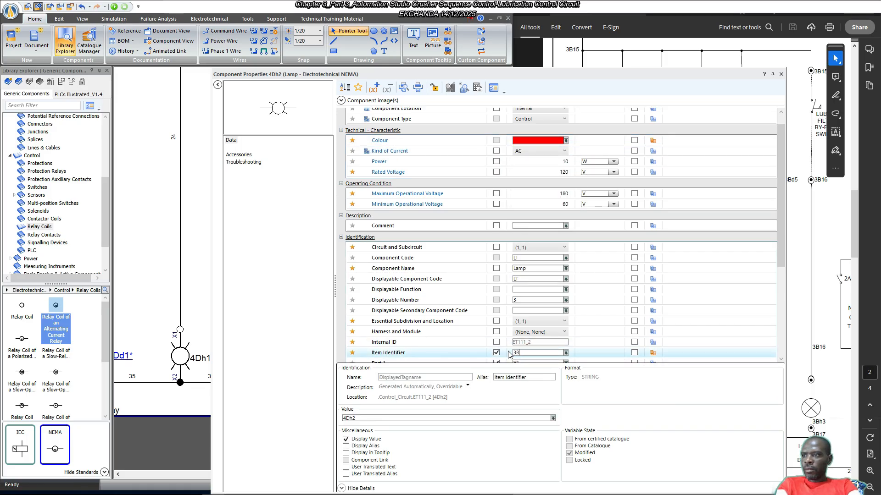
pyautogui.write('h1')
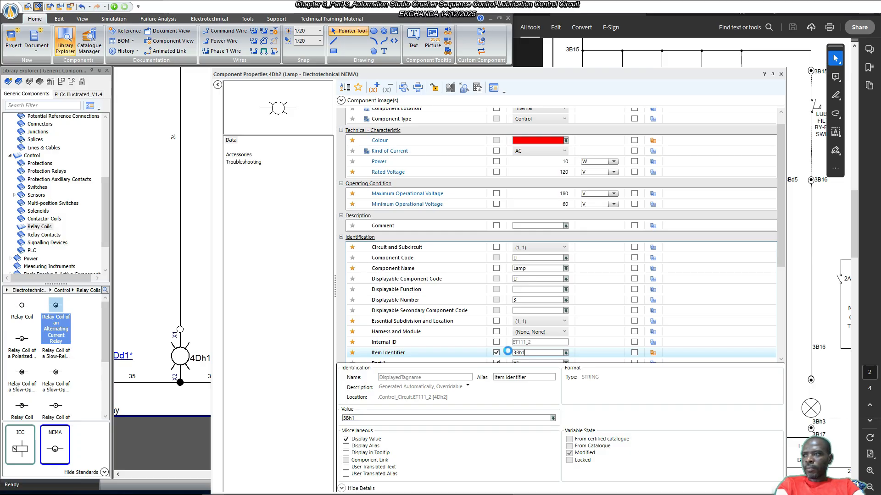
pyautogui.click(781, 74)
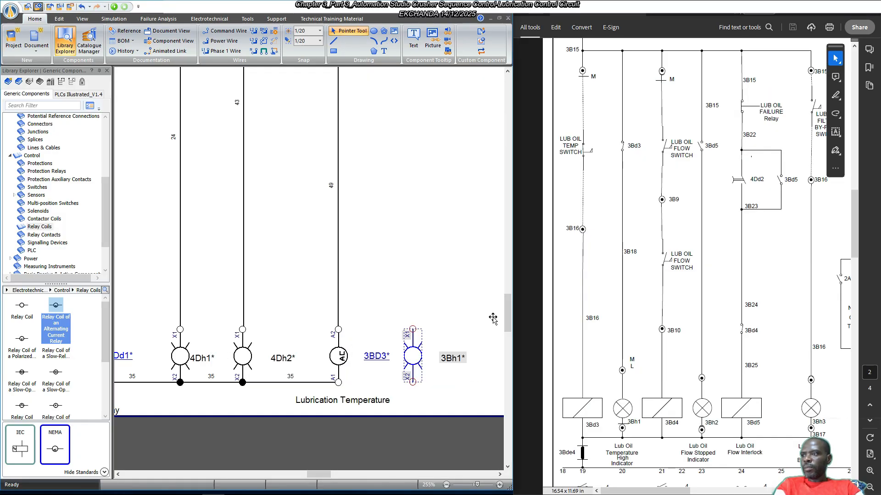
# Align the 3BD3 NC contact vertically above lamp 3Bh1 using Align Middle, with the lamp as the reference.
pyautogui.scroll(1, 454, 324)
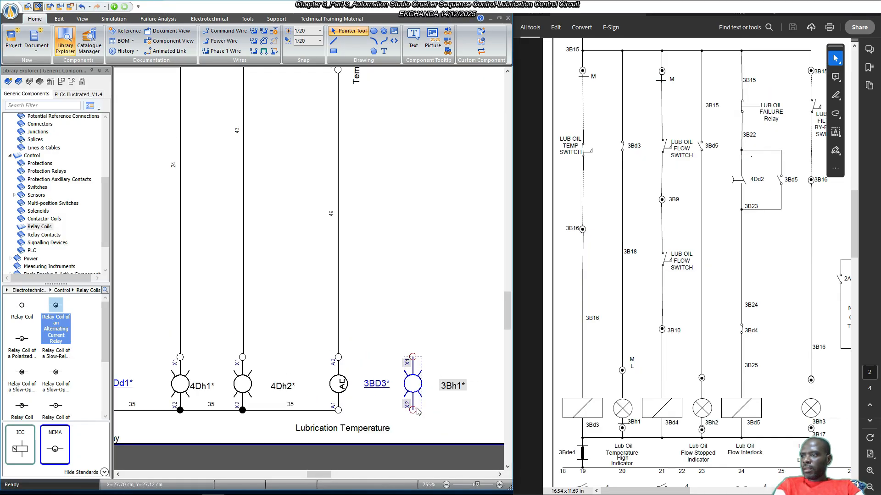
pyautogui.click(414, 383)
pyautogui.scroll(9, 413, 358)
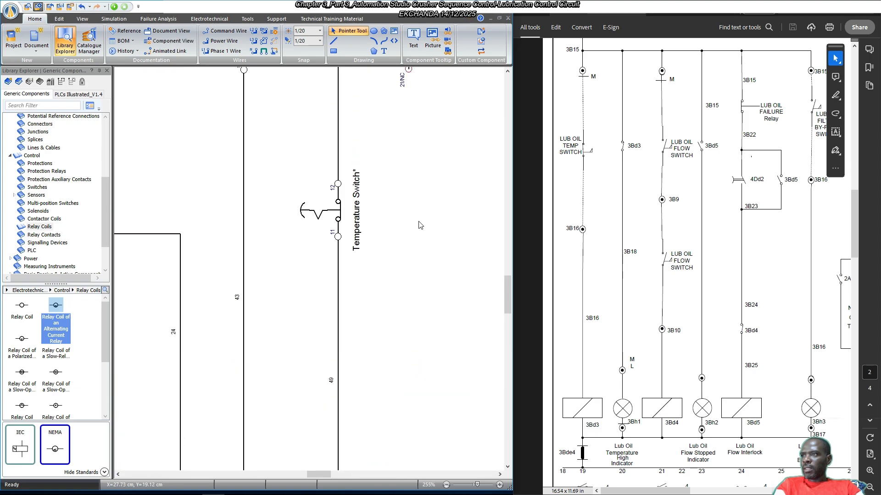
pyautogui.click(409, 134)
pyautogui.rightClick(409, 134)
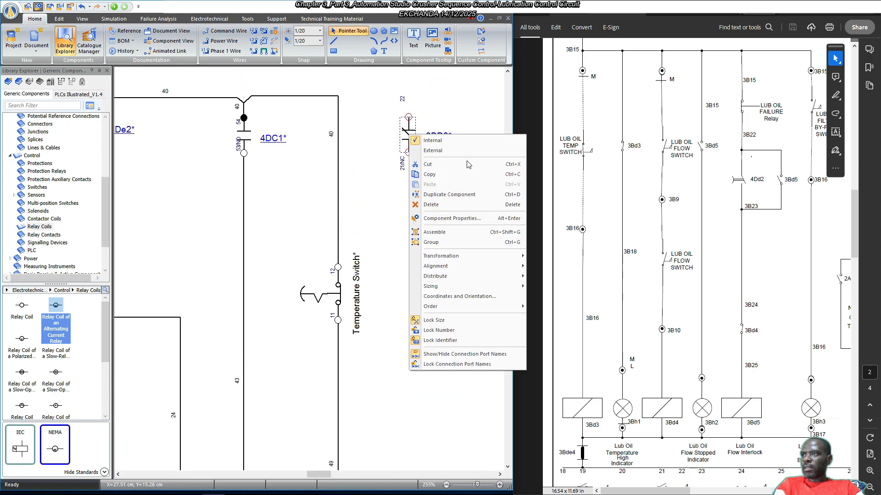
pyautogui.moveTo(515, 266)
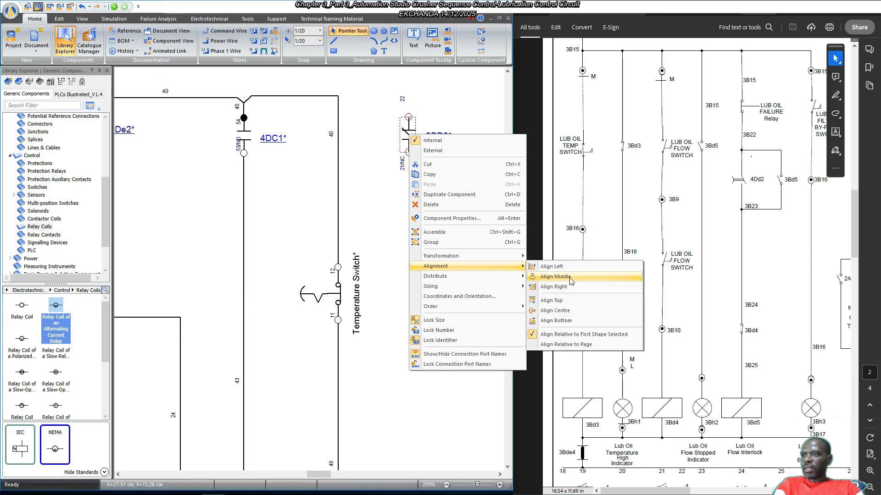
pyautogui.click(555, 276)
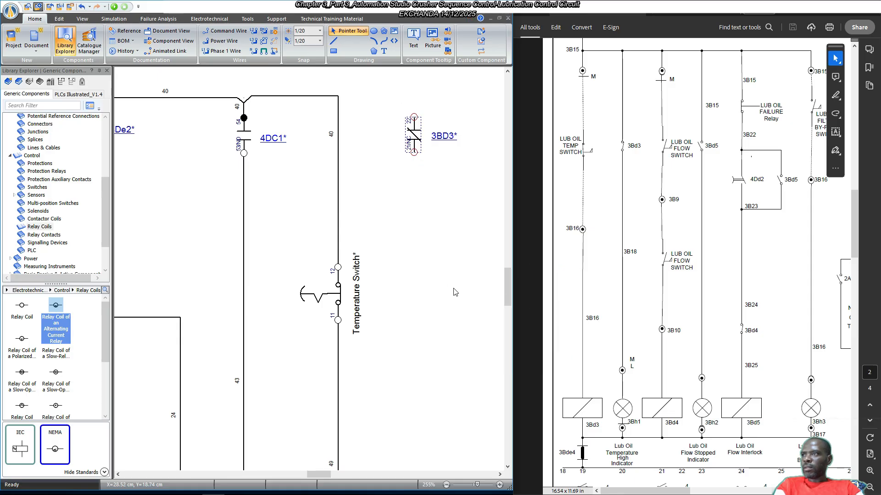
# Wire port 22 of the 3BD3 NC contact to port 12 of the temperature switch along the upper supply line.
pyautogui.click(407, 108)
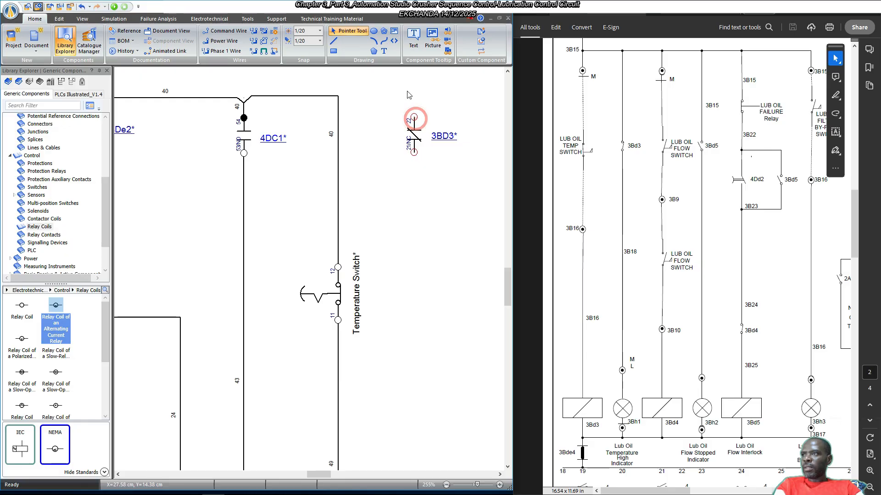
pyautogui.click(415, 118)
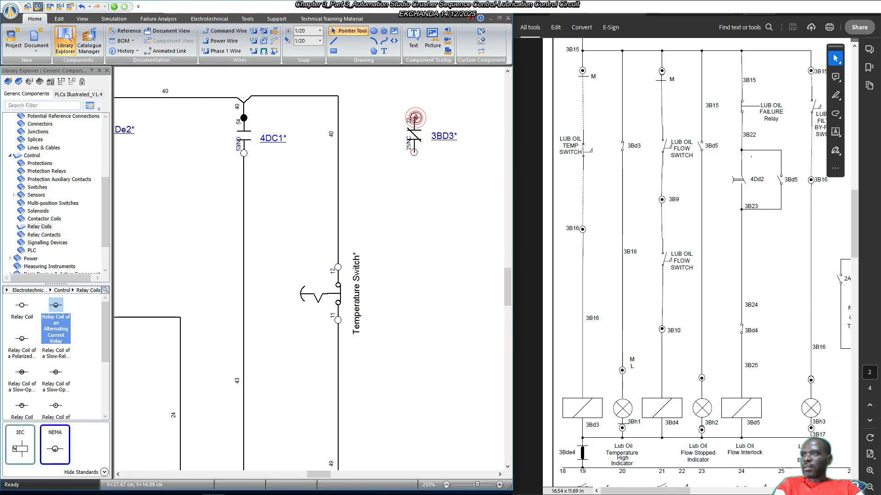
pyautogui.click(339, 95)
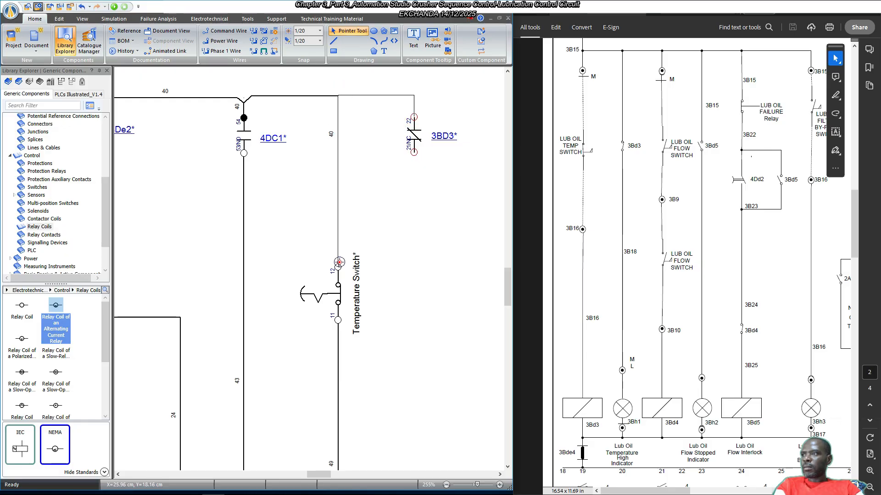
pyautogui.click(338, 266)
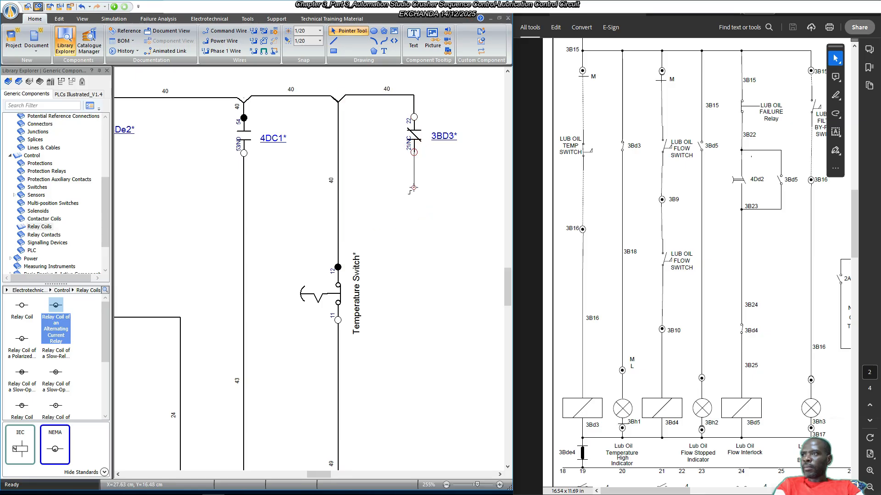
# Wire the 3BD3 contact's port 21/NC down to lamp 3Bh1's X1, and the lamp's X2 to coil 3BD3's A1.
pyautogui.scroll(-5, 412, 188)
pyautogui.click(416, 327)
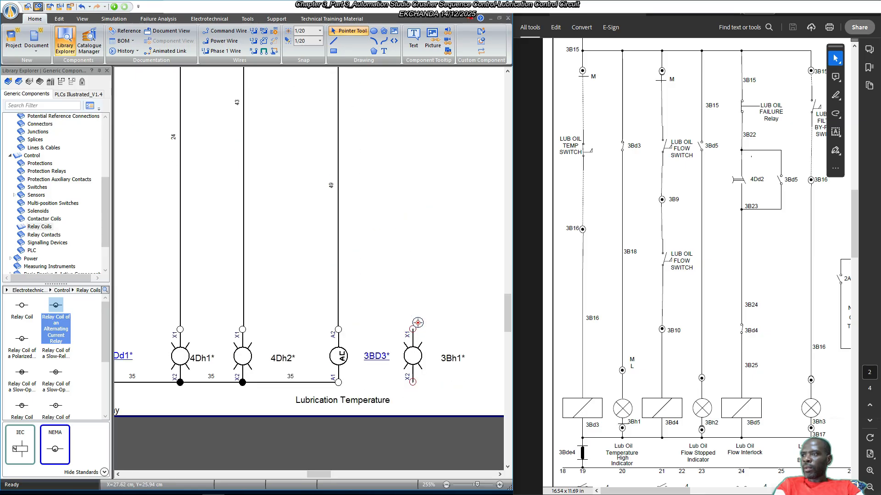
pyautogui.click(412, 383)
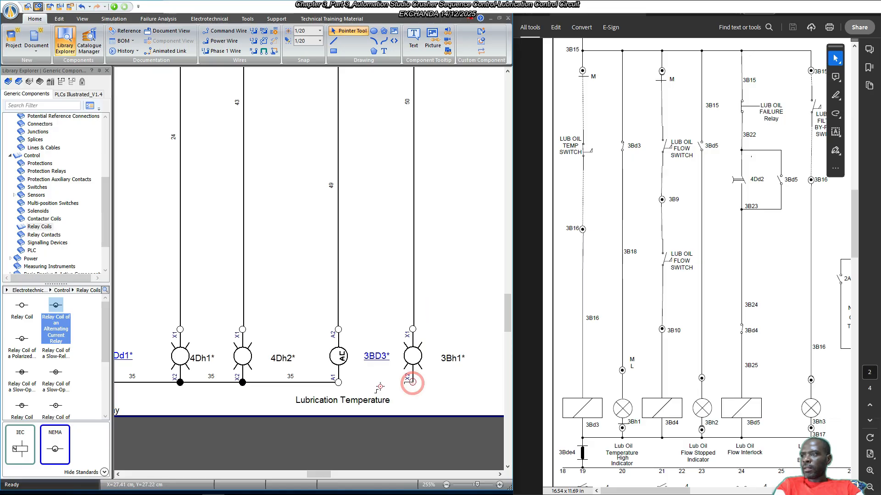
pyautogui.click(338, 382)
pyautogui.click(434, 287)
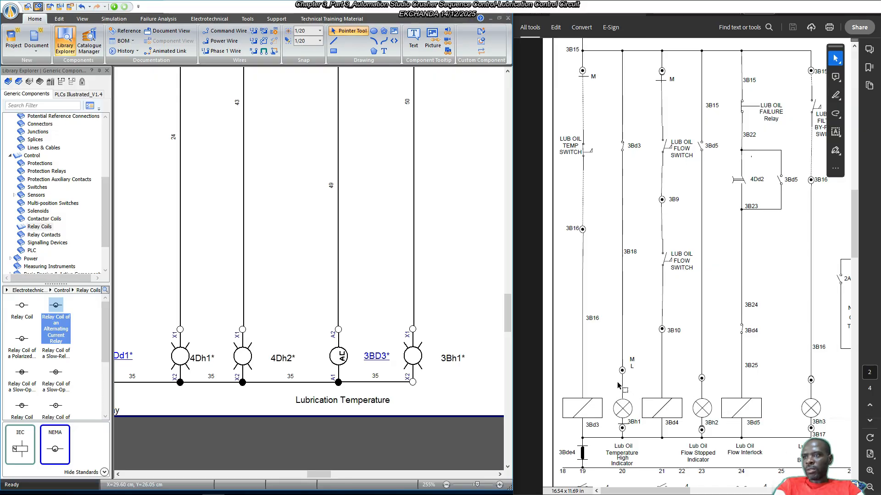
# Move coil 3DB4 to the right of lamp 3Bh1, rotate it upright with A1 at the bottom, and place its label on its right.
pyautogui.scroll(1, 674, 321)
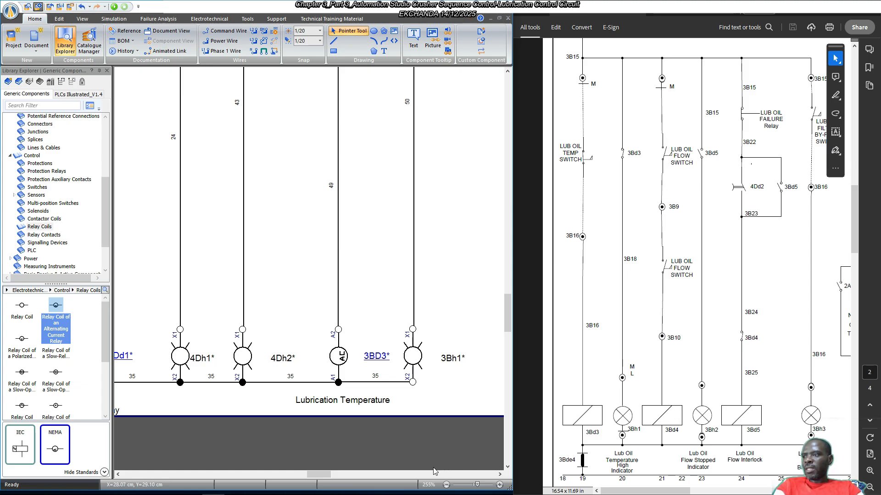
pyautogui.moveTo(328, 474); pyautogui.dragTo(340, 474)
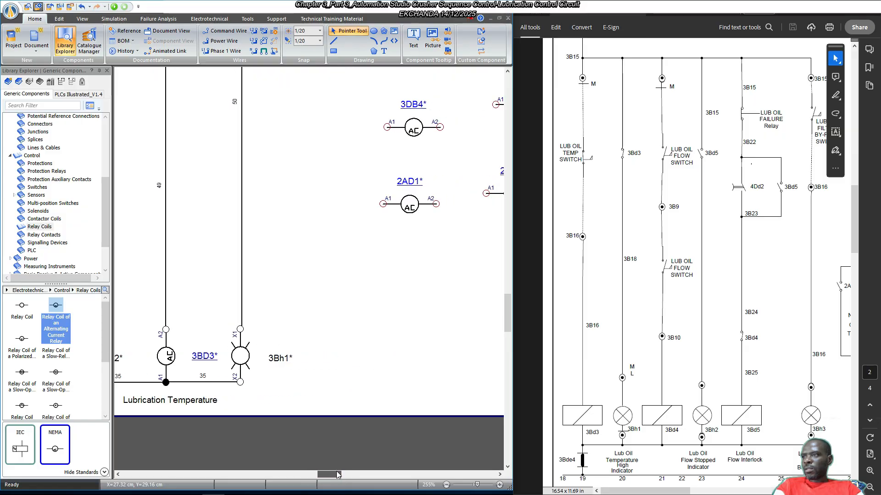
pyautogui.moveTo(410, 132); pyautogui.dragTo(360, 349)
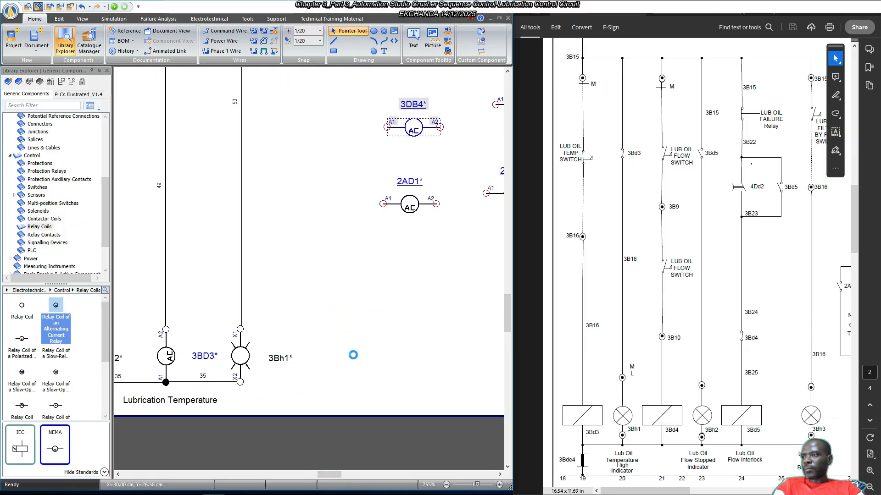
pyautogui.rightClick(352, 355)
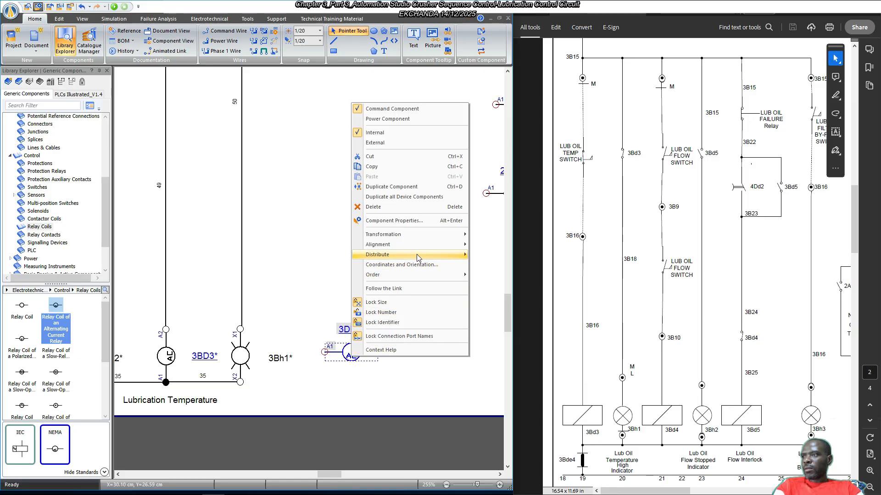
pyautogui.moveTo(435, 235)
pyautogui.click(494, 247)
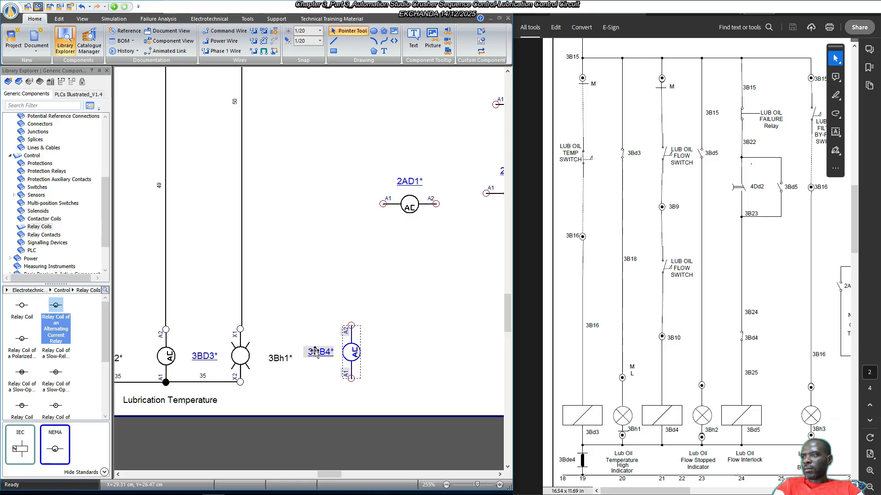
pyautogui.moveTo(317, 352)
pyautogui.mouseDown()
pyautogui.moveTo(389, 357)
pyautogui.moveTo(320, 357)
pyautogui.mouseUp()
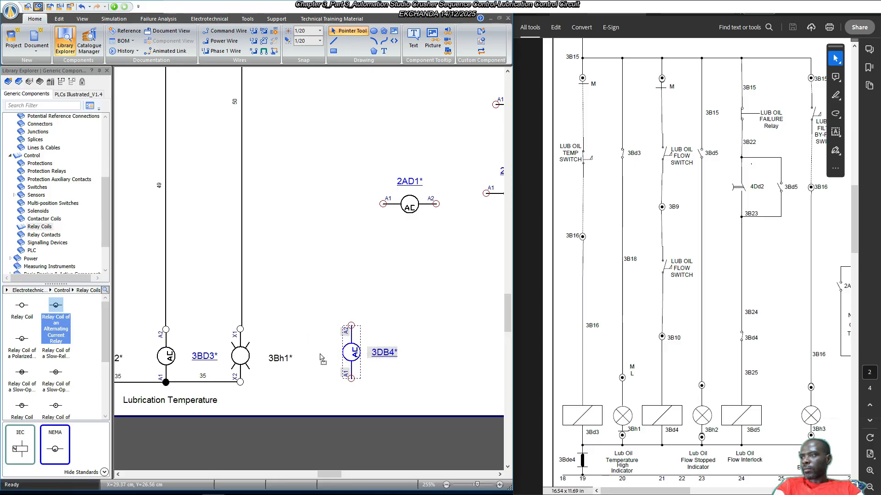
# Bottom-align coil 3DB4 with lamp 3Bh1 and wire the coil's A1 port to the lamp's X2 port.
pyautogui.click(244, 358)
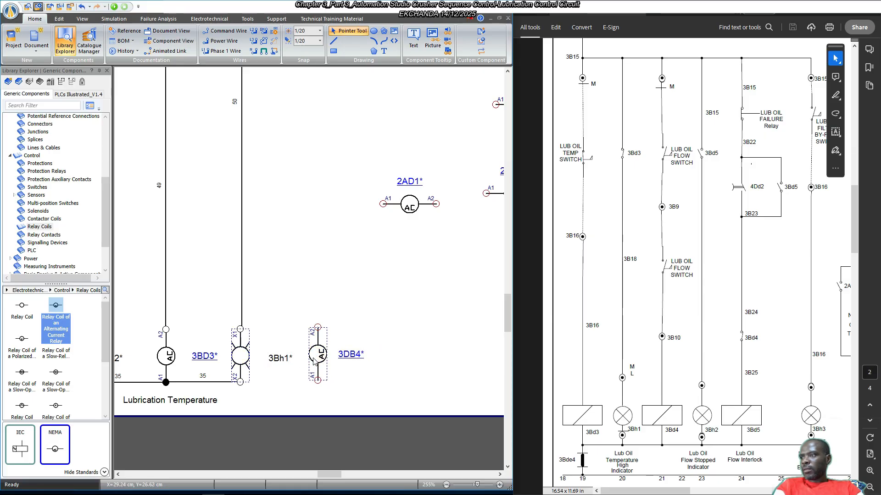
pyautogui.rightClick(314, 361)
pyautogui.moveTo(408, 253)
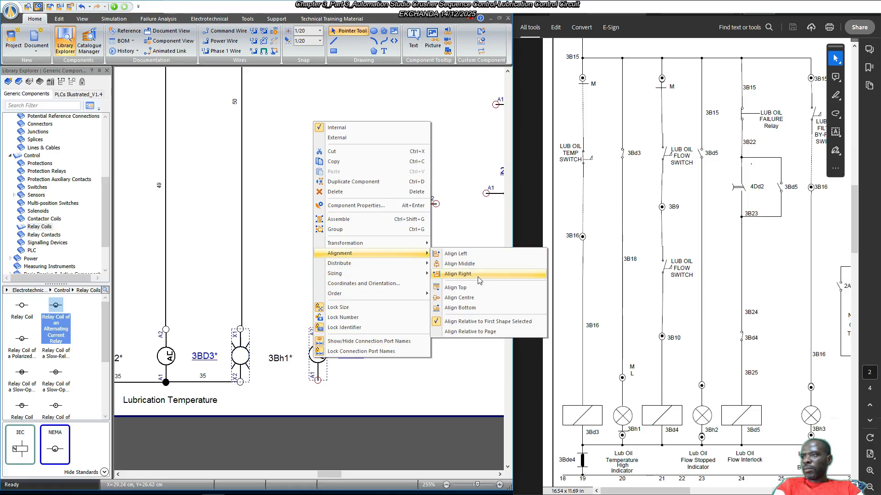
pyautogui.click(475, 308)
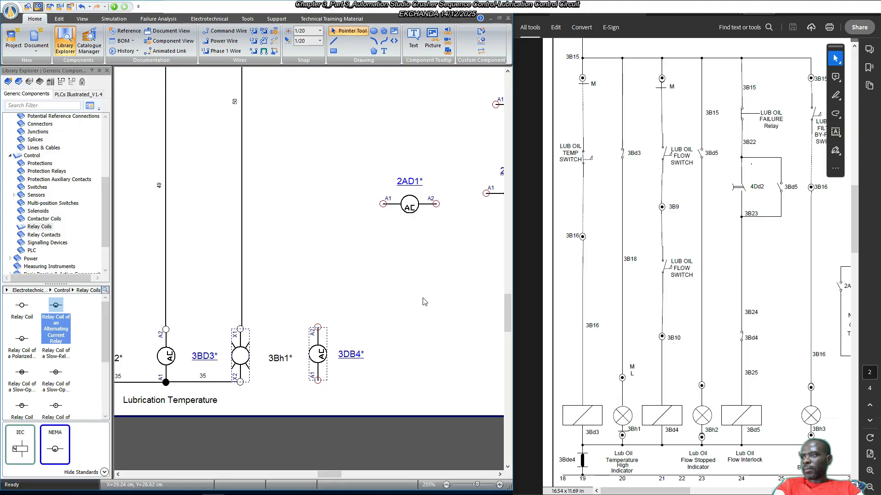
pyautogui.click(343, 387)
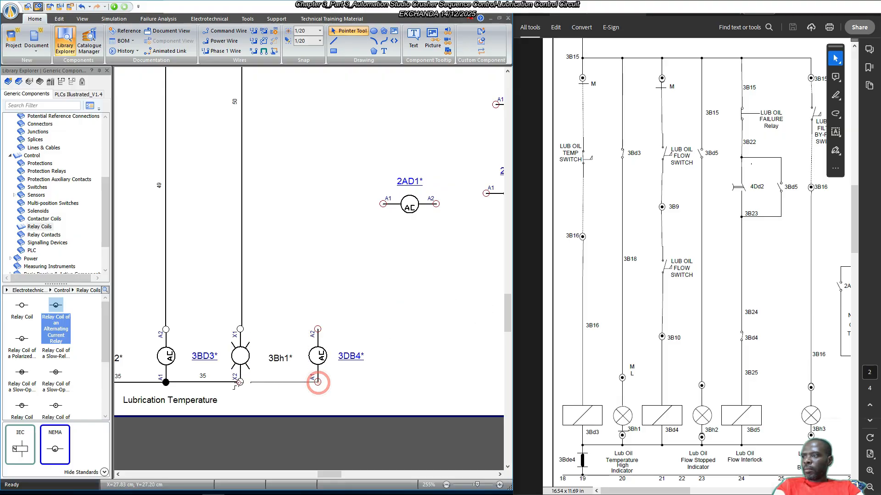
pyautogui.moveTo(240, 382); pyautogui.dragTo(317, 383)
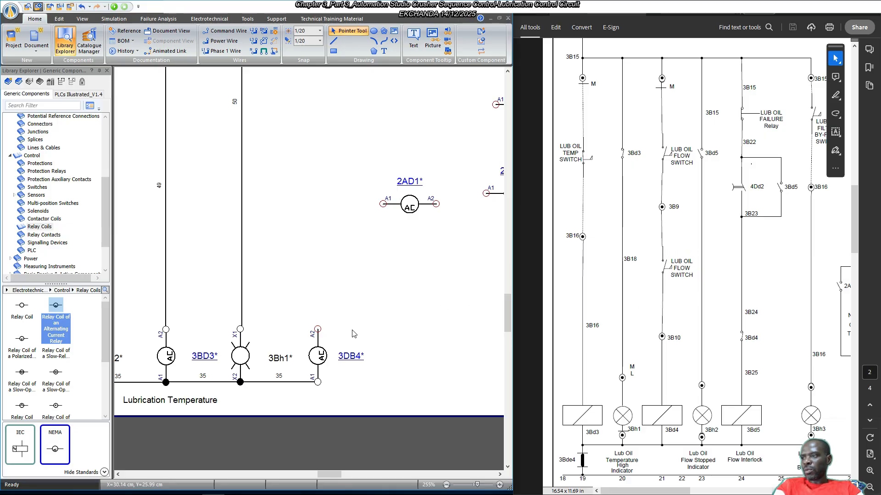
# Add a Group 4 with a single-throw NO contact to the 4DC1 lubrication pump contactor coil.
pyautogui.scroll(2, 354, 333)
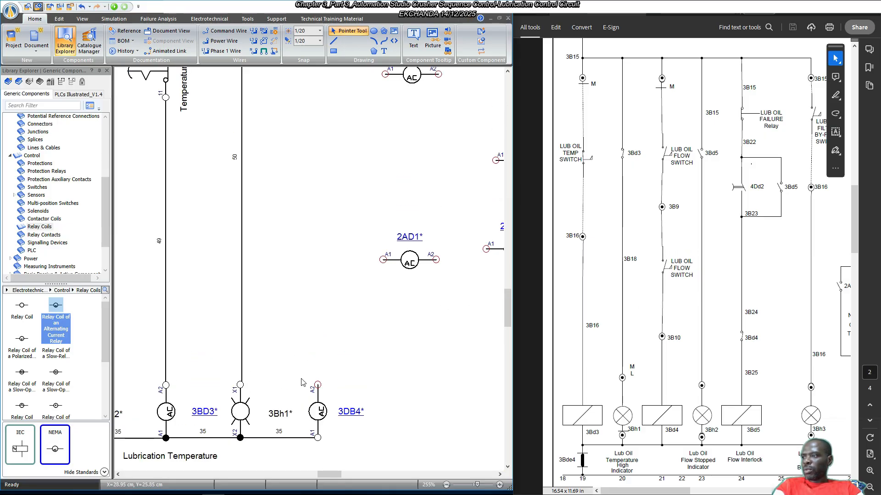
pyautogui.moveTo(324, 473); pyautogui.dragTo(294, 475)
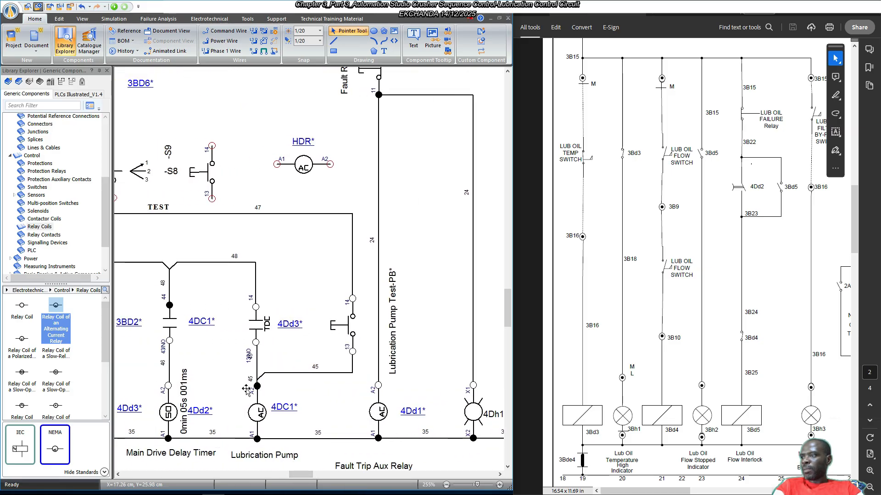
pyautogui.scroll(-1, 251, 399)
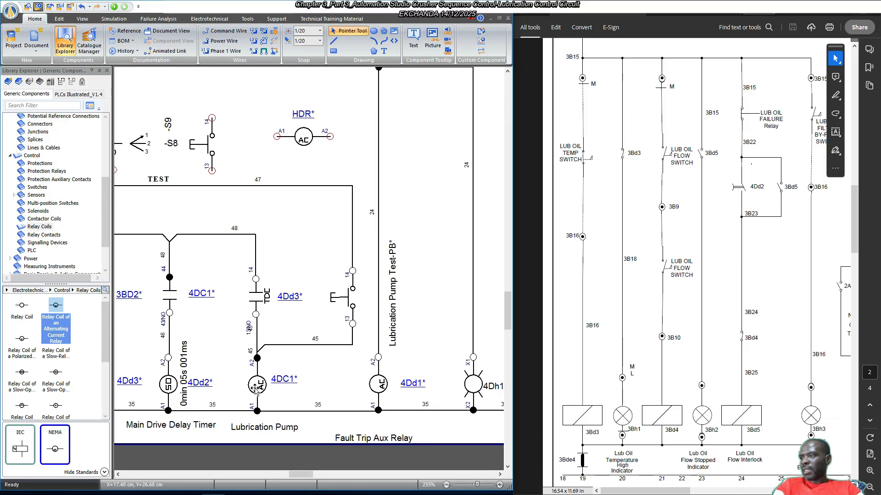
pyautogui.doubleClick(258, 386)
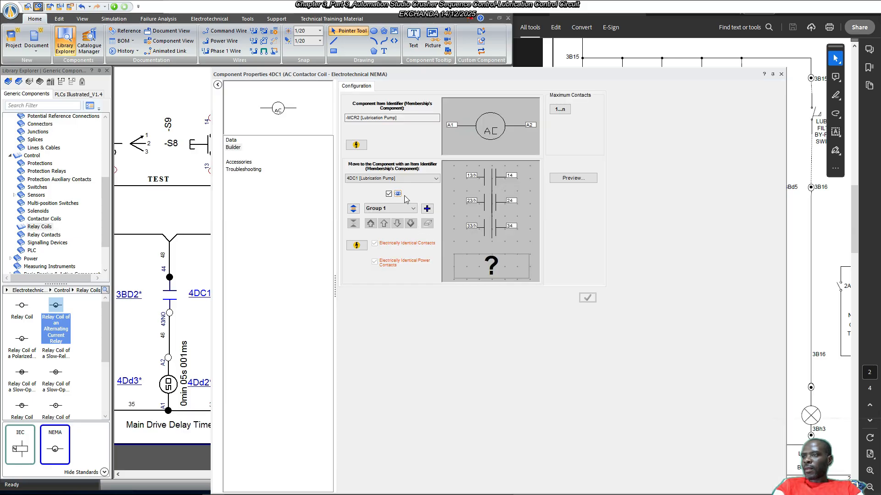
pyautogui.click(427, 209)
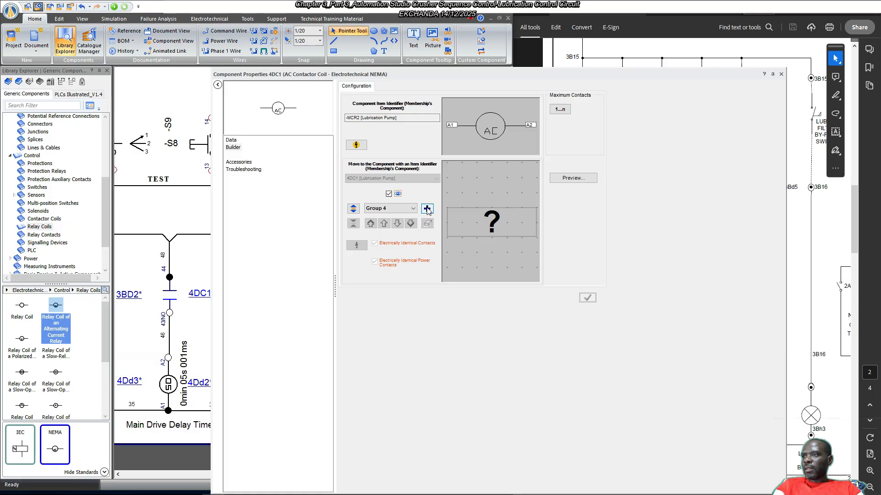
pyautogui.click(490, 221)
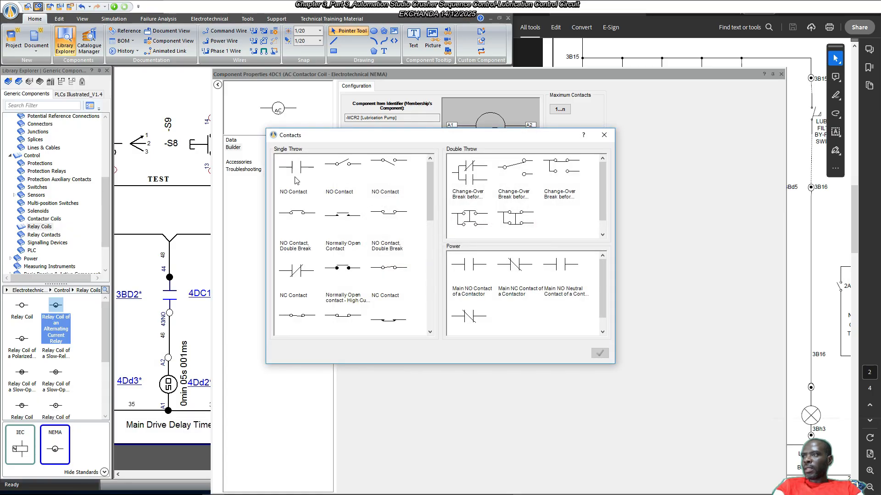
pyautogui.doubleClick(296, 173)
pyautogui.click(585, 297)
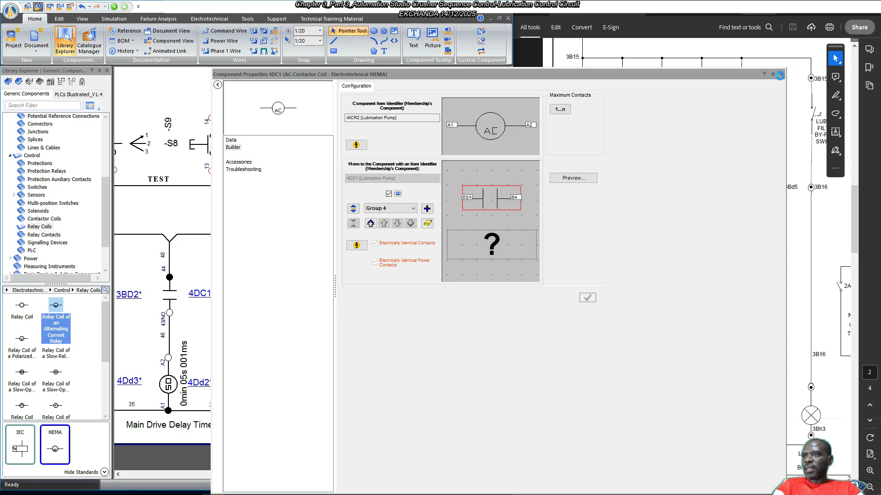
# Move the new 4DC1 NO contact from the lubrication pump branch to the free area above coil 3DB4.
pyautogui.click(781, 74)
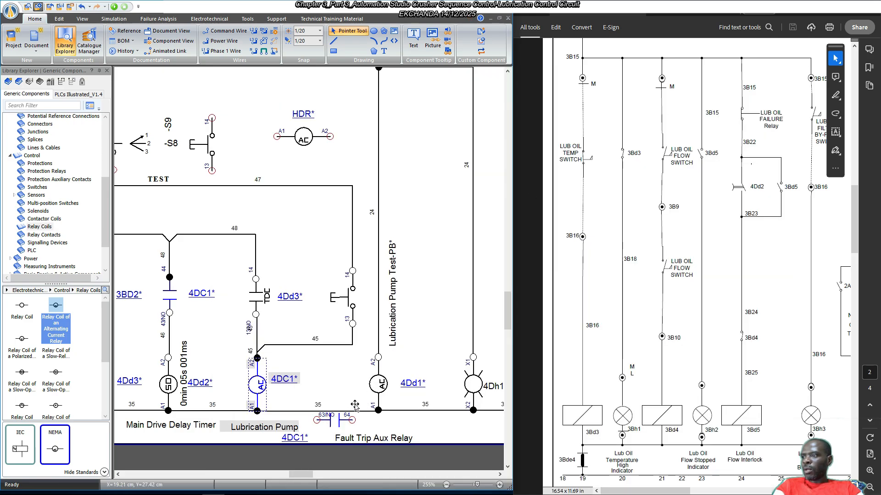
pyautogui.moveTo(355, 405); pyautogui.dragTo(419, 239)
pyautogui.scroll(3, 410, 247)
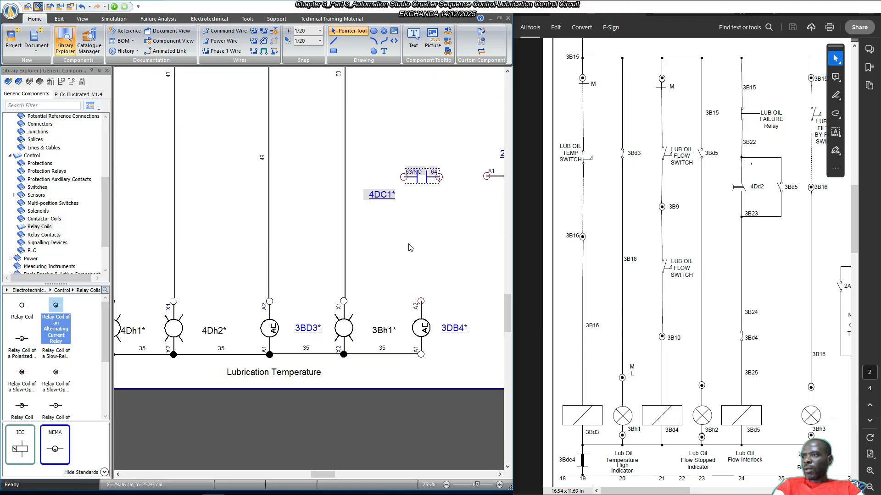
pyautogui.scroll(-2, 190, 275)
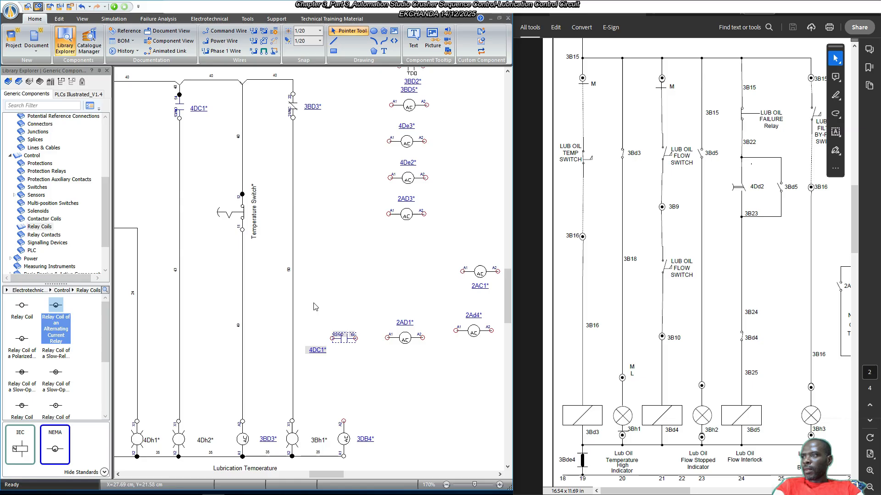
pyautogui.click(352, 352)
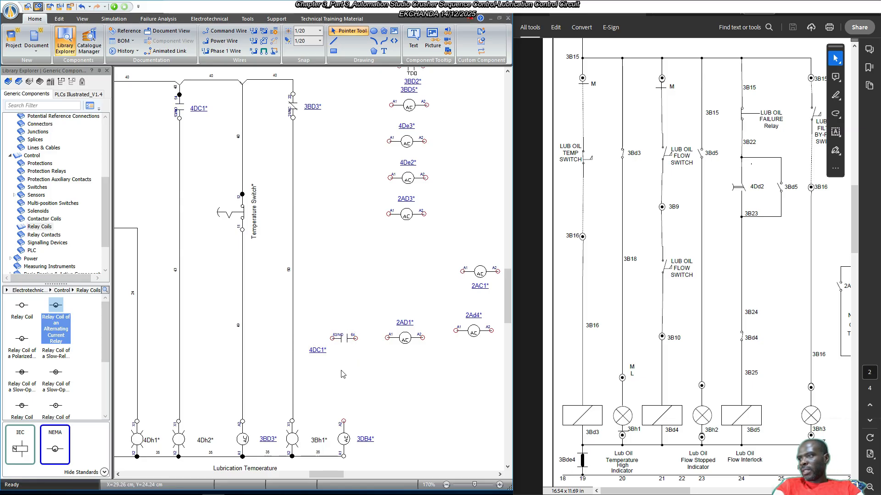
# Rotate the new 4DC1 contact left so port 63/NO is at the bottom, and place its label on its right.
pyautogui.rightClick(346, 340)
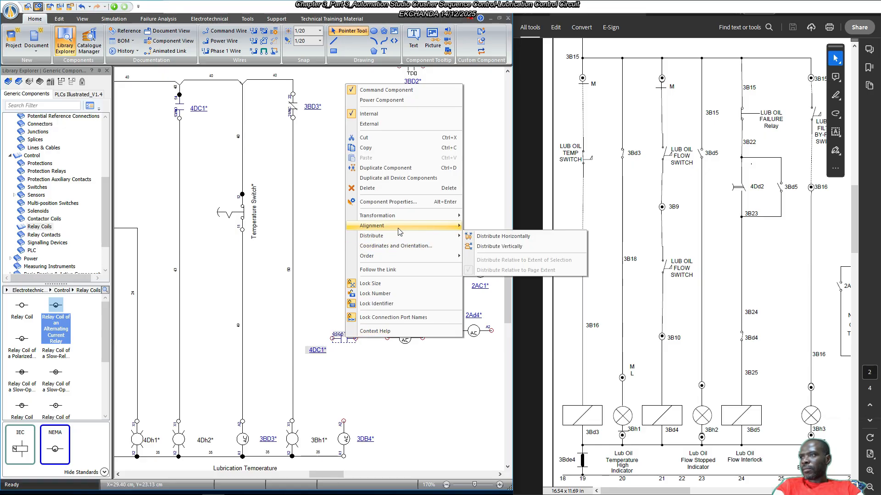
pyautogui.moveTo(411, 220)
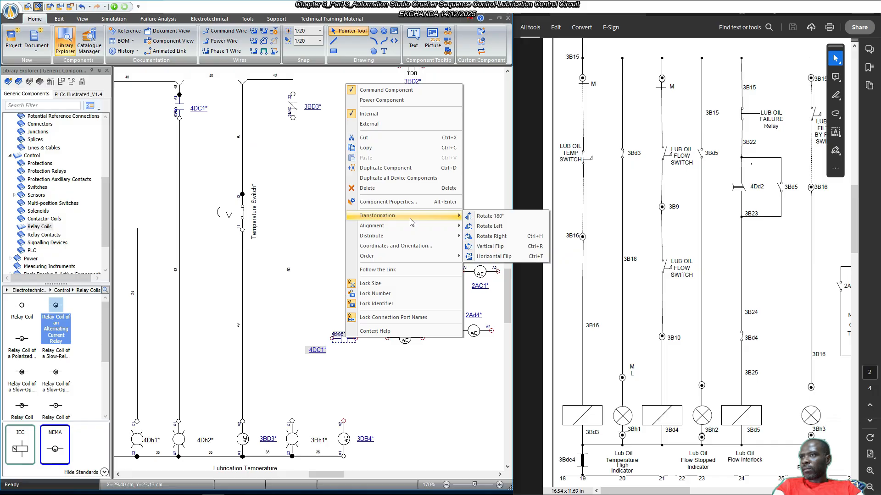
pyautogui.click(495, 227)
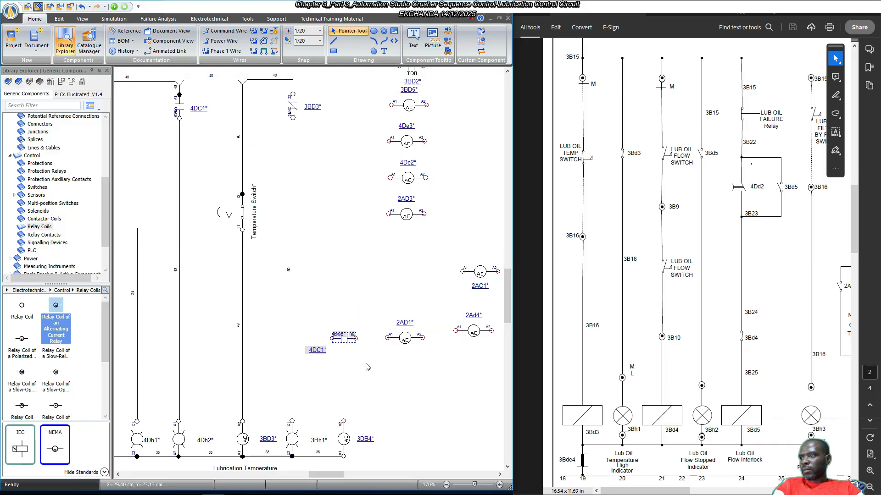
pyautogui.scroll(5, 369, 353)
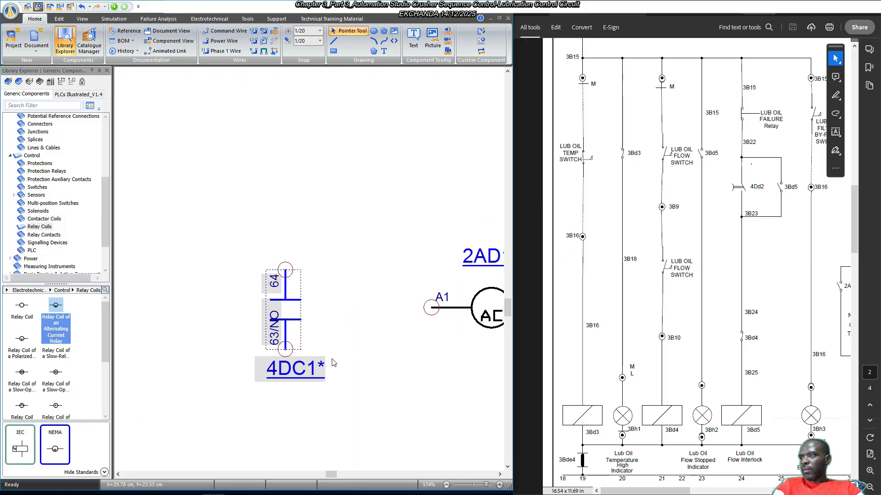
pyautogui.click(332, 360)
pyautogui.rightClick(296, 367)
pyautogui.click(372, 337)
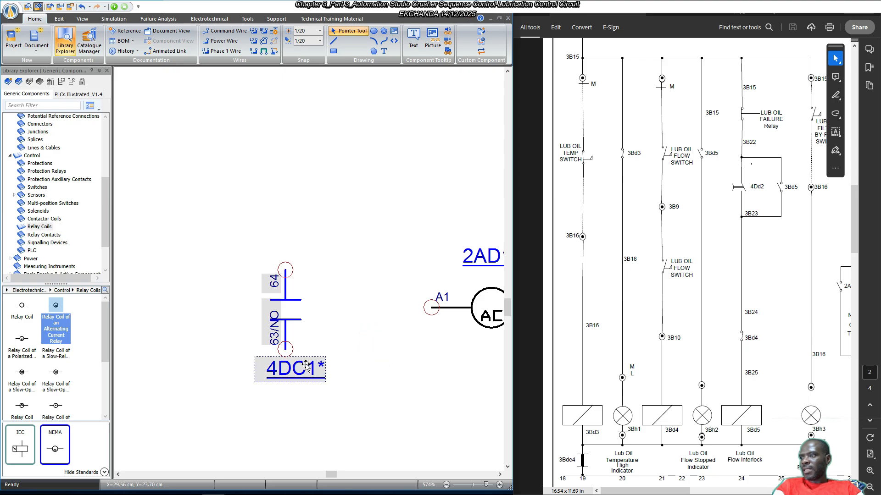
pyautogui.moveTo(305, 367); pyautogui.dragTo(344, 313)
pyautogui.click(351, 347)
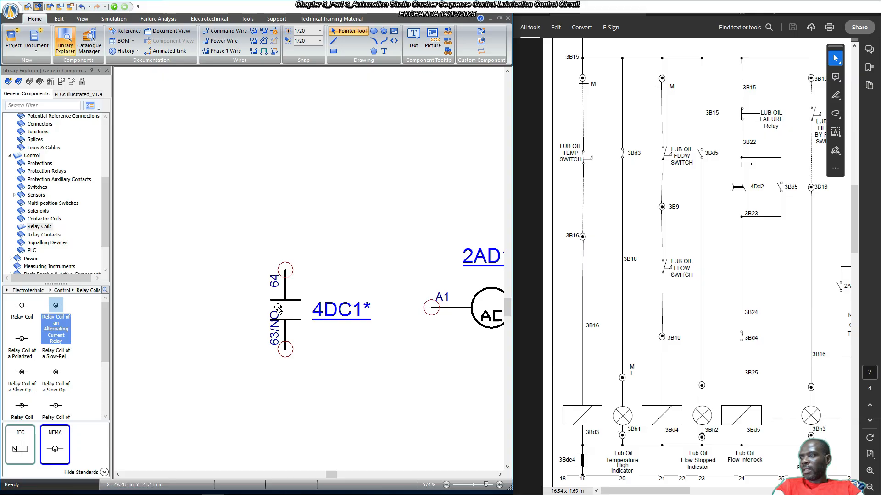
# Shift the contact's 63/NO port label down beside its lower port and its 64 label up beside its upper port.
pyautogui.rightClick(278, 308)
pyautogui.click(316, 285)
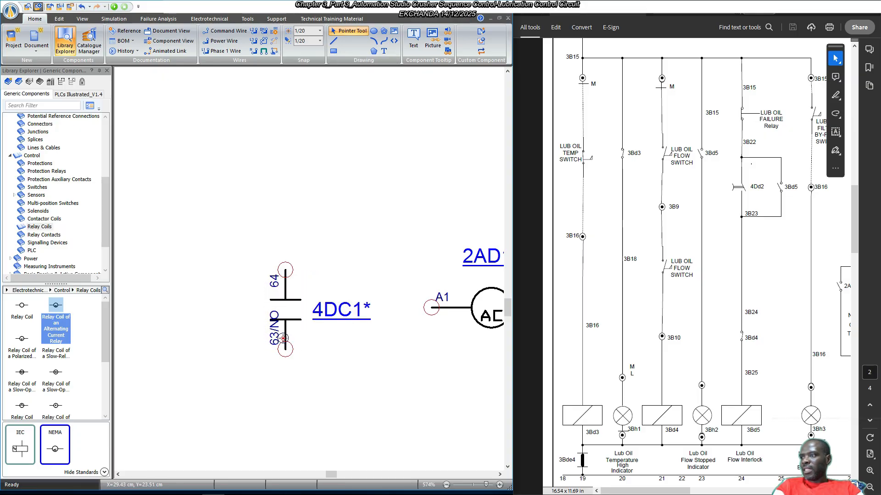
pyautogui.moveTo(278, 340); pyautogui.dragTo(274, 376)
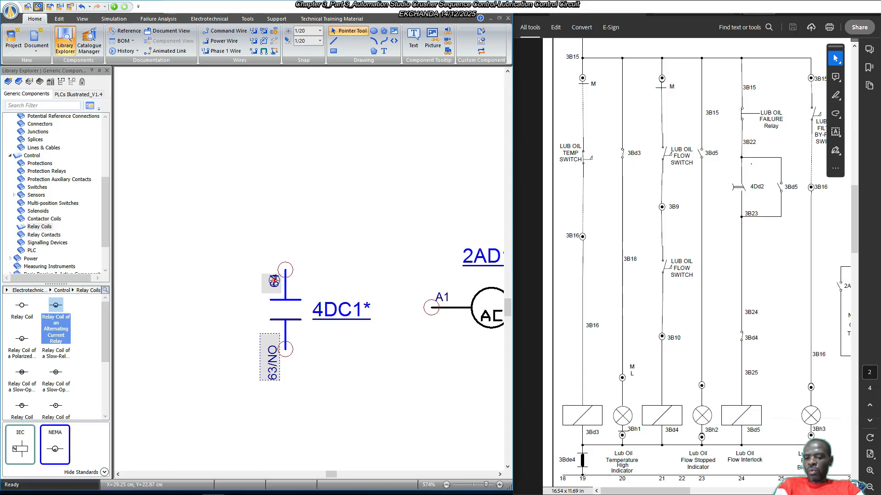
pyautogui.click(274, 284)
pyautogui.click(274, 284)
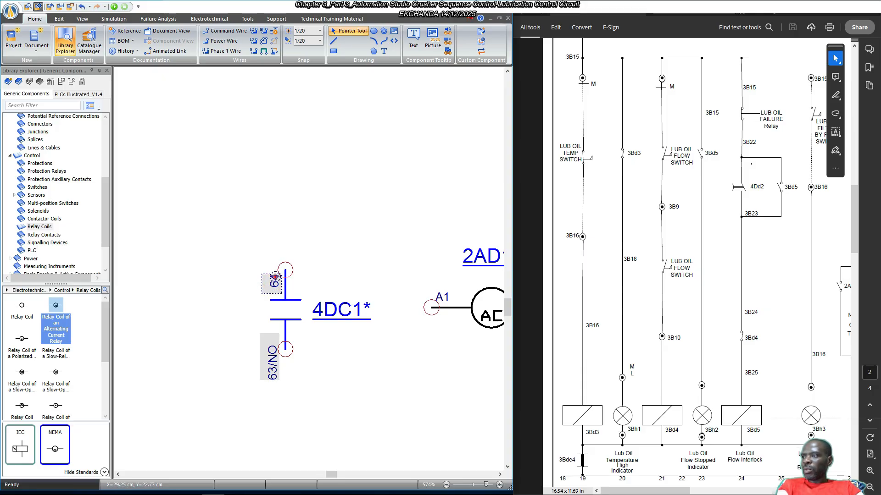
pyautogui.click(274, 280)
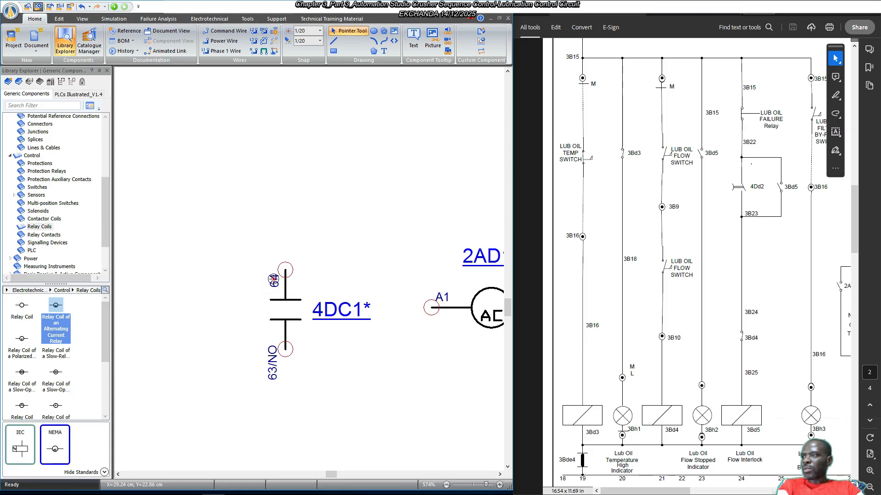
pyautogui.moveTo(274, 286); pyautogui.dragTo(273, 260)
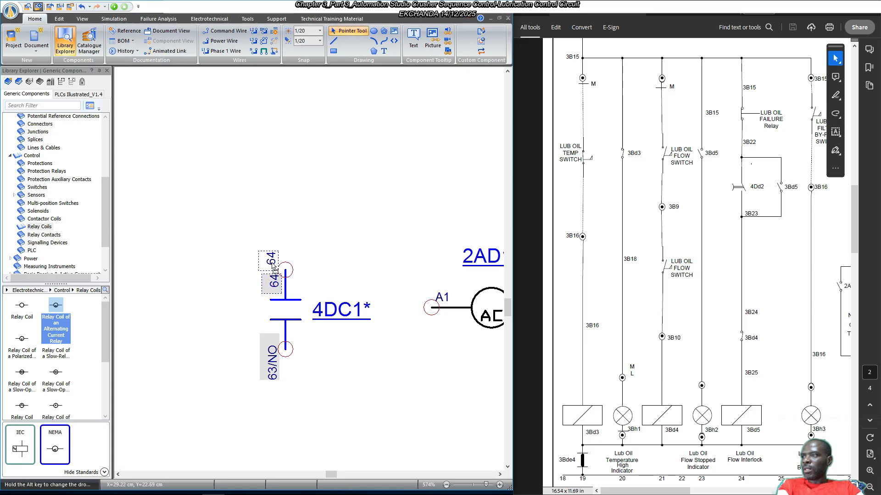
pyautogui.click(339, 356)
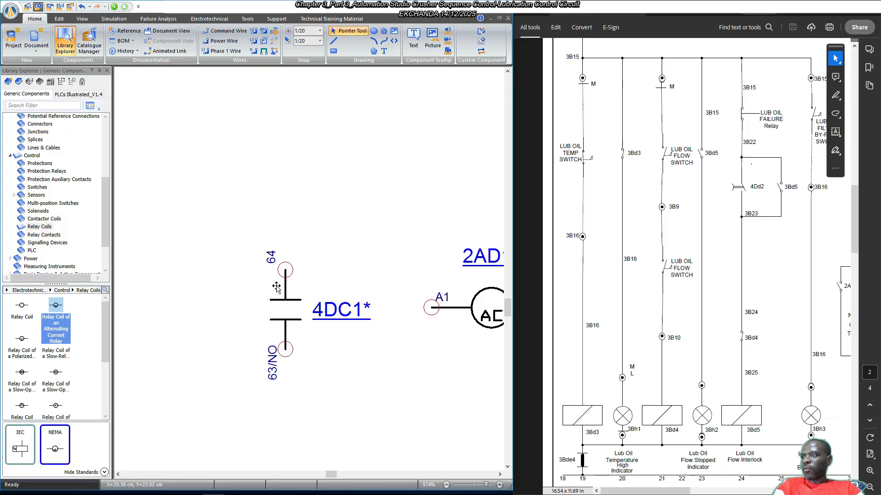
# Move the 4DC1 contact left, between the lamp 3Bh1 and coil 3DB4 branches.
pyautogui.scroll(-4, 302, 308)
pyautogui.scroll(2, 295, 317)
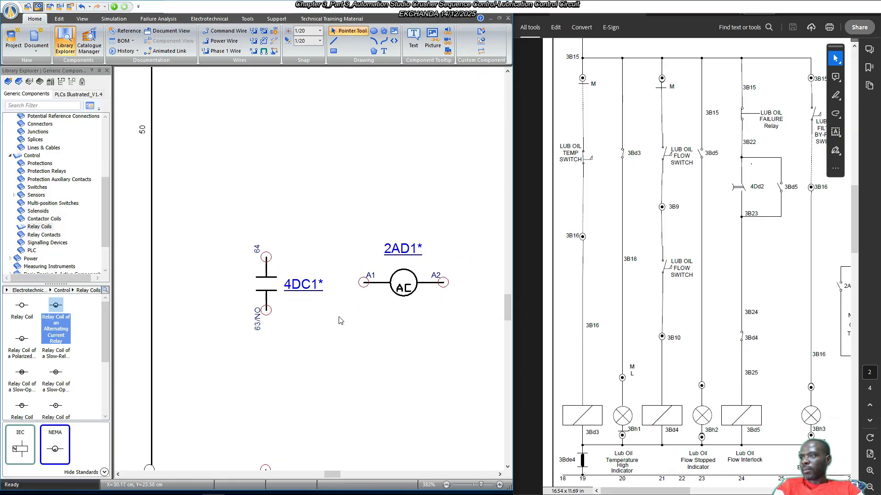
pyautogui.scroll(-1, 341, 315)
pyautogui.scroll(-2, 321, 311)
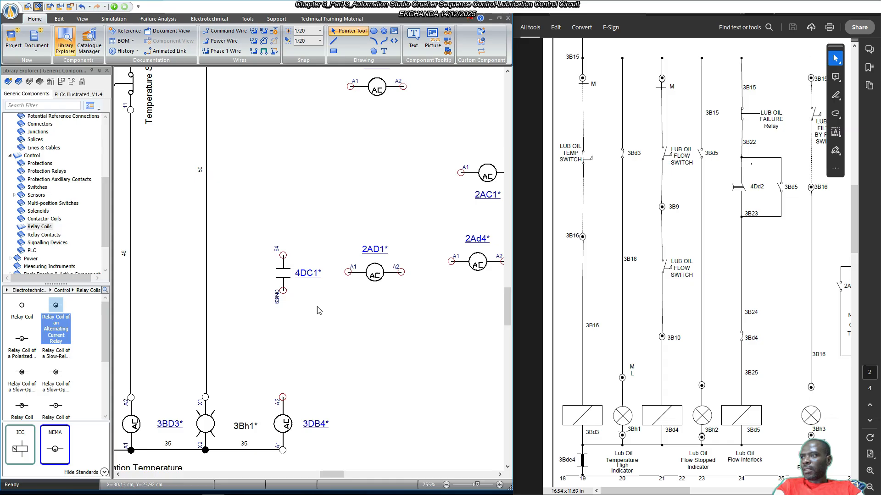
pyautogui.click(287, 273)
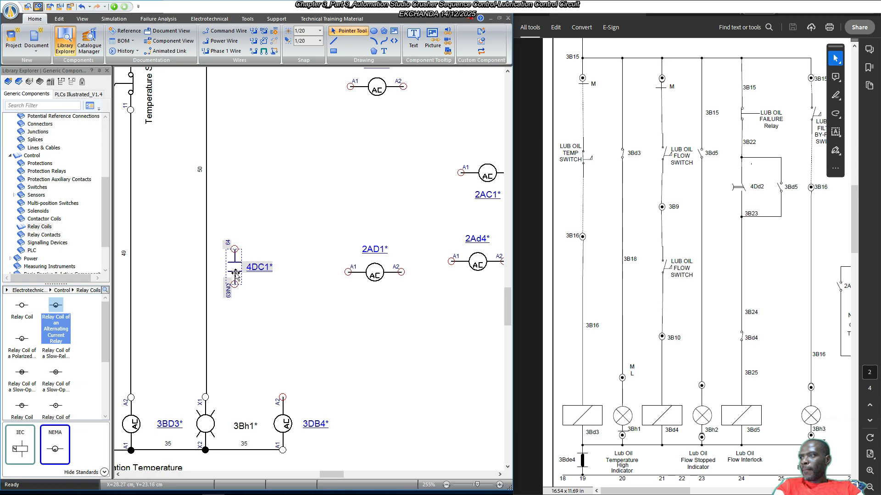
pyautogui.click(267, 308)
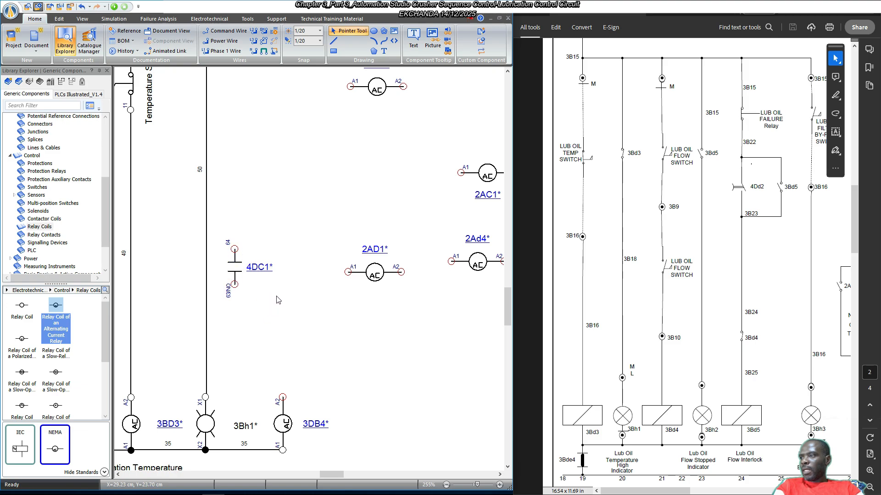
# Insert a NEMA single-phase AC Source just below the 4DC1 contact.
pyautogui.scroll(1, 277, 300)
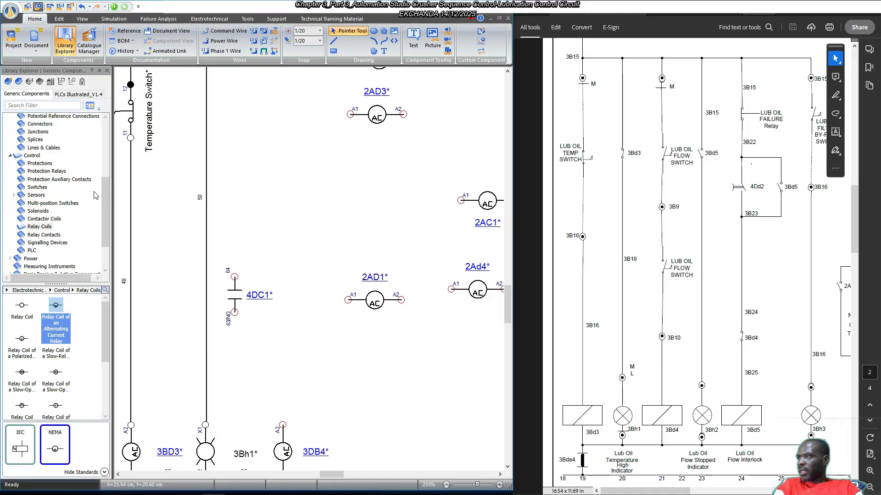
pyautogui.scroll(1, 57, 180)
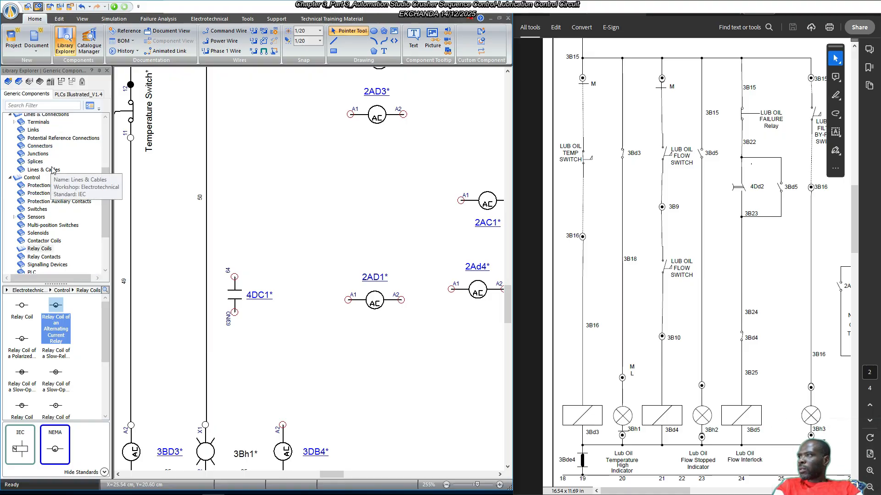
pyautogui.scroll(3, 52, 193)
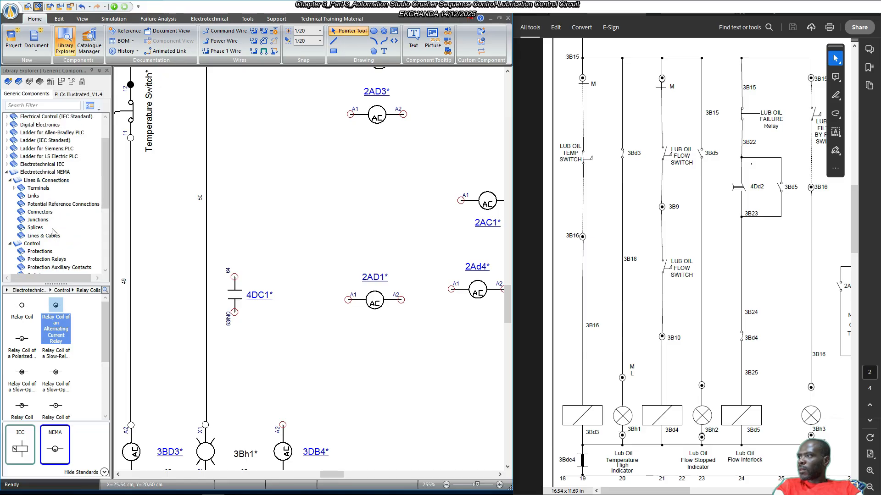
pyautogui.scroll(-1, 51, 238)
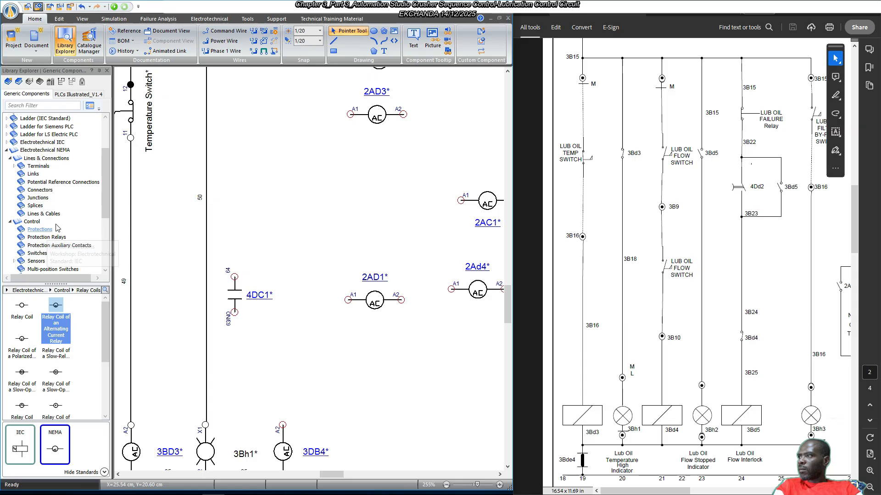
pyautogui.scroll(-2, 57, 227)
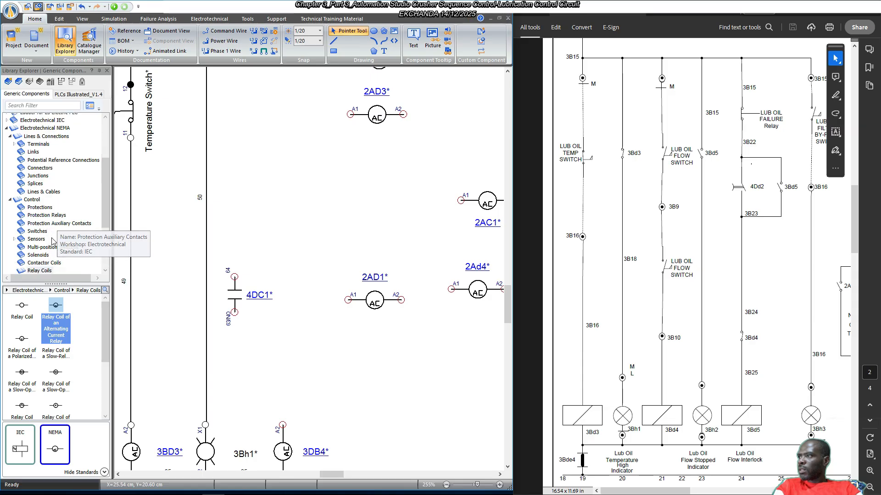
pyautogui.scroll(-2, 39, 243)
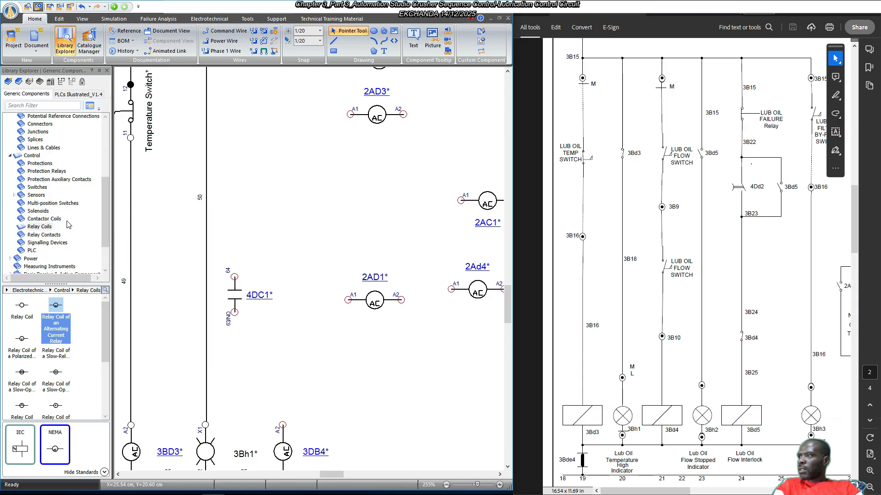
pyautogui.click(25, 237)
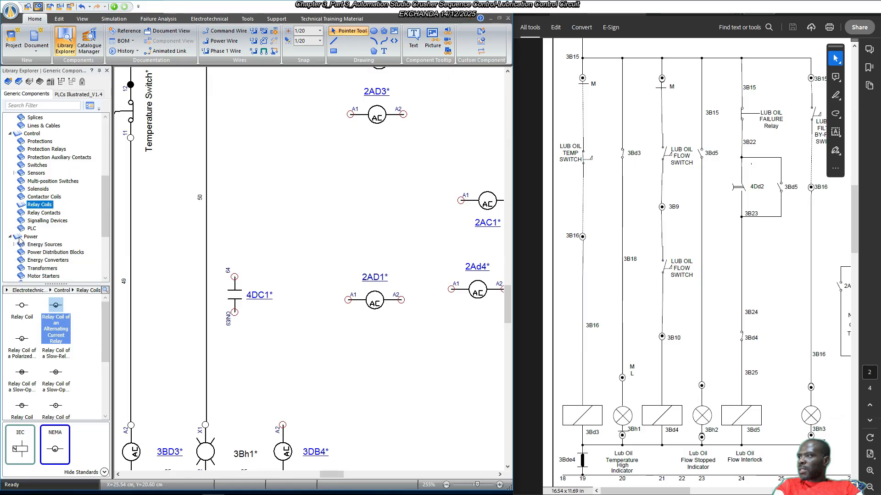
pyautogui.click(24, 245)
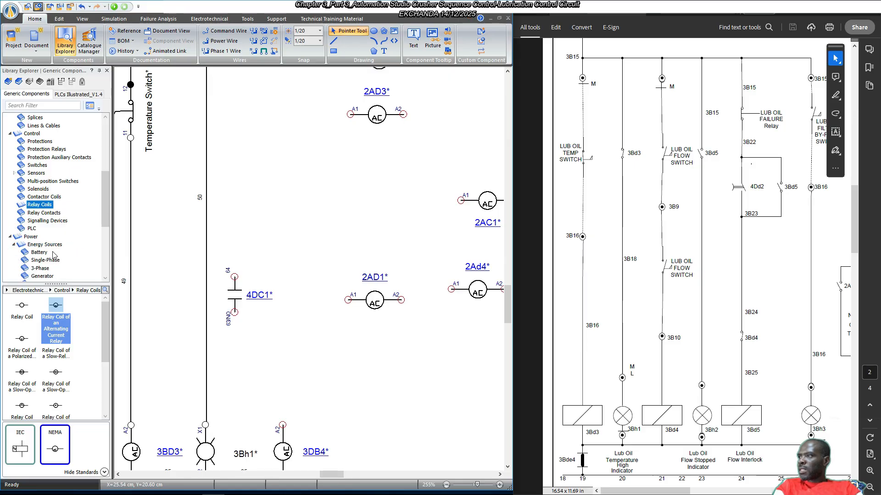
pyautogui.scroll(-1, 46, 238)
pyautogui.click(48, 236)
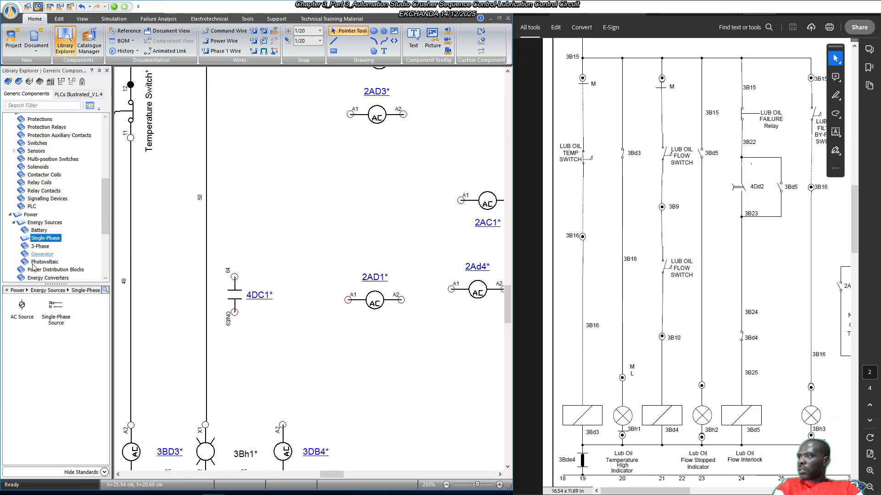
pyautogui.moveTo(21, 304); pyautogui.dragTo(243, 343)
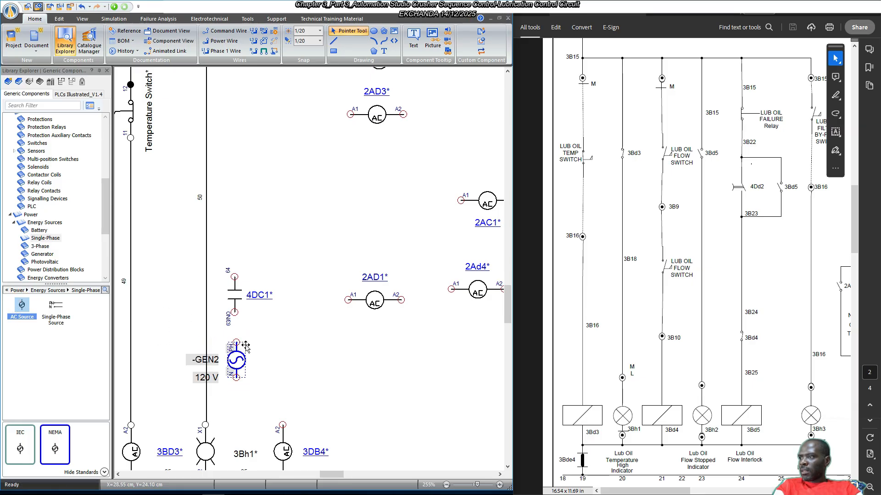
pyautogui.moveTo(204, 361)
pyautogui.mouseDown()
pyautogui.moveTo(240, 389)
pyautogui.moveTo(205, 365)
pyautogui.mouseUp()
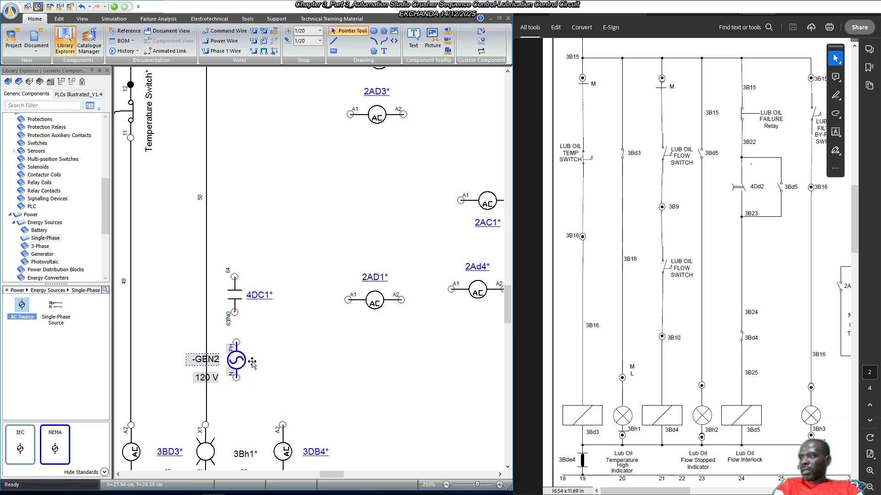
pyautogui.click(266, 350)
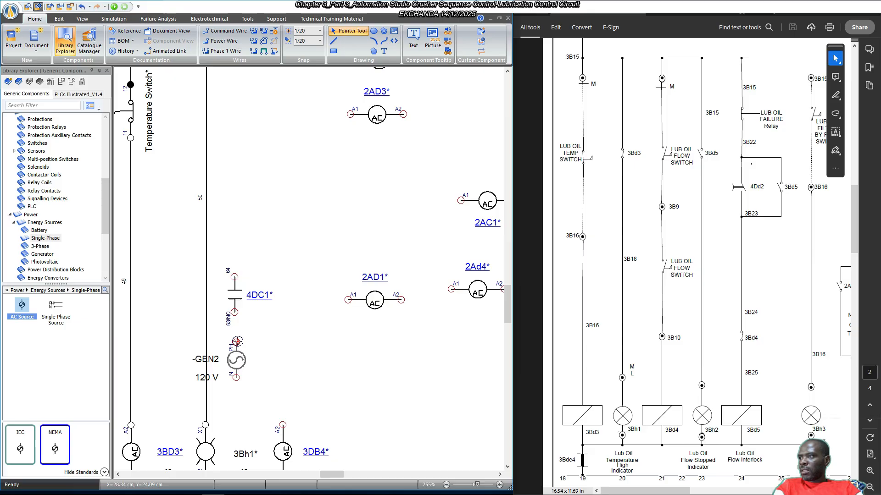
# Wire the 4DC1 contact's 63/NO port down to the PH port of the AC source below it.
pyautogui.moveTo(238, 315); pyautogui.dragTo(236, 342)
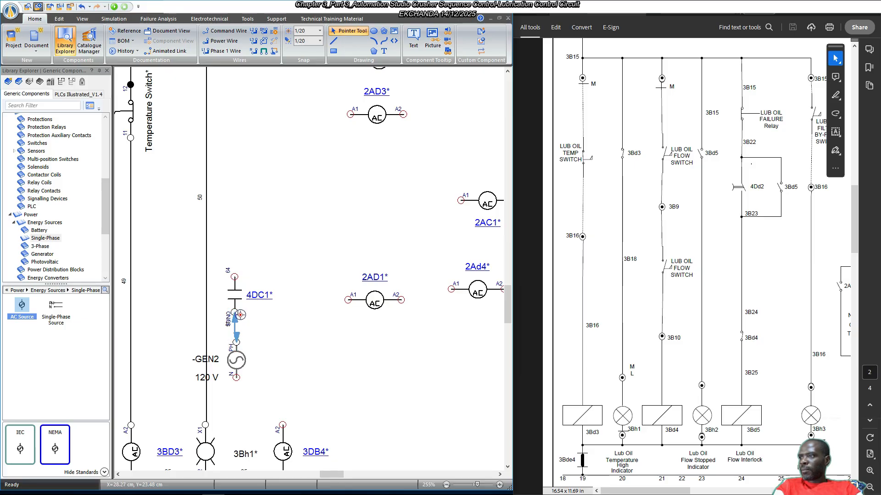
pyautogui.click(243, 366)
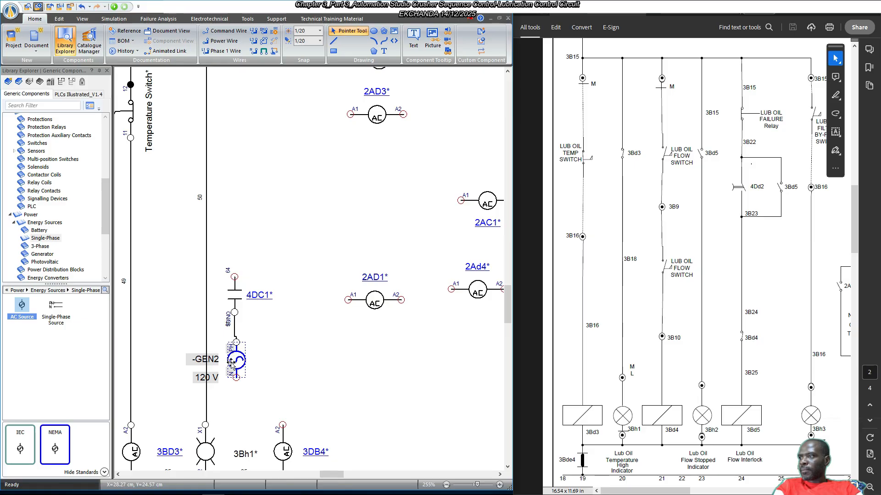
pyautogui.scroll(4, 236, 359)
pyautogui.moveTo(236, 359); pyautogui.dragTo(234, 362)
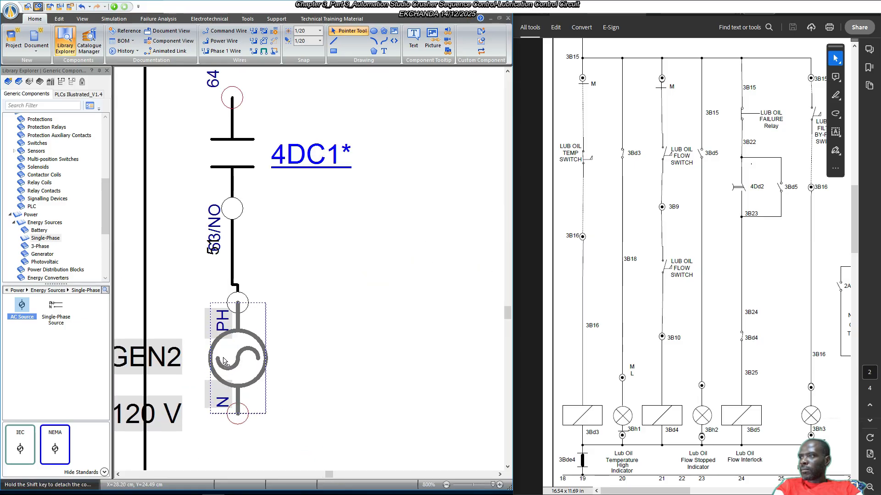
pyautogui.click(310, 318)
# Align the AC source with the 4DC1 contact using Align Middle, relative to the contact.
pyautogui.click(247, 161)
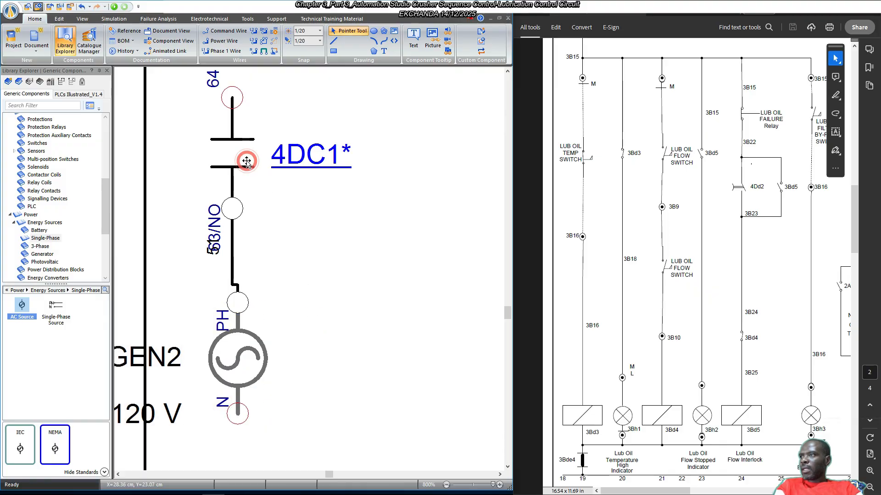
pyautogui.keyDown('ctrl'); pyautogui.click(244, 354); pyautogui.keyUp('ctrl')
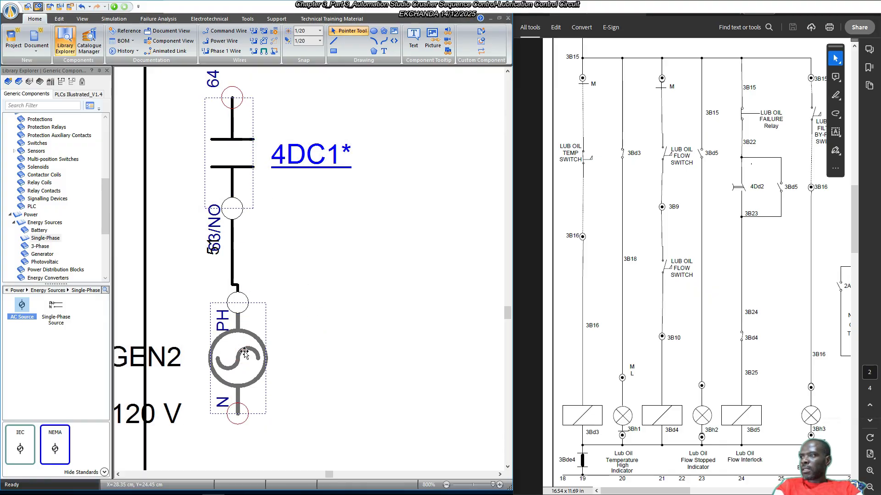
pyautogui.rightClick(244, 353)
pyautogui.moveTo(317, 247)
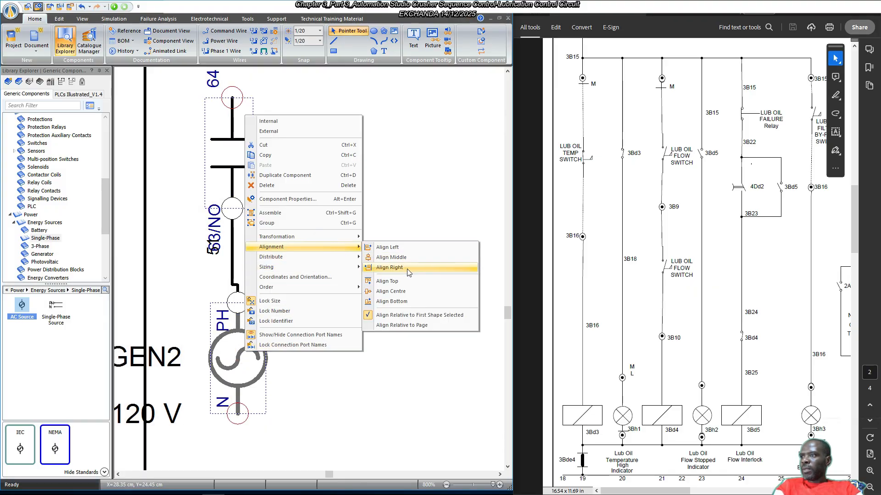
pyautogui.click(409, 258)
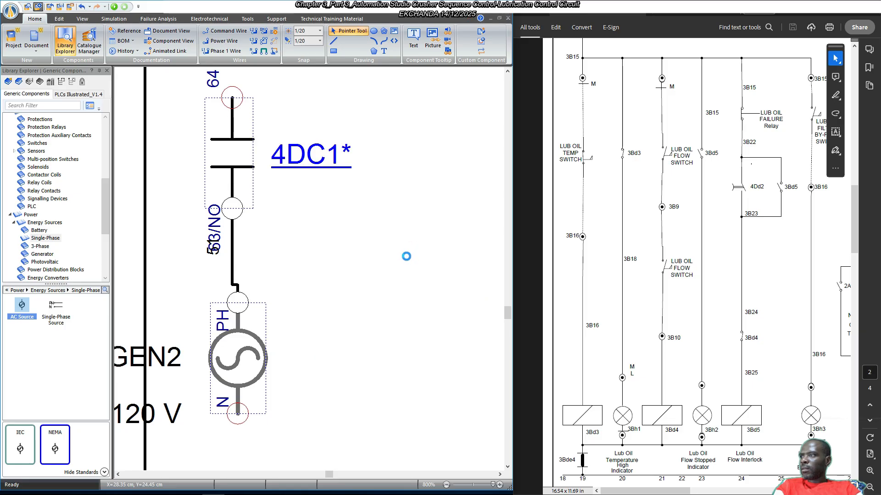
pyautogui.click(375, 262)
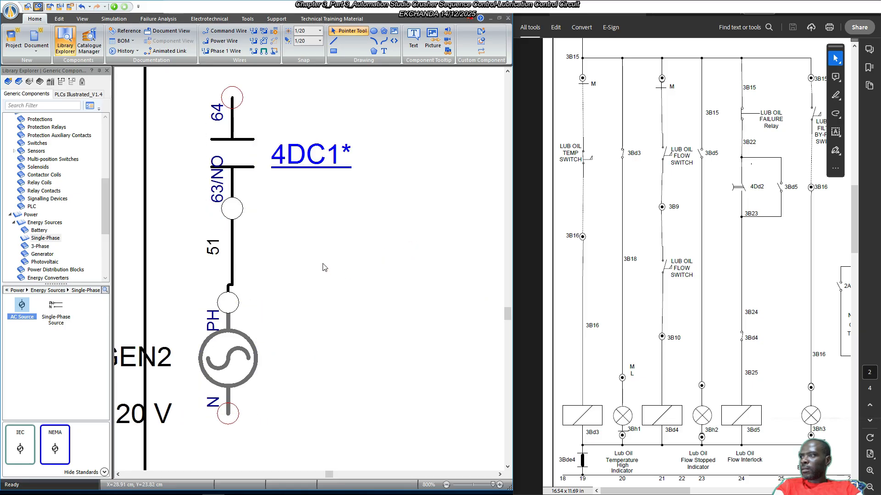
# Move the wired 4DC1 contact and AC source together slightly right, away from the 3Bh1 lamp's vertical wire.
pyautogui.scroll(-1, 293, 266)
pyautogui.scroll(-3, 232, 279)
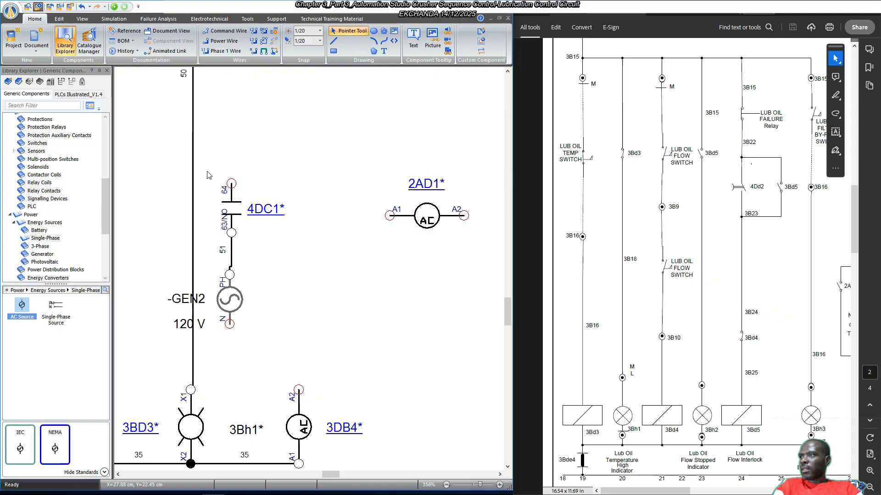
pyautogui.moveTo(206, 171); pyautogui.dragTo(294, 352)
pyautogui.moveTo(235, 292); pyautogui.dragTo(261, 291)
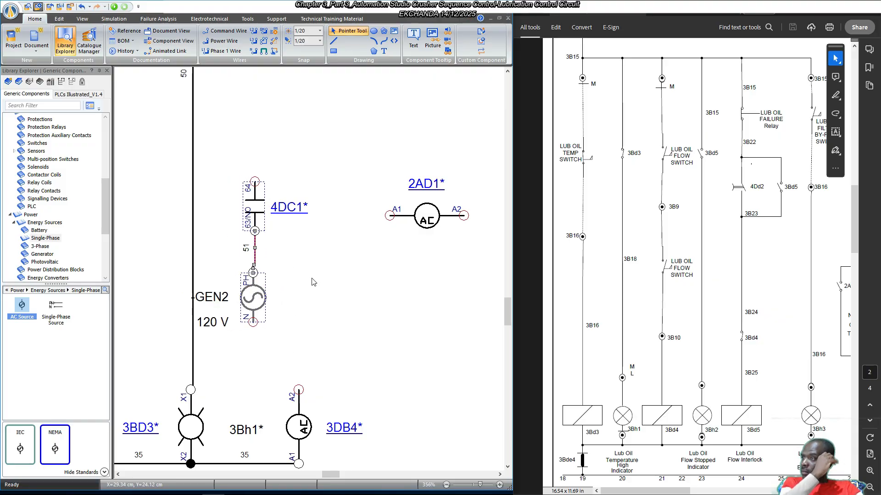
pyautogui.click(326, 263)
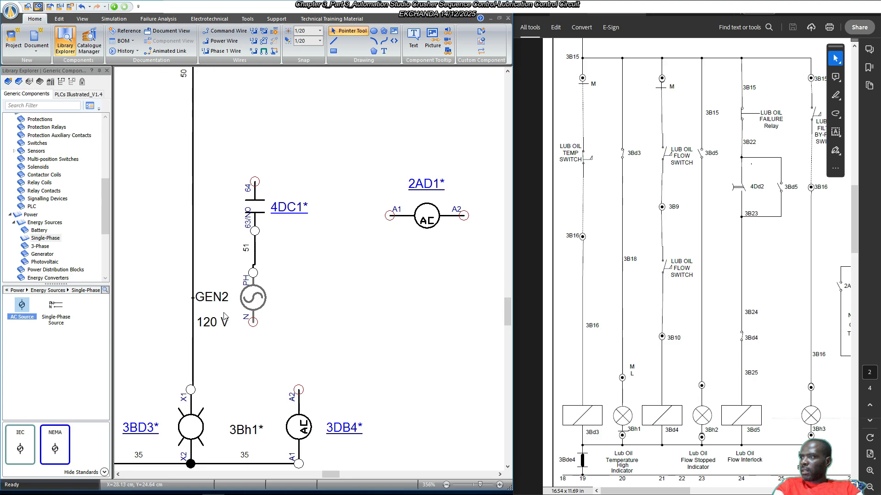
# Rotate the AC source's -GEN2 and 120 V labels left so both read vertically.
pyautogui.rightClick(218, 300)
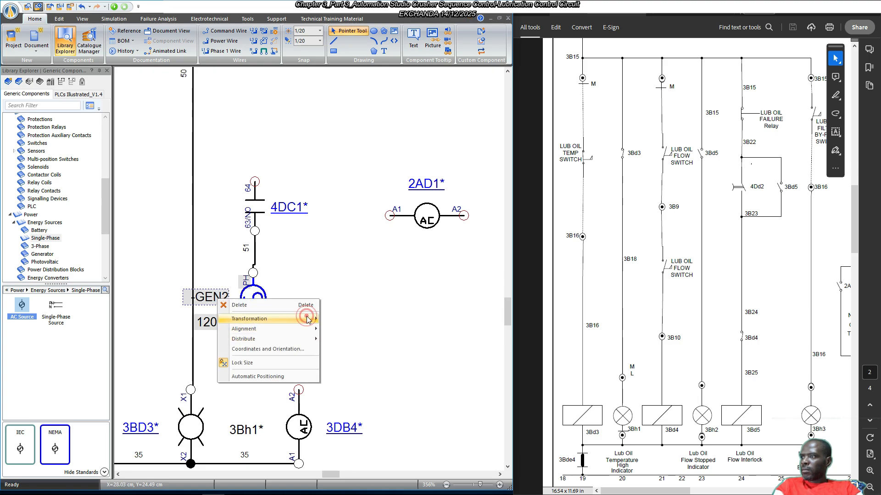
pyautogui.moveTo(303, 319)
pyautogui.click(359, 330)
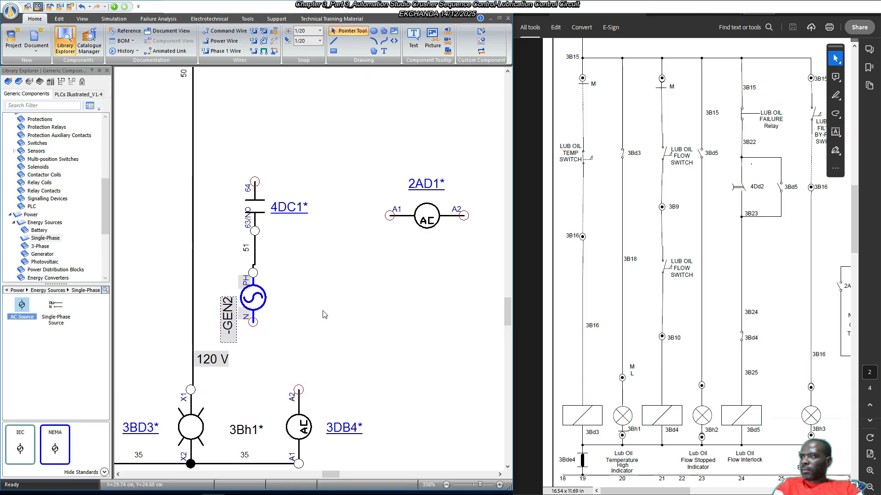
pyautogui.rightClick(220, 359)
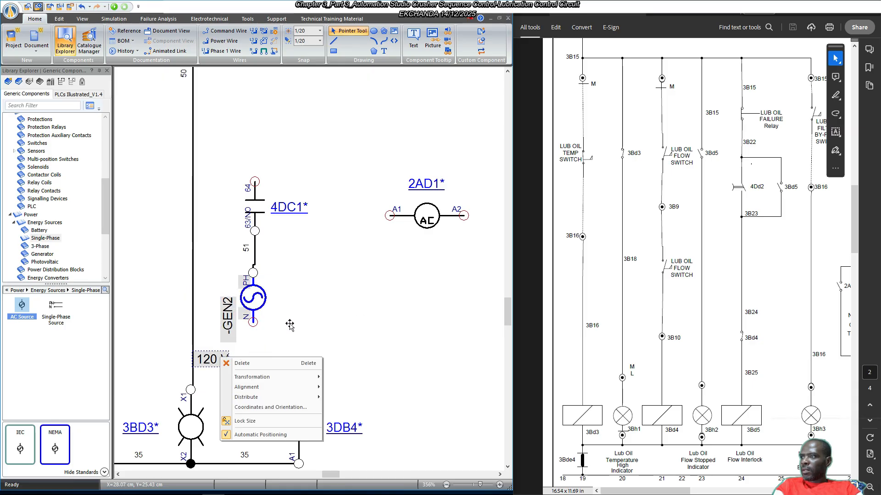
pyautogui.moveTo(299, 377)
pyautogui.click(367, 387)
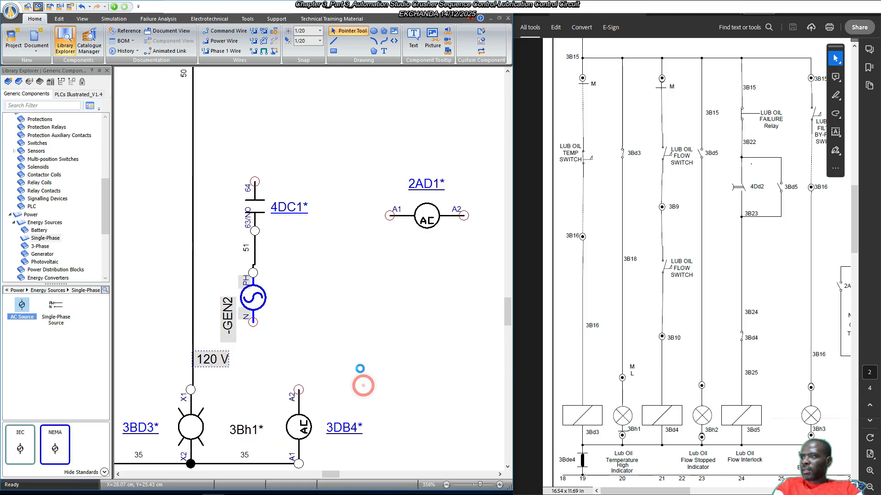
# Place the -GEN2 label left and the 120 V label right of the AC source, and lower the 63/NO label beside the contact's bottom port.
pyautogui.moveTo(227, 314); pyautogui.dragTo(224, 301)
pyautogui.click(295, 318)
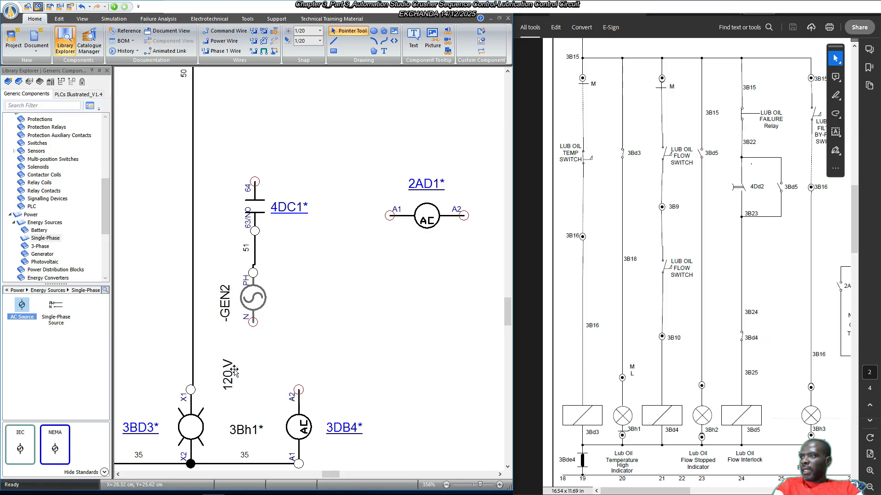
pyautogui.moveTo(226, 369); pyautogui.dragTo(277, 312)
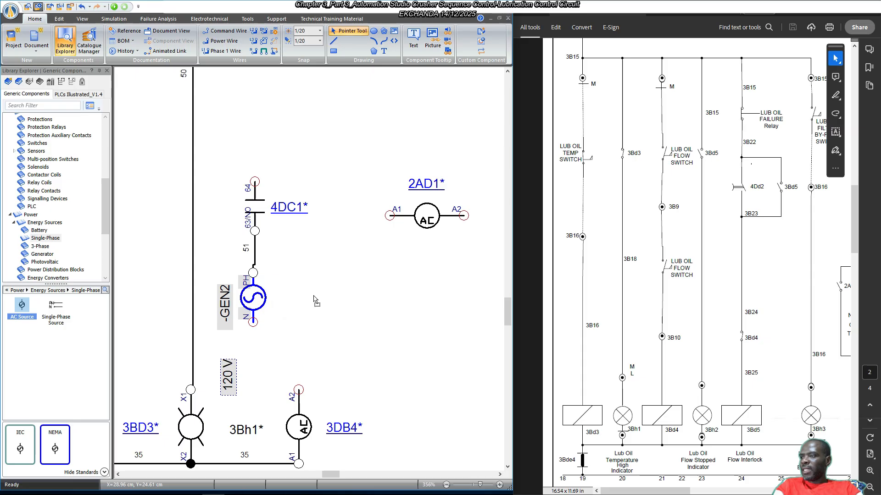
pyautogui.click(317, 288)
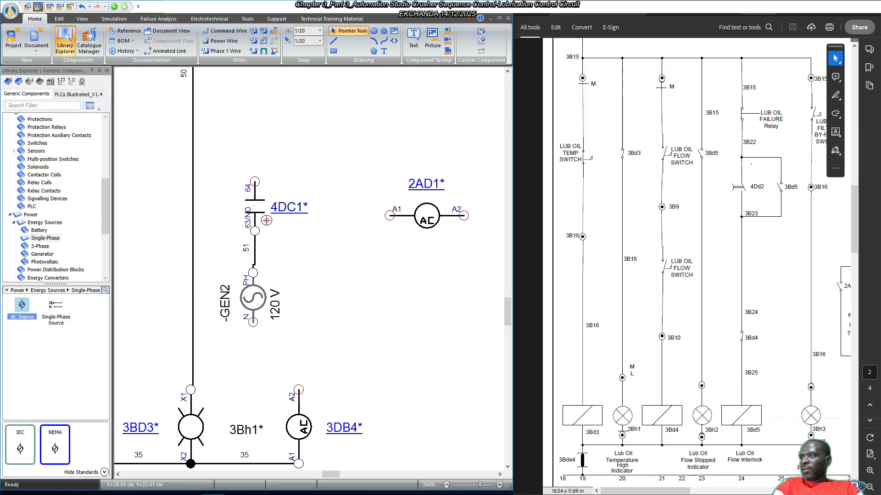
pyautogui.moveTo(248, 221); pyautogui.dragTo(250, 238)
pyautogui.click(291, 245)
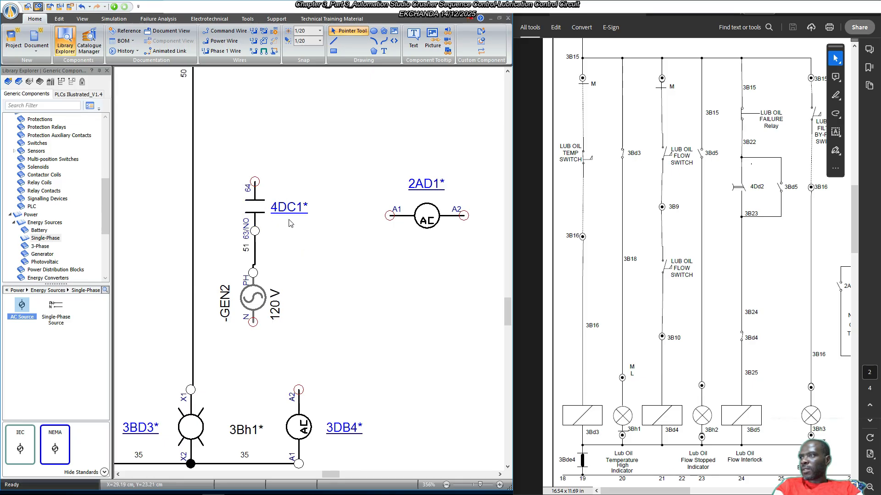
# Insert a NEMA alternating current relay coil to the right of the AC source and rotate it upright with A2 at the top.
pyautogui.click(41, 183)
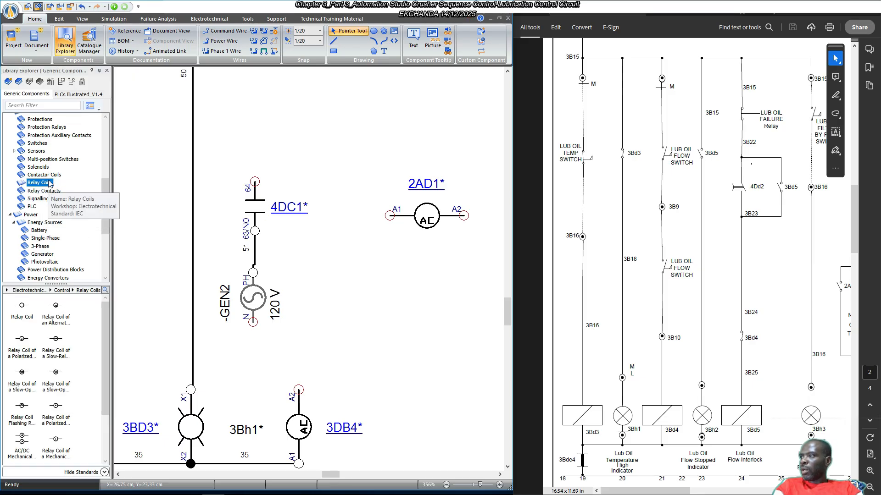
pyautogui.click(56, 307)
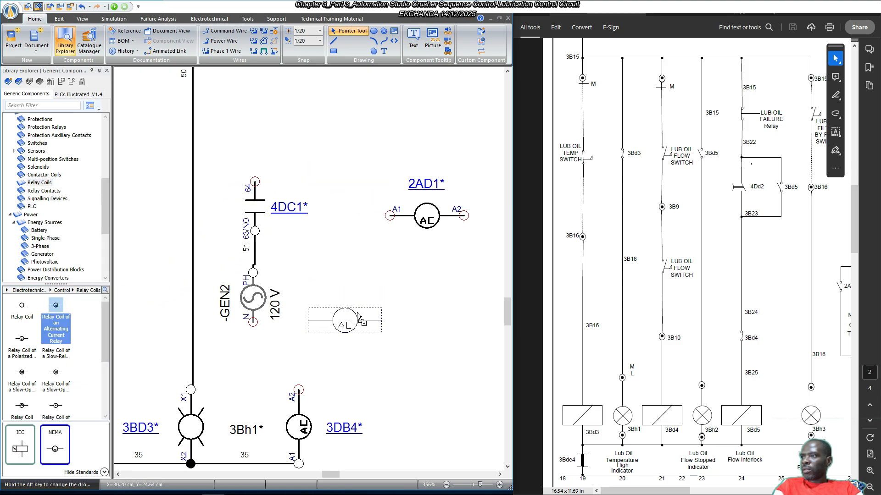
pyautogui.click(392, 311)
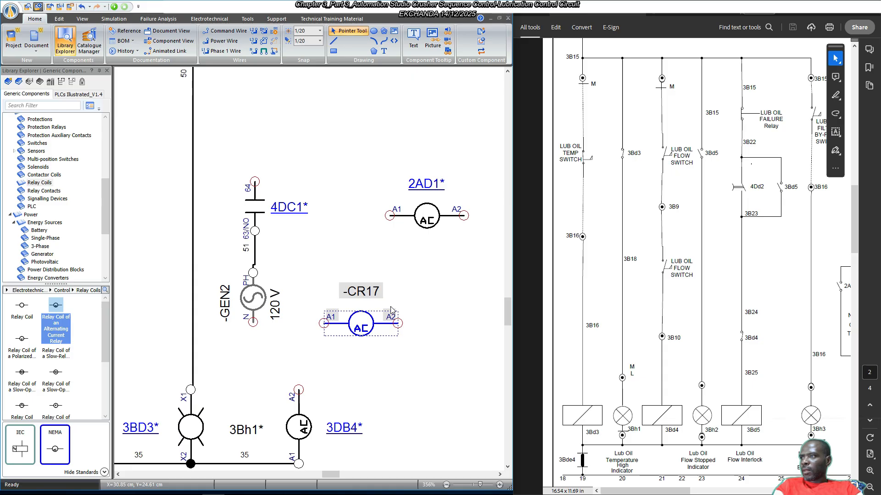
pyautogui.rightClick(362, 326)
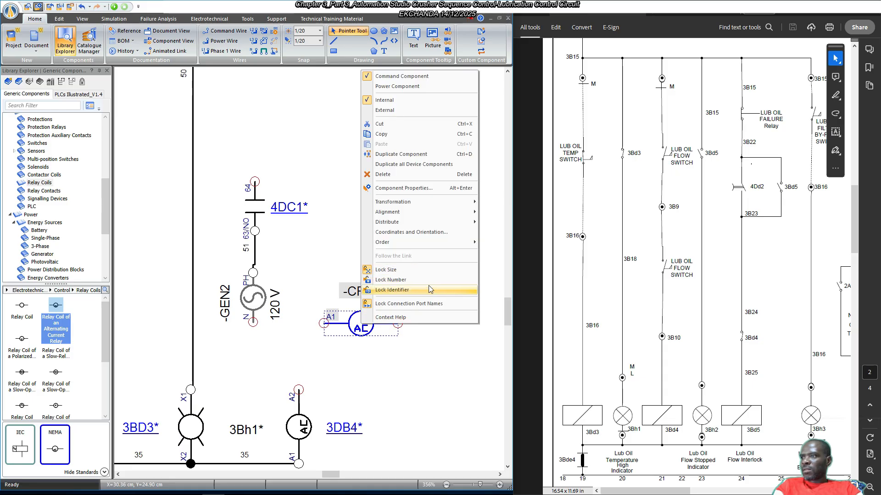
pyautogui.moveTo(440, 202)
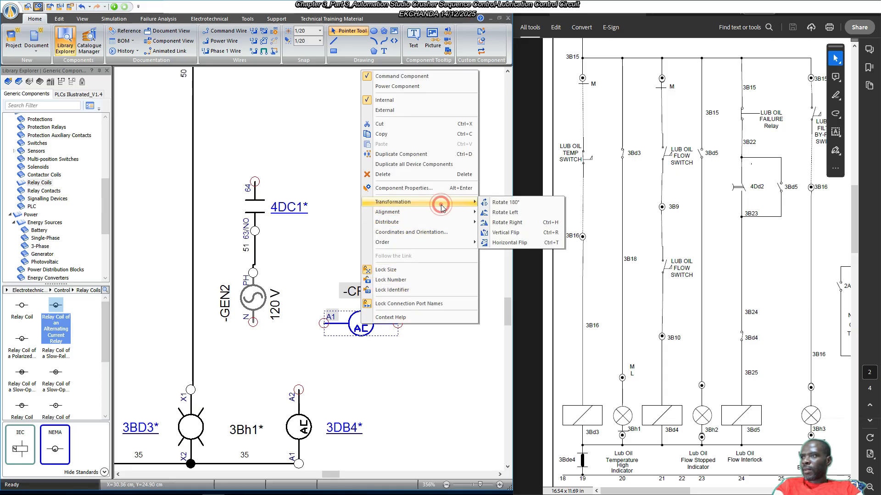
pyautogui.click(511, 223)
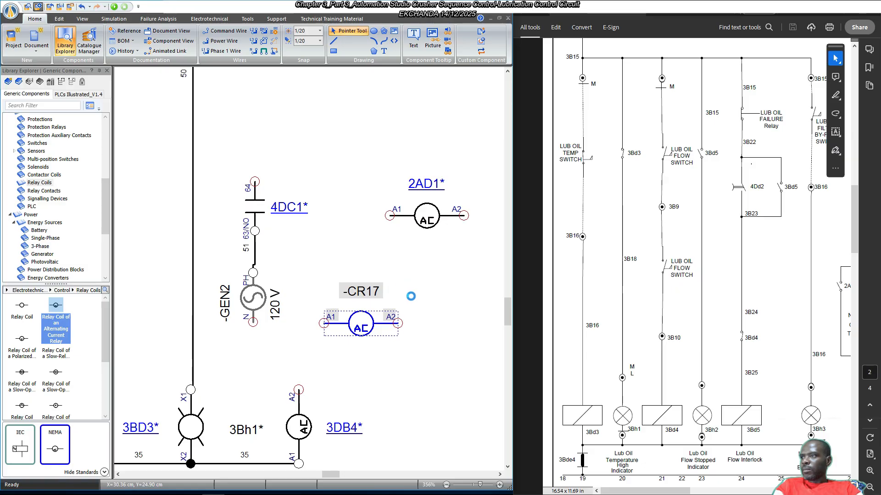
pyautogui.click(410, 315)
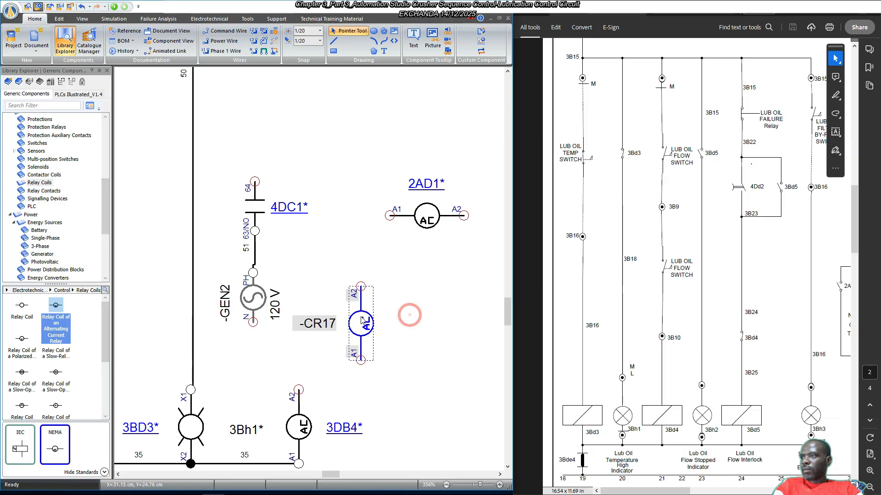
# Set the new AC relay coil's Item Identifier to Flow001 in its component properties.
pyautogui.doubleClick(373, 325)
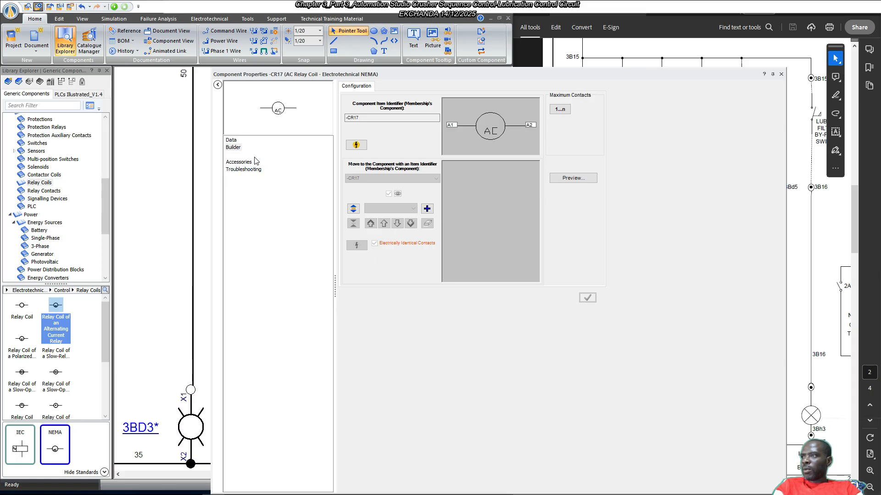
pyautogui.click(249, 169)
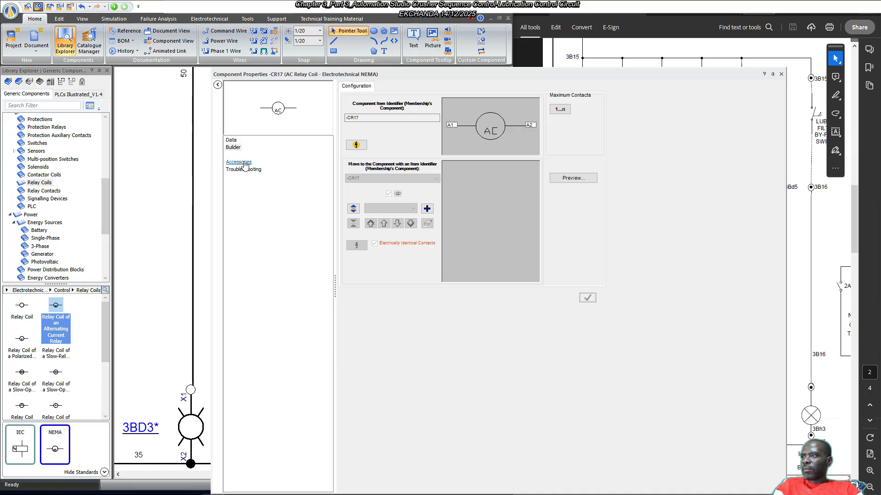
pyautogui.click(234, 147)
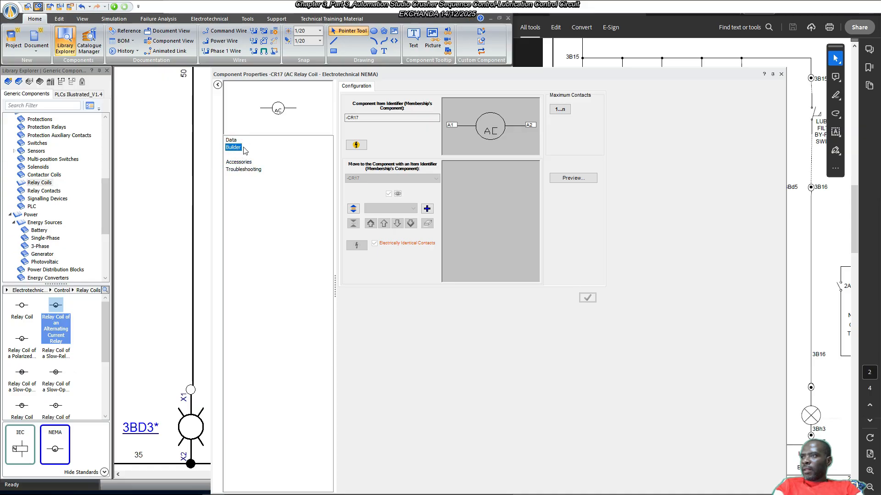
pyautogui.click(231, 140)
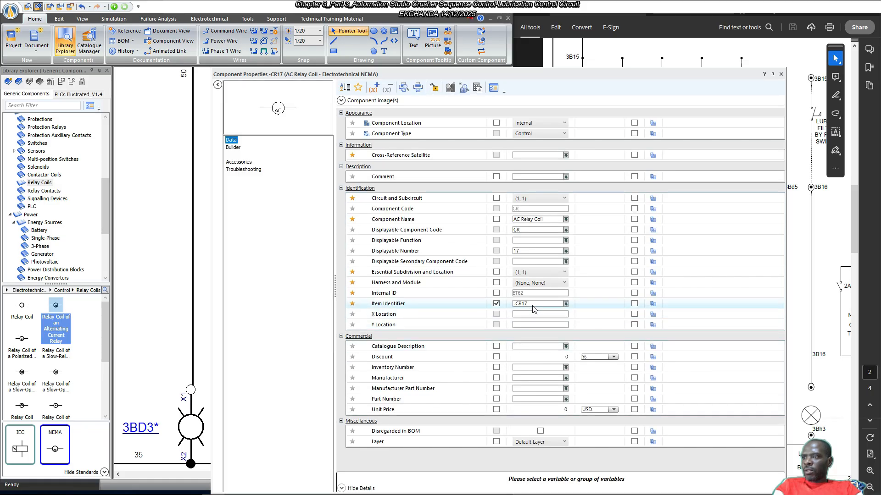
pyautogui.click(515, 303)
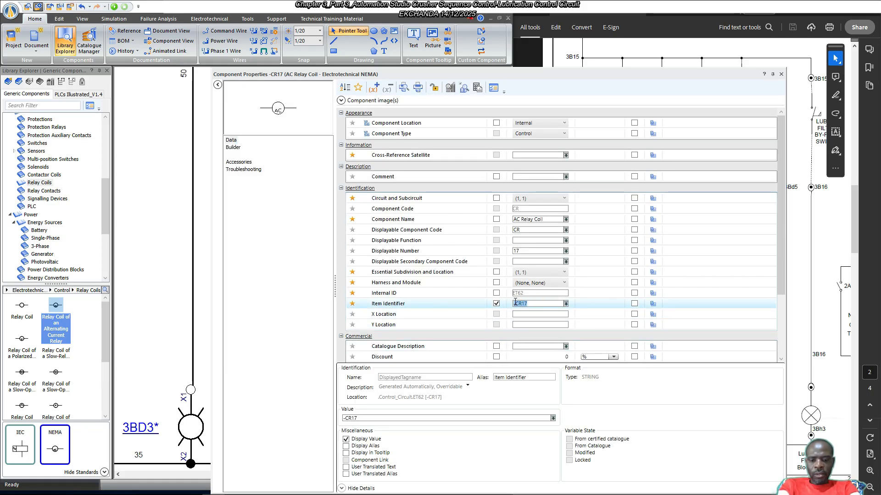
pyautogui.write('Flow001')
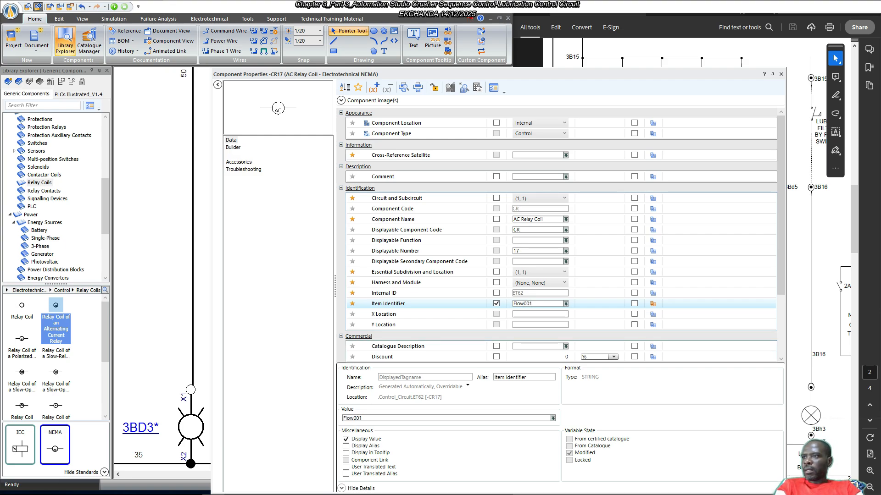
pyautogui.press('Return')
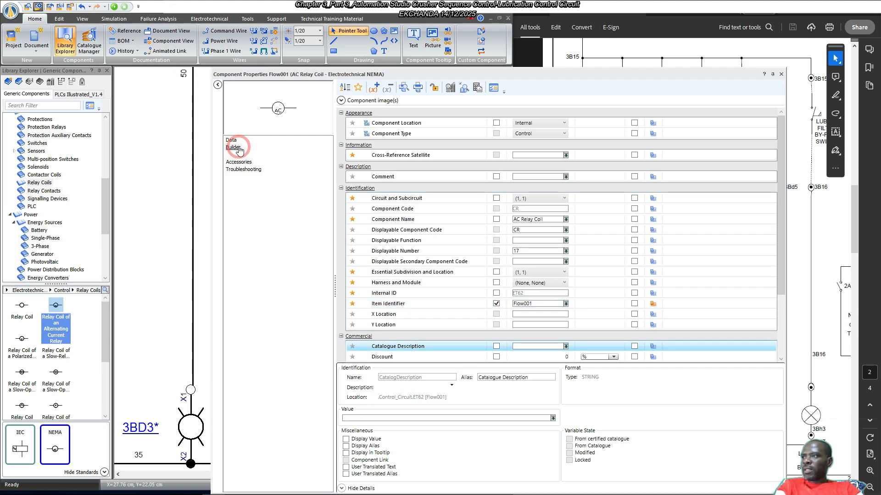
# Add a NO contact to the Flow001 relay coil's contact group in its Builder configuration and apply it.
pyautogui.click(233, 148)
pyautogui.click(427, 209)
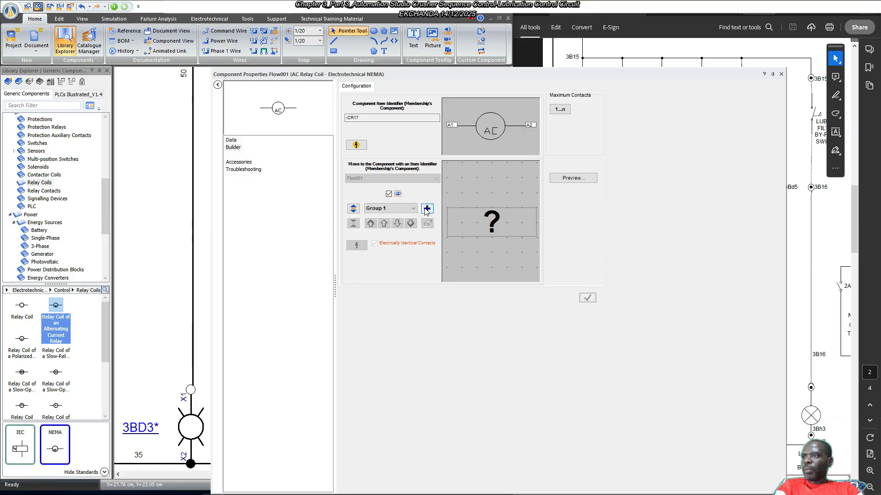
pyautogui.doubleClick(487, 227)
pyautogui.click(296, 169)
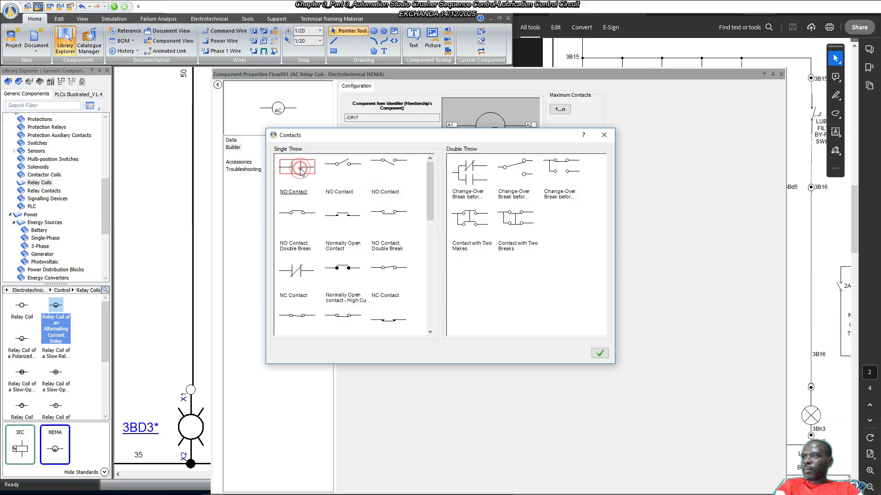
pyautogui.click(599, 354)
pyautogui.click(588, 298)
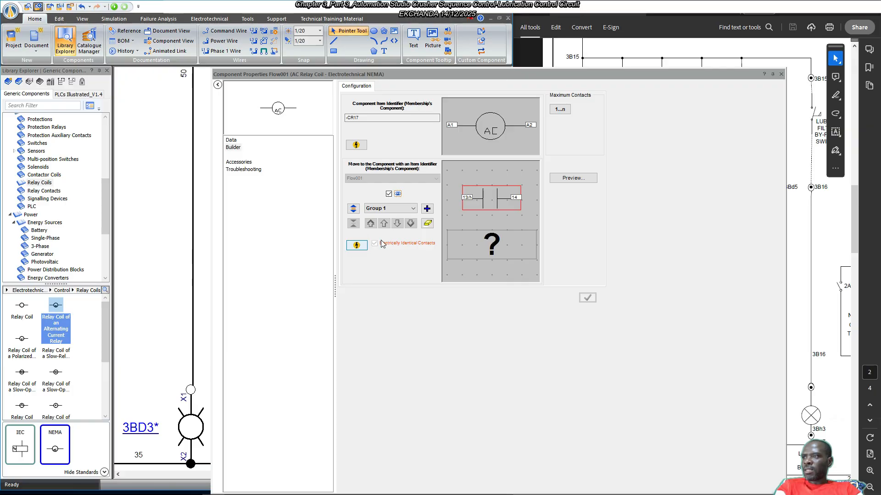
# Review the electrical characteristics of the Flow001 contact group, and close the component properties.
pyautogui.click(356, 246)
pyautogui.scroll(-3, 466, 317)
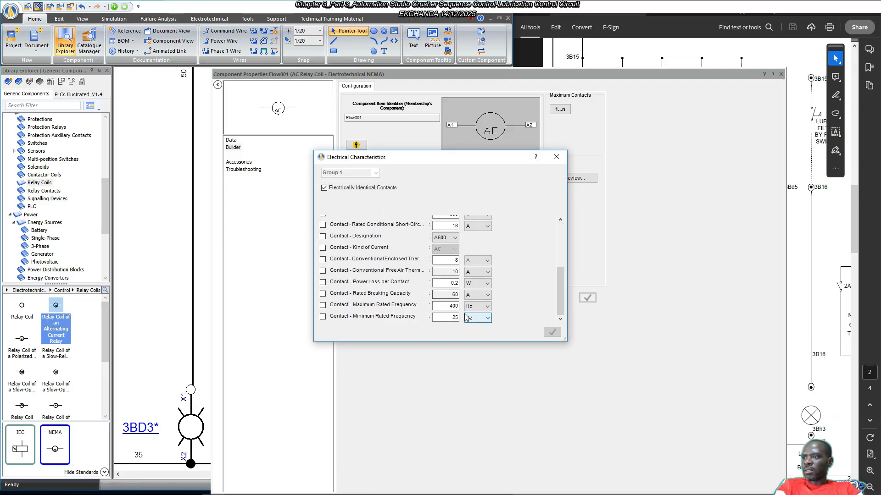
pyautogui.scroll(5, 461, 274)
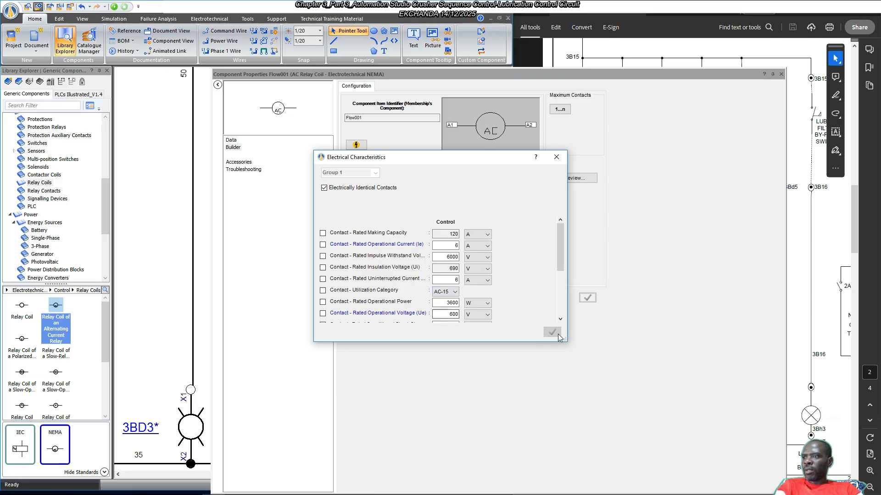
pyautogui.click(555, 157)
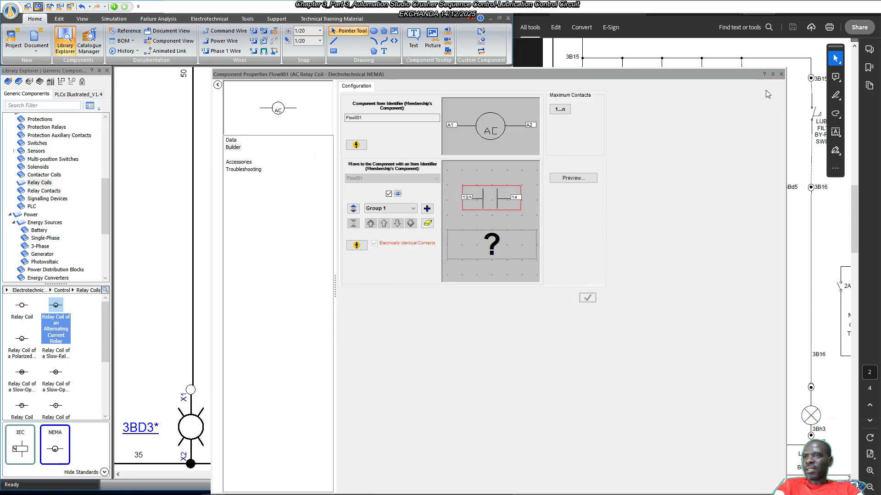
pyautogui.click(781, 74)
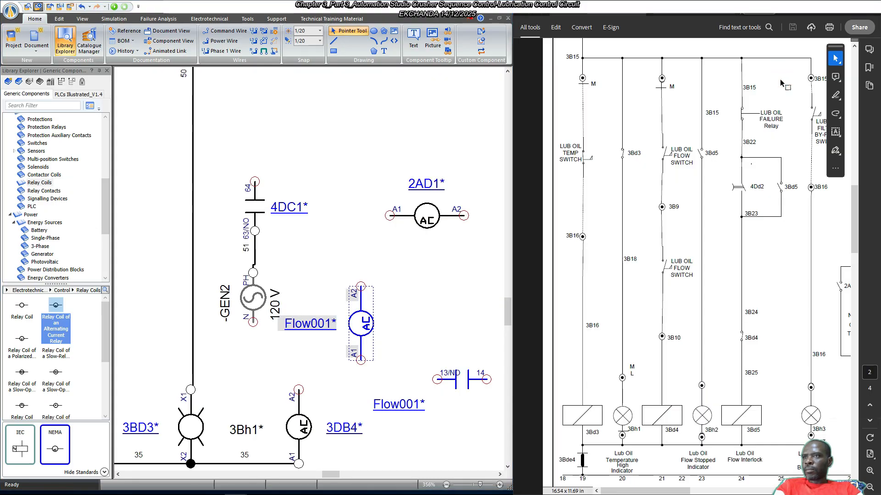
# Rotate the Flow001 coil's label left so it reads vertically.
pyautogui.click(400, 281)
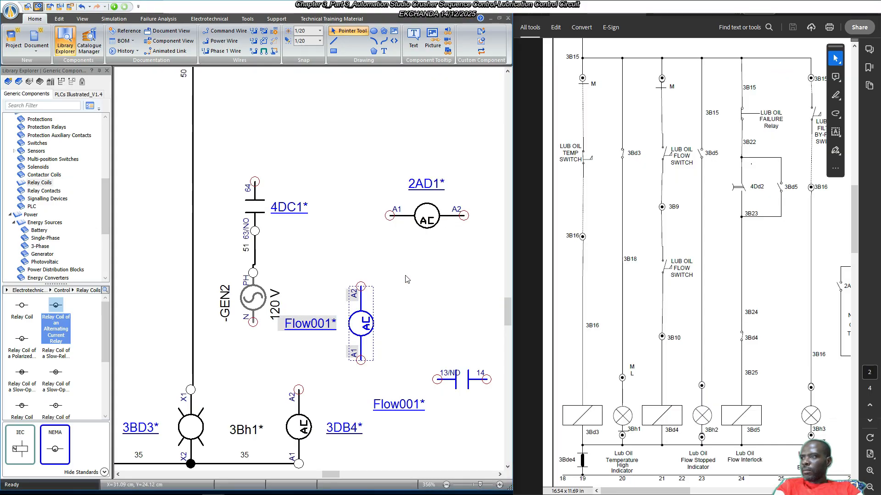
pyautogui.rightClick(317, 326)
pyautogui.moveTo(390, 346)
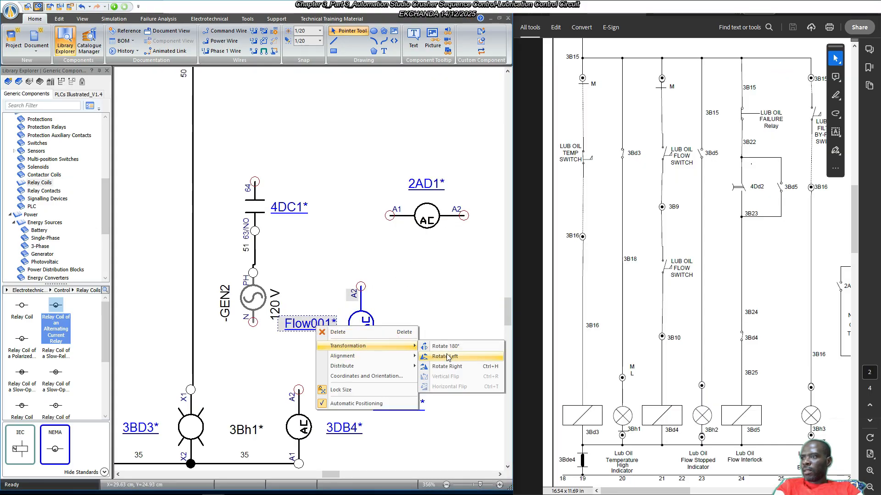
pyautogui.click(454, 355)
pyautogui.click(420, 326)
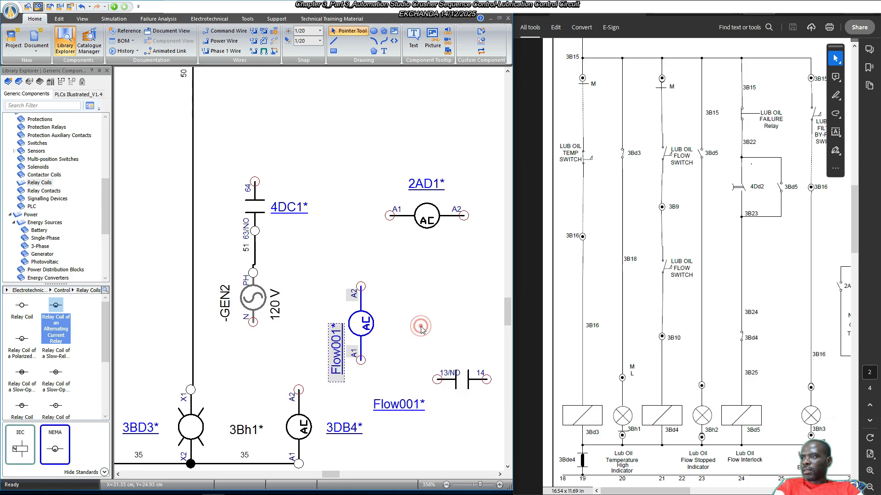
# Move the Flow001 relay coil above the 4DC1 contact, leaving clear space between them.
pyautogui.moveTo(343, 347); pyautogui.dragTo(259, 132)
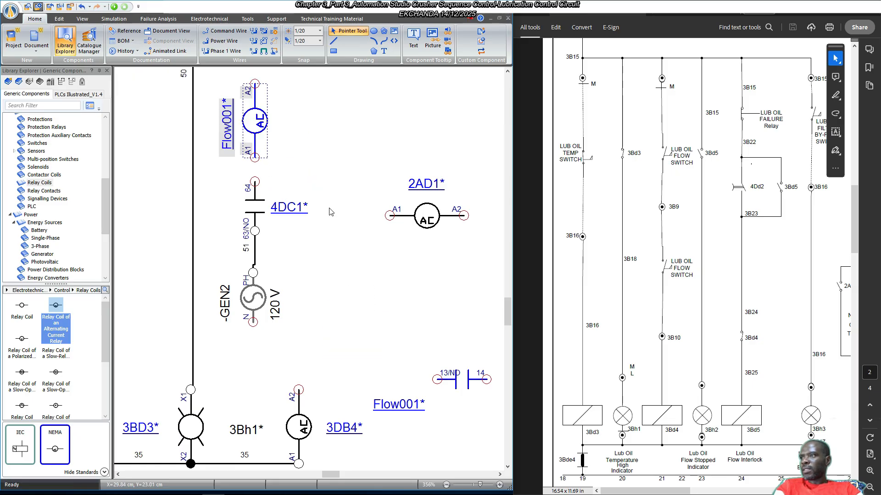
pyautogui.scroll(3, 293, 200)
pyautogui.moveTo(254, 209); pyautogui.dragTo(254, 169)
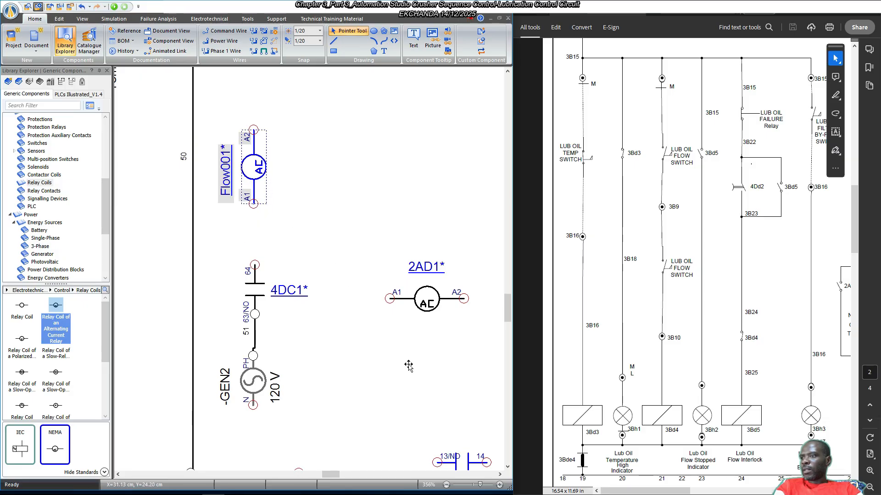
# Move the Flow001 NO contact above the 2AD1 coil and centre its label beneath it.
pyautogui.scroll(-1, 408, 371)
pyautogui.moveTo(458, 440); pyautogui.dragTo(427, 172)
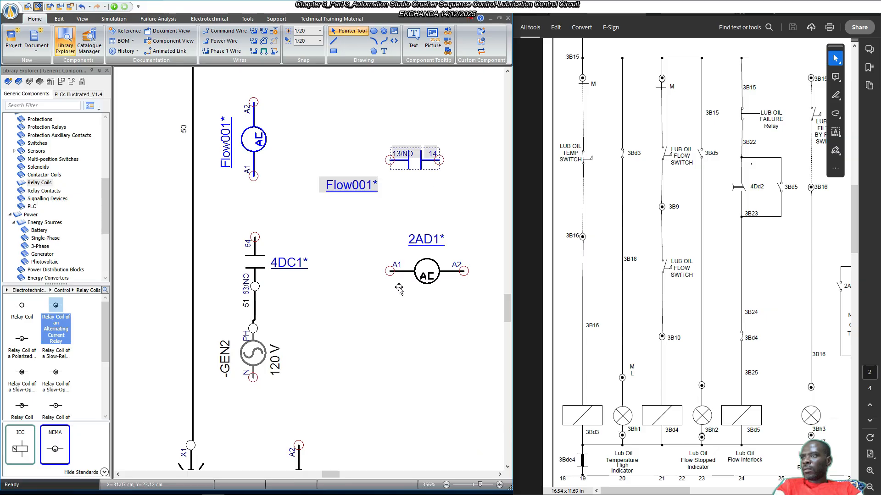
pyautogui.moveTo(345, 185); pyautogui.dragTo(414, 192)
pyautogui.click(448, 126)
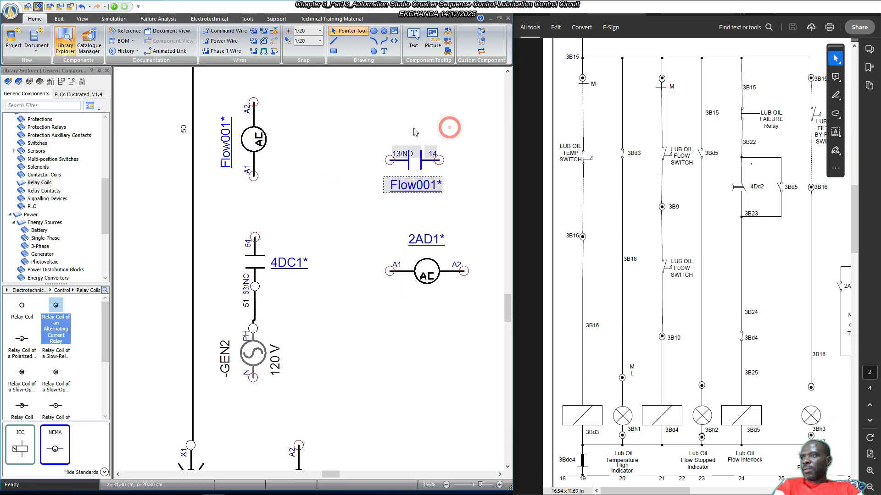
# Copy the Flow001 relay coil to the right of the AC source and set the copy's Item Identifier to Flow002.
pyautogui.moveTo(243, 143); pyautogui.dragTo(365, 353)
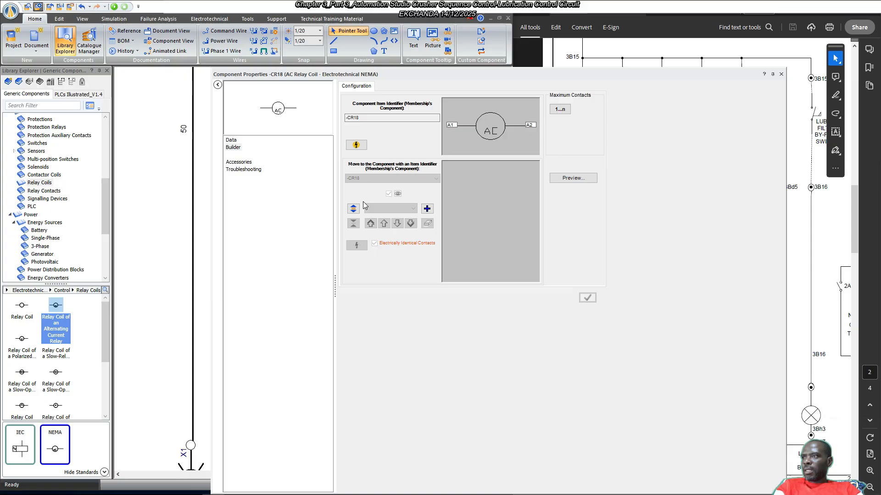
pyautogui.click(232, 142)
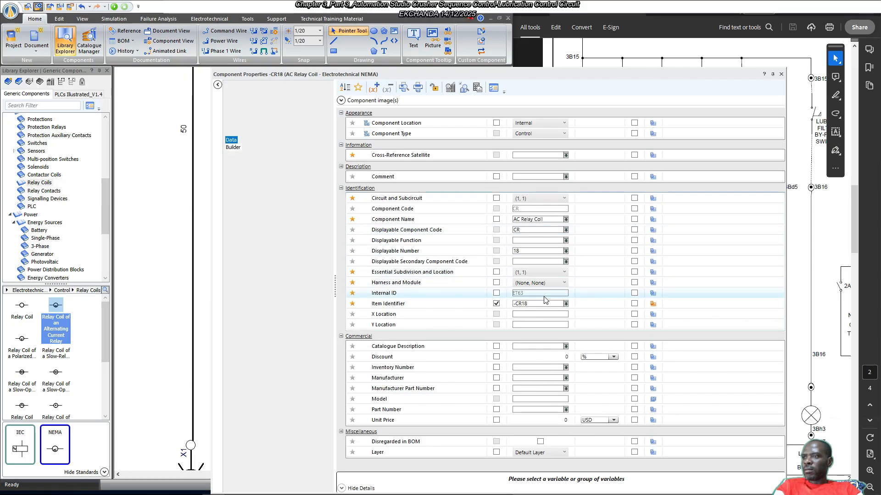
pyautogui.click(510, 304)
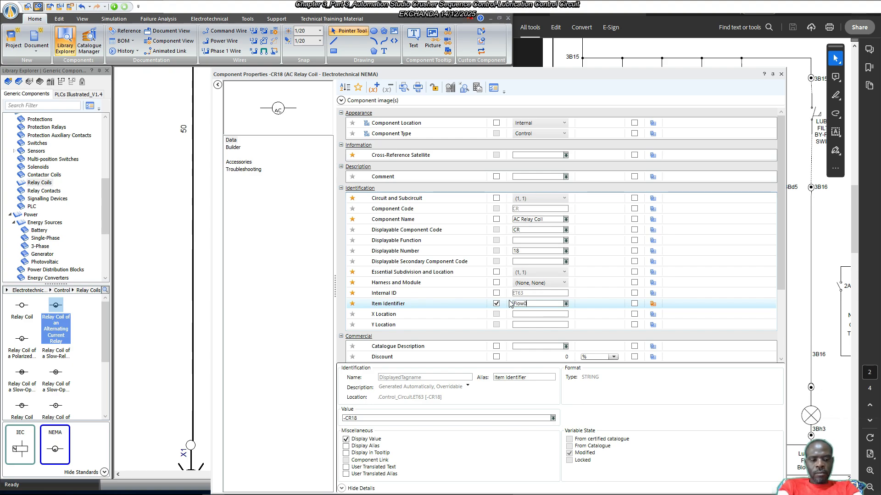
pyautogui.press('Return')
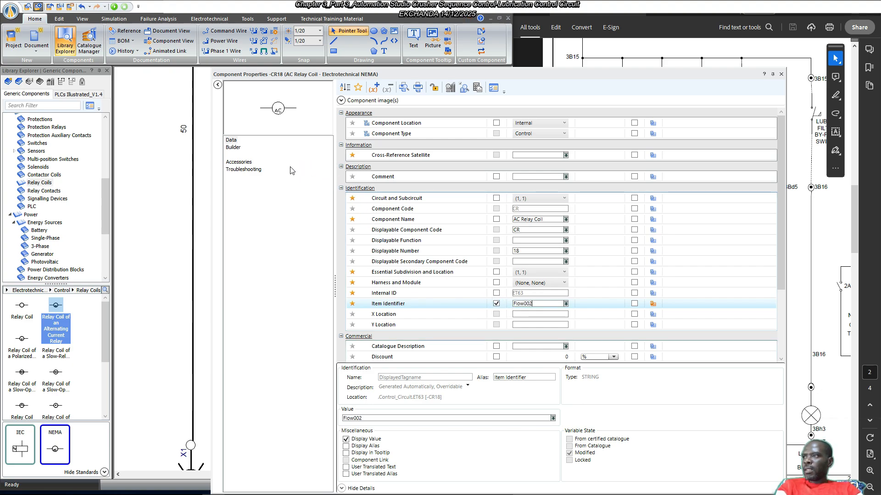
# Add a NO contact to the Flow002 relay coil's contact group, apply the configuration and close the component properties.
pyautogui.click(233, 147)
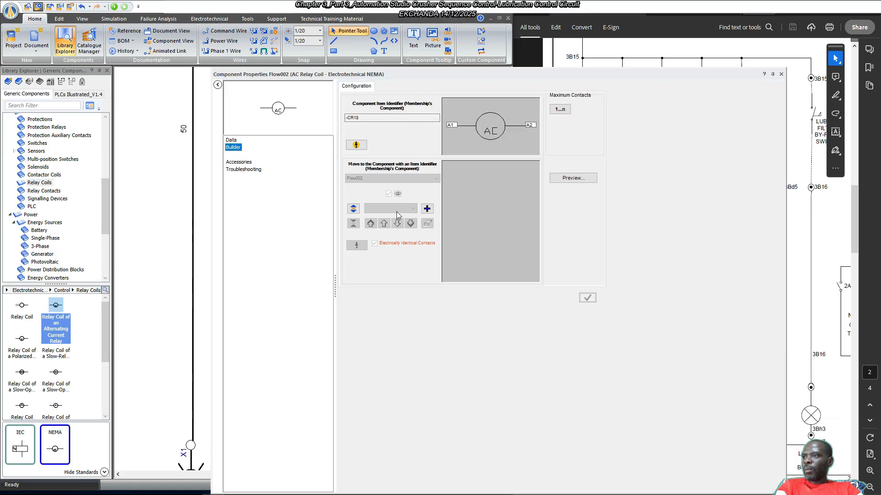
pyautogui.click(427, 209)
pyautogui.click(486, 219)
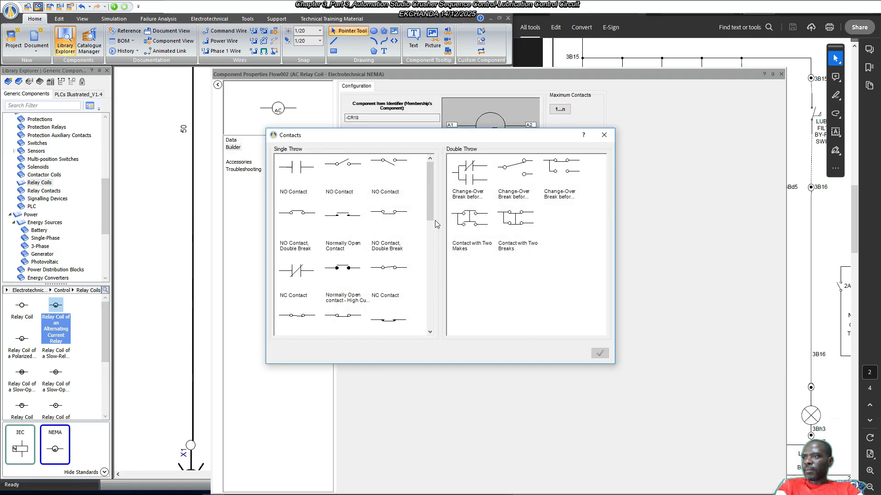
pyautogui.doubleClick(315, 179)
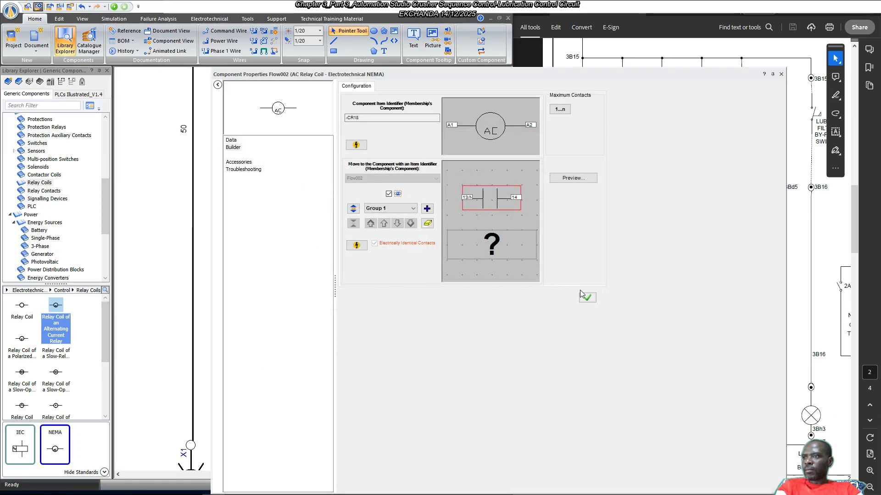
pyautogui.click(586, 297)
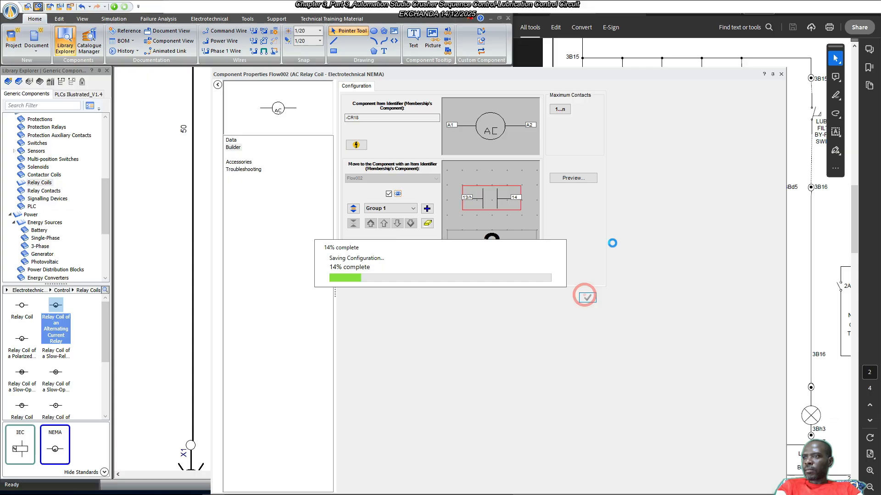
pyautogui.click(781, 74)
# Centre the Flow002 label beneath its NO contact and shift the contact slightly left.
pyautogui.click(437, 350)
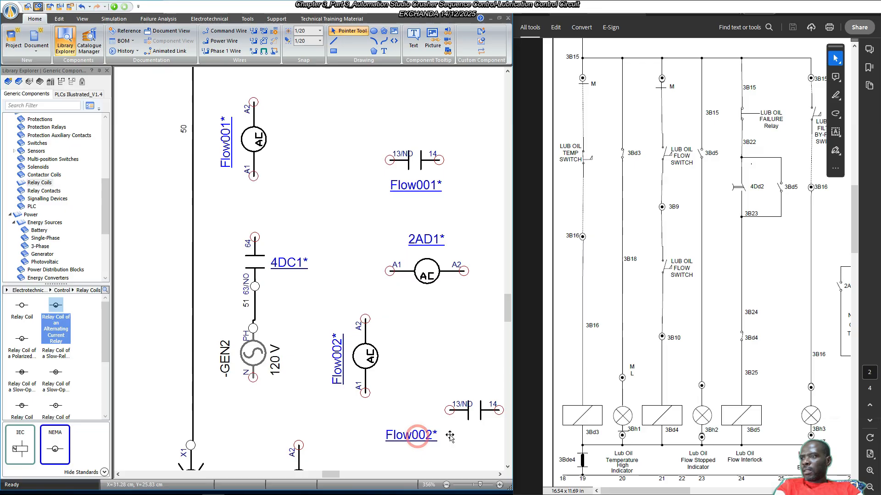
pyautogui.moveTo(421, 437); pyautogui.dragTo(481, 439)
pyautogui.click(460, 403)
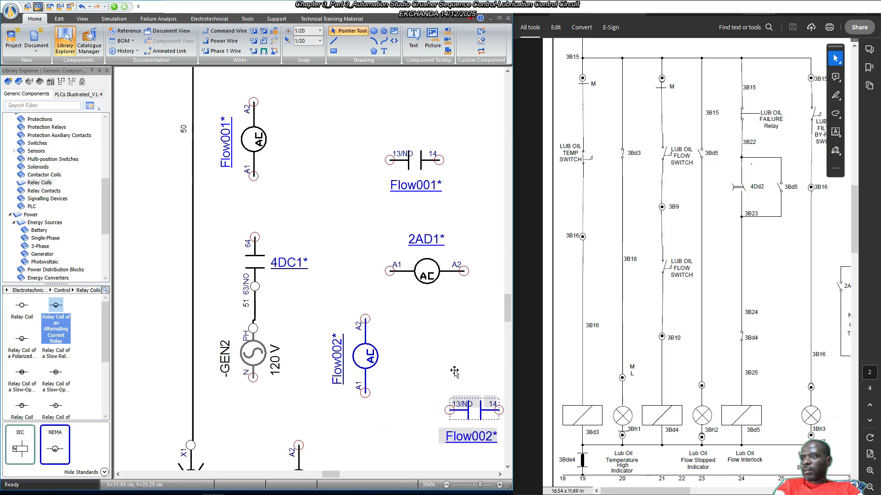
pyautogui.click(445, 350)
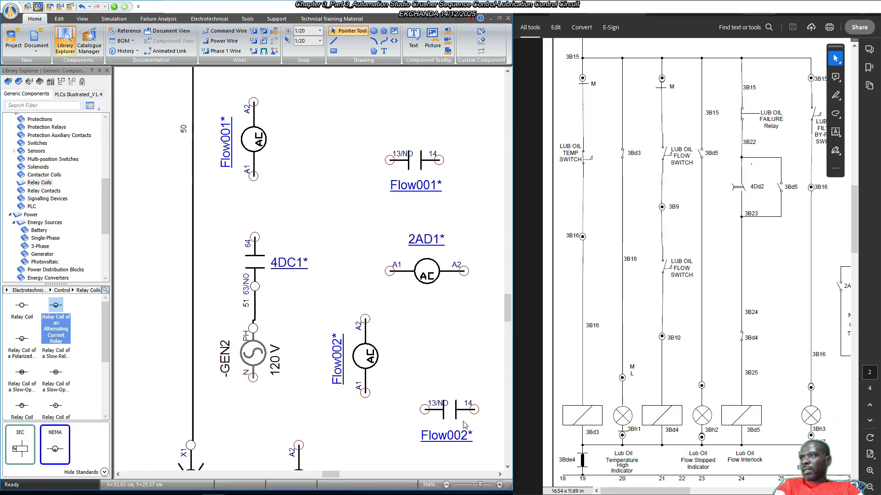
# Move the Flow002 coil to the right of the Flow001 coil, and raise the Flow001 coil level with it.
pyautogui.moveTo(367, 357); pyautogui.dragTo(324, 148)
pyautogui.scroll(3, 324, 215)
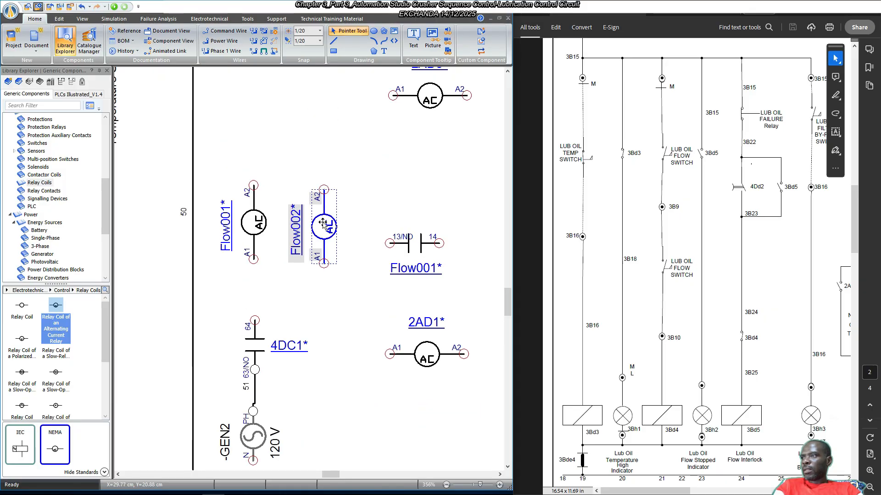
pyautogui.scroll(2, 323, 224)
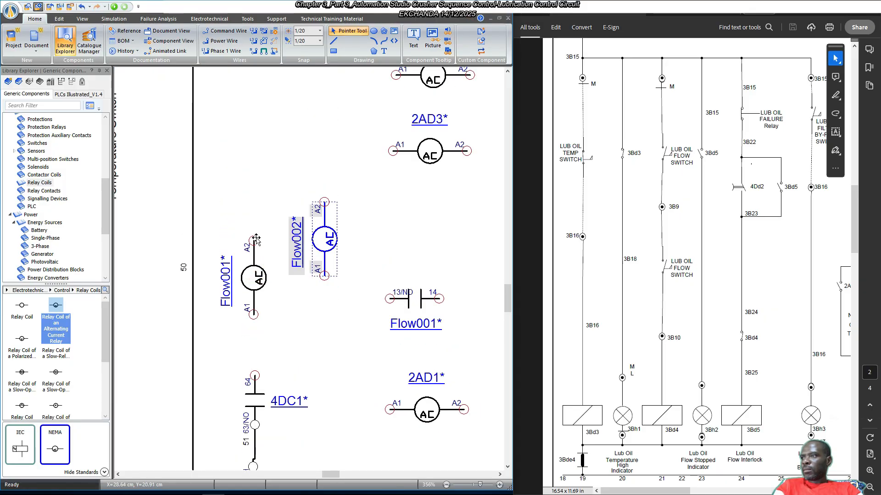
pyautogui.click(257, 277)
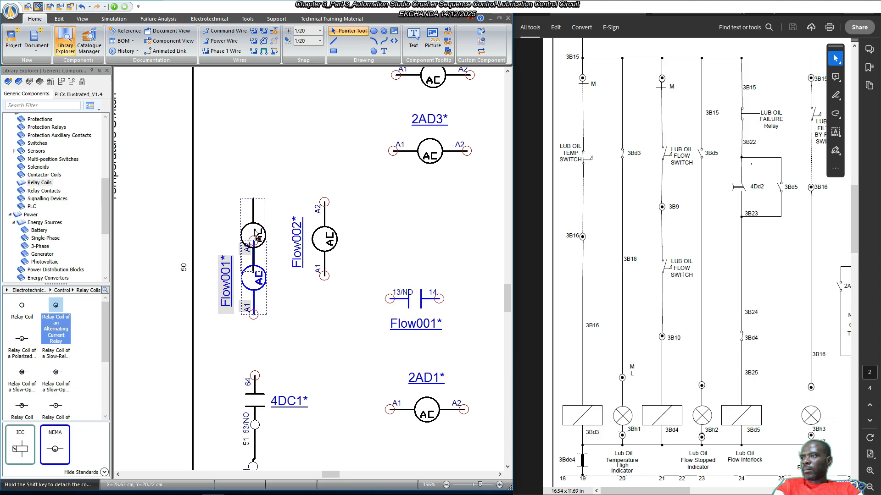
pyautogui.click(400, 234)
# Move the Flow001 NO contact below the 2AD1 coil, directly above the Flow002 contact.
pyautogui.scroll(-2, 400, 231)
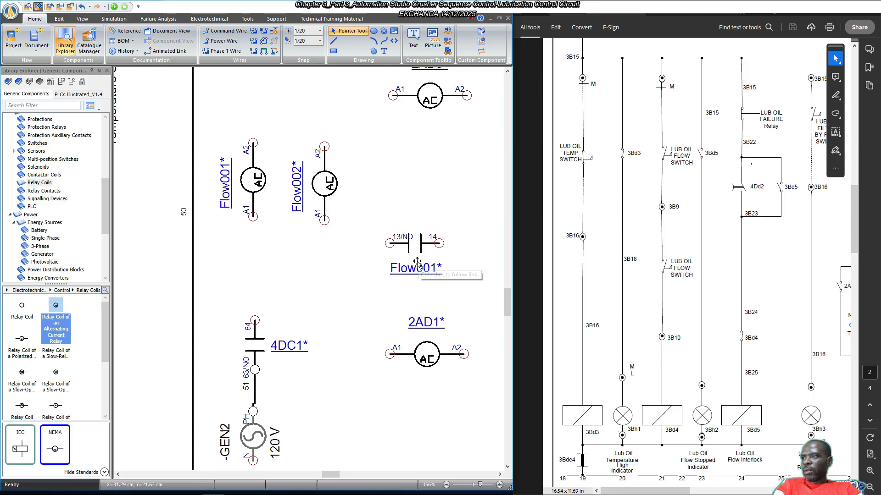
pyautogui.scroll(-3, 410, 288)
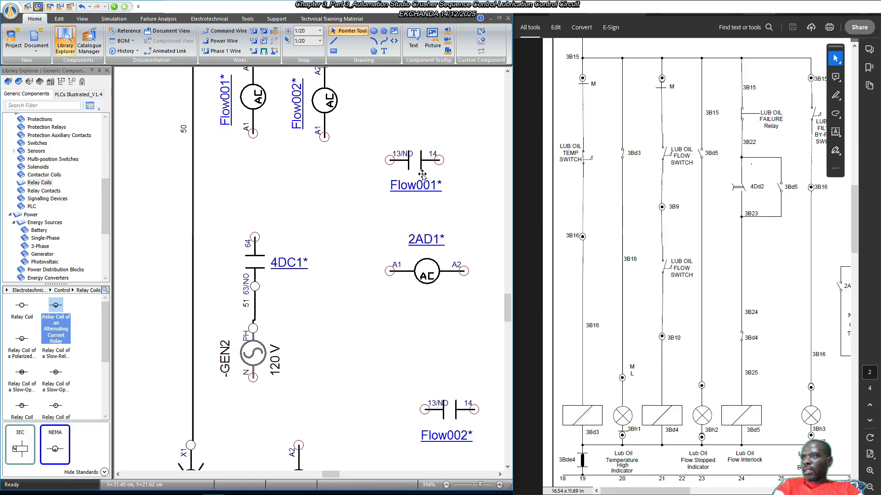
pyautogui.click(422, 174)
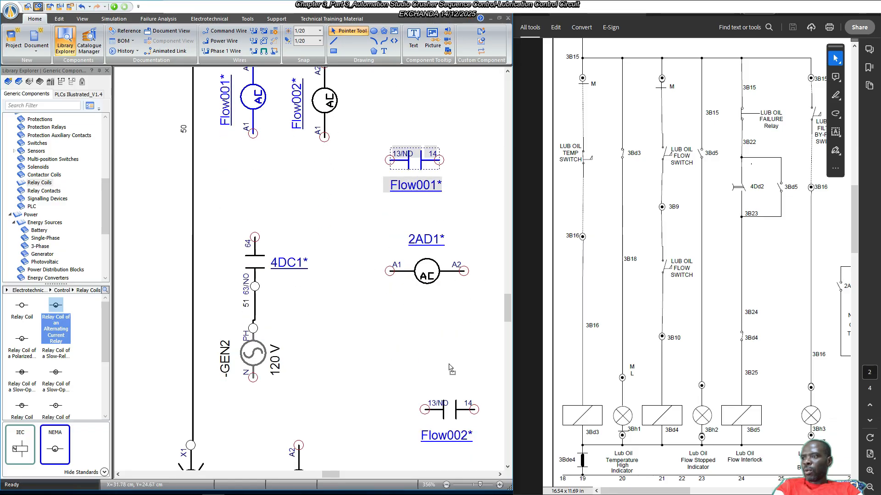
pyautogui.moveTo(458, 335); pyautogui.dragTo(453, 374)
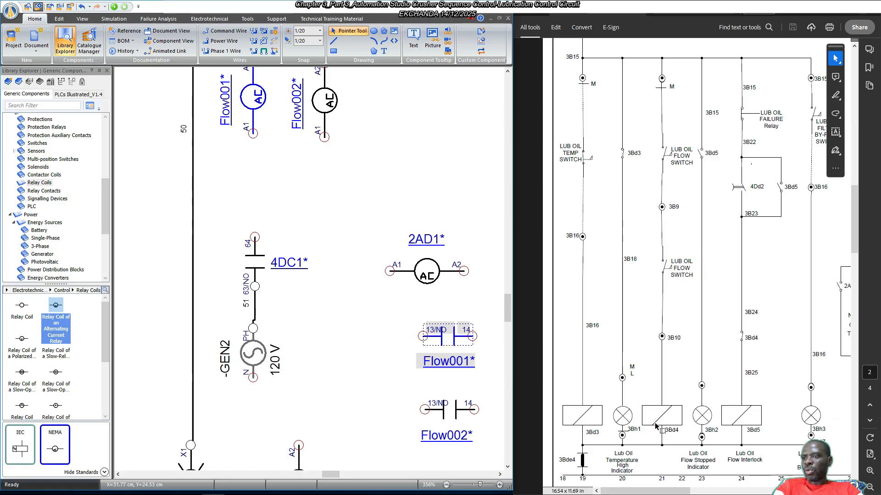
# Move the 3DB4 relay coil slightly to the right along the bottom wire.
pyautogui.scroll(-3, 395, 312)
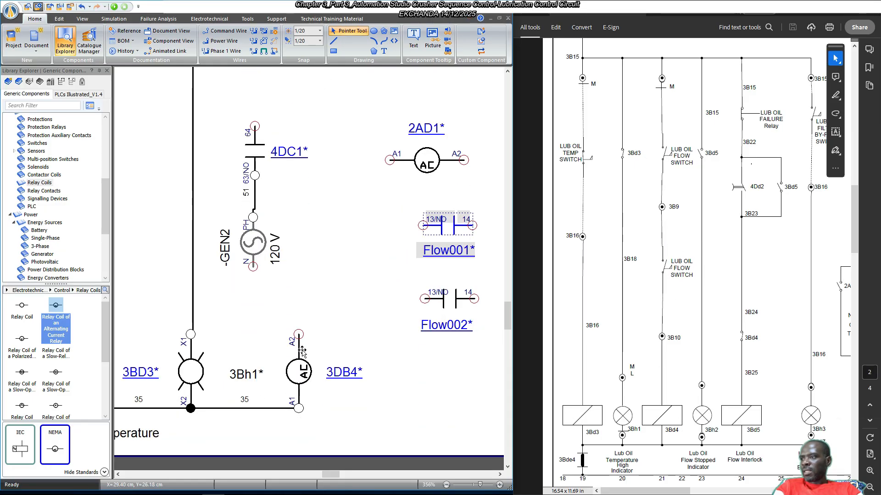
pyautogui.scroll(1, 346, 358)
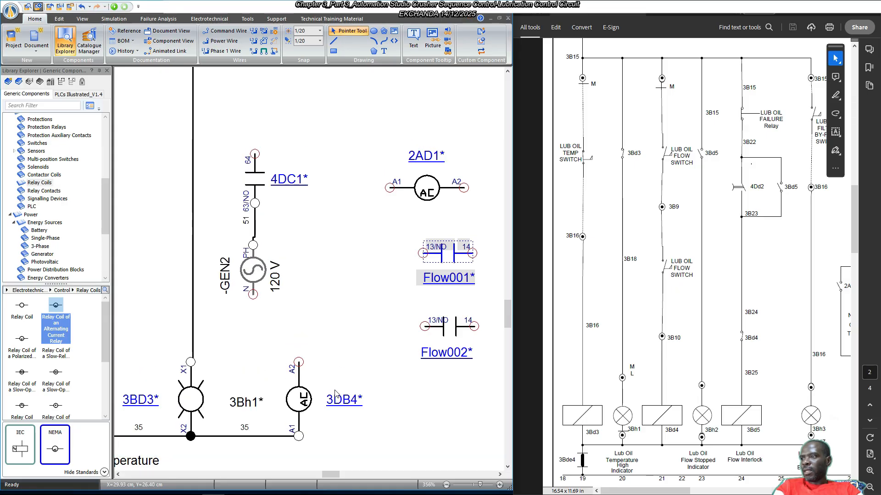
pyautogui.moveTo(305, 400); pyautogui.dragTo(338, 401)
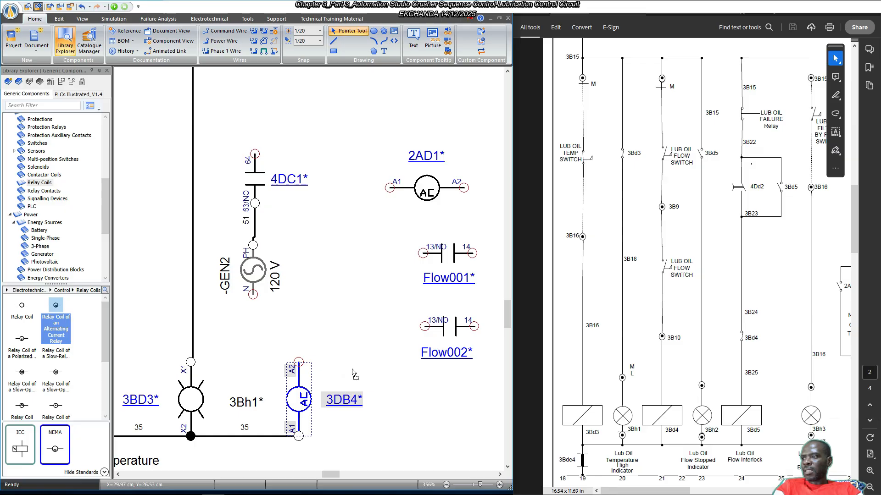
pyautogui.click(363, 321)
pyautogui.scroll(1, 369, 314)
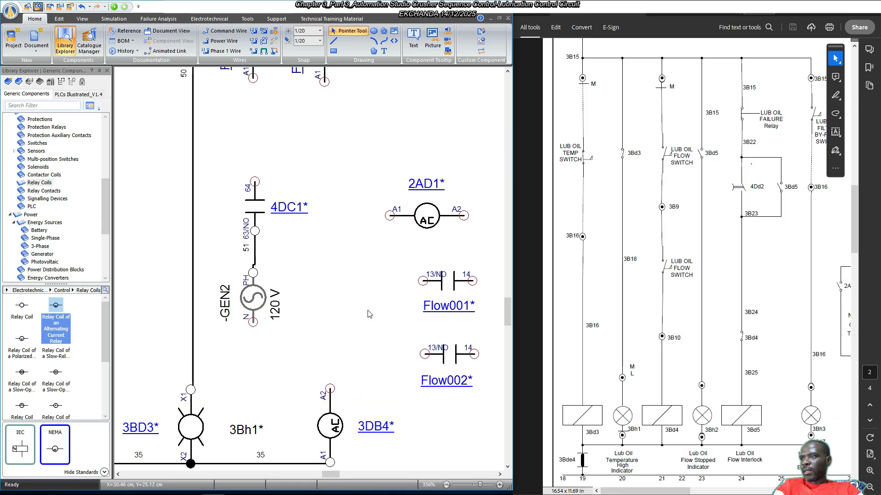
# Rotate the Flow001 and Flow002 NO contacts left together so both stand vertically.
pyautogui.click(446, 275)
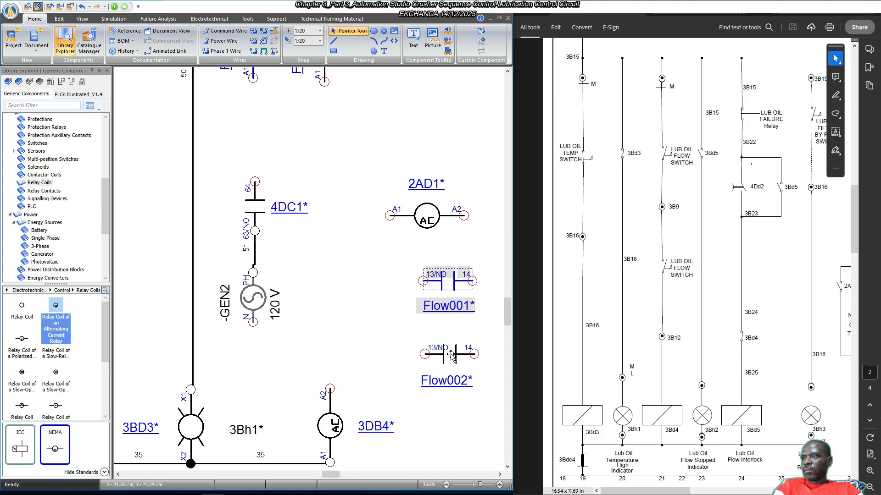
pyautogui.click(450, 354)
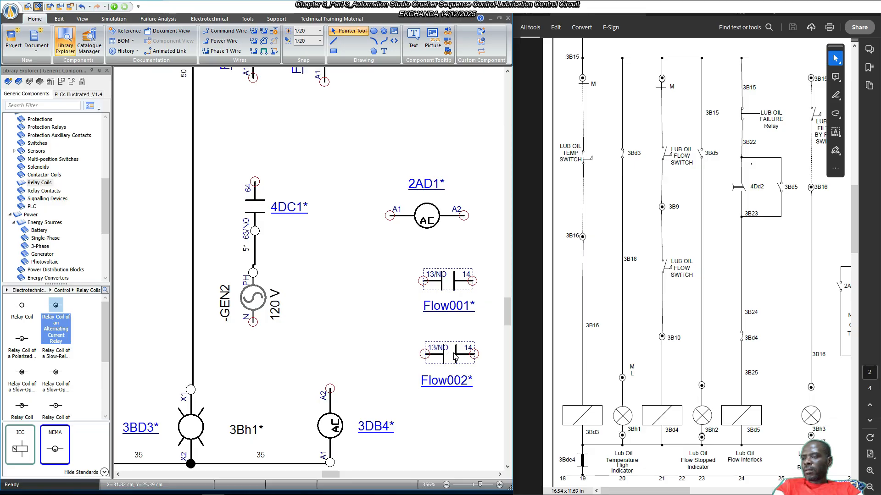
pyautogui.rightClick(453, 354)
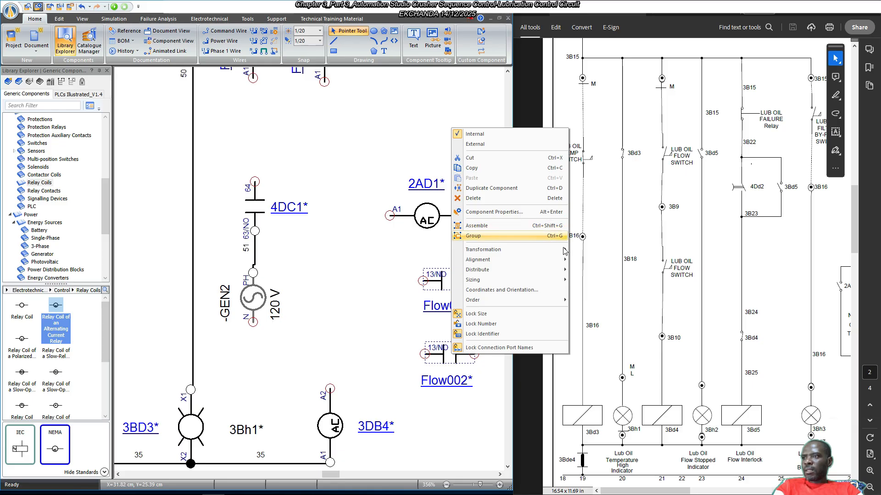
pyautogui.moveTo(566, 252)
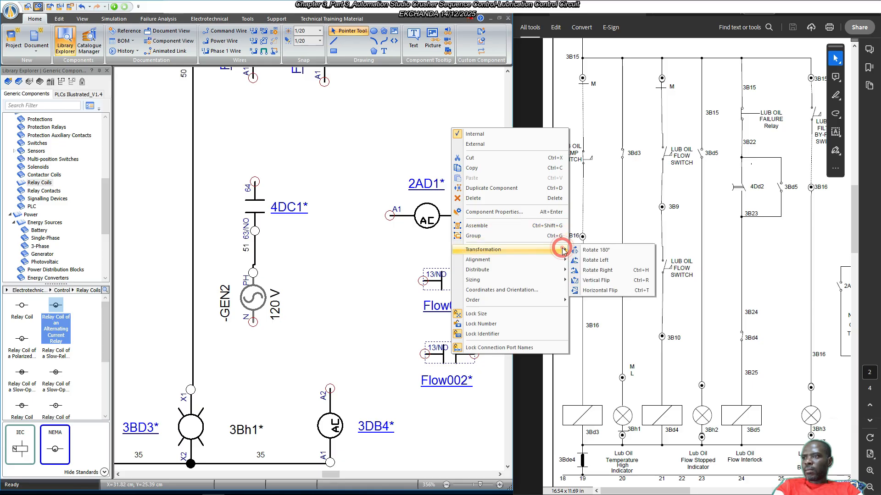
pyautogui.click(607, 257)
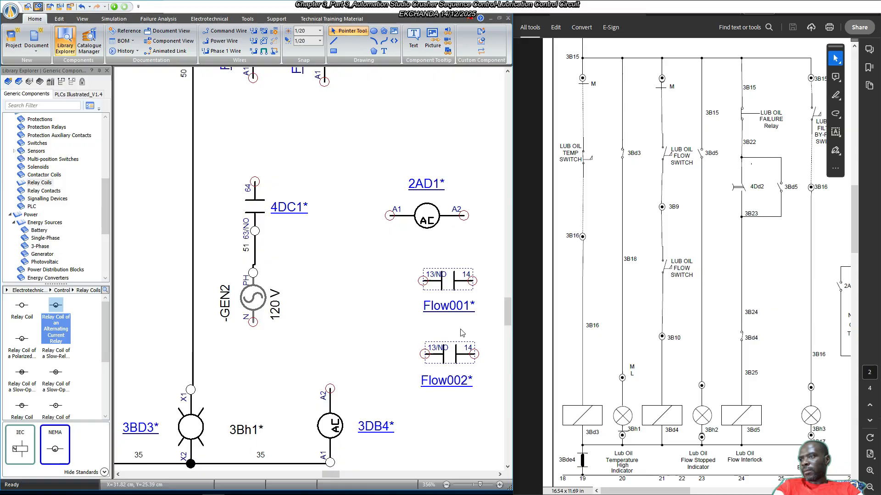
pyautogui.click(490, 276)
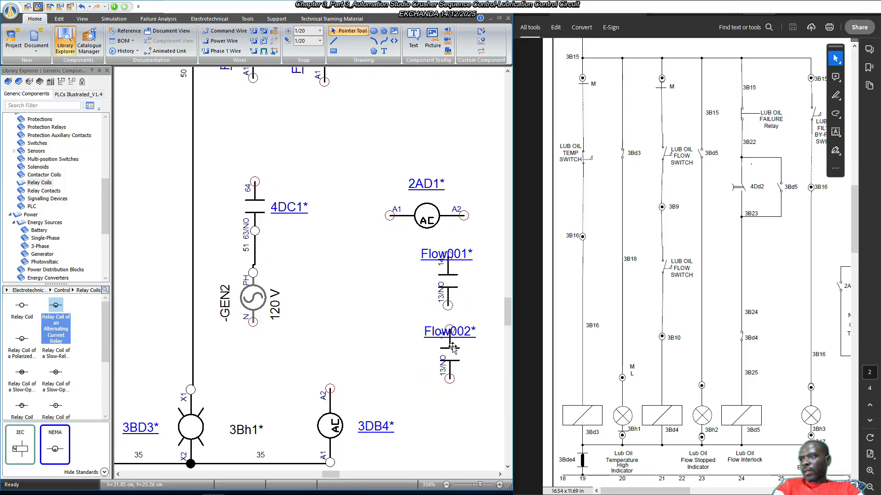
# Move the Flow001 contact just below and right of the Flow002 coil, and the Flow002 contact to the right of GEN2.
pyautogui.scroll(1, 451, 348)
pyautogui.moveTo(454, 342); pyautogui.dragTo(358, 183)
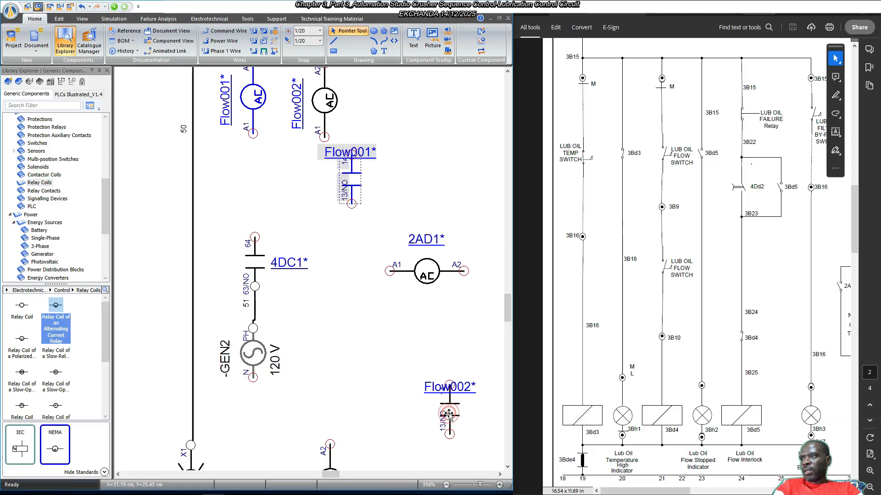
pyautogui.moveTo(451, 415); pyautogui.dragTo(340, 333)
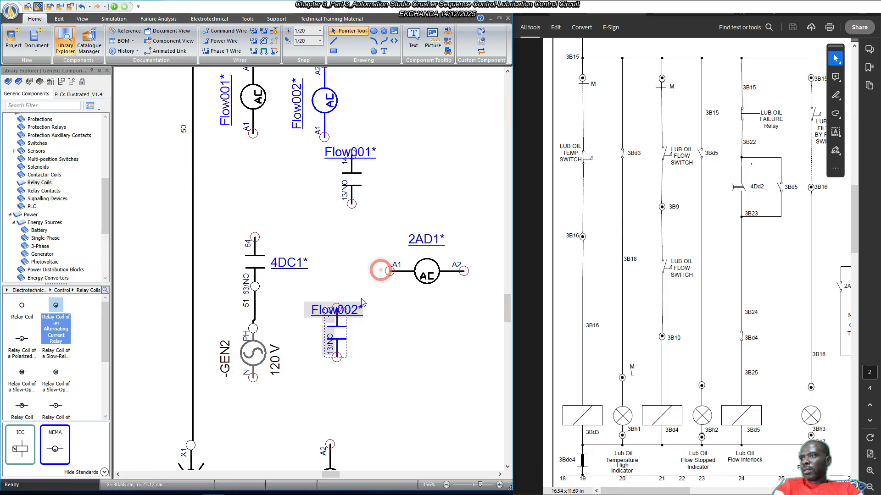
# Move the Flow002 label to the right of its contact, and rotate the Flow001 label left and place it beside its own contact.
pyautogui.click(351, 308)
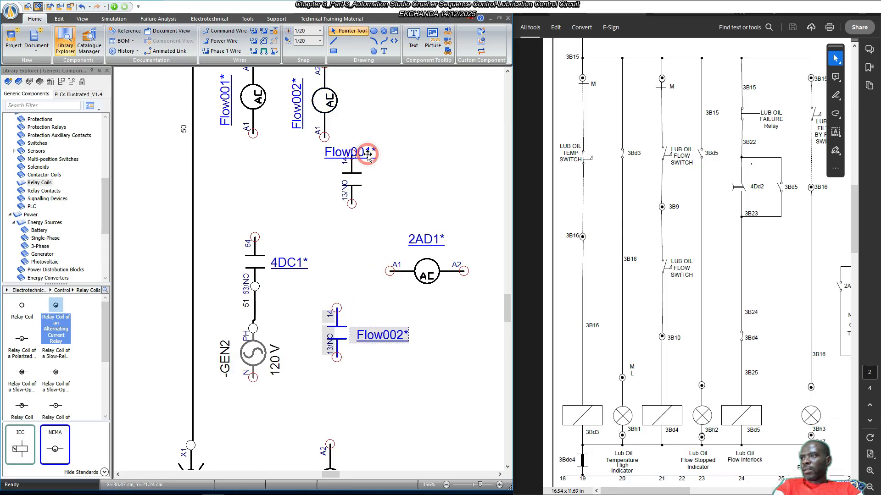
pyautogui.moveTo(362, 159); pyautogui.dragTo(406, 177)
pyautogui.rightClick(406, 177)
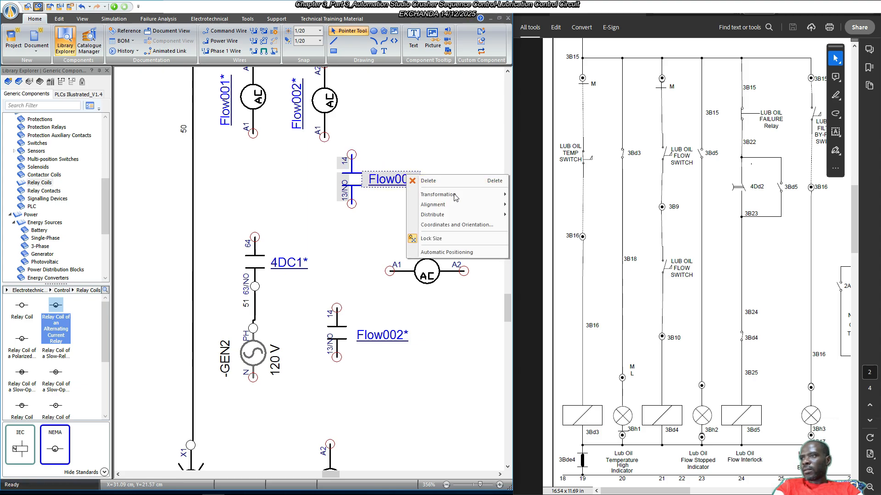
pyautogui.moveTo(478, 196)
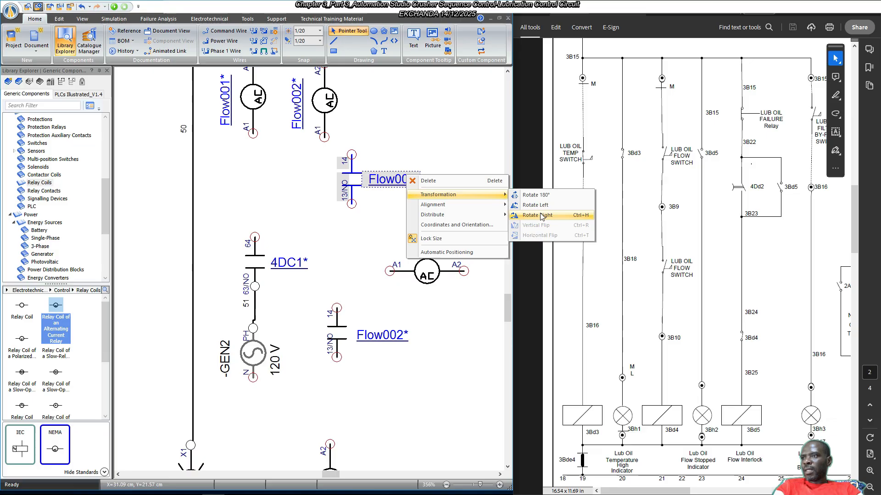
pyautogui.click(535, 206)
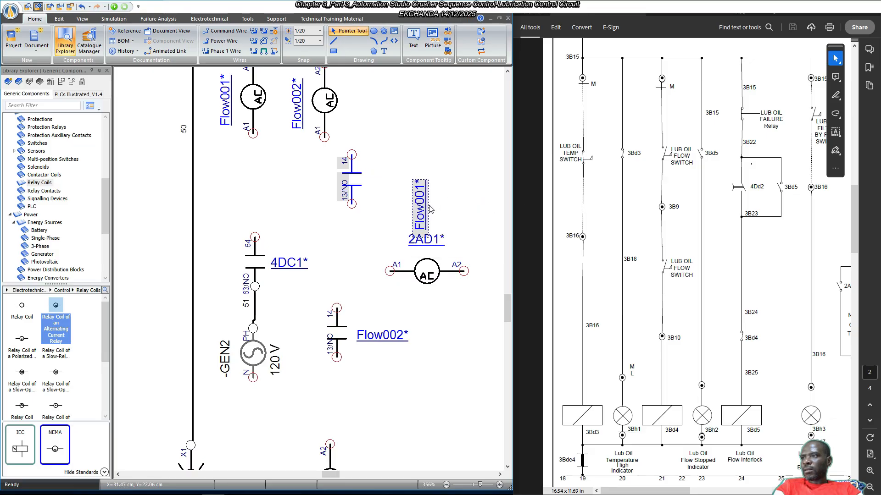
pyautogui.moveTo(430, 209); pyautogui.dragTo(390, 187)
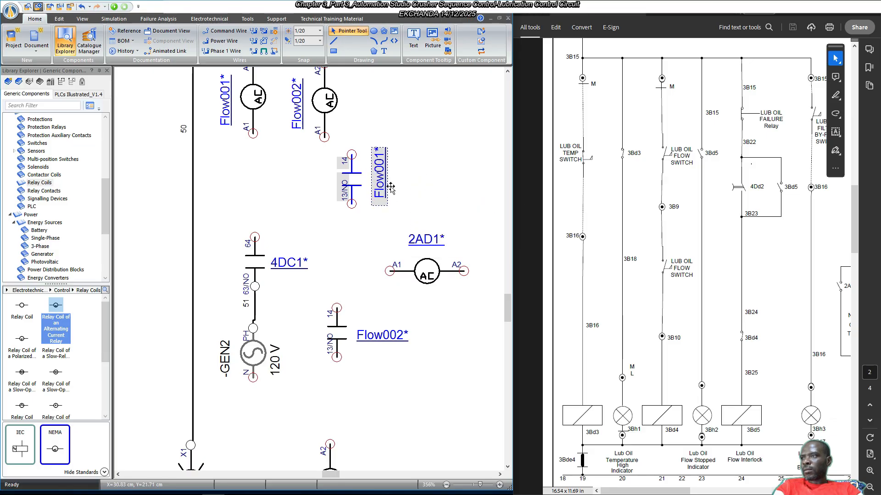
# Rotate the Flow002 contact label left and place it vertically beside the contact.
pyautogui.rightClick(393, 339)
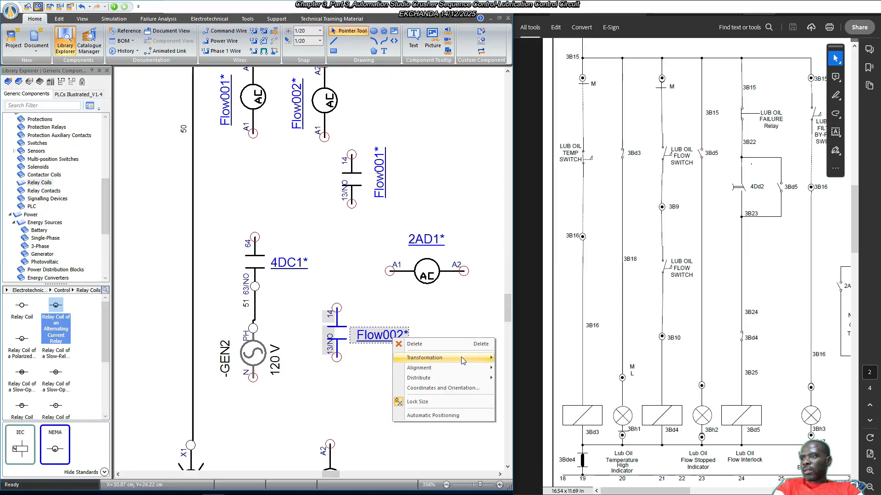
pyautogui.moveTo(458, 358)
pyautogui.click(539, 368)
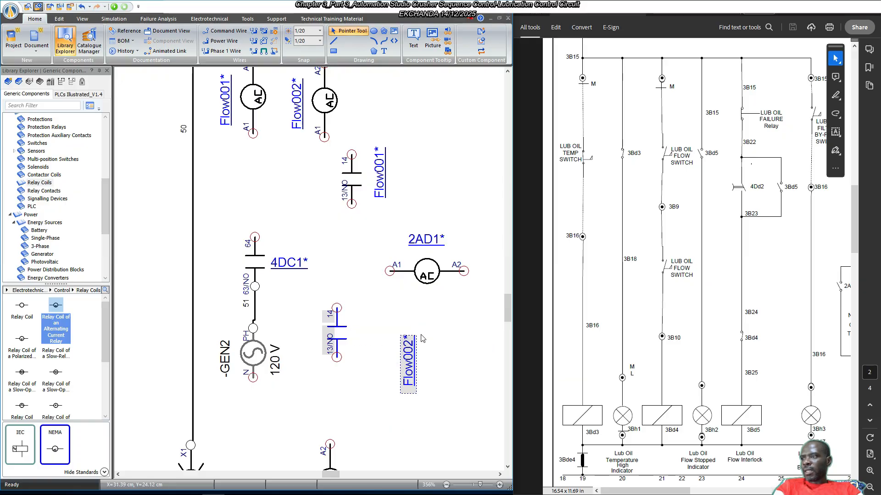
pyautogui.moveTo(407, 351); pyautogui.dragTo(365, 332)
pyautogui.click(343, 336)
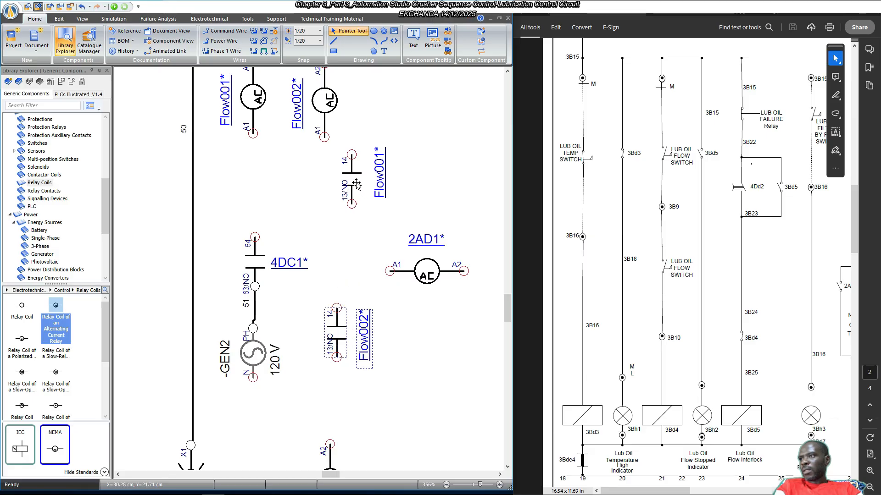
pyautogui.keyDown('ctrl'); pyautogui.click(356, 181); pyautogui.keyUp('ctrl')
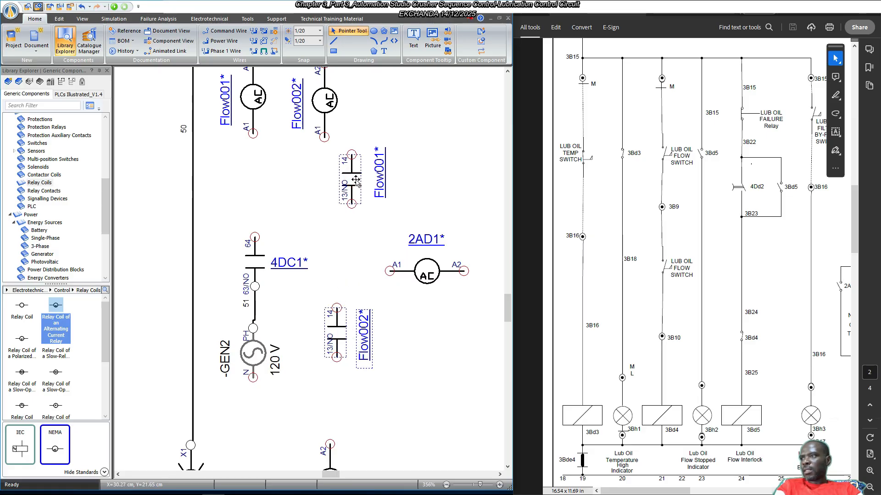
pyautogui.rightClick(356, 183)
pyautogui.click(367, 286)
pyautogui.click(356, 210)
# Shift the 13/NO port labels of the Flow001 and Flow002 contacts downward, clear of the contact symbols.
pyautogui.moveTo(345, 192); pyautogui.dragTo(344, 211)
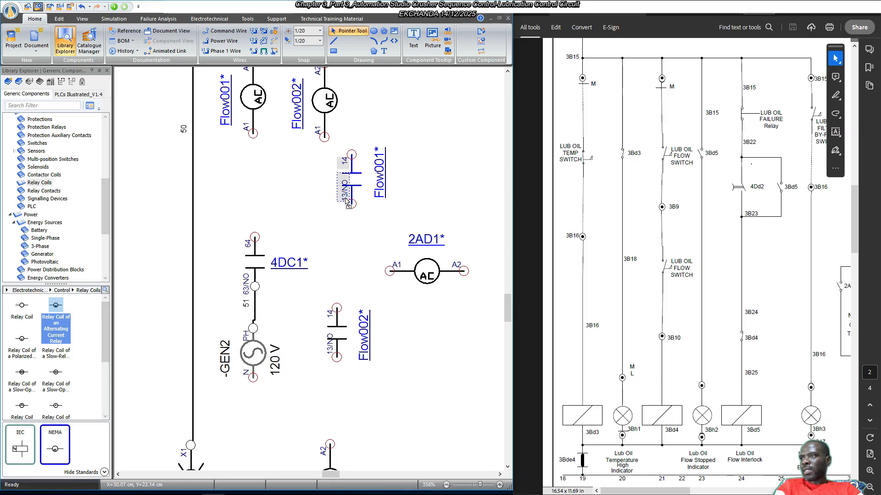
pyautogui.moveTo(330, 343); pyautogui.dragTo(328, 361)
pyautogui.click(411, 385)
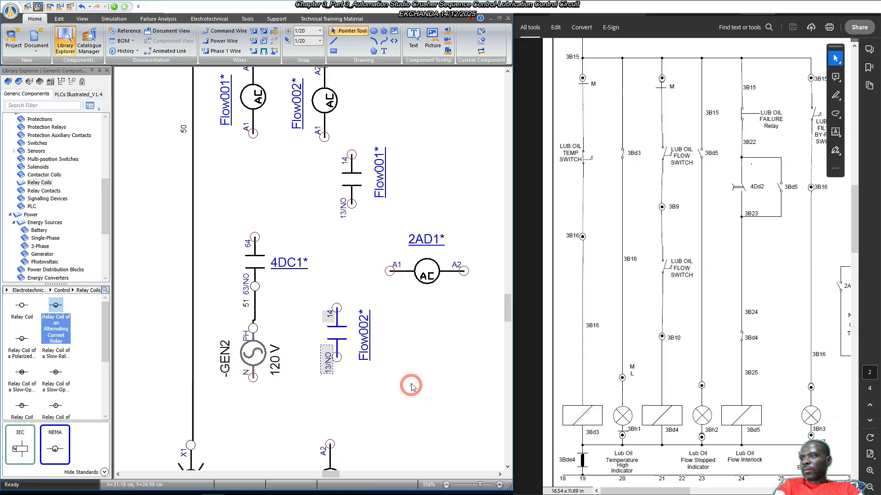
# Move the 3DB4 coil further right along the bottom wire, to the right of both flow contacts.
pyautogui.scroll(2, 410, 367)
pyautogui.scroll(-1, 410, 303)
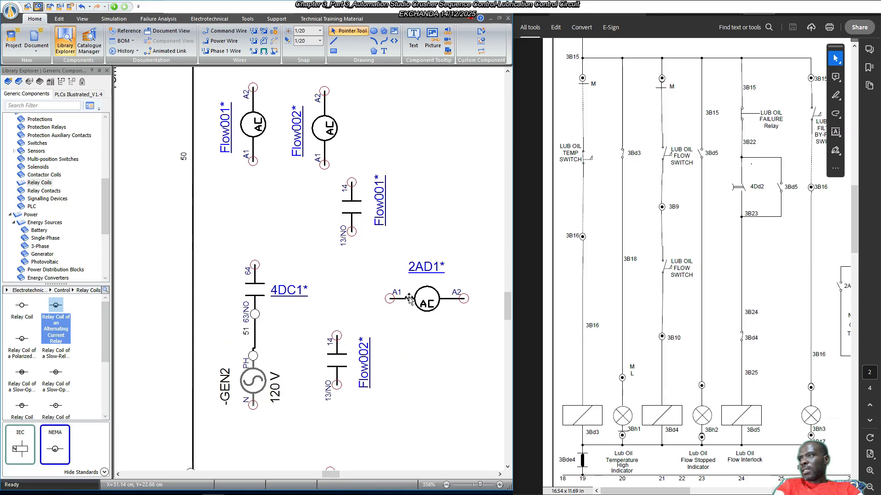
pyautogui.scroll(-3, 422, 248)
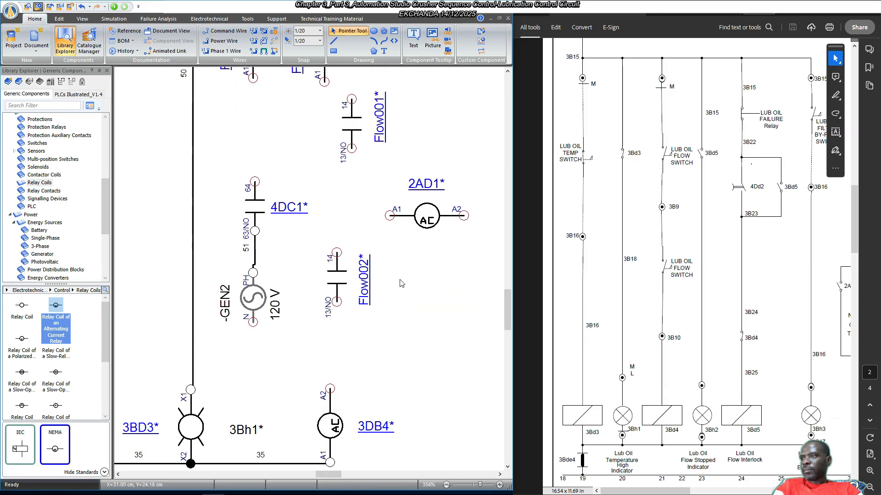
pyautogui.scroll(-1, 404, 282)
pyautogui.scroll(2, 406, 281)
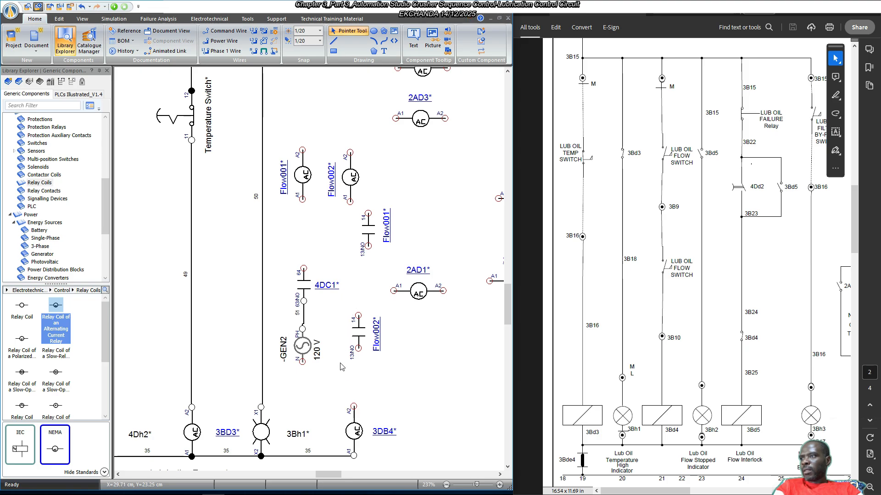
pyautogui.click(356, 434)
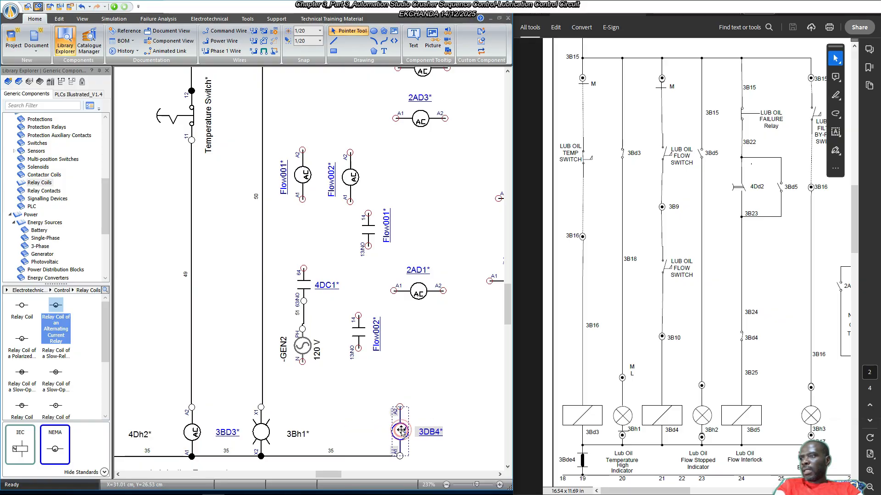
# Align the Flow002 and Flow001 contacts to the middle of the 3DB4 coil, and move the 2AD1 coil clear to the right.
pyautogui.click(366, 327)
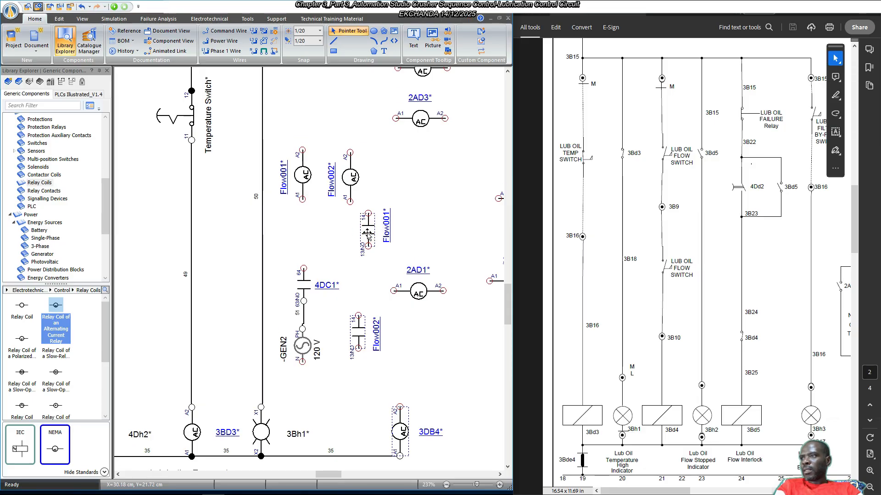
pyautogui.rightClick(369, 234)
pyautogui.moveTo(477, 365)
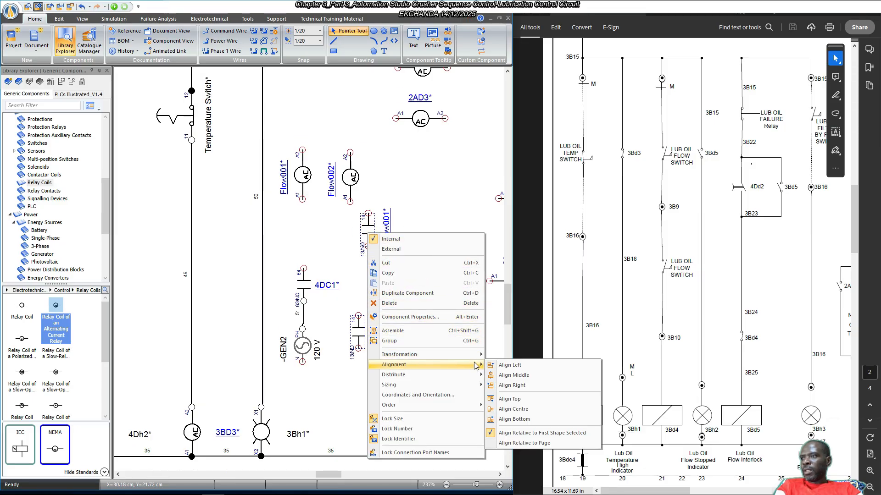
pyautogui.click(523, 377)
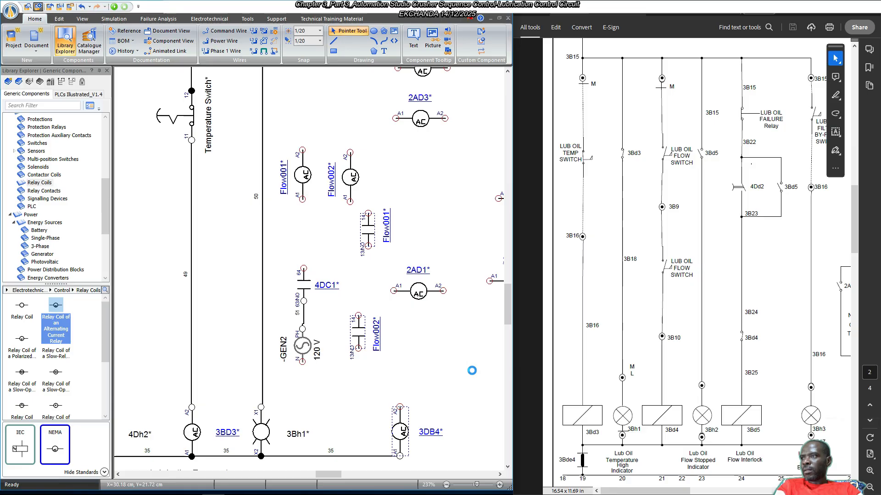
pyautogui.click(444, 344)
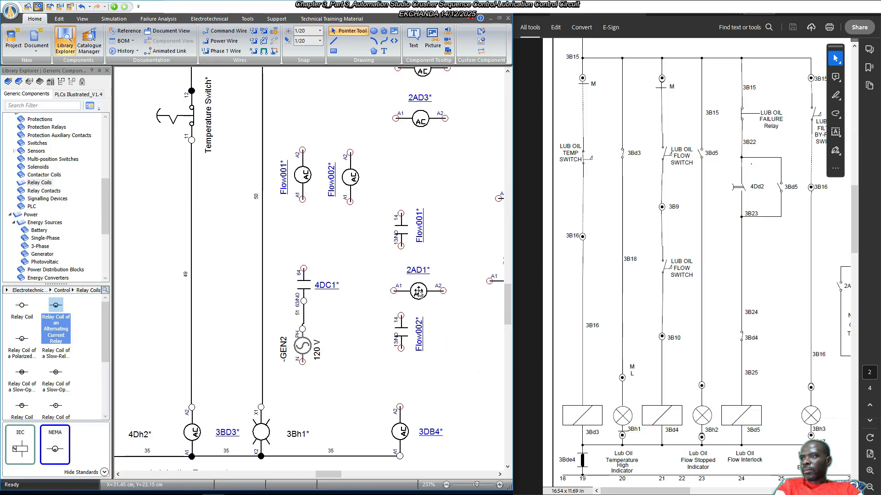
pyautogui.moveTo(417, 290); pyautogui.dragTo(472, 320)
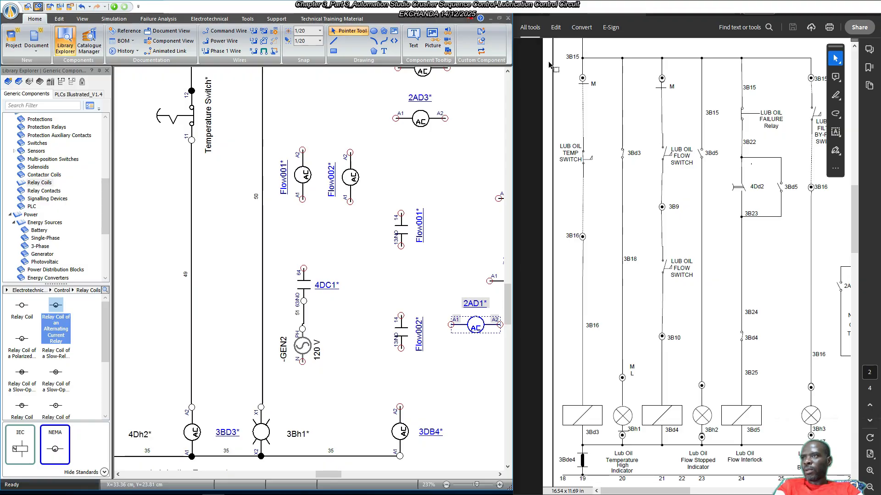
# Wire the 3DB4 coil's A2 terminal up to the Flow002 contact, and the Flow002 contact up to the Flow001 contact.
pyautogui.scroll(1, 605, 78)
pyautogui.scroll(3, 606, 70)
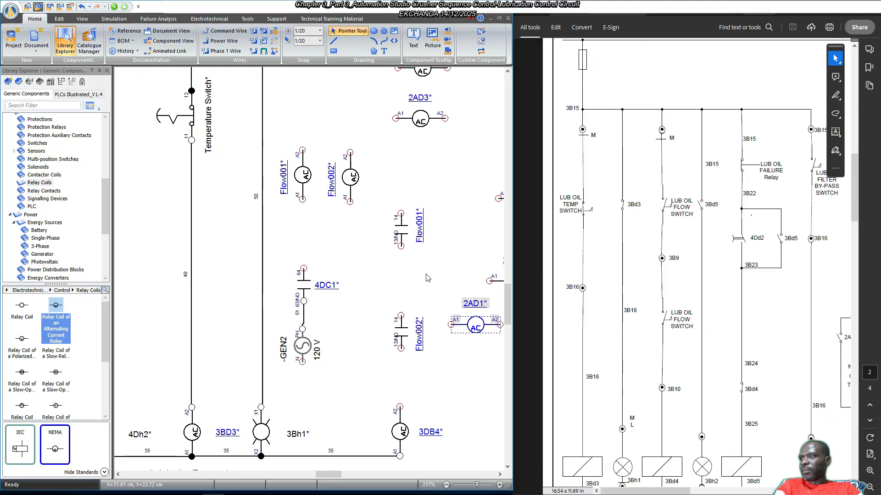
pyautogui.moveTo(399, 407); pyautogui.dragTo(400, 348)
pyautogui.moveTo(400, 316); pyautogui.dragTo(399, 294)
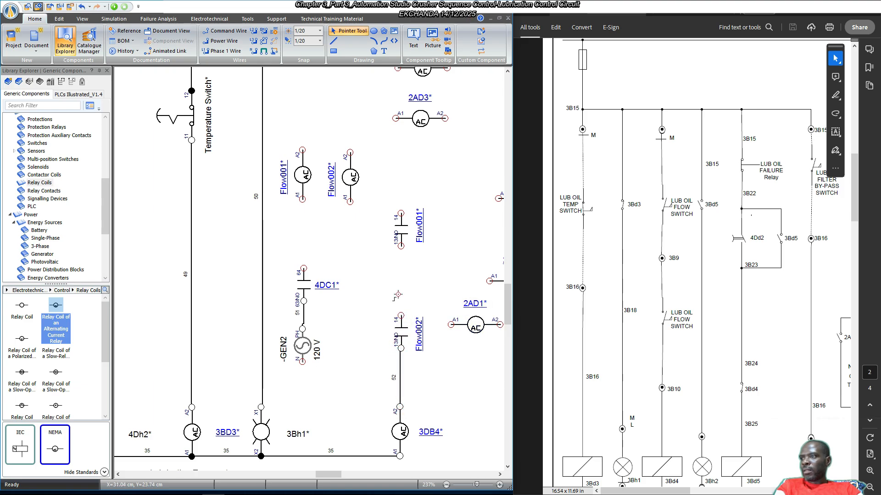
pyautogui.moveTo(404, 248); pyautogui.dragTo(404, 248)
pyautogui.scroll(2, 404, 275)
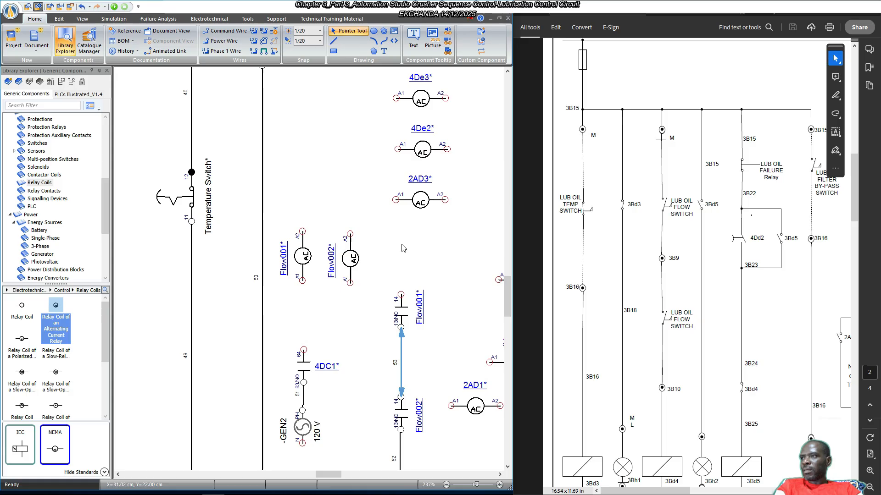
# Move the 3BD2 contact and the spare 3BD5, 4De3, 4De2 and 2AD3 coils together further right, clear of the Flow001 contact's column.
pyautogui.scroll(2, 415, 276)
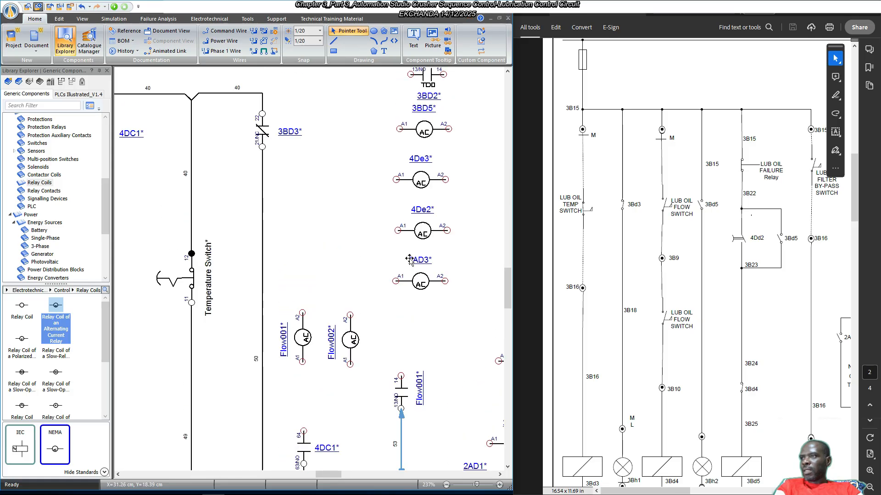
pyautogui.scroll(-2, 276, 280)
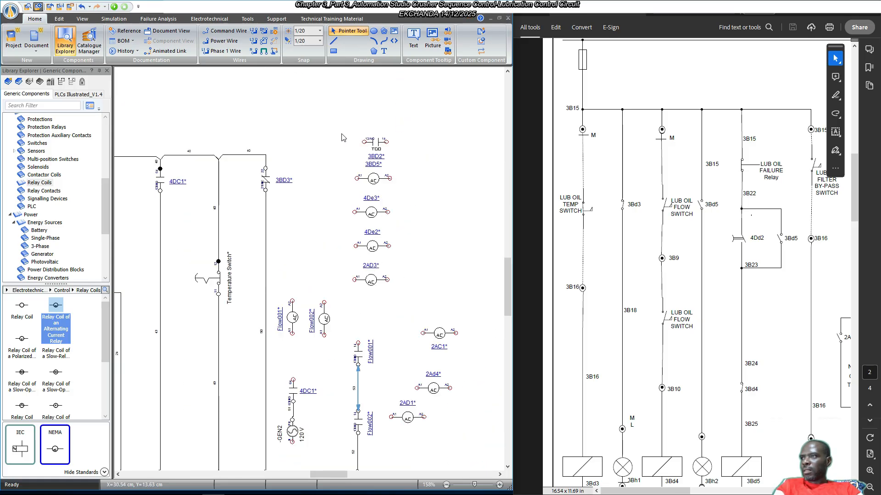
pyautogui.moveTo(342, 138); pyautogui.dragTo(429, 291)
pyautogui.moveTo(370, 213); pyautogui.dragTo(480, 216)
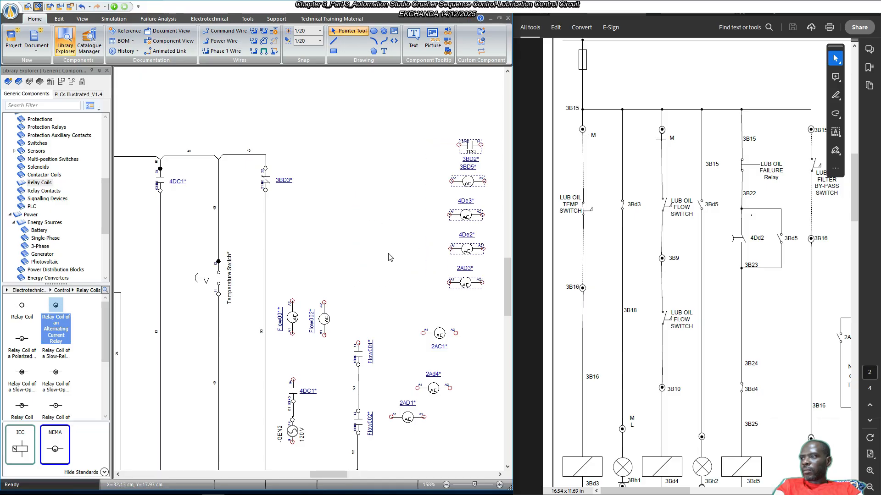
pyautogui.click(370, 244)
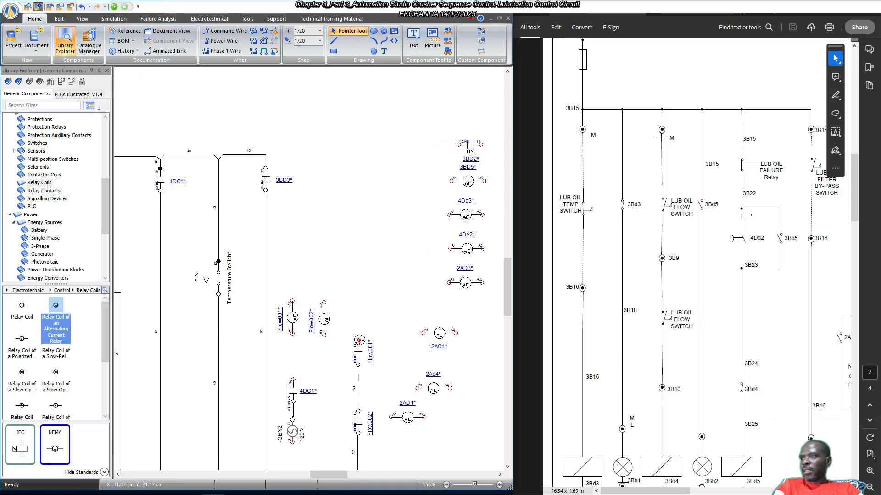
# Wire terminal 14 of the Flow001 contact up and across to the upper terminal of the 3BD3 contact.
pyautogui.moveTo(358, 343); pyautogui.dragTo(265, 168)
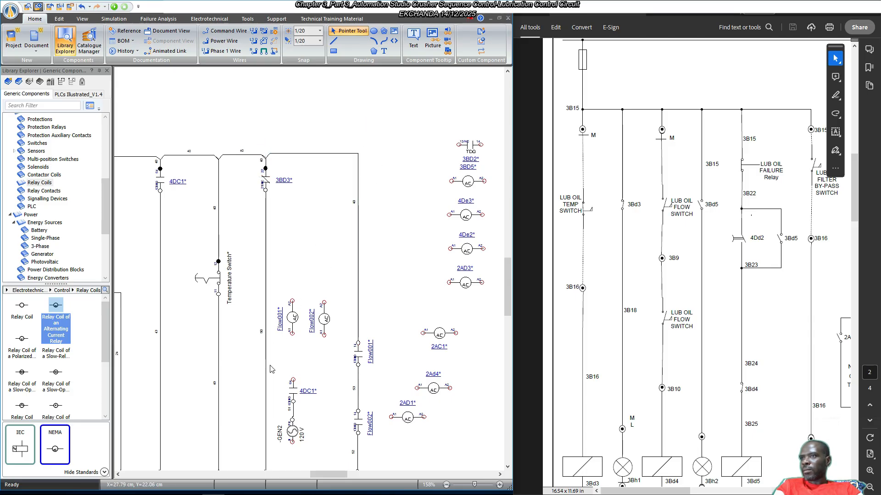
pyautogui.scroll(-3, 293, 303)
pyautogui.scroll(2, 286, 305)
pyautogui.scroll(2, 308, 219)
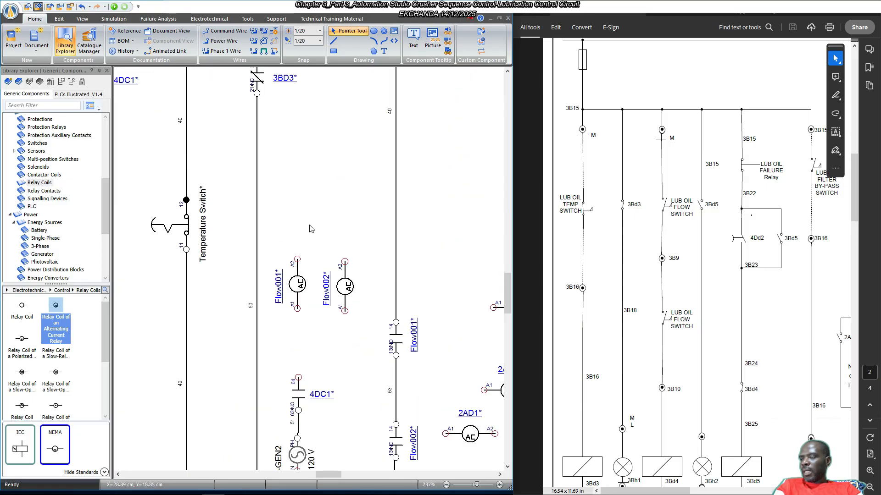
# Move the Flow001 and Flow002 coils up, away from the 4DC1 contact, and shift the Flow002 coil slightly further right.
pyautogui.scroll(-2, 310, 234)
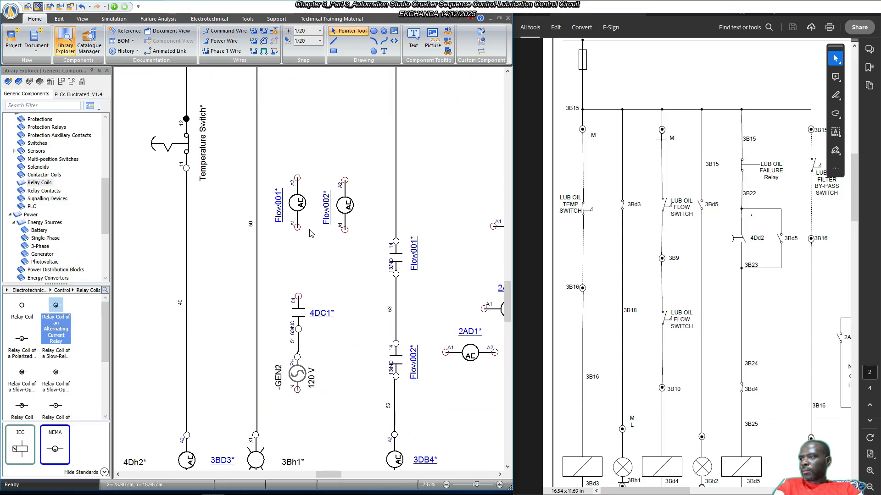
pyautogui.scroll(2, 310, 233)
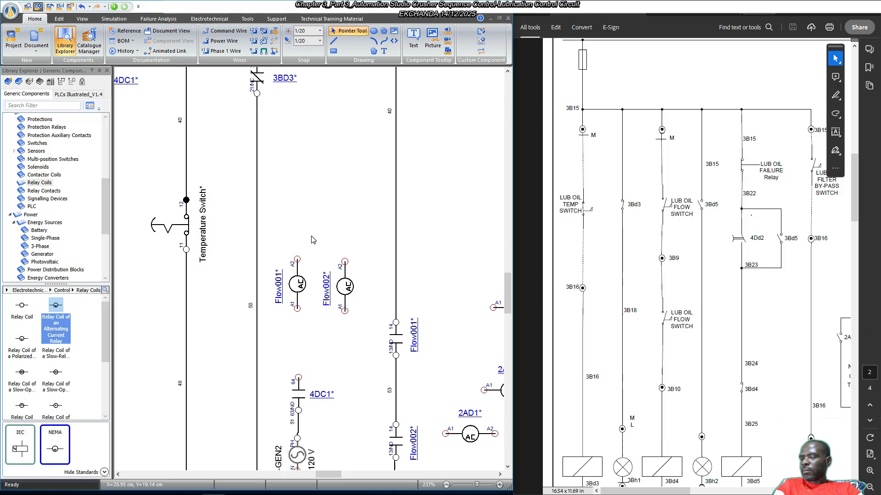
pyautogui.scroll(-1, 319, 314)
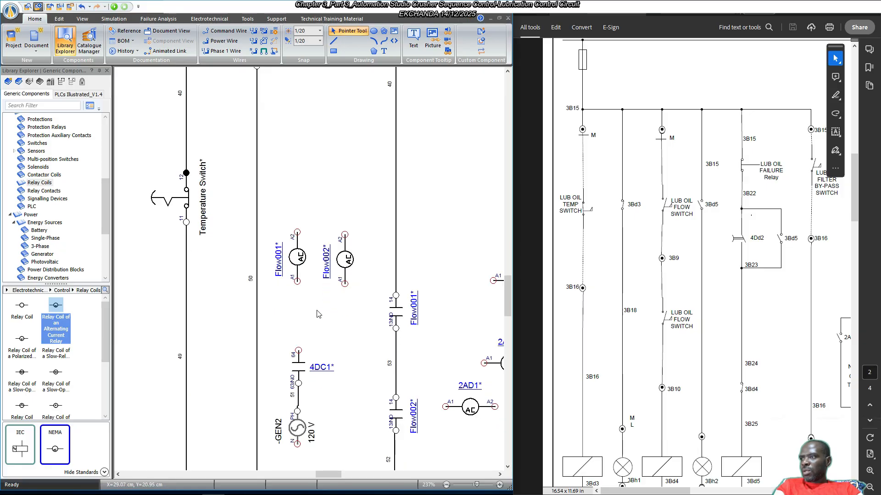
pyautogui.scroll(-2, 298, 329)
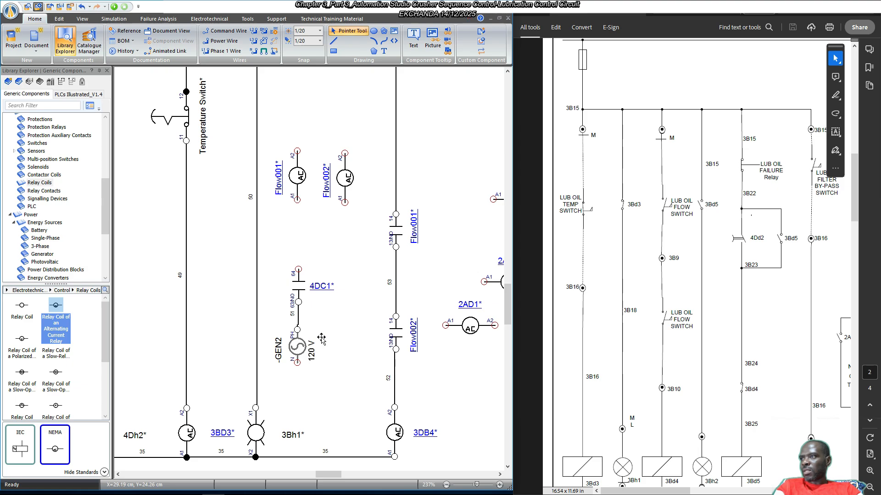
pyautogui.scroll(2, 321, 216)
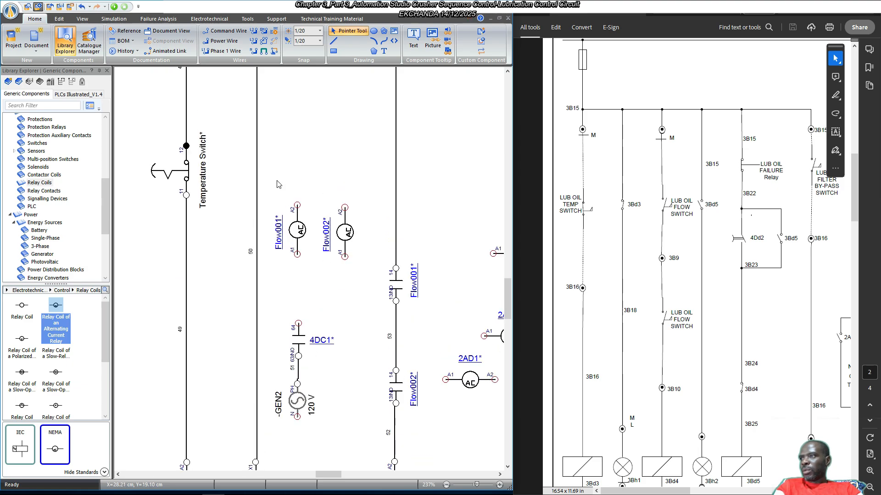
pyautogui.moveTo(277, 185); pyautogui.dragTo(369, 273)
pyautogui.moveTo(347, 231); pyautogui.dragTo(348, 170)
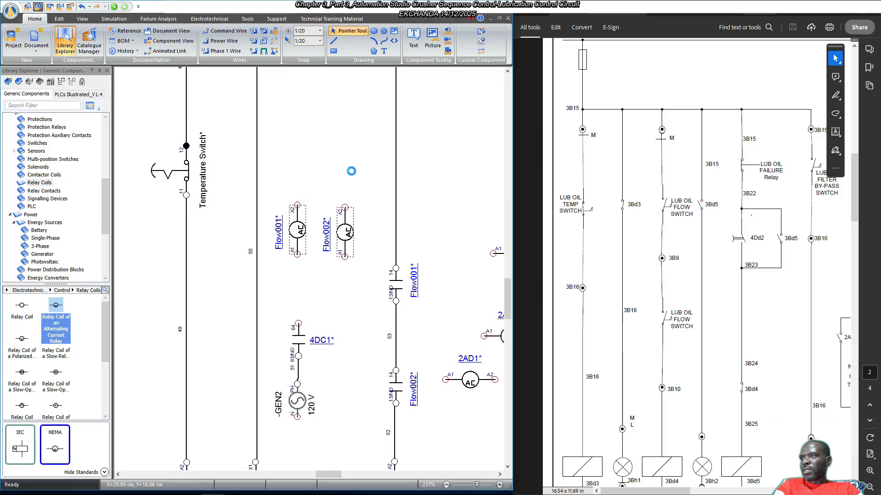
pyautogui.click(353, 215)
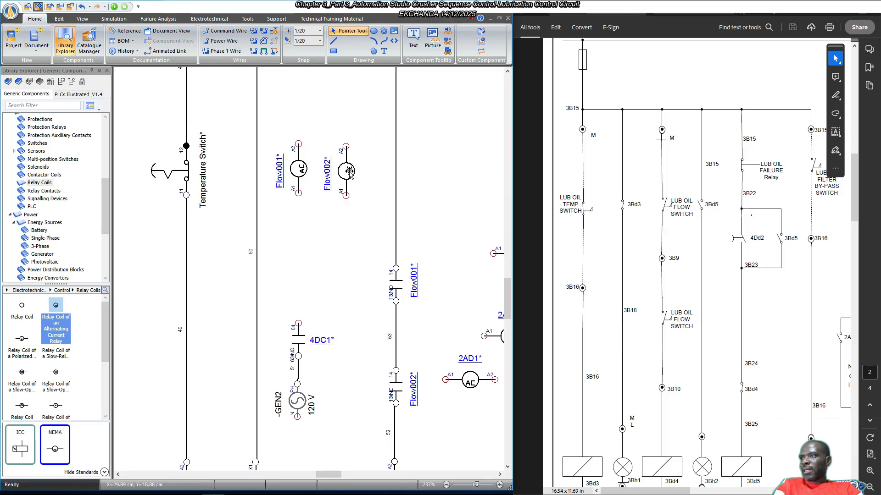
pyautogui.moveTo(349, 171)
pyautogui.mouseDown()
pyautogui.moveTo(360, 173)
pyautogui.moveTo(351, 172)
pyautogui.mouseUp()
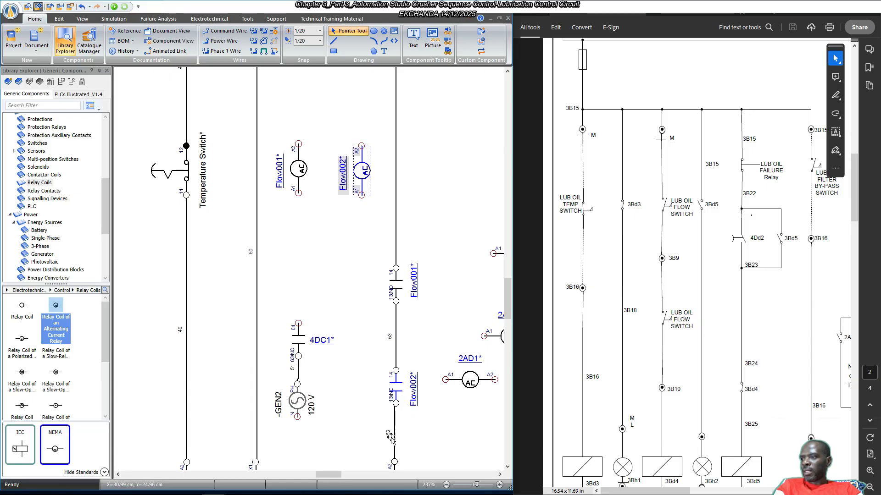
# Open the Switches category of the control library and examine its push-button and pull-switch symbols, including the make and break contact versions.
pyautogui.moveTo(337, 477)
pyautogui.mouseDown()
pyautogui.moveTo(271, 474)
pyautogui.moveTo(344, 475)
pyautogui.moveTo(335, 475)
pyautogui.mouseUp()
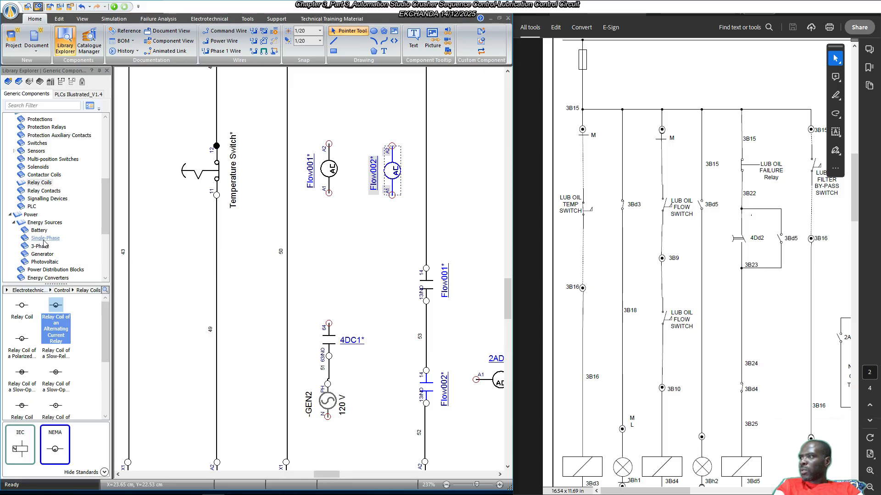
pyautogui.scroll(2, 41, 173)
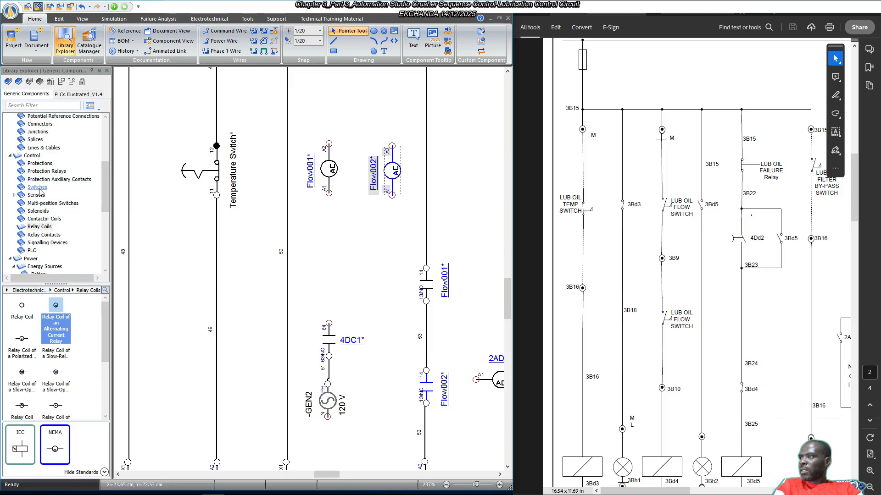
pyautogui.click(40, 188)
pyautogui.click(63, 311)
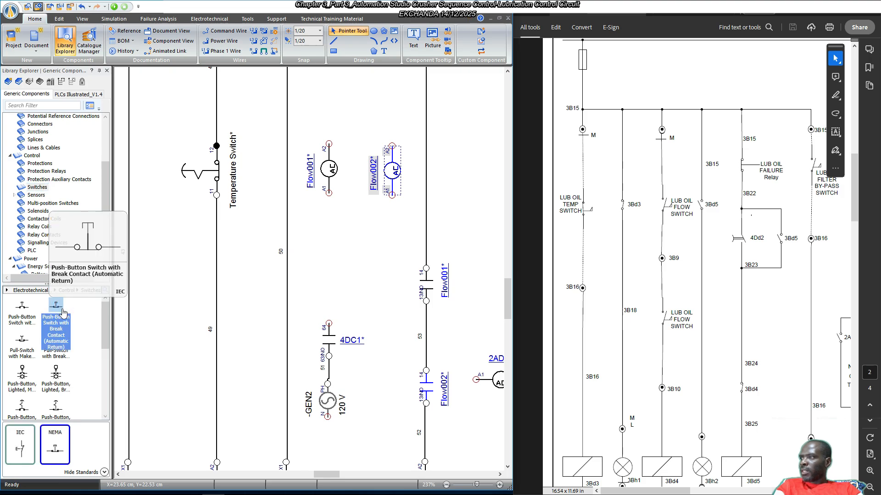
pyautogui.click(63, 359)
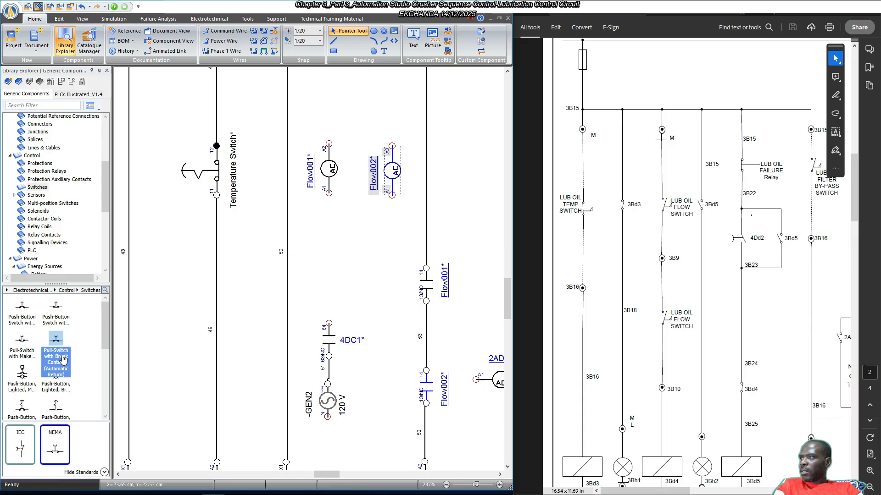
pyautogui.scroll(-1, 30, 315)
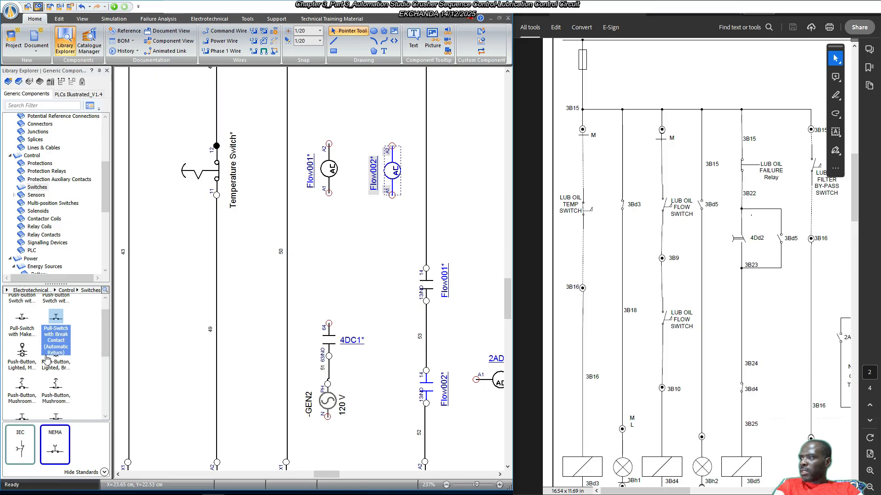
pyautogui.click(61, 371)
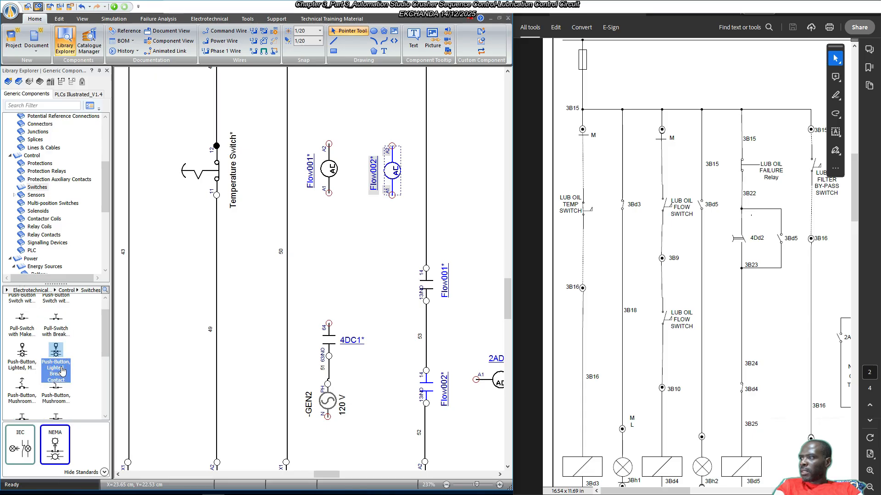
pyautogui.click(27, 334)
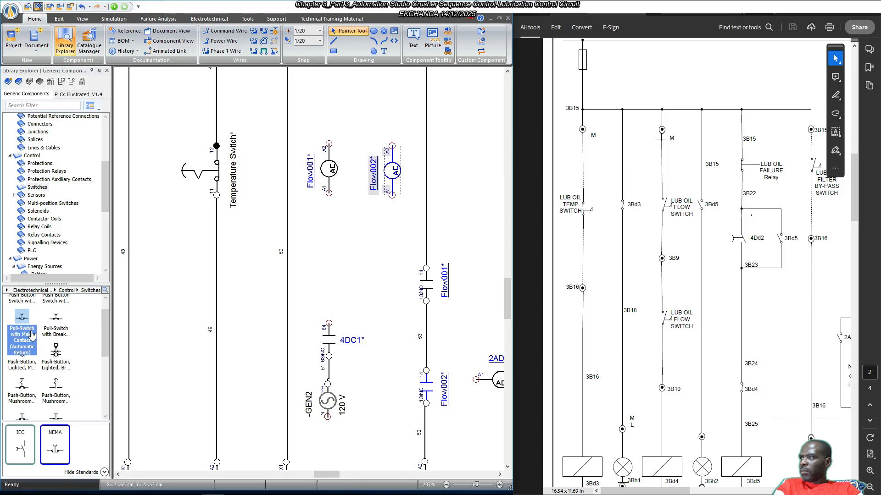
pyautogui.scroll(1, 41, 319)
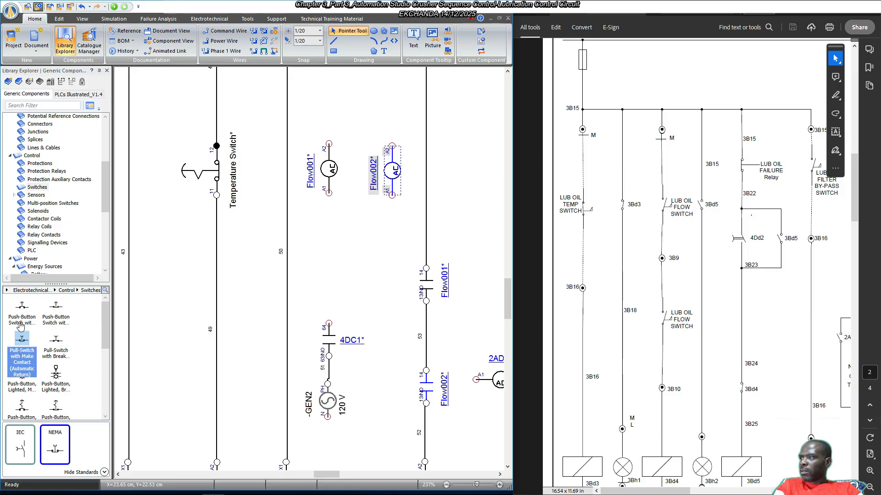
pyautogui.click(20, 325)
pyautogui.scroll(-1, 41, 324)
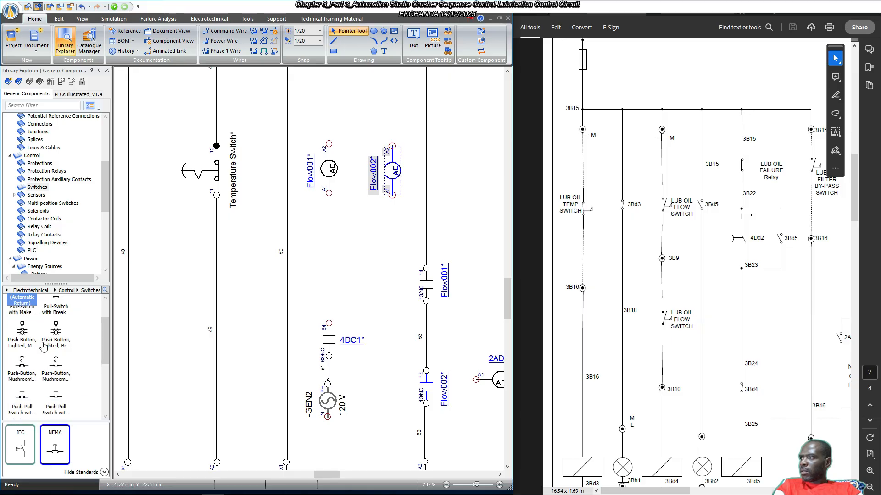
# Examine the mushroom emergency-stop, push-pull, keylock, foot/pedal, toggle and turn-switch symbols among the library's switches.
pyautogui.scroll(-1, 58, 370)
pyautogui.click(67, 354)
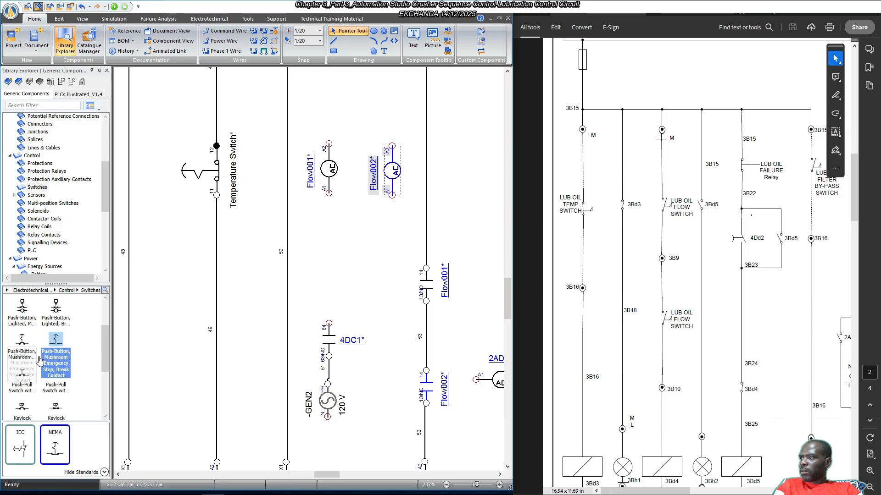
pyautogui.click(26, 378)
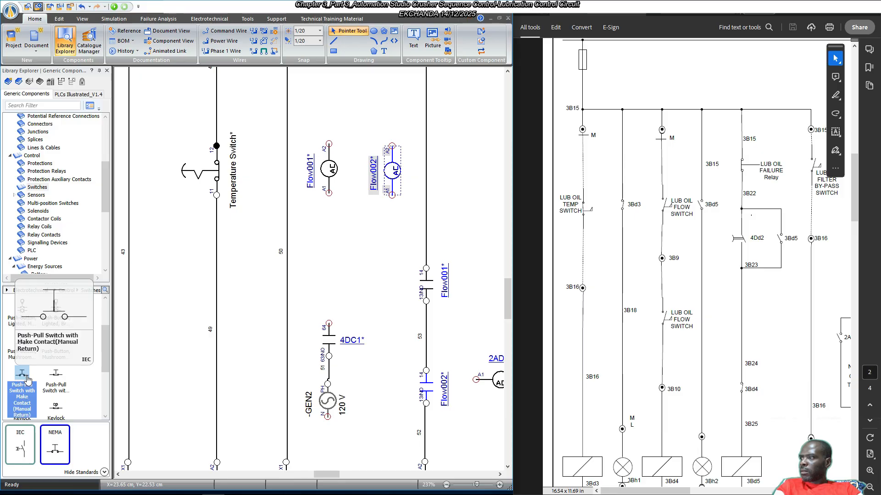
pyautogui.click(66, 390)
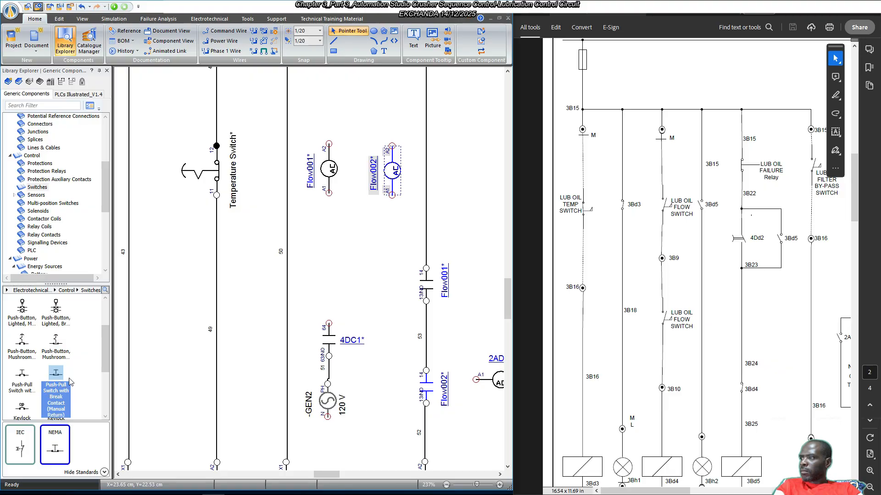
pyautogui.scroll(-2, 71, 382)
pyautogui.click(63, 388)
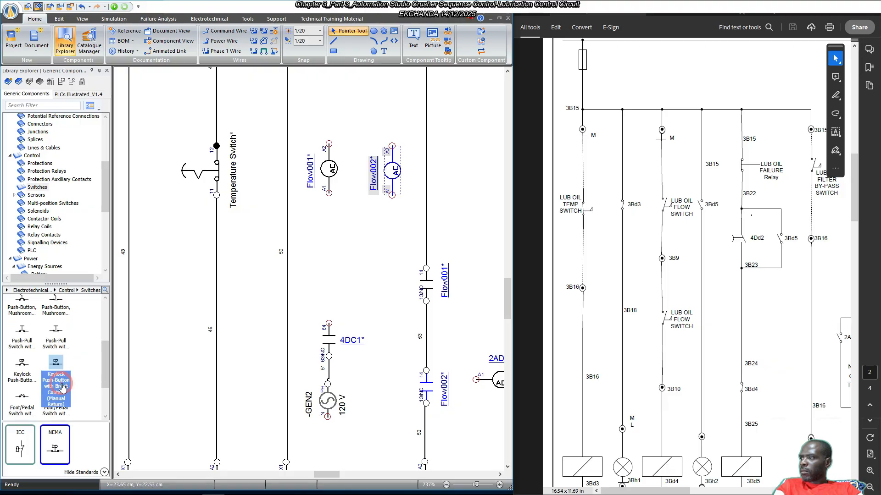
pyautogui.click(24, 377)
pyautogui.scroll(-2, 67, 381)
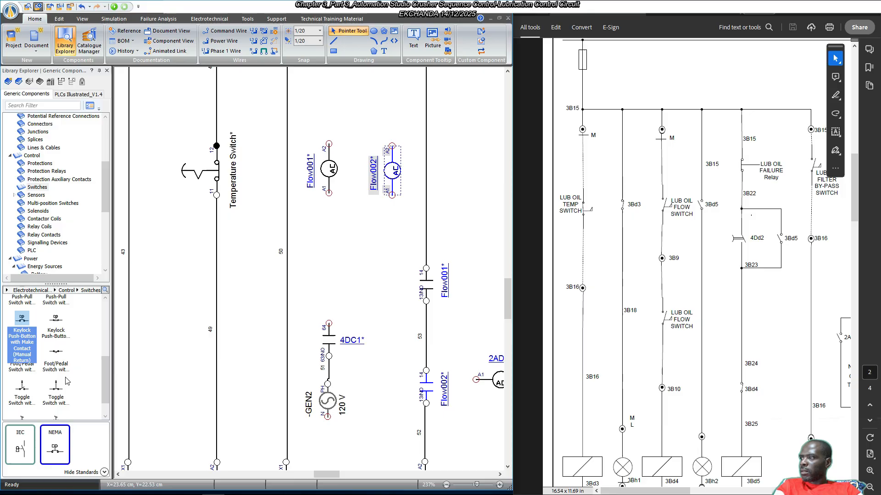
pyautogui.scroll(-1, 67, 380)
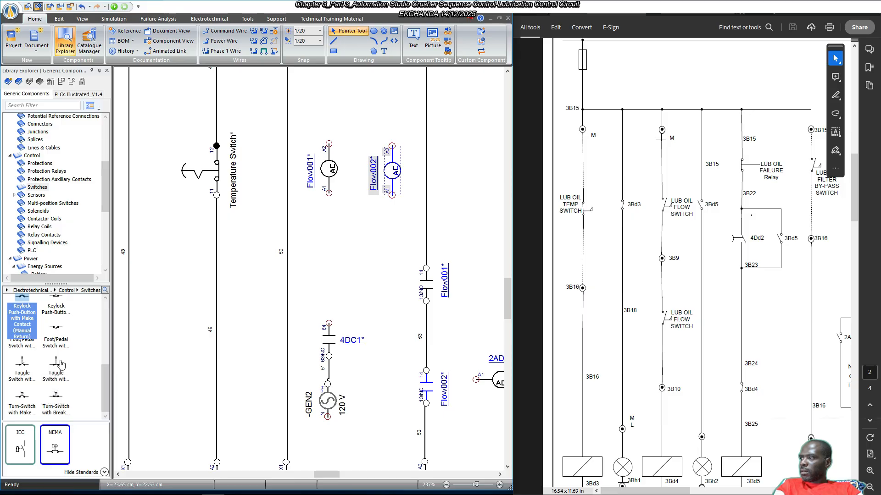
pyautogui.moveTo(61, 365)
# Find the mushroom emergency-stop push-button with make contact among the library's switches and place it below the Flow001 and Flow002 coils.
pyautogui.scroll(5, 61, 365)
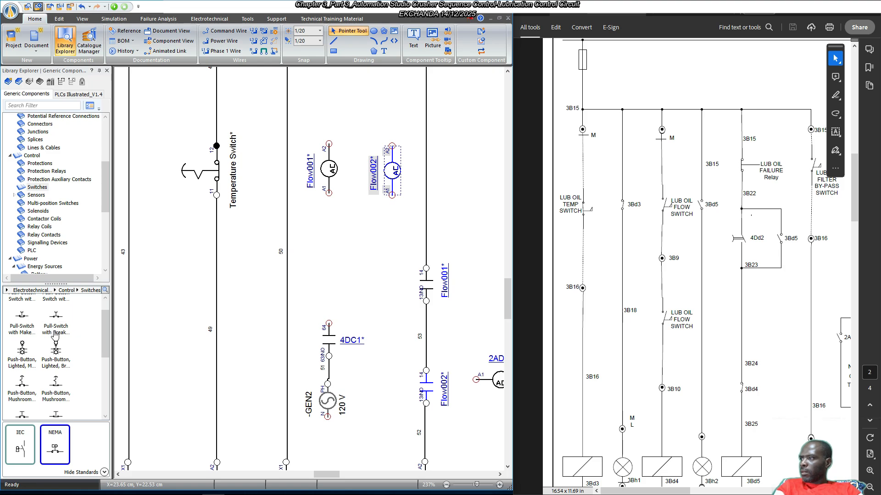
pyautogui.scroll(3, 59, 330)
pyautogui.click(65, 325)
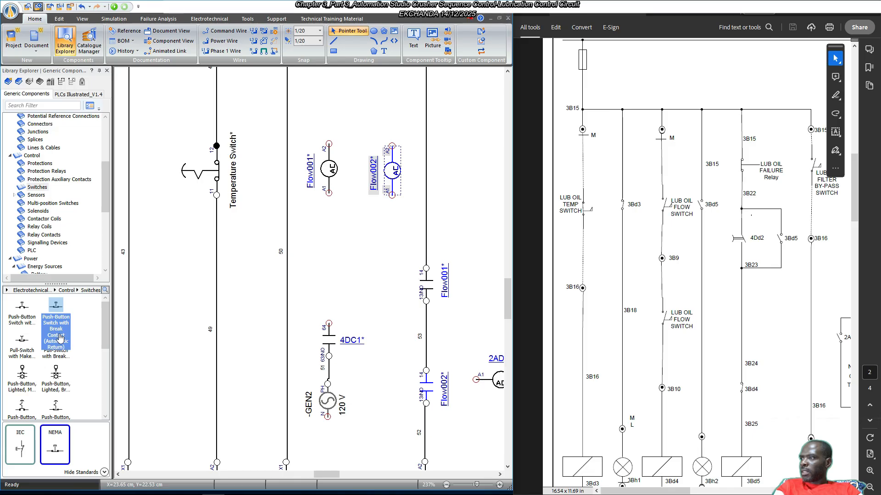
pyautogui.click(63, 360)
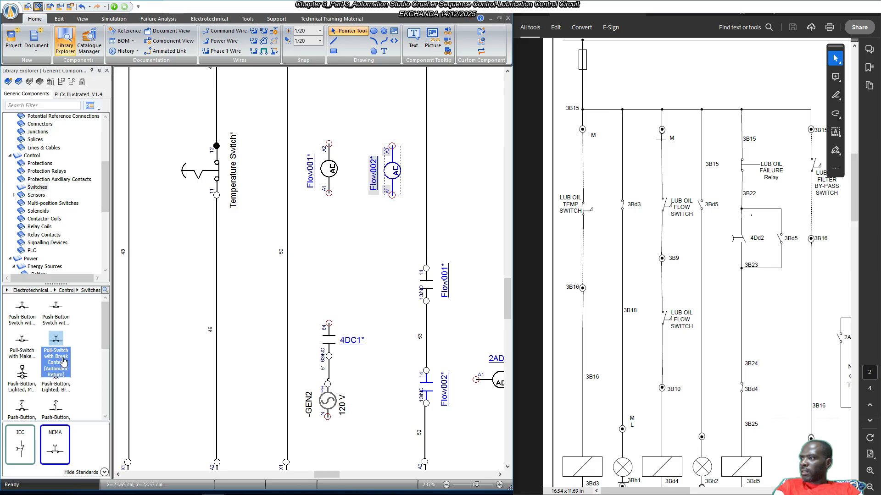
pyautogui.click(38, 357)
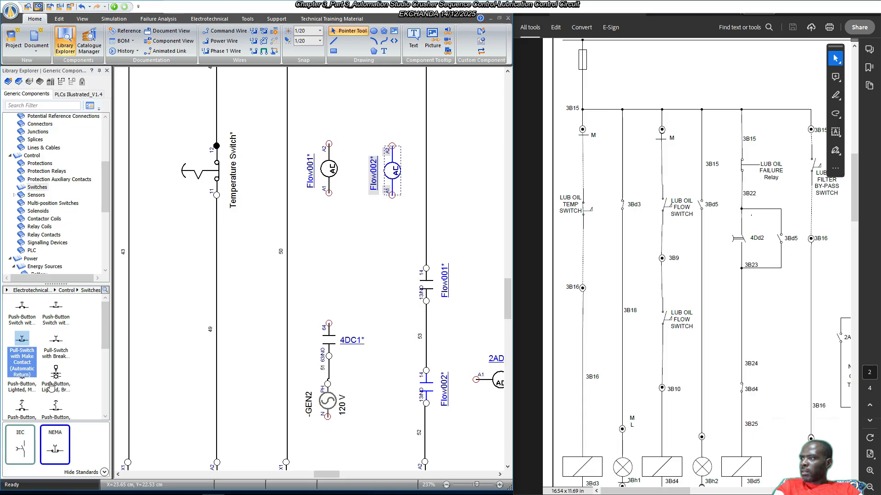
pyautogui.scroll(-1, 52, 386)
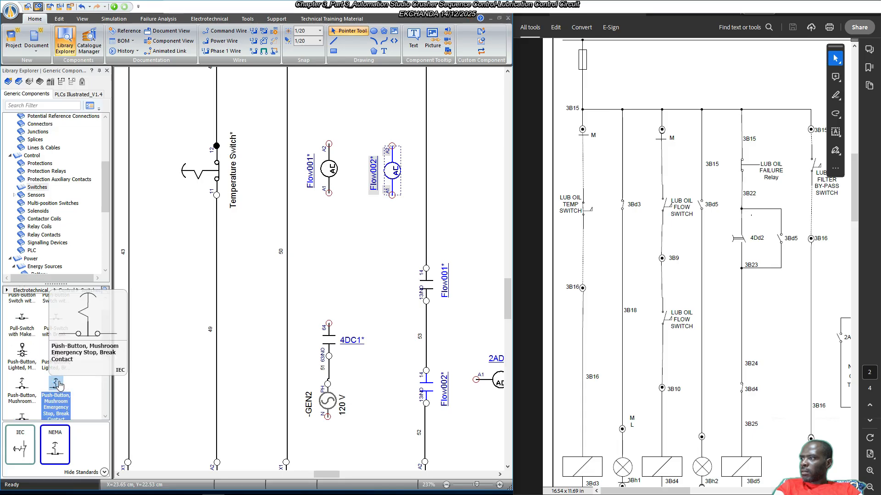
pyautogui.click(22, 387)
pyautogui.scroll(-2, 23, 385)
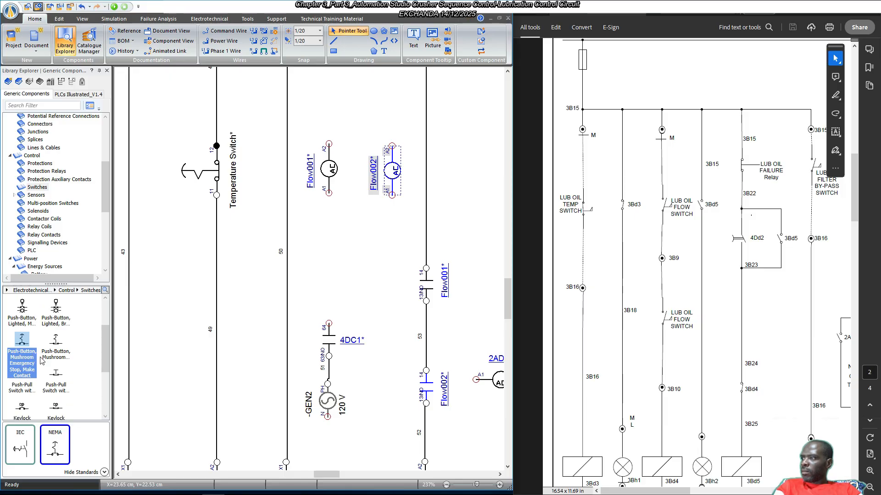
pyautogui.moveTo(29, 358); pyautogui.dragTo(359, 246)
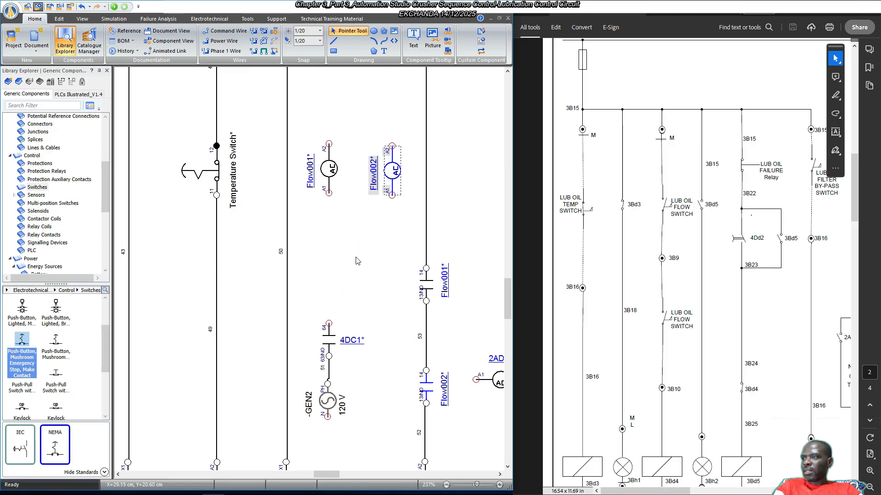
# Rotate the make-contact button left, position it under the Flow001 coil and move its label below the symbol.
pyautogui.rightClick(348, 275)
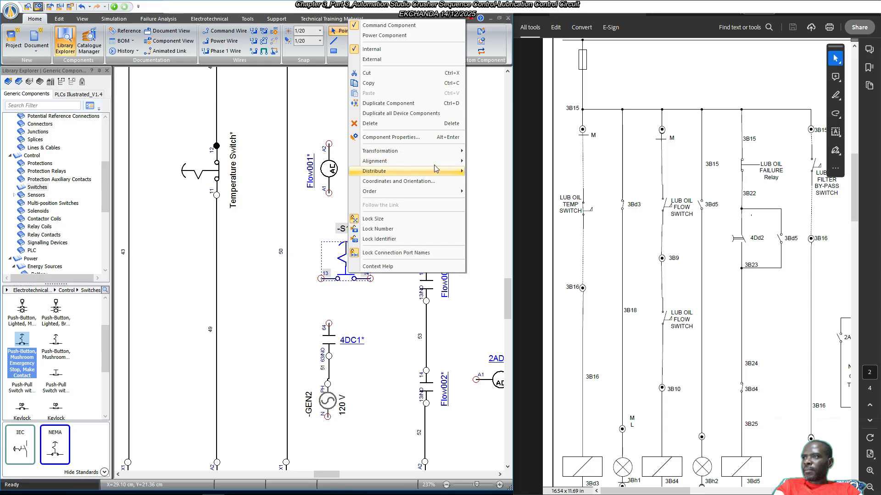
pyautogui.click(445, 151)
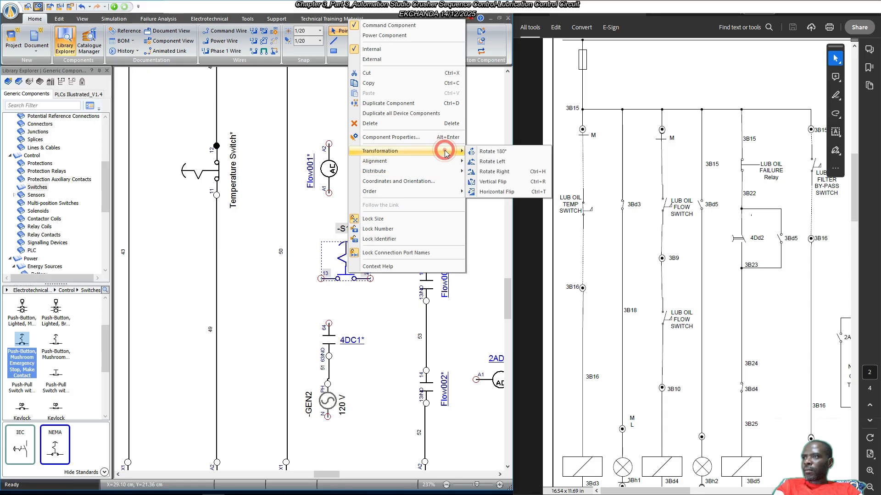
pyautogui.click(503, 162)
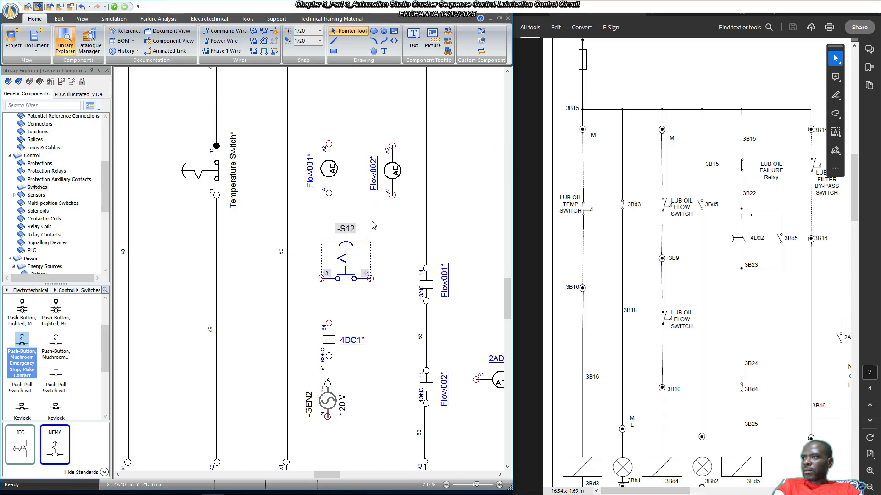
pyautogui.click(359, 263)
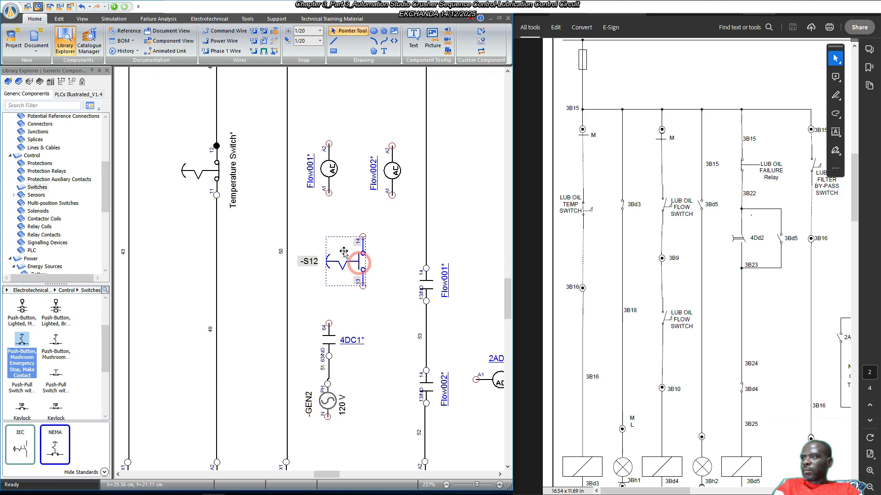
pyautogui.moveTo(344, 252)
pyautogui.mouseDown()
pyautogui.moveTo(328, 255)
pyautogui.moveTo(324, 246)
pyautogui.moveTo(349, 243)
pyautogui.mouseUp()
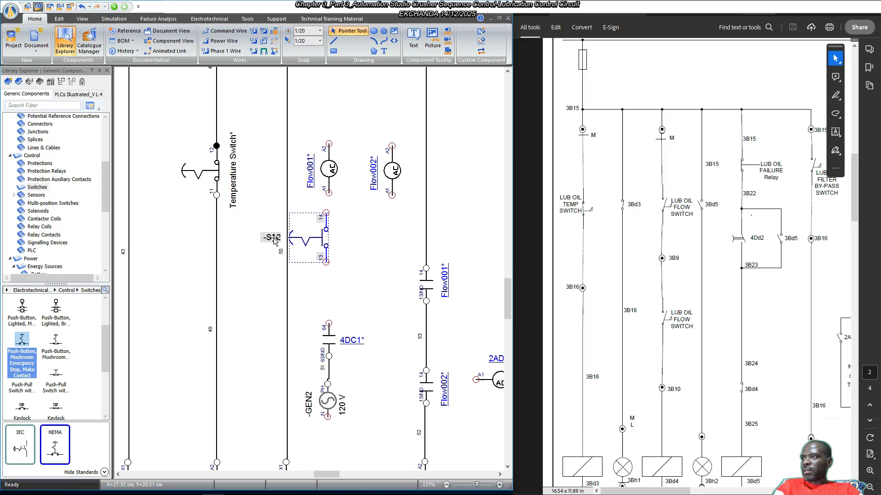
pyautogui.click(273, 237)
pyautogui.moveTo(298, 260); pyautogui.dragTo(305, 272)
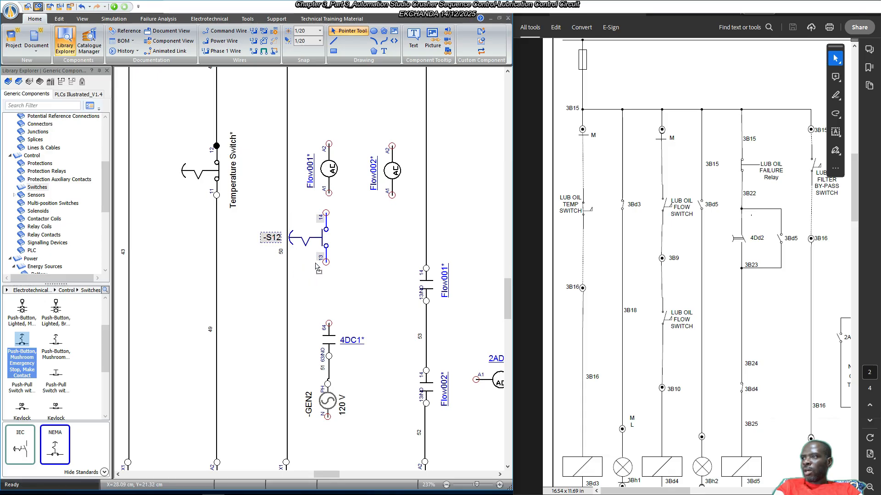
pyautogui.click(360, 232)
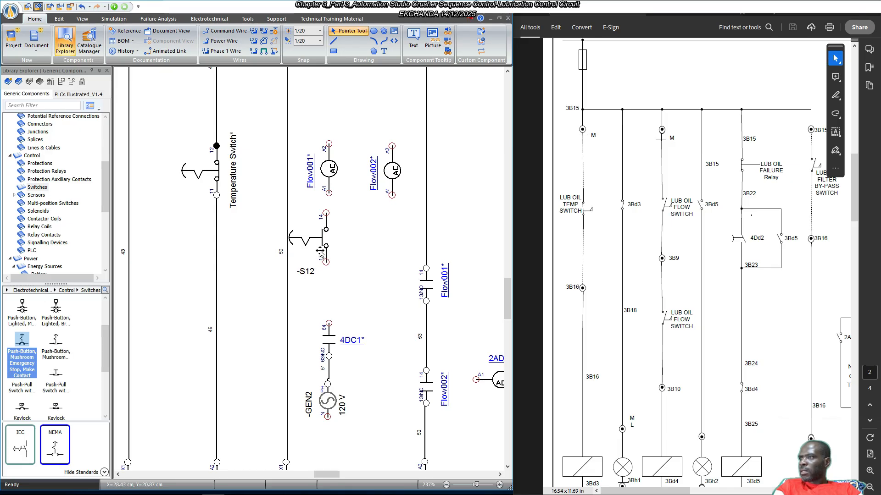
# Place a mushroom emergency-stop push-button with break contact below the coils and delete the make-contact button.
pyautogui.moveTo(64, 352); pyautogui.dragTo(328, 241)
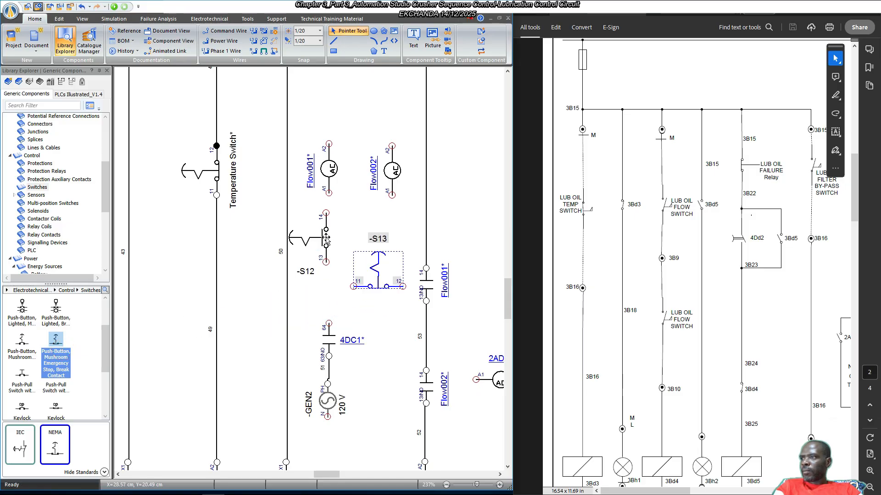
pyautogui.rightClick(326, 238)
pyautogui.click(368, 291)
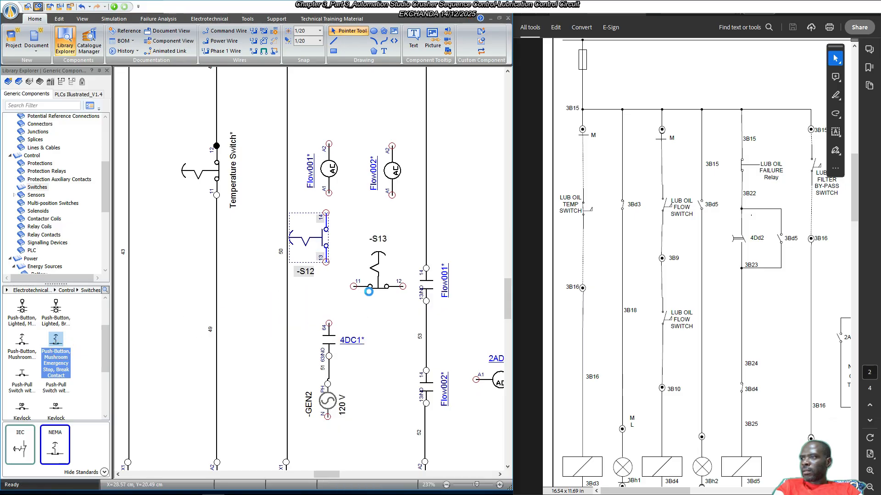
# Rotate the break-contact button left and place it under the Flow001 coil, with a copy under the Flow002 coil.
pyautogui.rightClick(376, 272)
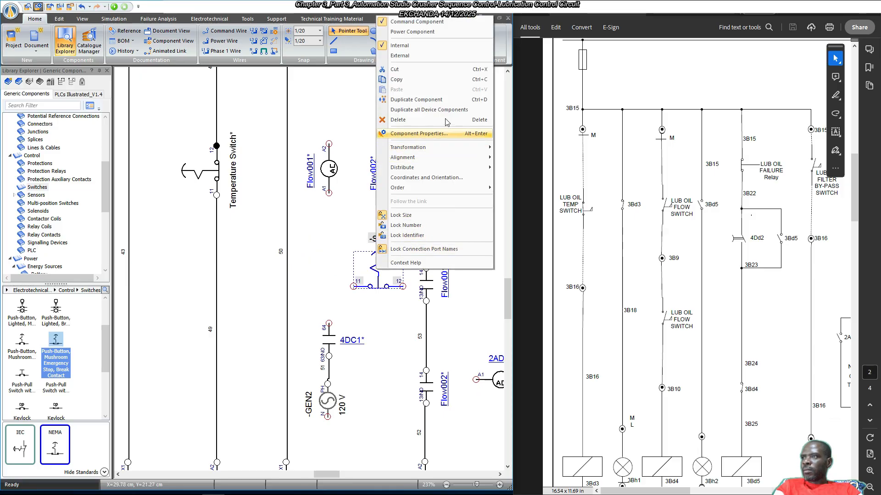
pyautogui.moveTo(440, 152)
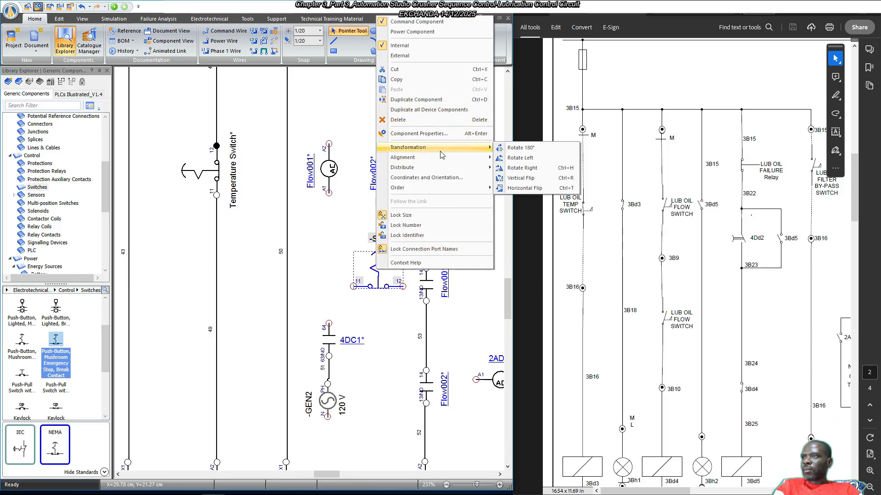
pyautogui.click(522, 168)
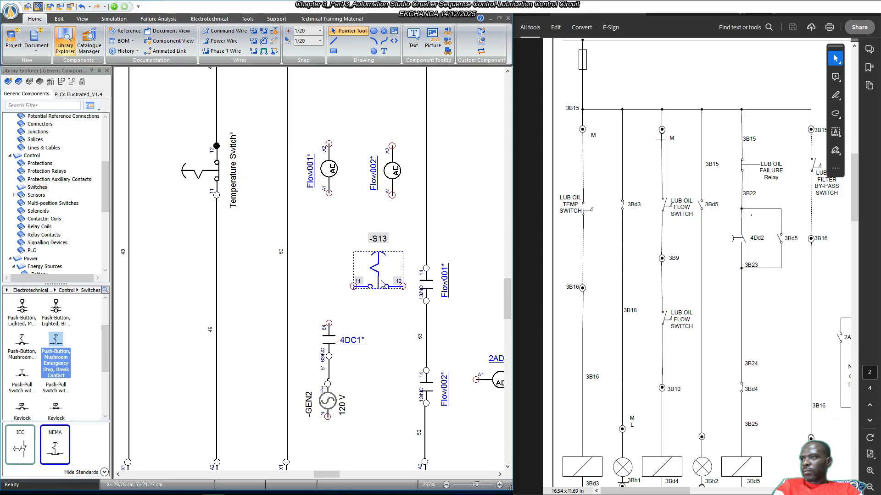
pyautogui.moveTo(393, 275); pyautogui.dragTo(327, 244)
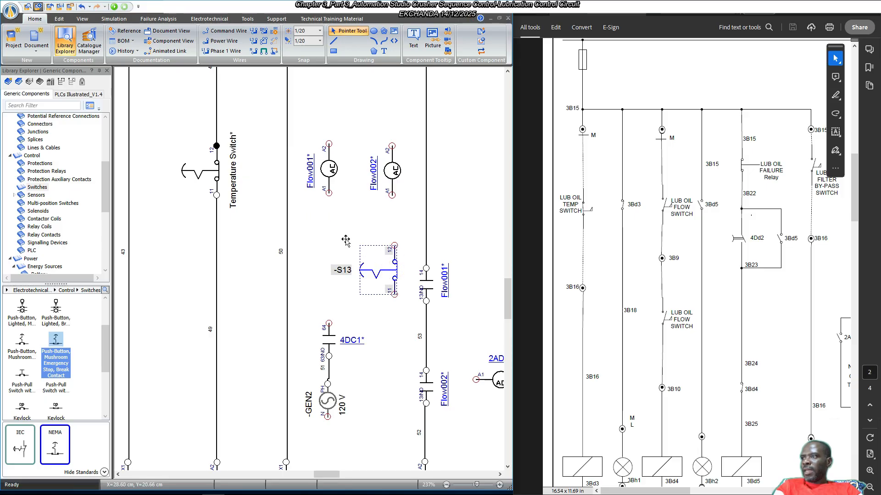
pyautogui.moveTo(326, 248); pyautogui.dragTo(388, 247)
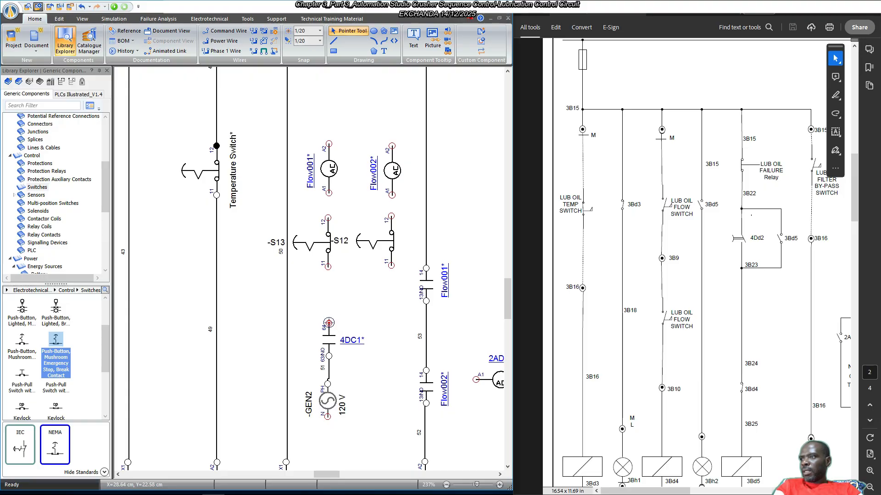
# Wire terminal 64 of the 4DC1 contact to terminal 11 of both break-contact buttons, straightening the branch below the Flow002 button.
pyautogui.moveTo(328, 322); pyautogui.dragTo(328, 267)
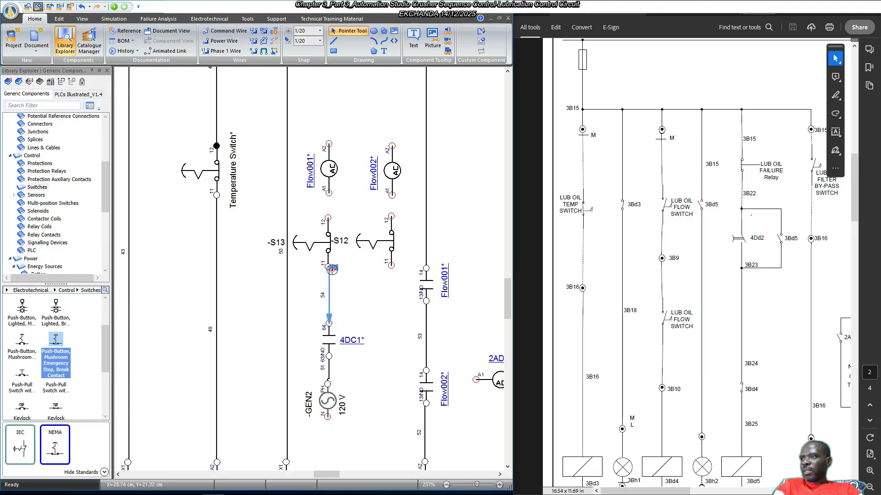
pyautogui.click(341, 284)
pyautogui.moveTo(329, 323); pyautogui.dragTo(393, 266)
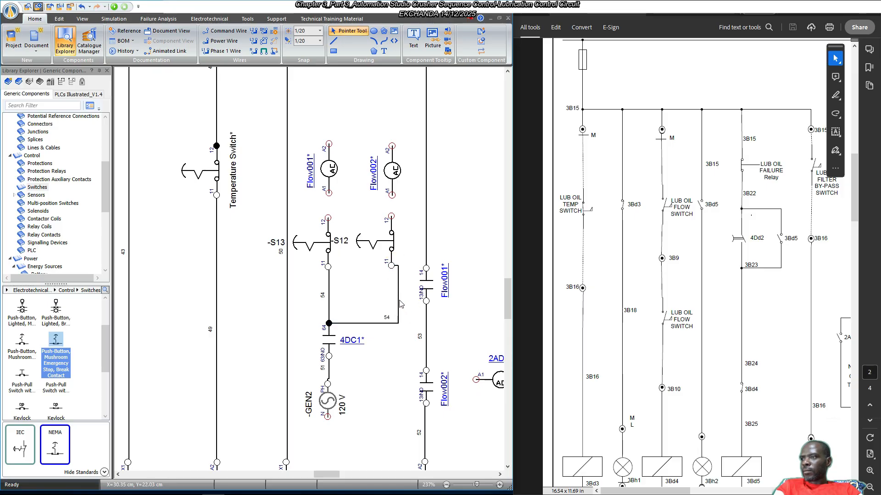
pyautogui.click(397, 298)
pyautogui.click(396, 294)
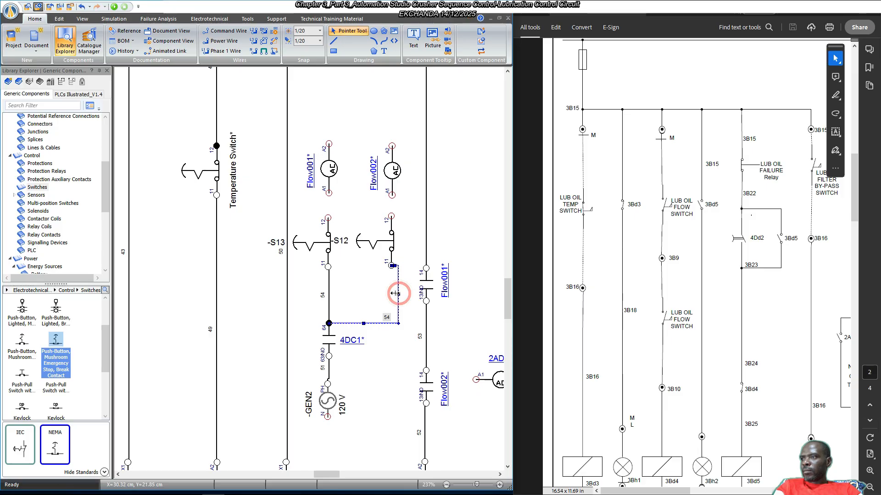
pyautogui.click(407, 309)
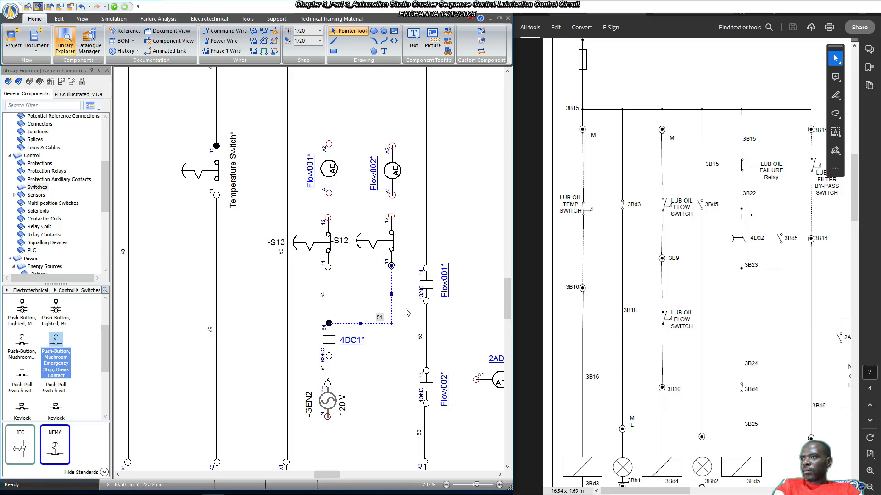
# Wire terminal 12 of each break-contact button to terminal A1 of the flow coil above it.
pyautogui.scroll(2, 337, 238)
pyautogui.moveTo(329, 297); pyautogui.dragTo(328, 274)
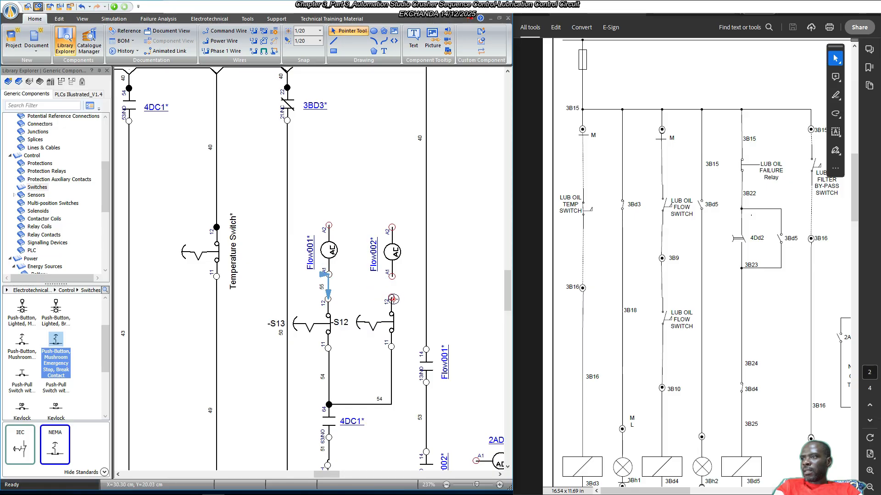
pyautogui.moveTo(392, 299); pyautogui.dragTo(390, 274)
# Join the A2 terminals of the Flow001 and Flow002 coils and wire them around to the N terminal of GEN2.
pyautogui.moveTo(329, 226); pyautogui.dragTo(392, 227)
pyautogui.click(392, 228)
pyautogui.scroll(-1, 407, 223)
pyautogui.scroll(-2, 409, 222)
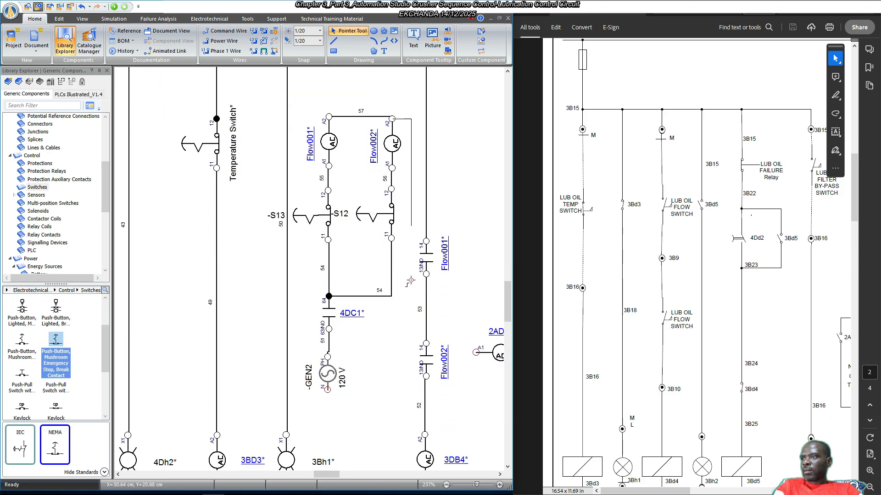
pyautogui.scroll(-1, 409, 315)
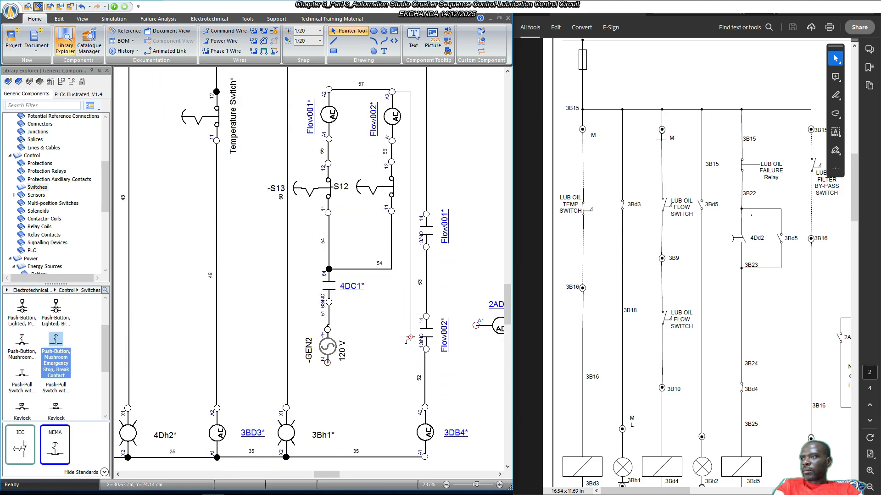
pyautogui.click(412, 364)
pyautogui.click(329, 363)
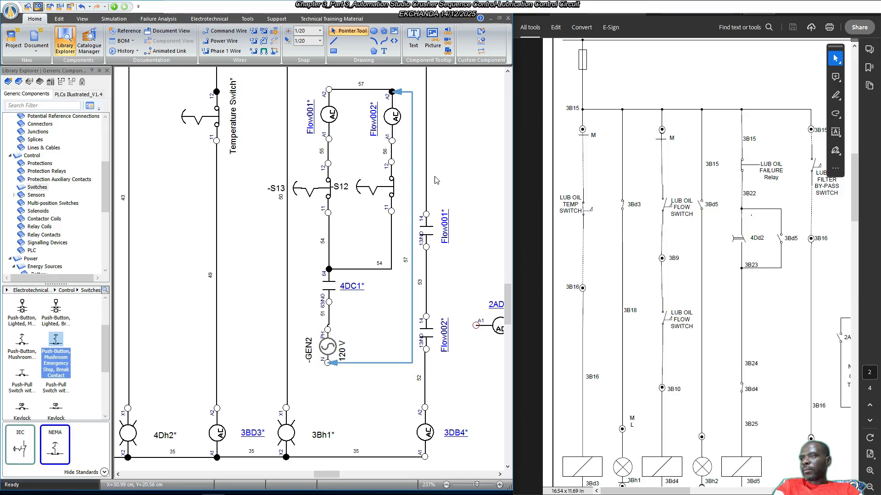
pyautogui.click(417, 131)
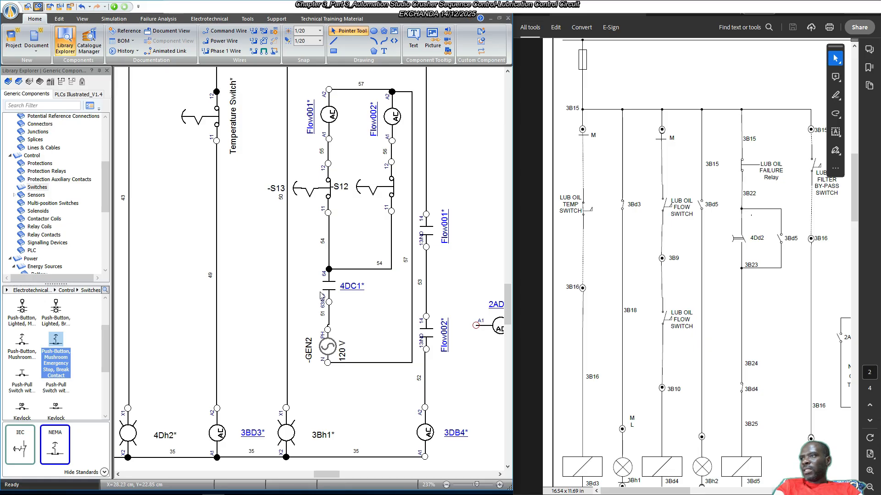
# Move the -S13 and -S12 labels below their push-button symbols, clear of the wires.
pyautogui.scroll(-2, 333, 309)
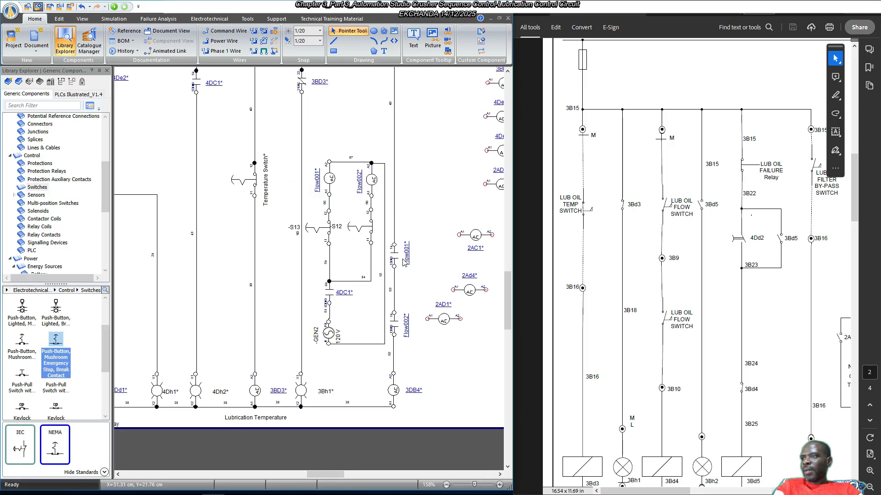
pyautogui.scroll(2, 404, 261)
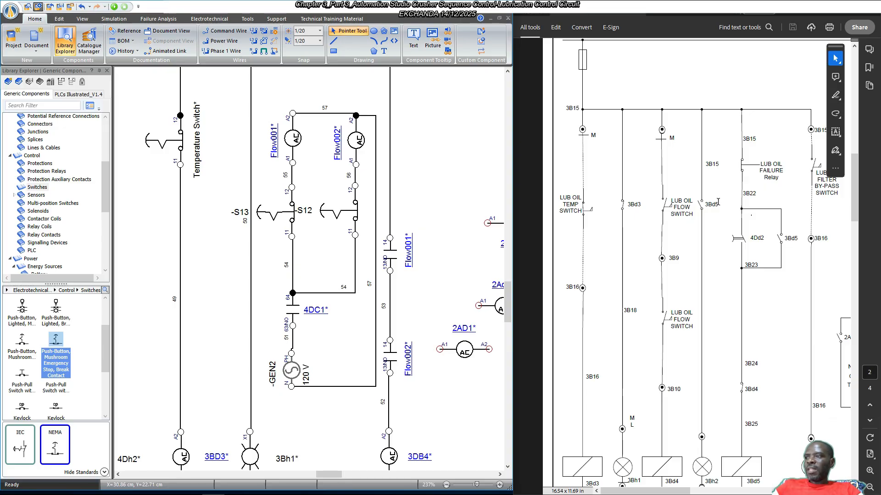
pyautogui.click(239, 212)
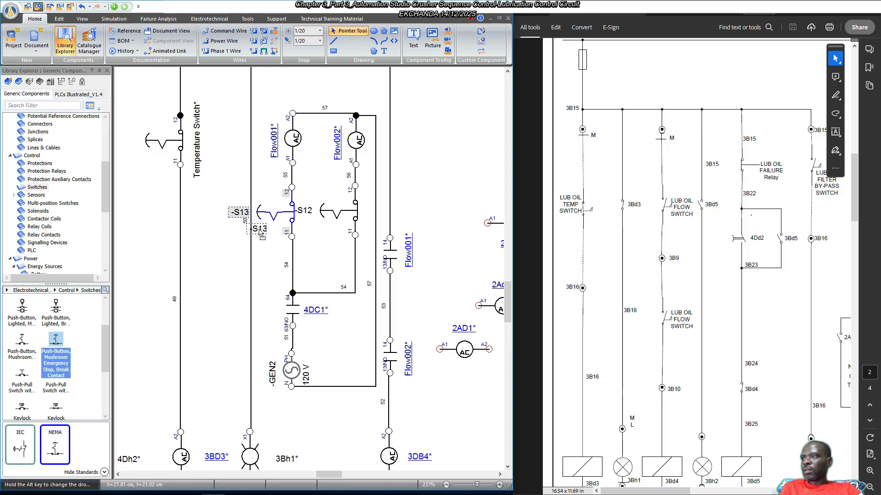
pyautogui.moveTo(306, 211); pyautogui.dragTo(329, 231)
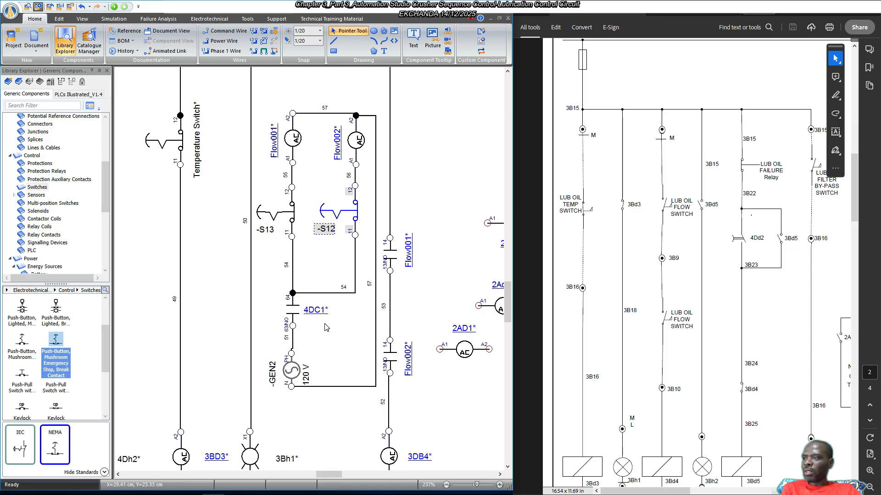
pyautogui.click(387, 265)
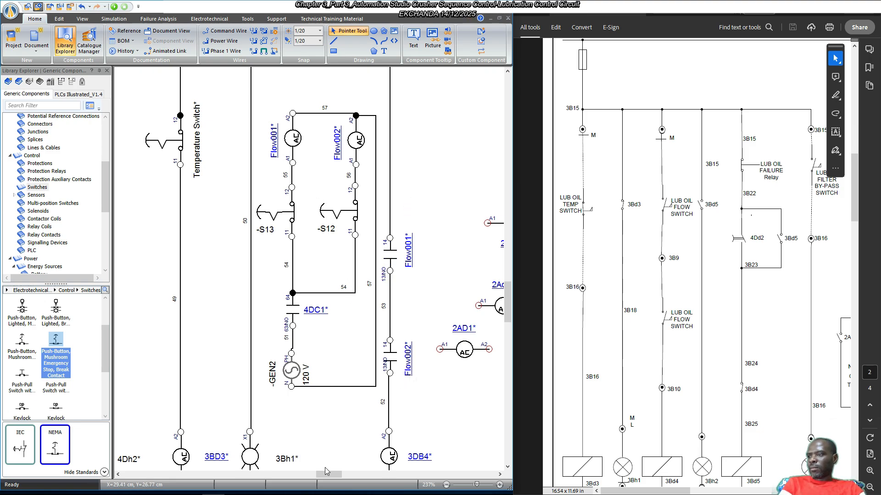
# Move the spare 3BD5 coil down from the stack of unused coils to the coil row beside 3DB4.
pyautogui.moveTo(327, 475); pyautogui.dragTo(336, 475)
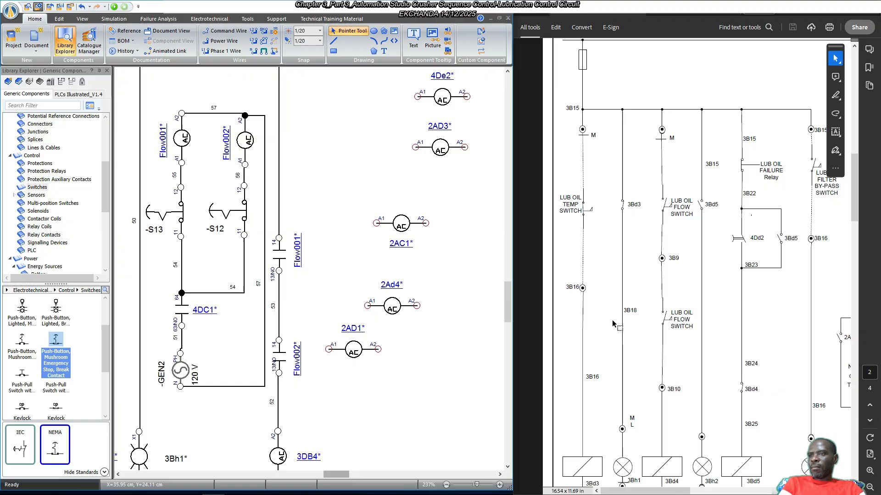
pyautogui.scroll(-2, 702, 362)
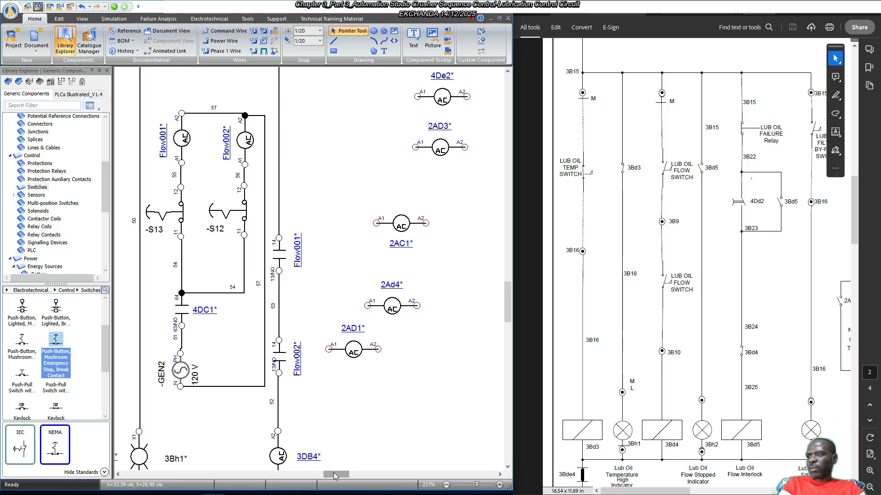
pyautogui.moveTo(332, 475); pyautogui.dragTo(299, 475)
pyautogui.moveTo(298, 475); pyautogui.dragTo(348, 460)
pyautogui.scroll(-3, 258, 421)
pyautogui.scroll(3, 433, 332)
pyautogui.scroll(7, 433, 332)
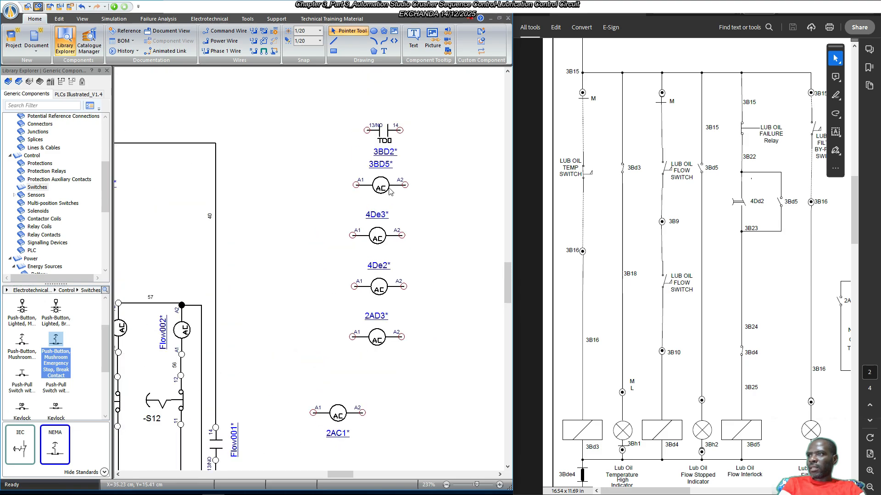
pyautogui.moveTo(383, 184); pyautogui.dragTo(399, 394)
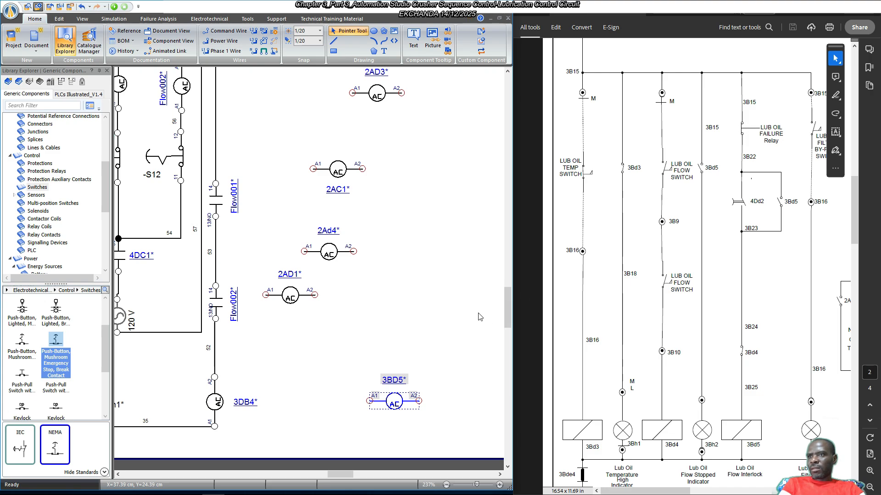
# Move the spare 2AD1 coil farther right and right-align the 4De3, 4De2, 2AD3, 2AC1 and 2Ad4 coils with it.
pyautogui.scroll(2, 388, 295)
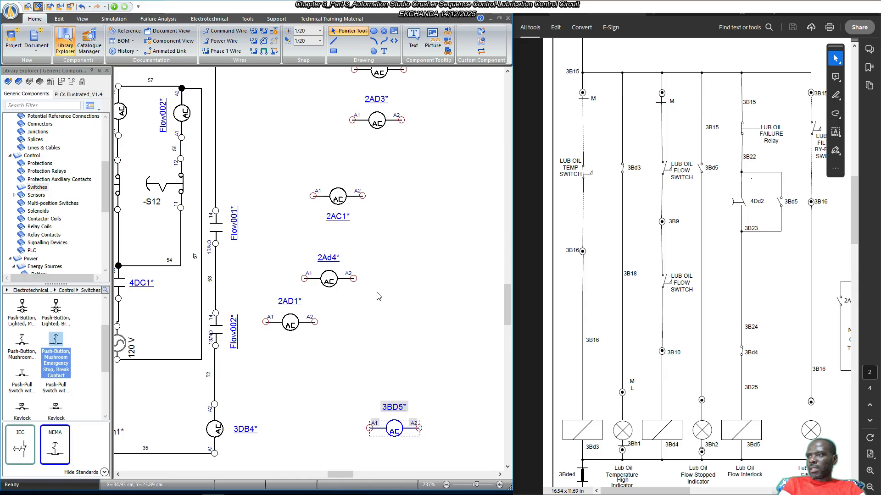
pyautogui.scroll(2, 381, 340)
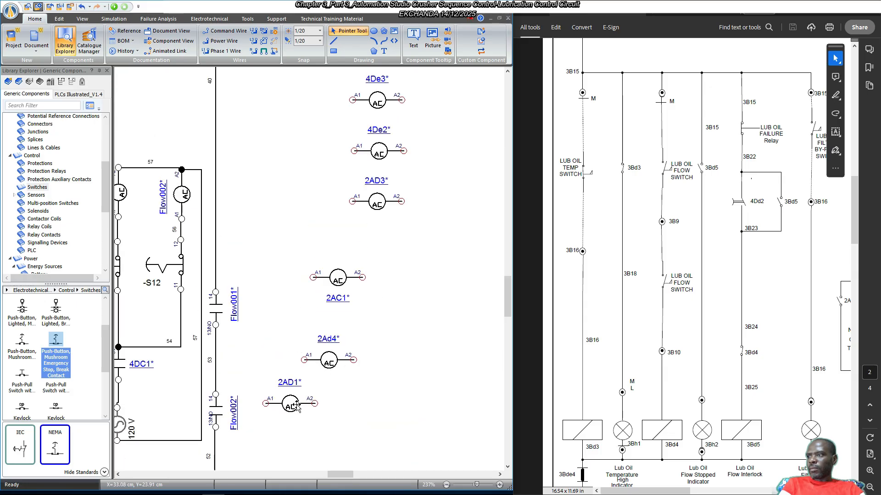
pyautogui.moveTo(296, 404); pyautogui.dragTo(441, 407)
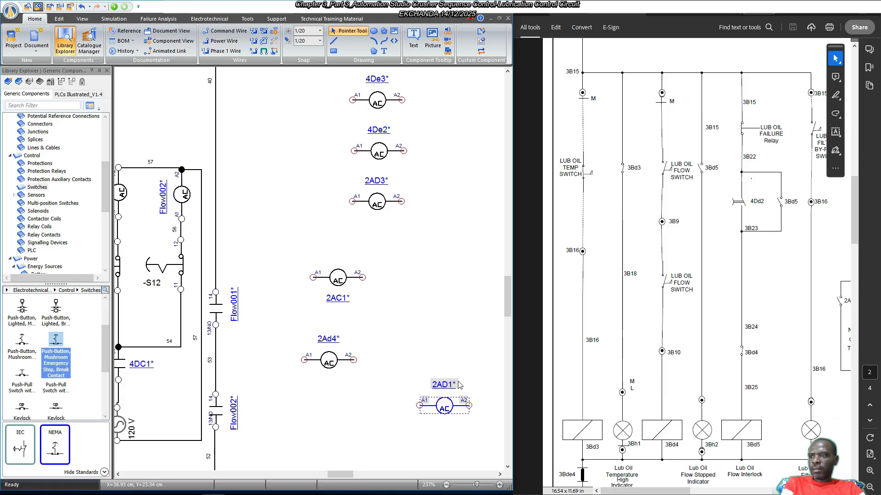
pyautogui.scroll(3, 445, 387)
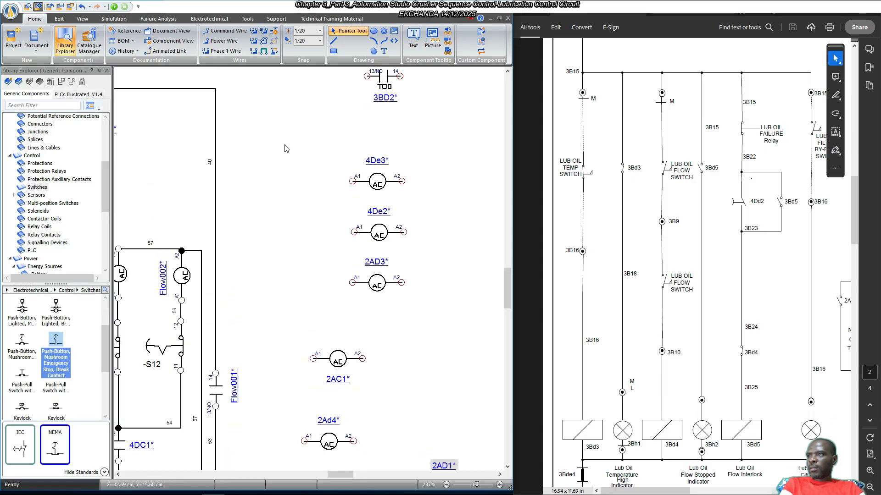
pyautogui.scroll(-1, 285, 146)
pyautogui.moveTo(263, 129); pyautogui.dragTo(408, 447)
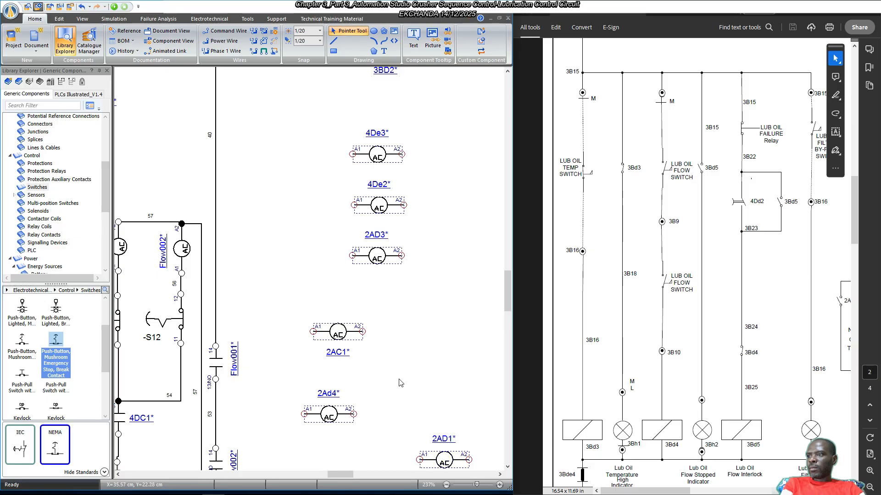
pyautogui.rightClick(443, 458)
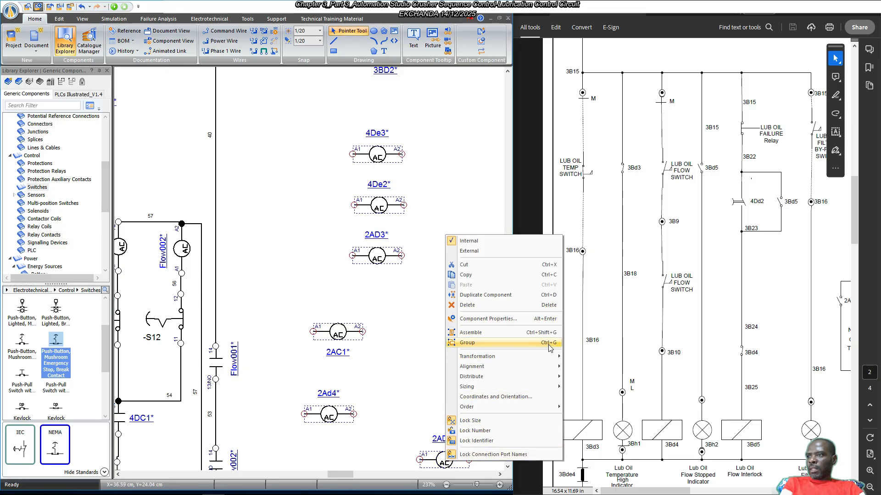
pyautogui.moveTo(548, 366)
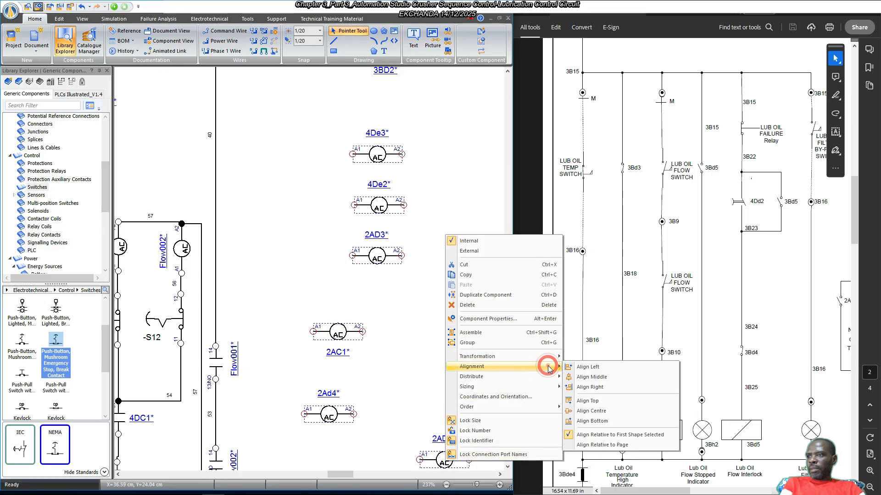
pyautogui.click(603, 388)
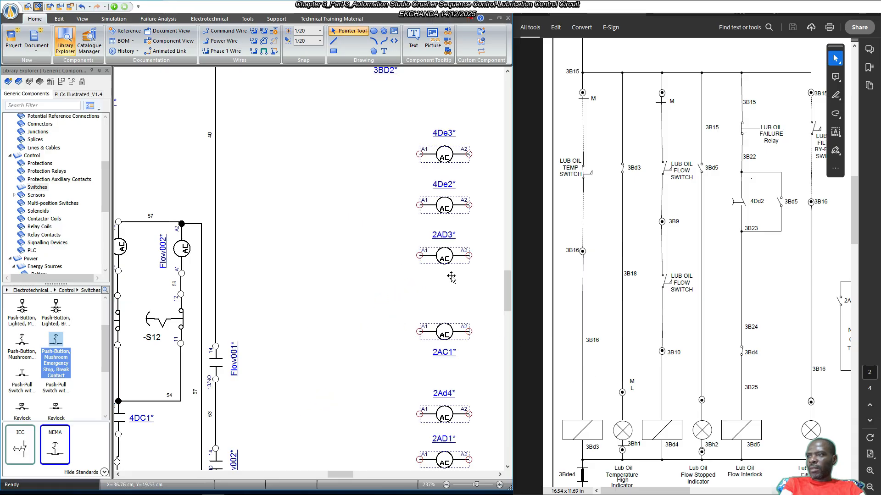
# Place a Push-Button Switch with Break Contact (Automatic Return) in the open area between the Flow001 contact and the spare coils.
pyautogui.scroll(-1, 456, 301)
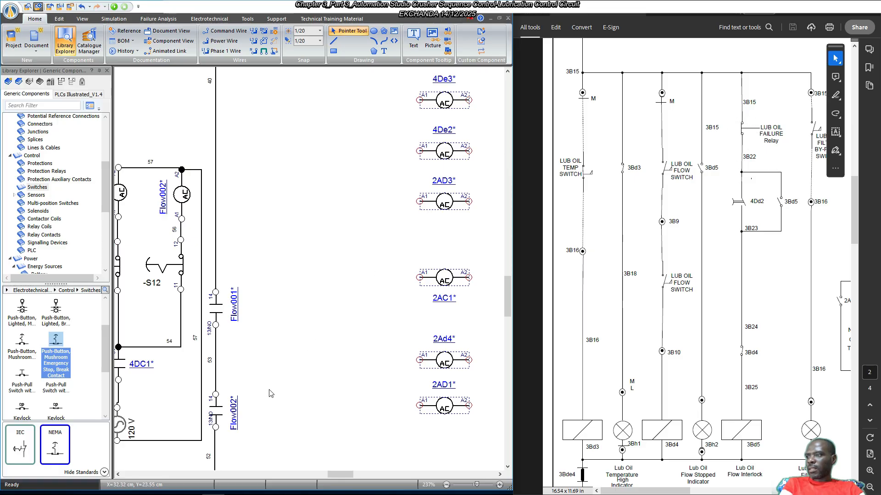
pyautogui.scroll(2, 56, 321)
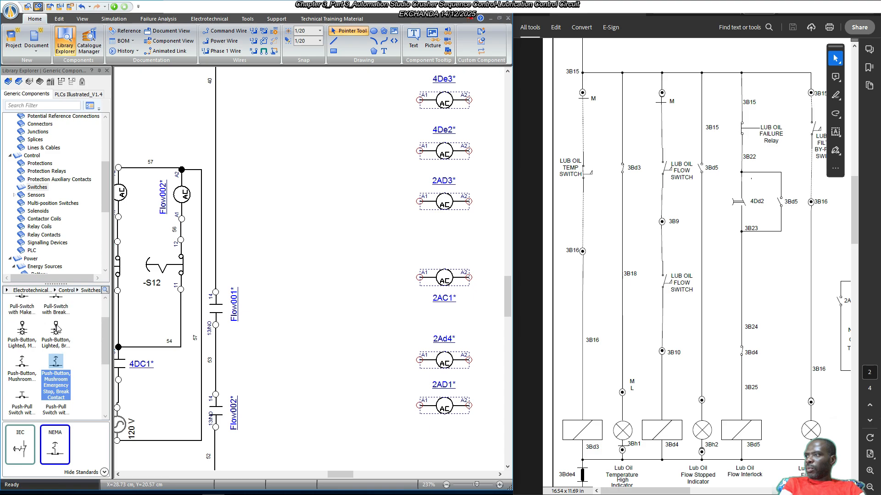
pyautogui.click(58, 319)
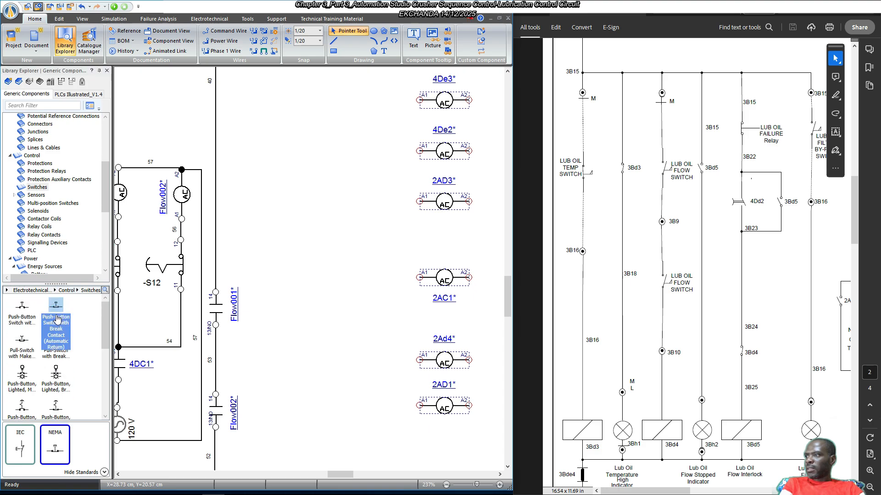
pyautogui.moveTo(55, 320); pyautogui.dragTo(335, 245)
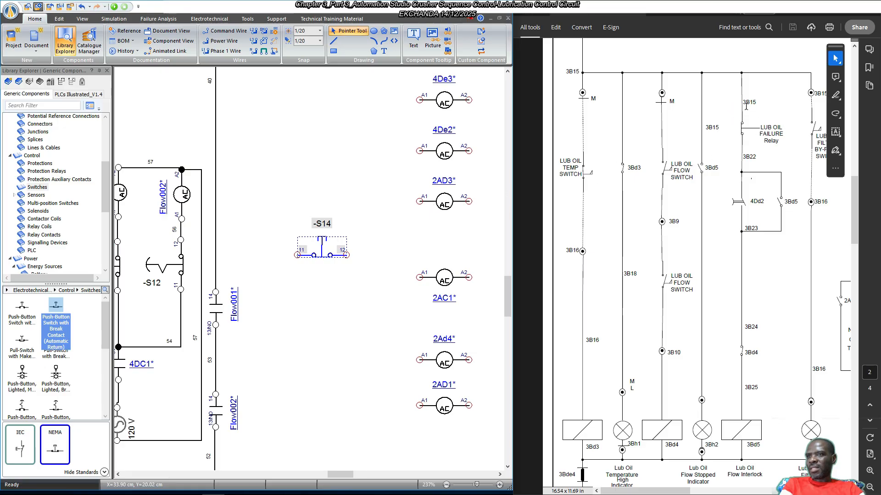
# Set the item identifier of the new break-contact push button to Reset.
pyautogui.doubleClick(323, 250)
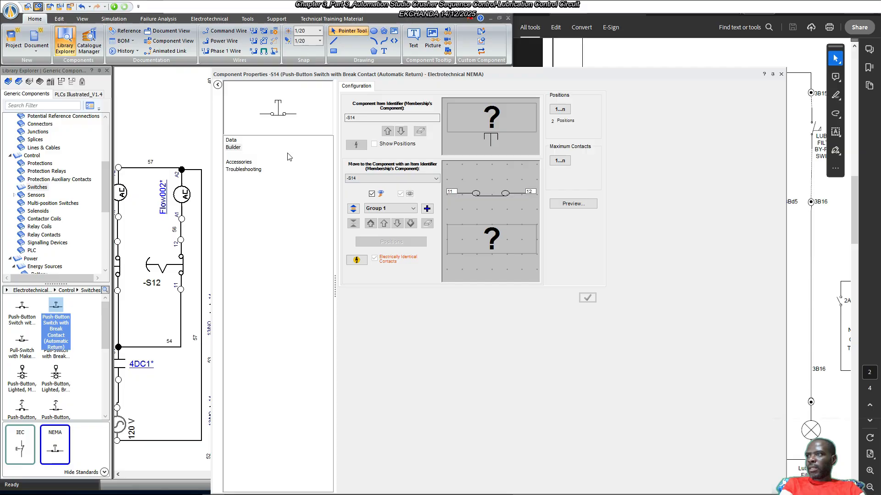
pyautogui.click(231, 140)
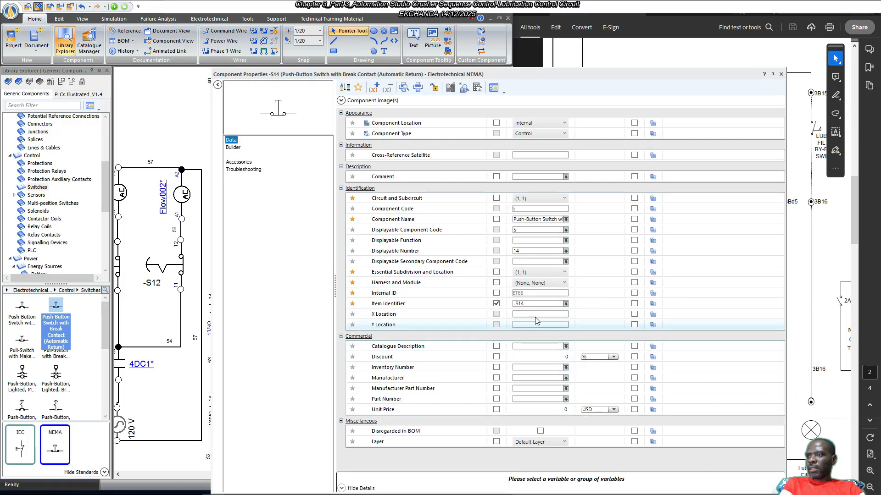
pyautogui.click(531, 304)
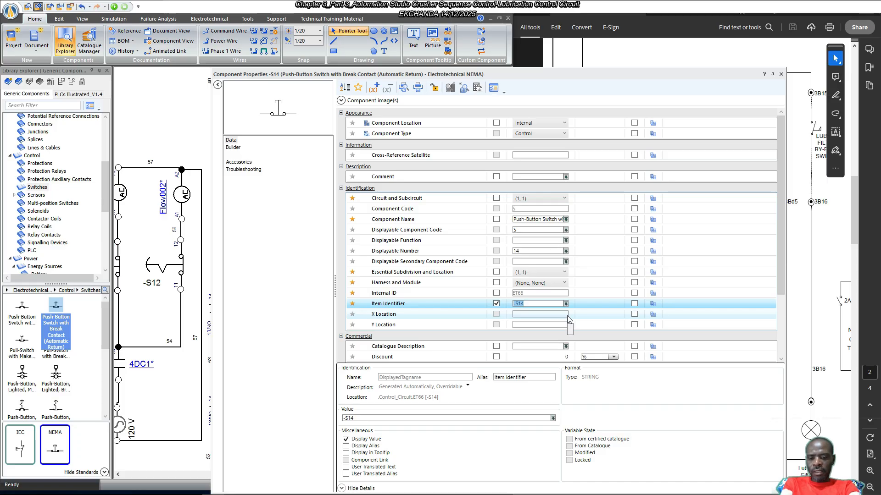
pyautogui.press('BackSpace')
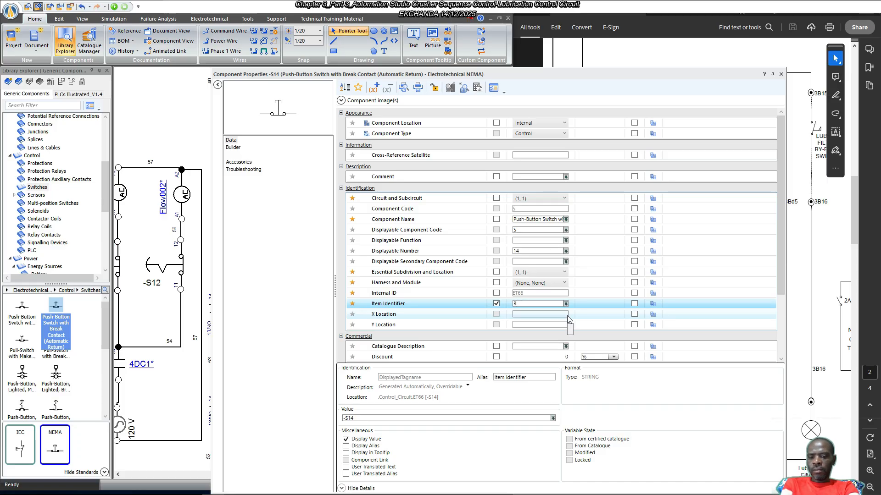
pyautogui.write('Reset')
pyautogui.press('Return')
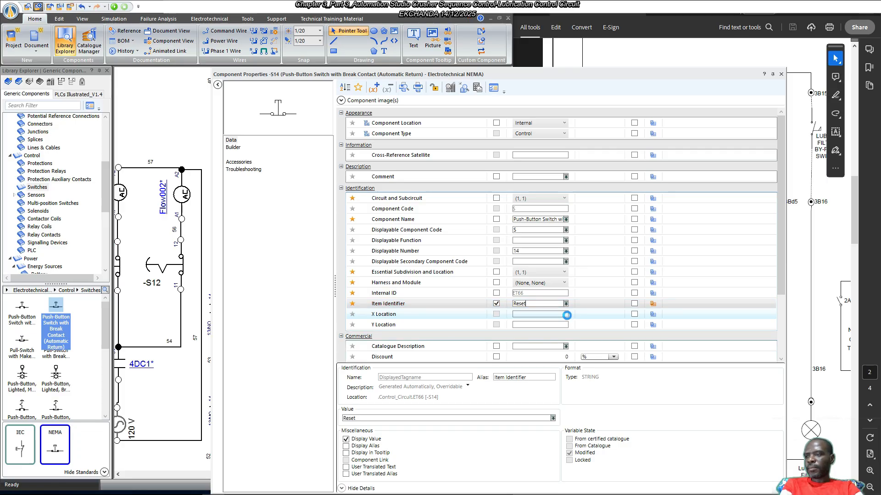
pyautogui.press('Return')
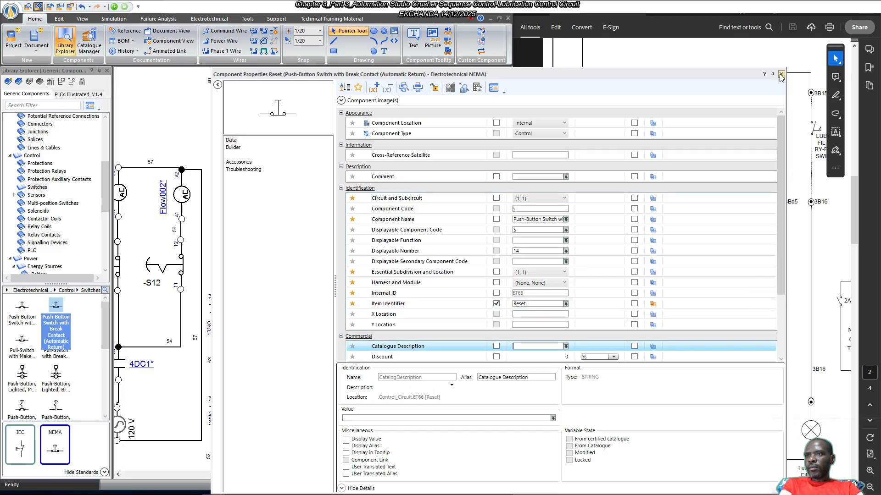
pyautogui.click(781, 75)
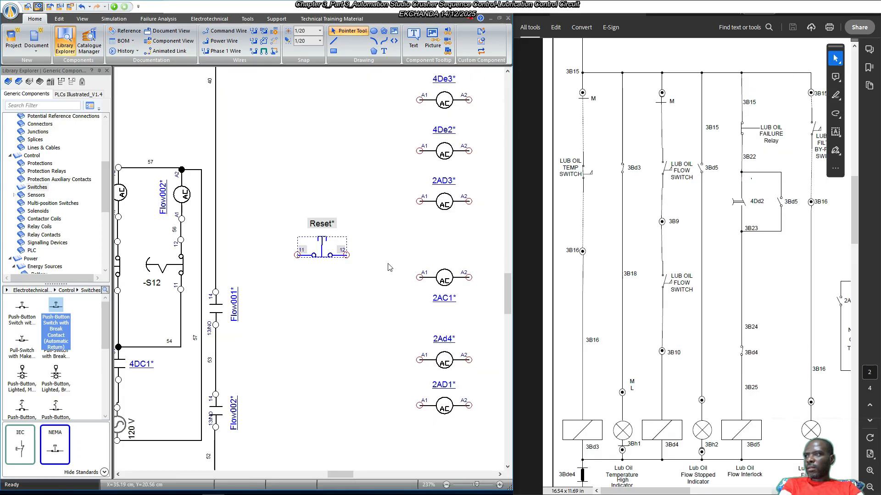
# Rotate the Reset push button left and move it up beside the 3BD2 timed contact.
pyautogui.scroll(1, 390, 266)
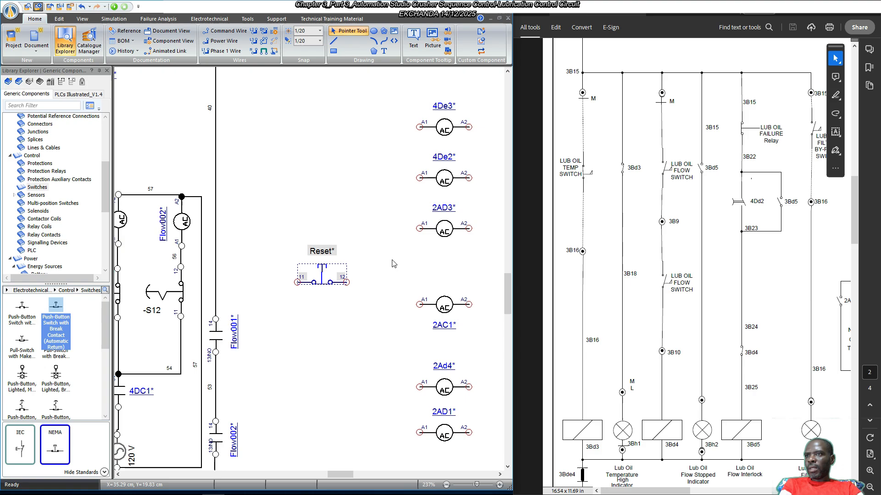
pyautogui.rightClick(322, 283)
pyautogui.moveTo(408, 156)
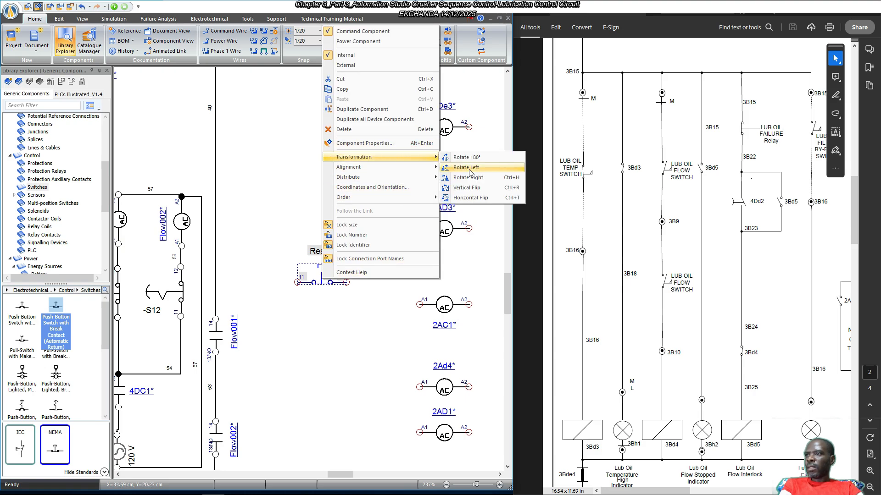
pyautogui.click(466, 168)
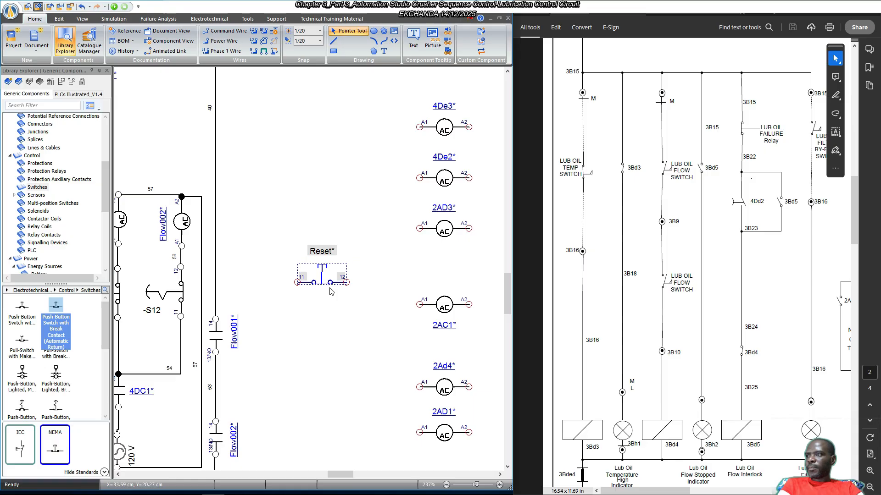
pyautogui.scroll(3, 325, 324)
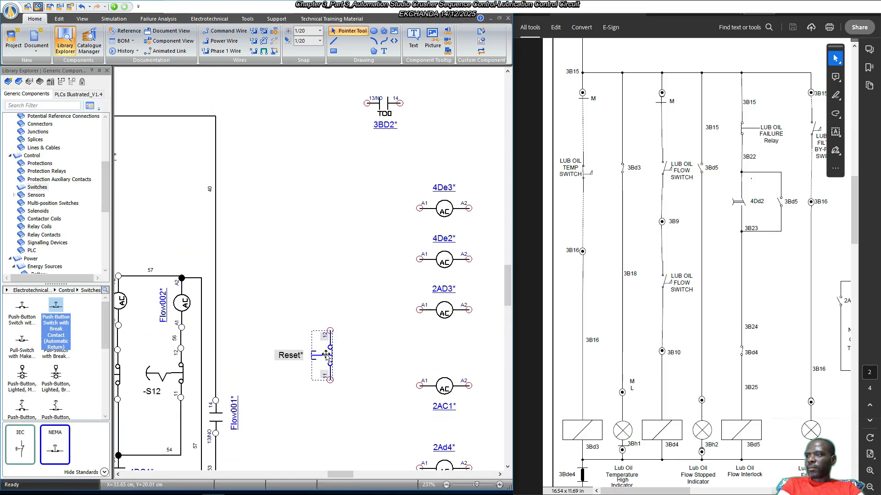
pyautogui.moveTo(328, 360); pyautogui.dragTo(318, 164)
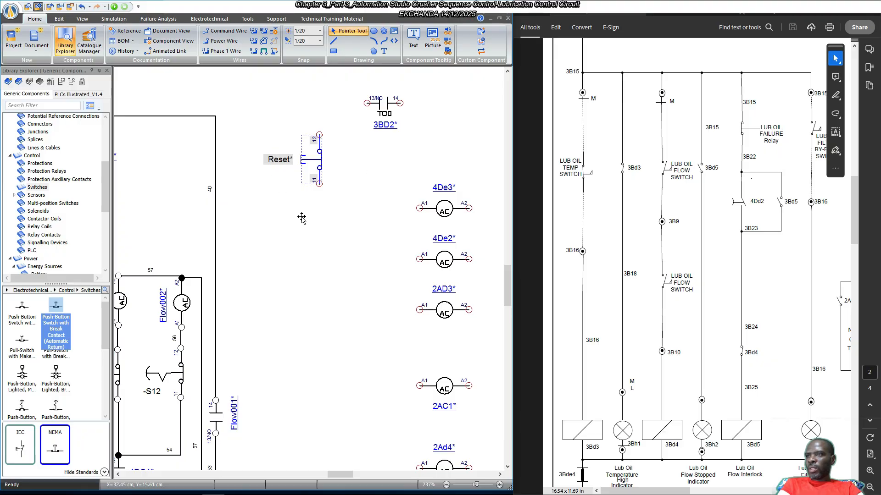
# Add a second contact group with an NC Contact, Double Break to the existing Fault Reset push button and apply it.
pyautogui.moveTo(339, 474); pyautogui.dragTo(303, 475)
pyautogui.click(327, 301)
pyautogui.doubleClick(327, 301)
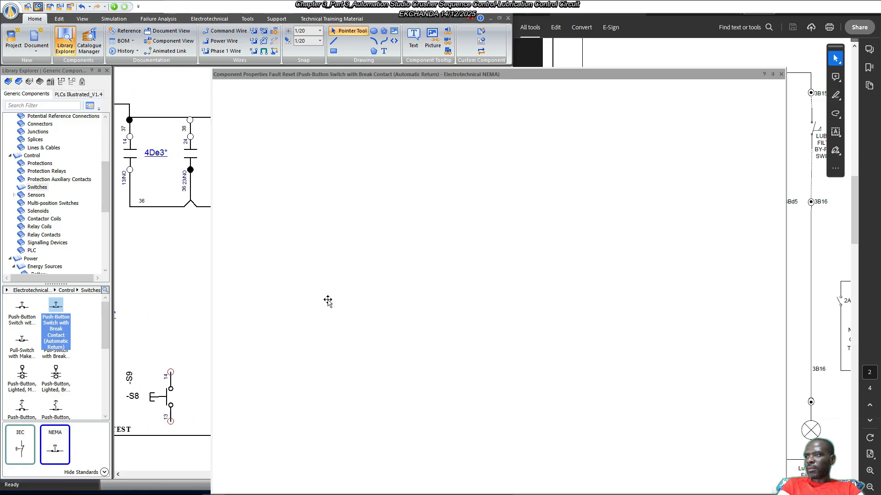
pyautogui.click(246, 149)
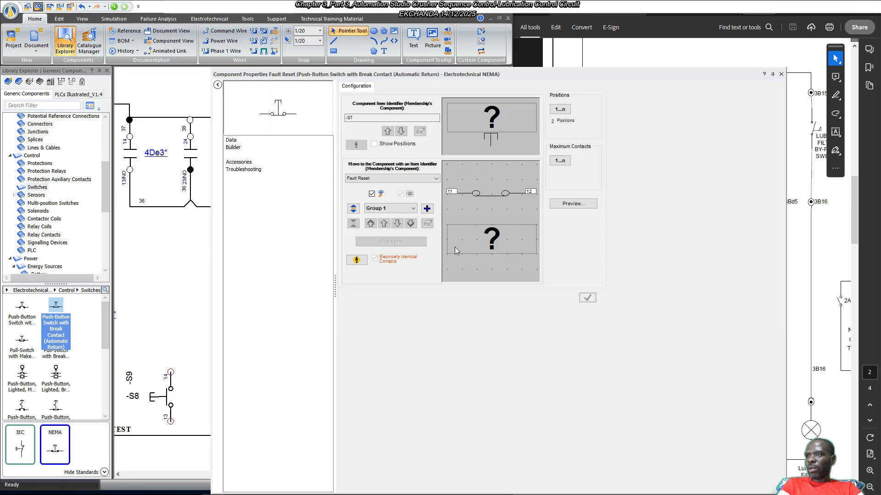
pyautogui.click(494, 241)
pyautogui.click(606, 133)
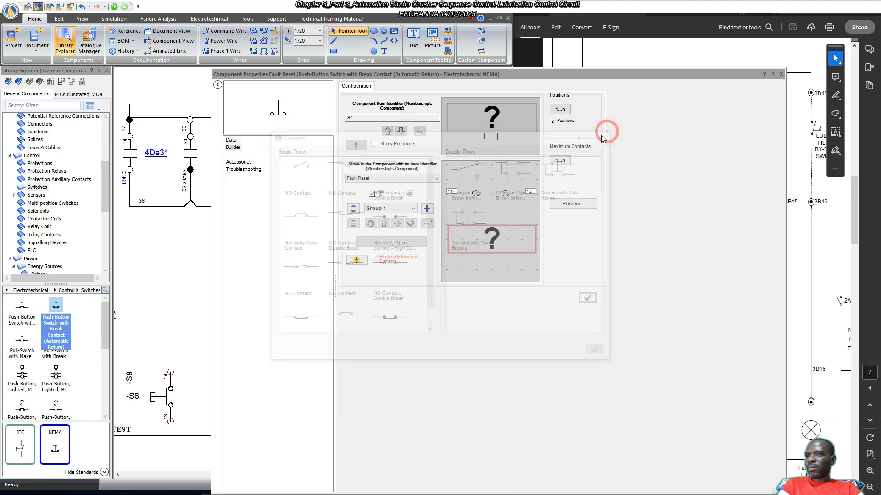
pyautogui.click(426, 208)
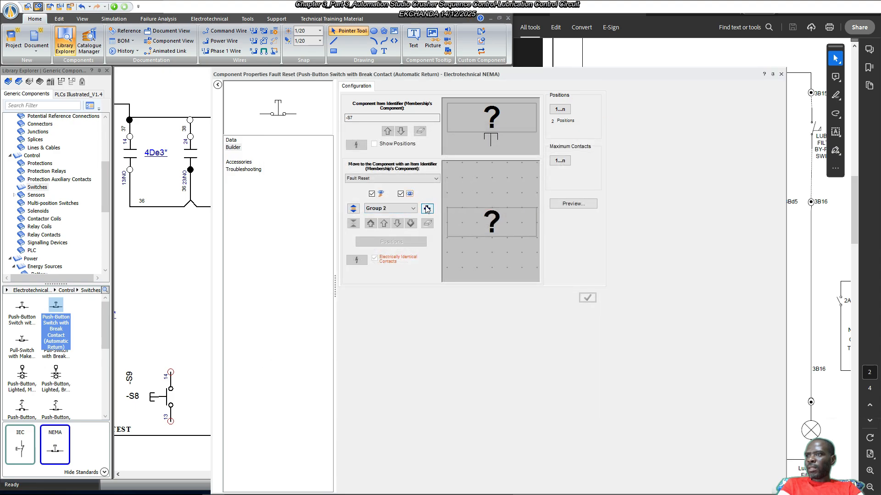
pyautogui.click(475, 216)
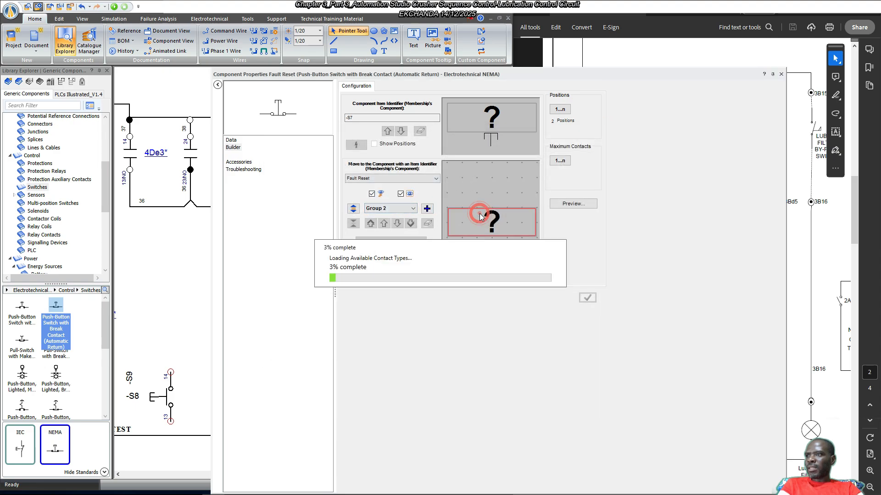
pyautogui.doubleClick(388, 263)
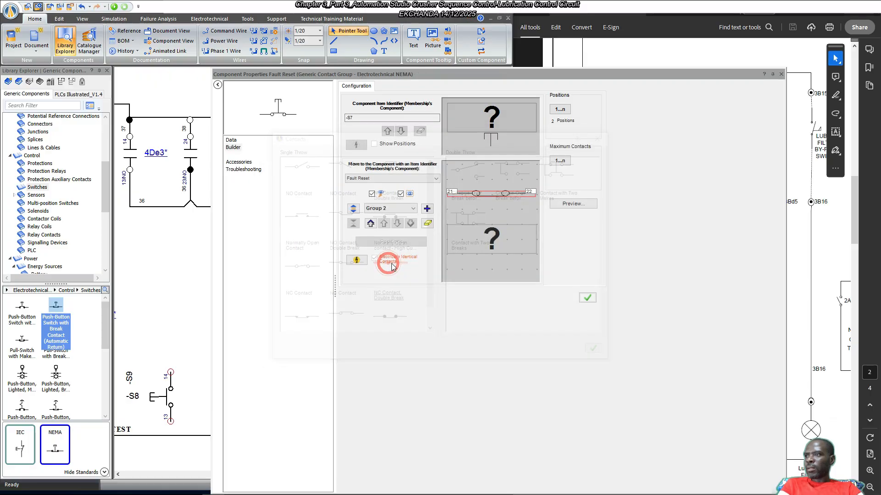
pyautogui.click(584, 298)
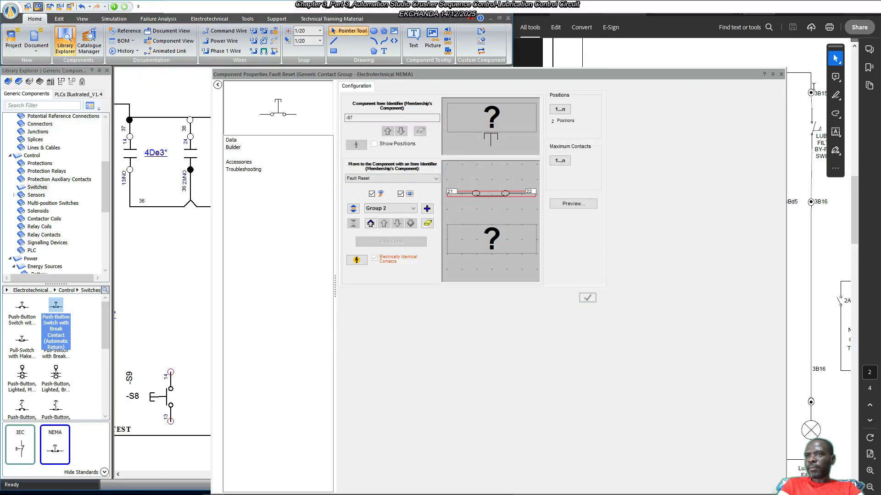
# Run the simulation, operate the wired Fault Reset push button to test both of its contacts, and stop the simulation.
pyautogui.click(782, 75)
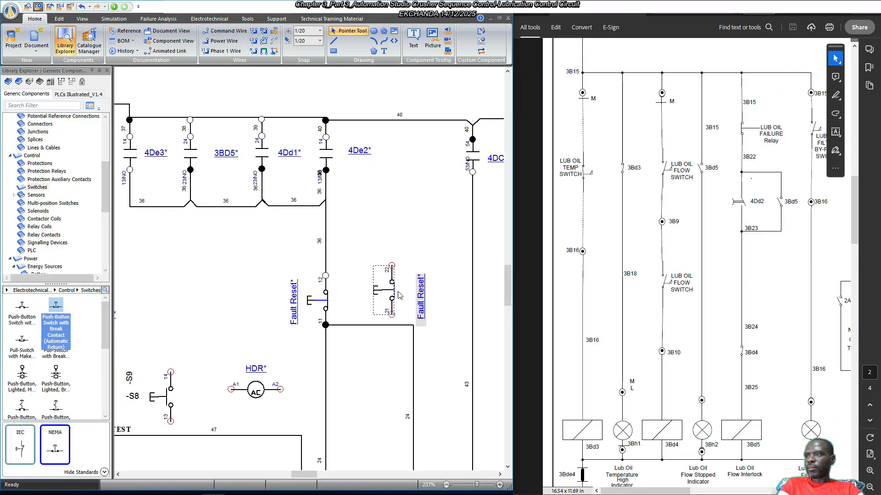
pyautogui.click(116, 7)
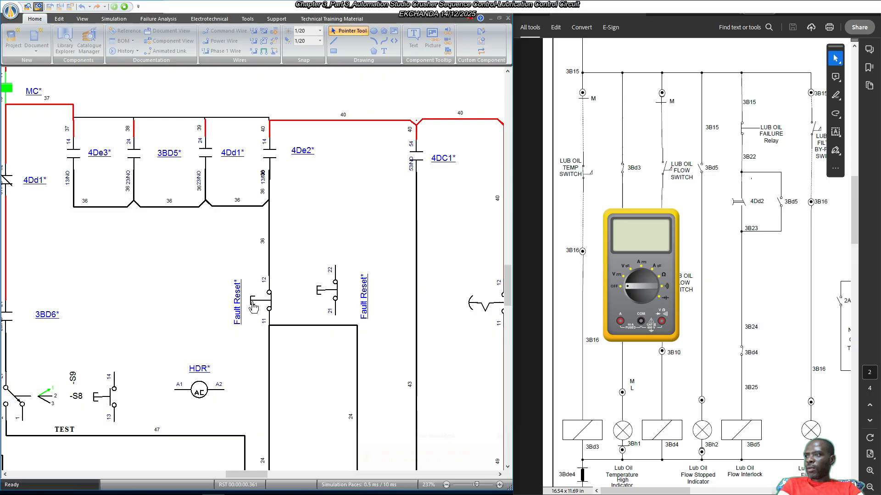
pyautogui.click(251, 304)
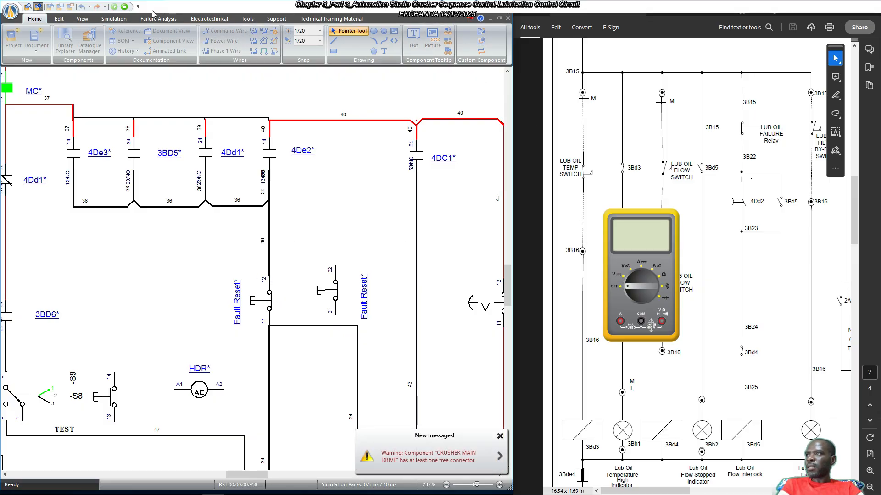
pyautogui.click(123, 6)
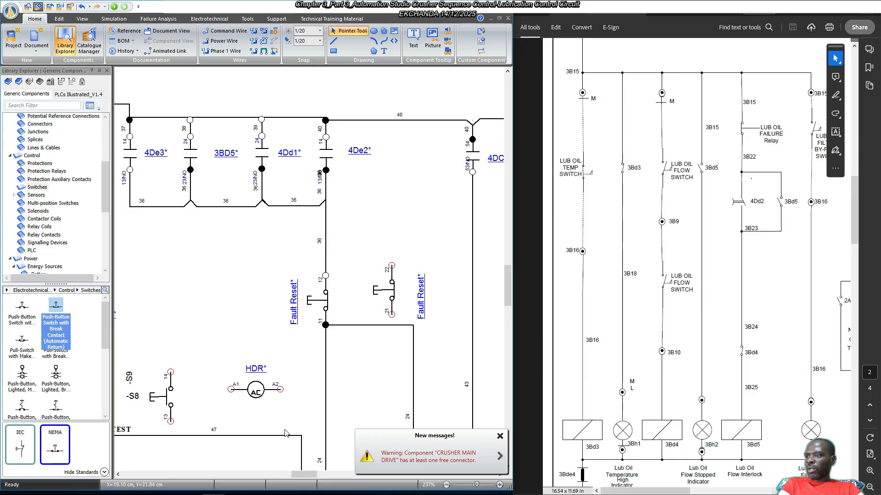
# Move the second Fault Reset contact to the open area below the separate Reset push button and delete that Reset push button.
pyautogui.moveTo(312, 474); pyautogui.dragTo(329, 472)
pyautogui.moveTo(168, 288); pyautogui.dragTo(396, 264)
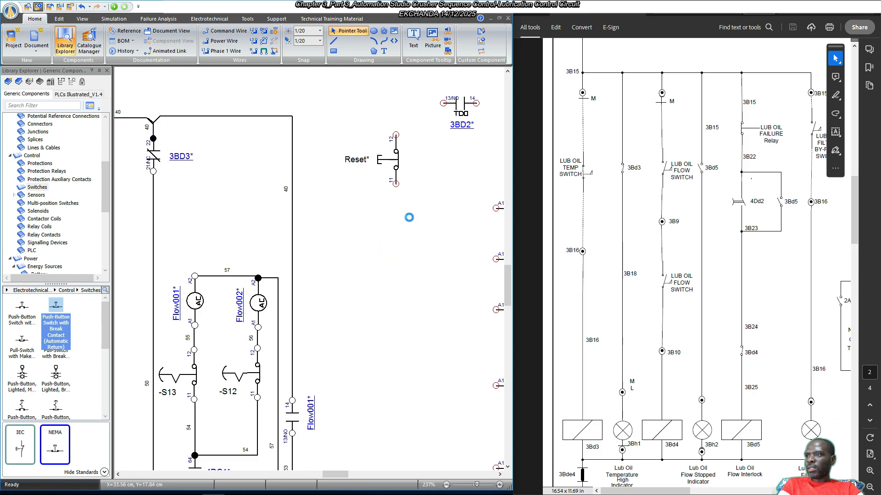
pyautogui.click(398, 159)
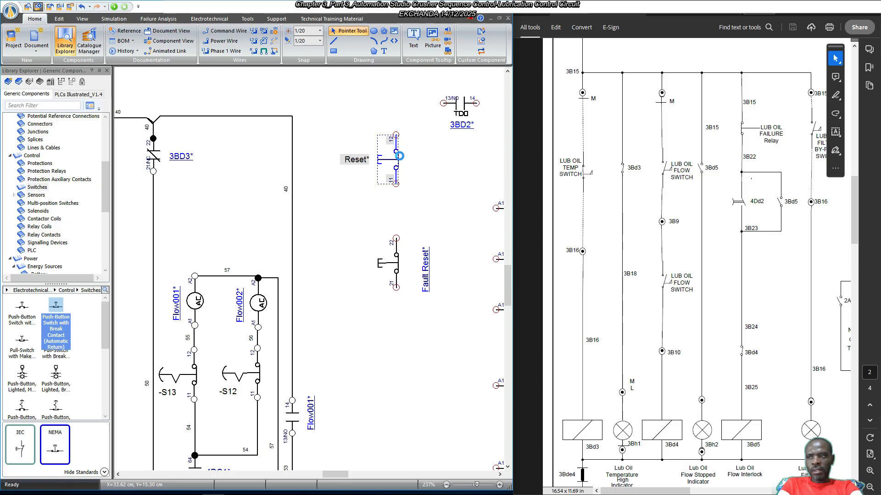
pyautogui.press('Delete')
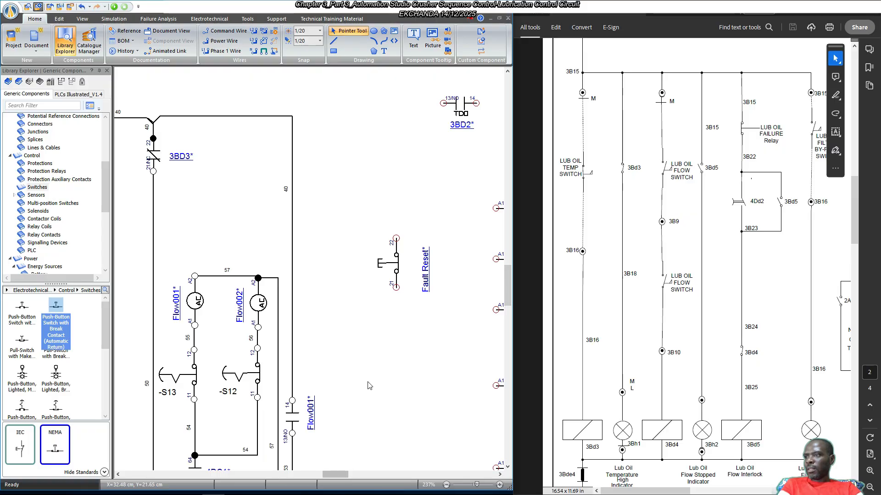
# Add a second contact group with an NO Contact to the 4Dd2 Main Drive Delay Timer coil and apply it.
pyautogui.scroll(-3, 370, 386)
pyautogui.scroll(-5, 369, 386)
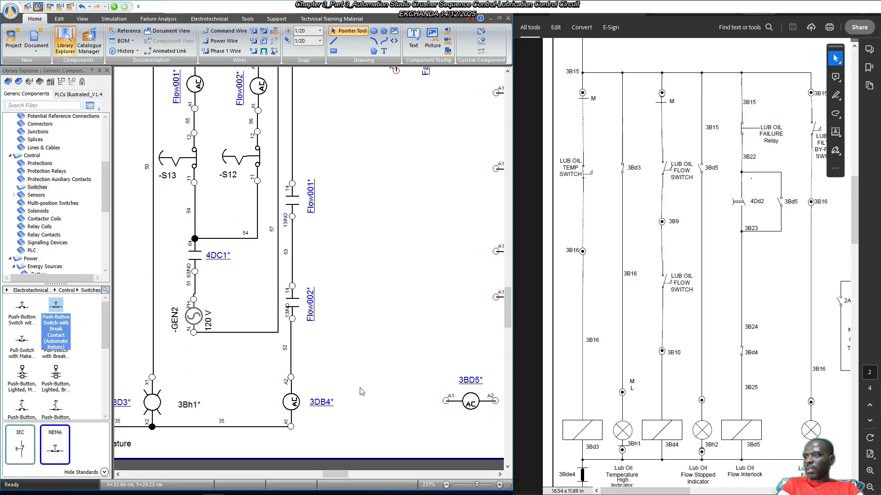
pyautogui.moveTo(342, 473); pyautogui.dragTo(315, 475)
pyautogui.moveTo(315, 475); pyautogui.dragTo(304, 475)
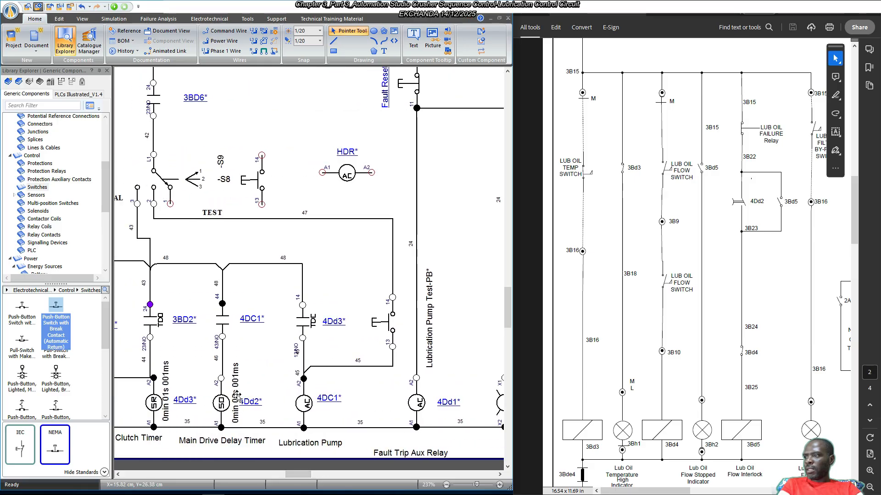
pyautogui.doubleClick(222, 403)
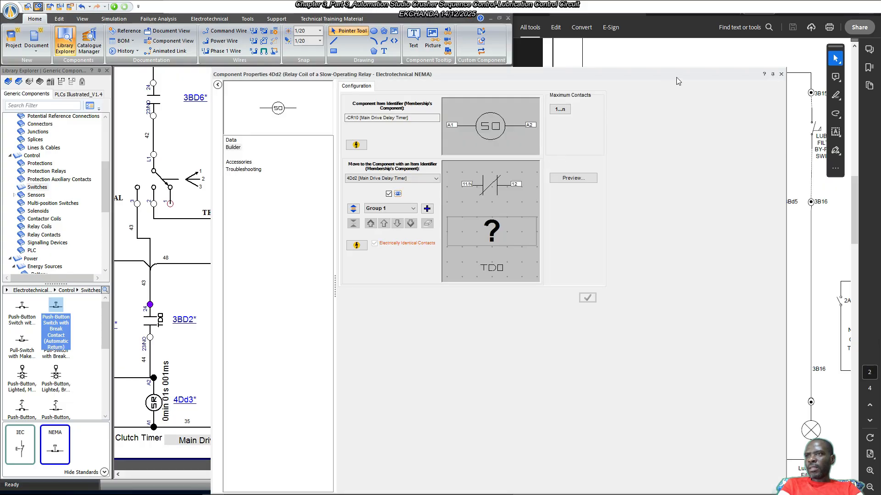
pyautogui.moveTo(678, 82); pyautogui.dragTo(547, 78)
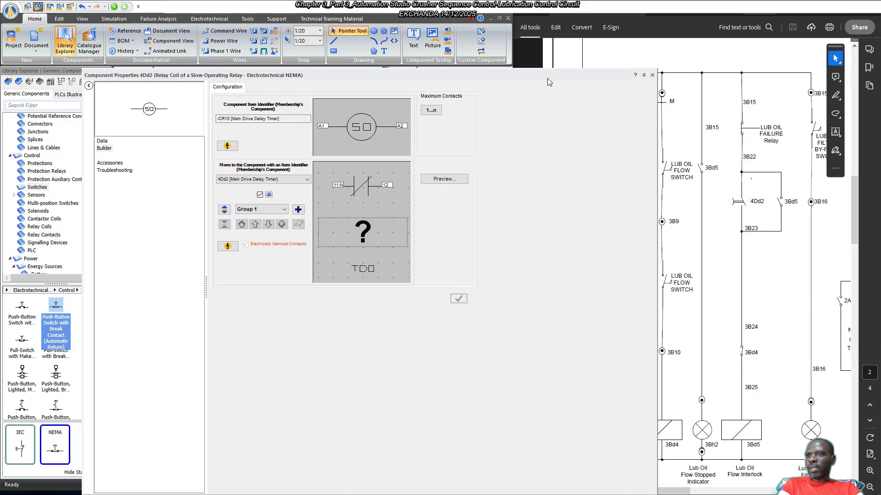
pyautogui.click(297, 210)
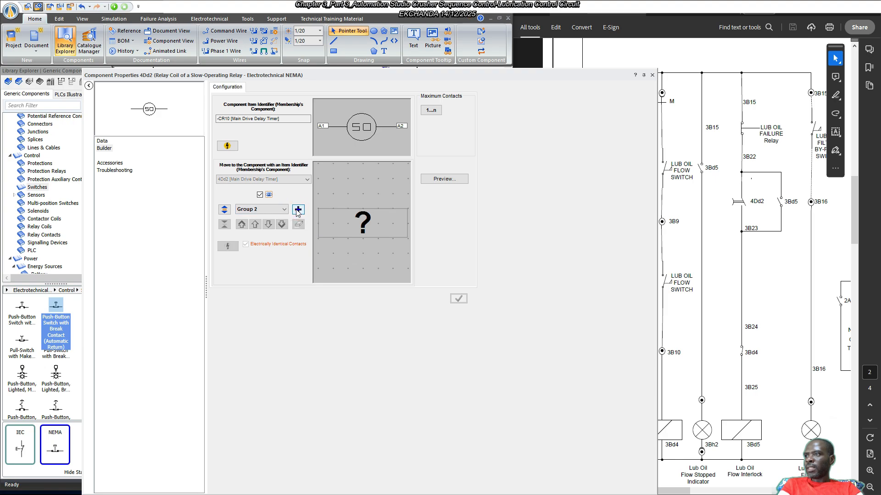
pyautogui.click(298, 223)
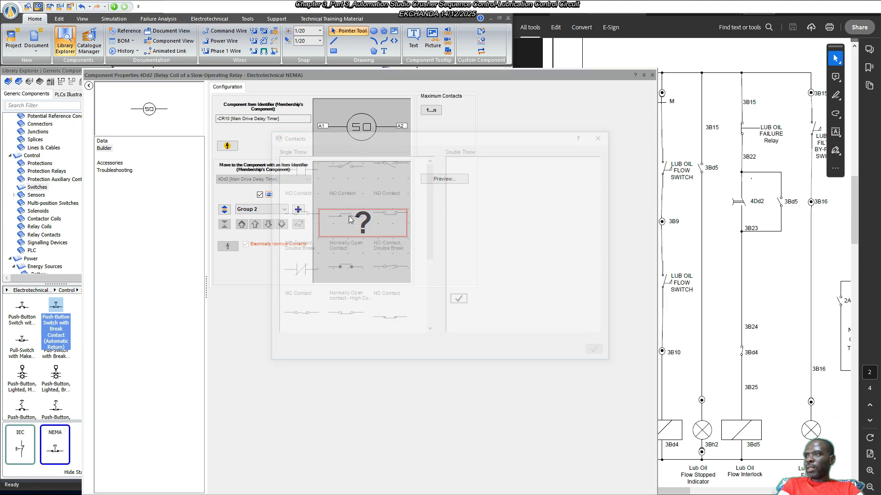
pyautogui.doubleClick(298, 166)
pyautogui.click(457, 298)
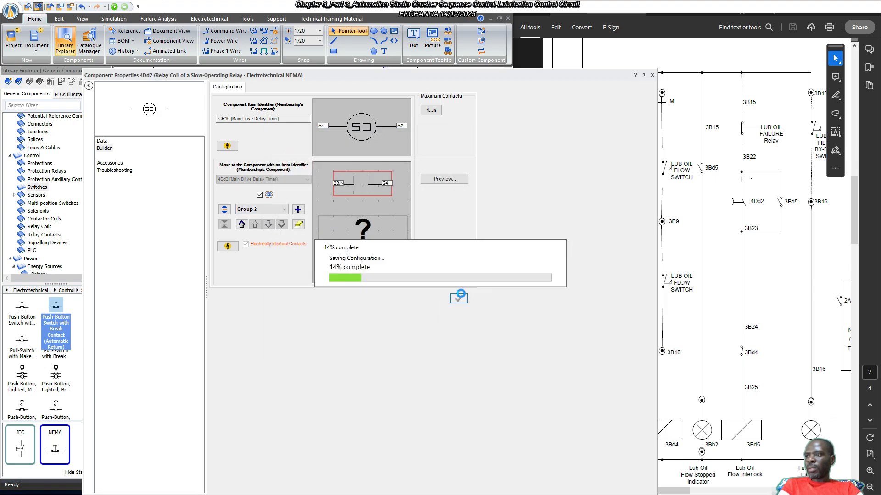
pyautogui.click(652, 75)
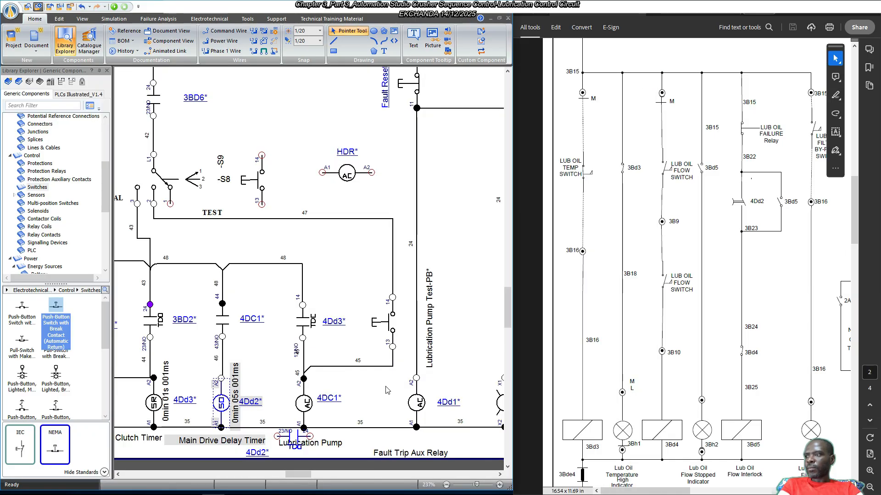
# Move the new 4Dd2 timed contact from the Lubrication Pump label to the open area above and beside the Flow001 contact.
pyautogui.click(296, 436)
pyautogui.hscroll(3, 502, 399)
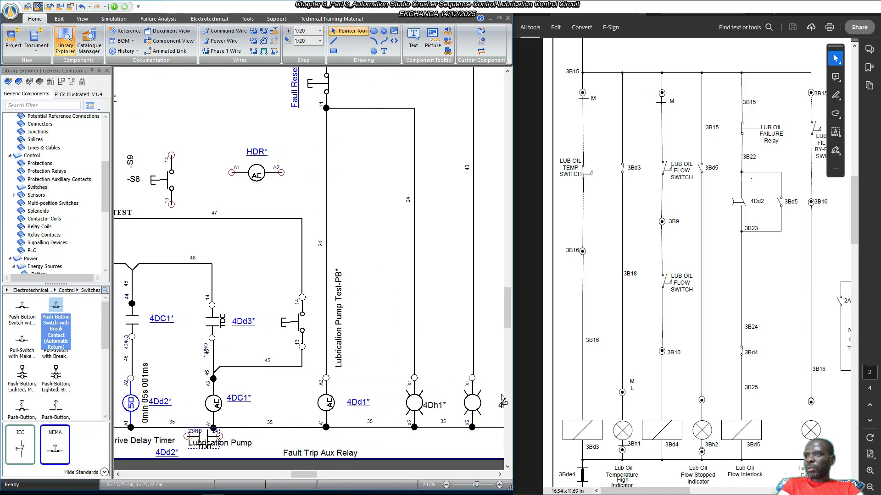
pyautogui.hscroll(5, 502, 399)
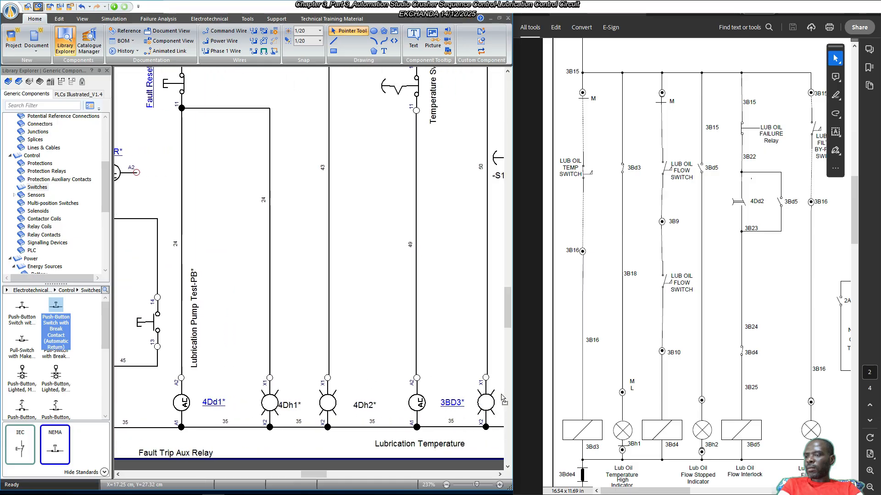
pyautogui.hscroll(5, 502, 399)
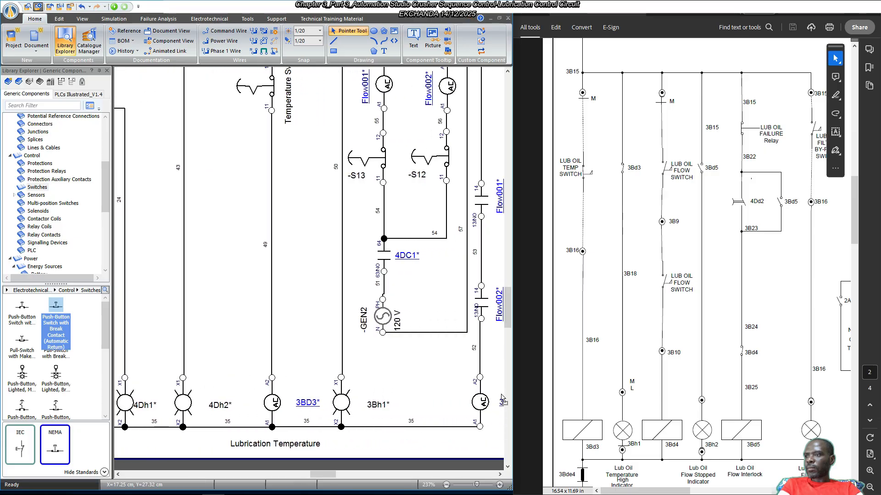
pyautogui.moveTo(501, 395); pyautogui.dragTo(474, 134)
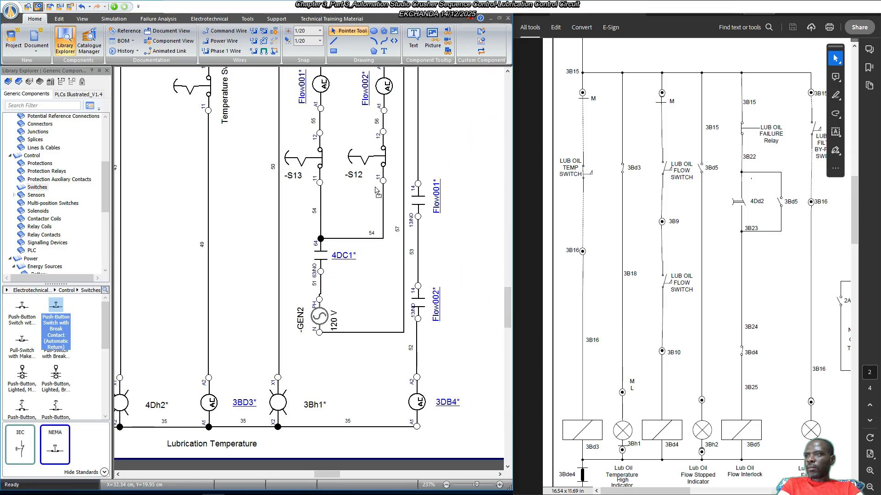
pyautogui.scroll(2, 334, 257)
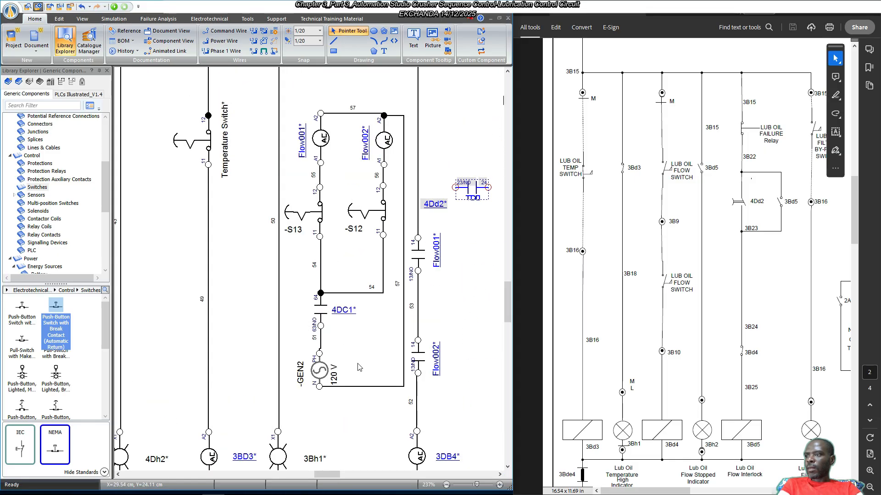
# Rotate the new 4Dd2 timed contact left and move its identifier label beside it.
pyautogui.moveTo(336, 474); pyautogui.dragTo(352, 474)
pyautogui.rightClick(293, 188)
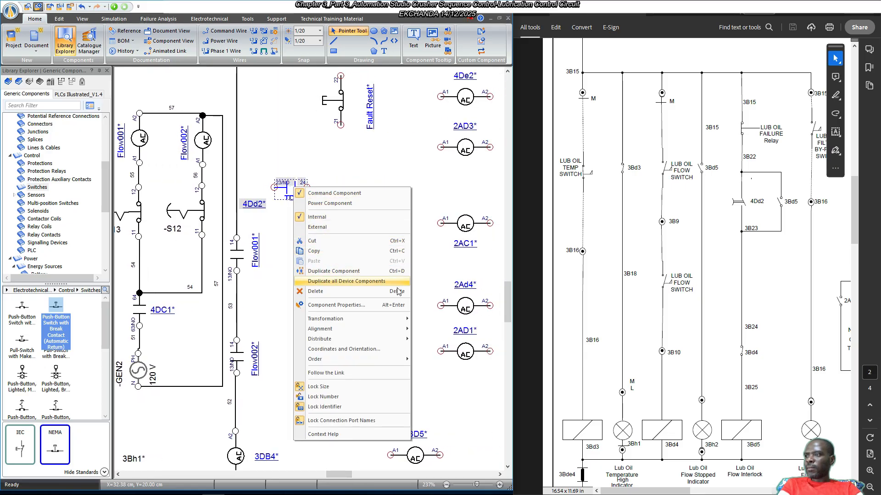
pyautogui.click(396, 317)
pyautogui.click(436, 330)
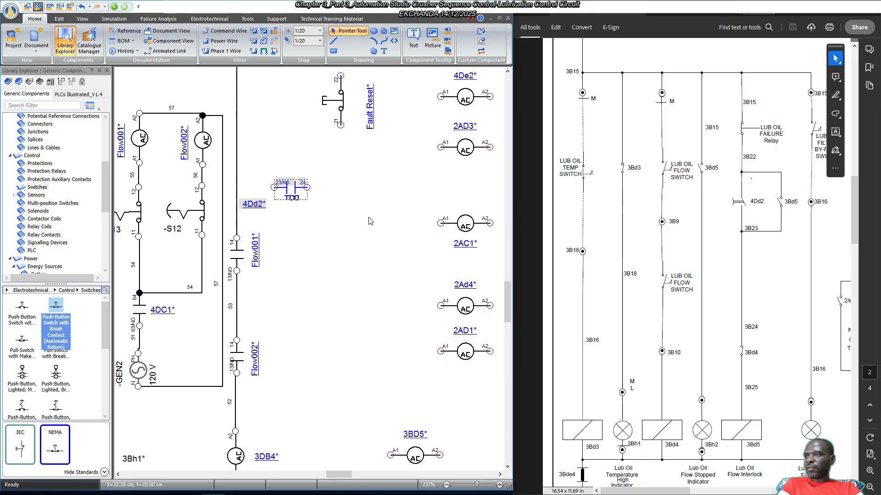
pyautogui.click(373, 225)
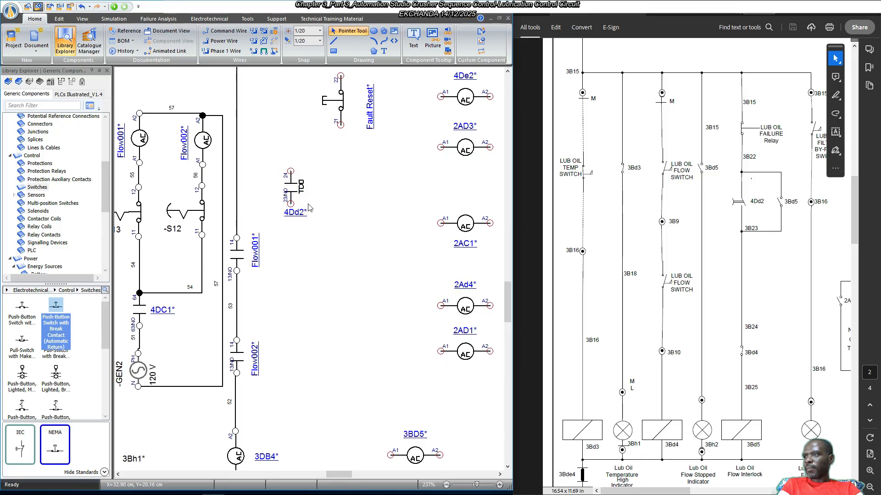
pyautogui.moveTo(300, 213); pyautogui.dragTo(345, 251)
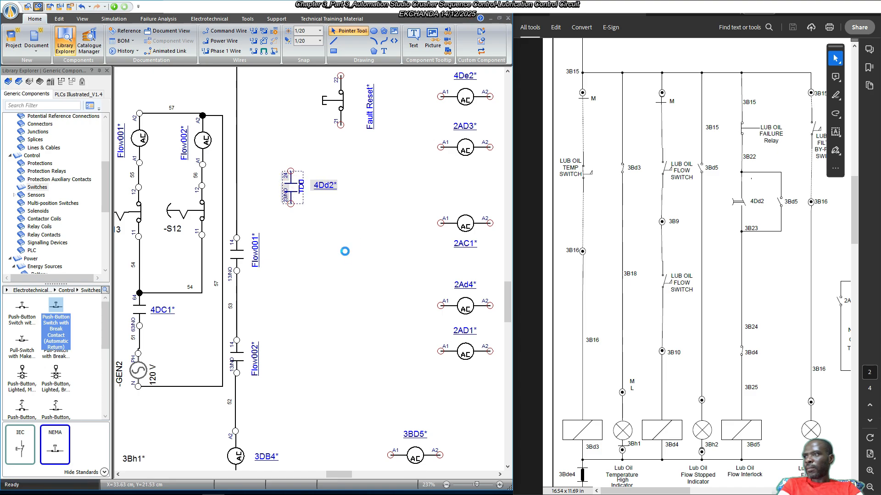
# Add a single-throw NC contact as Group 2 to the 3DB4 relay coil.
pyautogui.scroll(3, 359, 190)
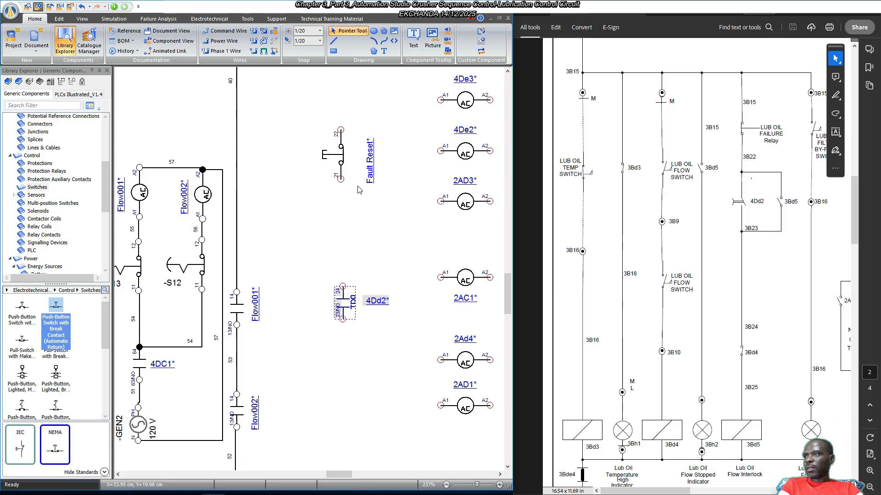
pyautogui.scroll(-1, 359, 189)
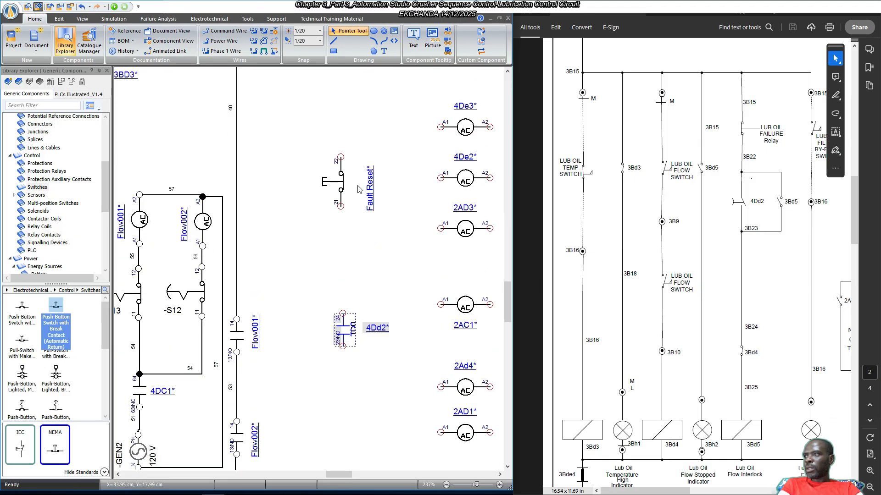
pyautogui.scroll(-2, 359, 189)
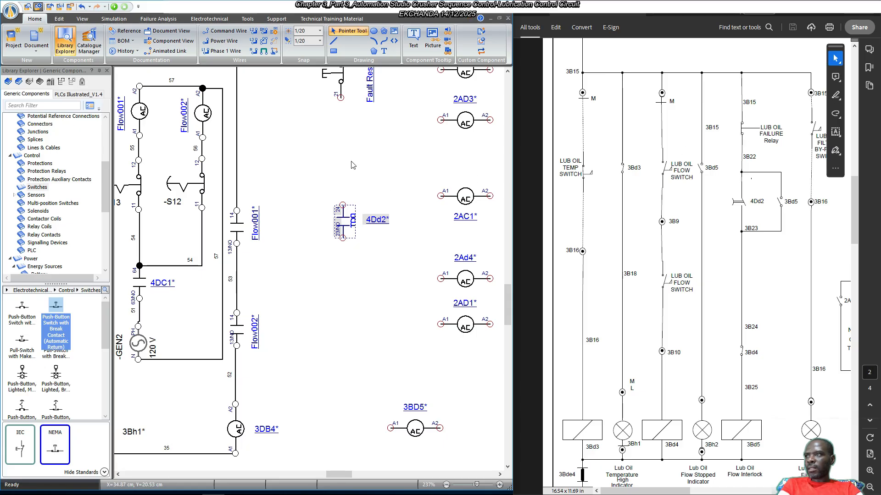
pyautogui.scroll(1, 354, 107)
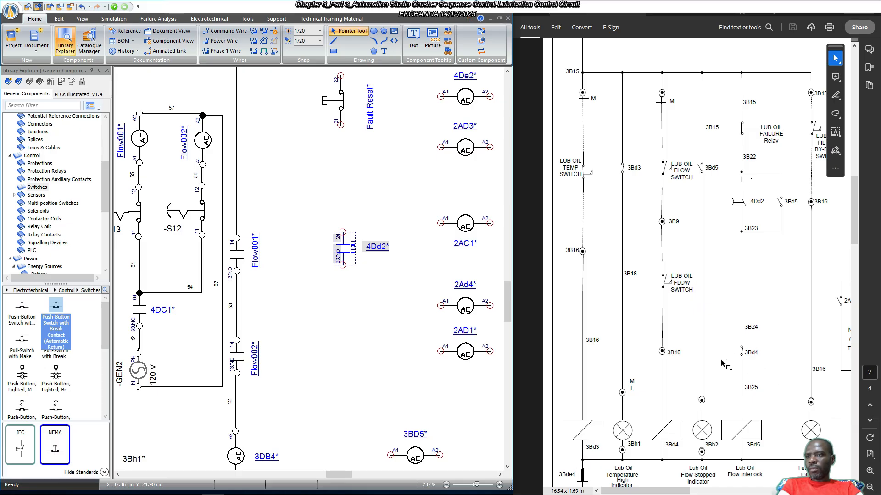
pyautogui.moveTo(235, 455); pyautogui.dragTo(215, 401)
pyautogui.doubleClick(215, 401)
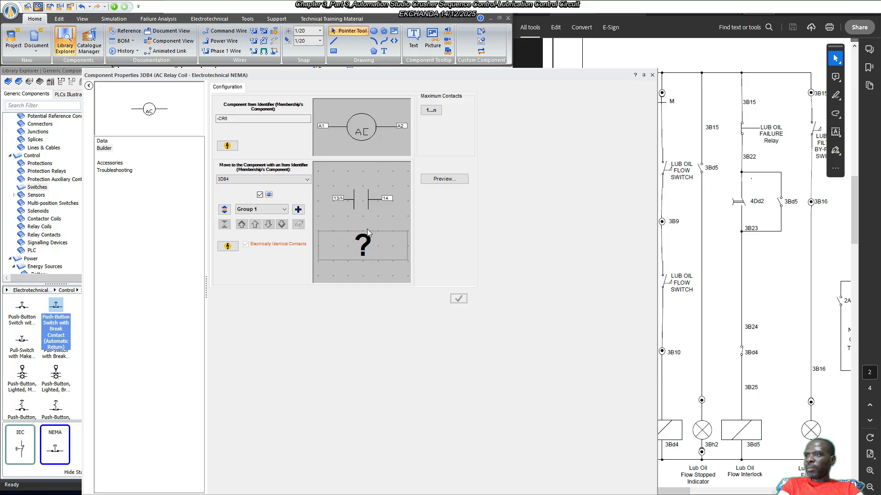
pyautogui.doubleClick(384, 230)
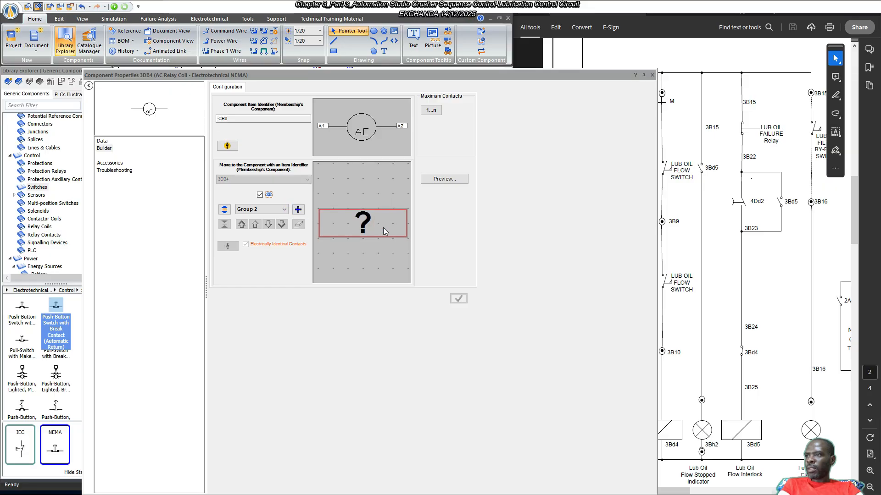
pyautogui.doubleClick(297, 271)
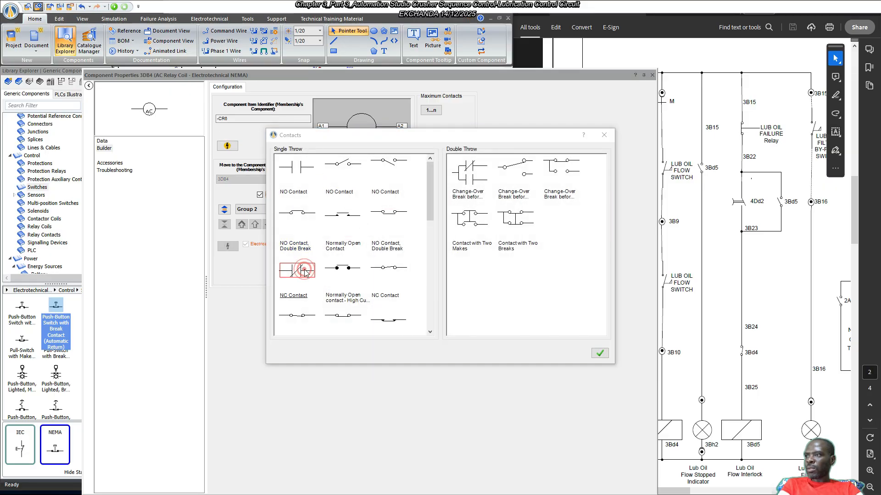
pyautogui.click(459, 299)
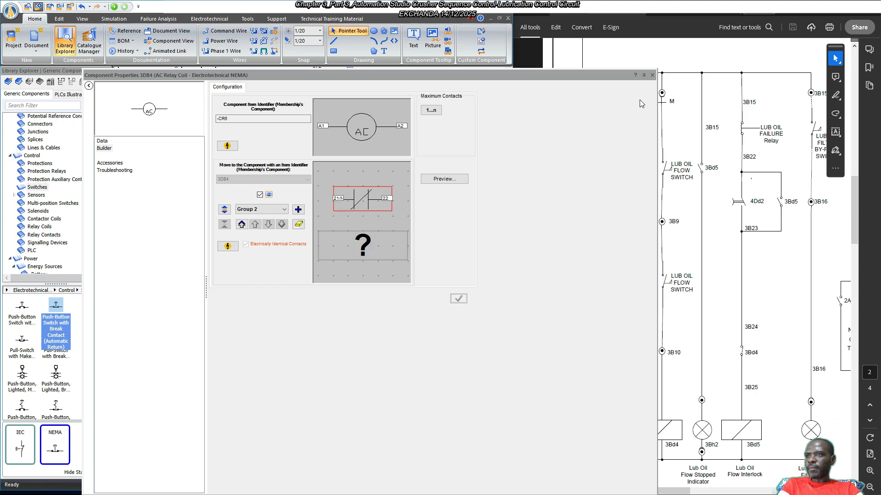
pyautogui.click(653, 75)
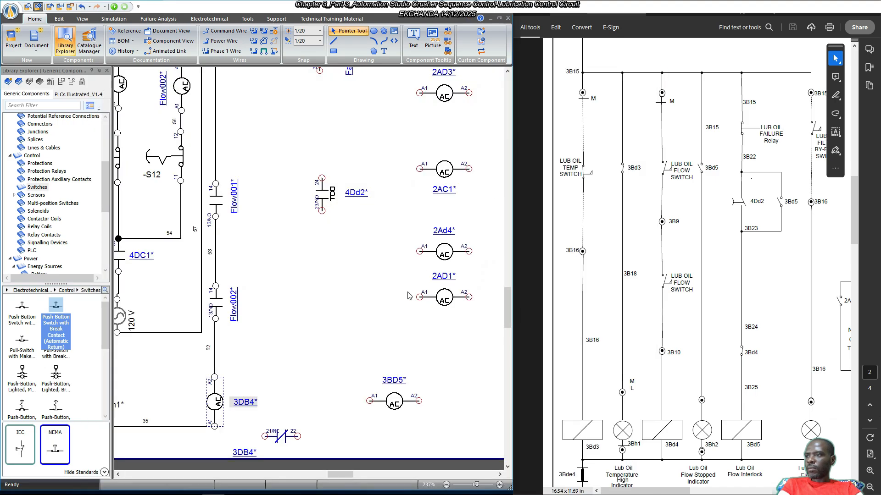
# Rotate the new 3DB4 NC contact left and place it below the 4Dd2 contact, with its name to the right of the symbol.
pyautogui.rightClick(282, 440)
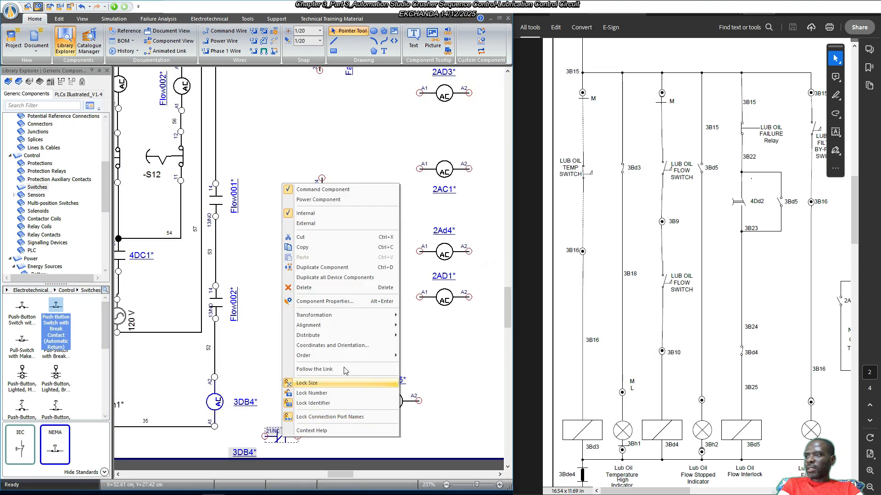
pyautogui.moveTo(348, 315)
pyautogui.click(449, 320)
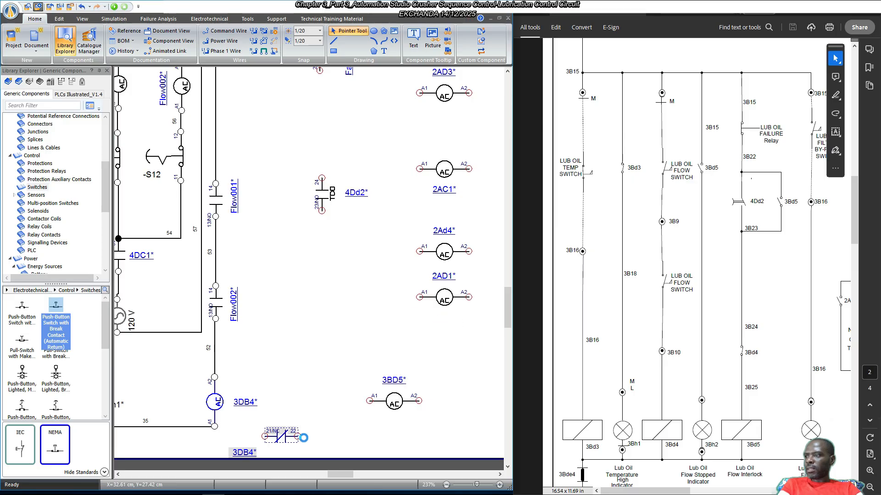
pyautogui.moveTo(288, 440); pyautogui.dragTo(320, 299)
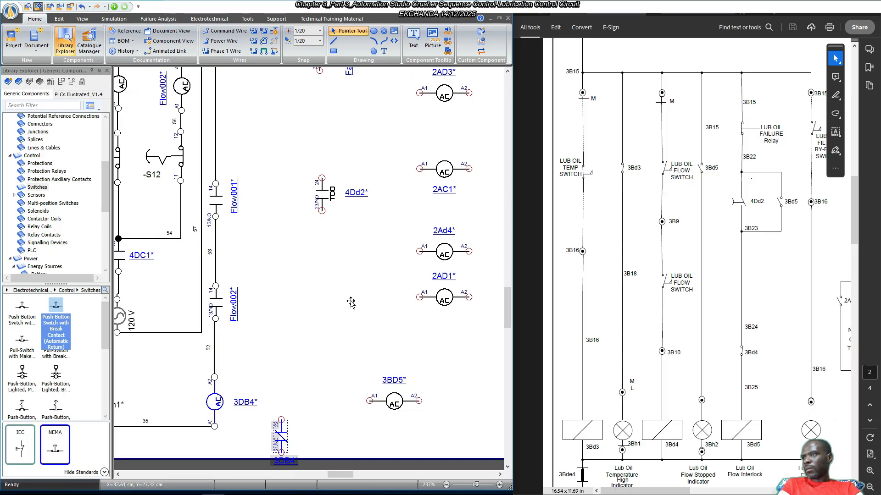
pyautogui.click(326, 324)
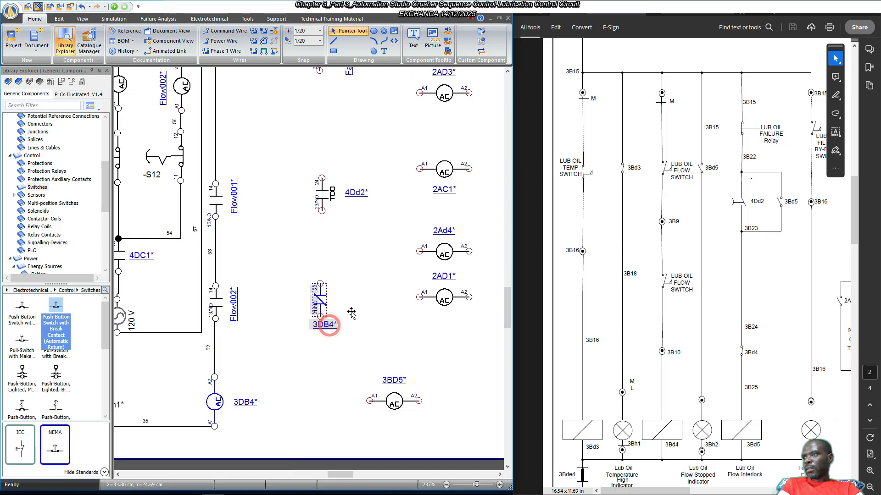
pyautogui.moveTo(313, 325); pyautogui.dragTo(332, 299)
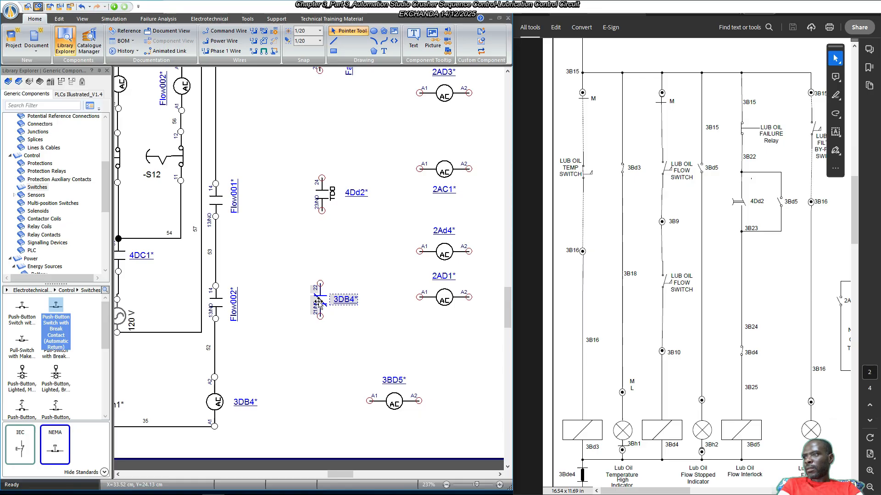
# Unlock the connection port names of the 3DB4 NC contact and move its 21/NC port label clear of the symbol.
pyautogui.rightClick(318, 303)
pyautogui.click(344, 281)
pyautogui.click(310, 358)
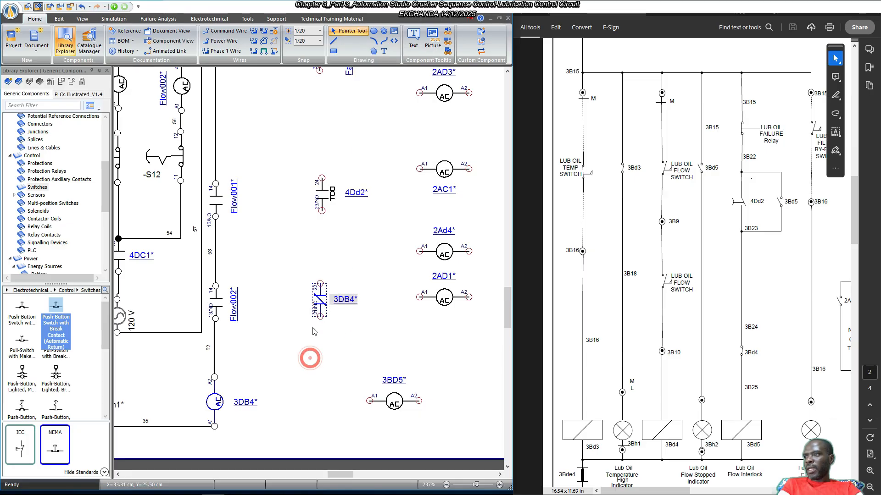
pyautogui.click(314, 309)
pyautogui.moveTo(314, 309); pyautogui.dragTo(311, 321)
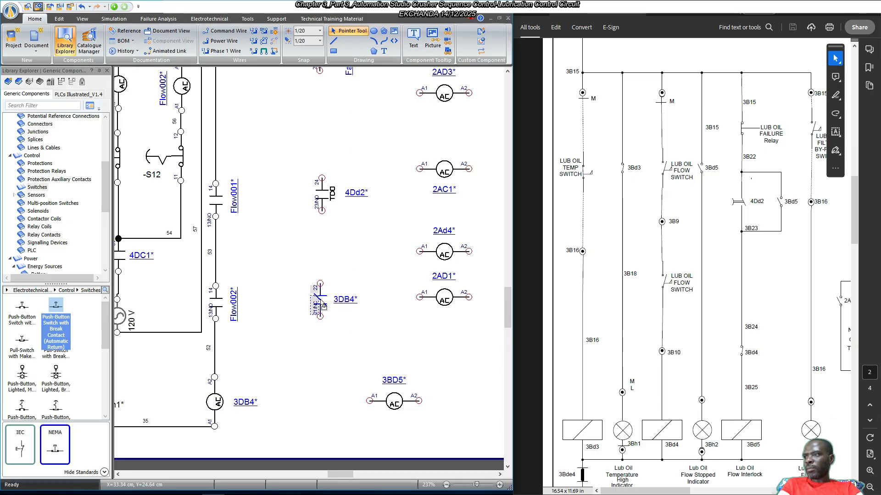
pyautogui.click(370, 341)
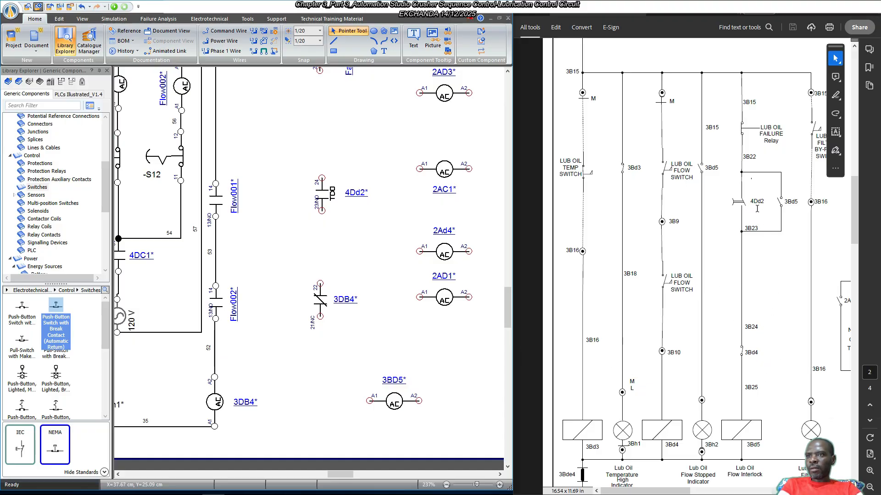
# Rotate the 3BD5 relay coil left and move it below the 3DB4 NC contact.
pyautogui.rightClick(391, 404)
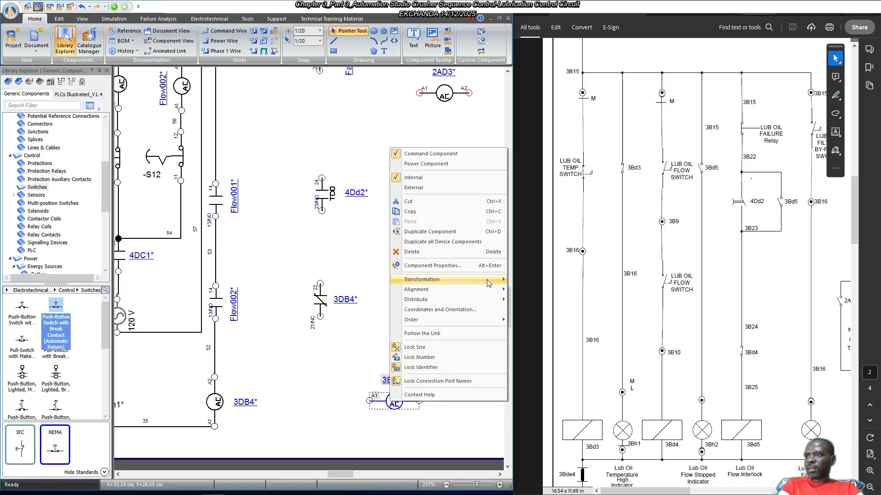
pyautogui.moveTo(489, 283)
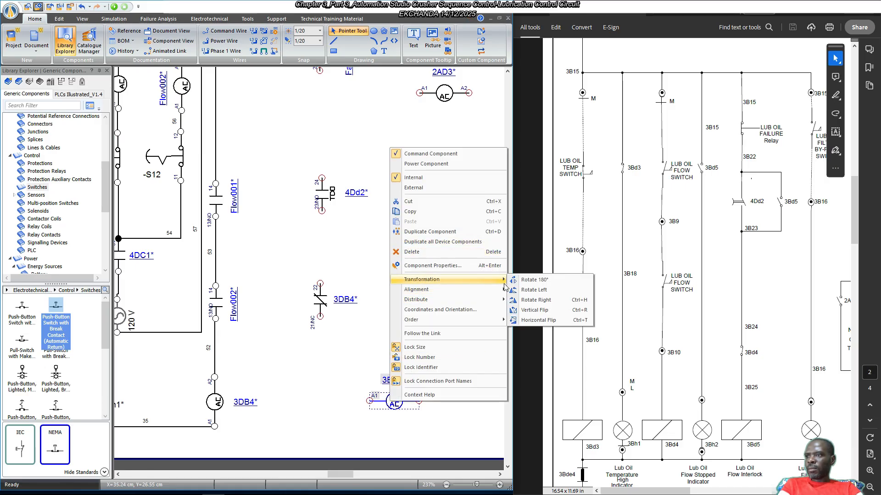
pyautogui.click(536, 291)
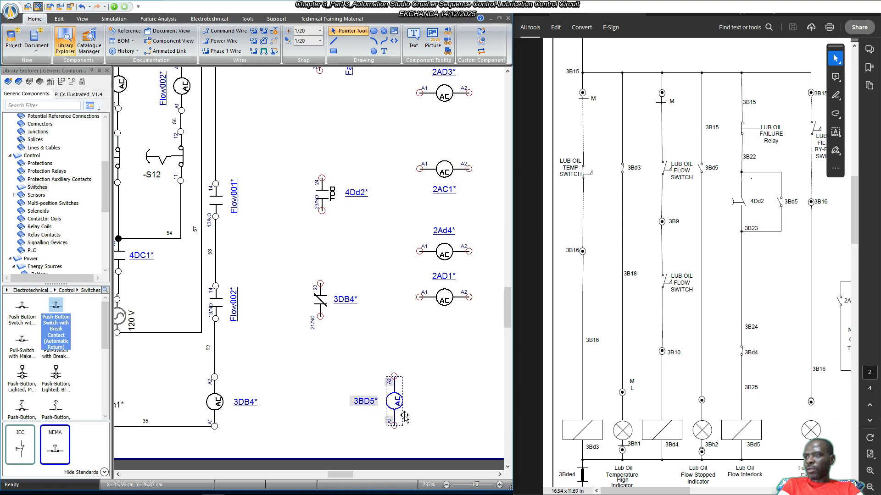
pyautogui.moveTo(400, 410); pyautogui.dragTo(317, 394)
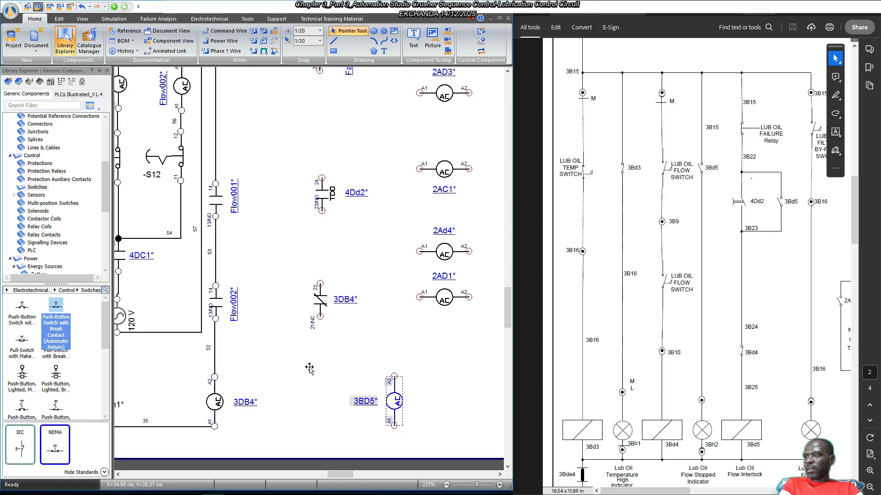
# Align the 3BD5 coil level with the 3DB4 coil and move the 3BD5 name to the right of its symbol.
pyautogui.click(220, 400)
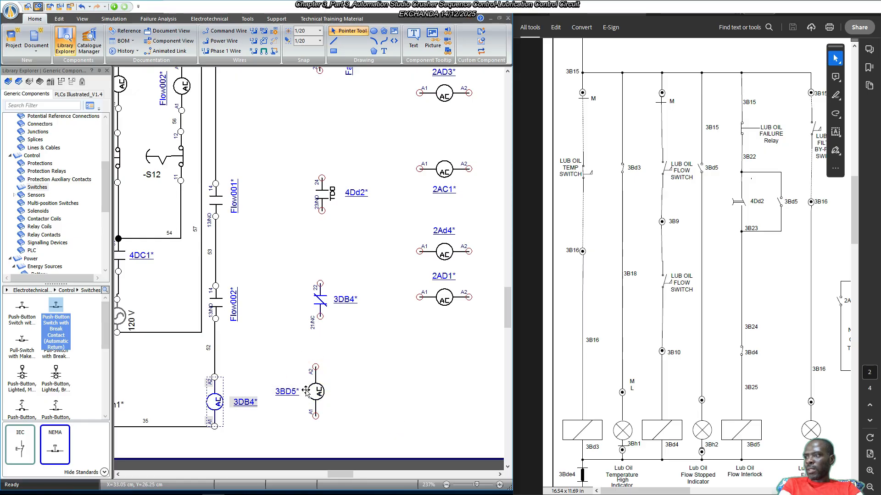
pyautogui.keyDown('ctrl'); pyautogui.click(316, 392); pyautogui.keyUp('ctrl')
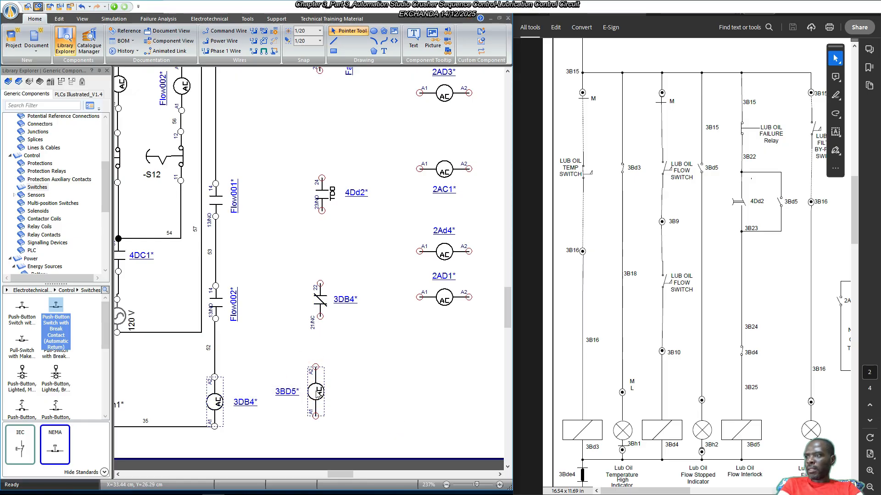
pyautogui.rightClick(317, 392)
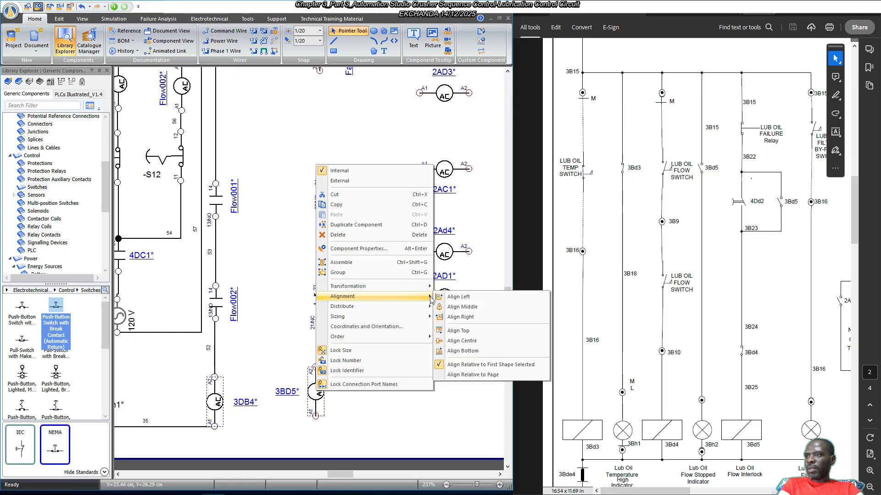
pyautogui.click(468, 347)
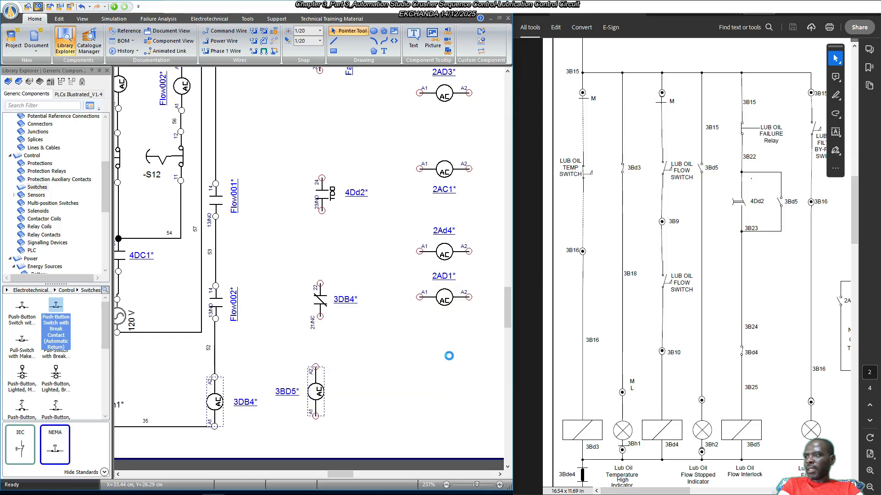
pyautogui.click(413, 361)
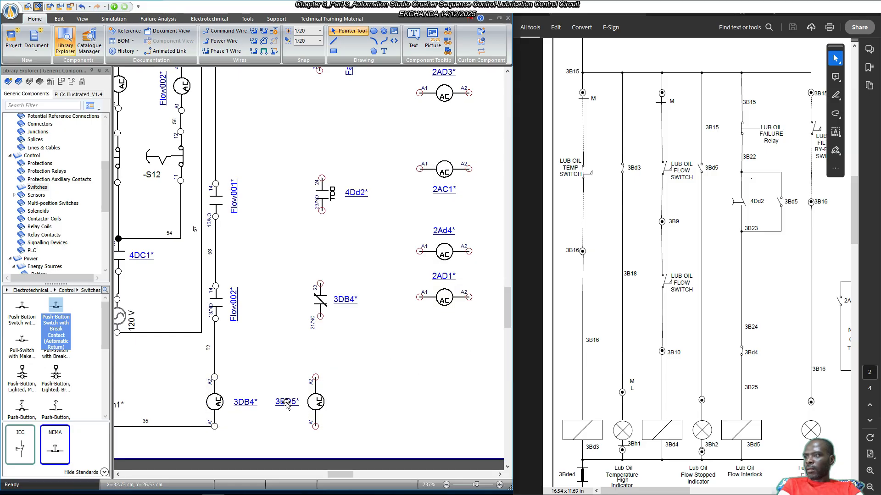
pyautogui.click(287, 403)
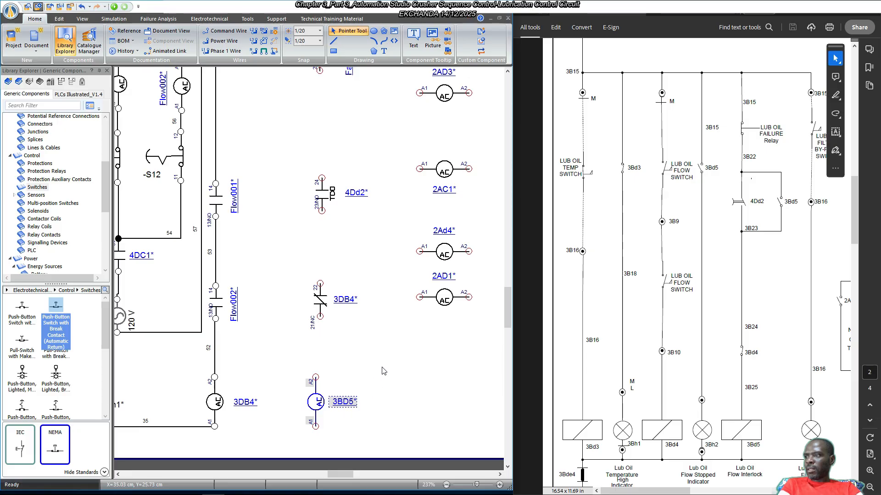
# Add a single-throw NO contact as Group 3 to the 3BD5 relay coil.
pyautogui.doubleClick(319, 401)
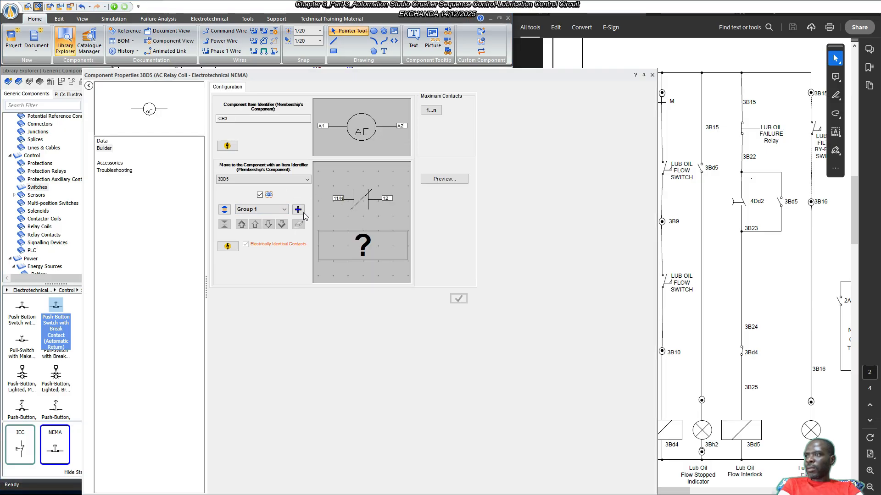
pyautogui.click(301, 211)
pyautogui.click(384, 228)
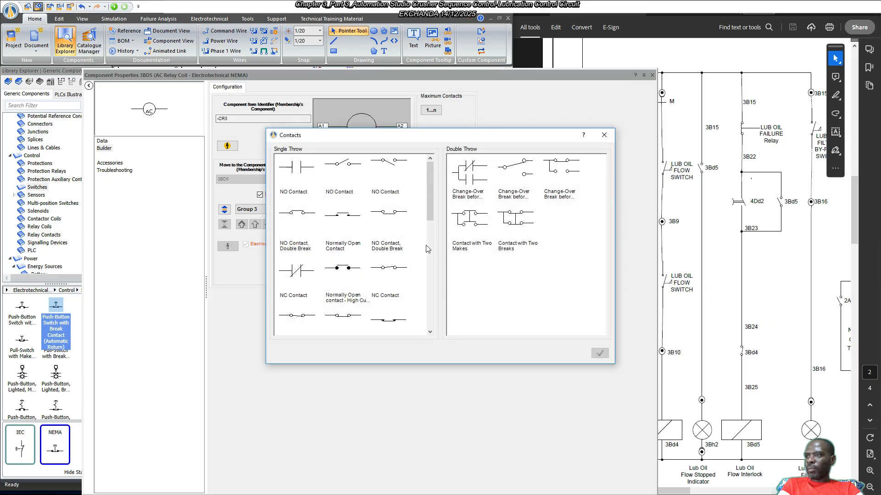
pyautogui.click(296, 176)
pyautogui.click(599, 354)
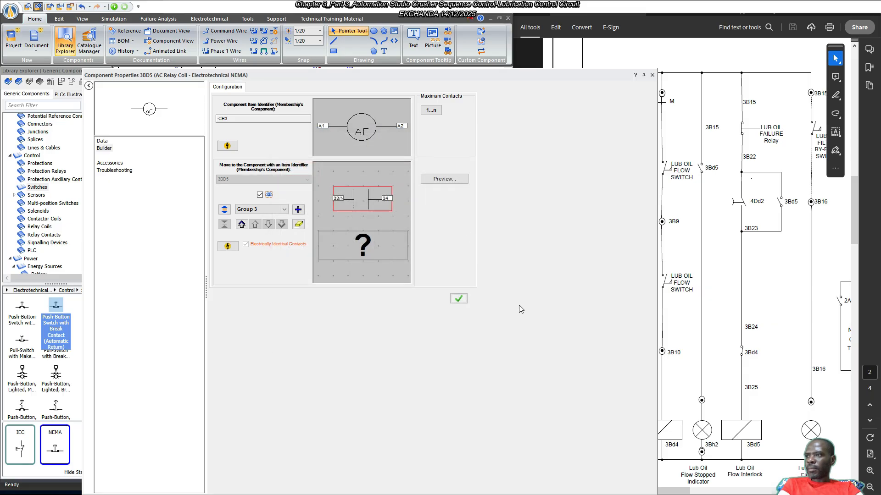
pyautogui.click(459, 299)
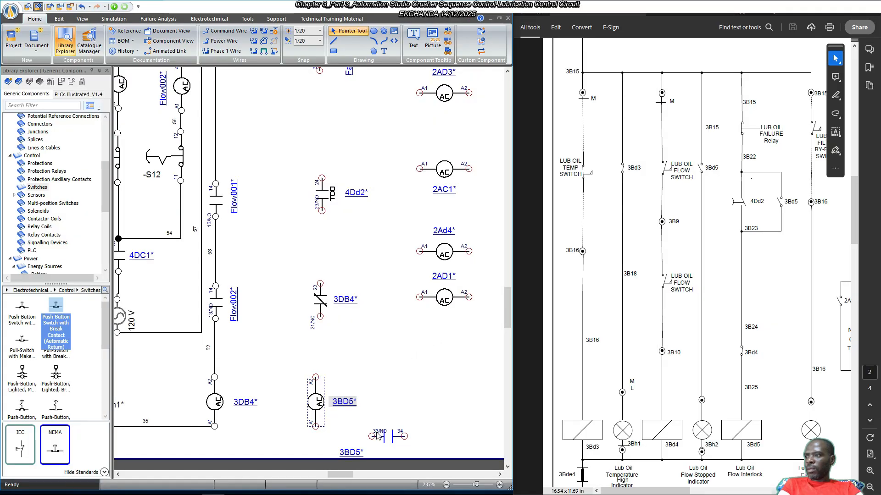
# Rotate the new 3BD5 NO contact left and move it up beside the 3BD5 coil.
pyautogui.rightClick(384, 437)
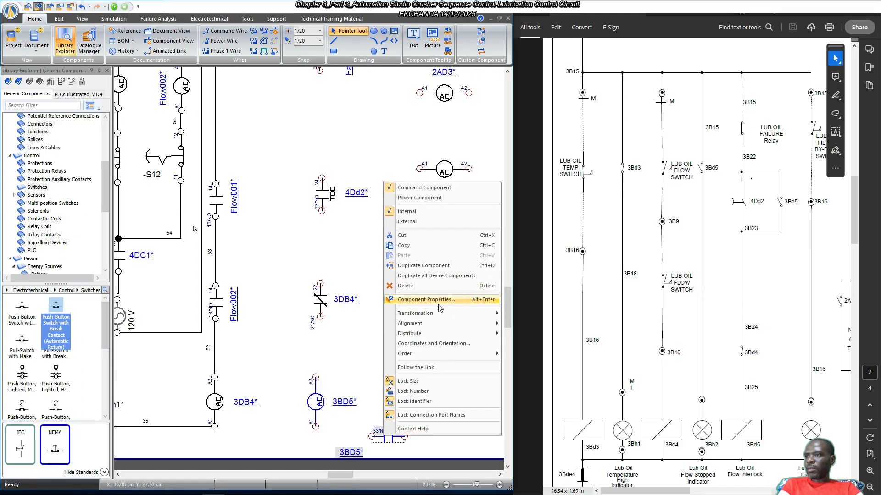
pyautogui.moveTo(436, 317)
pyautogui.click(515, 321)
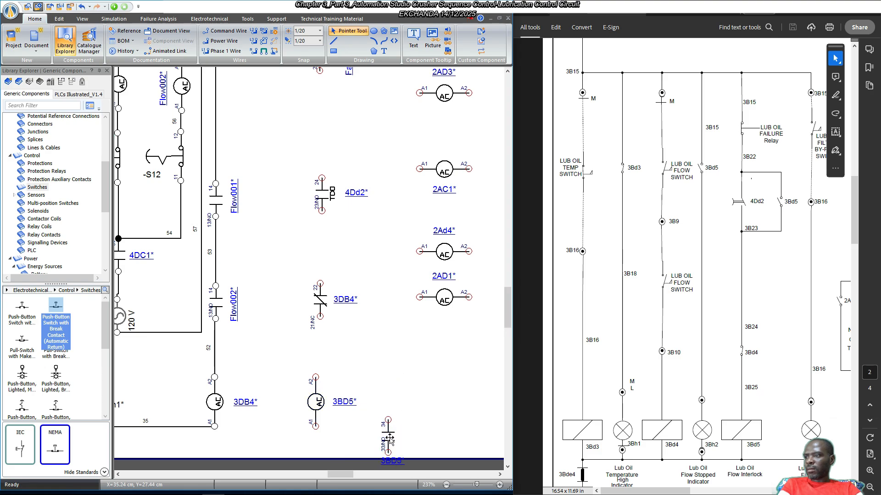
pyautogui.moveTo(387, 439); pyautogui.dragTo(386, 398)
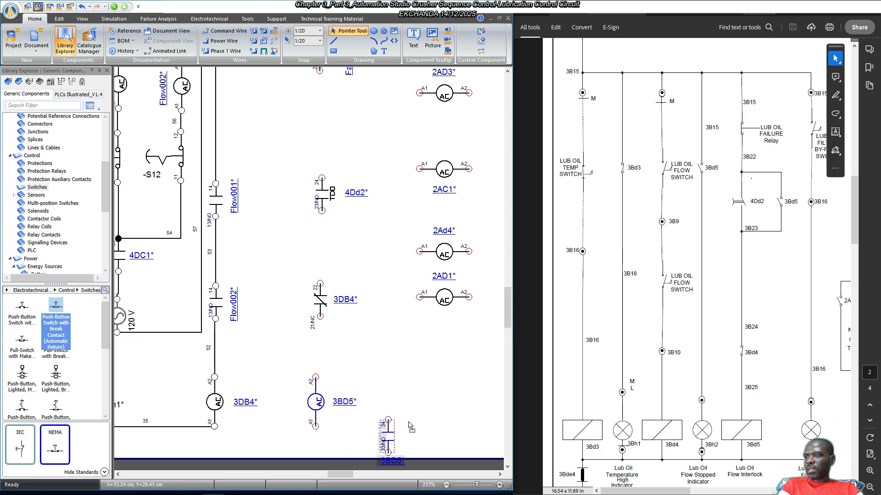
pyautogui.click(425, 395)
pyautogui.click(392, 421)
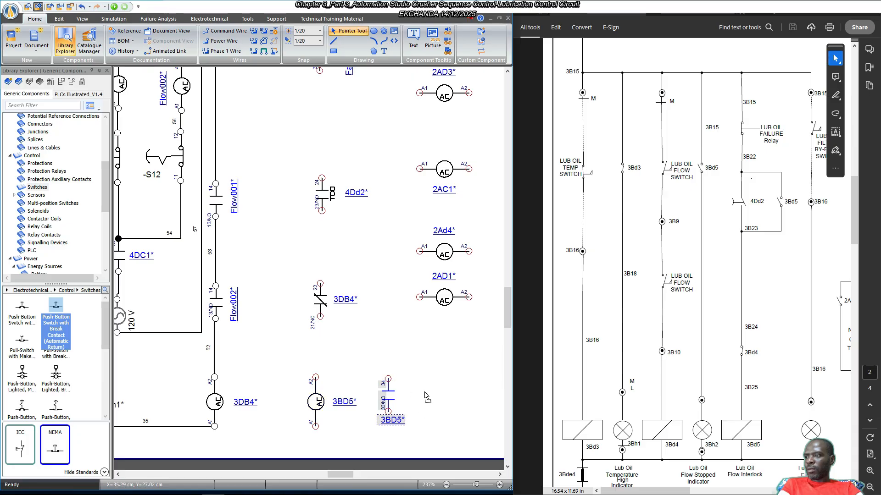
# Place the 3BD5 NO contact's name to the right of its symbol and move the contact up beside the 4Dd2 contact.
pyautogui.moveTo(427, 397); pyautogui.dragTo(419, 394)
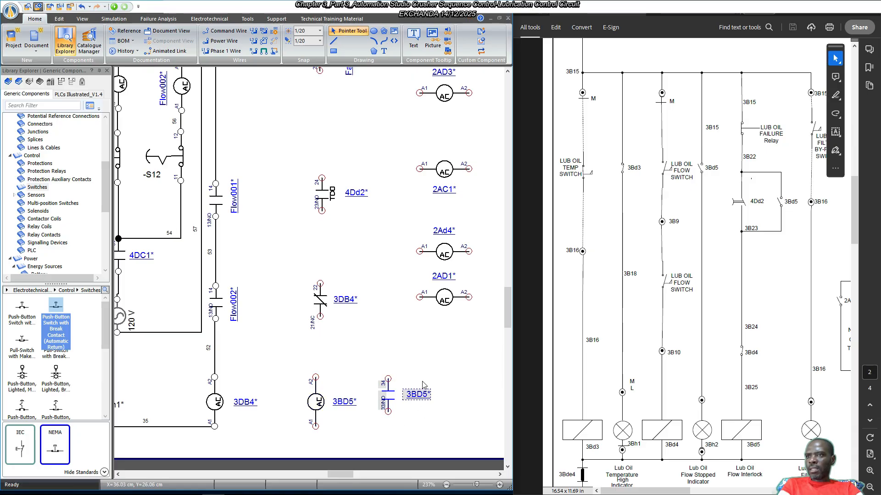
pyautogui.moveTo(389, 395); pyautogui.dragTo(397, 202)
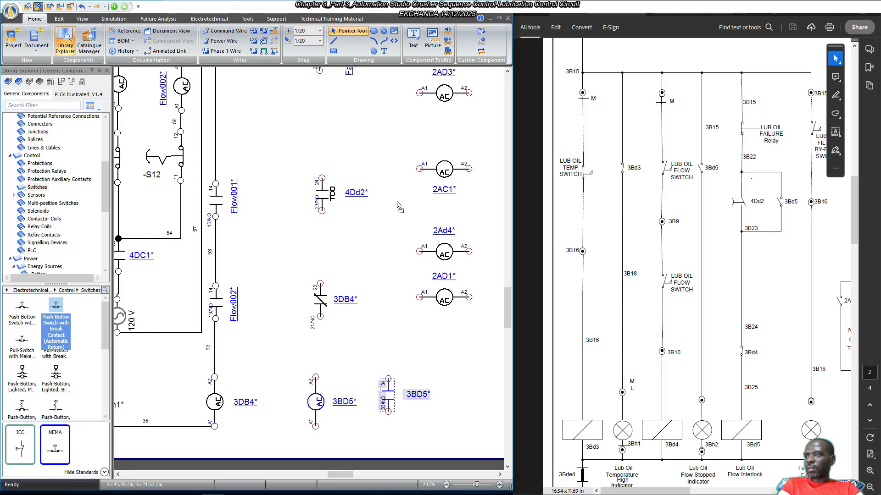
pyautogui.click(382, 238)
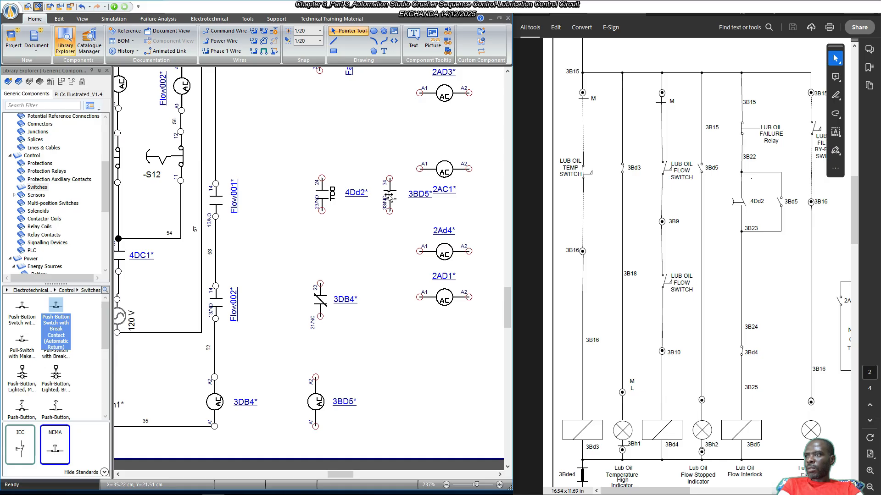
# Unlock the 3BD5 contact's connection port names and move its 33/NO label down clear of the symbol.
pyautogui.rightClick(384, 203)
pyautogui.click(411, 428)
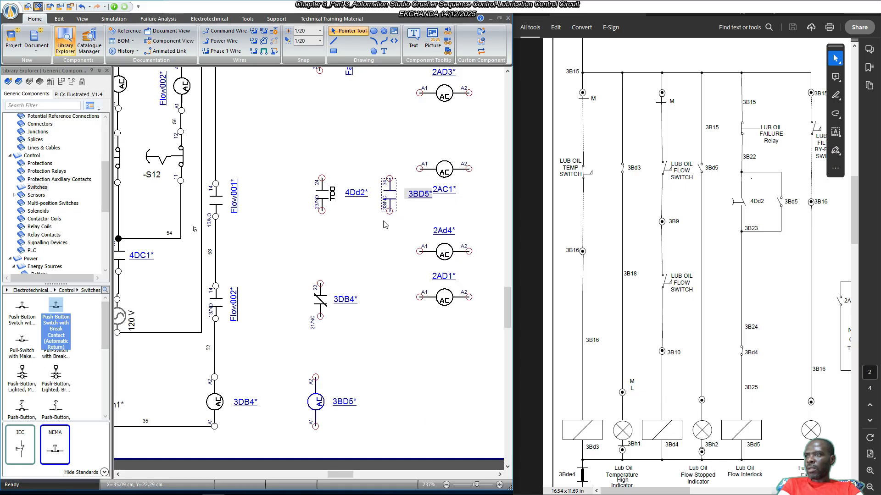
pyautogui.moveTo(383, 203); pyautogui.dragTo(400, 231)
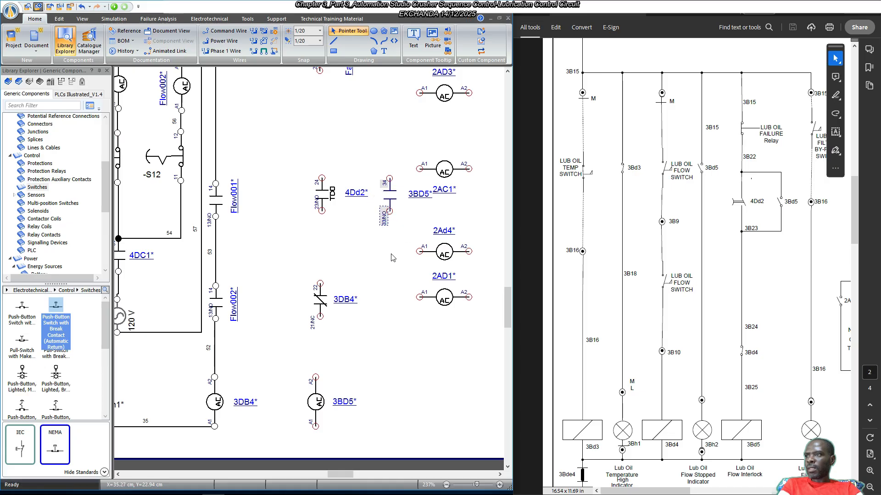
pyautogui.click(356, 253)
# Unlock the 4Dd2 contact's connection port names and move its 23/NO label down clear of the symbol.
pyautogui.rightClick(322, 194)
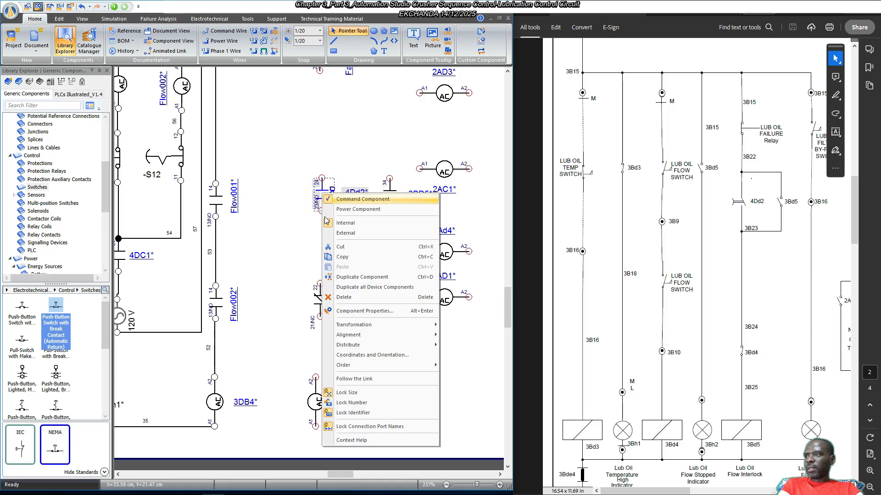
pyautogui.click(338, 423)
pyautogui.click(334, 258)
pyautogui.click(317, 205)
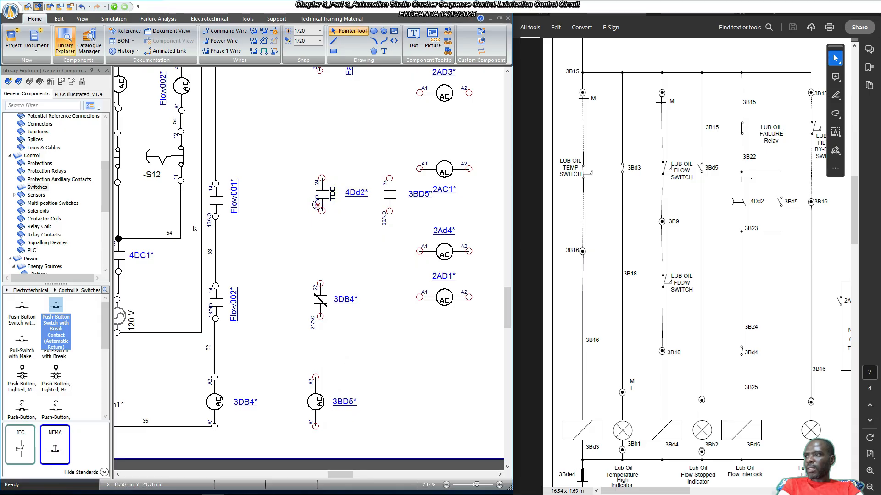
pyautogui.moveTo(316, 205); pyautogui.dragTo(317, 216)
pyautogui.click(345, 236)
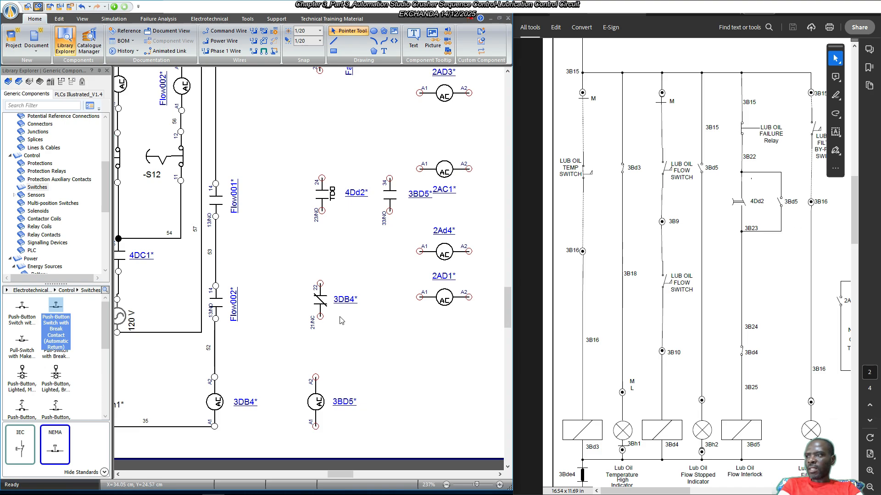
# Align the Fault Reset push-button, 4Dd2 contact, 3DB4 NC contact and 3BD5 coil on a common vertical centre line.
pyautogui.scroll(3, 403, 150)
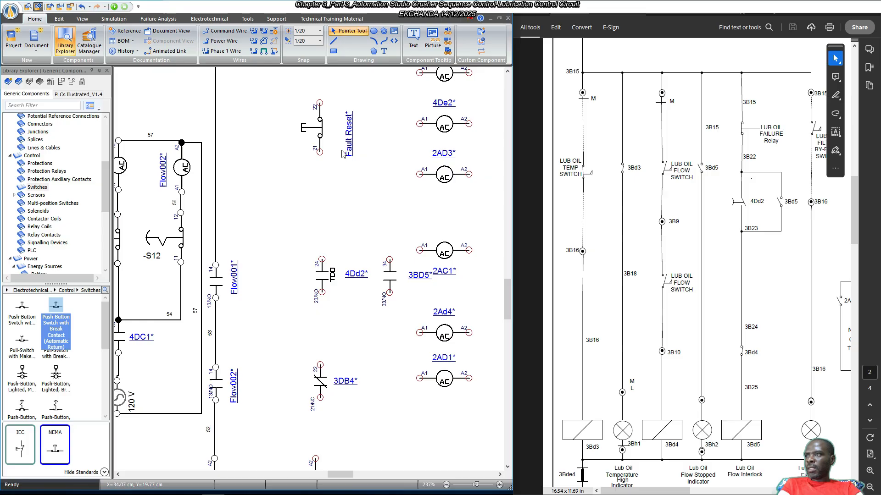
pyautogui.click(317, 135)
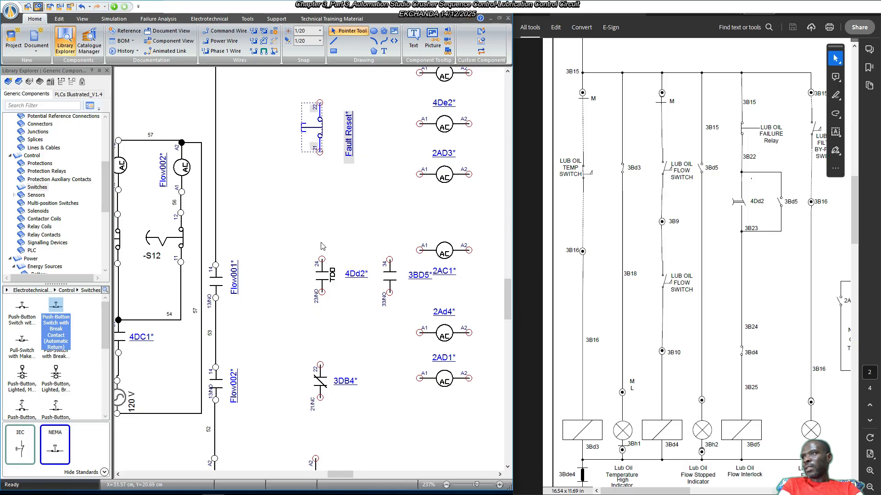
pyautogui.click(320, 277)
pyautogui.scroll(-2, 323, 272)
pyautogui.click(321, 324)
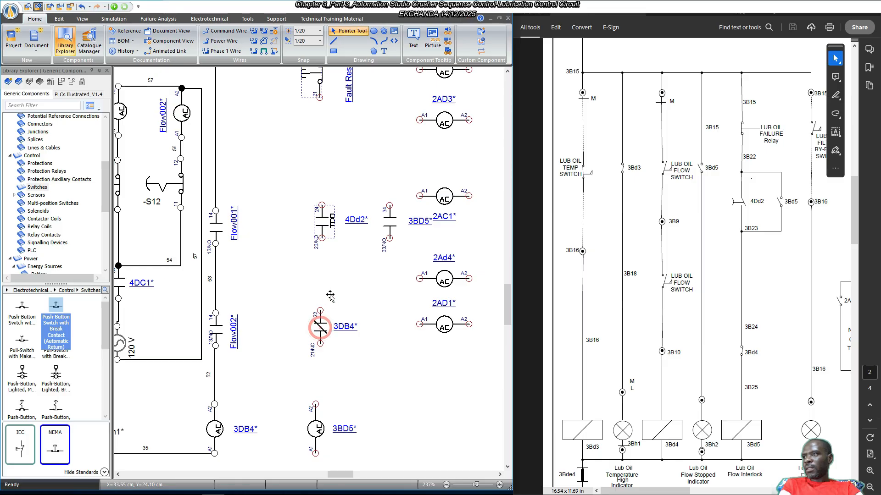
pyautogui.scroll(-3, 329, 290)
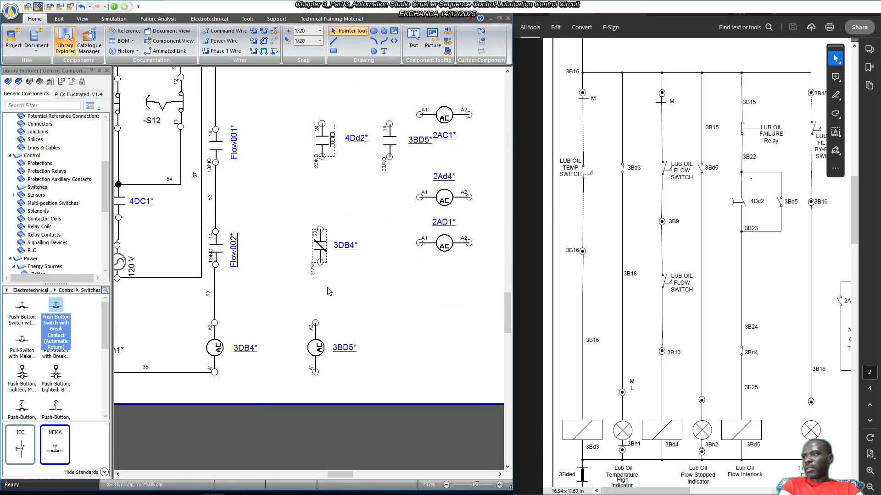
pyautogui.rightClick(316, 347)
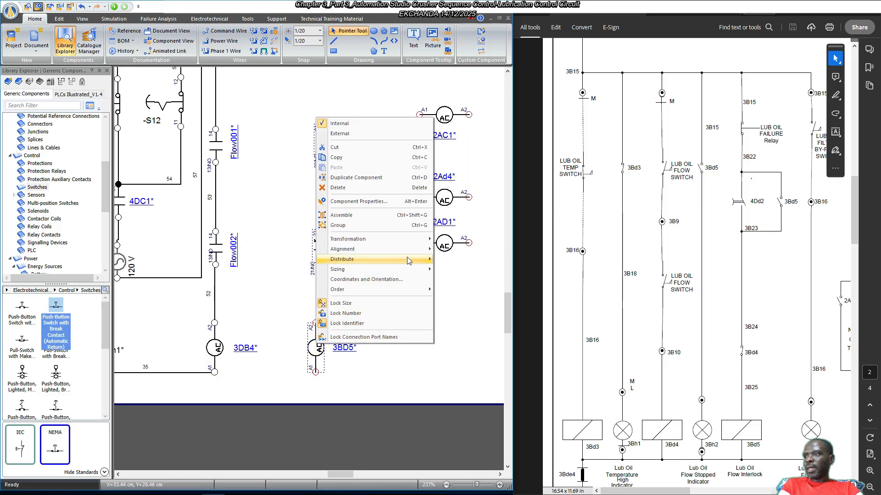
pyautogui.moveTo(407, 249)
pyautogui.click(470, 260)
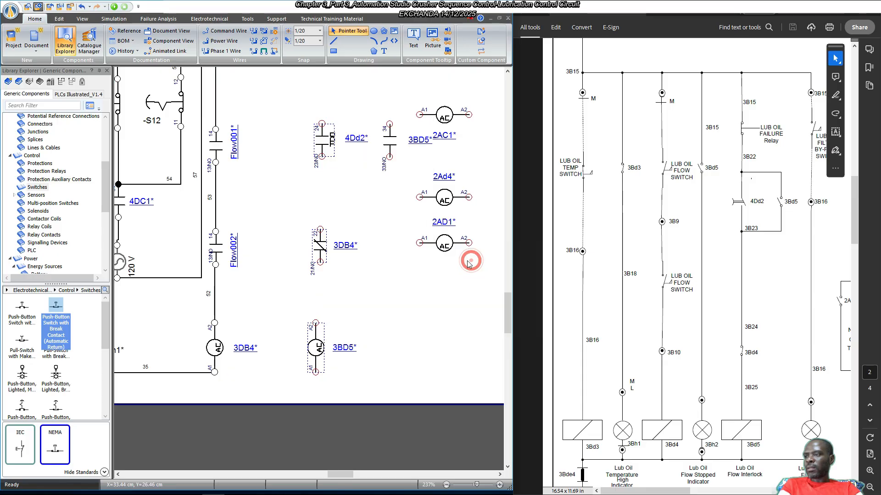
pyautogui.click(347, 291)
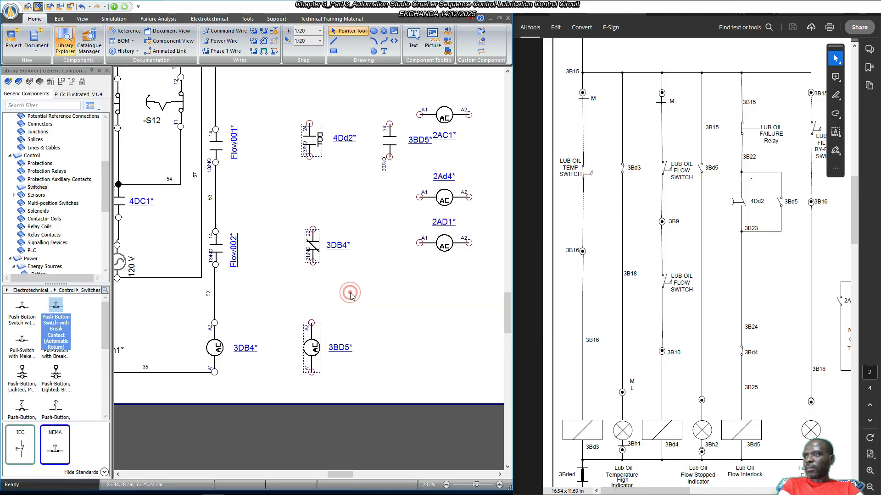
# Wire terminal 22 of the Fault Reset push-button to terminal 14 of the Flow001 contact on line 40.
pyautogui.scroll(4, 342, 282)
pyautogui.scroll(2, 340, 277)
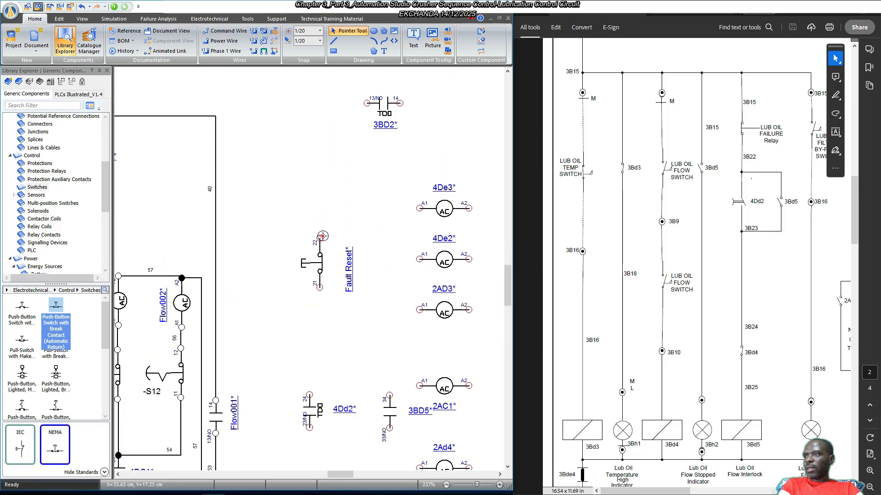
pyautogui.moveTo(322, 236)
pyautogui.mouseDown()
pyautogui.moveTo(308, 123)
pyautogui.moveTo(217, 116)
pyautogui.mouseUp()
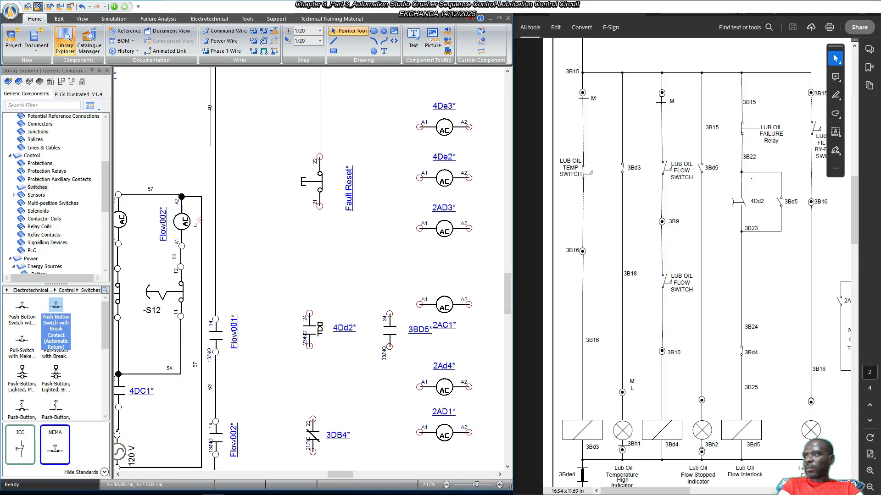
pyautogui.click(215, 319)
pyautogui.scroll(6, 275, 279)
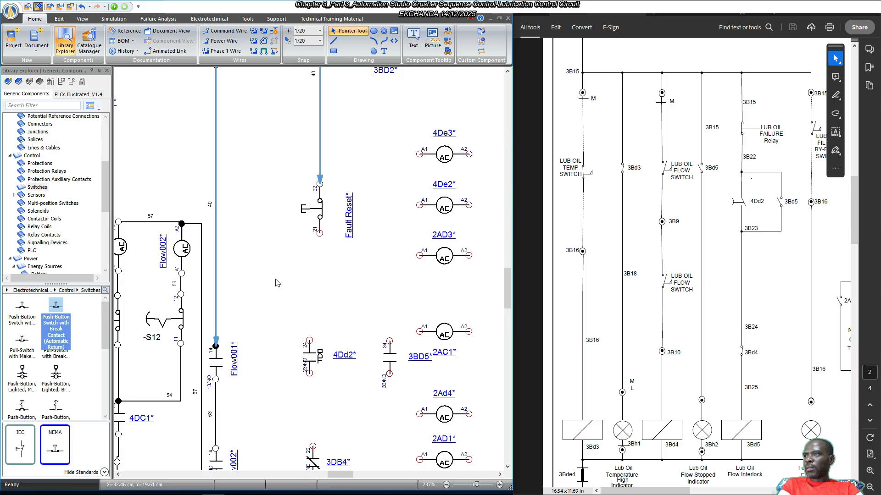
# Wire Fault Reset terminal 21 to 4Dd2 terminal 24, and 4Dd2 terminal 23 to terminal 22 of the 3DB4 NC contact.
pyautogui.scroll(-7, 316, 197)
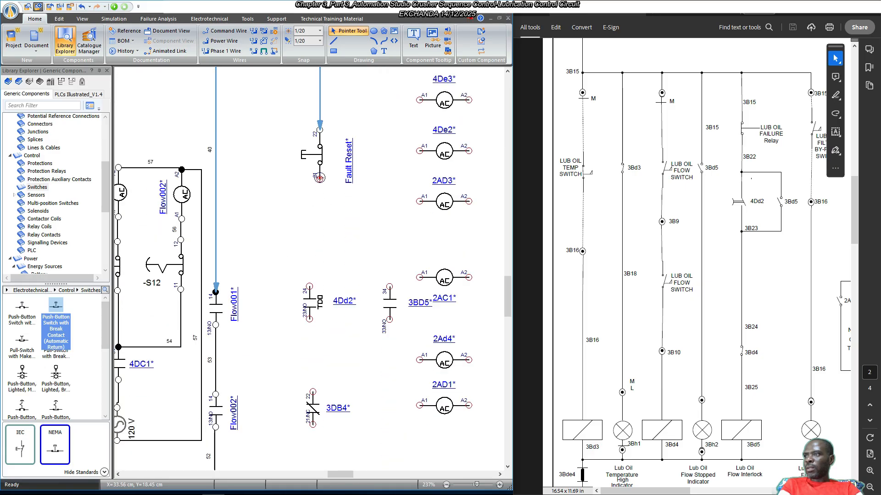
pyautogui.click(319, 178)
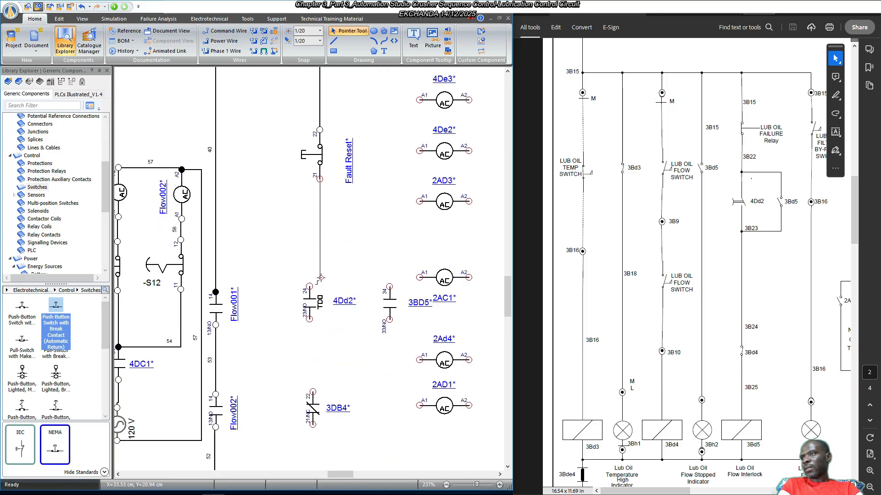
pyautogui.press('Escape')
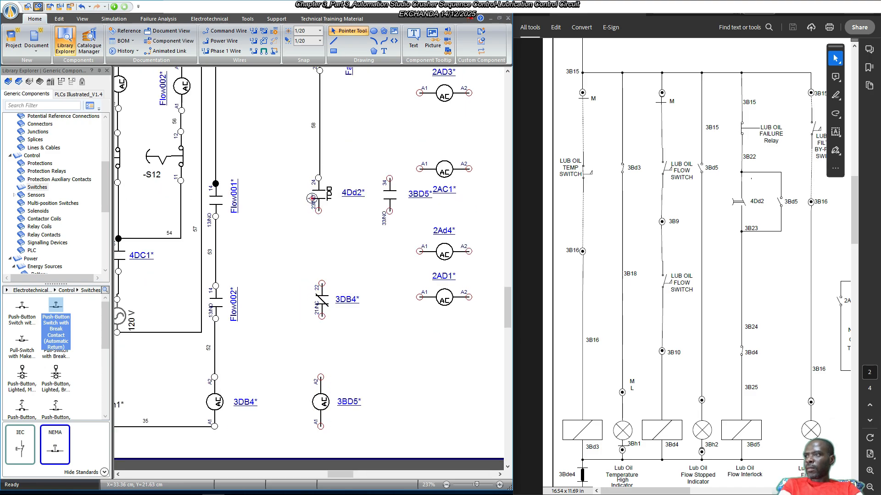
pyautogui.click(319, 211)
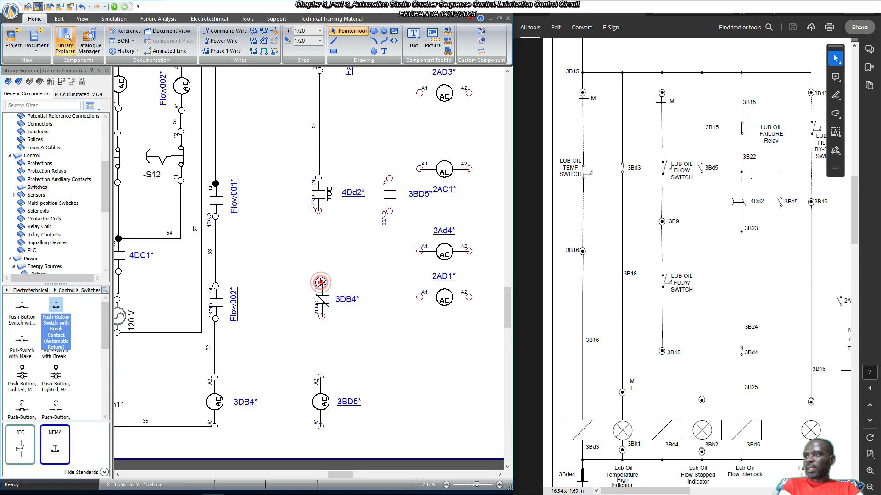
pyautogui.click(319, 281)
# Wire terminal 21 of the 3DB4 NC contact to terminal A2 of the 3BD5 coil.
pyautogui.scroll(2, 362, 361)
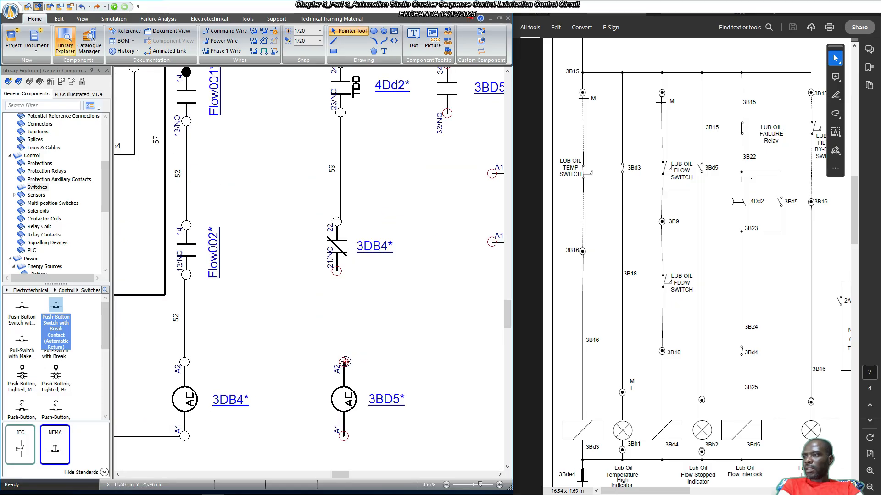
pyautogui.click(343, 361)
pyautogui.click(336, 275)
# Align the 3DB4 NC contact with the 3BD5 coil by their vertical centre lines to straighten the wire between them.
pyautogui.click(341, 402)
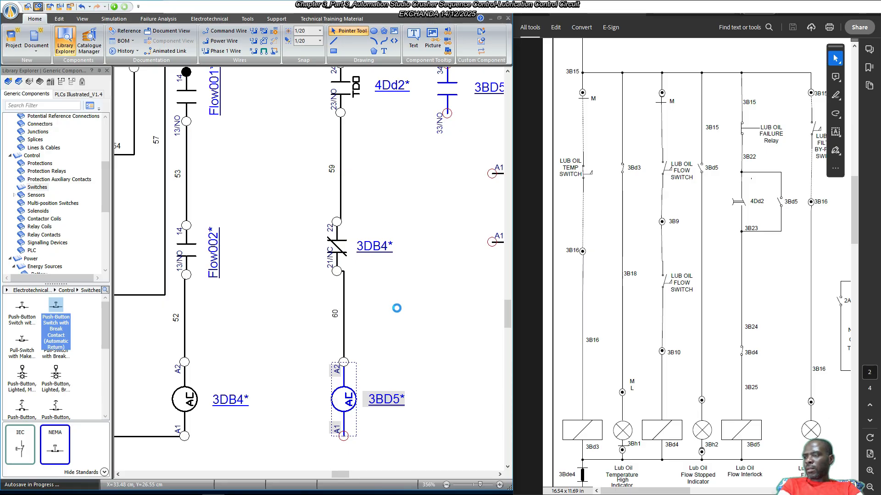
pyautogui.click(338, 246)
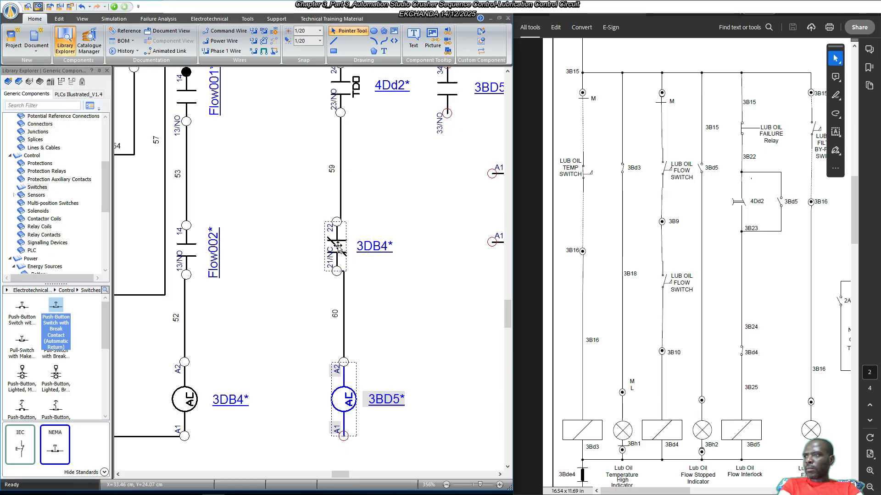
pyautogui.click(337, 246)
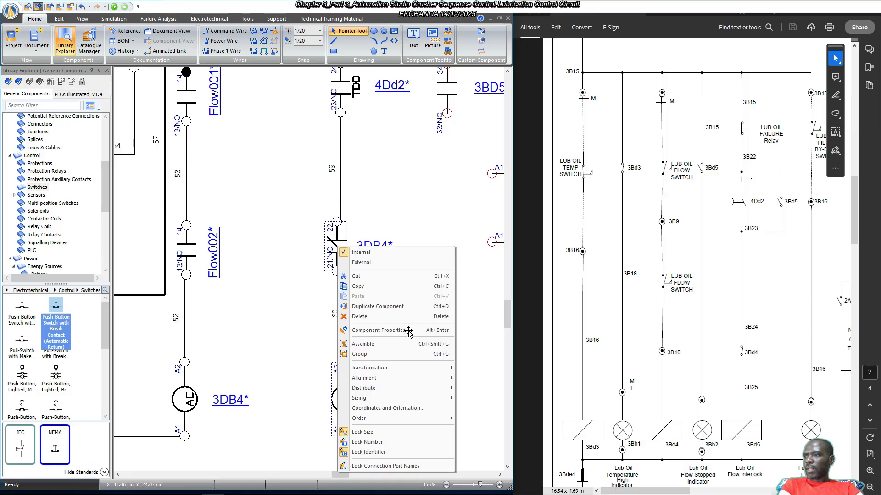
pyautogui.click(441, 378)
pyautogui.click(499, 395)
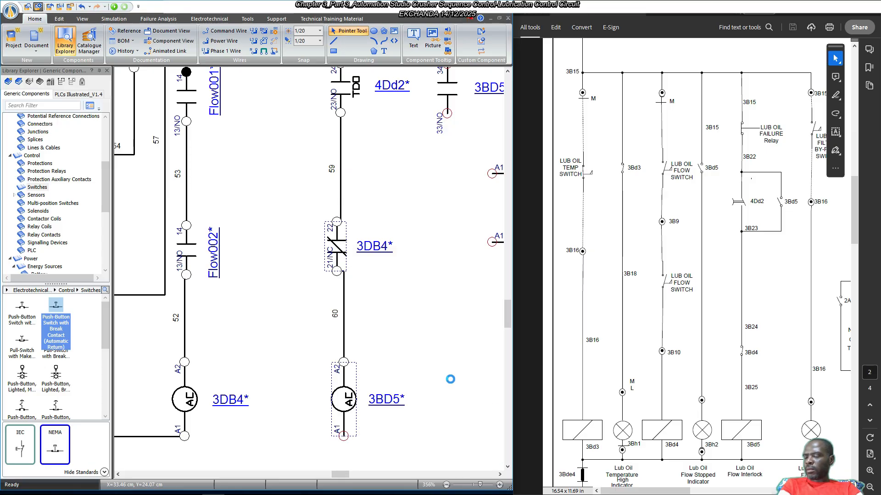
pyautogui.click(444, 340)
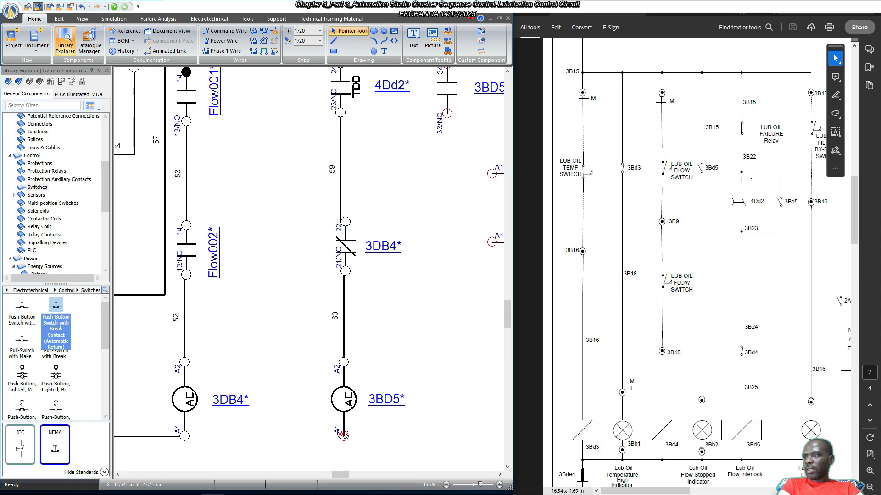
# Wire terminal A1 of the 3BD5 coil to terminal A1 of the 3DB4 coil on common line 35.
pyautogui.moveTo(343, 435); pyautogui.dragTo(184, 433)
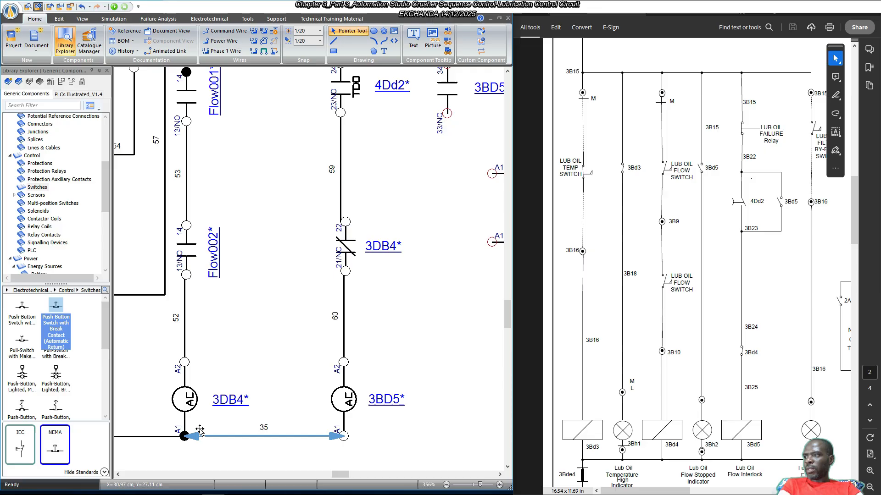
pyautogui.click(291, 386)
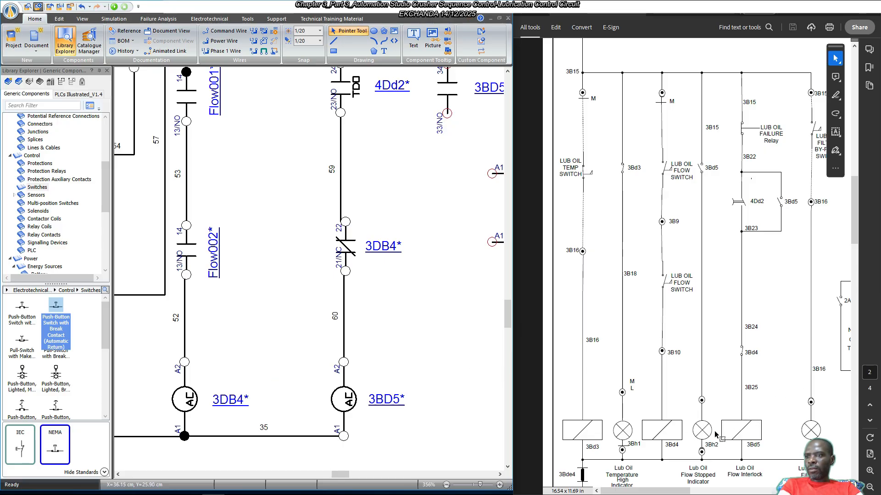
# Compare the 4Dd2, 3BD5 and 3DB4 contact arrangement with the lube oil flow interlock branch in the reference schematic.
pyautogui.scroll(2, 394, 268)
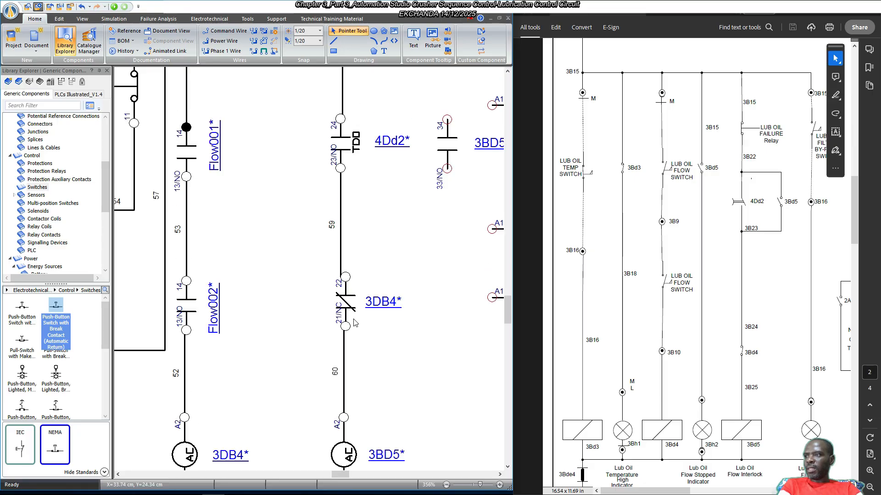
pyautogui.click(340, 317)
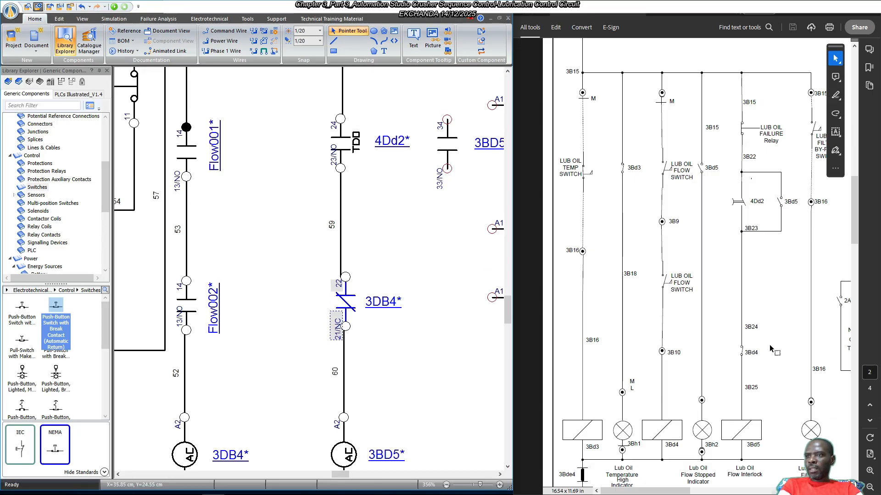
pyautogui.scroll(1, 779, 266)
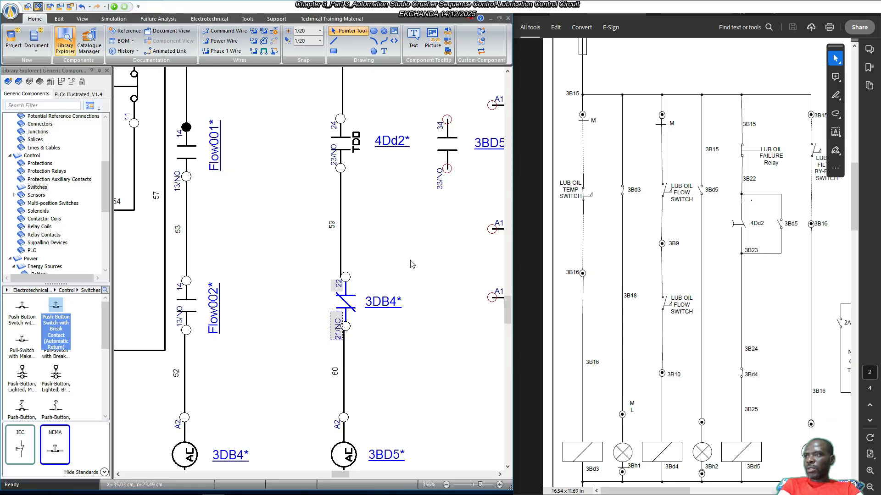
pyautogui.scroll(4, 403, 250)
pyautogui.scroll(1, 404, 250)
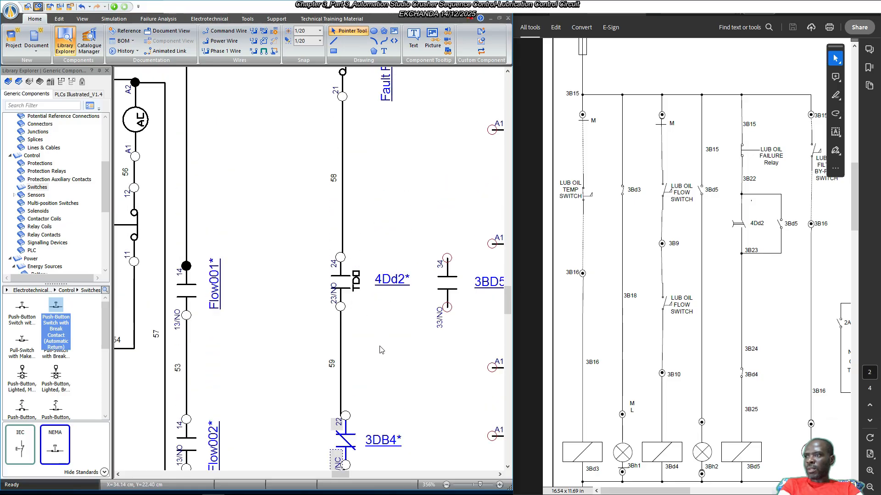
pyautogui.moveTo(343, 474); pyautogui.dragTo(346, 475)
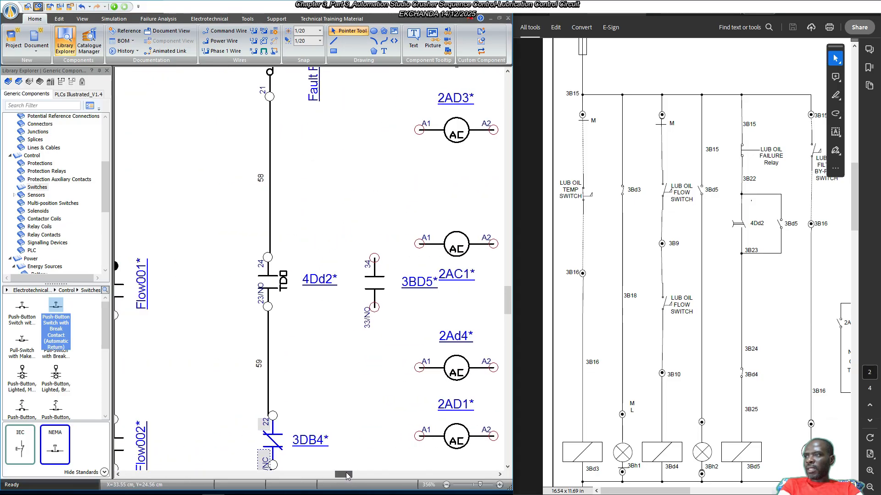
# Wire the 3BD5 NO contact in parallel with the 4Dd2 contact, joining terminal 33 to 23 and terminal 34 to 24.
pyautogui.click(374, 307)
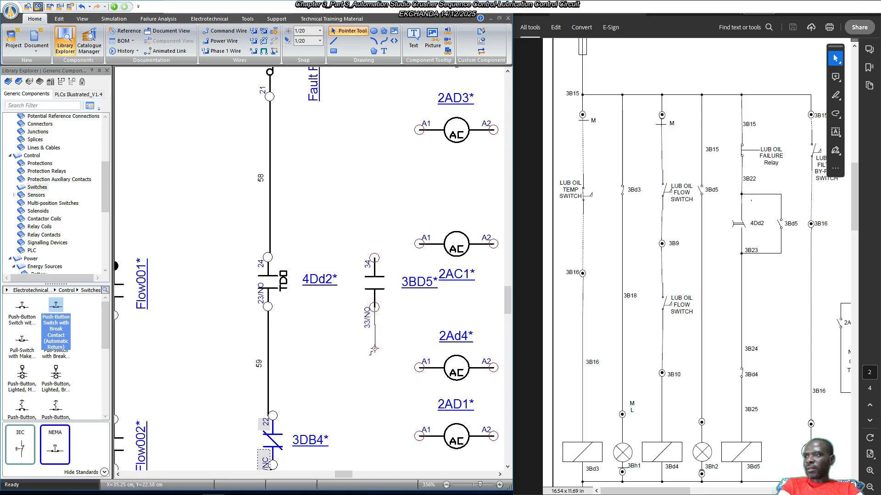
pyautogui.click(372, 349)
pyautogui.click(269, 355)
pyautogui.click(268, 307)
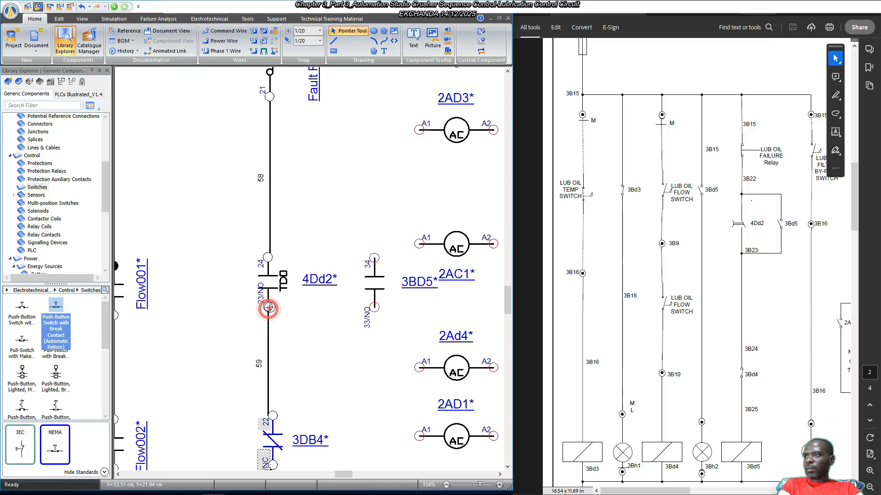
pyautogui.click(375, 258)
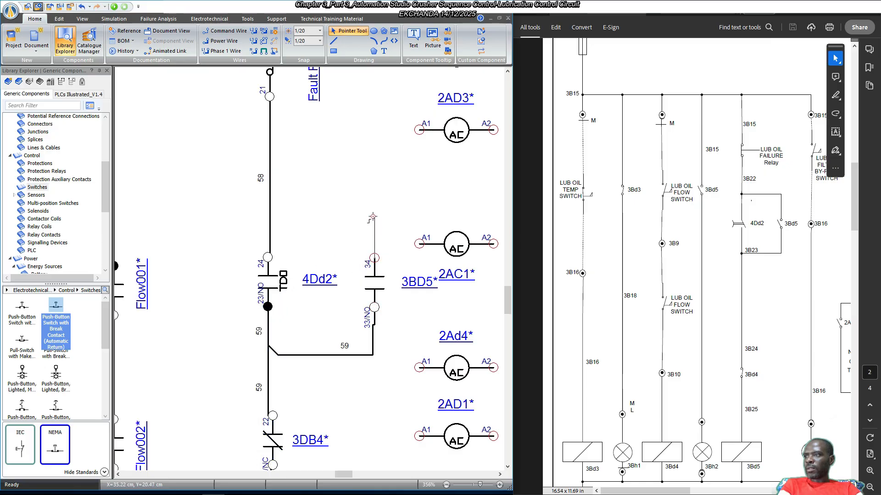
pyautogui.click(374, 209)
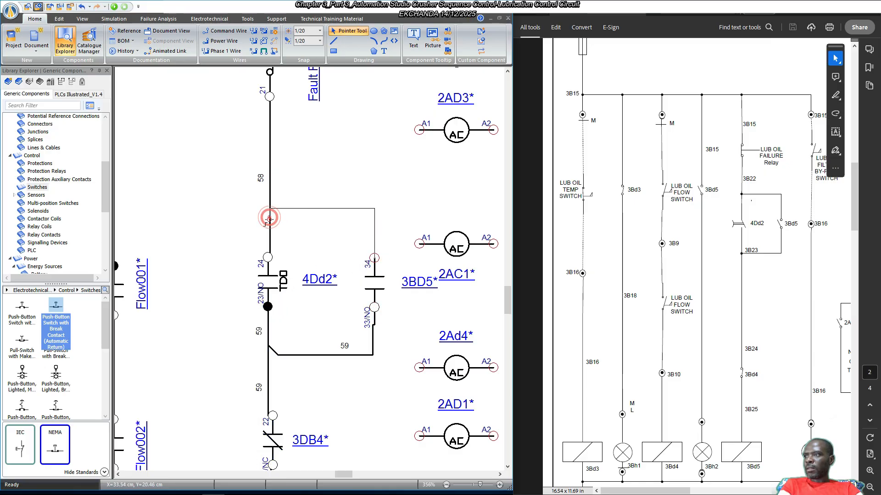
pyautogui.click(266, 259)
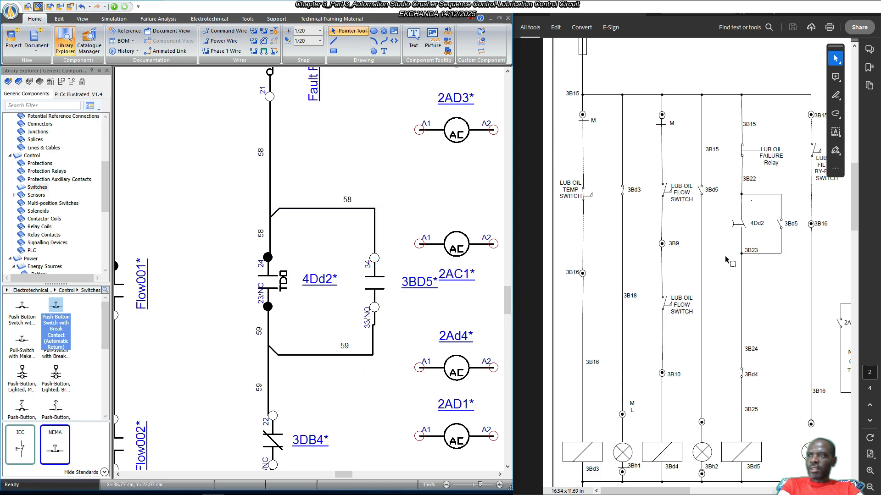
# Add another NO contact to the 3BD5 relay coil as contact Group 4.
pyautogui.scroll(3, 331, 190)
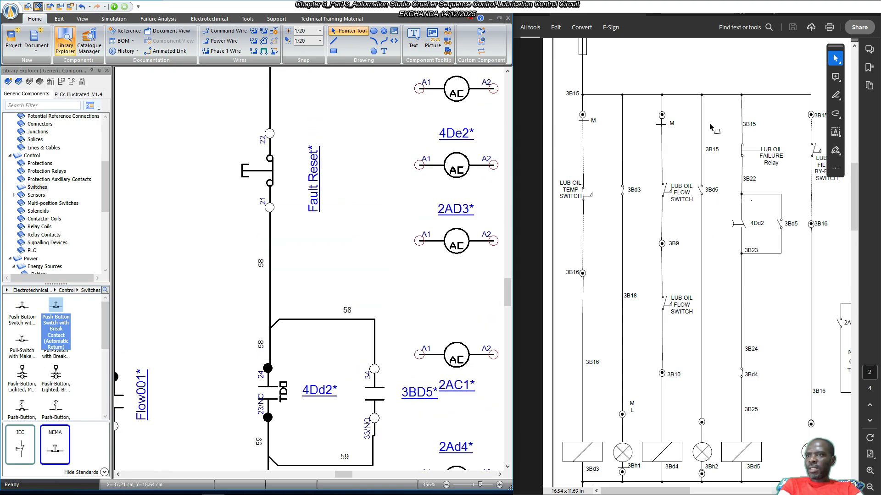
pyautogui.scroll(6, 364, 211)
pyautogui.scroll(-5, 365, 211)
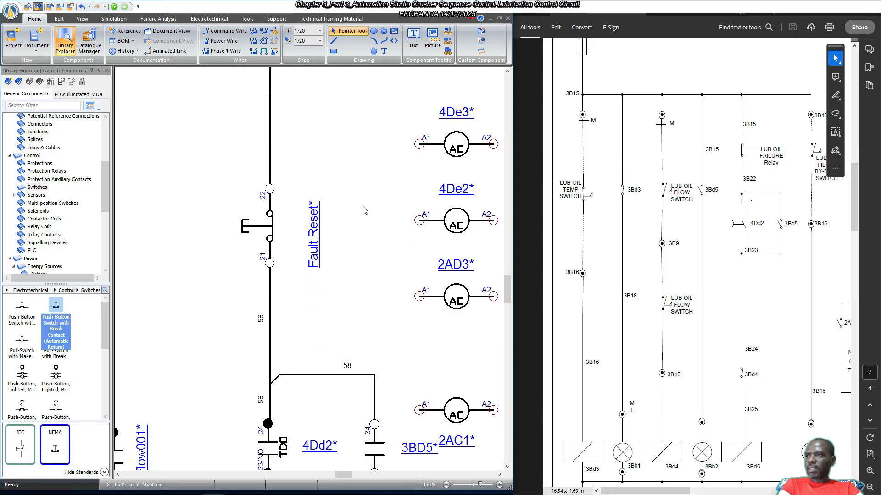
pyautogui.scroll(3, 364, 210)
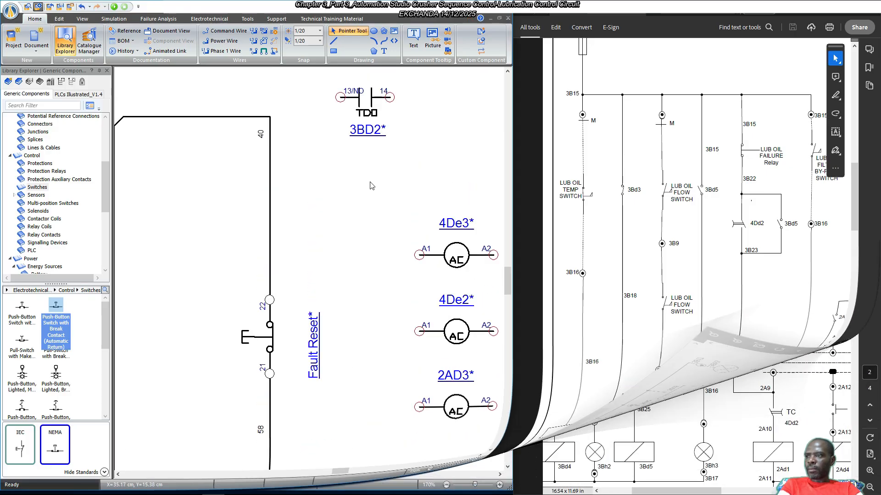
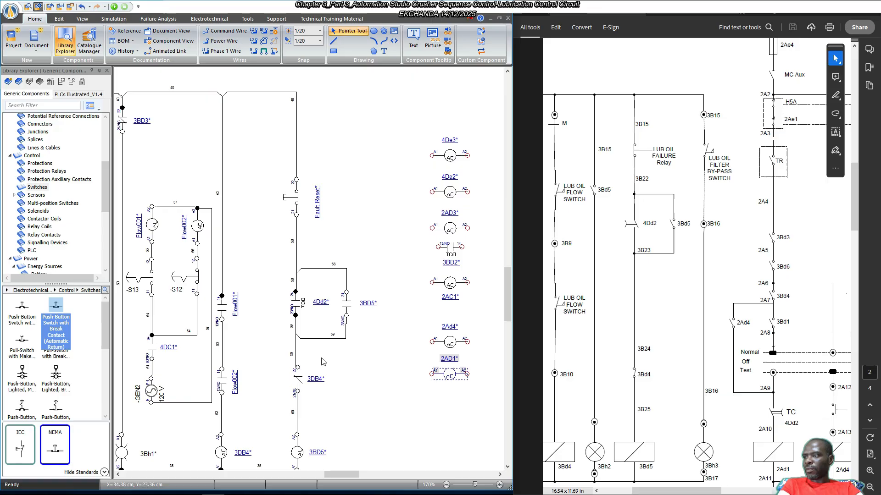
pyautogui.doubleClick(298, 452)
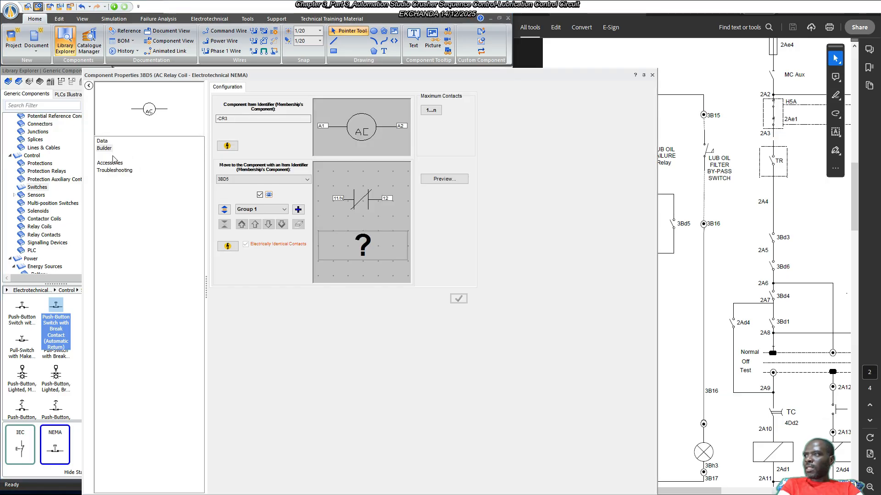
pyautogui.click(107, 149)
pyautogui.click(298, 209)
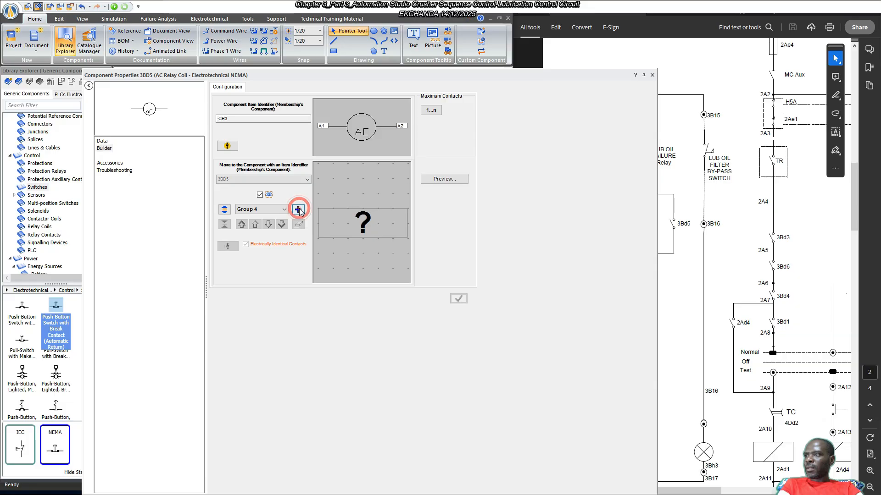
pyautogui.click(375, 224)
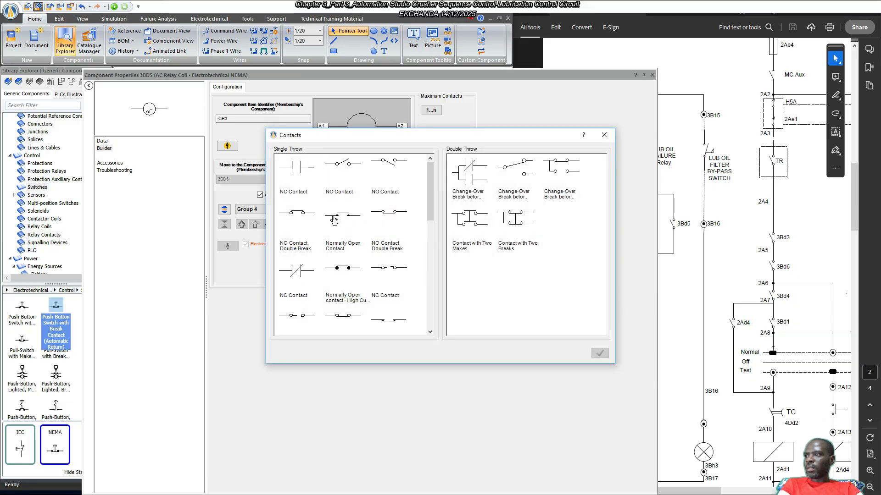
pyautogui.doubleClick(294, 175)
pyautogui.click(458, 300)
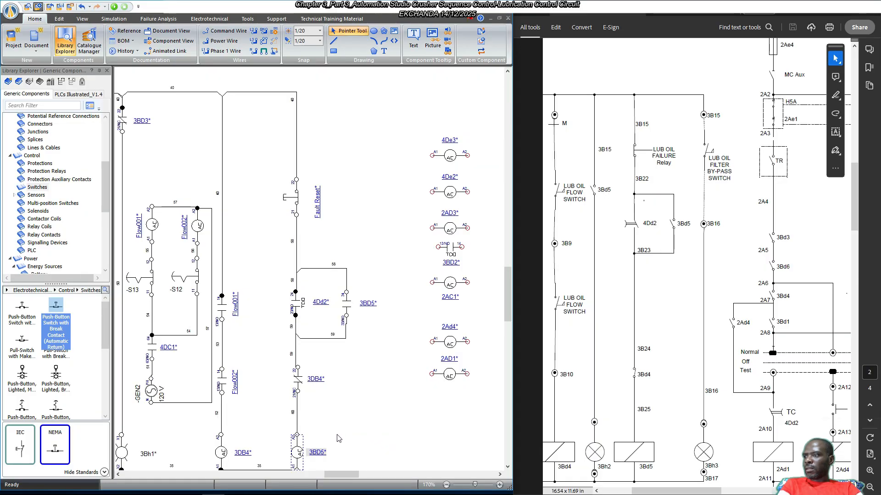
# Place the new 3BD5 NO contact near the coil, rotate it left to vertical and unlock its connection port names.
pyautogui.scroll(-1, 338, 436)
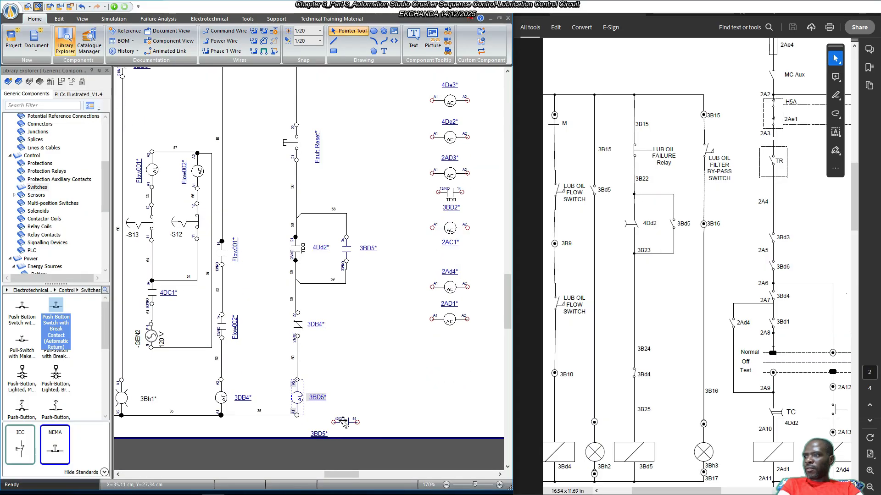
pyautogui.rightClick(343, 421)
pyautogui.moveTo(415, 298)
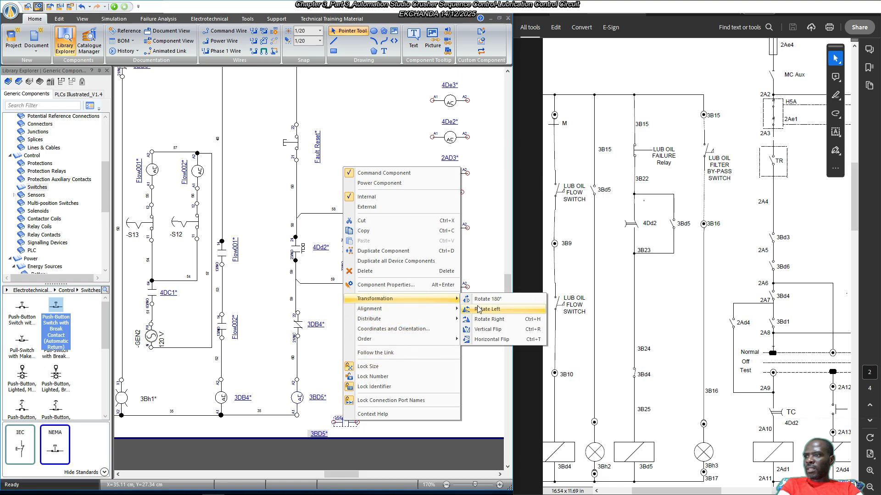
pyautogui.click(478, 310)
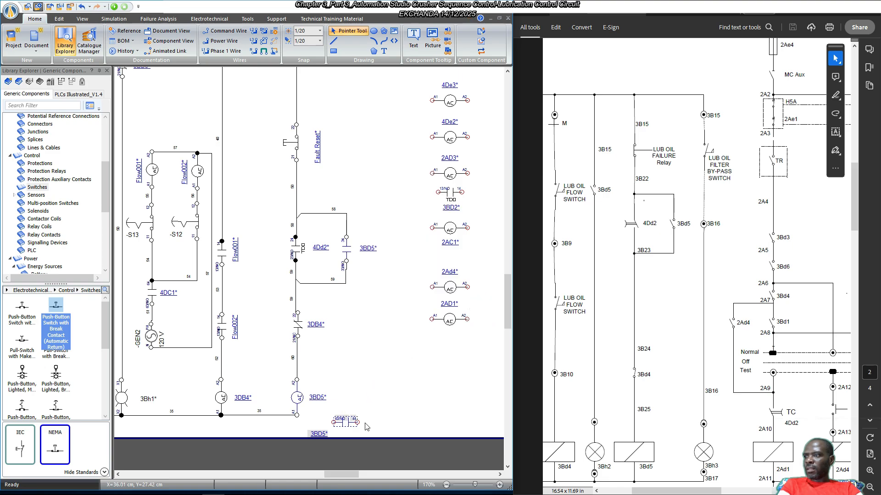
pyautogui.scroll(2, 386, 361)
pyautogui.rightClick(389, 369)
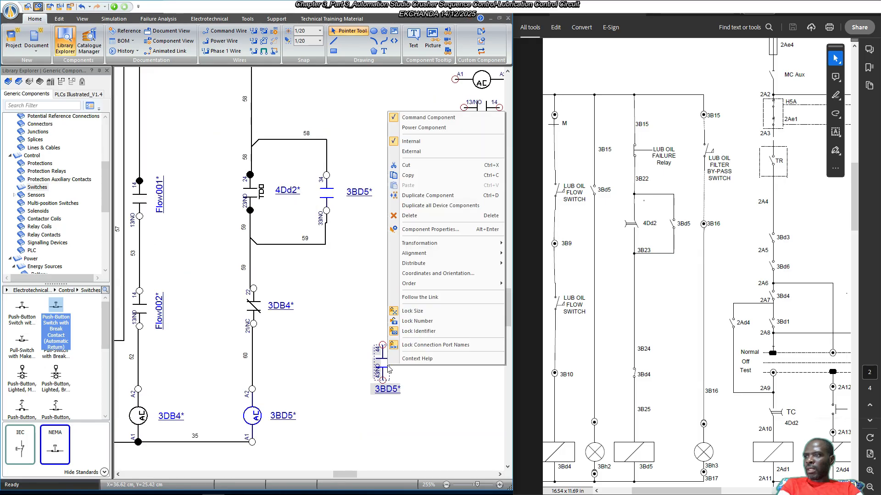
pyautogui.click(429, 343)
pyautogui.click(465, 369)
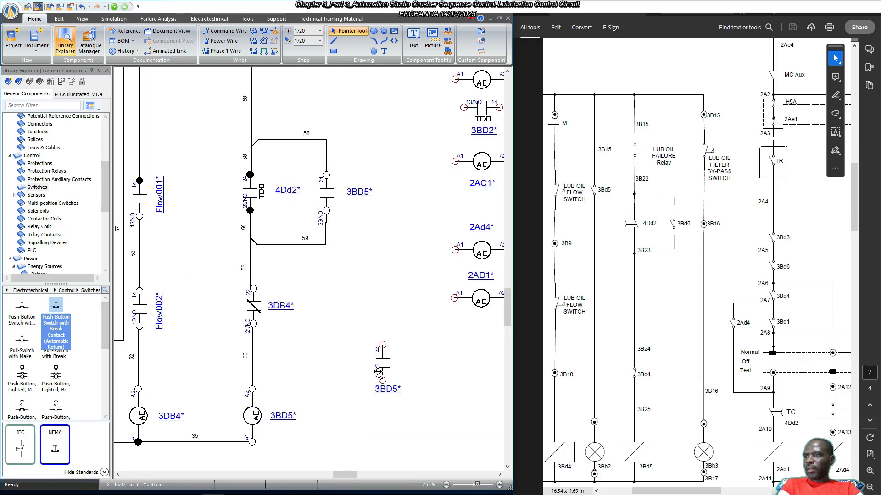
# Reposition the new contact's identifier beside it and port label 43/NO below it, and move the contact level with the other 3BD5 contact.
pyautogui.click(389, 390)
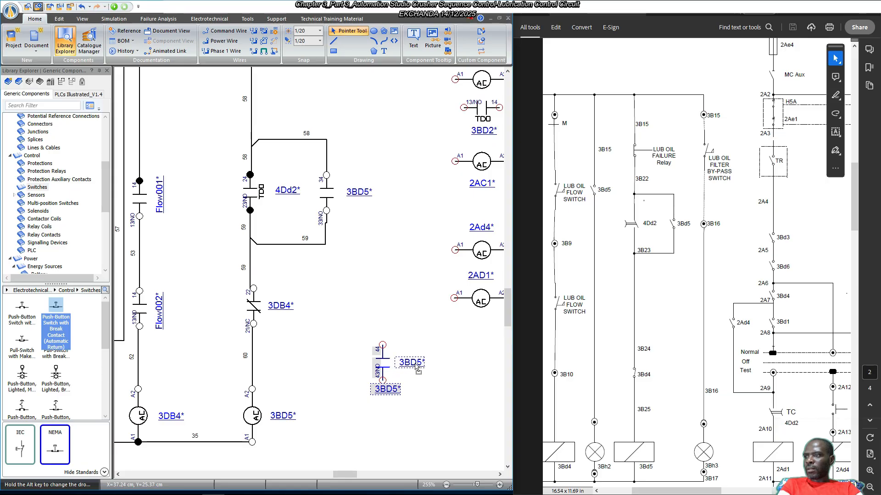
pyautogui.moveTo(390, 397); pyautogui.dragTo(377, 376)
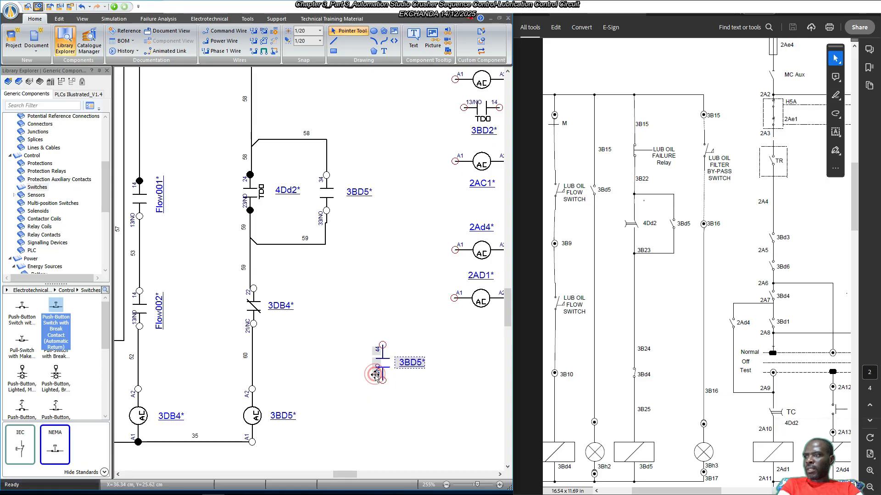
pyautogui.click(377, 374)
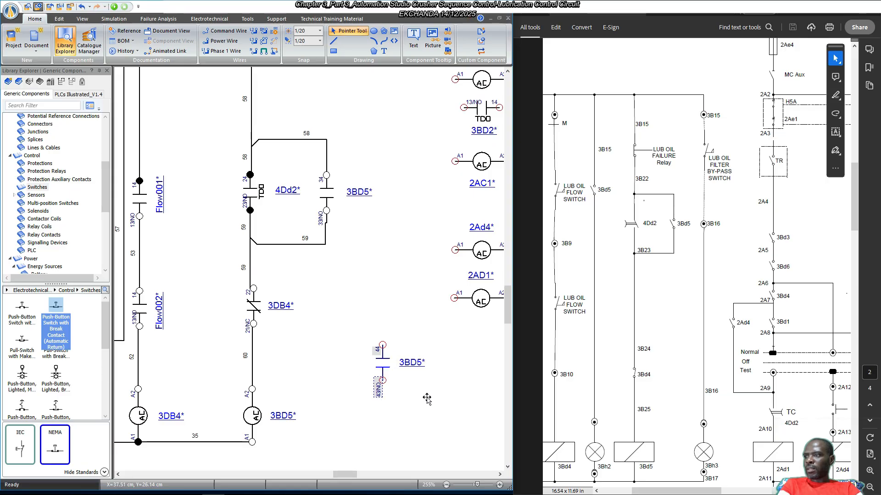
pyautogui.scroll(3, 407, 398)
pyautogui.moveTo(393, 404); pyautogui.dragTo(394, 277)
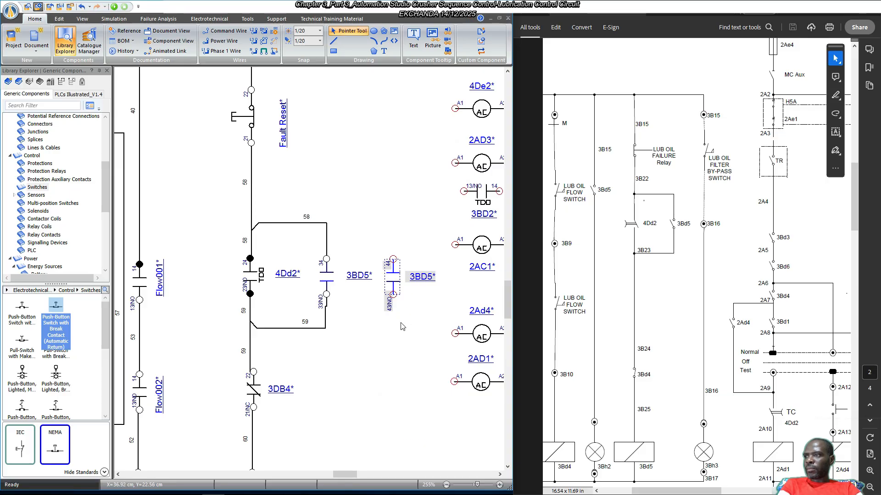
# Copy the 3Bh1 lamp to a spot below the unconnected 3BD5 contact, beside the 3BD5 coil, for the lube oil flow stopped indicator.
pyautogui.scroll(-3, 400, 330)
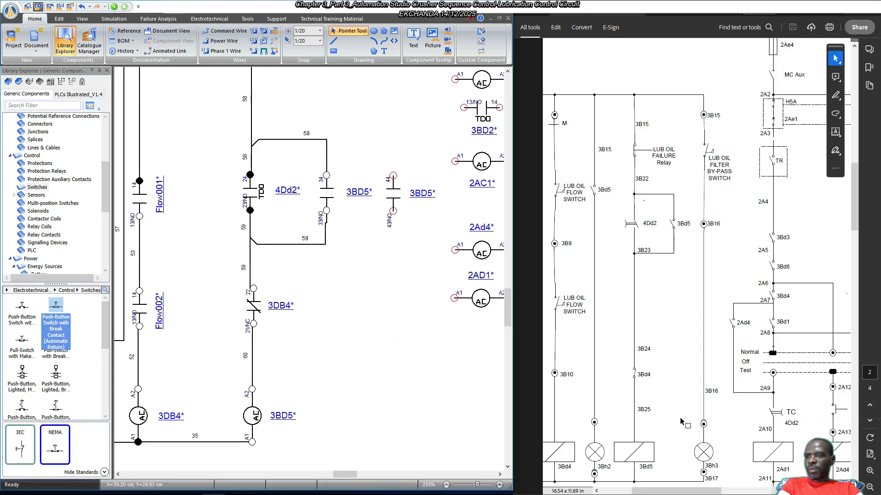
pyautogui.scroll(-2, 591, 454)
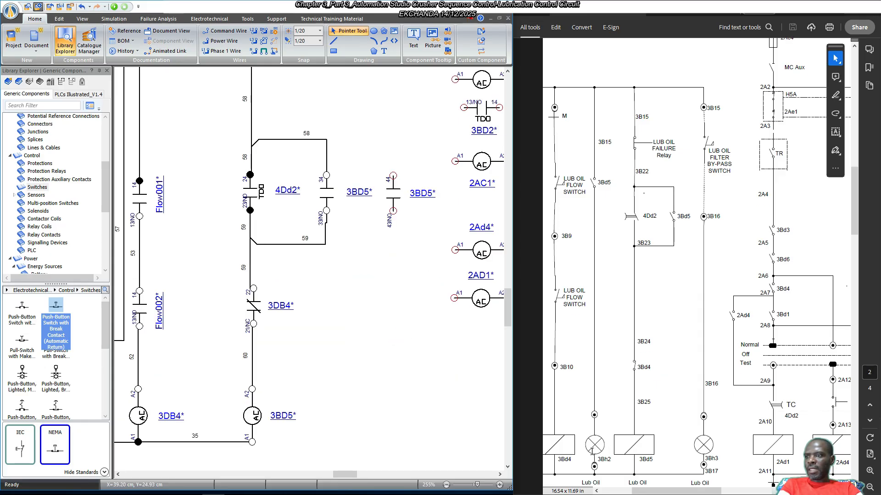
pyautogui.scroll(-1, 604, 459)
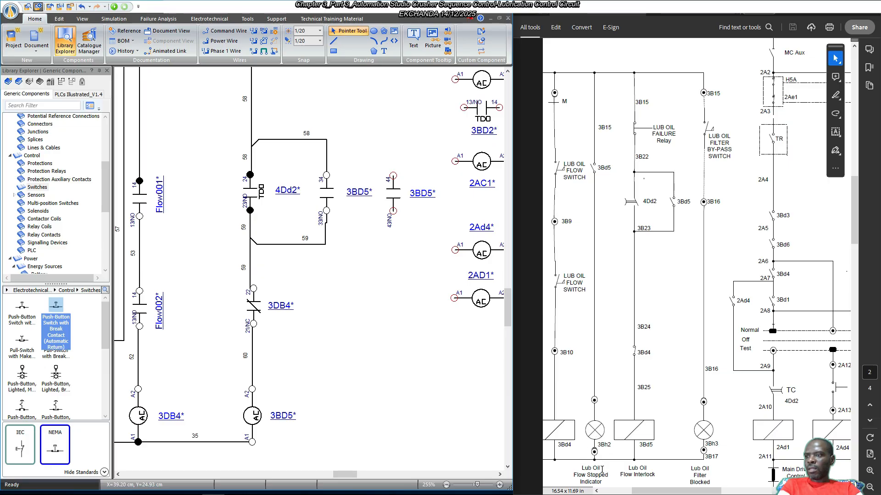
pyautogui.click(339, 474)
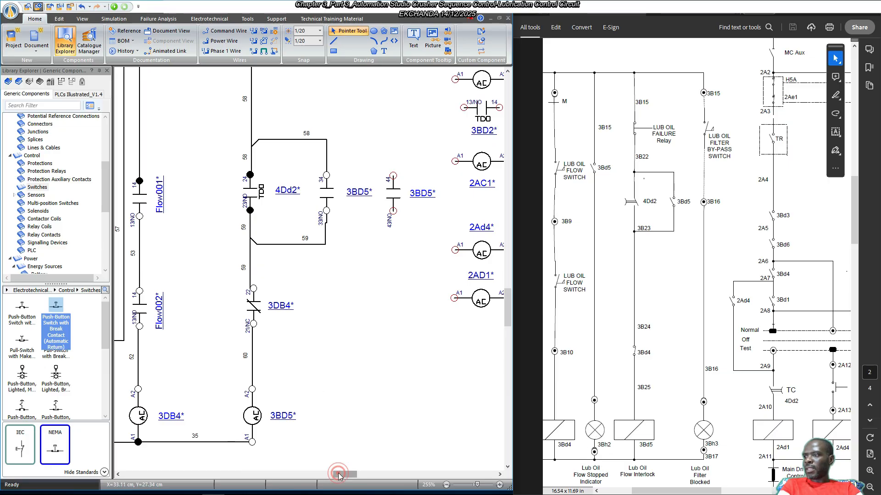
pyautogui.hscroll(3, 309, 414)
pyautogui.hscroll(-10, 311, 414)
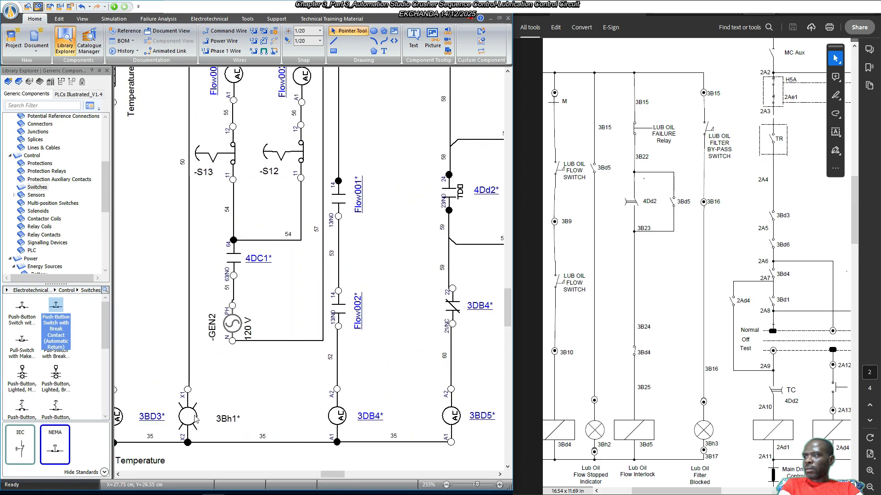
pyautogui.click(195, 416)
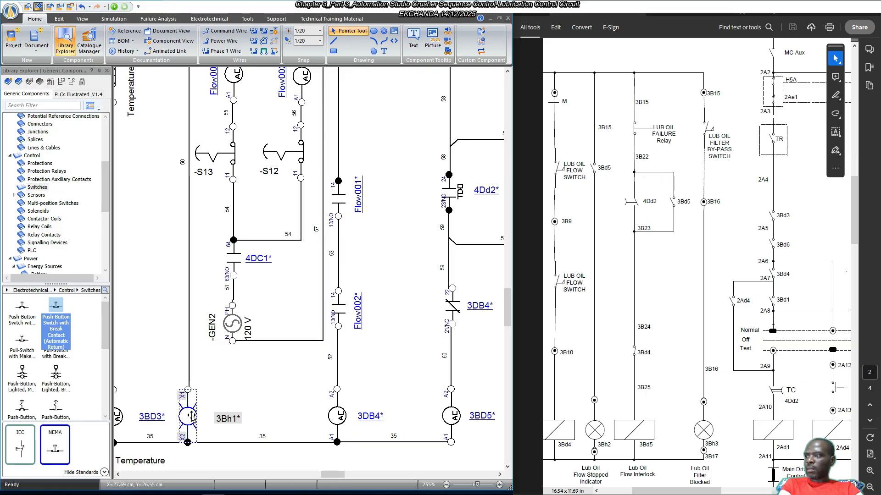
pyautogui.moveTo(191, 416); pyautogui.dragTo(417, 412)
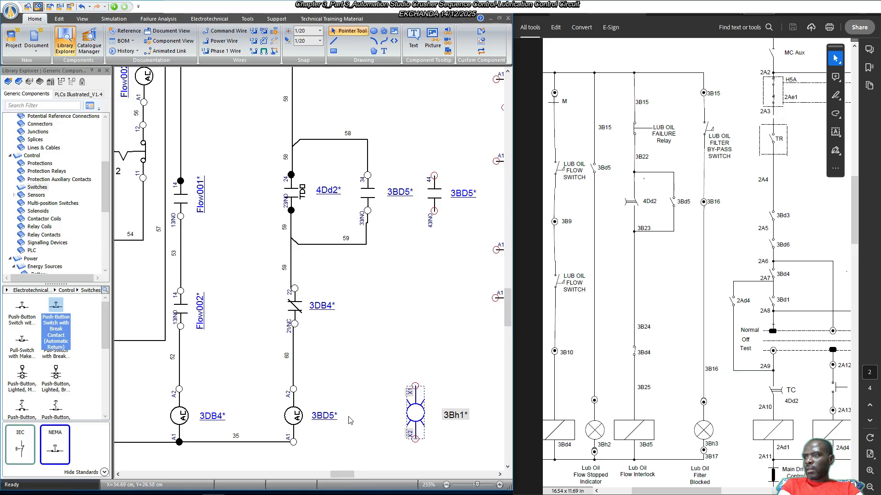
pyautogui.hscroll(-5, 321, 433)
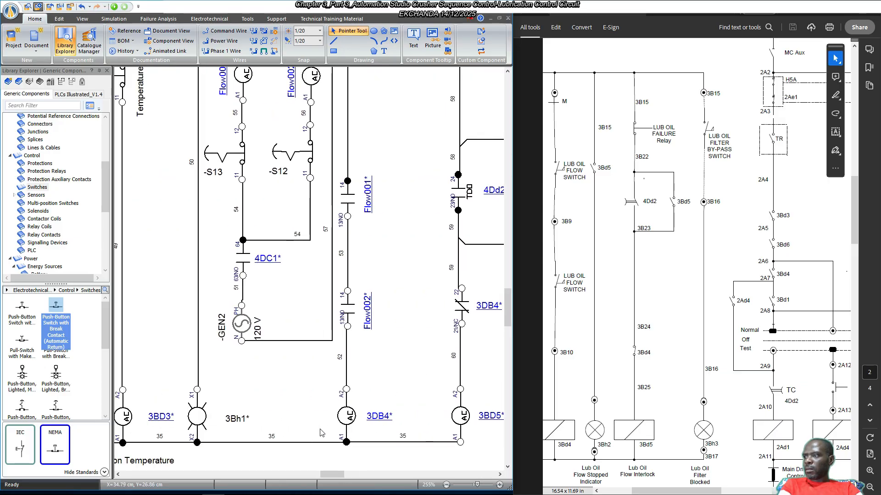
pyautogui.hscroll(5, 321, 434)
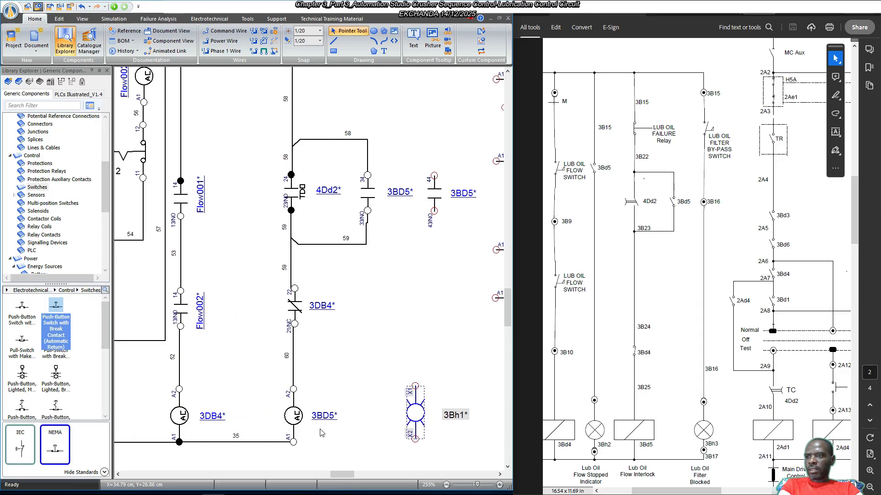
# Change the copied lamp's item identifier to 3Bh2.
pyautogui.doubleClick(416, 412)
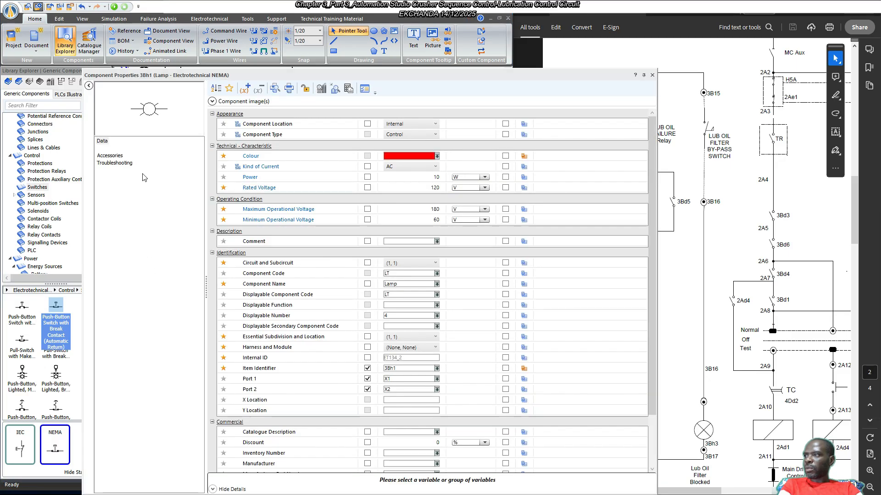
pyautogui.click(403, 369)
pyautogui.scroll(-2, 403, 349)
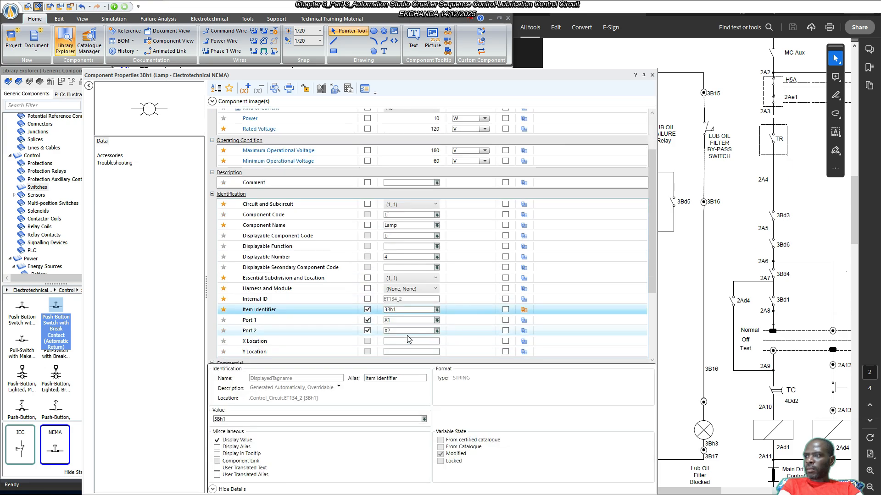
pyautogui.click(403, 310)
pyautogui.write('2')
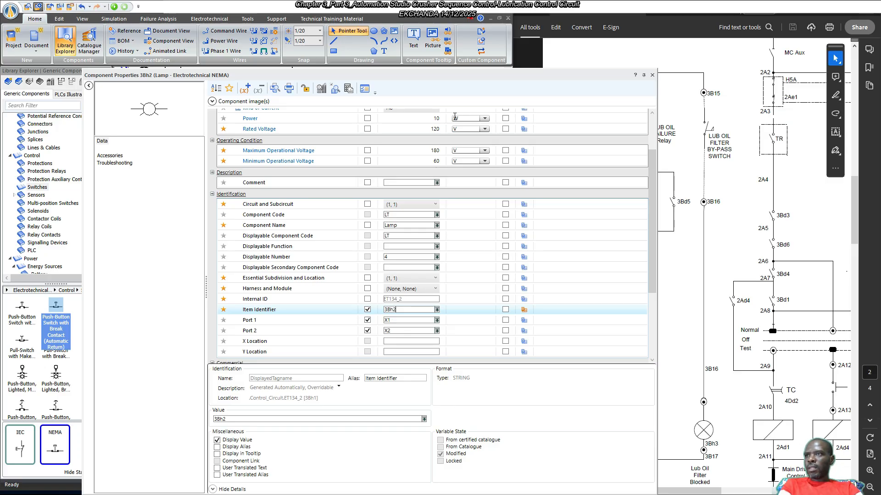
pyautogui.press('Return')
pyautogui.click(651, 75)
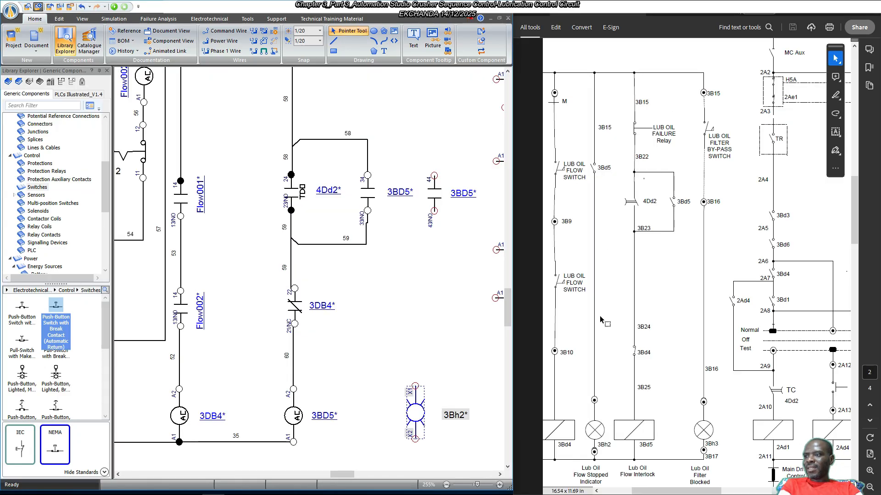
pyautogui.doubleClick(415, 413)
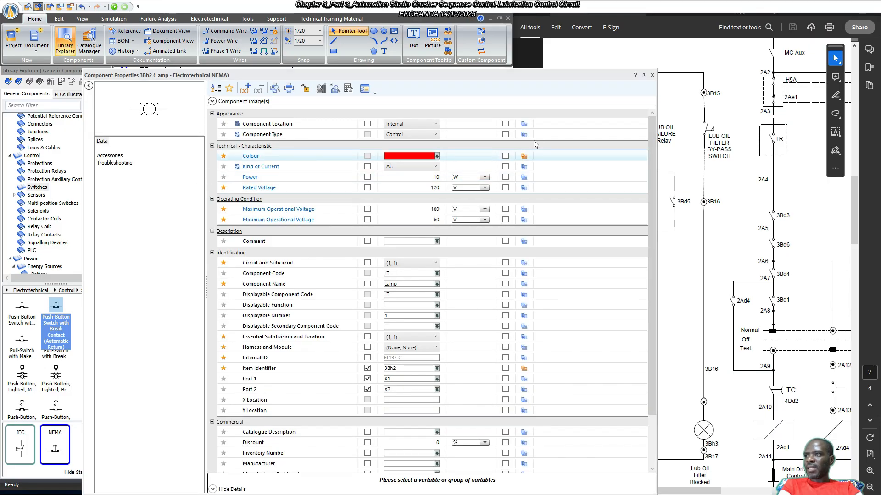
pyautogui.click(652, 75)
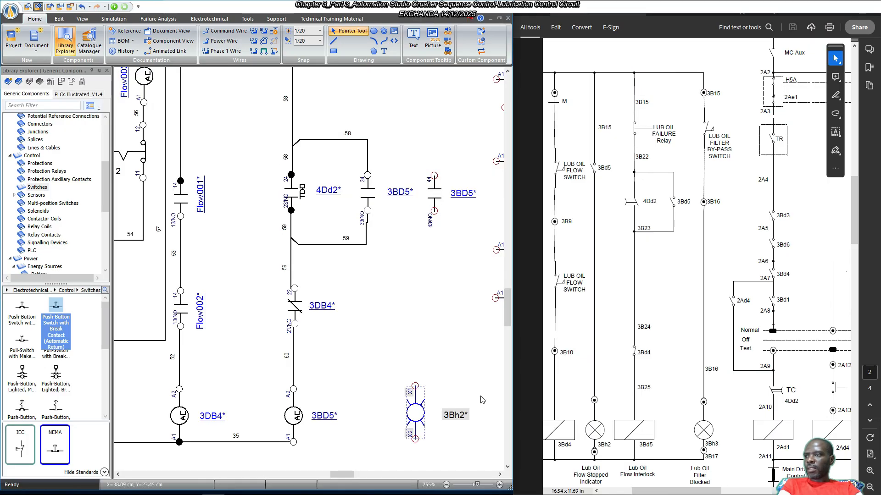
pyautogui.click(449, 357)
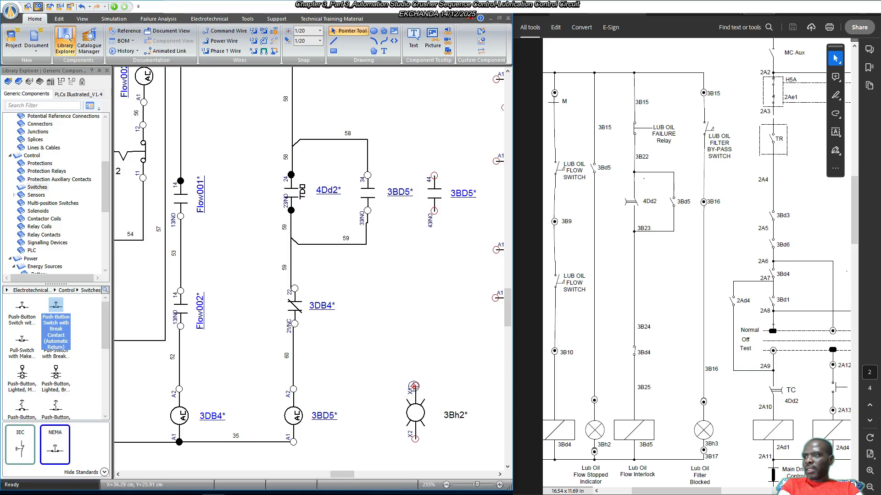
pyautogui.moveTo(414, 387); pyautogui.dragTo(422, 235)
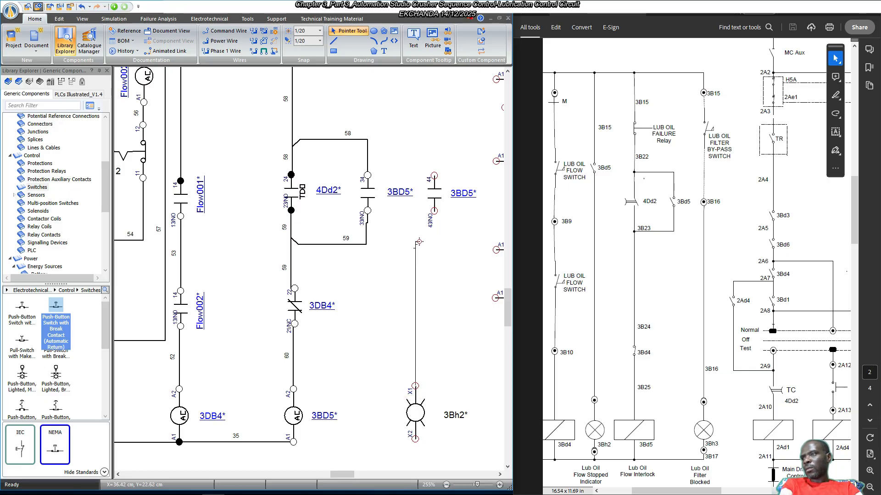
pyautogui.press('Escape')
# Align the 3Bh2 lamp vertically in line with the unconnected 3BD5 contact above it.
pyautogui.click(434, 193)
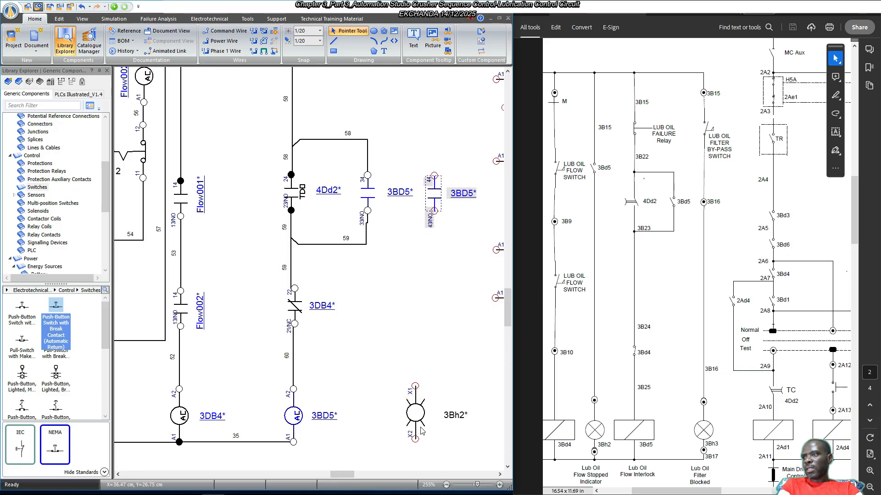
pyautogui.keyDown('ctrl'); pyautogui.click(413, 417); pyautogui.keyUp('ctrl')
pyautogui.rightClick(412, 417)
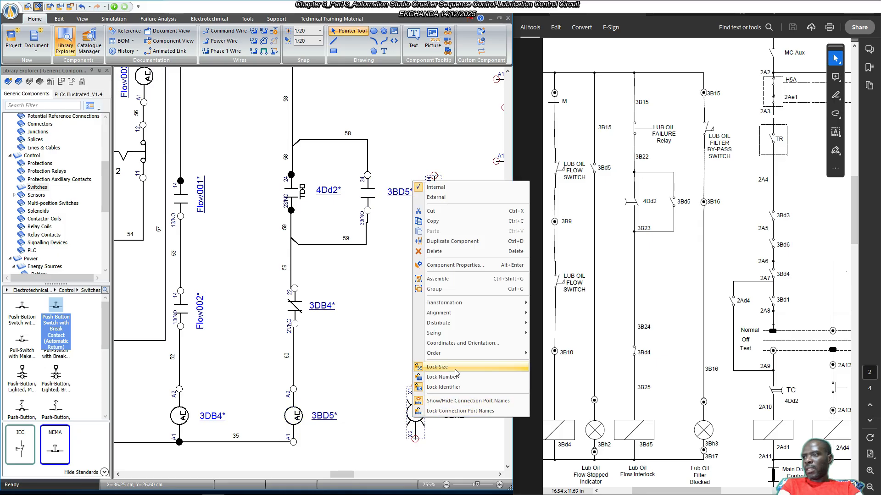
pyautogui.click(464, 316)
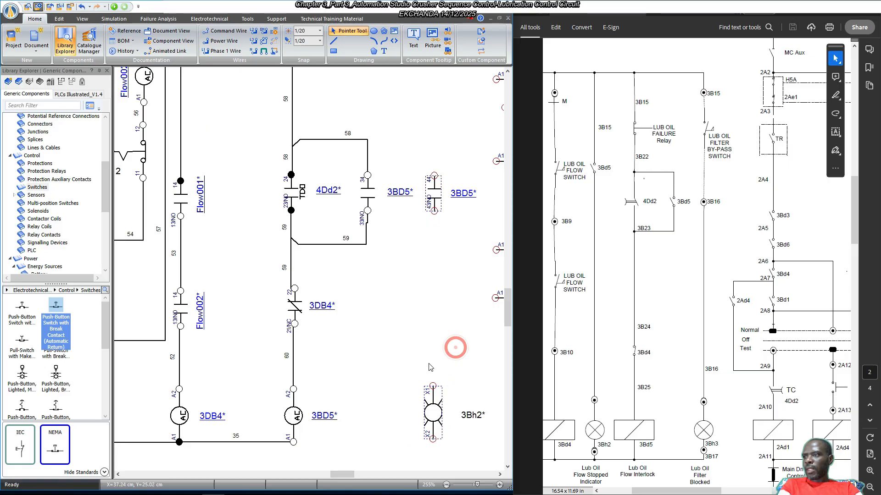
# Wire the lamp's X1 port to port 43 of the 3BD5 contact above it, and the contact's port 44 to Fault Reset port 22.
pyautogui.moveTo(433, 387); pyautogui.dragTo(438, 213)
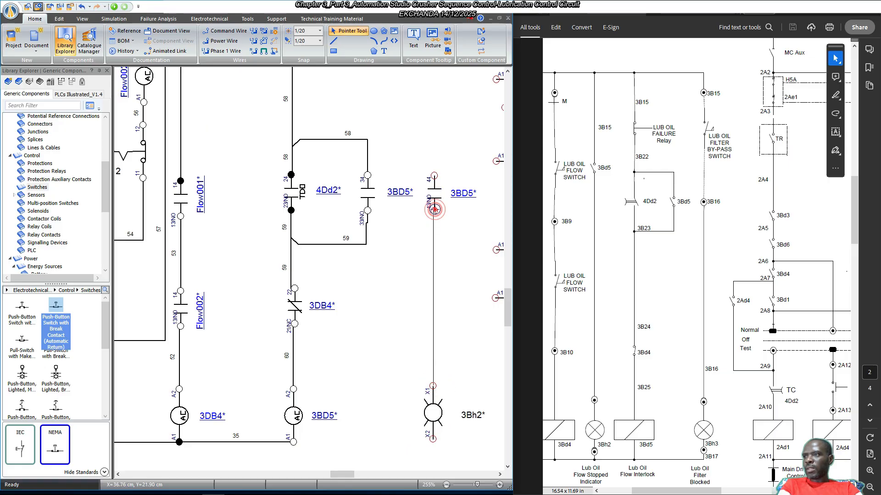
pyautogui.click(433, 256)
pyautogui.scroll(3, 431, 258)
pyautogui.scroll(5, 431, 258)
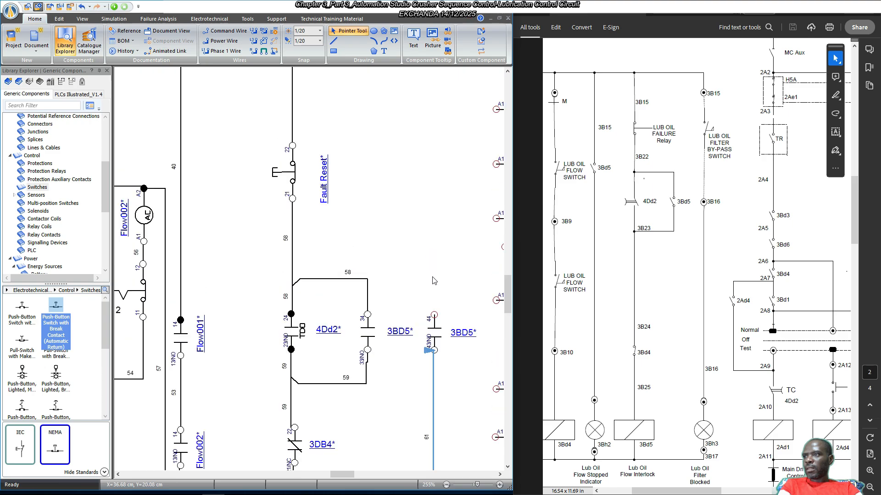
pyautogui.moveTo(433, 397)
pyautogui.mouseDown()
pyautogui.moveTo(439, 342)
pyautogui.moveTo(327, 134)
pyautogui.moveTo(291, 94)
pyautogui.moveTo(285, 235)
pyautogui.moveTo(292, 229)
pyautogui.mouseUp()
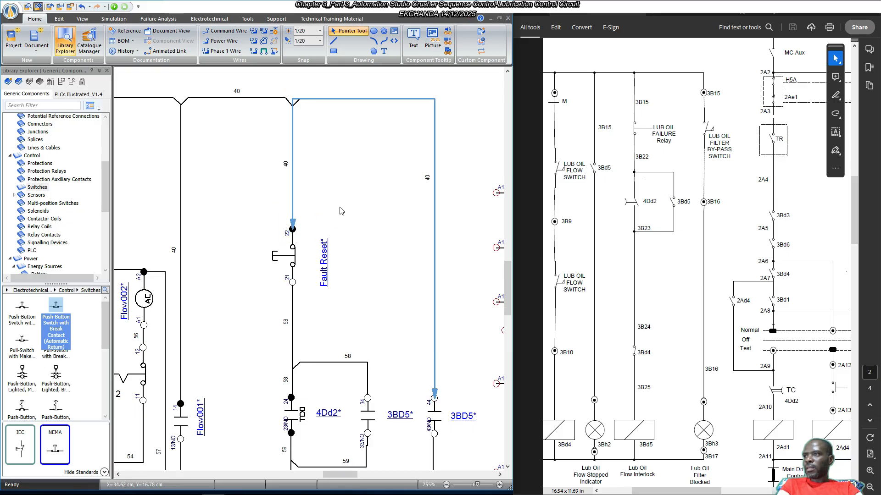
# Align the bottom of the 3Bh2 lamp with the 3BD5 coil and wire its X2 port to the coil's A1 port.
pyautogui.scroll(-3, 343, 213)
pyautogui.scroll(3, 360, 404)
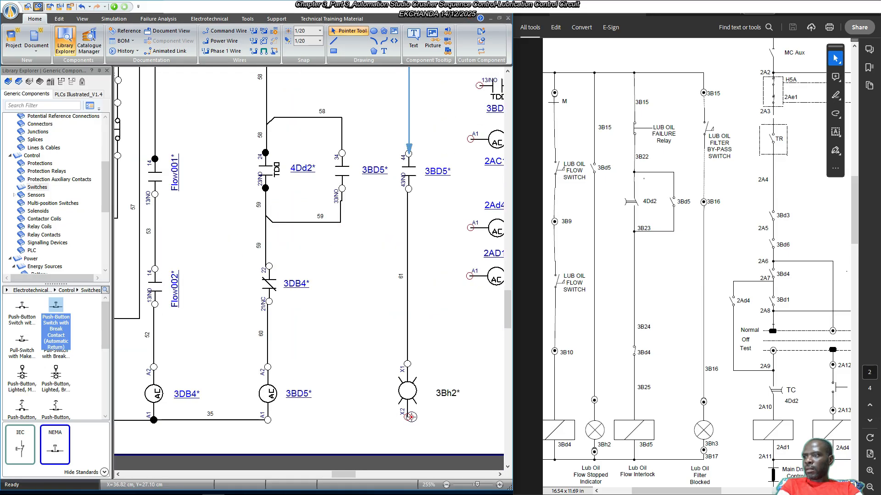
pyautogui.moveTo(409, 417); pyautogui.dragTo(334, 414)
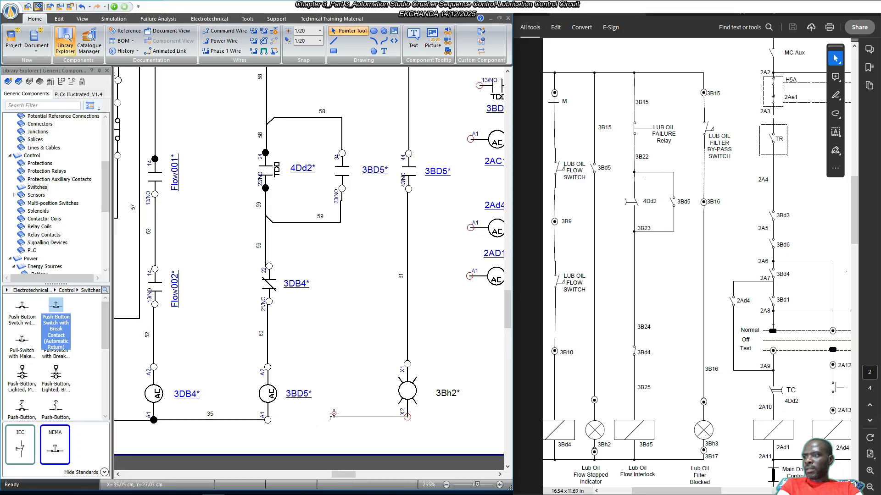
pyautogui.press('Escape')
pyautogui.click(272, 389)
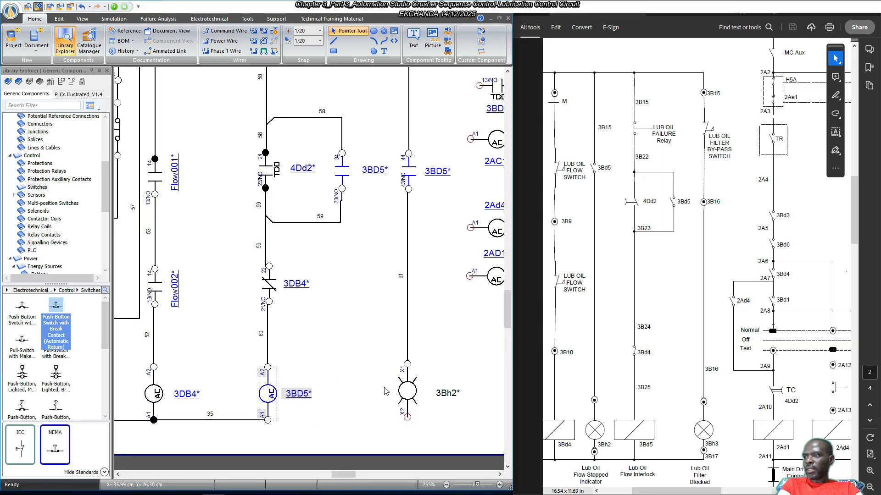
pyautogui.click(408, 392)
pyautogui.rightClick(408, 392)
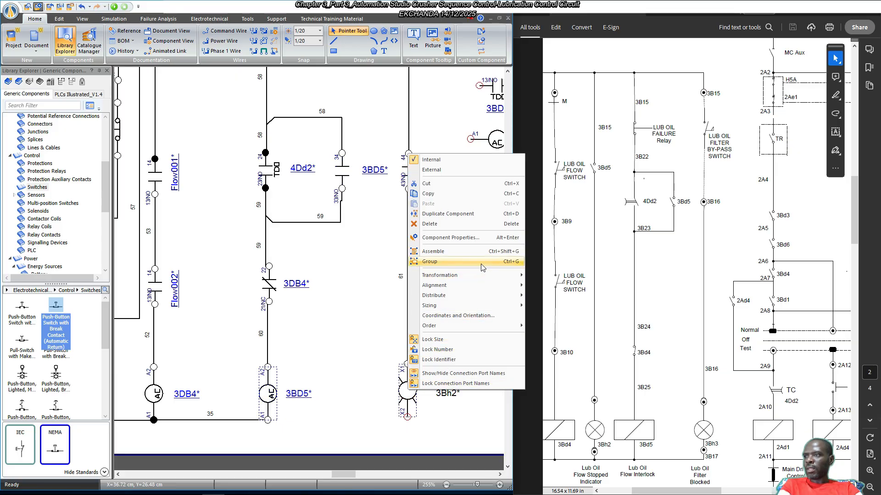
pyautogui.click(485, 283)
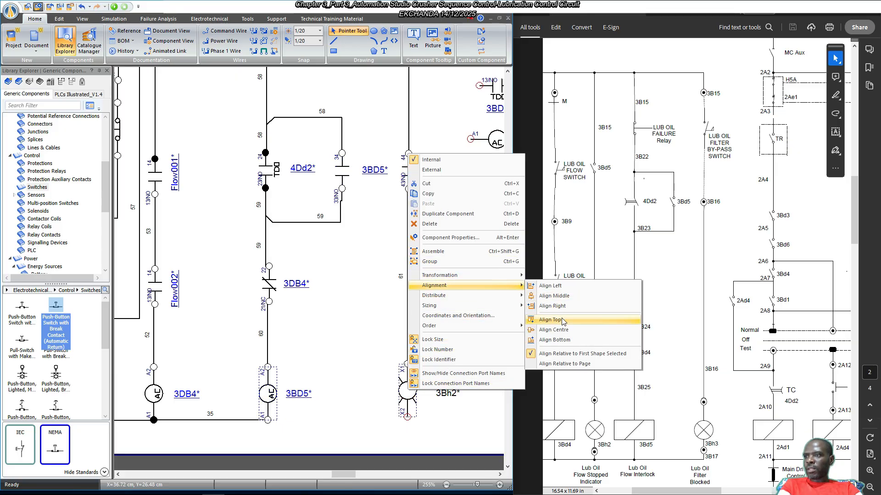
pyautogui.click(555, 338)
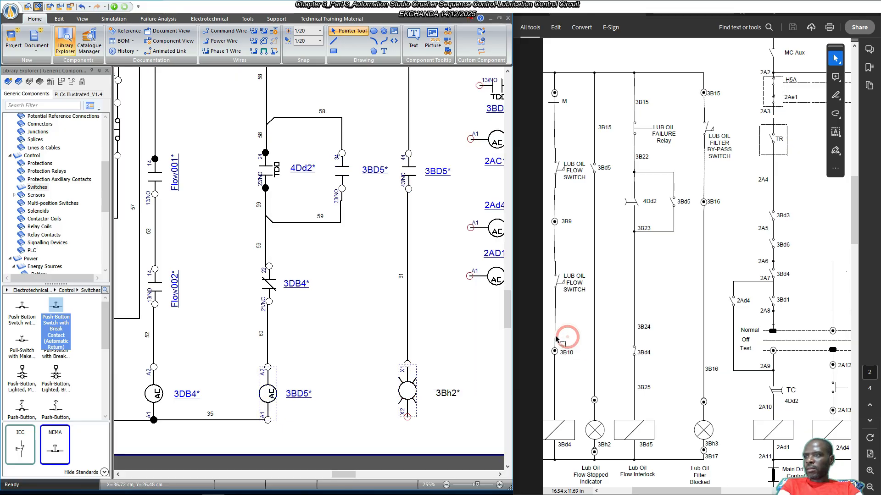
pyautogui.click(449, 422)
pyautogui.moveTo(407, 419); pyautogui.dragTo(267, 419)
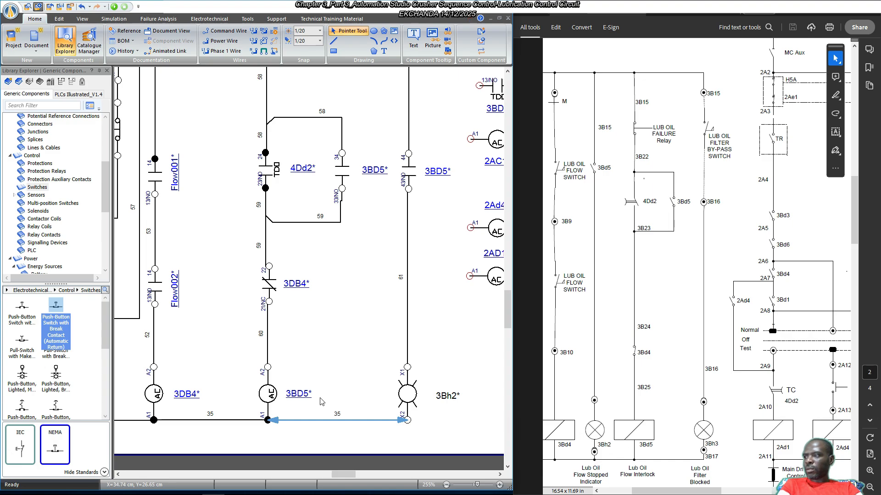
# Copy the TEST text label from the selector switch area and place the copy below the 3Bh2 lamp.
pyautogui.scroll(-2, 323, 400)
pyautogui.hscroll(-4, 303, 399)
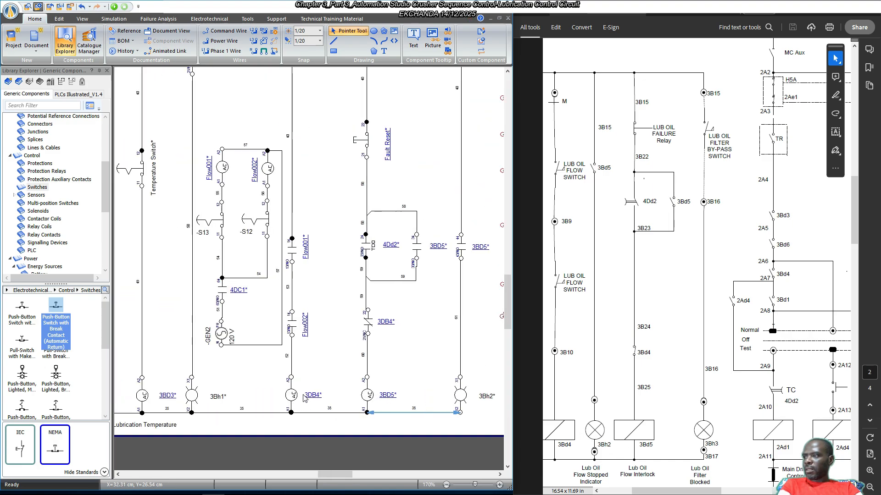
pyautogui.hscroll(-8, 303, 399)
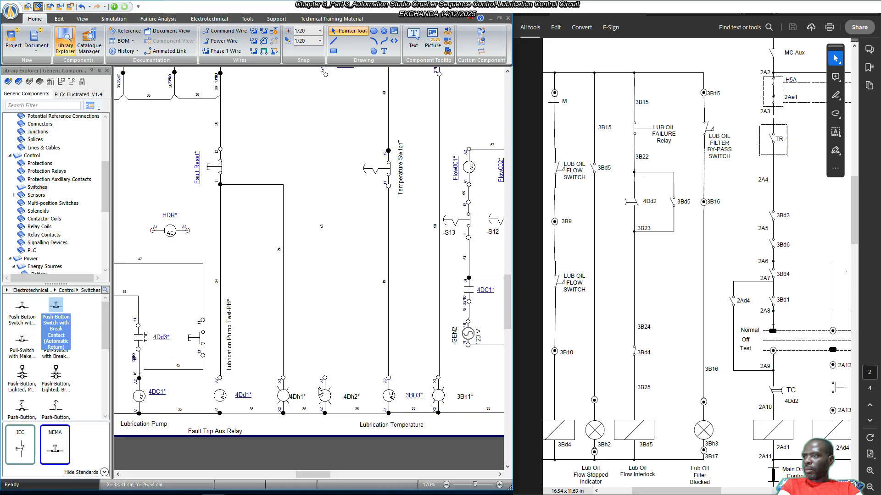
pyautogui.scroll(2, 374, 363)
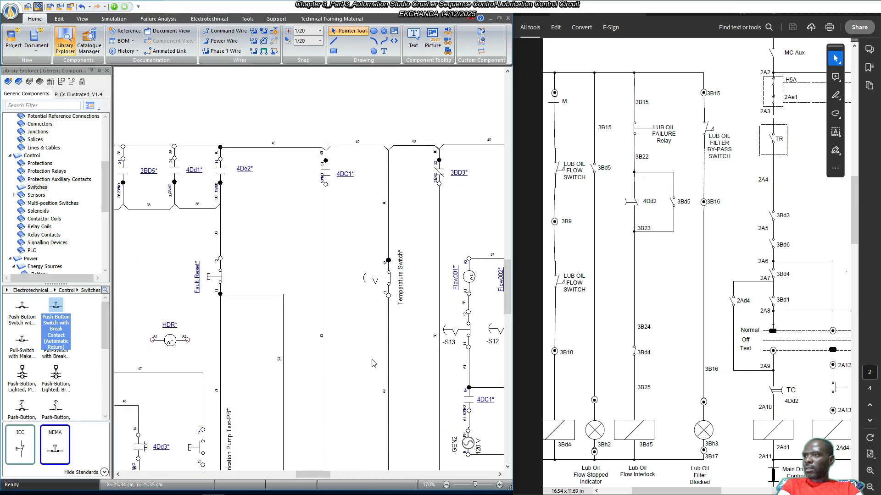
pyautogui.scroll(-3, 364, 363)
pyautogui.hscroll(-2, 372, 352)
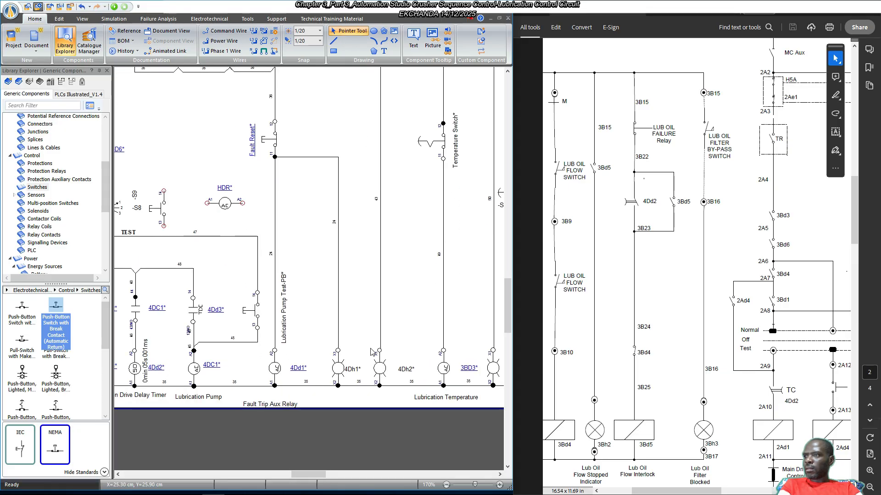
pyautogui.hscroll(5, 372, 353)
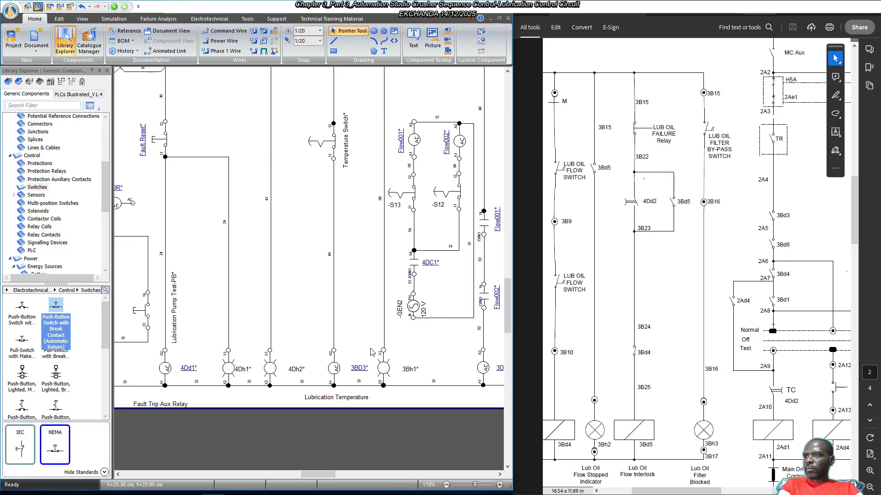
pyautogui.hscroll(-14, 371, 352)
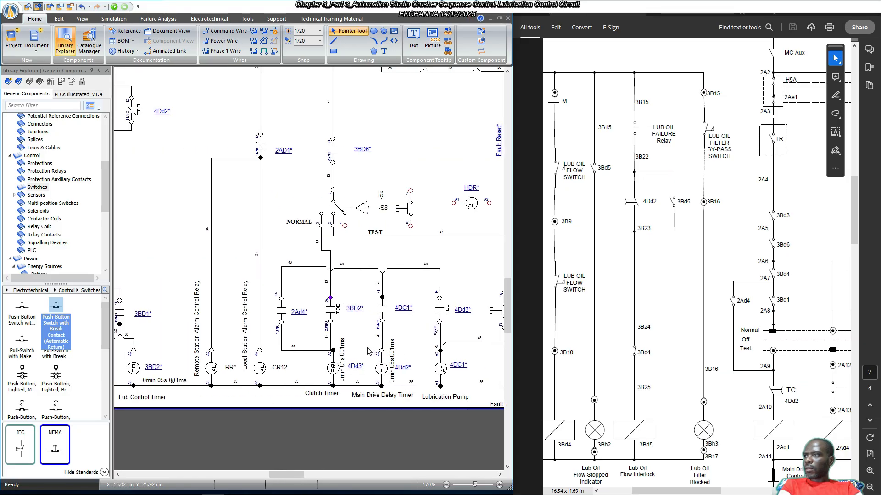
pyautogui.click(382, 234)
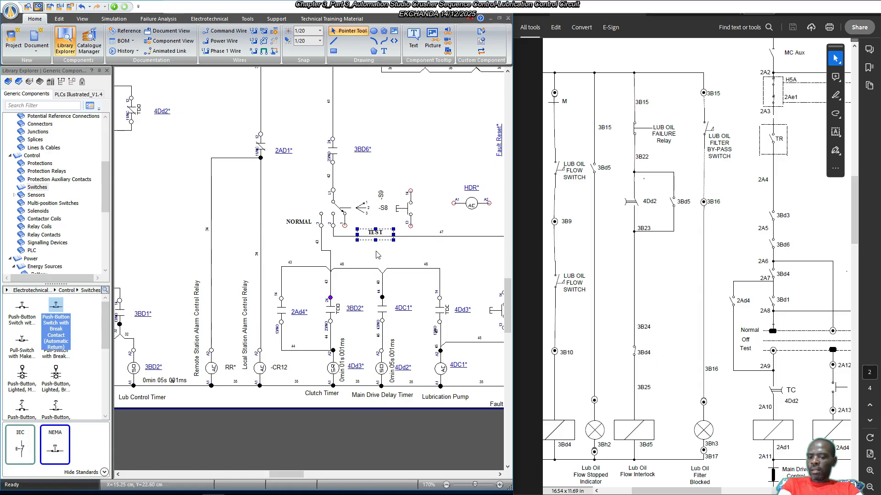
pyautogui.hscroll(3, 377, 255)
pyautogui.hscroll(10, 377, 255)
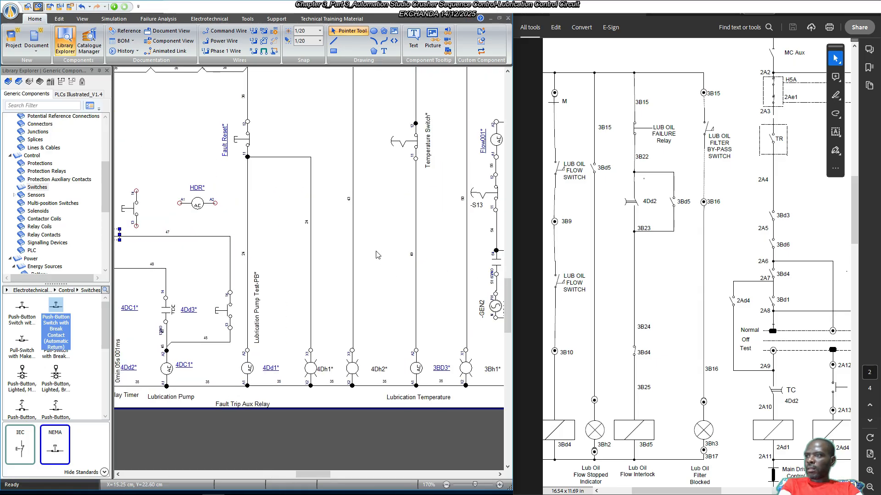
pyautogui.hscroll(7, 377, 255)
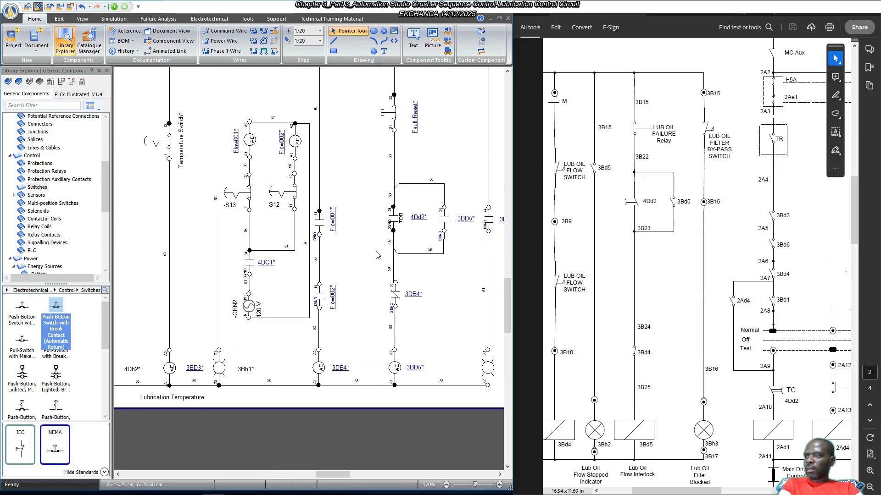
pyautogui.click(409, 395)
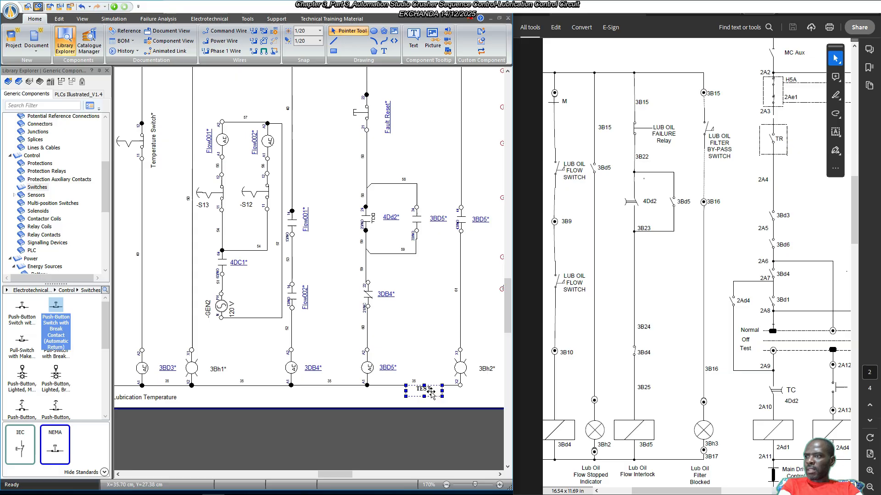
pyautogui.moveTo(434, 393); pyautogui.dragTo(464, 398)
# Change the copied TEST label below the 3Bh2 lamp to read "Lub Oil Flow Stopped Inkdicator".
pyautogui.doubleClick(464, 391)
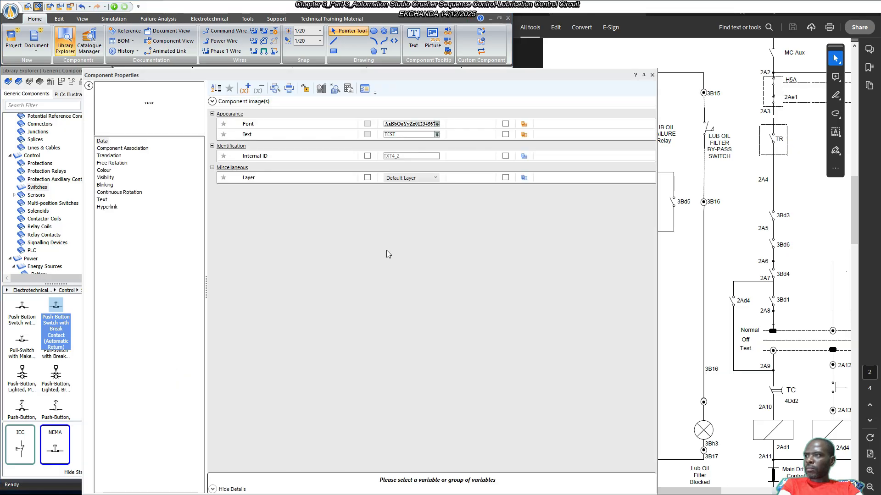
pyautogui.click(405, 134)
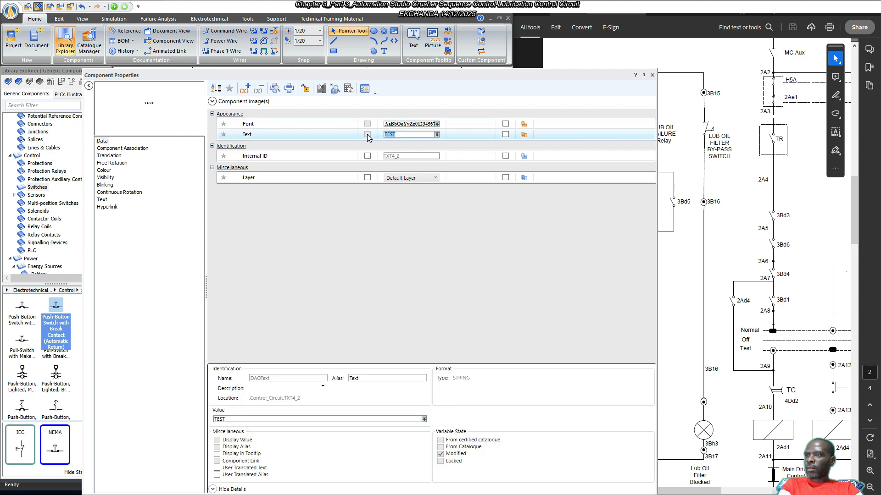
pyautogui.write('Lub Oi')
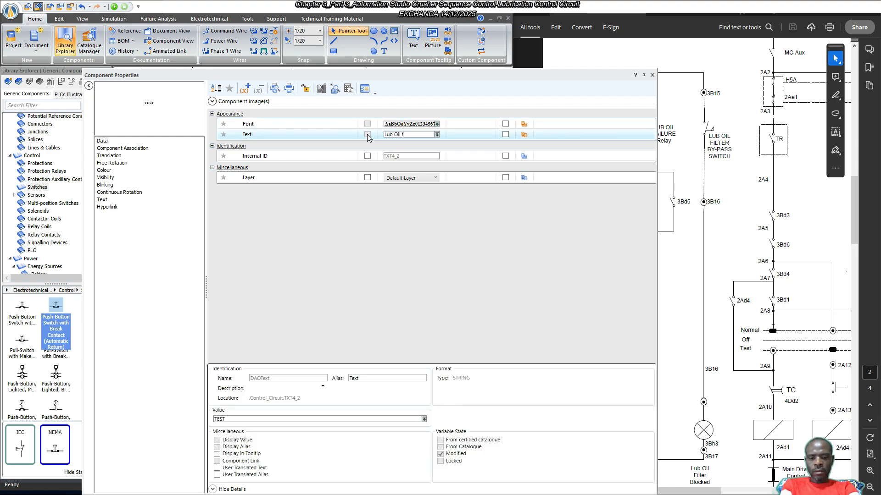
pyautogui.write('l Filte')
pyautogui.press('BackSpace')
pyautogui.press('BackSpace')
pyautogui.press('BackSpace')
pyautogui.press('BackSpace')
pyautogui.press('BackSpace')
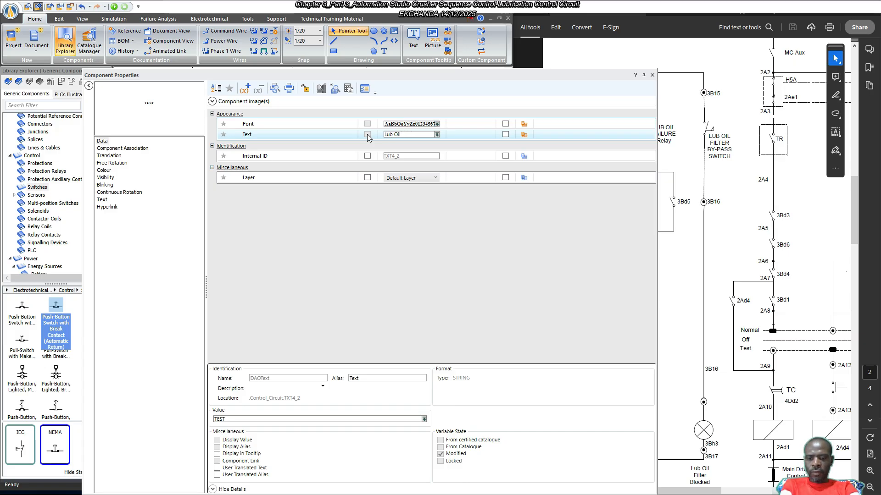
pyautogui.write('Fio')
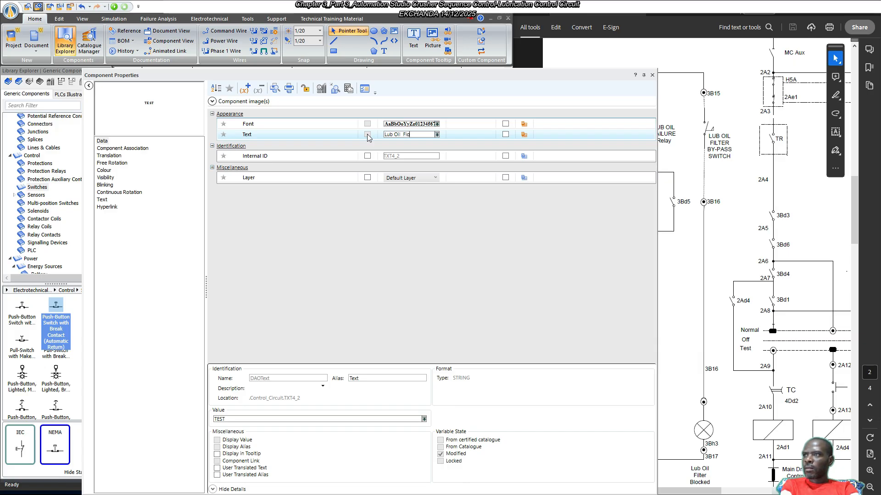
pyautogui.write('w St')
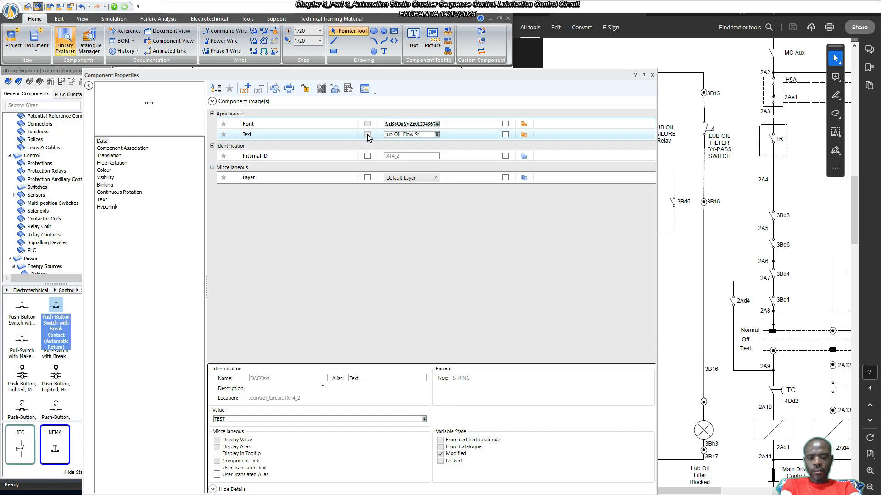
pyautogui.write('opp')
pyautogui.write('ef')
pyautogui.press('BackSpace')
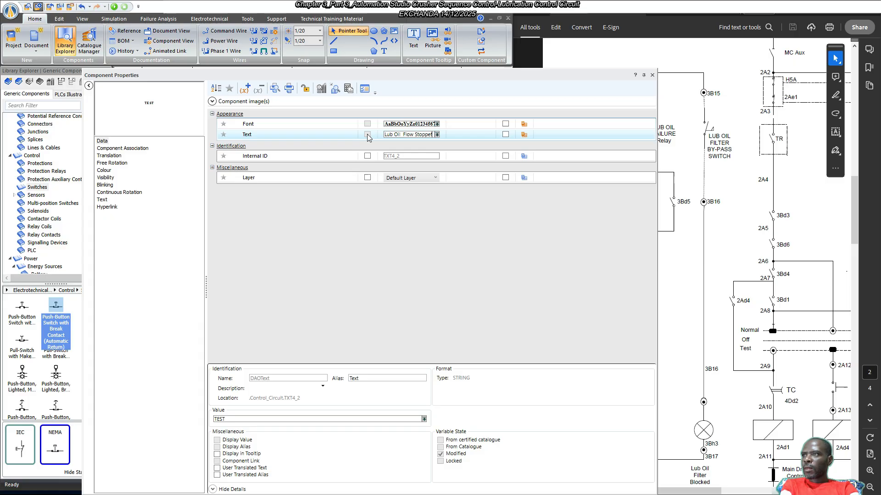
pyautogui.write('d Ink')
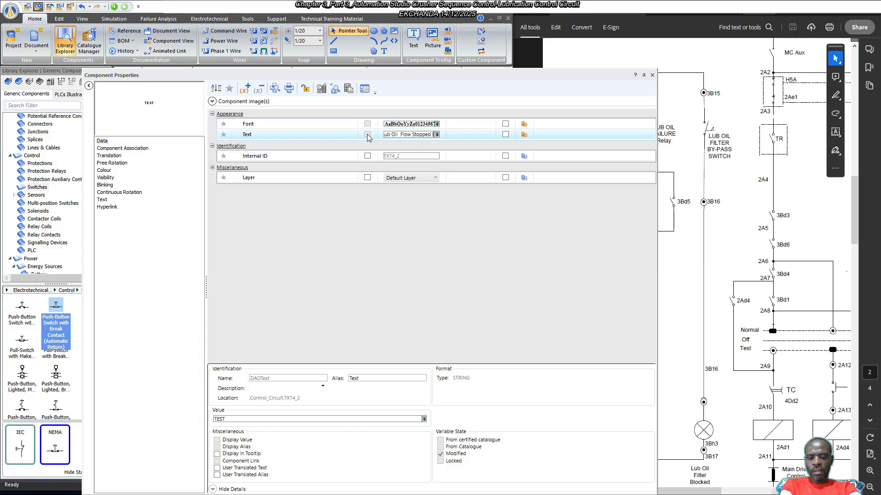
pyautogui.write('dicator')
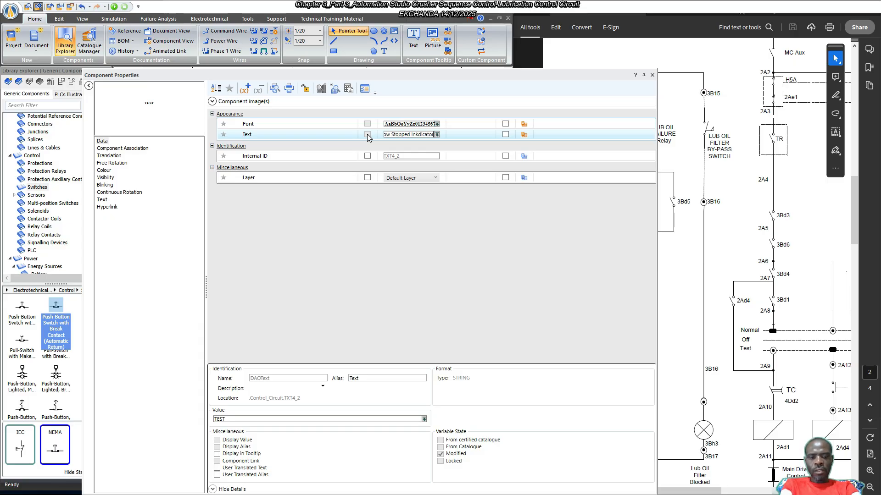
pyautogui.press('Return')
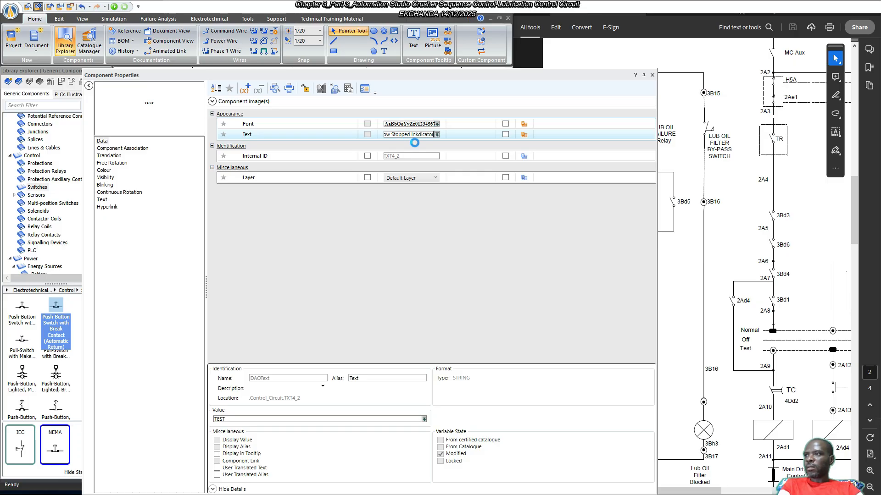
pyautogui.click(651, 75)
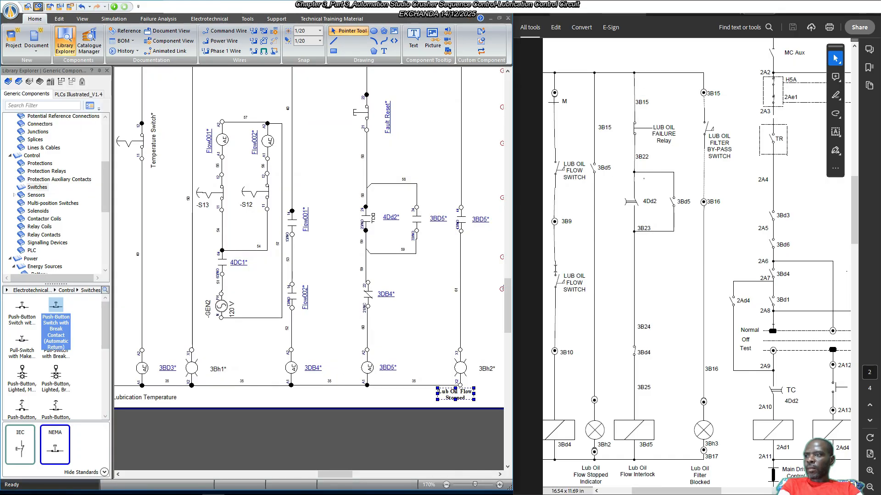
# Stretch the label box below the 3Bh2 lamp downward to make room for a third line of text.
pyautogui.click(467, 403)
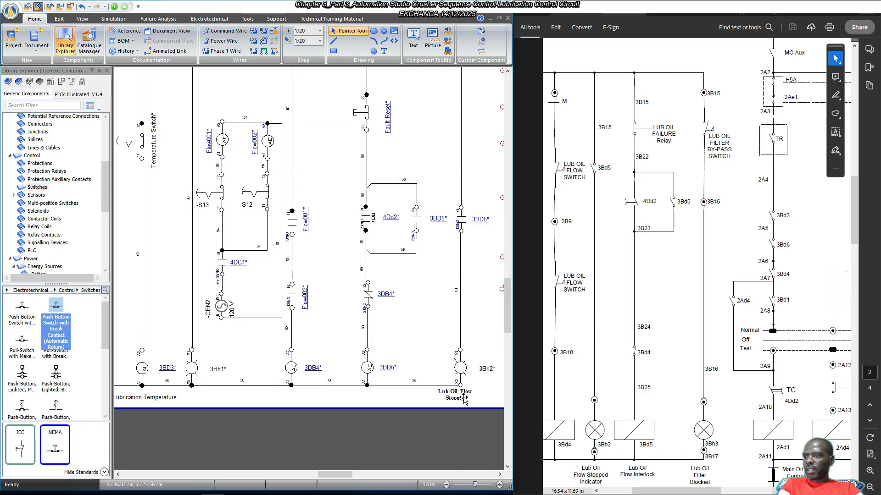
pyautogui.click(463, 401)
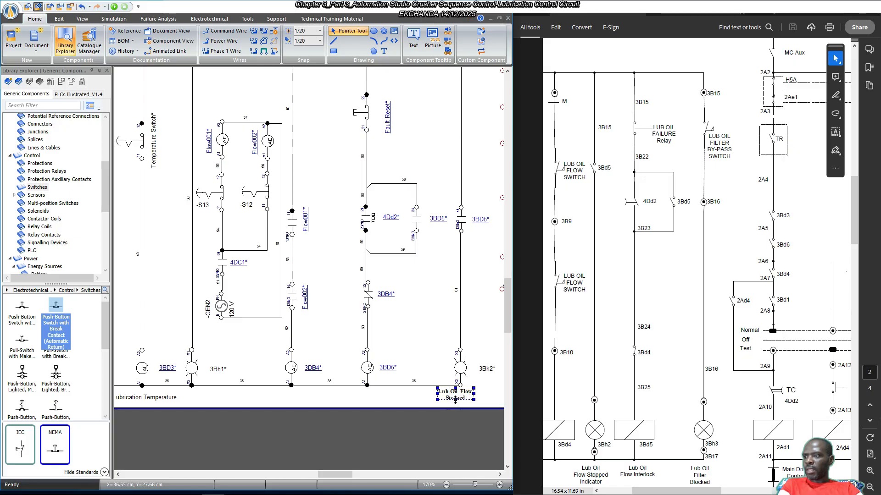
pyautogui.moveTo(455, 400); pyautogui.dragTo(454, 407)
# Correct the misspelled last word of the label below the 3Bh2 lamp to "Indicator".
pyautogui.doubleClick(459, 393)
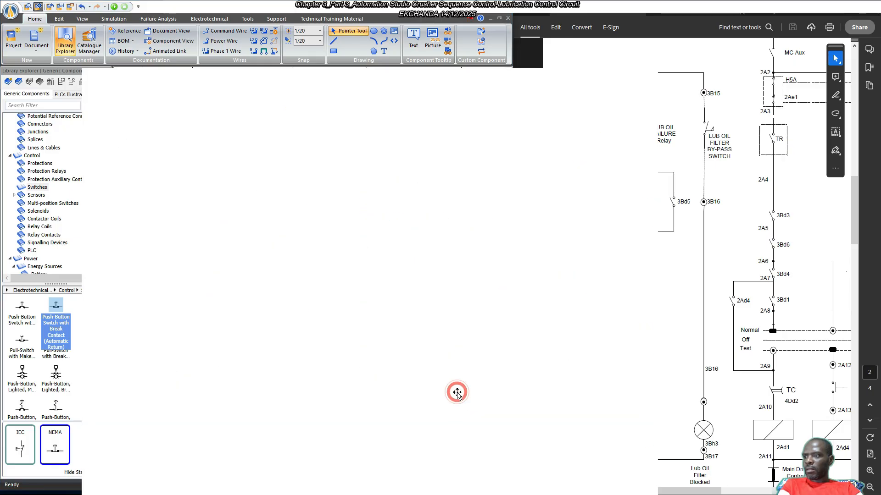
pyautogui.click(425, 135)
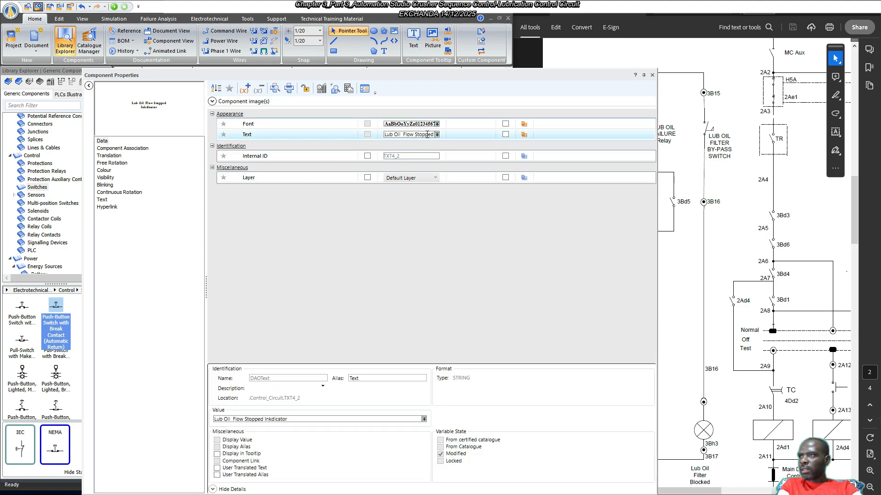
pyautogui.press('Right')
pyautogui.press('Right')
pyautogui.press('Right')
pyautogui.press('Right')
pyautogui.press('Right')
pyautogui.press('Right')
pyautogui.press('Right')
pyautogui.press('Right')
pyautogui.press('Right')
pyautogui.press('Right')
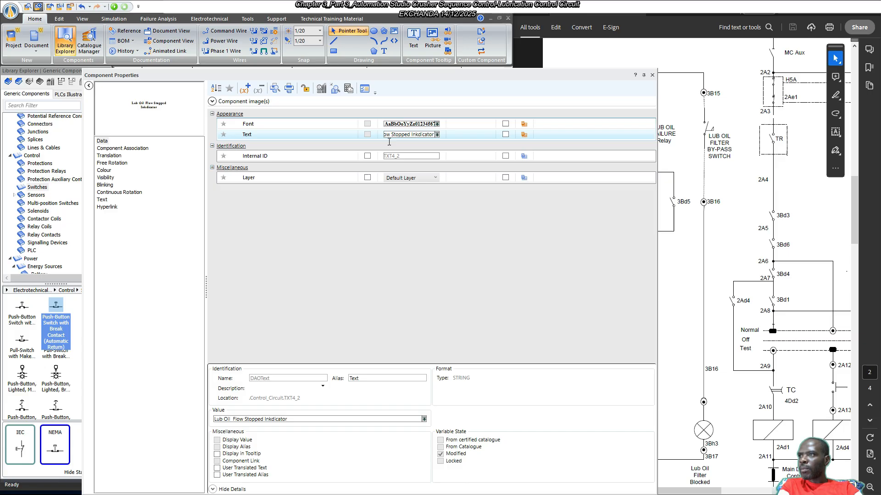
pyautogui.click(420, 133)
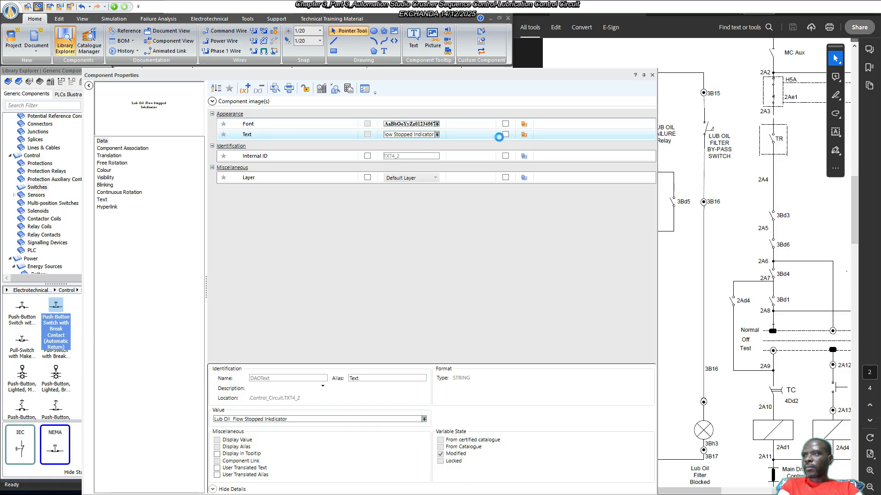
pyautogui.click(651, 75)
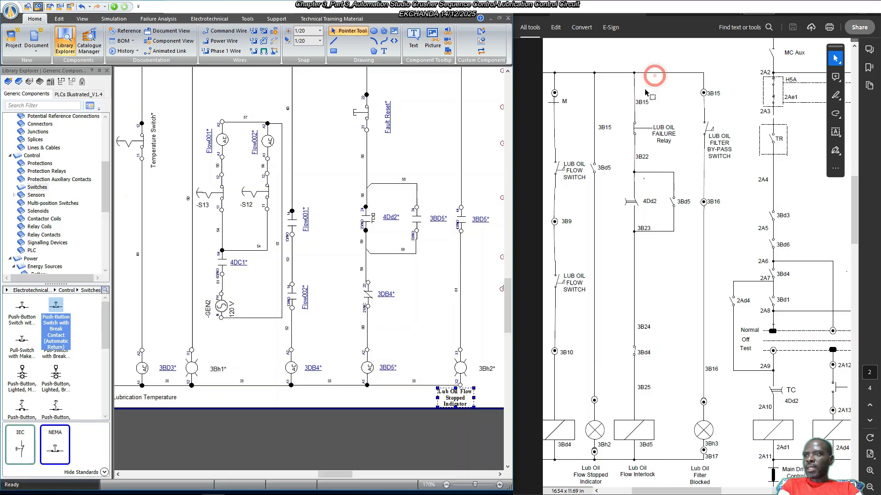
pyautogui.click(492, 381)
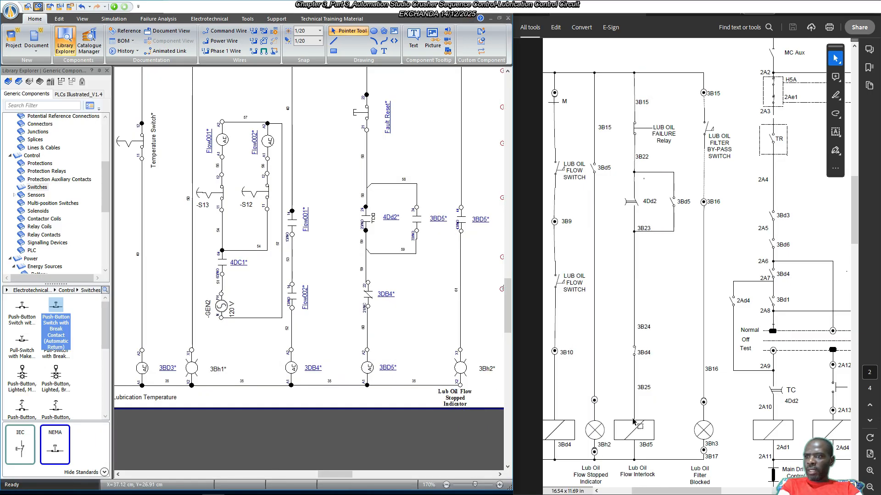
# Duplicate the Lub Oil Flow Stopped Indicator label and place the copy below the 3Bh1 lamp.
pyautogui.moveTo(678, 491); pyautogui.dragTo(651, 492)
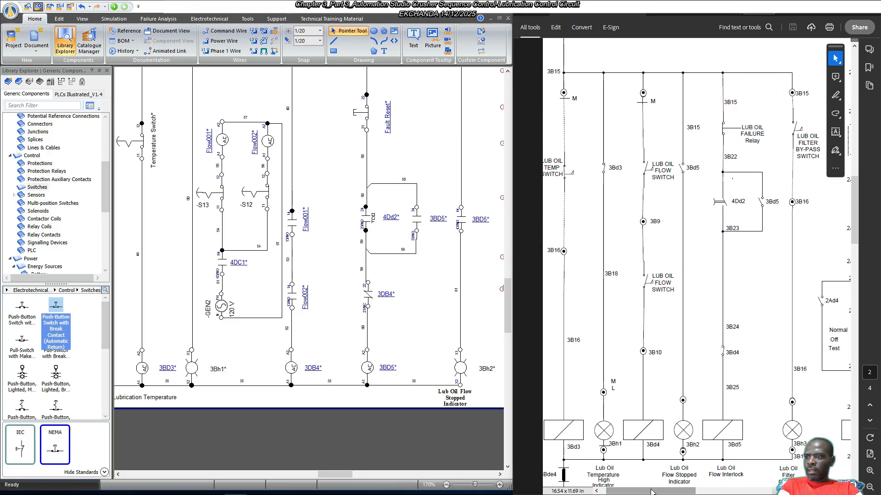
pyautogui.click(455, 399)
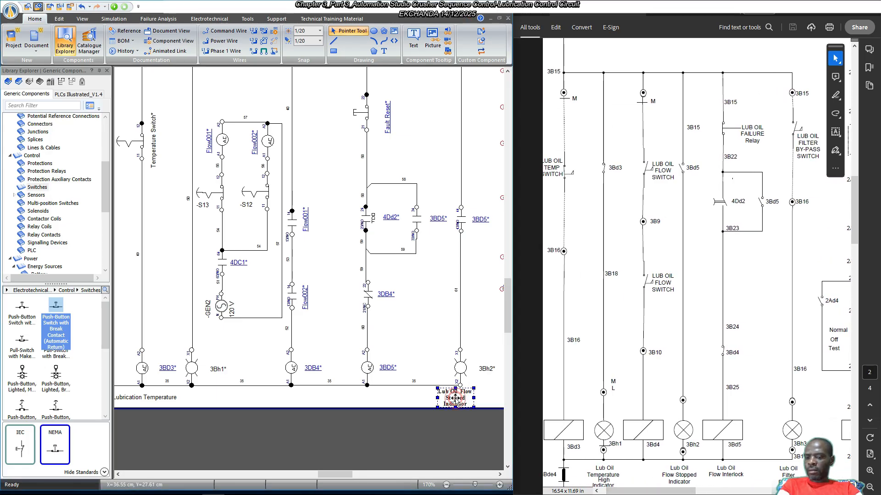
pyautogui.hotkey('ctrl', 'v')
# Change the label copy below the 3Bh1 lamp to read "Lub Oil Temperature High Indicator".
pyautogui.doubleClick(205, 399)
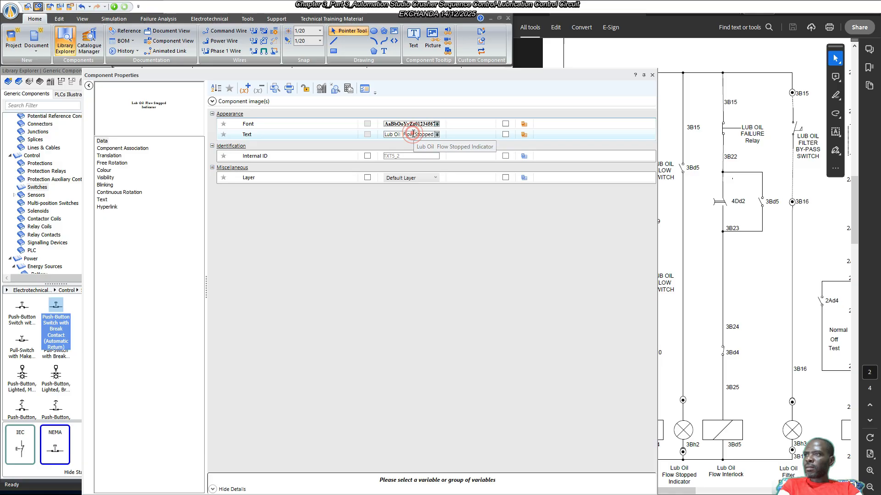
pyautogui.doubleClick(407, 134)
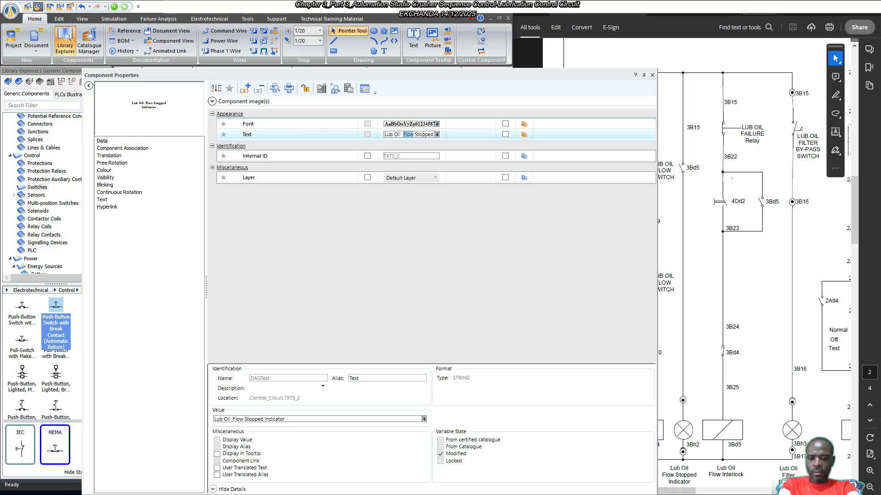
pyautogui.write('Temperatur')
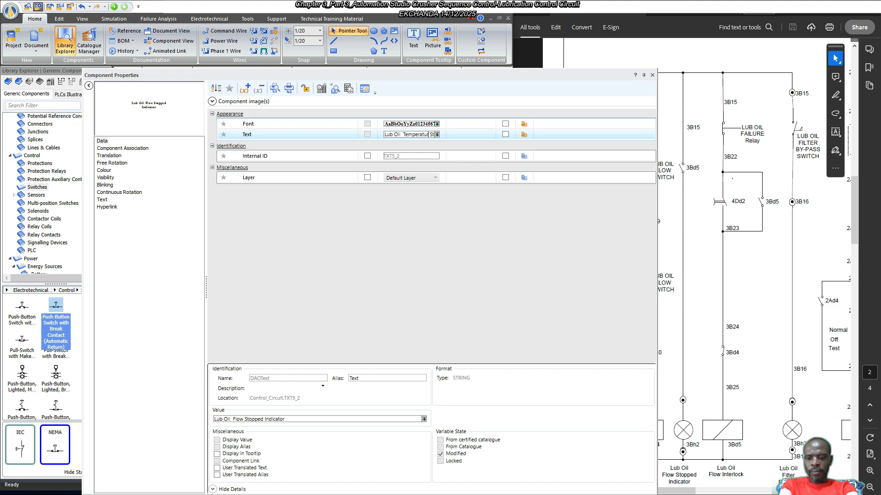
pyautogui.write('e High')
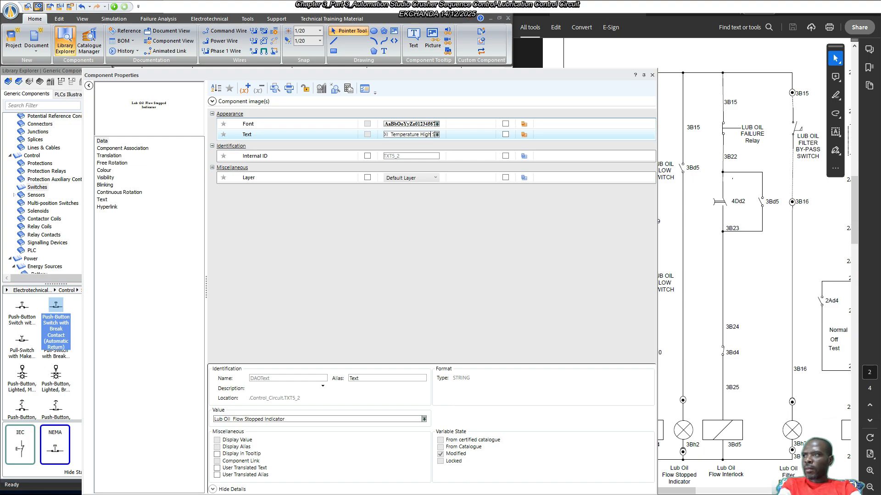
pyautogui.moveTo(419, 135); pyautogui.dragTo(449, 137)
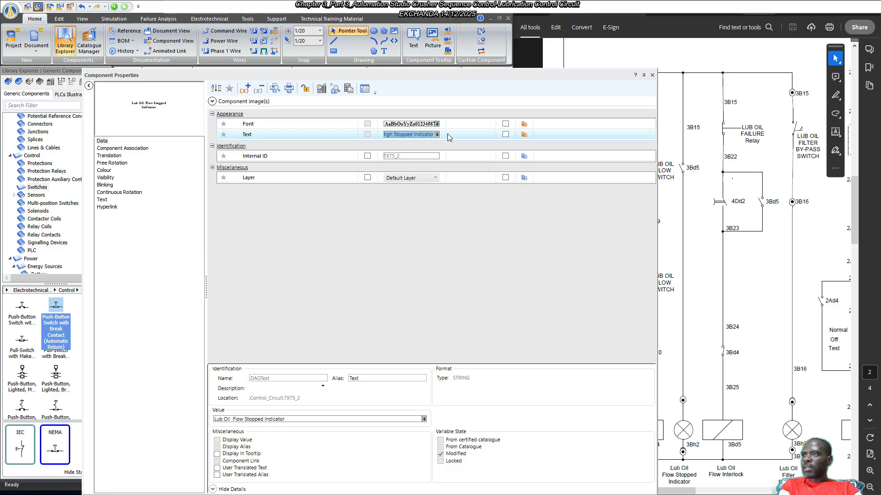
pyautogui.click(415, 134)
pyautogui.press('BackSpace')
pyautogui.press('BackSpace')
pyautogui.press('BackSpace')
pyautogui.press('BackSpace')
pyautogui.press('BackSpace')
pyautogui.press('BackSpace')
pyautogui.press('BackSpace')
pyautogui.press('BackSpace')
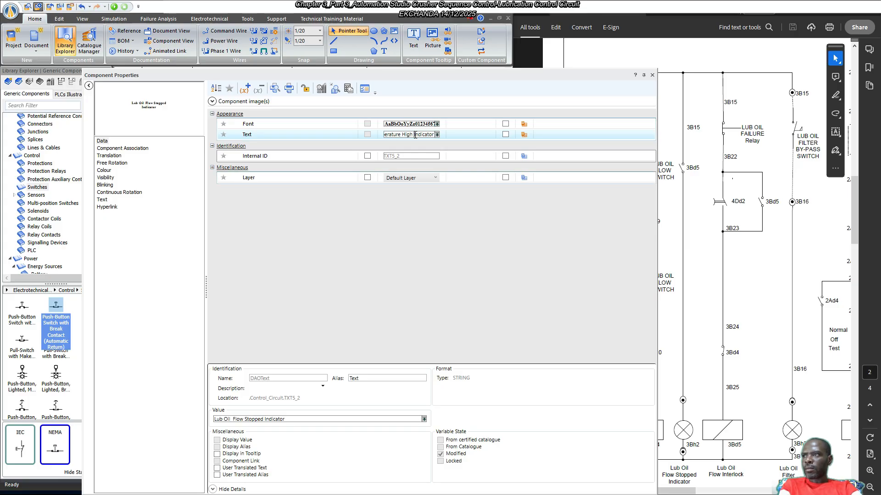
pyautogui.press('Return')
pyautogui.click(651, 75)
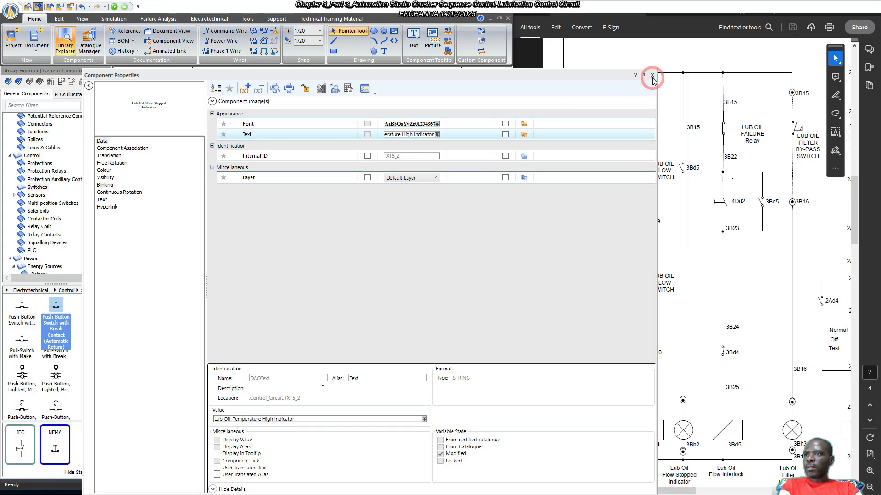
pyautogui.click(252, 388)
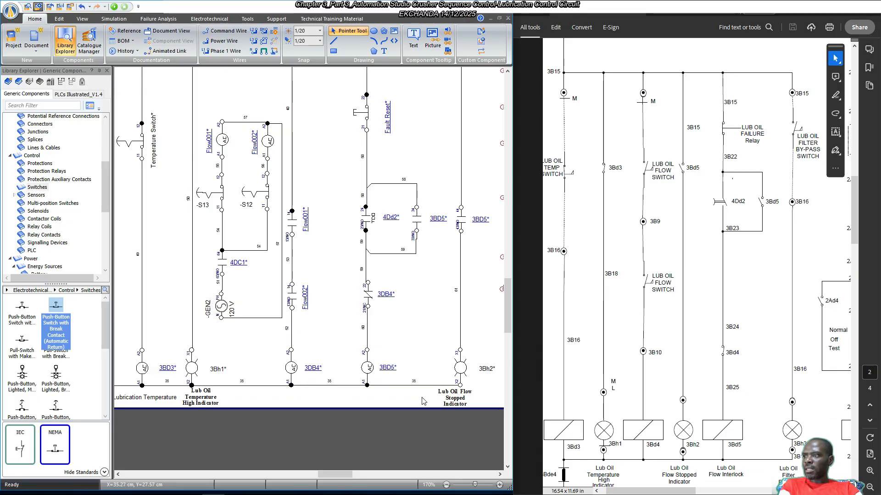
# Place a NEMA Push-Button, Mushroom Emergency Stop, Make Contact in the free area beside the 3Bh2 lamp branch, near its upper end.
pyautogui.scroll(3, 463, 398)
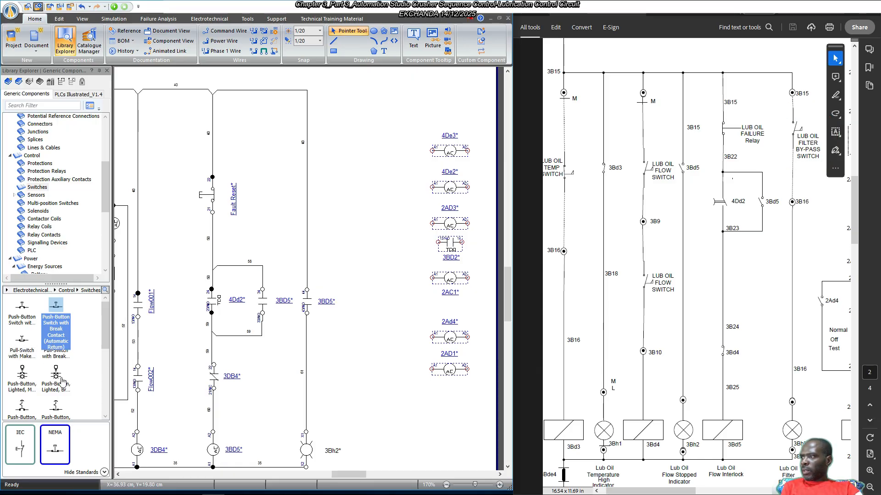
pyautogui.scroll(-1, 58, 377)
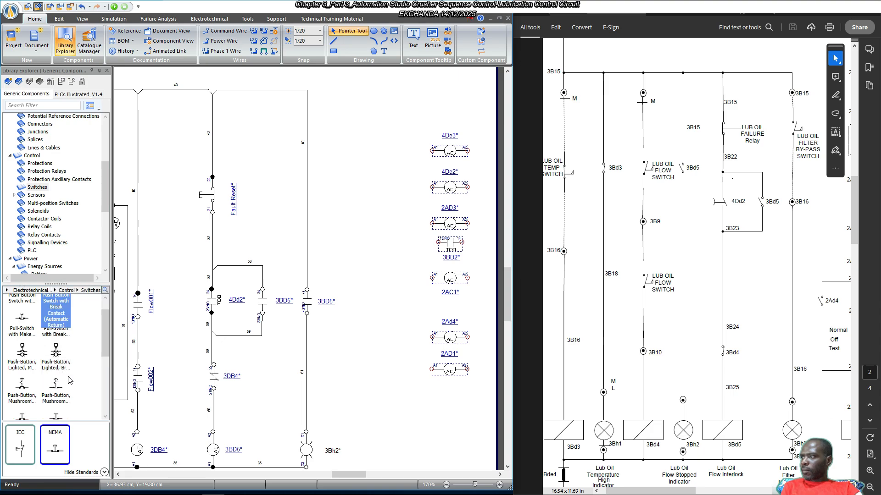
pyautogui.click(23, 384)
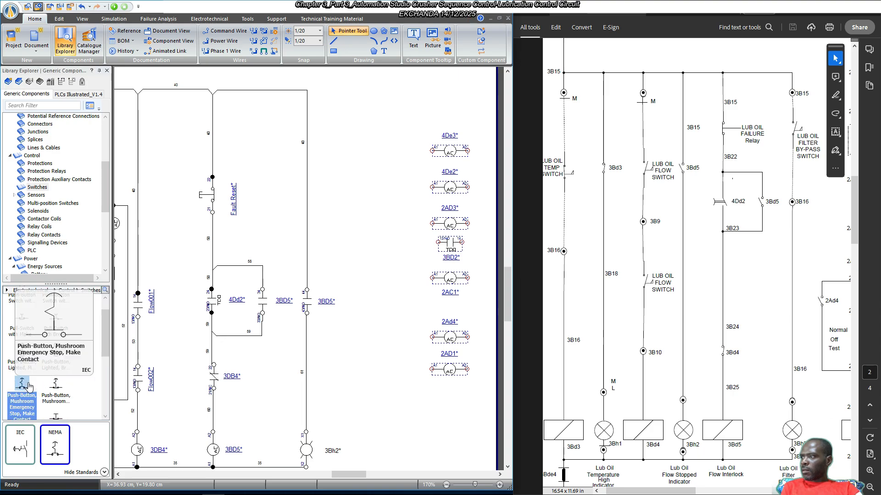
pyautogui.moveTo(55, 437); pyautogui.dragTo(364, 155)
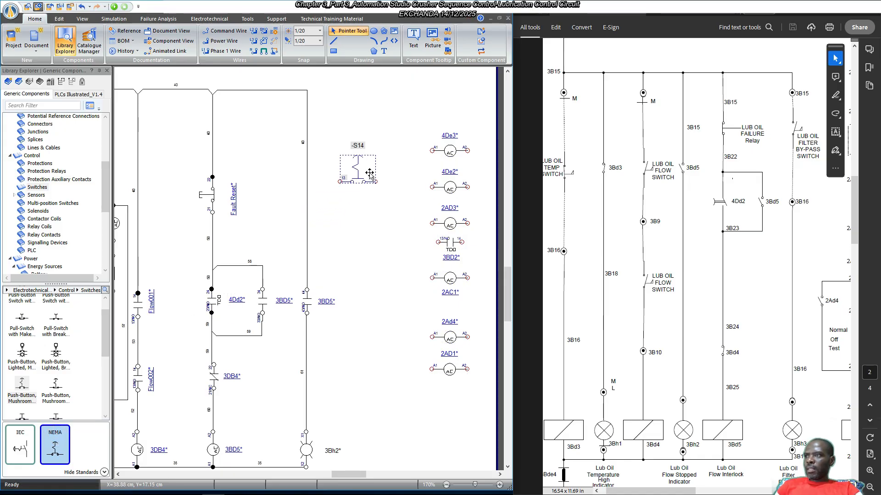
# Rotate the mushroom push-button a quarter turn left and move it slightly higher in the free area beside the 3Bh2 lamp branch.
pyautogui.rightClick(359, 181)
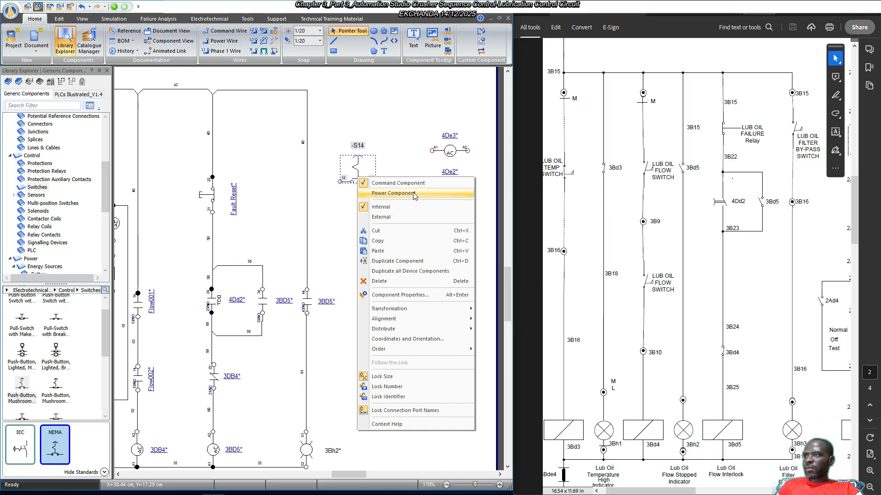
pyautogui.moveTo(454, 308)
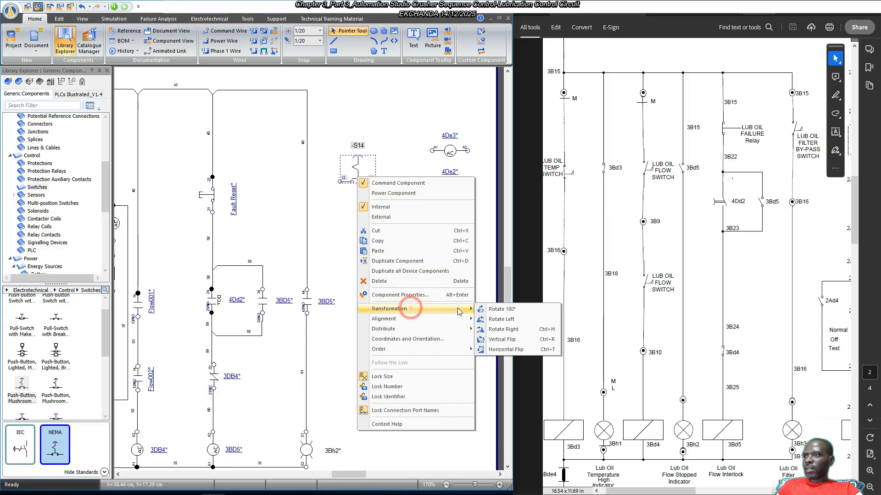
pyautogui.click(507, 318)
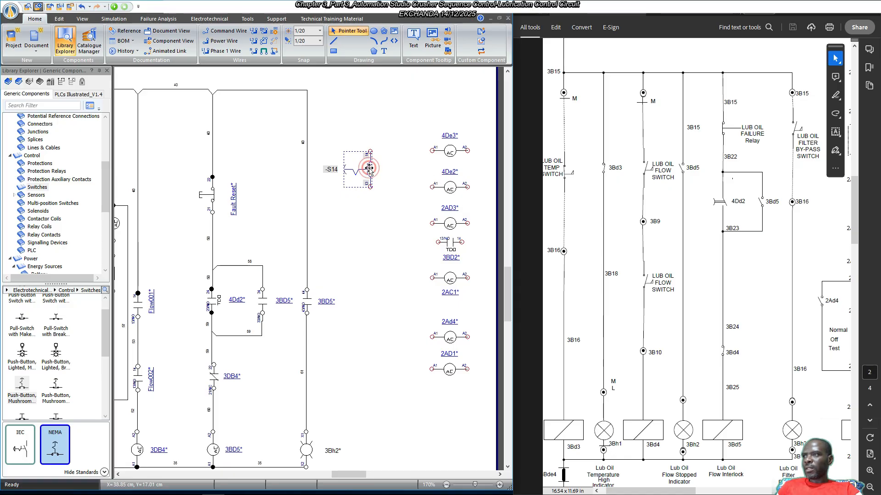
pyautogui.moveTo(370, 173); pyautogui.dragTo(377, 139)
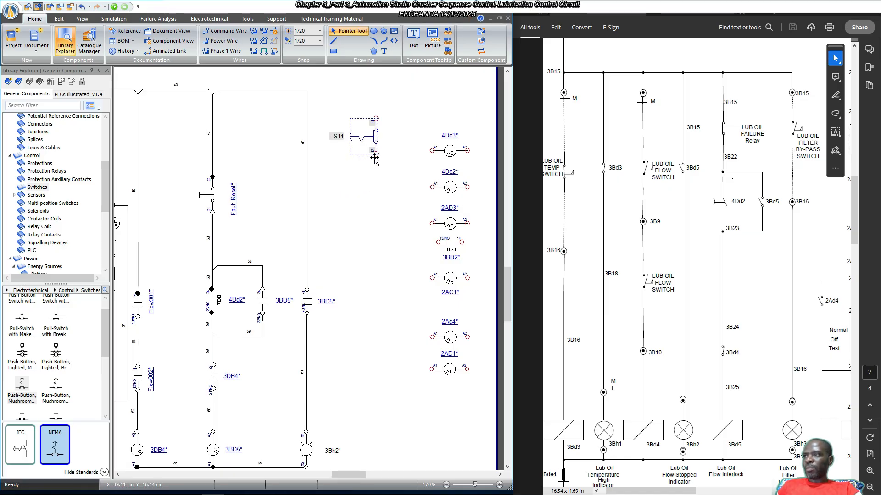
# Duplicate the 3Bh2 lamp and place the copy beside it, at the same height, below the mushroom push-button.
pyautogui.scroll(-1, 383, 210)
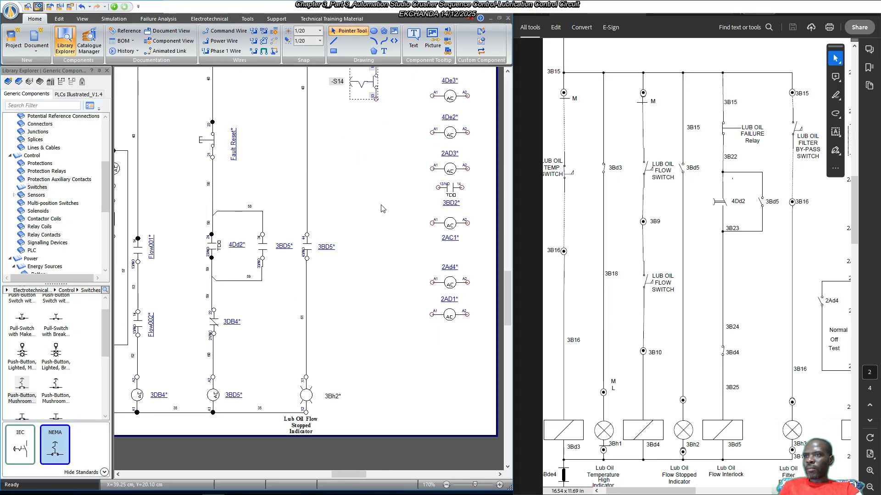
pyautogui.scroll(1, 381, 210)
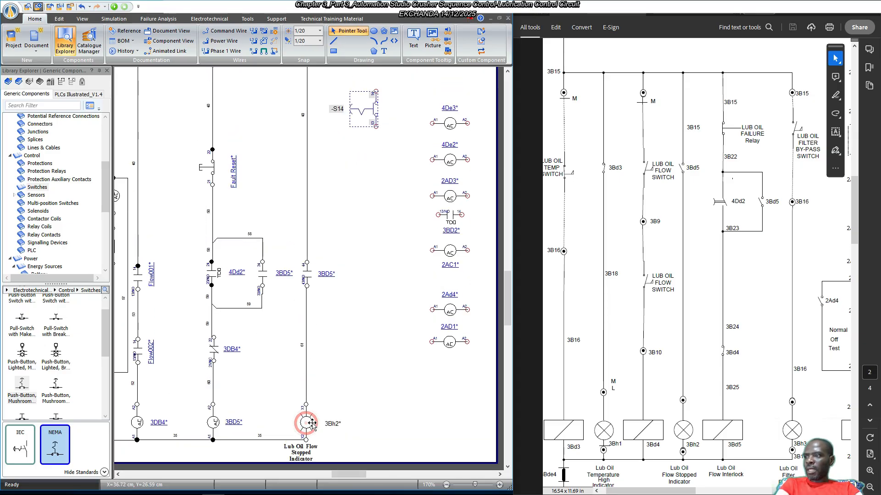
pyautogui.moveTo(311, 423); pyautogui.dragTo(370, 427)
pyautogui.hotkey('ctrl', 'v')
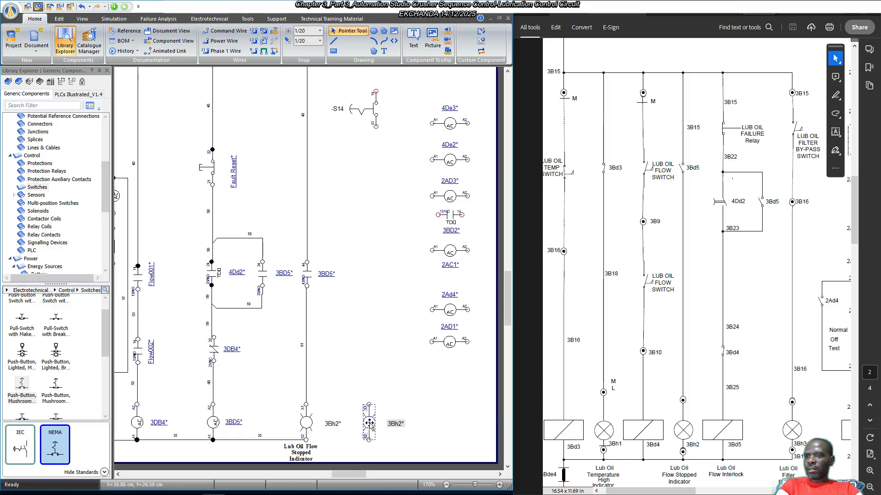
# Set the copied lamp's item identifier to 3Bh3.
pyautogui.doubleClick(369, 423)
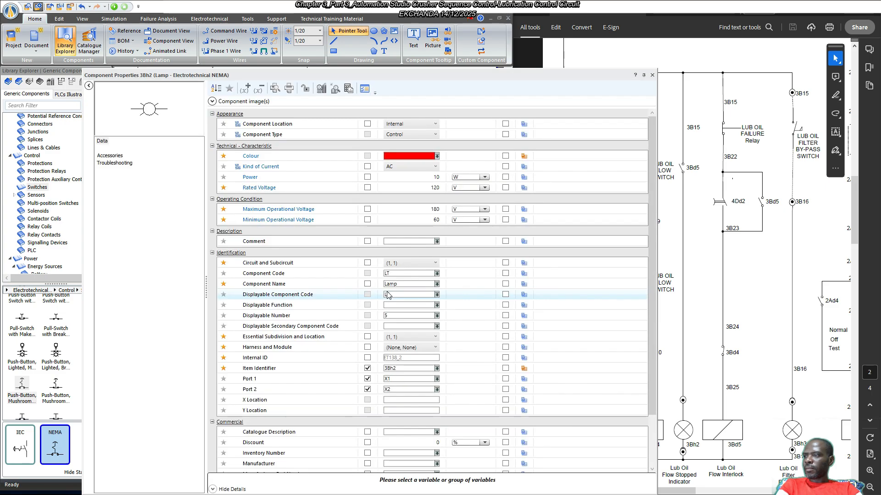
pyautogui.click(399, 369)
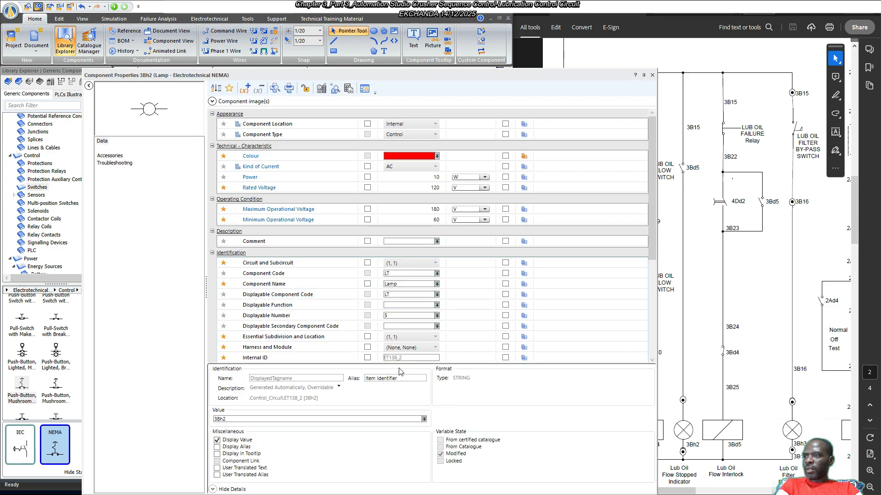
pyautogui.press('BackSpace')
pyautogui.write('3Bh3')
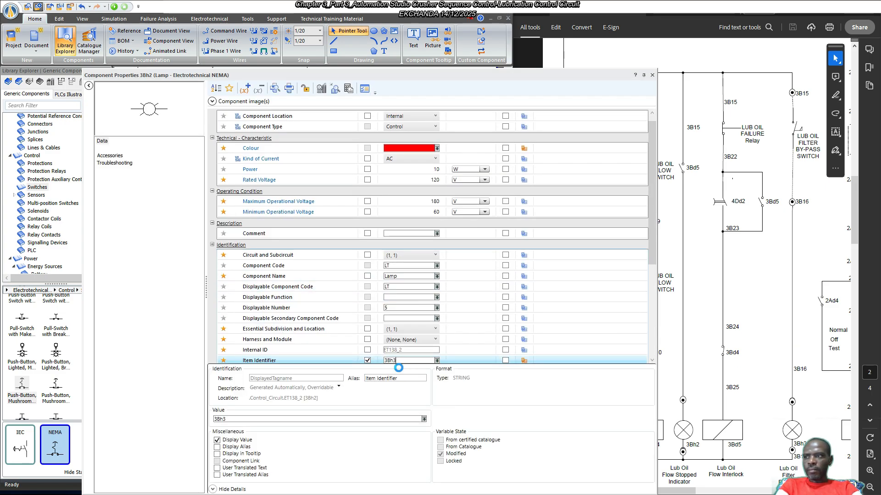
pyautogui.click(651, 76)
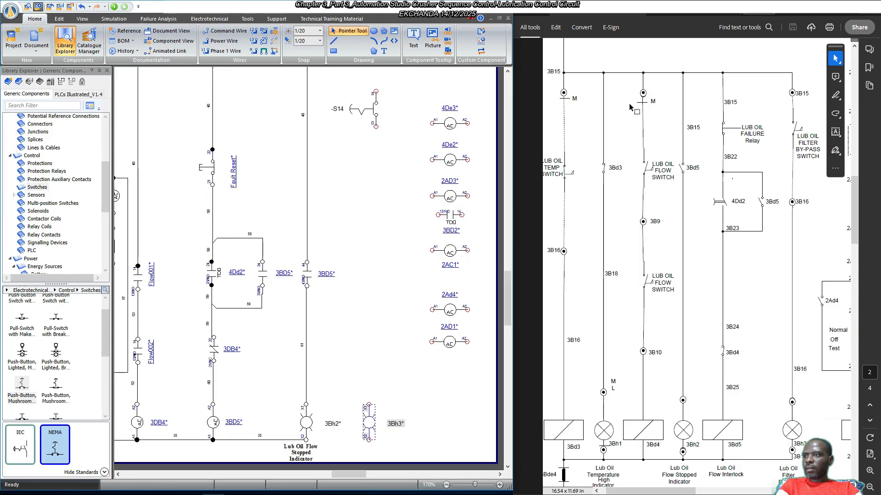
# Duplicate the Lub Oil Flow Stopped Indicator label below the 3Bh3 lamp and change the copy to "Lub Oil Flow Filter Blocked Indicator".
pyautogui.click(302, 453)
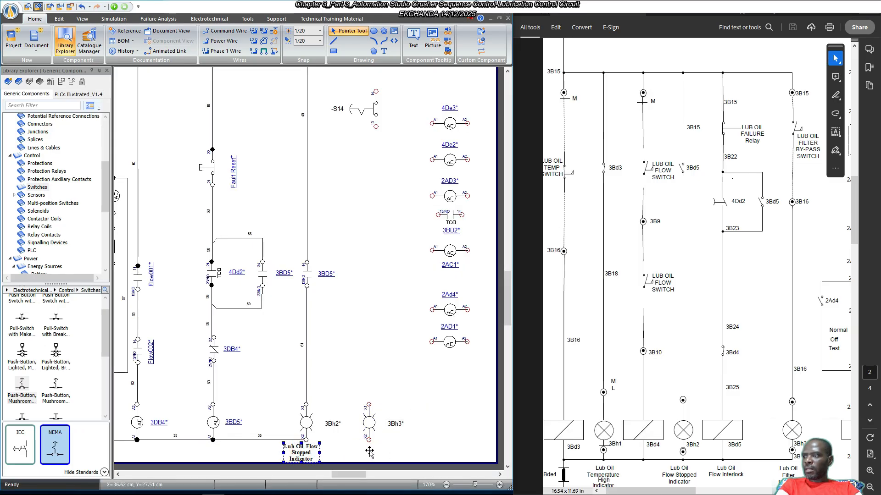
pyautogui.hotkey('ctrl', 'v')
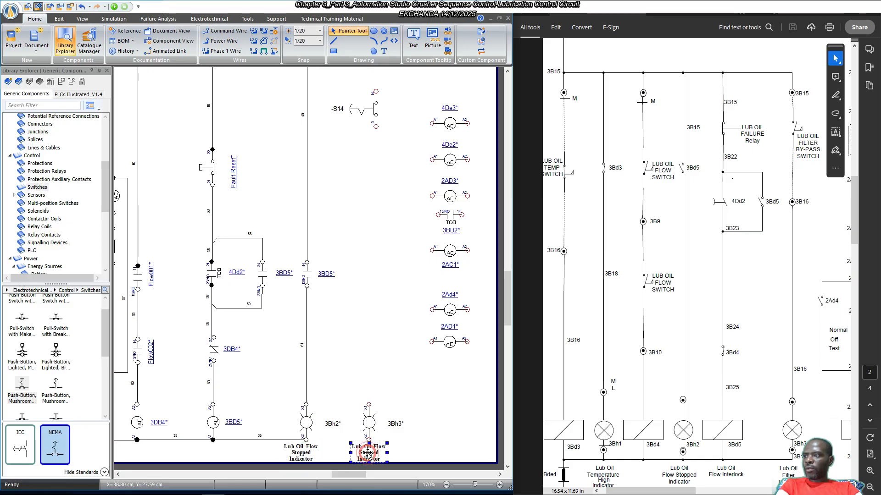
pyautogui.doubleClick(370, 453)
pyautogui.click(417, 134)
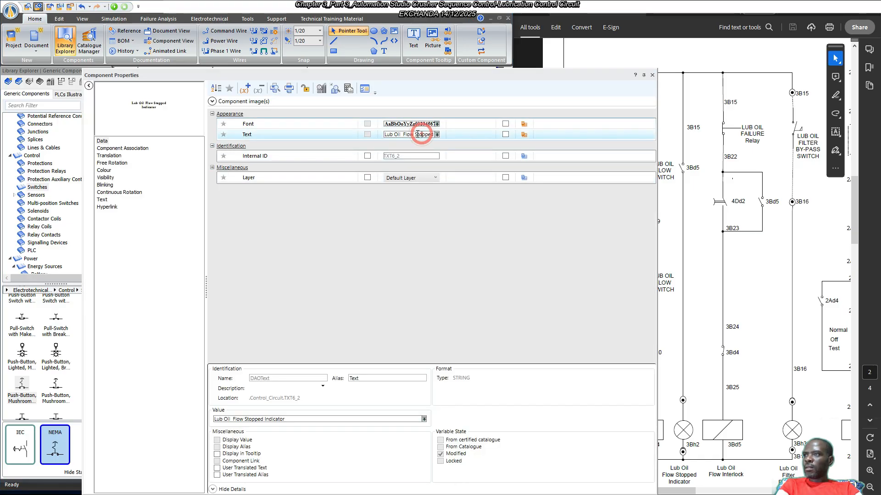
pyautogui.moveTo(417, 134); pyautogui.dragTo(452, 136)
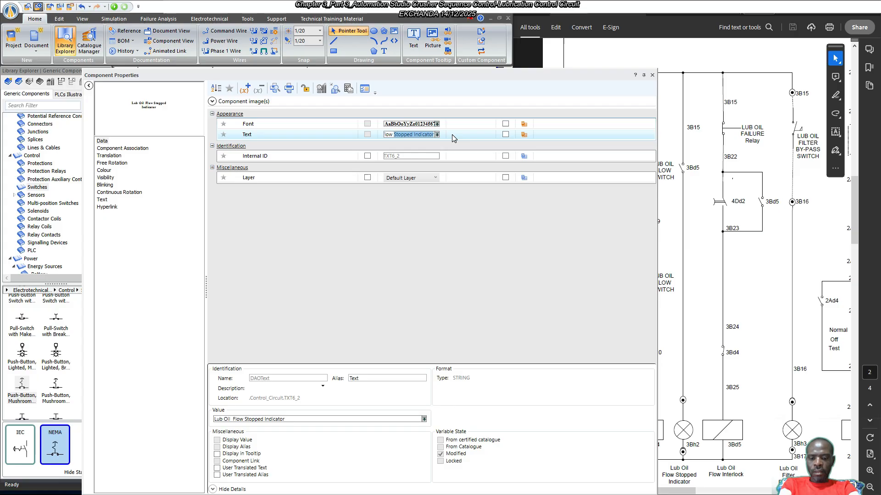
pyautogui.write('Flow Filter B')
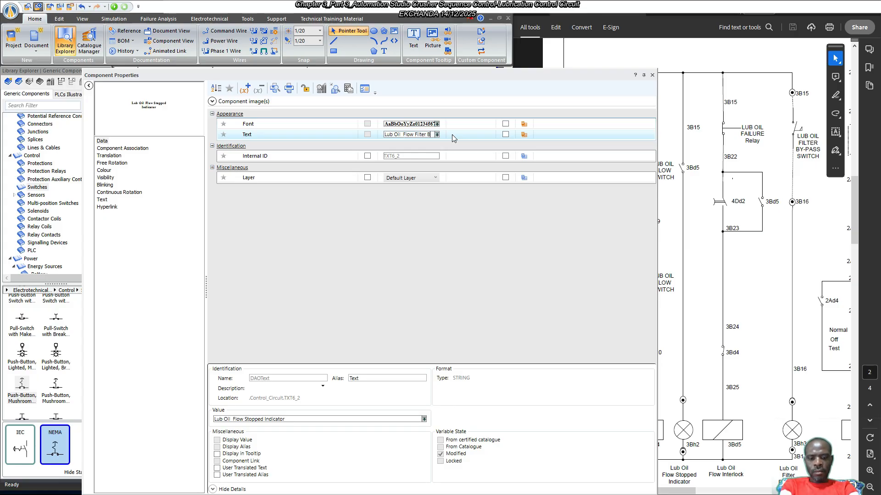
pyautogui.write('locked')
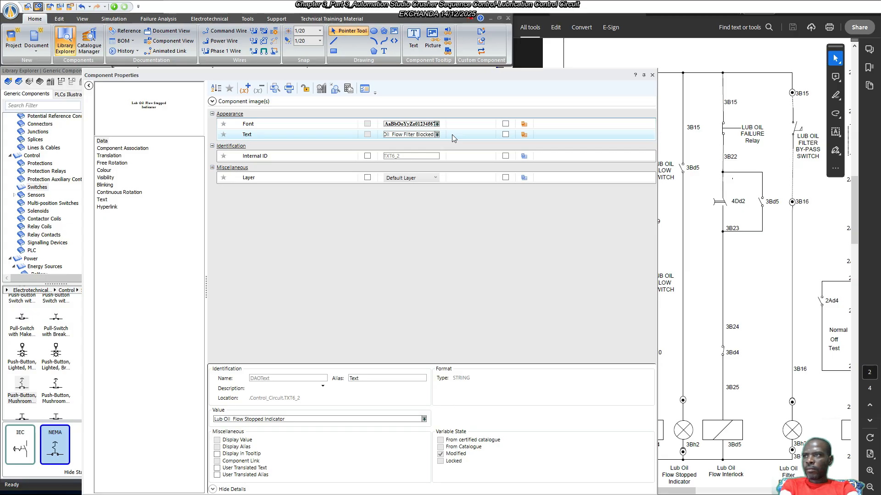
pyautogui.write(' Ind')
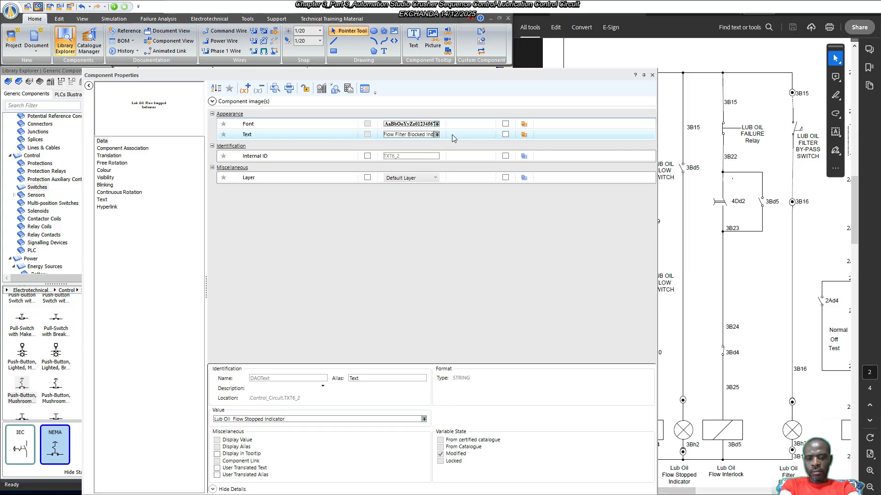
pyautogui.write('icator')
pyautogui.press('Return')
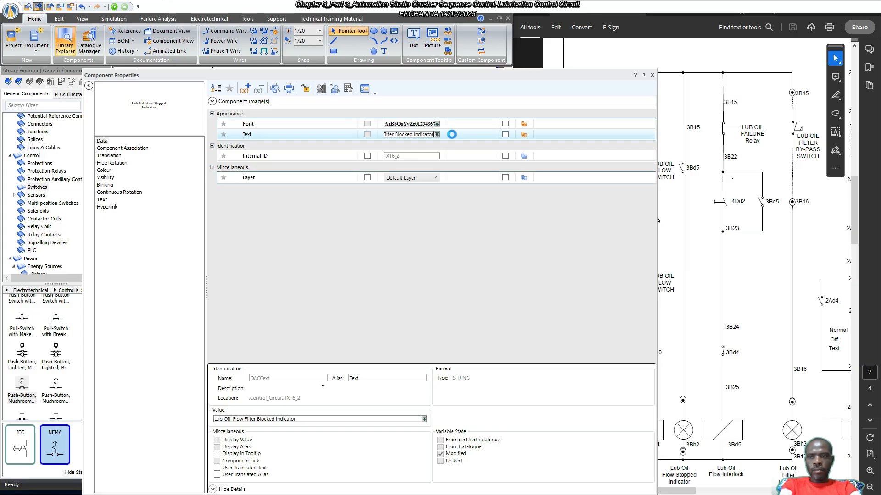
pyautogui.click(653, 75)
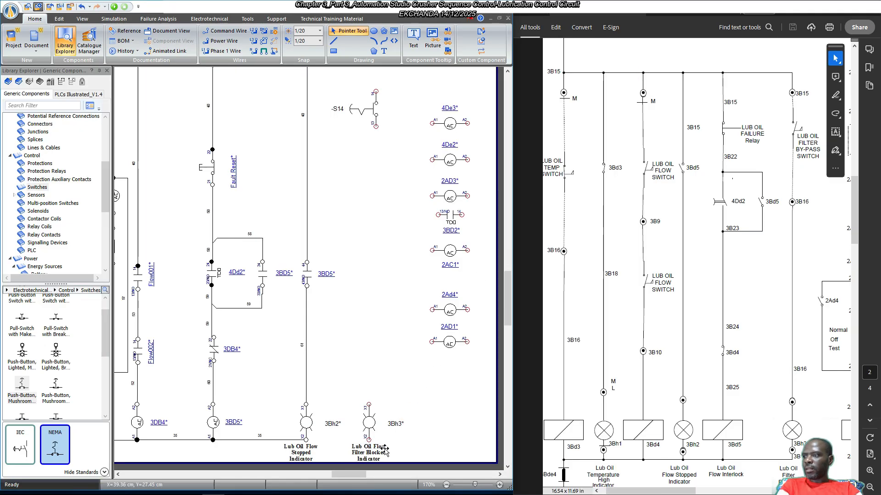
# Remove the word "Flow" from the label below the 3Bh3 lamp so it reads "Lub Oil Filter Blocked Indicator".
pyautogui.click(418, 445)
pyautogui.doubleClick(377, 453)
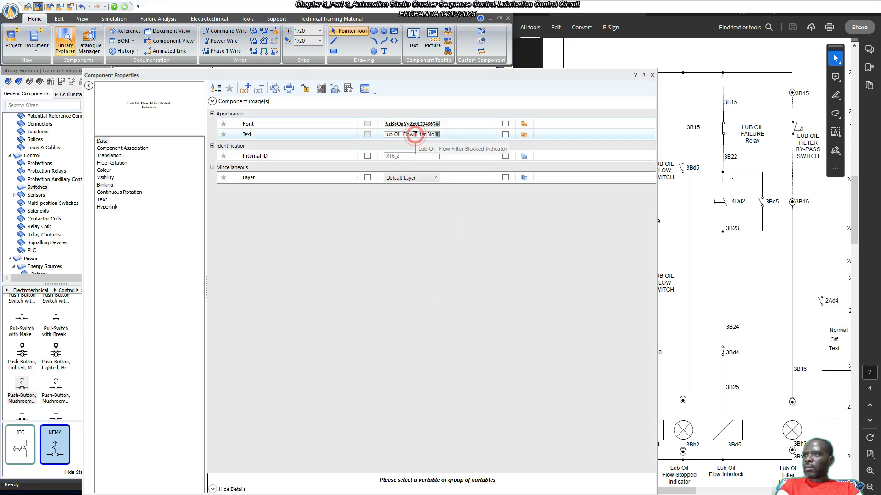
pyautogui.doubleClick(405, 135)
pyautogui.press('Delete')
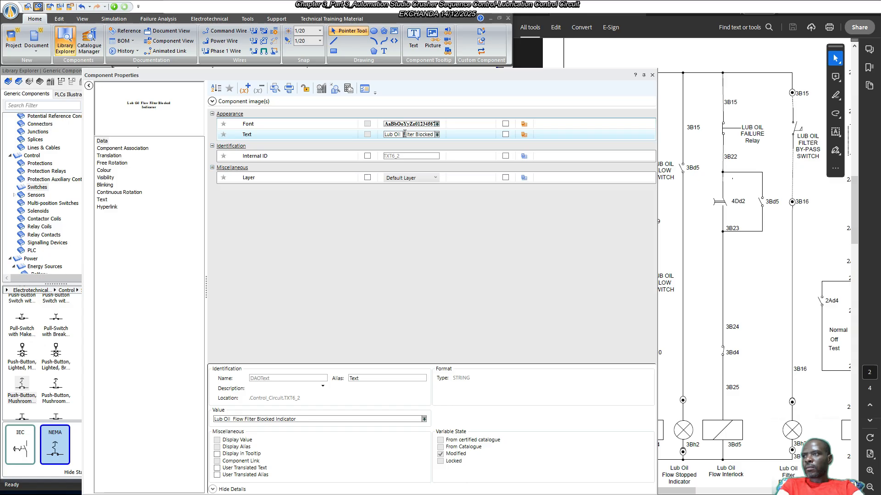
pyautogui.click(653, 75)
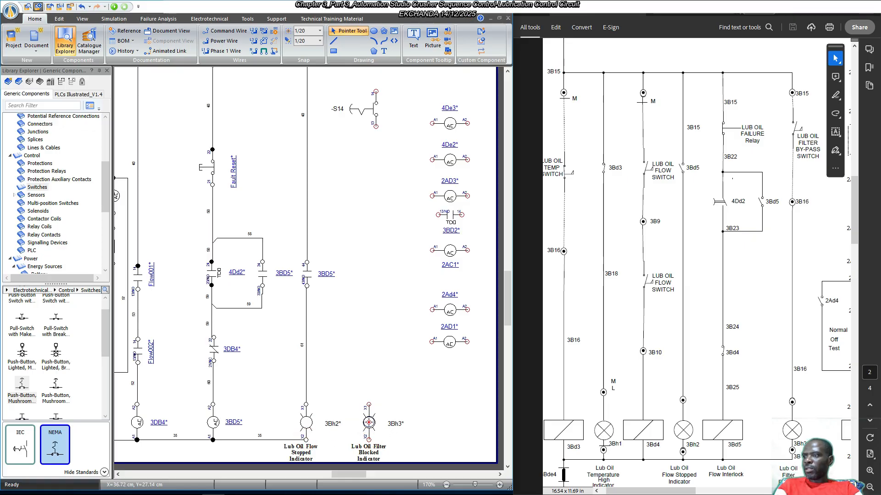
# Wire the 3Bh3 lamp's upper terminal to the mushroom push-button's lower terminal and shift the push-button into line with that wire.
pyautogui.scroll(1, 372, 418)
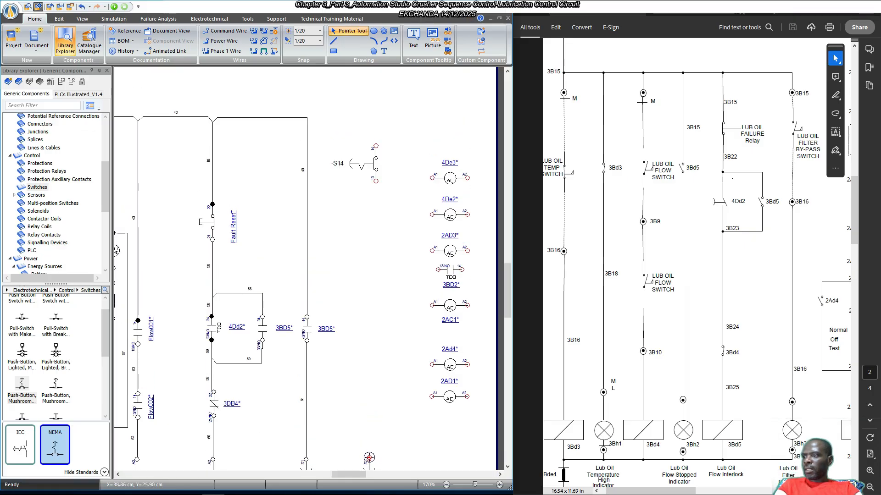
pyautogui.moveTo(369, 458); pyautogui.dragTo(376, 180)
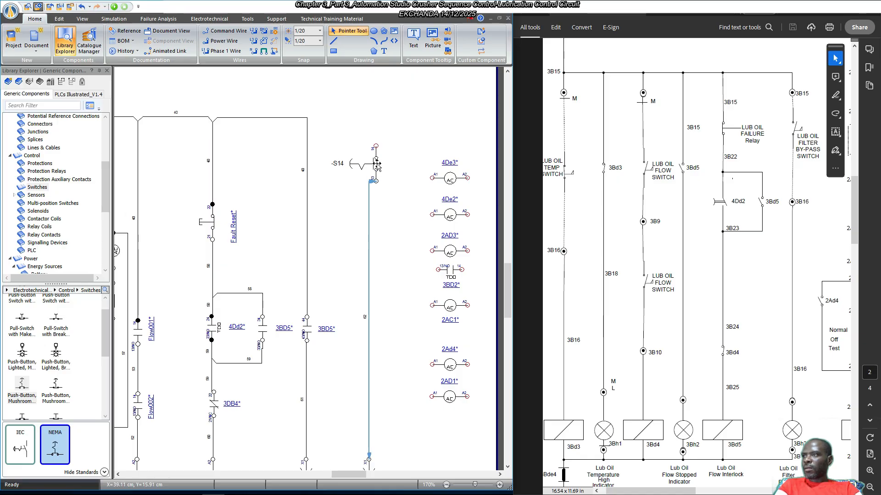
pyautogui.scroll(3, 376, 167)
pyautogui.click(364, 174)
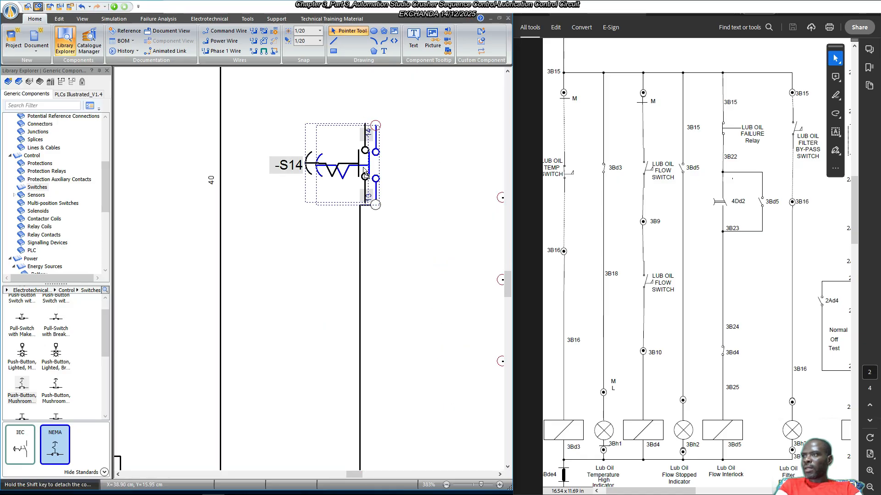
pyautogui.moveTo(363, 171); pyautogui.dragTo(360, 167)
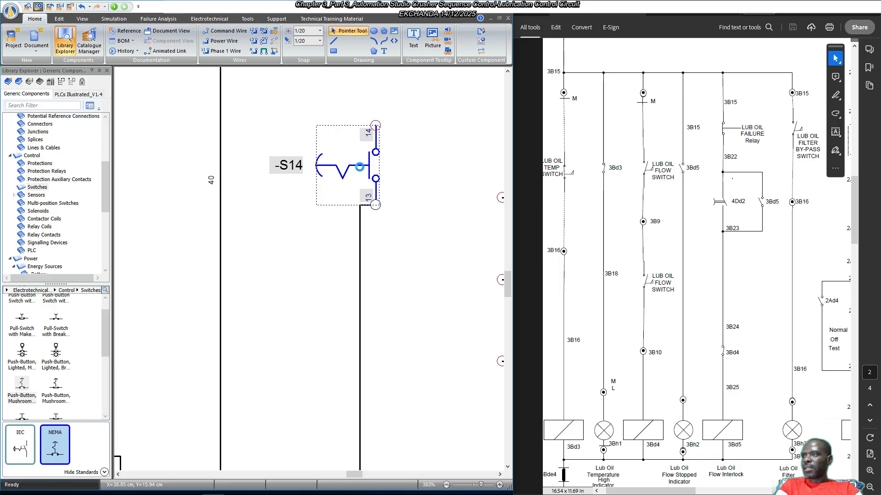
pyautogui.hotkey('ctrl', 'z')
pyautogui.click(409, 180)
# Wire the mushroom push-button's upper terminal along the supply line to the upper terminal of the 3BD5 contact in the 3Bh2 lamp branch.
pyautogui.scroll(2, 409, 181)
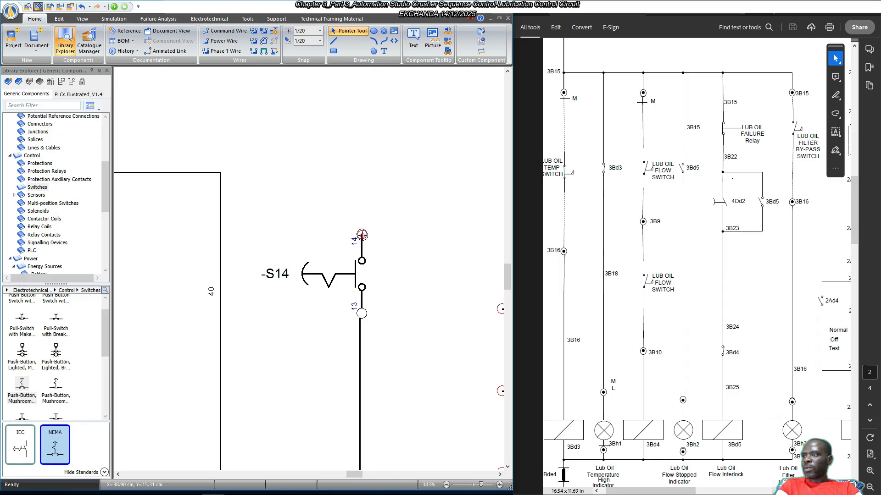
pyautogui.moveTo(362, 235); pyautogui.dragTo(220, 172)
pyautogui.scroll(-4, 220, 172)
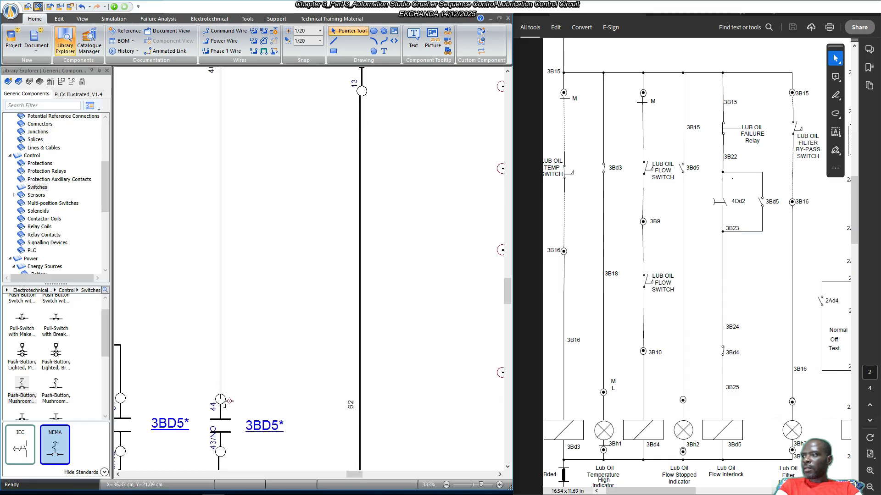
pyautogui.click(221, 400)
pyautogui.click(391, 257)
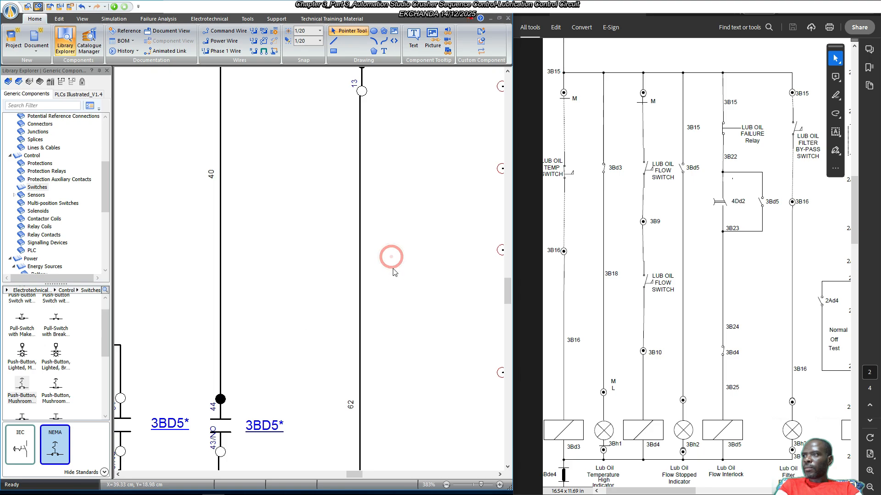
# Wire the 3Bh3 lamp's lower terminal to the common return line at the 3Bh2 lamp's lower terminal.
pyautogui.scroll(-2, 393, 273)
pyautogui.scroll(-2, 400, 286)
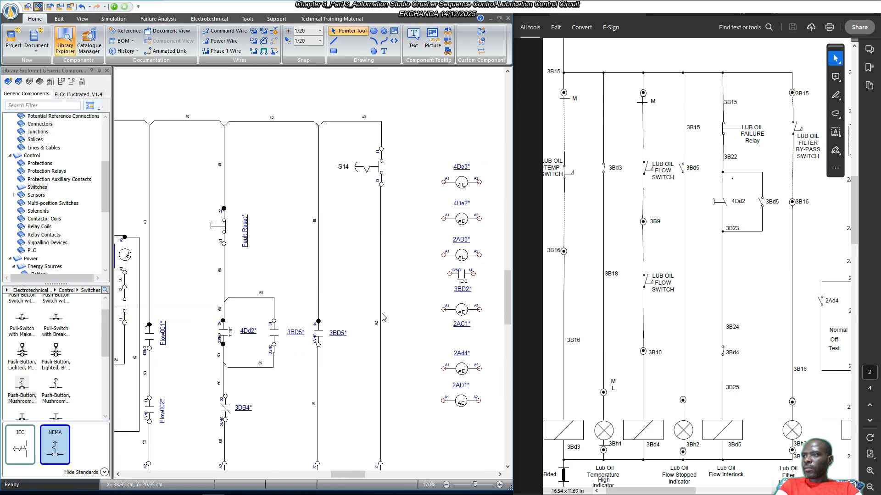
pyautogui.scroll(-1, 394, 293)
pyautogui.scroll(1, 391, 302)
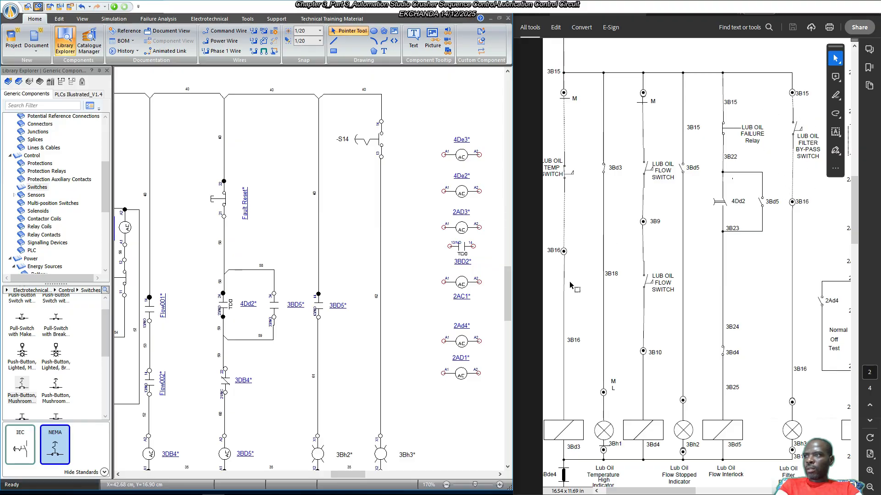
# Place a copy of the 3Bh3 lamp's label beside switch S14 and change its text to "Lub Oil FilterBypass Switch".
pyautogui.scroll(-1, 429, 401)
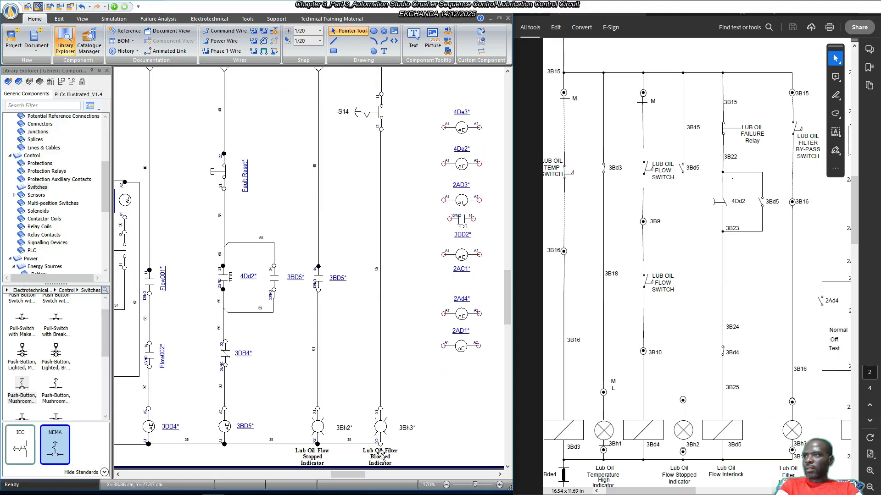
pyautogui.moveTo(380, 454); pyautogui.dragTo(409, 117)
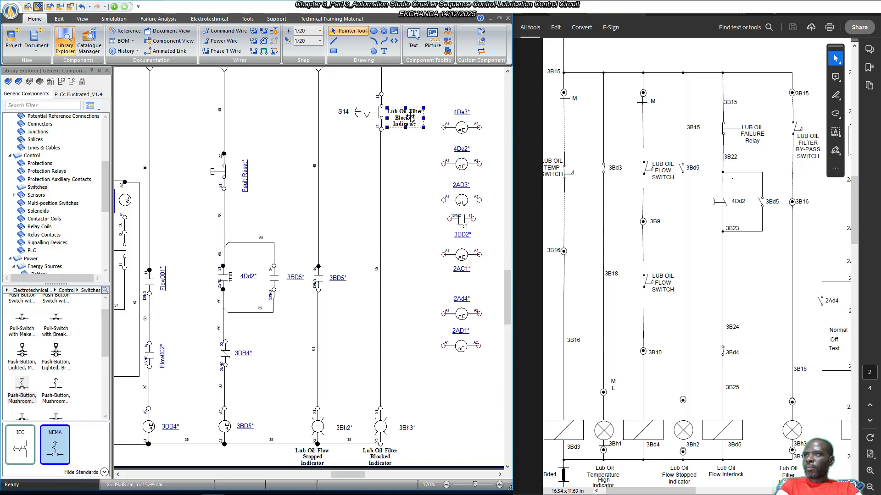
pyautogui.doubleClick(403, 117)
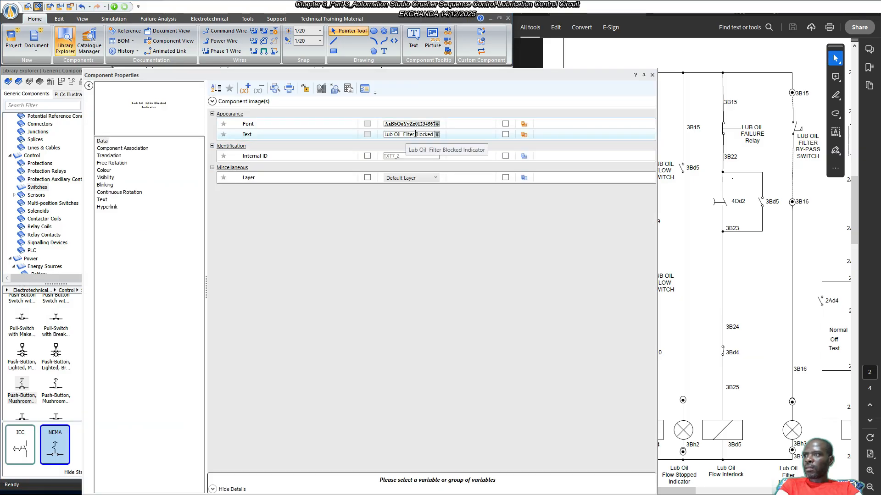
pyautogui.moveTo(414, 134); pyautogui.dragTo(460, 134)
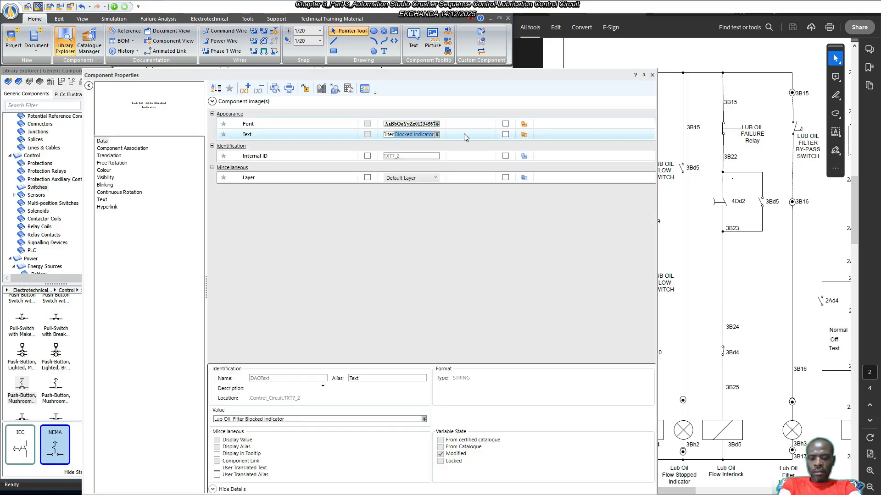
pyautogui.write('Bypass')
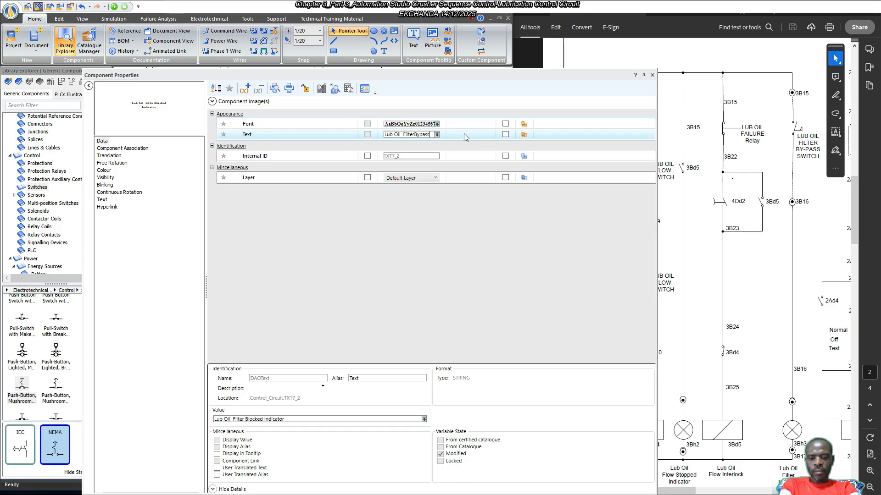
pyautogui.write(' Switch')
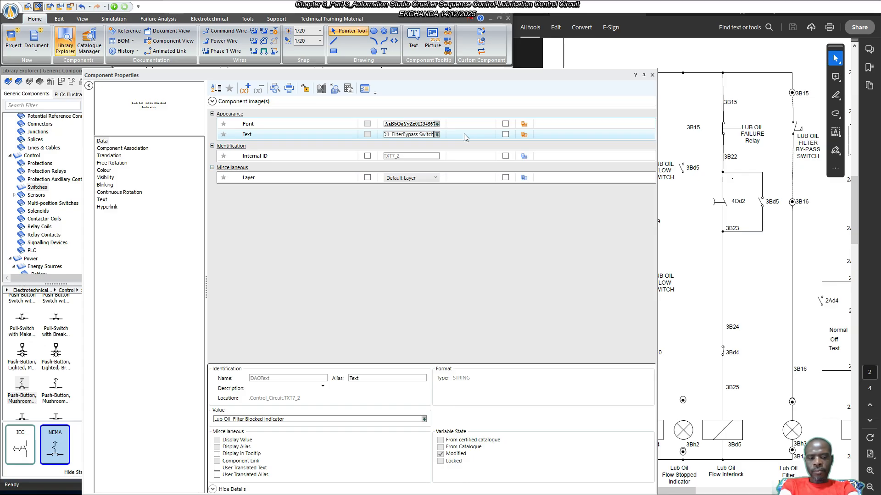
pyautogui.press('Return')
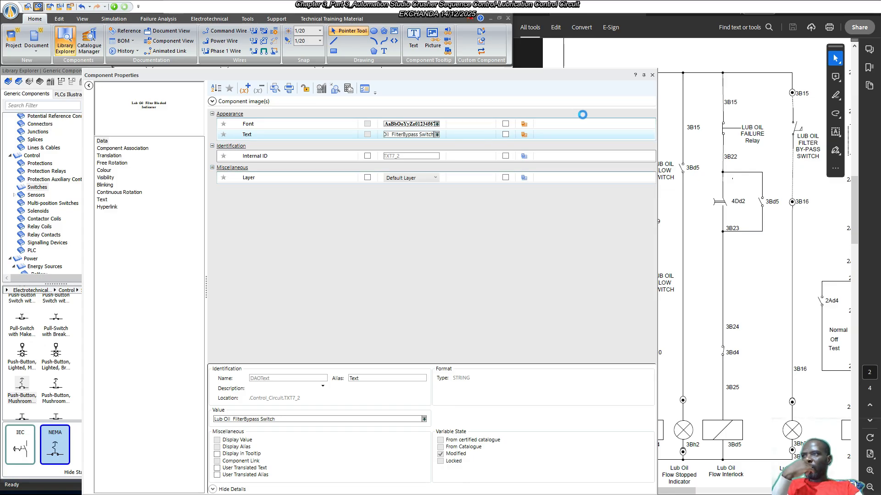
pyautogui.click(652, 74)
pyautogui.click(422, 193)
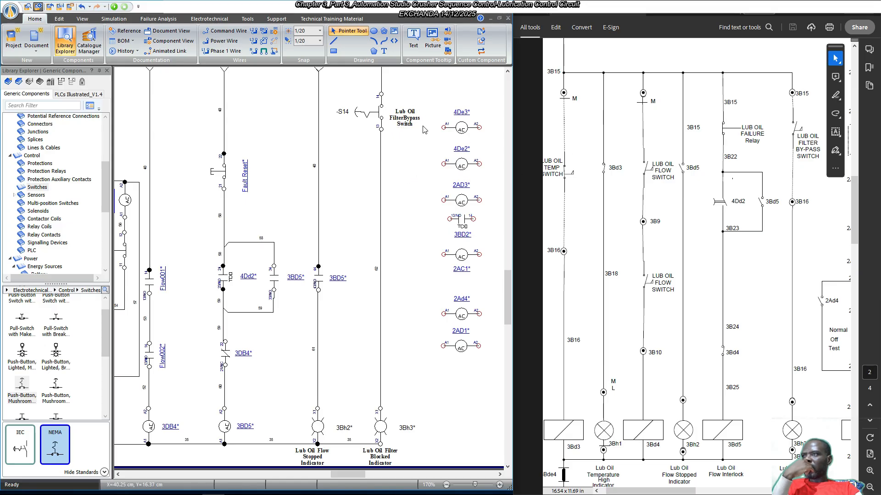
# Compare the by-pass branch with the reference schematic and review the finished control circuit.
pyautogui.scroll(1, 391, 131)
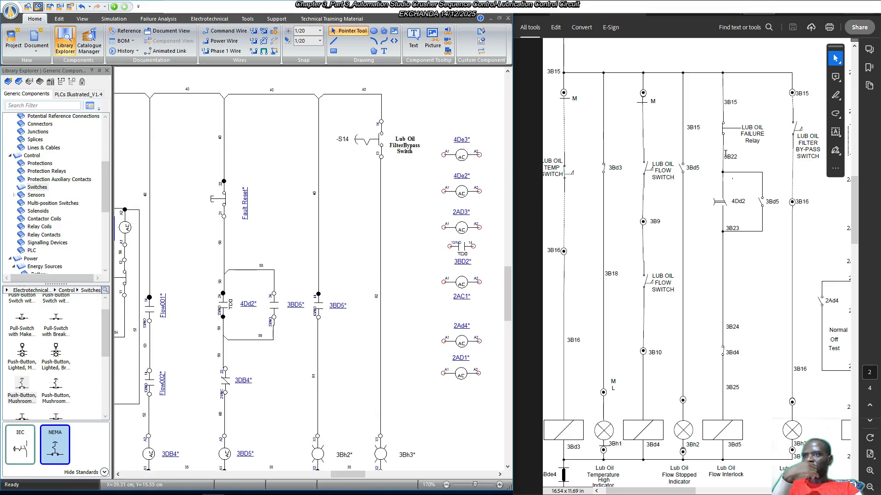
pyautogui.scroll(-1, 800, 271)
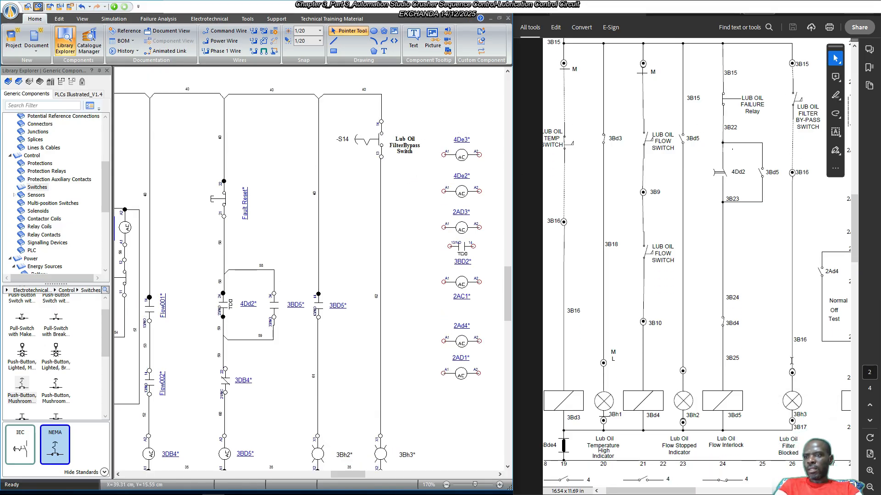
pyautogui.moveTo(683, 491); pyautogui.dragTo(757, 489)
pyautogui.scroll(2, 790, 394)
pyautogui.scroll(5, 790, 394)
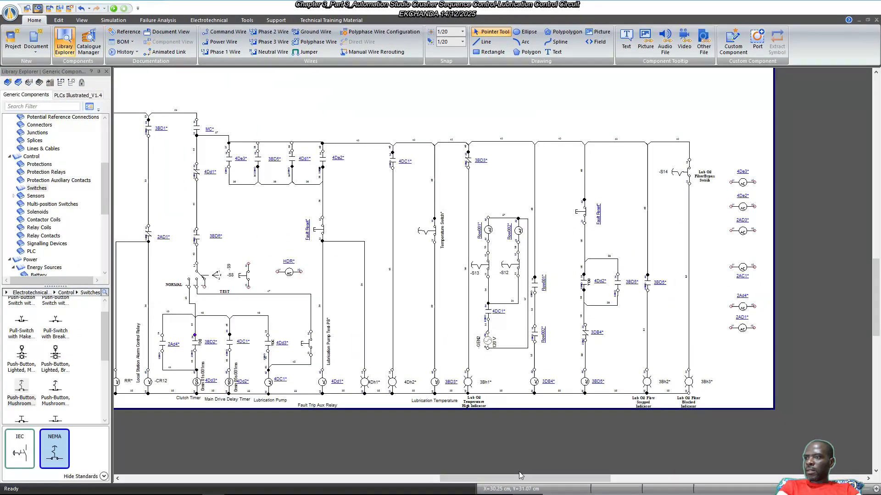
pyautogui.moveTo(515, 478); pyautogui.dragTo(494, 482)
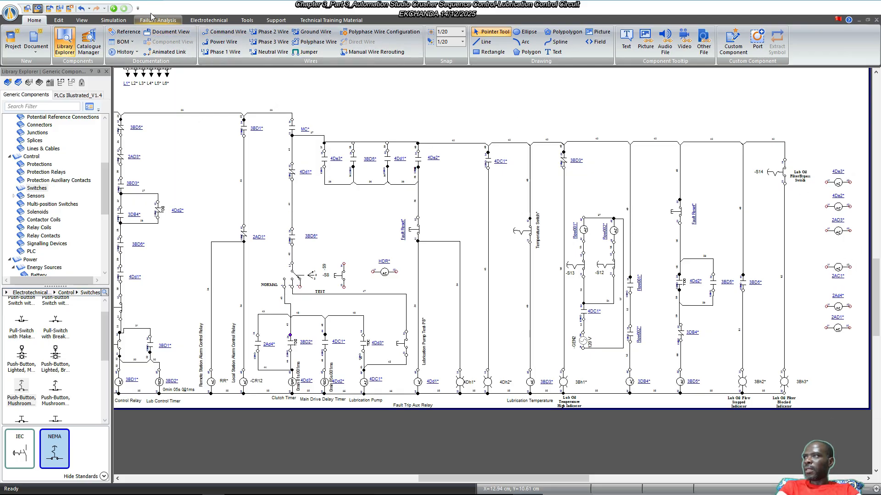
# Show the project explorer and try to rename the Control_Circuit document as "Lubrication Pump Control_Circuit".
pyautogui.click(220, 20)
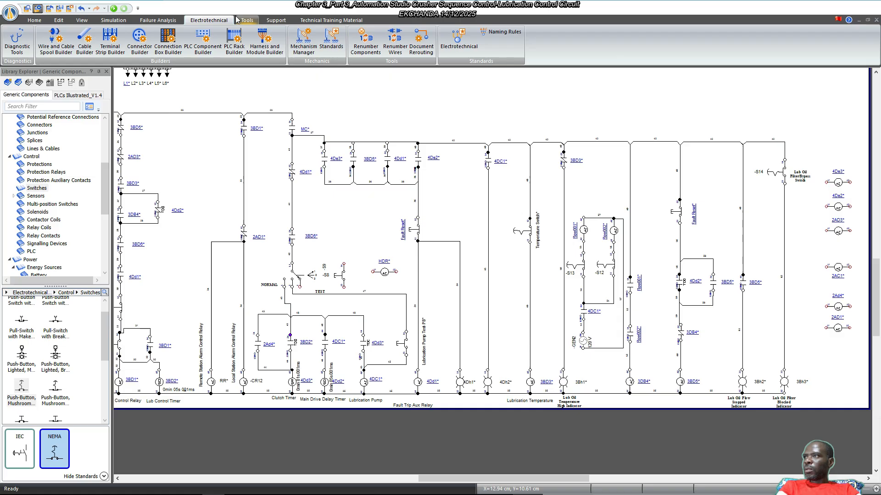
pyautogui.click(238, 21)
pyautogui.click(15, 40)
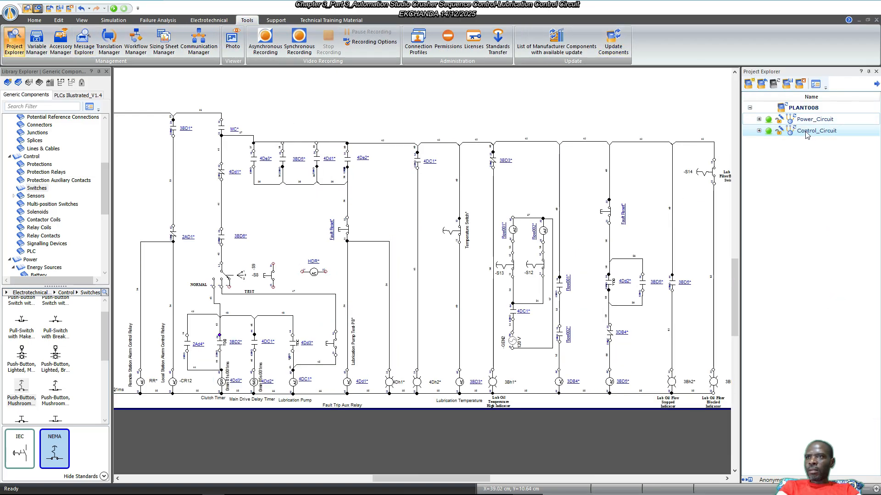
pyautogui.moveTo(809, 137)
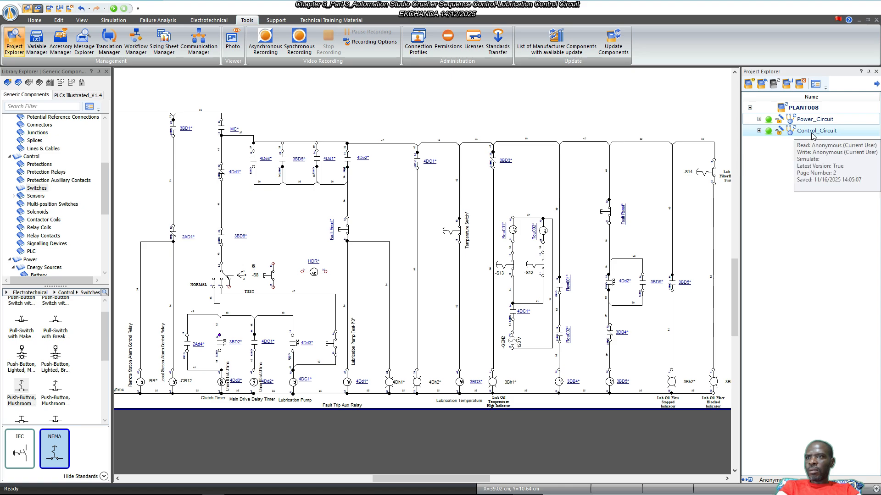
pyautogui.rightClick(810, 134)
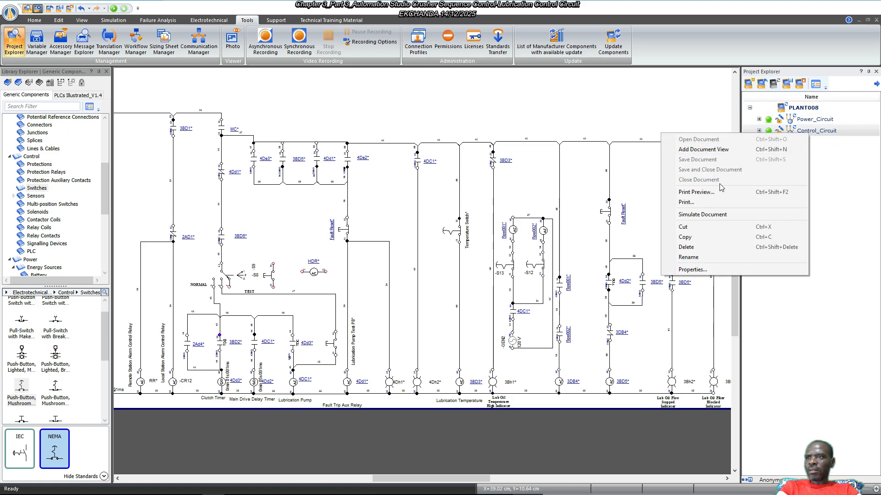
pyautogui.click(707, 257)
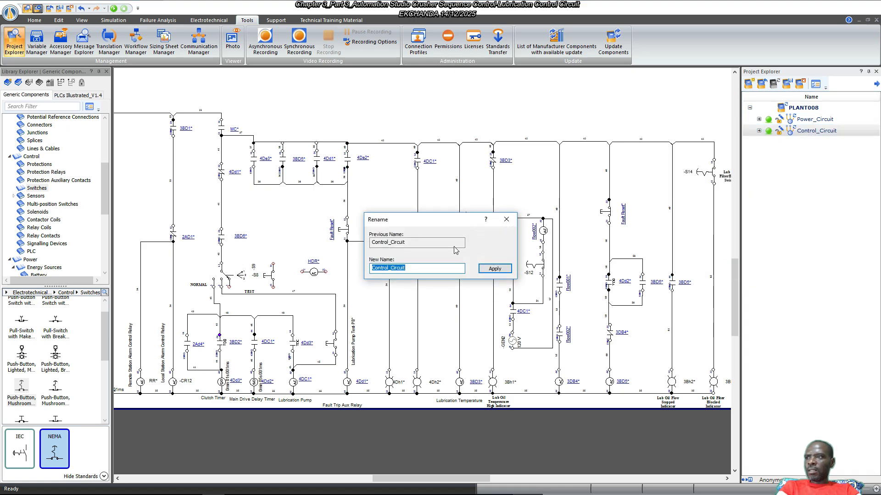
pyautogui.click(379, 268)
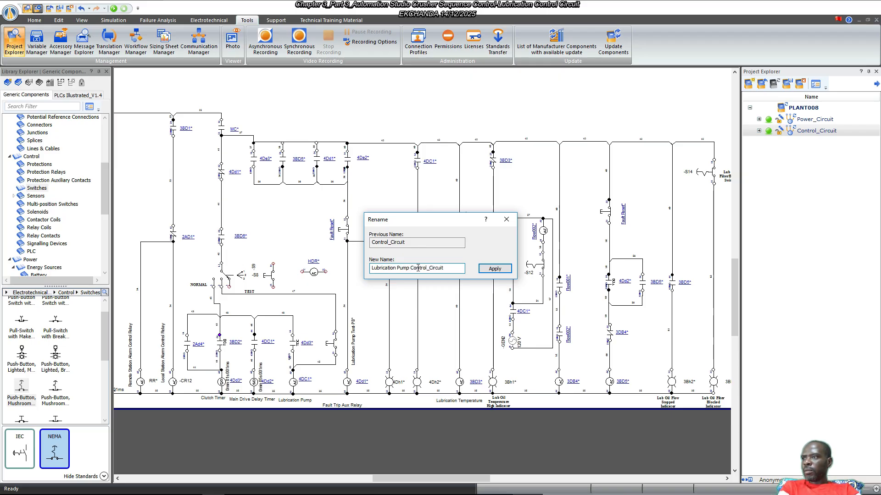
pyautogui.click(494, 269)
pyautogui.click(520, 272)
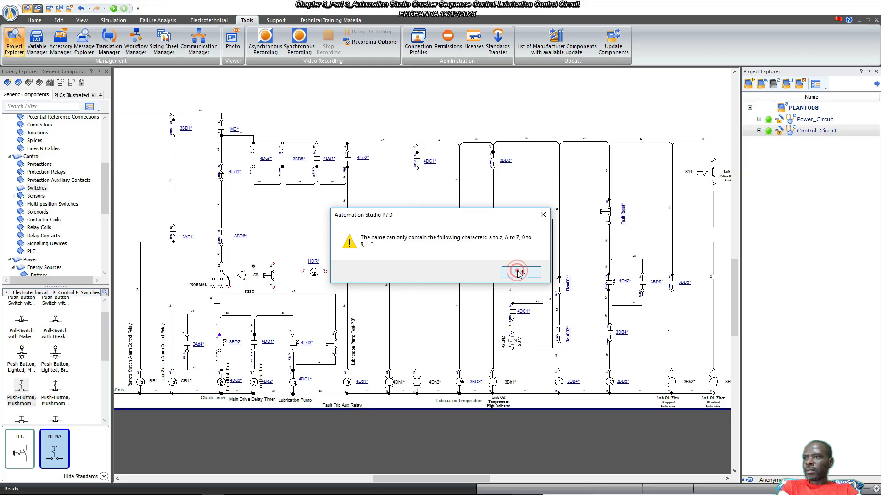
# Replace the spaces in the new document name with underscores and apply it as Lubrication_Pump_Control_Circuit.
pyautogui.click(396, 268)
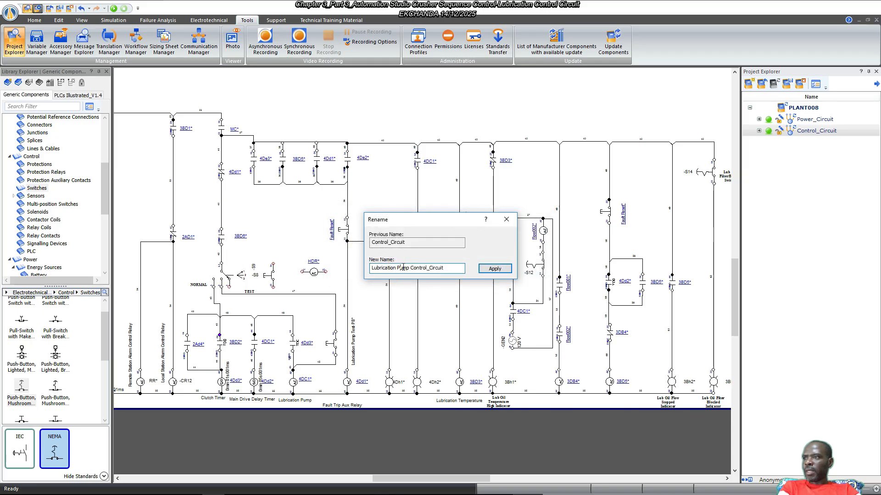
pyautogui.click(397, 268)
pyautogui.press('Delete')
pyautogui.write('_')
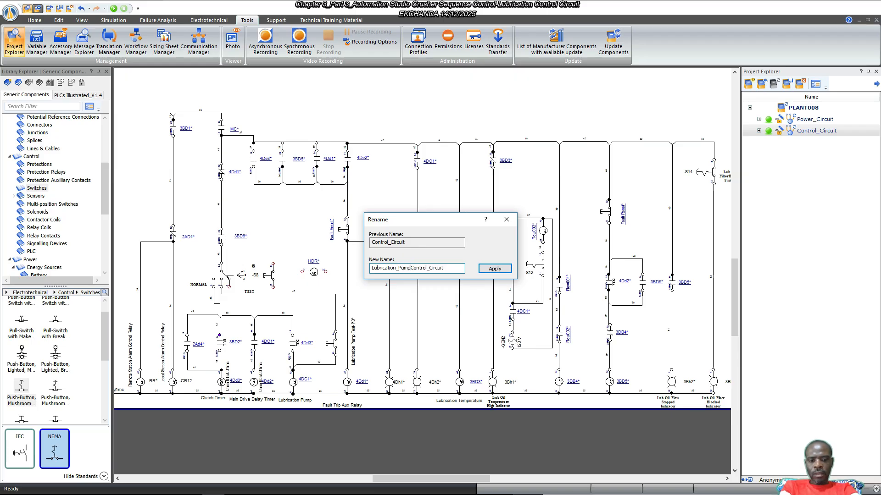
pyautogui.write('_')
pyautogui.click(494, 268)
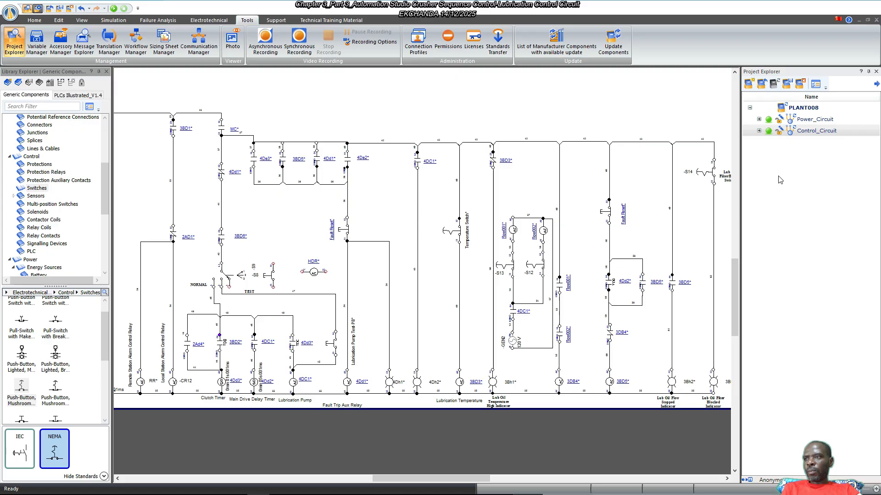
# Add a new electrotechnical diagram to the PLANT008 project using the Default template.
pyautogui.moveTo(467, 482); pyautogui.dragTo(496, 481)
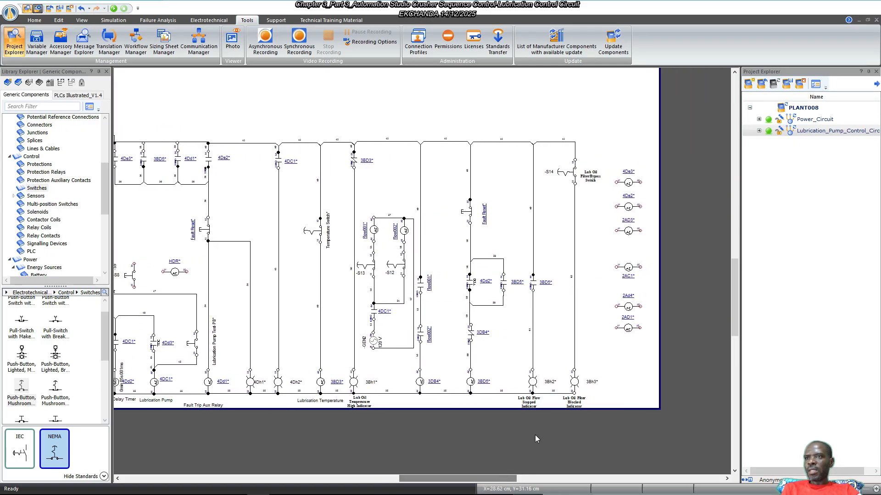
pyautogui.rightClick(816, 110)
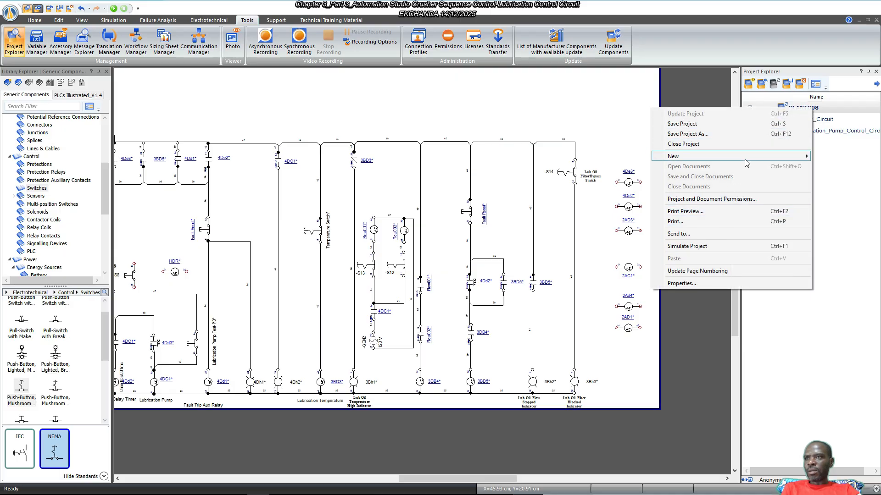
pyautogui.moveTo(746, 161)
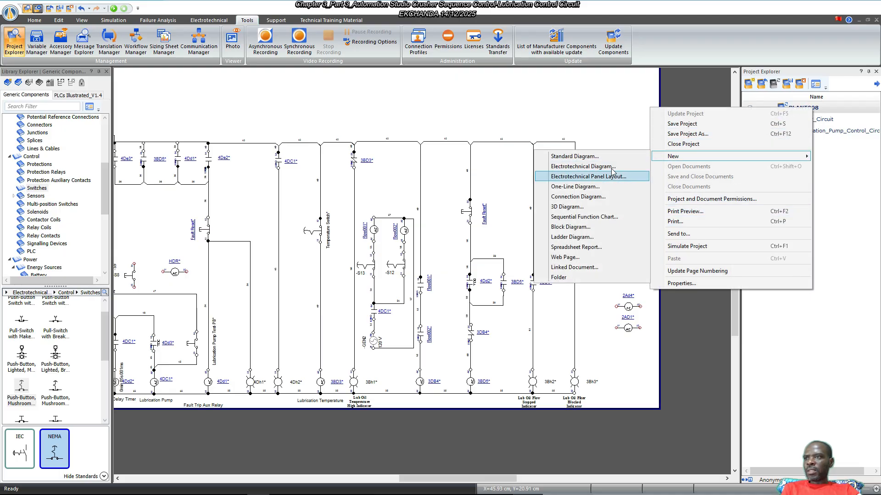
pyautogui.click(610, 167)
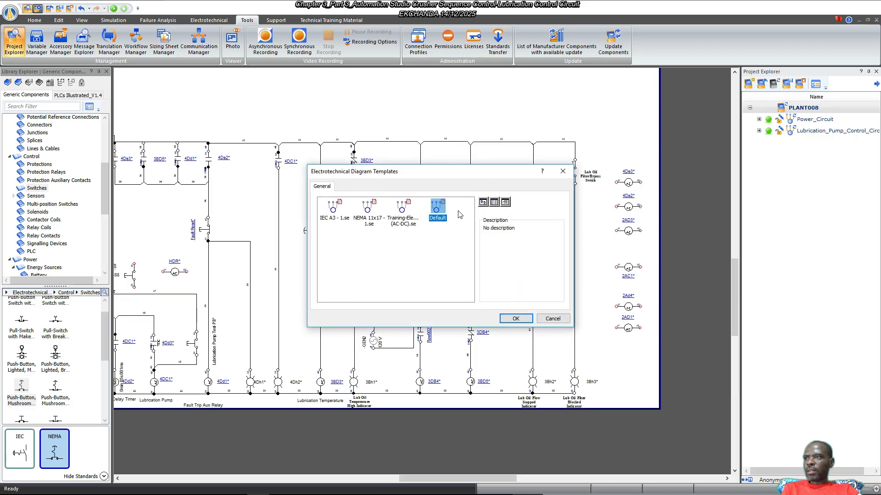
pyautogui.click(515, 318)
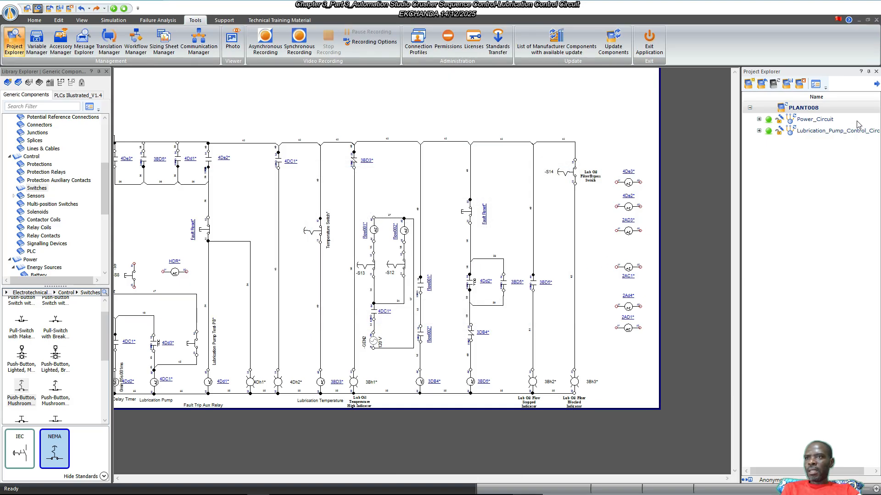
# Copy the name Lubrication_Pump_Control_Circuit from that document's rename dialog and close the dialog without applying a new name.
pyautogui.rightClick(817, 136)
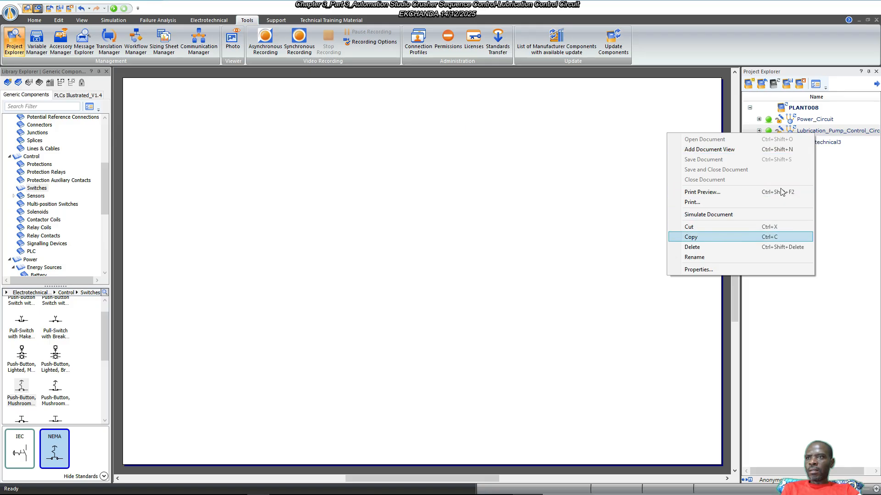
pyautogui.click(845, 134)
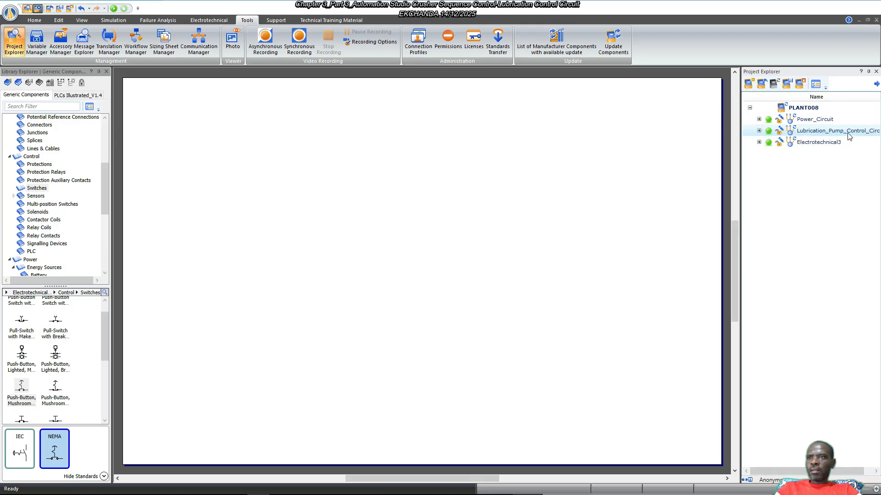
pyautogui.click(847, 131)
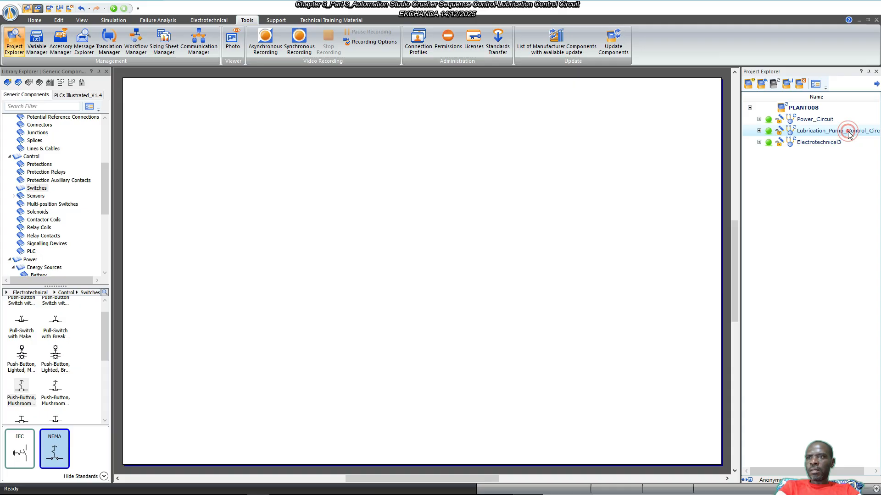
pyautogui.rightClick(848, 131)
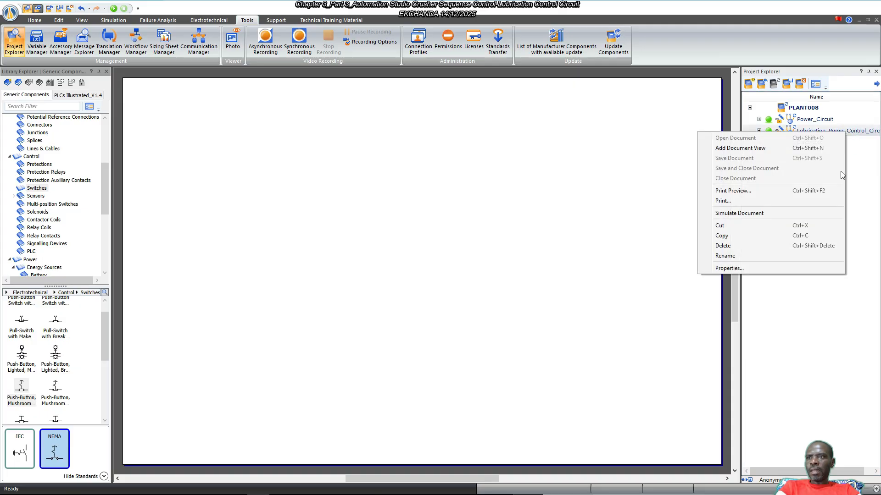
pyautogui.click(740, 255)
pyautogui.hotkey('ctrl', 'c')
pyautogui.moveTo(446, 269); pyautogui.dragTo(381, 270)
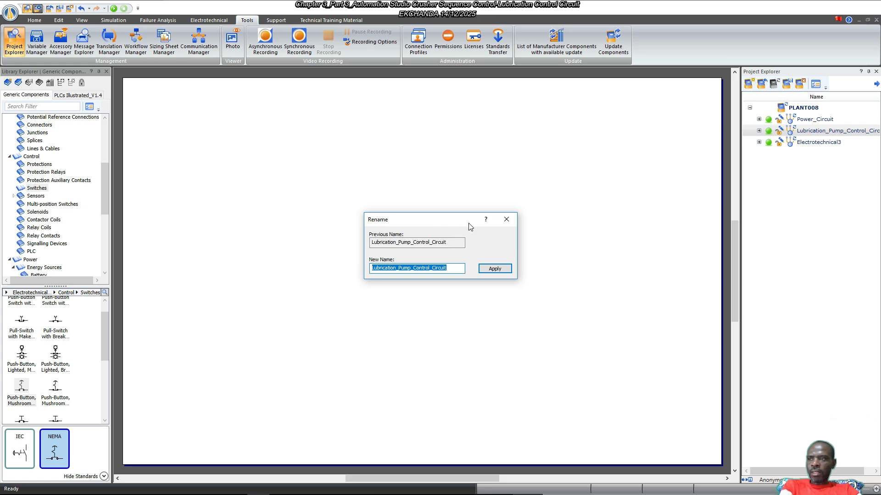
pyautogui.click(506, 219)
# Rename the Electrotechnical3 document as Crusher_MkainDrive_Control_Circuit, adapting the copied lubrication pump name.
pyautogui.rightClick(819, 143)
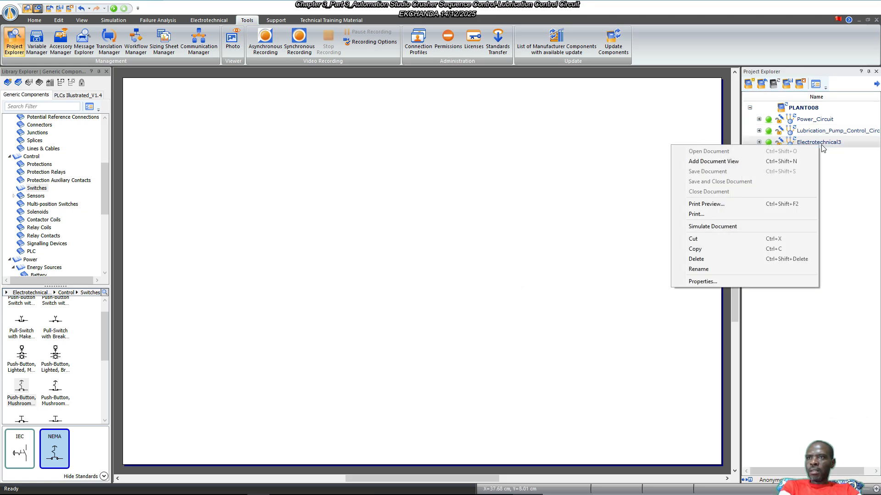
pyautogui.click(721, 268)
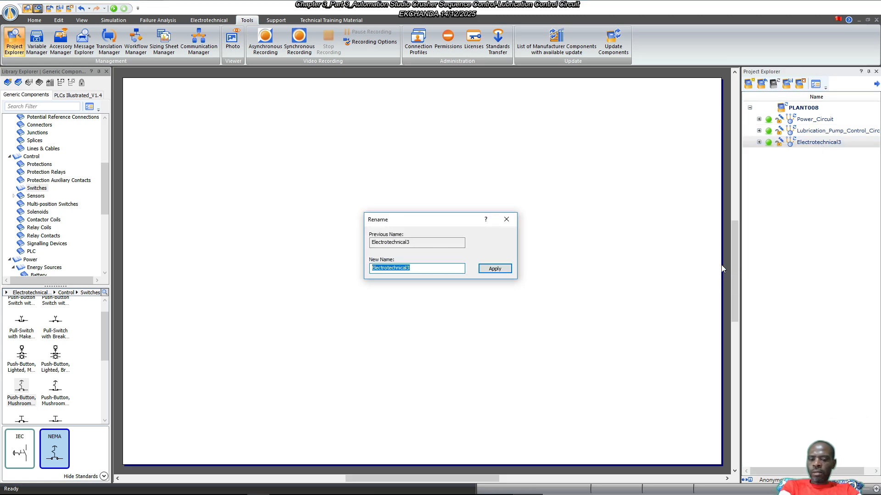
pyautogui.hotkey('ctrl', 'v')
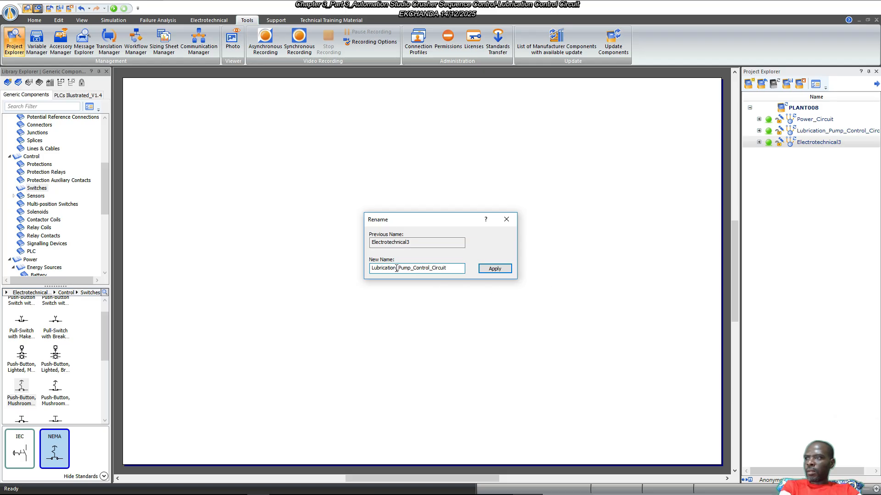
pyautogui.moveTo(412, 269); pyautogui.dragTo(365, 271)
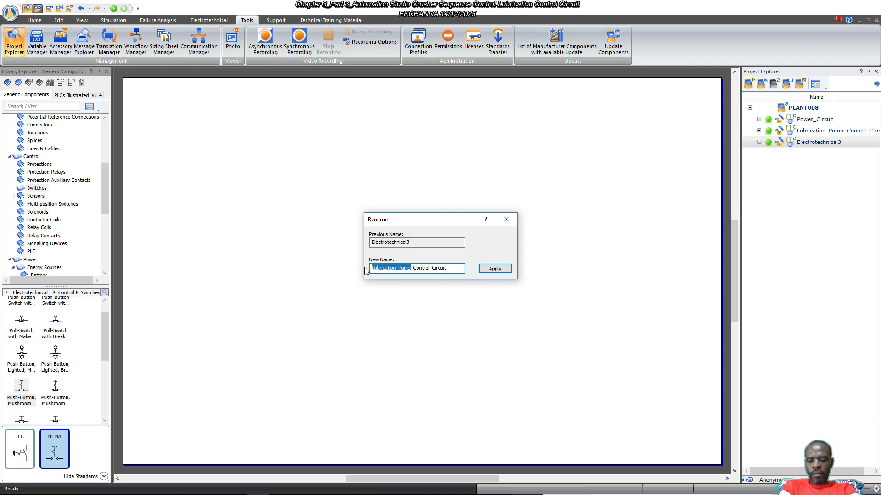
pyautogui.write('Cr')
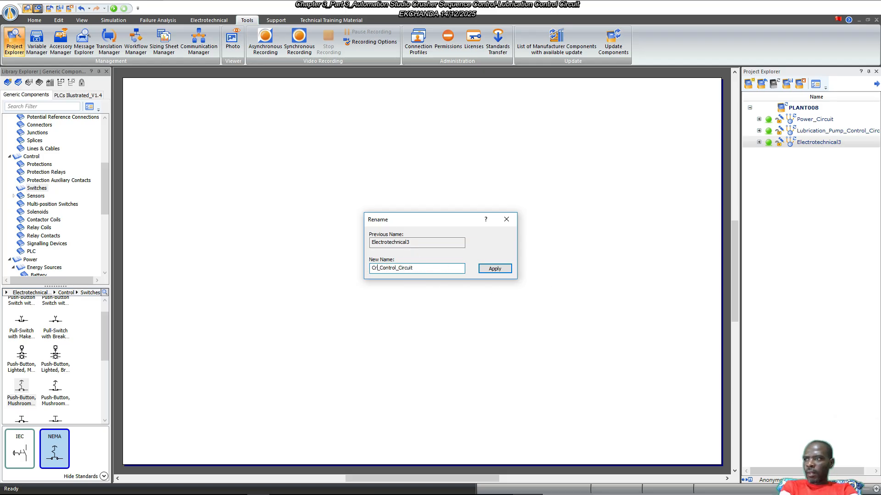
pyautogui.write('usher')
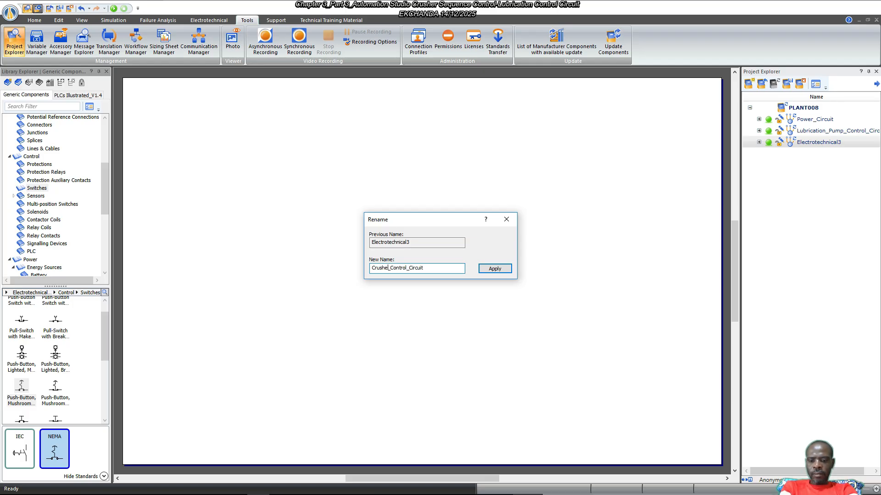
pyautogui.press('BackSpace')
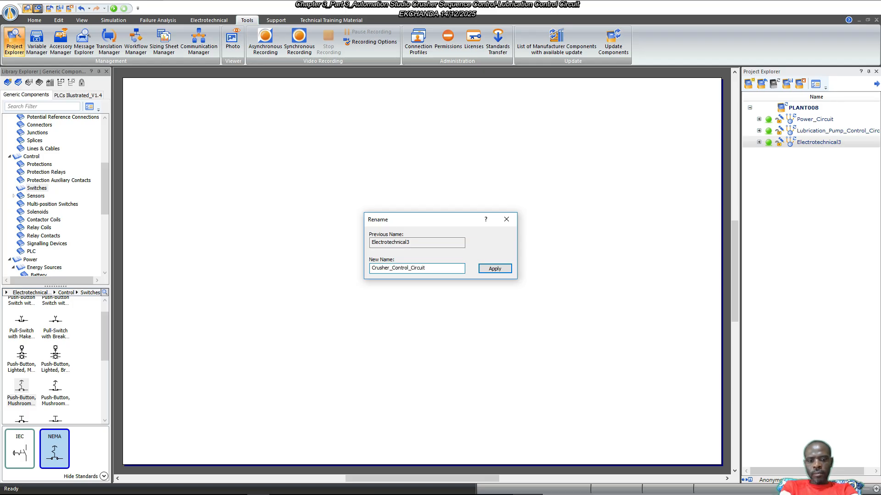
pyautogui.write('_Mkai')
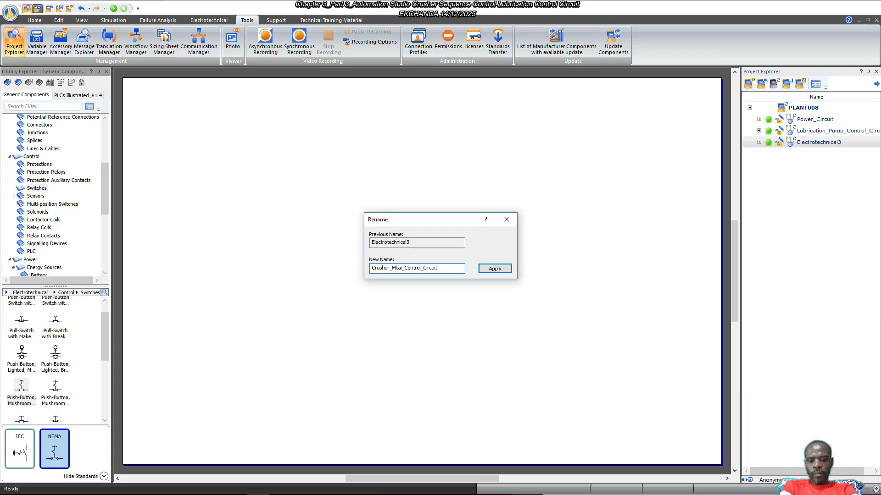
pyautogui.write('nDrive')
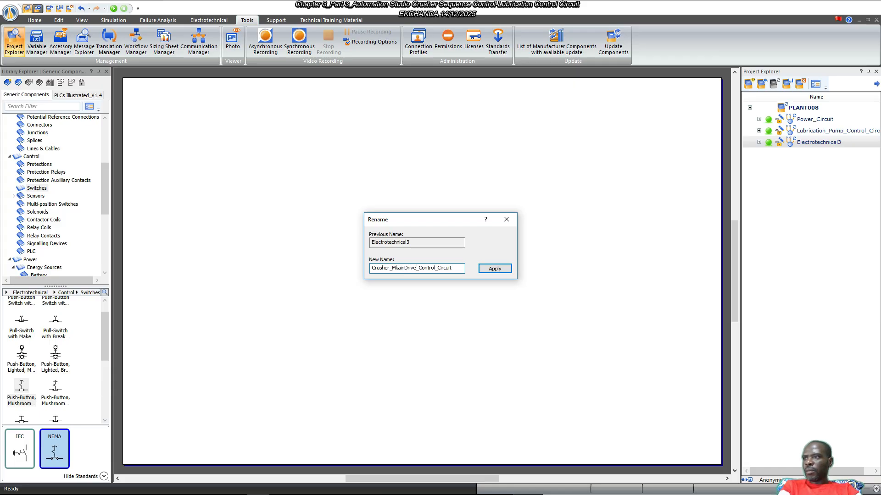
pyautogui.click(501, 269)
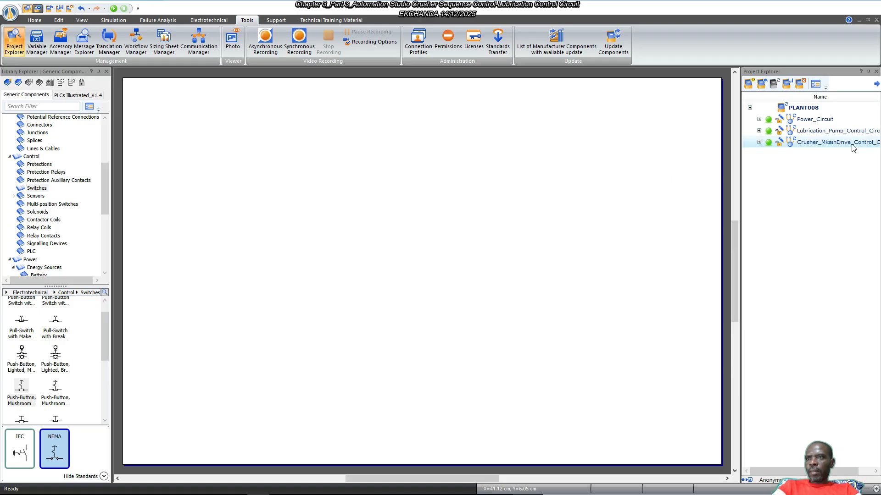
# Correct the new document's misspelled name to Crusher_MainDrive_Control_Circuit.
pyautogui.rightClick(825, 143)
pyautogui.click(744, 269)
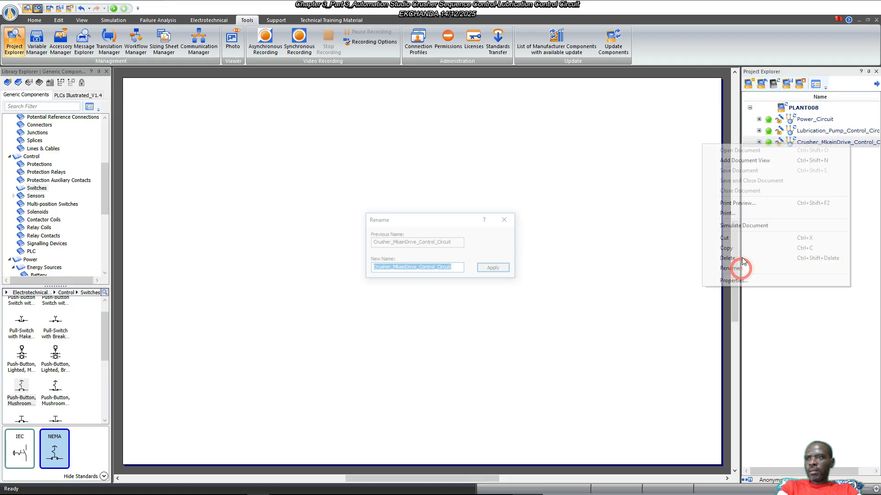
pyautogui.click(398, 268)
pyautogui.click(398, 269)
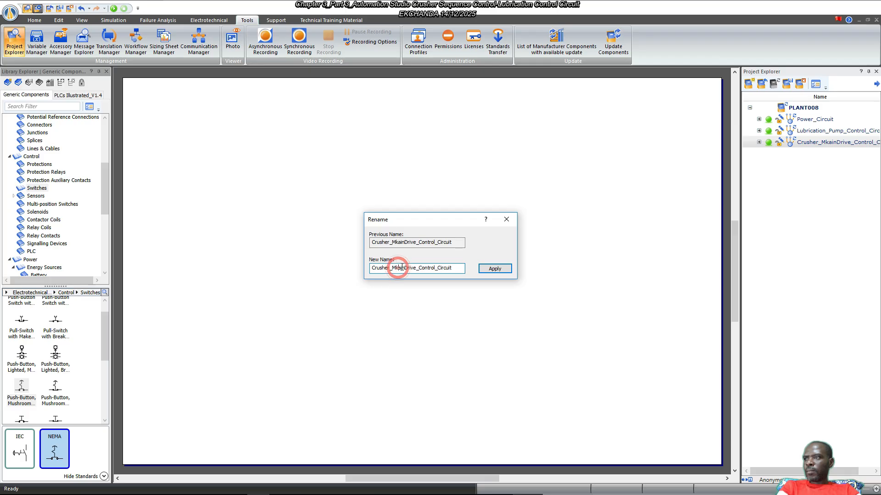
pyautogui.click(399, 268)
pyautogui.press('BackSpace')
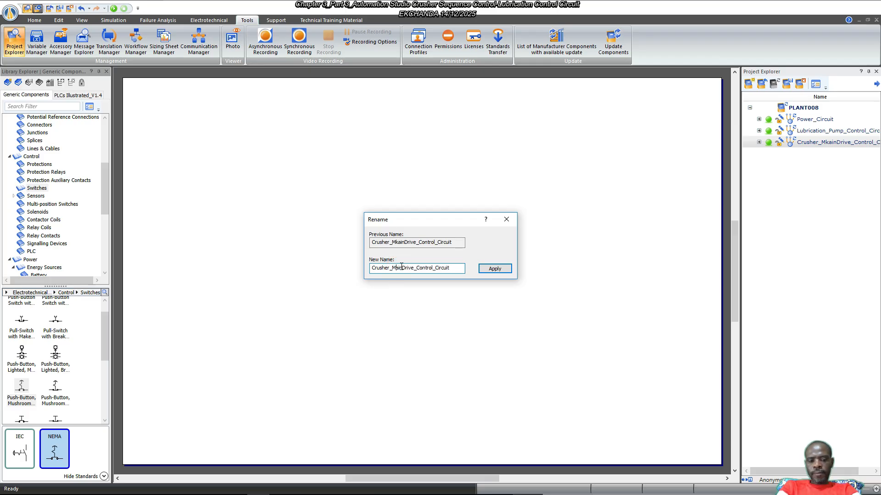
pyautogui.click(484, 269)
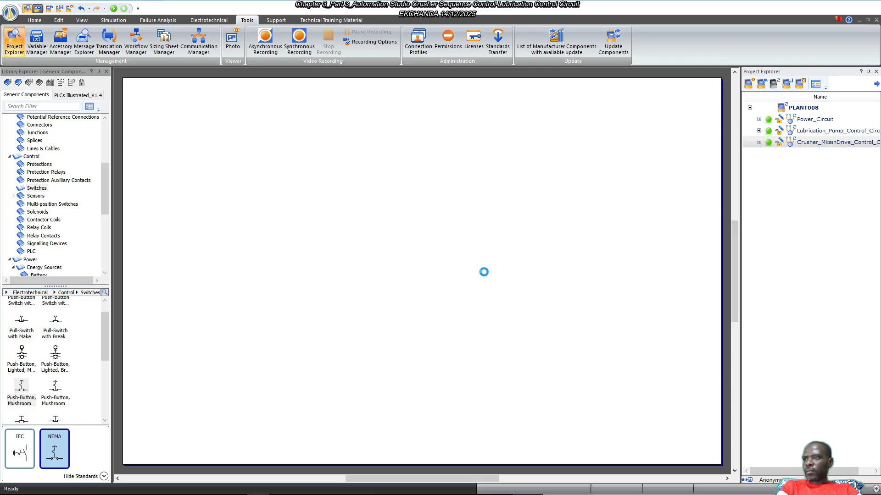
# Tile the Crusher_MainDrive_Control_Circuit and Lubrication_Pump_Control_Circuit diagrams vertically, side by side.
pyautogui.moveTo(734, 237); pyautogui.dragTo(735, 148)
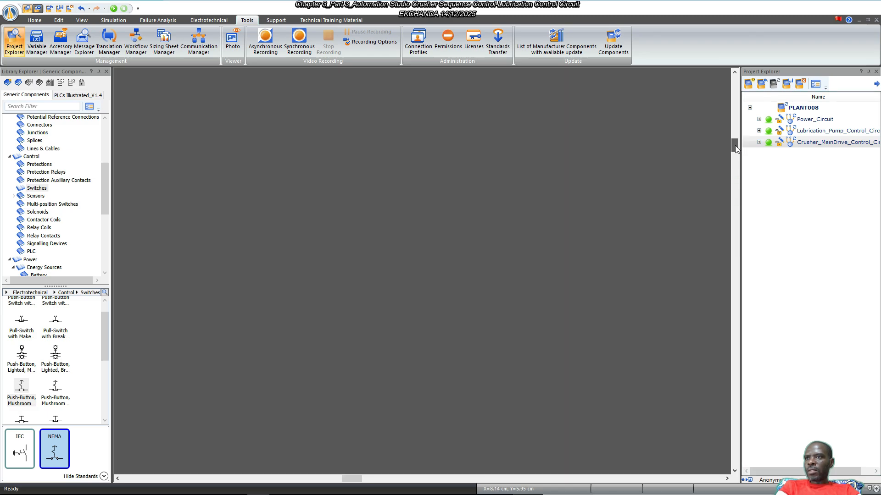
pyautogui.moveTo(734, 194); pyautogui.dragTo(734, 215)
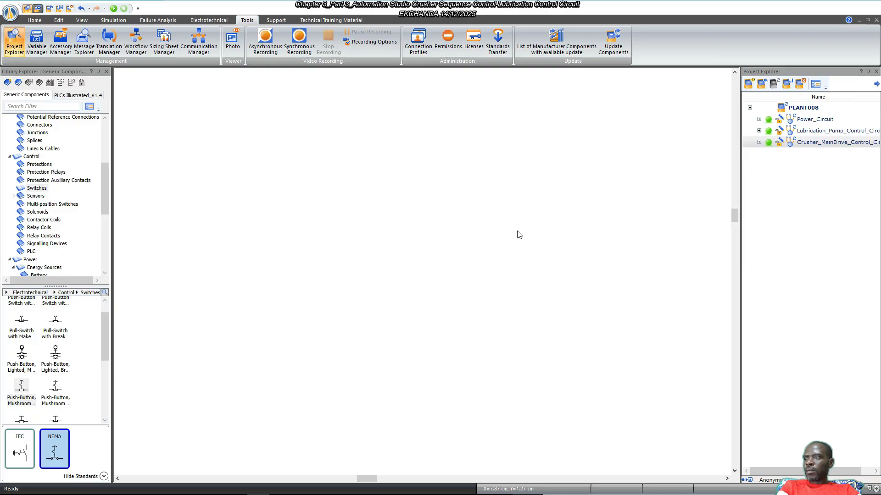
pyautogui.hscroll(-5, 519, 235)
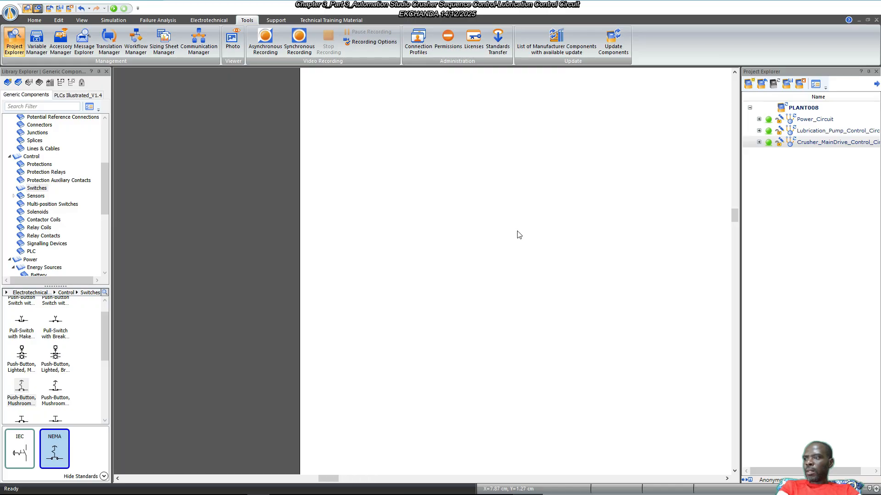
pyautogui.hscroll(1, 519, 235)
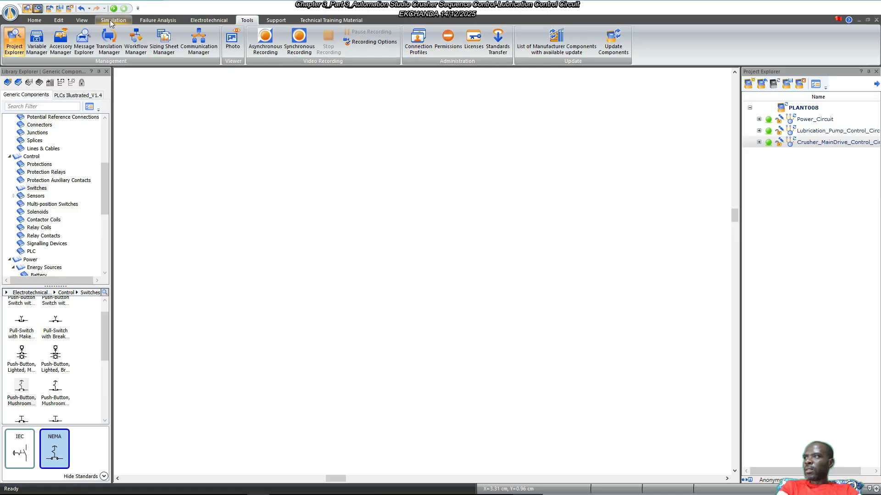
pyautogui.click(81, 21)
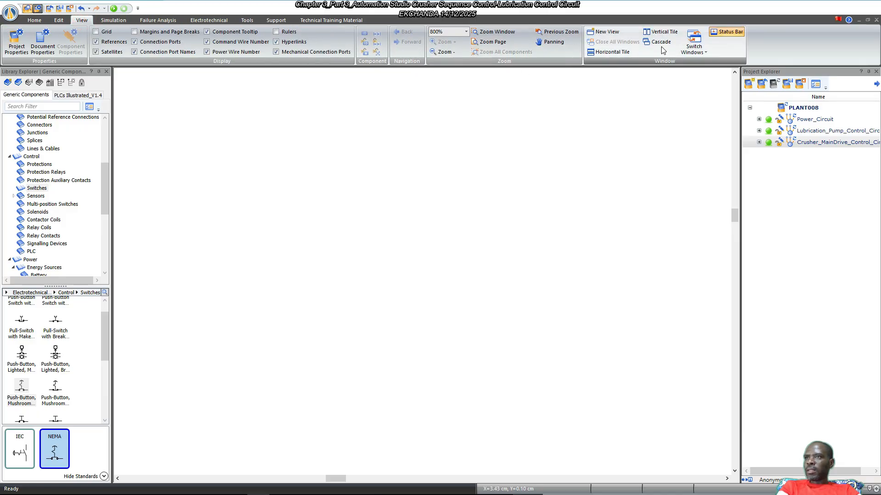
pyautogui.click(661, 32)
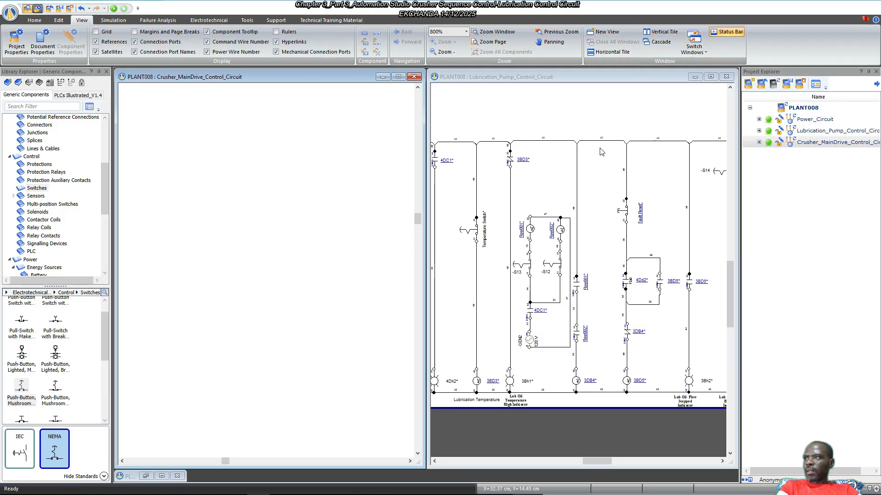
# Move the six unconnected relay coils from the lubrication pump diagram into the crusher main drive diagram and shift them down onto its page.
pyautogui.moveTo(594, 461); pyautogui.dragTo(619, 460)
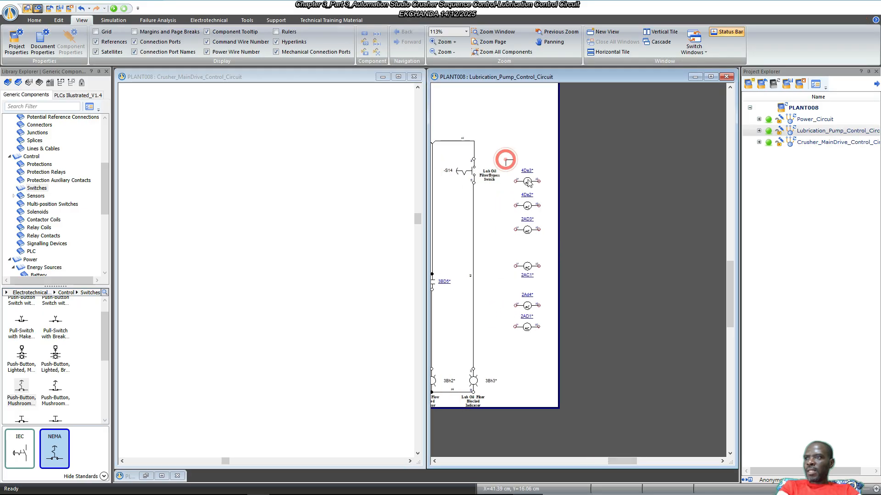
pyautogui.moveTo(506, 161); pyautogui.dragTo(574, 394)
pyautogui.moveTo(527, 266); pyautogui.dragTo(216, 251)
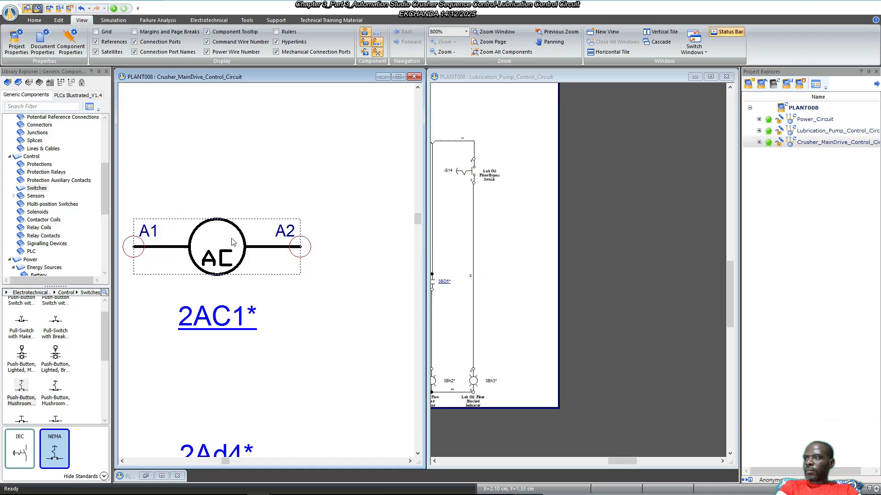
pyautogui.scroll(-2, 261, 207)
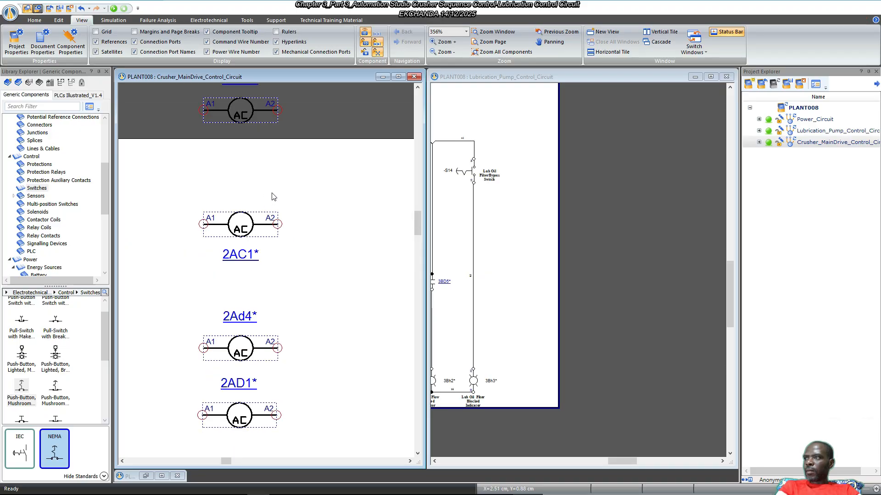
pyautogui.scroll(-2, 272, 196)
pyautogui.scroll(-1, 277, 184)
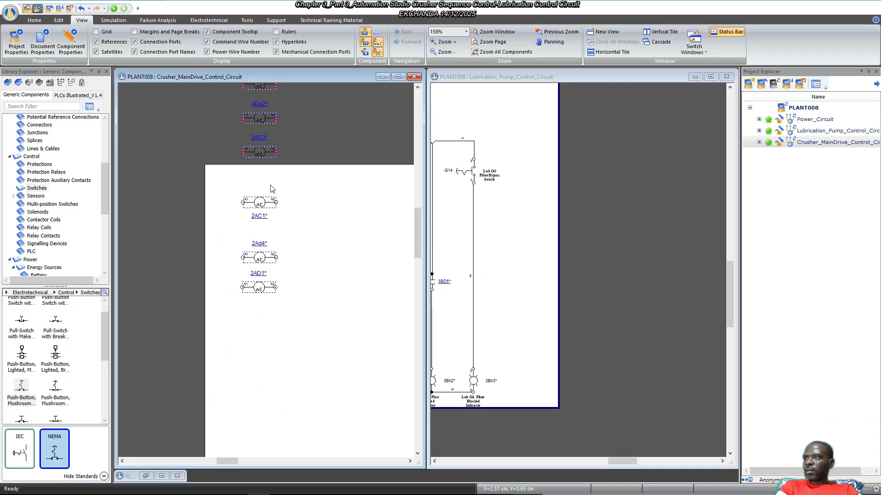
pyautogui.moveTo(261, 202); pyautogui.dragTo(262, 317)
# Minimize the crusher main drive diagram and maximize the lubrication pump diagram, showing its temperature and flow monitoring branches.
pyautogui.click(382, 77)
pyautogui.click(711, 77)
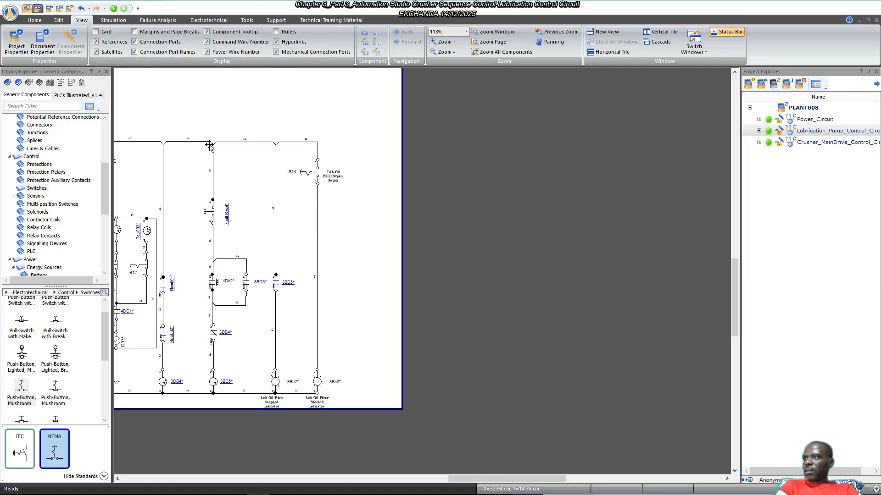
pyautogui.scroll(-2, 209, 145)
pyautogui.scroll(4, 172, 154)
pyautogui.scroll(-1, 447, 168)
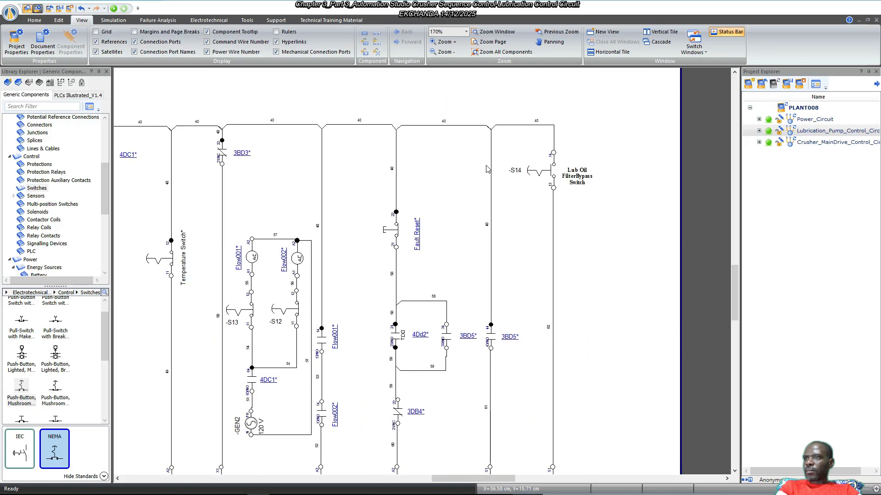
pyautogui.moveTo(504, 478); pyautogui.dragTo(478, 482)
pyautogui.scroll(-3, 572, 208)
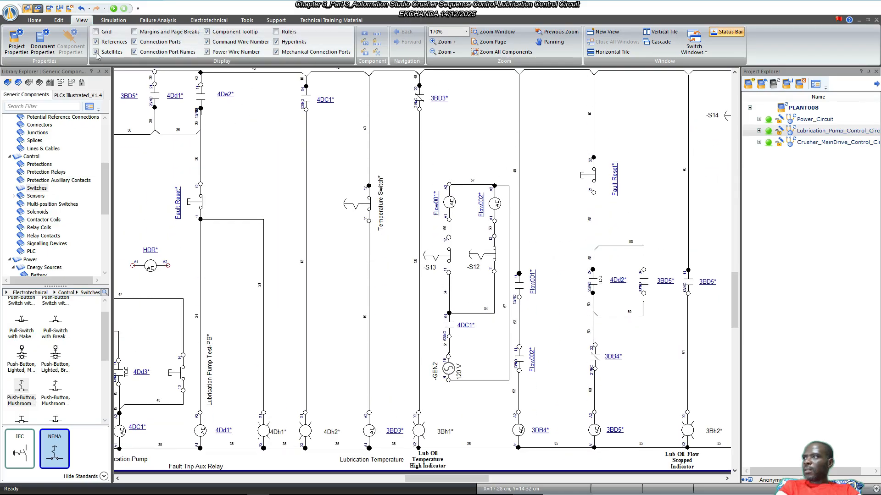
# Simulate the lubrication pump control circuit to check the temperature relay and its high indicator, and stop the simulation.
pyautogui.click(114, 9)
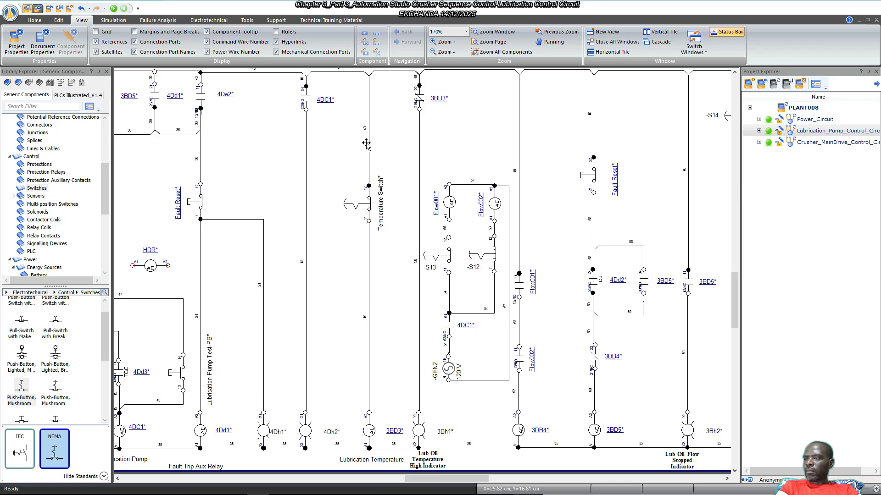
pyautogui.click(119, 9)
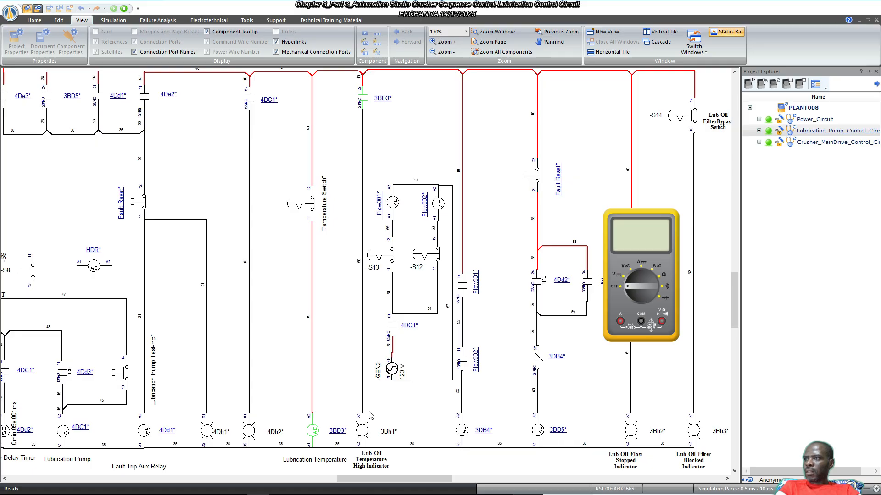
pyautogui.click(124, 9)
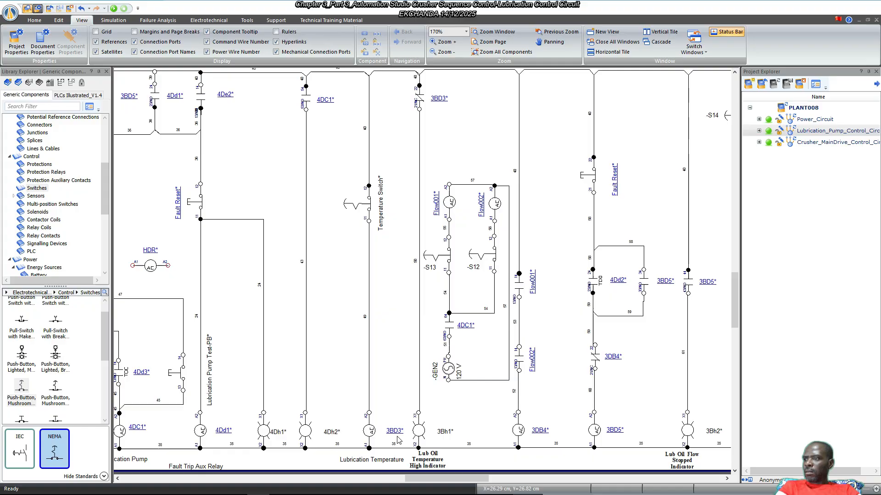
# Inspect the component properties of the Lub Oil Temperature High indicator lamp 3Bh1, including its voltage ratings, without changing them.
pyautogui.scroll(-1, 413, 398)
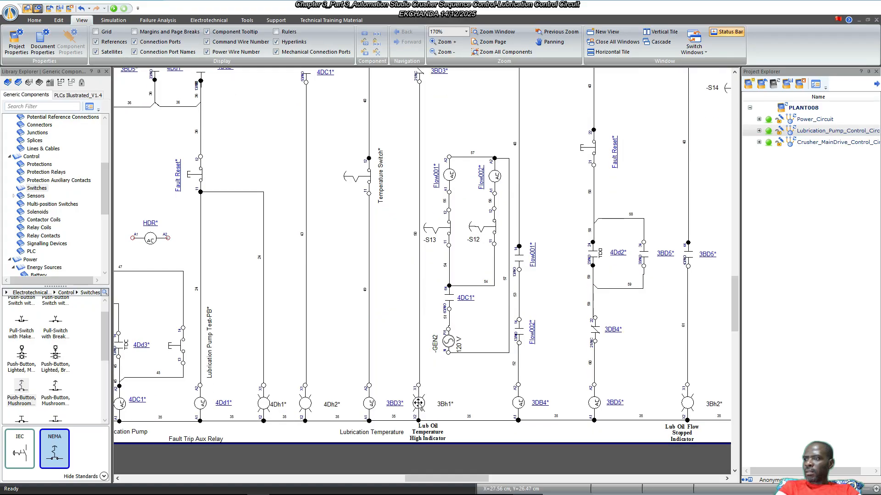
pyautogui.doubleClick(418, 403)
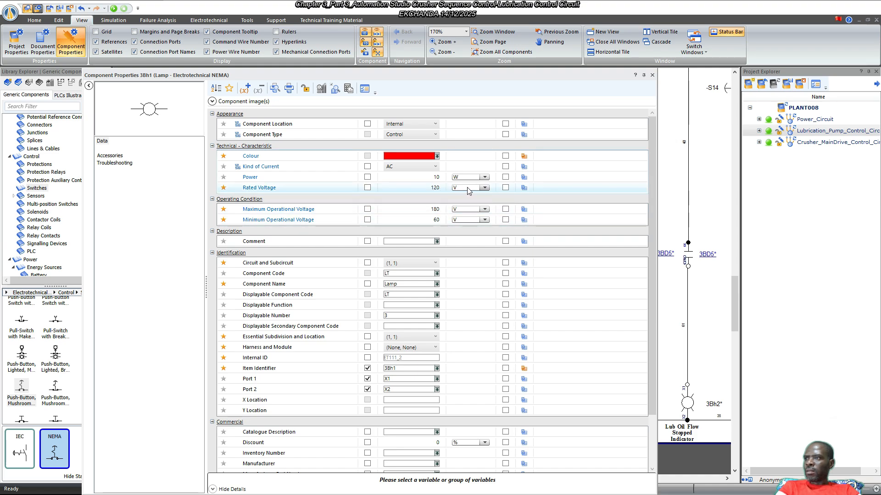
pyautogui.click(653, 76)
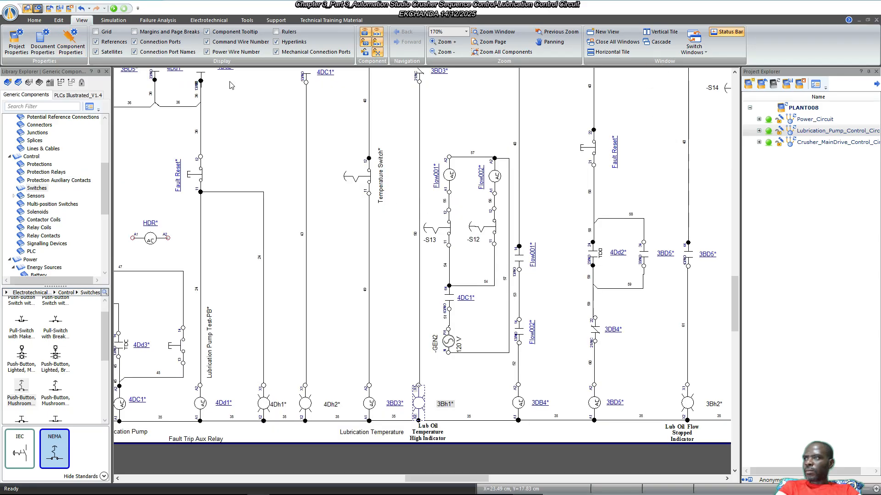
# Simulate the lubrication pump circuit and connect the multimeter, set to AC voltage, between the output of contact 3BD3 and the neutral side of lamp 3Bh1.
pyautogui.hscroll(3, 269, 121)
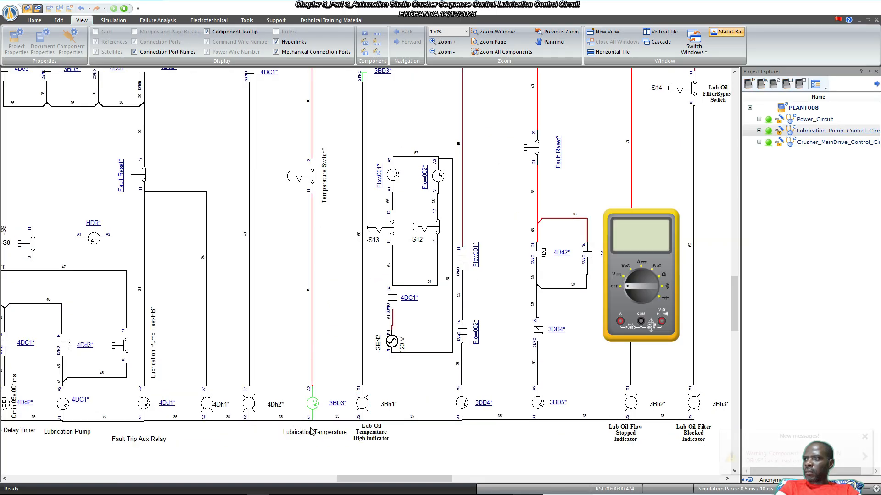
pyautogui.scroll(1, 349, 411)
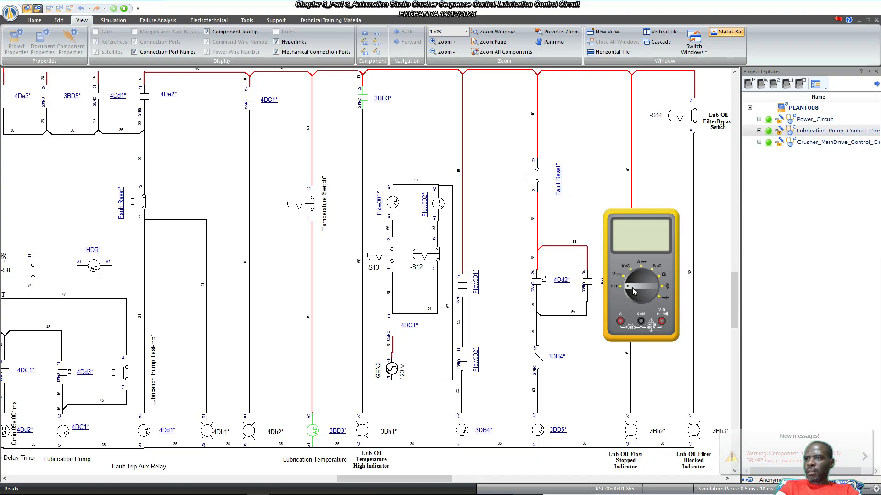
pyautogui.moveTo(633, 291); pyautogui.dragTo(624, 270)
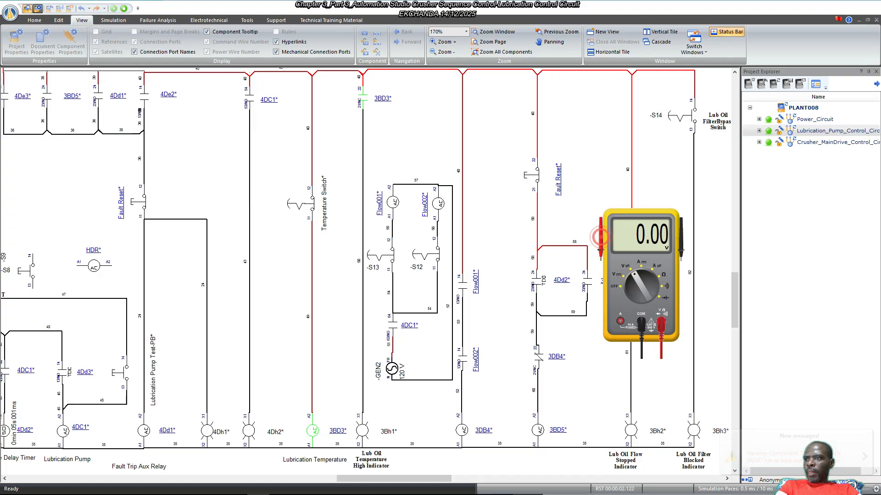
pyautogui.moveTo(599, 237); pyautogui.dragTo(379, 96)
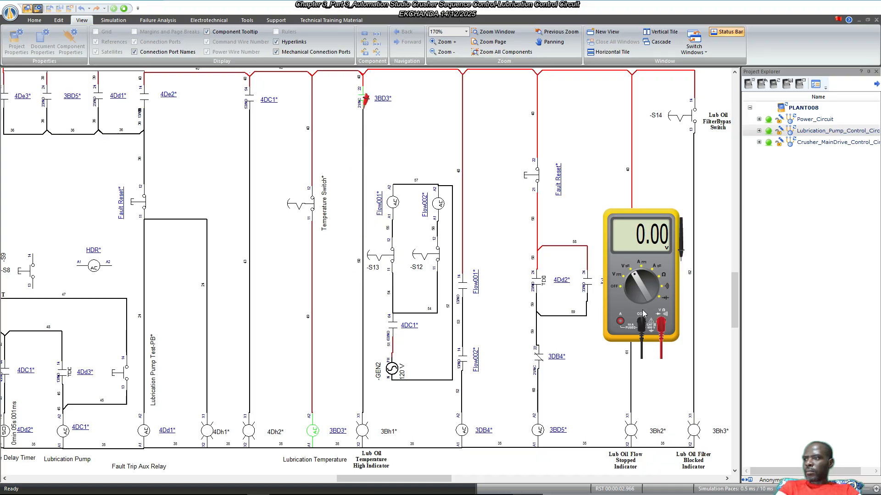
pyautogui.moveTo(688, 255); pyautogui.dragTo(362, 441)
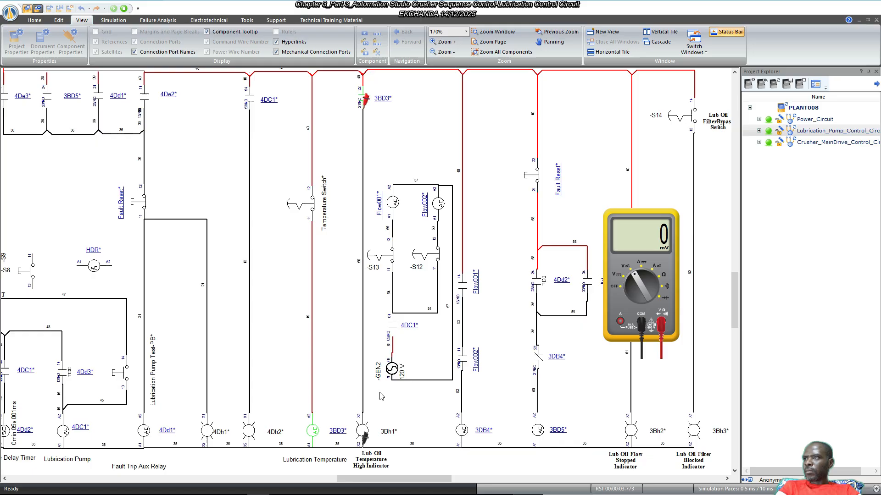
# Measure the voltage on the supply side of contact 3BD3, return the red probe to its output side, and stop the simulation.
pyautogui.moveTo(365, 104); pyautogui.dragTo(365, 84)
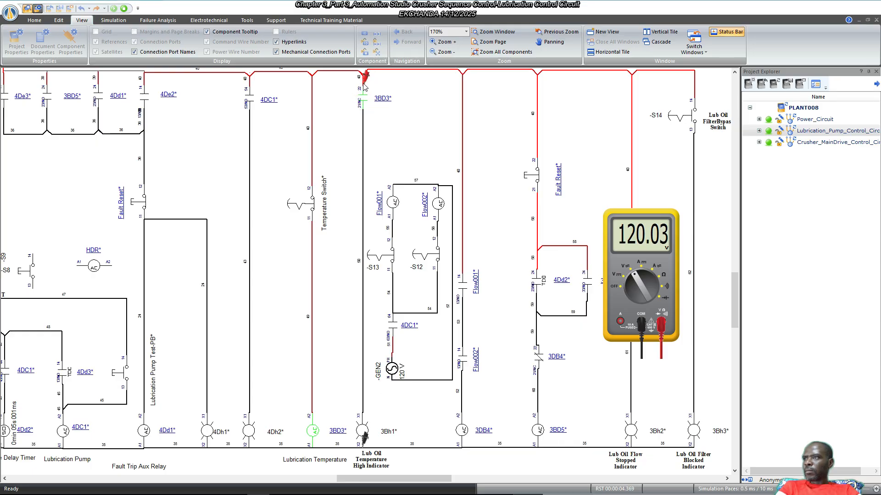
pyautogui.moveTo(368, 84); pyautogui.dragTo(367, 108)
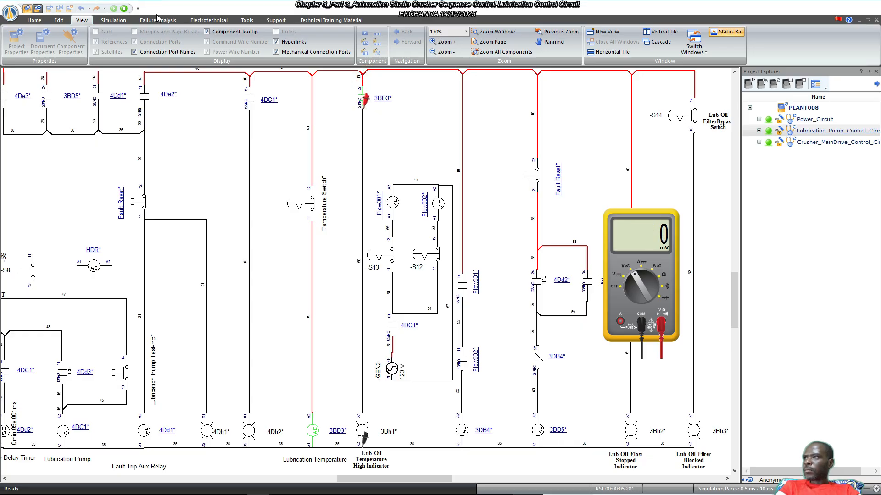
pyautogui.click(124, 9)
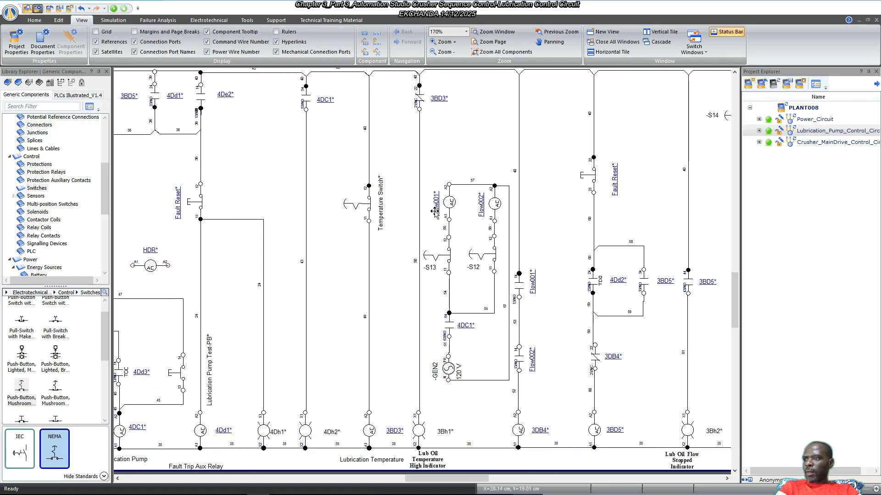
# Inspect the wire between contact 3BD3 and lamp 3Bh1, including its connection at the lamp's X1 terminal.
pyautogui.click(419, 206)
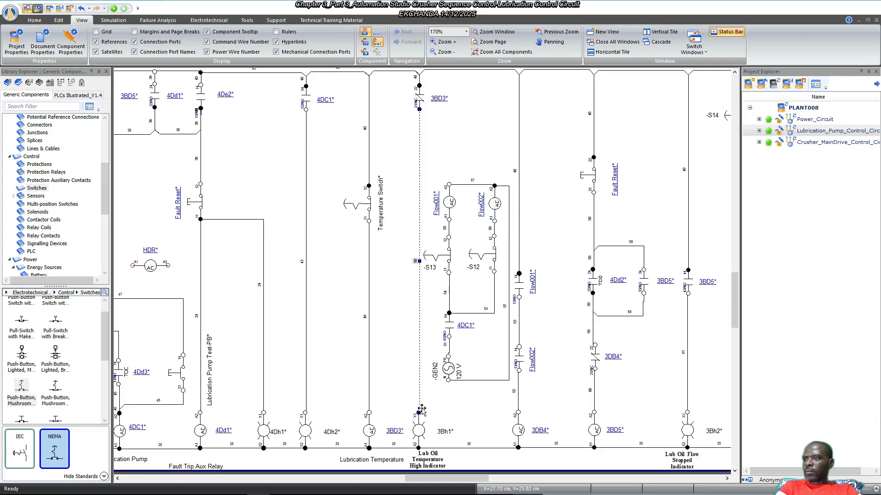
pyautogui.scroll(6, 419, 409)
pyautogui.click(434, 403)
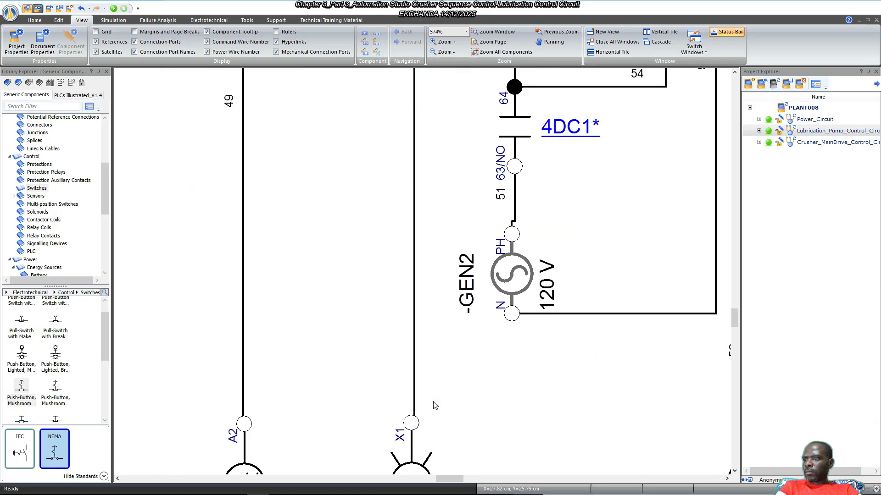
pyautogui.scroll(-4, 420, 388)
pyautogui.scroll(-2, 421, 388)
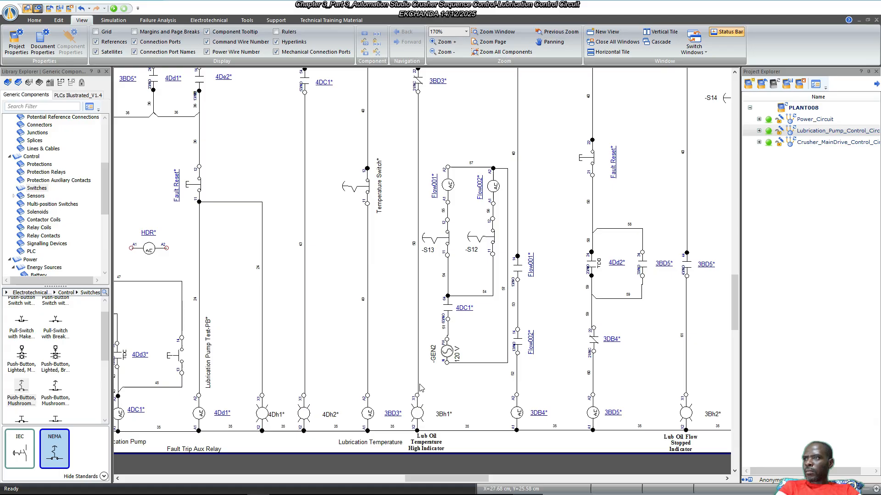
pyautogui.scroll(1, 431, 190)
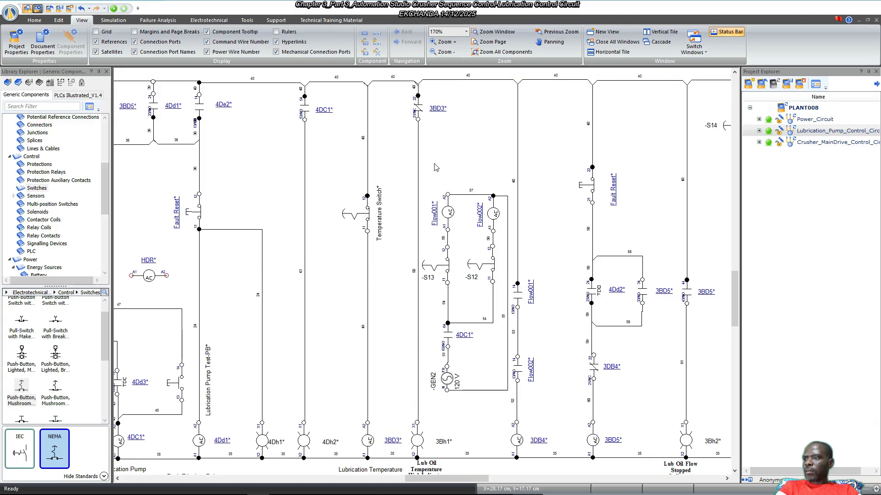
pyautogui.scroll(-1, 434, 167)
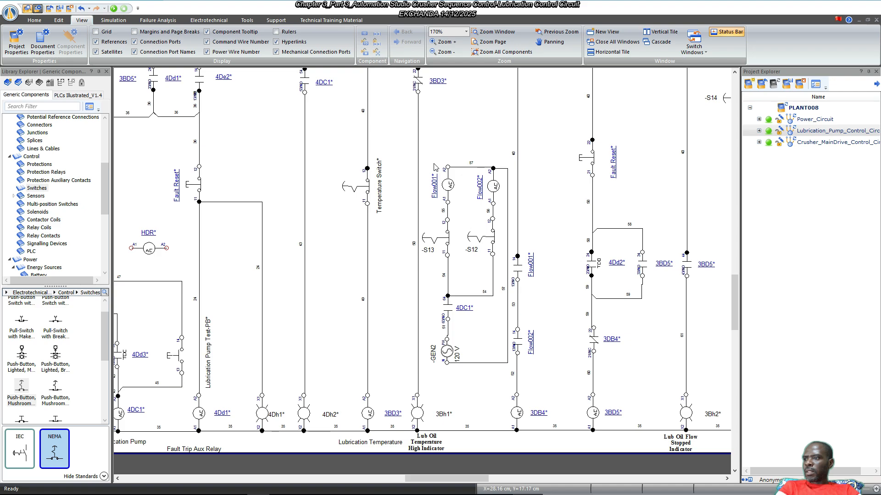
pyautogui.scroll(1, 414, 166)
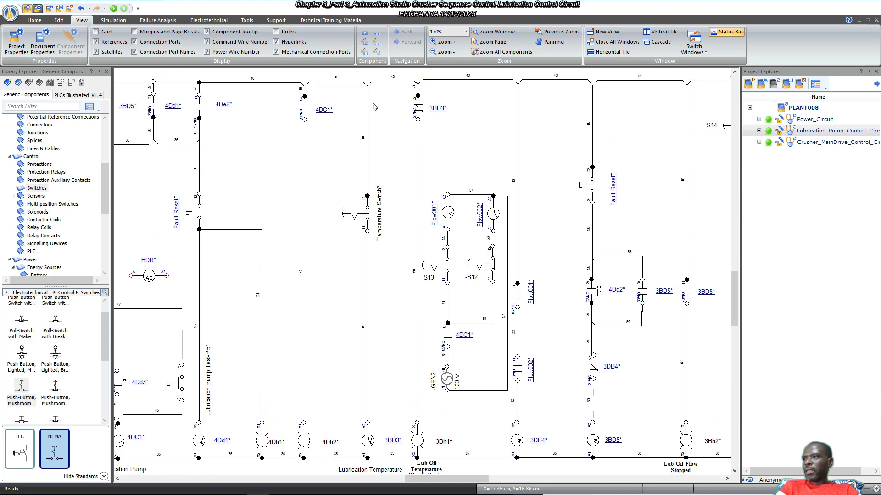
# Simulate the circuit again, examine the lubrication temperature branch and the safety and sequence control relay rungs, and stop the simulation.
pyautogui.click(114, 8)
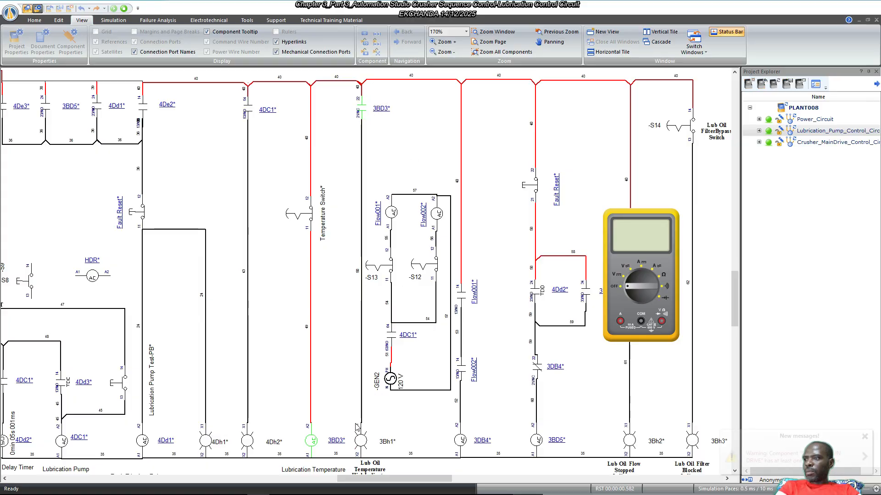
pyautogui.scroll(-3, 333, 448)
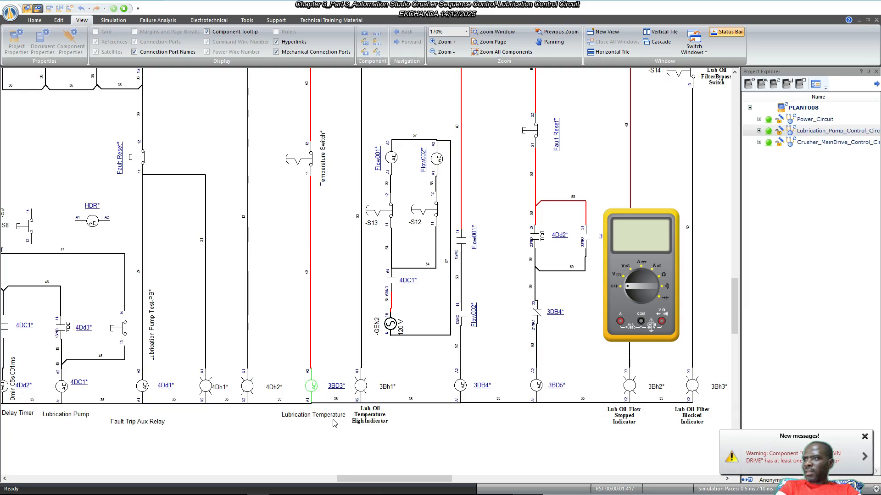
pyautogui.scroll(1, 335, 423)
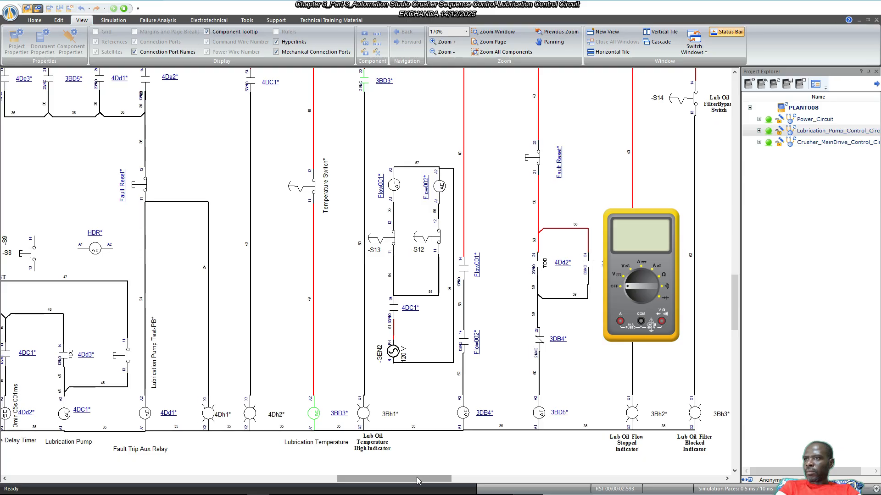
pyautogui.moveTo(416, 477); pyautogui.dragTo(363, 477)
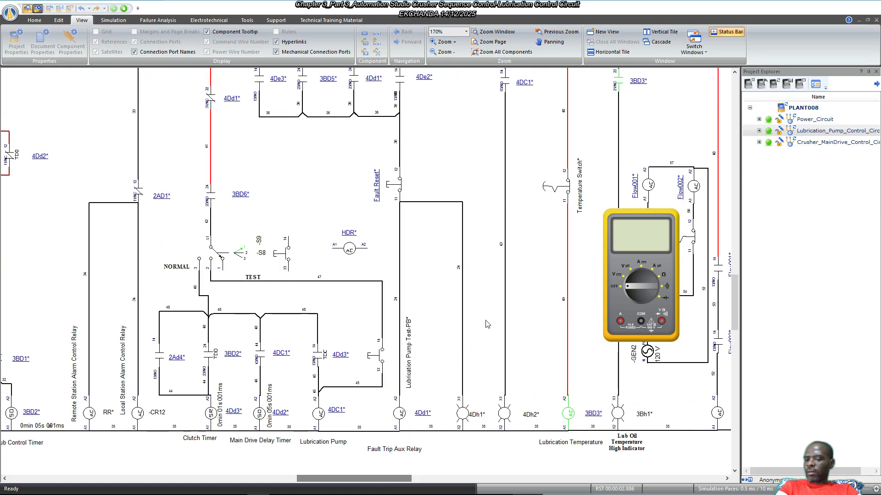
pyautogui.hscroll(-4, 487, 324)
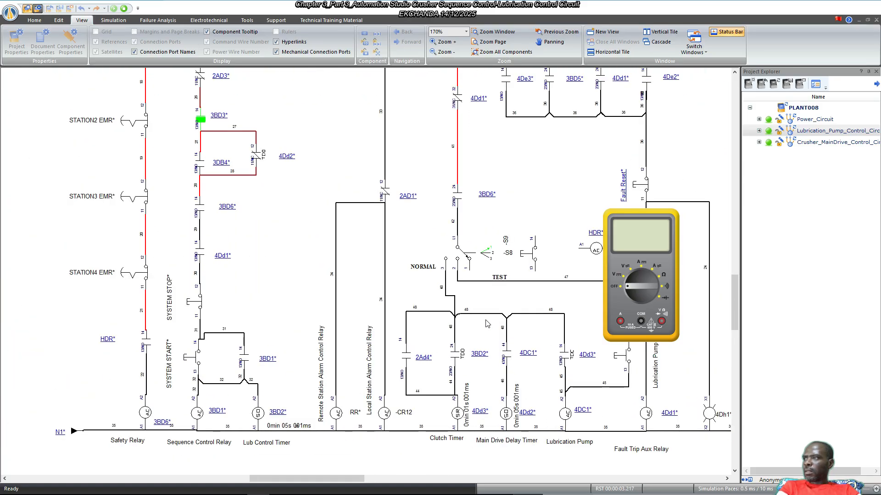
pyautogui.scroll(3, 486, 284)
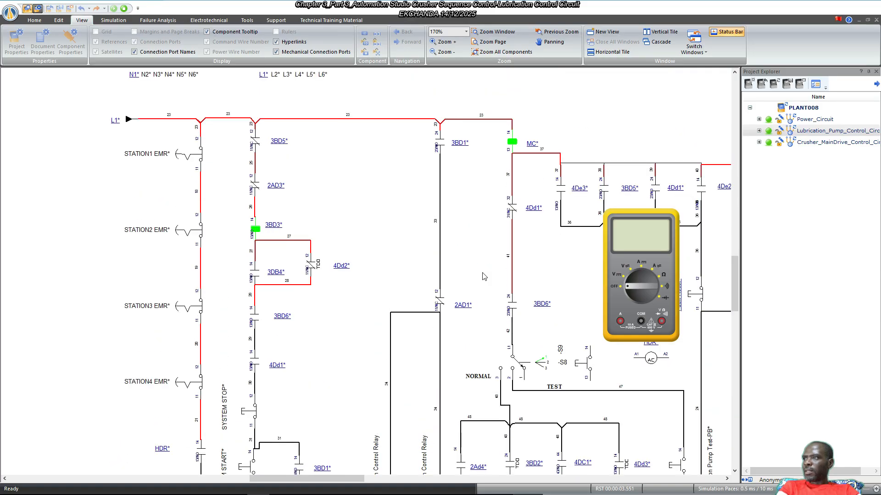
pyautogui.scroll(-2, 483, 276)
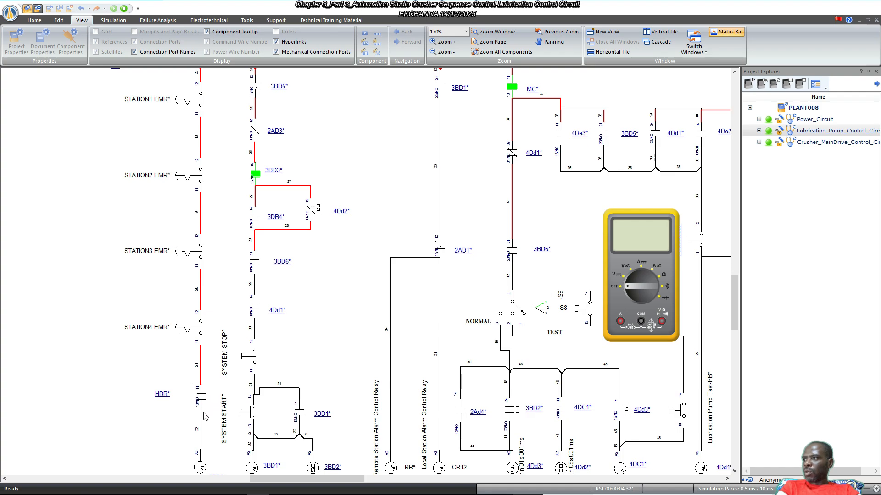
pyautogui.scroll(-1, 211, 425)
pyautogui.scroll(1, 254, 395)
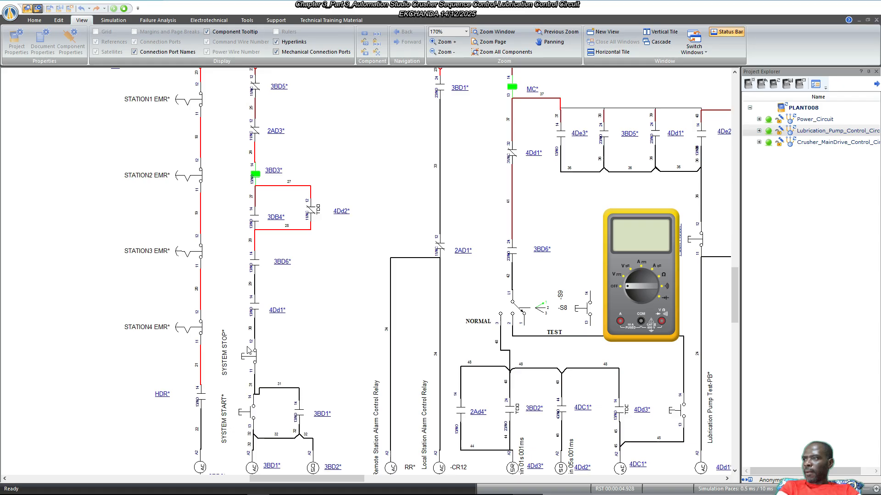
pyautogui.click(123, 8)
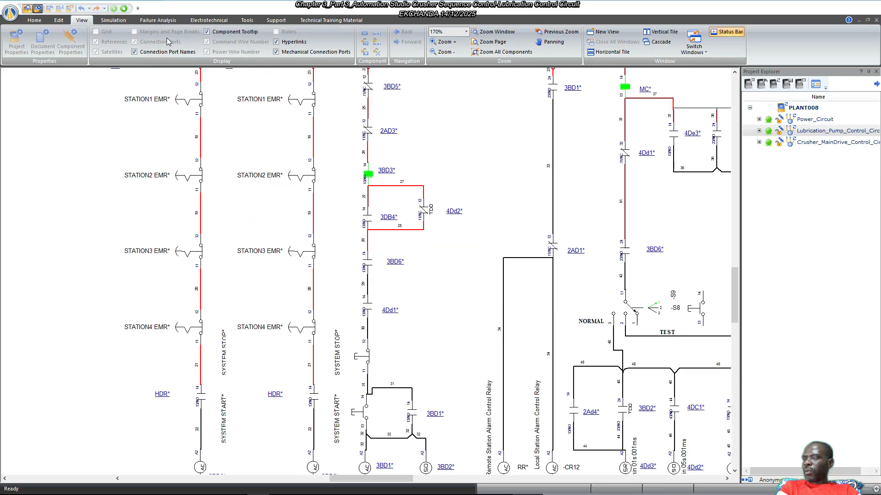
# Rerun the simulation to trace the contacts feeding the Sequence Control Relay and the Fault Trip Aux Relay branch, and stop it.
pyautogui.scroll(-1, 323, 324)
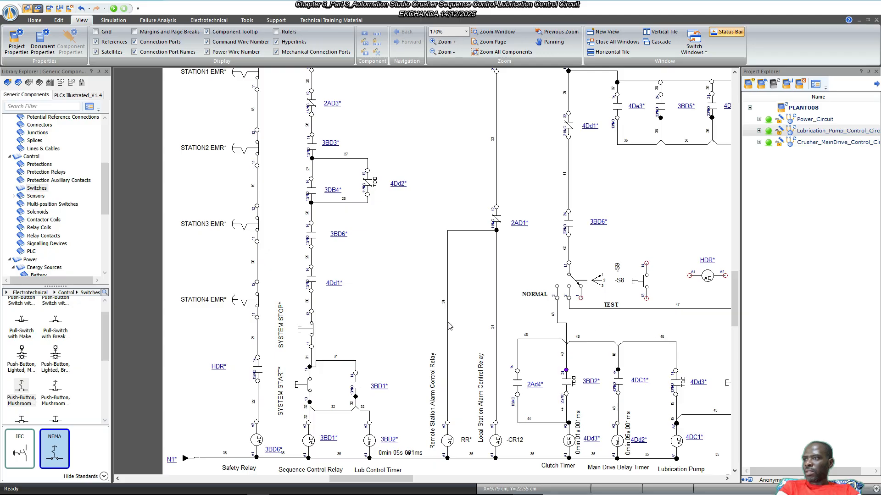
pyautogui.scroll(-1, 450, 326)
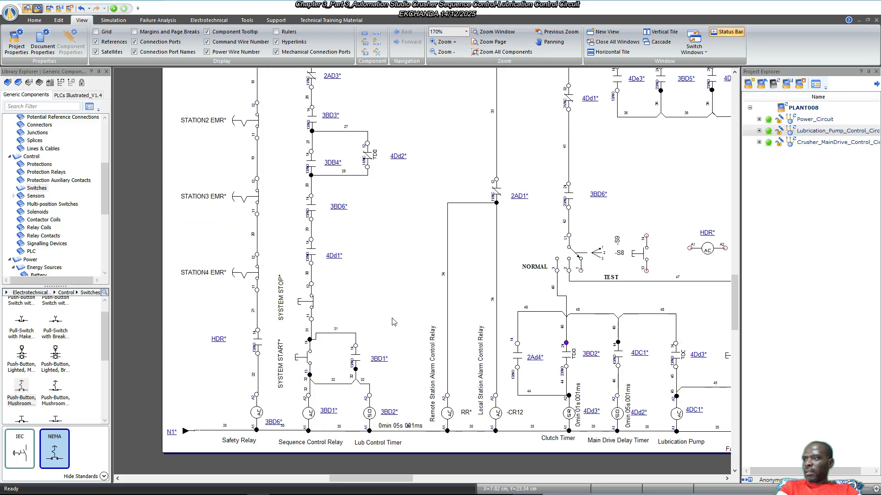
pyautogui.click(113, 8)
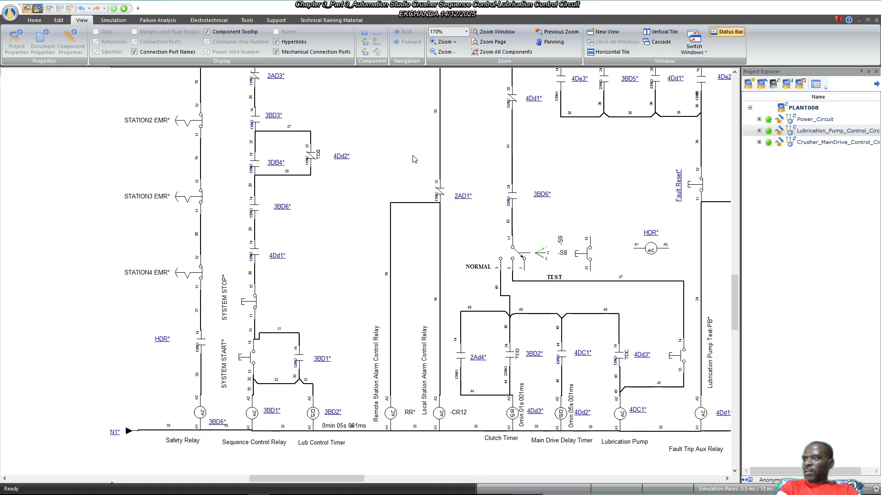
pyautogui.scroll(6, 412, 160)
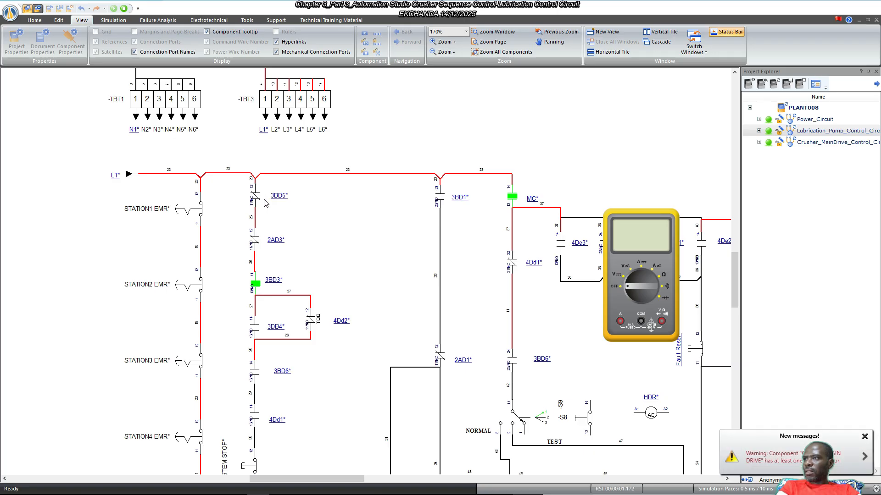
pyautogui.scroll(-2, 263, 252)
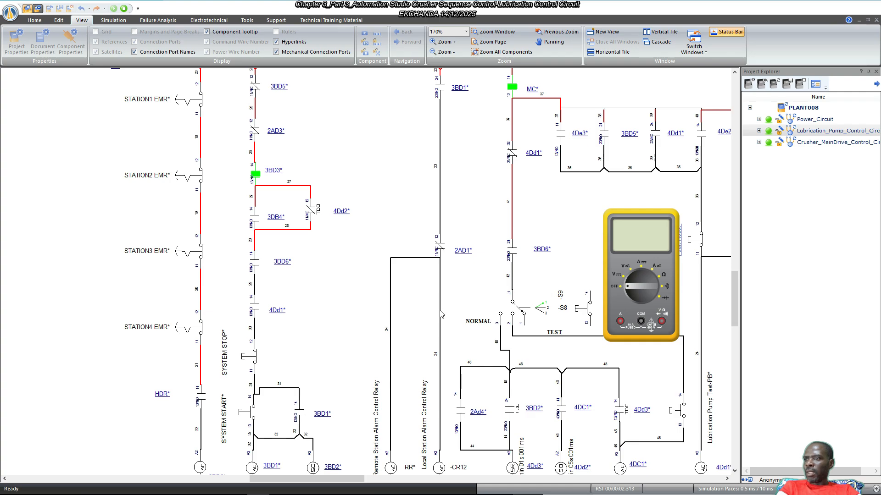
pyautogui.scroll(-1, 436, 303)
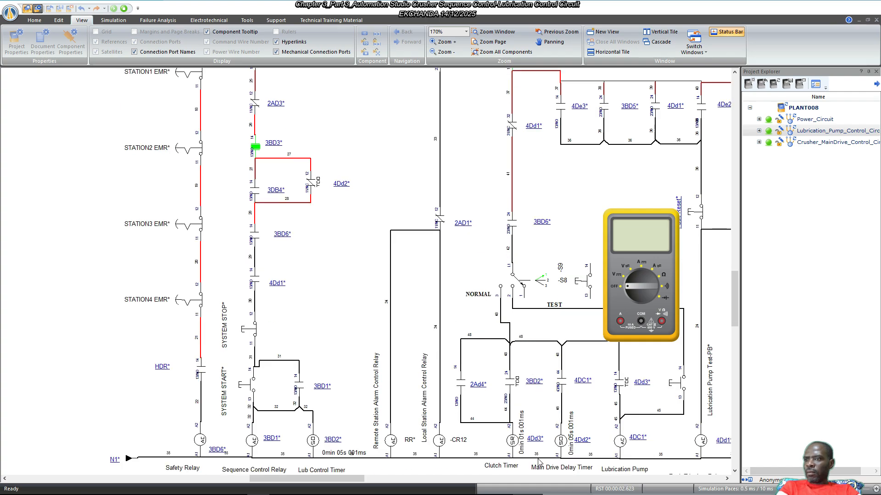
pyautogui.moveTo(359, 476); pyautogui.dragTo(419, 471)
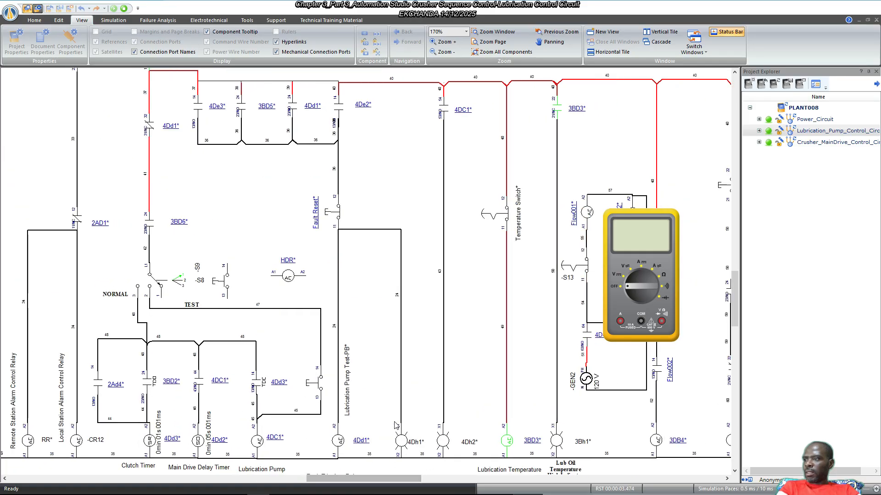
pyautogui.scroll(3, 351, 335)
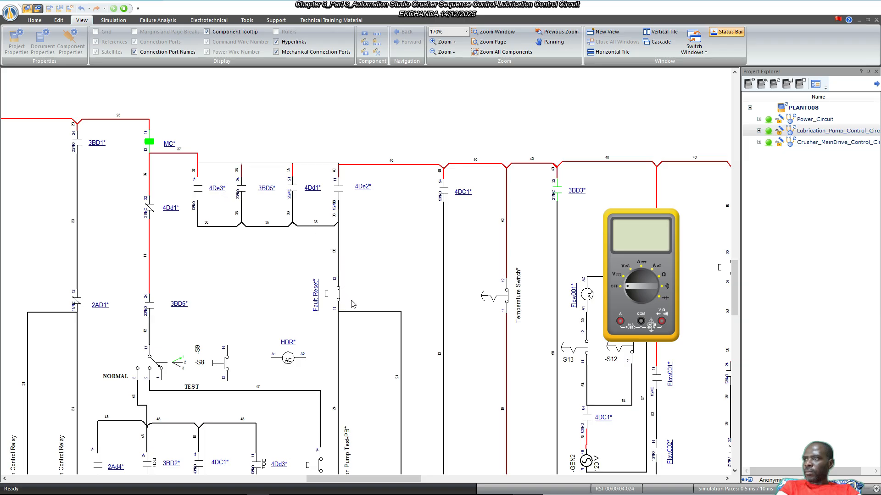
pyautogui.scroll(-5, 353, 302)
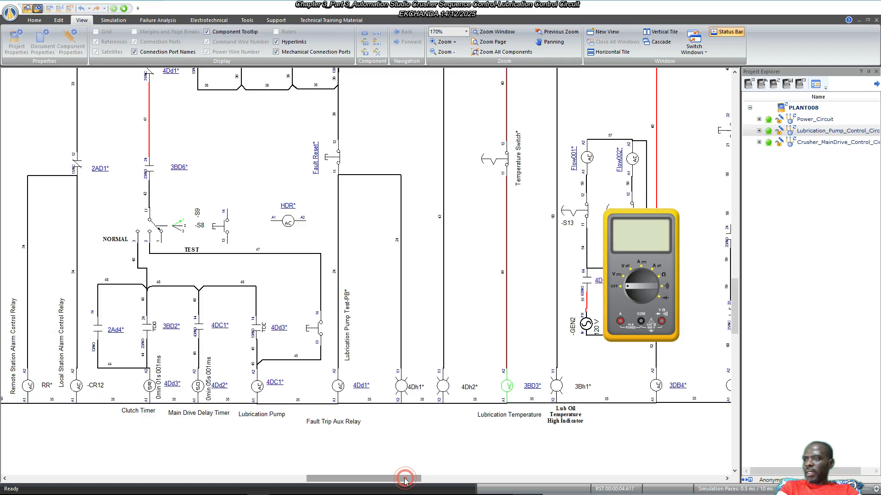
pyautogui.moveTo(403, 477); pyautogui.dragTo(342, 473)
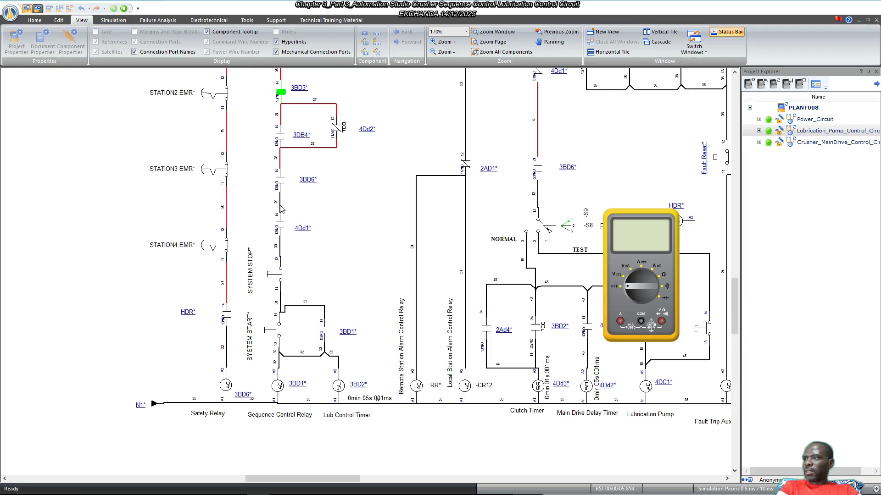
pyautogui.click(123, 8)
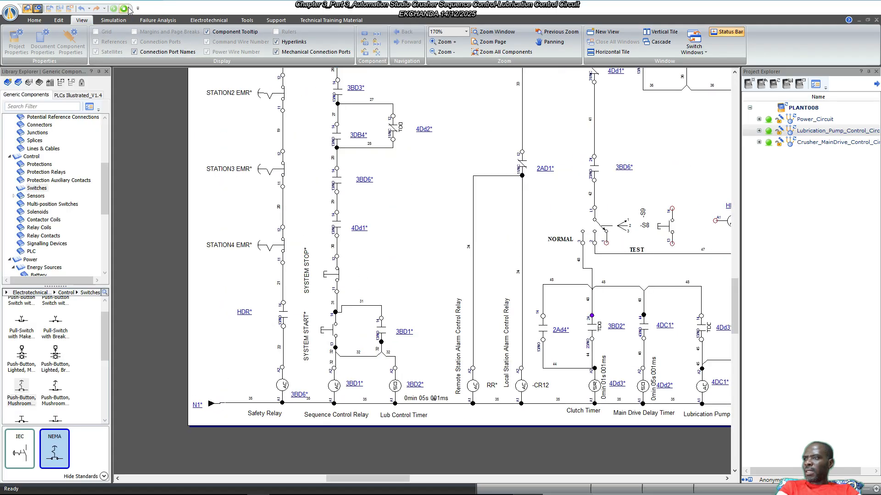
# Change the 4Dd1 contact in the Sequence Control Relay rung to a normally closed contact and close its properties.
pyautogui.doubleClick(339, 224)
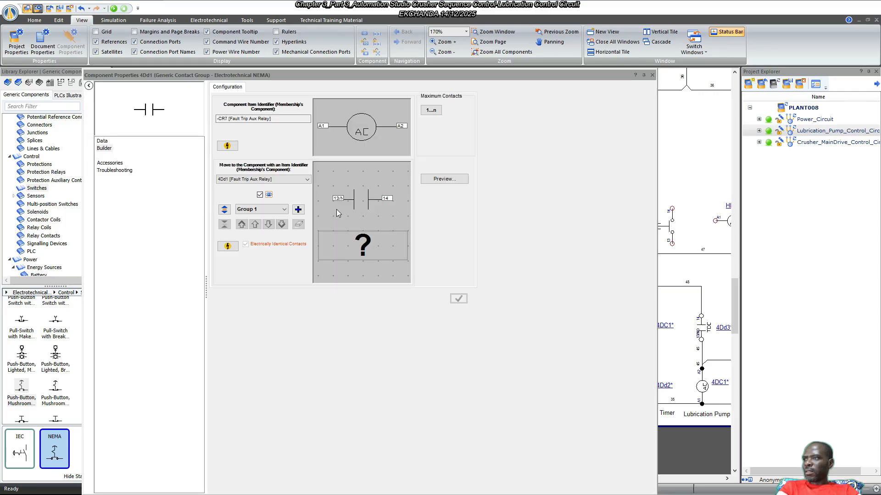
pyautogui.doubleClick(363, 200)
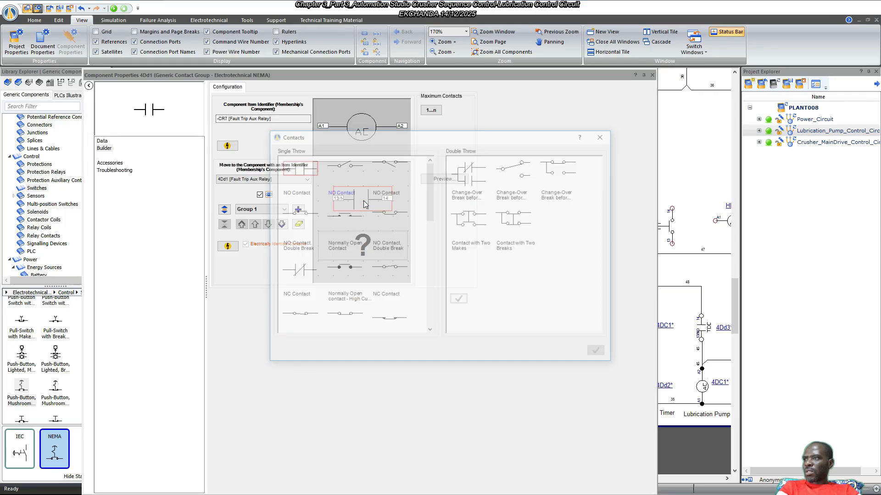
pyautogui.doubleClick(298, 279)
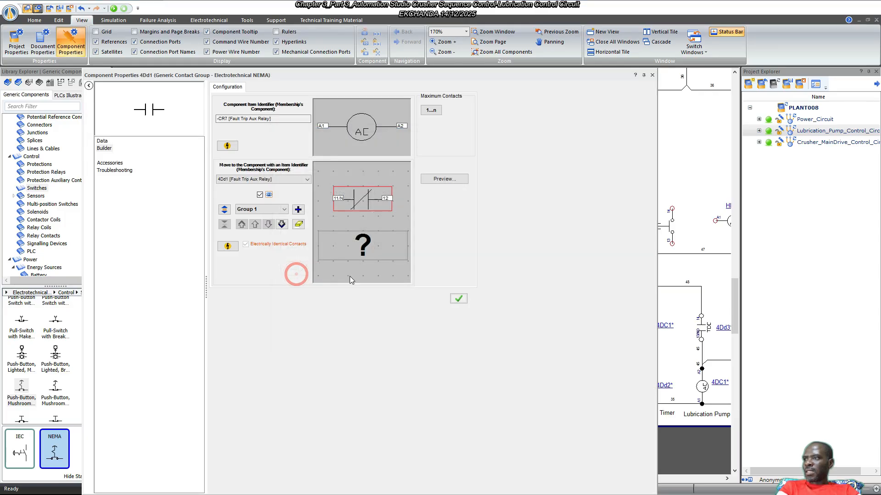
pyautogui.click(459, 299)
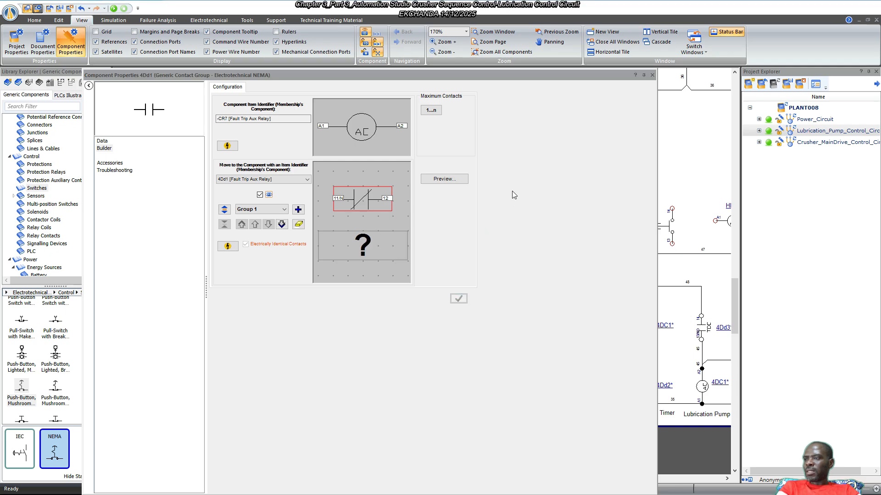
pyautogui.click(652, 76)
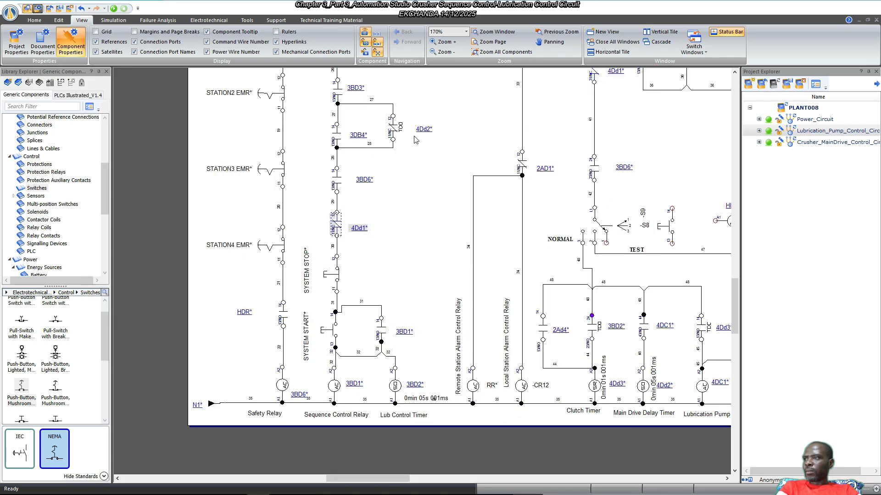
# Simulate the circuit, examine the safety relay and Sequence Control Relay rungs down to the neutral line, and stop the simulation.
pyautogui.click(113, 8)
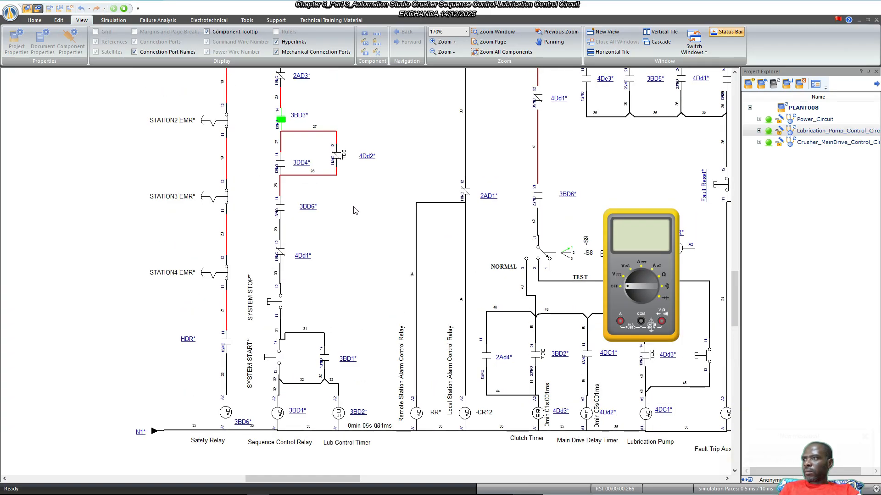
pyautogui.scroll(1, 353, 211)
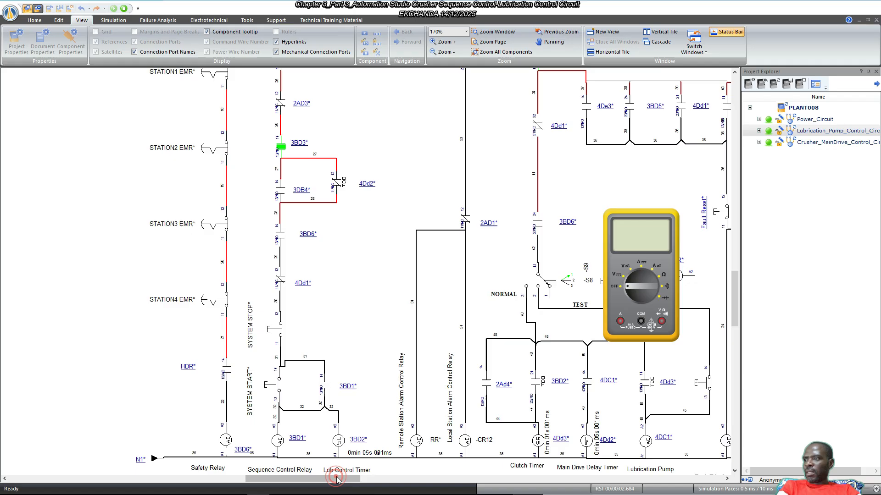
pyautogui.moveTo(337, 478); pyautogui.dragTo(321, 464)
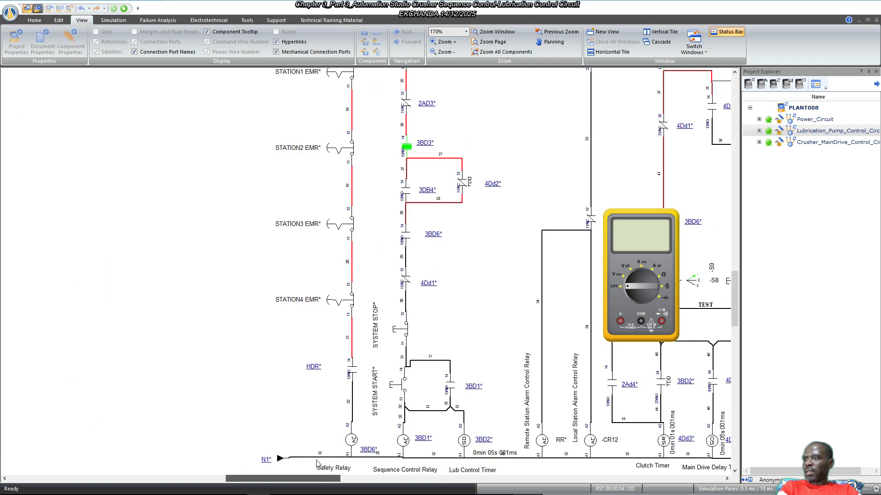
pyautogui.click(124, 9)
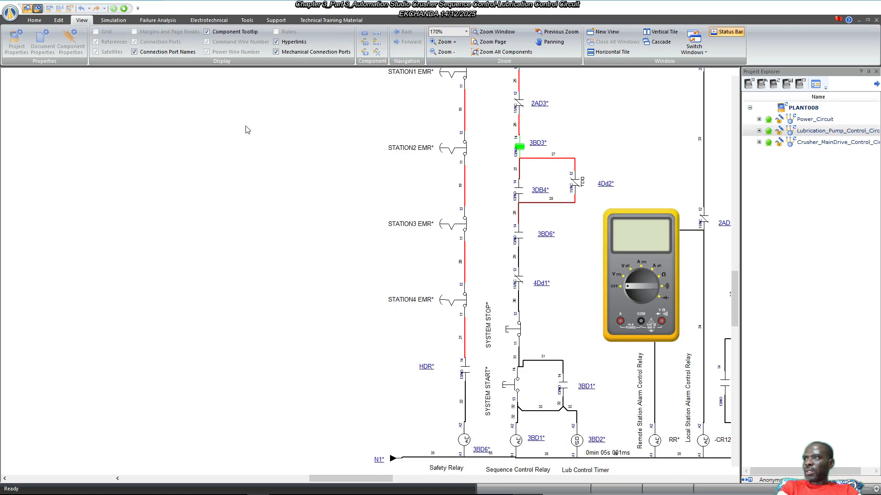
pyautogui.moveTo(369, 478); pyautogui.dragTo(386, 478)
pyautogui.scroll(-1, 313, 360)
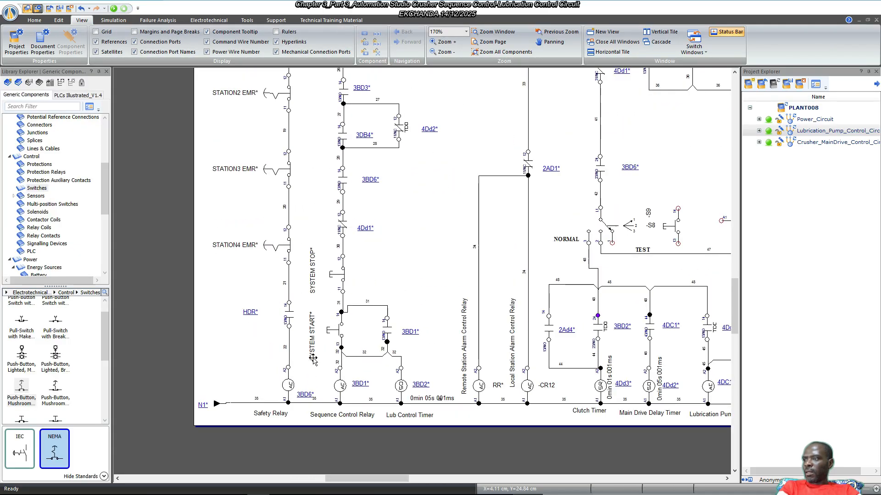
# Move the HDR contact out of the Safety Relay rung, bridge the gap with a wire down to coil 3BD6, and save the project.
pyautogui.click(291, 317)
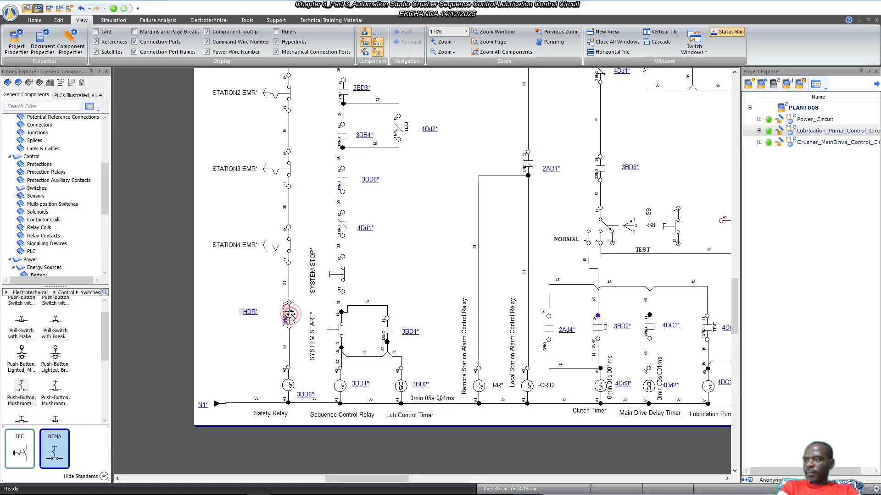
pyautogui.moveTo(252, 322); pyautogui.dragTo(253, 323)
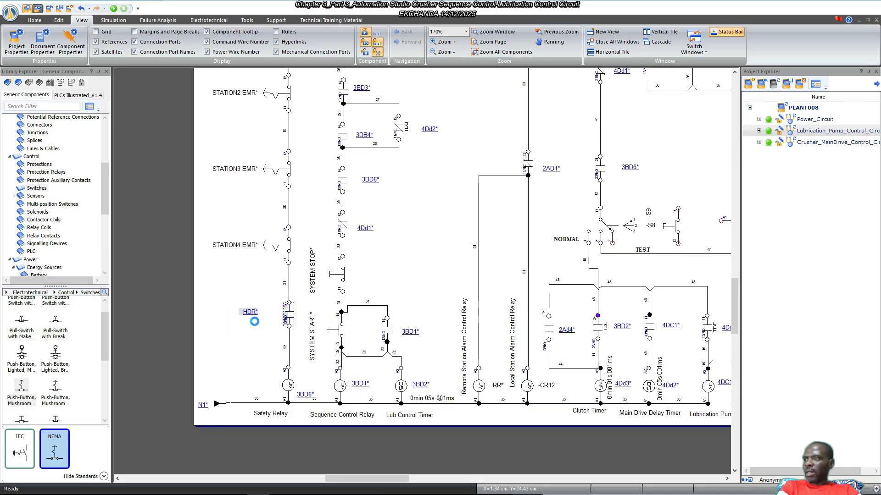
pyautogui.click(281, 309)
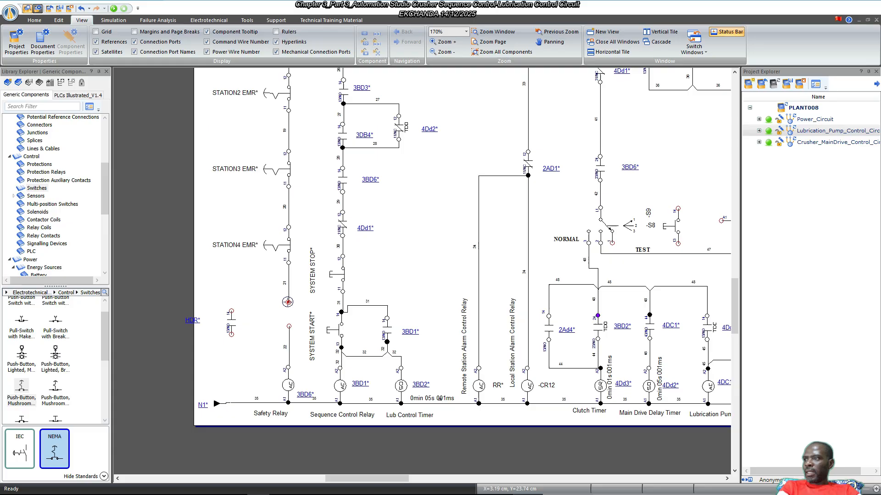
pyautogui.click(289, 326)
pyautogui.click(262, 349)
pyautogui.moveTo(231, 322); pyautogui.dragTo(258, 323)
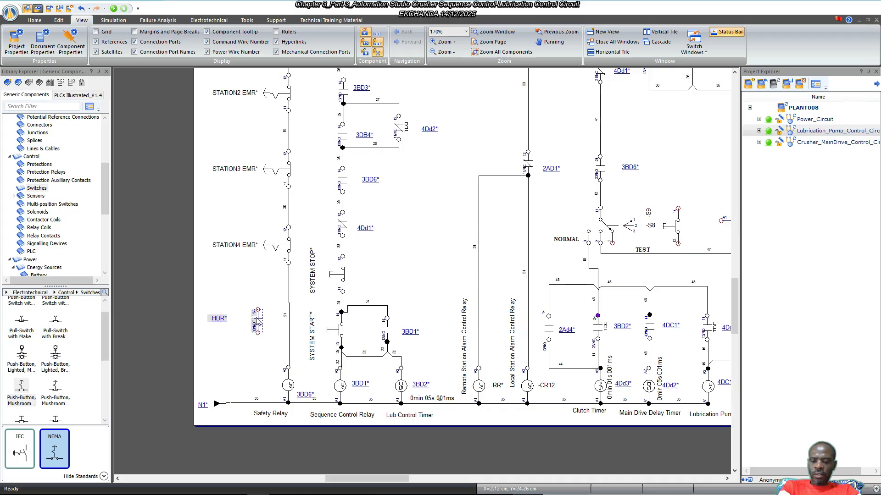
pyautogui.hotkey('ctrl', 's')
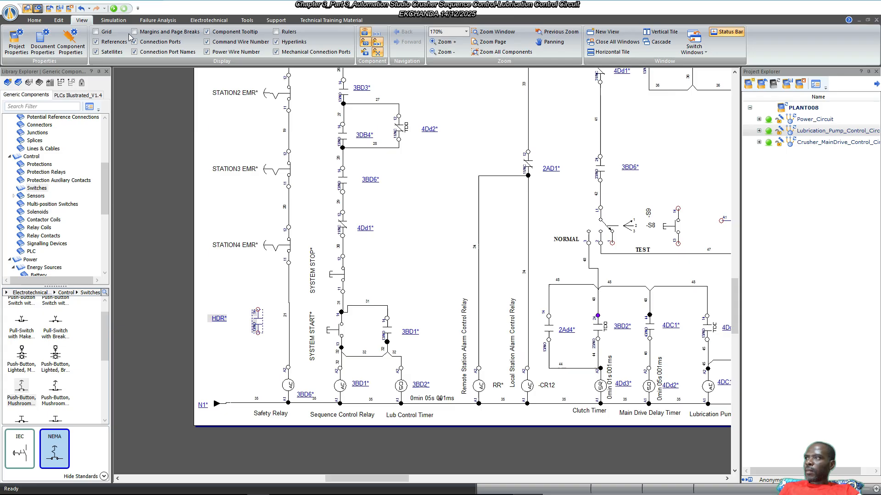
# Start the simulation again and put the multimeter away.
pyautogui.click(113, 9)
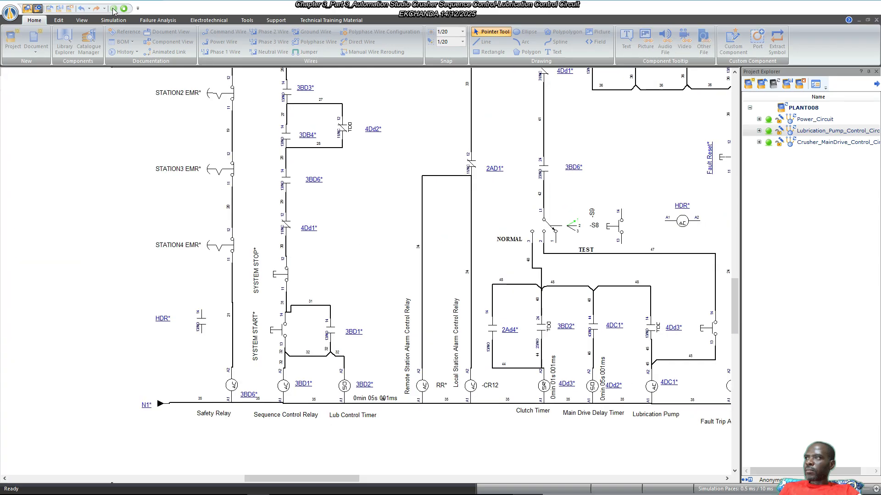
pyautogui.scroll(3, 438, 266)
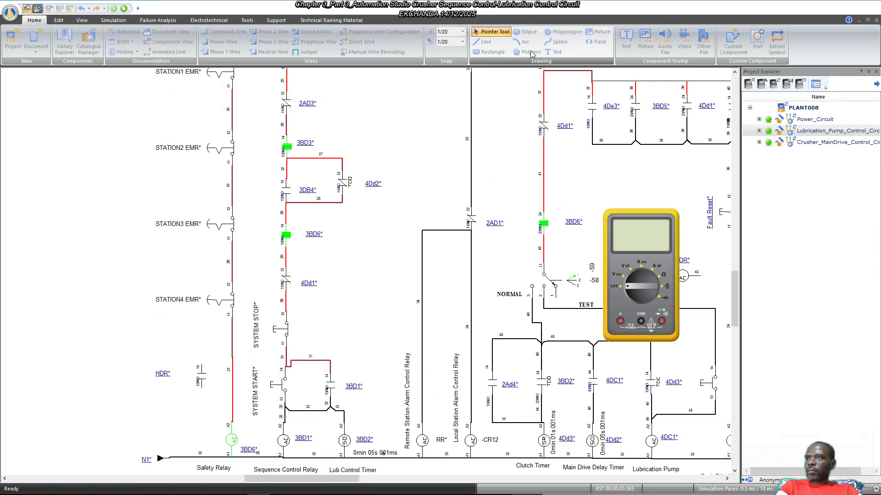
pyautogui.click(113, 20)
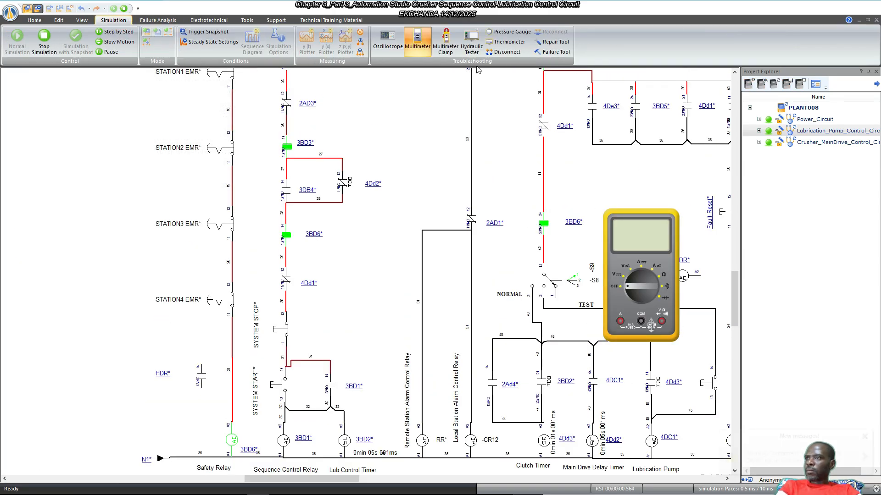
pyautogui.click(423, 42)
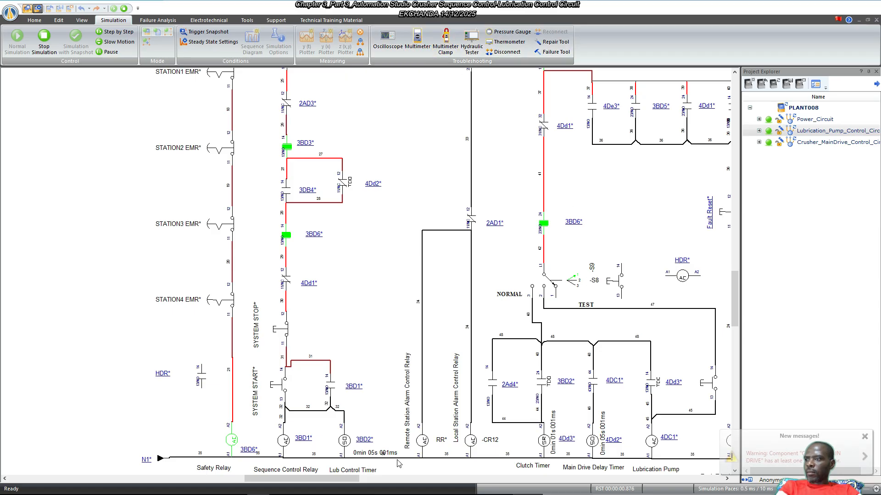
# Trace the Safety Relay and Sequence Control Relay rungs from supply line L1 down to coils 3BD6 and 3BD1.
pyautogui.moveTo(346, 480); pyautogui.dragTo(357, 480)
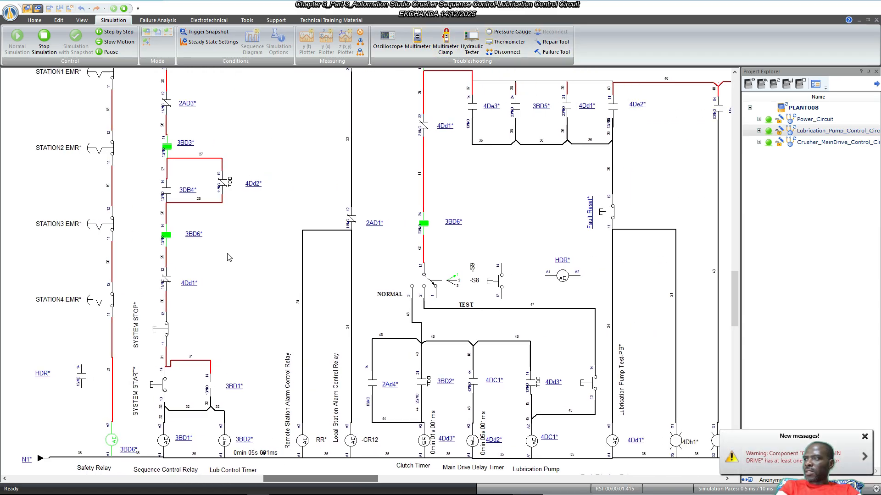
pyautogui.scroll(5, 132, 179)
pyautogui.scroll(-3, 130, 179)
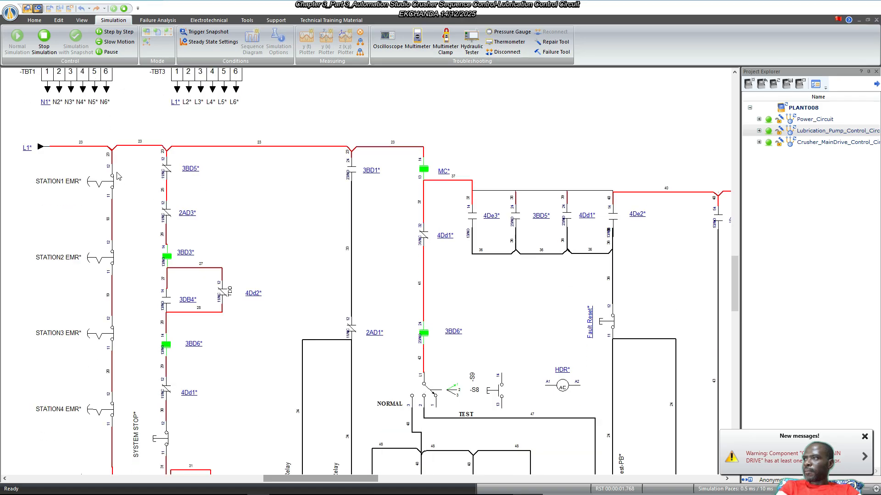
pyautogui.scroll(-3, 118, 176)
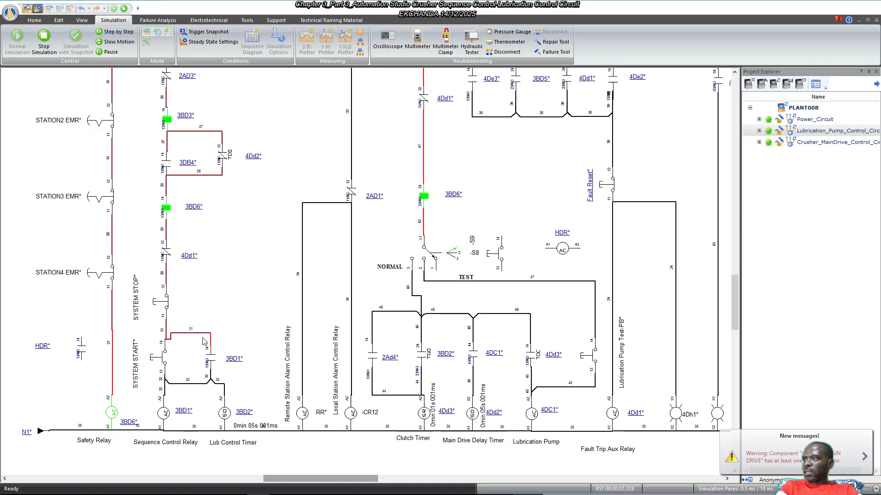
pyautogui.scroll(2, 207, 306)
pyautogui.scroll(-2, 192, 434)
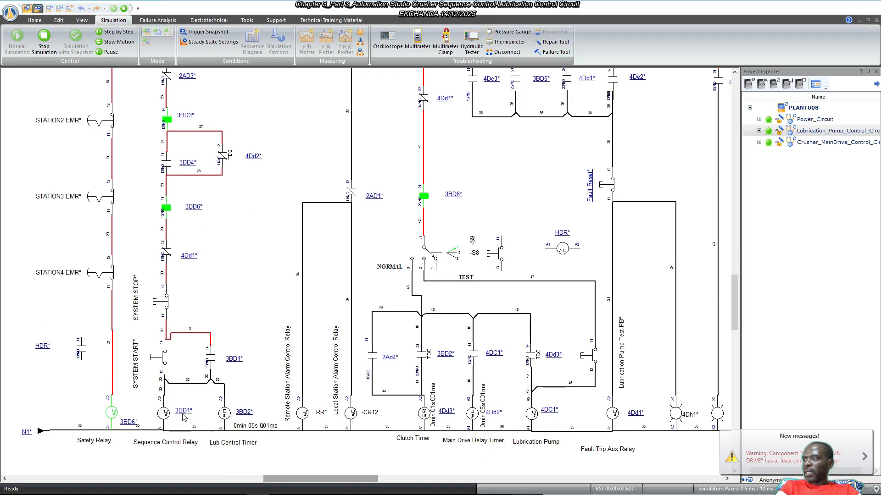
pyautogui.scroll(5, 182, 317)
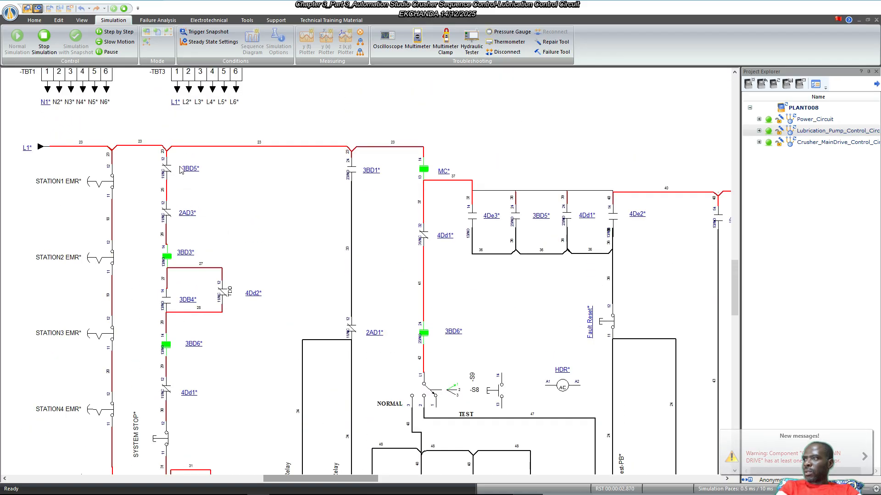
pyautogui.scroll(-4, 182, 169)
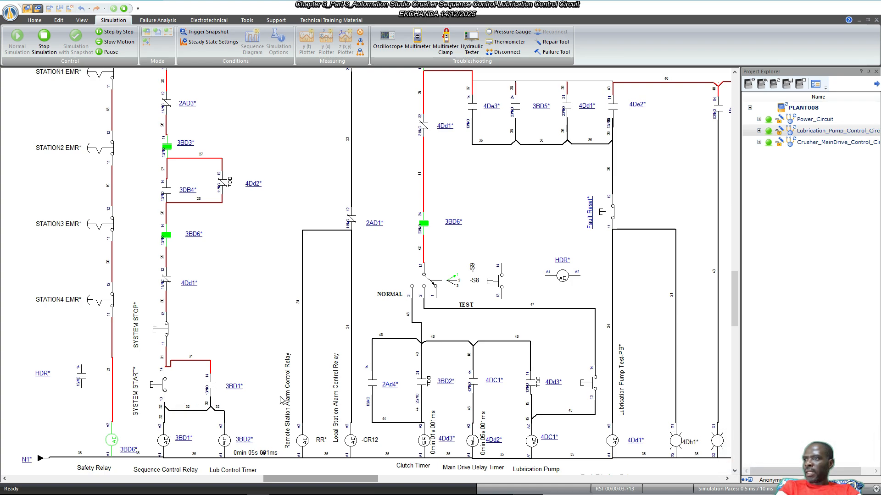
# Trace the branch from contact MC through 4Dd1 and 3BD6 down to the NORMAL/TEST selector switch.
pyautogui.click(341, 479)
pyautogui.moveTo(341, 479); pyautogui.dragTo(346, 480)
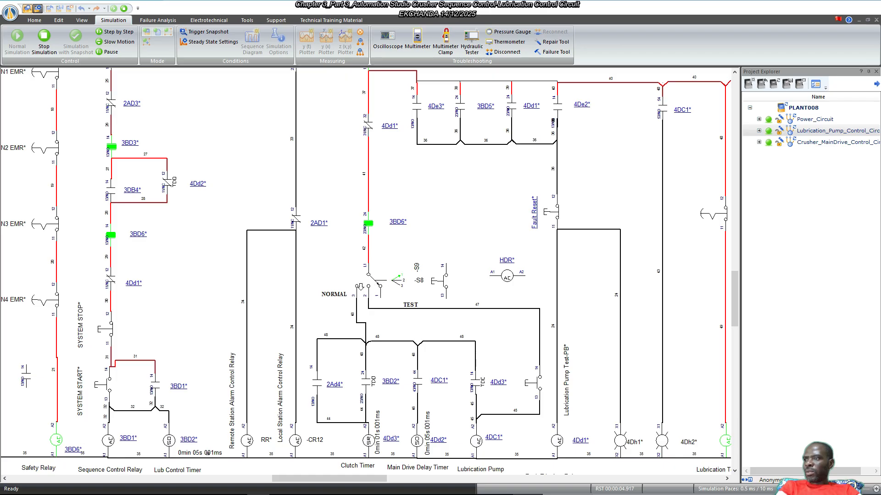
pyautogui.scroll(4, 360, 287)
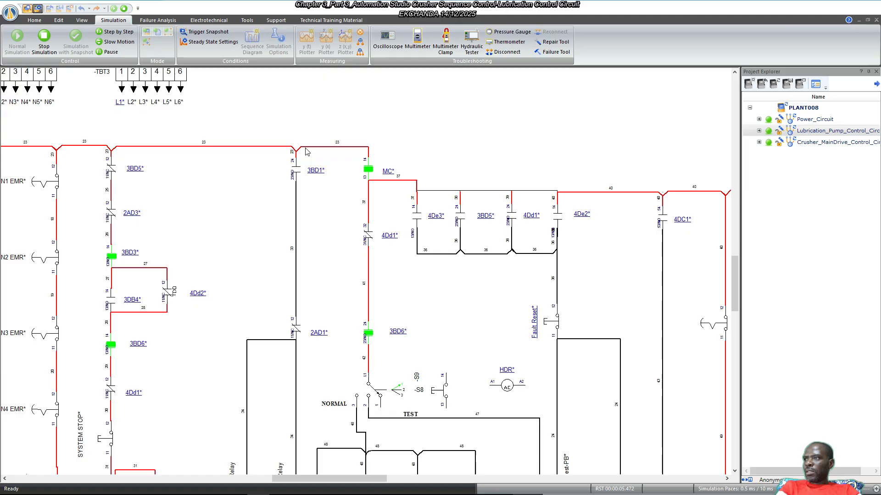
pyautogui.scroll(-3, 307, 210)
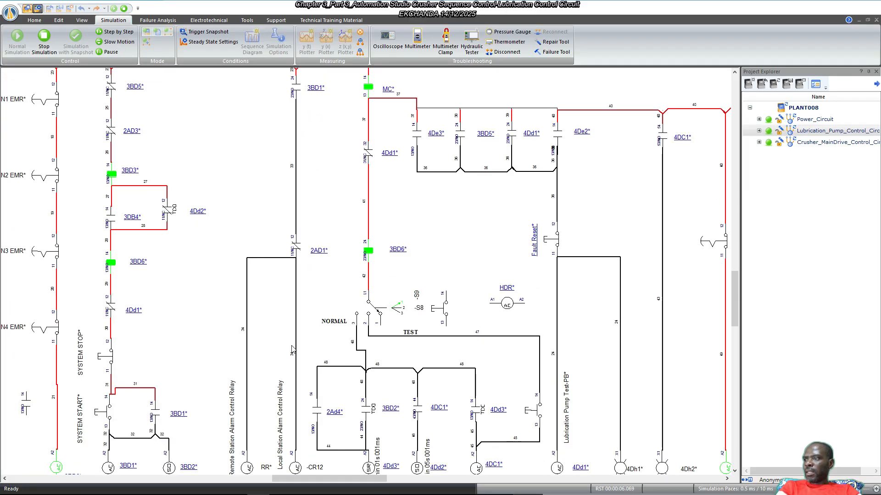
pyautogui.scroll(-1, 298, 321)
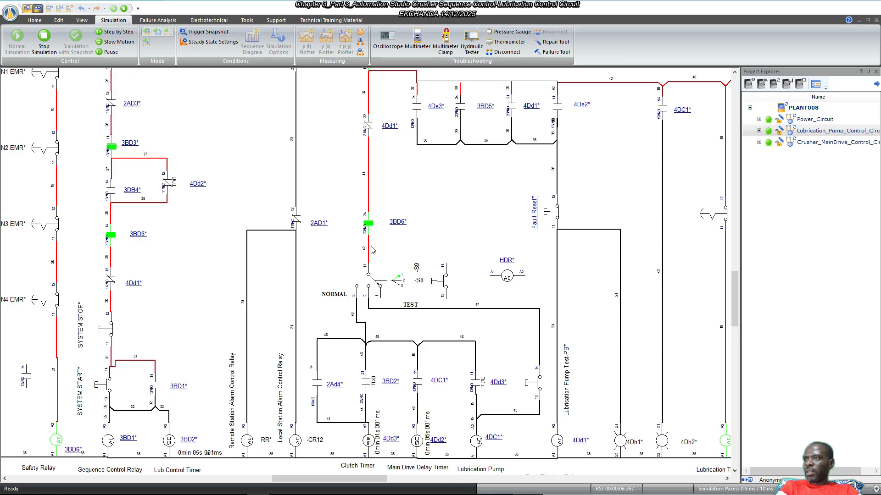
pyautogui.scroll(3, 372, 247)
pyautogui.scroll(-2, 380, 156)
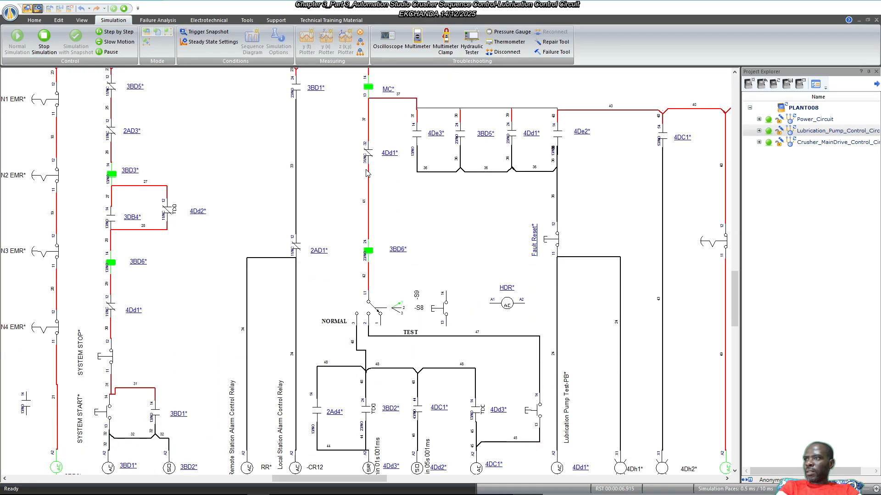
pyautogui.scroll(-3, 368, 175)
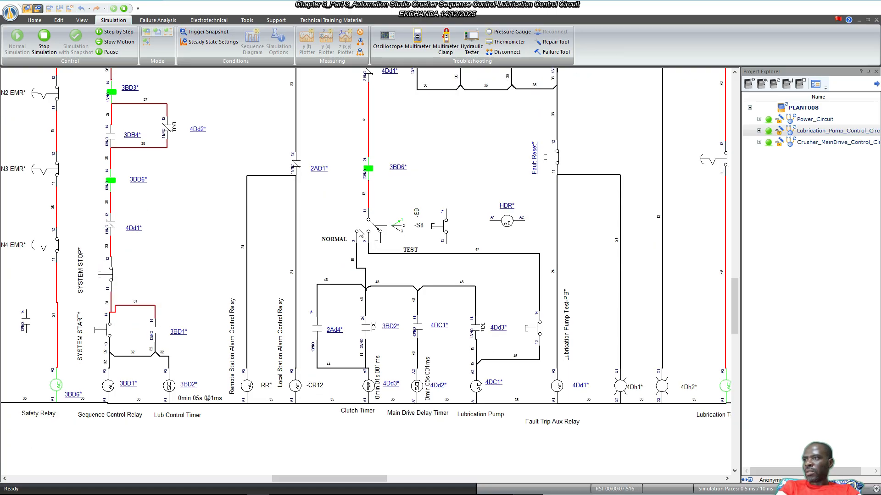
# Turn the selector switch to NORMAL, check the clutch timer, main drive delay timer and lubrication pump branches, and stop the simulation.
pyautogui.click(360, 233)
pyautogui.click(359, 232)
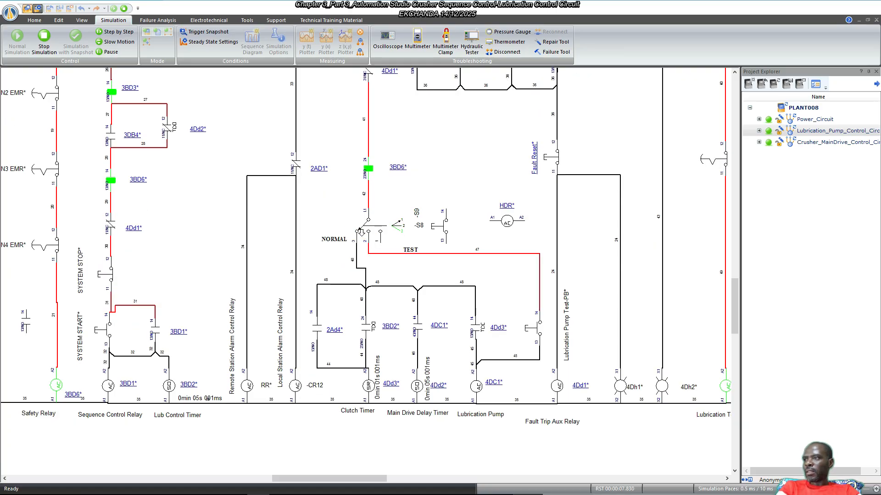
pyautogui.click(360, 232)
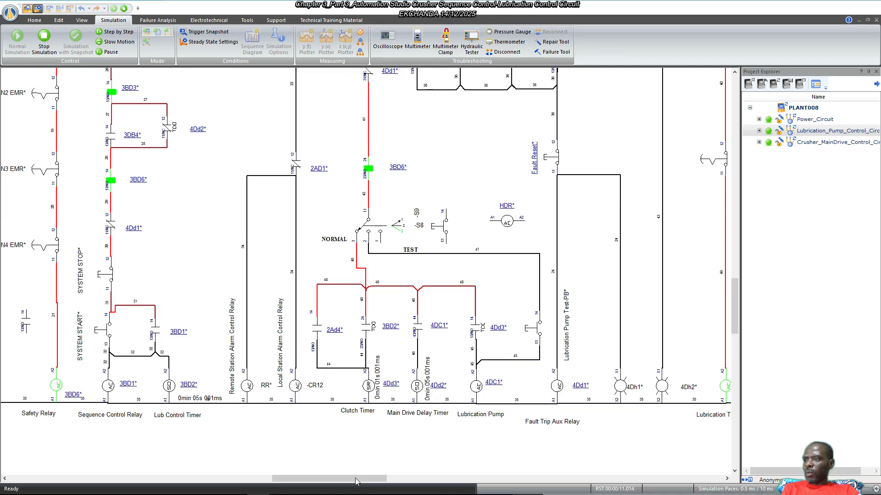
pyautogui.moveTo(351, 479); pyautogui.dragTo(345, 482)
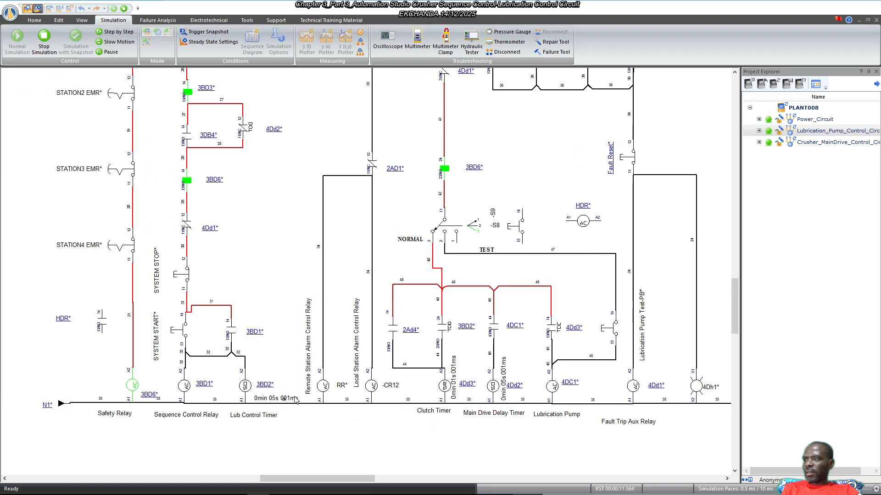
pyautogui.click(123, 8)
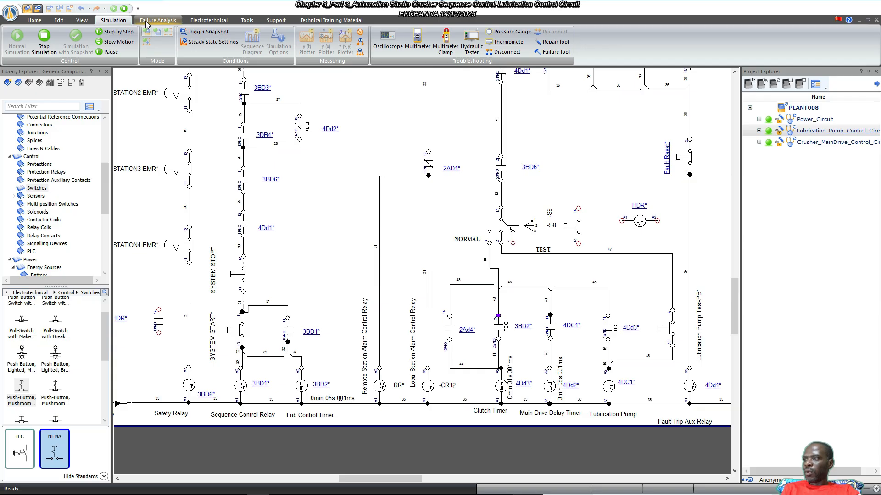
# Rotate the Lub Control Timer's time label left and place it between coil 3BD2 and its tag, shifting the tag away from the coil.
pyautogui.rightClick(321, 399)
pyautogui.moveTo(389, 418)
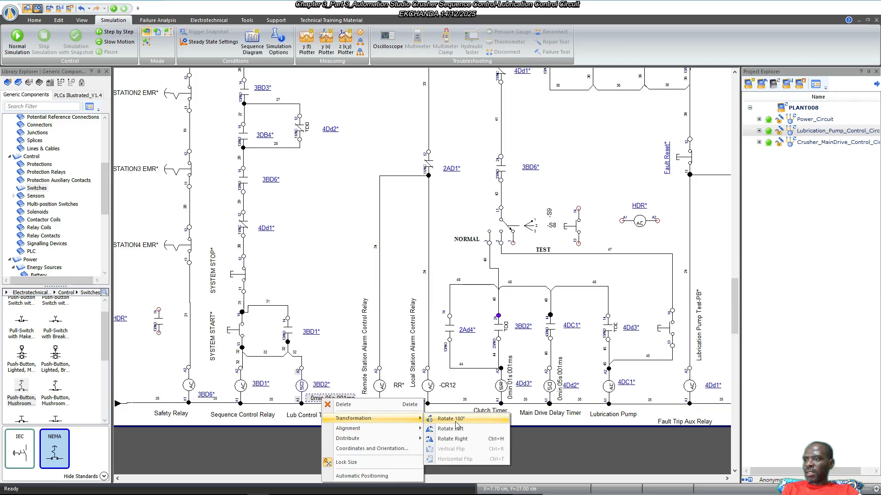
pyautogui.click(451, 429)
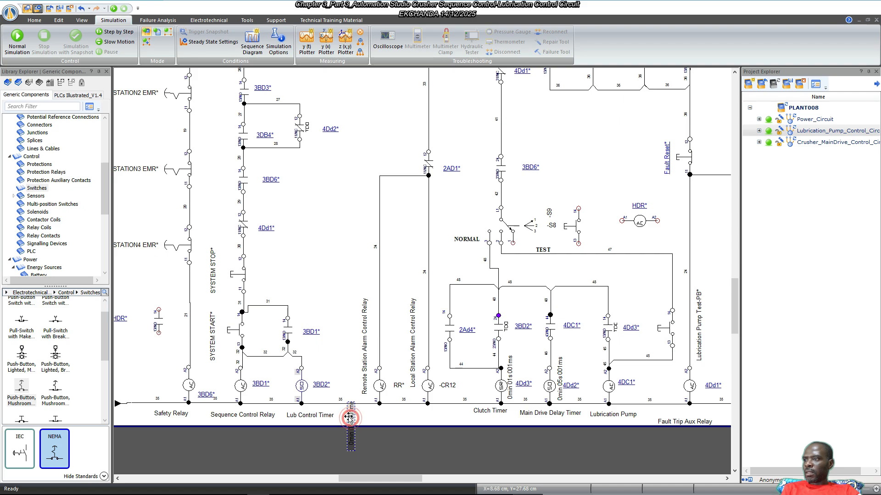
pyautogui.moveTo(349, 417); pyautogui.dragTo(291, 382)
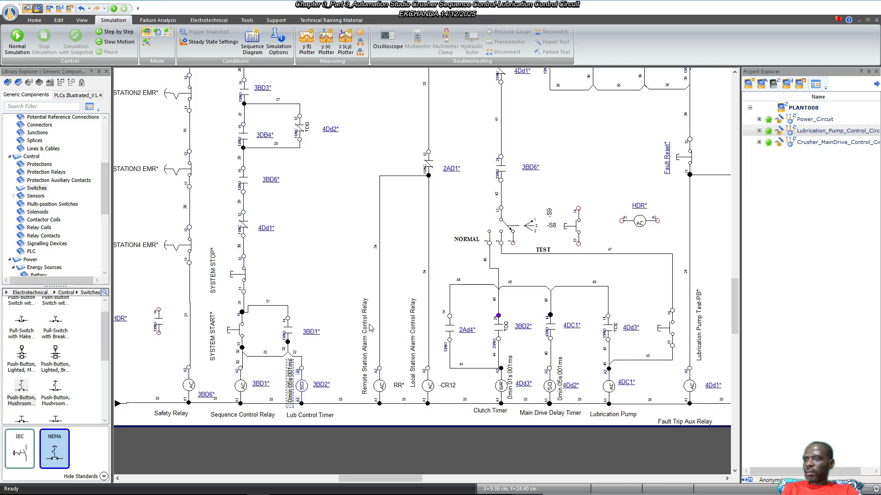
pyautogui.click(321, 384)
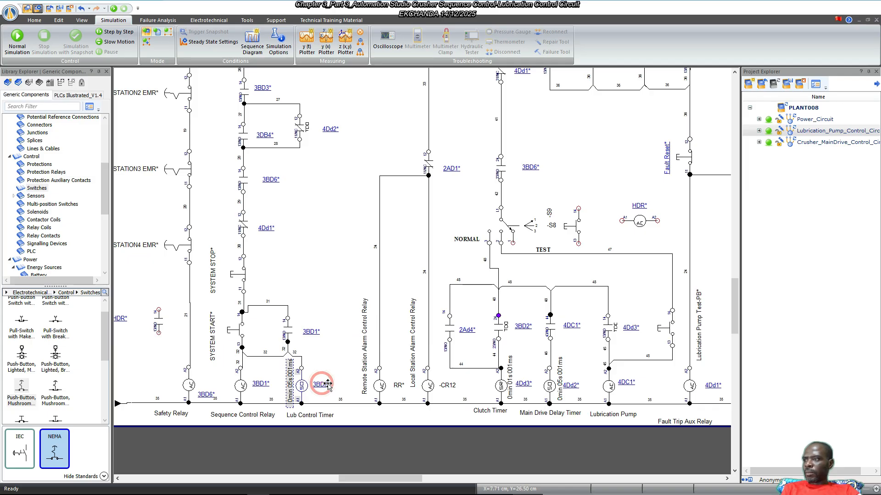
pyautogui.moveTo(333, 386); pyautogui.dragTo(348, 385)
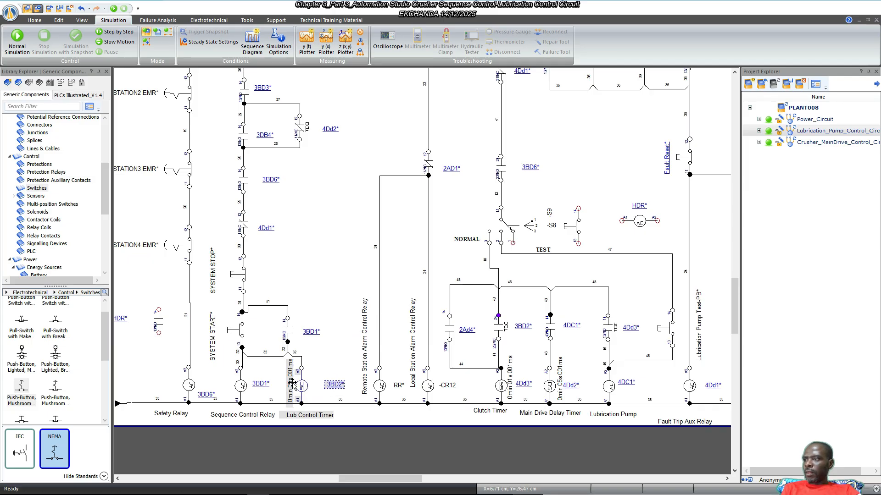
pyautogui.click(290, 385)
pyautogui.moveTo(290, 384); pyautogui.dragTo(313, 383)
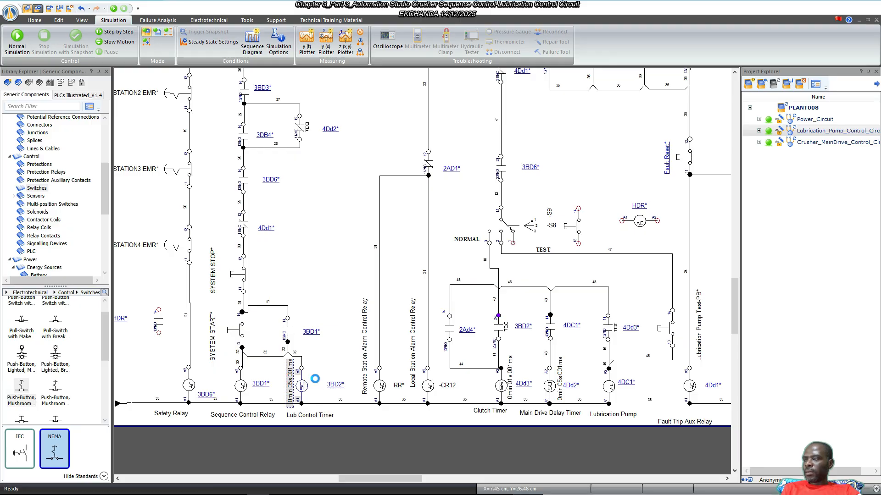
# Start the simulation, check the energized relay branches from L1 to N1, and actuate the SYSTEM START push-button.
pyautogui.click(113, 8)
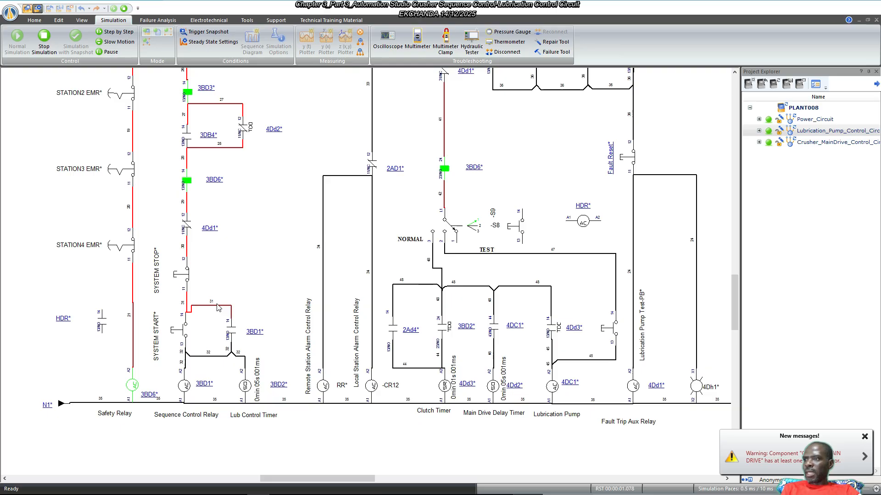
pyautogui.scroll(4, 218, 307)
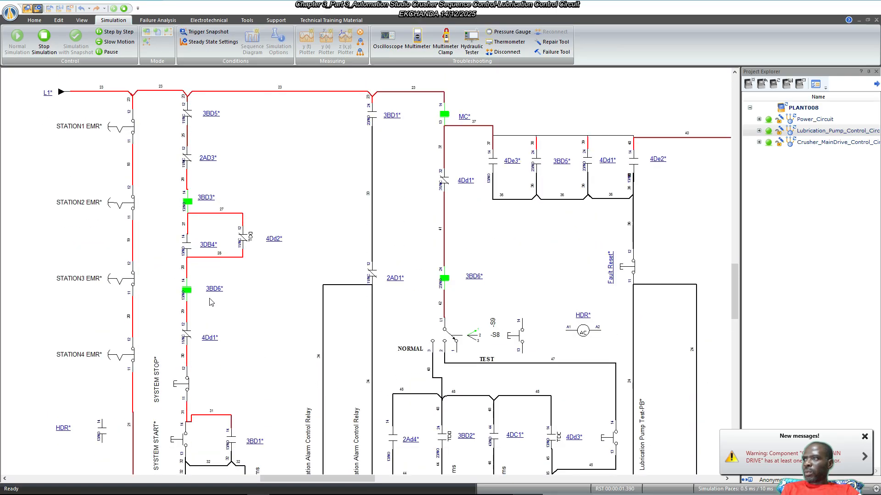
pyautogui.scroll(-1, 211, 303)
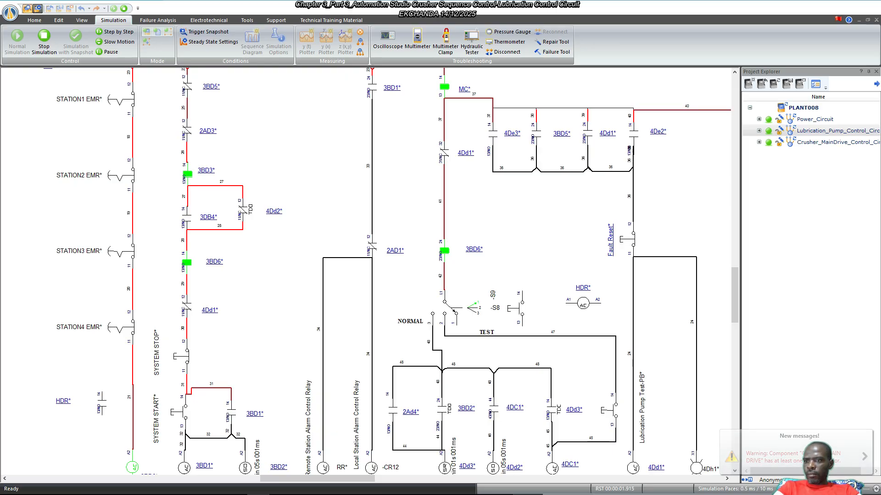
pyautogui.scroll(-3, 368, 271)
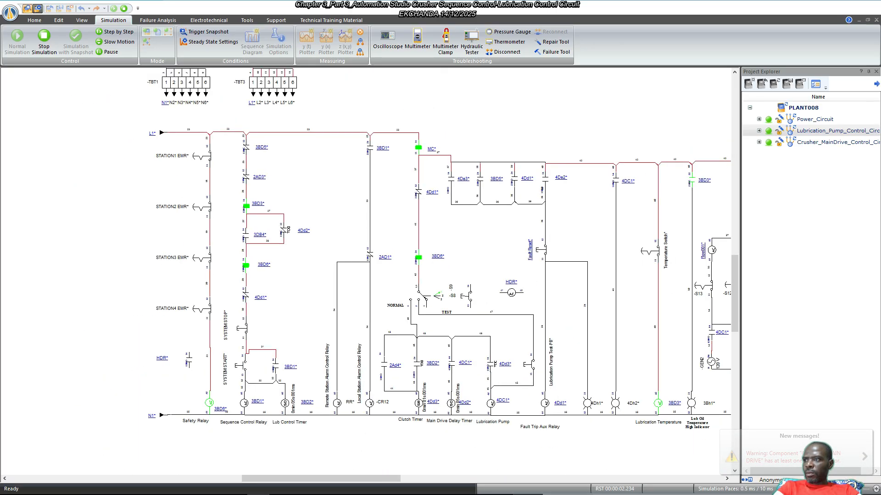
pyautogui.scroll(2, 364, 272)
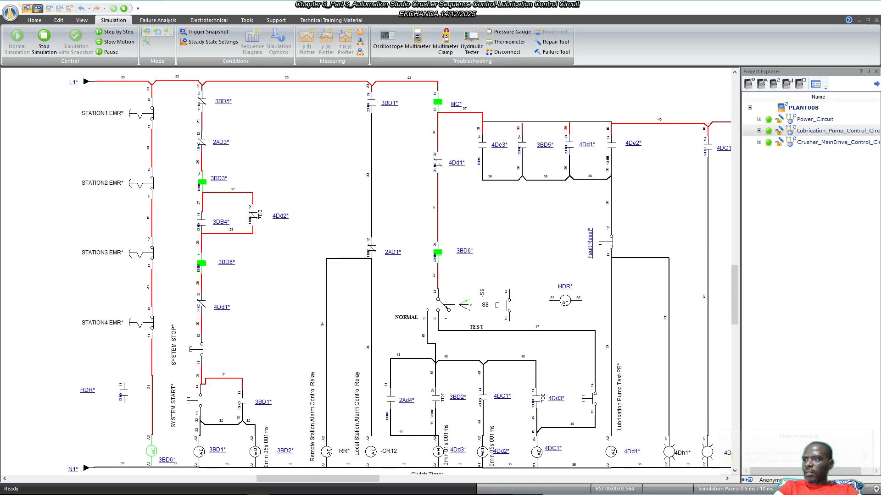
pyautogui.click(373, 480)
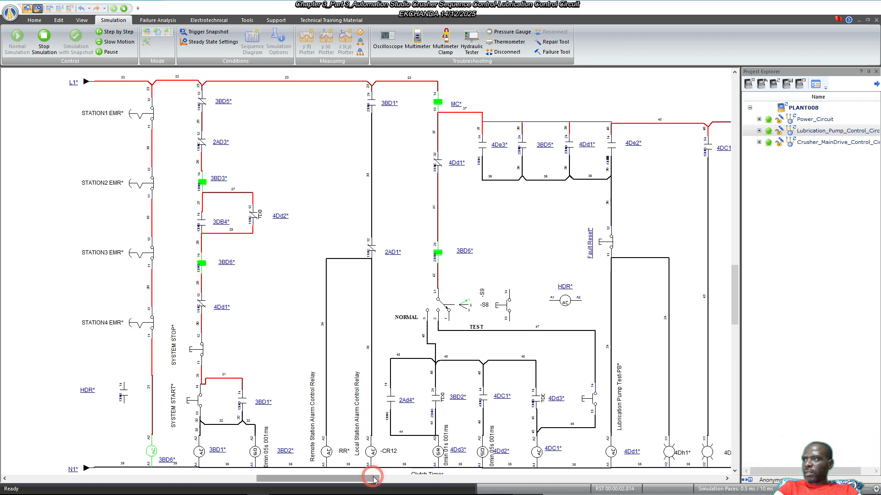
pyautogui.moveTo(372, 479); pyautogui.dragTo(392, 469)
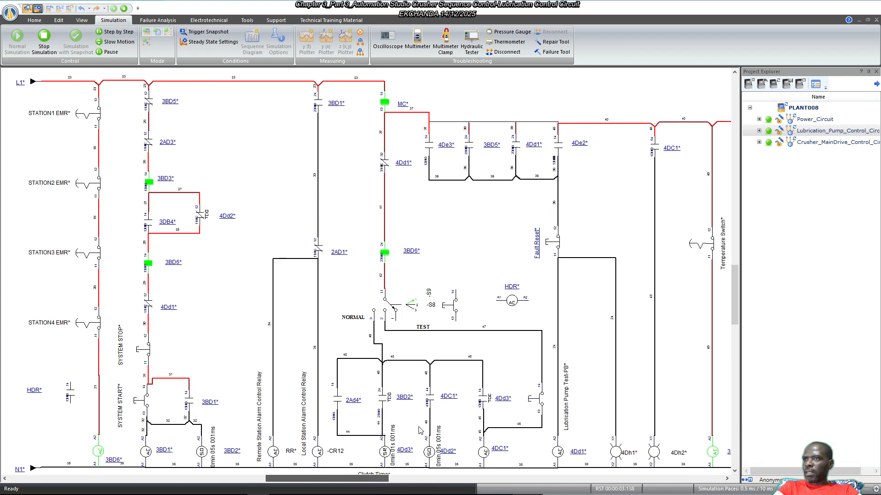
pyautogui.scroll(-1, 418, 429)
pyautogui.scroll(1, 419, 430)
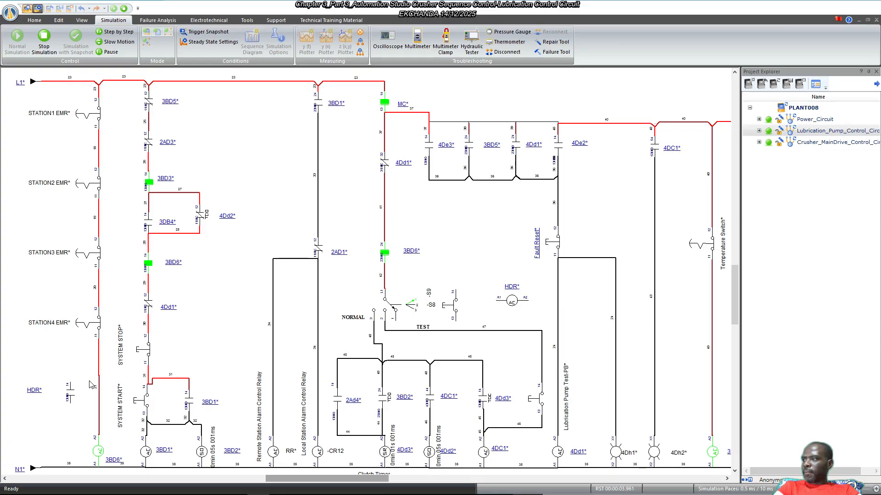
pyautogui.click(147, 396)
pyautogui.click(147, 399)
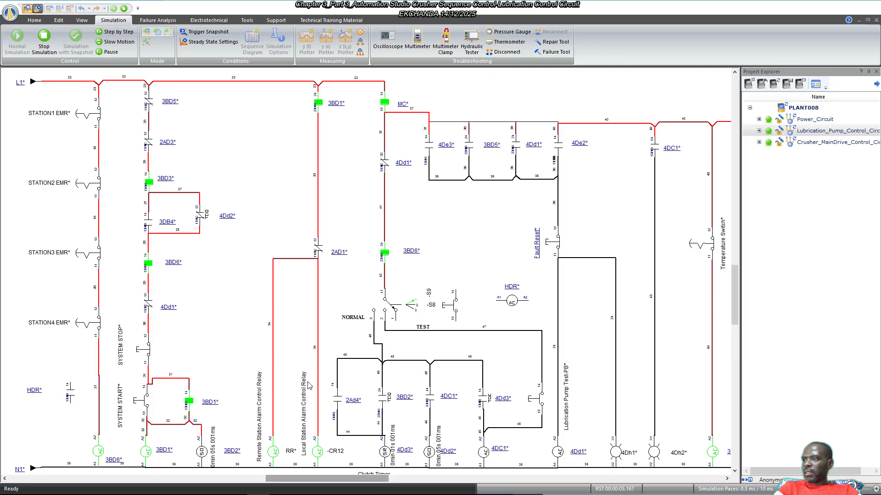
# Turn the selector switch to NORMAL and follow the clutch timer, main drive delay timer and lubrication pump branches.
pyautogui.scroll(-1, 316, 441)
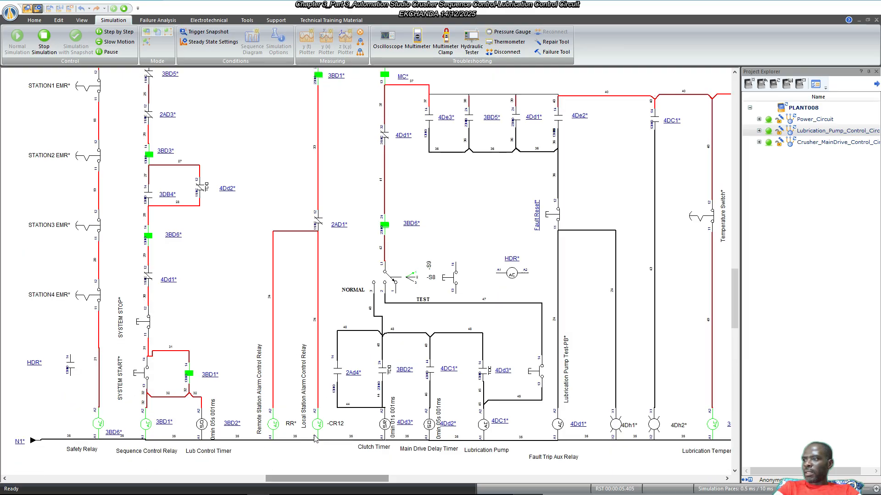
pyautogui.scroll(1, 314, 425)
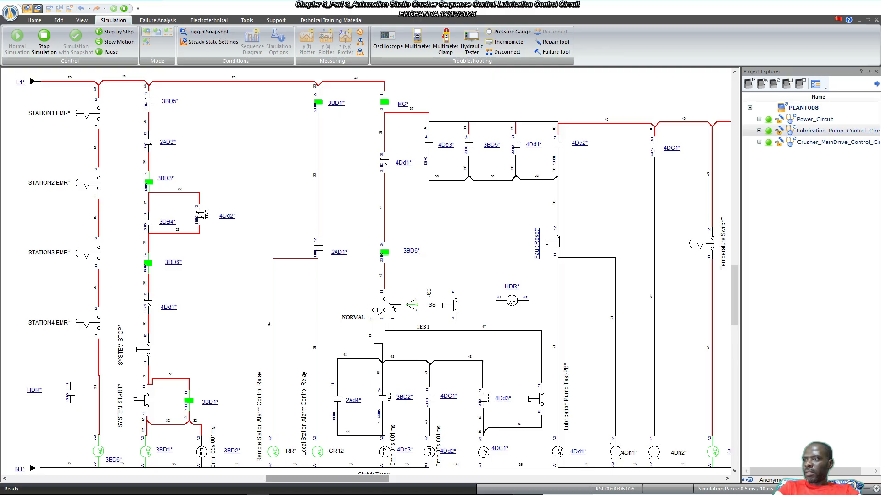
pyautogui.click(379, 312)
pyautogui.click(384, 329)
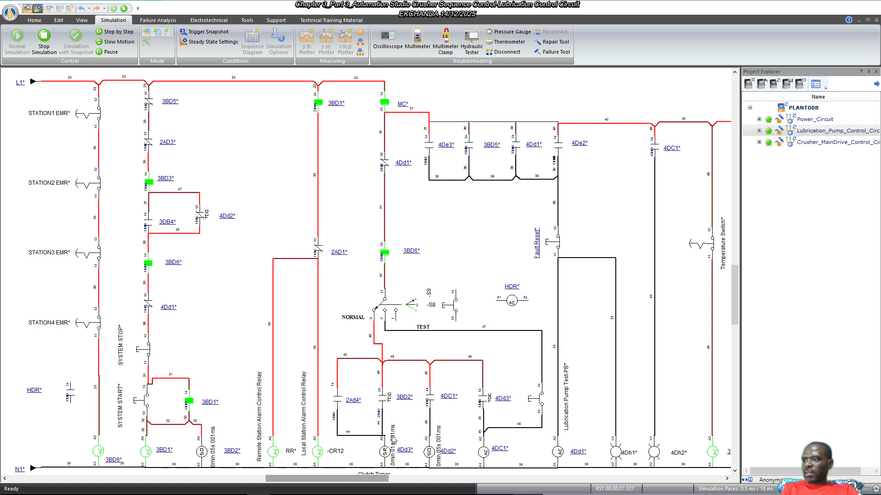
pyautogui.scroll(-1, 393, 439)
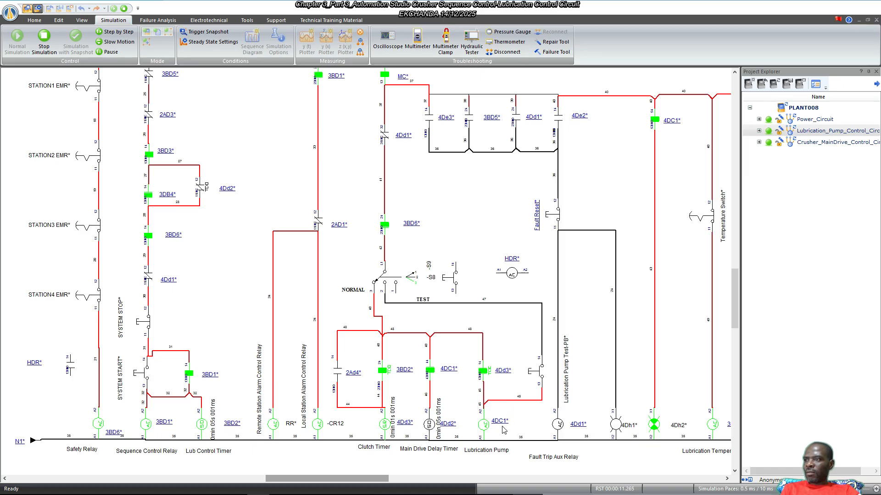
# Shut down the running sequence with the SYSTEM STOP push-button and restart the simulation.
pyautogui.click(149, 326)
pyautogui.click(149, 326)
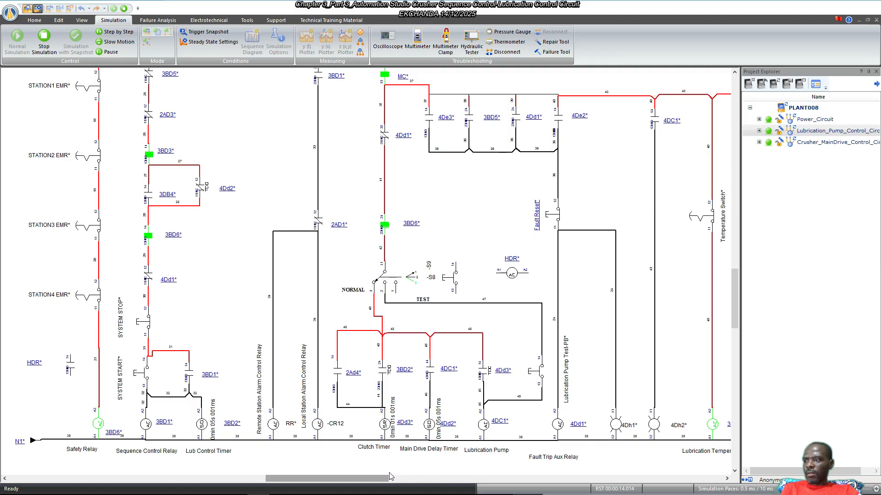
pyautogui.moveTo(372, 480); pyautogui.dragTo(398, 480)
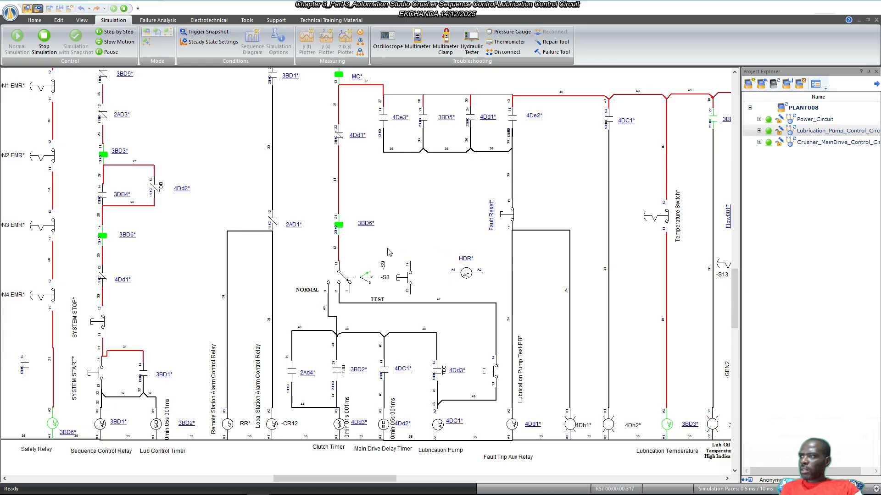
# Actuate SYSTEM START again and turn the selector switch to NORMAL to run the lubrication pump sequence.
pyautogui.scroll(1, 430, 259)
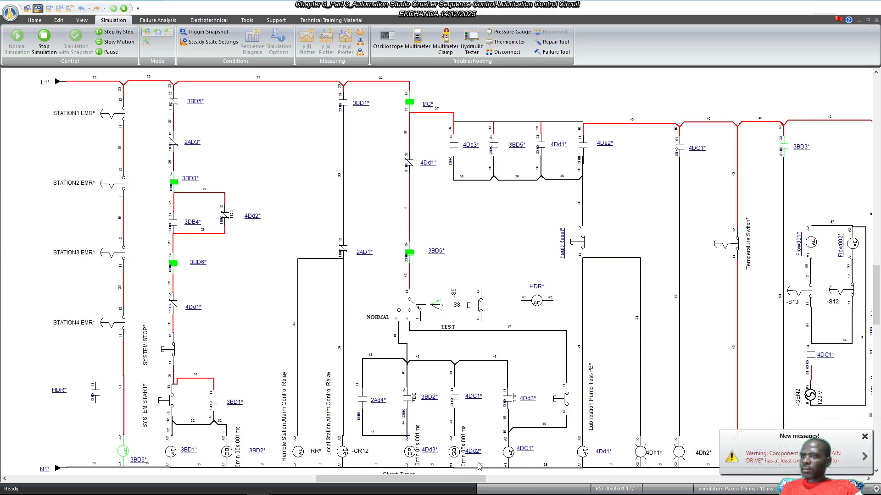
pyautogui.hscroll(2, 480, 479)
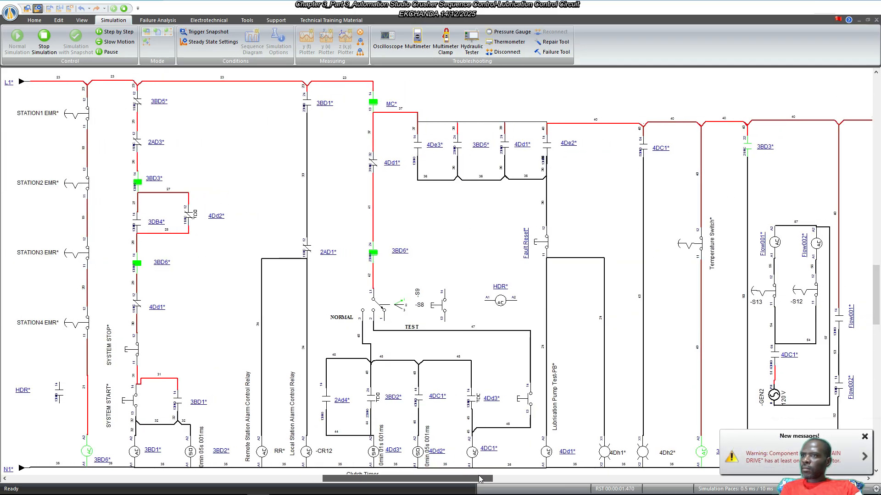
pyautogui.hscroll(1, 480, 480)
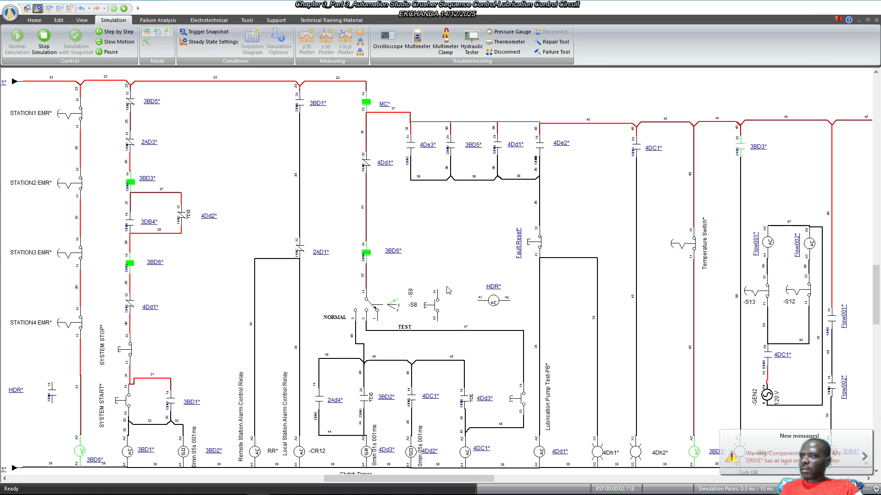
pyautogui.click(128, 408)
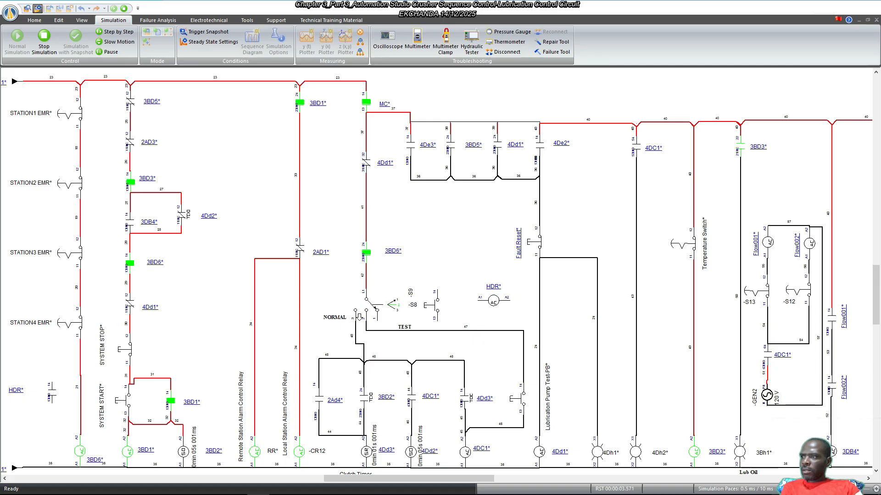
pyautogui.click(359, 316)
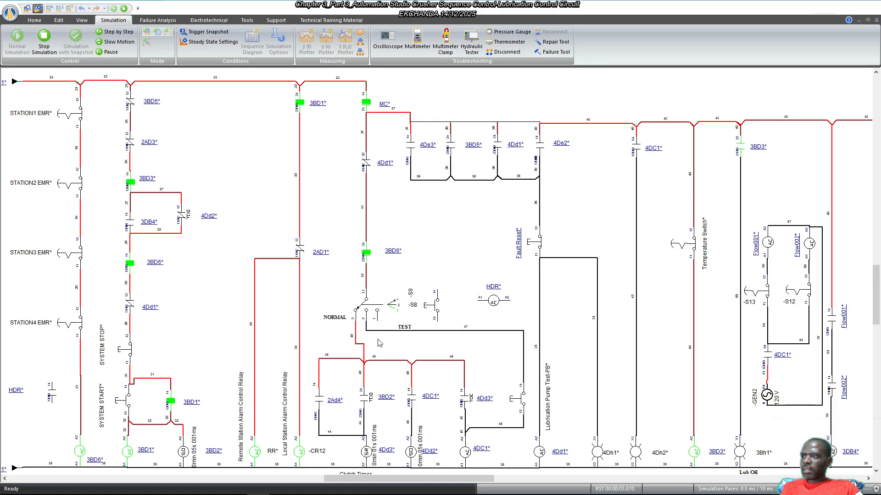
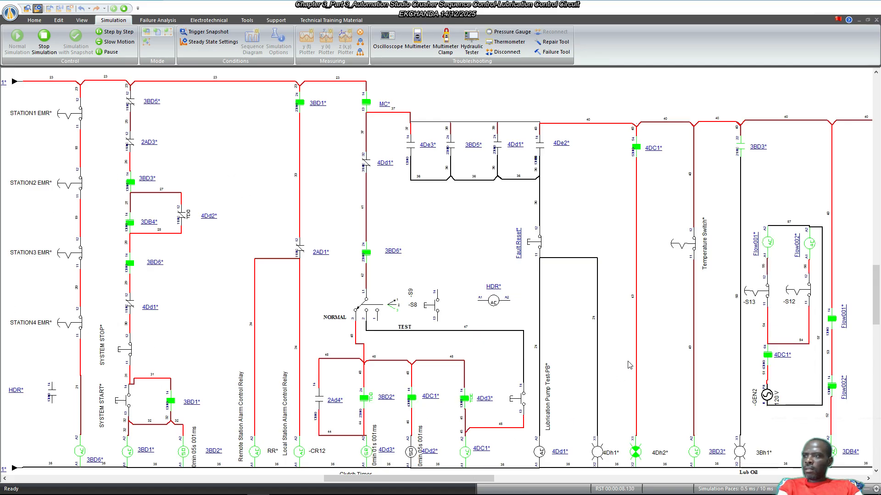
# Examine the pump indicator, temperature switch and oil flow switch branches up to contact 4Dd2 in the 3BD5 rung.
pyautogui.hscroll(1, 629, 366)
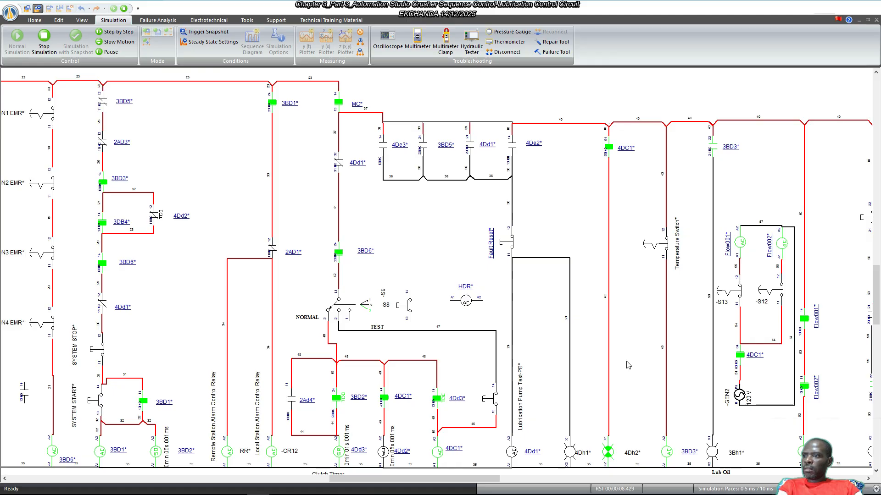
pyautogui.hscroll(1, 628, 365)
pyautogui.hscroll(1, 628, 365)
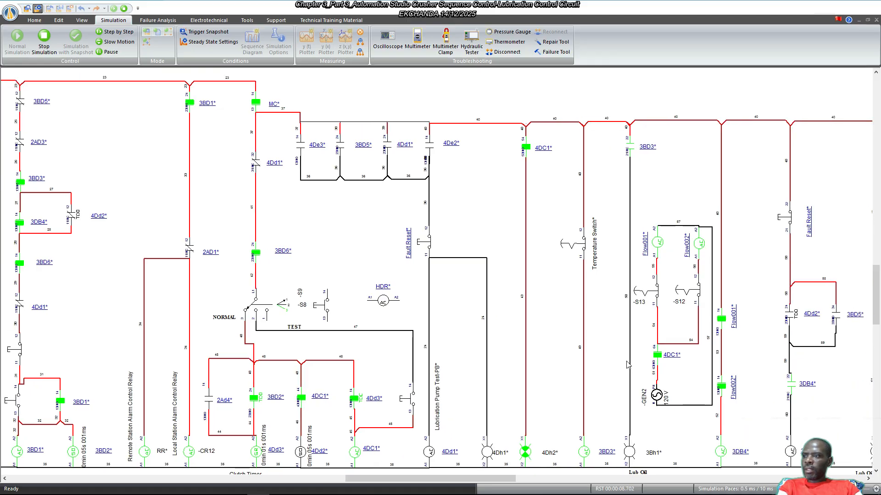
pyautogui.hscroll(3, 628, 365)
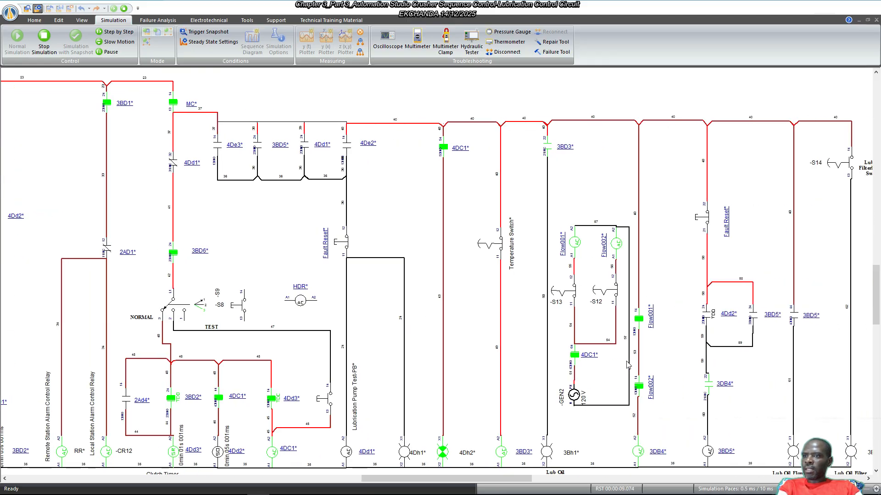
pyautogui.hscroll(1, 629, 365)
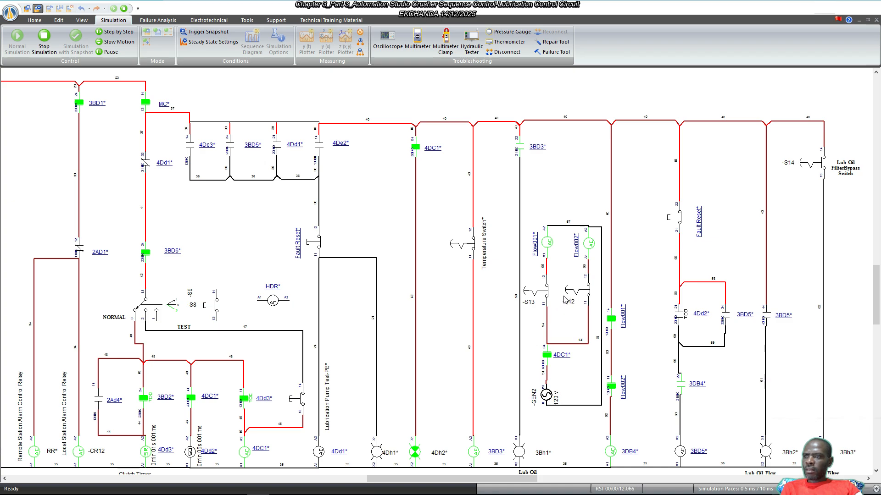
pyautogui.click(685, 314)
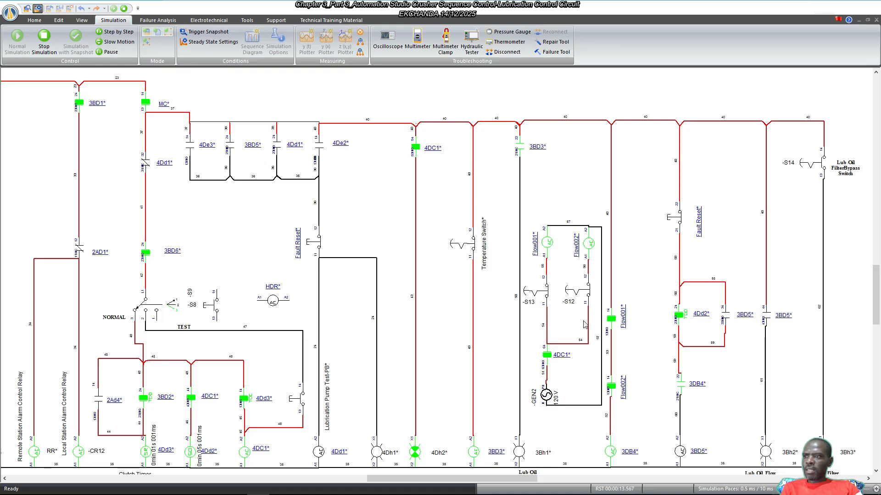
# Open flow switch -S13 to simulate an oil flow fault, and clear the trip with the Fault Reset push-button.
pyautogui.click(548, 299)
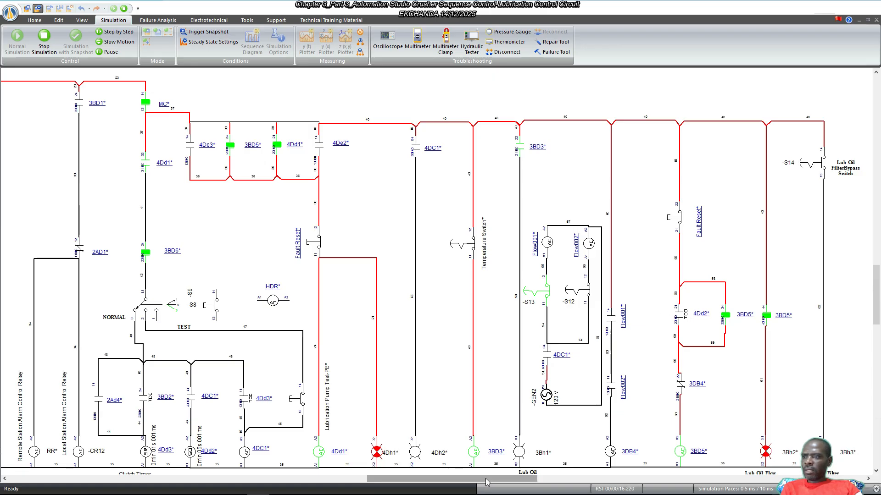
pyautogui.moveTo(487, 482); pyautogui.dragTo(437, 481)
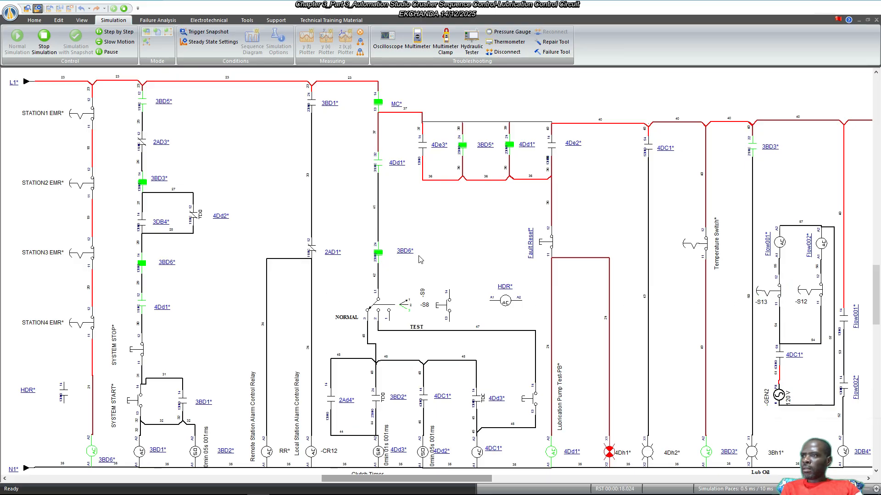
pyautogui.click(552, 246)
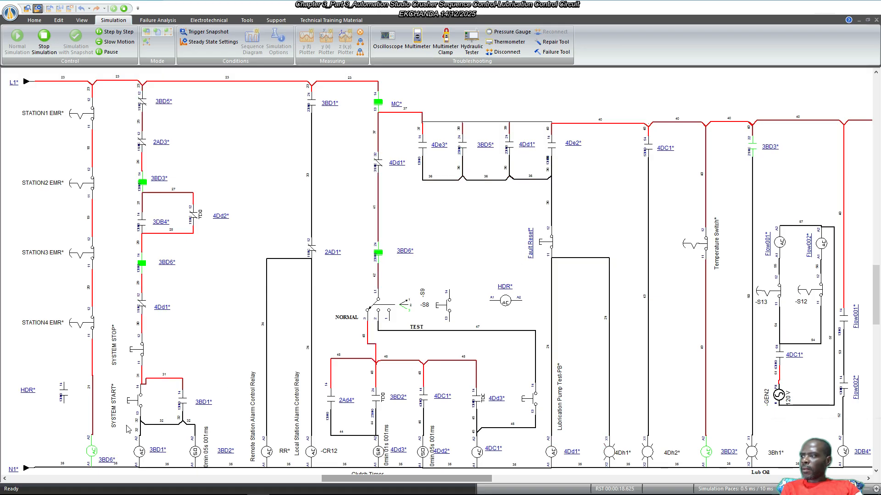
# Actuate the SYSTEM START push-button and follow the lubrication pump sequence through its timers and the 4DC1 pump contactor.
pyautogui.click(139, 403)
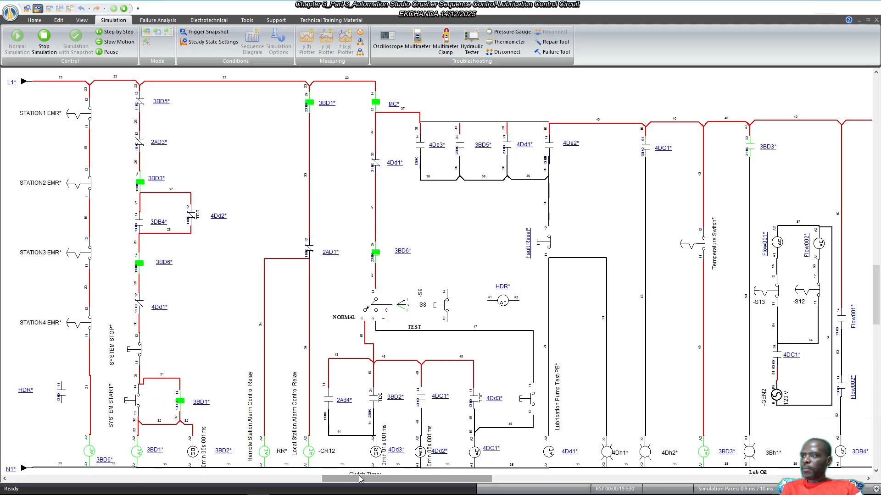
pyautogui.moveTo(349, 479); pyautogui.dragTo(363, 478)
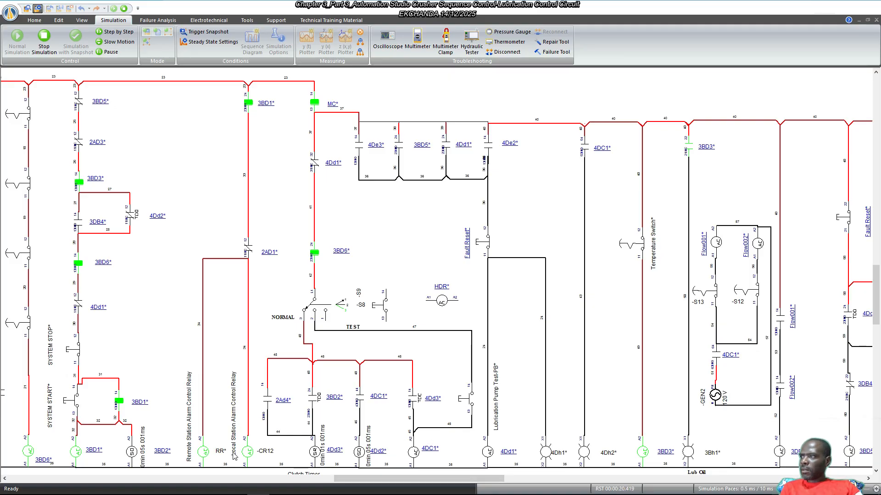
pyautogui.moveTo(363, 478); pyautogui.dragTo(372, 478)
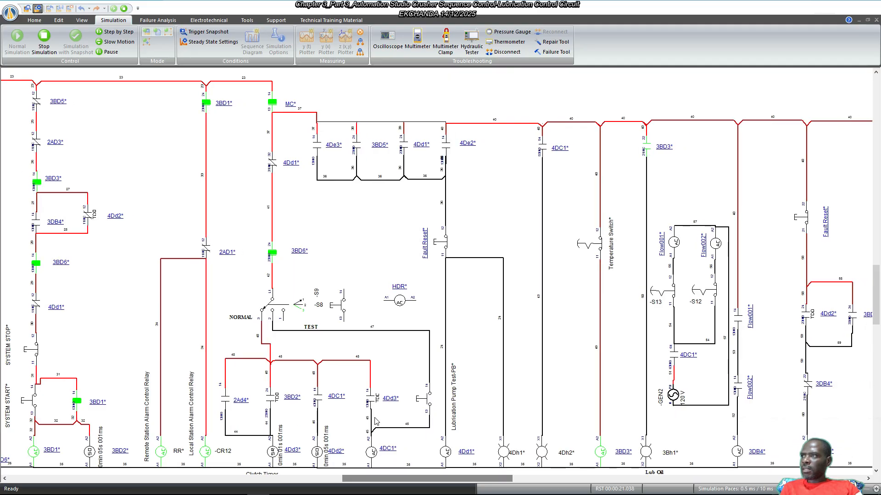
pyautogui.scroll(-1, 375, 421)
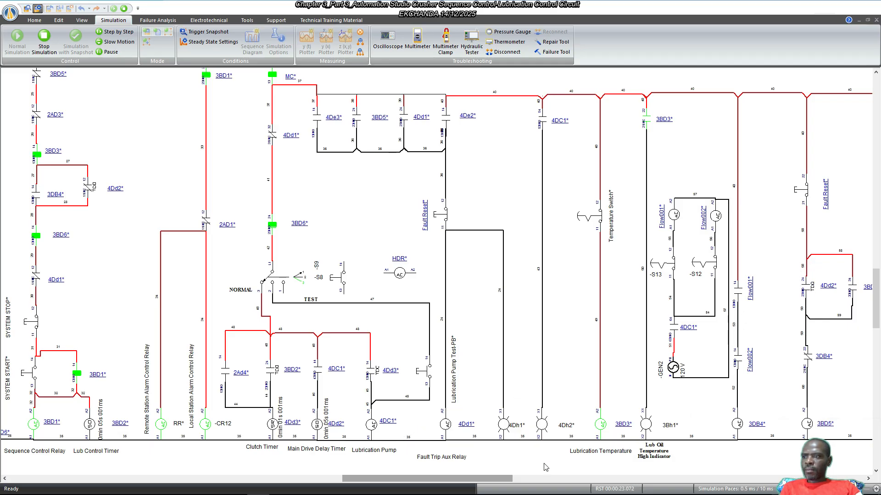
pyautogui.moveTo(500, 479); pyautogui.dragTo(505, 480)
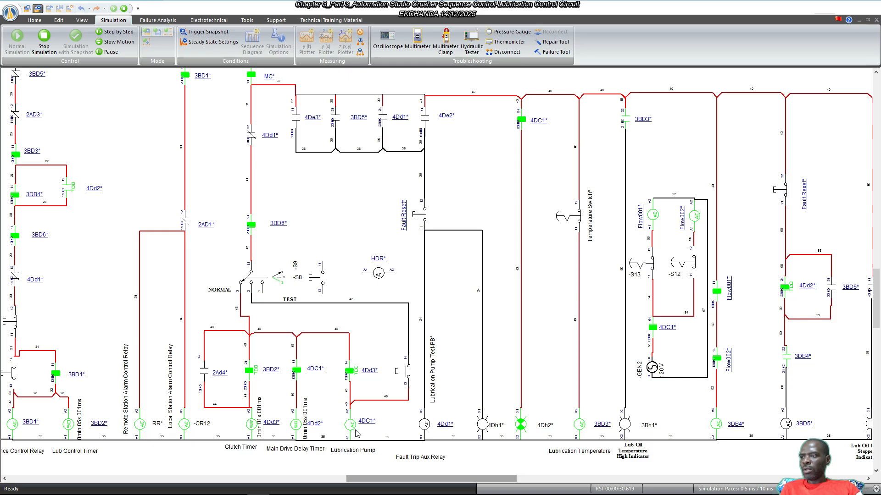
# Open flow switch -S12 to simulate an oil flow fault, check the trip relays and indicators, and close the switch again.
pyautogui.click(694, 273)
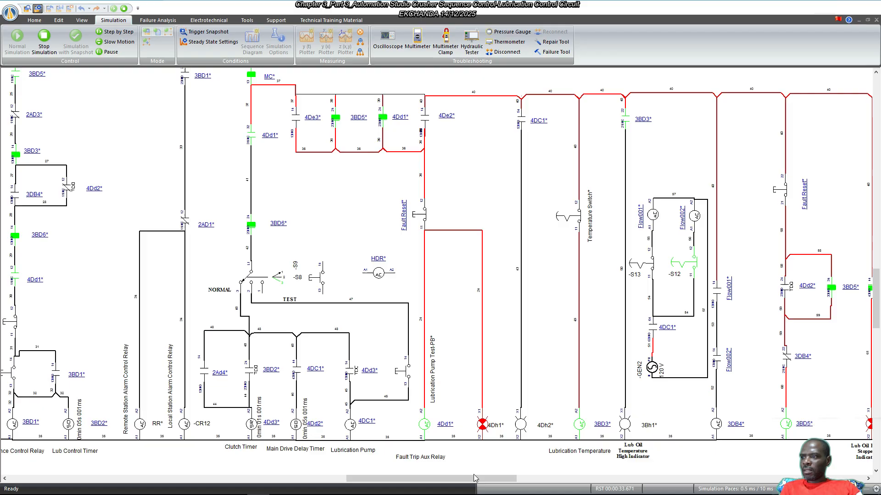
pyautogui.moveTo(473, 476); pyautogui.dragTo(518, 477)
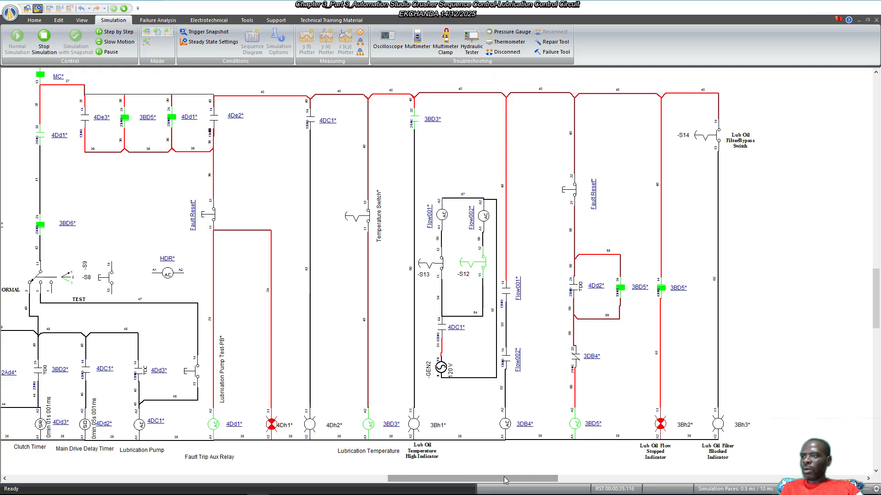
pyautogui.moveTo(494, 479); pyautogui.dragTo(457, 480)
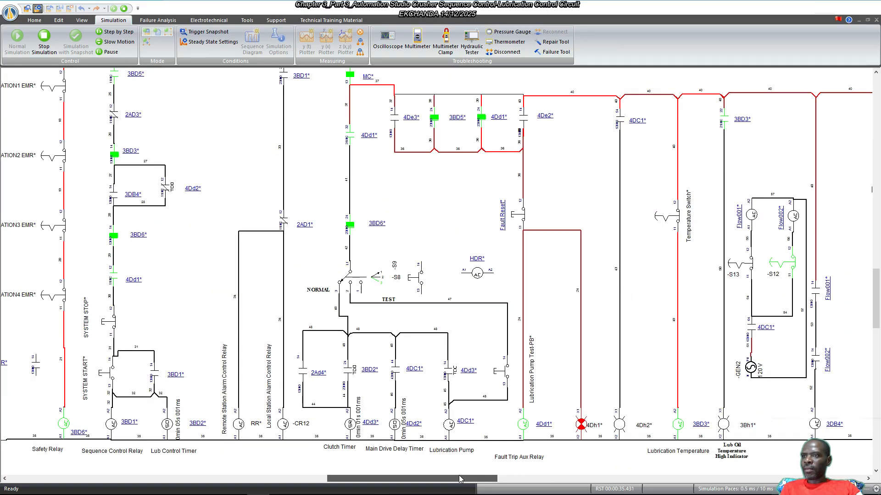
pyautogui.click(779, 271)
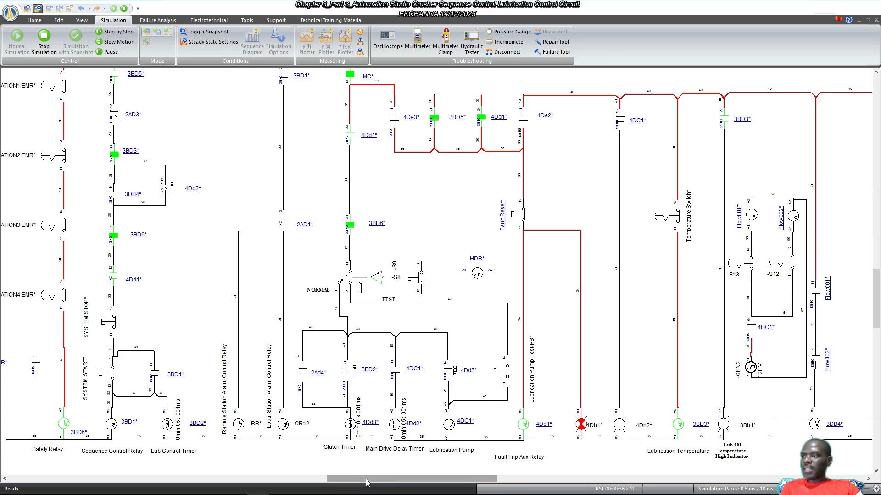
pyautogui.moveTo(367, 481); pyautogui.dragTo(350, 478)
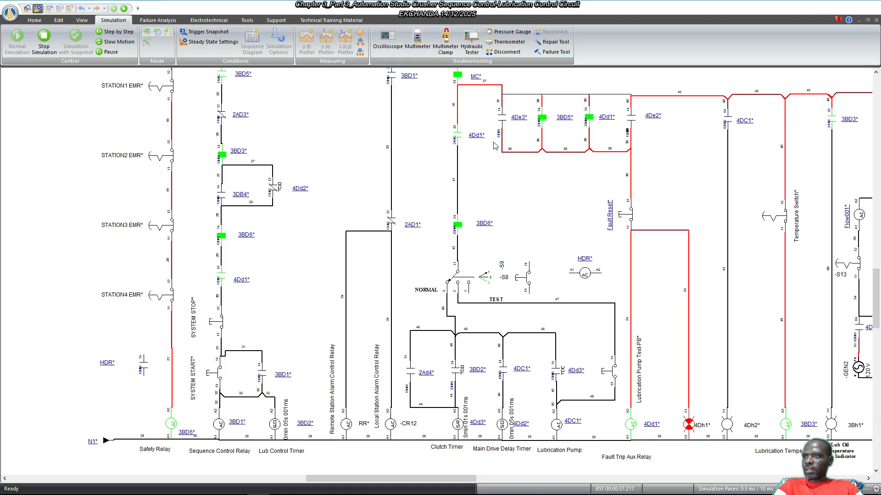
# Stop the simulation and delete the unconnected push-button -S9 beside the NORMAL/TEST selector switch.
pyautogui.click(124, 8)
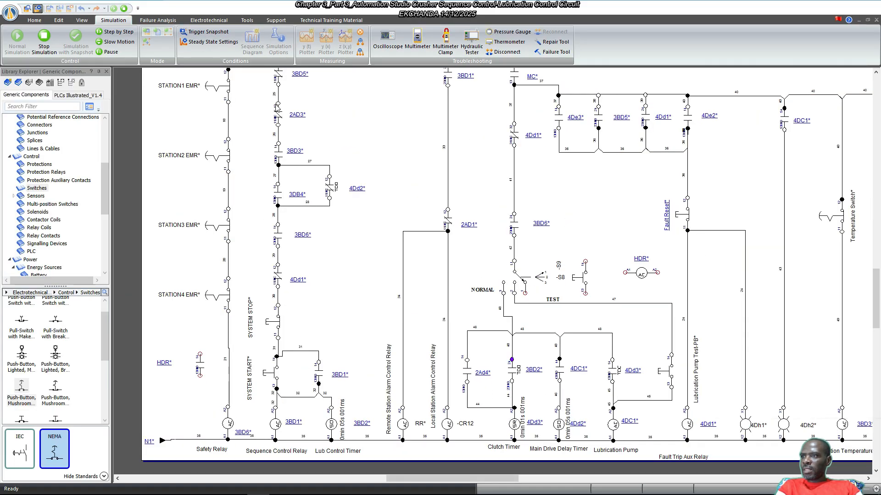
pyautogui.click(581, 275)
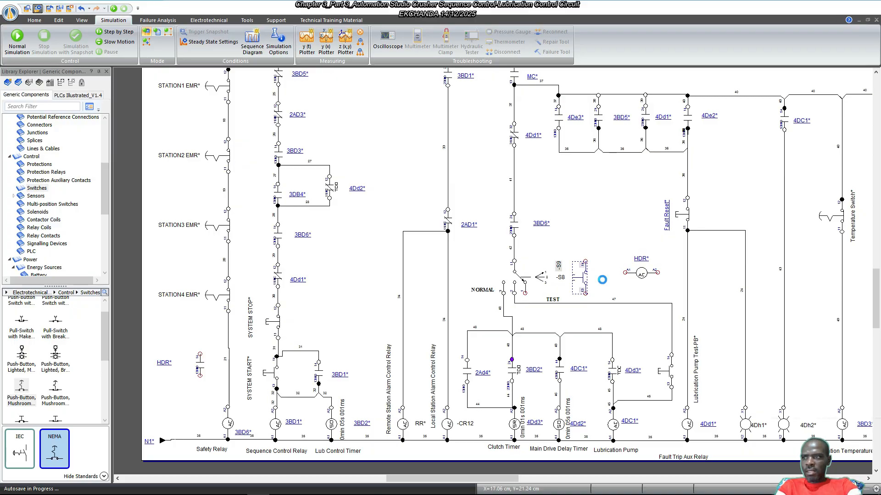
pyautogui.press('Delete')
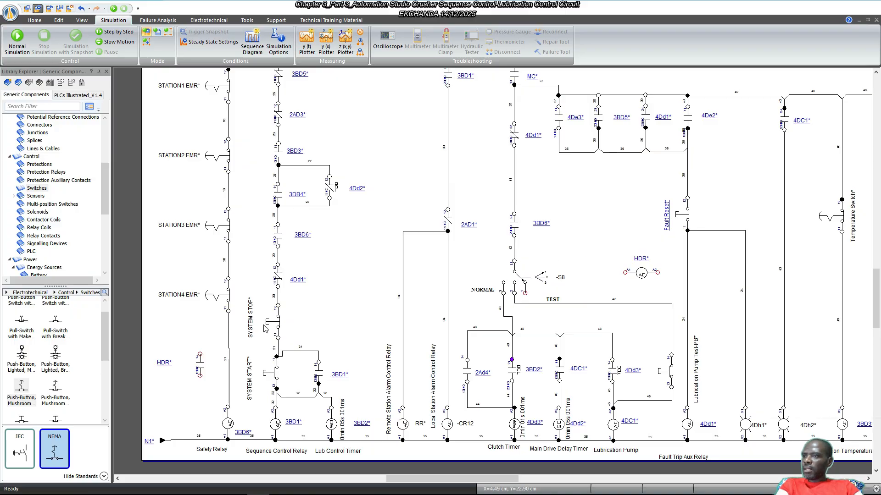
# Move the HDR coil from the lubrication pump diagram to below coil 2AD1 in Crusher_MainDrive_Control_Circuit, and save the project.
pyautogui.moveTo(494, 483); pyautogui.dragTo(546, 472)
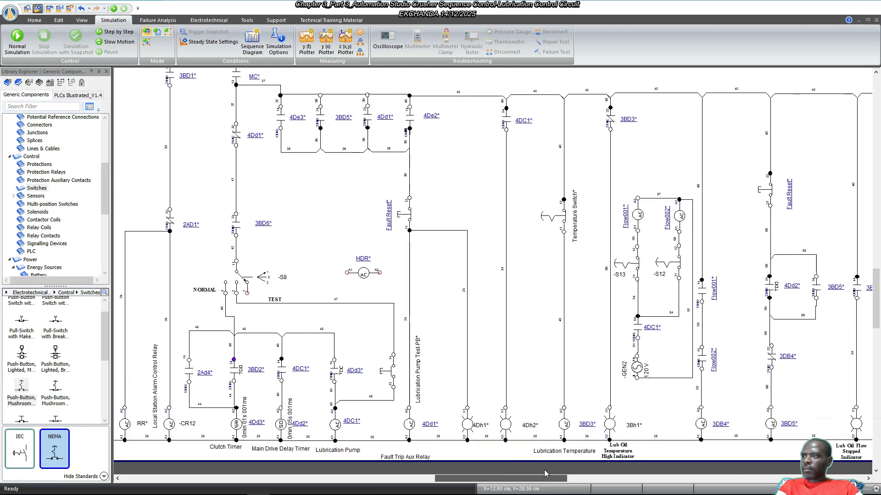
pyautogui.click(82, 20)
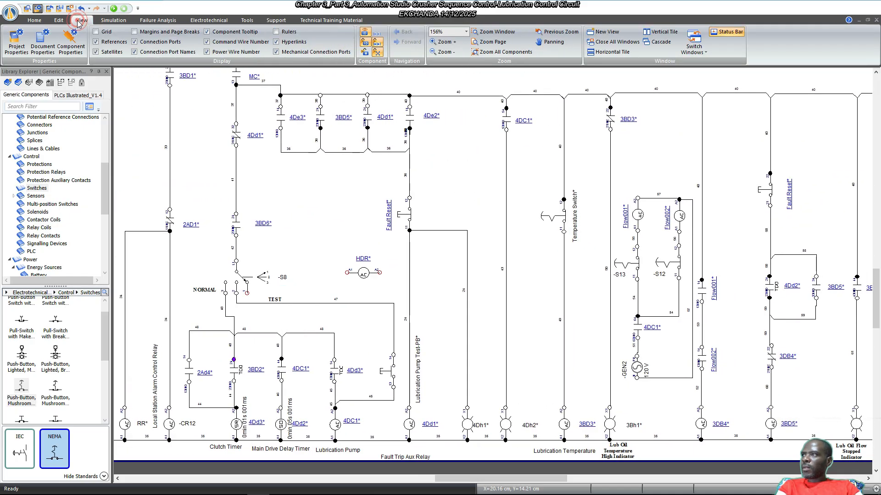
pyautogui.click(660, 32)
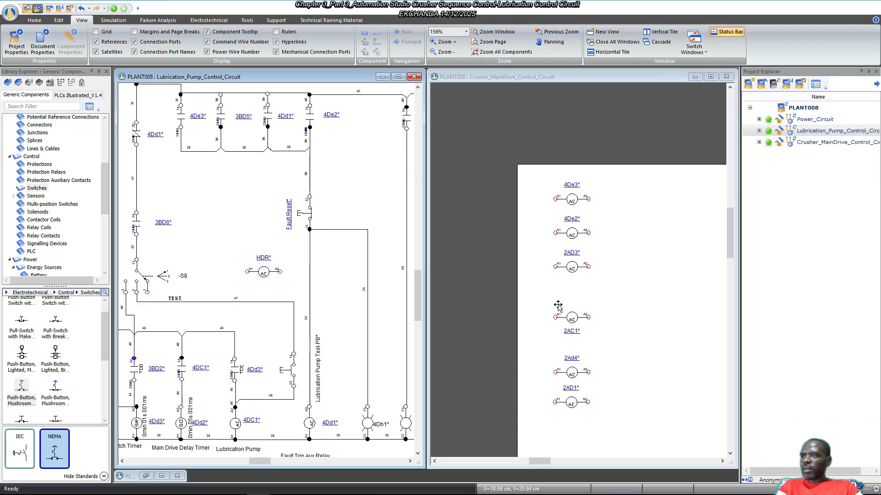
pyautogui.moveTo(265, 272); pyautogui.dragTo(578, 430)
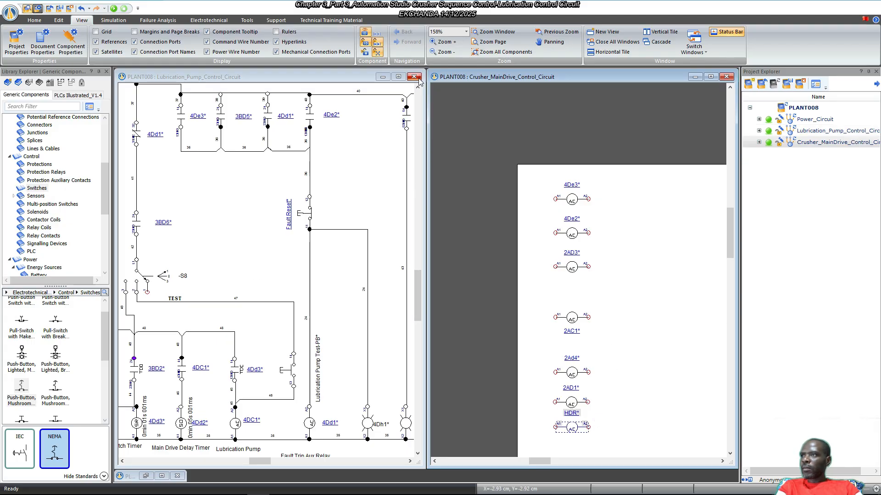
pyautogui.click(397, 77)
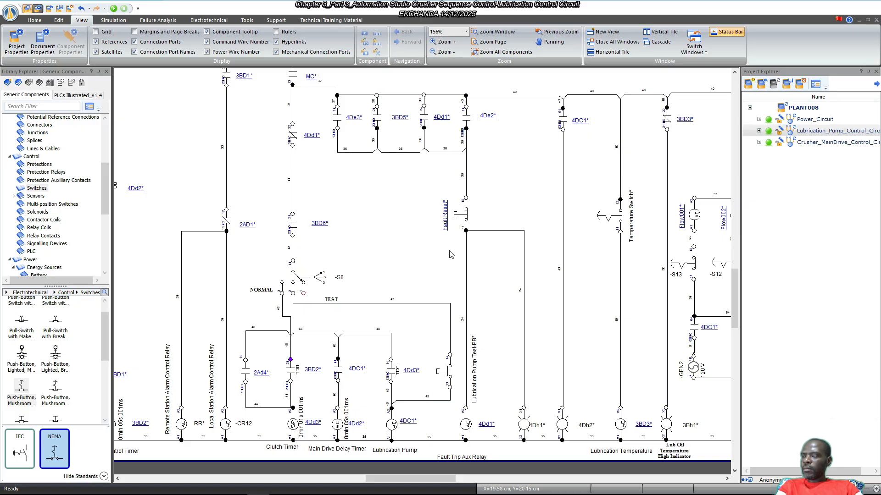
pyautogui.hotkey('ctrl', 's')
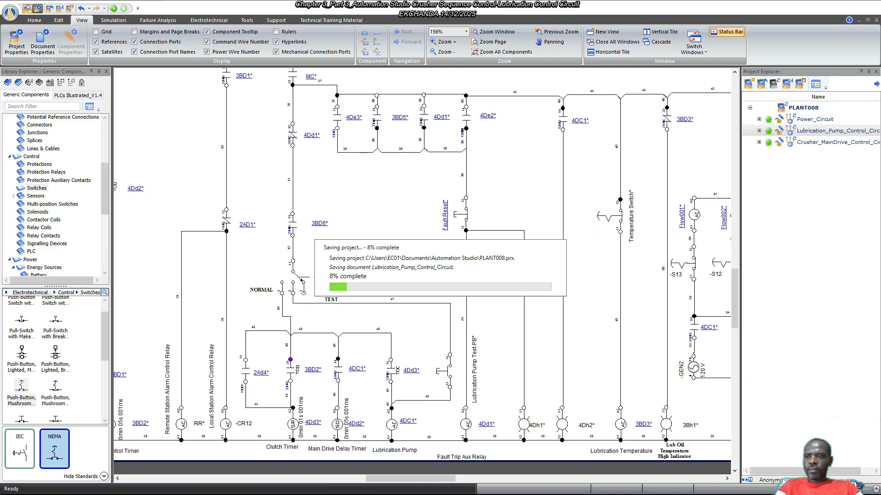
# Switch to the PDF viewer and examine the Crusher Main Drive Control and Hydroset Control sheets of the 610ML crusher drawing.
pyautogui.hotkey('alt', 'Tab')
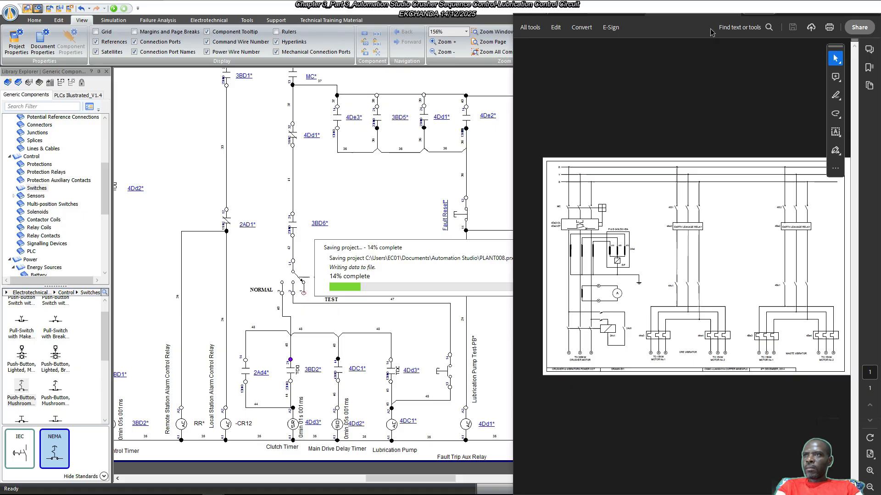
pyautogui.click(613, 13)
pyautogui.click(846, 8)
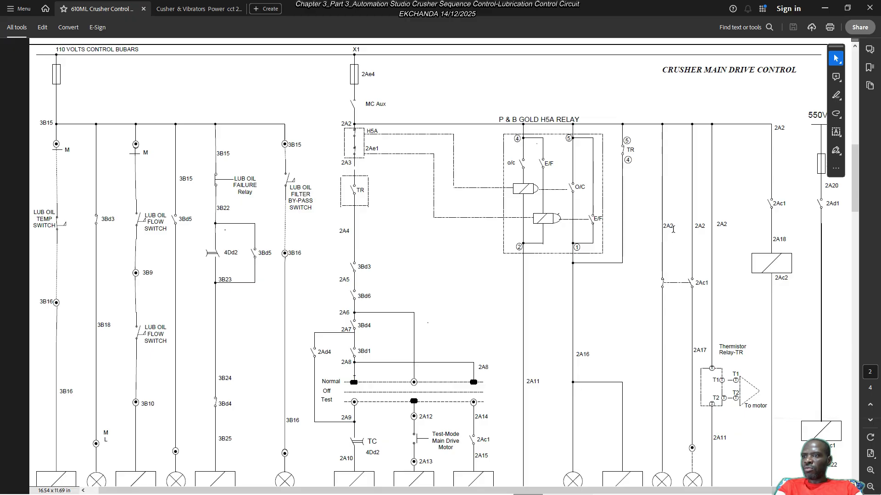
pyautogui.scroll(-3, 580, 253)
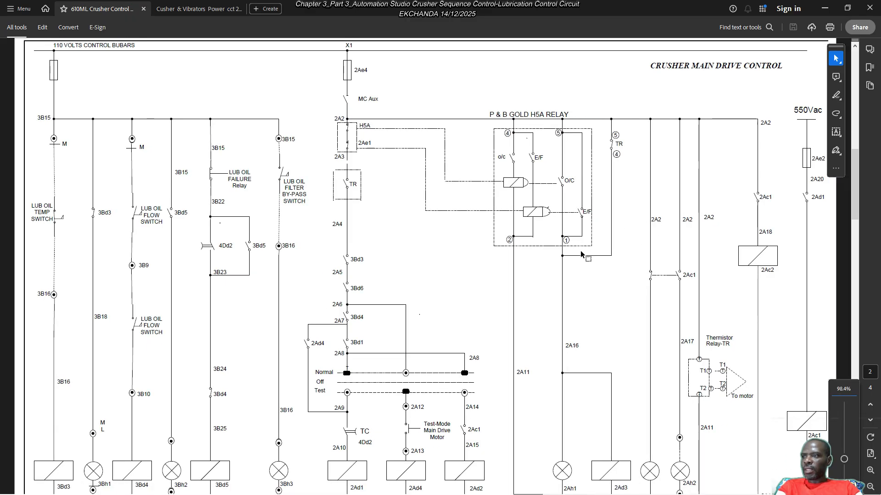
pyautogui.scroll(-2, 524, 341)
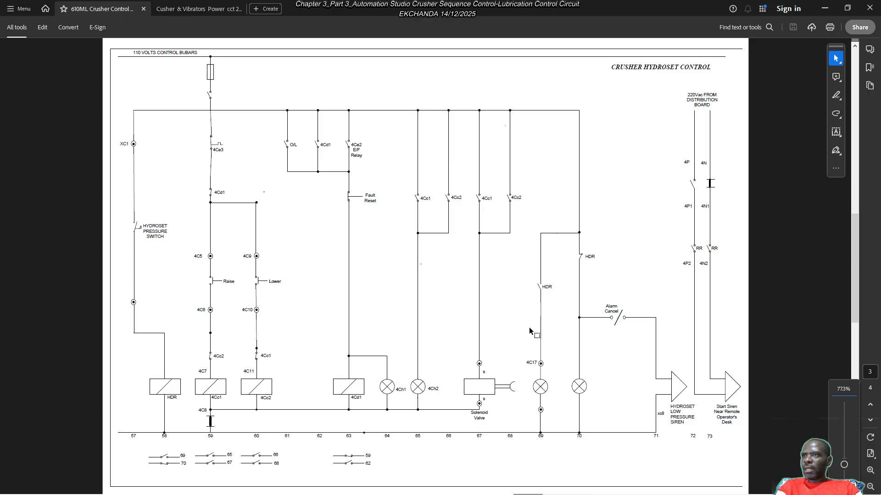
pyautogui.scroll(2, 529, 327)
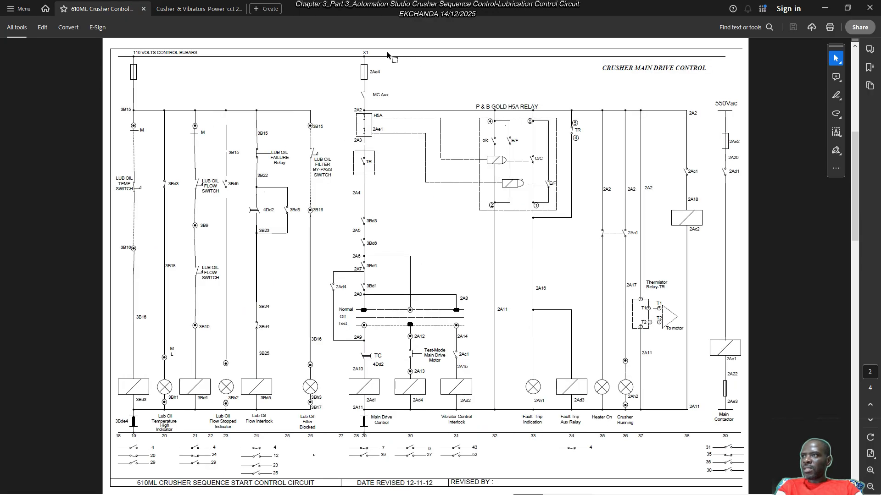